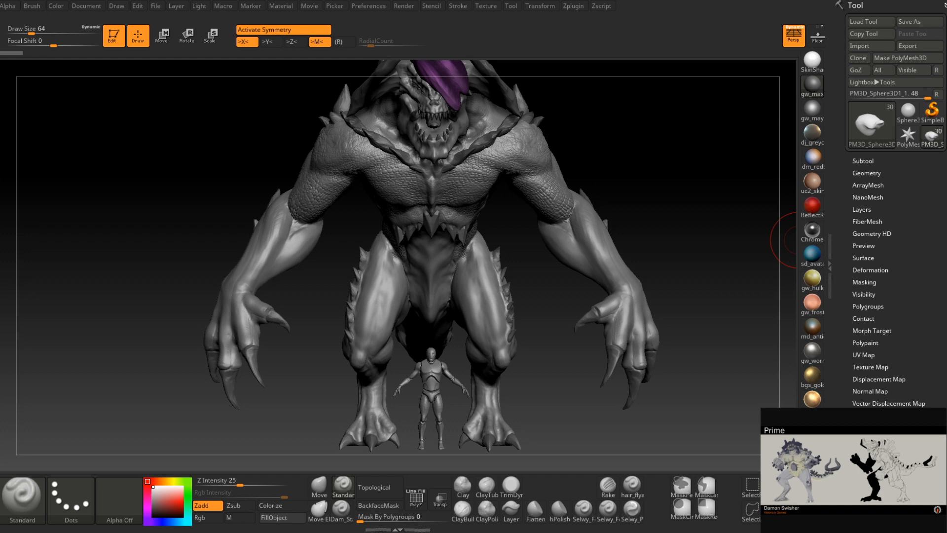
Select the purple head-piece subtool PM3D_Sphere3D1 and delete it from the creature
{"action": "left_click_drag", "start_coordinate": [639, 180], "coordinate": [653, 118]}
{"action": "left_click", "coordinate": [451, 89], "text": "alt"}
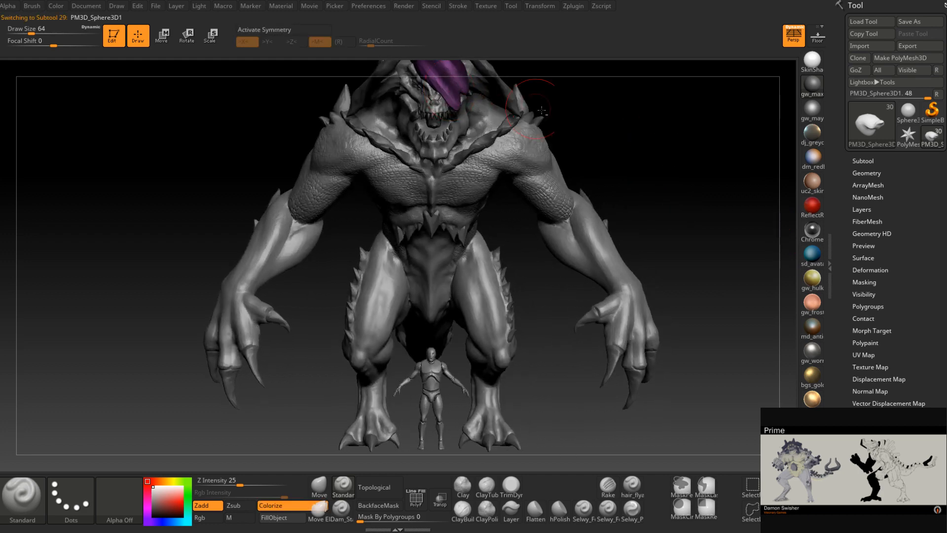
{"action": "left_click_drag", "start_coordinate": [659, 168], "coordinate": [709, 205]}
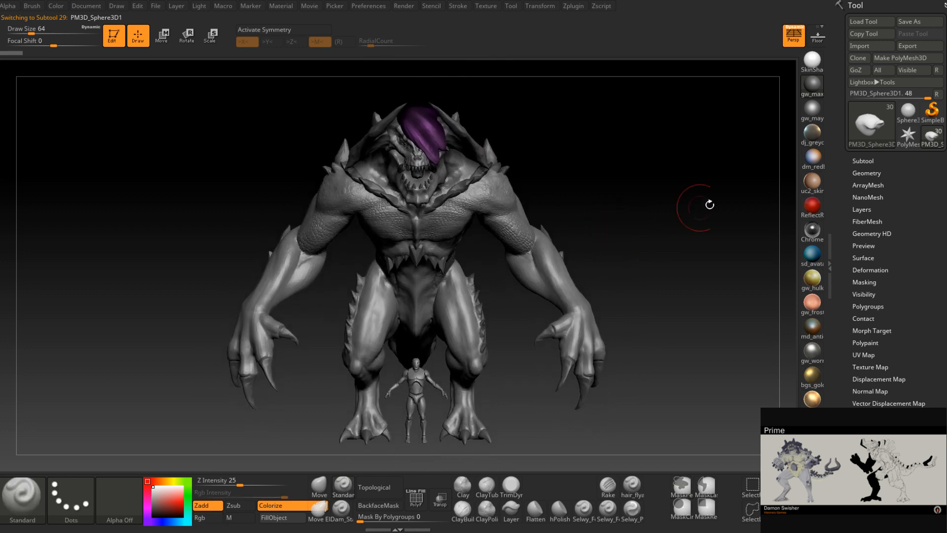
{"action": "left_click", "coordinate": [863, 161]}
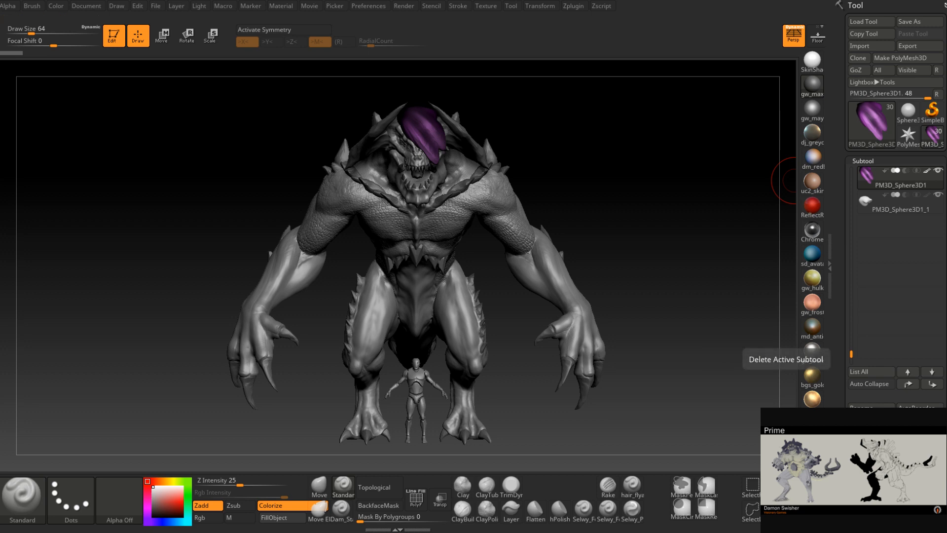
{"action": "left_click", "coordinate": [870, 475]}
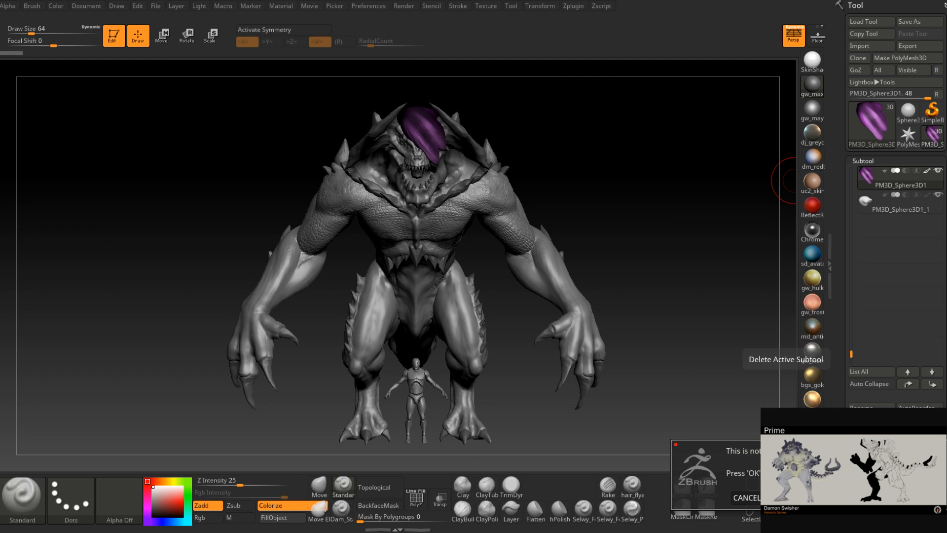
{"action": "left_click", "coordinate": [860, 497]}
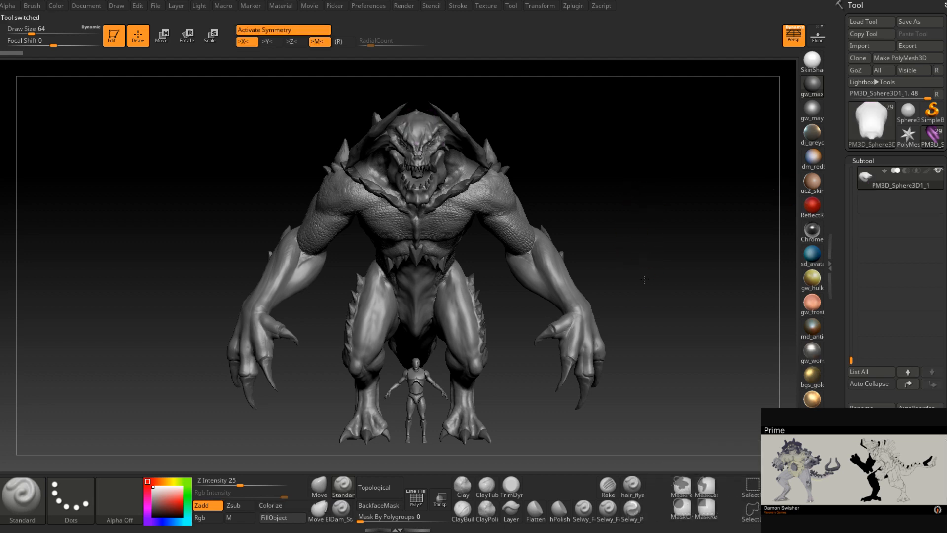
Start a TimeLapse movie capture of the sculpting session
{"action": "left_click_drag", "start_coordinate": [644, 279], "coordinate": [649, 266]}
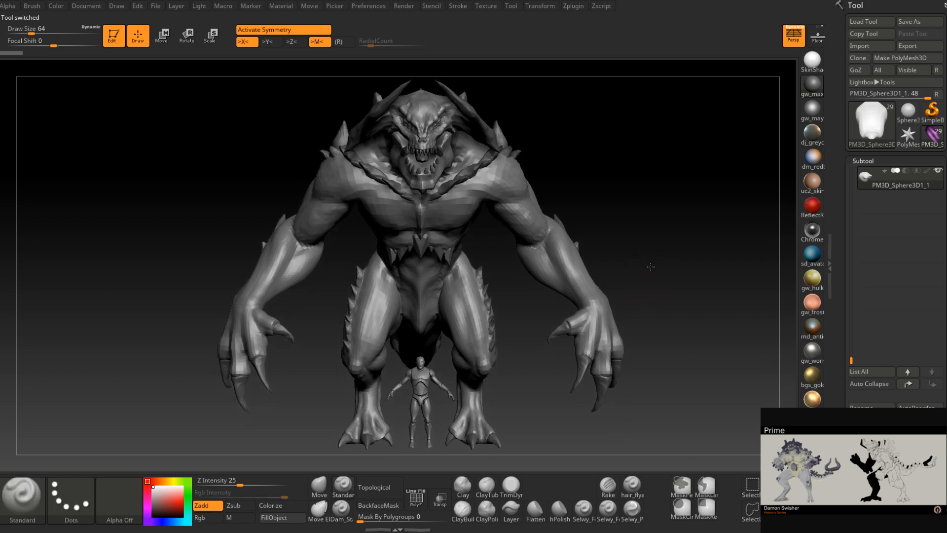
{"action": "right_click", "coordinate": [656, 251]}
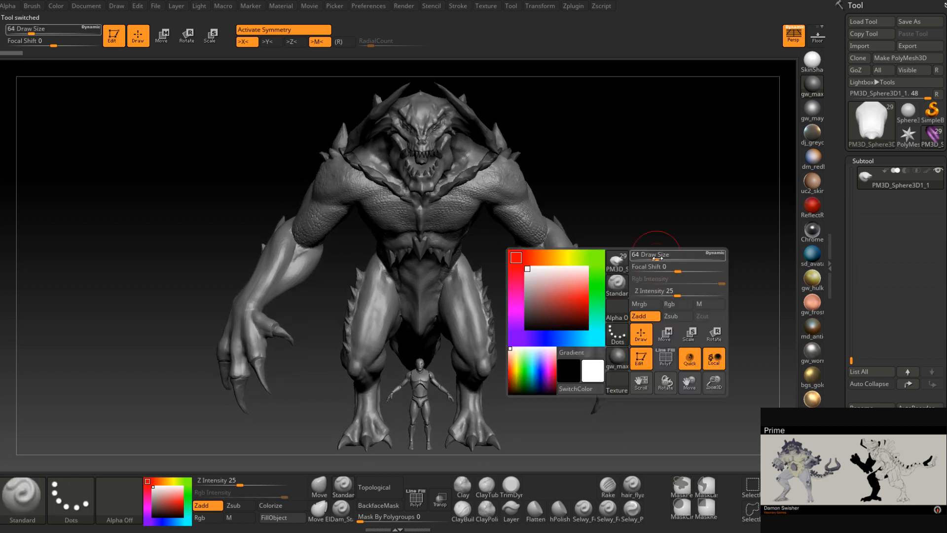
{"action": "left_click", "coordinate": [282, 6]}
{"action": "mouse_move", "coordinate": [339, 10]}
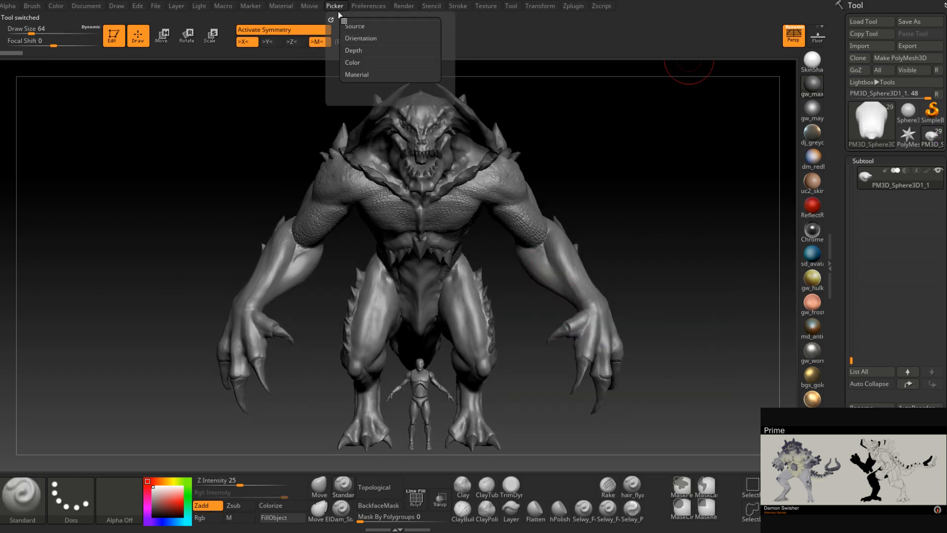
{"action": "mouse_move", "coordinate": [404, 6]}
{"action": "mouse_move", "coordinate": [309, 6]}
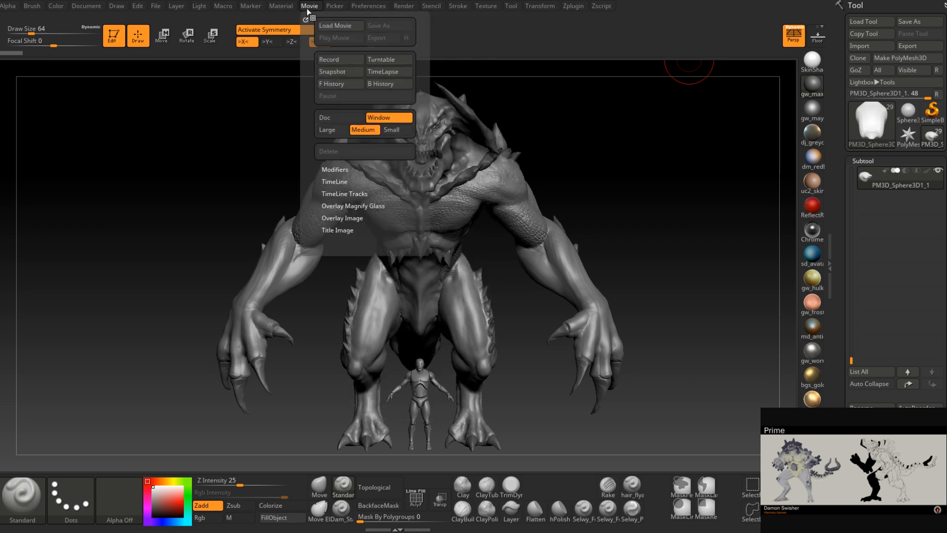
{"action": "left_click", "coordinate": [383, 71]}
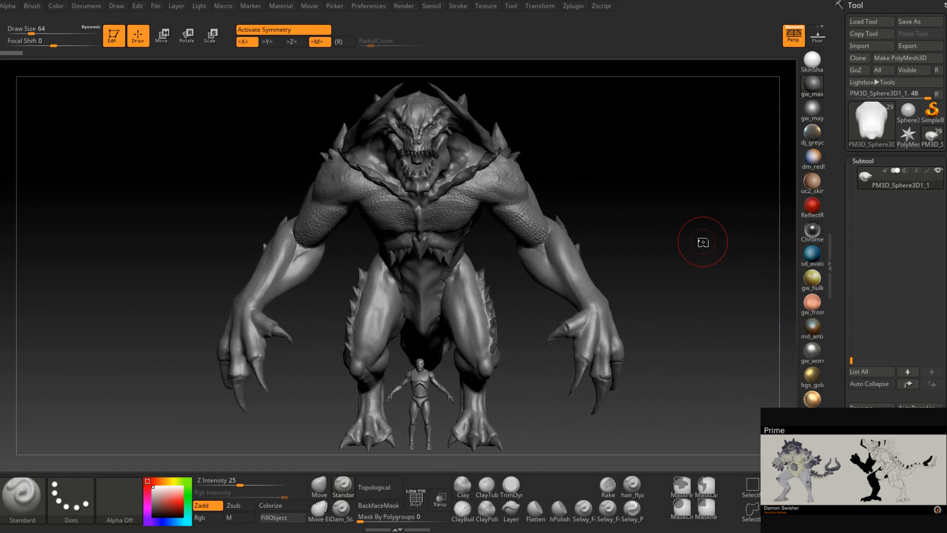
Make the hidden Extract0 subtool visible on the creature
{"action": "left_click_drag", "start_coordinate": [851, 361], "coordinate": [851, 174]}
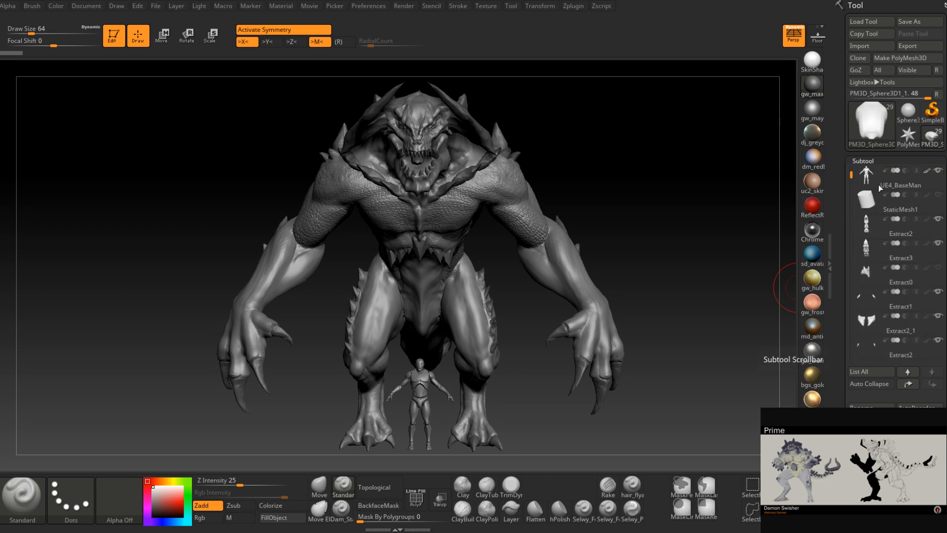
{"action": "left_click", "coordinate": [936, 271]}
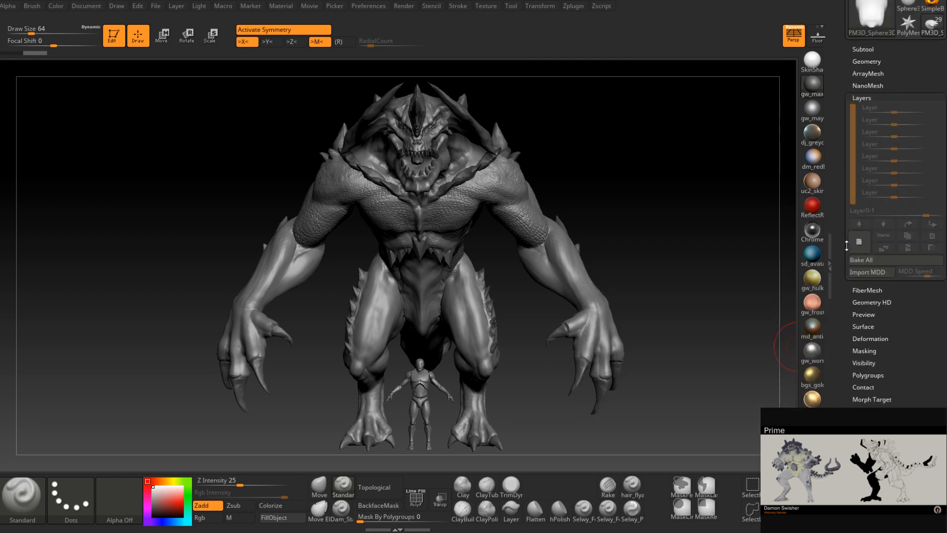
Select the Boss_Retopo body subtool and delete its Scales_01 layer
{"action": "left_click_drag", "start_coordinate": [846, 245], "coordinate": [845, 288]}
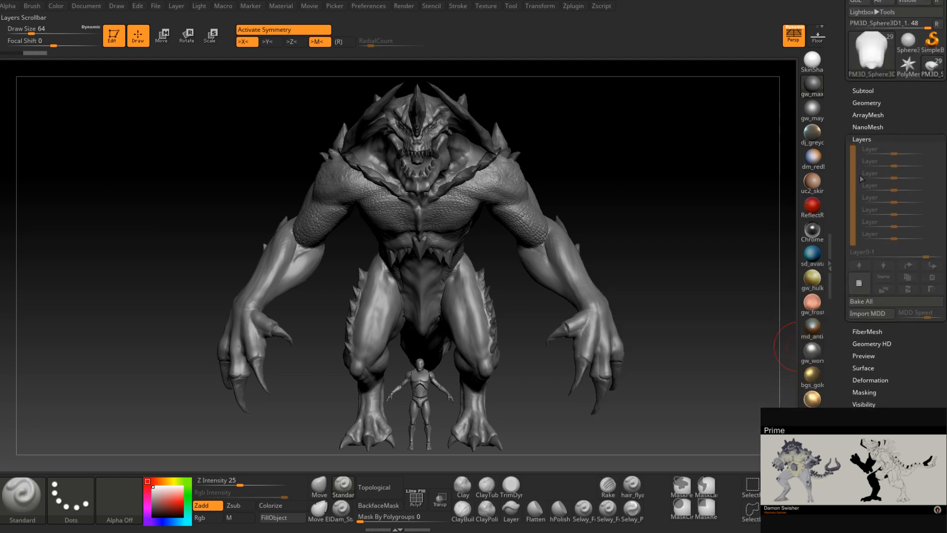
{"action": "left_click", "coordinate": [477, 200], "text": "alt"}
{"action": "left_click", "coordinate": [883, 161]}
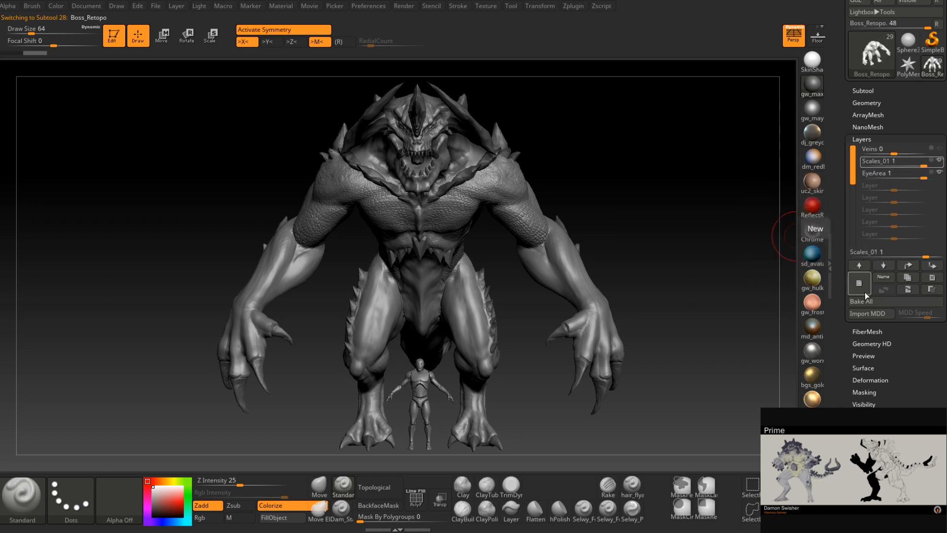
{"action": "left_click", "coordinate": [930, 267]}
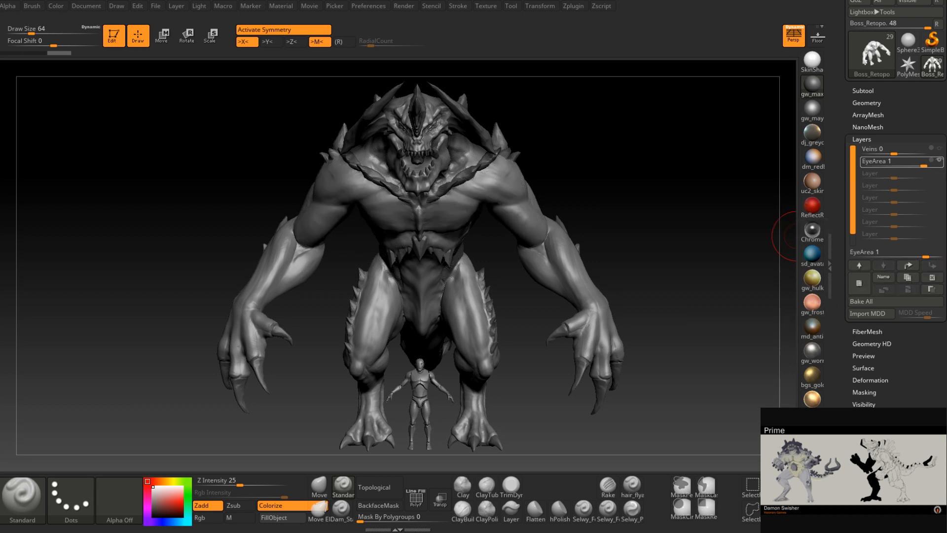
{"action": "key", "text": "alt+Tab"}
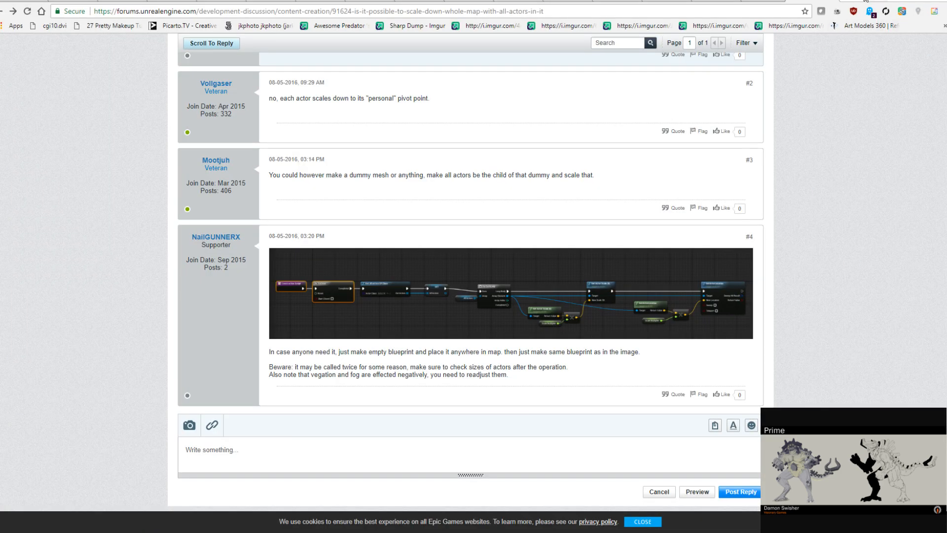
{"action": "key", "text": "alt+Tab"}
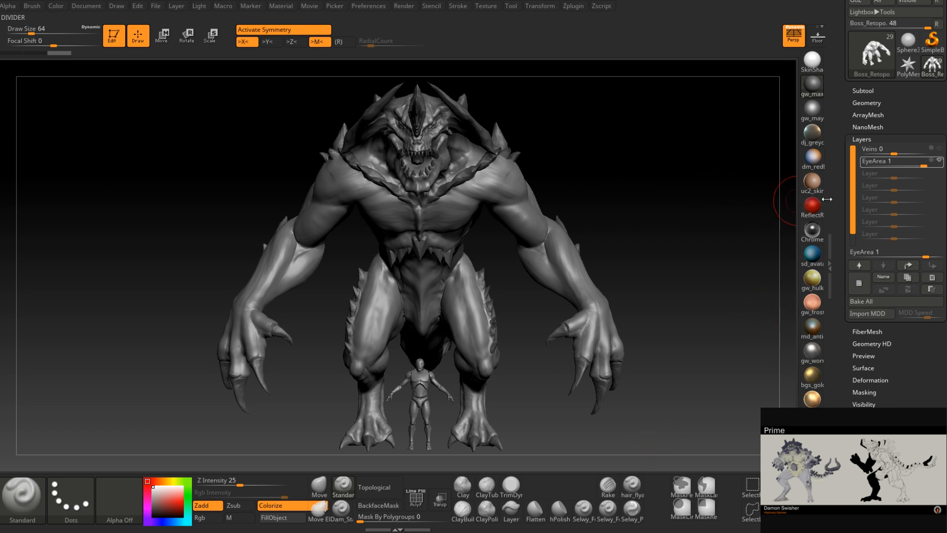
Set up the ClayBuildup brush with a draw size of 20 for sculpting the creature's chest
{"action": "left_click_drag", "start_coordinate": [691, 189], "coordinate": [790, 209]}
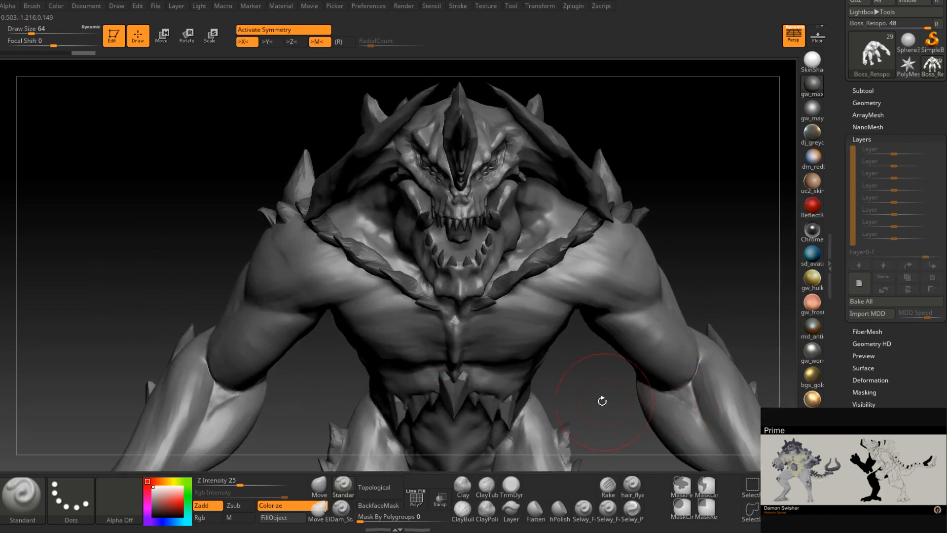
{"action": "left_click_drag", "start_coordinate": [595, 382], "coordinate": [710, 340], "text": "alt"}
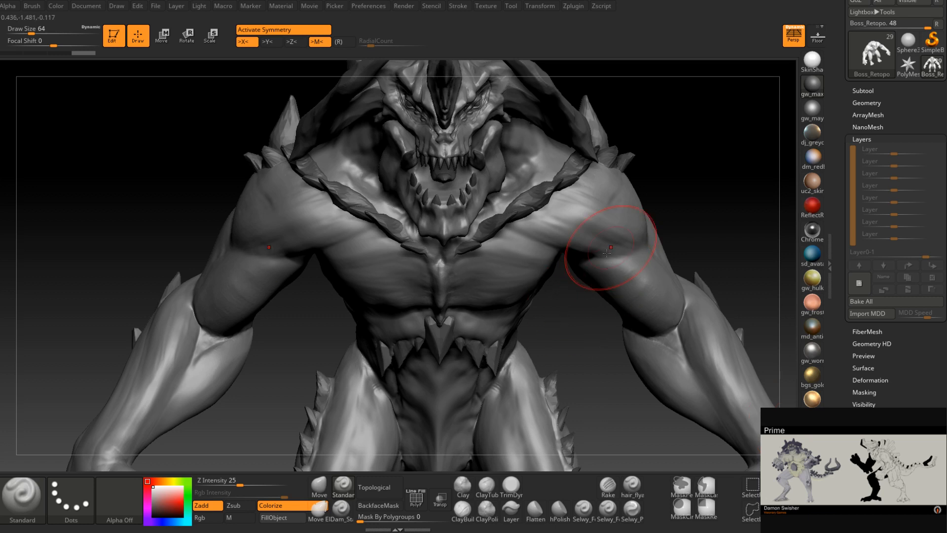
{"action": "right_click_drag", "start_coordinate": [608, 250], "coordinate": [600, 228]}
{"action": "right_click_drag", "start_coordinate": [681, 305], "coordinate": [558, 258], "text": "alt"}
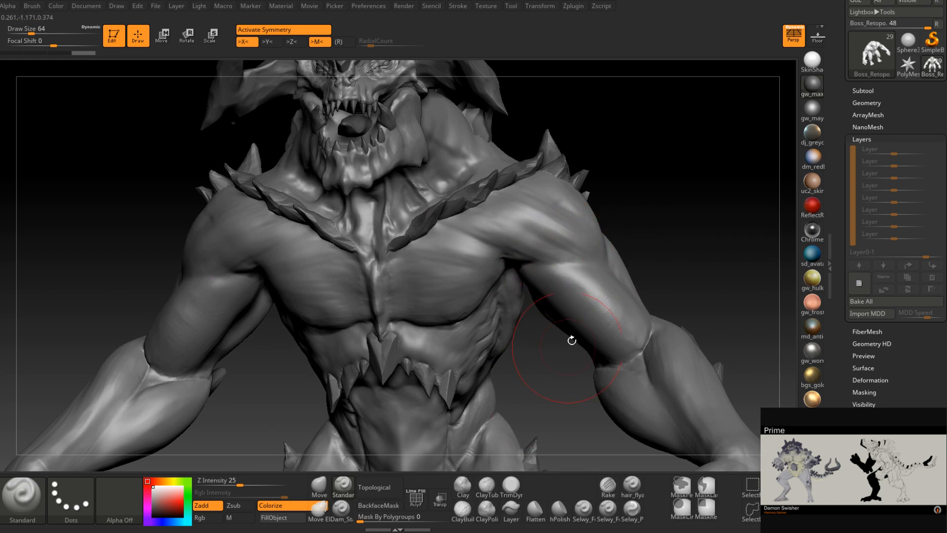
{"action": "left_click", "coordinate": [462, 508]}
{"action": "key", "text": "space"}
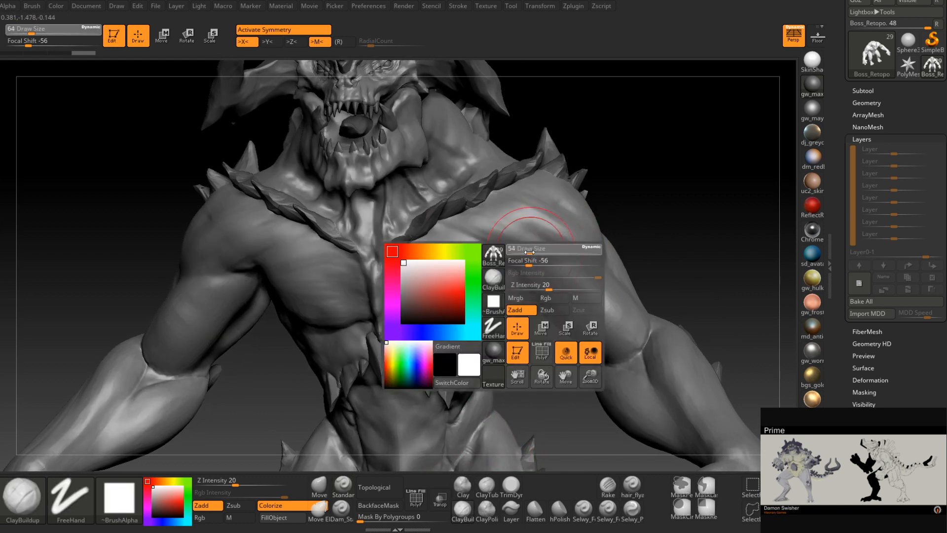
{"action": "right_click_drag", "start_coordinate": [548, 241], "coordinate": [546, 227]}
{"action": "key", "text": "space"}
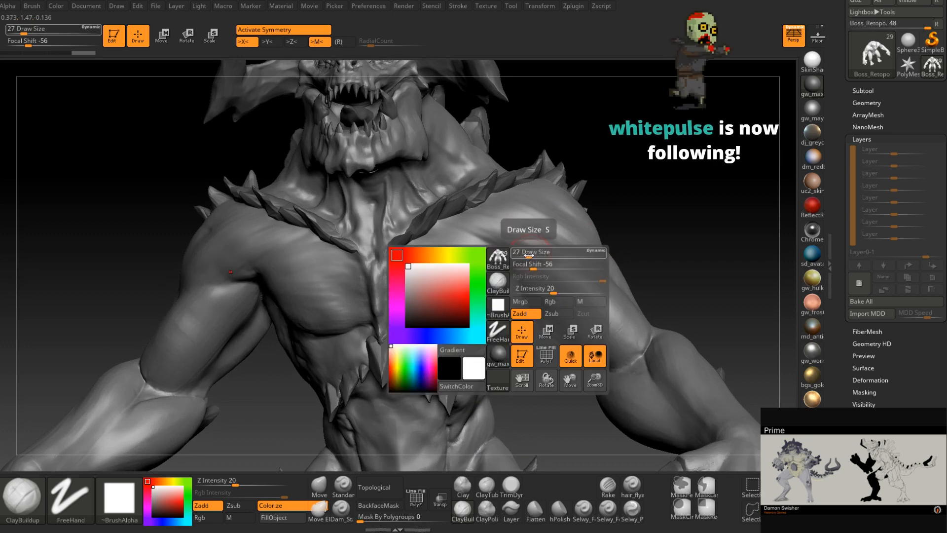
{"action": "mouse_move", "coordinate": [527, 254]}
{"action": "left_mouse_down"}
{"action": "mouse_move", "coordinate": [541, 276]}
{"action": "mouse_move", "coordinate": [597, 259]}
{"action": "left_mouse_up"}
{"action": "key", "text": "space"}
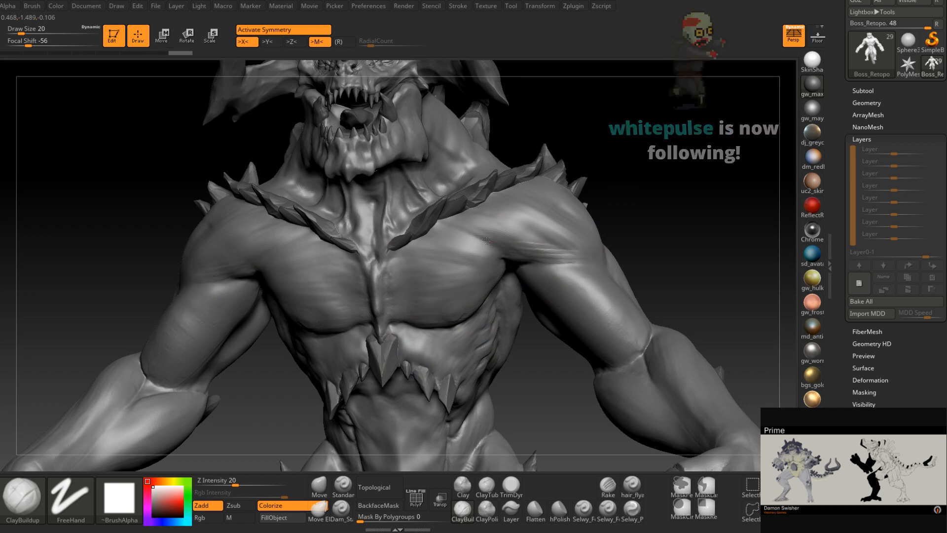
Build up symmetrical muscle-fiber strokes with ClayBuildup across the upper pectorals toward the shoulders
{"action": "key", "text": "shift+d"}
{"action": "key", "text": "d"}
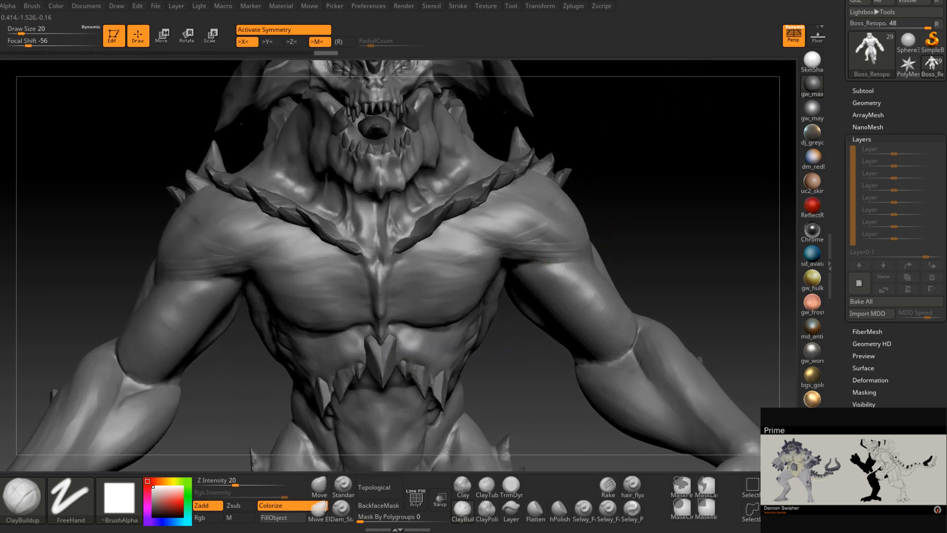
{"action": "mouse_move", "coordinate": [531, 223]}
{"action": "left_mouse_down"}
{"action": "mouse_move", "coordinate": [429, 254]}
{"action": "mouse_move", "coordinate": [410, 247]}
{"action": "left_mouse_up"}
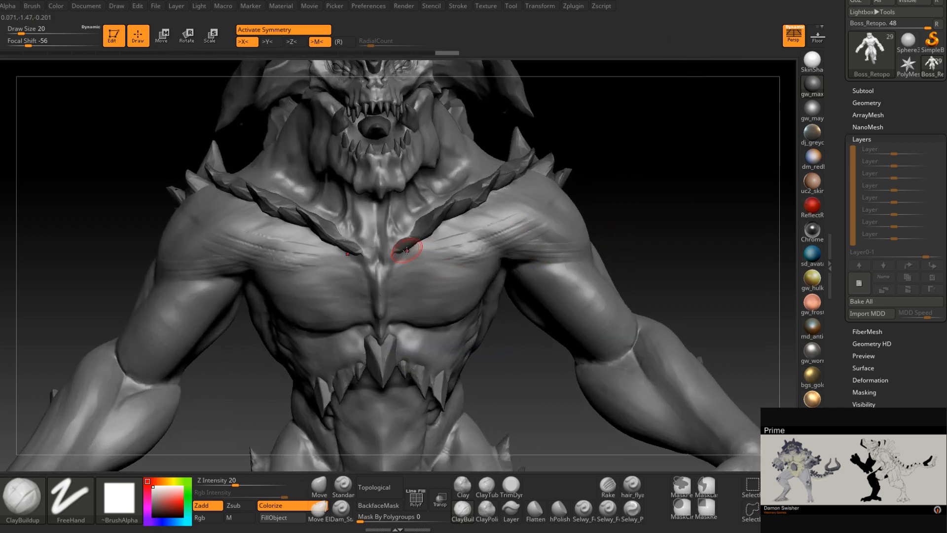
{"action": "left_click_drag", "start_coordinate": [481, 229], "coordinate": [432, 251]}
{"action": "mouse_move", "coordinate": [513, 265]}
{"action": "right_mouse_down"}
{"action": "mouse_move", "coordinate": [500, 253]}
{"action": "mouse_move", "coordinate": [488, 265]}
{"action": "mouse_move", "coordinate": [507, 262]}
{"action": "mouse_move", "coordinate": [447, 266]}
{"action": "mouse_move", "coordinate": [437, 277]}
{"action": "mouse_move", "coordinate": [469, 250]}
{"action": "right_mouse_up"}
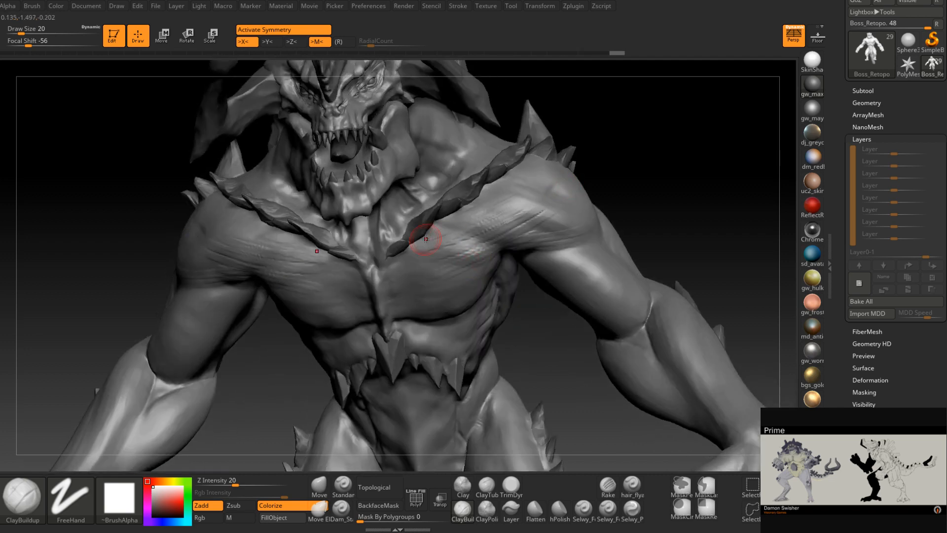
{"action": "left_click_drag", "start_coordinate": [437, 235], "coordinate": [518, 202]}
Add short ClayBuildup strokes to the front of the shoulders, following the deltoid muscles
{"action": "right_click_drag", "start_coordinate": [550, 202], "coordinate": [503, 204]}
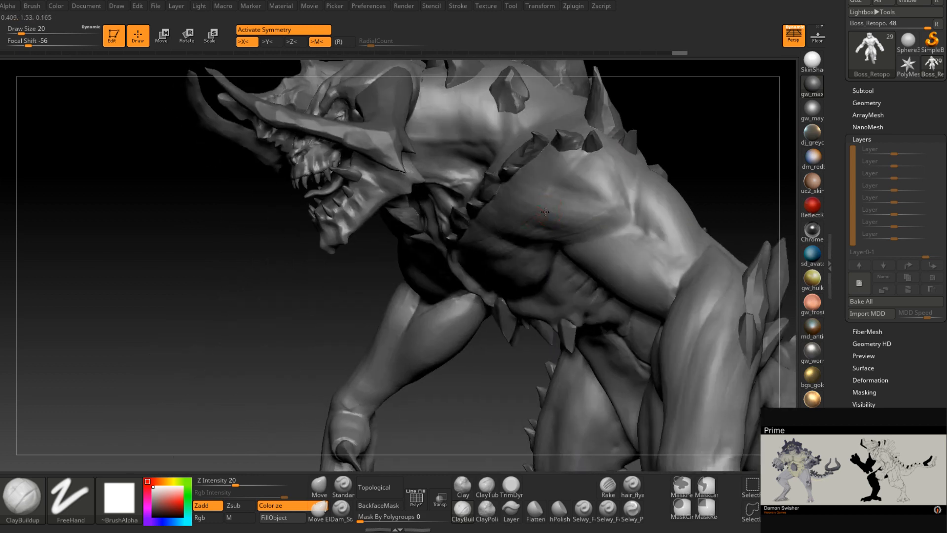
{"action": "left_click_drag", "start_coordinate": [588, 190], "coordinate": [598, 176]}
{"action": "right_click_drag", "start_coordinate": [508, 208], "coordinate": [572, 202]}
{"action": "left_click_drag", "start_coordinate": [581, 190], "coordinate": [572, 202]}
{"action": "mouse_move", "coordinate": [552, 212]}
{"action": "right_mouse_down"}
{"action": "mouse_move", "coordinate": [527, 217]}
{"action": "mouse_move", "coordinate": [539, 182]}
{"action": "right_mouse_up"}
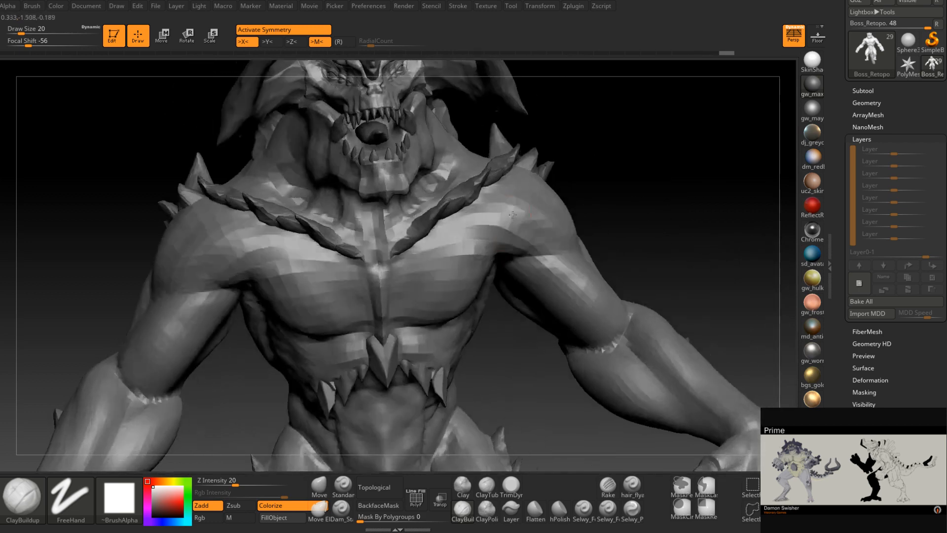
{"action": "right_click_drag", "start_coordinate": [448, 269], "coordinate": [454, 270]}
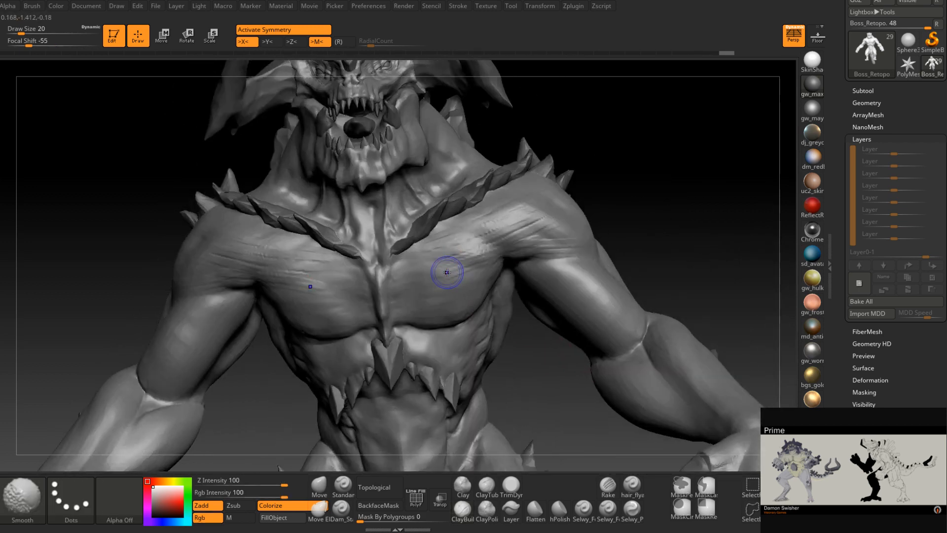
Try to smooth the pectoral surface, and undo the latest strokes
{"action": "left_click_drag", "start_coordinate": [447, 271], "coordinate": [437, 275], "text": "shift"}
{"action": "key", "text": "ctrl+z"}
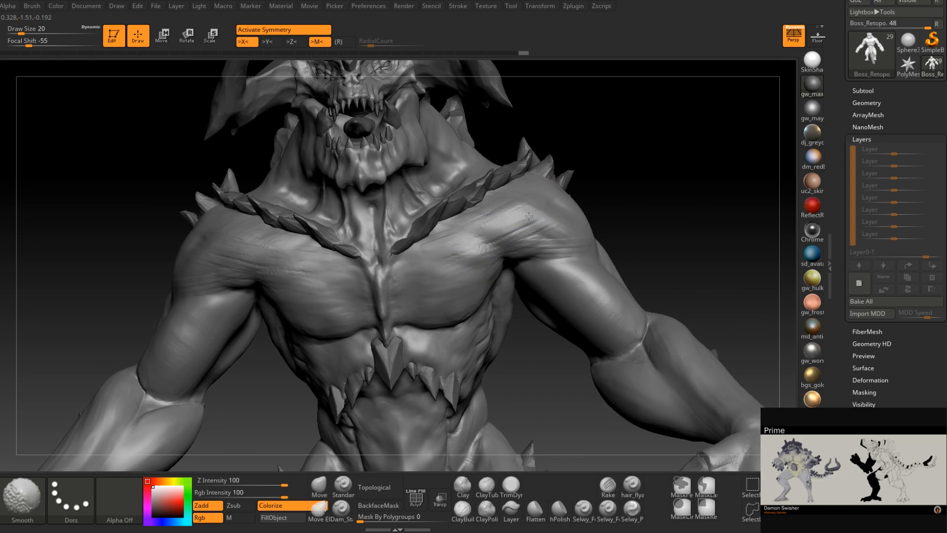
{"action": "key", "text": "ctrl+z"}
Smooth the clay strokes over the shoulders and upper pectorals, blending them into the muscle surface
{"action": "right_click_drag", "start_coordinate": [565, 233], "coordinate": [557, 222]}
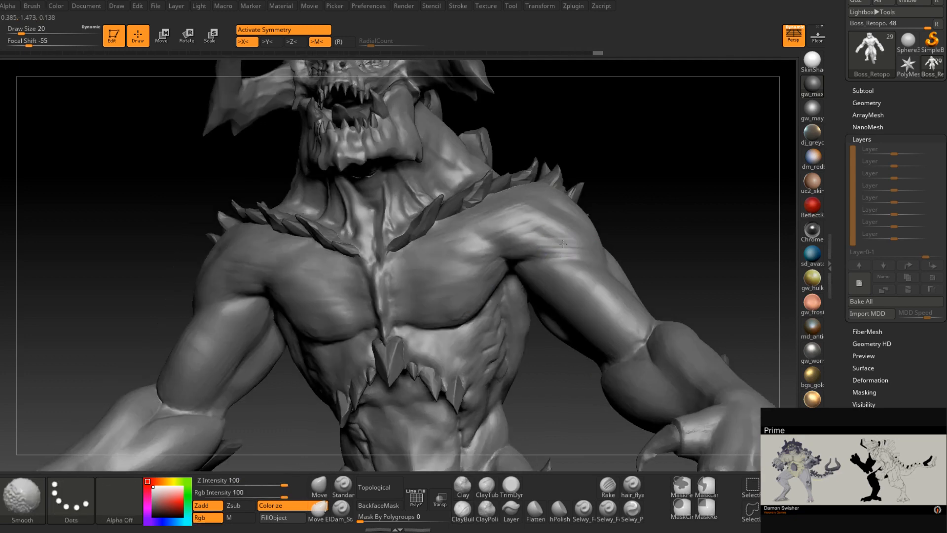
{"action": "left_click_drag", "start_coordinate": [566, 246], "coordinate": [499, 264], "text": "shift"}
{"action": "right_click_drag", "start_coordinate": [492, 256], "coordinate": [485, 223]}
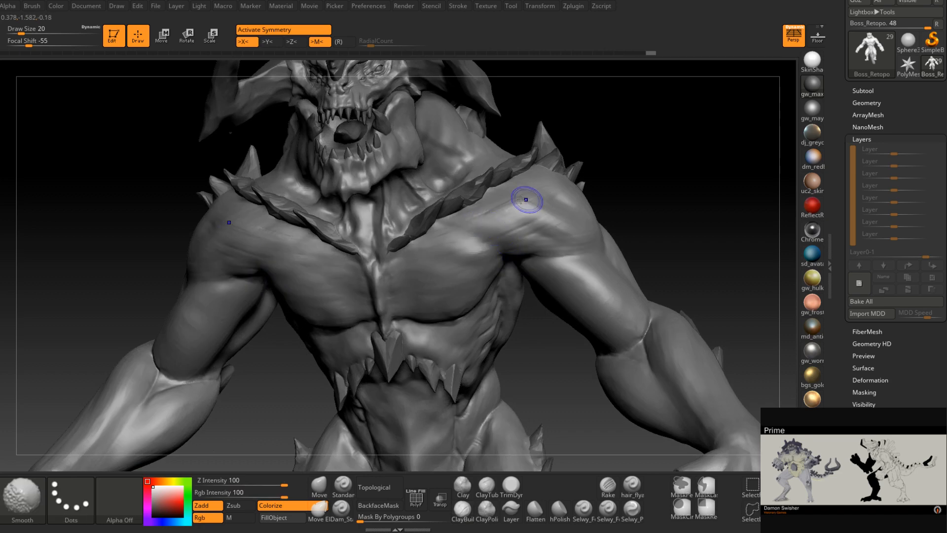
{"action": "right_click_drag", "start_coordinate": [539, 202], "coordinate": [552, 213]}
{"action": "left_click_drag", "start_coordinate": [536, 213], "coordinate": [483, 211], "text": "shift"}
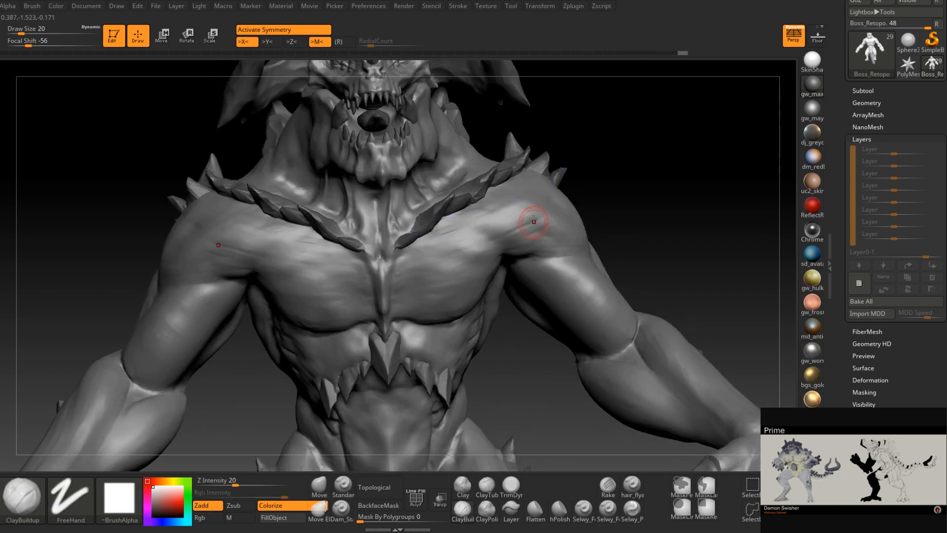
Switch to the Standard brush and set its draw size to 17
{"action": "left_click", "coordinate": [344, 482]}
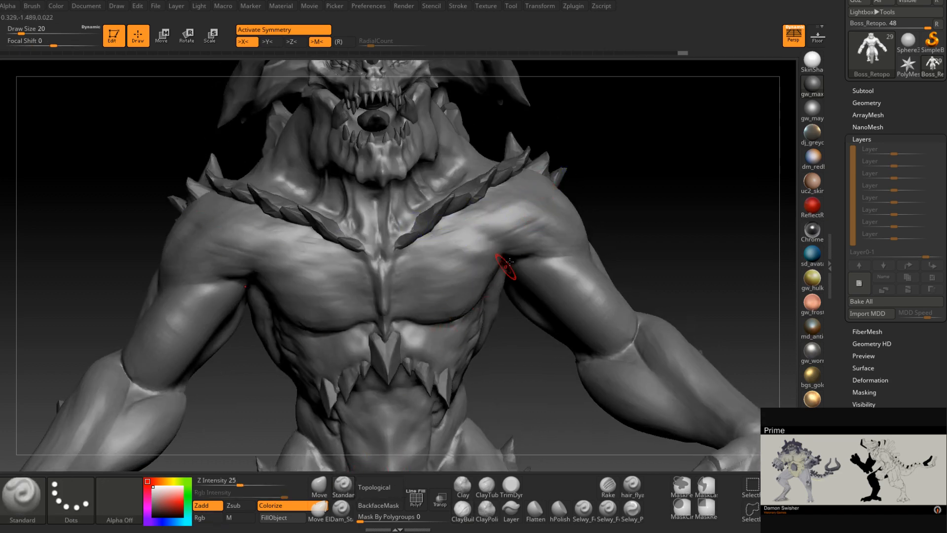
{"action": "right_click_drag", "start_coordinate": [508, 271], "coordinate": [493, 247]}
{"action": "key", "text": "space"}
{"action": "left_click_drag", "start_coordinate": [492, 258], "coordinate": [490, 258]}
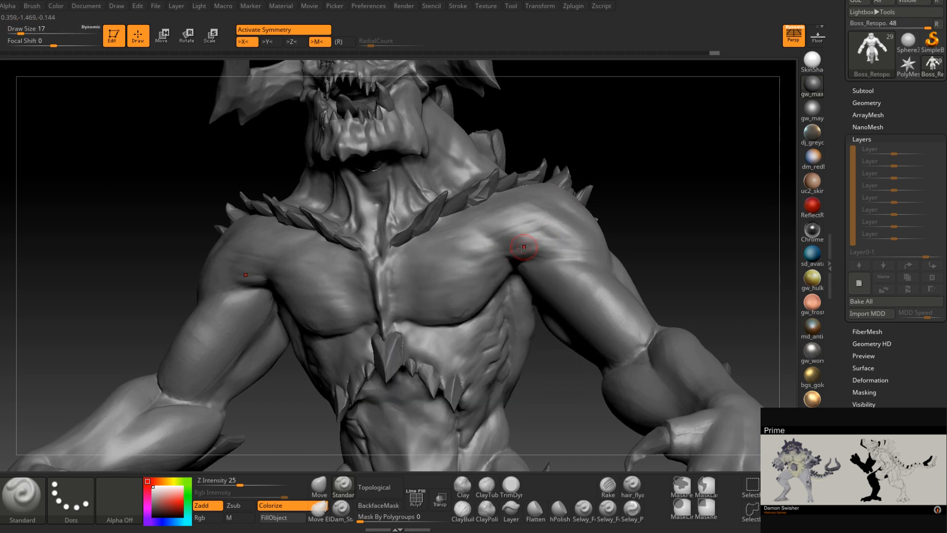
Build up muscle fibre ridges with the Standard brush, running from the outer pectorals into the front deltoids
{"action": "mouse_move", "coordinate": [524, 247]}
{"action": "left_mouse_down"}
{"action": "mouse_move", "coordinate": [562, 234]}
{"action": "mouse_move", "coordinate": [483, 262]}
{"action": "left_mouse_up"}
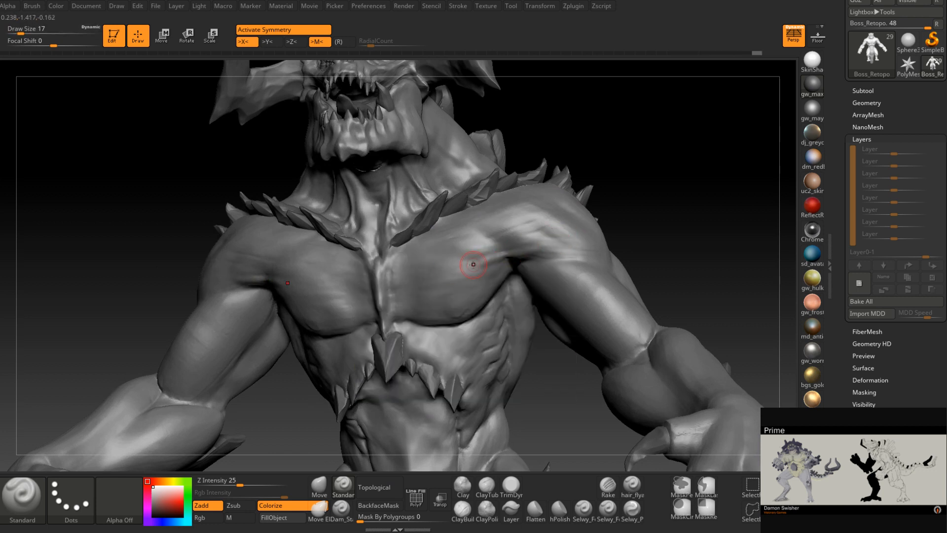
{"action": "right_click_drag", "start_coordinate": [473, 264], "coordinate": [504, 253]}
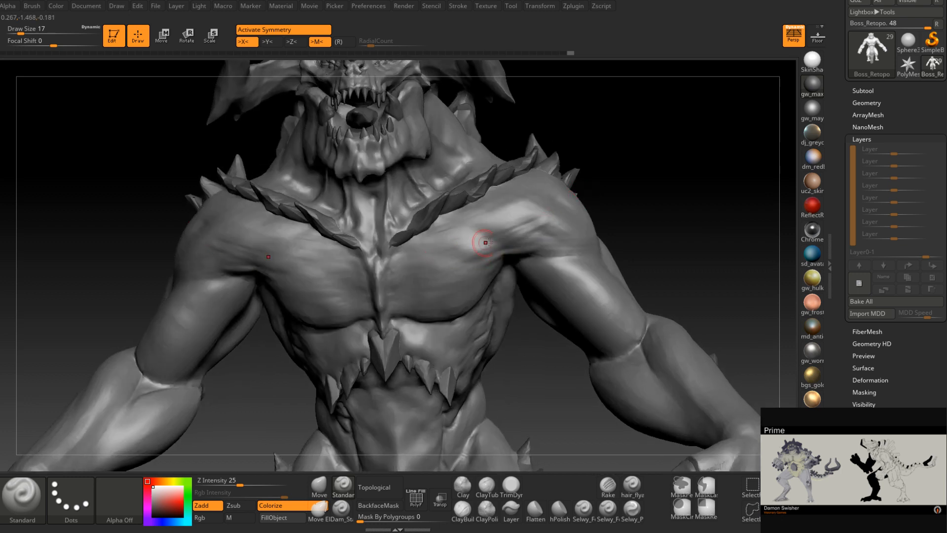
{"action": "left_click_drag", "start_coordinate": [486, 242], "coordinate": [542, 222]}
{"action": "mouse_move", "coordinate": [467, 251]}
{"action": "left_mouse_down"}
{"action": "mouse_move", "coordinate": [543, 222]}
{"action": "mouse_move", "coordinate": [502, 244]}
{"action": "left_mouse_up"}
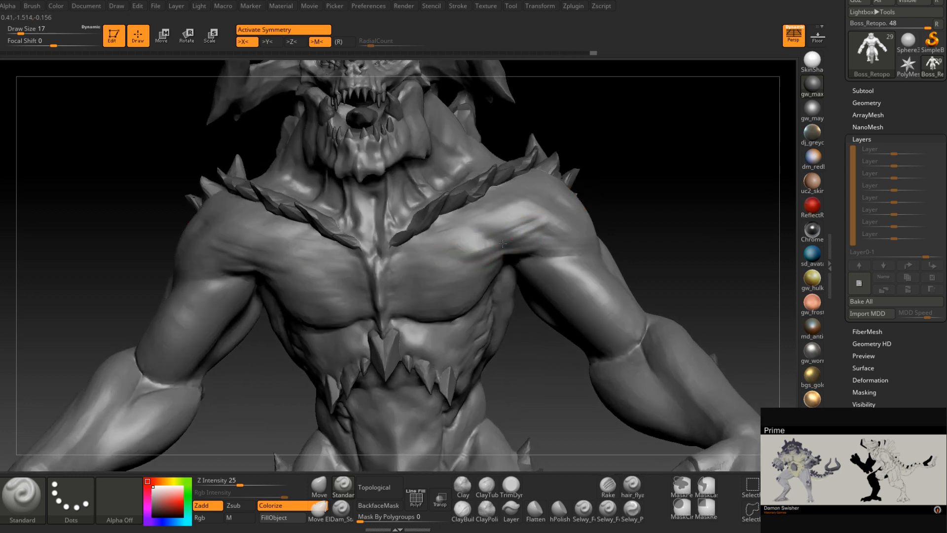
{"action": "right_click_drag", "start_coordinate": [499, 249], "coordinate": [502, 251]}
{"action": "left_click_drag", "start_coordinate": [502, 251], "coordinate": [444, 262]}
{"action": "left_click_drag", "start_coordinate": [535, 214], "coordinate": [439, 261]}
Set the draw size to 14 and smooth the ridges between the outer pectorals and the front deltoids
{"action": "left_click_drag", "start_coordinate": [535, 221], "coordinate": [448, 254], "text": "shift"}
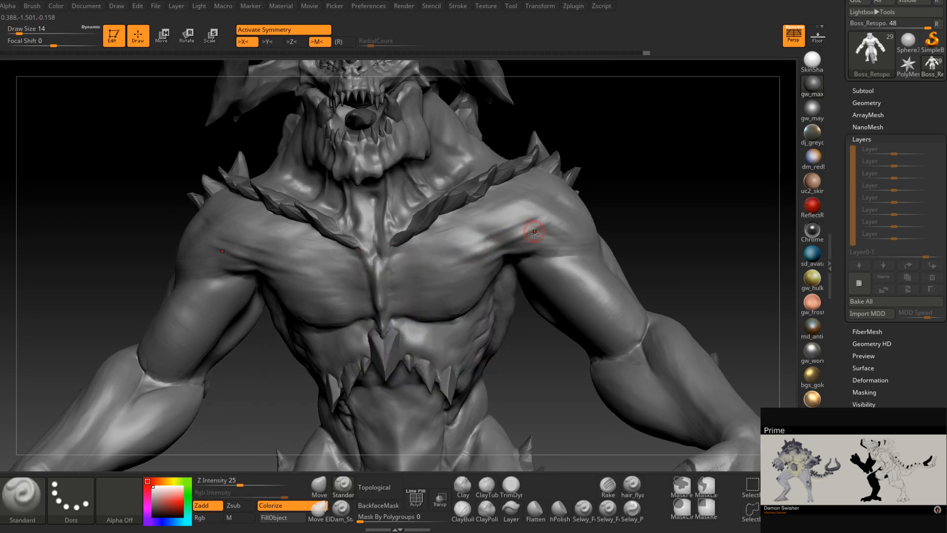
{"action": "left_click_drag", "start_coordinate": [601, 241], "coordinate": [493, 251], "text": "shift"}
{"action": "right_click_drag", "start_coordinate": [494, 251], "coordinate": [579, 249]}
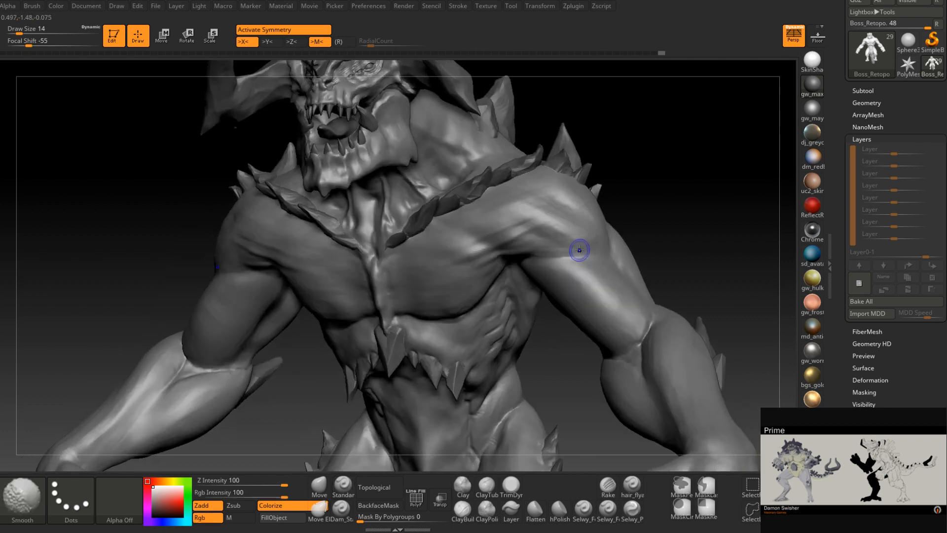
{"action": "mouse_move", "coordinate": [494, 247]}
{"action": "right_mouse_down"}
{"action": "mouse_move", "coordinate": [480, 252]}
{"action": "mouse_move", "coordinate": [498, 250]}
{"action": "mouse_move", "coordinate": [508, 268]}
{"action": "mouse_move", "coordinate": [526, 264]}
{"action": "mouse_move", "coordinate": [490, 269]}
{"action": "mouse_move", "coordinate": [488, 251]}
{"action": "right_mouse_up"}
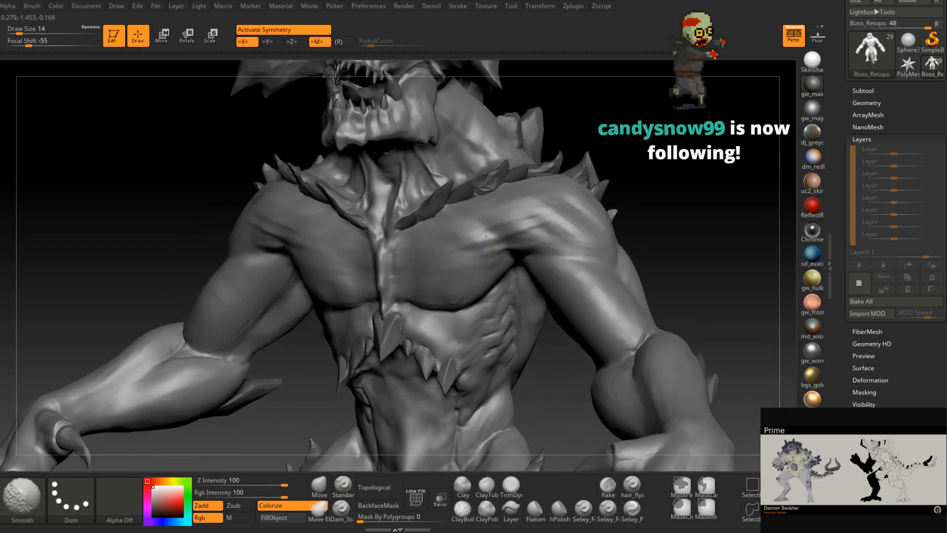
Sculpt folds with the Standard brush where the front deltoids meet the upper arms and armpits
{"action": "key", "text": "shift+d"}
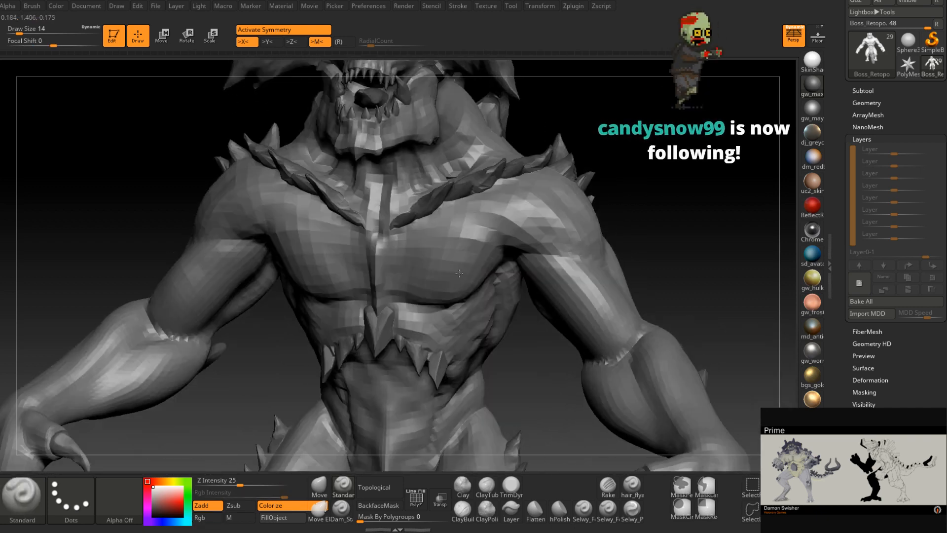
{"action": "mouse_move", "coordinate": [459, 273]}
{"action": "right_mouse_down"}
{"action": "mouse_move", "coordinate": [524, 252]}
{"action": "mouse_move", "coordinate": [520, 268]}
{"action": "mouse_move", "coordinate": [558, 248]}
{"action": "mouse_move", "coordinate": [539, 260]}
{"action": "mouse_move", "coordinate": [549, 244]}
{"action": "mouse_move", "coordinate": [524, 232]}
{"action": "mouse_move", "coordinate": [513, 246]}
{"action": "mouse_move", "coordinate": [501, 238]}
{"action": "mouse_move", "coordinate": [493, 247]}
{"action": "right_mouse_up"}
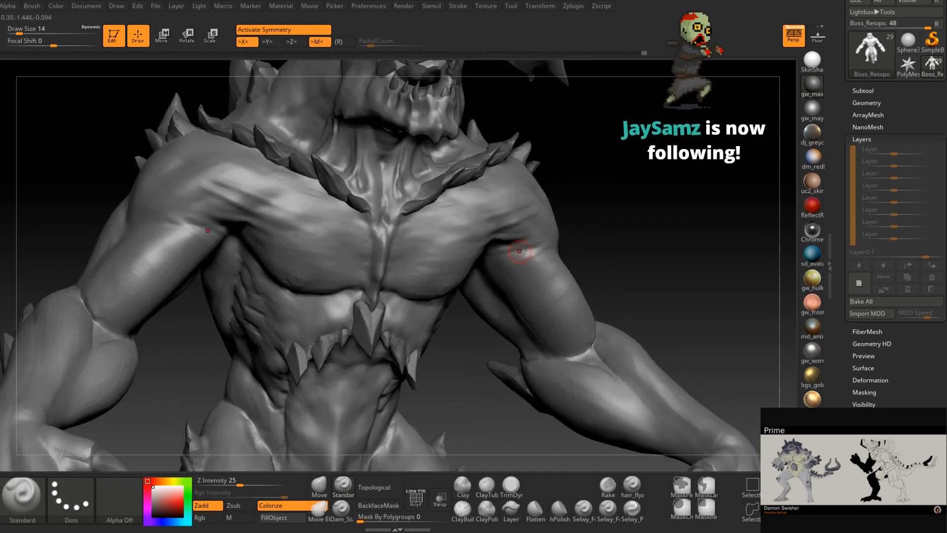
{"action": "right_click_drag", "start_coordinate": [473, 277], "coordinate": [514, 256]}
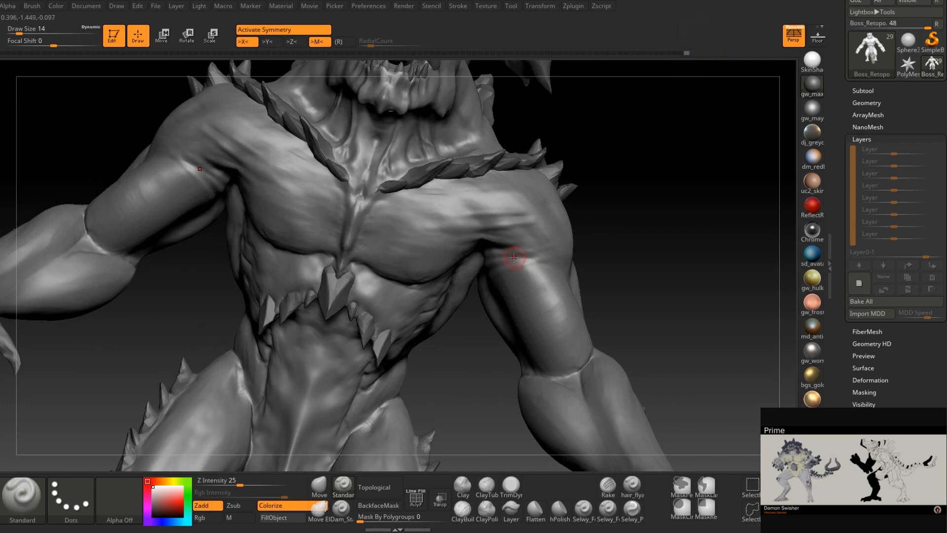
{"action": "right_click_drag", "start_coordinate": [579, 240], "coordinate": [515, 269]}
{"action": "right_click_drag", "start_coordinate": [575, 255], "coordinate": [560, 268]}
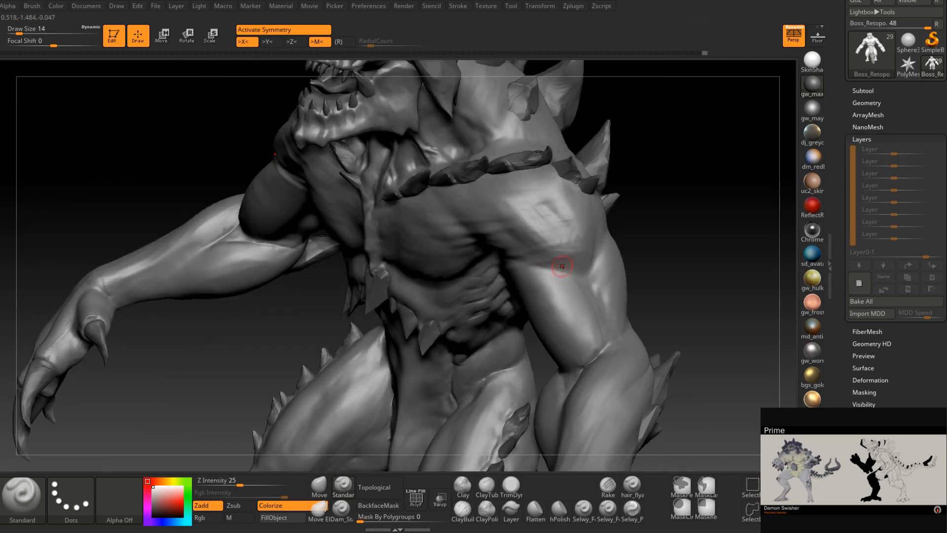
Smooth the lower edge of the deltoid where it blends into the outer upper arm
{"action": "mouse_move", "coordinate": [560, 268]}
{"action": "left_mouse_down", "text": "shift"}
{"action": "mouse_move", "coordinate": [575, 251]}
{"action": "mouse_move", "coordinate": [566, 252]}
{"action": "left_mouse_up", "text": "shift"}
{"action": "right_click_drag", "start_coordinate": [567, 251], "coordinate": [530, 254]}
{"action": "left_click_drag", "start_coordinate": [567, 249], "coordinate": [581, 238], "text": "shift"}
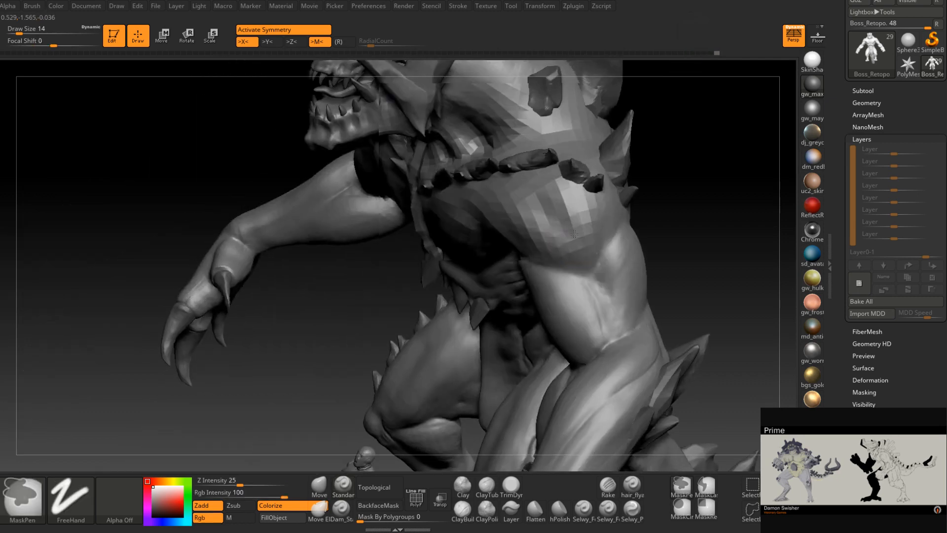
{"action": "mouse_move", "coordinate": [582, 237]}
{"action": "right_mouse_down"}
{"action": "mouse_move", "coordinate": [539, 224]}
{"action": "mouse_move", "coordinate": [555, 212]}
{"action": "mouse_move", "coordinate": [513, 237]}
{"action": "mouse_move", "coordinate": [534, 249]}
{"action": "mouse_move", "coordinate": [508, 247]}
{"action": "mouse_move", "coordinate": [567, 259]}
{"action": "mouse_move", "coordinate": [561, 236]}
{"action": "right_mouse_up"}
Switch to the Dam_Standard brush and set its Z Intensity to 19
{"action": "left_click", "coordinate": [341, 511]}
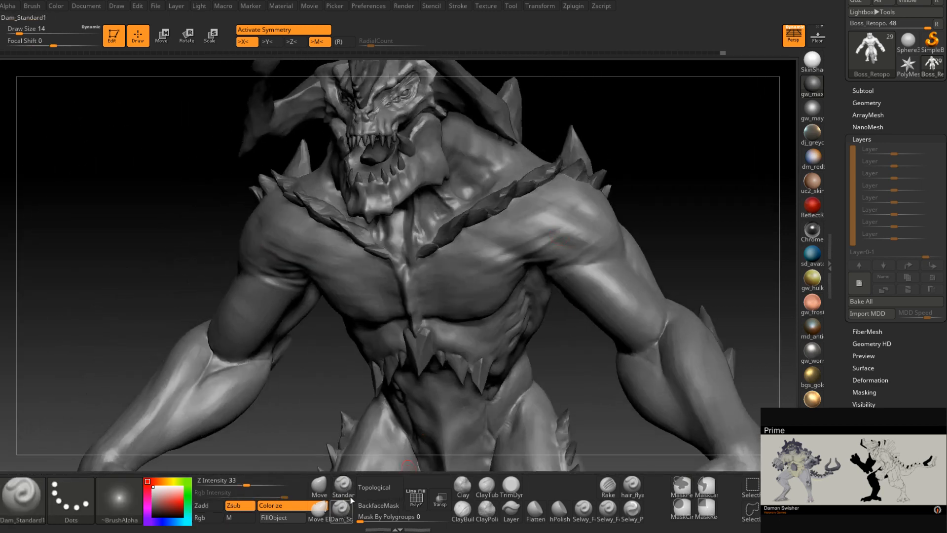
{"action": "mouse_move", "coordinate": [390, 361]}
{"action": "right_mouse_down", "text": "ctrl"}
{"action": "mouse_move", "coordinate": [397, 399]}
{"action": "mouse_move", "coordinate": [406, 387]}
{"action": "right_mouse_up", "text": "ctrl"}
{"action": "left_click_drag", "start_coordinate": [247, 483], "coordinate": [235, 486]}
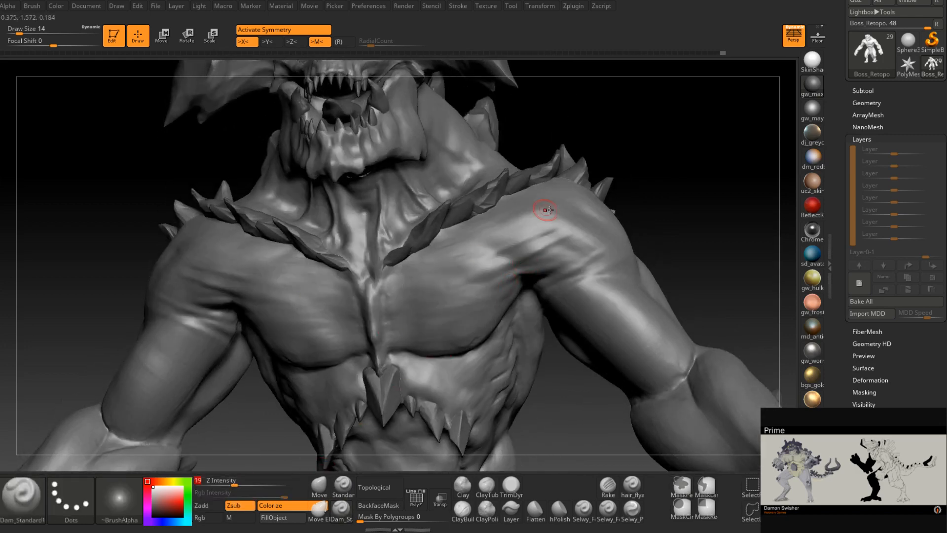
Carve fine creases between the muscle fibres from the pectorals to the front deltoids, and soften them
{"action": "right_click_drag", "start_coordinate": [545, 205], "coordinate": [487, 272]}
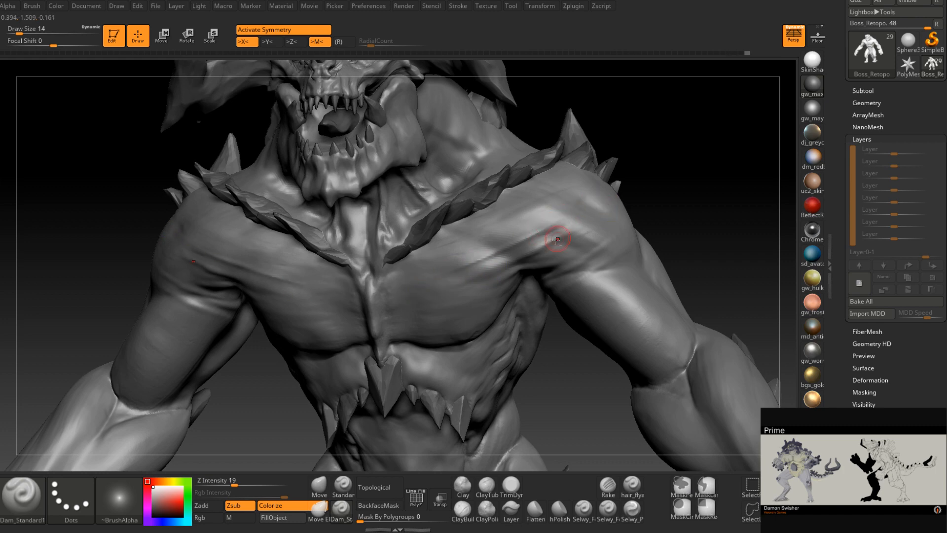
{"action": "right_click_drag", "start_coordinate": [461, 285], "coordinate": [525, 258]}
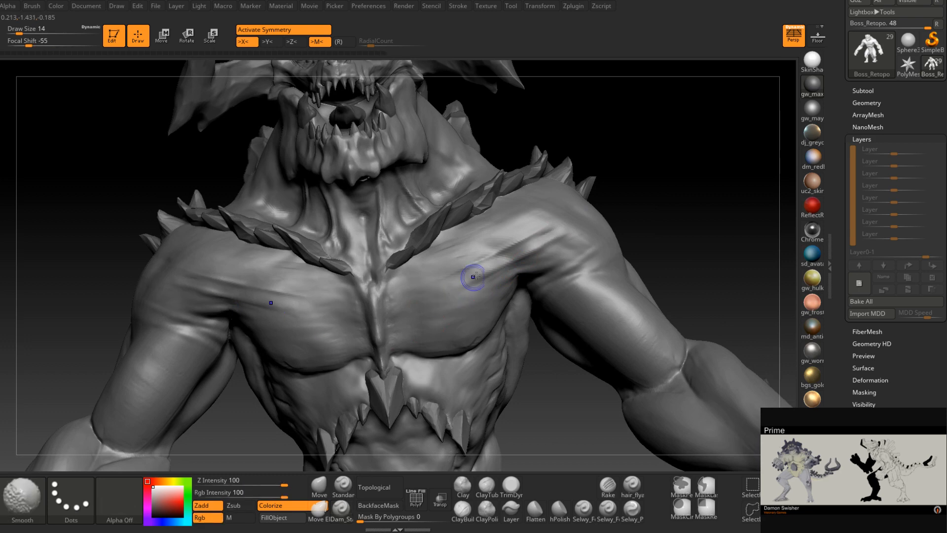
{"action": "left_click_drag", "start_coordinate": [473, 277], "coordinate": [538, 239], "text": "shift"}
{"action": "right_click_drag", "start_coordinate": [538, 239], "coordinate": [495, 248]}
{"action": "mouse_move", "coordinate": [588, 211]}
{"action": "right_mouse_down"}
{"action": "mouse_move", "coordinate": [570, 238]}
{"action": "mouse_move", "coordinate": [564, 330]}
{"action": "mouse_move", "coordinate": [524, 315]}
{"action": "right_mouse_up"}
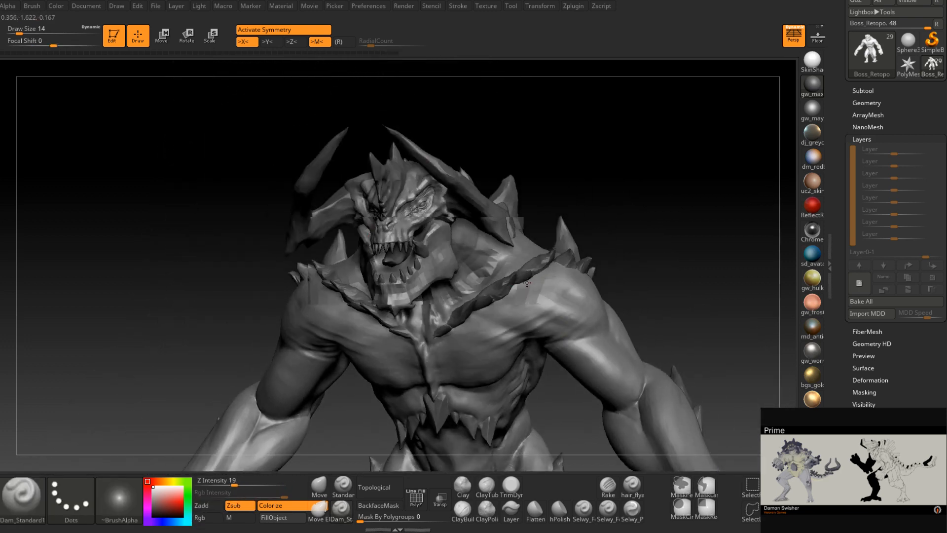
Carve more thin Dam_Standard creases over the front deltoids and armpit folds, and smooth them into the upper arms
{"action": "mouse_move", "coordinate": [588, 266]}
{"action": "right_mouse_down", "text": "shift"}
{"action": "mouse_move", "coordinate": [504, 286]}
{"action": "mouse_move", "coordinate": [534, 303]}
{"action": "mouse_move", "coordinate": [505, 258]}
{"action": "mouse_move", "coordinate": [523, 301]}
{"action": "mouse_move", "coordinate": [509, 238]}
{"action": "right_mouse_up", "text": "shift"}
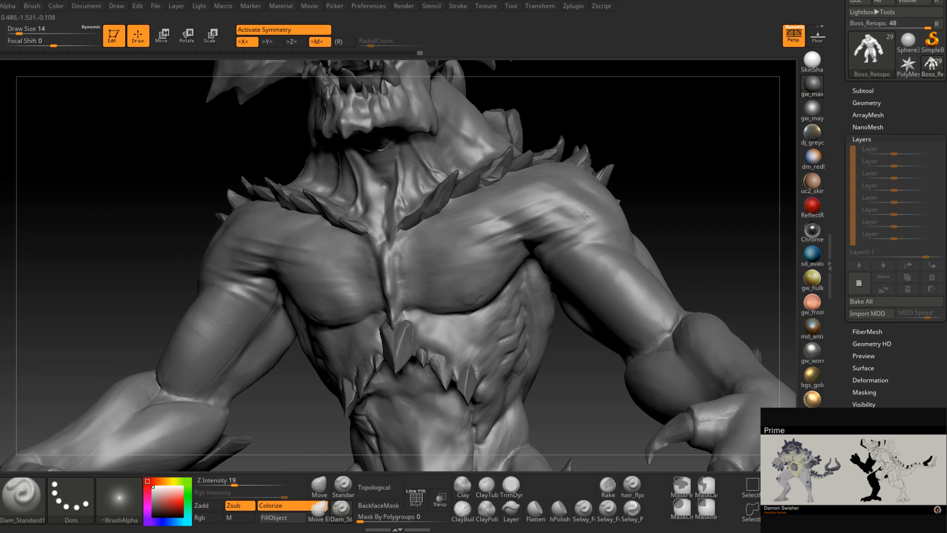
{"action": "mouse_move", "coordinate": [578, 206]}
{"action": "right_mouse_down"}
{"action": "mouse_move", "coordinate": [641, 217]}
{"action": "mouse_move", "coordinate": [637, 247]}
{"action": "mouse_move", "coordinate": [512, 255]}
{"action": "right_mouse_up"}
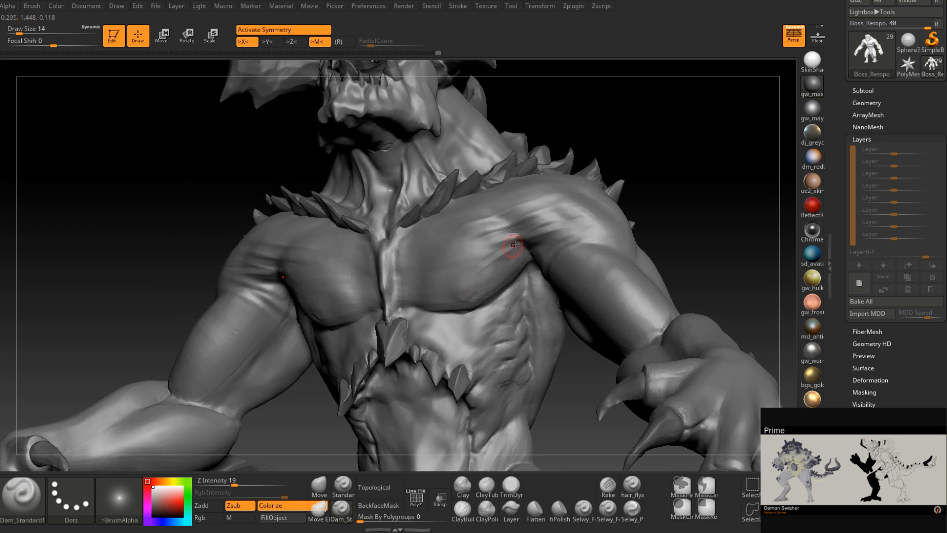
{"action": "right_click_drag", "start_coordinate": [500, 252], "coordinate": [516, 253]}
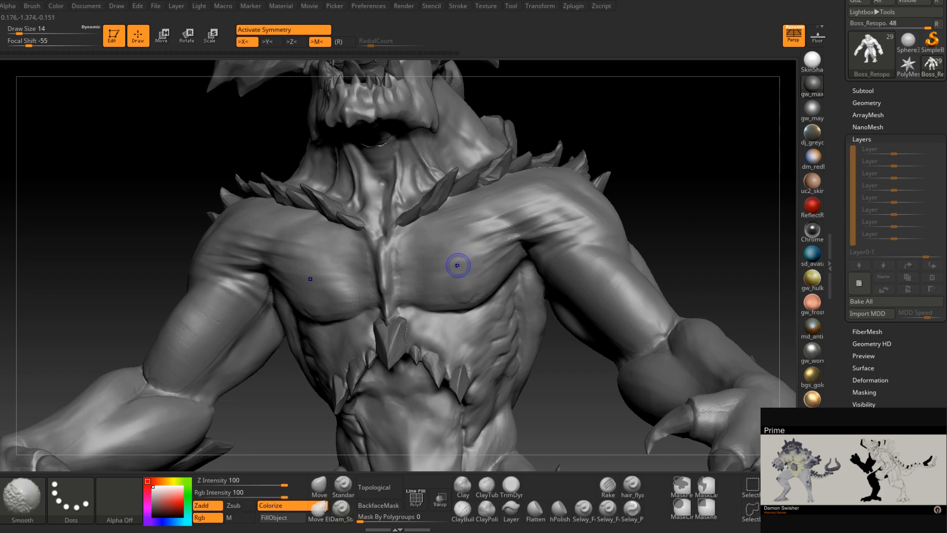
{"action": "right_click_drag", "start_coordinate": [456, 264], "coordinate": [487, 271]}
{"action": "mouse_move", "coordinate": [532, 242]}
{"action": "right_mouse_down"}
{"action": "mouse_move", "coordinate": [499, 317]}
{"action": "mouse_move", "coordinate": [552, 248]}
{"action": "right_mouse_up"}
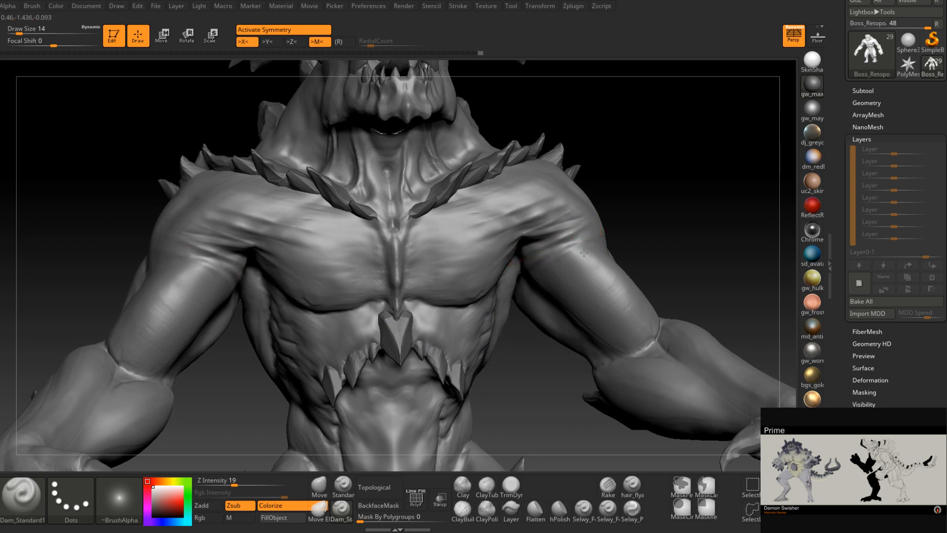
{"action": "mouse_move", "coordinate": [584, 252]}
{"action": "right_mouse_down"}
{"action": "mouse_move", "coordinate": [544, 265]}
{"action": "mouse_move", "coordinate": [585, 245]}
{"action": "right_mouse_up"}
{"action": "right_click_drag", "start_coordinate": [528, 290], "coordinate": [558, 265]}
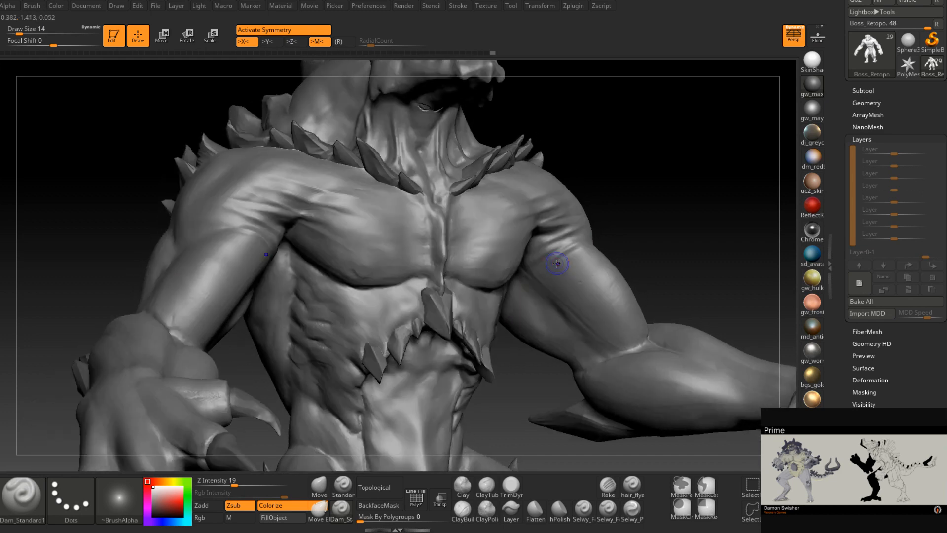
{"action": "left_click_drag", "start_coordinate": [558, 265], "coordinate": [527, 269], "text": "shift"}
{"action": "mouse_move", "coordinate": [575, 254]}
{"action": "right_mouse_down"}
{"action": "mouse_move", "coordinate": [543, 251]}
{"action": "mouse_move", "coordinate": [582, 247]}
{"action": "mouse_move", "coordinate": [640, 215]}
{"action": "mouse_move", "coordinate": [629, 279]}
{"action": "mouse_move", "coordinate": [608, 256]}
{"action": "mouse_move", "coordinate": [594, 262]}
{"action": "mouse_move", "coordinate": [579, 239]}
{"action": "right_mouse_up"}
Set the draw size to 16, carve a crease behind the shoulder above the triceps, and refine it with the Standard brush and smoothing
{"action": "key", "text": "shift"}
{"action": "key", "text": "space"}
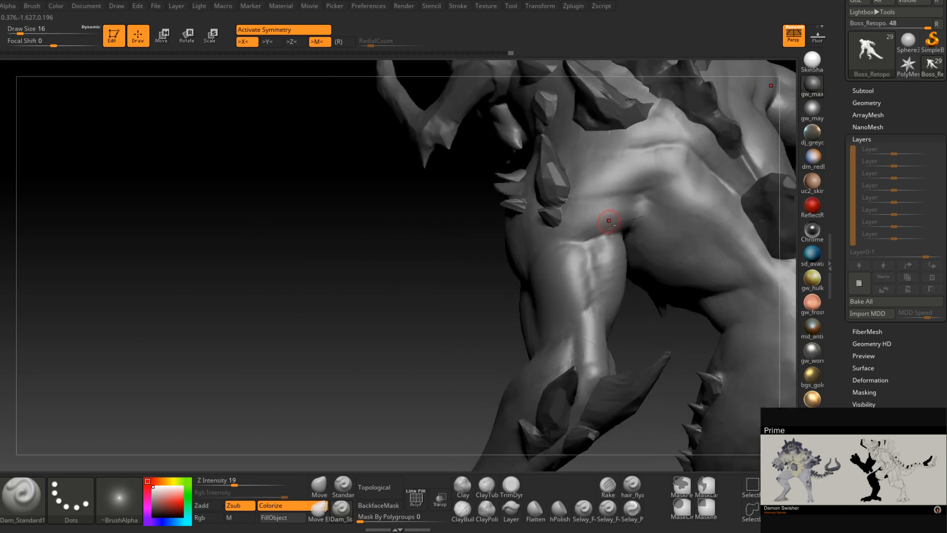
{"action": "key", "text": "b"}
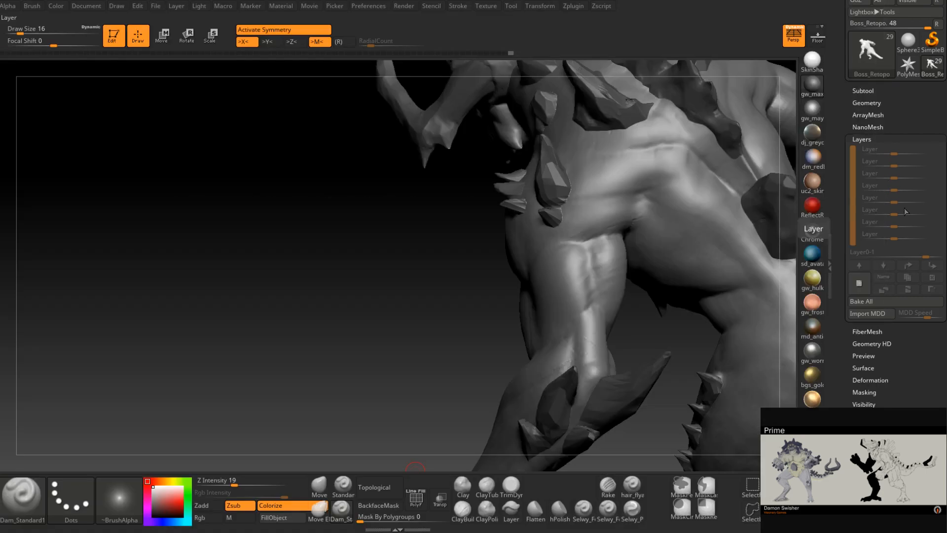
{"action": "left_click", "coordinate": [344, 493]}
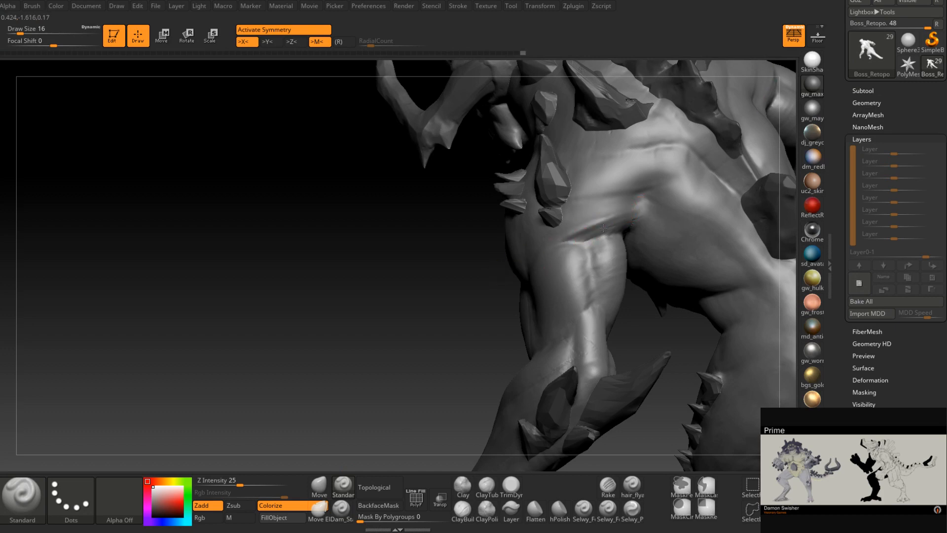
{"action": "right_click_drag", "start_coordinate": [649, 211], "coordinate": [640, 197]}
{"action": "left_click_drag", "start_coordinate": [641, 197], "coordinate": [629, 237], "text": "shift"}
{"action": "right_click_drag", "start_coordinate": [630, 236], "coordinate": [630, 201]}
Sculpt muscle creases into the triceps on the back of the upper arm with the Standard brush at draw size 13, and smooth them
{"action": "key", "text": "space"}
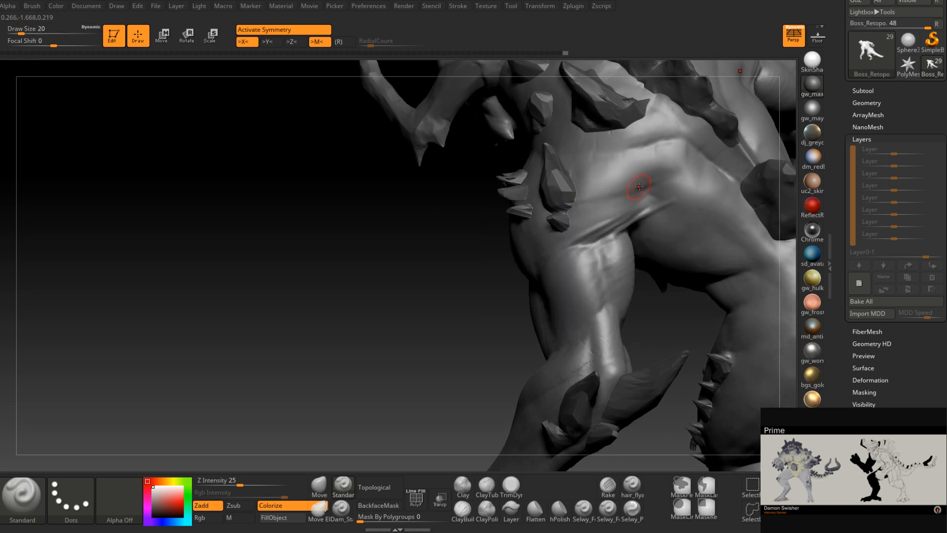
{"action": "mouse_move", "coordinate": [630, 236]}
{"action": "right_mouse_down"}
{"action": "mouse_move", "coordinate": [604, 257]}
{"action": "mouse_move", "coordinate": [600, 298]}
{"action": "mouse_move", "coordinate": [630, 268]}
{"action": "mouse_move", "coordinate": [612, 275]}
{"action": "right_mouse_up"}
{"action": "key", "text": "space"}
{"action": "left_click", "coordinate": [607, 262]}
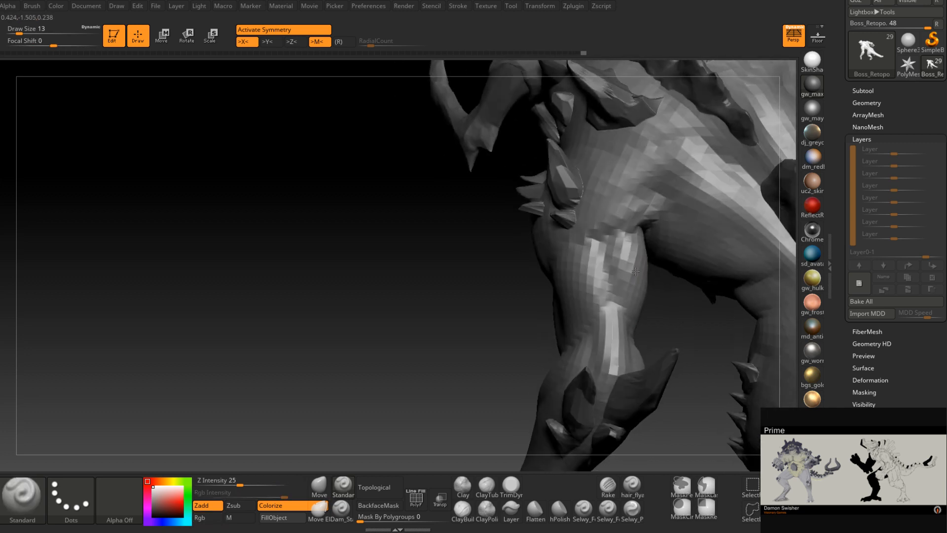
{"action": "key", "text": "shift+space"}
{"action": "left_click_drag", "start_coordinate": [631, 272], "coordinate": [638, 272], "text": "shift"}
{"action": "left_click_drag", "start_coordinate": [605, 304], "coordinate": [615, 294], "text": "shift"}
Refine and smooth the folds between the rear deltoid and the triceps at draw size 22
{"action": "mouse_move", "coordinate": [568, 316]}
{"action": "right_mouse_down"}
{"action": "mouse_move", "coordinate": [609, 262]}
{"action": "mouse_move", "coordinate": [592, 232]}
{"action": "mouse_move", "coordinate": [617, 229]}
{"action": "right_mouse_up"}
{"action": "left_click_drag", "start_coordinate": [617, 229], "coordinate": [649, 213], "text": "shift"}
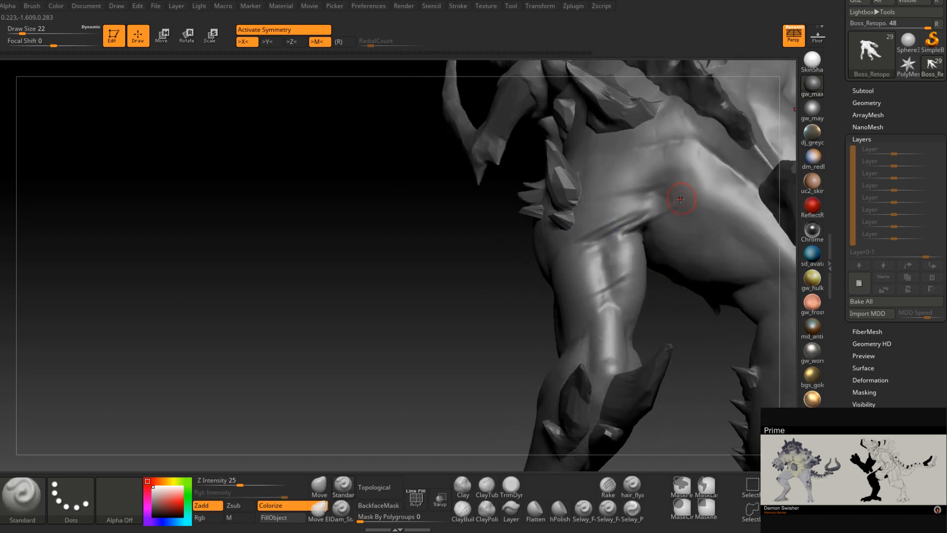
{"action": "right_click_drag", "start_coordinate": [680, 194], "coordinate": [594, 239]}
{"action": "left_click_drag", "start_coordinate": [595, 239], "coordinate": [665, 190], "text": "shift"}
Sculpt skin folds on the outer arm just above the elbow with the Standard brush, setting the draw size to 16
{"action": "mouse_move", "coordinate": [584, 203]}
{"action": "right_mouse_down"}
{"action": "mouse_move", "coordinate": [653, 241]}
{"action": "mouse_move", "coordinate": [632, 256]}
{"action": "mouse_move", "coordinate": [656, 268]}
{"action": "mouse_move", "coordinate": [528, 264]}
{"action": "mouse_move", "coordinate": [550, 271]}
{"action": "mouse_move", "coordinate": [530, 276]}
{"action": "mouse_move", "coordinate": [503, 366]}
{"action": "mouse_move", "coordinate": [543, 370]}
{"action": "mouse_move", "coordinate": [552, 309]}
{"action": "mouse_move", "coordinate": [531, 355]}
{"action": "mouse_move", "coordinate": [508, 321]}
{"action": "mouse_move", "coordinate": [539, 318]}
{"action": "mouse_move", "coordinate": [501, 266]}
{"action": "mouse_move", "coordinate": [595, 274]}
{"action": "mouse_move", "coordinate": [566, 266]}
{"action": "mouse_move", "coordinate": [585, 281]}
{"action": "mouse_move", "coordinate": [592, 264]}
{"action": "mouse_move", "coordinate": [609, 262]}
{"action": "mouse_move", "coordinate": [588, 260]}
{"action": "mouse_move", "coordinate": [590, 283]}
{"action": "right_mouse_up"}
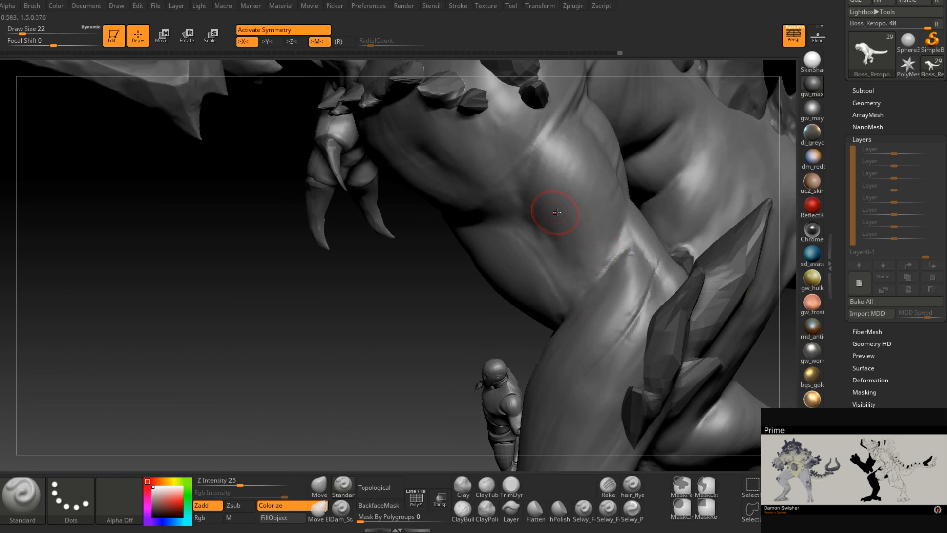
{"action": "right_click_drag", "start_coordinate": [556, 212], "coordinate": [583, 279]}
{"action": "key", "text": "space"}
{"action": "left_click_drag", "start_coordinate": [584, 279], "coordinate": [580, 279]}
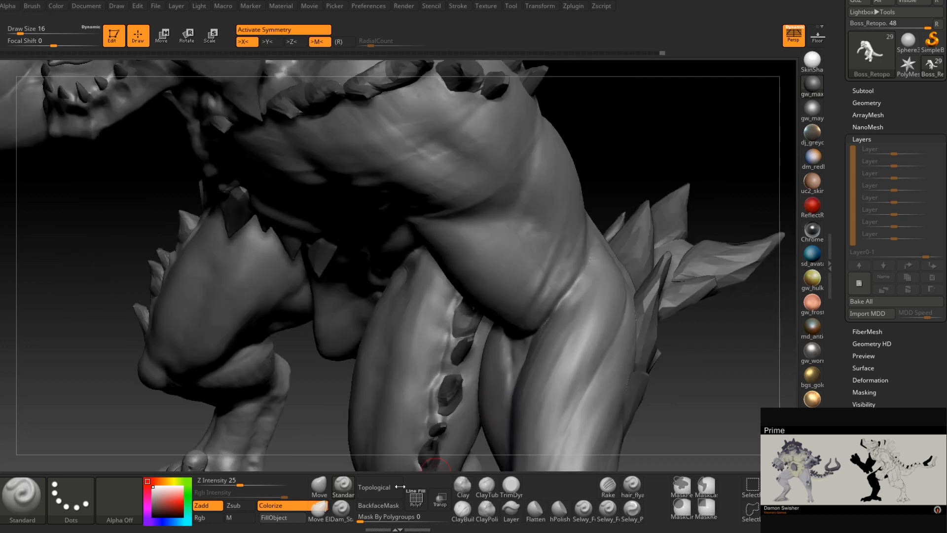
Switch to the Dam_Standard brush and carve parallel creases across the outer elbow between upper arm and forearm
{"action": "key", "text": "b"}
{"action": "key", "text": "d"}
{"action": "key", "text": "s"}
{"action": "right_click_drag", "start_coordinate": [588, 275], "coordinate": [584, 255]}
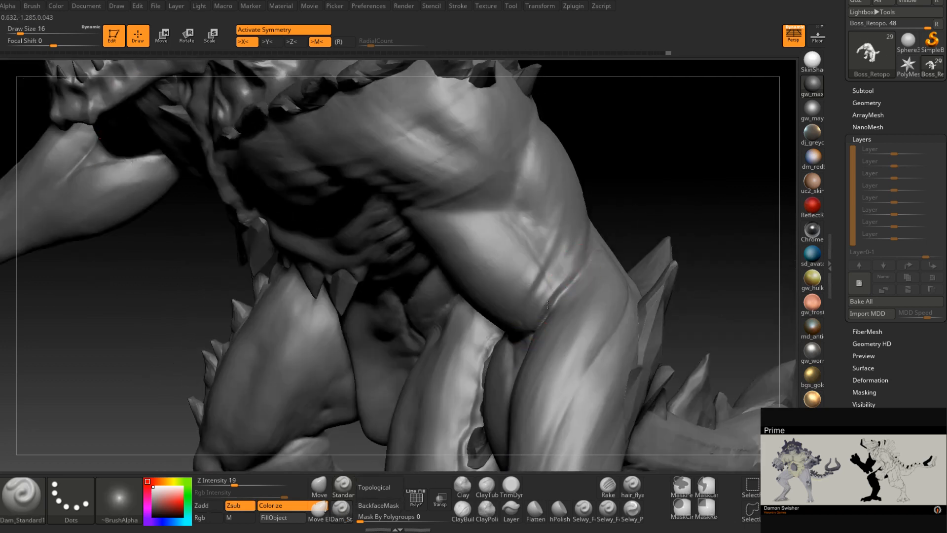
{"action": "mouse_move", "coordinate": [553, 293]}
{"action": "right_mouse_down"}
{"action": "mouse_move", "coordinate": [562, 279]}
{"action": "mouse_move", "coordinate": [548, 286]}
{"action": "right_mouse_up"}
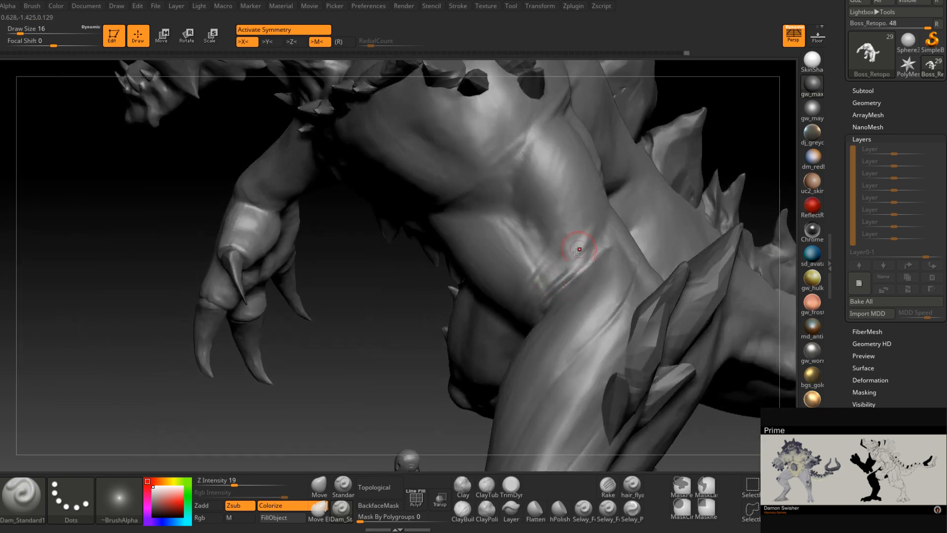
{"action": "left_click_drag", "start_coordinate": [550, 281], "coordinate": [595, 241]}
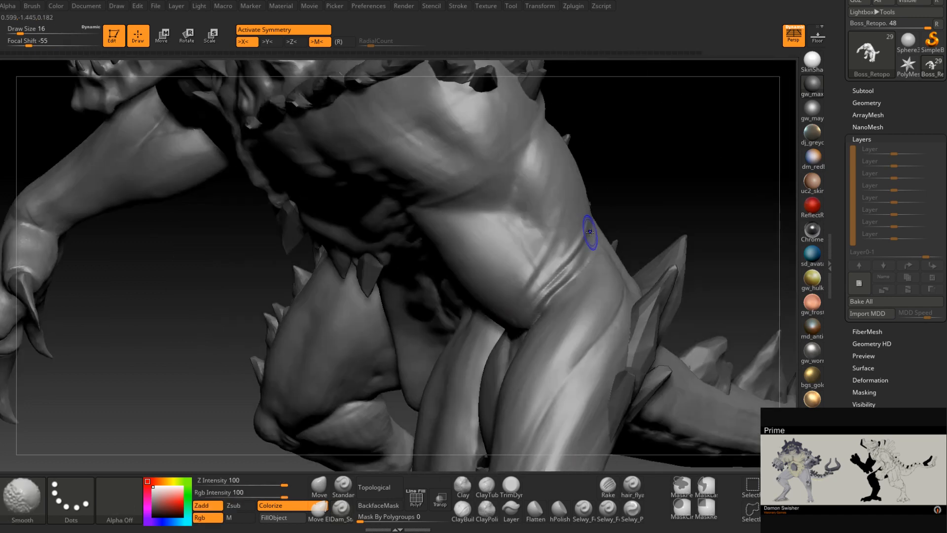
Extend the elbow creases toward the inner bend and around the back of the elbow
{"action": "right_click_drag", "start_coordinate": [589, 232], "coordinate": [545, 258]}
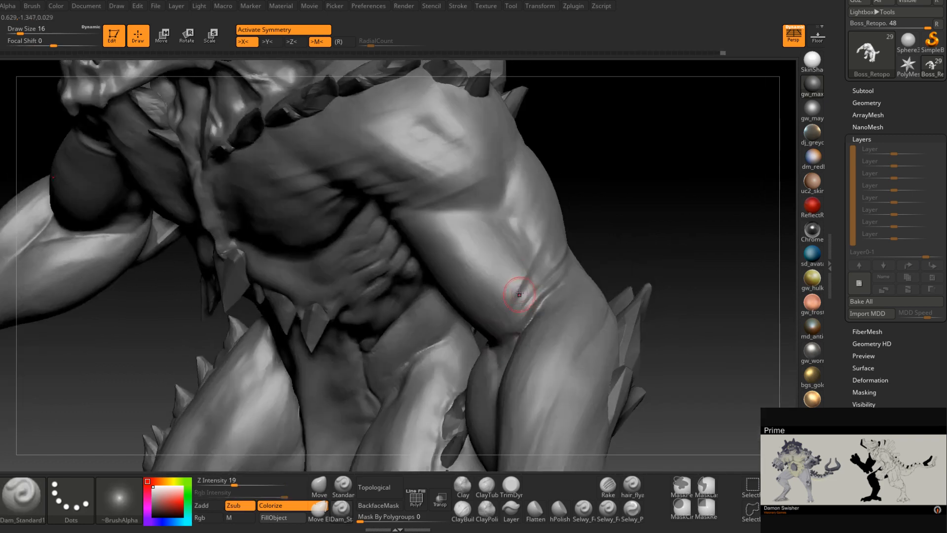
{"action": "left_click_drag", "start_coordinate": [519, 294], "coordinate": [500, 323]}
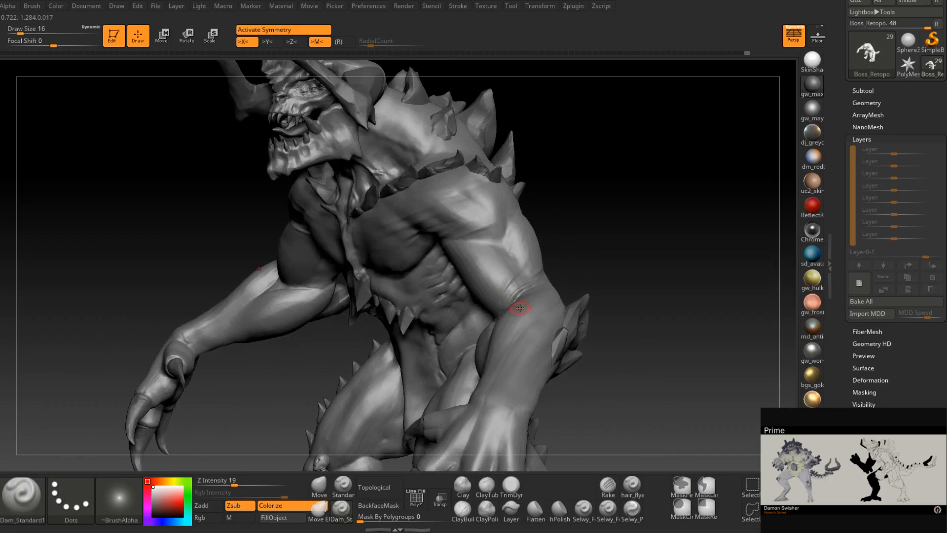
{"action": "mouse_move", "coordinate": [520, 308]}
{"action": "right_mouse_down"}
{"action": "mouse_move", "coordinate": [546, 315]}
{"action": "mouse_move", "coordinate": [573, 283]}
{"action": "mouse_move", "coordinate": [501, 323]}
{"action": "mouse_move", "coordinate": [529, 308]}
{"action": "right_mouse_up"}
{"action": "mouse_move", "coordinate": [432, 351]}
{"action": "right_mouse_down"}
{"action": "mouse_move", "coordinate": [482, 338]}
{"action": "mouse_move", "coordinate": [565, 291]}
{"action": "right_mouse_up"}
{"action": "right_click_drag", "start_coordinate": [502, 319], "coordinate": [550, 294]}
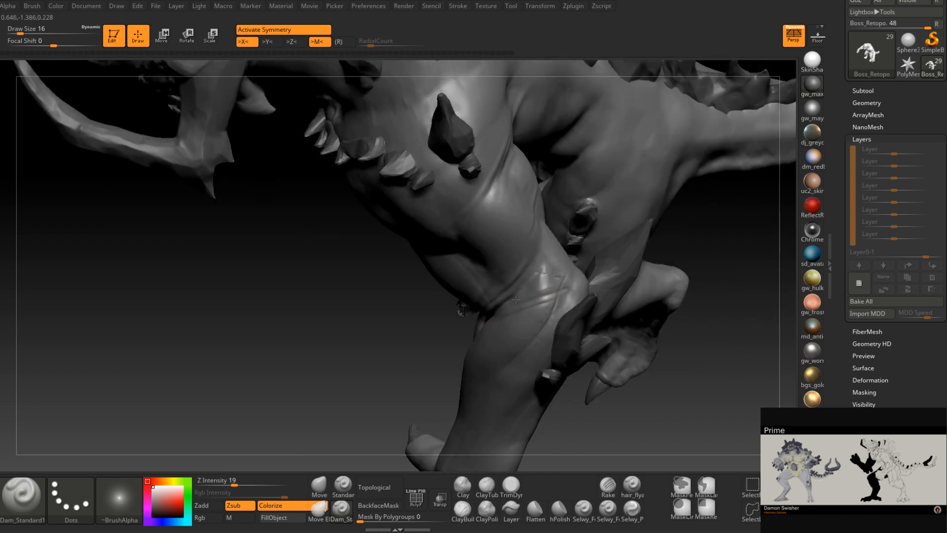
Switch to the Standard brush and raise skin folds between the creases on the outer elbow, reducing the draw size to 13
{"action": "mouse_move", "coordinate": [480, 329]}
{"action": "right_mouse_down"}
{"action": "mouse_move", "coordinate": [507, 302]}
{"action": "mouse_move", "coordinate": [558, 298]}
{"action": "mouse_move", "coordinate": [513, 315]}
{"action": "mouse_move", "coordinate": [526, 318]}
{"action": "mouse_move", "coordinate": [567, 271]}
{"action": "mouse_move", "coordinate": [503, 291]}
{"action": "mouse_move", "coordinate": [531, 288]}
{"action": "right_mouse_up"}
{"action": "left_click", "coordinate": [343, 486]}
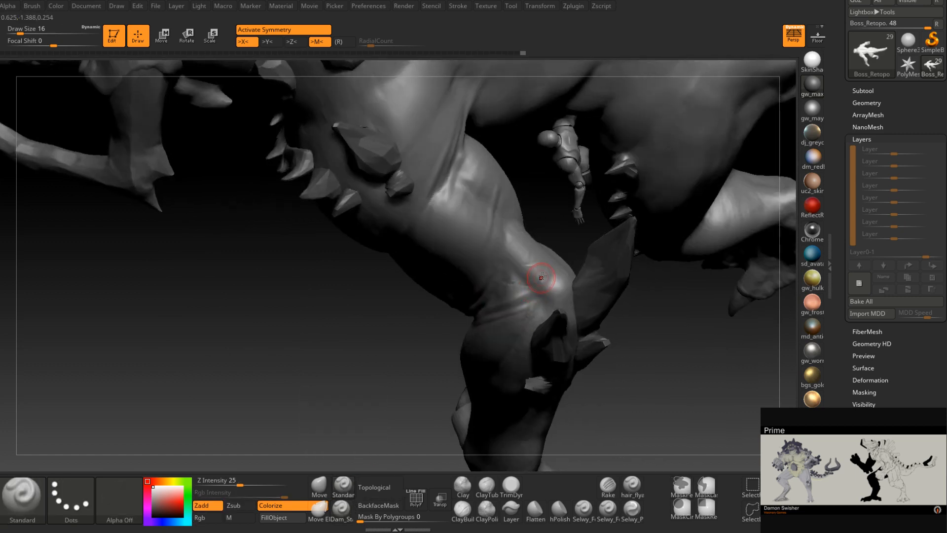
{"action": "mouse_move", "coordinate": [479, 318]}
{"action": "right_mouse_down"}
{"action": "mouse_move", "coordinate": [554, 257]}
{"action": "mouse_move", "coordinate": [548, 271]}
{"action": "mouse_move", "coordinate": [547, 261]}
{"action": "right_mouse_up"}
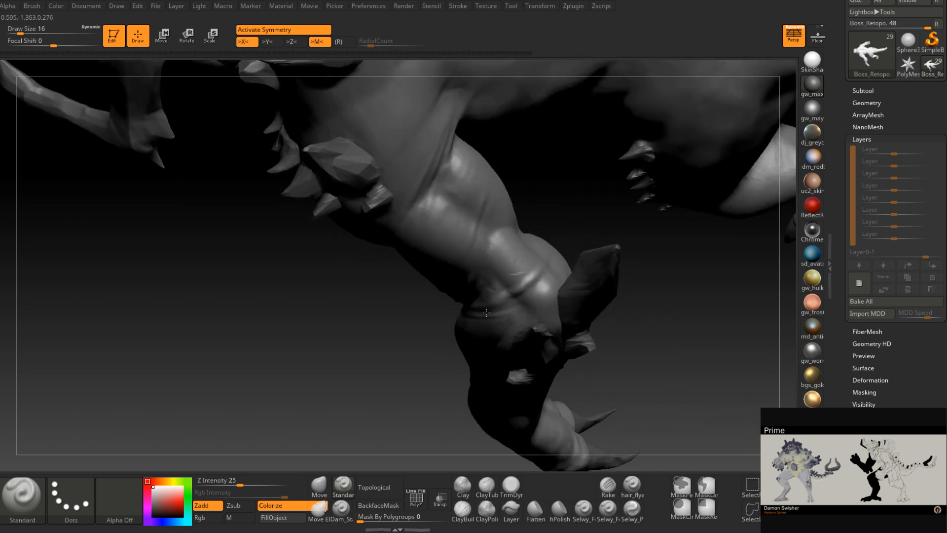
{"action": "mouse_move", "coordinate": [496, 282]}
{"action": "right_mouse_down"}
{"action": "mouse_move", "coordinate": [490, 326]}
{"action": "mouse_move", "coordinate": [490, 276]}
{"action": "right_mouse_up"}
{"action": "left_click_drag", "start_coordinate": [500, 284], "coordinate": [489, 292]}
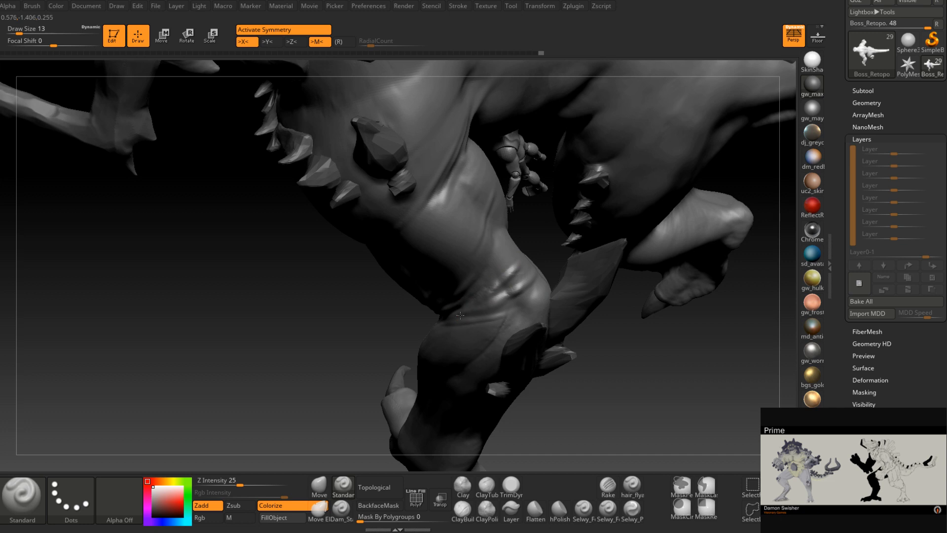
{"action": "right_click_drag", "start_coordinate": [459, 315], "coordinate": [477, 298]}
{"action": "right_click_drag", "start_coordinate": [543, 235], "coordinate": [490, 281]}
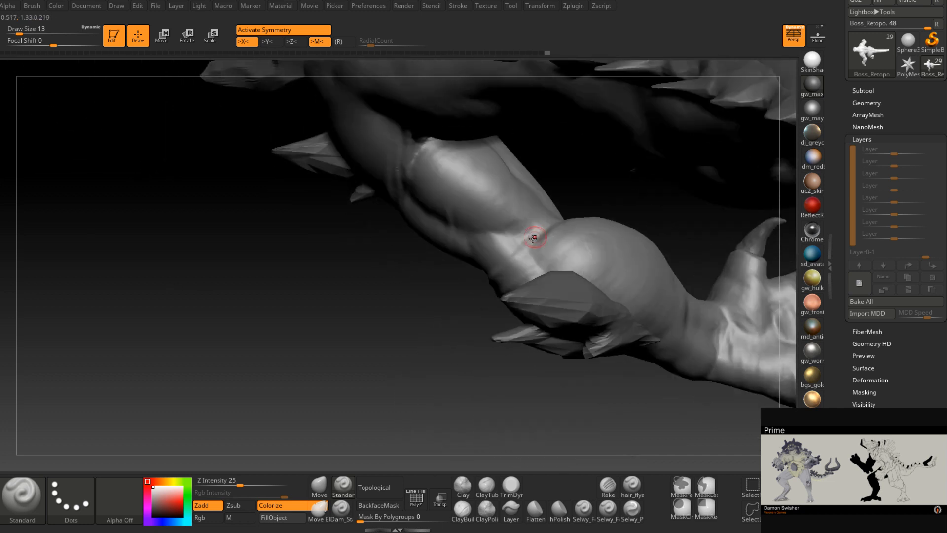
Build up parallel skin folds across the back of the elbow, just below the triceps
{"action": "right_click_drag", "start_coordinate": [530, 241], "coordinate": [520, 257]}
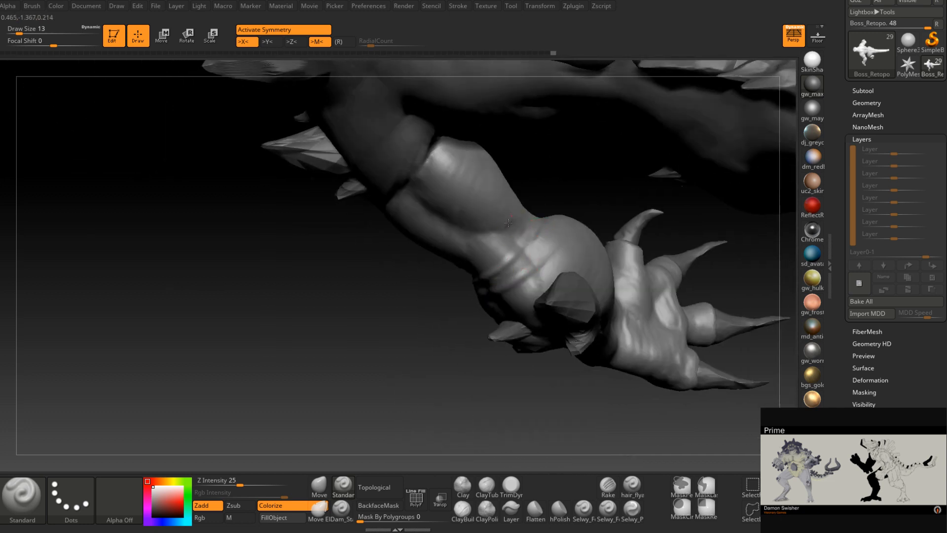
{"action": "right_click_drag", "start_coordinate": [469, 271], "coordinate": [502, 222]}
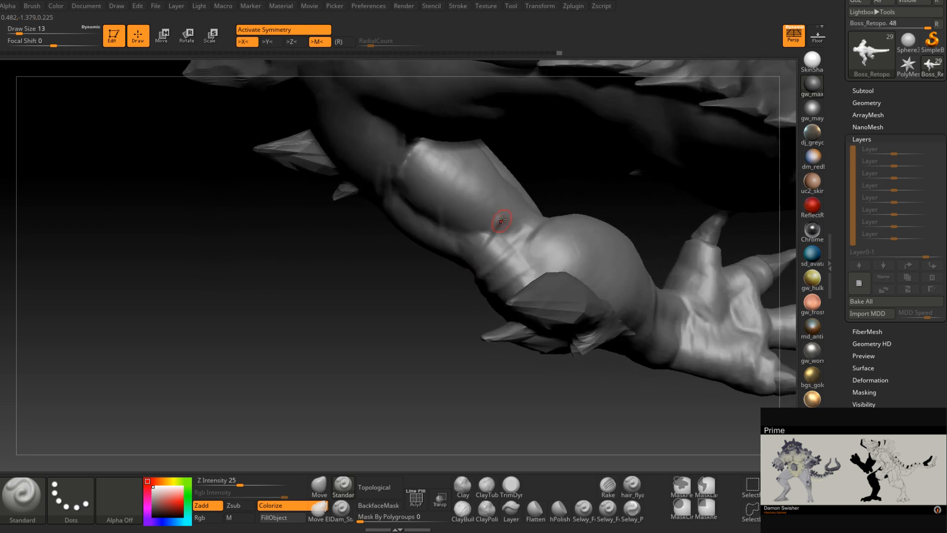
{"action": "right_click_drag", "start_coordinate": [465, 262], "coordinate": [506, 214]}
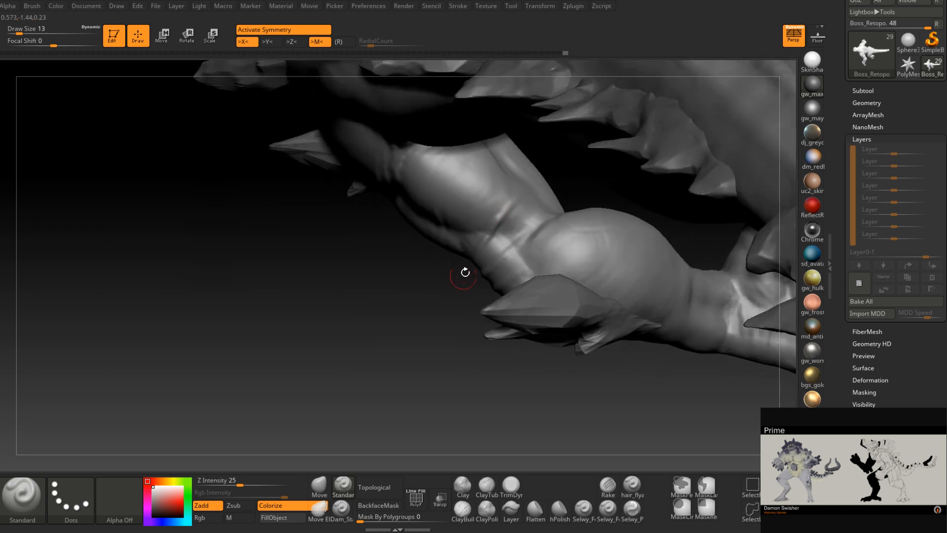
{"action": "right_click_drag", "start_coordinate": [465, 272], "coordinate": [476, 243]}
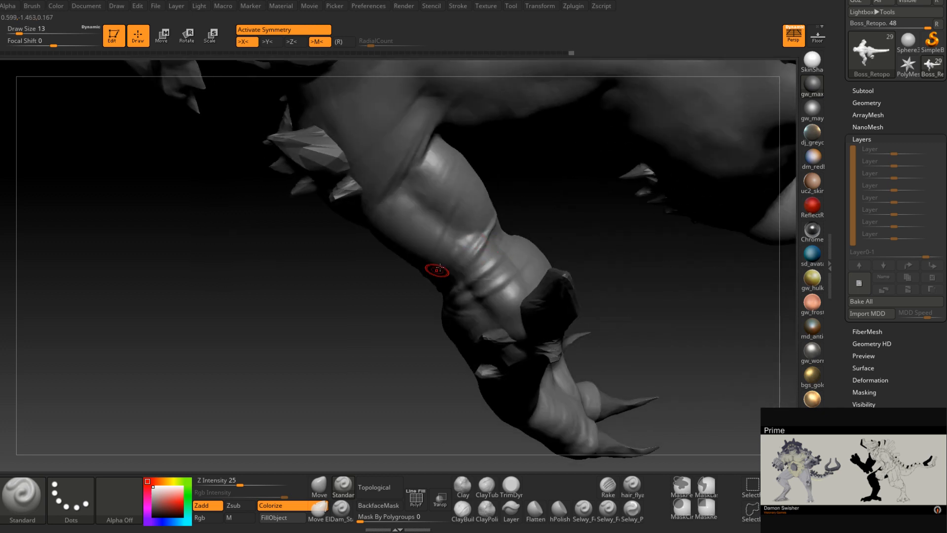
{"action": "right_click_drag", "start_coordinate": [433, 264], "coordinate": [466, 243]}
{"action": "right_click_drag", "start_coordinate": [430, 275], "coordinate": [460, 252]}
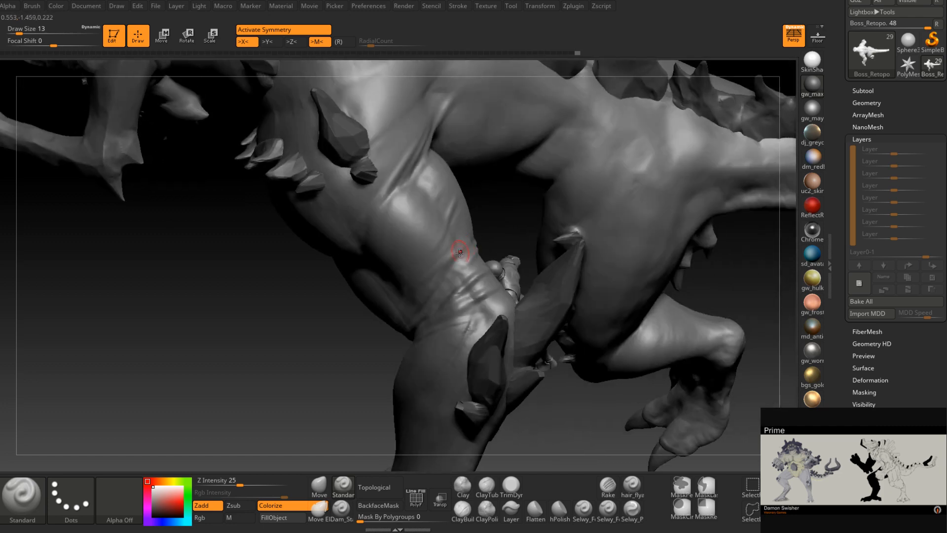
Extend the raised folds around the elbow, from the outer arm above the spike to the inner side
{"action": "right_click_drag", "start_coordinate": [376, 318], "coordinate": [437, 279]}
{"action": "mouse_move", "coordinate": [406, 316]}
{"action": "right_mouse_down"}
{"action": "mouse_move", "coordinate": [422, 274]}
{"action": "mouse_move", "coordinate": [509, 239]}
{"action": "mouse_move", "coordinate": [528, 238]}
{"action": "mouse_move", "coordinate": [538, 255]}
{"action": "mouse_move", "coordinate": [511, 268]}
{"action": "mouse_move", "coordinate": [529, 270]}
{"action": "right_mouse_up"}
{"action": "right_click_drag", "start_coordinate": [586, 236], "coordinate": [555, 239]}
{"action": "right_click_drag", "start_coordinate": [515, 274], "coordinate": [490, 253]}
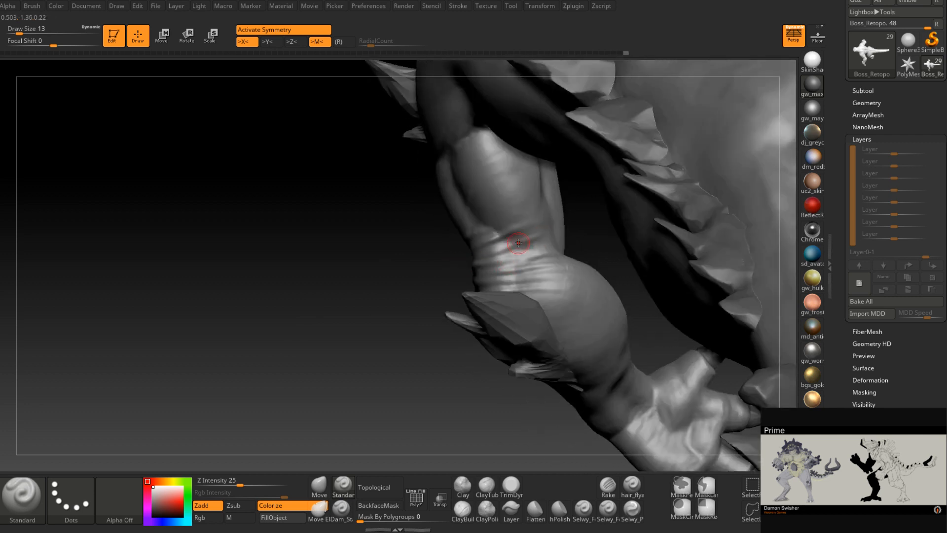
{"action": "right_click_drag", "start_coordinate": [525, 244], "coordinate": [526, 250]}
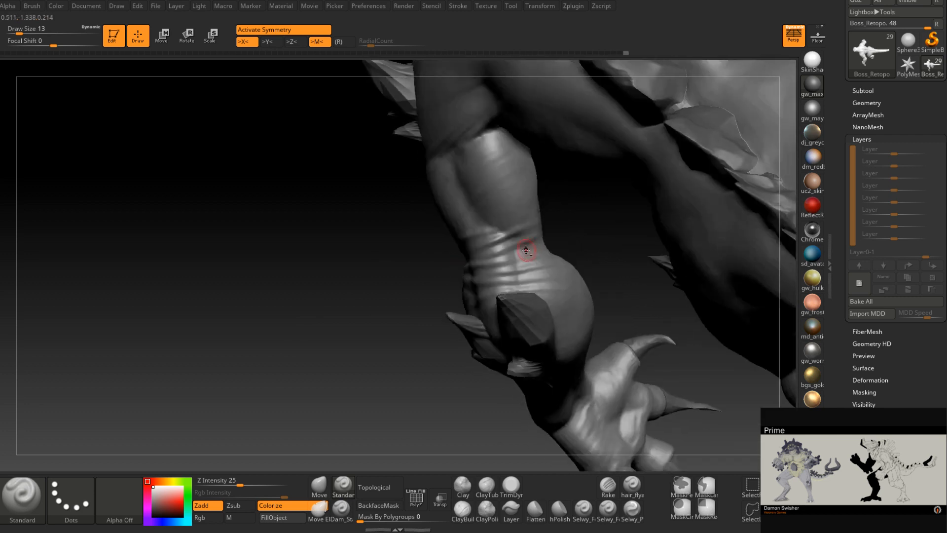
{"action": "right_click_drag", "start_coordinate": [424, 285], "coordinate": [537, 234]}
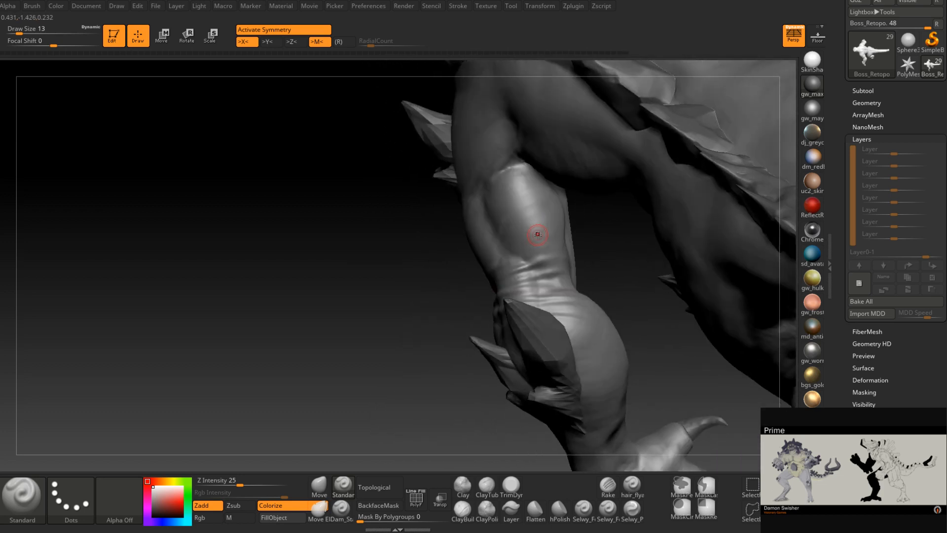
Set the draw size to 16 and sculpt broader folds on the lower triceps above the elbow wrinkles
{"action": "key", "text": "space"}
{"action": "left_click_drag", "start_coordinate": [526, 234], "coordinate": [530, 234]}
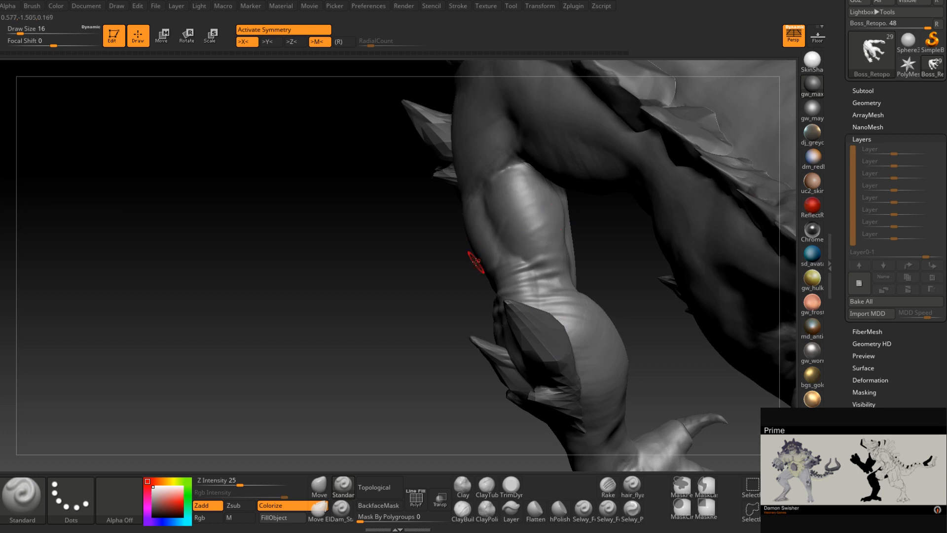
{"action": "right_click_drag", "start_coordinate": [475, 262], "coordinate": [530, 236]}
{"action": "right_click_drag", "start_coordinate": [474, 263], "coordinate": [541, 225]}
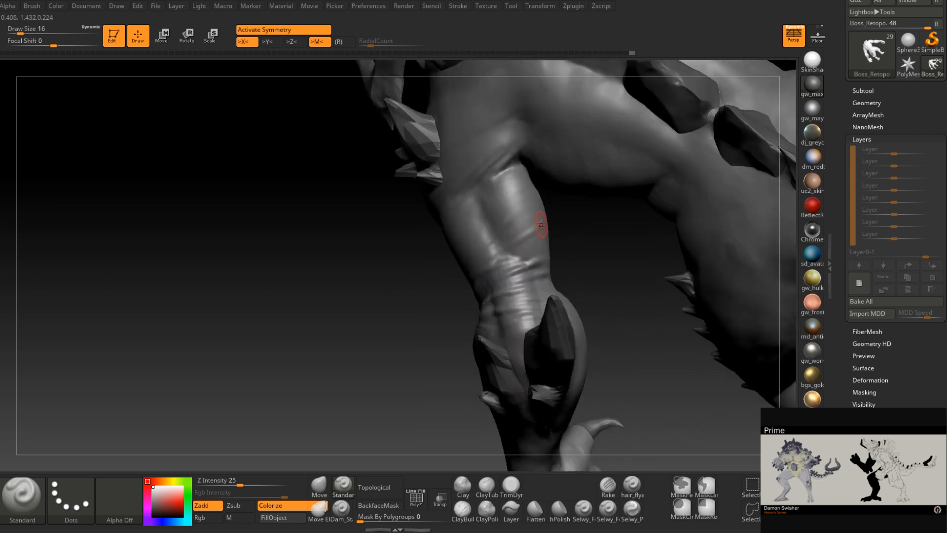
{"action": "right_click_drag", "start_coordinate": [479, 259], "coordinate": [515, 247]}
{"action": "mouse_move", "coordinate": [570, 217]}
{"action": "right_mouse_down"}
{"action": "mouse_move", "coordinate": [561, 215]}
{"action": "mouse_move", "coordinate": [627, 214]}
{"action": "mouse_move", "coordinate": [538, 235]}
{"action": "mouse_move", "coordinate": [548, 231]}
{"action": "mouse_move", "coordinate": [517, 262]}
{"action": "right_mouse_up"}
Switch to the Dam_Standard brush and sharpen the creases between the elbow and lower triceps folds
{"action": "left_click", "coordinate": [345, 510]}
{"action": "right_click_drag", "start_coordinate": [452, 290], "coordinate": [448, 288]}
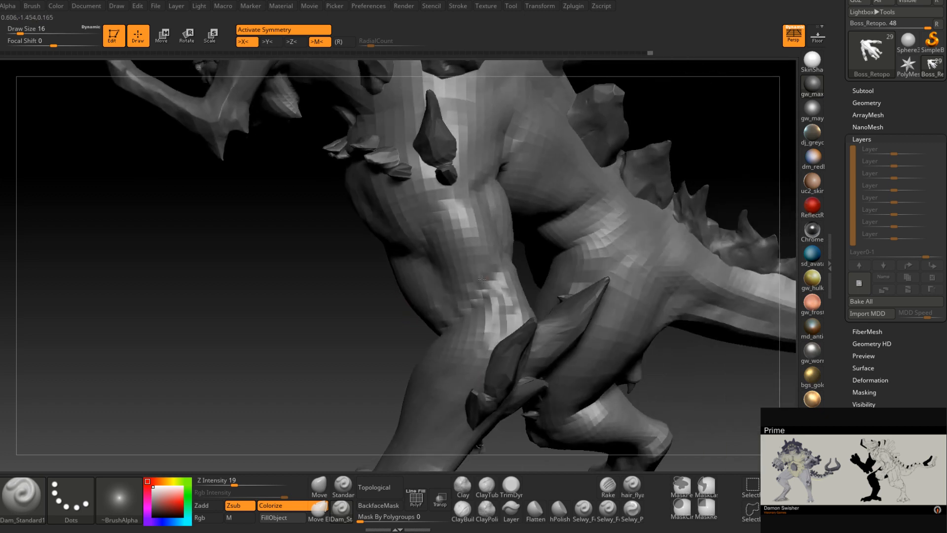
{"action": "mouse_move", "coordinate": [508, 266]}
{"action": "right_mouse_down"}
{"action": "mouse_move", "coordinate": [470, 296]}
{"action": "mouse_move", "coordinate": [515, 289]}
{"action": "mouse_move", "coordinate": [495, 274]}
{"action": "right_mouse_up"}
{"action": "mouse_move", "coordinate": [543, 252]}
{"action": "right_mouse_down"}
{"action": "mouse_move", "coordinate": [512, 272]}
{"action": "mouse_move", "coordinate": [517, 283]}
{"action": "right_mouse_up"}
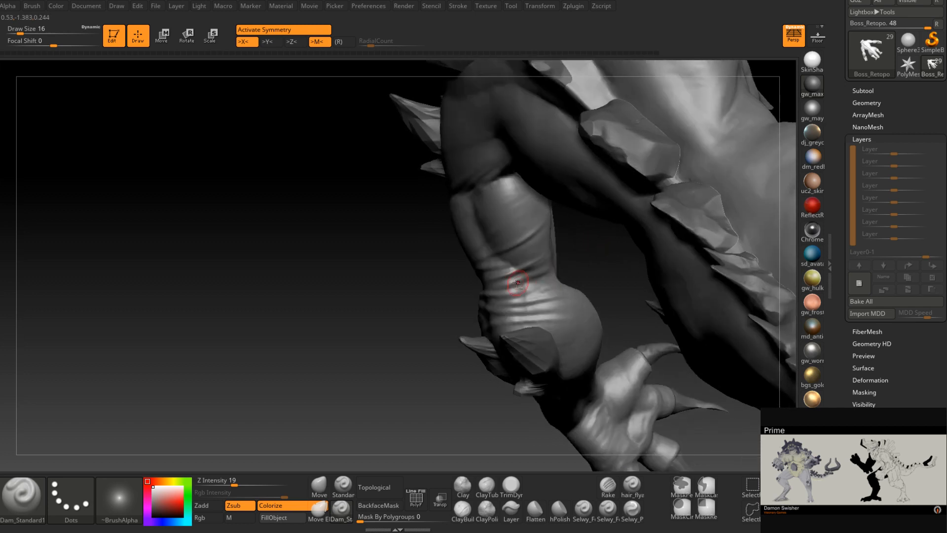
{"action": "mouse_move", "coordinate": [567, 261]}
{"action": "right_mouse_down"}
{"action": "mouse_move", "coordinate": [490, 281]}
{"action": "mouse_move", "coordinate": [517, 296]}
{"action": "mouse_move", "coordinate": [488, 302]}
{"action": "mouse_move", "coordinate": [540, 290]}
{"action": "mouse_move", "coordinate": [493, 297]}
{"action": "mouse_move", "coordinate": [508, 287]}
{"action": "right_mouse_up"}
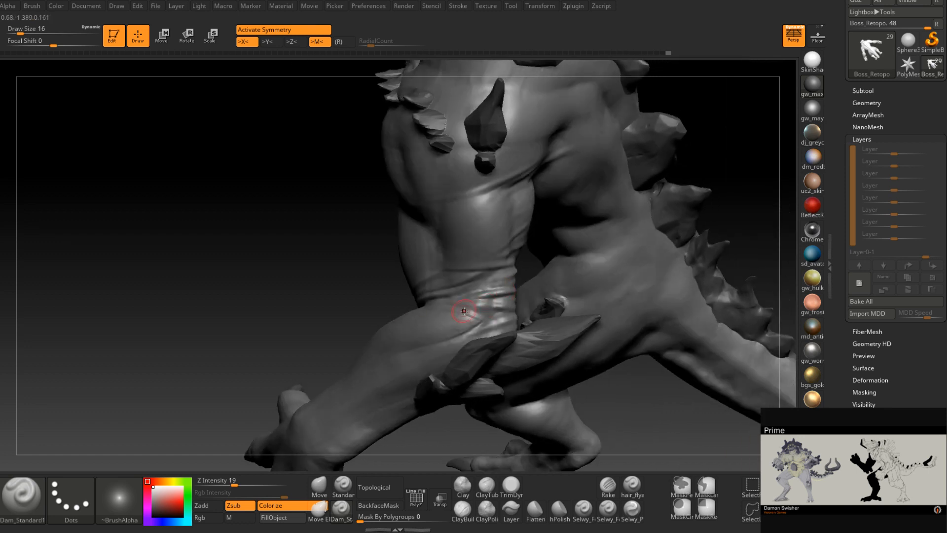
{"action": "mouse_move", "coordinate": [464, 311]}
{"action": "right_mouse_down"}
{"action": "mouse_move", "coordinate": [509, 272]}
{"action": "mouse_move", "coordinate": [513, 246]}
{"action": "mouse_move", "coordinate": [499, 255]}
{"action": "right_mouse_up"}
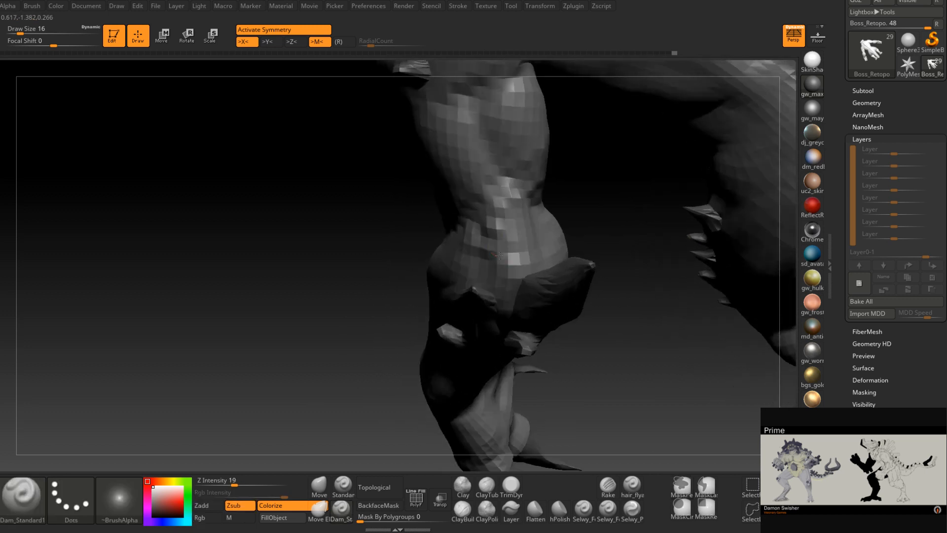
{"action": "right_click_drag", "start_coordinate": [499, 255], "coordinate": [546, 224]}
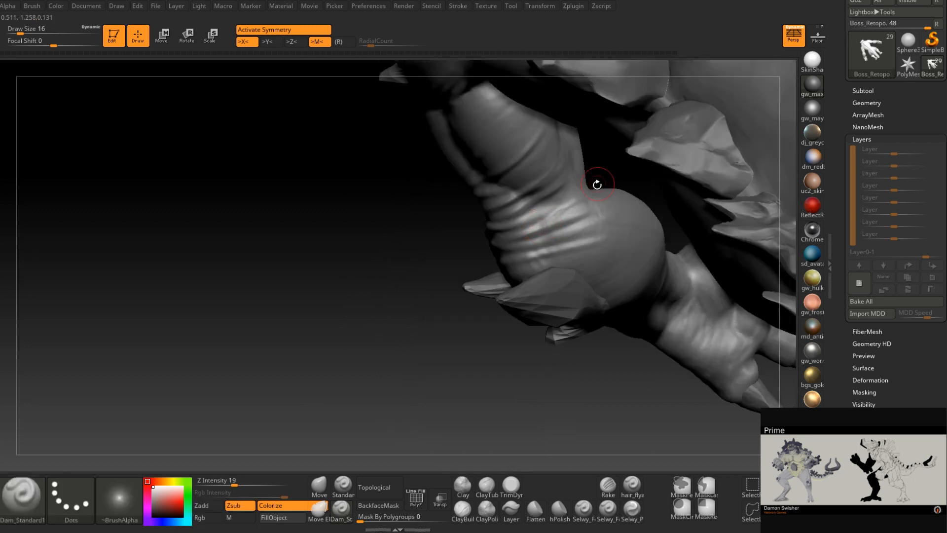
Carve the elbow creases onward over the inner side toward the forearm bulge
{"action": "mouse_move", "coordinate": [602, 184]}
{"action": "right_mouse_down"}
{"action": "mouse_move", "coordinate": [575, 211]}
{"action": "mouse_move", "coordinate": [584, 221]}
{"action": "mouse_move", "coordinate": [587, 211]}
{"action": "right_mouse_up"}
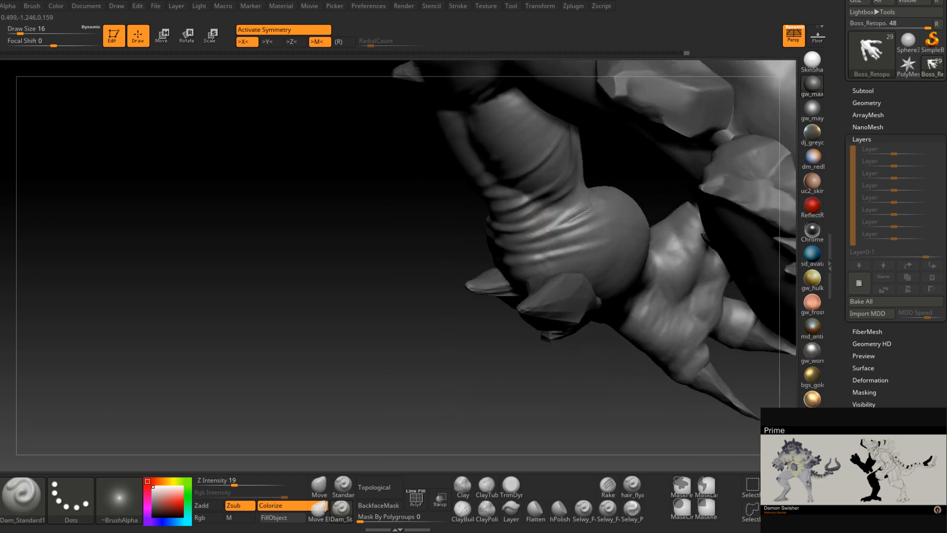
{"action": "mouse_move", "coordinate": [518, 244]}
{"action": "left_mouse_down"}
{"action": "mouse_move", "coordinate": [594, 203]}
{"action": "mouse_move", "coordinate": [646, 192]}
{"action": "left_mouse_up"}
{"action": "right_click_drag", "start_coordinate": [648, 192], "coordinate": [612, 195]}
{"action": "left_click_drag", "start_coordinate": [588, 222], "coordinate": [531, 234]}
{"action": "mouse_move", "coordinate": [474, 251]}
{"action": "right_mouse_down"}
{"action": "mouse_move", "coordinate": [460, 248]}
{"action": "mouse_move", "coordinate": [521, 242]}
{"action": "right_mouse_up"}
{"action": "right_click_drag", "start_coordinate": [637, 227], "coordinate": [696, 211]}
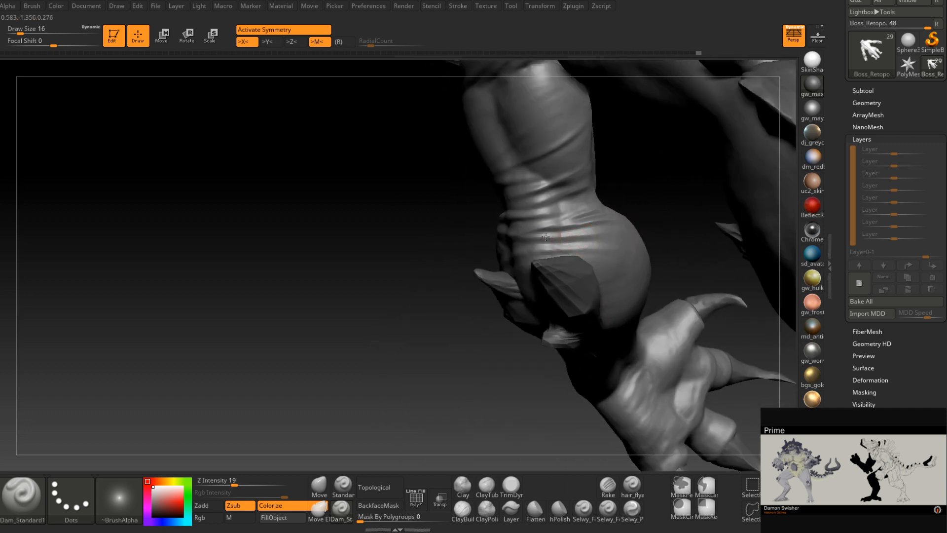
Cut further creases across the back of the elbow directly above the large spike
{"action": "left_click_drag", "start_coordinate": [563, 239], "coordinate": [665, 229]}
{"action": "mouse_move", "coordinate": [665, 229]}
{"action": "right_mouse_down"}
{"action": "mouse_move", "coordinate": [585, 258]}
{"action": "mouse_move", "coordinate": [595, 255]}
{"action": "right_mouse_up"}
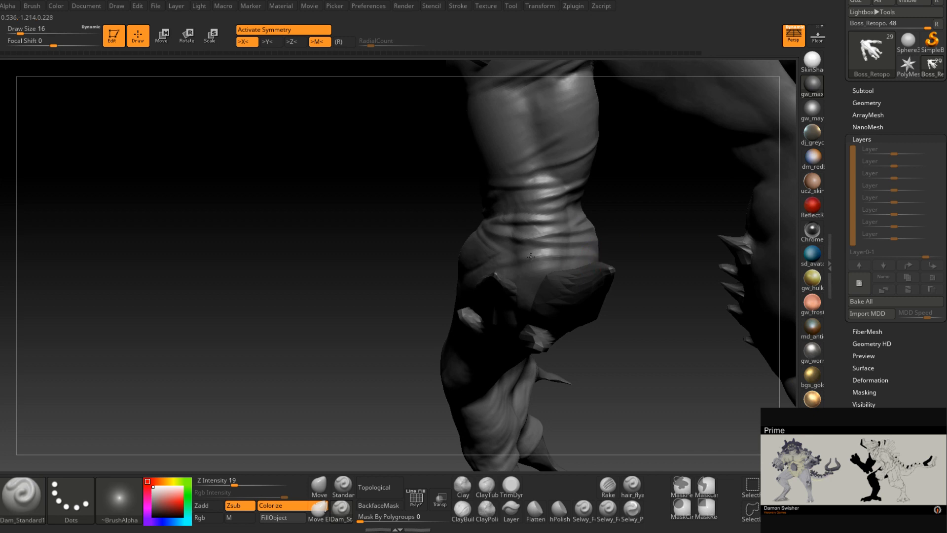
{"action": "right_click_drag", "start_coordinate": [477, 291], "coordinate": [537, 256]}
{"action": "left_click_drag", "start_coordinate": [537, 256], "coordinate": [439, 266]}
{"action": "right_click_drag", "start_coordinate": [439, 265], "coordinate": [508, 263]}
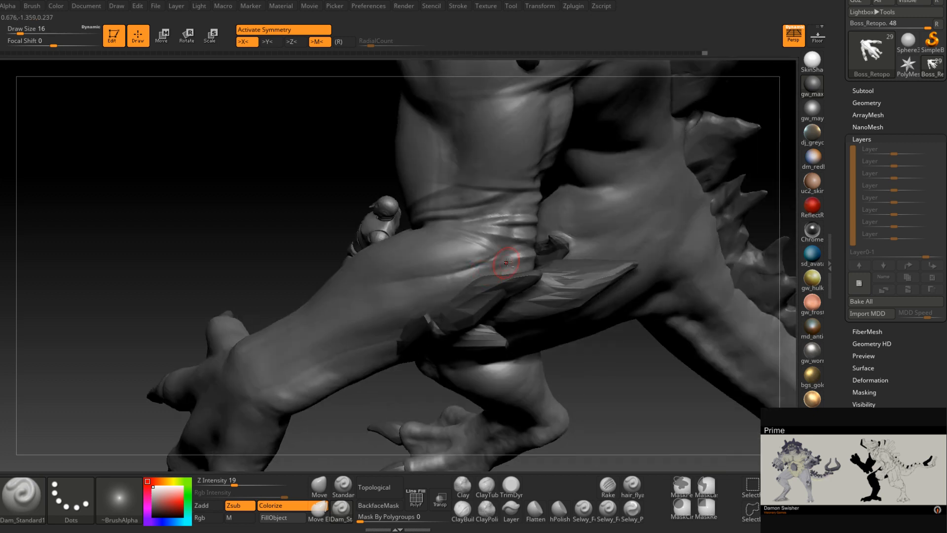
Carve creases fanning from the elbow onto the outer forearm above the spikes
{"action": "left_click_drag", "start_coordinate": [497, 259], "coordinate": [524, 266]}
{"action": "left_click_drag", "start_coordinate": [441, 269], "coordinate": [526, 257]}
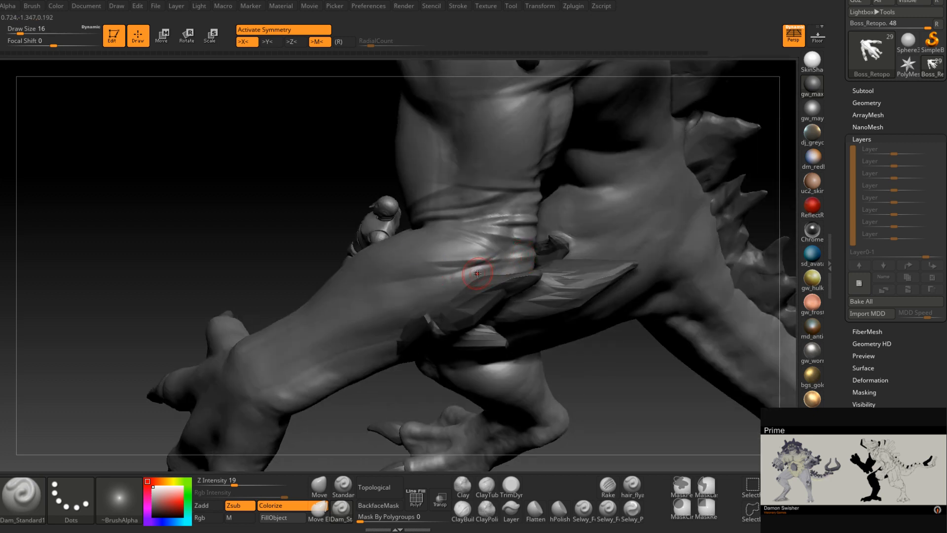
{"action": "right_click_drag", "start_coordinate": [475, 276], "coordinate": [530, 264]}
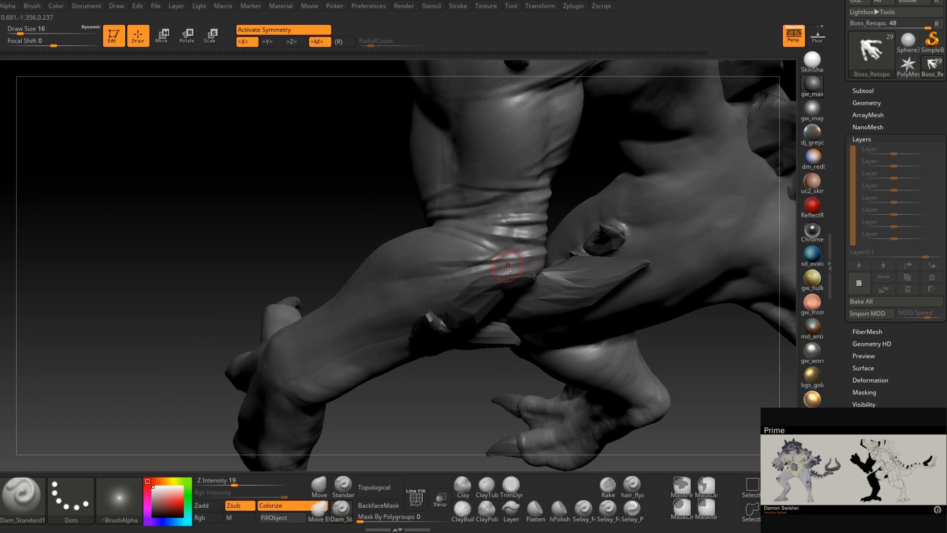
{"action": "key", "text": "shift"}
{"action": "mouse_move", "coordinate": [424, 285]}
{"action": "right_mouse_down"}
{"action": "mouse_move", "coordinate": [475, 281]}
{"action": "mouse_move", "coordinate": [463, 271]}
{"action": "mouse_move", "coordinate": [471, 283]}
{"action": "mouse_move", "coordinate": [413, 278]}
{"action": "right_mouse_up"}
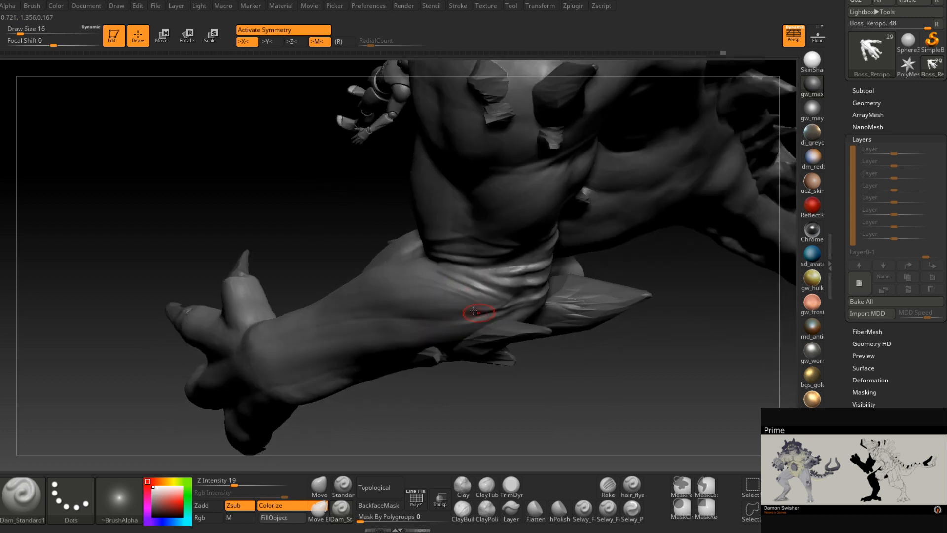
{"action": "mouse_move", "coordinate": [474, 311]}
{"action": "right_mouse_down"}
{"action": "mouse_move", "coordinate": [429, 286]}
{"action": "mouse_move", "coordinate": [450, 275]}
{"action": "right_mouse_up"}
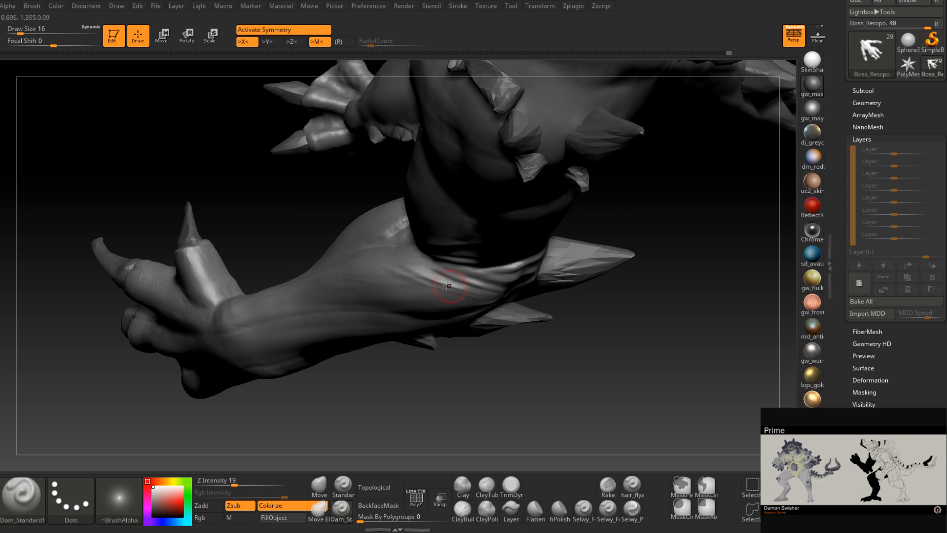
Lengthen the crease along the upper forearm below the elbow bend and smooth the fold toward the inner forearm
{"action": "left_click_drag", "start_coordinate": [414, 274], "coordinate": [511, 302]}
{"action": "right_click_drag", "start_coordinate": [429, 285], "coordinate": [387, 269]}
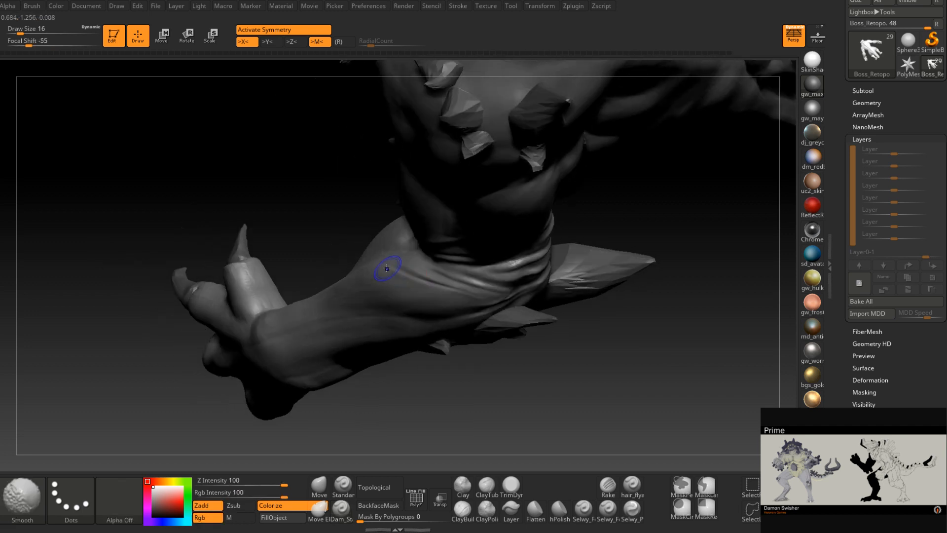
{"action": "mouse_move", "coordinate": [495, 300]}
{"action": "right_mouse_down"}
{"action": "mouse_move", "coordinate": [534, 277]}
{"action": "mouse_move", "coordinate": [572, 276]}
{"action": "right_mouse_up"}
{"action": "right_click_drag", "start_coordinate": [626, 253], "coordinate": [608, 271]}
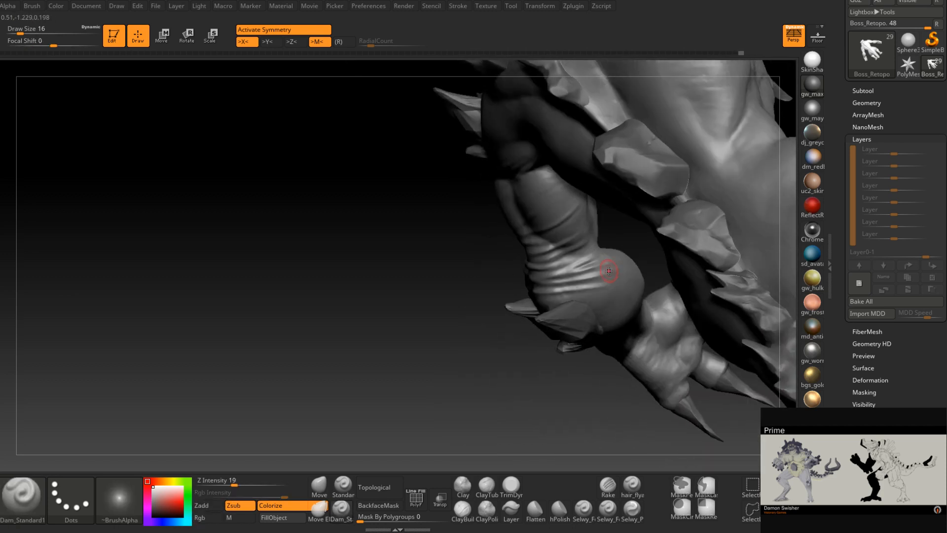
Set the draw size to 31 and smooth the skin folds on the upper arm and around the elbow bend
{"action": "key", "text": "space"}
{"action": "left_click_drag", "start_coordinate": [608, 271], "coordinate": [614, 271]}
{"action": "mouse_move", "coordinate": [607, 274]}
{"action": "right_mouse_down", "text": "shift"}
{"action": "mouse_move", "coordinate": [473, 253]}
{"action": "mouse_move", "coordinate": [556, 215]}
{"action": "right_mouse_up", "text": "shift"}
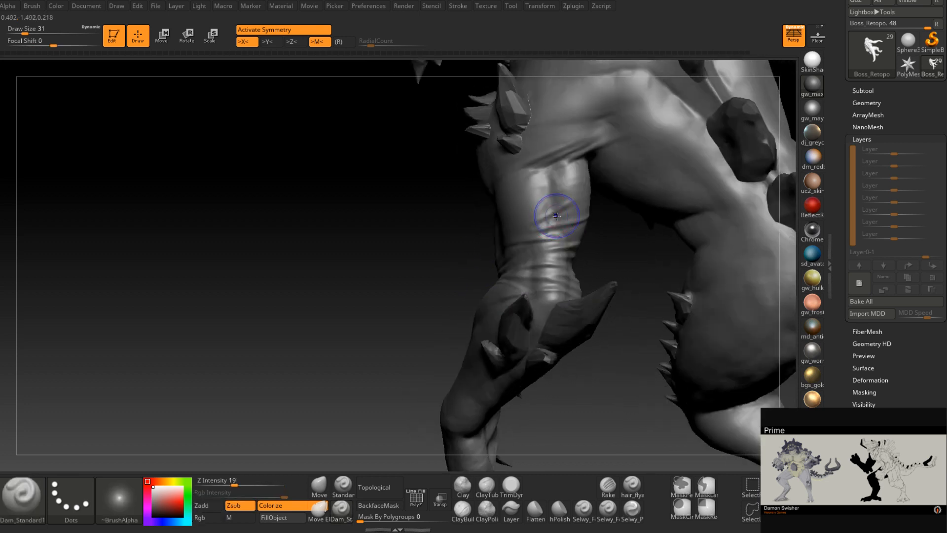
{"action": "mouse_move", "coordinate": [631, 207]}
{"action": "right_mouse_down"}
{"action": "mouse_move", "coordinate": [607, 222]}
{"action": "mouse_move", "coordinate": [591, 218]}
{"action": "mouse_move", "coordinate": [615, 239]}
{"action": "mouse_move", "coordinate": [619, 222]}
{"action": "mouse_move", "coordinate": [569, 235]}
{"action": "right_mouse_up"}
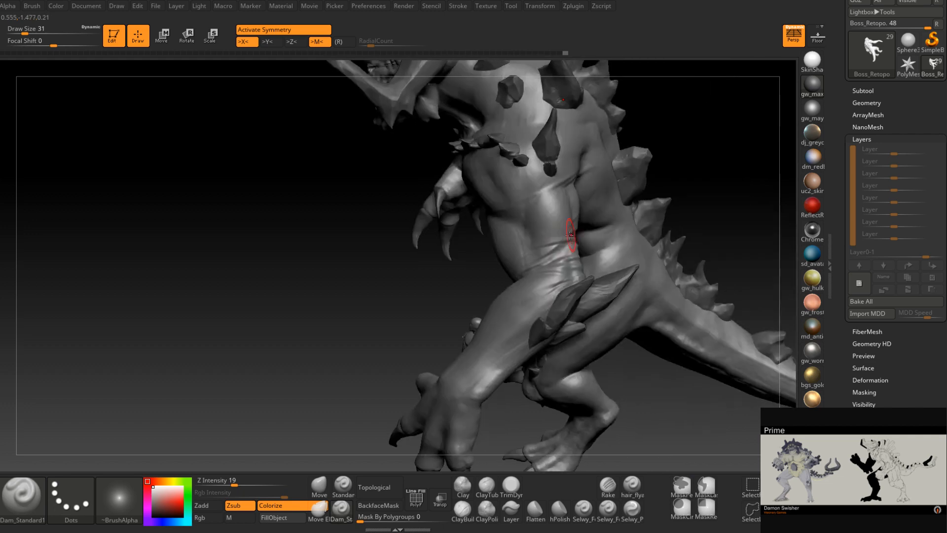
{"action": "left_click_drag", "start_coordinate": [569, 235], "coordinate": [520, 259], "text": "shift"}
{"action": "right_click_drag", "start_coordinate": [520, 260], "coordinate": [582, 242]}
{"action": "left_click_drag", "start_coordinate": [552, 237], "coordinate": [517, 280], "text": "shift"}
{"action": "right_click_drag", "start_coordinate": [517, 280], "coordinate": [530, 256]}
{"action": "left_click_drag", "start_coordinate": [531, 254], "coordinate": [492, 282], "text": "shift"}
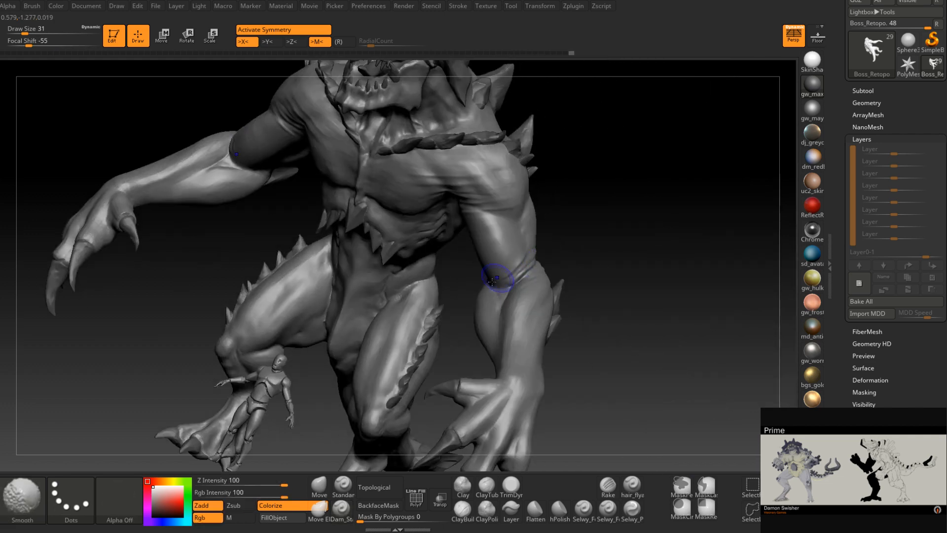
Examine the creature's overall arm and torso detail from the front and the side
{"action": "mouse_move", "coordinate": [492, 282]}
{"action": "right_mouse_down"}
{"action": "mouse_move", "coordinate": [503, 296]}
{"action": "mouse_move", "coordinate": [511, 287]}
{"action": "right_mouse_up"}
{"action": "right_click", "coordinate": [511, 287]}
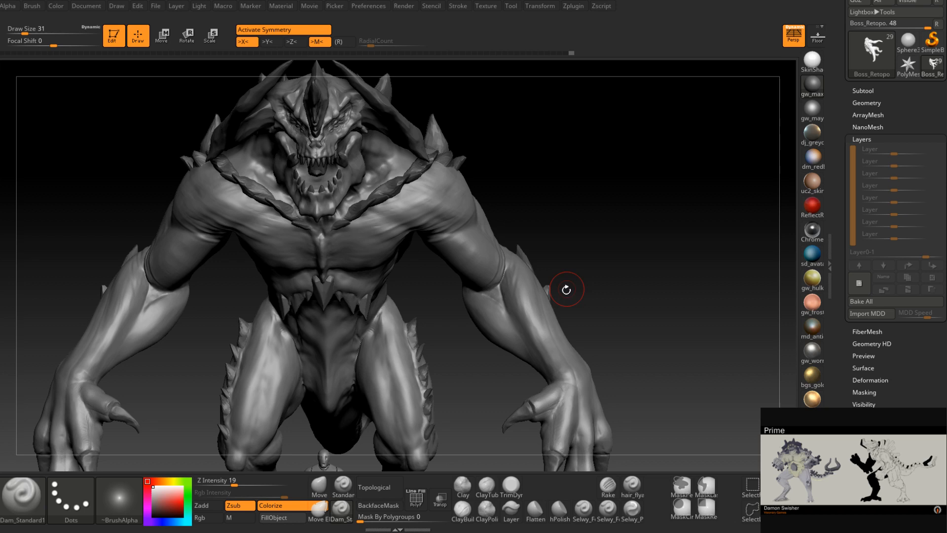
{"action": "left_click_drag", "start_coordinate": [566, 290], "coordinate": [468, 401]}
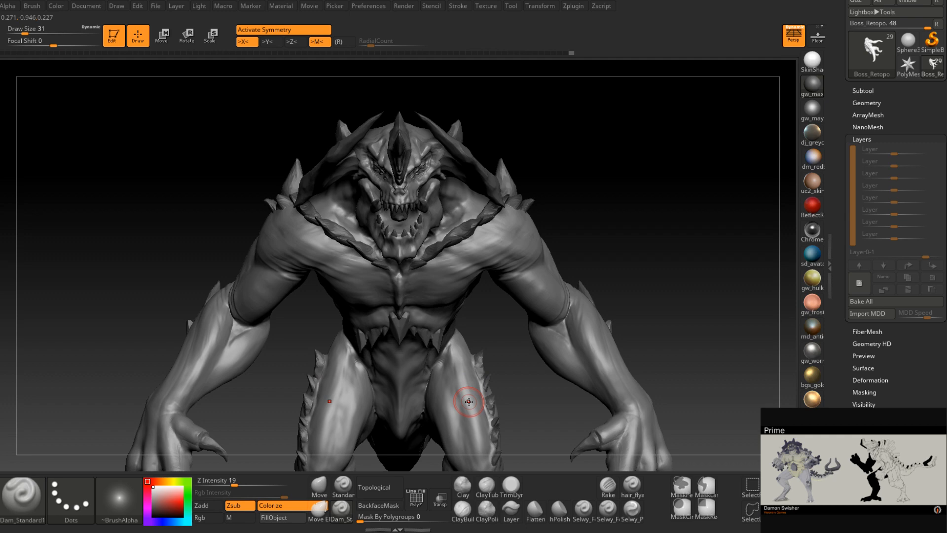
{"action": "left_click_drag", "start_coordinate": [468, 401], "coordinate": [556, 265]}
{"action": "key", "text": "ctrl"}
{"action": "mouse_move", "coordinate": [556, 265]}
{"action": "right_mouse_down"}
{"action": "mouse_move", "coordinate": [571, 265]}
{"action": "mouse_move", "coordinate": [556, 277]}
{"action": "right_mouse_up"}
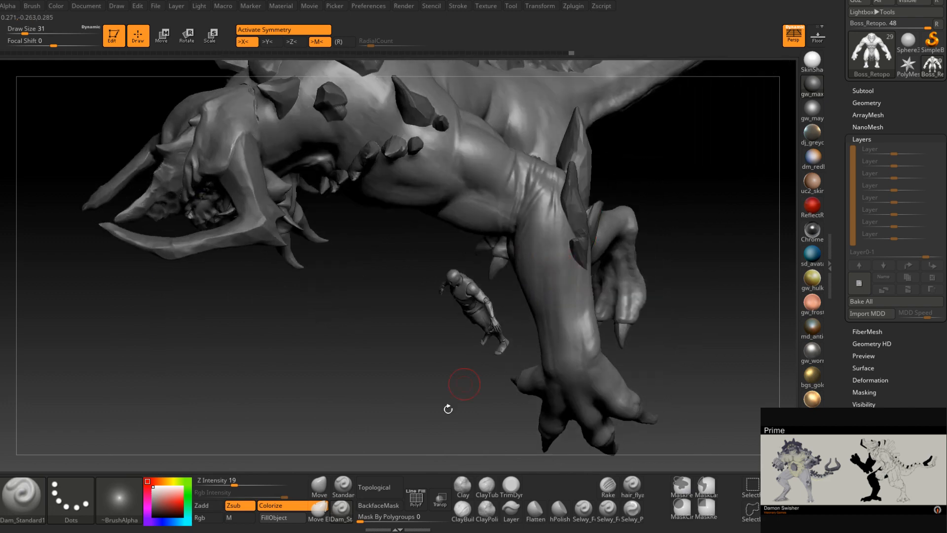
Raise skin folds across the back of the creature's wrist using the Standard brush at draw size 17
{"action": "right_click_drag", "start_coordinate": [595, 349], "coordinate": [481, 469]}
{"action": "mouse_move", "coordinate": [538, 333]}
{"action": "right_mouse_down"}
{"action": "mouse_move", "coordinate": [523, 346]}
{"action": "mouse_move", "coordinate": [542, 360]}
{"action": "right_mouse_up"}
{"action": "left_click", "coordinate": [342, 486]}
{"action": "right_click_drag", "start_coordinate": [592, 321], "coordinate": [535, 323]}
{"action": "key", "text": "space"}
{"action": "left_click_drag", "start_coordinate": [569, 257], "coordinate": [550, 255]}
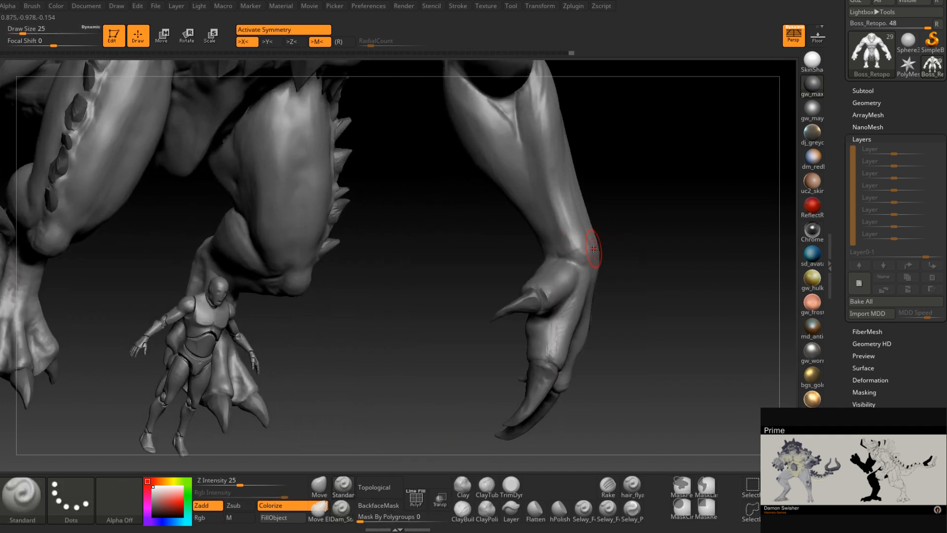
{"action": "right_click_drag", "start_coordinate": [593, 249], "coordinate": [564, 245]}
{"action": "key", "text": "space"}
{"action": "left_click_drag", "start_coordinate": [564, 253], "coordinate": [542, 253]}
{"action": "right_click_drag", "start_coordinate": [616, 242], "coordinate": [587, 246]}
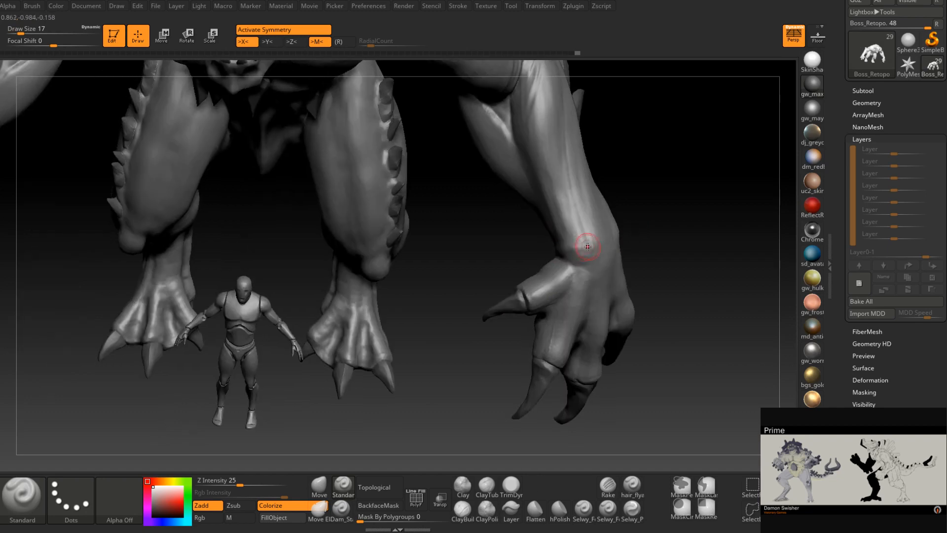
{"action": "mouse_move", "coordinate": [649, 230]}
{"action": "right_mouse_down"}
{"action": "mouse_move", "coordinate": [587, 245]}
{"action": "mouse_move", "coordinate": [655, 232]}
{"action": "mouse_move", "coordinate": [586, 232]}
{"action": "right_mouse_up"}
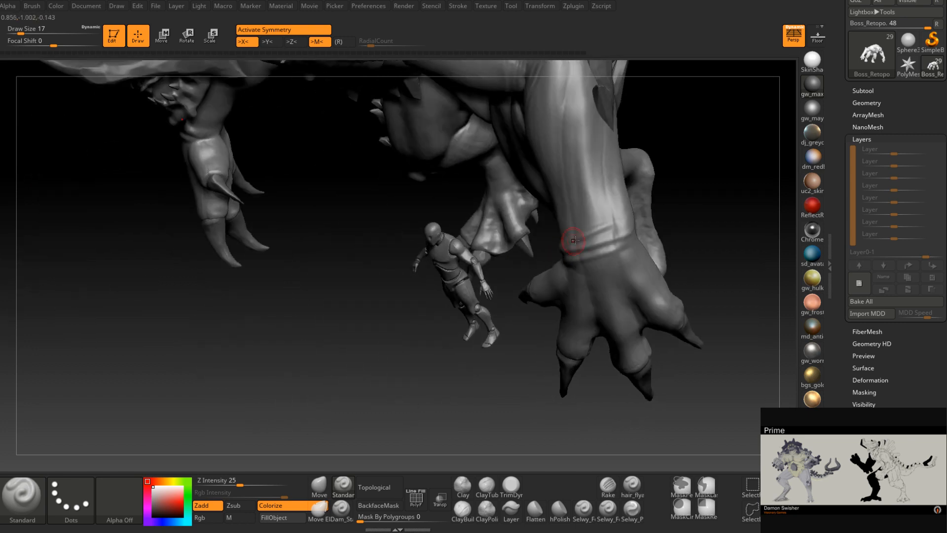
{"action": "right_click_drag", "start_coordinate": [601, 219], "coordinate": [613, 224]}
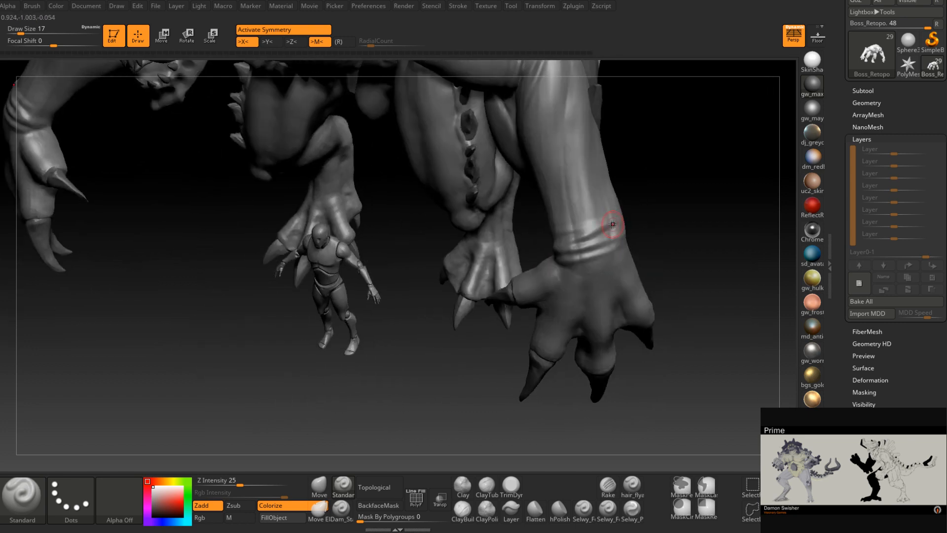
Extend the raised wrist folds around the thumb side and across the palm side of the wrist
{"action": "right_click_drag", "start_coordinate": [539, 232], "coordinate": [589, 228]}
{"action": "right_click_drag", "start_coordinate": [484, 242], "coordinate": [571, 222]}
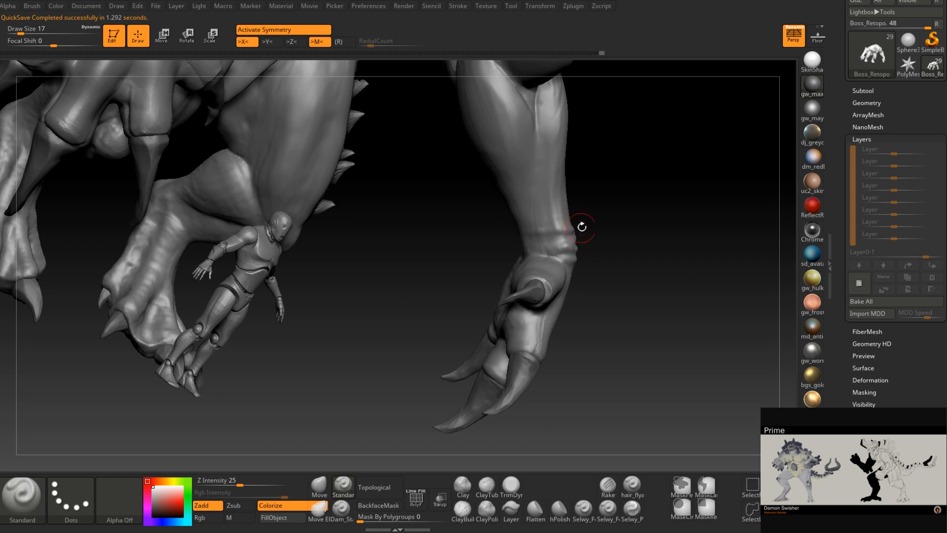
{"action": "right_click_drag", "start_coordinate": [529, 247], "coordinate": [550, 229]}
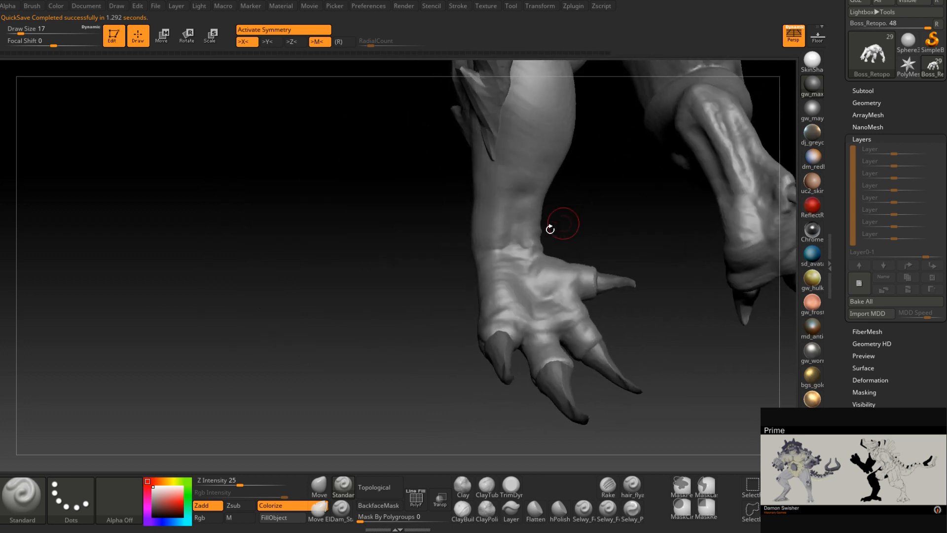
{"action": "right_click_drag", "start_coordinate": [490, 247], "coordinate": [512, 254]}
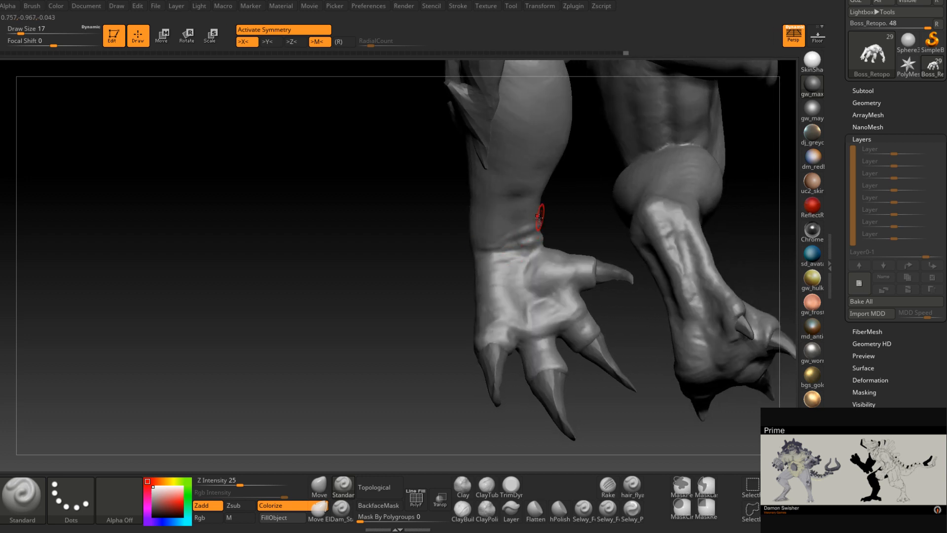
{"action": "mouse_move", "coordinate": [493, 226]}
{"action": "right_mouse_down"}
{"action": "mouse_move", "coordinate": [505, 215]}
{"action": "mouse_move", "coordinate": [549, 211]}
{"action": "mouse_move", "coordinate": [486, 244]}
{"action": "mouse_move", "coordinate": [500, 247]}
{"action": "mouse_move", "coordinate": [483, 239]}
{"action": "mouse_move", "coordinate": [502, 245]}
{"action": "mouse_move", "coordinate": [509, 230]}
{"action": "mouse_move", "coordinate": [481, 249]}
{"action": "mouse_move", "coordinate": [488, 242]}
{"action": "right_mouse_up"}
Set the draw size to 12 and build finer folds around the outer side of the wrist
{"action": "key", "text": "]"}
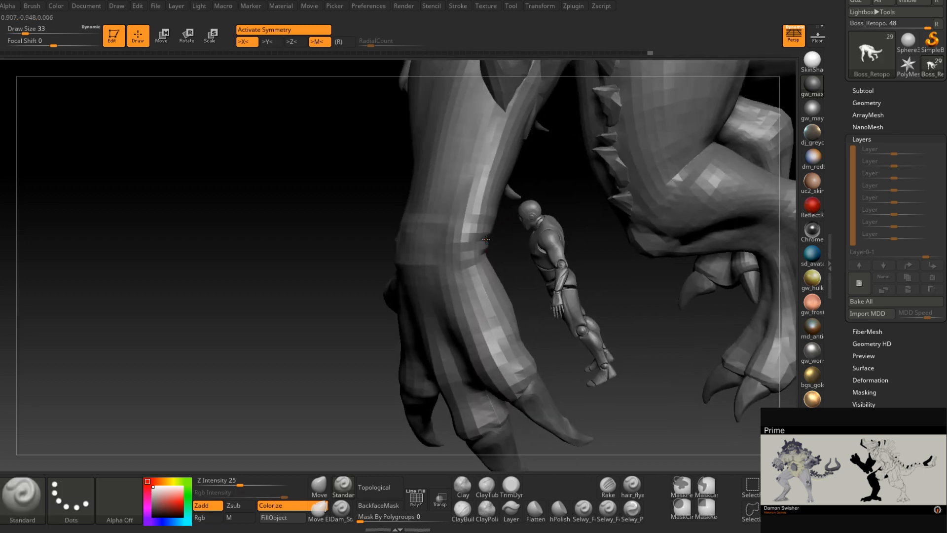
{"action": "key", "text": "space"}
{"action": "left_click_drag", "start_coordinate": [485, 242], "coordinate": [468, 242]}
{"action": "right_click_drag", "start_coordinate": [449, 244], "coordinate": [493, 229]}
{"action": "mouse_move", "coordinate": [404, 262]}
{"action": "right_mouse_down"}
{"action": "mouse_move", "coordinate": [456, 245]}
{"action": "mouse_move", "coordinate": [481, 269]}
{"action": "right_mouse_up"}
{"action": "key", "text": "space"}
{"action": "left_click_drag", "start_coordinate": [485, 271], "coordinate": [480, 270]}
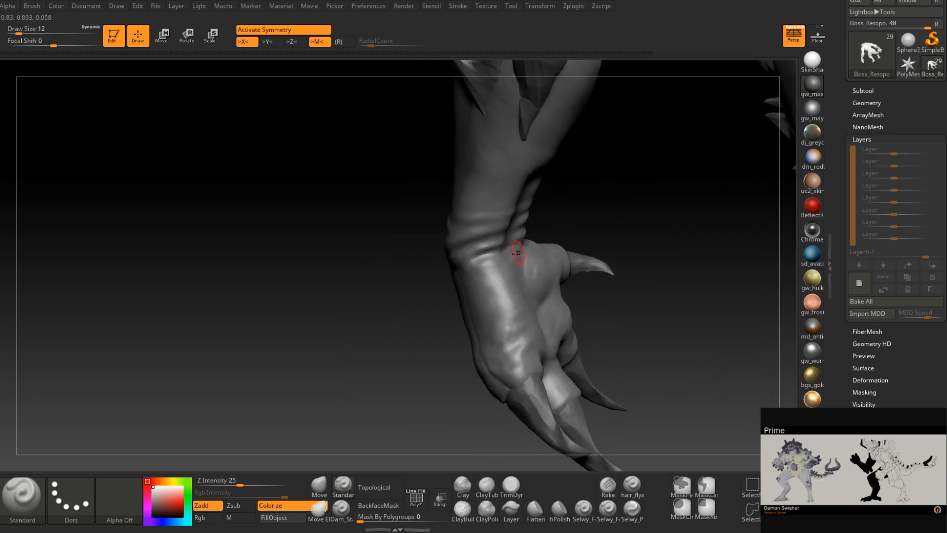
Add a raised fold across the back of the hand from the thumb base to the outer edge
{"action": "right_click_drag", "start_coordinate": [431, 277], "coordinate": [468, 276]}
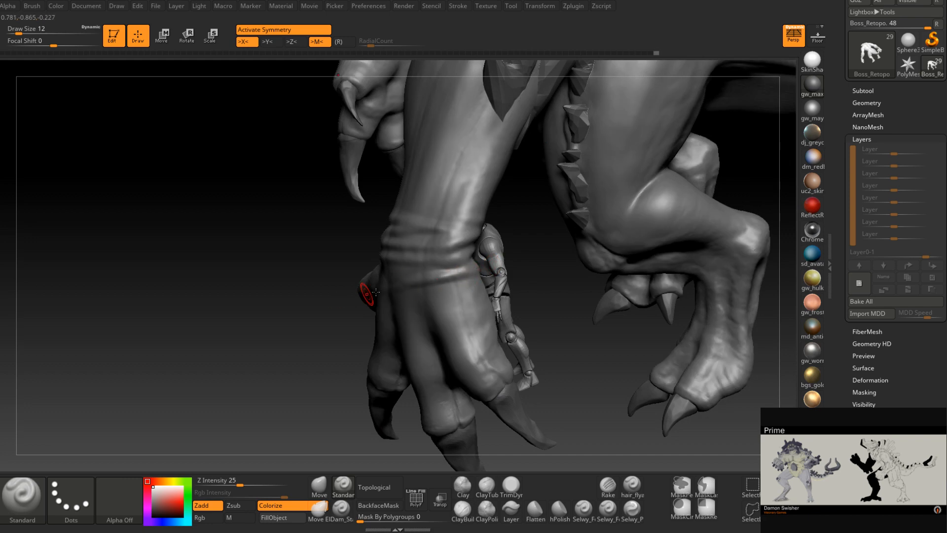
{"action": "right_click_drag", "start_coordinate": [370, 281], "coordinate": [434, 281]}
{"action": "right_click_drag", "start_coordinate": [342, 294], "coordinate": [404, 277]}
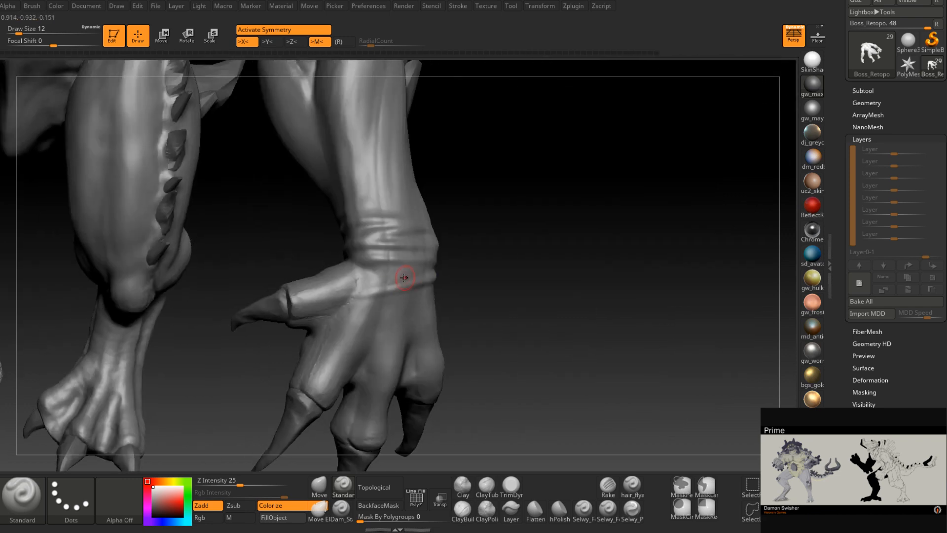
{"action": "left_click_drag", "start_coordinate": [354, 279], "coordinate": [433, 268]}
Carve sharp creases between the folds on the back of the wrist with the Dam_Standard brush
{"action": "mouse_move", "coordinate": [465, 259]}
{"action": "right_mouse_down", "text": "ctrl"}
{"action": "mouse_move", "coordinate": [387, 274]}
{"action": "mouse_move", "coordinate": [356, 301]}
{"action": "mouse_move", "coordinate": [426, 351]}
{"action": "mouse_move", "coordinate": [459, 312]}
{"action": "mouse_move", "coordinate": [537, 328]}
{"action": "mouse_move", "coordinate": [589, 275]}
{"action": "right_mouse_up", "text": "ctrl"}
{"action": "right_click_drag", "start_coordinate": [589, 274], "coordinate": [602, 280]}
{"action": "right_click_drag", "start_coordinate": [439, 341], "coordinate": [405, 345]}
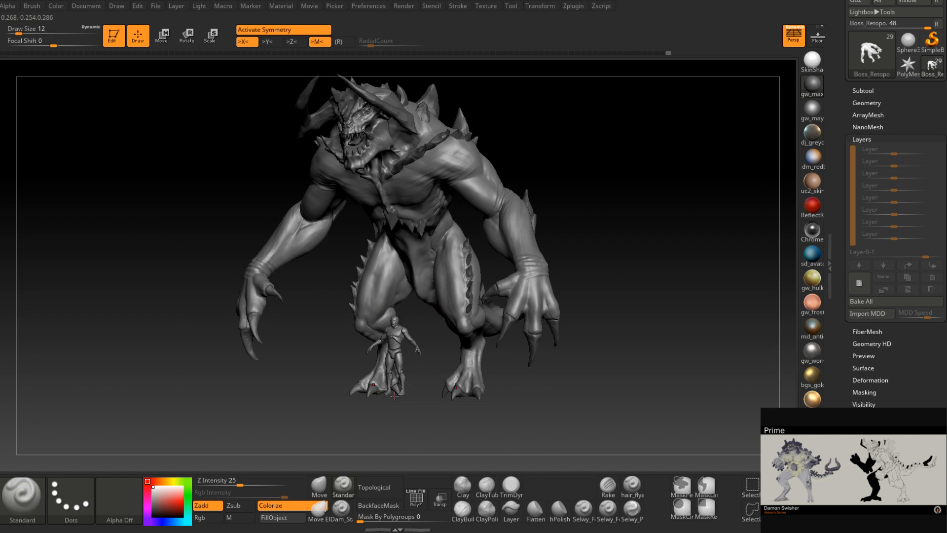
{"action": "right_click_drag", "start_coordinate": [399, 387], "coordinate": [428, 375], "text": "shift"}
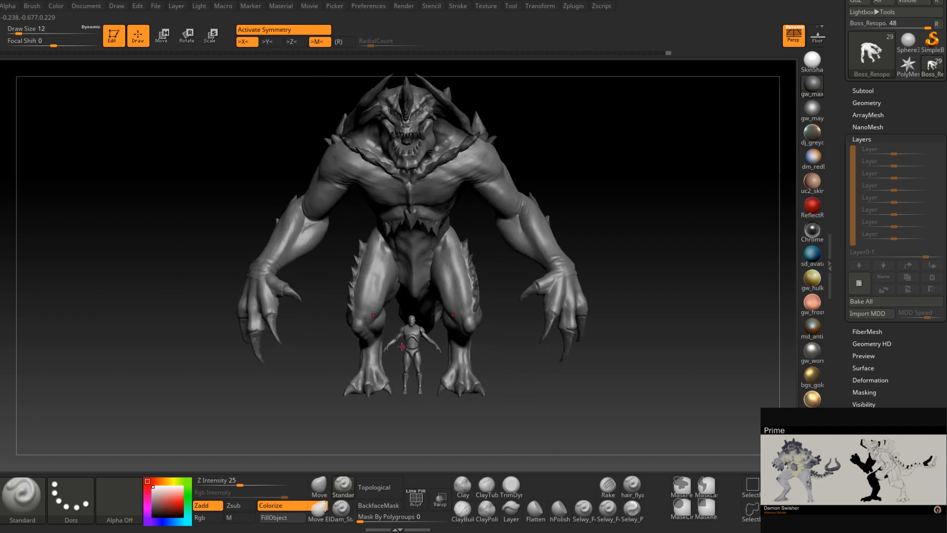
{"action": "mouse_move", "coordinate": [382, 315]}
{"action": "right_mouse_down", "text": "ctrl"}
{"action": "mouse_move", "coordinate": [397, 387]}
{"action": "mouse_move", "coordinate": [428, 300]}
{"action": "mouse_move", "coordinate": [351, 326]}
{"action": "mouse_move", "coordinate": [437, 338]}
{"action": "right_mouse_up", "text": "ctrl"}
{"action": "mouse_move", "coordinate": [363, 296]}
{"action": "right_mouse_down", "text": "ctrl"}
{"action": "mouse_move", "coordinate": [365, 321]}
{"action": "mouse_move", "coordinate": [377, 294]}
{"action": "mouse_move", "coordinate": [337, 307]}
{"action": "mouse_move", "coordinate": [457, 311]}
{"action": "mouse_move", "coordinate": [471, 367]}
{"action": "mouse_move", "coordinate": [463, 382]}
{"action": "mouse_move", "coordinate": [491, 262]}
{"action": "mouse_move", "coordinate": [453, 292]}
{"action": "mouse_move", "coordinate": [444, 317]}
{"action": "mouse_move", "coordinate": [506, 273]}
{"action": "right_mouse_up", "text": "ctrl"}
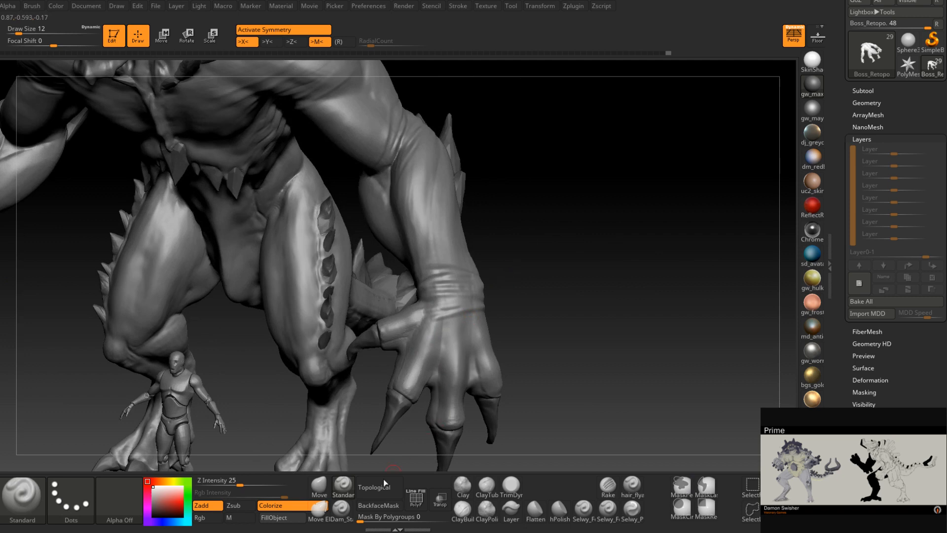
{"action": "left_click", "coordinate": [340, 508]}
{"action": "mouse_move", "coordinate": [374, 454]}
{"action": "right_mouse_down", "text": "ctrl"}
{"action": "mouse_move", "coordinate": [478, 331]}
{"action": "mouse_move", "coordinate": [436, 329]}
{"action": "right_mouse_up", "text": "ctrl"}
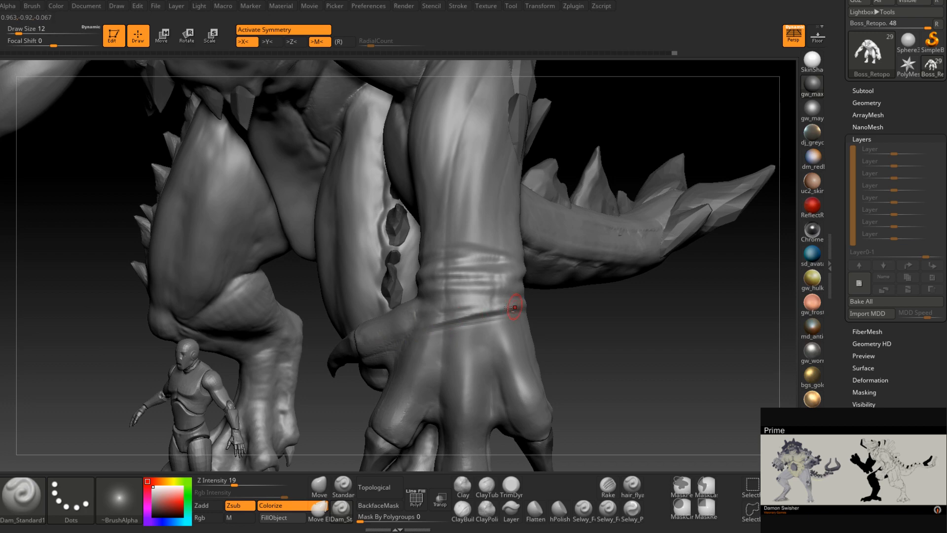
{"action": "right_click_drag", "start_coordinate": [575, 295], "coordinate": [412, 289]}
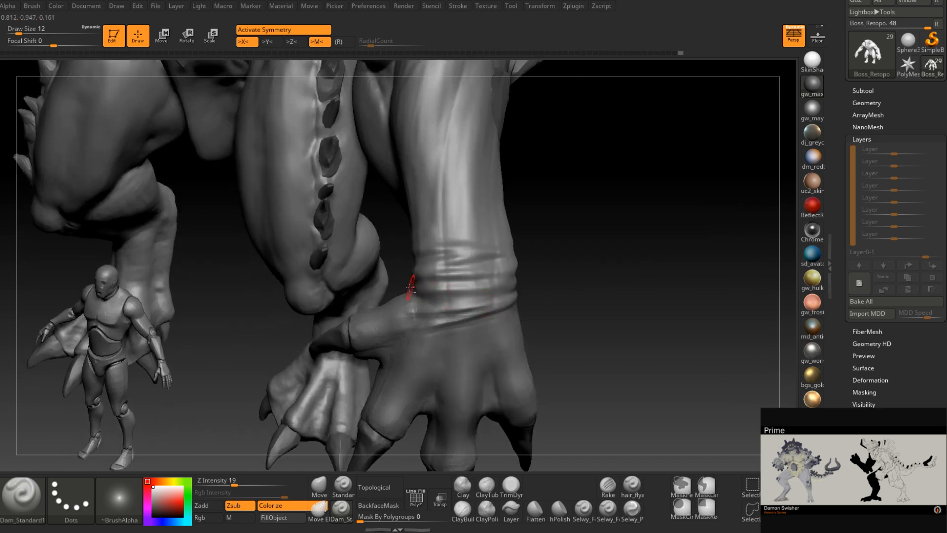
{"action": "right_click_drag", "start_coordinate": [530, 285], "coordinate": [461, 285]}
{"action": "mouse_move", "coordinate": [552, 277]}
{"action": "right_mouse_down"}
{"action": "mouse_move", "coordinate": [523, 280]}
{"action": "mouse_move", "coordinate": [569, 289]}
{"action": "mouse_move", "coordinate": [506, 300]}
{"action": "mouse_move", "coordinate": [567, 291]}
{"action": "right_mouse_up"}
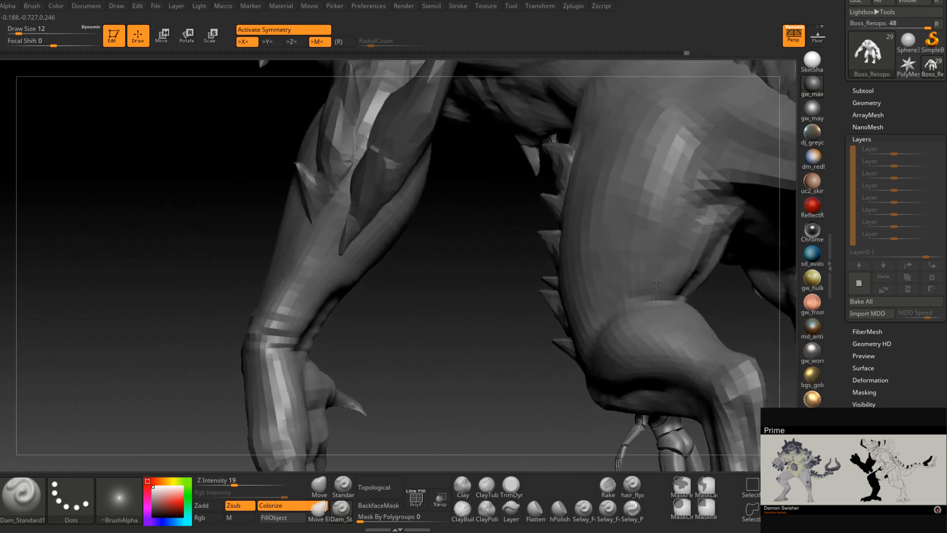
Carve creases between the wrist folds around the outer edge and onto the palm side above the hand
{"action": "right_click_drag", "start_coordinate": [301, 318], "coordinate": [459, 286]}
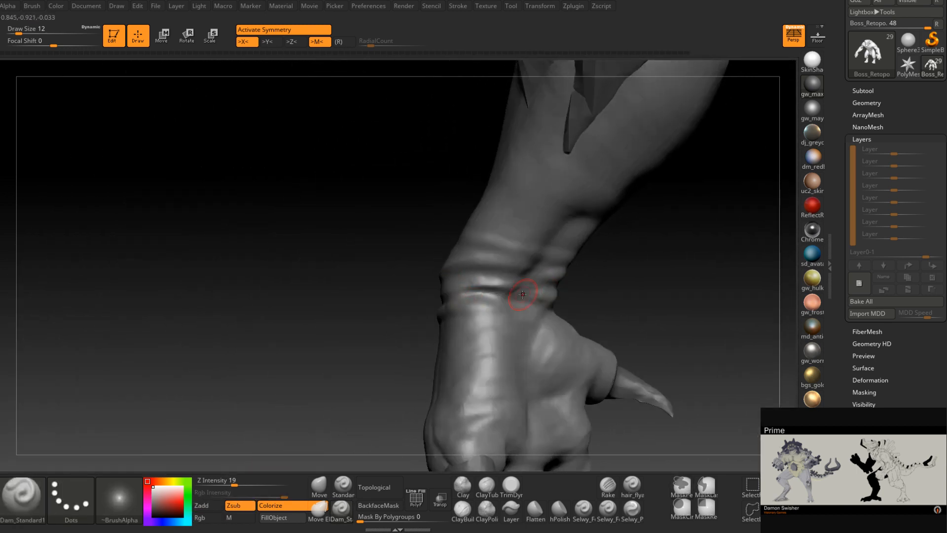
{"action": "right_click_drag", "start_coordinate": [451, 322], "coordinate": [436, 309]}
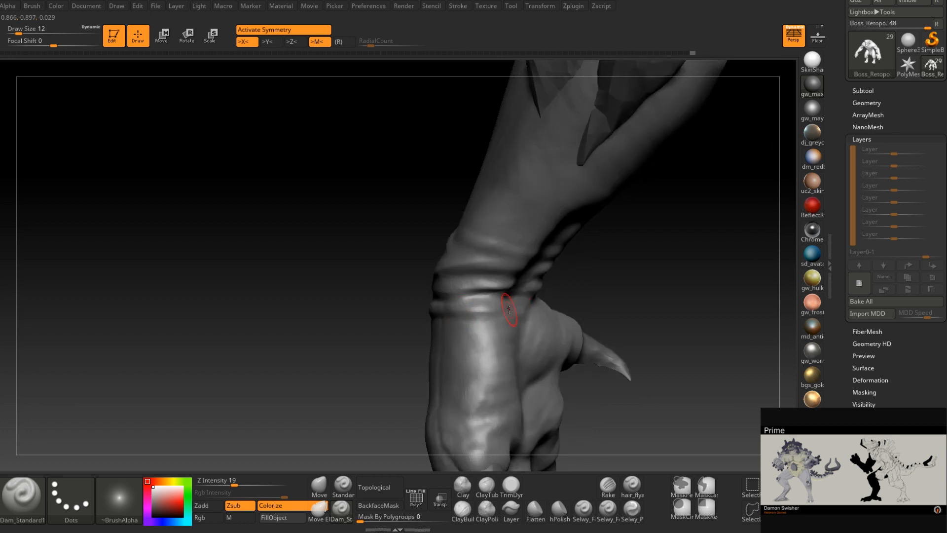
{"action": "right_click_drag", "start_coordinate": [509, 310], "coordinate": [496, 318]}
{"action": "mouse_move", "coordinate": [394, 312]}
{"action": "right_mouse_down"}
{"action": "mouse_move", "coordinate": [448, 321]}
{"action": "mouse_move", "coordinate": [509, 310]}
{"action": "mouse_move", "coordinate": [576, 317]}
{"action": "mouse_move", "coordinate": [490, 311]}
{"action": "right_mouse_up"}
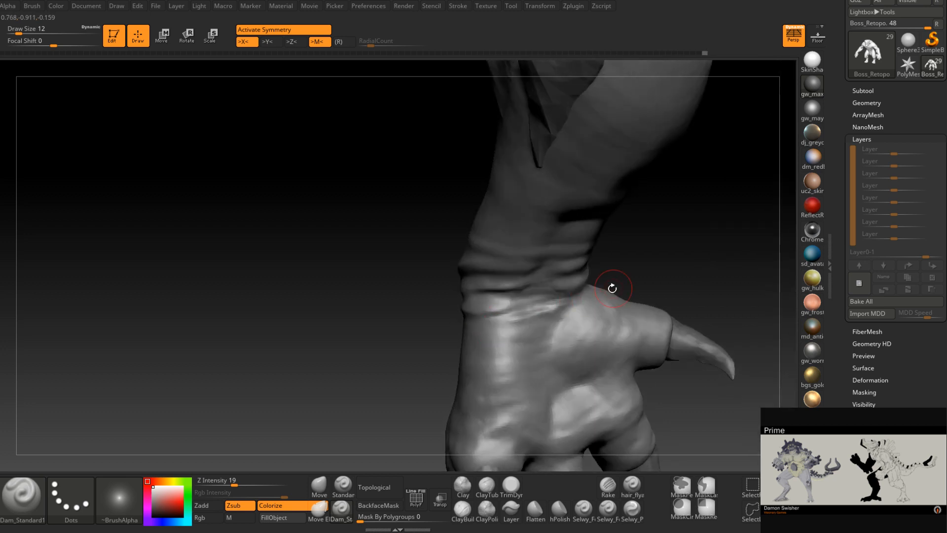
{"action": "mouse_move", "coordinate": [612, 288]}
{"action": "right_mouse_down"}
{"action": "mouse_move", "coordinate": [568, 276]}
{"action": "mouse_move", "coordinate": [580, 282]}
{"action": "right_mouse_up"}
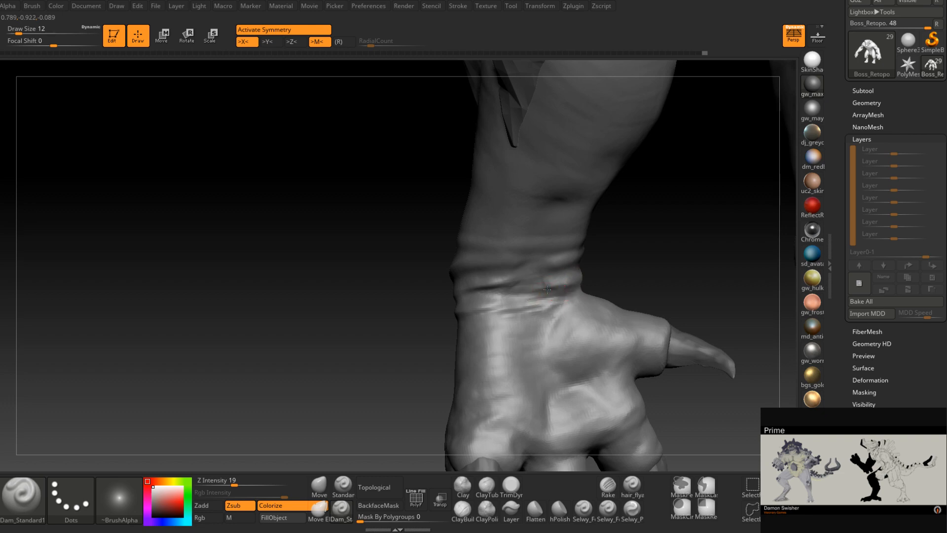
{"action": "mouse_move", "coordinate": [503, 307]}
{"action": "right_mouse_down"}
{"action": "mouse_move", "coordinate": [572, 291]}
{"action": "mouse_move", "coordinate": [480, 304]}
{"action": "right_mouse_up"}
{"action": "mouse_move", "coordinate": [613, 289]}
{"action": "right_mouse_down"}
{"action": "mouse_move", "coordinate": [522, 292]}
{"action": "mouse_move", "coordinate": [620, 270]}
{"action": "mouse_move", "coordinate": [603, 277]}
{"action": "right_mouse_up"}
Cut diagonal creases across the upper folds on the back of the wrist
{"action": "left_click_drag", "start_coordinate": [596, 279], "coordinate": [718, 218]}
{"action": "right_click_drag", "start_coordinate": [686, 234], "coordinate": [638, 262]}
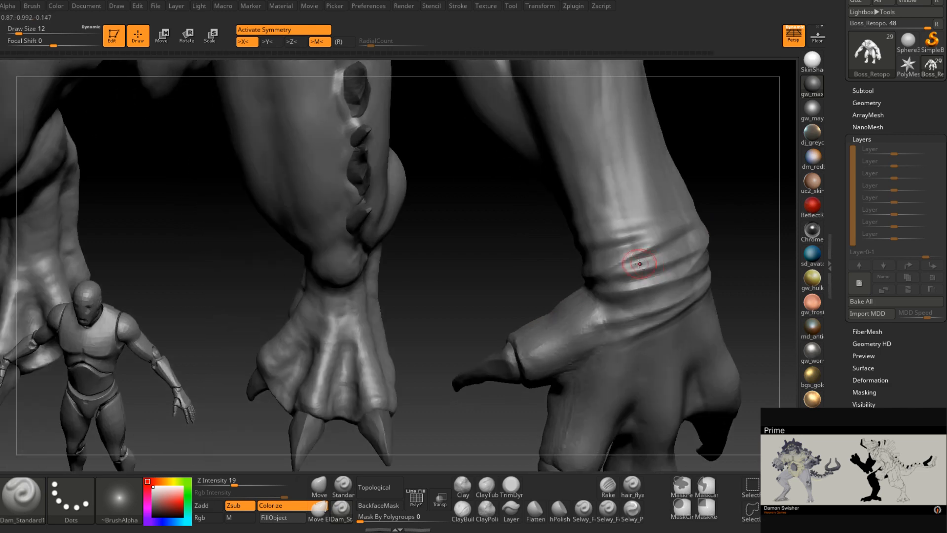
{"action": "left_click_drag", "start_coordinate": [622, 267], "coordinate": [716, 217]}
{"action": "mouse_move", "coordinate": [708, 228]}
{"action": "right_mouse_down"}
{"action": "mouse_move", "coordinate": [613, 272]}
{"action": "mouse_move", "coordinate": [625, 258]}
{"action": "right_mouse_up"}
{"action": "right_click_drag", "start_coordinate": [557, 292], "coordinate": [598, 270]}
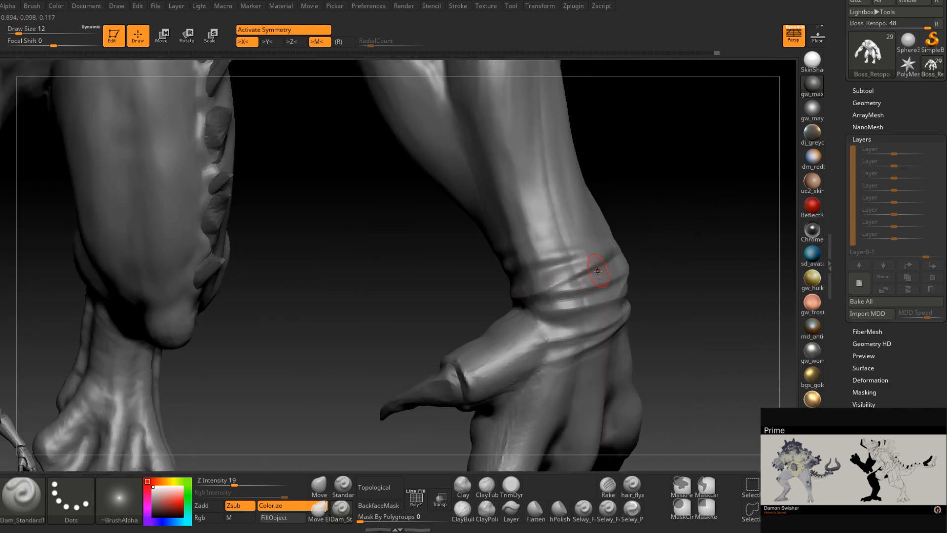
Deepen the creases on the thumb side of the wrist and carve a diagonal crease above the topmost fold
{"action": "right_click_drag", "start_coordinate": [547, 295], "coordinate": [571, 269]}
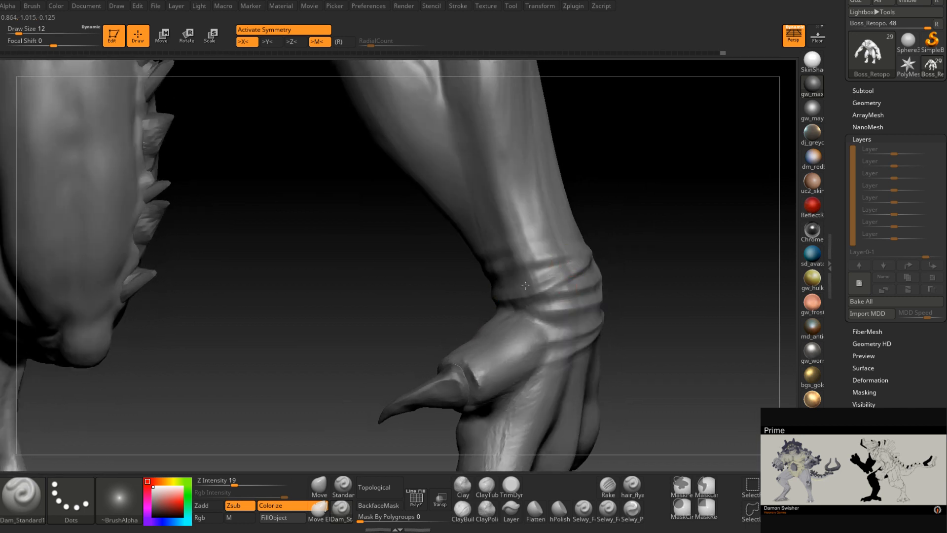
{"action": "right_click_drag", "start_coordinate": [497, 283], "coordinate": [544, 271]}
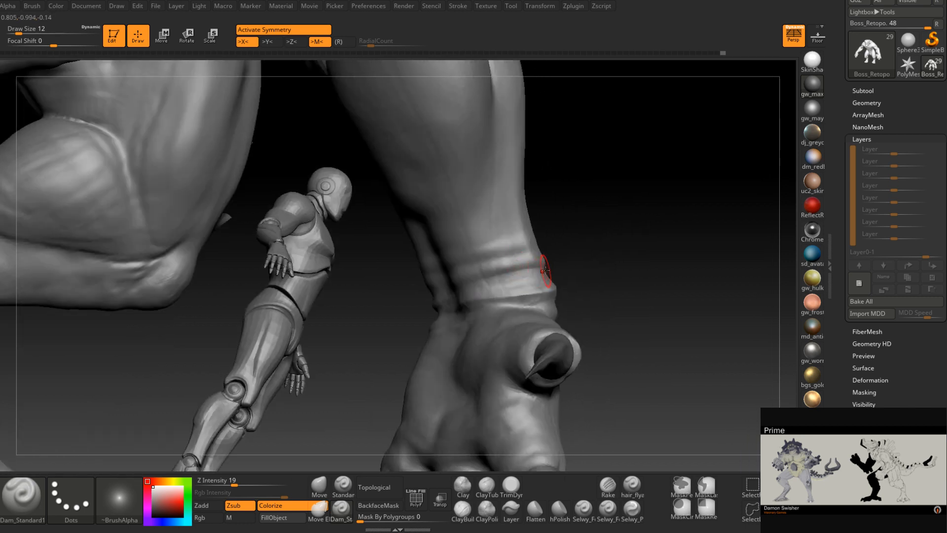
{"action": "mouse_move", "coordinate": [610, 239]}
{"action": "right_mouse_down"}
{"action": "mouse_move", "coordinate": [526, 278]}
{"action": "mouse_move", "coordinate": [485, 282]}
{"action": "right_mouse_up"}
{"action": "left_click_drag", "start_coordinate": [455, 276], "coordinate": [574, 234]}
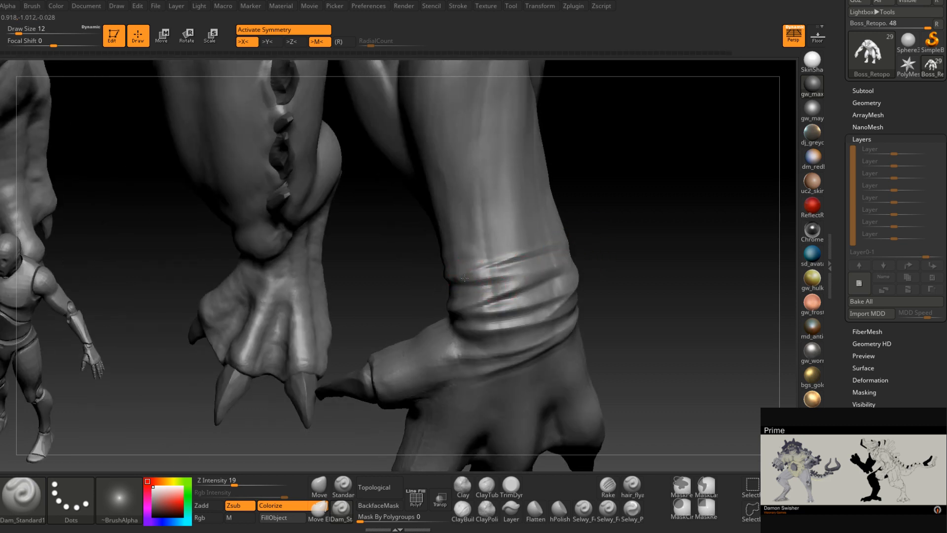
{"action": "mouse_move", "coordinate": [464, 277]}
{"action": "right_mouse_down"}
{"action": "mouse_move", "coordinate": [451, 281]}
{"action": "mouse_move", "coordinate": [558, 305]}
{"action": "mouse_move", "coordinate": [592, 264]}
{"action": "mouse_move", "coordinate": [568, 285]}
{"action": "right_mouse_up"}
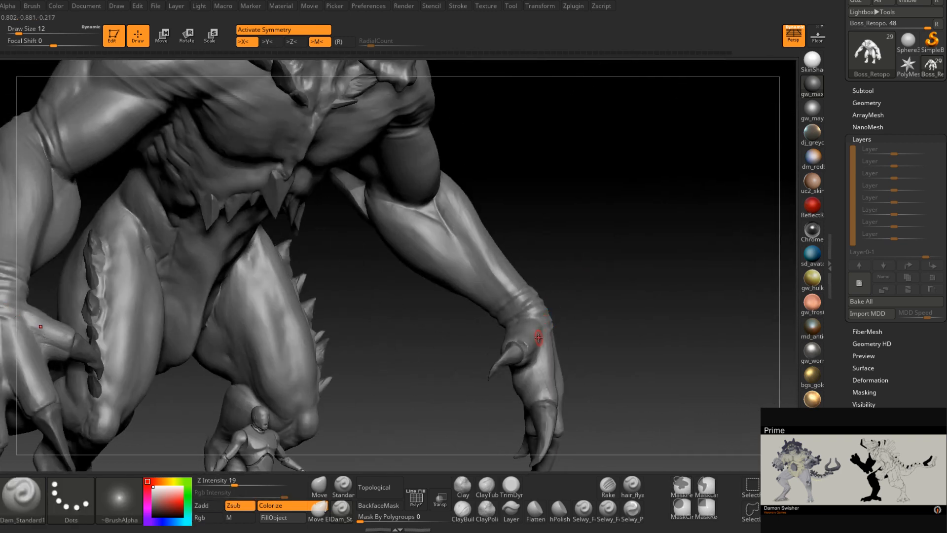
Refine the creases on the underside of the wrist where it meets the palm
{"action": "right_click_drag", "start_coordinate": [539, 339], "coordinate": [541, 249]}
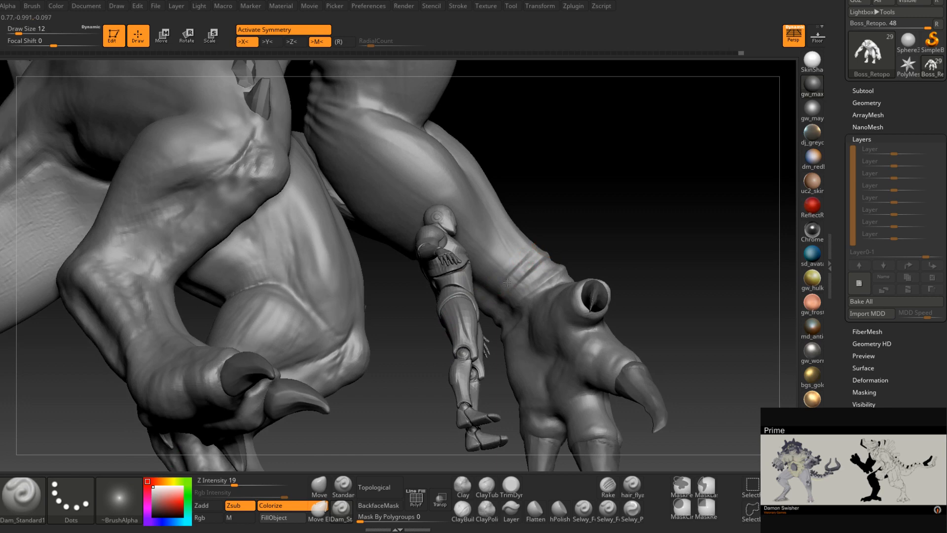
{"action": "mouse_move", "coordinate": [499, 297]}
{"action": "right_mouse_down"}
{"action": "mouse_move", "coordinate": [541, 239]}
{"action": "mouse_move", "coordinate": [530, 254]}
{"action": "right_mouse_up"}
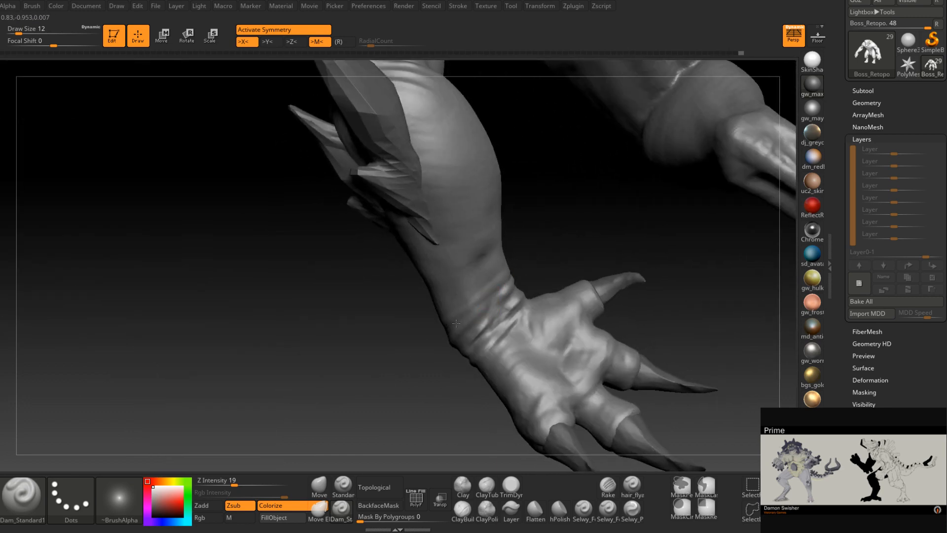
{"action": "mouse_move", "coordinate": [421, 336]}
{"action": "right_mouse_down"}
{"action": "mouse_move", "coordinate": [474, 301]}
{"action": "mouse_move", "coordinate": [447, 319]}
{"action": "mouse_move", "coordinate": [444, 249]}
{"action": "mouse_move", "coordinate": [442, 278]}
{"action": "mouse_move", "coordinate": [466, 351]}
{"action": "mouse_move", "coordinate": [523, 325]}
{"action": "mouse_move", "coordinate": [469, 289]}
{"action": "mouse_move", "coordinate": [486, 317]}
{"action": "mouse_move", "coordinate": [478, 337]}
{"action": "right_mouse_up"}
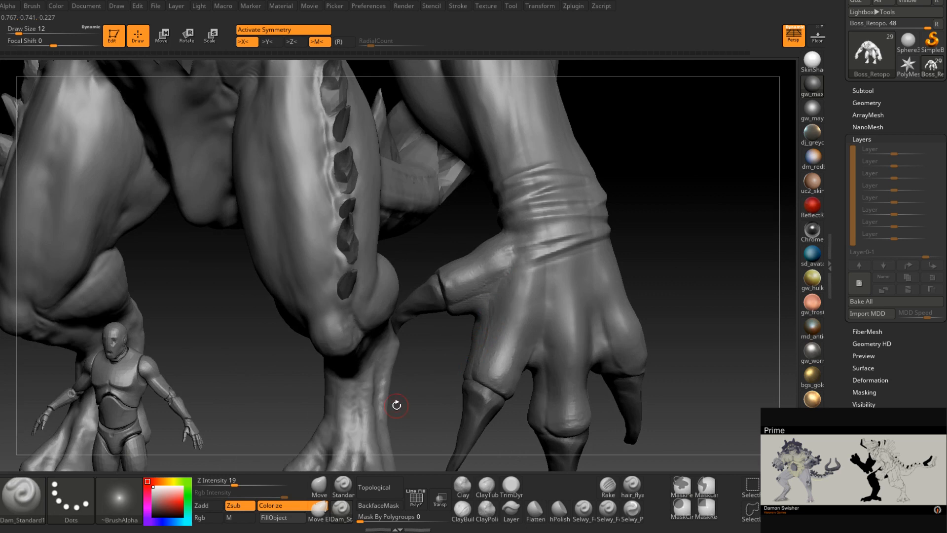
Raise skin folds on the inner forearm just below the elbow crease with the Standard brush and smooth them
{"action": "mouse_move", "coordinate": [397, 405]}
{"action": "right_mouse_down"}
{"action": "mouse_move", "coordinate": [516, 253]}
{"action": "mouse_move", "coordinate": [490, 309]}
{"action": "mouse_move", "coordinate": [461, 274]}
{"action": "mouse_move", "coordinate": [518, 275]}
{"action": "mouse_move", "coordinate": [499, 259]}
{"action": "mouse_move", "coordinate": [587, 269]}
{"action": "mouse_move", "coordinate": [583, 230]}
{"action": "mouse_move", "coordinate": [634, 358]}
{"action": "mouse_move", "coordinate": [542, 266]}
{"action": "mouse_move", "coordinate": [572, 276]}
{"action": "mouse_move", "coordinate": [513, 346]}
{"action": "right_mouse_up"}
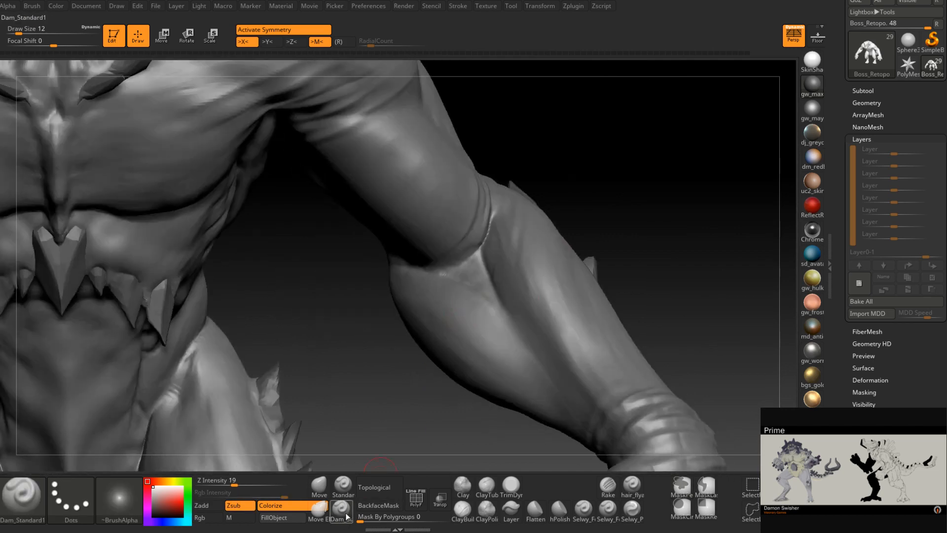
{"action": "left_click", "coordinate": [343, 486]}
{"action": "mouse_move", "coordinate": [503, 229]}
{"action": "right_mouse_down"}
{"action": "mouse_move", "coordinate": [497, 247]}
{"action": "mouse_move", "coordinate": [499, 226]}
{"action": "mouse_move", "coordinate": [465, 257]}
{"action": "mouse_move", "coordinate": [460, 282]}
{"action": "right_mouse_up"}
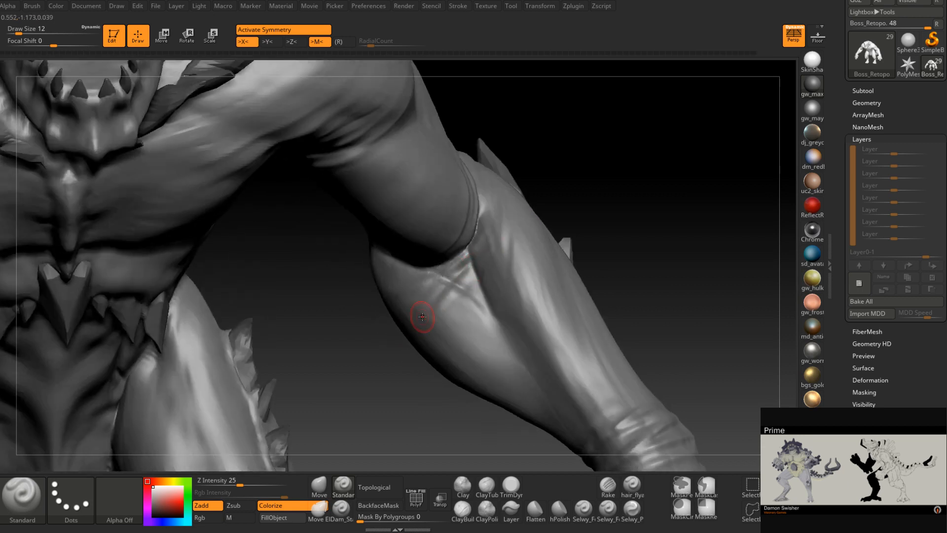
{"action": "key", "text": "shift"}
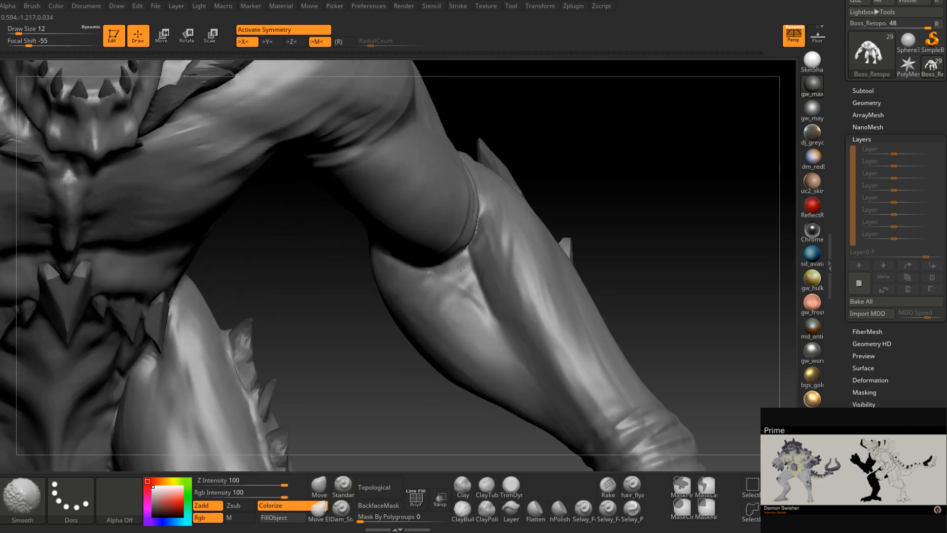
{"action": "right_click_drag", "start_coordinate": [492, 247], "coordinate": [484, 258]}
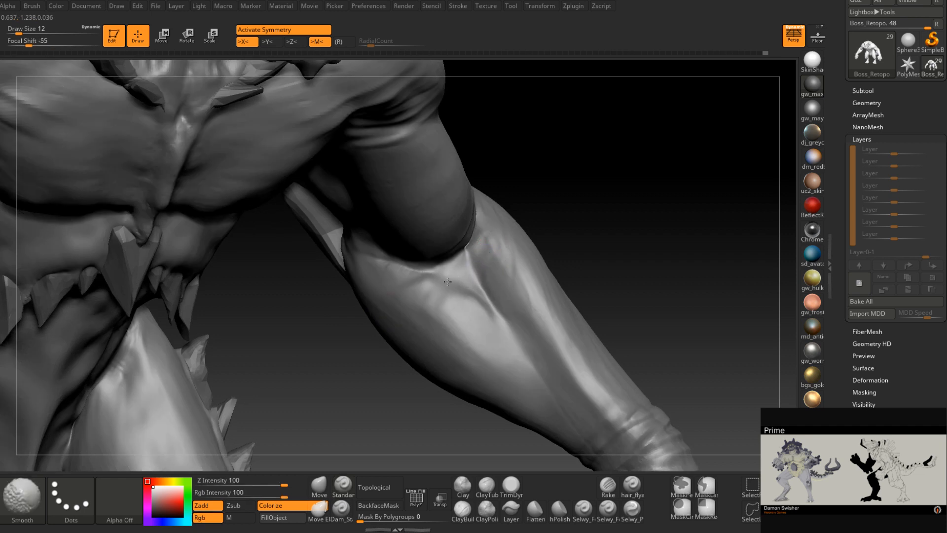
{"action": "key", "text": "shift"}
{"action": "mouse_move", "coordinate": [482, 262]}
{"action": "right_mouse_down"}
{"action": "mouse_move", "coordinate": [413, 288]}
{"action": "mouse_move", "coordinate": [469, 268]}
{"action": "right_mouse_up"}
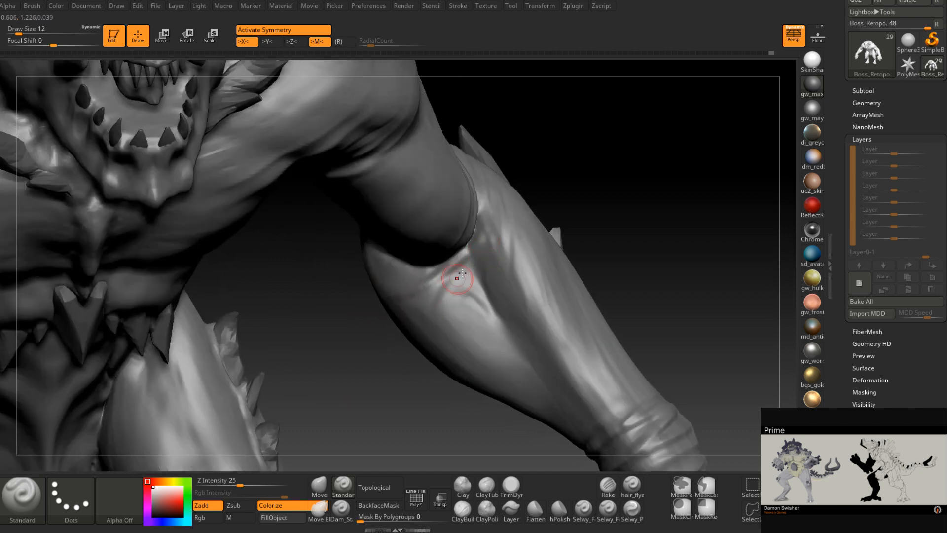
Build up additional diagonal skin folds on the inner forearm below the elbow crease with the Standard brush
{"action": "mouse_move", "coordinate": [491, 249]}
{"action": "right_mouse_down"}
{"action": "mouse_move", "coordinate": [508, 226]}
{"action": "mouse_move", "coordinate": [495, 236]}
{"action": "mouse_move", "coordinate": [498, 230]}
{"action": "right_mouse_up"}
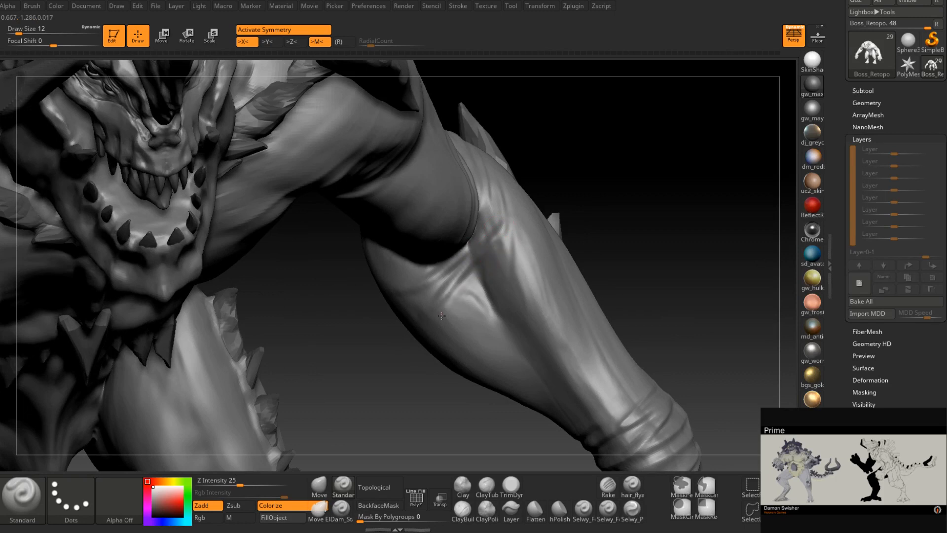
{"action": "right_click_drag", "start_coordinate": [368, 314], "coordinate": [362, 290]}
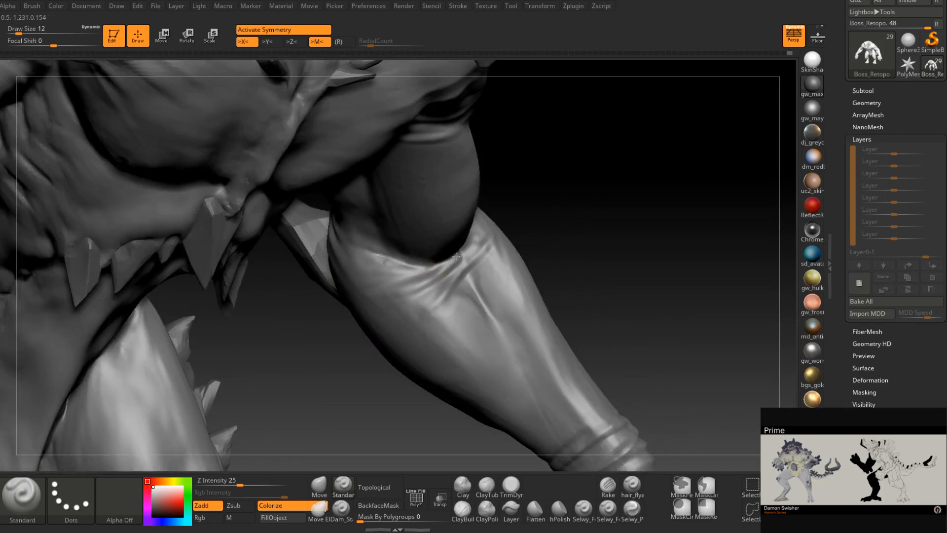
{"action": "mouse_move", "coordinate": [502, 253]}
{"action": "right_mouse_down"}
{"action": "mouse_move", "coordinate": [537, 251]}
{"action": "mouse_move", "coordinate": [481, 301]}
{"action": "mouse_move", "coordinate": [446, 281]}
{"action": "mouse_move", "coordinate": [481, 264]}
{"action": "right_mouse_up"}
Carve creases between the inner forearm folds below the elbow with the Dam_Standard brush and soften them
{"action": "left_click", "coordinate": [343, 515]}
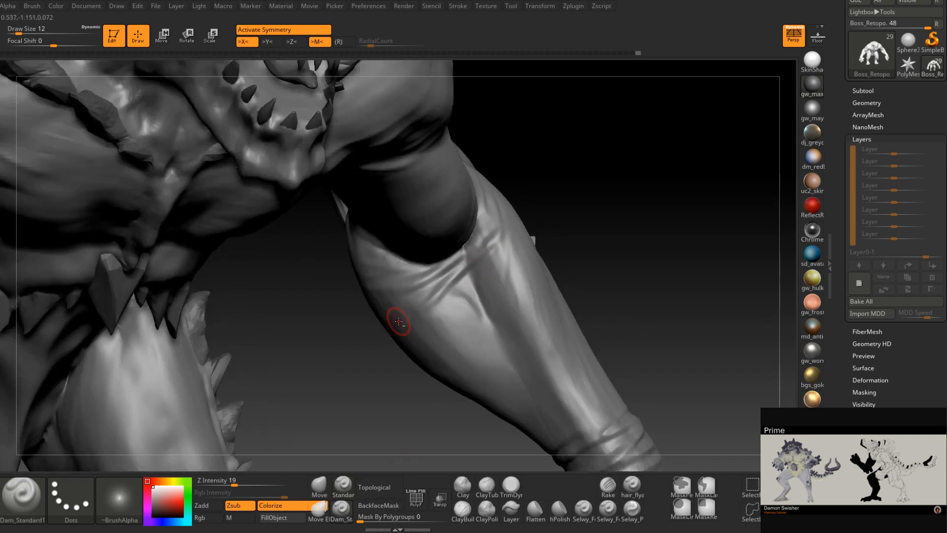
{"action": "right_click_drag", "start_coordinate": [414, 309], "coordinate": [474, 262]}
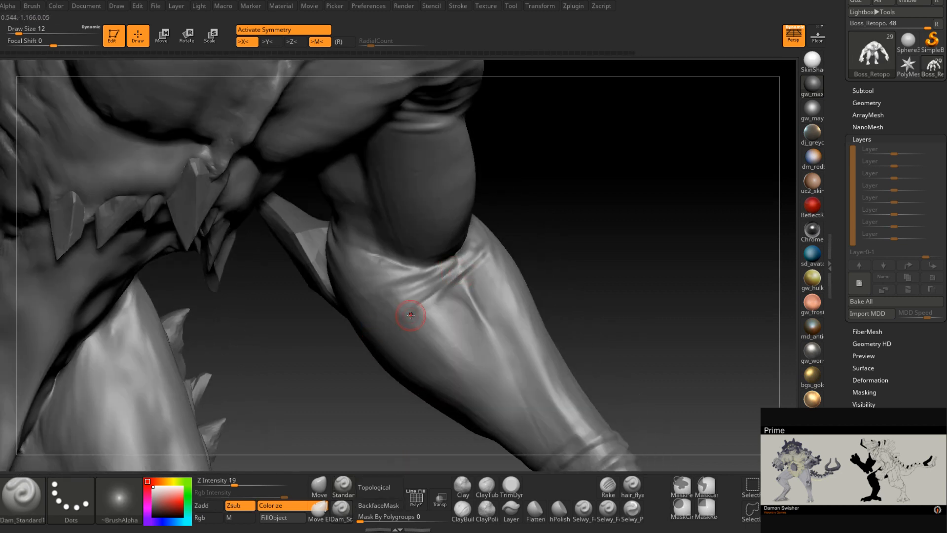
{"action": "right_click_drag", "start_coordinate": [410, 315], "coordinate": [495, 254]}
{"action": "right_click_drag", "start_coordinate": [375, 336], "coordinate": [459, 262]}
{"action": "left_click_drag", "start_coordinate": [390, 303], "coordinate": [457, 257]}
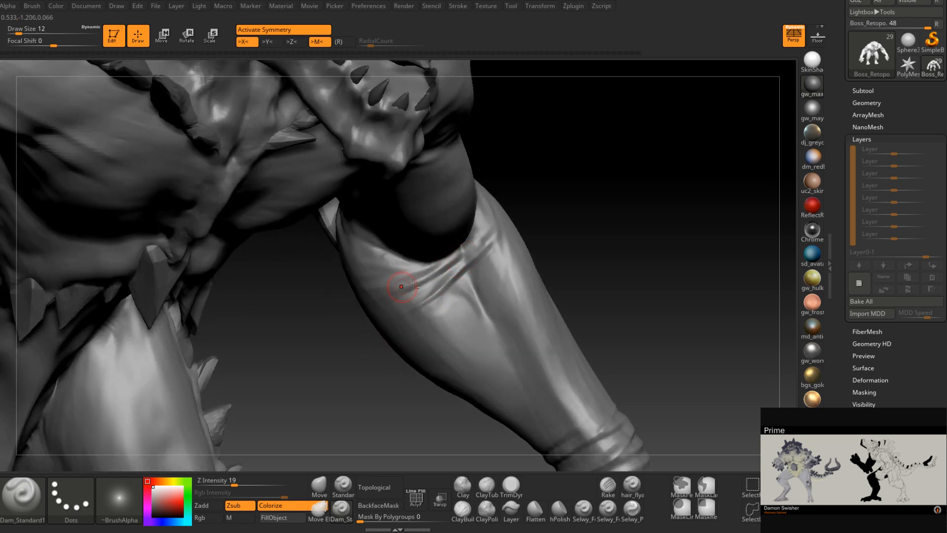
{"action": "key", "text": "shift"}
Select the UE4_BaseMan mannequin and move it up in front of the creature's head to compare their scale
{"action": "right_click_drag", "start_coordinate": [439, 306], "coordinate": [438, 236], "text": "ctrl"}
{"action": "mouse_move", "coordinate": [518, 341]}
{"action": "right_mouse_down"}
{"action": "mouse_move", "coordinate": [419, 345]}
{"action": "mouse_move", "coordinate": [441, 247]}
{"action": "right_mouse_up"}
{"action": "right_click_drag", "start_coordinate": [441, 247], "coordinate": [375, 340]}
{"action": "left_click", "coordinate": [379, 339], "text": "alt"}
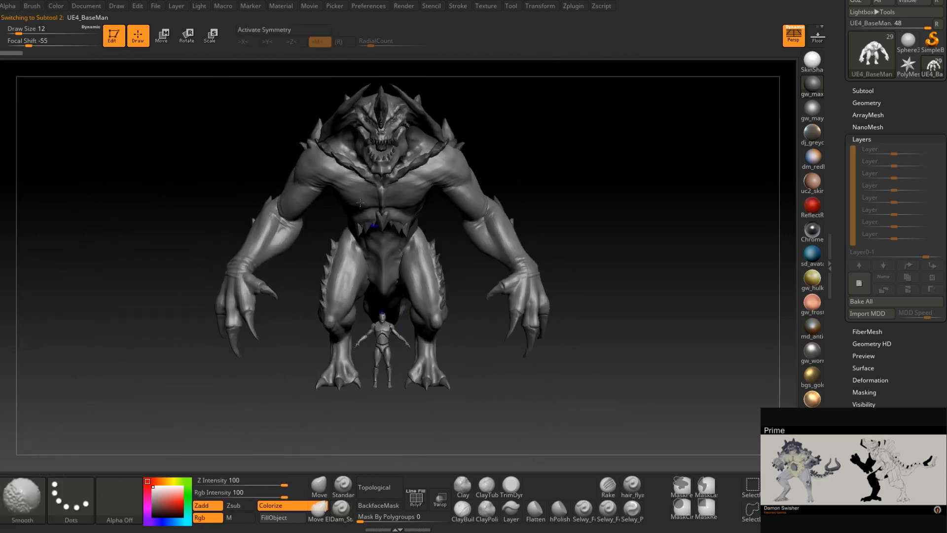
{"action": "key", "text": "w"}
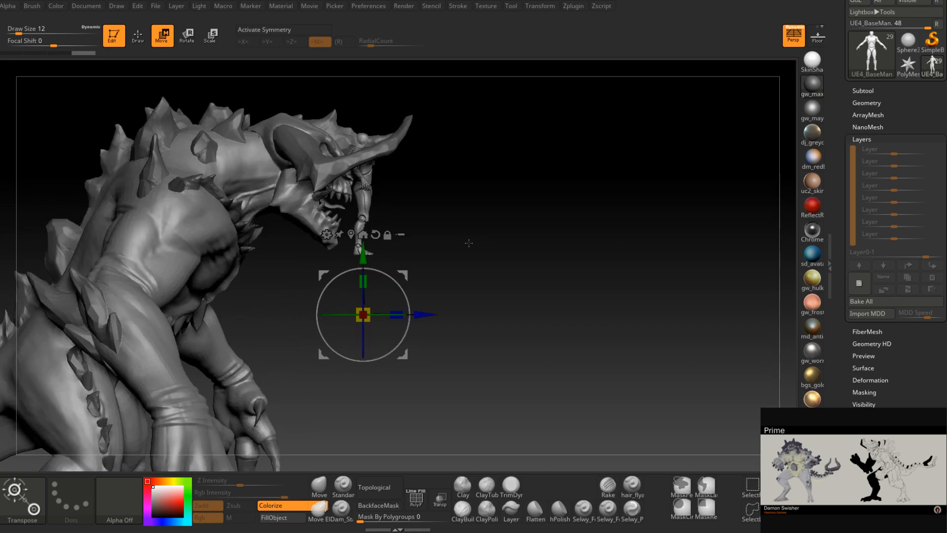
{"action": "left_click_drag", "start_coordinate": [455, 237], "coordinate": [454, 203], "text": "alt"}
{"action": "right_click_drag", "start_coordinate": [459, 139], "coordinate": [448, 212], "text": "alt"}
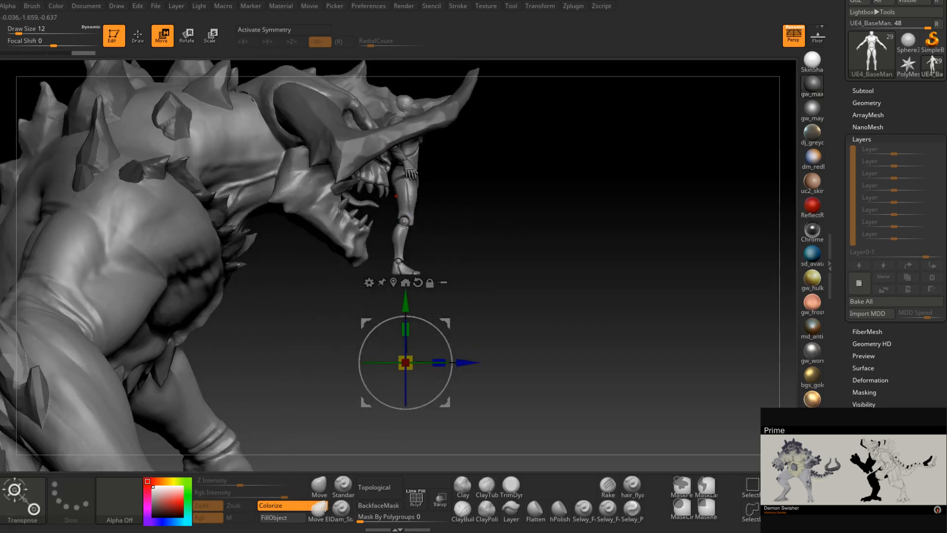
{"action": "mouse_move", "coordinate": [471, 270]}
{"action": "right_mouse_down", "text": "alt"}
{"action": "mouse_move", "coordinate": [467, 318]}
{"action": "mouse_move", "coordinate": [456, 286]}
{"action": "mouse_move", "coordinate": [483, 188]}
{"action": "right_mouse_up", "text": "alt"}
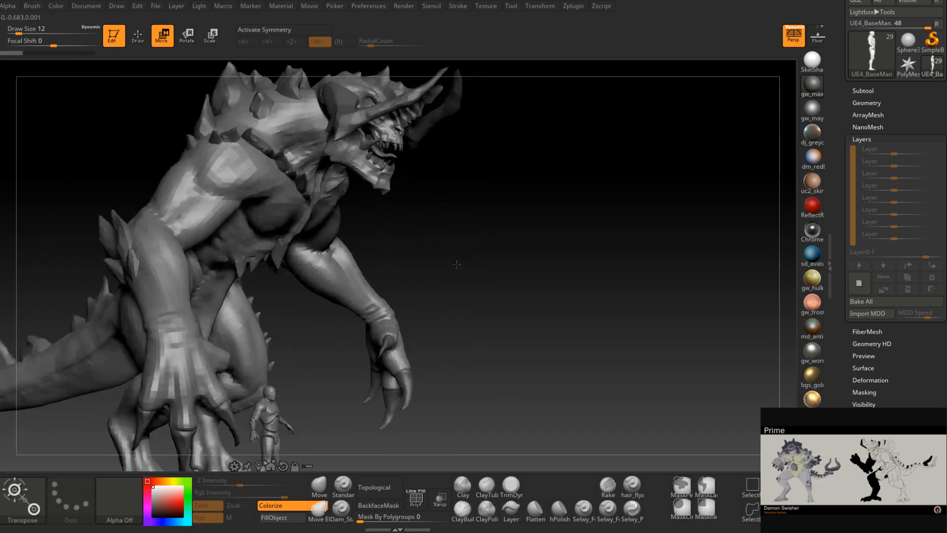
Reselect the Boss_Retopo body and set the Standard brush to draw size 8 for the wrist and hand
{"action": "mouse_move", "coordinate": [483, 262]}
{"action": "right_mouse_down"}
{"action": "mouse_move", "coordinate": [454, 264]}
{"action": "mouse_move", "coordinate": [453, 346]}
{"action": "mouse_move", "coordinate": [429, 328]}
{"action": "right_mouse_up"}
{"action": "left_click", "coordinate": [453, 315], "text": "alt"}
{"action": "right_click_drag", "start_coordinate": [429, 328], "coordinate": [453, 250], "text": "alt"}
{"action": "key", "text": "space"}
{"action": "left_click_drag", "start_coordinate": [451, 246], "coordinate": [461, 245]}
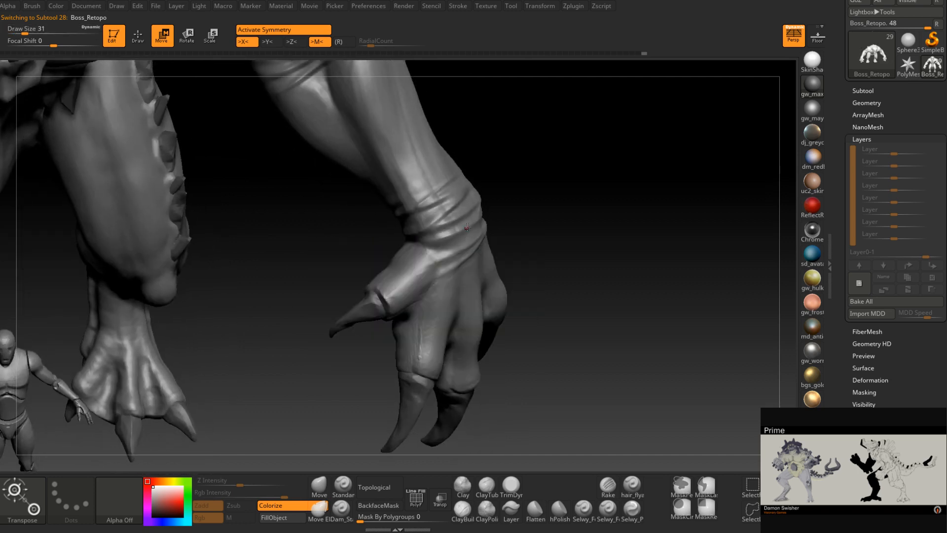
{"action": "key", "text": "y"}
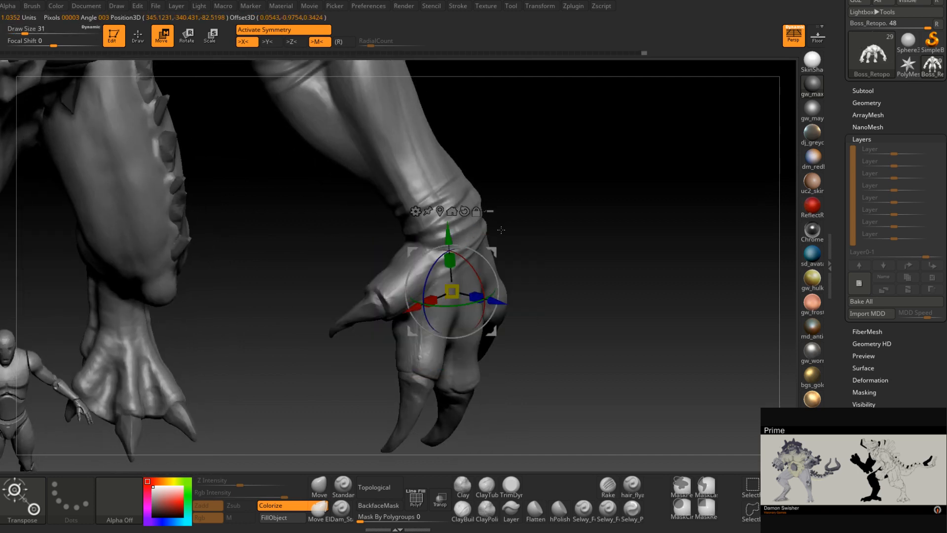
{"action": "left_click", "coordinate": [335, 493]}
{"action": "right_click_drag", "start_coordinate": [443, 237], "coordinate": [422, 309], "text": "ctrl"}
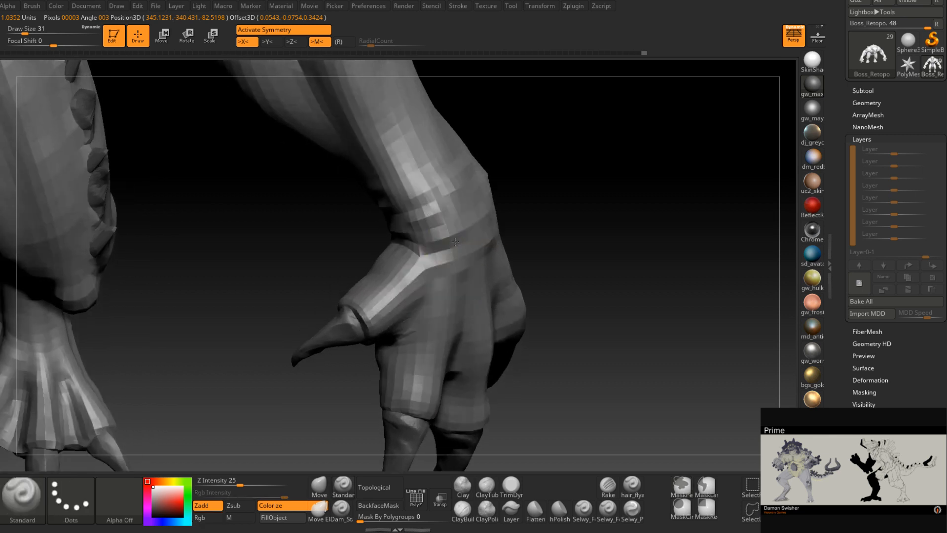
{"action": "key", "text": "space"}
{"action": "left_click_drag", "start_coordinate": [458, 243], "coordinate": [442, 241]}
{"action": "mouse_move", "coordinate": [463, 250]}
{"action": "right_mouse_down"}
{"action": "mouse_move", "coordinate": [404, 363]}
{"action": "mouse_move", "coordinate": [409, 379]}
{"action": "right_mouse_up"}
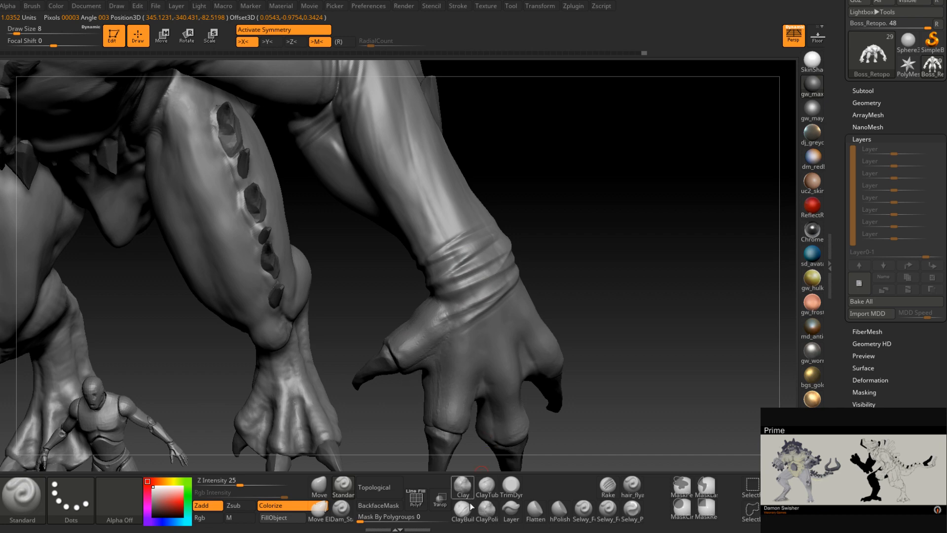
Cut finer creases into the skin just below the elbow crease with the Dam_Standard brush at draw size 11
{"action": "mouse_move", "coordinate": [405, 170]}
{"action": "right_mouse_down", "text": "alt"}
{"action": "mouse_move", "coordinate": [427, 262]}
{"action": "mouse_move", "coordinate": [417, 197]}
{"action": "mouse_move", "coordinate": [416, 238]}
{"action": "mouse_move", "coordinate": [439, 201]}
{"action": "right_mouse_up", "text": "alt"}
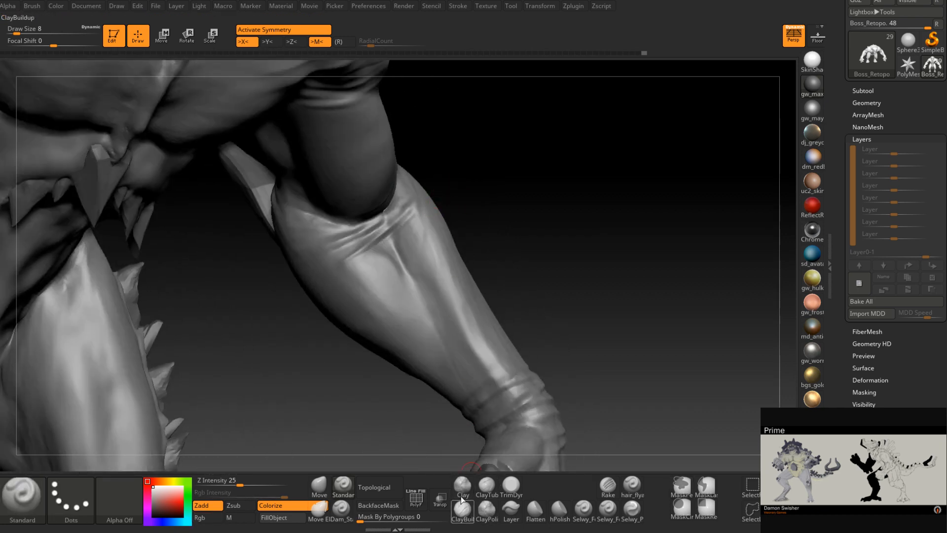
{"action": "left_click", "coordinate": [340, 507]}
{"action": "mouse_move", "coordinate": [424, 315]}
{"action": "right_mouse_down"}
{"action": "mouse_move", "coordinate": [385, 229]}
{"action": "mouse_move", "coordinate": [385, 238]}
{"action": "mouse_move", "coordinate": [353, 242]}
{"action": "mouse_move", "coordinate": [364, 228]}
{"action": "mouse_move", "coordinate": [338, 226]}
{"action": "mouse_move", "coordinate": [385, 231]}
{"action": "mouse_move", "coordinate": [313, 232]}
{"action": "right_mouse_up"}
{"action": "key", "text": "bracketright"}
{"action": "left_click_drag", "start_coordinate": [299, 229], "coordinate": [326, 228]}
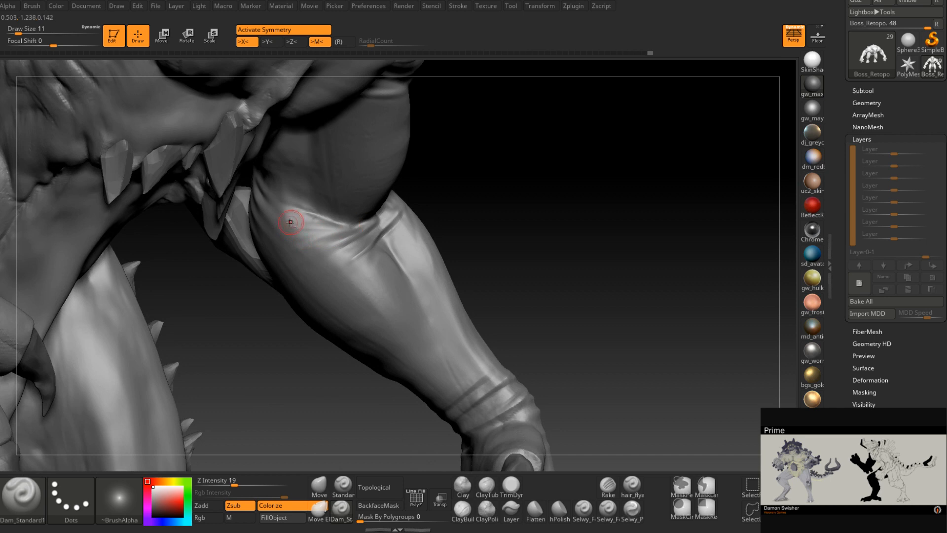
{"action": "right_click_drag", "start_coordinate": [342, 222], "coordinate": [314, 225]}
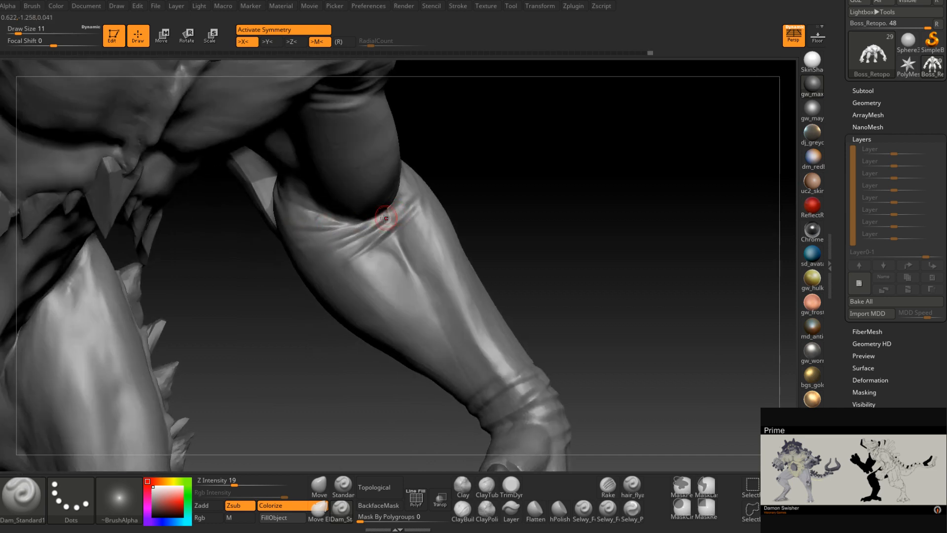
{"action": "right_click_drag", "start_coordinate": [384, 218], "coordinate": [372, 227]}
{"action": "right_click_drag", "start_coordinate": [282, 251], "coordinate": [349, 263]}
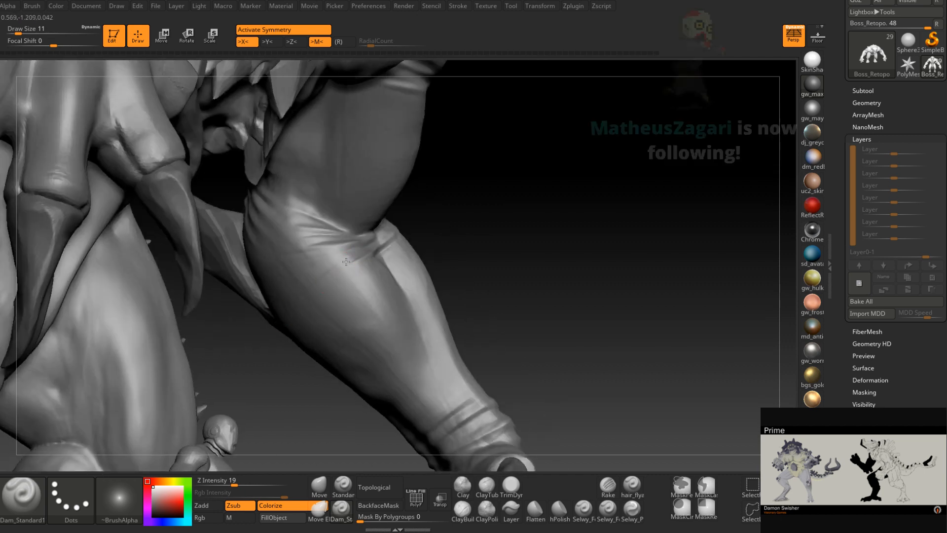
Extend the diagonal creases across the inner forearm muscle toward the elbow's outer side and smooth them
{"action": "mouse_move", "coordinate": [280, 321]}
{"action": "right_mouse_down"}
{"action": "mouse_move", "coordinate": [338, 291]}
{"action": "mouse_move", "coordinate": [278, 307]}
{"action": "mouse_move", "coordinate": [330, 328]}
{"action": "right_mouse_up"}
{"action": "right_click", "coordinate": [289, 348]}
{"action": "right_click_drag", "start_coordinate": [369, 301], "coordinate": [315, 282]}
{"action": "mouse_move", "coordinate": [338, 269]}
{"action": "left_mouse_down", "text": "shift"}
{"action": "mouse_move", "coordinate": [317, 266]}
{"action": "mouse_move", "coordinate": [309, 250]}
{"action": "left_mouse_up", "text": "shift"}
{"action": "mouse_move", "coordinate": [310, 251]}
{"action": "right_mouse_down"}
{"action": "mouse_move", "coordinate": [338, 271]}
{"action": "mouse_move", "coordinate": [429, 228]}
{"action": "mouse_move", "coordinate": [414, 247]}
{"action": "right_mouse_up"}
Refine the creases running down the middle of the inner forearm at draw size 14, smoothing between strokes
{"action": "key", "text": "space"}
{"action": "left_click_drag", "start_coordinate": [427, 235], "coordinate": [423, 235]}
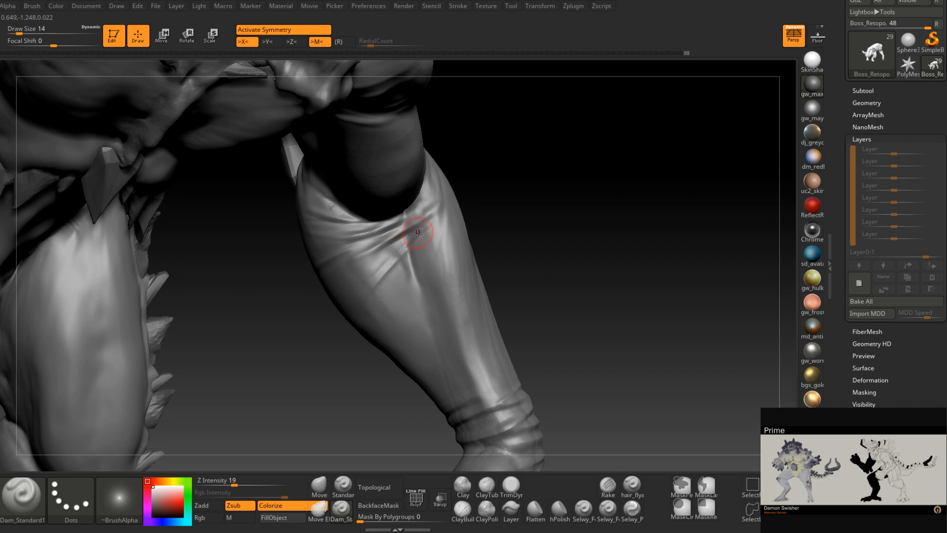
{"action": "key", "text": "shift"}
{"action": "mouse_move", "coordinate": [403, 258]}
{"action": "right_mouse_down"}
{"action": "mouse_move", "coordinate": [448, 220]}
{"action": "mouse_move", "coordinate": [446, 254]}
{"action": "mouse_move", "coordinate": [467, 256]}
{"action": "mouse_move", "coordinate": [469, 239]}
{"action": "mouse_move", "coordinate": [449, 274]}
{"action": "mouse_move", "coordinate": [427, 237]}
{"action": "mouse_move", "coordinate": [424, 248]}
{"action": "mouse_move", "coordinate": [456, 234]}
{"action": "mouse_move", "coordinate": [446, 253]}
{"action": "mouse_move", "coordinate": [437, 212]}
{"action": "mouse_move", "coordinate": [420, 291]}
{"action": "mouse_move", "coordinate": [464, 296]}
{"action": "right_mouse_up"}
{"action": "key", "text": "shift"}
{"action": "key", "text": "shift"}
Soften the skin folds around the elbow and forearm with the Smooth brush at draw size 29
{"action": "key", "text": "space"}
{"action": "left_click_drag", "start_coordinate": [402, 301], "coordinate": [409, 301]}
{"action": "key", "text": "shift"}
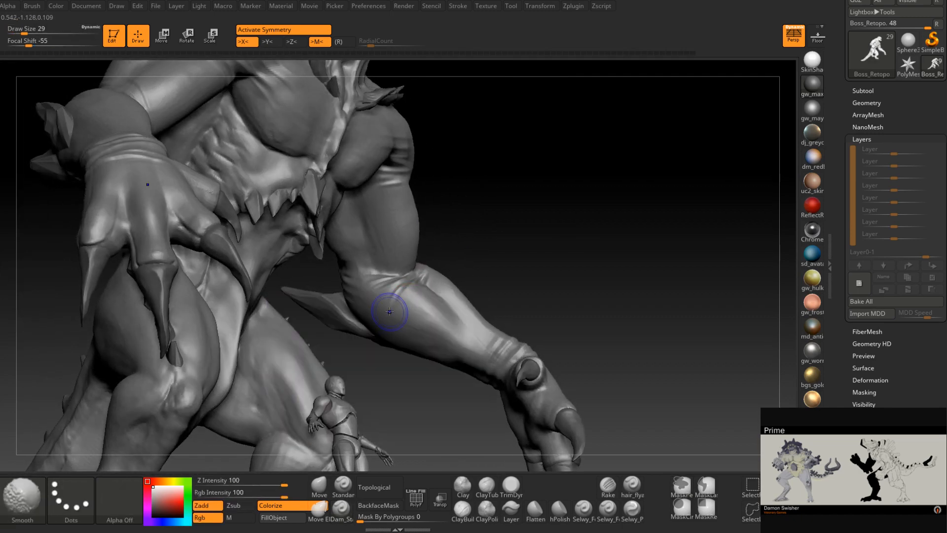
{"action": "right_click_drag", "start_coordinate": [434, 311], "coordinate": [399, 310]}
{"action": "key", "text": "shift"}
{"action": "mouse_move", "coordinate": [483, 310]}
{"action": "right_mouse_down"}
{"action": "mouse_move", "coordinate": [453, 309]}
{"action": "mouse_move", "coordinate": [442, 275]}
{"action": "mouse_move", "coordinate": [423, 309]}
{"action": "mouse_move", "coordinate": [462, 231]}
{"action": "mouse_move", "coordinate": [434, 308]}
{"action": "right_mouse_up"}
{"action": "key", "text": "shift"}
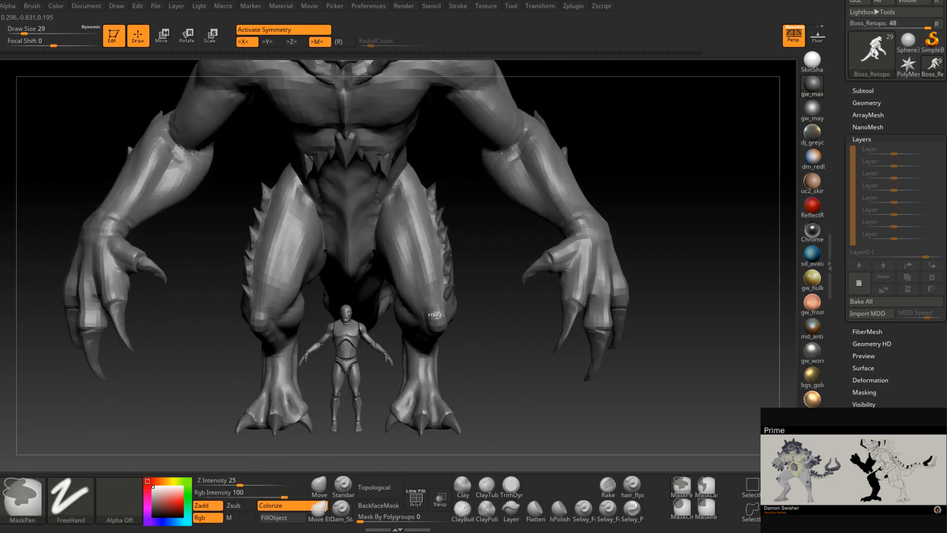
Raise skin folds where the front of the thigh meets the groin with the Standard brush at draw size 18 and smooth them
{"action": "mouse_move", "coordinate": [427, 227]}
{"action": "right_mouse_down", "text": "alt"}
{"action": "mouse_move", "coordinate": [419, 291]}
{"action": "mouse_move", "coordinate": [385, 289]}
{"action": "right_mouse_up", "text": "alt"}
{"action": "right_click_drag", "start_coordinate": [408, 253], "coordinate": [429, 301], "text": "ctrl"}
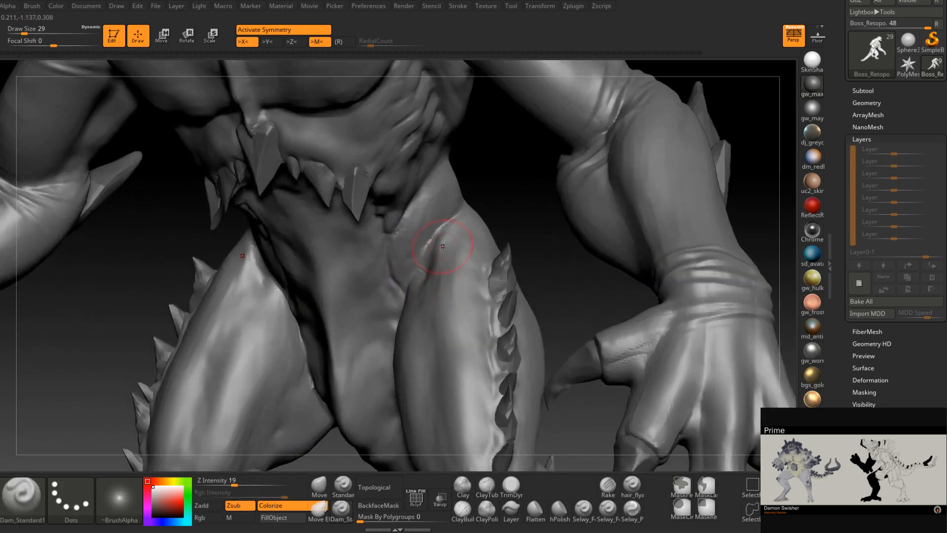
{"action": "left_click", "coordinate": [342, 487]}
{"action": "right_click_drag", "start_coordinate": [420, 266], "coordinate": [452, 269]}
{"action": "key", "text": "space"}
{"action": "mouse_move", "coordinate": [443, 252]}
{"action": "left_mouse_down"}
{"action": "mouse_move", "coordinate": [439, 237]}
{"action": "mouse_move", "coordinate": [431, 243]}
{"action": "left_mouse_up"}
{"action": "key", "text": "space"}
{"action": "right_click_drag", "start_coordinate": [440, 215], "coordinate": [438, 227]}
{"action": "key", "text": "space"}
{"action": "left_click_drag", "start_coordinate": [434, 228], "coordinate": [439, 229]}
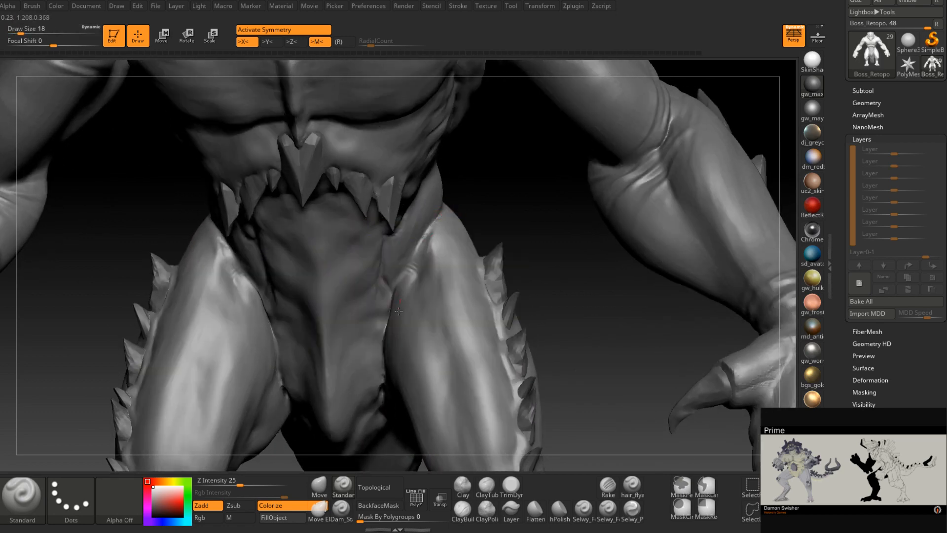
{"action": "right_click_drag", "start_coordinate": [398, 306], "coordinate": [423, 253]}
{"action": "left_click_drag", "start_coordinate": [429, 249], "coordinate": [418, 279]}
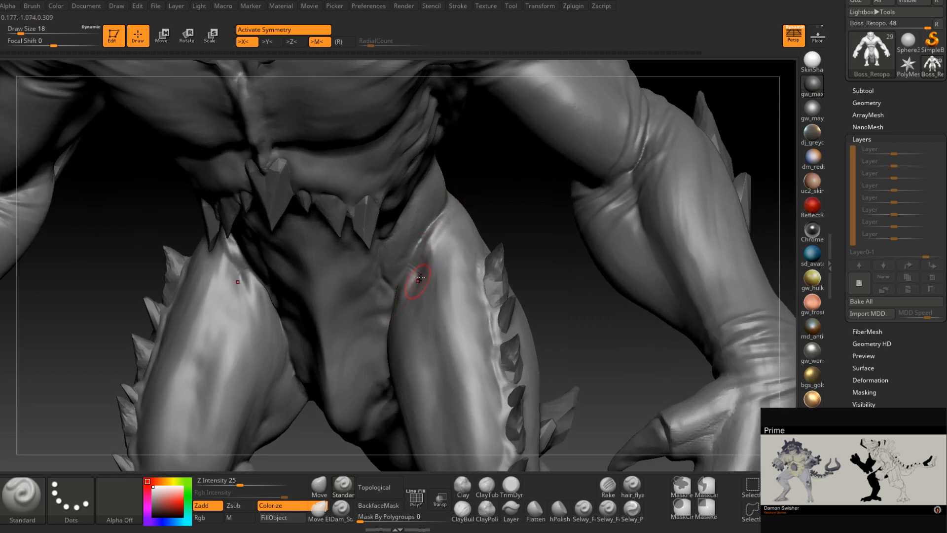
{"action": "right_click_drag", "start_coordinate": [419, 279], "coordinate": [422, 264], "text": "shift"}
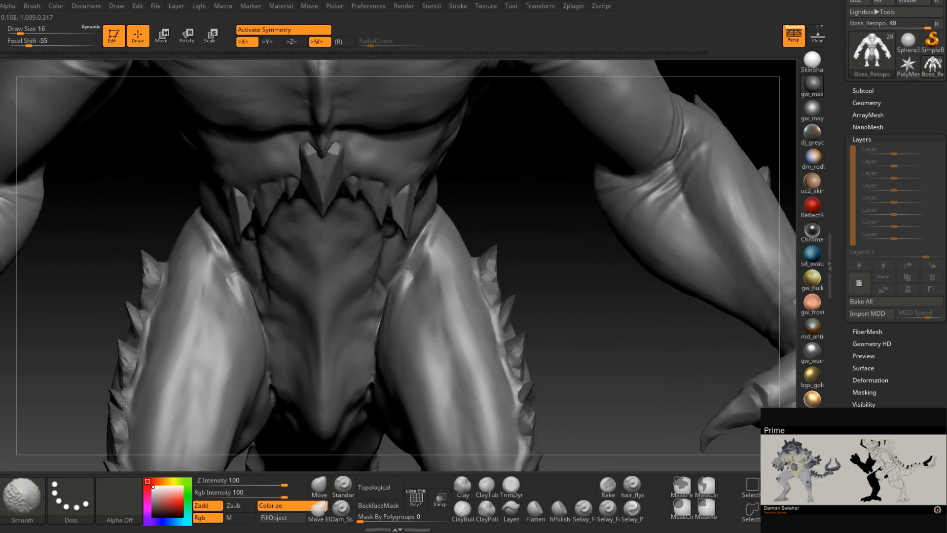
Add finer folds along the upper inner thigh beside the groin with the Standard brush at draw size 12
{"action": "mouse_move", "coordinate": [414, 298]}
{"action": "right_mouse_down"}
{"action": "mouse_move", "coordinate": [446, 234]}
{"action": "mouse_move", "coordinate": [473, 207]}
{"action": "right_mouse_up"}
{"action": "key", "text": "bracketleft"}
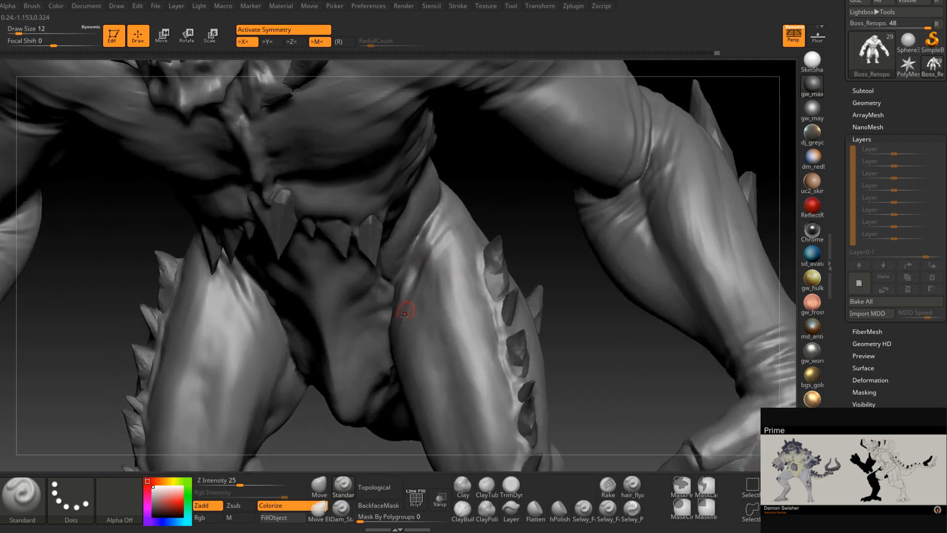
{"action": "right_click_drag", "start_coordinate": [405, 315], "coordinate": [444, 264]}
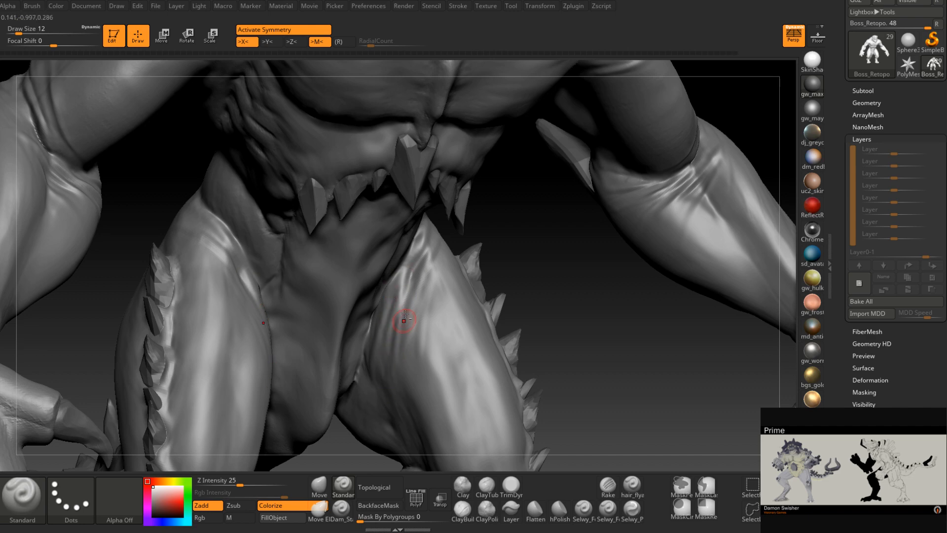
{"action": "right_click_drag", "start_coordinate": [405, 318], "coordinate": [423, 261]}
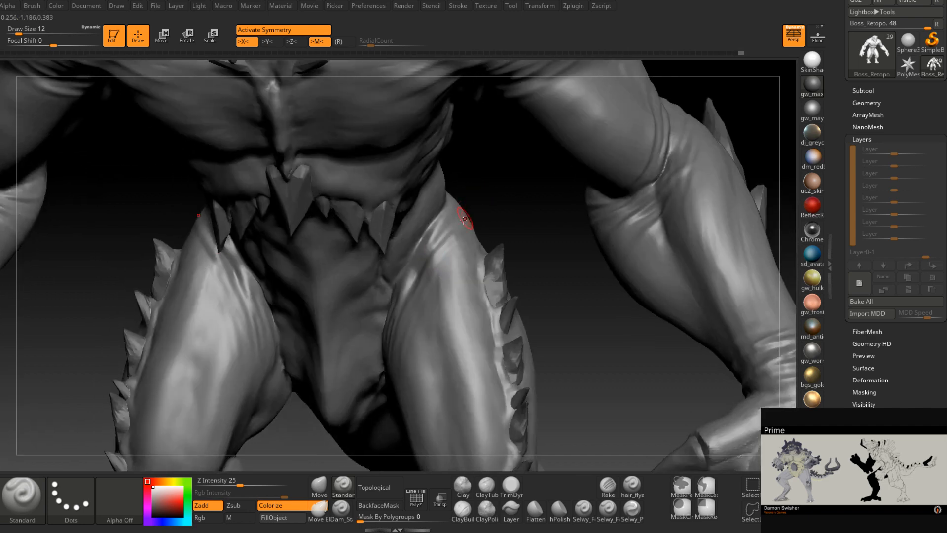
Sculpt folds around the outer side of the hip at the top of the thigh and smooth them
{"action": "mouse_move", "coordinate": [464, 218]}
{"action": "right_mouse_down"}
{"action": "mouse_move", "coordinate": [454, 210]}
{"action": "mouse_move", "coordinate": [457, 226]}
{"action": "mouse_move", "coordinate": [465, 223]}
{"action": "right_mouse_up"}
{"action": "left_click_drag", "start_coordinate": [467, 216], "coordinate": [490, 183]}
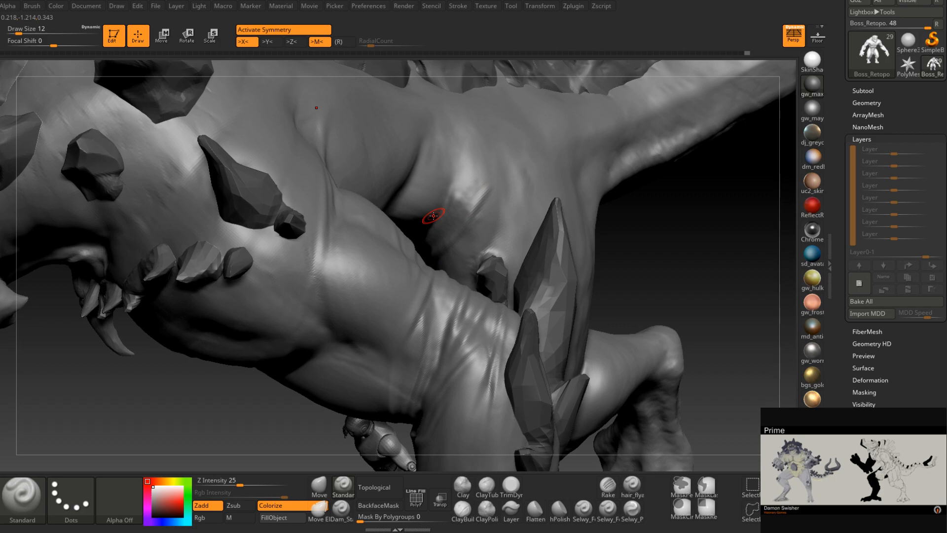
{"action": "right_click_drag", "start_coordinate": [486, 180], "coordinate": [489, 188]}
{"action": "left_click_drag", "start_coordinate": [488, 188], "coordinate": [482, 206], "text": "shift"}
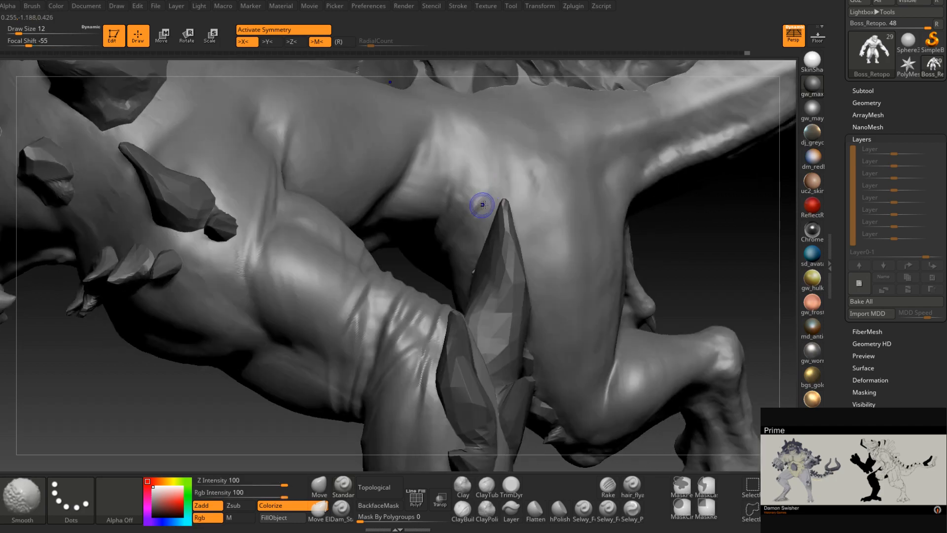
{"action": "mouse_move", "coordinate": [482, 205]}
{"action": "right_mouse_down"}
{"action": "mouse_move", "coordinate": [517, 177]}
{"action": "mouse_move", "coordinate": [420, 340]}
{"action": "right_mouse_up"}
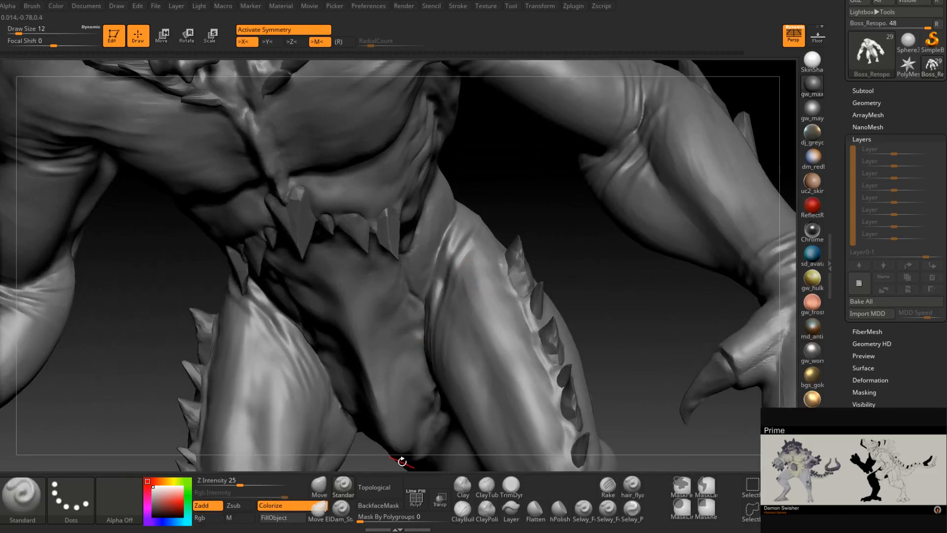
Raise longer folds from the front of the thigh across the side of the hip at draw size 14
{"action": "mouse_move", "coordinate": [402, 461]}
{"action": "right_mouse_down"}
{"action": "mouse_move", "coordinate": [469, 268]}
{"action": "mouse_move", "coordinate": [448, 304]}
{"action": "mouse_move", "coordinate": [564, 212]}
{"action": "mouse_move", "coordinate": [489, 283]}
{"action": "mouse_move", "coordinate": [513, 282]}
{"action": "right_mouse_up"}
{"action": "key", "text": "space"}
{"action": "left_click_drag", "start_coordinate": [456, 271], "coordinate": [463, 271]}
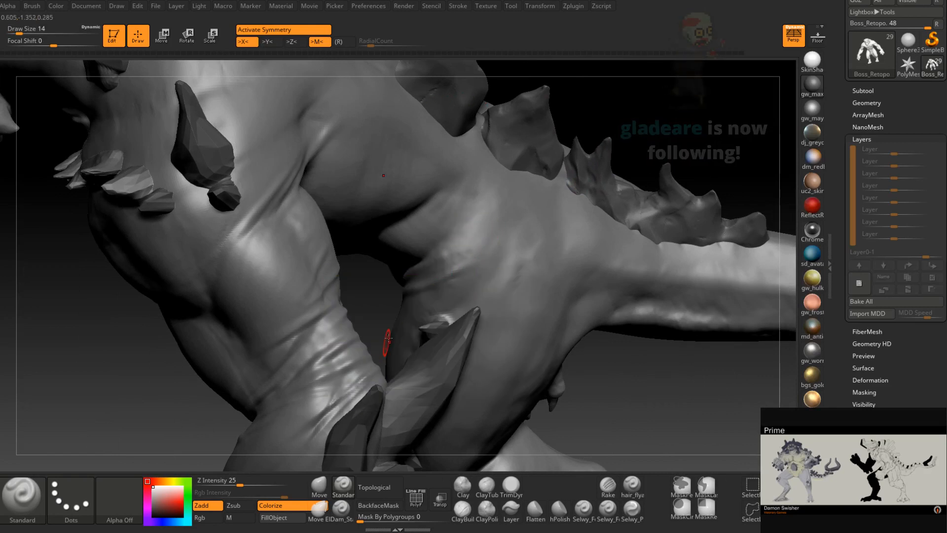
{"action": "right_click_drag", "start_coordinate": [385, 342], "coordinate": [449, 264]}
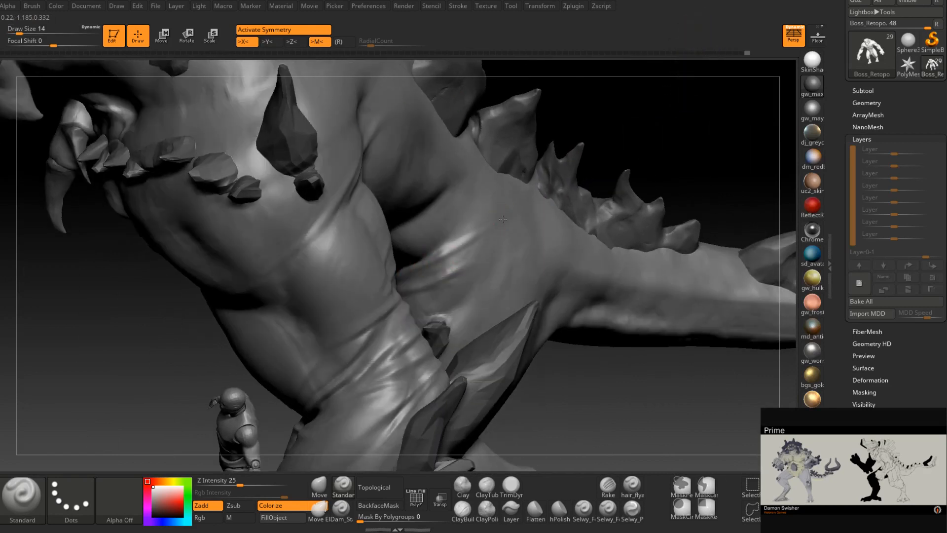
{"action": "right_click_drag", "start_coordinate": [392, 277], "coordinate": [464, 247]}
Broaden the folds on the side of the hip at draw size 20 and blend them with smoothing
{"action": "key", "text": "space"}
{"action": "left_click_drag", "start_coordinate": [471, 246], "coordinate": [477, 246]}
{"action": "left_click_drag", "start_coordinate": [480, 236], "coordinate": [484, 232], "text": "shift"}
{"action": "mouse_move", "coordinate": [447, 253]}
{"action": "right_mouse_down"}
{"action": "mouse_move", "coordinate": [457, 274]}
{"action": "mouse_move", "coordinate": [428, 288]}
{"action": "mouse_move", "coordinate": [375, 284]}
{"action": "right_mouse_up"}
{"action": "right_click_drag", "start_coordinate": [497, 254], "coordinate": [460, 309]}
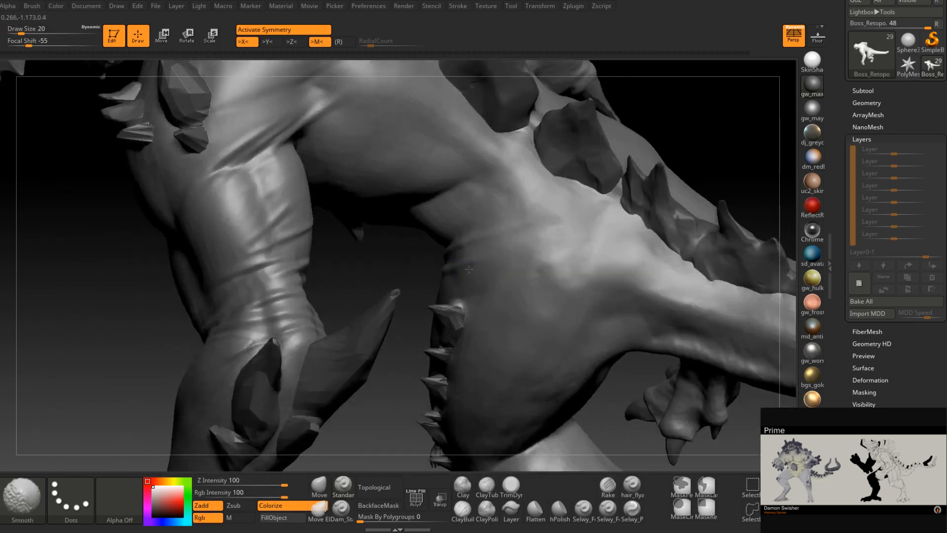
{"action": "mouse_move", "coordinate": [395, 298]}
{"action": "right_mouse_down"}
{"action": "mouse_move", "coordinate": [450, 282]}
{"action": "mouse_move", "coordinate": [413, 313]}
{"action": "mouse_move", "coordinate": [401, 345]}
{"action": "mouse_move", "coordinate": [478, 271]}
{"action": "mouse_move", "coordinate": [463, 259]}
{"action": "mouse_move", "coordinate": [422, 353]}
{"action": "right_mouse_up"}
Build diagonal skin folds in the groin between the lower abdomen and the thigh at draw size 12
{"action": "key", "text": "space"}
{"action": "left_click_drag", "start_coordinate": [455, 291], "coordinate": [449, 291]}
{"action": "right_click_drag", "start_coordinate": [424, 308], "coordinate": [490, 211]}
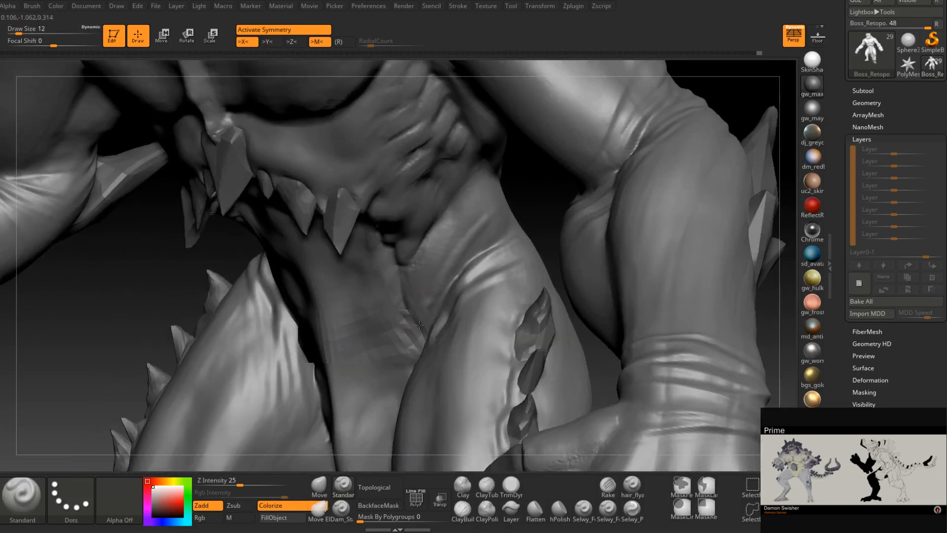
{"action": "mouse_move", "coordinate": [436, 288]}
{"action": "right_mouse_down"}
{"action": "mouse_move", "coordinate": [397, 342]}
{"action": "mouse_move", "coordinate": [423, 318]}
{"action": "right_mouse_up"}
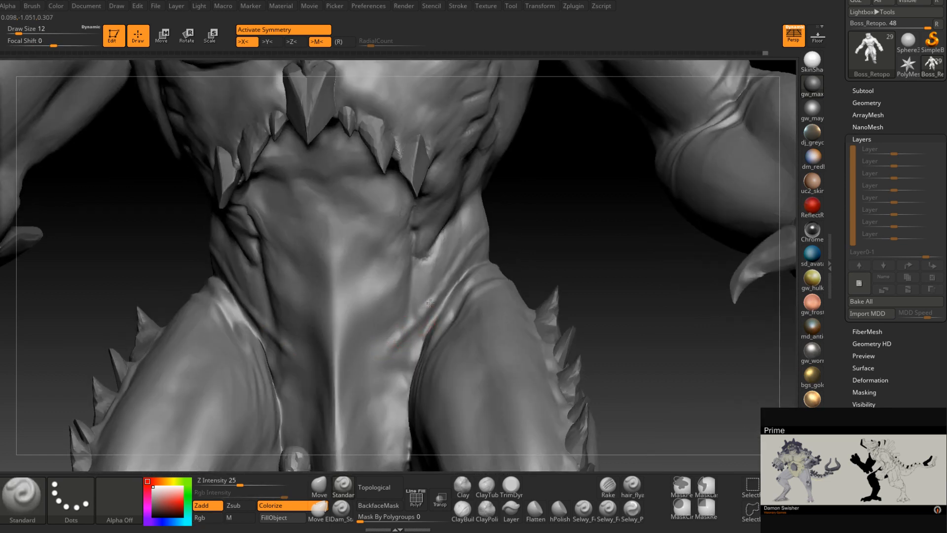
Broaden the groin folds at draw size 27 and smooth the area between the waist and the top of the thigh
{"action": "right_click_drag", "start_coordinate": [355, 368], "coordinate": [370, 318]}
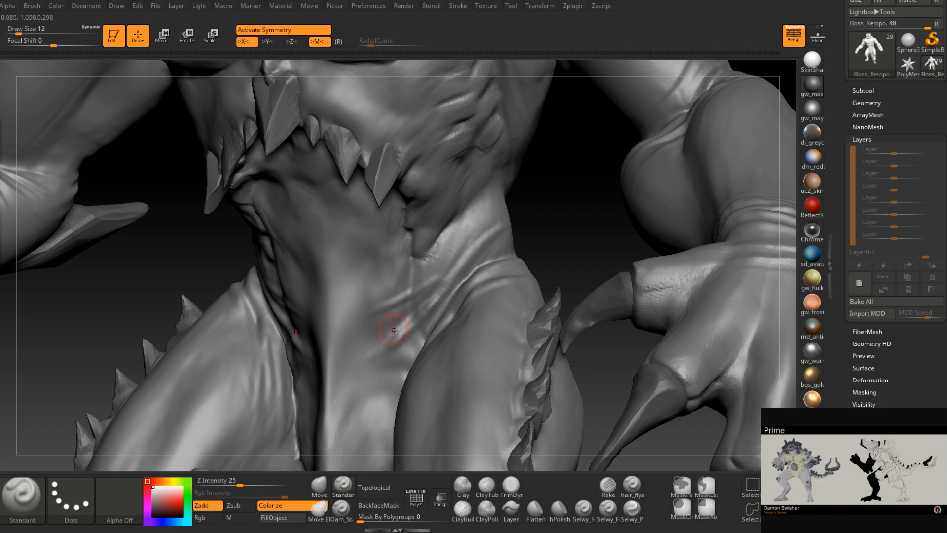
{"action": "right_click_drag", "start_coordinate": [393, 329], "coordinate": [429, 333]}
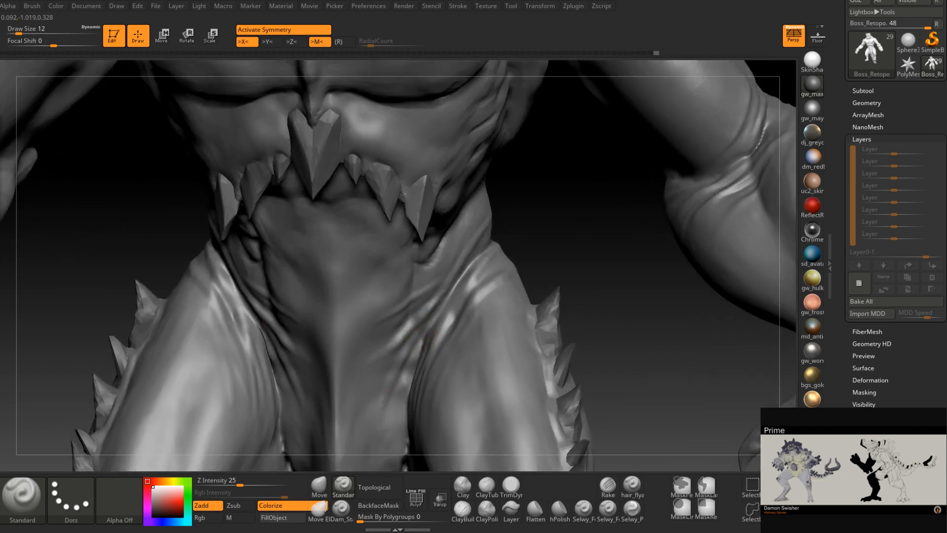
{"action": "right_click_drag", "start_coordinate": [385, 402], "coordinate": [375, 404]}
{"action": "key", "text": "space"}
{"action": "left_click_drag", "start_coordinate": [405, 337], "coordinate": [427, 295]}
{"action": "key", "text": "shift"}
{"action": "right_click_drag", "start_coordinate": [427, 295], "coordinate": [405, 302]}
{"action": "left_click_drag", "start_coordinate": [424, 266], "coordinate": [499, 208], "text": "shift"}
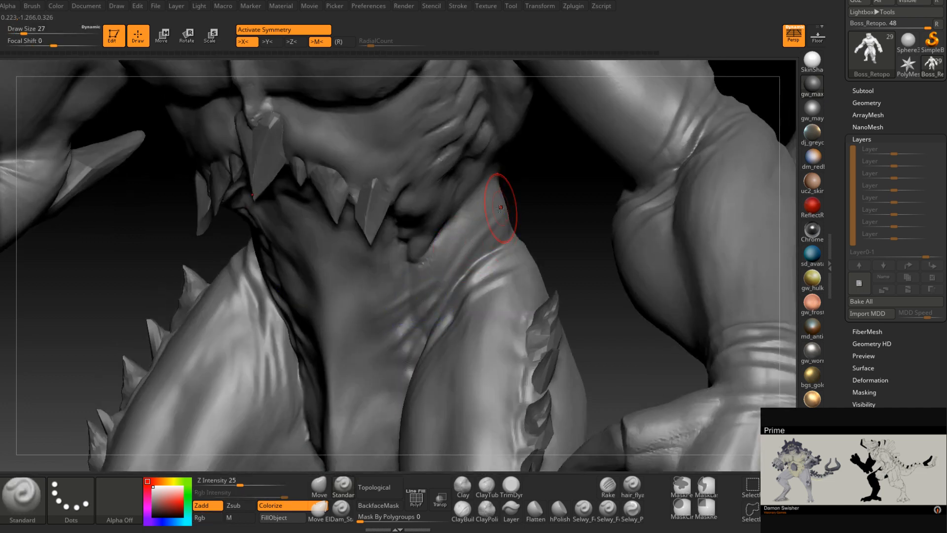
{"action": "right_click_drag", "start_coordinate": [500, 208], "coordinate": [467, 198]}
{"action": "left_click_drag", "start_coordinate": [467, 207], "coordinate": [434, 264], "text": "shift"}
{"action": "mouse_move", "coordinate": [434, 265]}
{"action": "right_mouse_down"}
{"action": "mouse_move", "coordinate": [450, 227]}
{"action": "mouse_move", "coordinate": [483, 239]}
{"action": "right_mouse_up"}
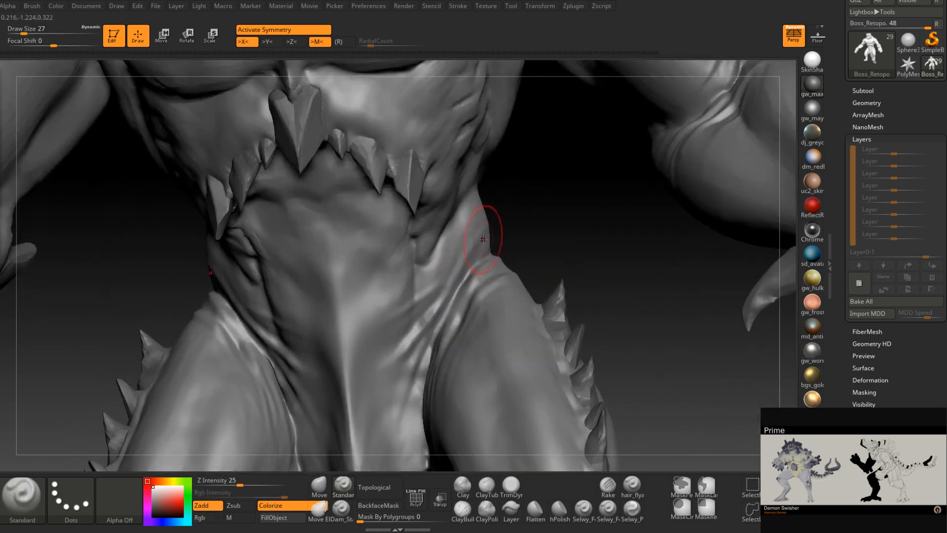
Carve creases between the diagonal groin folds with the Dam_Standard brush at draw size 16 and soften them
{"action": "left_click", "coordinate": [341, 510]}
{"action": "right_click_drag", "start_coordinate": [395, 395], "coordinate": [405, 384]}
{"action": "key", "text": "space"}
{"action": "left_click_drag", "start_coordinate": [438, 316], "coordinate": [432, 316]}
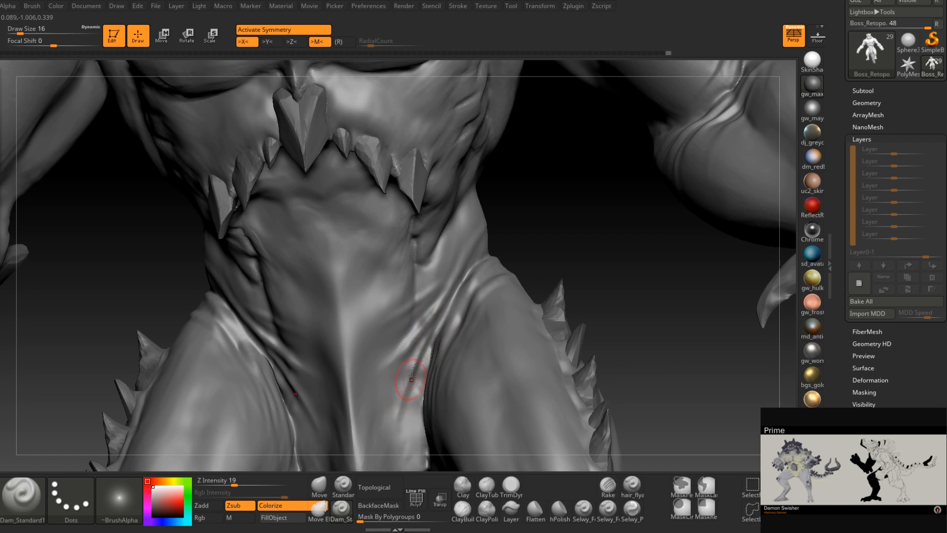
{"action": "right_click_drag", "start_coordinate": [433, 317], "coordinate": [372, 330]}
{"action": "right_click_drag", "start_coordinate": [464, 250], "coordinate": [462, 255]}
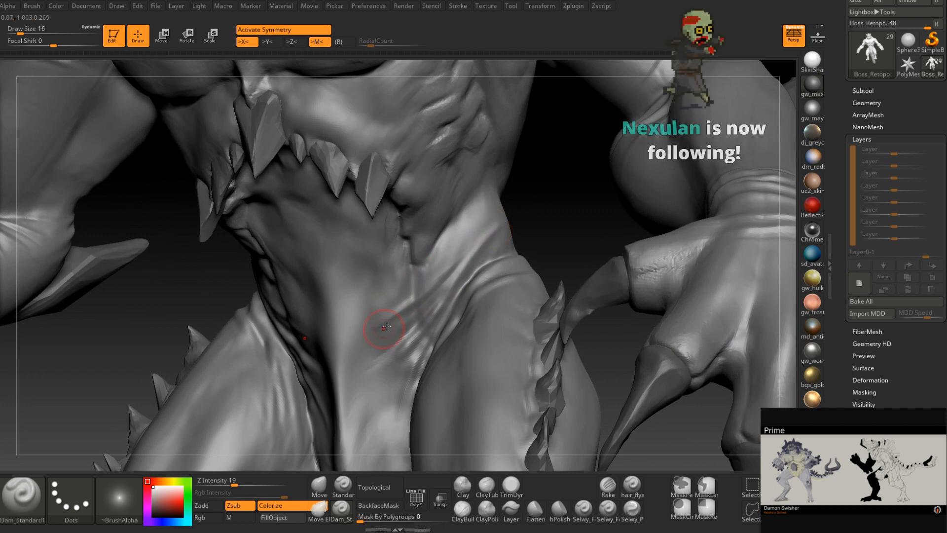
{"action": "right_click_drag", "start_coordinate": [350, 345], "coordinate": [401, 335]}
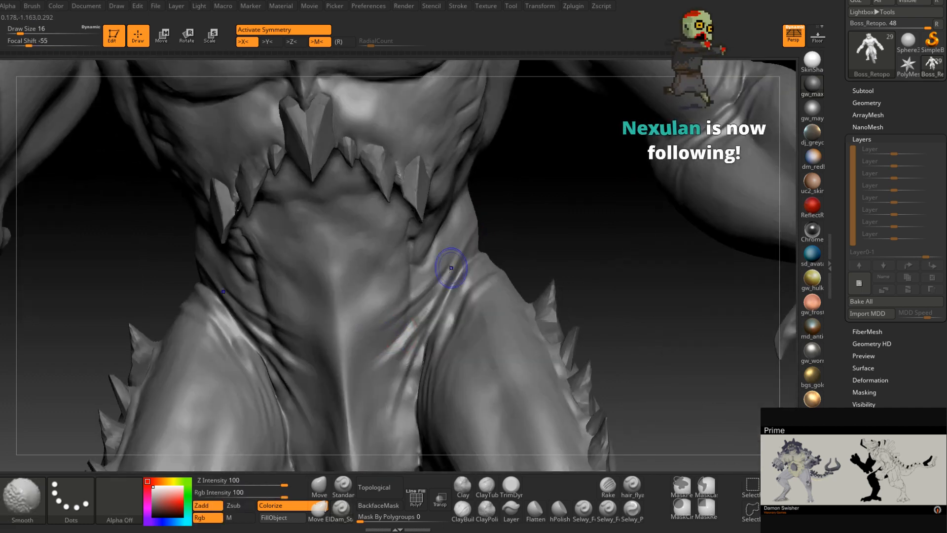
{"action": "right_click_drag", "start_coordinate": [375, 329], "coordinate": [345, 331]}
Cut long creases from the groin down the upper inner front of the thigh with the Dam_Standard brush
{"action": "mouse_move", "coordinate": [414, 370]}
{"action": "right_mouse_down", "text": "ctrl"}
{"action": "mouse_move", "coordinate": [414, 326]}
{"action": "mouse_move", "coordinate": [413, 349]}
{"action": "mouse_move", "coordinate": [455, 275]}
{"action": "mouse_move", "coordinate": [326, 288]}
{"action": "right_mouse_up", "text": "ctrl"}
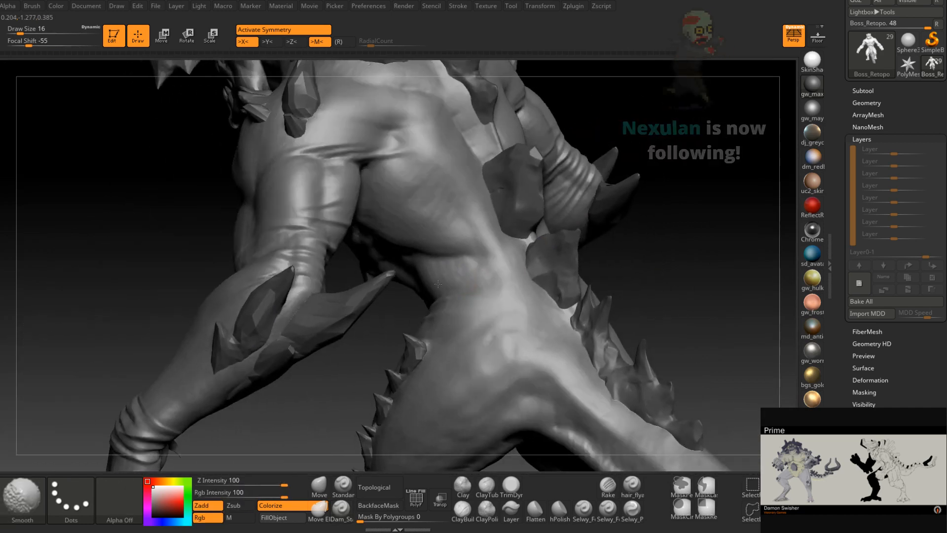
{"action": "right_click_drag", "start_coordinate": [451, 274], "coordinate": [515, 252]}
{"action": "right_click_drag", "start_coordinate": [591, 232], "coordinate": [636, 225]}
{"action": "mouse_move", "coordinate": [512, 311]}
{"action": "right_mouse_down"}
{"action": "mouse_move", "coordinate": [482, 347]}
{"action": "mouse_move", "coordinate": [520, 306]}
{"action": "right_mouse_up"}
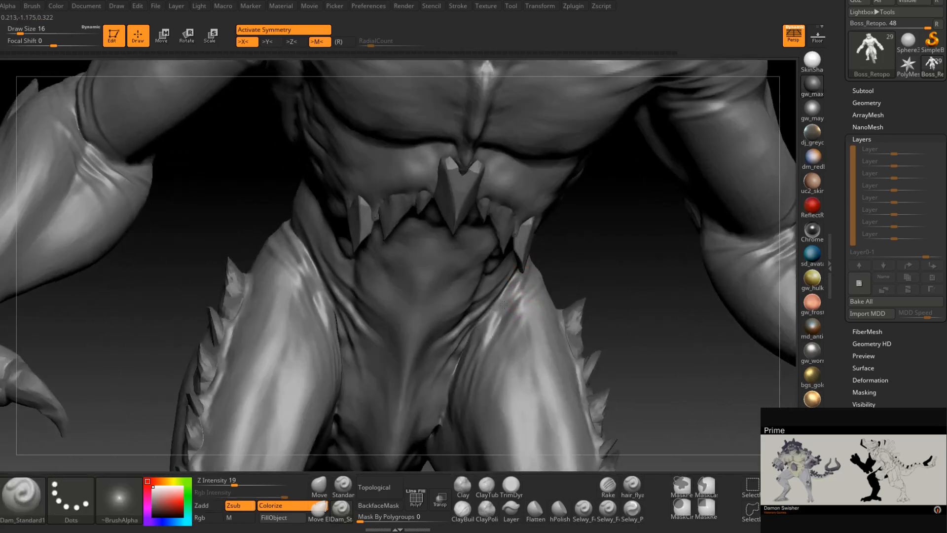
{"action": "left_click_drag", "start_coordinate": [508, 303], "coordinate": [476, 370]}
{"action": "right_click_drag", "start_coordinate": [475, 370], "coordinate": [495, 322]}
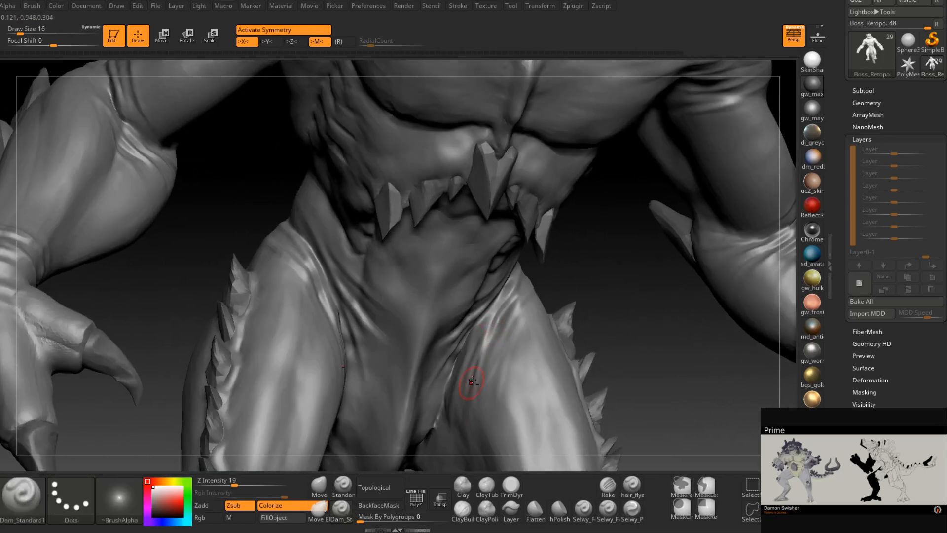
{"action": "right_click_drag", "start_coordinate": [456, 408], "coordinate": [469, 336]}
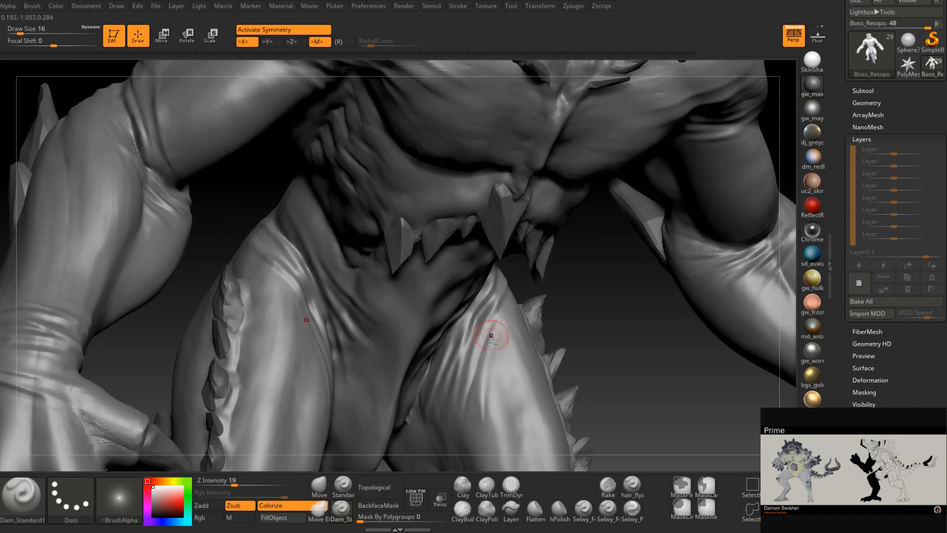
{"action": "key", "text": "shift"}
Raise a skin fold where the rear of the thigh meets the tail base, using the Standard brush at draw size 25
{"action": "mouse_move", "coordinate": [496, 403]}
{"action": "right_mouse_down"}
{"action": "mouse_move", "coordinate": [464, 410]}
{"action": "mouse_move", "coordinate": [486, 414]}
{"action": "mouse_move", "coordinate": [521, 336]}
{"action": "mouse_move", "coordinate": [409, 321]}
{"action": "right_mouse_up"}
{"action": "right_click_drag", "start_coordinate": [585, 285], "coordinate": [523, 316]}
{"action": "key", "text": "space"}
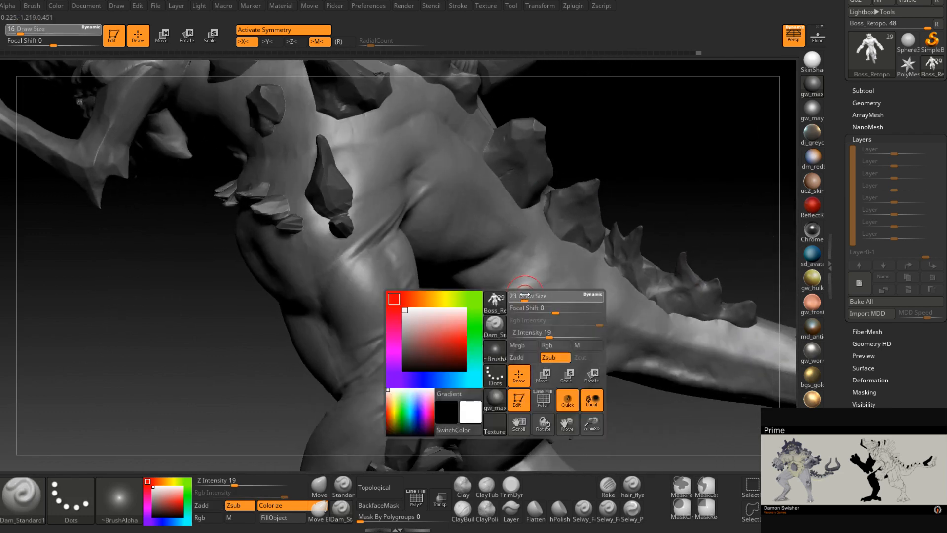
{"action": "left_click_drag", "start_coordinate": [521, 310], "coordinate": [495, 319]}
{"action": "mouse_move", "coordinate": [495, 320]}
{"action": "right_mouse_down"}
{"action": "mouse_move", "coordinate": [513, 305]}
{"action": "mouse_move", "coordinate": [505, 281]}
{"action": "mouse_move", "coordinate": [569, 322]}
{"action": "mouse_move", "coordinate": [530, 260]}
{"action": "right_mouse_up"}
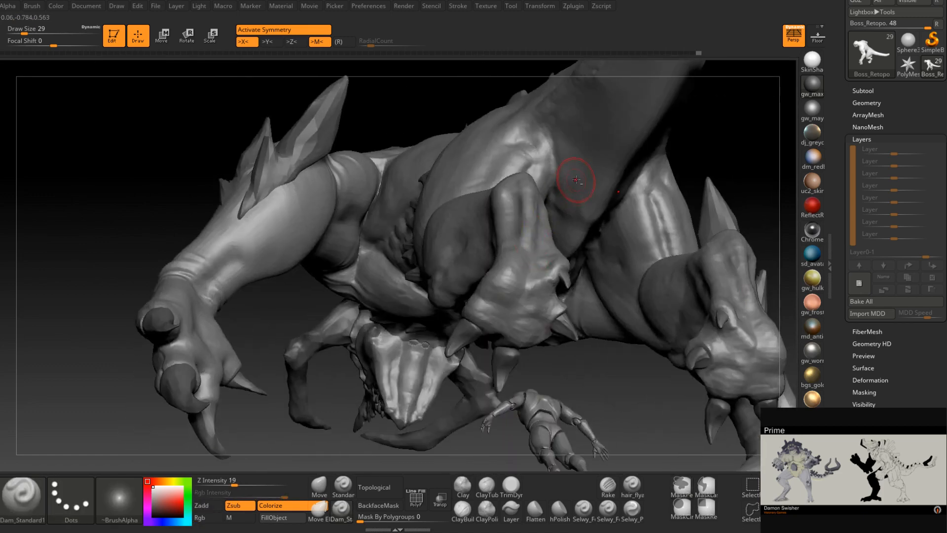
{"action": "right_click_drag", "start_coordinate": [567, 186], "coordinate": [503, 338], "text": "alt"}
{"action": "left_click", "coordinate": [348, 481]}
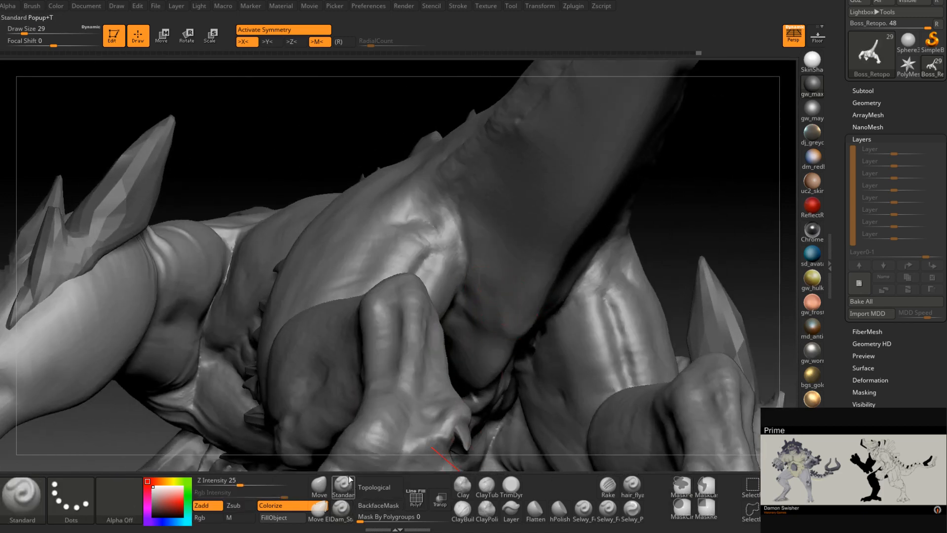
{"action": "right_click_drag", "start_coordinate": [474, 229], "coordinate": [492, 246]}
{"action": "key", "text": "space"}
{"action": "left_click_drag", "start_coordinate": [477, 236], "coordinate": [473, 236]}
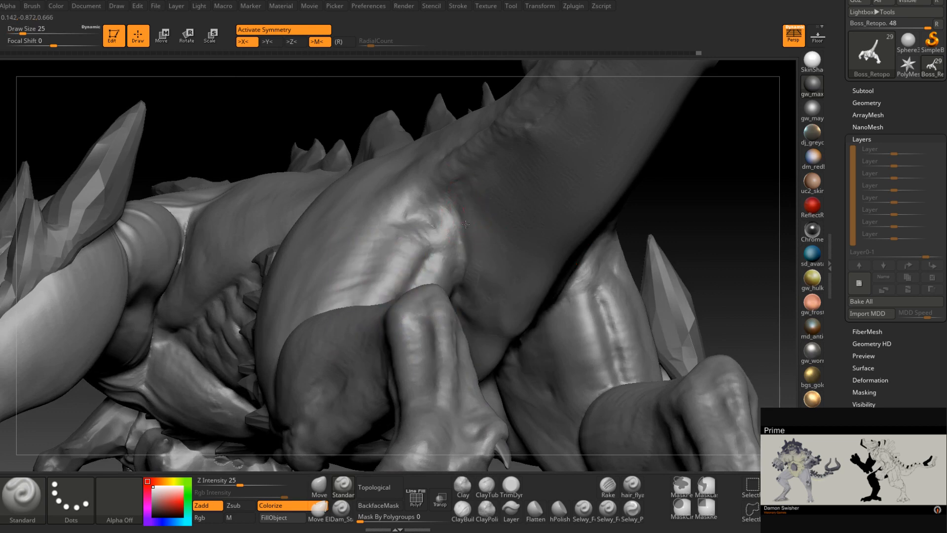
{"action": "right_click_drag", "start_coordinate": [469, 199], "coordinate": [459, 189]}
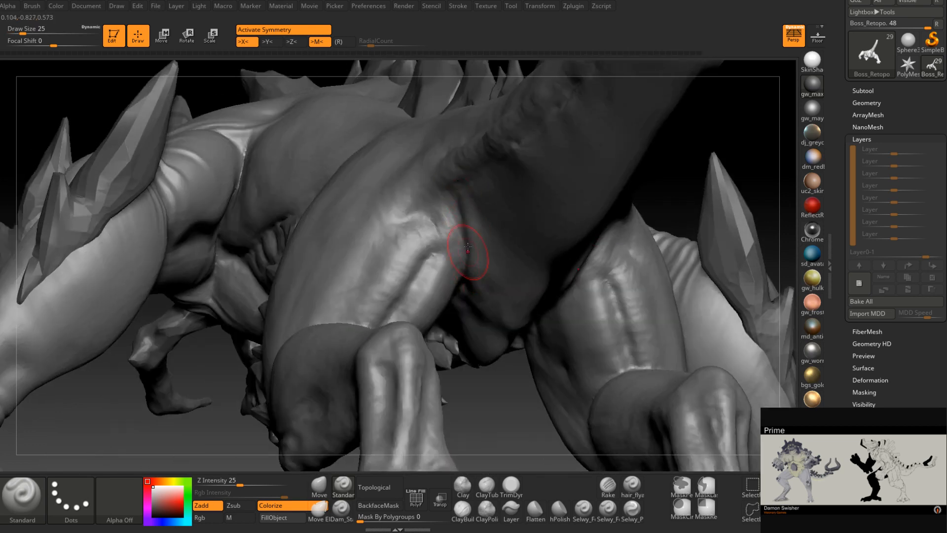
{"action": "mouse_move", "coordinate": [467, 247]}
{"action": "right_mouse_down"}
{"action": "mouse_move", "coordinate": [419, 221]}
{"action": "mouse_move", "coordinate": [486, 264]}
{"action": "mouse_move", "coordinate": [481, 246]}
{"action": "right_mouse_up"}
Refine the folds between the inner thigh and the underside of the tail base at draw size 12
{"action": "key", "text": "space"}
{"action": "left_click_drag", "start_coordinate": [482, 247], "coordinate": [473, 246]}
{"action": "mouse_move", "coordinate": [482, 245]}
{"action": "right_mouse_down"}
{"action": "mouse_move", "coordinate": [449, 284]}
{"action": "mouse_move", "coordinate": [487, 302]}
{"action": "mouse_move", "coordinate": [448, 283]}
{"action": "right_mouse_up"}
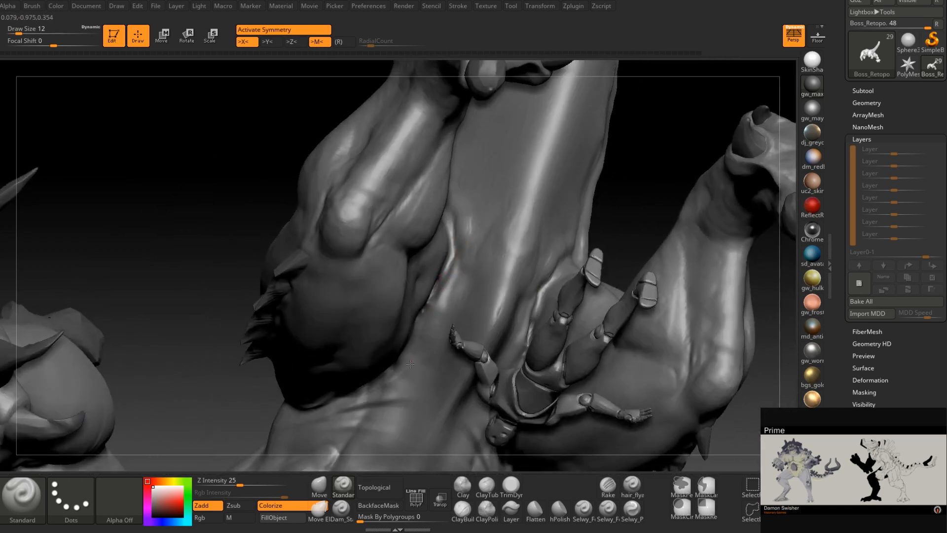
{"action": "right_click_drag", "start_coordinate": [400, 373], "coordinate": [426, 345]}
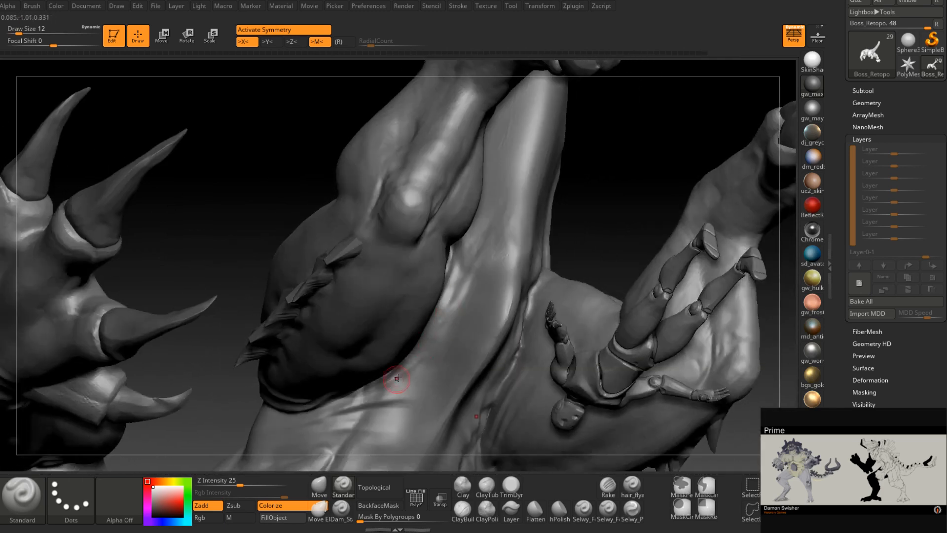
{"action": "right_click_drag", "start_coordinate": [397, 378], "coordinate": [445, 324]}
{"action": "right_click_drag", "start_coordinate": [471, 276], "coordinate": [488, 223]}
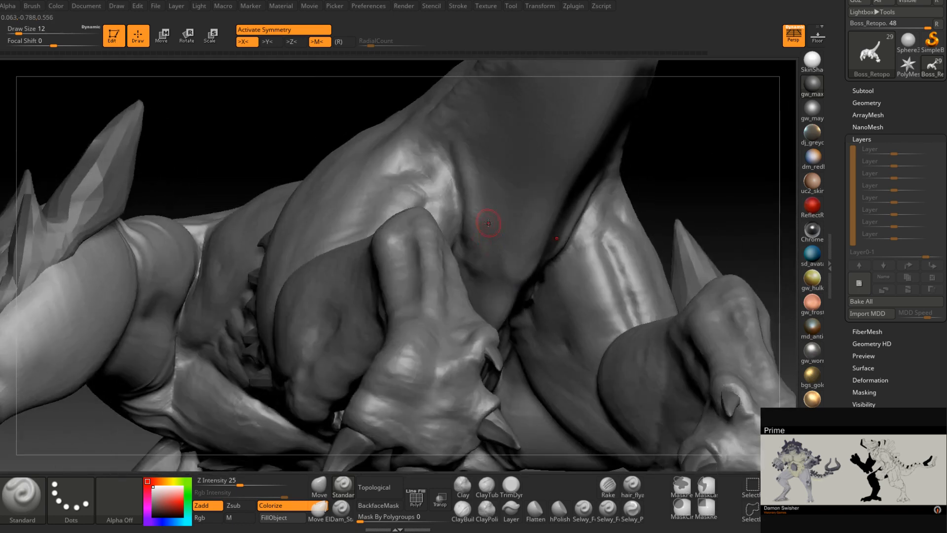
{"action": "right_click_drag", "start_coordinate": [510, 126], "coordinate": [499, 199]}
{"action": "right_click_drag", "start_coordinate": [512, 138], "coordinate": [485, 217]}
Build vertical folds on the side of the tail base behind the thigh at draw sizes 22 and 17
{"action": "key", "text": "space"}
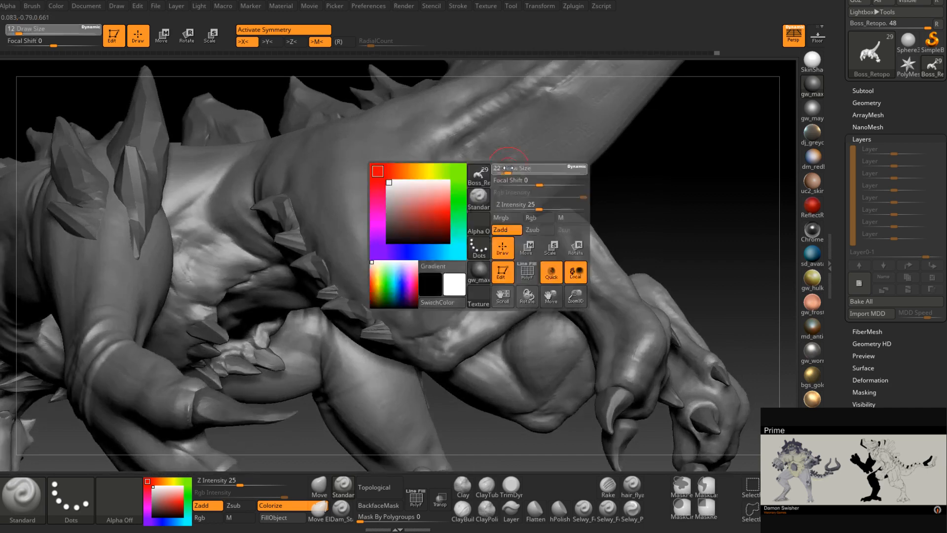
{"action": "left_click_drag", "start_coordinate": [500, 170], "coordinate": [506, 170]}
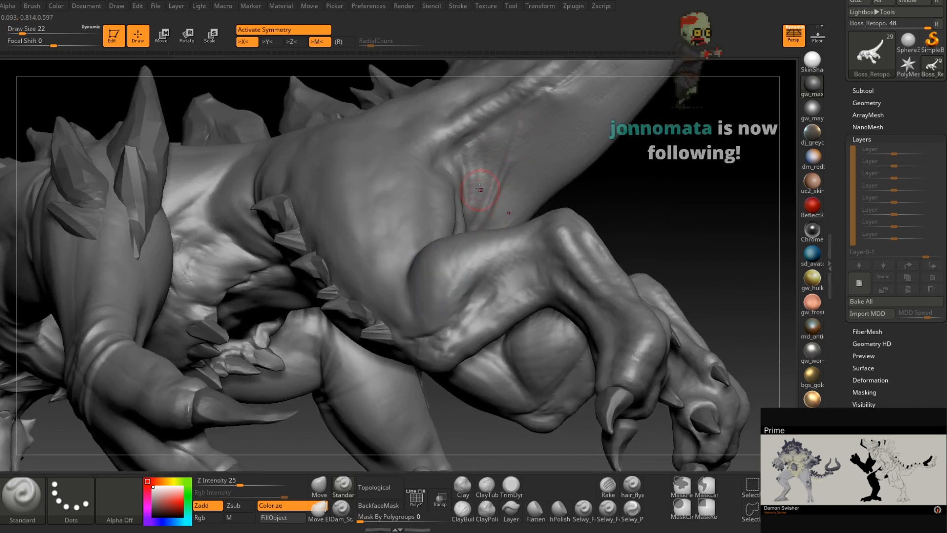
{"action": "right_click_drag", "start_coordinate": [485, 174], "coordinate": [452, 227]}
{"action": "key", "text": "space"}
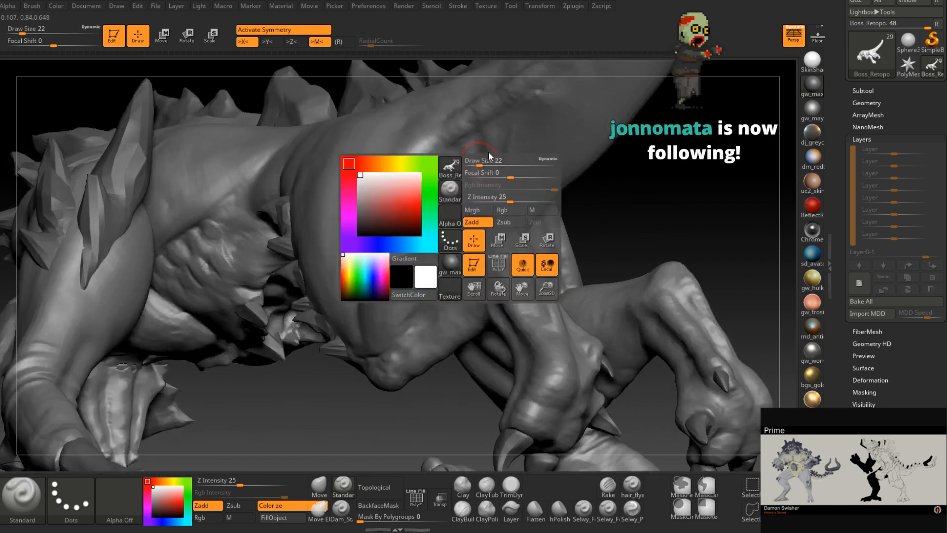
{"action": "left_click_drag", "start_coordinate": [491, 158], "coordinate": [486, 158]}
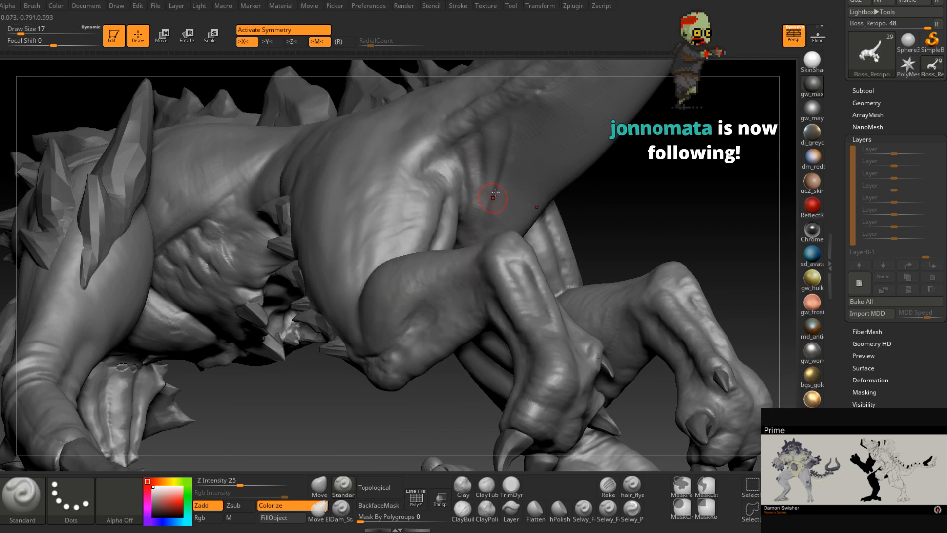
{"action": "right_click_drag", "start_coordinate": [492, 196], "coordinate": [518, 183]}
{"action": "mouse_move", "coordinate": [492, 153]}
{"action": "right_mouse_down"}
{"action": "mouse_move", "coordinate": [486, 190]}
{"action": "mouse_move", "coordinate": [450, 212]}
{"action": "mouse_move", "coordinate": [452, 274]}
{"action": "mouse_move", "coordinate": [503, 186]}
{"action": "mouse_move", "coordinate": [554, 216]}
{"action": "mouse_move", "coordinate": [552, 252]}
{"action": "right_mouse_up"}
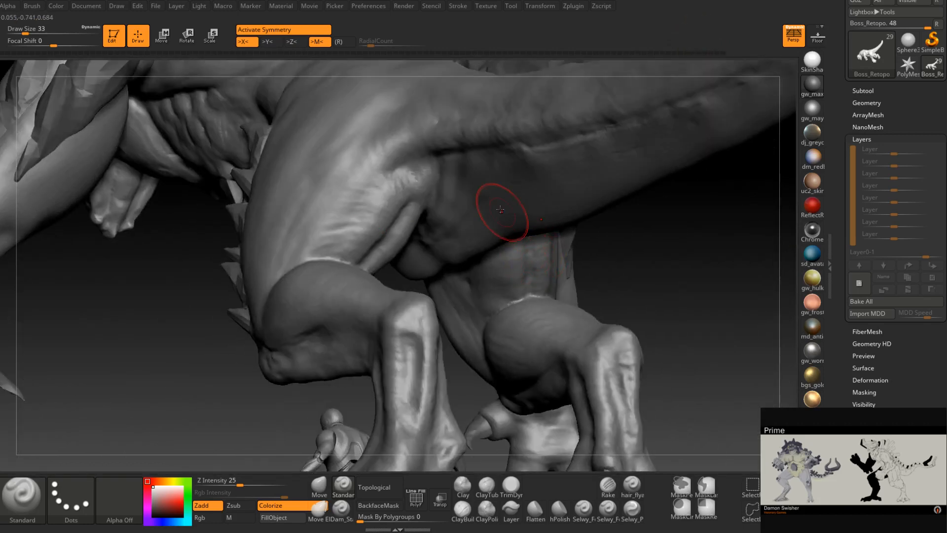
Sculpt folds down the rear inner edge of the thigh beside the tail base at draw sizes 18 and 12
{"action": "right_click_drag", "start_coordinate": [501, 210], "coordinate": [417, 176]}
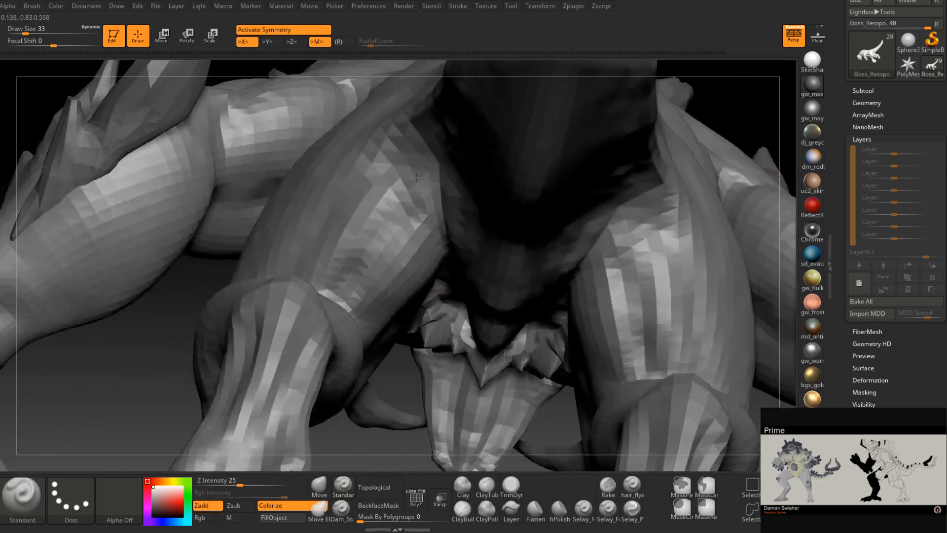
{"action": "key", "text": "space"}
{"action": "left_click_drag", "start_coordinate": [441, 196], "coordinate": [435, 196]}
{"action": "right_click_drag", "start_coordinate": [413, 178], "coordinate": [433, 134]}
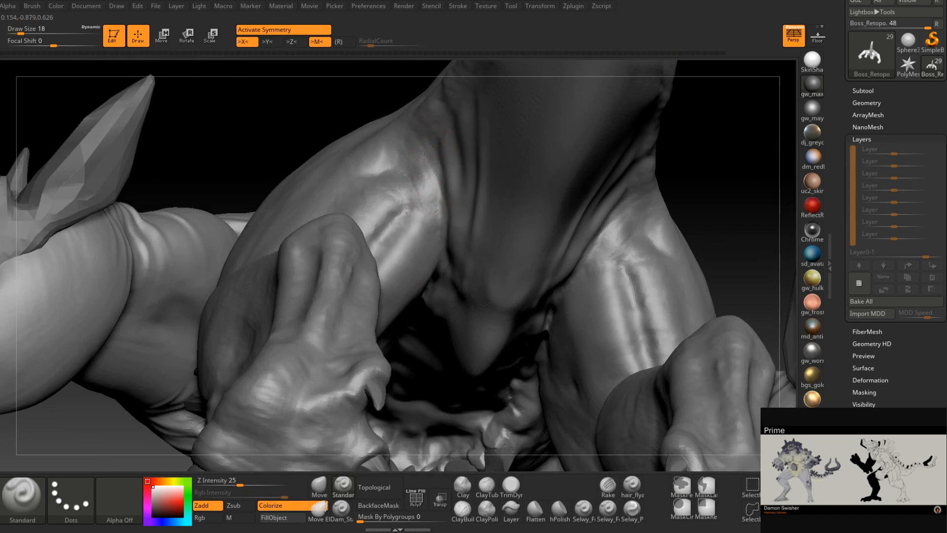
{"action": "left_click_drag", "start_coordinate": [423, 156], "coordinate": [435, 241]}
{"action": "key", "text": "space"}
{"action": "left_click_drag", "start_coordinate": [427, 175], "coordinate": [432, 219]}
{"action": "right_click_drag", "start_coordinate": [431, 220], "coordinate": [418, 177]}
{"action": "left_click_drag", "start_coordinate": [427, 182], "coordinate": [433, 227]}
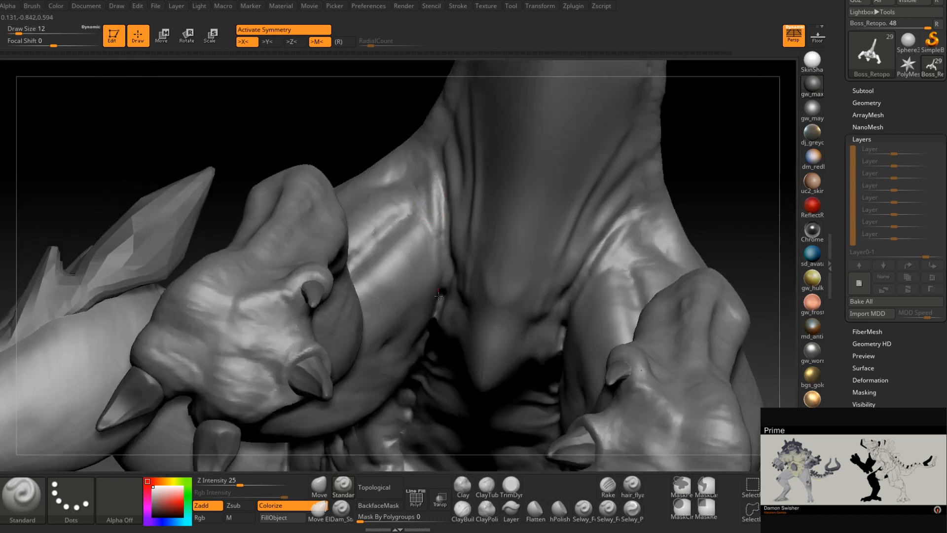
{"action": "right_click_drag", "start_coordinate": [438, 296], "coordinate": [406, 192]}
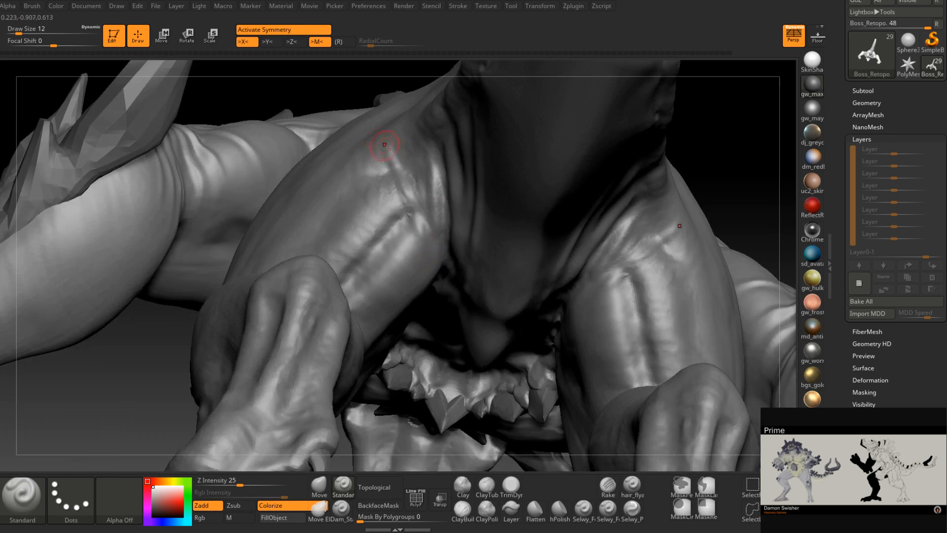
Draw thin diagonal skin folds across the upper rear of the thigh below the tail base at draw size 12
{"action": "right_click_drag", "start_coordinate": [370, 137], "coordinate": [415, 203]}
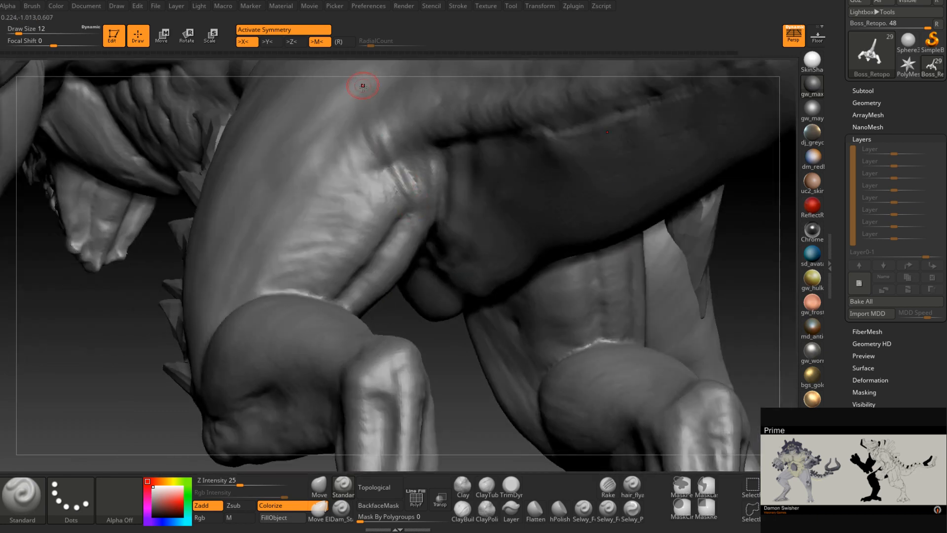
{"action": "left_click_drag", "start_coordinate": [371, 129], "coordinate": [405, 192]}
{"action": "right_click_drag", "start_coordinate": [391, 152], "coordinate": [392, 121]}
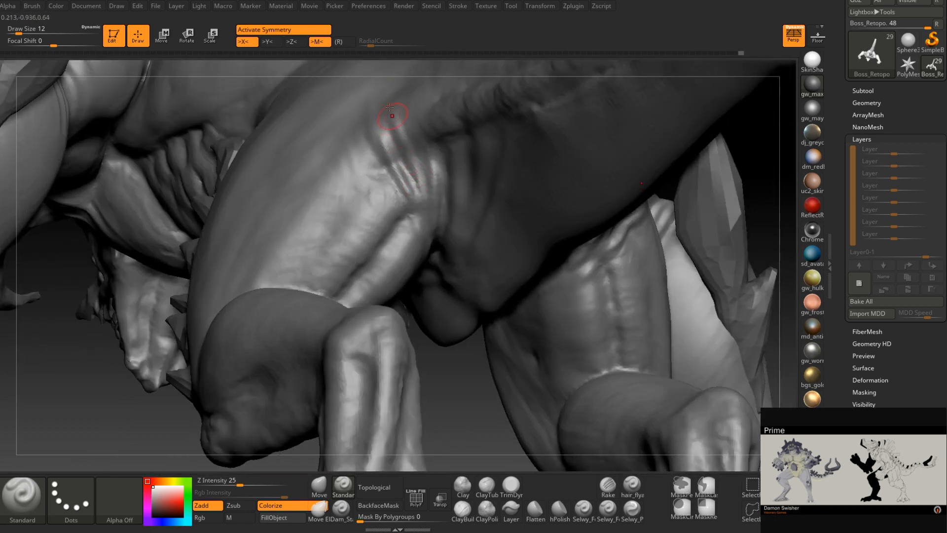
{"action": "left_click_drag", "start_coordinate": [390, 108], "coordinate": [417, 166]}
{"action": "left_click_drag", "start_coordinate": [395, 123], "coordinate": [416, 207]}
{"action": "left_click_drag", "start_coordinate": [407, 156], "coordinate": [418, 230]}
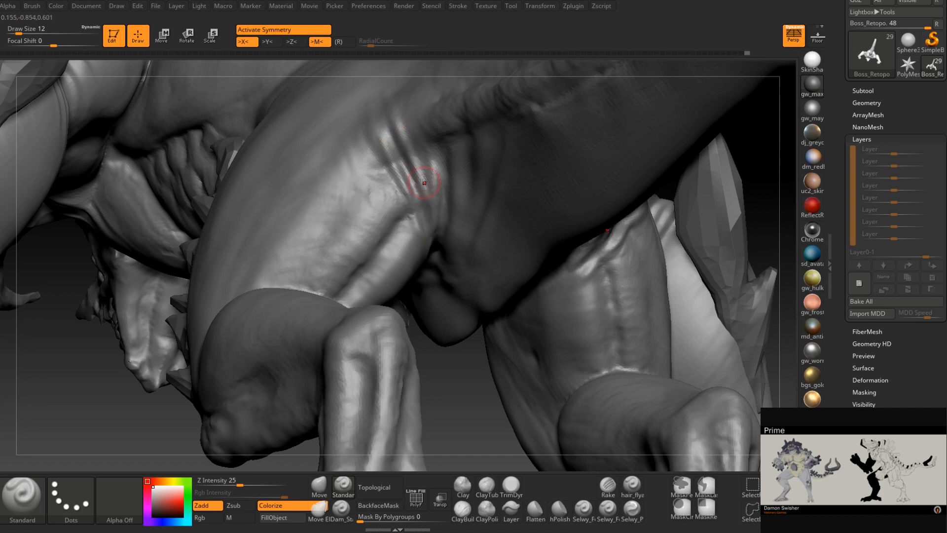
Thicken and extend the folds on the upper rear thigh at draw size 16 and smooth them
{"action": "mouse_move", "coordinate": [398, 97]}
{"action": "right_mouse_down"}
{"action": "mouse_move", "coordinate": [420, 88]}
{"action": "mouse_move", "coordinate": [414, 220]}
{"action": "right_mouse_up"}
{"action": "key", "text": "space"}
{"action": "left_click_drag", "start_coordinate": [414, 208], "coordinate": [420, 208]}
{"action": "mouse_move", "coordinate": [414, 208]}
{"action": "right_mouse_down"}
{"action": "mouse_move", "coordinate": [408, 248]}
{"action": "mouse_move", "coordinate": [372, 214]}
{"action": "mouse_move", "coordinate": [437, 190]}
{"action": "mouse_move", "coordinate": [419, 192]}
{"action": "mouse_move", "coordinate": [414, 224]}
{"action": "right_mouse_up"}
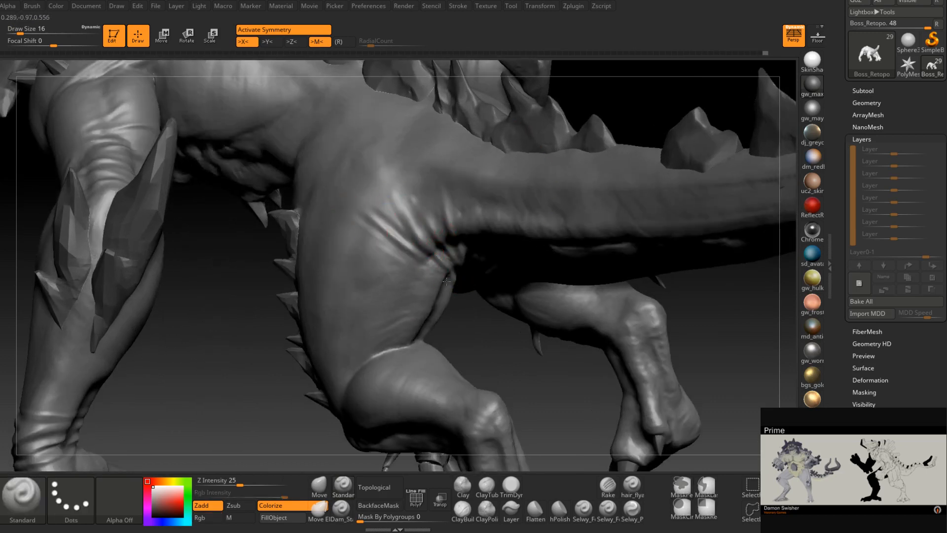
{"action": "left_click_drag", "start_coordinate": [446, 281], "coordinate": [378, 230], "text": "shift"}
{"action": "right_click_drag", "start_coordinate": [404, 211], "coordinate": [420, 203]}
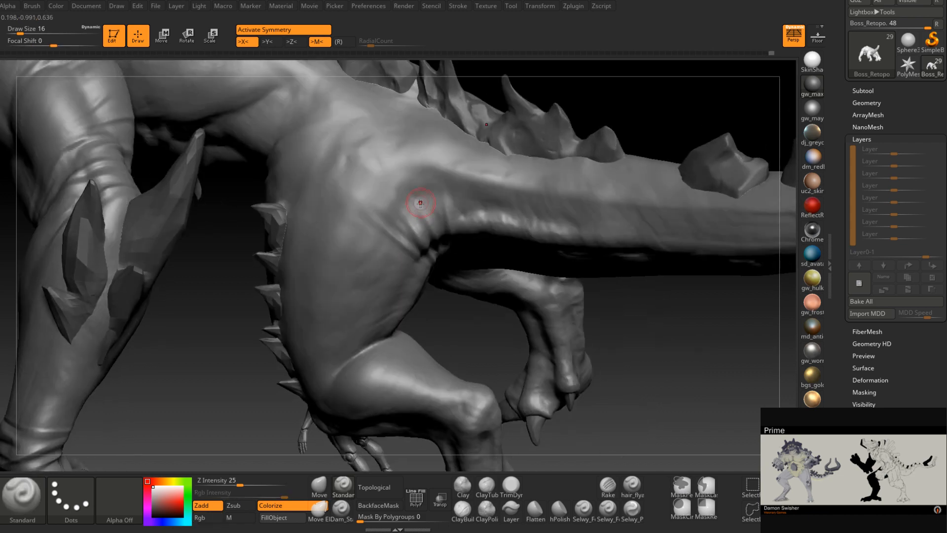
Add broader volume around the folds between the rear thigh and the tail base at draw size 35
{"action": "key", "text": "space"}
{"action": "left_click_drag", "start_coordinate": [410, 212], "coordinate": [449, 219]}
{"action": "mouse_move", "coordinate": [449, 219]}
{"action": "right_mouse_down"}
{"action": "mouse_move", "coordinate": [434, 264]}
{"action": "mouse_move", "coordinate": [462, 284]}
{"action": "mouse_move", "coordinate": [419, 310]}
{"action": "mouse_move", "coordinate": [377, 274]}
{"action": "mouse_move", "coordinate": [454, 270]}
{"action": "mouse_move", "coordinate": [439, 276]}
{"action": "mouse_move", "coordinate": [414, 340]}
{"action": "mouse_move", "coordinate": [434, 278]}
{"action": "right_mouse_up"}
Sculpt a raised skin fold along the crease where the rear thigh meets the calf, using the Standard brush at draw size 12
{"action": "key", "text": "space"}
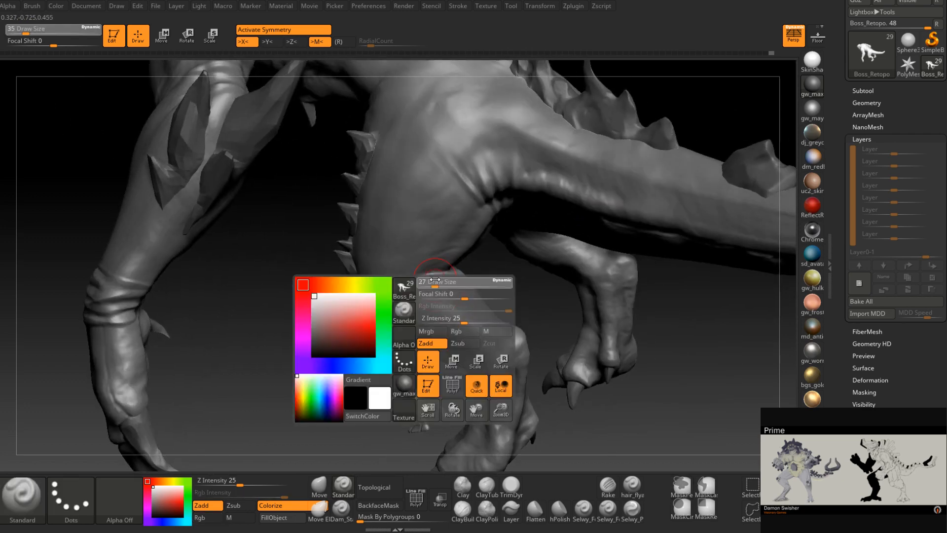
{"action": "left_click_drag", "start_coordinate": [439, 280], "coordinate": [433, 280]}
{"action": "mouse_move", "coordinate": [392, 425]}
{"action": "right_mouse_down"}
{"action": "mouse_move", "coordinate": [422, 273]}
{"action": "mouse_move", "coordinate": [434, 288]}
{"action": "right_mouse_up"}
{"action": "key", "text": "space"}
{"action": "left_click_drag", "start_coordinate": [436, 287], "coordinate": [430, 287]}
{"action": "right_click_drag", "start_coordinate": [433, 290], "coordinate": [441, 284]}
{"action": "key", "text": "space"}
{"action": "left_click_drag", "start_coordinate": [441, 284], "coordinate": [434, 283]}
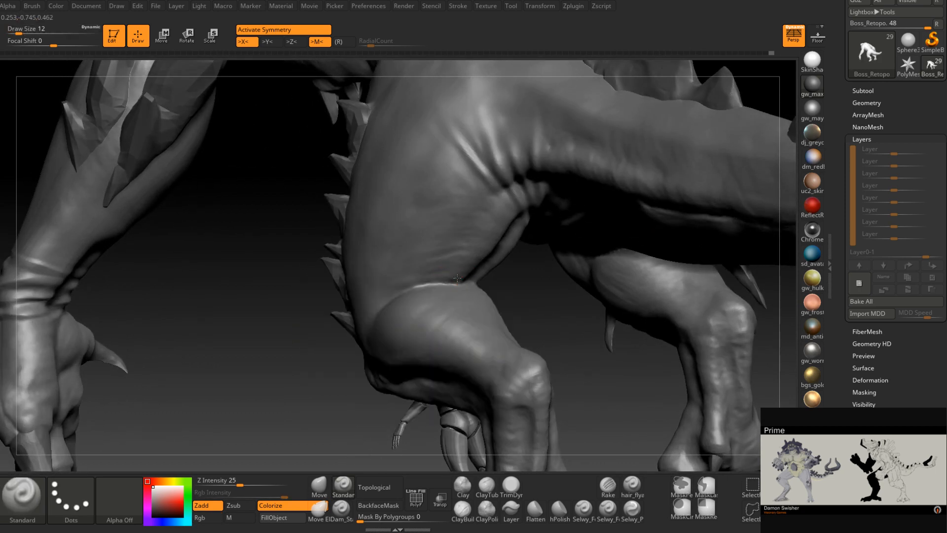
{"action": "mouse_move", "coordinate": [426, 284]}
{"action": "right_mouse_down"}
{"action": "mouse_move", "coordinate": [266, 247]}
{"action": "mouse_move", "coordinate": [256, 272]}
{"action": "right_mouse_up"}
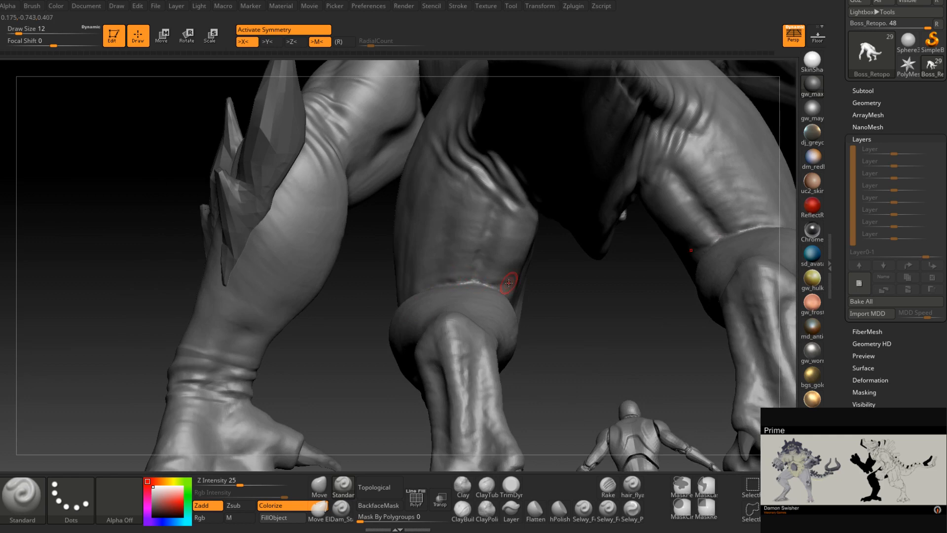
{"action": "mouse_move", "coordinate": [438, 292]}
{"action": "right_mouse_down"}
{"action": "mouse_move", "coordinate": [520, 289]}
{"action": "mouse_move", "coordinate": [521, 302]}
{"action": "mouse_move", "coordinate": [461, 296]}
{"action": "mouse_move", "coordinate": [548, 306]}
{"action": "right_mouse_up"}
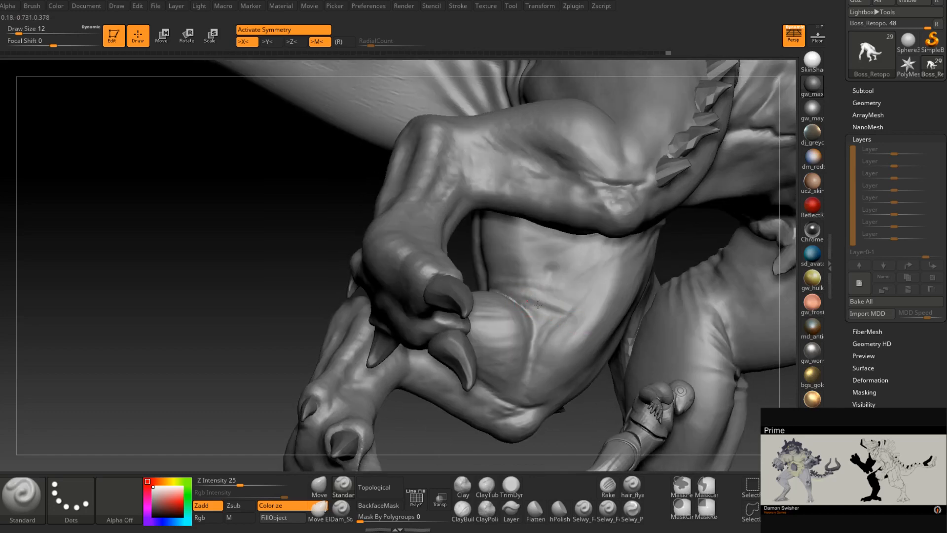
Carve and shape the inner side of the thigh-to-calf crease with the Standard brush, raising the draw size to 25
{"action": "mouse_move", "coordinate": [514, 289]}
{"action": "left_mouse_down", "text": "alt"}
{"action": "mouse_move", "coordinate": [577, 296]}
{"action": "mouse_move", "coordinate": [498, 279]}
{"action": "mouse_move", "coordinate": [563, 289]}
{"action": "mouse_move", "coordinate": [543, 317]}
{"action": "left_mouse_up", "text": "alt"}
{"action": "mouse_move", "coordinate": [543, 317]}
{"action": "right_mouse_down"}
{"action": "mouse_move", "coordinate": [582, 301]}
{"action": "mouse_move", "coordinate": [550, 304]}
{"action": "right_mouse_up"}
{"action": "key", "text": "s"}
{"action": "left_click_drag", "start_coordinate": [544, 305], "coordinate": [550, 306]}
{"action": "right_click_drag", "start_coordinate": [550, 306], "coordinate": [554, 298]}
{"action": "mouse_move", "coordinate": [539, 391]}
{"action": "right_mouse_down"}
{"action": "mouse_move", "coordinate": [487, 285]}
{"action": "mouse_move", "coordinate": [474, 307]}
{"action": "mouse_move", "coordinate": [414, 299]}
{"action": "right_mouse_up"}
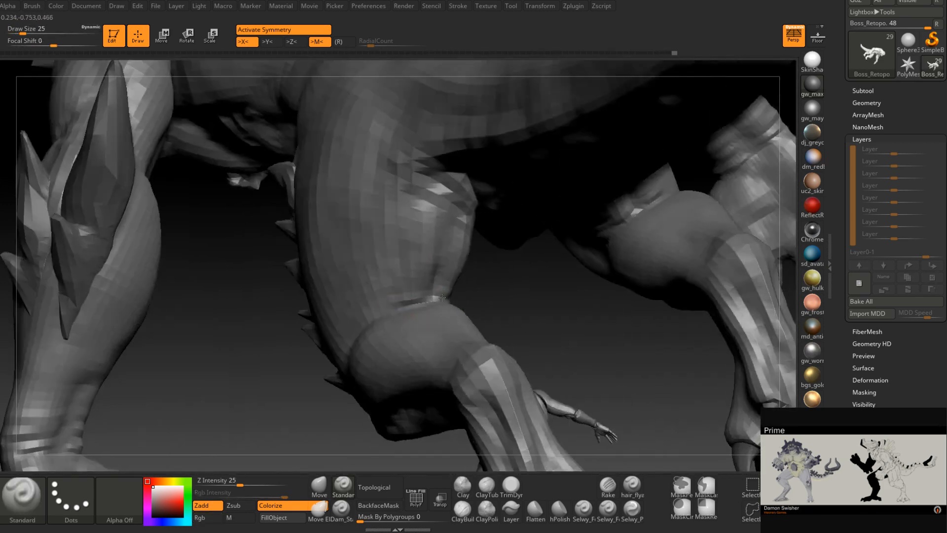
Cut sharp creases along the bend behind the knee with Dam_Standard at draw size 11 and smooth them
{"action": "right_click_drag", "start_coordinate": [329, 311], "coordinate": [395, 296]}
{"action": "left_click", "coordinate": [341, 510]}
{"action": "key", "text": "space"}
{"action": "left_click_drag", "start_coordinate": [395, 305], "coordinate": [389, 305]}
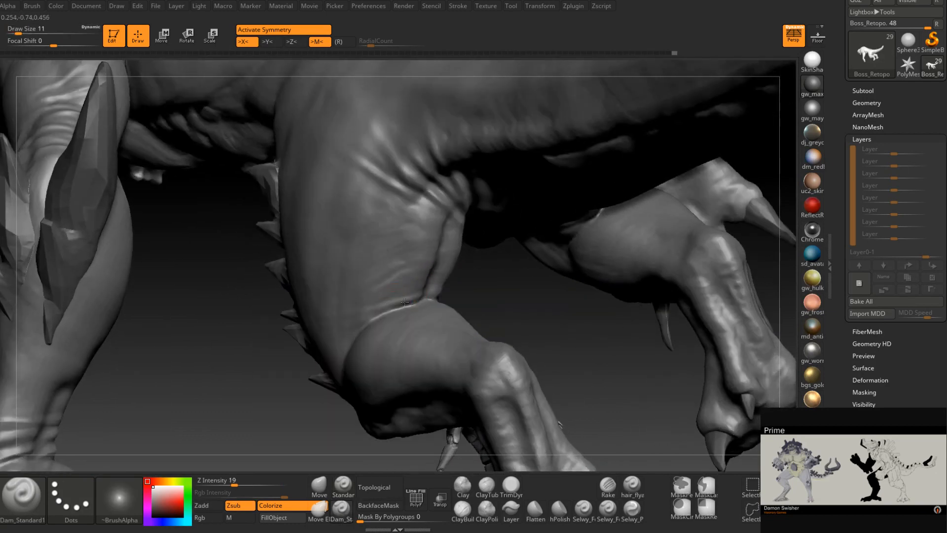
{"action": "right_click_drag", "start_coordinate": [331, 336], "coordinate": [340, 341]}
{"action": "mouse_move", "coordinate": [372, 314]}
{"action": "left_mouse_down"}
{"action": "mouse_move", "coordinate": [334, 324]}
{"action": "mouse_move", "coordinate": [365, 310]}
{"action": "left_mouse_up"}
{"action": "right_click_drag", "start_coordinate": [366, 311], "coordinate": [473, 290]}
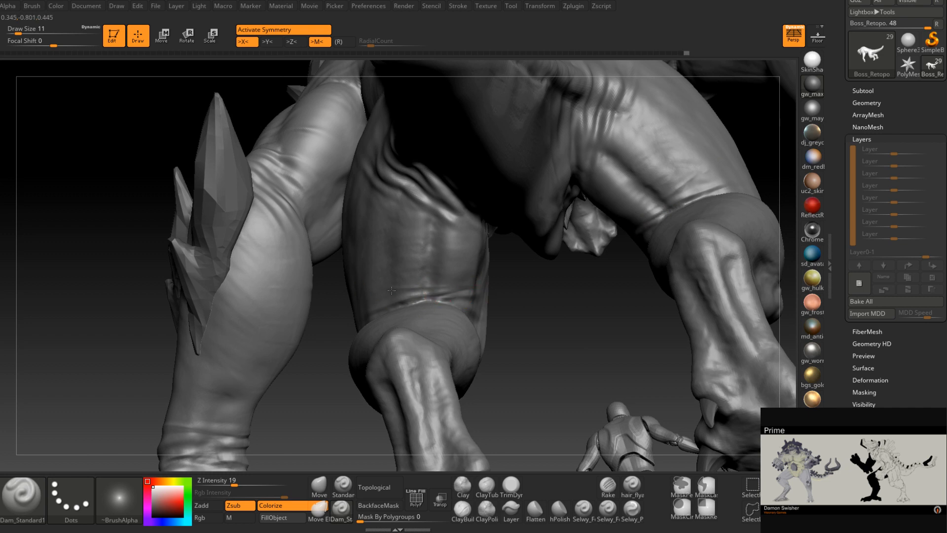
{"action": "left_click_drag", "start_coordinate": [442, 292], "coordinate": [373, 290]}
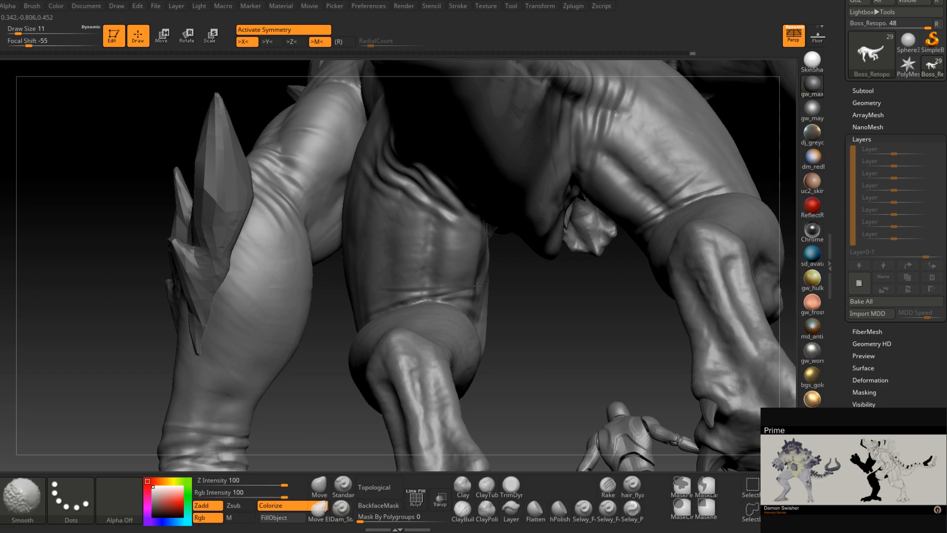
{"action": "right_click_drag", "start_coordinate": [327, 291], "coordinate": [425, 380]}
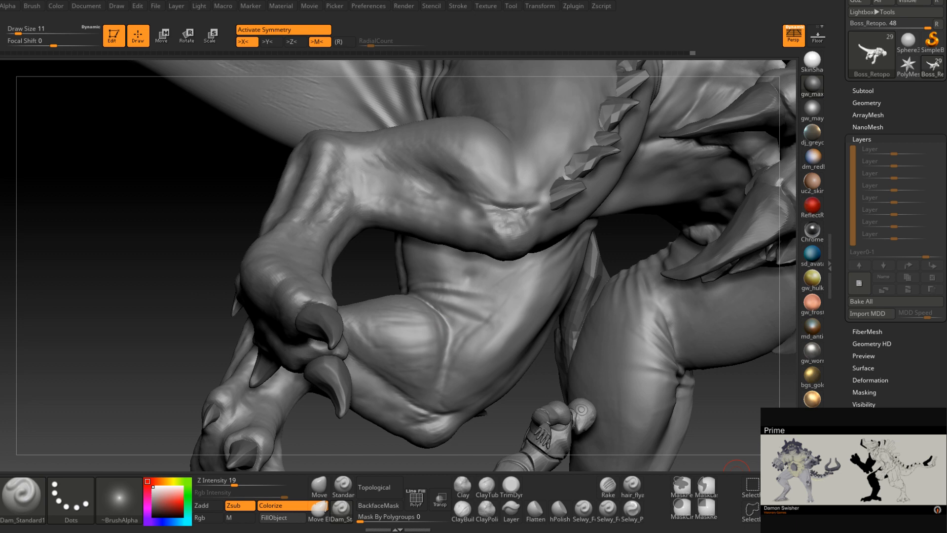
Cut thin wrinkles on the inner thigh just above the calf crease with Dam_Standard at draw size 11
{"action": "mouse_move", "coordinate": [447, 320]}
{"action": "right_mouse_down"}
{"action": "mouse_move", "coordinate": [449, 338]}
{"action": "mouse_move", "coordinate": [449, 287]}
{"action": "right_mouse_up"}
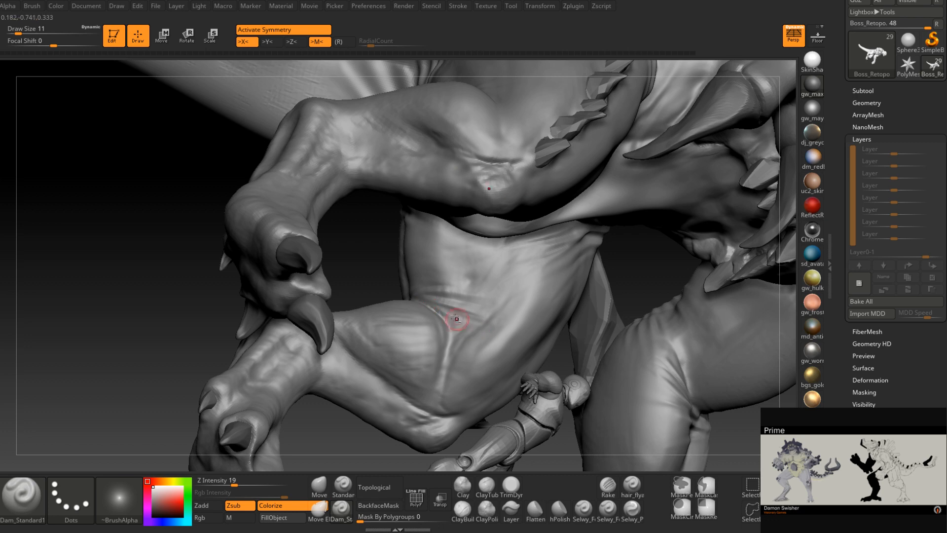
{"action": "left_click_drag", "start_coordinate": [457, 319], "coordinate": [471, 328]}
{"action": "mouse_move", "coordinate": [430, 300]}
{"action": "left_mouse_down"}
{"action": "mouse_move", "coordinate": [490, 329]}
{"action": "mouse_move", "coordinate": [460, 314]}
{"action": "left_mouse_up"}
{"action": "right_click_drag", "start_coordinate": [475, 290], "coordinate": [467, 311]}
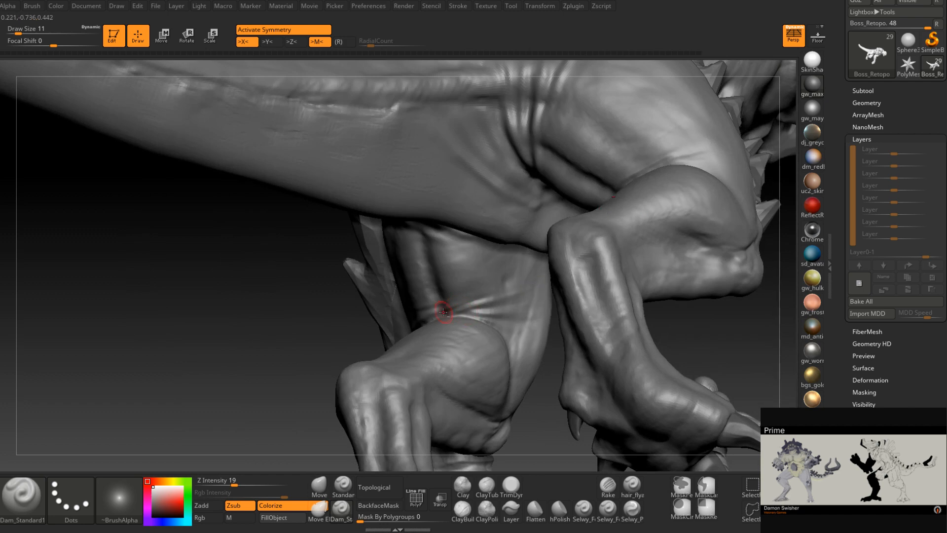
{"action": "mouse_move", "coordinate": [423, 317]}
{"action": "right_mouse_down"}
{"action": "mouse_move", "coordinate": [438, 270]}
{"action": "mouse_move", "coordinate": [458, 249]}
{"action": "mouse_move", "coordinate": [448, 230]}
{"action": "mouse_move", "coordinate": [433, 265]}
{"action": "right_mouse_up"}
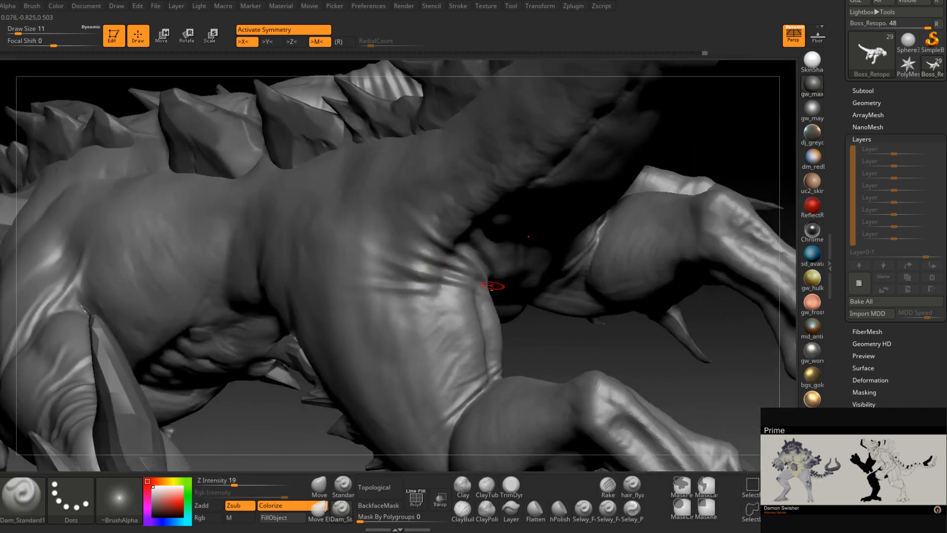
Deepen the grooves between the folds on the upper rear thigh below the tail base with Dam_Standard at draw size 11
{"action": "left_click_drag", "start_coordinate": [373, 273], "coordinate": [438, 284]}
{"action": "right_click_drag", "start_coordinate": [445, 285], "coordinate": [387, 282]}
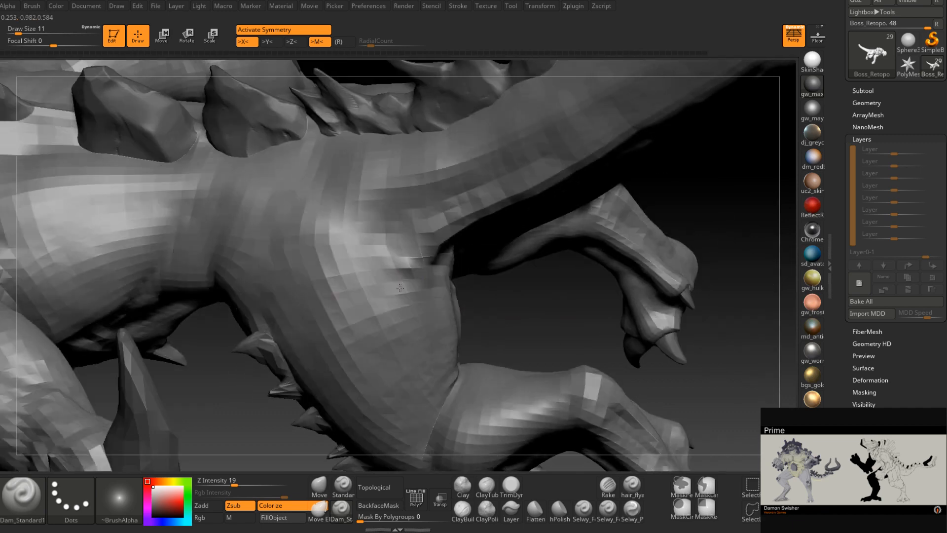
{"action": "left_click_drag", "start_coordinate": [349, 287], "coordinate": [430, 288]}
{"action": "mouse_move", "coordinate": [469, 290]}
{"action": "right_mouse_down"}
{"action": "mouse_move", "coordinate": [410, 292]}
{"action": "mouse_move", "coordinate": [369, 243]}
{"action": "right_mouse_up"}
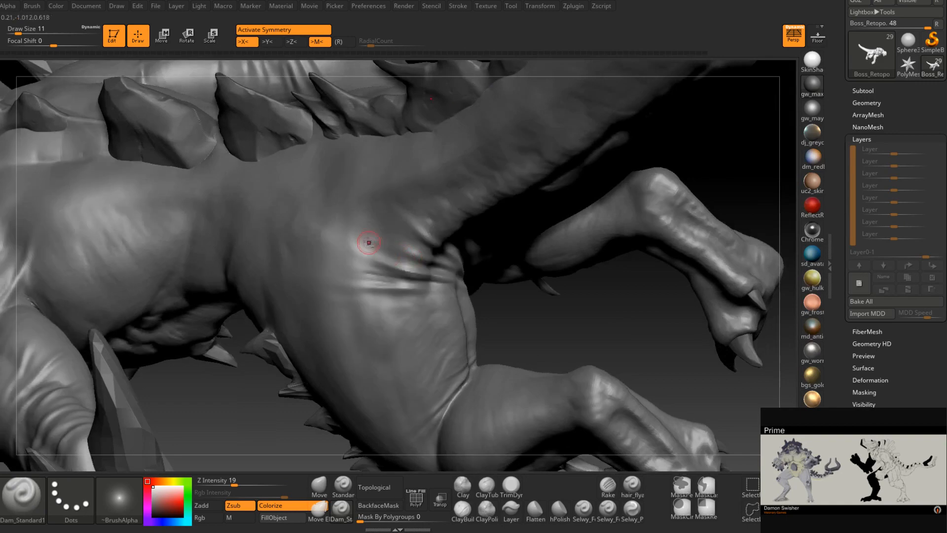
{"action": "left_click_drag", "start_coordinate": [366, 244], "coordinate": [479, 277]}
{"action": "mouse_move", "coordinate": [466, 264]}
{"action": "right_mouse_down"}
{"action": "mouse_move", "coordinate": [434, 279]}
{"action": "mouse_move", "coordinate": [394, 269]}
{"action": "mouse_move", "coordinate": [400, 291]}
{"action": "mouse_move", "coordinate": [362, 321]}
{"action": "right_mouse_up"}
Refine the upper rear thigh folds with Dam_Standard at draw size 17 and larger, and quick-save the project
{"action": "right_click", "coordinate": [362, 321]}
{"action": "right_click_drag", "start_coordinate": [410, 269], "coordinate": [428, 240]}
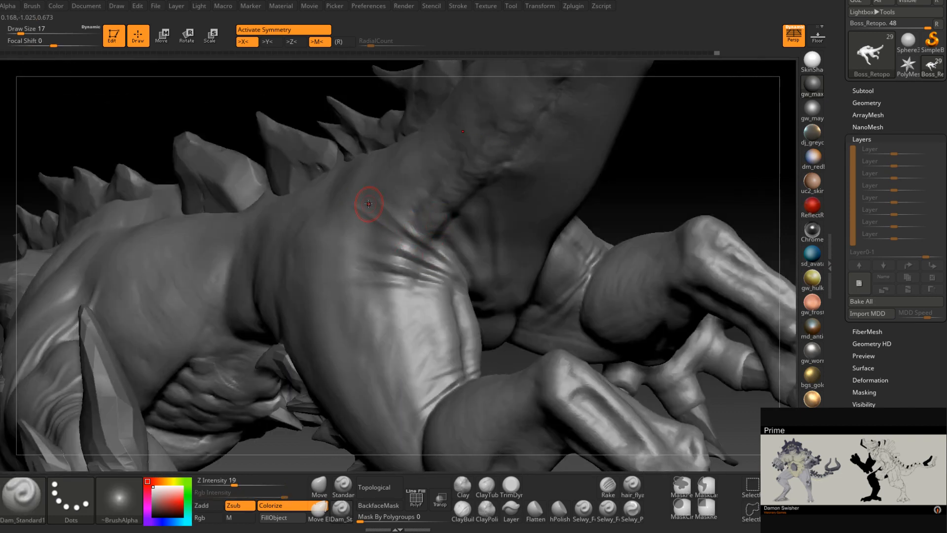
{"action": "mouse_move", "coordinate": [350, 202]}
{"action": "right_mouse_down"}
{"action": "mouse_move", "coordinate": [393, 204]}
{"action": "mouse_move", "coordinate": [376, 183]}
{"action": "right_mouse_up"}
{"action": "mouse_move", "coordinate": [371, 254]}
{"action": "right_mouse_down"}
{"action": "mouse_move", "coordinate": [414, 249]}
{"action": "mouse_move", "coordinate": [387, 245]}
{"action": "right_mouse_up"}
{"action": "right_click_drag", "start_coordinate": [393, 260], "coordinate": [343, 318]}
{"action": "key", "text": "space"}
{"action": "left_click_drag", "start_coordinate": [371, 254], "coordinate": [378, 255]}
{"action": "mouse_move", "coordinate": [394, 218]}
{"action": "right_mouse_down"}
{"action": "mouse_move", "coordinate": [423, 211]}
{"action": "mouse_move", "coordinate": [403, 295]}
{"action": "mouse_move", "coordinate": [359, 232]}
{"action": "mouse_move", "coordinate": [421, 276]}
{"action": "mouse_move", "coordinate": [399, 293]}
{"action": "right_mouse_up"}
{"action": "key", "text": "ctrl+s"}
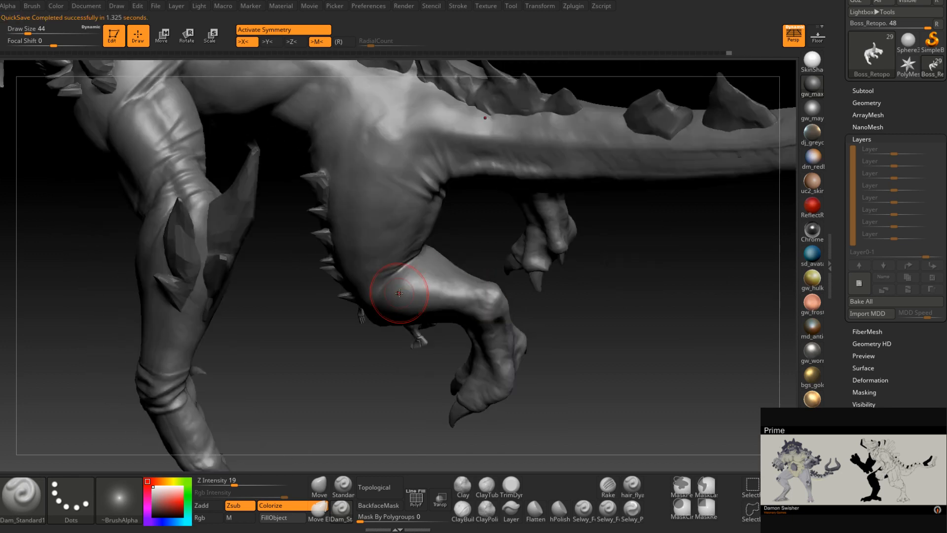
Sculpt diagonal skin folds on the outer upper calf below the thigh crease with the Standard brush at draw sizes 18 and 12
{"action": "left_click", "coordinate": [342, 485]}
{"action": "right_click_drag", "start_coordinate": [397, 266], "coordinate": [375, 346]}
{"action": "key", "text": "space"}
{"action": "left_click_drag", "start_coordinate": [413, 282], "coordinate": [401, 281]}
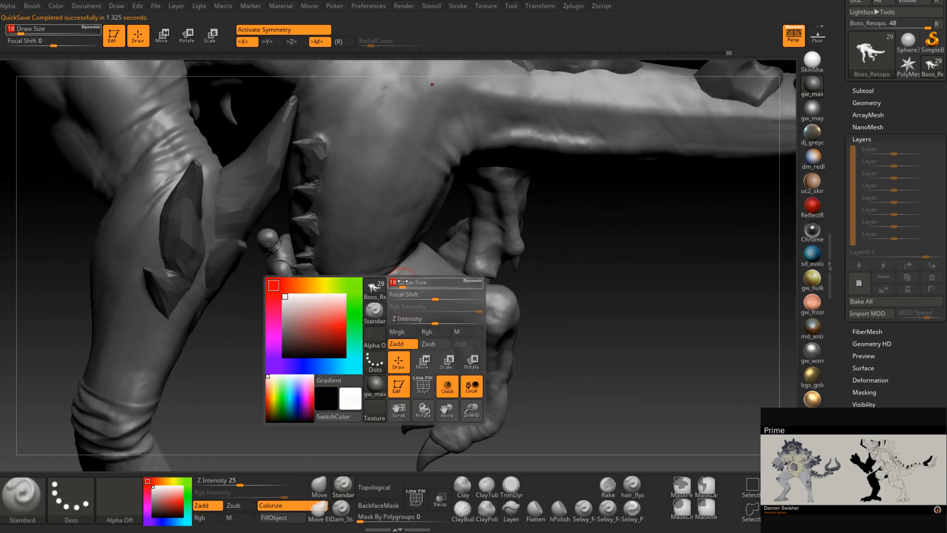
{"action": "right_click_drag", "start_coordinate": [401, 289], "coordinate": [413, 264]}
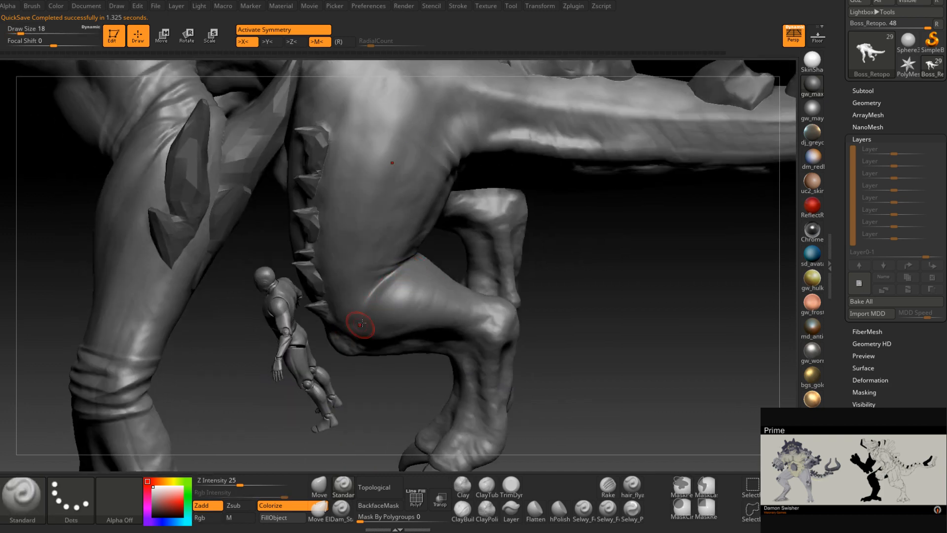
{"action": "right_click_drag", "start_coordinate": [362, 324], "coordinate": [397, 277]}
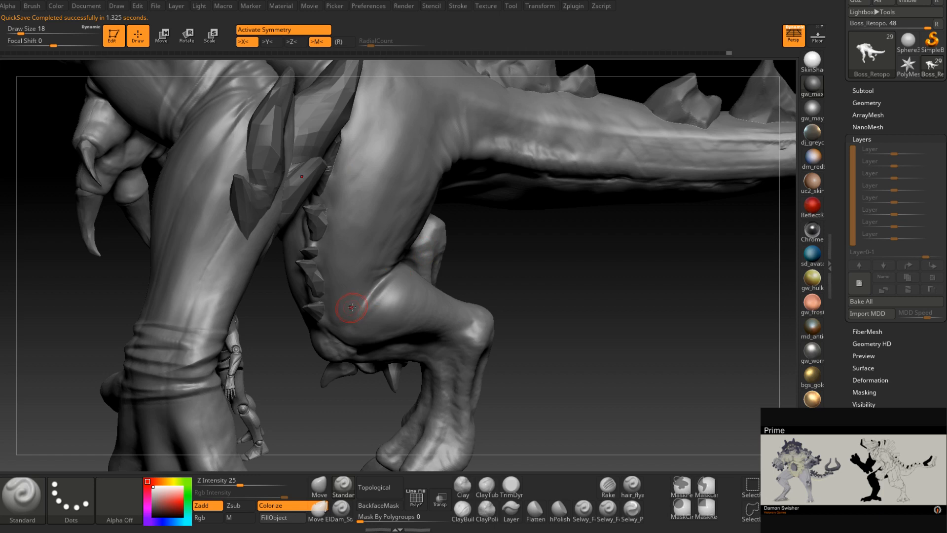
{"action": "right_click_drag", "start_coordinate": [368, 295], "coordinate": [381, 272]}
{"action": "key", "text": "s"}
{"action": "left_click_drag", "start_coordinate": [375, 301], "coordinate": [368, 301]}
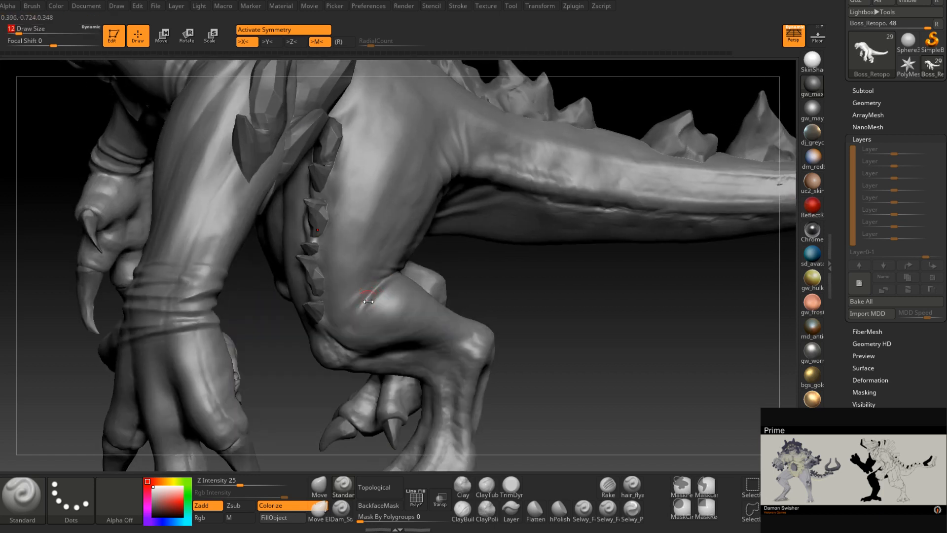
{"action": "mouse_move", "coordinate": [369, 307]}
{"action": "right_mouse_down"}
{"action": "mouse_move", "coordinate": [363, 339]}
{"action": "mouse_move", "coordinate": [382, 314]}
{"action": "right_mouse_up"}
{"action": "right_click_drag", "start_coordinate": [426, 275], "coordinate": [416, 288]}
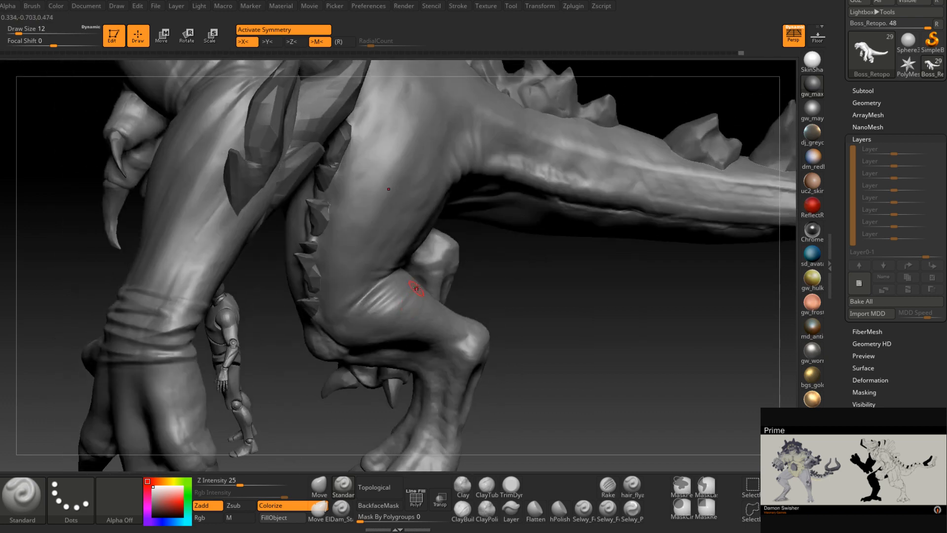
Smooth and blend the new outer calf folds at draw size 27
{"action": "mouse_move", "coordinate": [378, 289]}
{"action": "right_mouse_down"}
{"action": "mouse_move", "coordinate": [388, 295]}
{"action": "mouse_move", "coordinate": [377, 302]}
{"action": "right_mouse_up"}
{"action": "right_click", "coordinate": [371, 307]}
{"action": "left_click_drag", "start_coordinate": [353, 326], "coordinate": [376, 307], "text": "shift"}
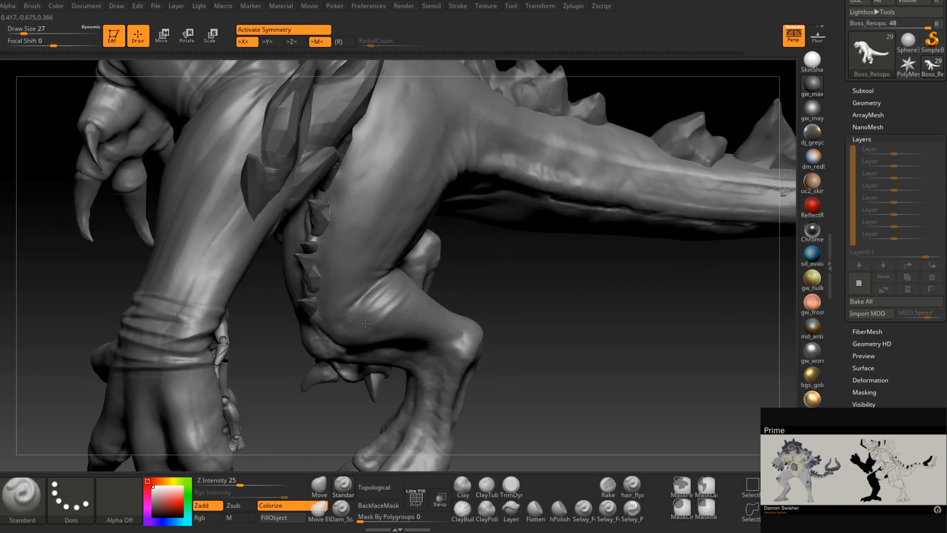
{"action": "mouse_move", "coordinate": [375, 307]}
{"action": "right_mouse_down"}
{"action": "mouse_move", "coordinate": [444, 317]}
{"action": "mouse_move", "coordinate": [406, 296]}
{"action": "right_mouse_up"}
Cut creases between the outer calf folds with Dam_Standard at draw size 11
{"action": "left_click", "coordinate": [341, 510]}
{"action": "right_click", "coordinate": [406, 296]}
{"action": "left_click_drag", "start_coordinate": [414, 299], "coordinate": [401, 300]}
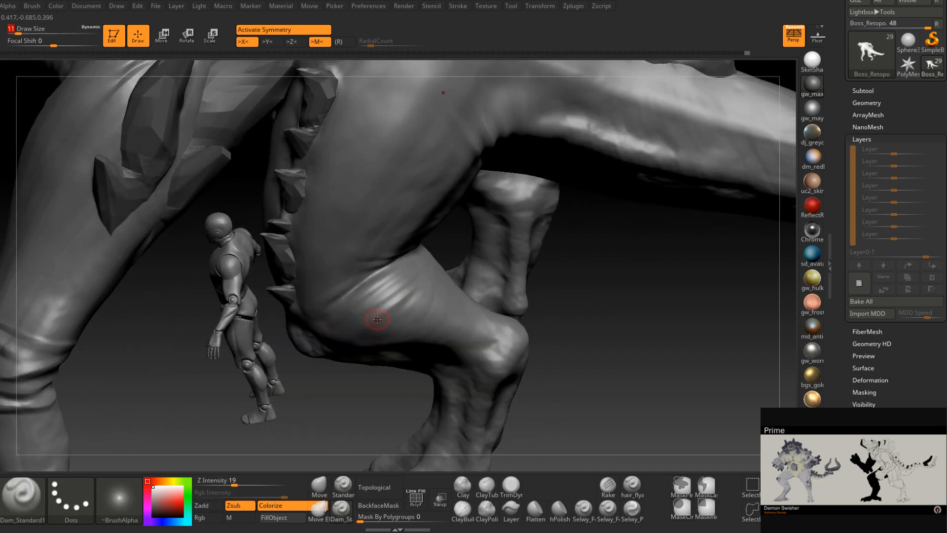
{"action": "right_click_drag", "start_coordinate": [361, 311], "coordinate": [393, 283]}
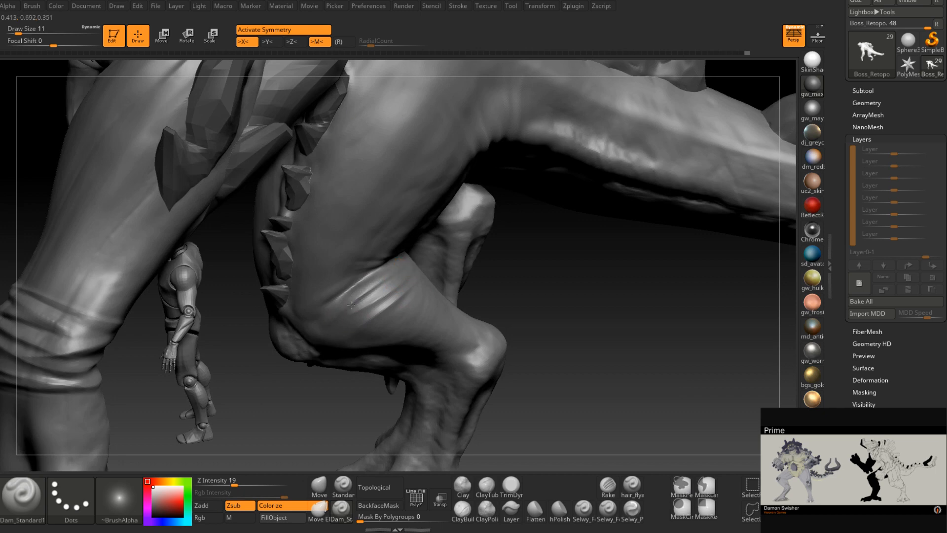
Soften the outer calf folds and blend their ends into the leg at draw size 23
{"action": "right_click_drag", "start_coordinate": [351, 305], "coordinate": [374, 307]}
{"action": "right_click", "coordinate": [355, 306]}
{"action": "mouse_move", "coordinate": [353, 308]}
{"action": "left_mouse_down"}
{"action": "mouse_move", "coordinate": [361, 309]}
{"action": "mouse_move", "coordinate": [361, 346]}
{"action": "left_mouse_up"}
{"action": "mouse_move", "coordinate": [361, 345]}
{"action": "right_mouse_down"}
{"action": "mouse_move", "coordinate": [377, 322]}
{"action": "mouse_move", "coordinate": [400, 317]}
{"action": "right_mouse_up"}
{"action": "left_click_drag", "start_coordinate": [399, 317], "coordinate": [434, 291], "text": "shift"}
{"action": "mouse_move", "coordinate": [409, 298]}
{"action": "right_mouse_down"}
{"action": "mouse_move", "coordinate": [391, 313]}
{"action": "mouse_move", "coordinate": [380, 295]}
{"action": "mouse_move", "coordinate": [397, 329]}
{"action": "right_mouse_up"}
{"action": "mouse_move", "coordinate": [397, 330]}
{"action": "left_mouse_down", "text": "shift"}
{"action": "mouse_move", "coordinate": [416, 292]}
{"action": "mouse_move", "coordinate": [366, 312]}
{"action": "left_mouse_up", "text": "shift"}
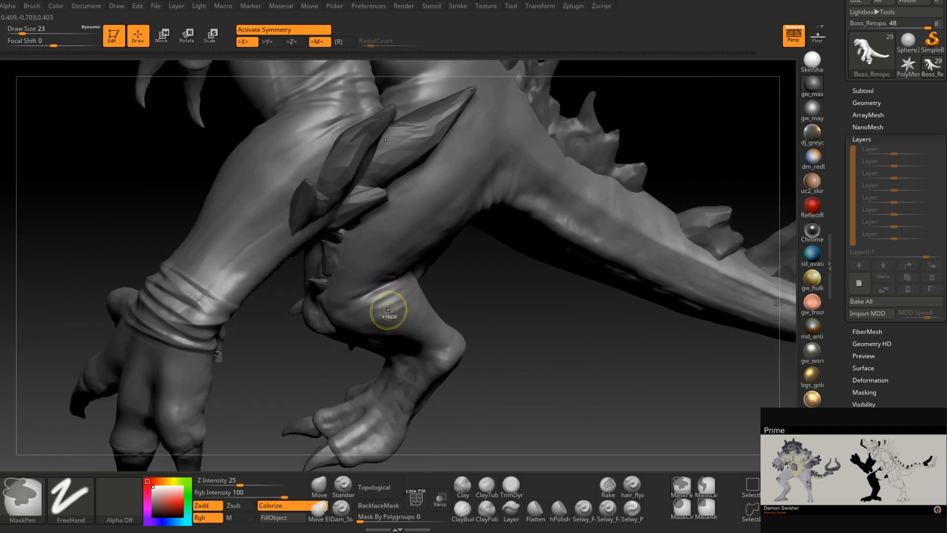
Redefine the creases across the outer upper calf with Dam_Standard at draw size 14
{"action": "right_click_drag", "start_coordinate": [389, 313], "coordinate": [388, 302], "text": "ctrl"}
{"action": "key", "text": "space"}
{"action": "left_click_drag", "start_coordinate": [388, 302], "coordinate": [380, 302]}
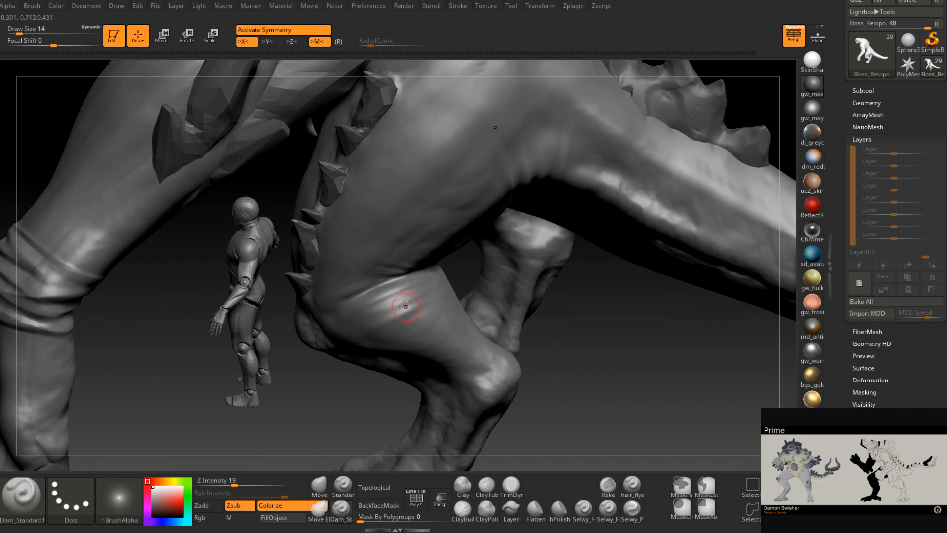
{"action": "right_click_drag", "start_coordinate": [405, 305], "coordinate": [365, 315]}
{"action": "right_click_drag", "start_coordinate": [463, 251], "coordinate": [407, 286]}
{"action": "right_click_drag", "start_coordinate": [352, 306], "coordinate": [403, 290]}
{"action": "mouse_move", "coordinate": [469, 301]}
{"action": "right_mouse_down"}
{"action": "mouse_move", "coordinate": [447, 284]}
{"action": "mouse_move", "coordinate": [427, 323]}
{"action": "mouse_move", "coordinate": [396, 311]}
{"action": "mouse_move", "coordinate": [399, 302]}
{"action": "right_mouse_up"}
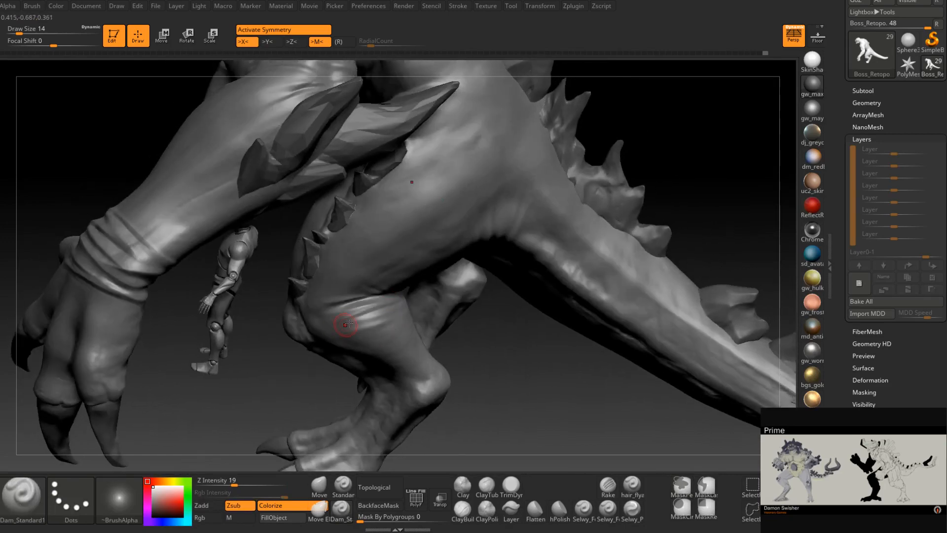
Extend the calf creases toward the front of the knee and lightly smooth them at draw size 14
{"action": "right_click_drag", "start_coordinate": [349, 323], "coordinate": [374, 318]}
{"action": "left_click_drag", "start_coordinate": [332, 321], "coordinate": [336, 321], "text": "shift"}
{"action": "mouse_move", "coordinate": [414, 313]}
{"action": "right_mouse_down"}
{"action": "mouse_move", "coordinate": [372, 318]}
{"action": "mouse_move", "coordinate": [375, 340]}
{"action": "mouse_move", "coordinate": [361, 328]}
{"action": "right_mouse_up"}
{"action": "mouse_move", "coordinate": [419, 336]}
{"action": "right_mouse_down"}
{"action": "mouse_move", "coordinate": [391, 338]}
{"action": "mouse_move", "coordinate": [390, 370]}
{"action": "right_mouse_up"}
{"action": "right_click_drag", "start_coordinate": [389, 370], "coordinate": [347, 403]}
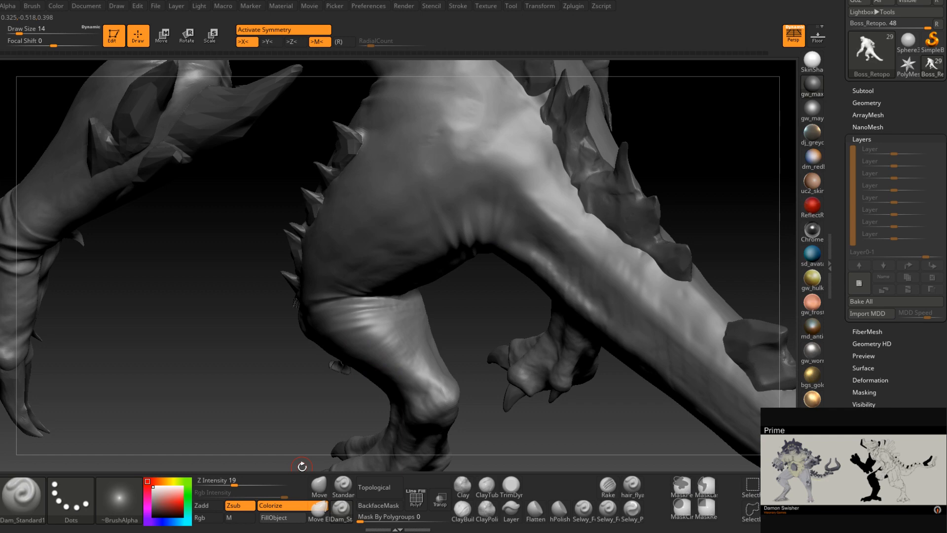
{"action": "right_click_drag", "start_coordinate": [373, 291], "coordinate": [390, 345]}
{"action": "mouse_move", "coordinate": [390, 346]}
{"action": "right_mouse_down", "text": "ctrl"}
{"action": "mouse_move", "coordinate": [389, 330]}
{"action": "mouse_move", "coordinate": [350, 345]}
{"action": "mouse_move", "coordinate": [383, 281]}
{"action": "right_mouse_up", "text": "ctrl"}
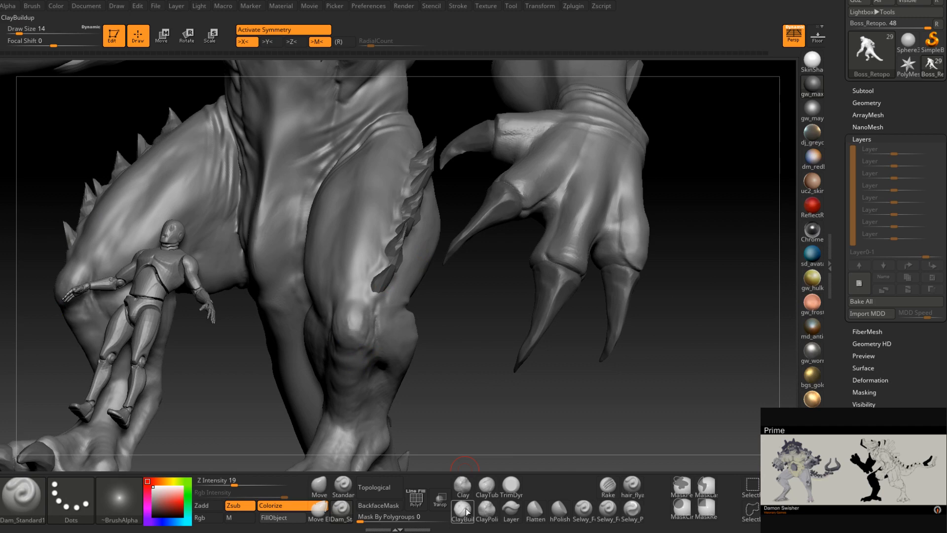
Refine the inner upper calf below the knee crease with TrimDynamic and ClayBuildup at draw size 20
{"action": "left_click", "coordinate": [511, 486]}
{"action": "mouse_move", "coordinate": [315, 355]}
{"action": "right_mouse_down"}
{"action": "mouse_move", "coordinate": [351, 319]}
{"action": "mouse_move", "coordinate": [350, 334]}
{"action": "mouse_move", "coordinate": [376, 327]}
{"action": "mouse_move", "coordinate": [368, 323]}
{"action": "mouse_move", "coordinate": [378, 335]}
{"action": "mouse_move", "coordinate": [401, 328]}
{"action": "mouse_move", "coordinate": [381, 339]}
{"action": "mouse_move", "coordinate": [419, 353]}
{"action": "mouse_move", "coordinate": [406, 330]}
{"action": "mouse_move", "coordinate": [425, 315]}
{"action": "mouse_move", "coordinate": [363, 344]}
{"action": "mouse_move", "coordinate": [356, 304]}
{"action": "right_mouse_up"}
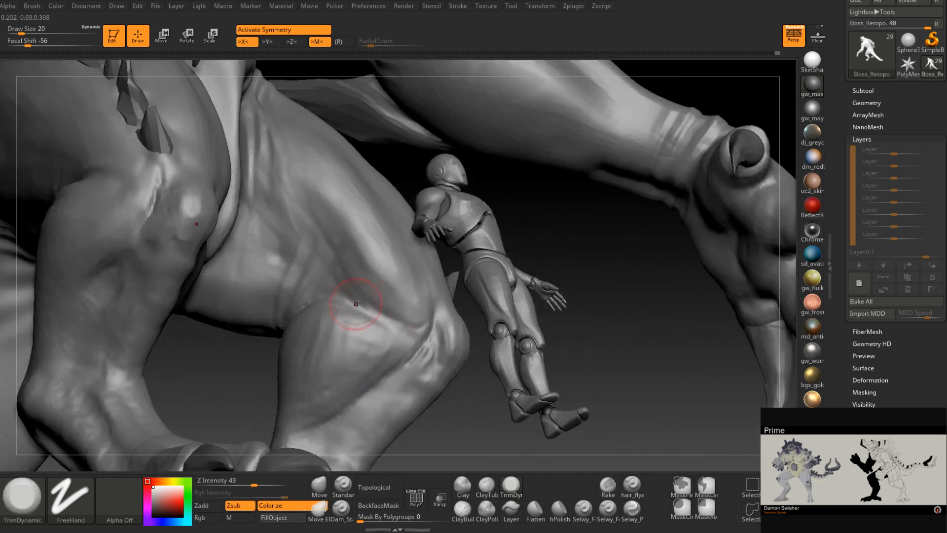
{"action": "left_click", "coordinate": [463, 508]}
{"action": "right_click_drag", "start_coordinate": [391, 381], "coordinate": [483, 427]}
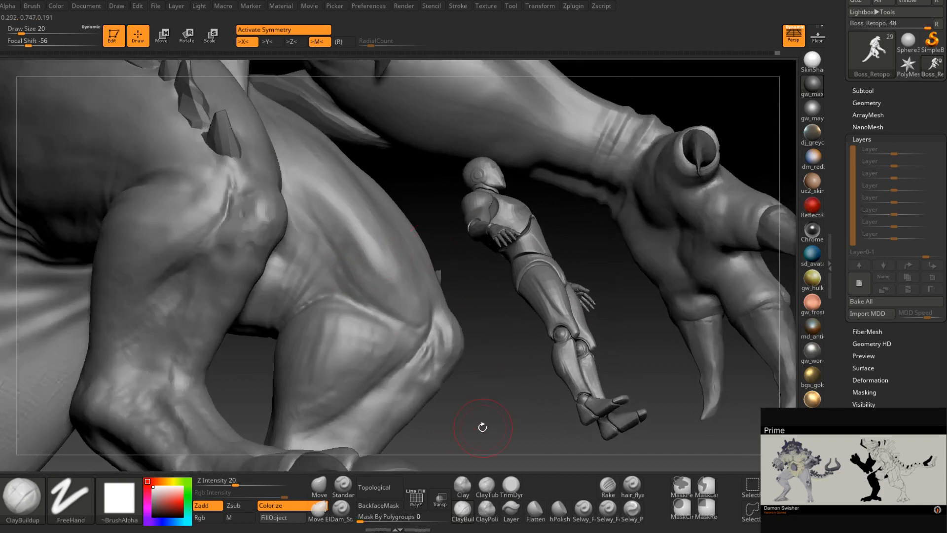
Raise skin folds around the inner knee crease between thigh and calf with the Standard brush at draw size 16
{"action": "left_click", "coordinate": [343, 486]}
{"action": "right_click_drag", "start_coordinate": [349, 349], "coordinate": [312, 299]}
{"action": "key", "text": "s"}
{"action": "left_click_drag", "start_coordinate": [312, 298], "coordinate": [309, 300]}
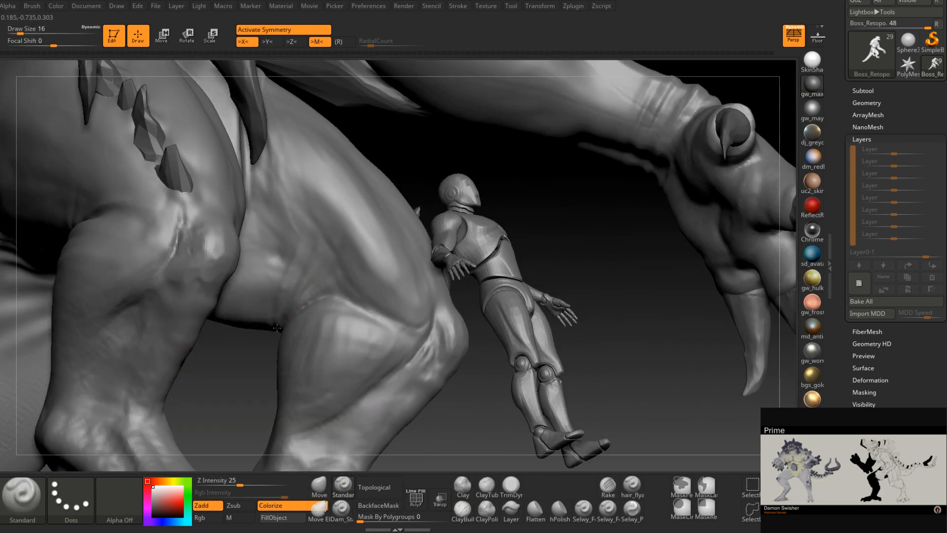
{"action": "right_click_drag", "start_coordinate": [277, 328], "coordinate": [343, 272]}
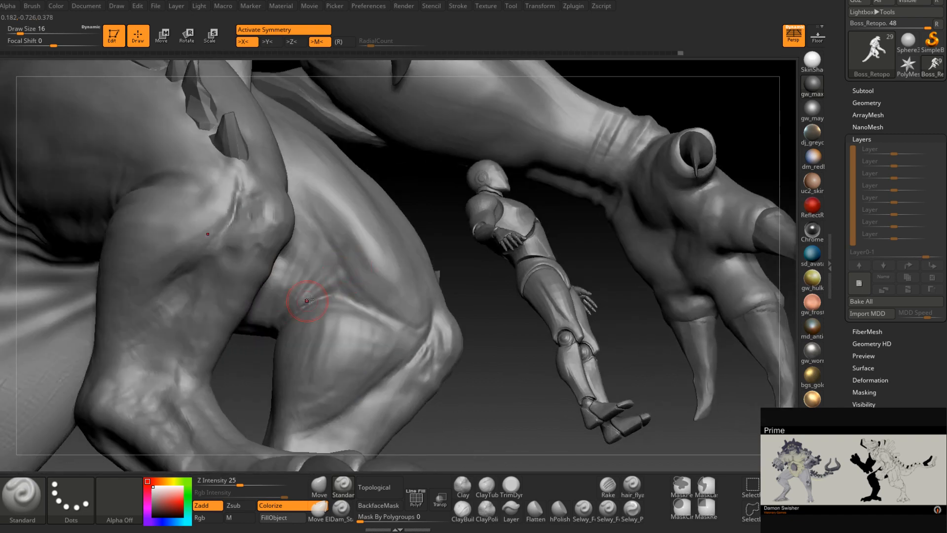
{"action": "right_click_drag", "start_coordinate": [307, 300], "coordinate": [329, 281]}
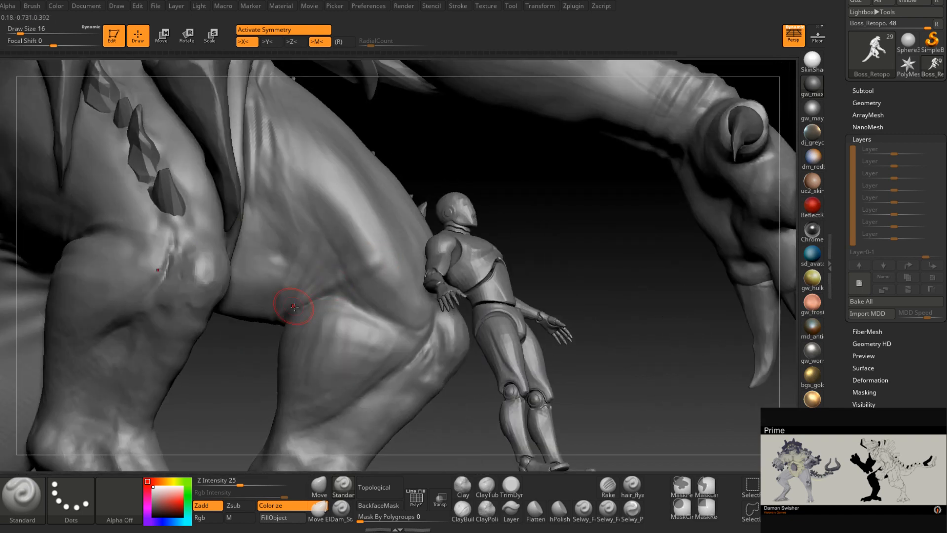
Raise several skin folds across the inner lower thigh above the knee crease with the Standard brush at draw size 13
{"action": "right_click_drag", "start_coordinate": [294, 307], "coordinate": [359, 282]}
{"action": "key", "text": "s"}
{"action": "left_click_drag", "start_coordinate": [360, 283], "coordinate": [356, 283]}
{"action": "mouse_move", "coordinate": [355, 284]}
{"action": "right_mouse_down"}
{"action": "mouse_move", "coordinate": [316, 296]}
{"action": "mouse_move", "coordinate": [349, 285]}
{"action": "right_mouse_up"}
{"action": "key", "text": "s"}
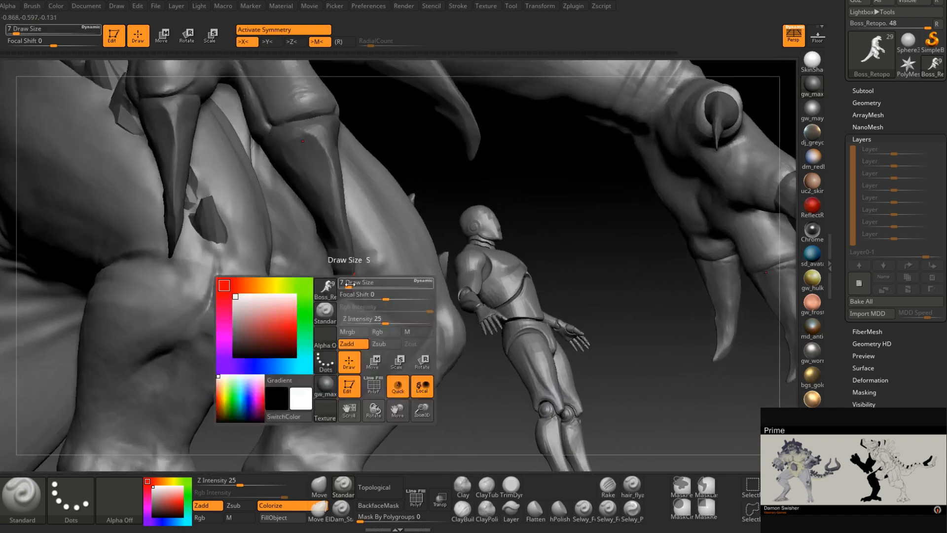
{"action": "left_click_drag", "start_coordinate": [350, 284], "coordinate": [353, 284]}
{"action": "right_click_drag", "start_coordinate": [353, 284], "coordinate": [390, 259]}
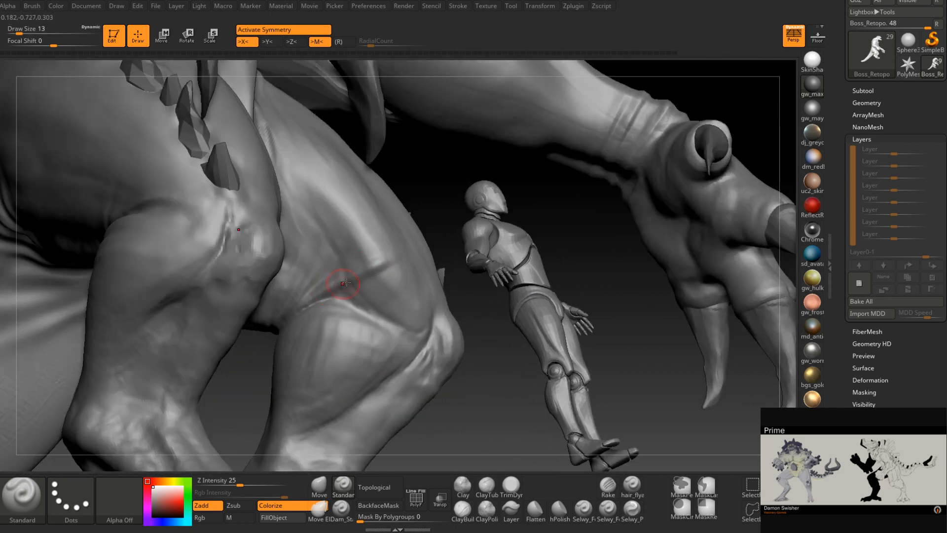
{"action": "left_click_drag", "start_coordinate": [336, 299], "coordinate": [402, 292]}
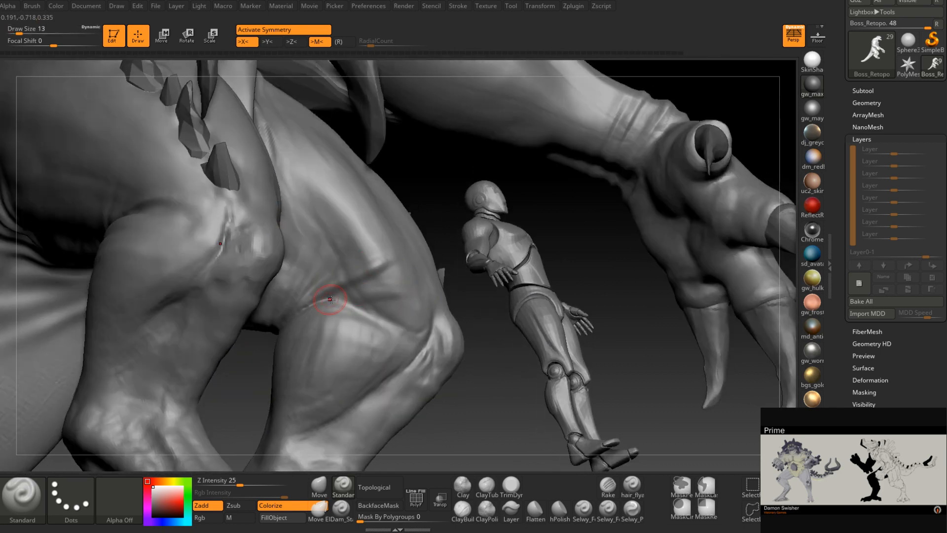
{"action": "left_click_drag", "start_coordinate": [334, 297], "coordinate": [406, 293]}
{"action": "left_click_drag", "start_coordinate": [327, 299], "coordinate": [438, 301]}
{"action": "mouse_move", "coordinate": [429, 301]}
{"action": "right_mouse_down"}
{"action": "mouse_move", "coordinate": [388, 311]}
{"action": "mouse_move", "coordinate": [348, 361]}
{"action": "mouse_move", "coordinate": [447, 322]}
{"action": "mouse_move", "coordinate": [455, 363]}
{"action": "right_mouse_up"}
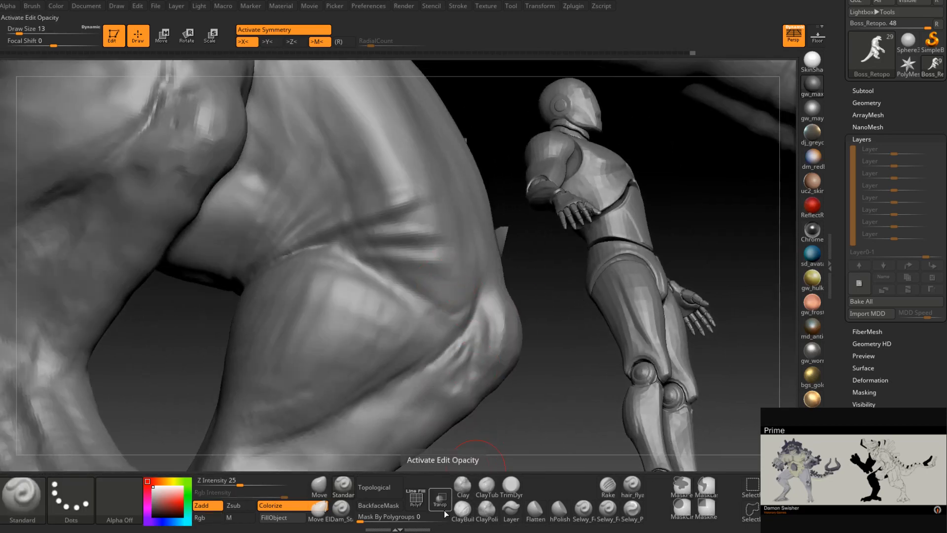
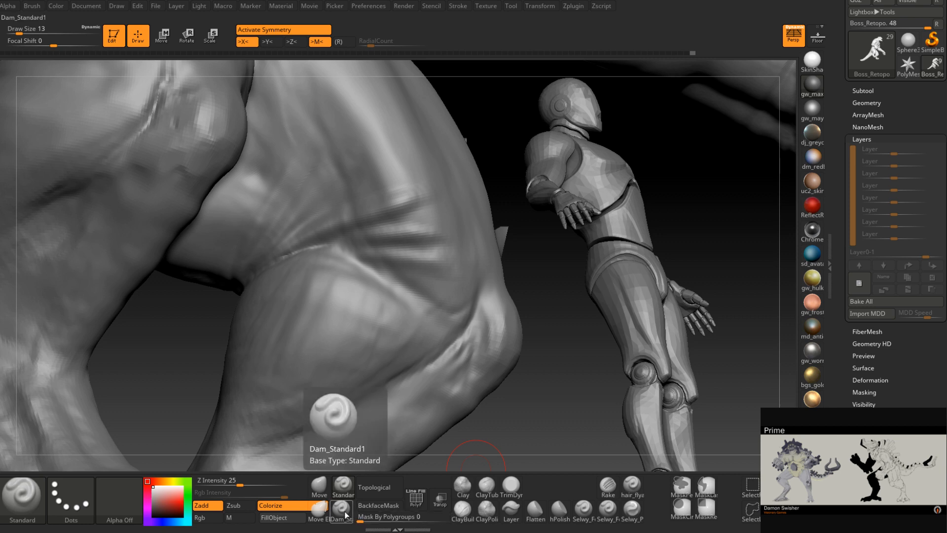
Cut sharp creases between the inner lower thigh folds with Dam_Standard at draw size 13
{"action": "left_click", "coordinate": [341, 507]}
{"action": "left_click_drag", "start_coordinate": [427, 202], "coordinate": [285, 257]}
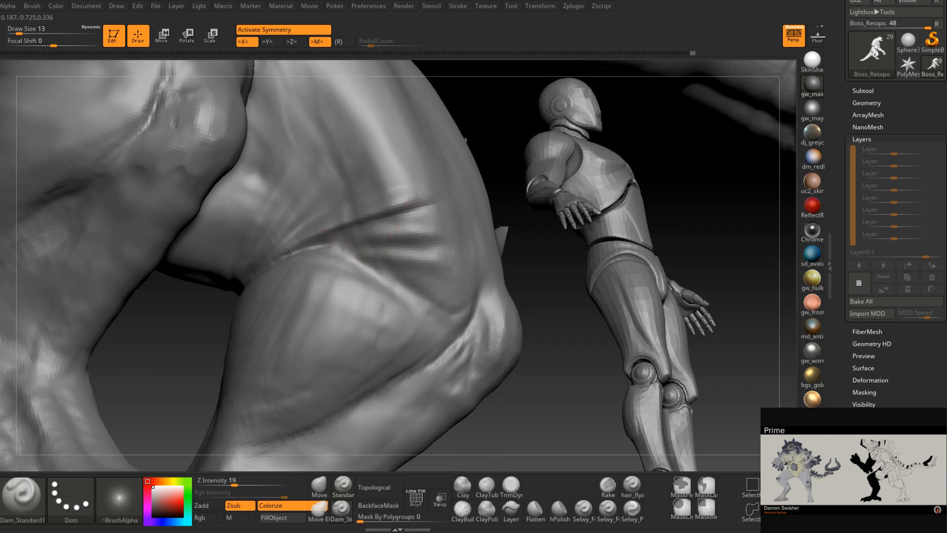
{"action": "left_click_drag", "start_coordinate": [371, 235], "coordinate": [422, 225]}
{"action": "left_click_drag", "start_coordinate": [349, 237], "coordinate": [436, 227]}
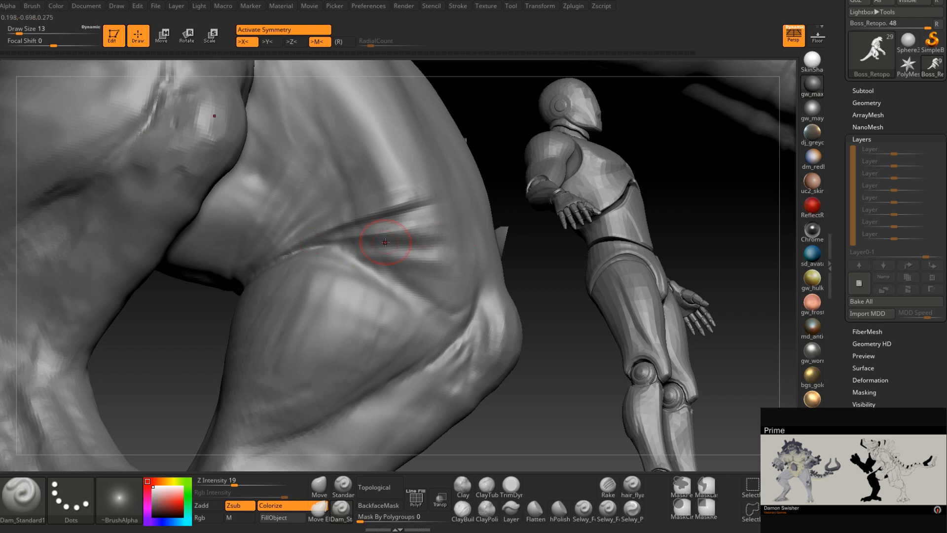
{"action": "left_click_drag", "start_coordinate": [380, 243], "coordinate": [440, 230]}
{"action": "key", "text": "ctrl+z"}
{"action": "mouse_move", "coordinate": [360, 238]}
{"action": "left_mouse_down"}
{"action": "mouse_move", "coordinate": [444, 227]}
{"action": "mouse_move", "coordinate": [363, 251]}
{"action": "mouse_move", "coordinate": [475, 256]}
{"action": "mouse_move", "coordinate": [494, 270]}
{"action": "mouse_move", "coordinate": [444, 273]}
{"action": "mouse_move", "coordinate": [508, 277]}
{"action": "left_mouse_up"}
{"action": "mouse_move", "coordinate": [369, 260]}
{"action": "left_mouse_down"}
{"action": "mouse_move", "coordinate": [479, 272]}
{"action": "mouse_move", "coordinate": [447, 263]}
{"action": "mouse_move", "coordinate": [478, 279]}
{"action": "left_mouse_up"}
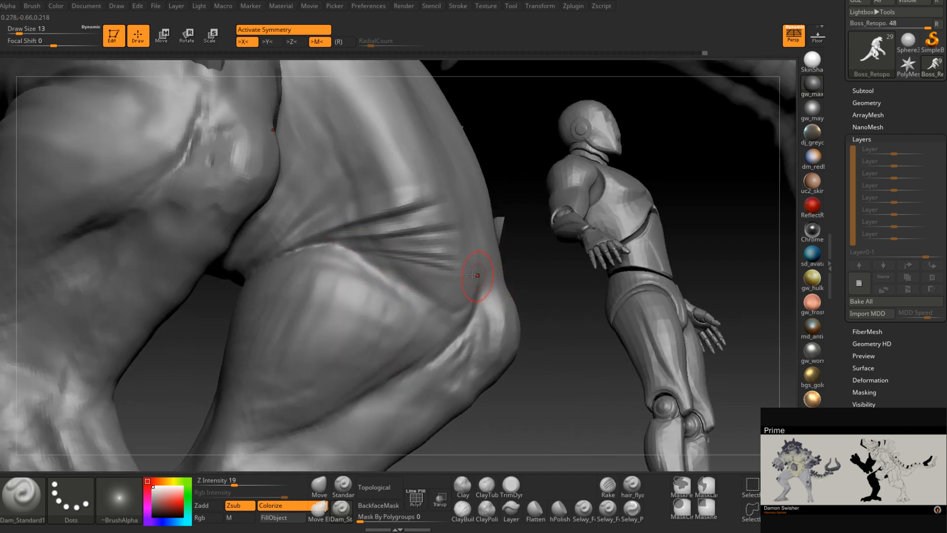
Soften the ends of the new folds toward the front of the knee with Smooth at draw size 33
{"action": "mouse_move", "coordinate": [392, 265]}
{"action": "right_mouse_down"}
{"action": "mouse_move", "coordinate": [414, 268]}
{"action": "mouse_move", "coordinate": [395, 274]}
{"action": "mouse_move", "coordinate": [402, 286]}
{"action": "mouse_move", "coordinate": [385, 277]}
{"action": "mouse_move", "coordinate": [446, 262]}
{"action": "mouse_move", "coordinate": [429, 296]}
{"action": "right_mouse_up"}
{"action": "key", "text": "space"}
{"action": "left_click_drag", "start_coordinate": [421, 263], "coordinate": [428, 262]}
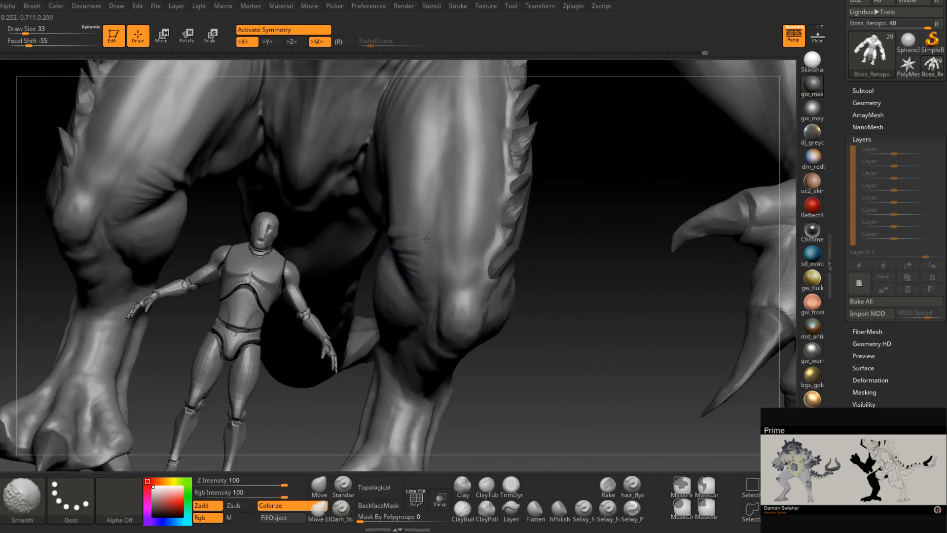
{"action": "mouse_move", "coordinate": [436, 180]}
{"action": "right_mouse_down"}
{"action": "mouse_move", "coordinate": [475, 202]}
{"action": "mouse_move", "coordinate": [422, 201]}
{"action": "mouse_move", "coordinate": [397, 232]}
{"action": "mouse_move", "coordinate": [399, 217]}
{"action": "mouse_move", "coordinate": [394, 286]}
{"action": "mouse_move", "coordinate": [352, 339]}
{"action": "right_mouse_up"}
Carve diagonal creases from the inner knee crease up the inner thigh with Dam_Standard at draw size 13
{"action": "key", "text": "space"}
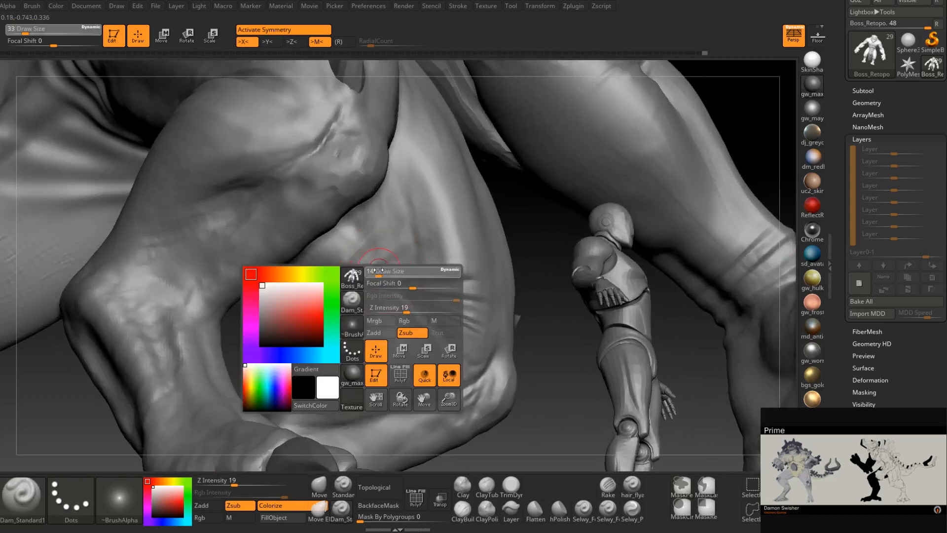
{"action": "left_click_drag", "start_coordinate": [378, 270], "coordinate": [377, 270]}
{"action": "key", "text": "shift"}
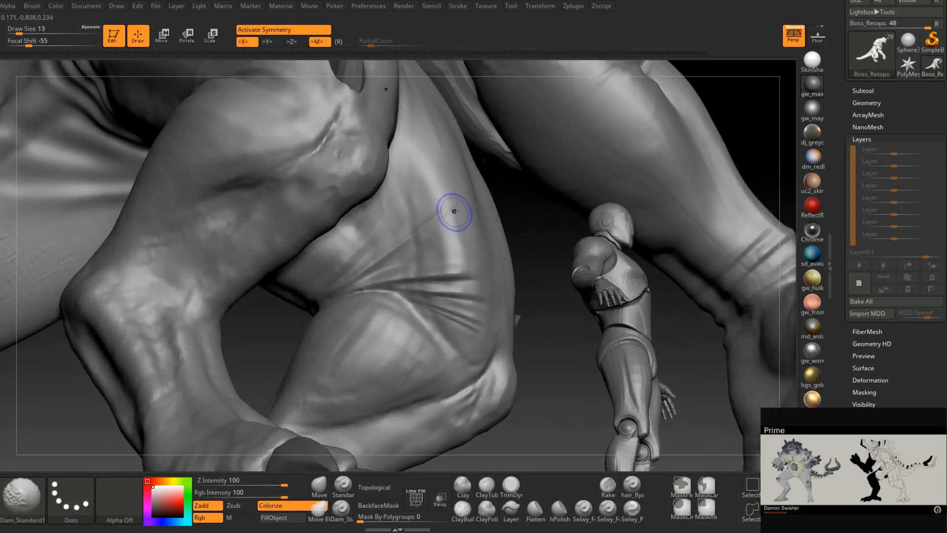
{"action": "right_click_drag", "start_coordinate": [346, 278], "coordinate": [324, 285]}
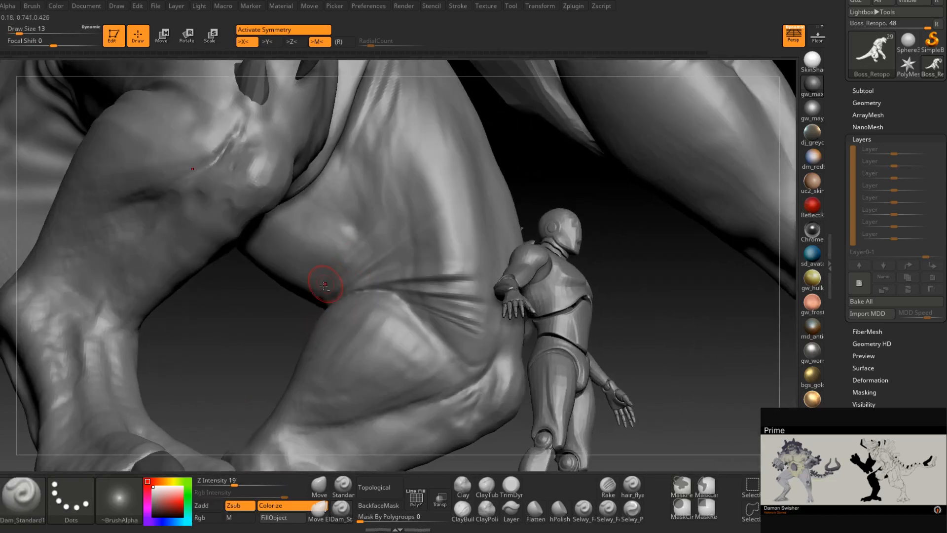
{"action": "left_click_drag", "start_coordinate": [364, 251], "coordinate": [318, 296]}
{"action": "right_click_drag", "start_coordinate": [318, 296], "coordinate": [381, 225]}
{"action": "mouse_move", "coordinate": [381, 225]}
{"action": "left_mouse_down"}
{"action": "mouse_move", "coordinate": [291, 332]}
{"action": "mouse_move", "coordinate": [299, 324]}
{"action": "left_mouse_up"}
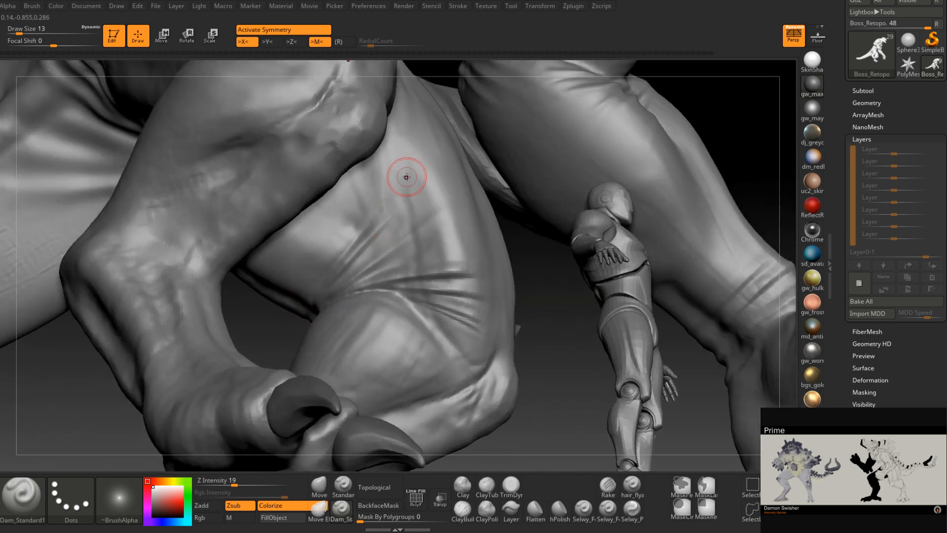
Smooth the diagonal creases on the inner thigh, working at draw size 41 and then 22
{"action": "key", "text": "shift"}
{"action": "mouse_move", "coordinate": [406, 176]}
{"action": "right_mouse_down"}
{"action": "mouse_move", "coordinate": [385, 214]}
{"action": "mouse_move", "coordinate": [397, 211]}
{"action": "right_mouse_up"}
{"action": "key", "text": "space"}
{"action": "left_click_drag", "start_coordinate": [404, 214], "coordinate": [419, 214]}
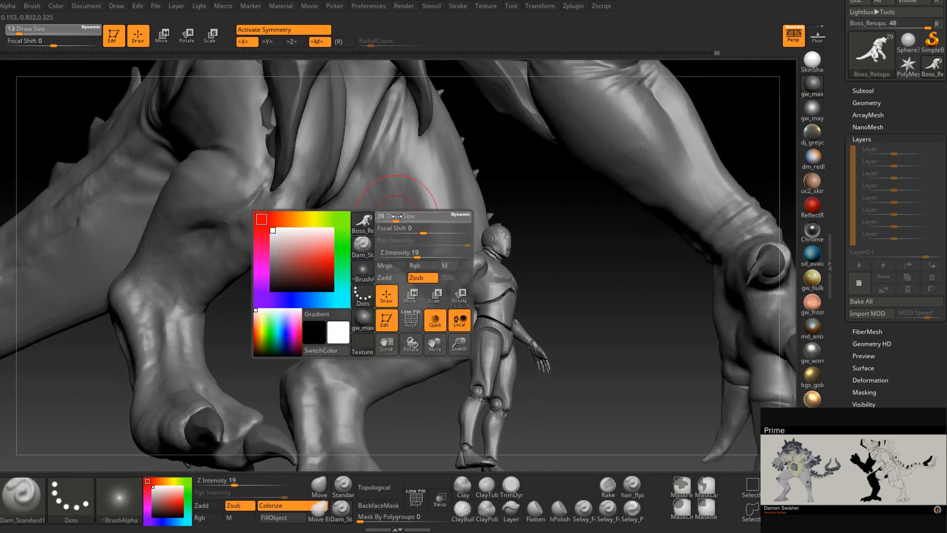
{"action": "key", "text": "shift"}
{"action": "mouse_move", "coordinate": [427, 212]}
{"action": "right_mouse_down"}
{"action": "mouse_move", "coordinate": [451, 192]}
{"action": "mouse_move", "coordinate": [377, 212]}
{"action": "right_mouse_up"}
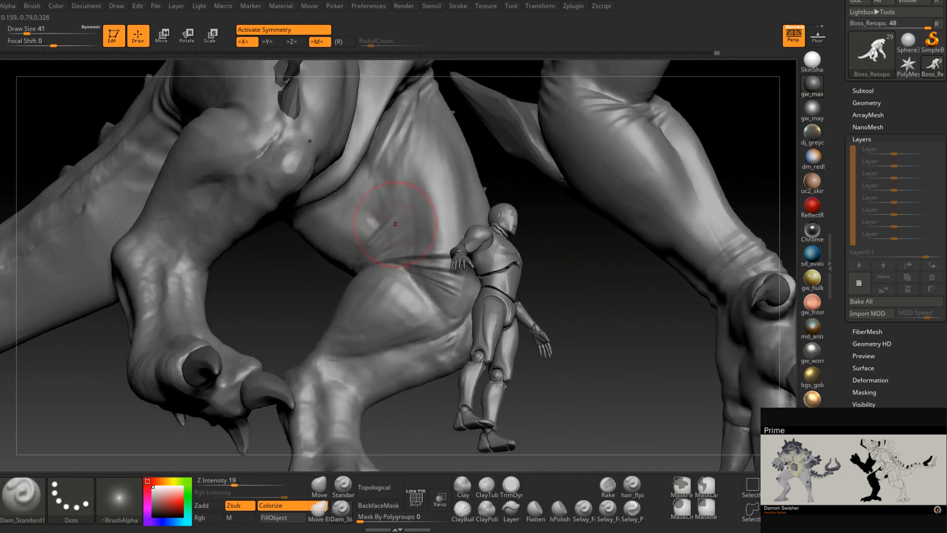
{"action": "key", "text": "space"}
{"action": "left_click_drag", "start_coordinate": [396, 230], "coordinate": [385, 231]}
{"action": "key", "text": "shift"}
{"action": "mouse_move", "coordinate": [395, 217]}
{"action": "right_mouse_down"}
{"action": "mouse_move", "coordinate": [323, 300]}
{"action": "mouse_move", "coordinate": [345, 318]}
{"action": "right_mouse_up"}
{"action": "key", "text": "shift"}
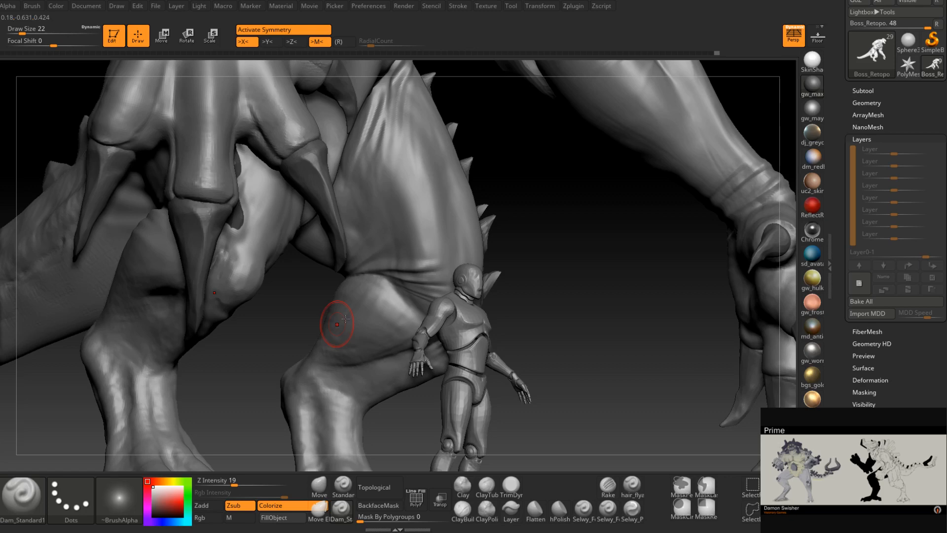
Blend the inner thigh and knee folds into the surrounding leg with Smooth at draw size 31
{"action": "mouse_move", "coordinate": [345, 319]}
{"action": "right_mouse_down", "text": "shift"}
{"action": "mouse_move", "coordinate": [435, 300]}
{"action": "mouse_move", "coordinate": [432, 279]}
{"action": "right_mouse_up", "text": "shift"}
{"action": "key", "text": "space"}
{"action": "left_click_drag", "start_coordinate": [433, 279], "coordinate": [438, 279]}
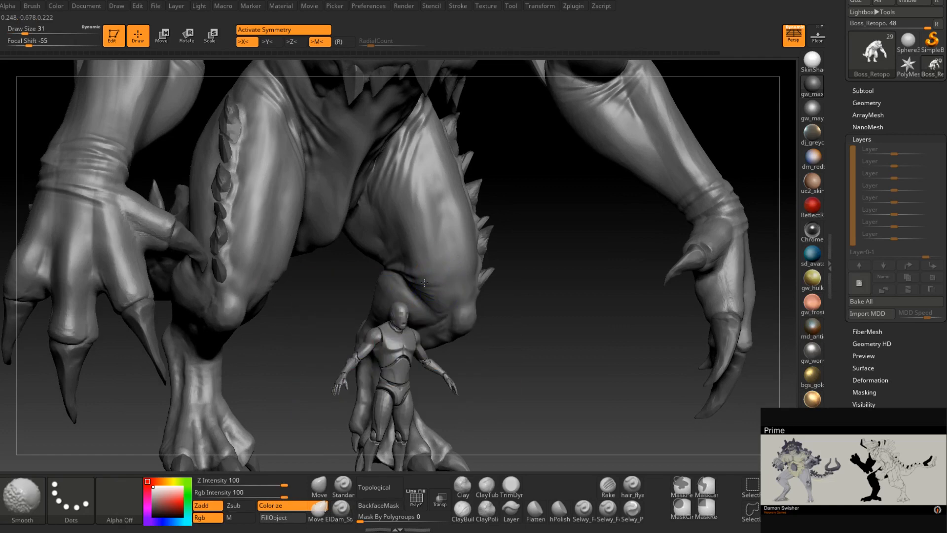
{"action": "mouse_move", "coordinate": [384, 271]}
{"action": "right_mouse_down"}
{"action": "mouse_move", "coordinate": [429, 267]}
{"action": "mouse_move", "coordinate": [397, 264]}
{"action": "right_mouse_up"}
{"action": "right_click_drag", "start_coordinate": [459, 262], "coordinate": [458, 294]}
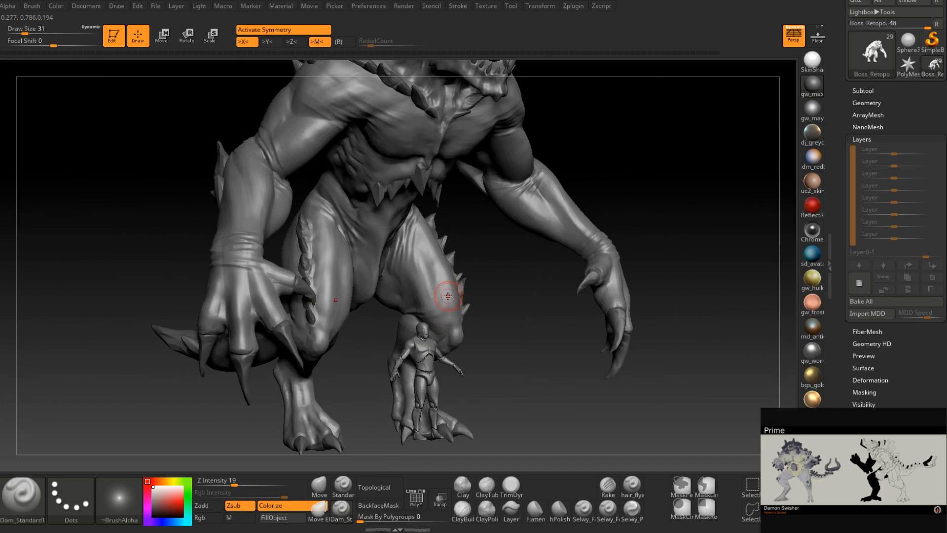
{"action": "right_click_drag", "start_coordinate": [448, 295], "coordinate": [530, 291]}
{"action": "right_click_drag", "start_coordinate": [350, 365], "coordinate": [459, 351]}
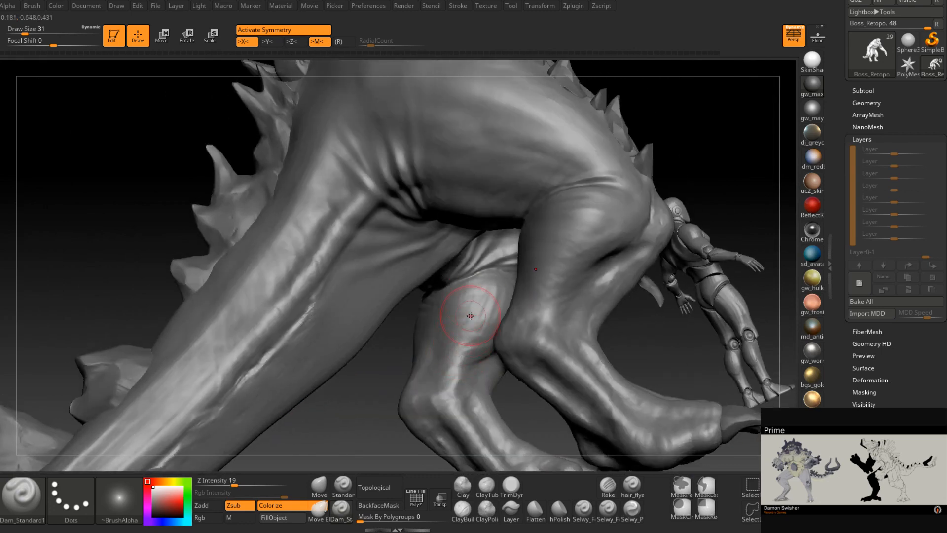
Start fine skin folds on the inner upper calf below the knee crease with the Standard brush at draw size 8
{"action": "left_click_drag", "start_coordinate": [388, 421], "coordinate": [477, 298]}
{"action": "key", "text": "space"}
{"action": "right_click_drag", "start_coordinate": [477, 298], "coordinate": [490, 279]}
{"action": "right_click_drag", "start_coordinate": [429, 303], "coordinate": [448, 298]}
{"action": "key", "text": "space"}
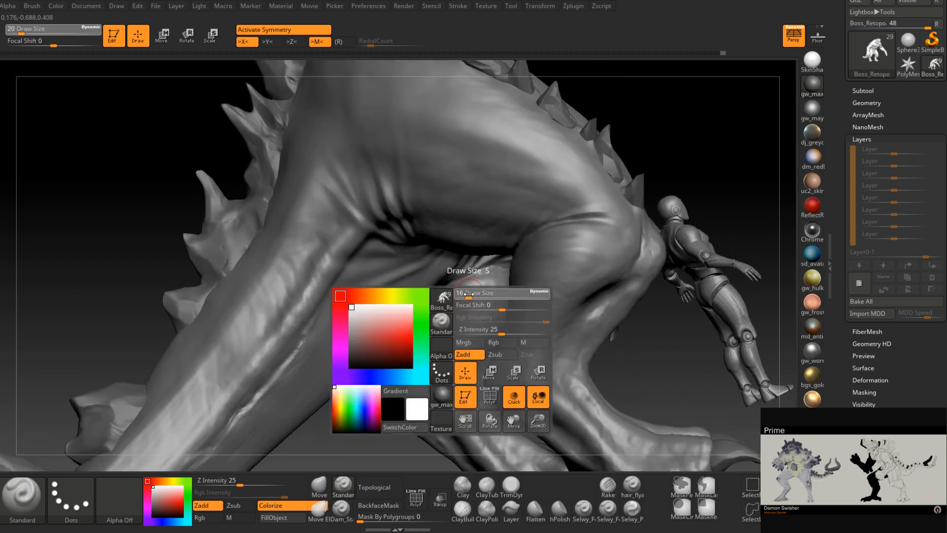
{"action": "left_click_drag", "start_coordinate": [466, 296], "coordinate": [462, 297]}
{"action": "mouse_move", "coordinate": [463, 297]}
{"action": "right_mouse_down"}
{"action": "mouse_move", "coordinate": [480, 276]}
{"action": "mouse_move", "coordinate": [475, 287]}
{"action": "mouse_move", "coordinate": [502, 278]}
{"action": "mouse_move", "coordinate": [444, 301]}
{"action": "mouse_move", "coordinate": [483, 320]}
{"action": "mouse_move", "coordinate": [469, 268]}
{"action": "mouse_move", "coordinate": [454, 290]}
{"action": "mouse_move", "coordinate": [489, 288]}
{"action": "right_mouse_up"}
{"action": "key", "text": "space"}
{"action": "left_click_drag", "start_coordinate": [488, 284], "coordinate": [485, 284]}
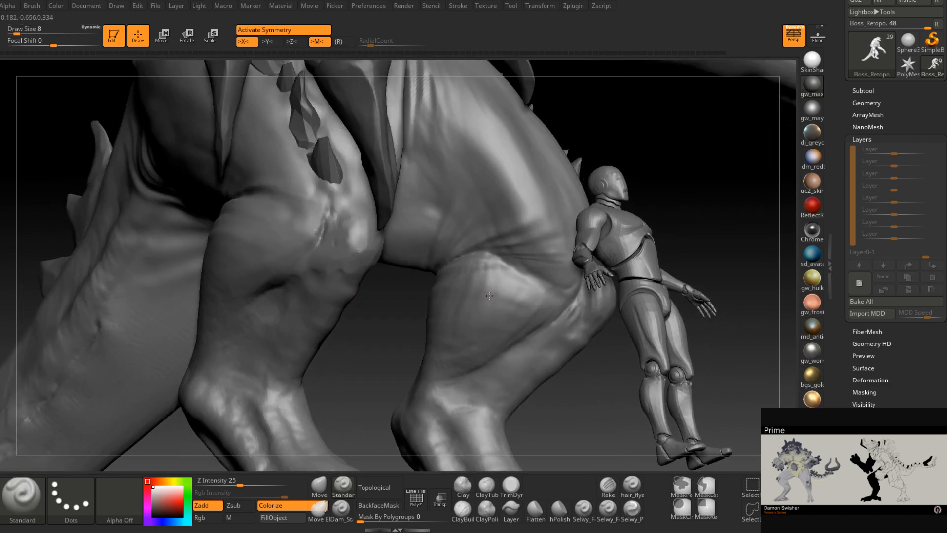
Build up the inner upper calf folds and extend them around the leg with the Standard brush at draw size 12
{"action": "right_click_drag", "start_coordinate": [489, 295], "coordinate": [488, 285]}
{"action": "key", "text": "space"}
{"action": "left_click_drag", "start_coordinate": [488, 285], "coordinate": [493, 284]}
{"action": "mouse_move", "coordinate": [490, 274]}
{"action": "right_mouse_down"}
{"action": "mouse_move", "coordinate": [509, 286]}
{"action": "mouse_move", "coordinate": [454, 296]}
{"action": "mouse_move", "coordinate": [484, 285]}
{"action": "mouse_move", "coordinate": [474, 283]}
{"action": "right_mouse_up"}
{"action": "key", "text": "space"}
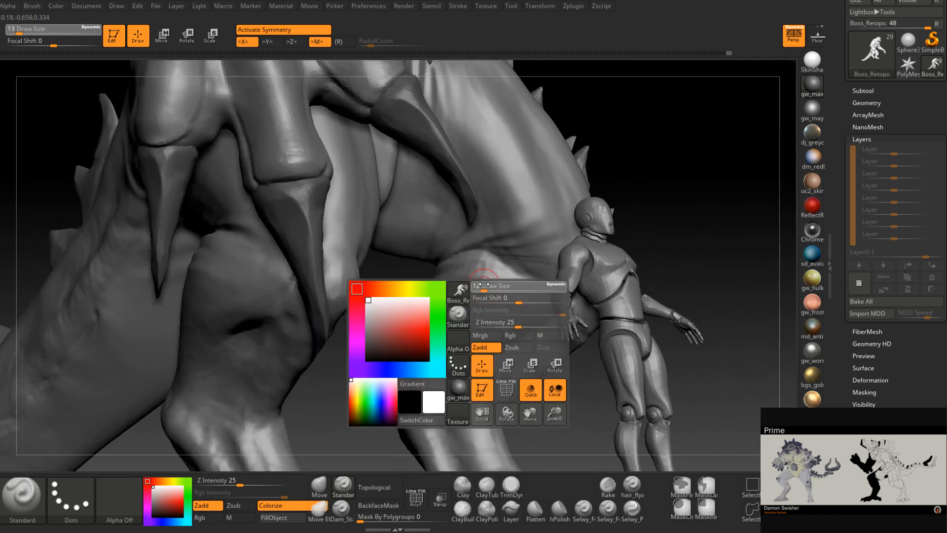
{"action": "left_click_drag", "start_coordinate": [474, 283], "coordinate": [472, 283]}
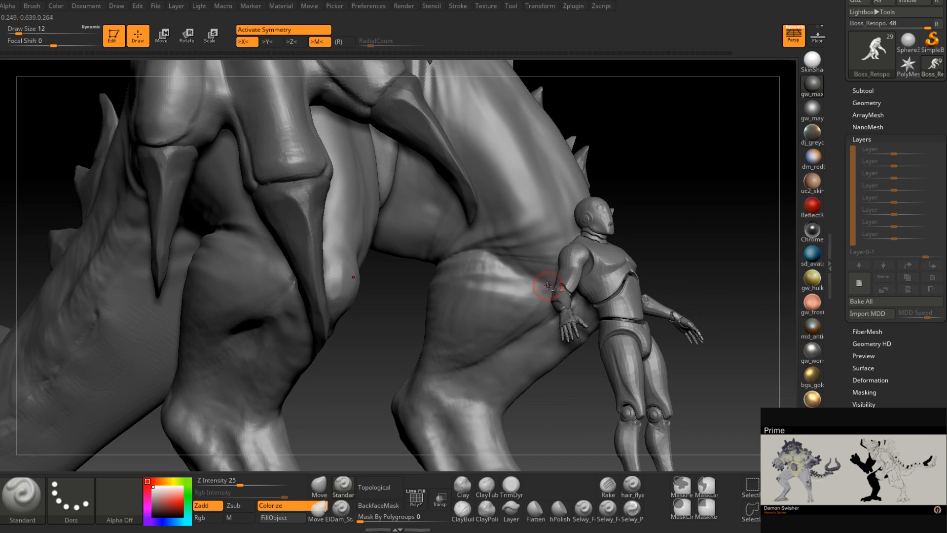
{"action": "right_click_drag", "start_coordinate": [494, 276], "coordinate": [465, 270]}
{"action": "key", "text": "space"}
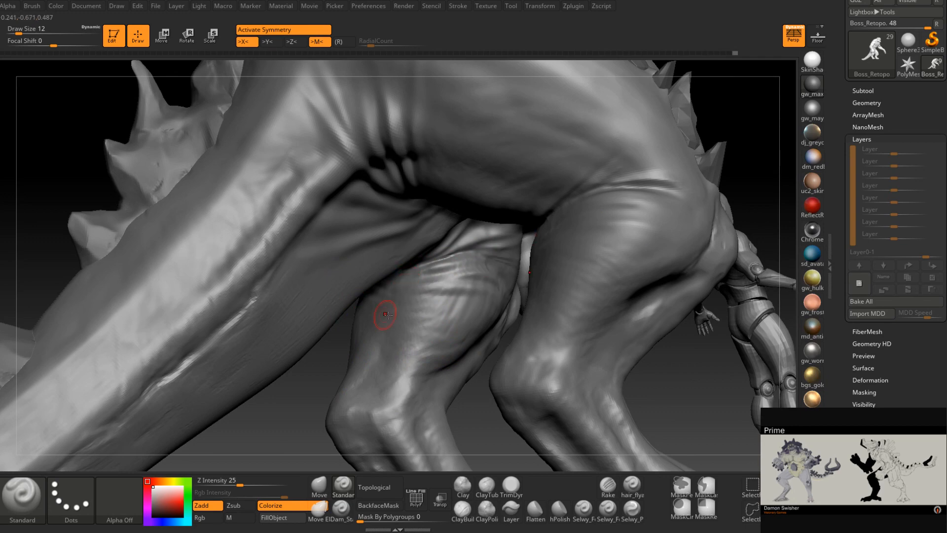
Cut creases between the inner upper calf folds toward the back of the leg with Dam_Standard at draw size 12
{"action": "right_click_drag", "start_coordinate": [385, 314], "coordinate": [468, 374]}
{"action": "left_click", "coordinate": [341, 508]}
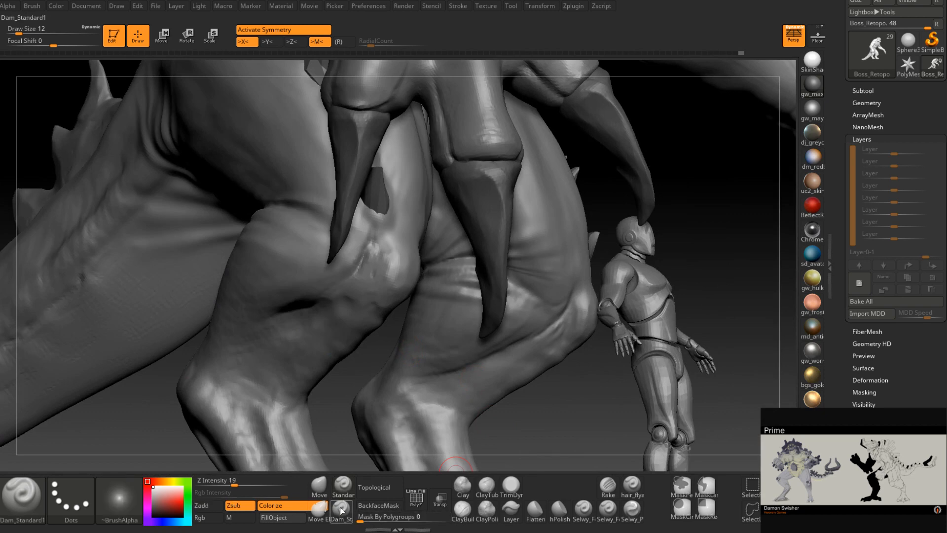
{"action": "mouse_move", "coordinate": [425, 301]}
{"action": "right_mouse_down"}
{"action": "mouse_move", "coordinate": [454, 269]}
{"action": "mouse_move", "coordinate": [443, 275]}
{"action": "right_mouse_up"}
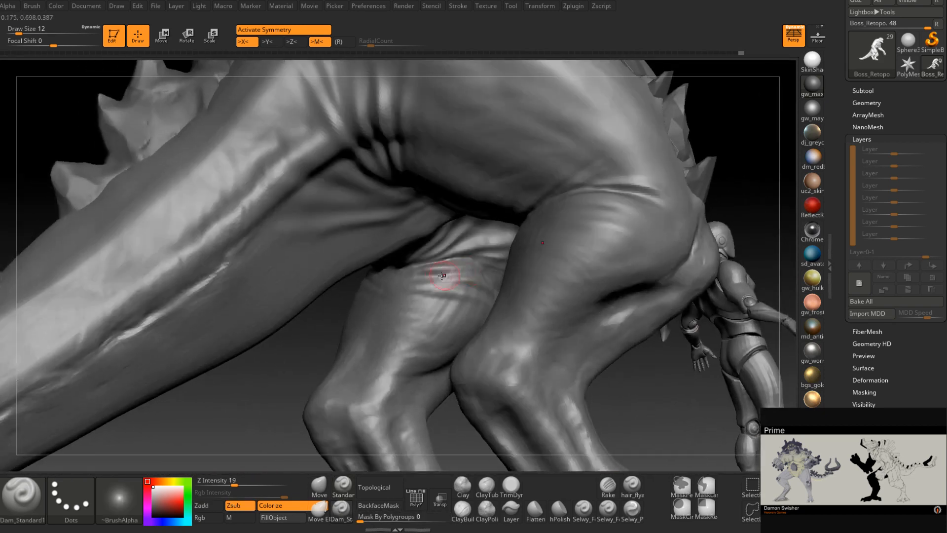
{"action": "left_click_drag", "start_coordinate": [474, 270], "coordinate": [453, 268]}
{"action": "right_click_drag", "start_coordinate": [406, 293], "coordinate": [442, 291]}
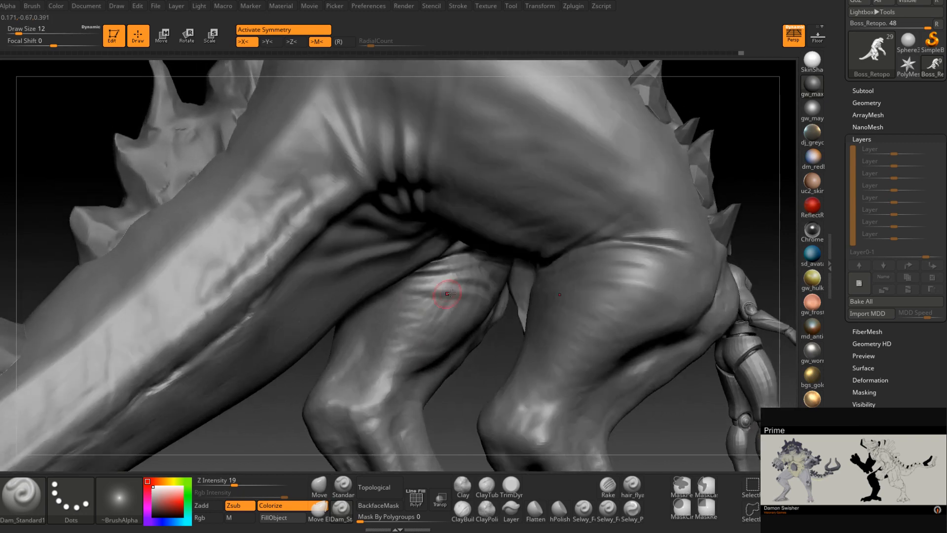
{"action": "mouse_move", "coordinate": [671, 286]}
{"action": "right_mouse_down"}
{"action": "mouse_move", "coordinate": [460, 287]}
{"action": "mouse_move", "coordinate": [469, 303]}
{"action": "right_mouse_up"}
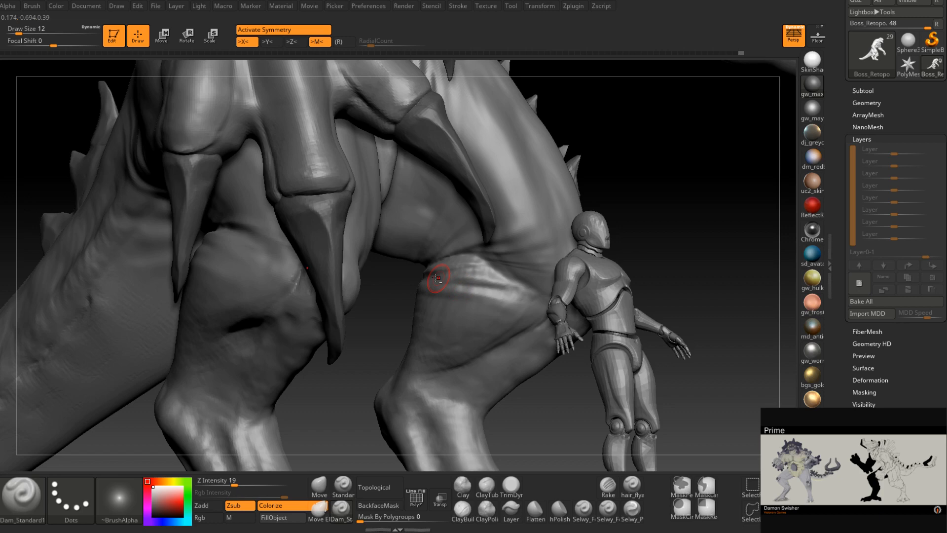
Extend the inner calf creases toward the knee and the back of the calf, lightly smoothing them at draw size 12
{"action": "right_click_drag", "start_coordinate": [436, 277], "coordinate": [480, 270]}
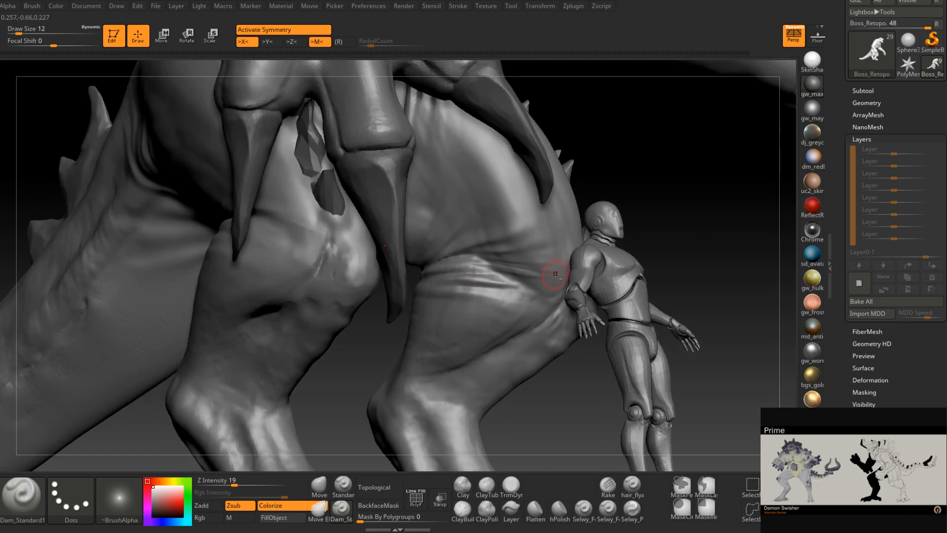
{"action": "left_click_drag", "start_coordinate": [482, 265], "coordinate": [528, 271]}
{"action": "right_click_drag", "start_coordinate": [528, 270], "coordinate": [529, 249]}
{"action": "left_click_drag", "start_coordinate": [529, 271], "coordinate": [479, 278], "text": "shift"}
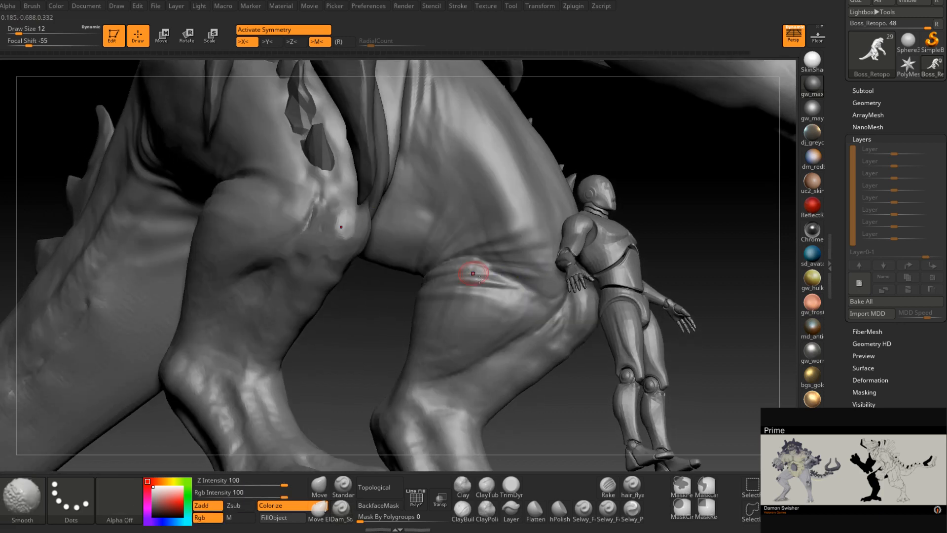
{"action": "right_click_drag", "start_coordinate": [472, 274], "coordinate": [512, 291]}
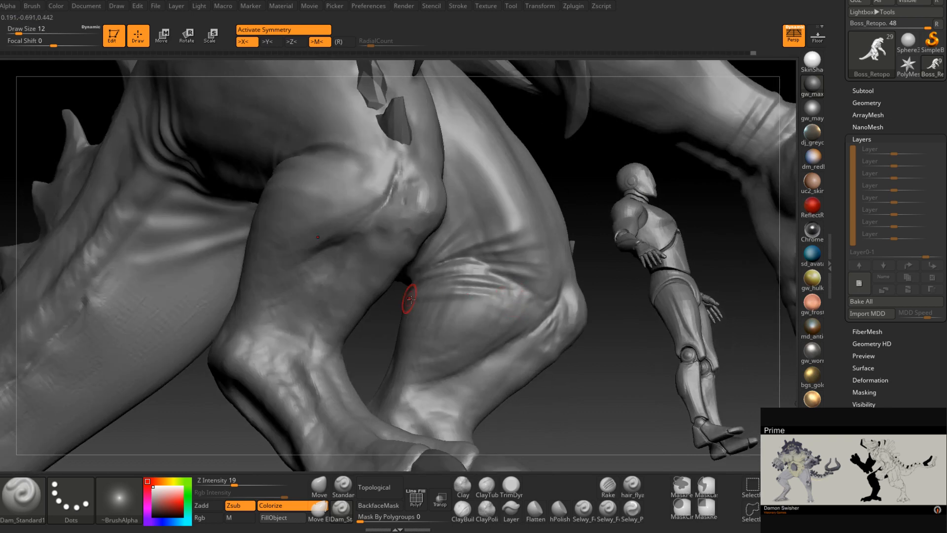
{"action": "right_click_drag", "start_coordinate": [411, 299], "coordinate": [454, 276]}
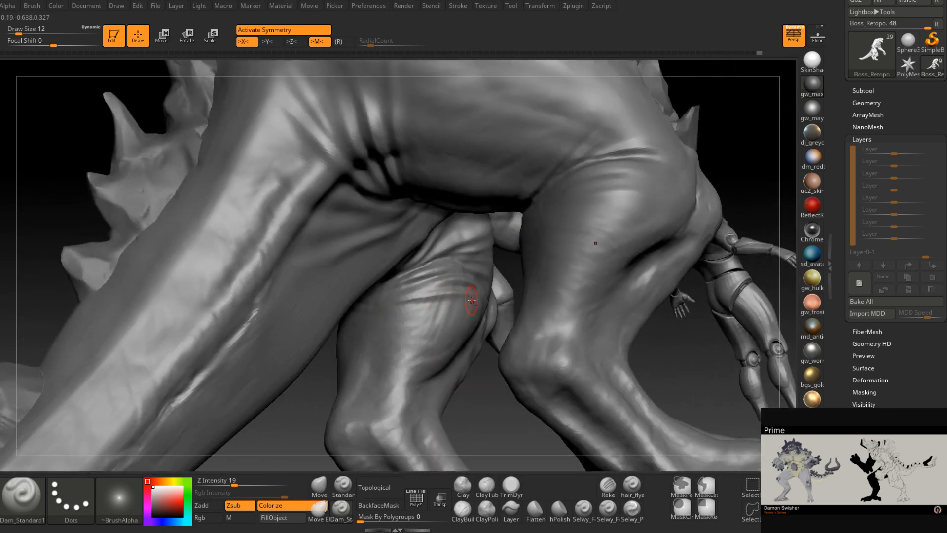
{"action": "mouse_move", "coordinate": [472, 300]}
{"action": "left_mouse_down"}
{"action": "mouse_move", "coordinate": [398, 313]}
{"action": "mouse_move", "coordinate": [387, 305]}
{"action": "mouse_move", "coordinate": [416, 290]}
{"action": "left_mouse_up"}
Smooth the inner calf folds at draw size 29, and check the legs and whole body from several angles
{"action": "mouse_move", "coordinate": [417, 290]}
{"action": "right_mouse_down"}
{"action": "mouse_move", "coordinate": [413, 296]}
{"action": "mouse_move", "coordinate": [444, 305]}
{"action": "right_mouse_up"}
{"action": "key", "text": "space"}
{"action": "left_click_drag", "start_coordinate": [444, 288], "coordinate": [454, 289]}
{"action": "mouse_move", "coordinate": [434, 292]}
{"action": "right_mouse_down"}
{"action": "mouse_move", "coordinate": [456, 296]}
{"action": "mouse_move", "coordinate": [457, 313]}
{"action": "right_mouse_up"}
{"action": "left_click_drag", "start_coordinate": [457, 312], "coordinate": [452, 321], "text": "shift"}
{"action": "right_click_drag", "start_coordinate": [451, 320], "coordinate": [400, 336]}
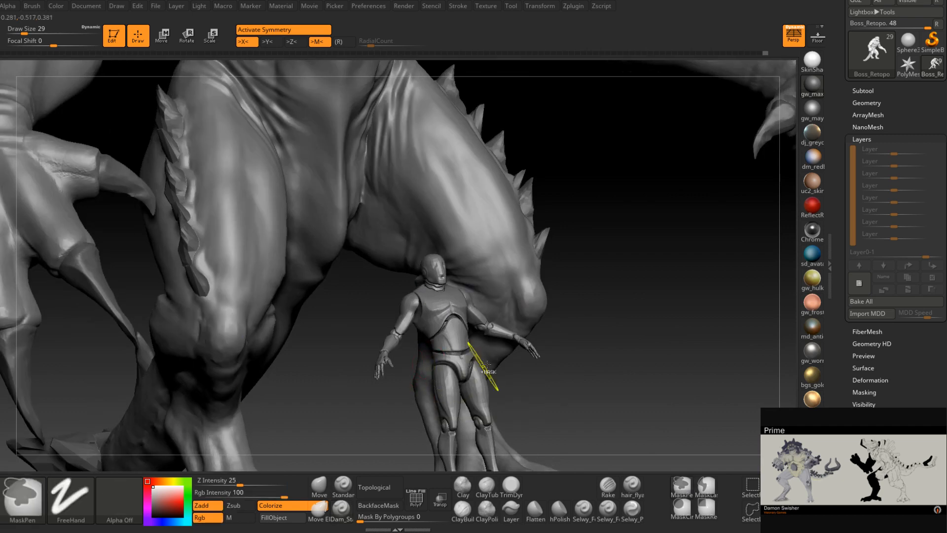
{"action": "mouse_move", "coordinate": [486, 365]}
{"action": "right_mouse_down", "text": "ctrl"}
{"action": "mouse_move", "coordinate": [516, 294]}
{"action": "mouse_move", "coordinate": [501, 307]}
{"action": "mouse_move", "coordinate": [523, 332]}
{"action": "mouse_move", "coordinate": [508, 316]}
{"action": "mouse_move", "coordinate": [515, 340]}
{"action": "right_mouse_up", "text": "ctrl"}
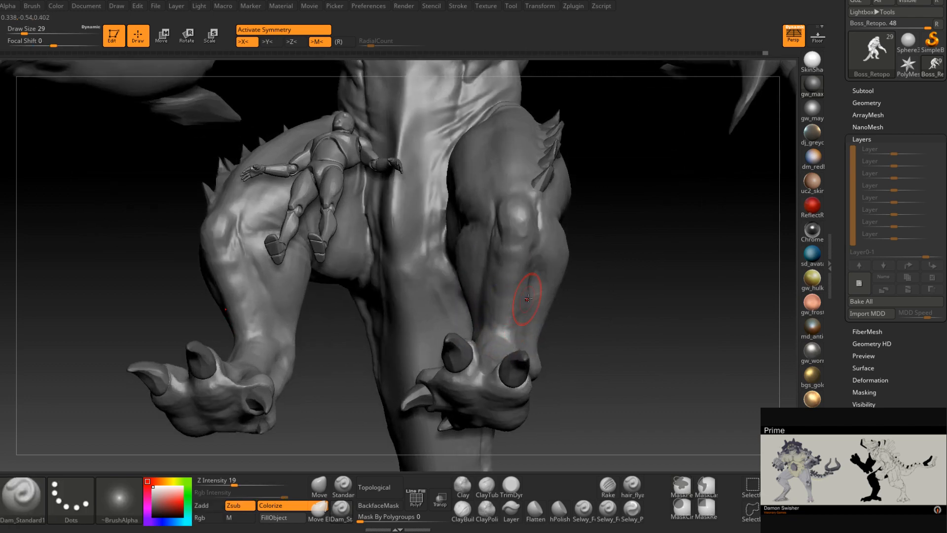
{"action": "mouse_move", "coordinate": [529, 304]}
{"action": "right_mouse_down"}
{"action": "mouse_move", "coordinate": [518, 380]}
{"action": "mouse_move", "coordinate": [552, 366]}
{"action": "mouse_move", "coordinate": [535, 310]}
{"action": "mouse_move", "coordinate": [518, 359]}
{"action": "mouse_move", "coordinate": [500, 293]}
{"action": "mouse_move", "coordinate": [493, 324]}
{"action": "right_mouse_up"}
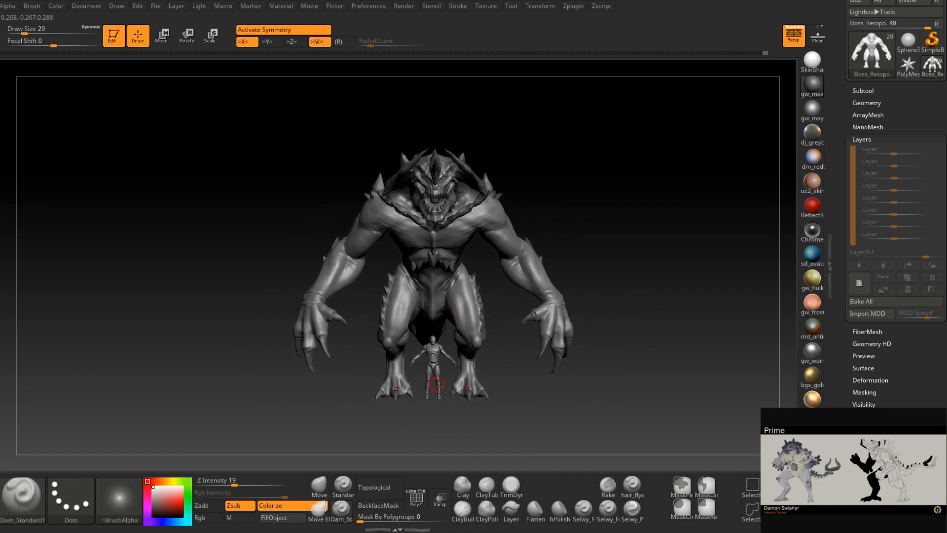
Build up horizontal skin folds around the front of the ankles above the feet with the Standard brush at draw size 12
{"action": "left_click", "coordinate": [345, 486]}
{"action": "mouse_move", "coordinate": [470, 373]}
{"action": "right_mouse_down", "text": "alt"}
{"action": "mouse_move", "coordinate": [472, 321]}
{"action": "mouse_move", "coordinate": [484, 395]}
{"action": "mouse_move", "coordinate": [485, 296]}
{"action": "mouse_move", "coordinate": [468, 341]}
{"action": "mouse_move", "coordinate": [500, 300]}
{"action": "right_mouse_up", "text": "alt"}
{"action": "key", "text": "space"}
{"action": "left_click_drag", "start_coordinate": [500, 300], "coordinate": [490, 300]}
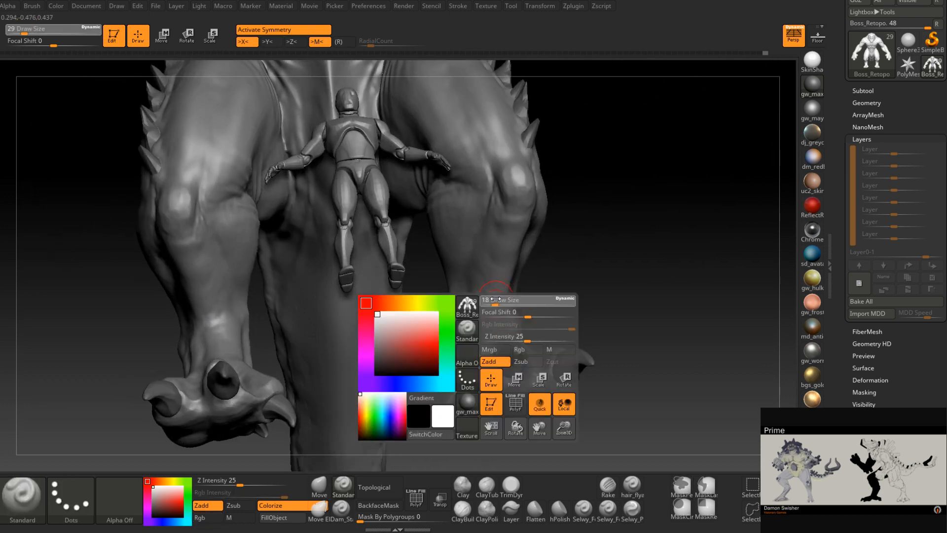
{"action": "right_click_drag", "start_coordinate": [488, 251], "coordinate": [471, 300]}
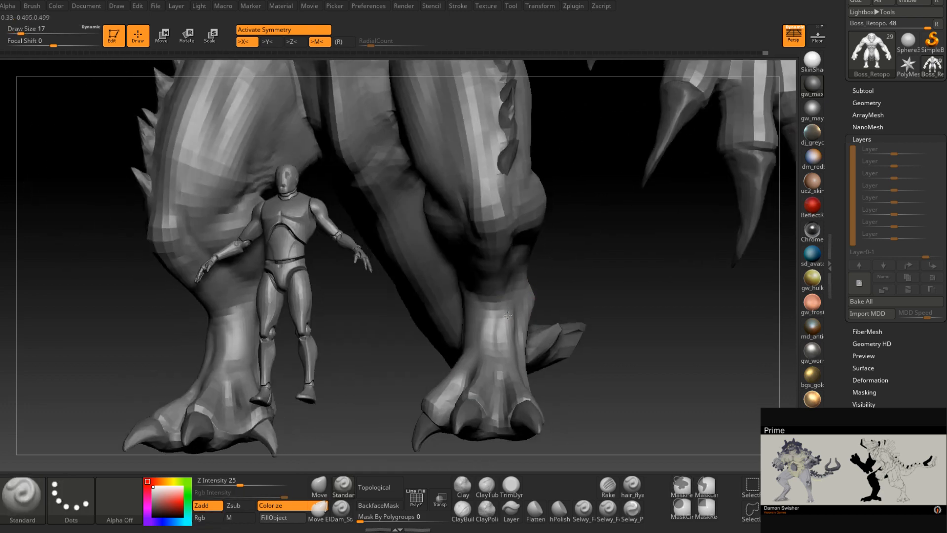
{"action": "key", "text": "space"}
{"action": "left_click_drag", "start_coordinate": [476, 299], "coordinate": [471, 299]}
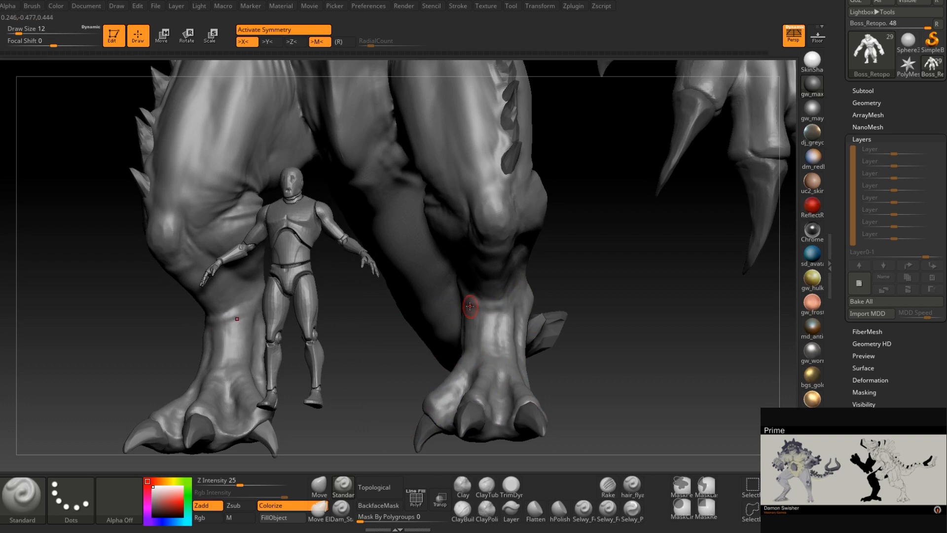
{"action": "right_click_drag", "start_coordinate": [486, 323], "coordinate": [510, 306]}
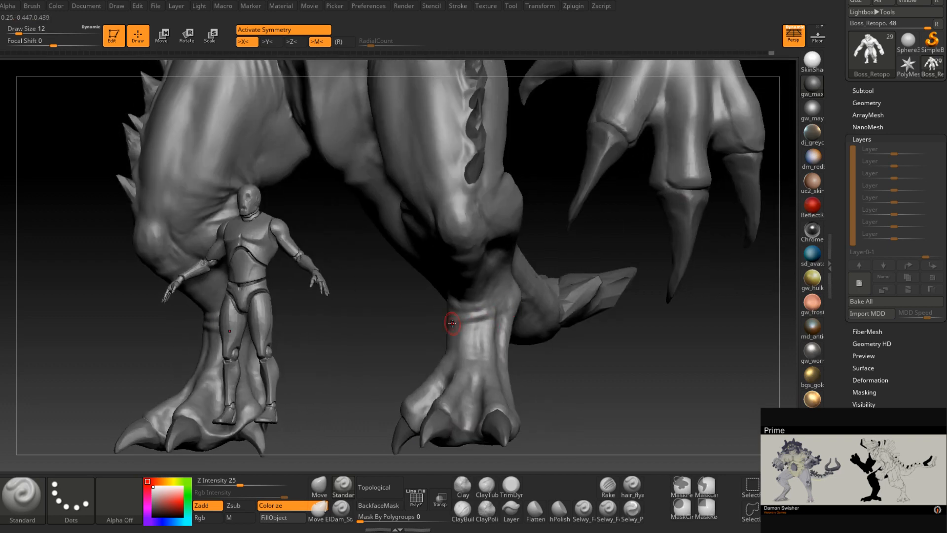
{"action": "right_click_drag", "start_coordinate": [452, 323], "coordinate": [497, 319]}
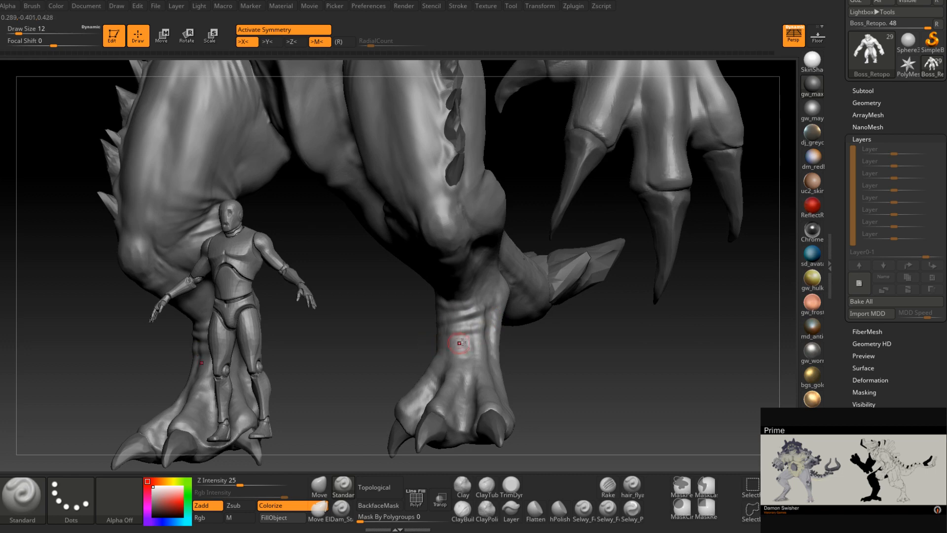
{"action": "right_click_drag", "start_coordinate": [456, 344], "coordinate": [508, 360]}
Cut creases between the front ankle folds with Dam_Standard at draw size 12
{"action": "left_click", "coordinate": [341, 509]}
{"action": "mouse_move", "coordinate": [446, 344]}
{"action": "right_mouse_down"}
{"action": "mouse_move", "coordinate": [445, 310]}
{"action": "mouse_move", "coordinate": [512, 294]}
{"action": "mouse_move", "coordinate": [528, 306]}
{"action": "mouse_move", "coordinate": [396, 320]}
{"action": "right_mouse_up"}
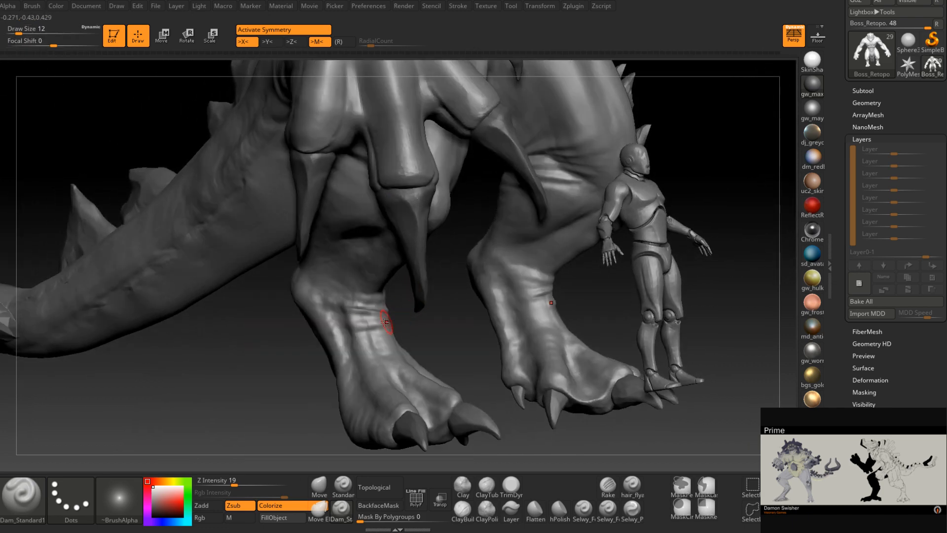
{"action": "right_click_drag", "start_coordinate": [503, 321], "coordinate": [371, 324]}
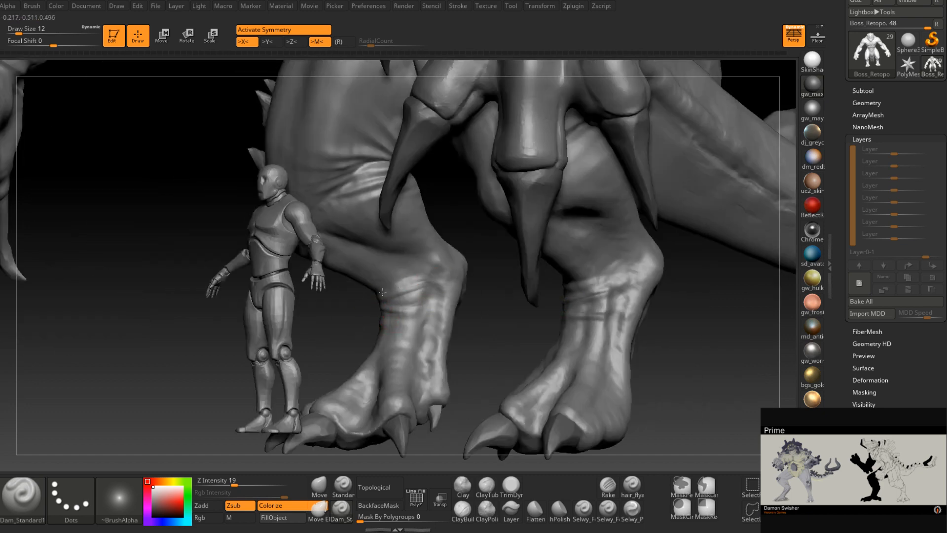
{"action": "right_click_drag", "start_coordinate": [382, 292], "coordinate": [403, 294]}
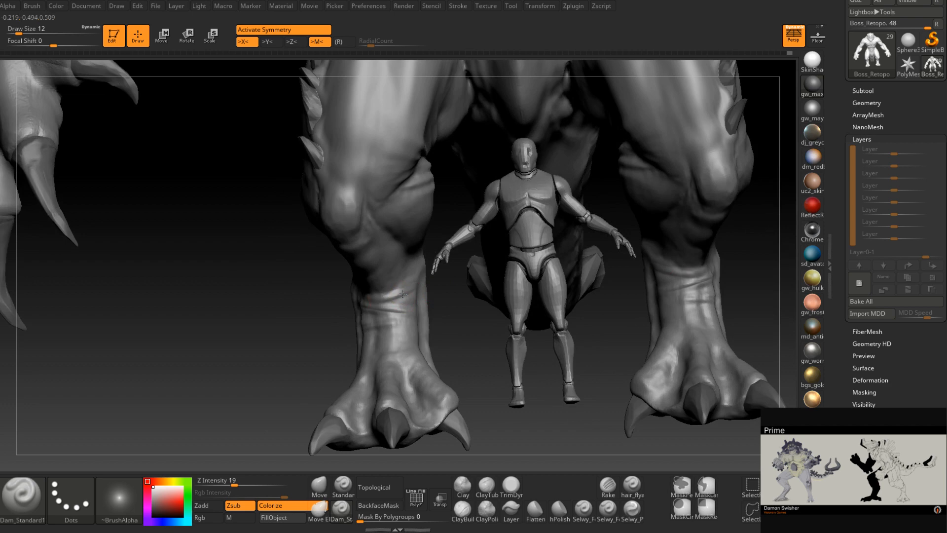
{"action": "left_click_drag", "start_coordinate": [403, 294], "coordinate": [378, 301]}
{"action": "right_click_drag", "start_coordinate": [400, 296], "coordinate": [380, 299]}
{"action": "right_click", "coordinate": [379, 299]}
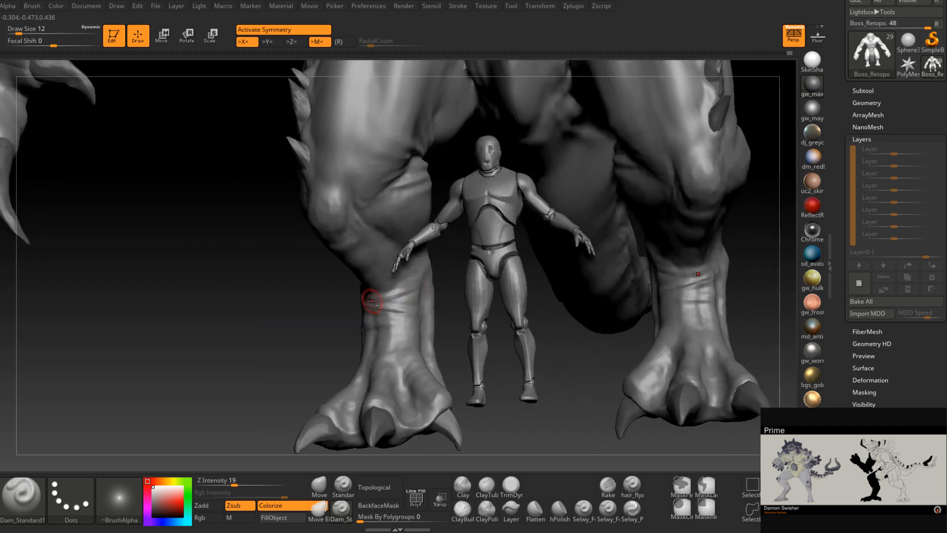
Extend the ankle creases around the side of the leg toward the heel with Dam_Standard at draw size 12
{"action": "right_click_drag", "start_coordinate": [440, 286], "coordinate": [418, 321]}
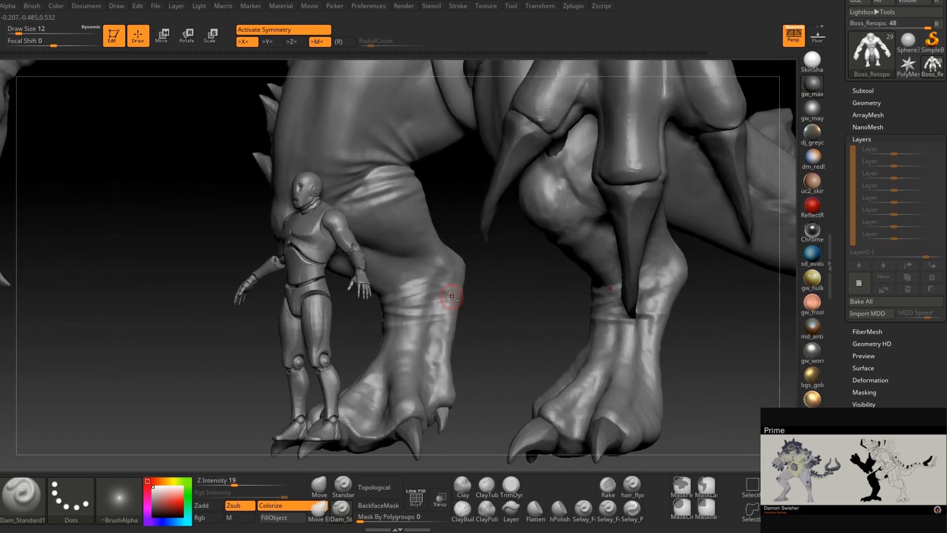
{"action": "left_click_drag", "start_coordinate": [443, 302], "coordinate": [386, 307]}
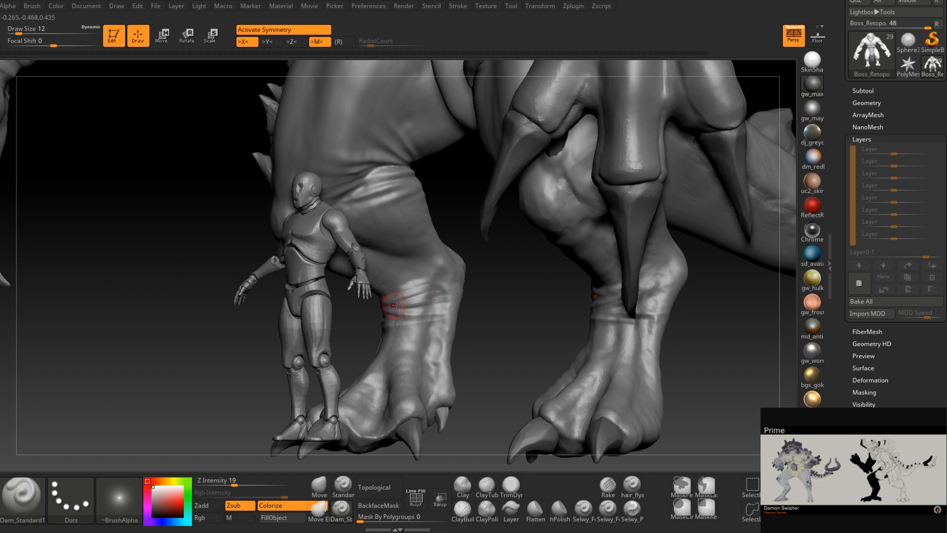
{"action": "right_click_drag", "start_coordinate": [486, 296], "coordinate": [420, 331]}
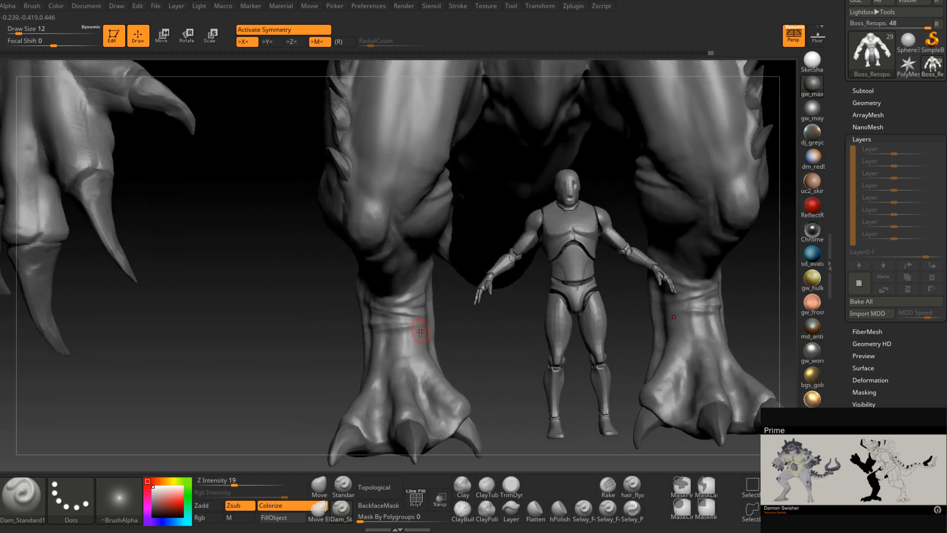
{"action": "mouse_move", "coordinate": [348, 338]}
{"action": "right_mouse_down"}
{"action": "mouse_move", "coordinate": [395, 322]}
{"action": "mouse_move", "coordinate": [387, 341]}
{"action": "mouse_move", "coordinate": [358, 342]}
{"action": "right_mouse_up"}
{"action": "key", "text": "shift"}
{"action": "key", "text": "ctrl"}
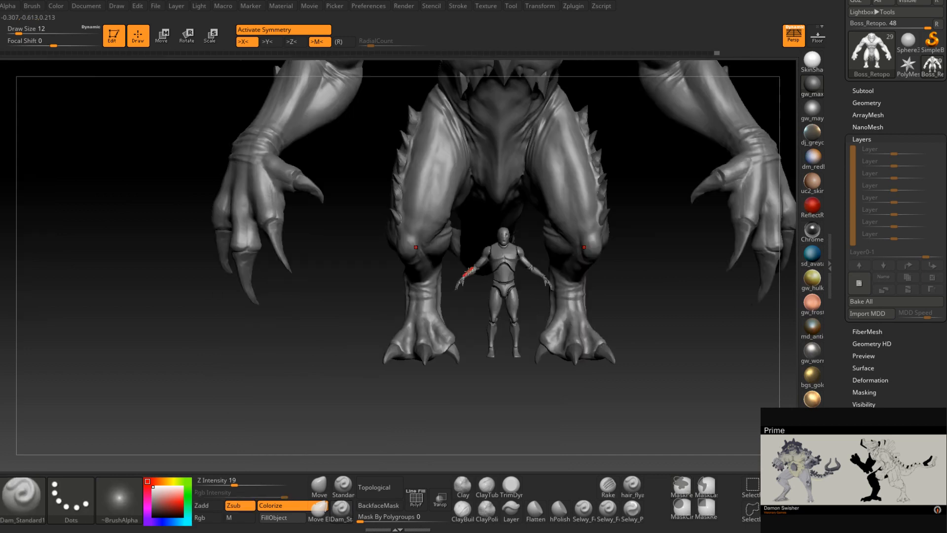
Inspect the chest, back and head, and smooth the side of the neck behind the jaw at draw size 9
{"action": "mouse_move", "coordinate": [493, 298]}
{"action": "right_mouse_down", "text": "alt"}
{"action": "mouse_move", "coordinate": [474, 326]}
{"action": "mouse_move", "coordinate": [518, 265]}
{"action": "mouse_move", "coordinate": [488, 317]}
{"action": "mouse_move", "coordinate": [541, 320]}
{"action": "mouse_move", "coordinate": [491, 334]}
{"action": "mouse_move", "coordinate": [490, 387]}
{"action": "mouse_move", "coordinate": [486, 274]}
{"action": "mouse_move", "coordinate": [448, 266]}
{"action": "right_mouse_up", "text": "alt"}
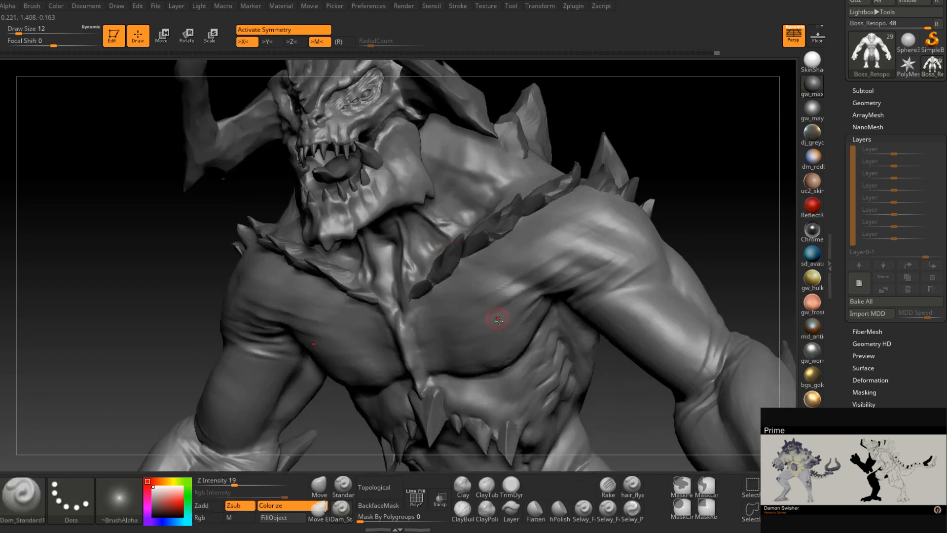
{"action": "right_click_drag", "start_coordinate": [498, 319], "coordinate": [507, 340]}
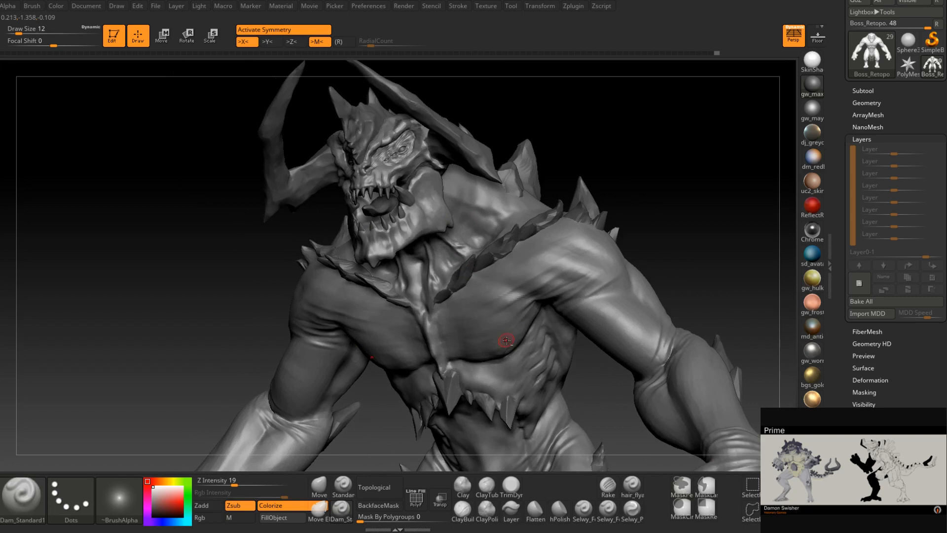
{"action": "right_click_drag", "start_coordinate": [506, 340], "coordinate": [524, 374]}
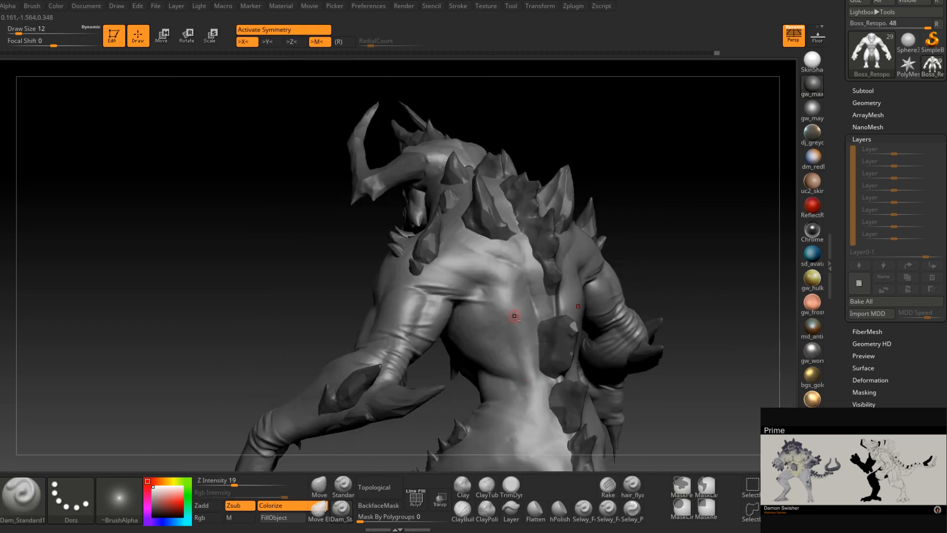
{"action": "right_click_drag", "start_coordinate": [514, 314], "coordinate": [509, 369]}
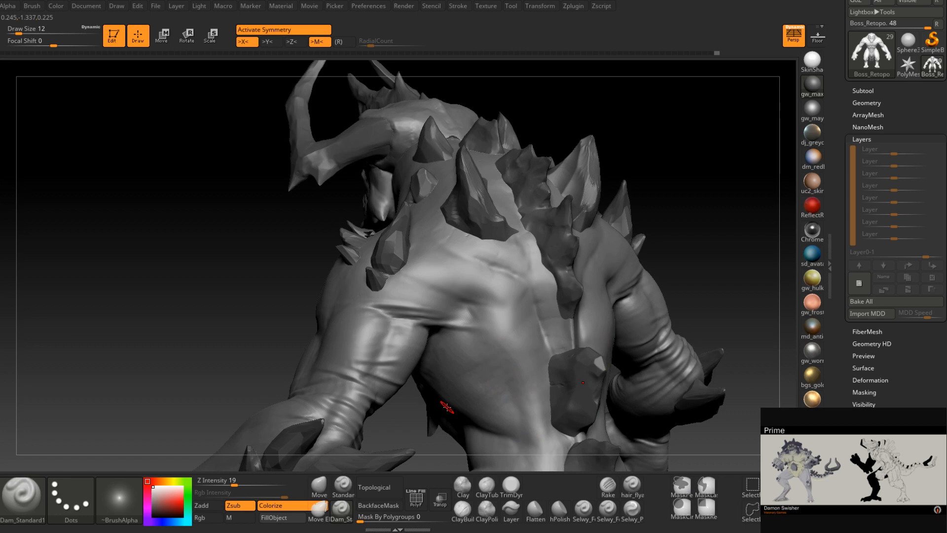
{"action": "mouse_move", "coordinate": [446, 406]}
{"action": "right_mouse_down"}
{"action": "mouse_move", "coordinate": [488, 266]}
{"action": "mouse_move", "coordinate": [463, 316]}
{"action": "mouse_move", "coordinate": [469, 333]}
{"action": "mouse_move", "coordinate": [421, 292]}
{"action": "mouse_move", "coordinate": [451, 226]}
{"action": "mouse_move", "coordinate": [495, 229]}
{"action": "right_mouse_up"}
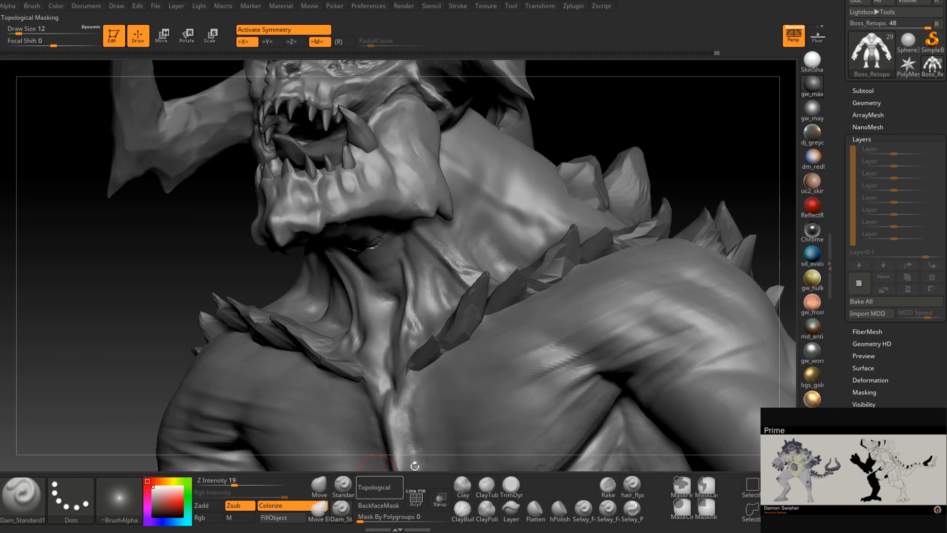
{"action": "left_click", "coordinate": [343, 486]}
{"action": "mouse_move", "coordinate": [414, 346]}
{"action": "right_mouse_down"}
{"action": "mouse_move", "coordinate": [445, 229]}
{"action": "mouse_move", "coordinate": [449, 238]}
{"action": "right_mouse_up"}
{"action": "left_click_drag", "start_coordinate": [506, 166], "coordinate": [533, 147], "text": "shift"}
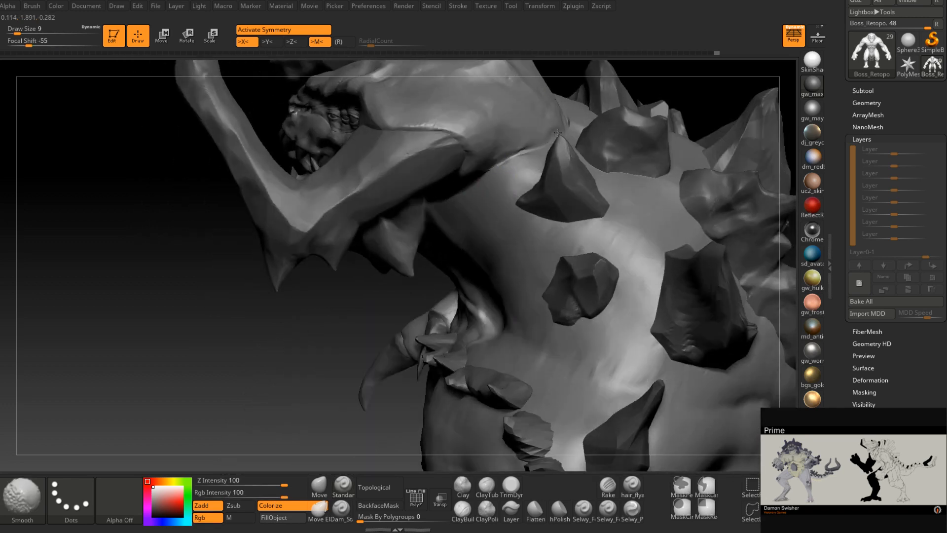
{"action": "right_click_drag", "start_coordinate": [375, 277], "coordinate": [419, 295]}
Build up skin folds on the side of the neck behind the jaw with the Standard brush at draw size 13
{"action": "key", "text": "space"}
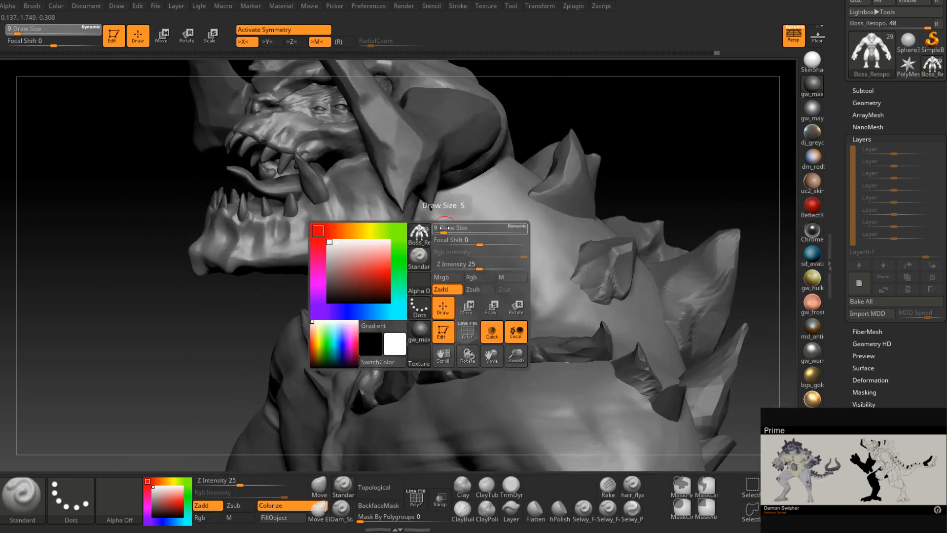
{"action": "left_click_drag", "start_coordinate": [445, 228], "coordinate": [447, 228]}
{"action": "right_click_drag", "start_coordinate": [446, 228], "coordinate": [473, 197]}
{"action": "key", "text": "s"}
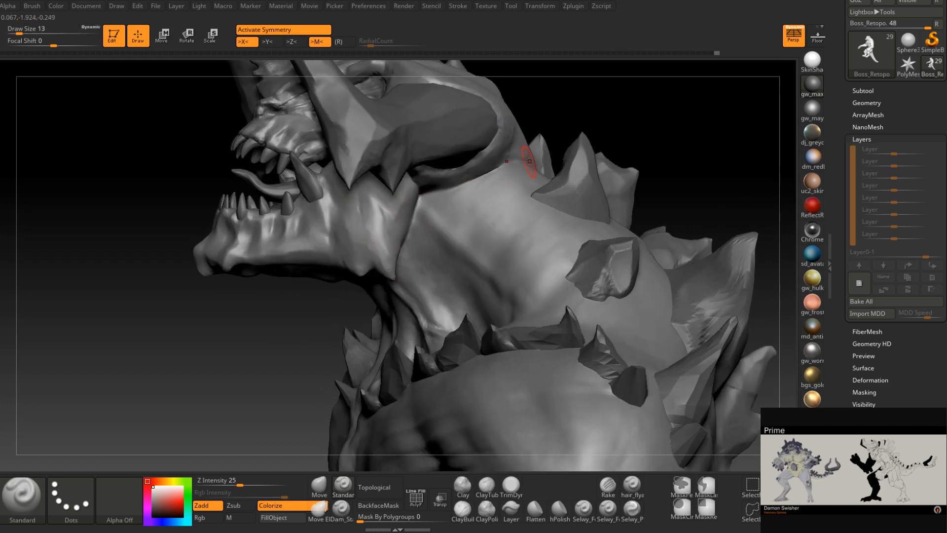
{"action": "right_click_drag", "start_coordinate": [406, 246], "coordinate": [430, 237]}
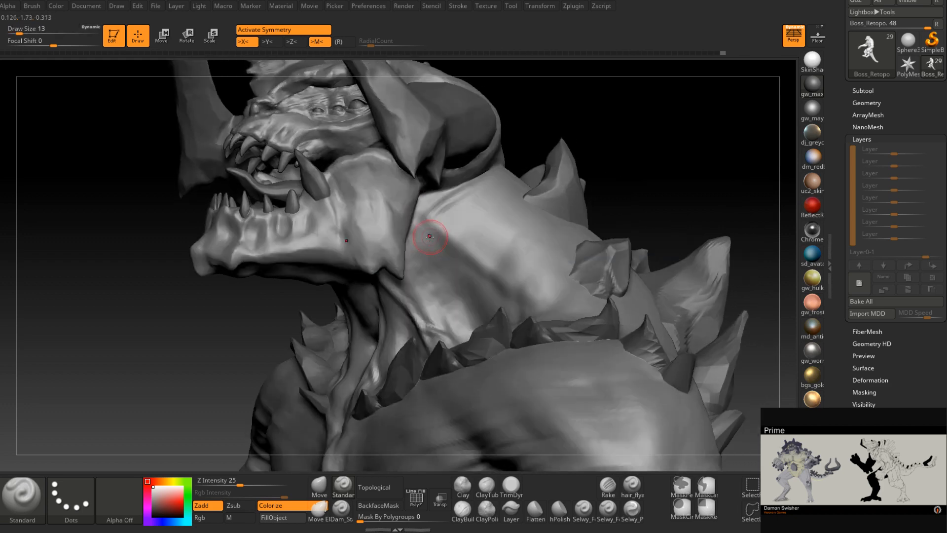
{"action": "right_click_drag", "start_coordinate": [482, 200], "coordinate": [414, 257]}
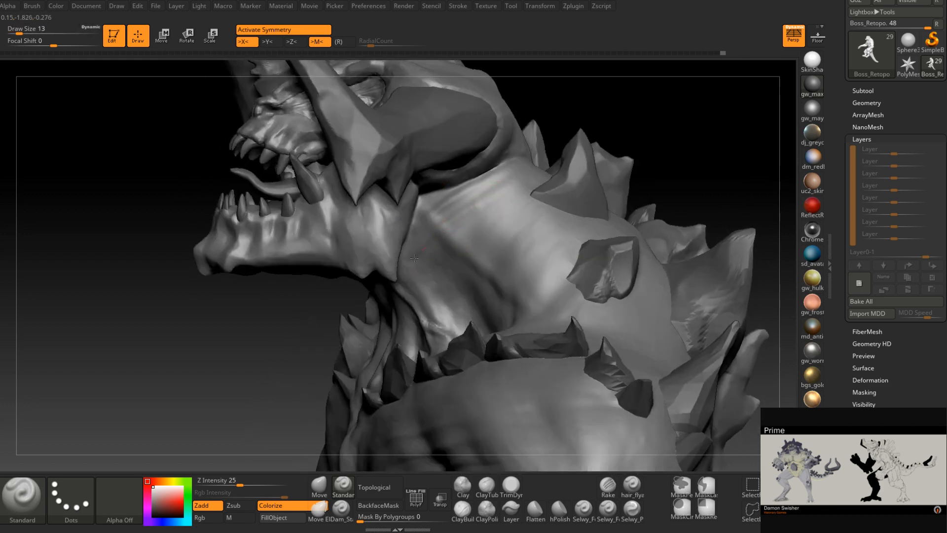
{"action": "right_click_drag", "start_coordinate": [390, 287], "coordinate": [433, 251]}
{"action": "mouse_move", "coordinate": [498, 184]}
{"action": "right_mouse_down"}
{"action": "mouse_move", "coordinate": [480, 200]}
{"action": "mouse_move", "coordinate": [502, 202]}
{"action": "mouse_move", "coordinate": [457, 257]}
{"action": "mouse_move", "coordinate": [425, 262]}
{"action": "right_mouse_up"}
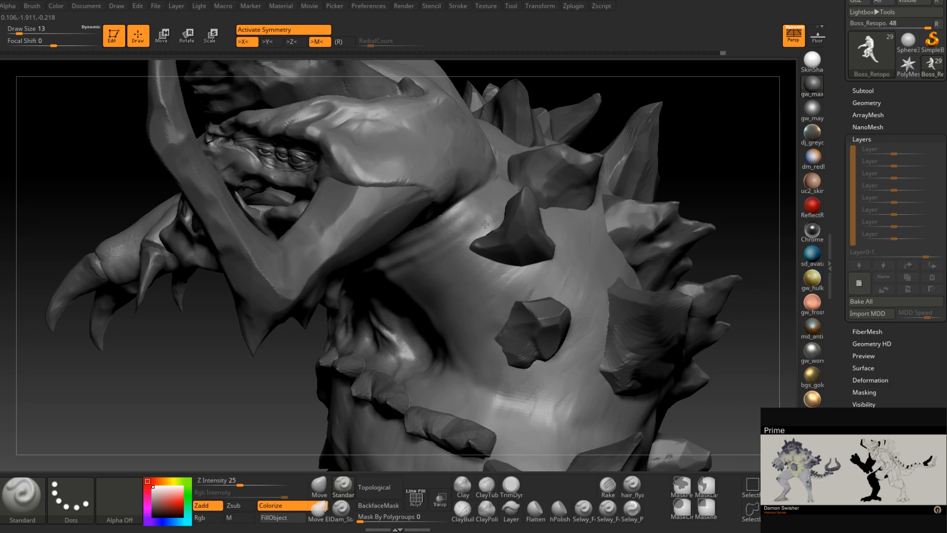
Extend the neck folds up around the nape, between the skull and the first spikes, at draw size 13
{"action": "mouse_move", "coordinate": [485, 224]}
{"action": "right_mouse_down"}
{"action": "mouse_move", "coordinate": [446, 231]}
{"action": "mouse_move", "coordinate": [513, 194]}
{"action": "right_mouse_up"}
{"action": "left_click_drag", "start_coordinate": [507, 197], "coordinate": [486, 216]}
{"action": "right_click_drag", "start_coordinate": [486, 215], "coordinate": [521, 190]}
{"action": "left_click_drag", "start_coordinate": [521, 189], "coordinate": [511, 207]}
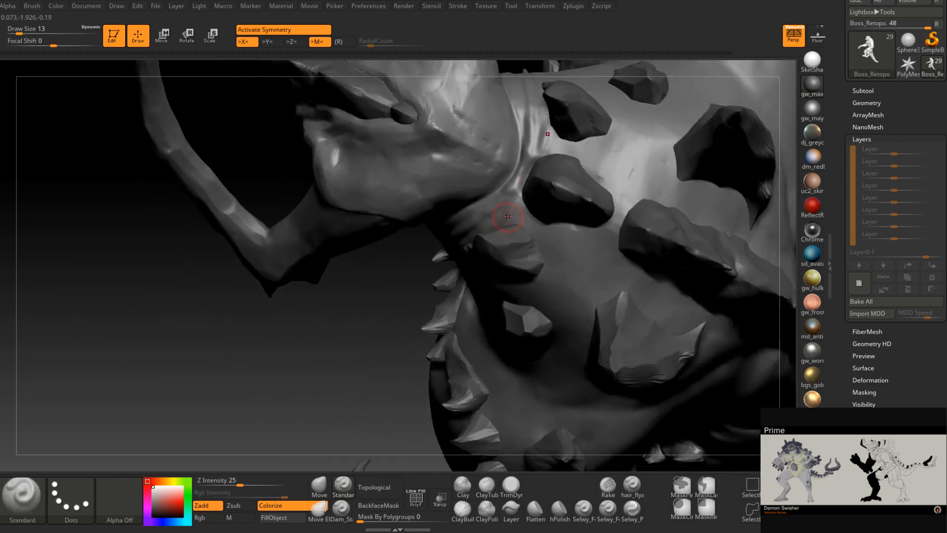
{"action": "mouse_move", "coordinate": [509, 213]}
{"action": "right_mouse_down"}
{"action": "mouse_move", "coordinate": [515, 196]}
{"action": "mouse_move", "coordinate": [378, 363]}
{"action": "right_mouse_up"}
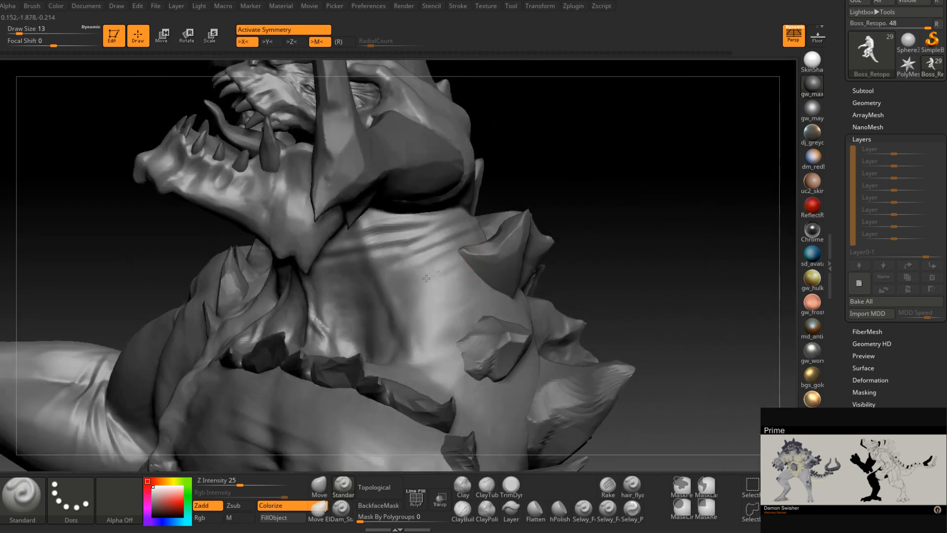
Add more folds lower on the side of the neck, below the spikes, with the Standard brush at draw sizes 13 and 16
{"action": "right_click_drag", "start_coordinate": [419, 282], "coordinate": [426, 275]}
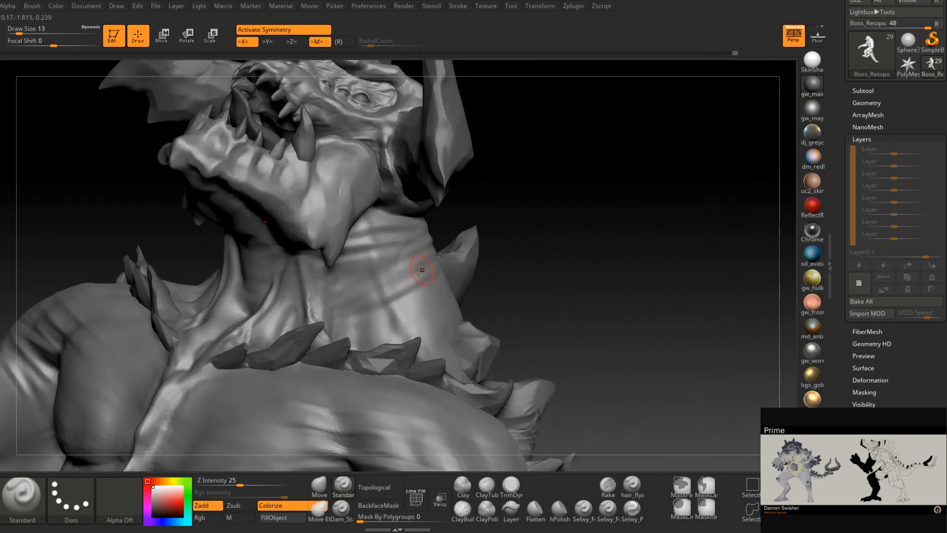
{"action": "left_click_drag", "start_coordinate": [379, 281], "coordinate": [328, 292]}
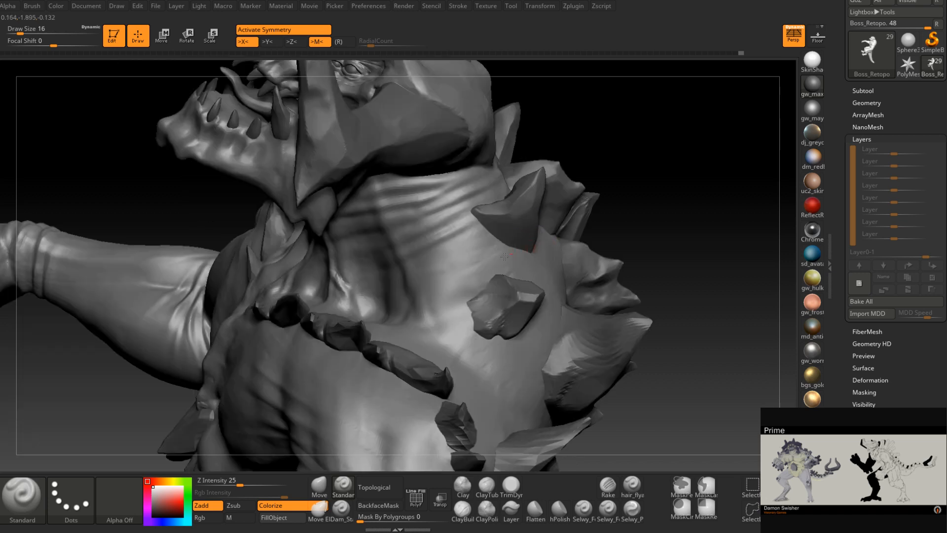
{"action": "left_click_drag", "start_coordinate": [495, 262], "coordinate": [438, 272]}
{"action": "mouse_move", "coordinate": [488, 241]}
{"action": "left_mouse_down"}
{"action": "mouse_move", "coordinate": [452, 250]}
{"action": "mouse_move", "coordinate": [452, 261]}
{"action": "mouse_move", "coordinate": [429, 270]}
{"action": "left_mouse_up"}
Cut creases between the side neck folds with Dam_Standard at draw size 16, and check the neck and jaw from the side
{"action": "key", "text": "space"}
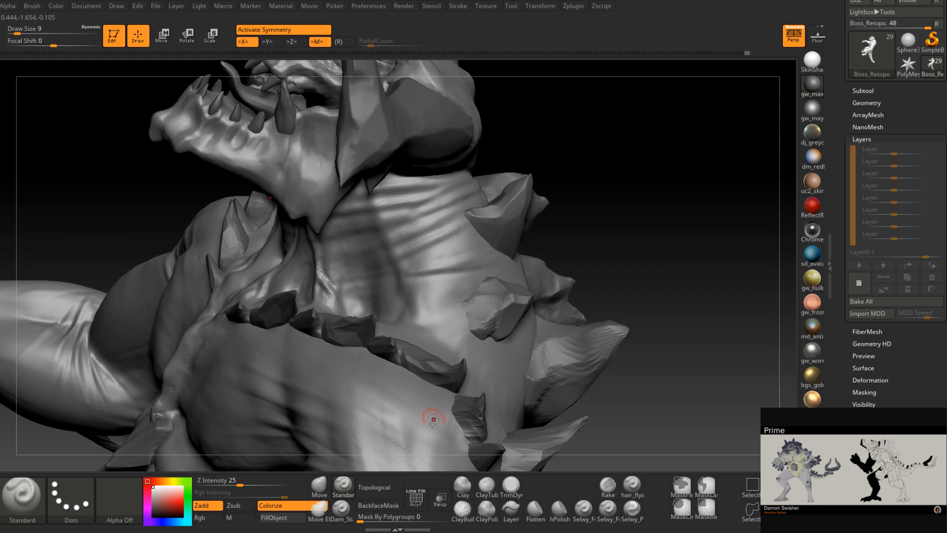
{"action": "left_click", "coordinate": [341, 508]}
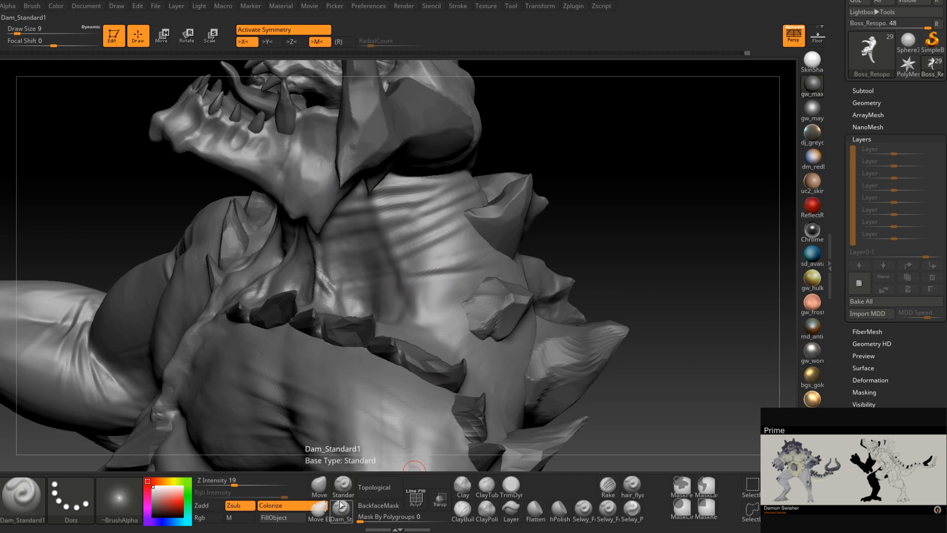
{"action": "key", "text": "space"}
{"action": "left_click_drag", "start_coordinate": [449, 236], "coordinate": [454, 230]}
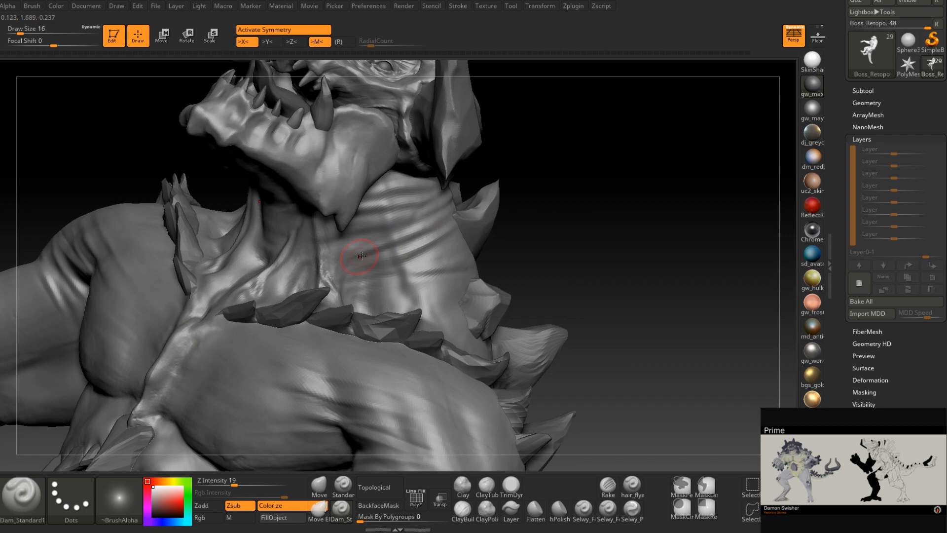
{"action": "mouse_move", "coordinate": [378, 240]}
{"action": "right_mouse_down"}
{"action": "mouse_move", "coordinate": [331, 261]}
{"action": "mouse_move", "coordinate": [434, 274]}
{"action": "mouse_move", "coordinate": [434, 306]}
{"action": "mouse_move", "coordinate": [379, 356]}
{"action": "mouse_move", "coordinate": [420, 264]}
{"action": "mouse_move", "coordinate": [375, 291]}
{"action": "mouse_move", "coordinate": [266, 317]}
{"action": "right_mouse_up"}
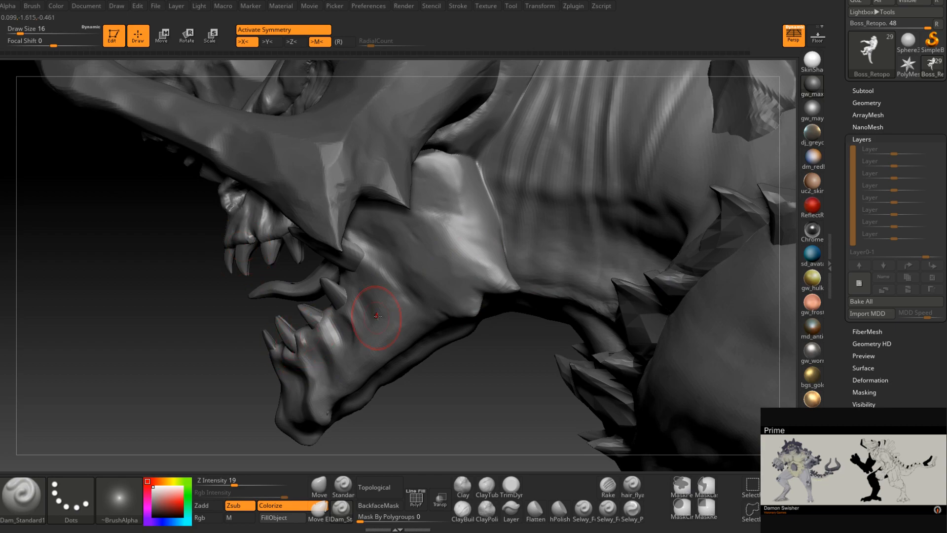
{"action": "mouse_move", "coordinate": [378, 315]}
{"action": "right_mouse_down"}
{"action": "mouse_move", "coordinate": [405, 292]}
{"action": "mouse_move", "coordinate": [232, 279]}
{"action": "right_mouse_up"}
{"action": "right_click", "coordinate": [343, 291]}
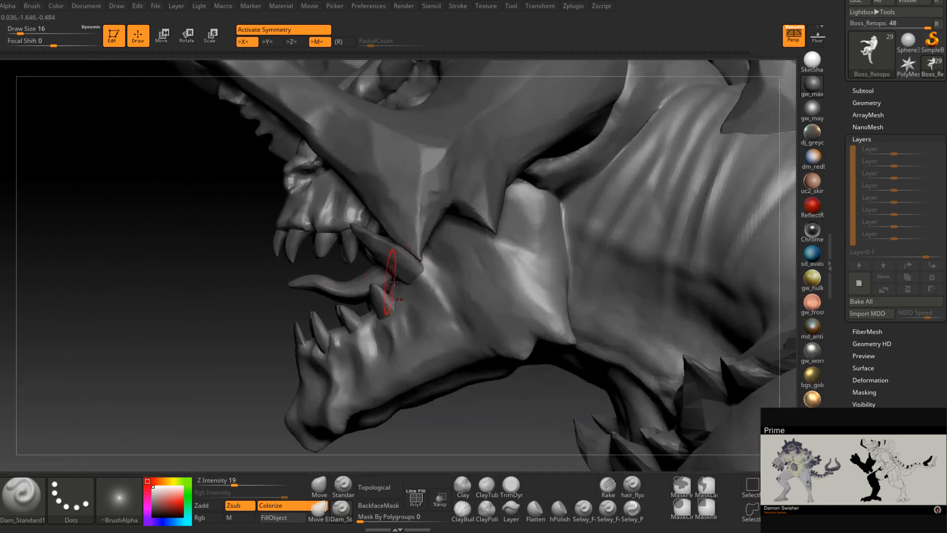
{"action": "mouse_move", "coordinate": [451, 310]}
{"action": "right_mouse_down", "text": "alt"}
{"action": "mouse_move", "coordinate": [400, 312]}
{"action": "mouse_move", "coordinate": [472, 294]}
{"action": "mouse_move", "coordinate": [482, 333]}
{"action": "right_mouse_up", "text": "alt"}
Sharpen the creases from the upper neck spikes down toward the throat with Dam_Standard at draw size 11
{"action": "key", "text": "bracketleft"}
{"action": "left_click_drag", "start_coordinate": [535, 239], "coordinate": [539, 202]}
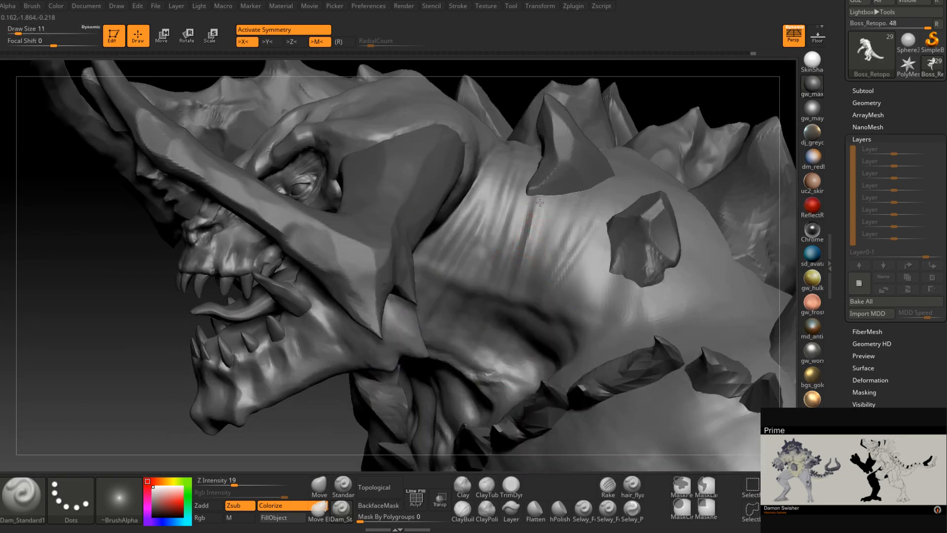
{"action": "right_click_drag", "start_coordinate": [514, 286], "coordinate": [552, 276]}
{"action": "mouse_move", "coordinate": [521, 295]}
{"action": "left_mouse_down"}
{"action": "mouse_move", "coordinate": [530, 227]}
{"action": "mouse_move", "coordinate": [488, 338]}
{"action": "left_mouse_up"}
{"action": "left_click_drag", "start_coordinate": [531, 239], "coordinate": [462, 375]}
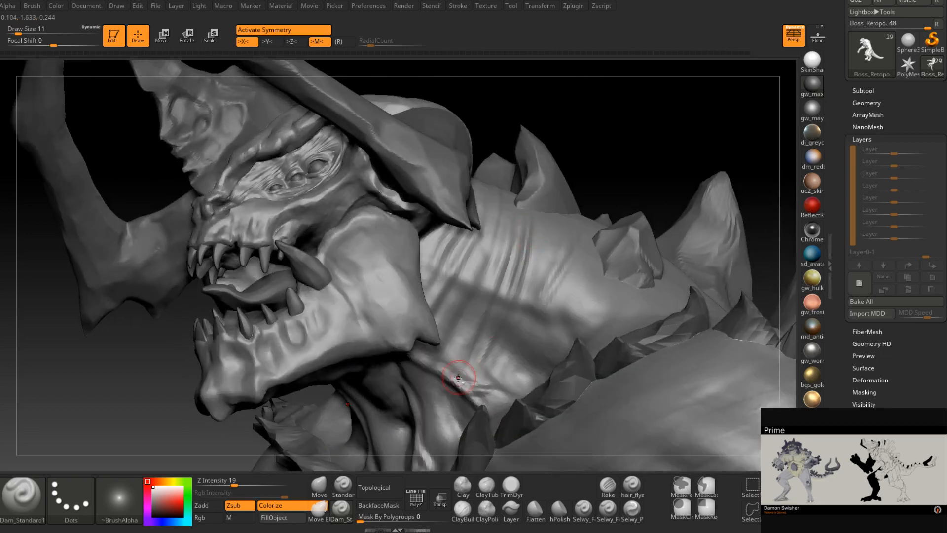
Cut creases down the side of the neck behind the jaw with Dam_Standard at draw size 11
{"action": "right_click_drag", "start_coordinate": [530, 294], "coordinate": [498, 291]}
{"action": "mouse_move", "coordinate": [493, 310]}
{"action": "left_mouse_down"}
{"action": "mouse_move", "coordinate": [480, 343]}
{"action": "mouse_move", "coordinate": [467, 345]}
{"action": "mouse_move", "coordinate": [505, 243]}
{"action": "left_mouse_up"}
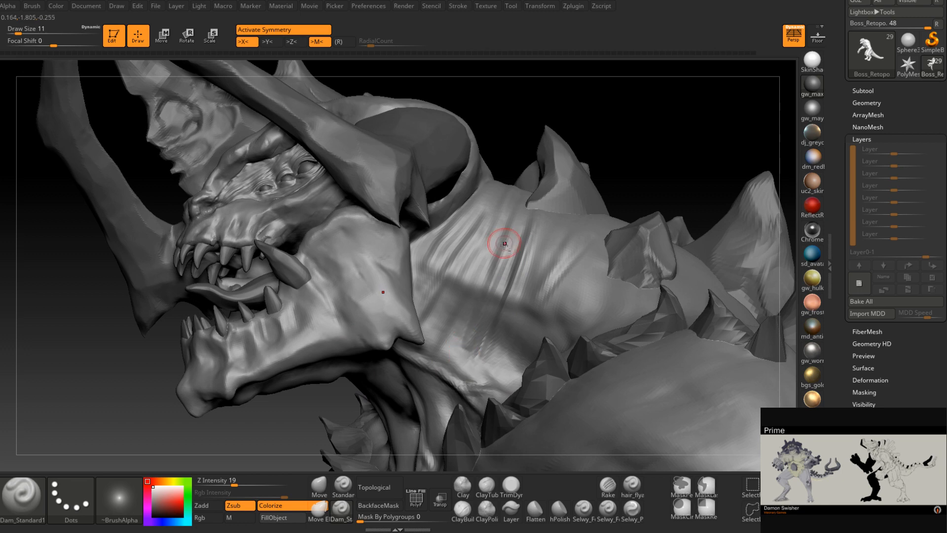
{"action": "left_click_drag", "start_coordinate": [469, 280], "coordinate": [440, 336]}
{"action": "right_click_drag", "start_coordinate": [499, 201], "coordinate": [467, 281]}
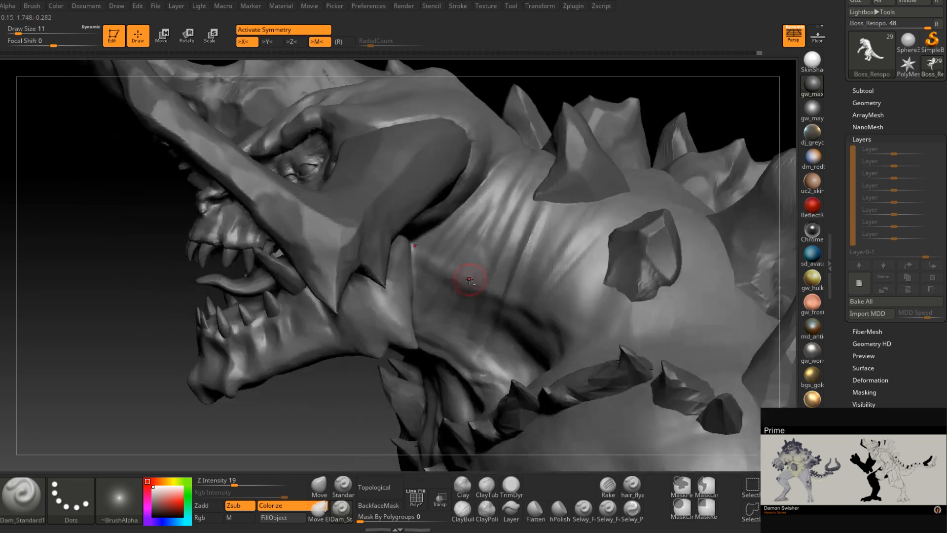
{"action": "right_click_drag", "start_coordinate": [509, 209], "coordinate": [469, 252]}
{"action": "mouse_move", "coordinate": [441, 283]}
{"action": "left_mouse_down"}
{"action": "mouse_move", "coordinate": [496, 212]}
{"action": "mouse_move", "coordinate": [471, 220]}
{"action": "mouse_move", "coordinate": [491, 208]}
{"action": "left_mouse_up"}
Deepen the diagonal creases between the skull crest and the first neck spike with Dam_Standard
{"action": "mouse_move", "coordinate": [444, 249]}
{"action": "right_mouse_down"}
{"action": "mouse_move", "coordinate": [462, 226]}
{"action": "mouse_move", "coordinate": [518, 212]}
{"action": "mouse_move", "coordinate": [517, 179]}
{"action": "right_mouse_up"}
{"action": "left_click_drag", "start_coordinate": [503, 202], "coordinate": [464, 271]}
{"action": "left_click_drag", "start_coordinate": [498, 222], "coordinate": [466, 274]}
{"action": "mouse_move", "coordinate": [430, 323]}
{"action": "right_mouse_down"}
{"action": "mouse_move", "coordinate": [465, 258]}
{"action": "mouse_move", "coordinate": [483, 275]}
{"action": "mouse_move", "coordinate": [505, 200]}
{"action": "right_mouse_up"}
{"action": "left_click_drag", "start_coordinate": [505, 201], "coordinate": [461, 274]}
Inspect the neck folds, arms, wrists and hands from several angles, and finish on the full body
{"action": "mouse_move", "coordinate": [435, 295]}
{"action": "right_mouse_down"}
{"action": "mouse_move", "coordinate": [502, 226]}
{"action": "mouse_move", "coordinate": [522, 239]}
{"action": "mouse_move", "coordinate": [511, 263]}
{"action": "mouse_move", "coordinate": [517, 272]}
{"action": "right_mouse_up"}
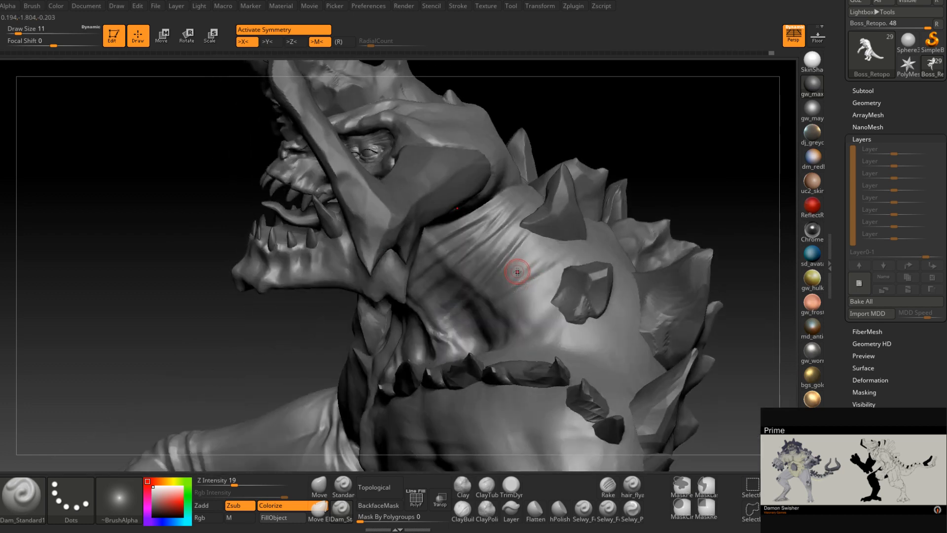
{"action": "mouse_move", "coordinate": [557, 247]}
{"action": "right_mouse_down"}
{"action": "mouse_move", "coordinate": [524, 270]}
{"action": "mouse_move", "coordinate": [561, 231]}
{"action": "right_mouse_up"}
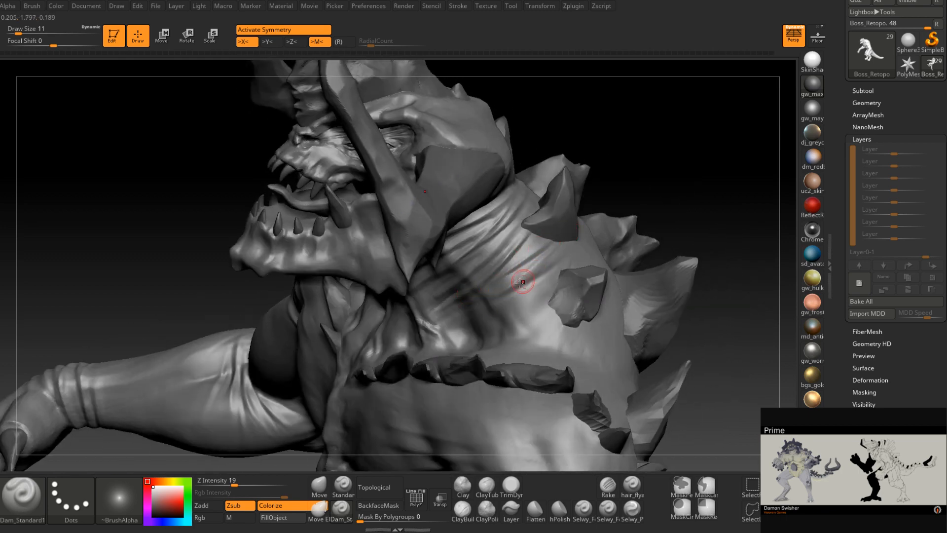
{"action": "right_click_drag", "start_coordinate": [523, 276], "coordinate": [496, 293]}
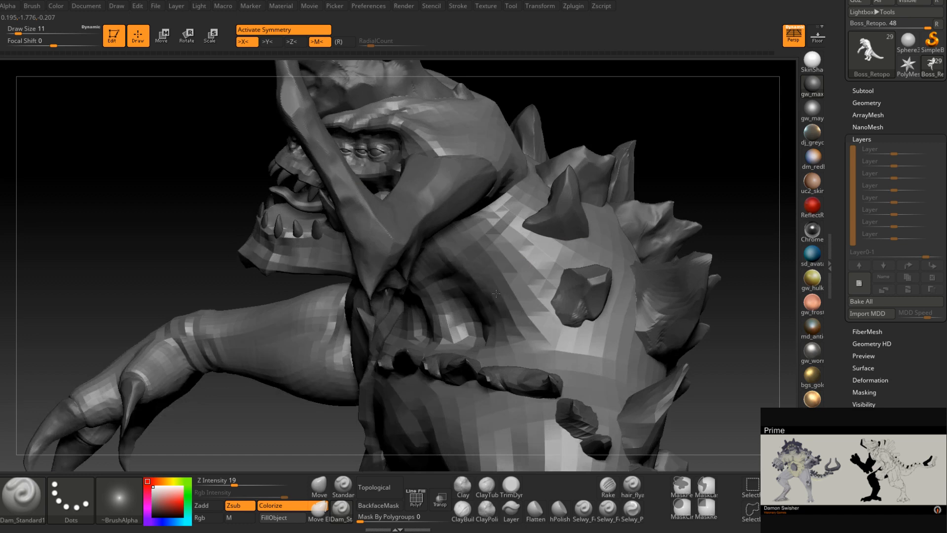
{"action": "right_click_drag", "start_coordinate": [496, 293], "coordinate": [499, 235], "text": "shift"}
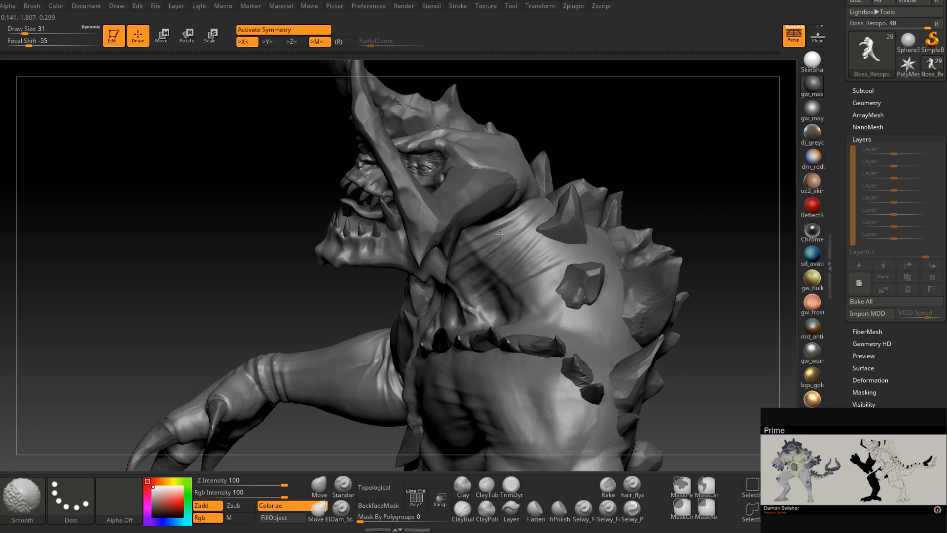
{"action": "mouse_move", "coordinate": [500, 235]}
{"action": "right_mouse_down", "text": "shift"}
{"action": "mouse_move", "coordinate": [582, 216]}
{"action": "mouse_move", "coordinate": [587, 280]}
{"action": "mouse_move", "coordinate": [612, 270]}
{"action": "mouse_move", "coordinate": [572, 261]}
{"action": "mouse_move", "coordinate": [606, 289]}
{"action": "mouse_move", "coordinate": [588, 404]}
{"action": "mouse_move", "coordinate": [560, 277]}
{"action": "mouse_move", "coordinate": [446, 272]}
{"action": "right_mouse_up", "text": "shift"}
{"action": "right_click_drag", "start_coordinate": [389, 278], "coordinate": [423, 301]}
{"action": "left_click_drag", "start_coordinate": [424, 304], "coordinate": [428, 309], "text": "shift"}
{"action": "right_click_drag", "start_coordinate": [434, 306], "coordinate": [412, 303]}
{"action": "left_click_drag", "start_coordinate": [419, 291], "coordinate": [433, 298], "text": "shift"}
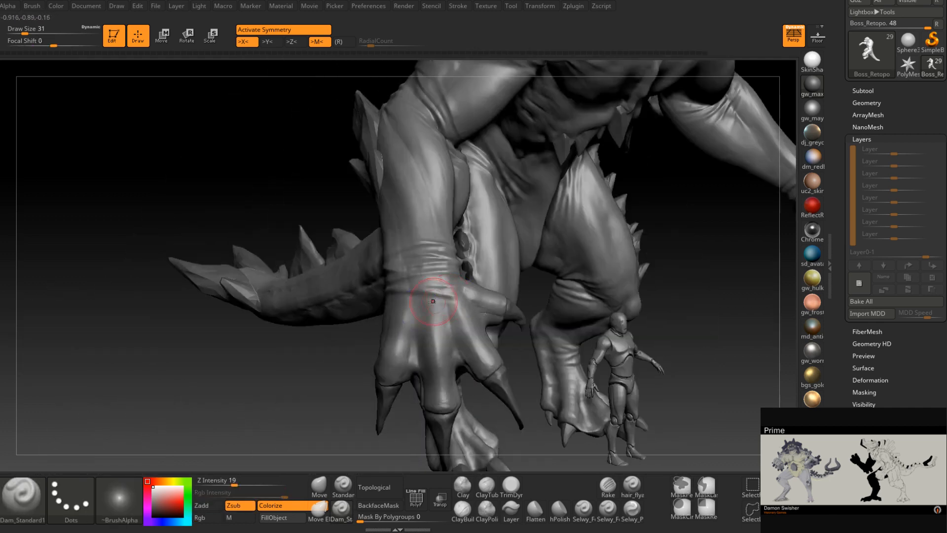
{"action": "right_click_drag", "start_coordinate": [433, 281], "coordinate": [446, 294]}
{"action": "left_click_drag", "start_coordinate": [445, 295], "coordinate": [434, 292], "text": "shift"}
{"action": "right_click_drag", "start_coordinate": [395, 307], "coordinate": [345, 301]}
{"action": "left_click_drag", "start_coordinate": [462, 284], "coordinate": [451, 288], "text": "shift"}
{"action": "right_click_drag", "start_coordinate": [375, 296], "coordinate": [428, 299]}
{"action": "right_click_drag", "start_coordinate": [342, 307], "coordinate": [402, 315]}
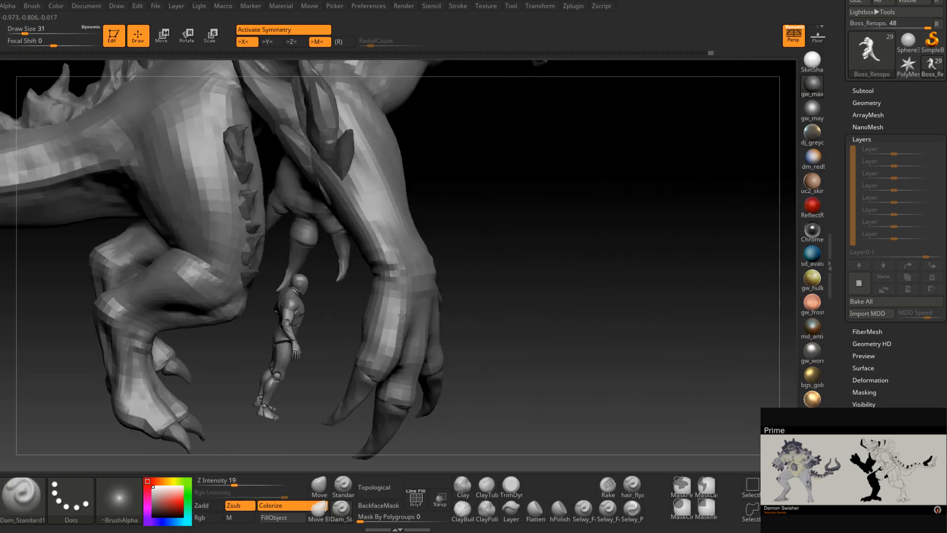
{"action": "mouse_move", "coordinate": [401, 315]}
{"action": "right_mouse_down"}
{"action": "mouse_move", "coordinate": [474, 289]}
{"action": "mouse_move", "coordinate": [516, 249]}
{"action": "right_mouse_up"}
{"action": "mouse_move", "coordinate": [516, 250]}
{"action": "left_mouse_down", "text": "shift"}
{"action": "mouse_move", "coordinate": [507, 262]}
{"action": "mouse_move", "coordinate": [528, 257]}
{"action": "left_mouse_up", "text": "shift"}
{"action": "mouse_move", "coordinate": [528, 257]}
{"action": "right_mouse_down"}
{"action": "mouse_move", "coordinate": [493, 259]}
{"action": "mouse_move", "coordinate": [503, 237]}
{"action": "mouse_move", "coordinate": [539, 271]}
{"action": "mouse_move", "coordinate": [581, 285]}
{"action": "mouse_move", "coordinate": [514, 296]}
{"action": "mouse_move", "coordinate": [484, 380]}
{"action": "mouse_move", "coordinate": [487, 317]}
{"action": "mouse_move", "coordinate": [468, 302]}
{"action": "mouse_move", "coordinate": [498, 262]}
{"action": "right_mouse_up"}
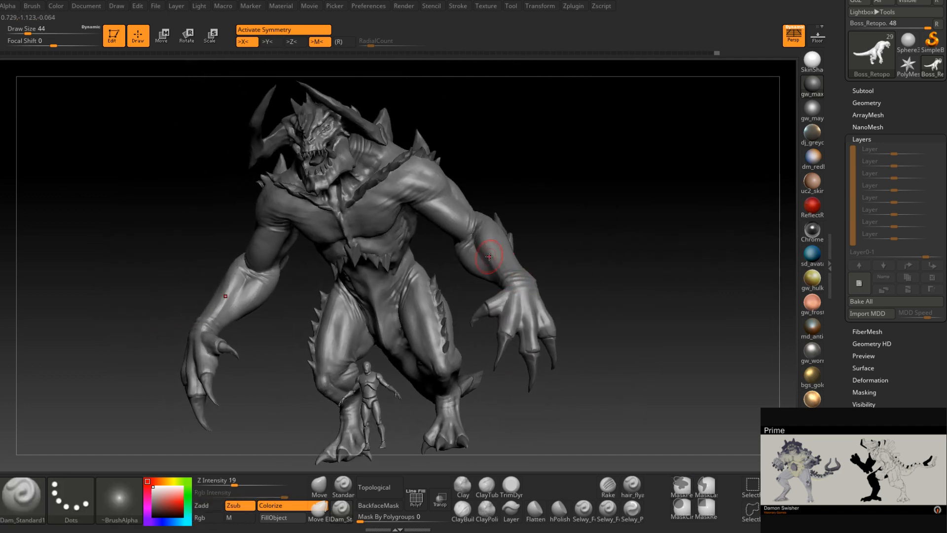
Subdivide the creature's body mesh by one more level
{"action": "left_click", "coordinate": [863, 289]}
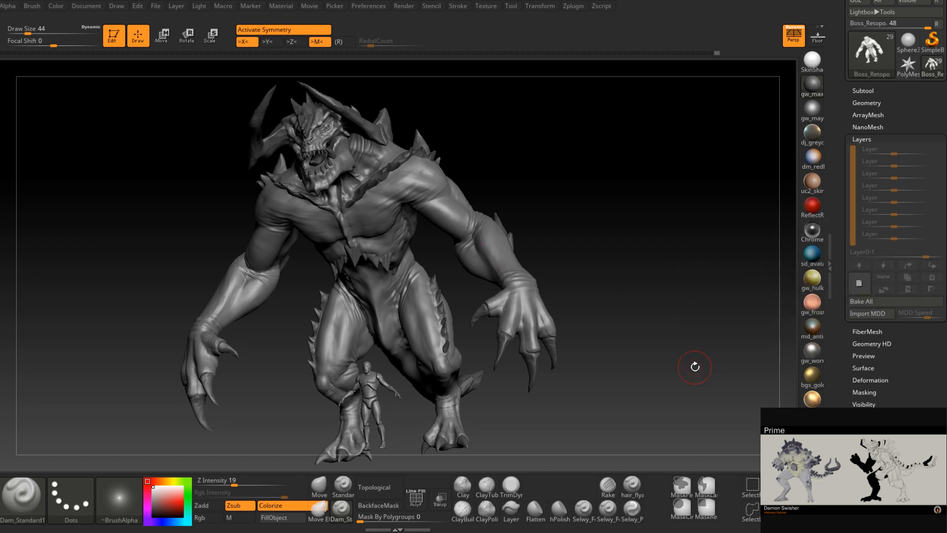
{"action": "key", "text": "ctrl+d"}
{"action": "left_click_drag", "start_coordinate": [653, 332], "coordinate": [687, 323]}
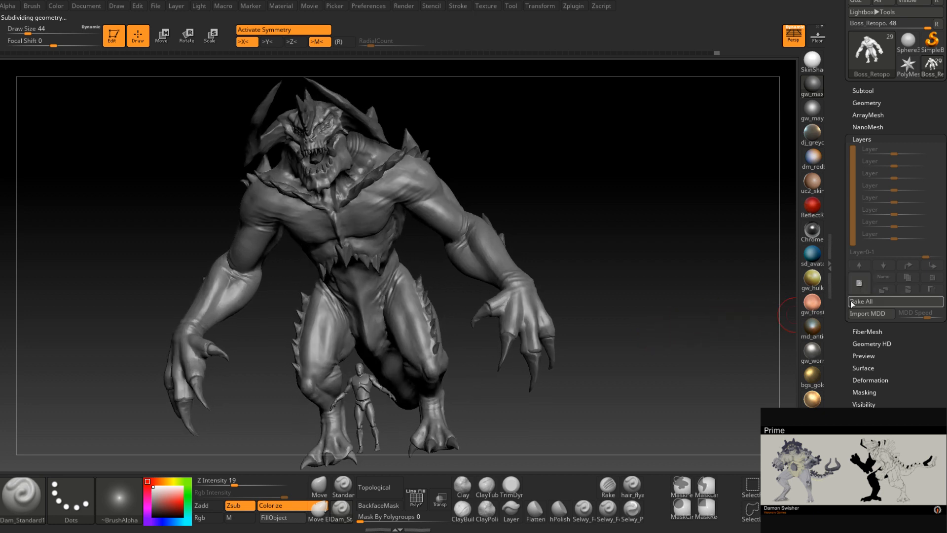
Add a new sculpt layer named Scales 1 and save the project
{"action": "left_click", "coordinate": [858, 283]}
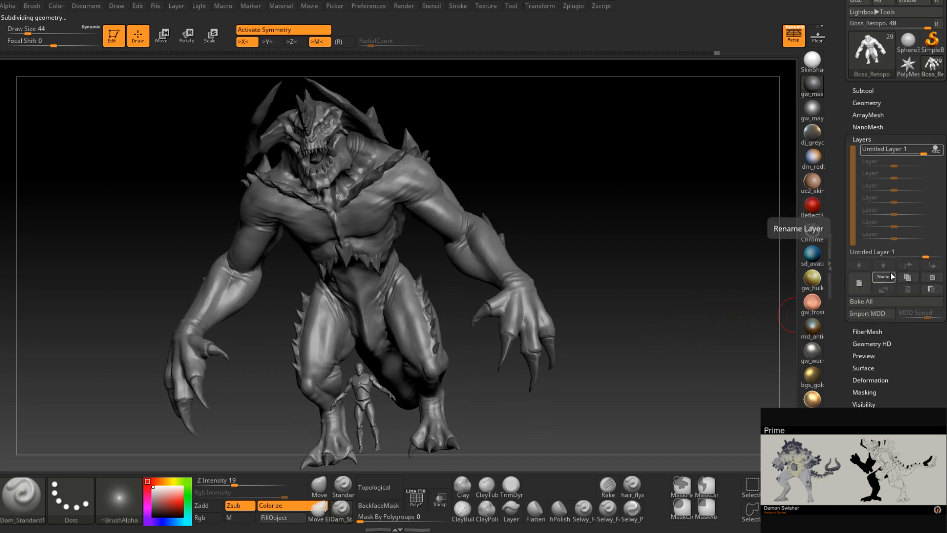
{"action": "left_click", "coordinate": [881, 277]}
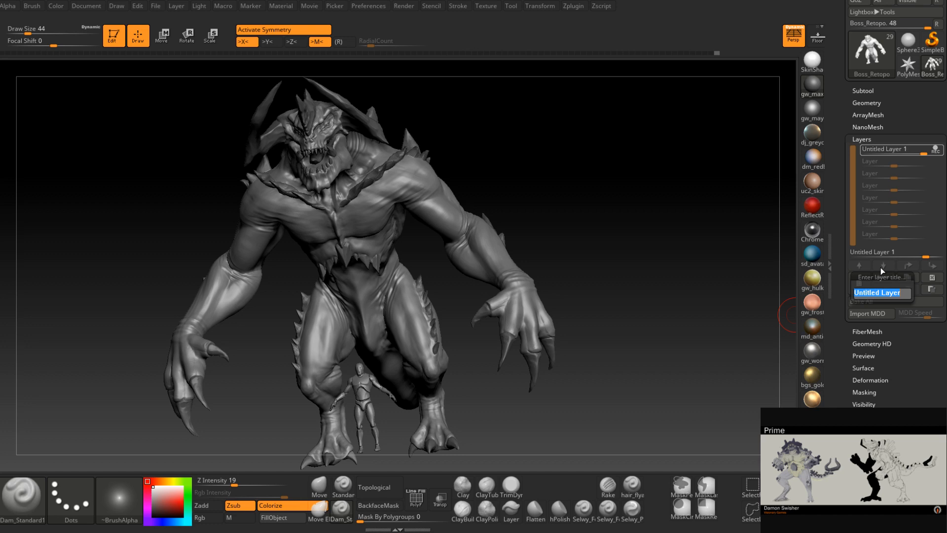
{"action": "type", "text": "les 1"}
{"action": "key", "text": "Return"}
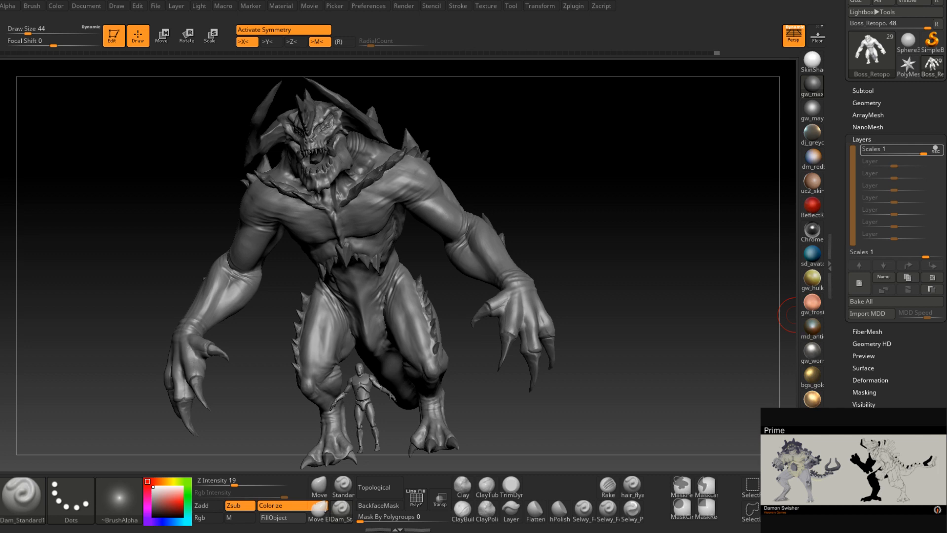
{"action": "key", "text": "ctrl+s"}
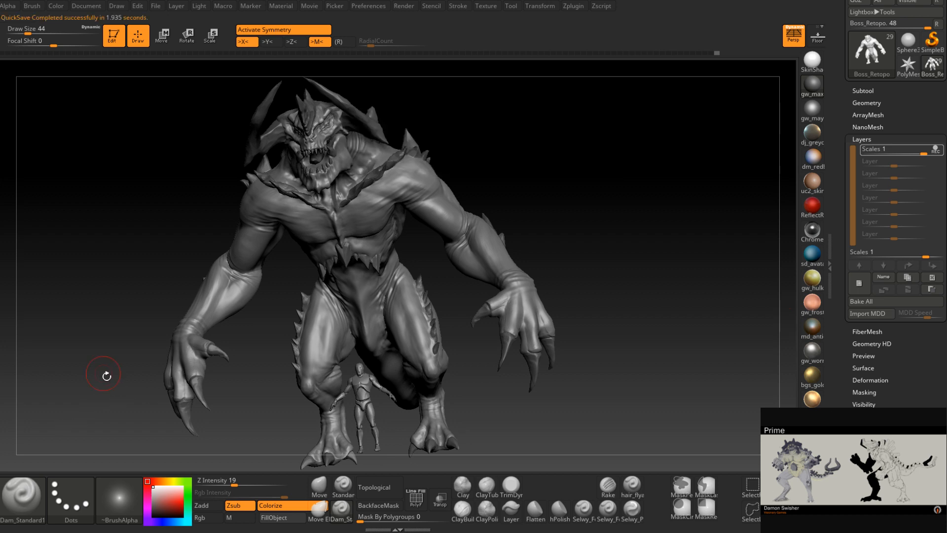
Switch to the Standard brush and start importing custom image files as alphas
{"action": "left_click", "coordinate": [342, 485]}
{"action": "left_click_drag", "start_coordinate": [571, 421], "coordinate": [550, 429]}
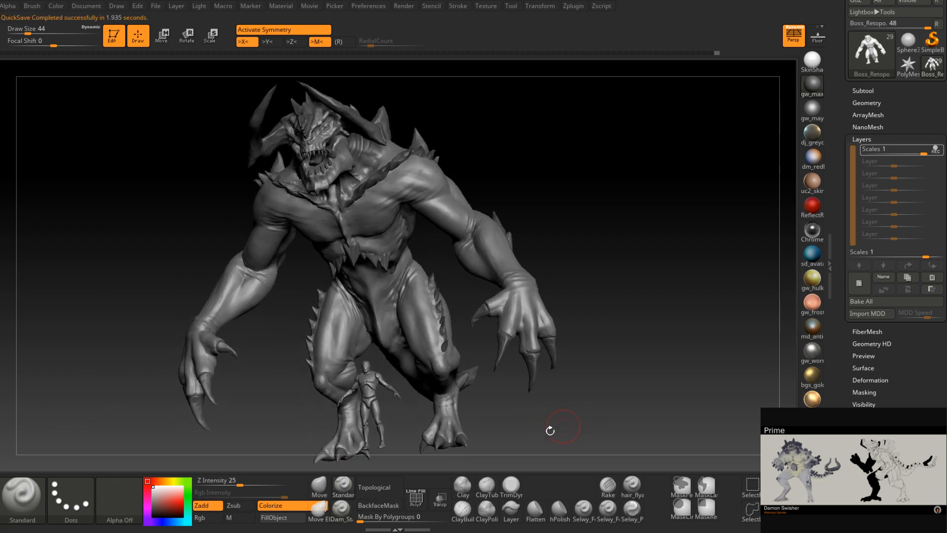
{"action": "key", "text": "ctrl"}
{"action": "left_click", "coordinate": [113, 497]}
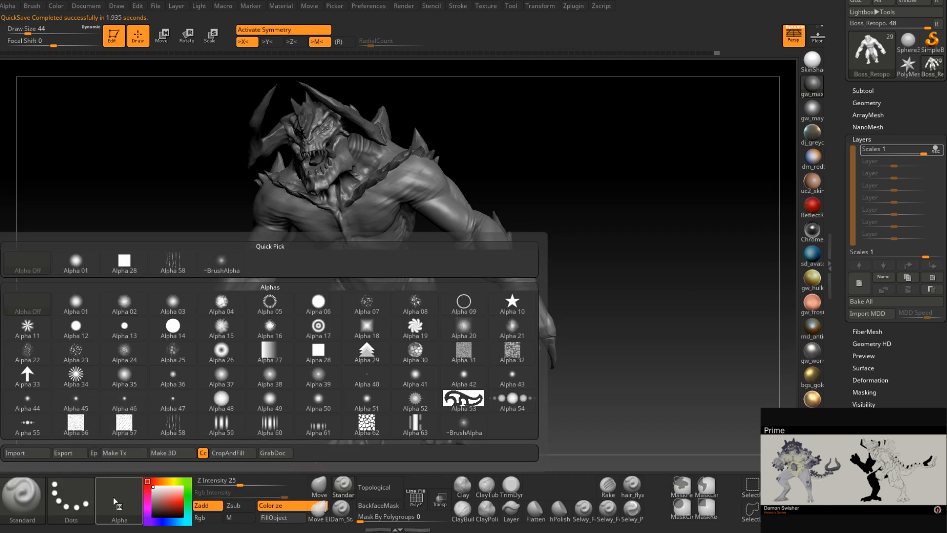
{"action": "left_click", "coordinate": [28, 452]}
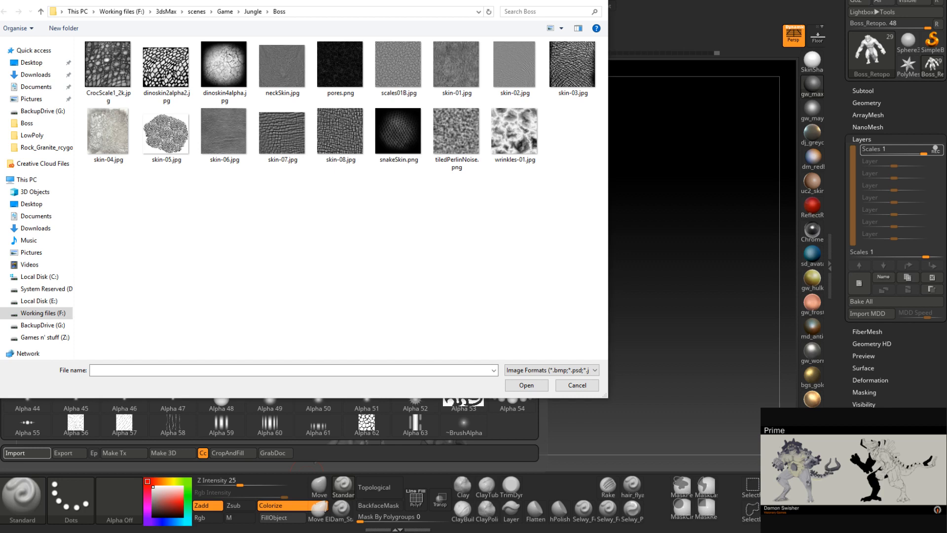
Create a folder named Alphas inside the Boss folder and paste the copied Frog_Leather PSD files into it
{"action": "key", "text": "ctrl+shift+n"}
{"action": "type", "text": "Alphas"}
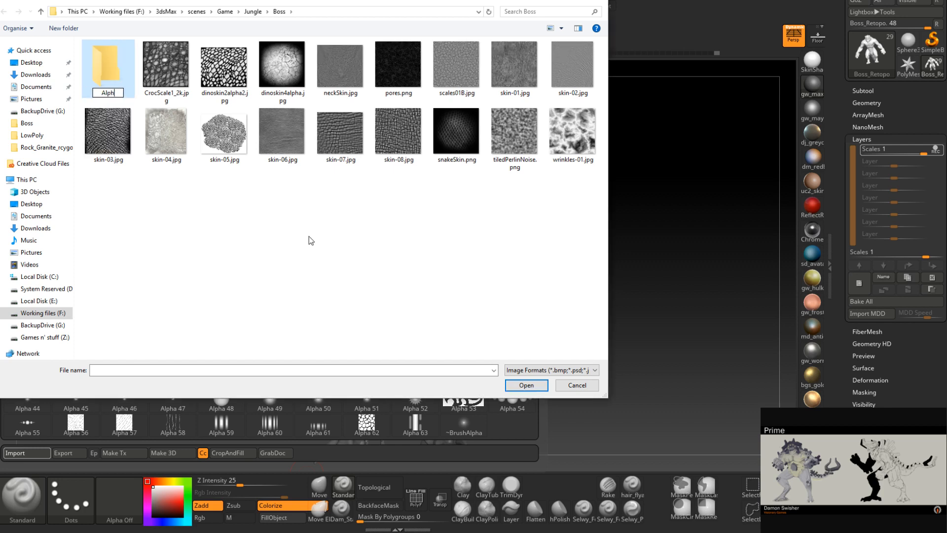
{"action": "key", "text": "Return"}
{"action": "double_click", "coordinate": [99, 81]}
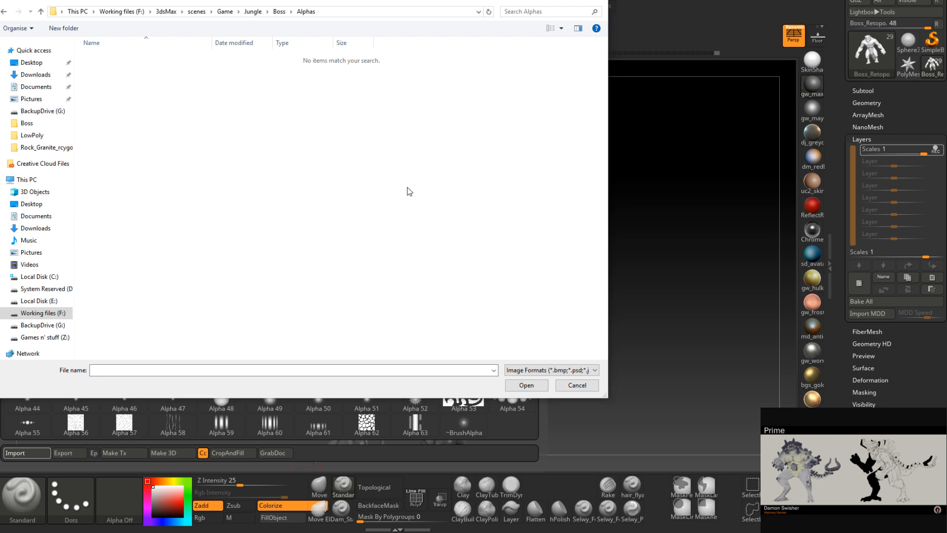
{"action": "key", "text": "ctrl+v"}
{"action": "key", "text": "ctrl+a"}
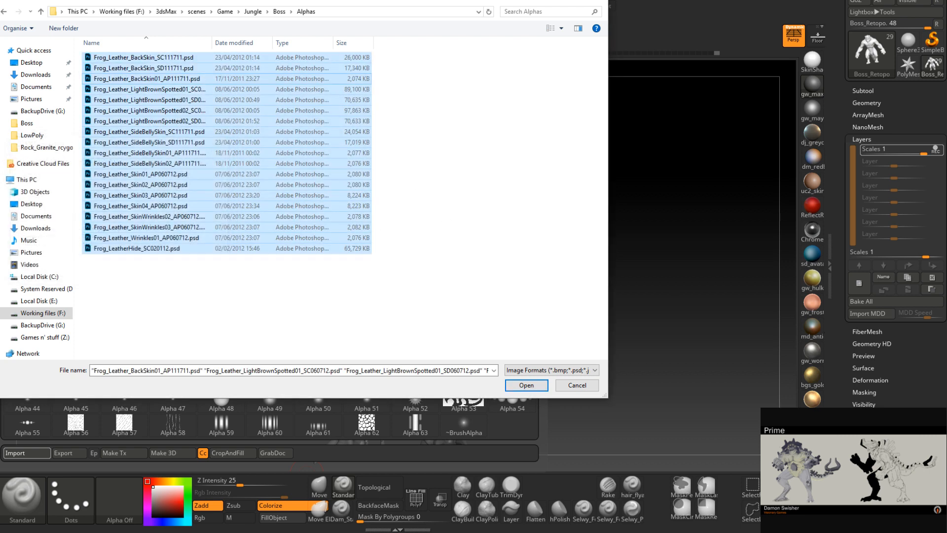
{"action": "key", "text": "Return"}
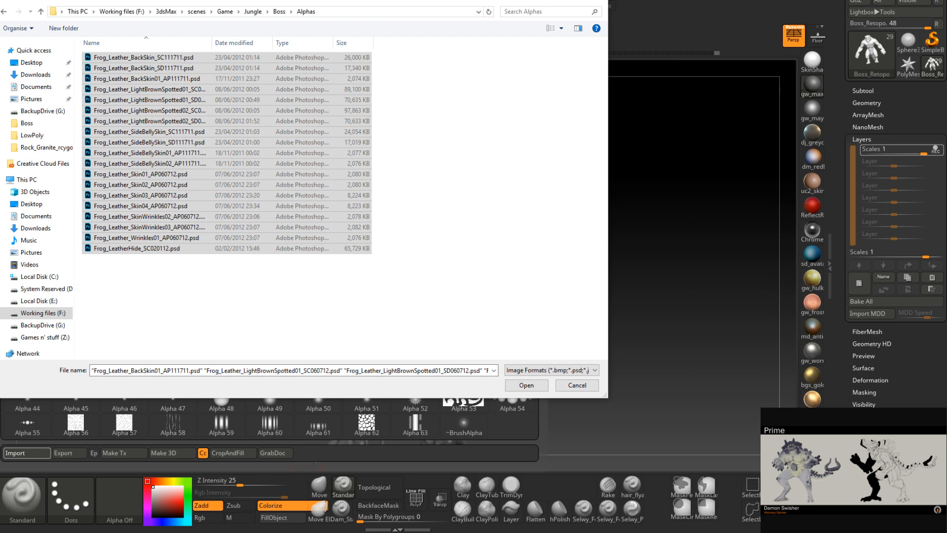
Paste BirdFoot_Grouse_SZ030513.psd into the Alphas folder, replacing the duplicate, and add the Alligator, Crocodile_Caiman, Lizard and Tortoise_Shell PSD files
{"action": "left_click", "coordinate": [168, 307]}
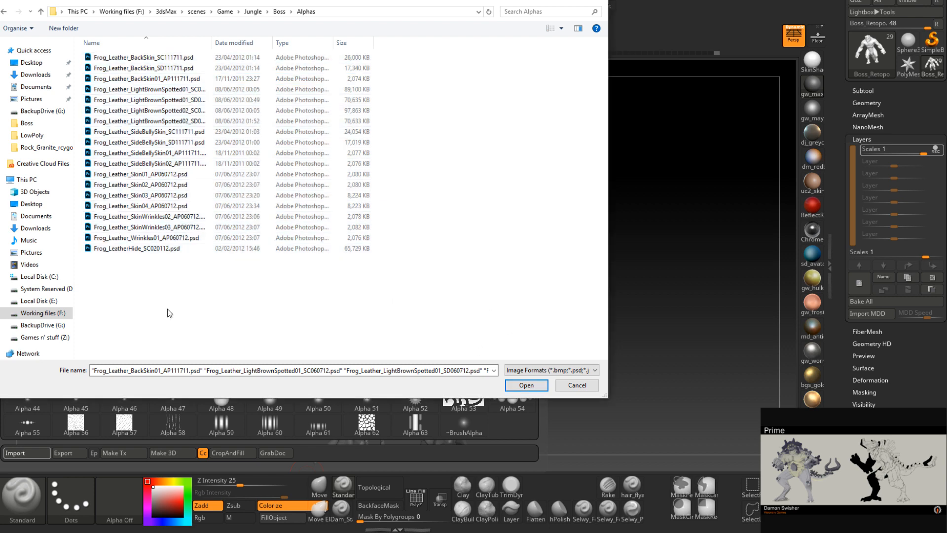
{"action": "key", "text": "ctrl+v"}
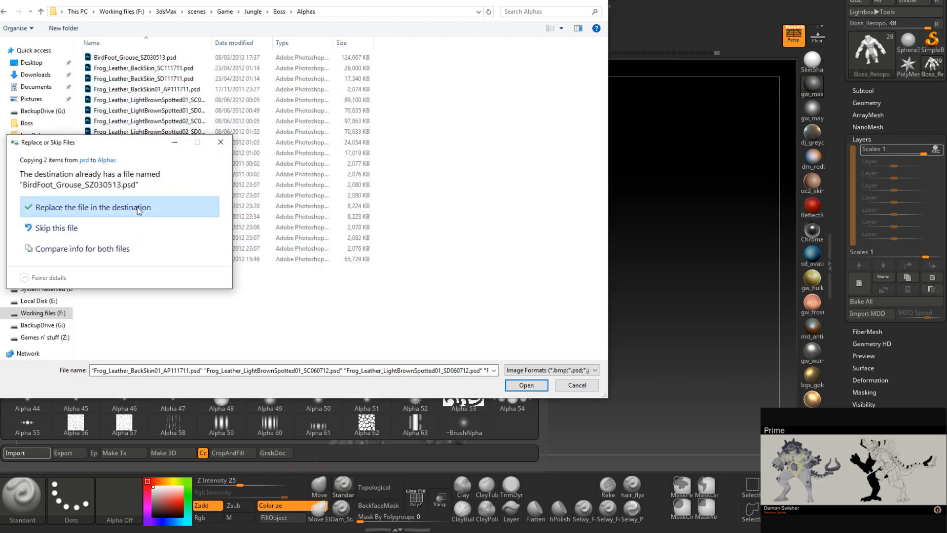
{"action": "key", "text": "Return"}
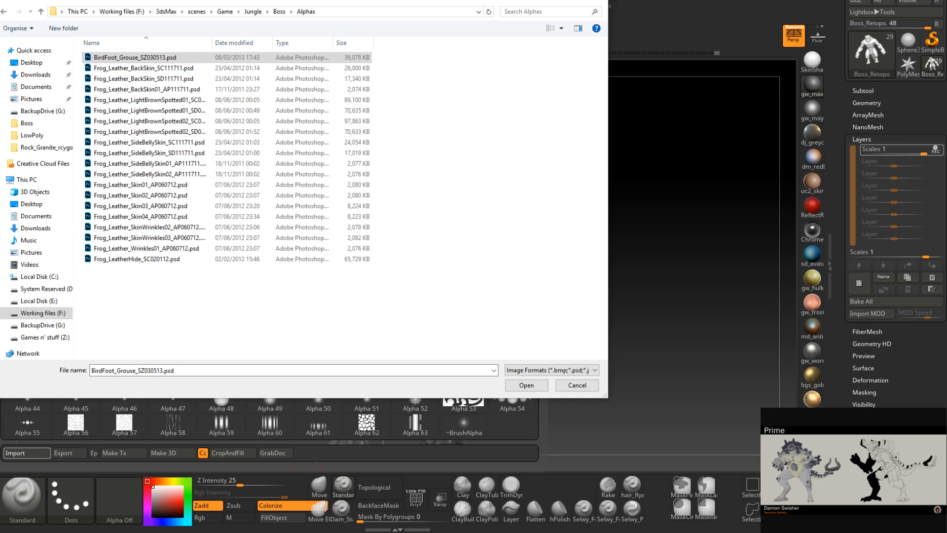
{"action": "left_click", "coordinate": [267, 295]}
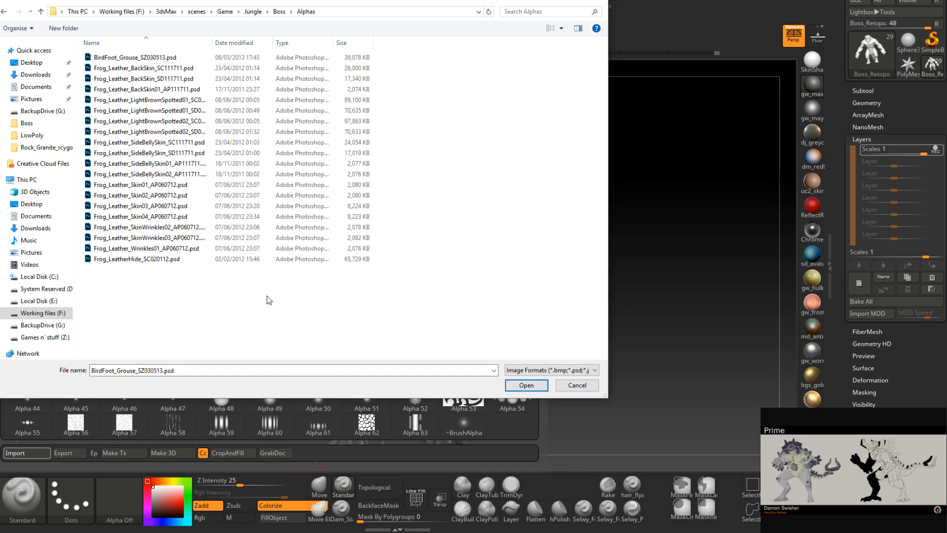
{"action": "key", "text": "ctrl+v"}
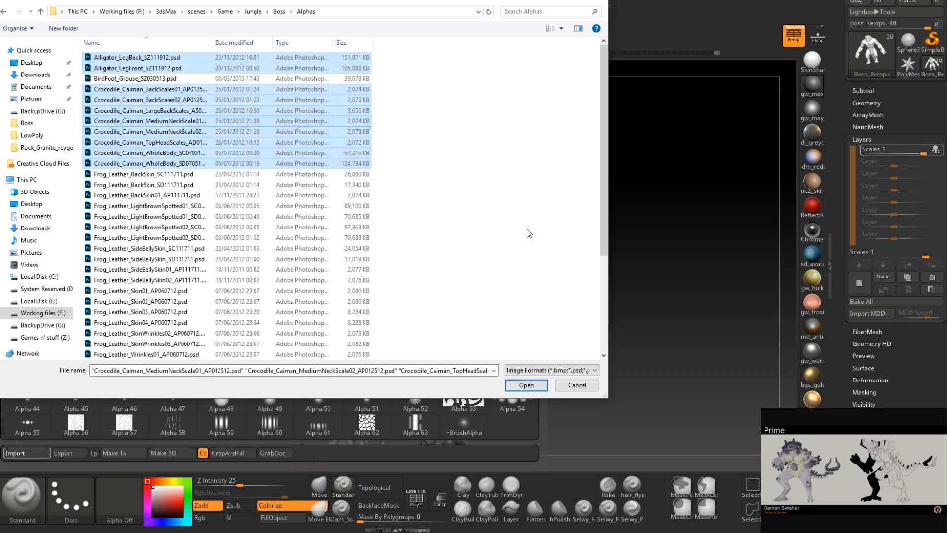
Import every PSD in the Alphas folder, from Alligator_LegBack to Tortoise_Shell_Sulcata_TopRight, as brush alphas
{"action": "left_click", "coordinate": [138, 57]}
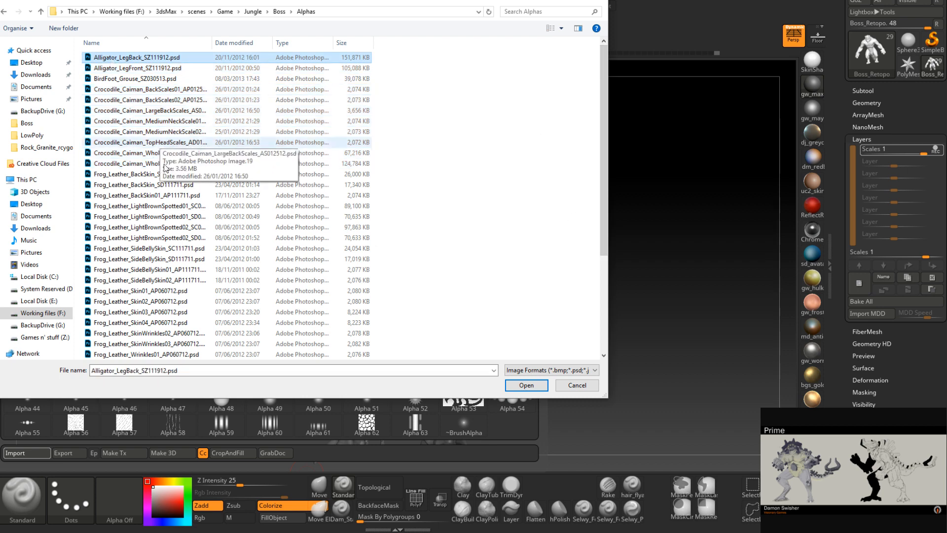
{"action": "scroll", "coordinate": [160, 262], "scroll_direction": "down", "scroll_amount": 4}
{"action": "left_click", "coordinate": [158, 354], "text": "shift"}
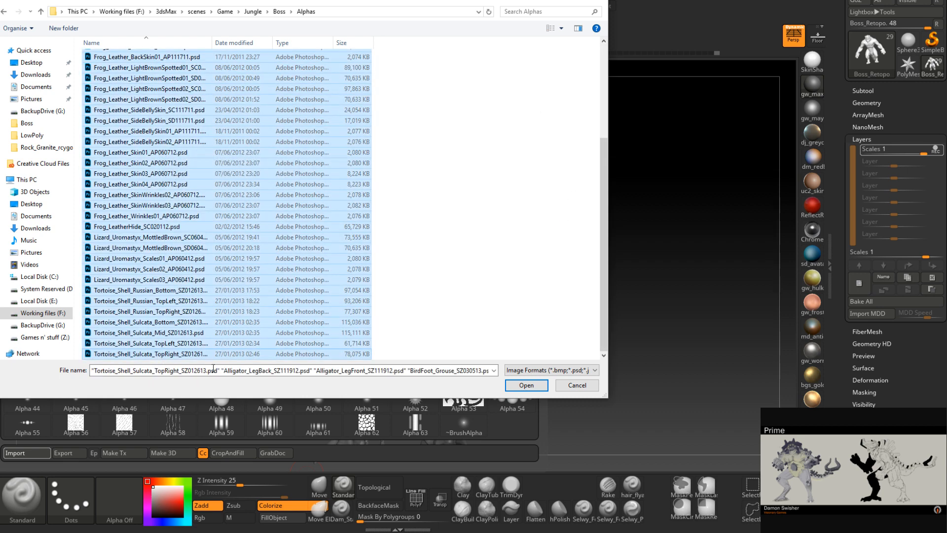
{"action": "left_click", "coordinate": [526, 385]}
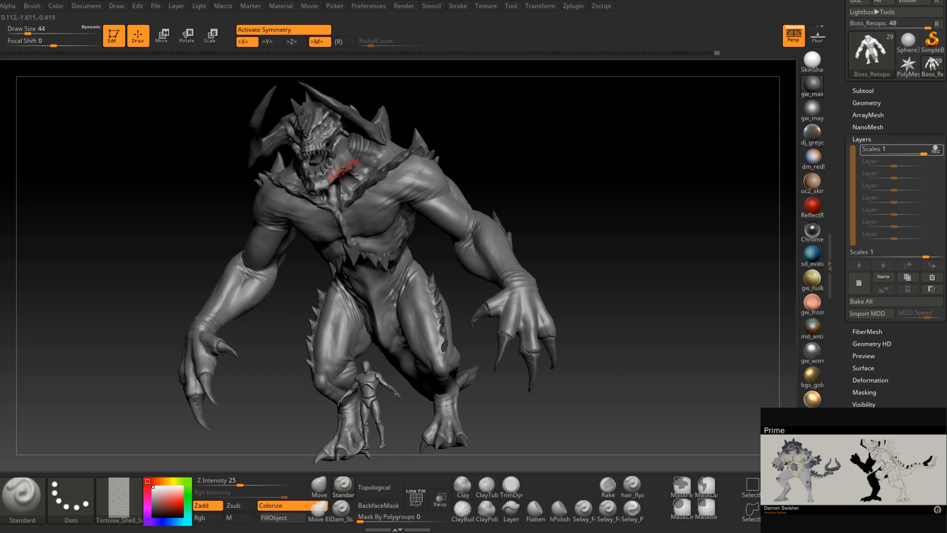
Turn the creature to a front view and open the subtool list
{"action": "mouse_move", "coordinate": [642, 231]}
{"action": "left_mouse_down"}
{"action": "mouse_move", "coordinate": [754, 234]}
{"action": "mouse_move", "coordinate": [554, 194]}
{"action": "mouse_move", "coordinate": [596, 190]}
{"action": "mouse_move", "coordinate": [457, 245]}
{"action": "mouse_move", "coordinate": [664, 252]}
{"action": "mouse_move", "coordinate": [708, 224]}
{"action": "left_mouse_up"}
{"action": "left_click", "coordinate": [863, 91]}
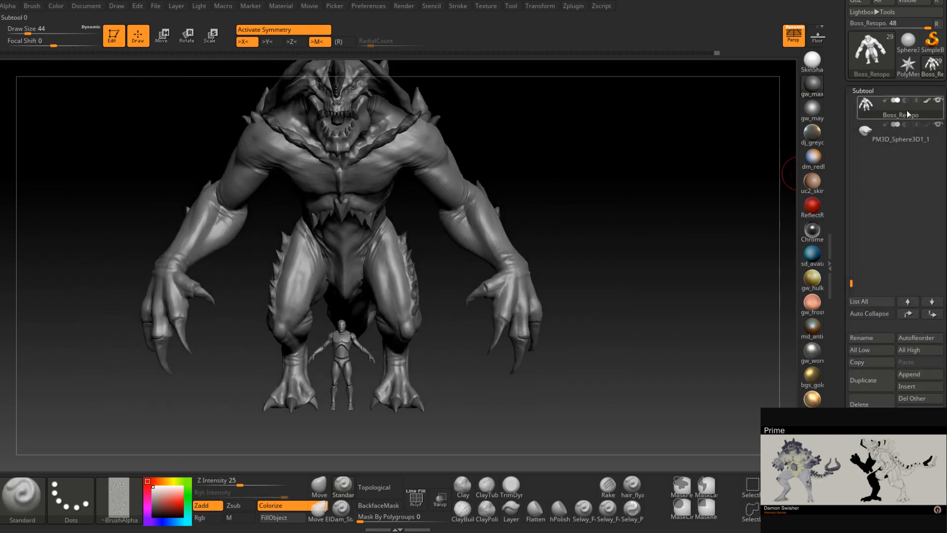
Show the hidden JungleBoss subtool to display the round platform beneath the creature
{"action": "left_click_drag", "start_coordinate": [851, 283], "coordinate": [851, 101]}
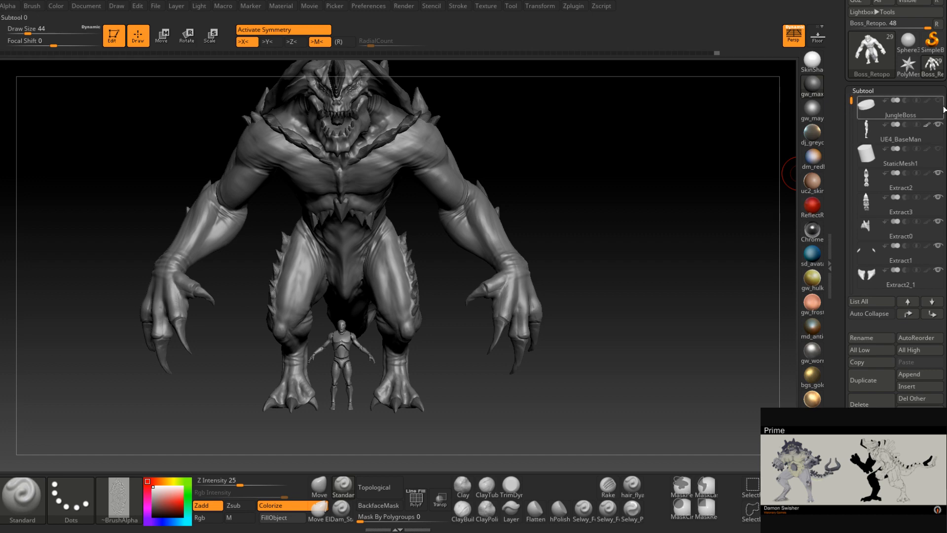
{"action": "left_click", "coordinate": [939, 101]}
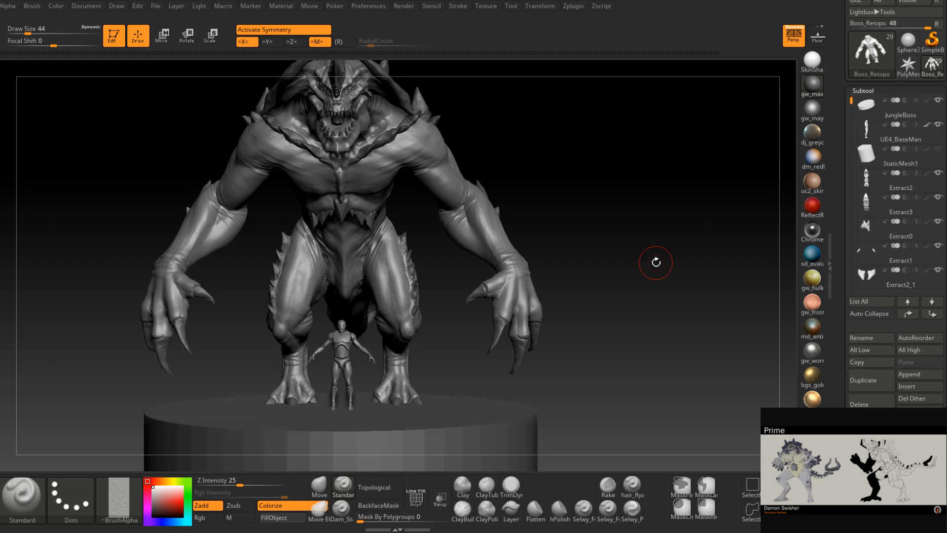
{"action": "right_click_drag", "start_coordinate": [656, 262], "coordinate": [698, 387], "text": "ctrl"}
{"action": "right_click", "coordinate": [697, 387], "text": "ctrl+shift"}
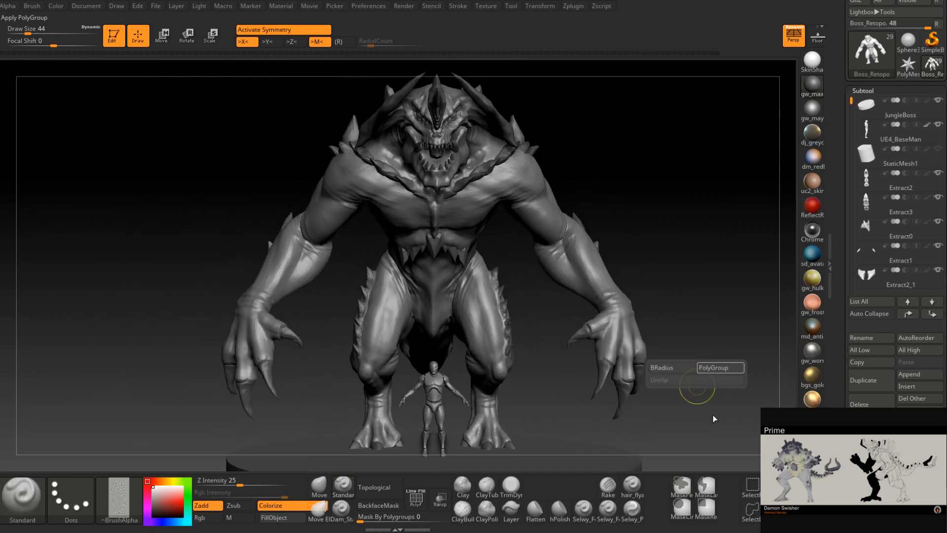
{"action": "mouse_move", "coordinate": [698, 430]}
{"action": "right_mouse_down", "text": "alt"}
{"action": "mouse_move", "coordinate": [671, 417]}
{"action": "mouse_move", "coordinate": [663, 394]}
{"action": "right_mouse_up", "text": "alt"}
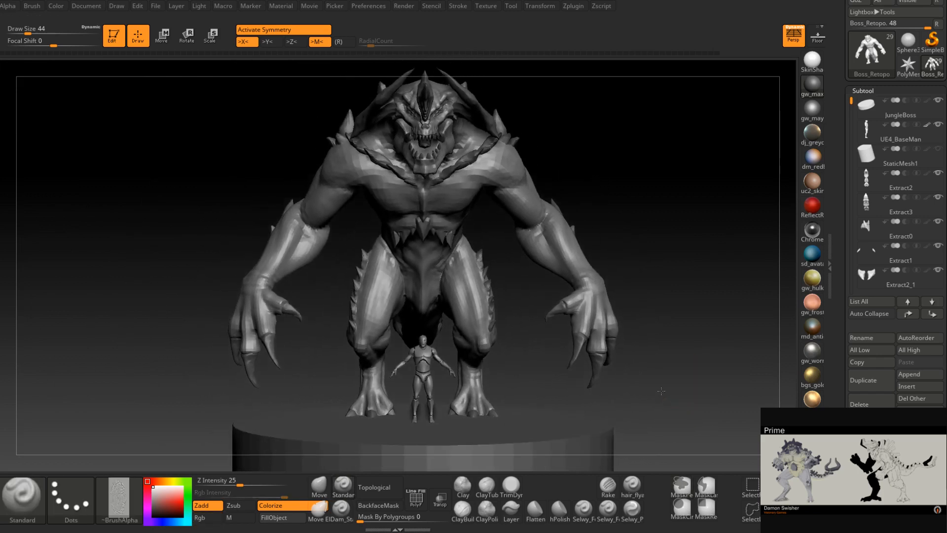
{"action": "right_click", "coordinate": [661, 391], "text": "ctrl"}
{"action": "right_click_drag", "start_coordinate": [692, 310], "coordinate": [692, 328]}
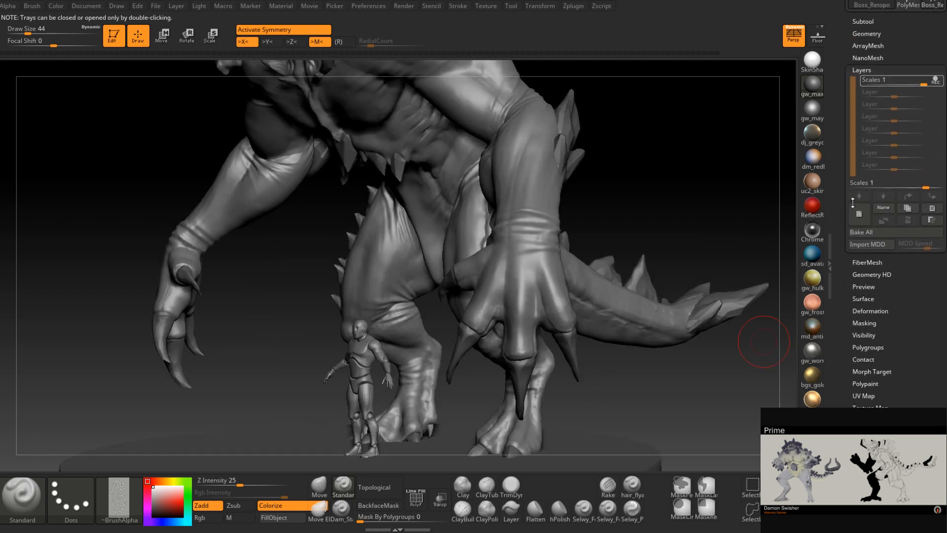
Compare the reptile skin alphas and load Lizard_Uromastyx_Scales01_AP060412 as the Standard brush's alpha
{"action": "left_click_drag", "start_coordinate": [712, 382], "coordinate": [709, 263]}
{"action": "left_click_drag", "start_coordinate": [691, 217], "coordinate": [531, 228]}
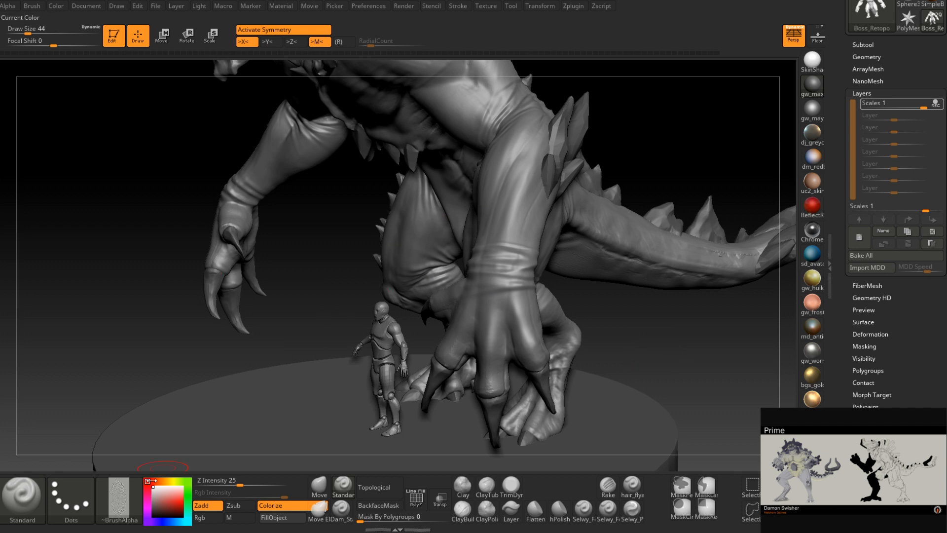
{"action": "left_click", "coordinate": [122, 502]}
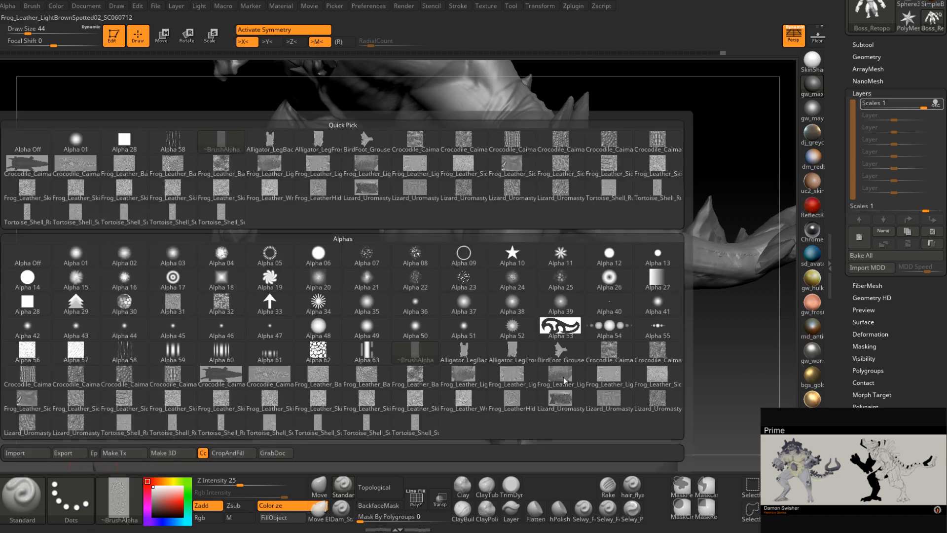
{"action": "mouse_move", "coordinate": [229, 204]}
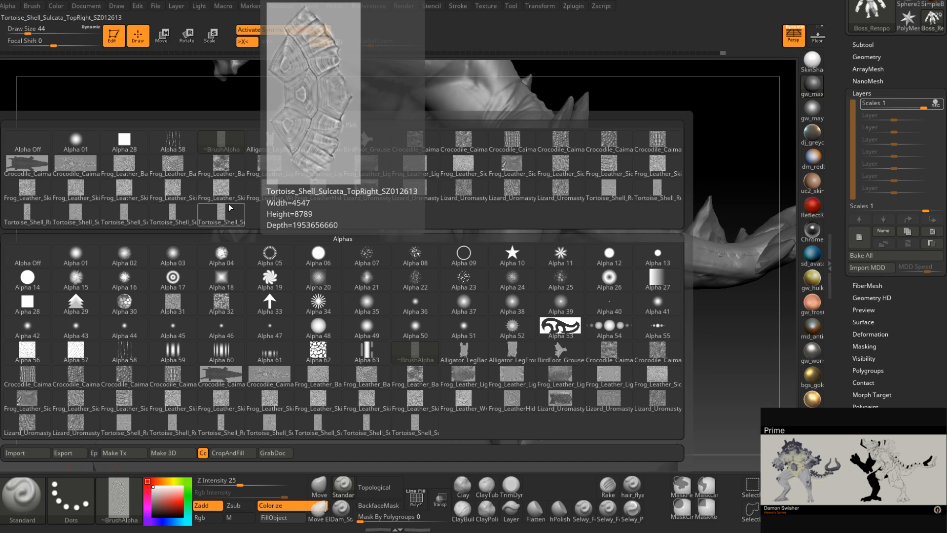
{"action": "mouse_move", "coordinate": [95, 217]}
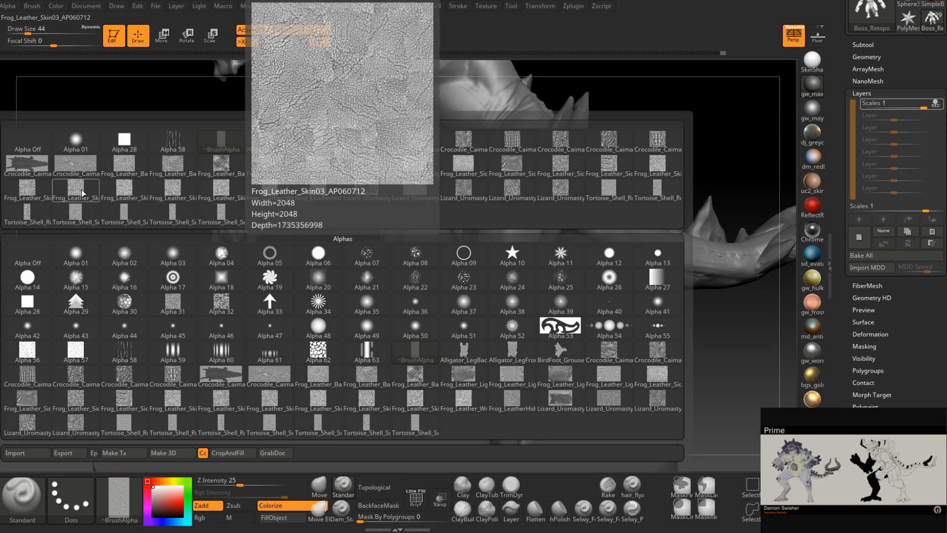
{"action": "mouse_move", "coordinate": [175, 188]}
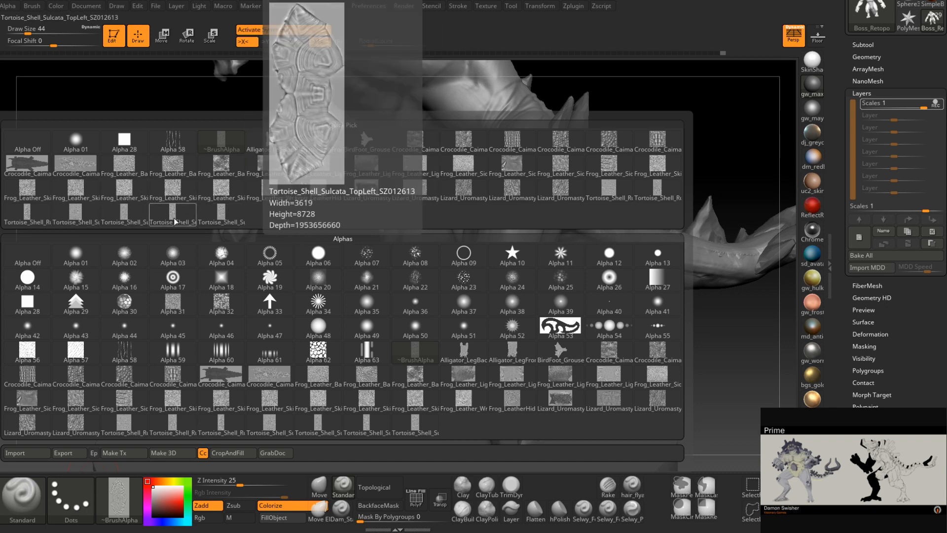
{"action": "mouse_move", "coordinate": [33, 226]}
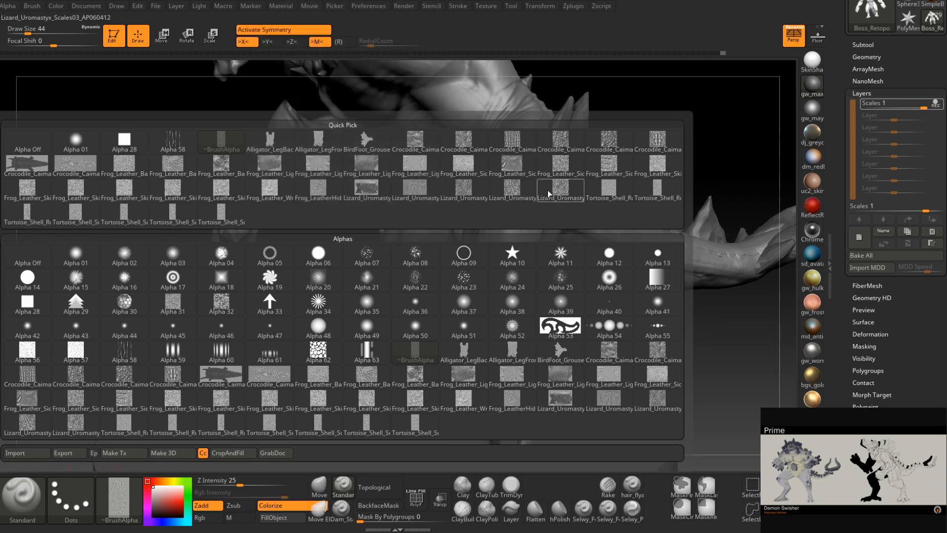
{"action": "mouse_move", "coordinate": [575, 168]}
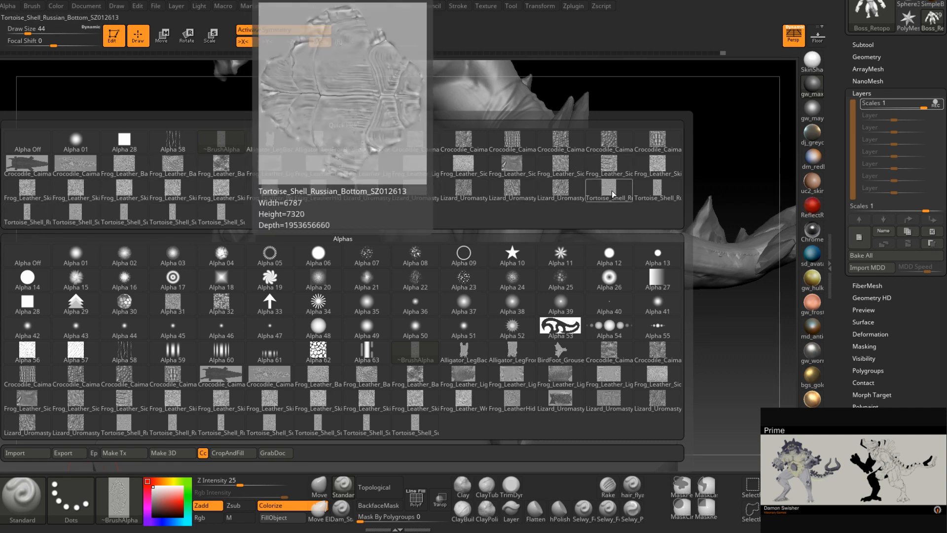
{"action": "mouse_move", "coordinate": [552, 155]}
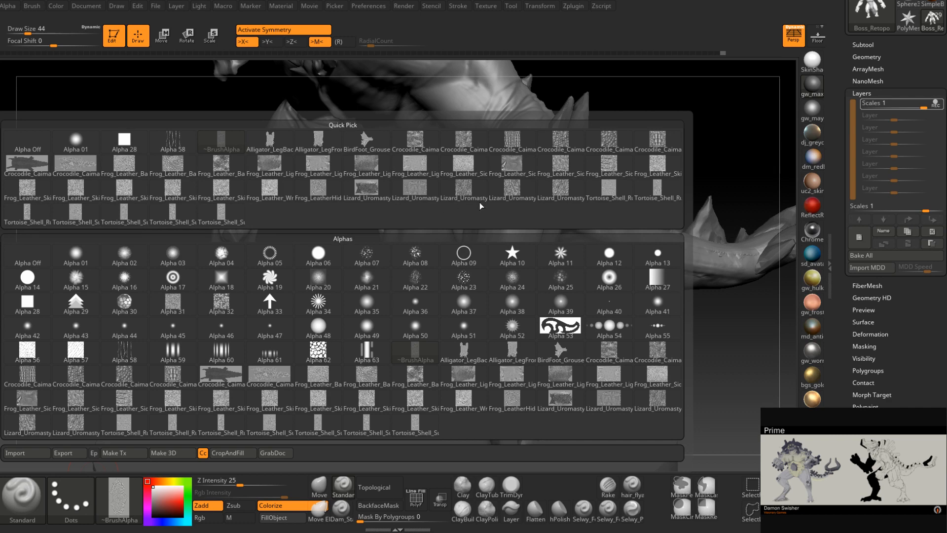
{"action": "mouse_move", "coordinate": [499, 198]}
{"action": "mouse_move", "coordinate": [512, 148]}
{"action": "mouse_move", "coordinate": [234, 162]}
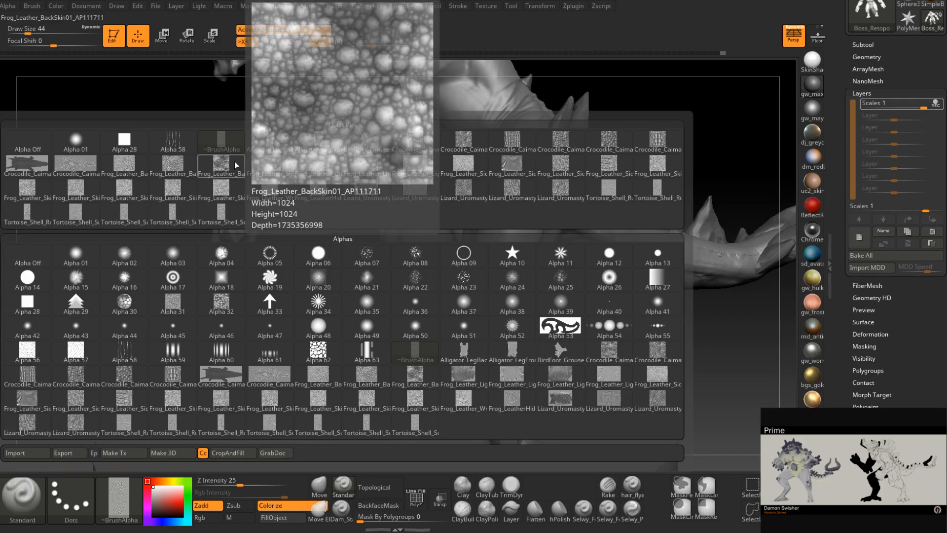
{"action": "mouse_move", "coordinate": [185, 184]}
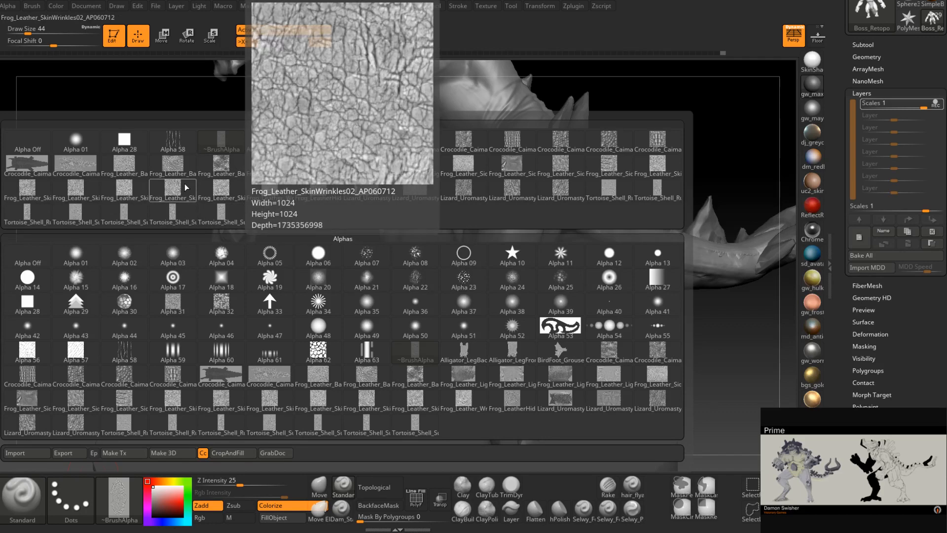
{"action": "mouse_move", "coordinate": [119, 186]}
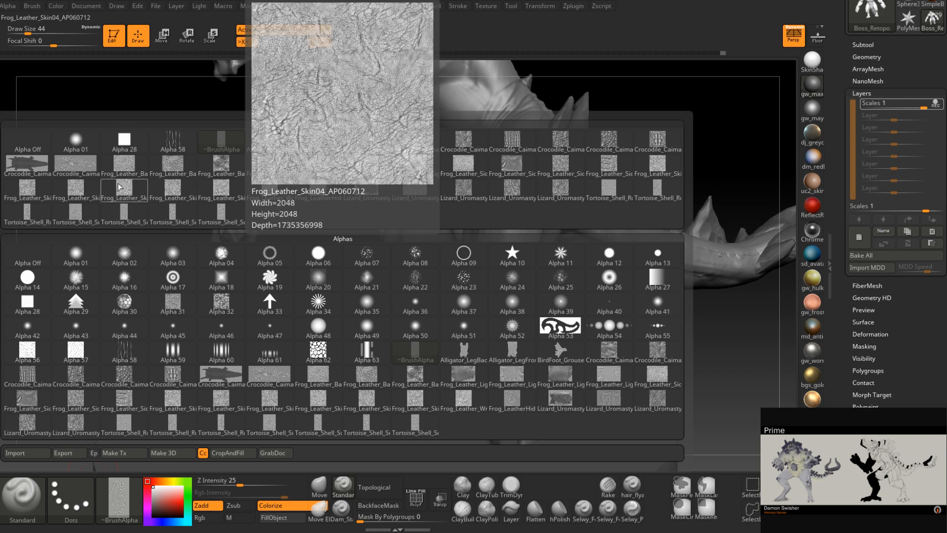
{"action": "mouse_move", "coordinate": [37, 200]}
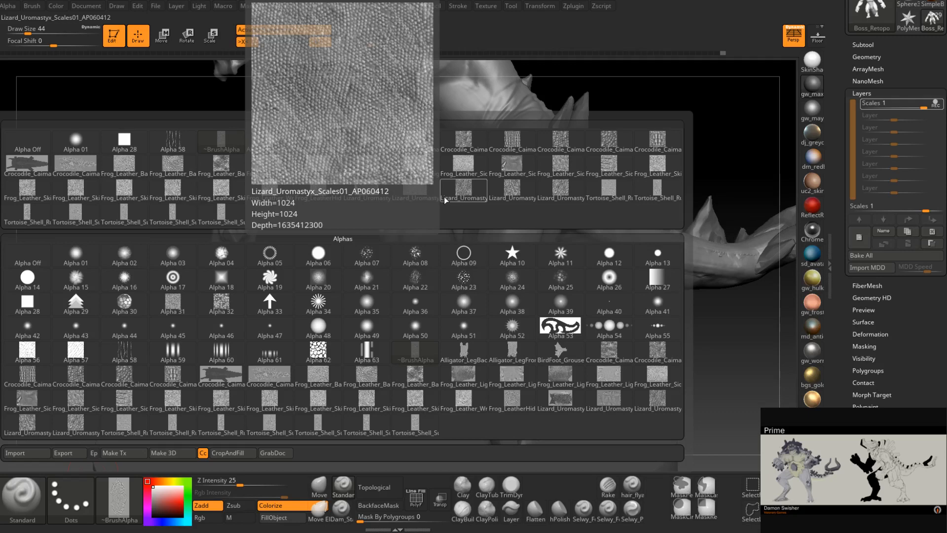
{"action": "mouse_move", "coordinate": [416, 196]}
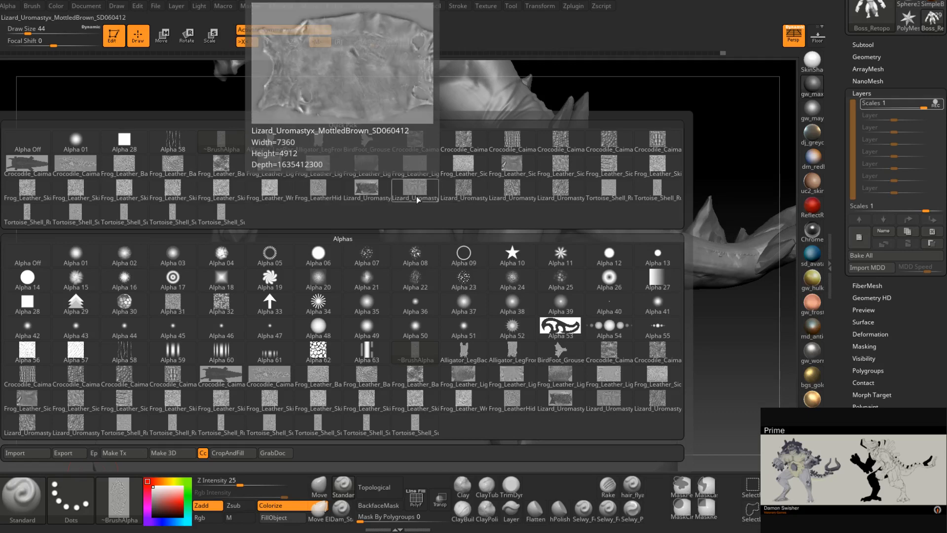
{"action": "left_click", "coordinate": [471, 195]}
Set the Standard brush's stroke to DragRect
{"action": "left_click_drag", "start_coordinate": [696, 419], "coordinate": [619, 376]}
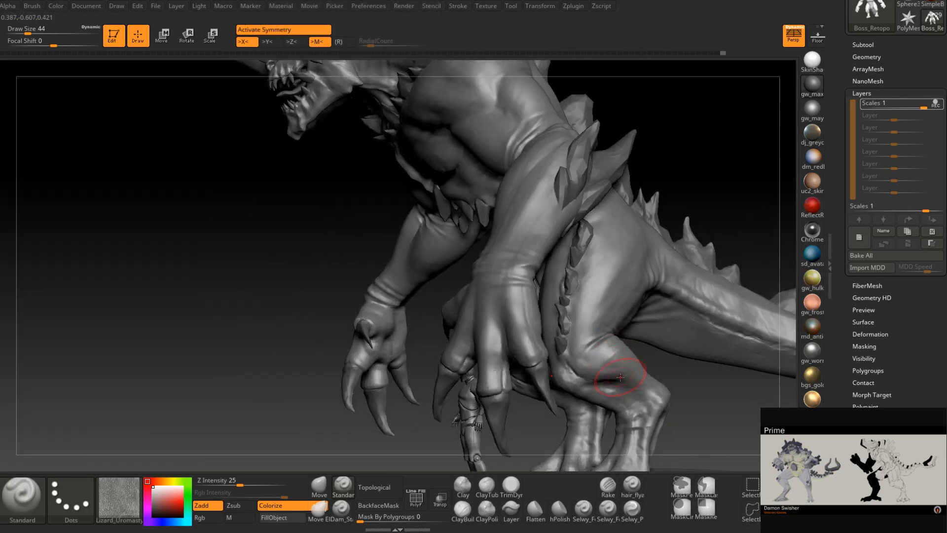
{"action": "right_click_drag", "start_coordinate": [629, 392], "coordinate": [311, 347], "text": "alt"}
{"action": "left_click", "coordinate": [22, 498]}
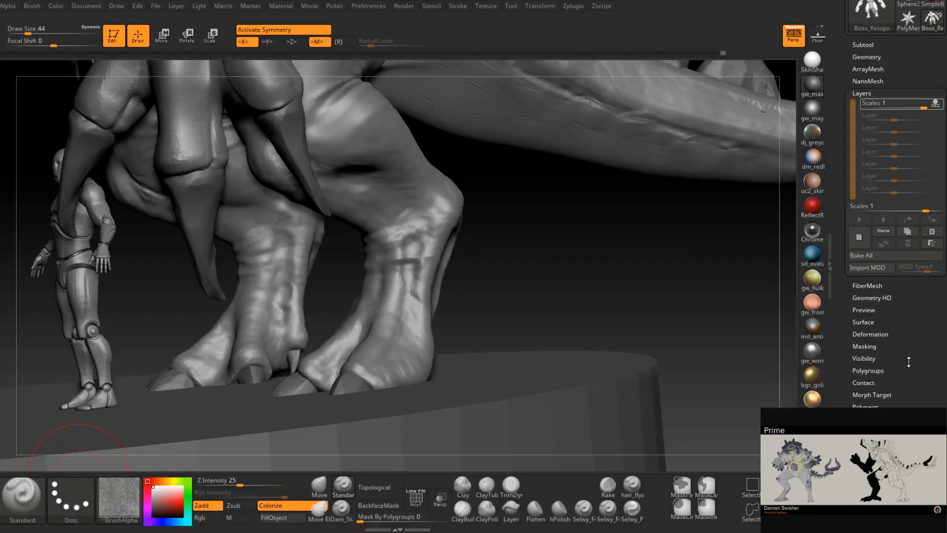
{"action": "left_click", "coordinate": [79, 503]}
{"action": "left_click", "coordinate": [75, 411]}
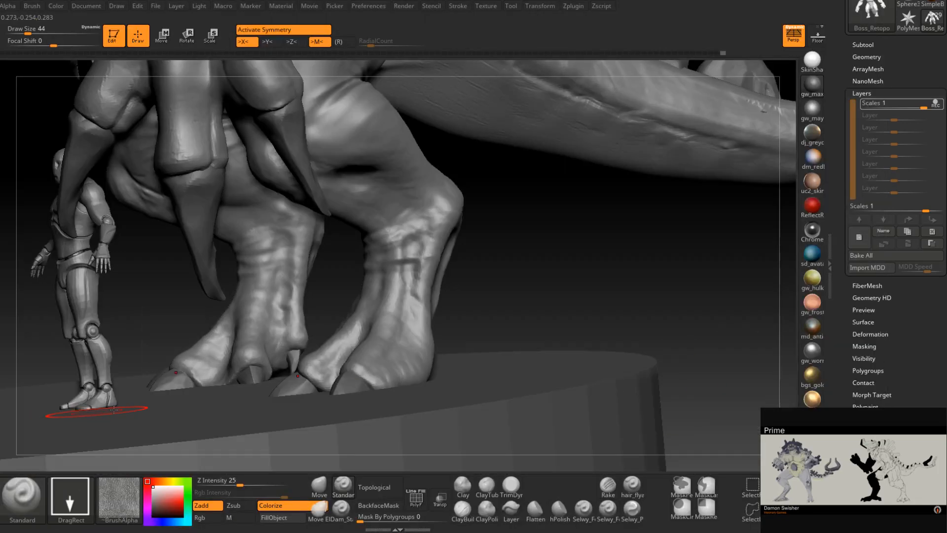
{"action": "right_click_drag", "start_coordinate": [345, 296], "coordinate": [421, 306]}
{"action": "left_click_drag", "start_coordinate": [407, 300], "coordinate": [406, 300]}
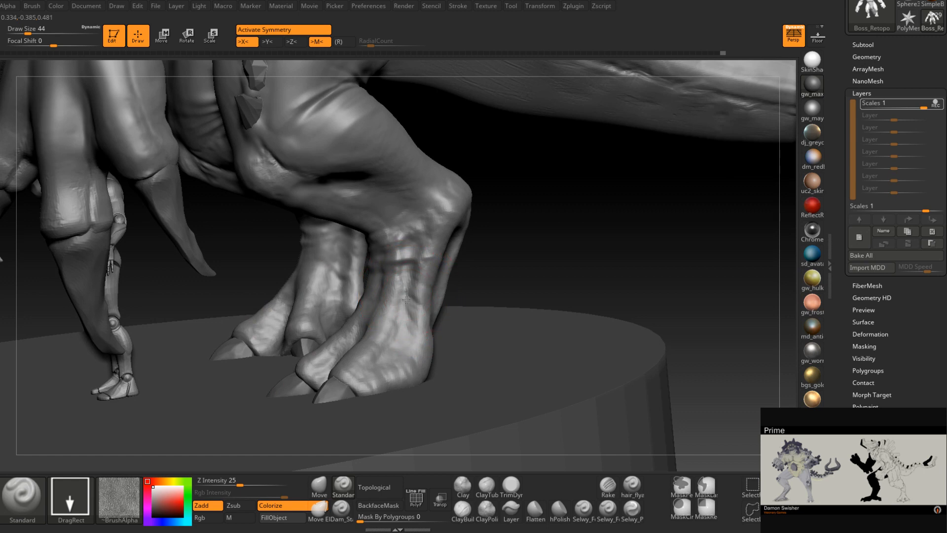
{"action": "left_click_drag", "start_coordinate": [401, 335], "coordinate": [391, 371]}
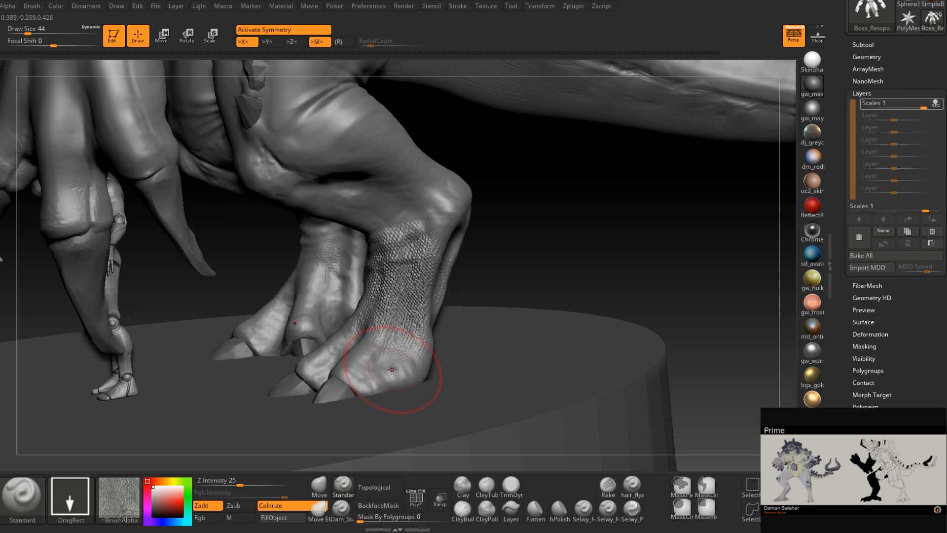
{"action": "key", "text": "ctrl+z"}
Lower the brush's Z Intensity to 15 and stamp the lizard scales onto the outer side of the creature's lower leg
{"action": "left_click_drag", "start_coordinate": [242, 482], "coordinate": [231, 484]}
{"action": "mouse_move", "coordinate": [410, 336]}
{"action": "left_mouse_down"}
{"action": "mouse_move", "coordinate": [459, 345]}
{"action": "mouse_move", "coordinate": [492, 312]}
{"action": "mouse_move", "coordinate": [495, 270]}
{"action": "left_mouse_up"}
Reduce the draw size to 18 and smooth the edges of the stamped scales around the lower leg
{"action": "key", "text": "space"}
{"action": "left_click_drag", "start_coordinate": [385, 220], "coordinate": [393, 221]}
{"action": "mouse_move", "coordinate": [380, 232]}
{"action": "right_mouse_down"}
{"action": "mouse_move", "coordinate": [402, 237]}
{"action": "mouse_move", "coordinate": [378, 244]}
{"action": "mouse_move", "coordinate": [377, 317]}
{"action": "right_mouse_up"}
{"action": "left_click_drag", "start_coordinate": [376, 317], "coordinate": [405, 333], "text": "shift"}
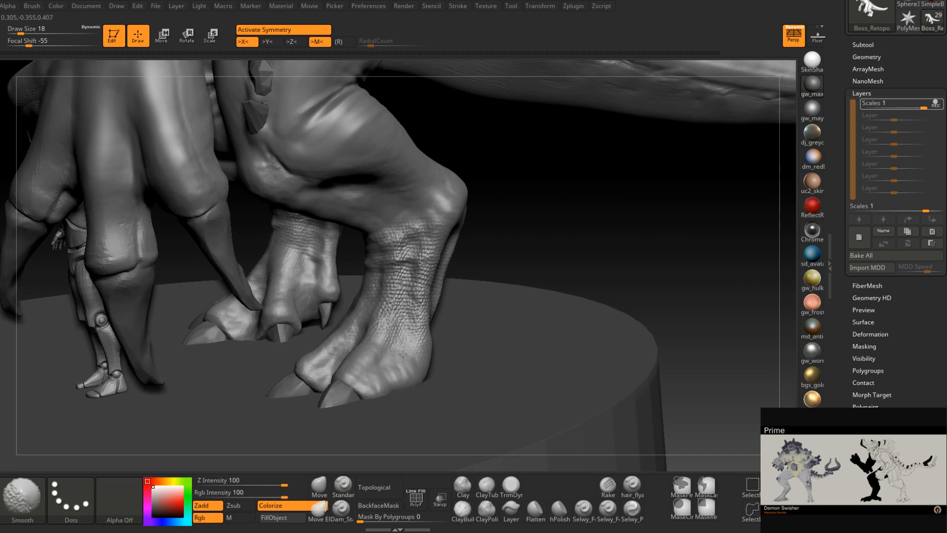
{"action": "right_click_drag", "start_coordinate": [427, 341], "coordinate": [393, 344]}
{"action": "left_click_drag", "start_coordinate": [393, 345], "coordinate": [407, 347], "text": "shift"}
{"action": "right_click_drag", "start_coordinate": [407, 347], "coordinate": [395, 323]}
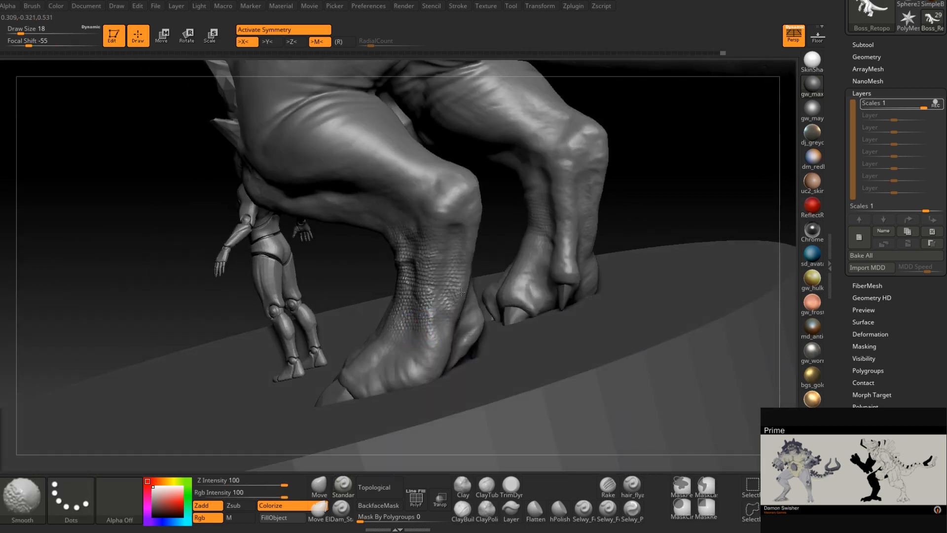
{"action": "left_click_drag", "start_coordinate": [429, 323], "coordinate": [451, 317], "text": "shift"}
{"action": "right_click_drag", "start_coordinate": [451, 317], "coordinate": [445, 290]}
{"action": "mouse_move", "coordinate": [445, 290]}
{"action": "left_mouse_down", "text": "shift"}
{"action": "mouse_move", "coordinate": [447, 302]}
{"action": "mouse_move", "coordinate": [433, 296]}
{"action": "left_mouse_up", "text": "shift"}
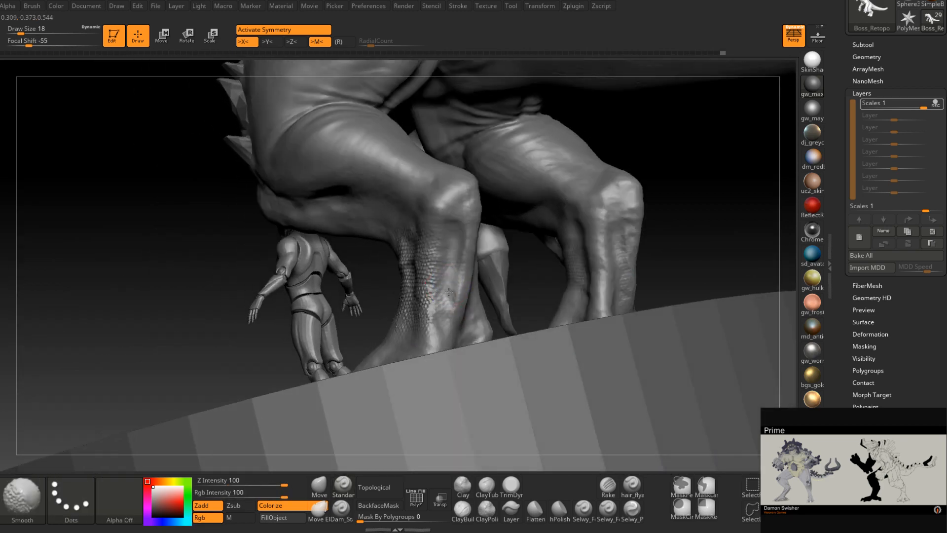
Stamp more lizard scales onto the back and inner side of the creature's lower leg
{"action": "mouse_move", "coordinate": [433, 296]}
{"action": "right_mouse_down"}
{"action": "mouse_move", "coordinate": [389, 298]}
{"action": "mouse_move", "coordinate": [408, 307]}
{"action": "right_mouse_up"}
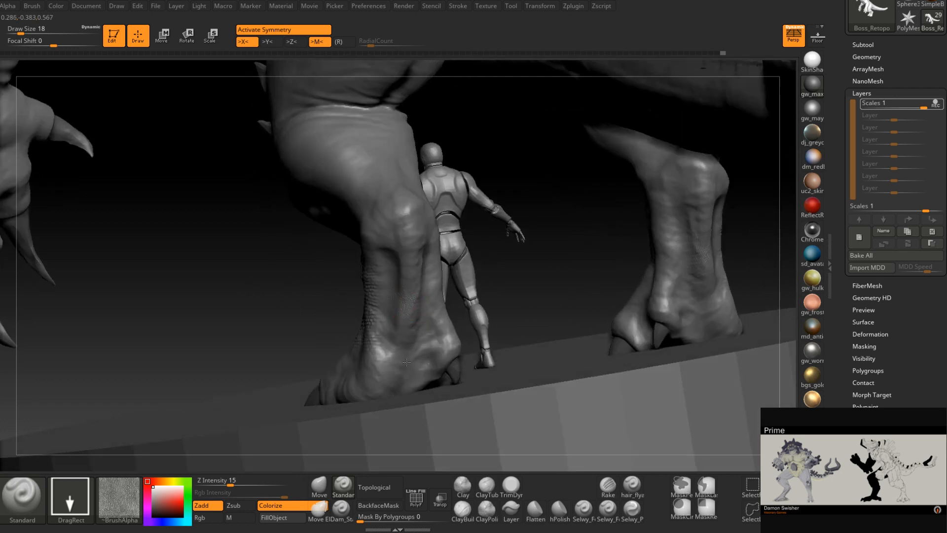
{"action": "left_click_drag", "start_coordinate": [406, 362], "coordinate": [430, 391]}
{"action": "mouse_move", "coordinate": [430, 391]}
{"action": "right_mouse_down"}
{"action": "mouse_move", "coordinate": [412, 318]}
{"action": "mouse_move", "coordinate": [404, 336]}
{"action": "mouse_move", "coordinate": [365, 323]}
{"action": "right_mouse_up"}
{"action": "key", "text": "shift"}
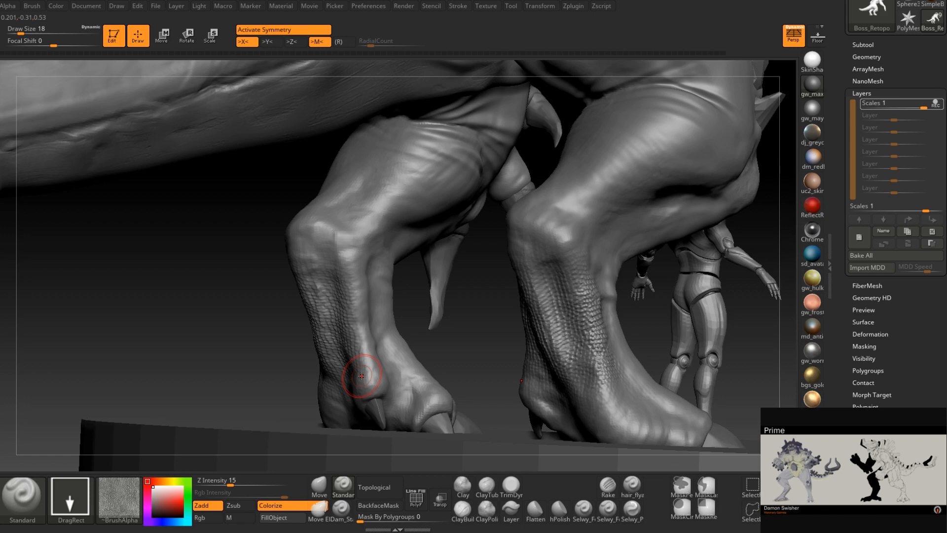
{"action": "mouse_move", "coordinate": [362, 376]}
{"action": "right_mouse_down"}
{"action": "mouse_move", "coordinate": [346, 288]}
{"action": "mouse_move", "coordinate": [323, 339]}
{"action": "mouse_move", "coordinate": [370, 340]}
{"action": "mouse_move", "coordinate": [363, 325]}
{"action": "right_mouse_up"}
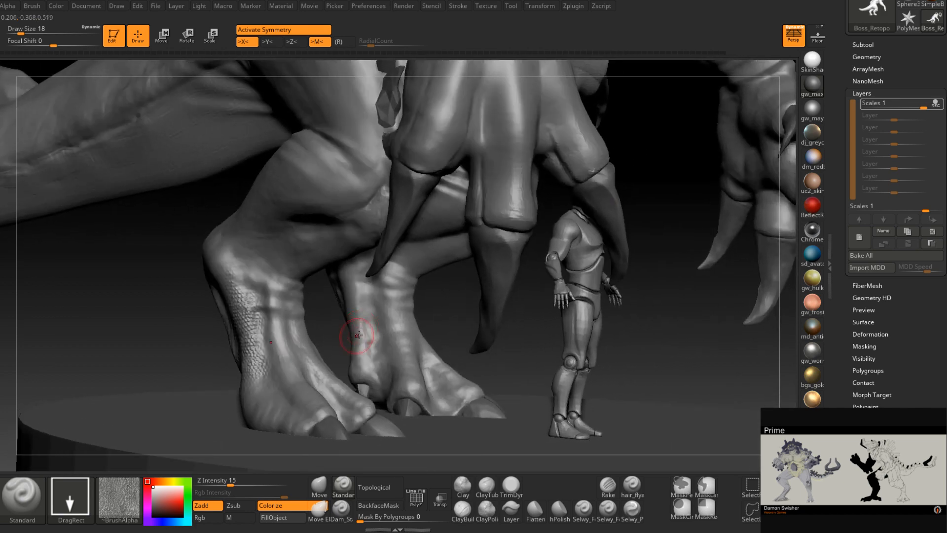
{"action": "left_click_drag", "start_coordinate": [387, 406], "coordinate": [384, 382]}
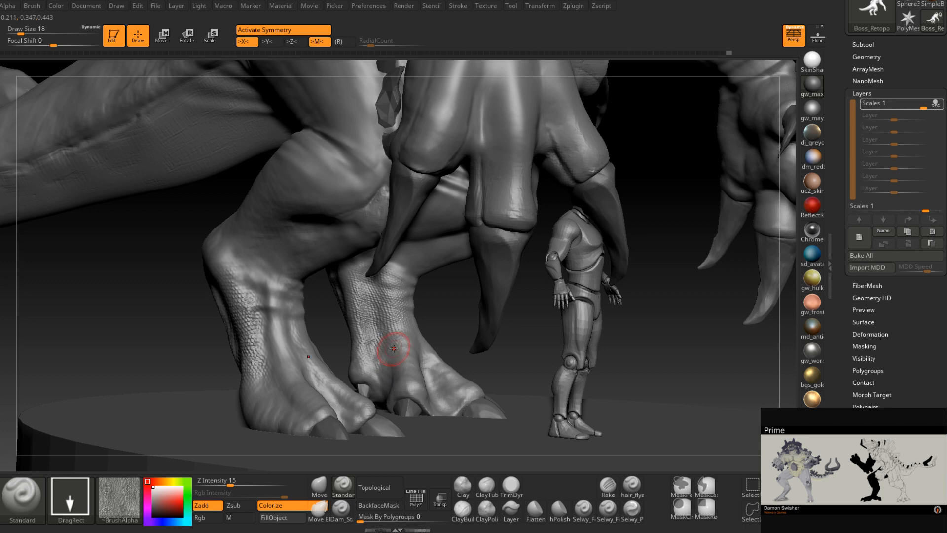
Start importing a brush alpha and browse the Alphas folder inside the Boss directory for source files
{"action": "right_click_drag", "start_coordinate": [395, 345], "coordinate": [381, 344]}
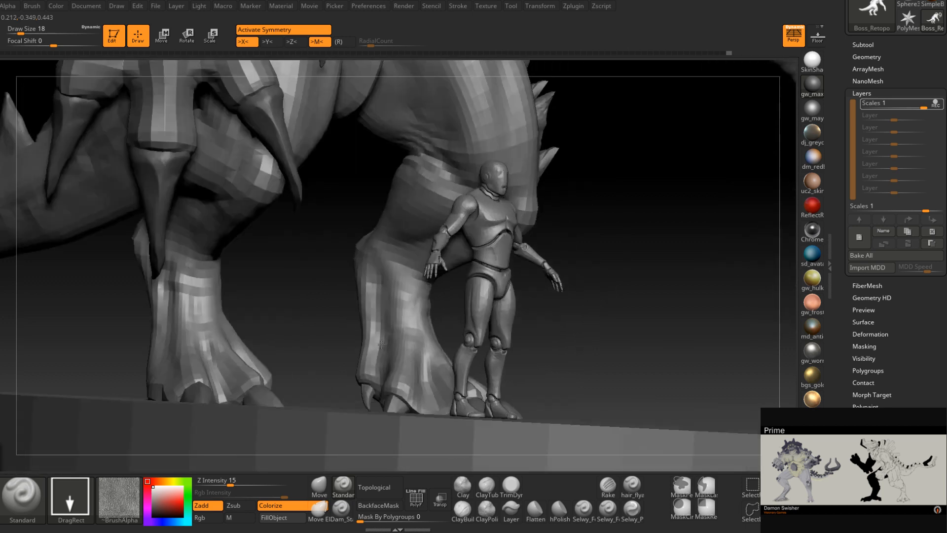
{"action": "right_click_drag", "start_coordinate": [382, 343], "coordinate": [376, 376]}
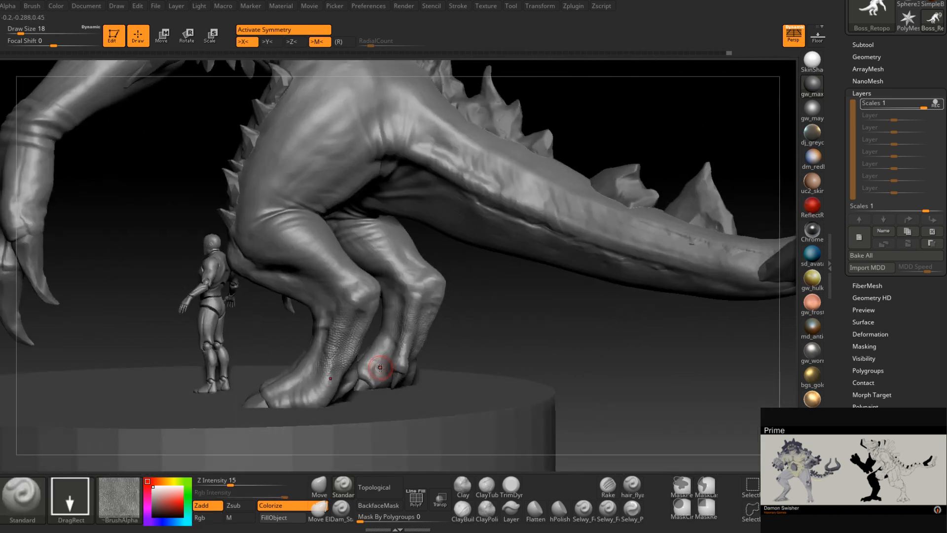
{"action": "left_click", "coordinate": [117, 492]}
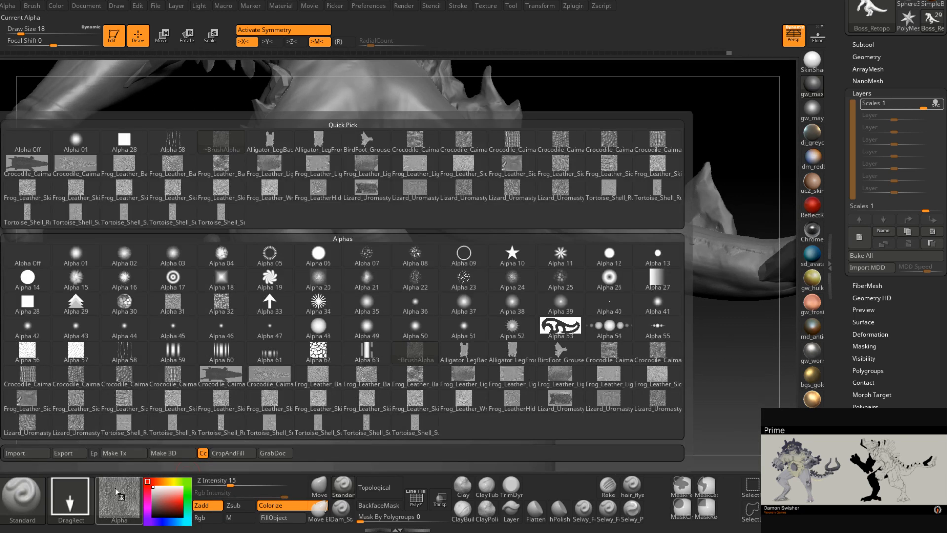
{"action": "left_click", "coordinate": [34, 453]}
{"action": "left_click", "coordinate": [115, 84]}
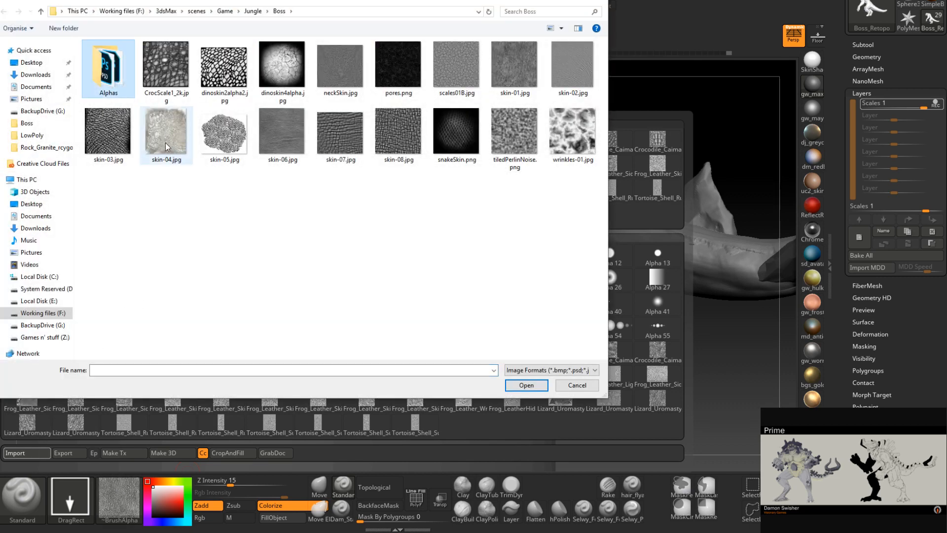
{"action": "double_click", "coordinate": [118, 77]}
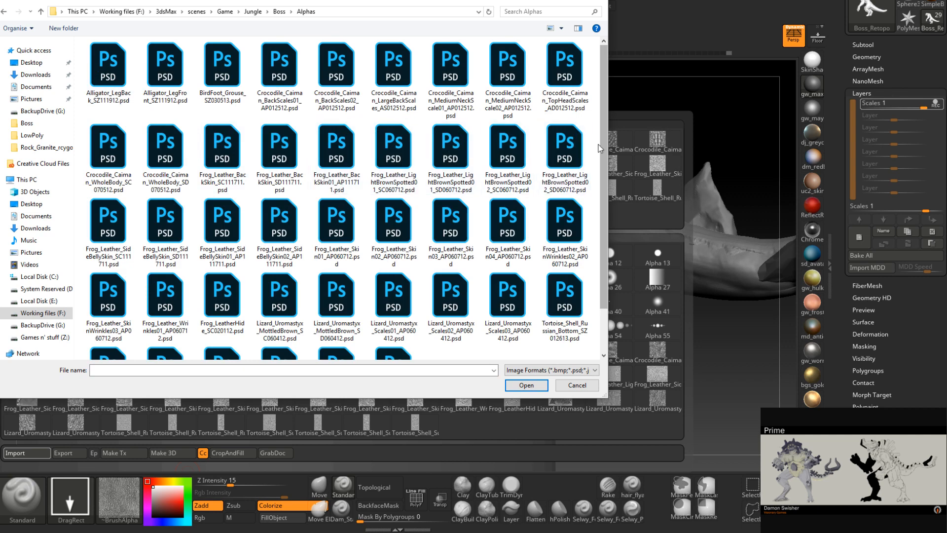
{"action": "scroll", "coordinate": [605, 170], "scroll_direction": "down", "scroll_amount": 2}
{"action": "left_click_drag", "start_coordinate": [606, 170], "coordinate": [597, 228]}
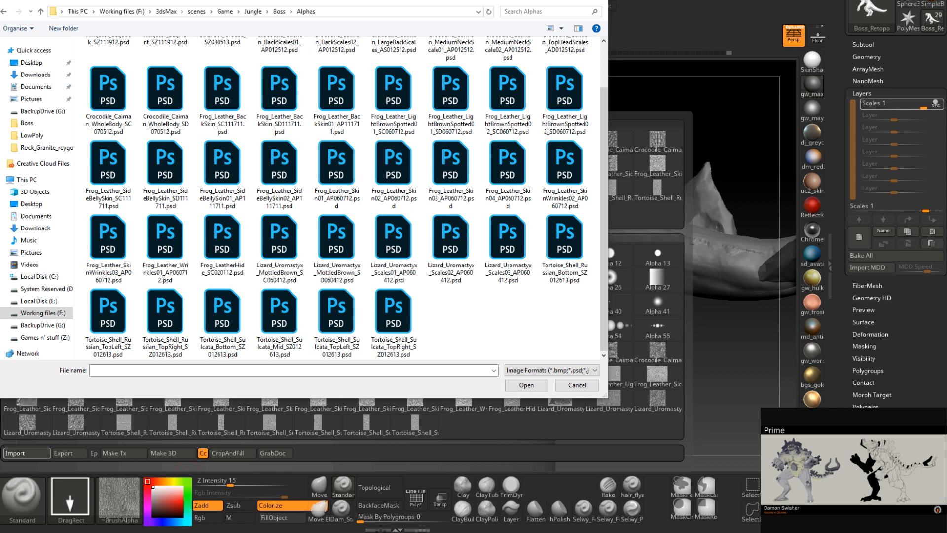
Paste the copied BirdFoot_Grouse_SZ030513.psd into the Alphas folder, replacing the existing file, and import it as the brush alpha
{"action": "left_click", "coordinate": [551, 328]}
{"action": "key", "text": "ctrl+v"}
{"action": "left_click", "coordinate": [74, 207]}
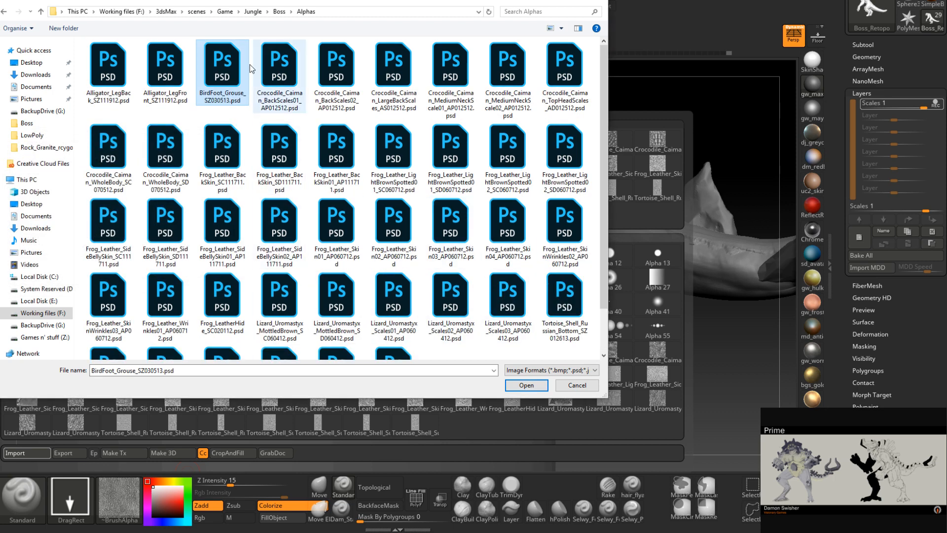
{"action": "scroll", "coordinate": [243, 109], "scroll_direction": "down", "scroll_amount": 2}
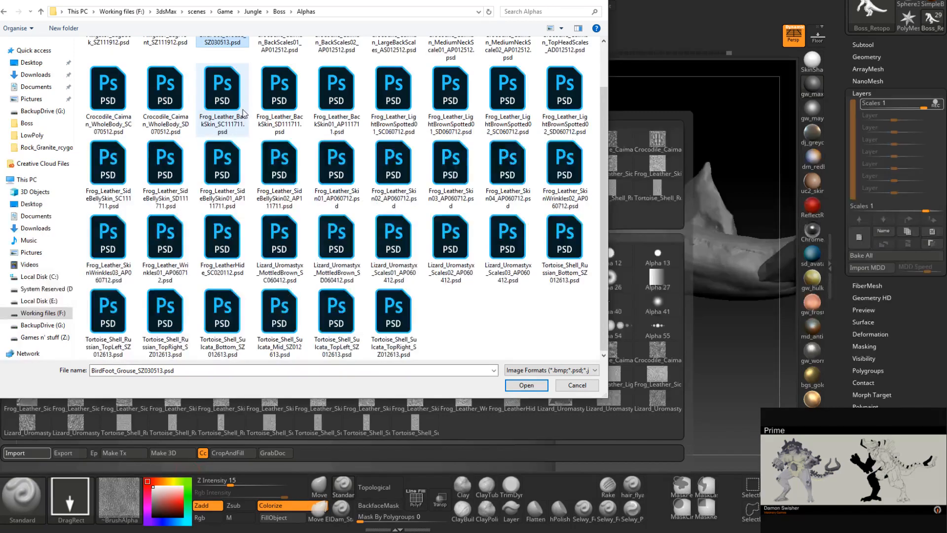
{"action": "scroll", "coordinate": [243, 110], "scroll_direction": "up", "scroll_amount": 2}
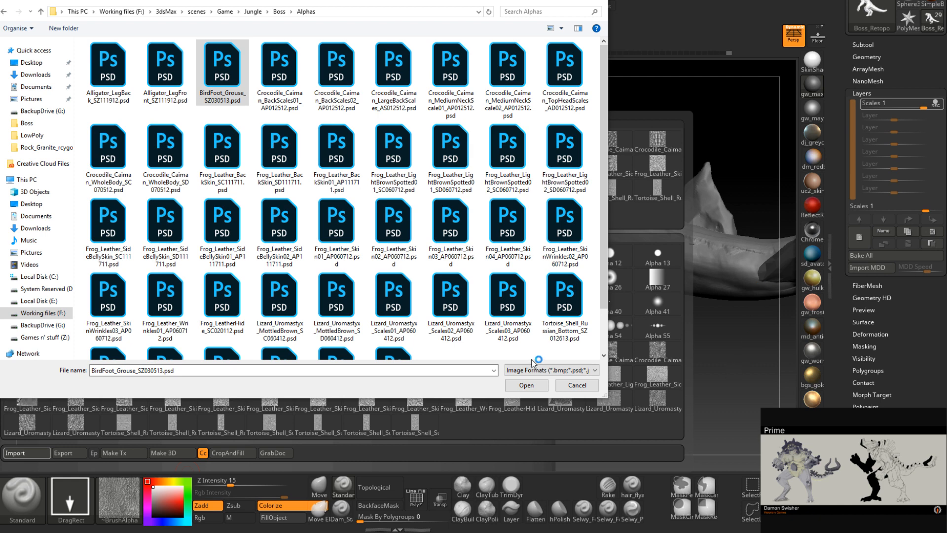
{"action": "left_click", "coordinate": [477, 356]}
{"action": "key", "text": "ctrl+v"}
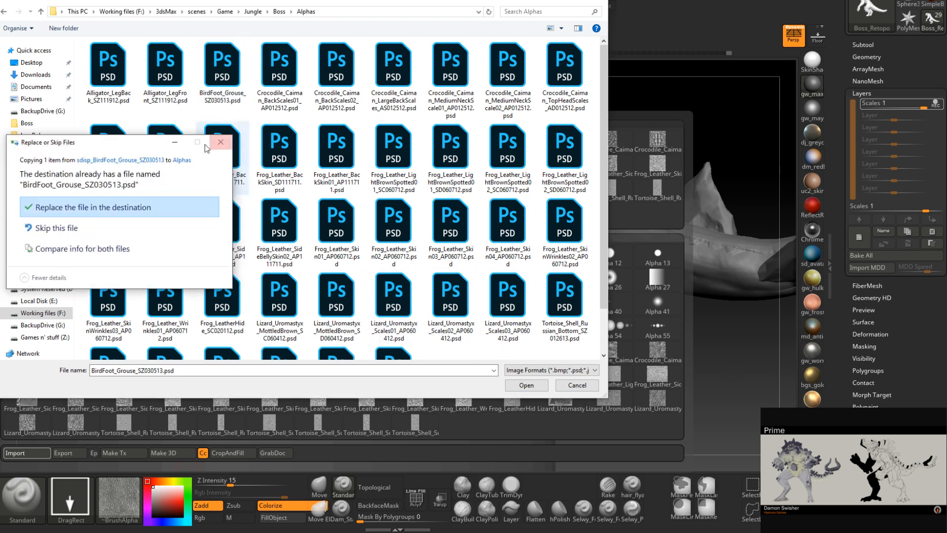
{"action": "left_click", "coordinate": [114, 213]}
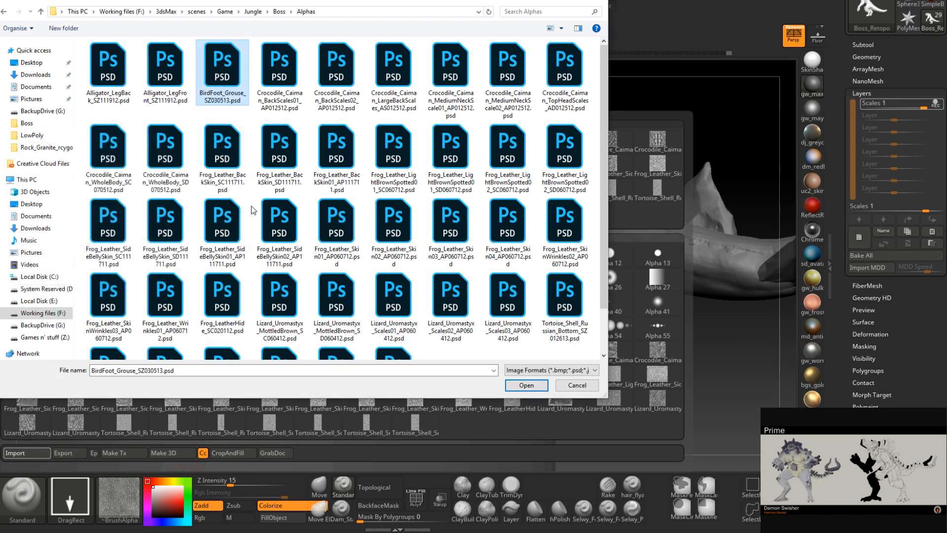
{"action": "double_click", "coordinate": [230, 75]}
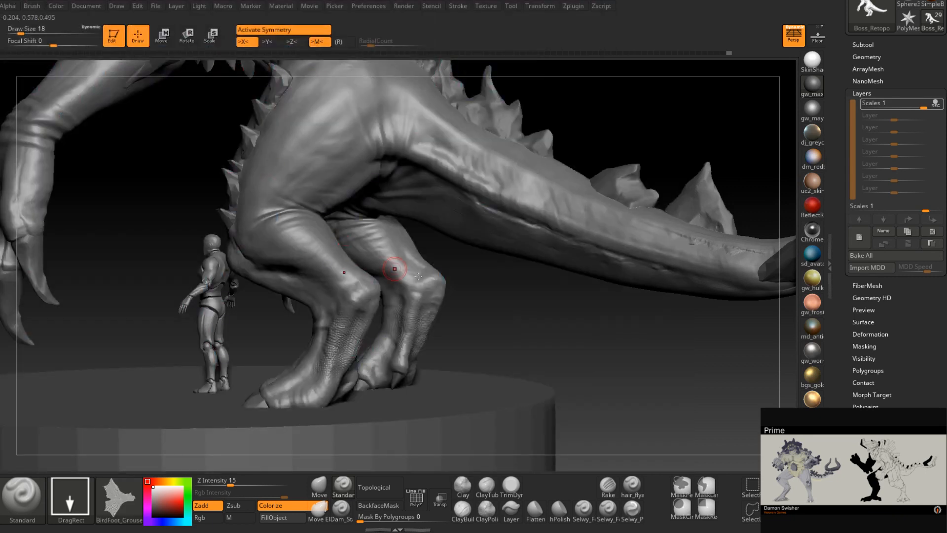
Import the BirdFoot_Grouse alpha once more and try it on the creature's lower leg
{"action": "scroll", "coordinate": [518, 295], "scroll_direction": "up", "scroll_amount": 3}
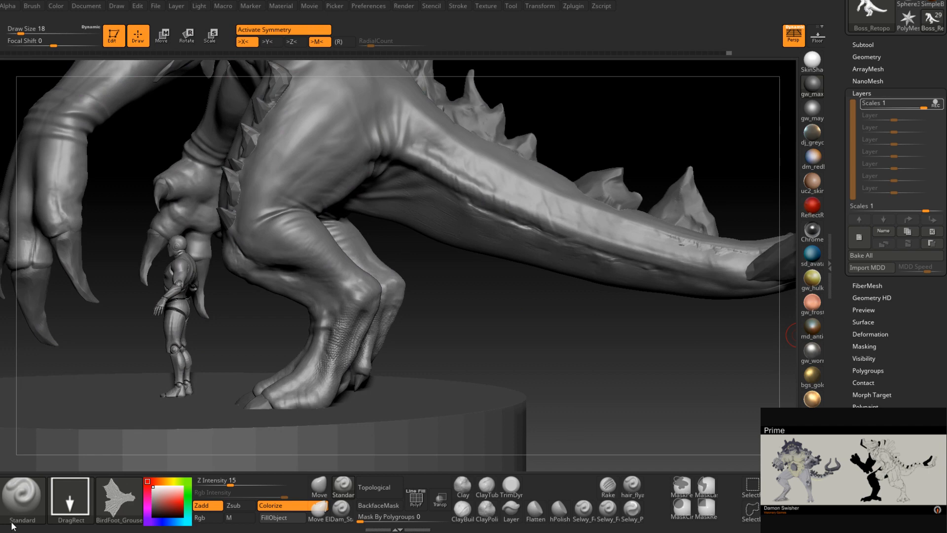
{"action": "left_click", "coordinate": [119, 499]}
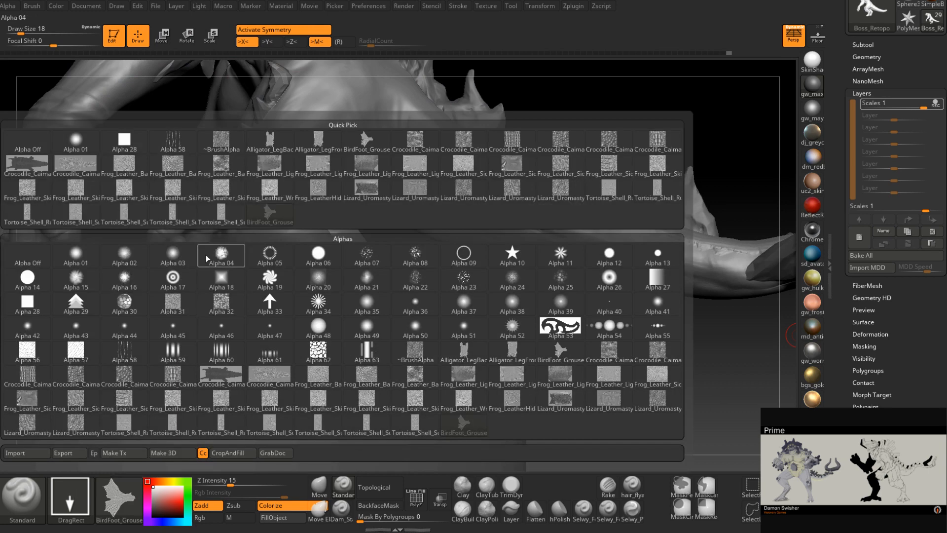
{"action": "left_click", "coordinate": [20, 453]}
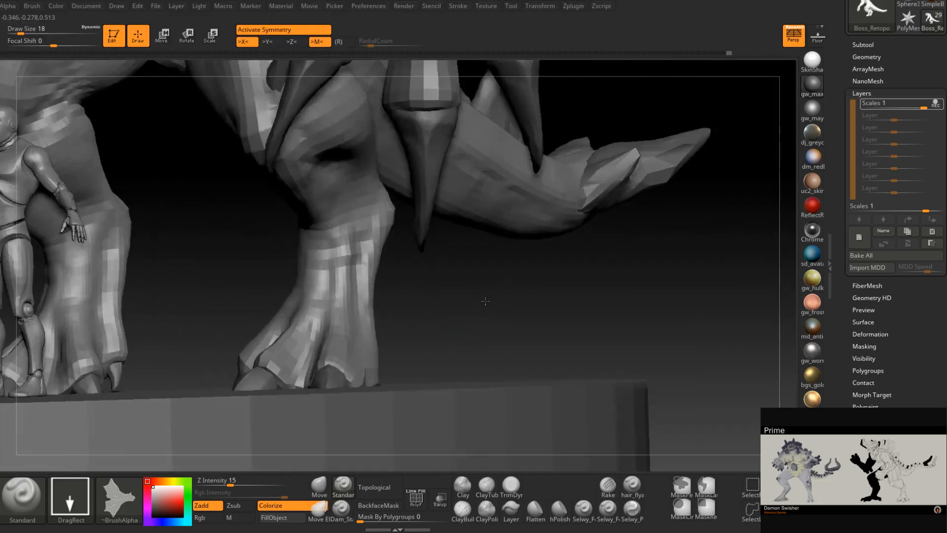
{"action": "right_click_drag", "start_coordinate": [420, 309], "coordinate": [435, 286]}
{"action": "mouse_move", "coordinate": [360, 280]}
{"action": "left_mouse_down"}
{"action": "mouse_move", "coordinate": [481, 334]}
{"action": "mouse_move", "coordinate": [296, 227]}
{"action": "mouse_move", "coordinate": [271, 343]}
{"action": "mouse_move", "coordinate": [287, 348]}
{"action": "mouse_move", "coordinate": [276, 357]}
{"action": "mouse_move", "coordinate": [194, 340]}
{"action": "mouse_move", "coordinate": [129, 258]}
{"action": "mouse_move", "coordinate": [116, 217]}
{"action": "left_mouse_up"}
{"action": "right_click_drag", "start_coordinate": [465, 276], "coordinate": [508, 281]}
Switch the Standard brush to the Crocodile_Caiman_LargeBackScales_AS012512 alpha and set its Z Intensity to 30
{"action": "left_click", "coordinate": [117, 519]}
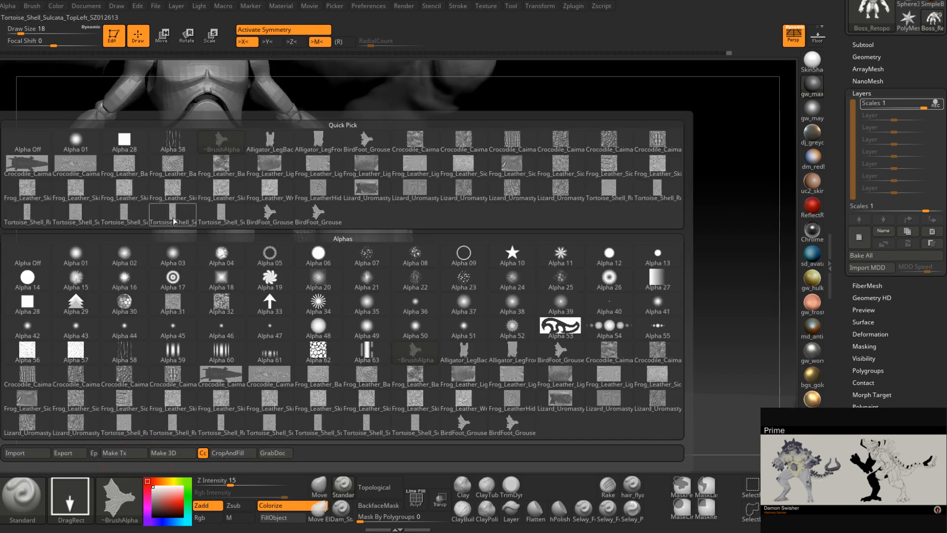
{"action": "mouse_move", "coordinate": [526, 147]}
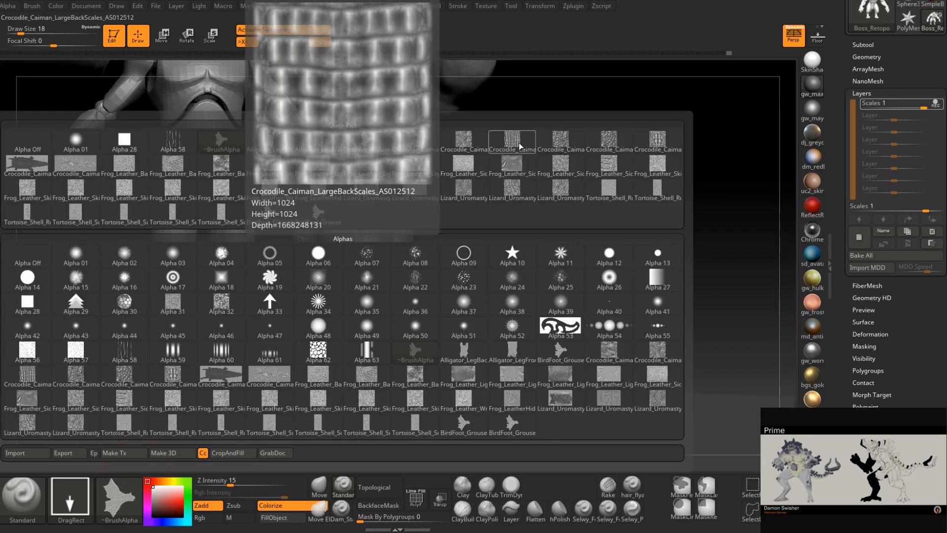
{"action": "left_click", "coordinate": [521, 146]}
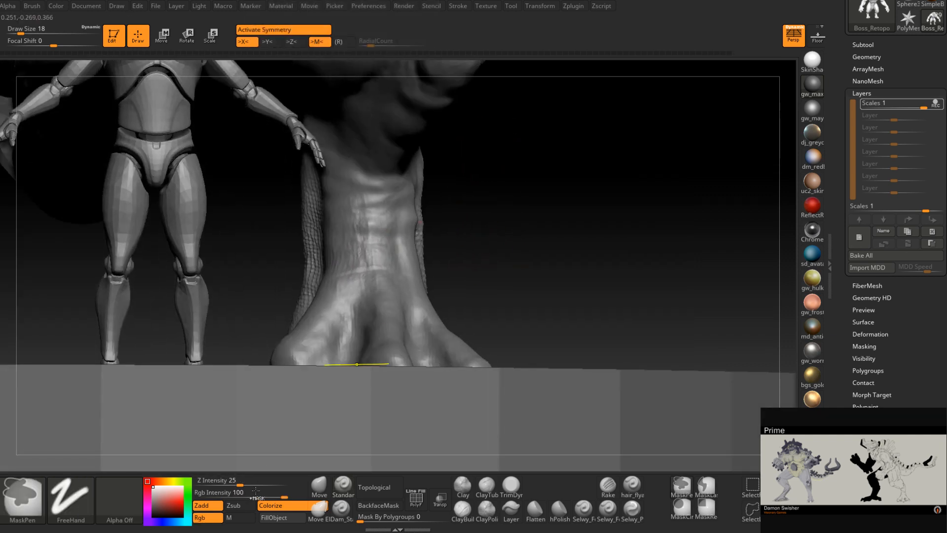
{"action": "left_click_drag", "start_coordinate": [230, 484], "coordinate": [244, 483]}
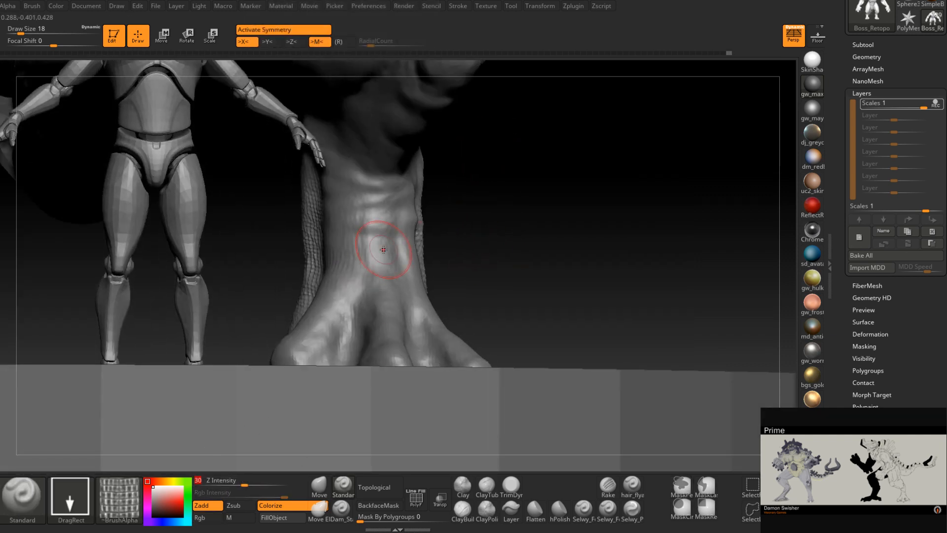
Try stamping the large caiman back scales down the front of the creature's lower leg
{"action": "left_click_drag", "start_coordinate": [376, 252], "coordinate": [367, 374]}
{"action": "mouse_move", "coordinate": [524, 239]}
{"action": "left_mouse_down"}
{"action": "mouse_move", "coordinate": [507, 251]}
{"action": "mouse_move", "coordinate": [511, 265]}
{"action": "mouse_move", "coordinate": [530, 271]}
{"action": "left_mouse_up"}
{"action": "key", "text": "ctrl+z"}
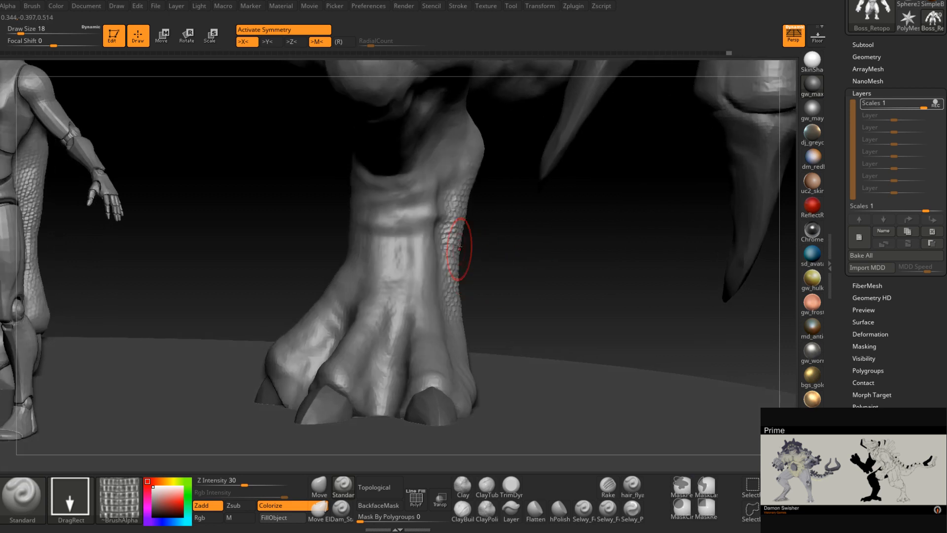
Set the draw size to 33 and mask the side of the lower leg to protect the existing lizard scales
{"action": "left_click_drag", "start_coordinate": [434, 189], "coordinate": [439, 296], "text": "ctrl"}
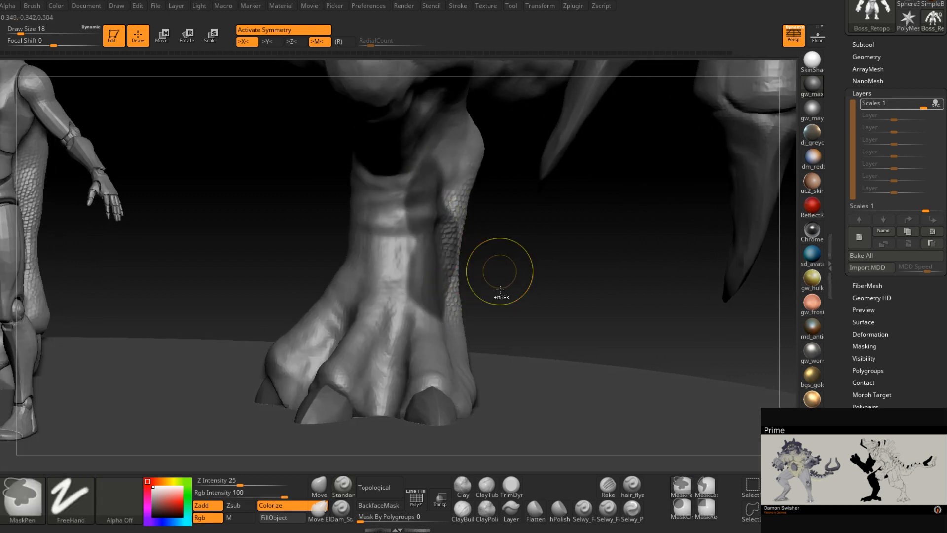
{"action": "left_click_drag", "start_coordinate": [496, 275], "coordinate": [499, 290]}
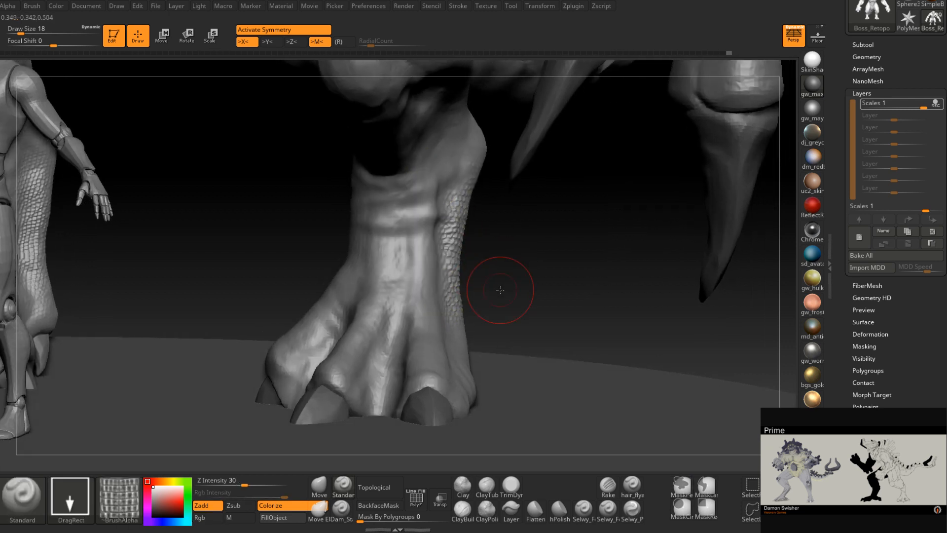
{"action": "left_click_drag", "start_coordinate": [498, 248], "coordinate": [472, 237]}
{"action": "key", "text": "space"}
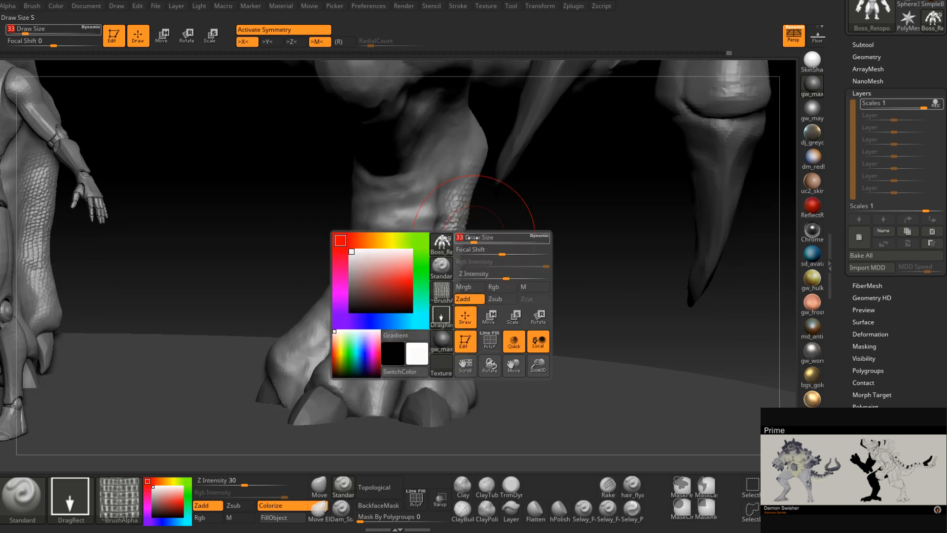
{"action": "mouse_move", "coordinate": [460, 190]}
{"action": "left_mouse_down", "text": "ctrl"}
{"action": "mouse_move", "coordinate": [430, 360]}
{"action": "mouse_move", "coordinate": [451, 163]}
{"action": "mouse_move", "coordinate": [456, 347]}
{"action": "mouse_move", "coordinate": [419, 305]}
{"action": "mouse_move", "coordinate": [415, 163]}
{"action": "mouse_move", "coordinate": [468, 103]}
{"action": "left_mouse_up", "text": "ctrl"}
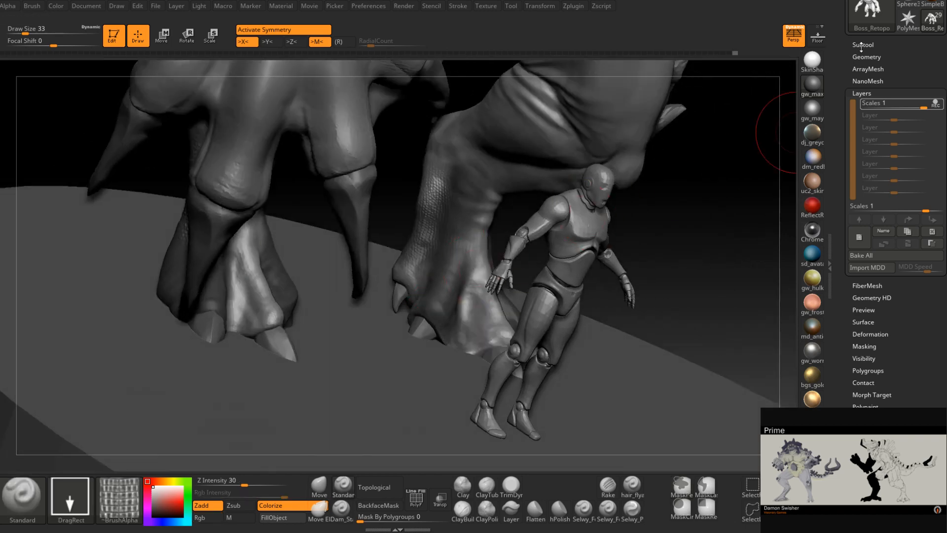
Hide the round pedestal subtool beneath the creature's feet
{"action": "left_click", "coordinate": [862, 45]}
{"action": "left_click", "coordinate": [938, 53]}
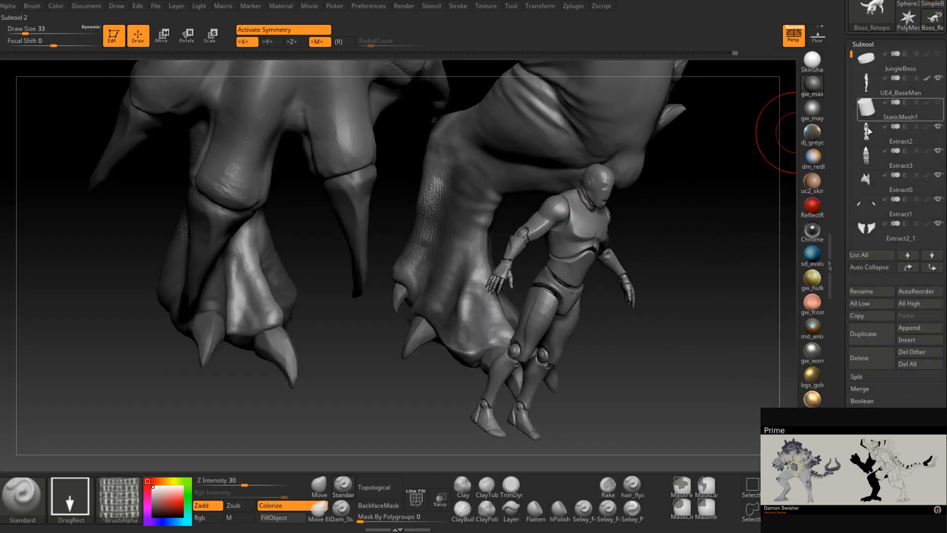
{"action": "left_click_drag", "start_coordinate": [700, 361], "coordinate": [424, 349]}
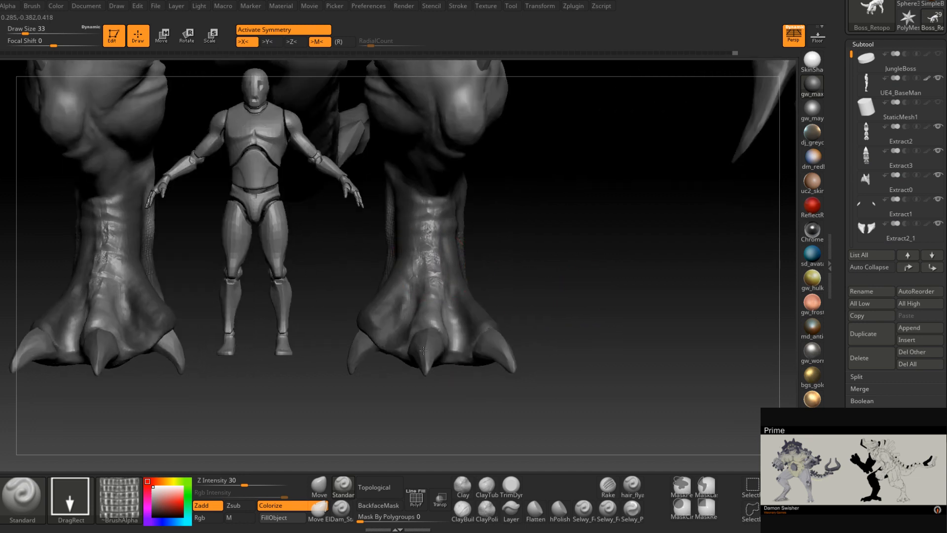
Undo the last stamp on the shin and restamp the large caiman scales down the front of the lower leg
{"action": "right_click_drag", "start_coordinate": [503, 287], "coordinate": [446, 321]}
{"action": "key", "text": "ctrl+z"}
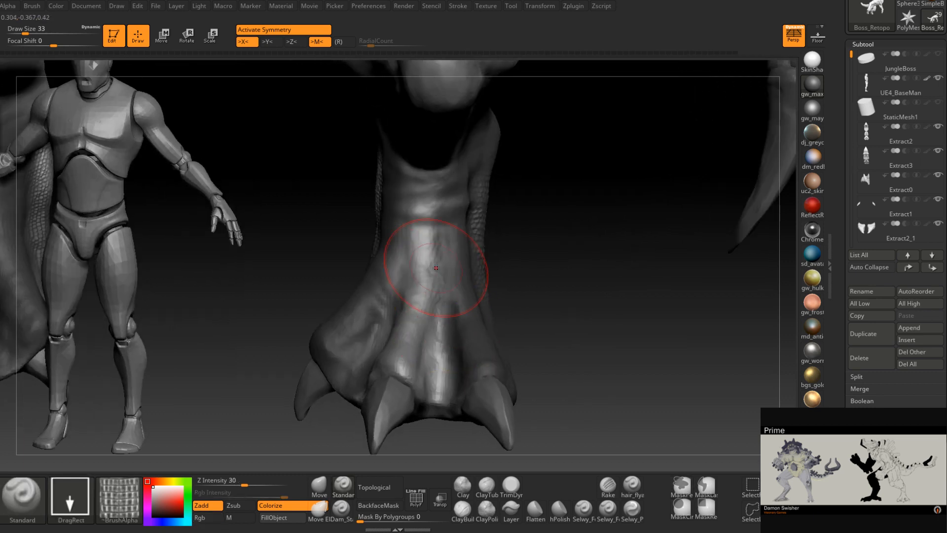
{"action": "left_click_drag", "start_coordinate": [430, 268], "coordinate": [401, 380]}
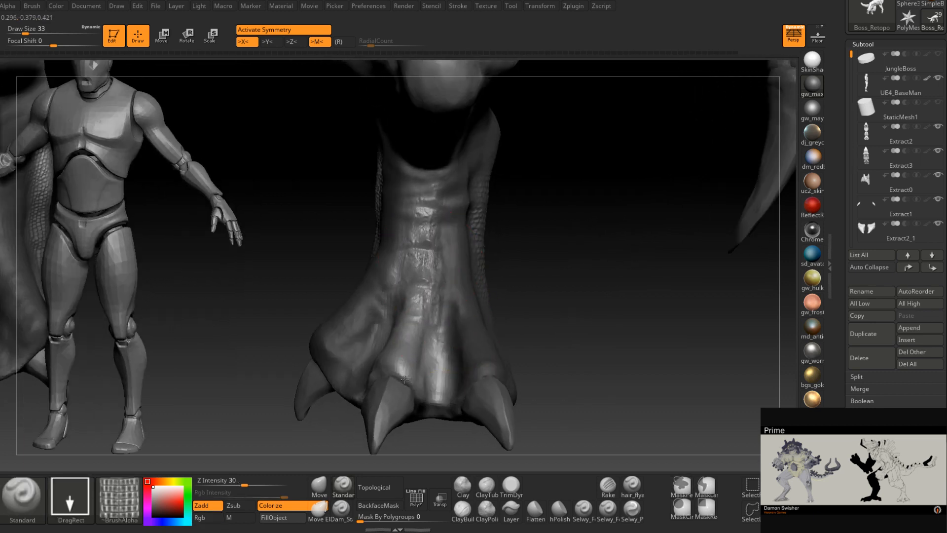
Stamp more large caiman scales over the top of the foot and down the middle toe to the claw
{"action": "right_click_drag", "start_coordinate": [406, 369], "coordinate": [409, 343]}
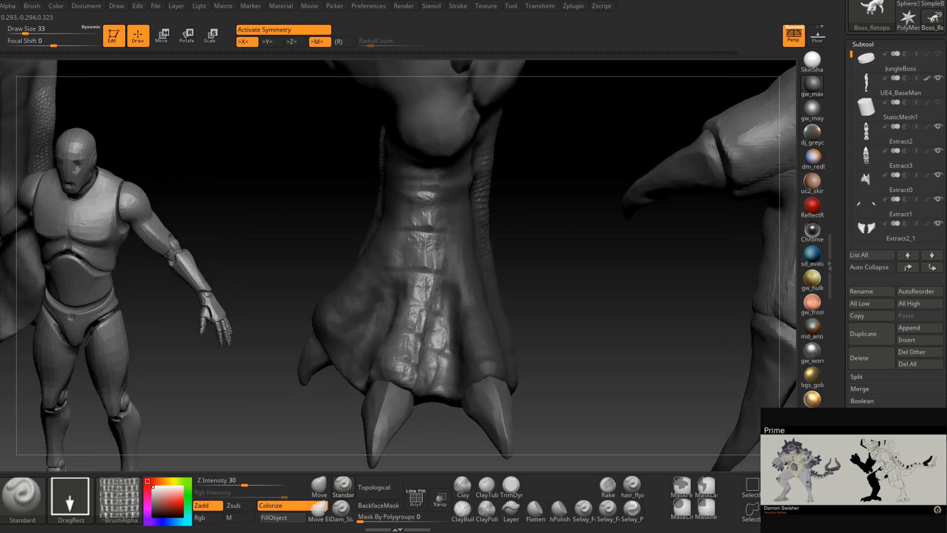
{"action": "right_click_drag", "start_coordinate": [373, 446], "coordinate": [444, 308]}
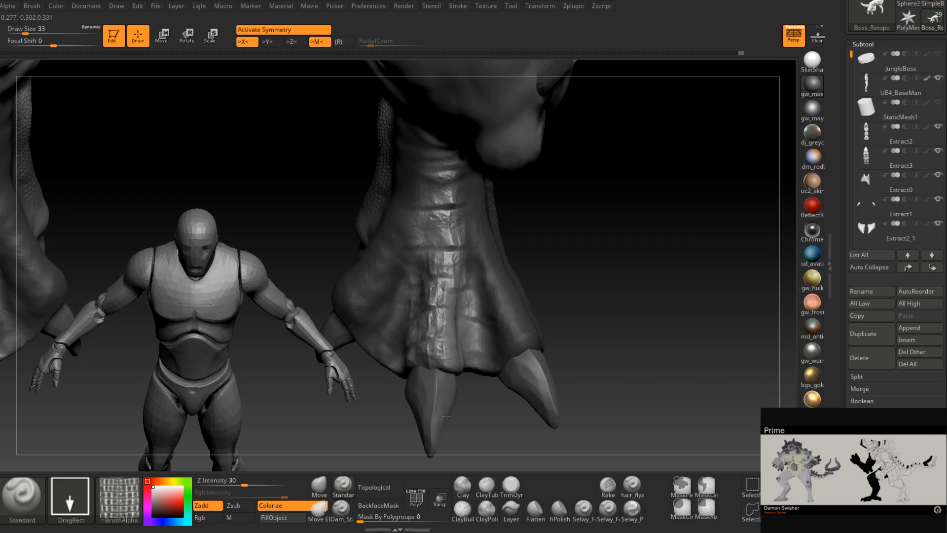
{"action": "left_click_drag", "start_coordinate": [442, 423], "coordinate": [439, 320], "text": "shift"}
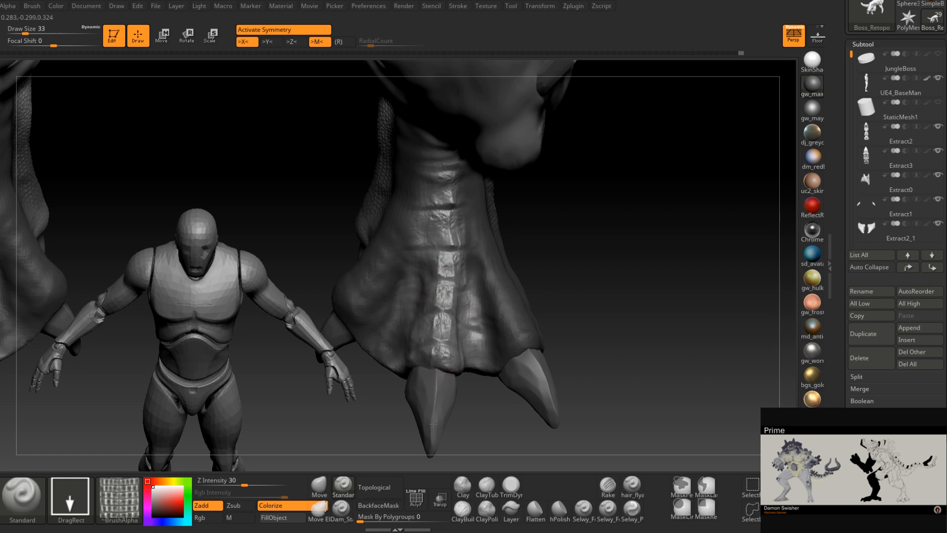
Reduce the smoothing draw size to 13 and smooth the edges of the large scales along the toes and shin
{"action": "mouse_move", "coordinate": [450, 413]}
{"action": "right_mouse_down"}
{"action": "mouse_move", "coordinate": [434, 345]}
{"action": "mouse_move", "coordinate": [486, 312]}
{"action": "right_mouse_up"}
{"action": "key", "text": "space"}
{"action": "left_click_drag", "start_coordinate": [490, 317], "coordinate": [476, 318]}
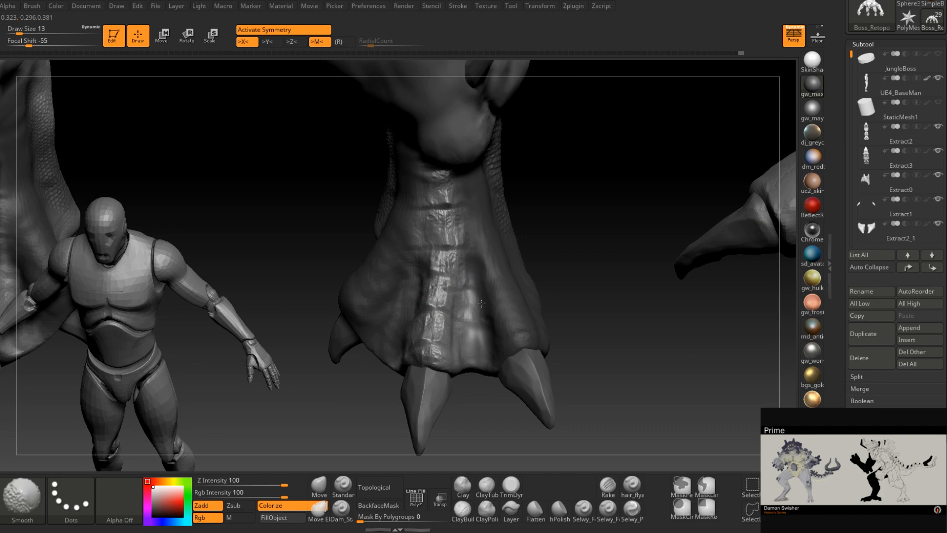
{"action": "right_click_drag", "start_coordinate": [482, 303], "coordinate": [481, 267], "text": "ctrl"}
{"action": "left_click_drag", "start_coordinate": [464, 375], "coordinate": [404, 290], "text": "shift"}
{"action": "mouse_move", "coordinate": [404, 289]}
{"action": "right_mouse_down", "text": "ctrl"}
{"action": "mouse_move", "coordinate": [464, 261]}
{"action": "mouse_move", "coordinate": [443, 296]}
{"action": "mouse_move", "coordinate": [449, 284]}
{"action": "right_mouse_up", "text": "ctrl"}
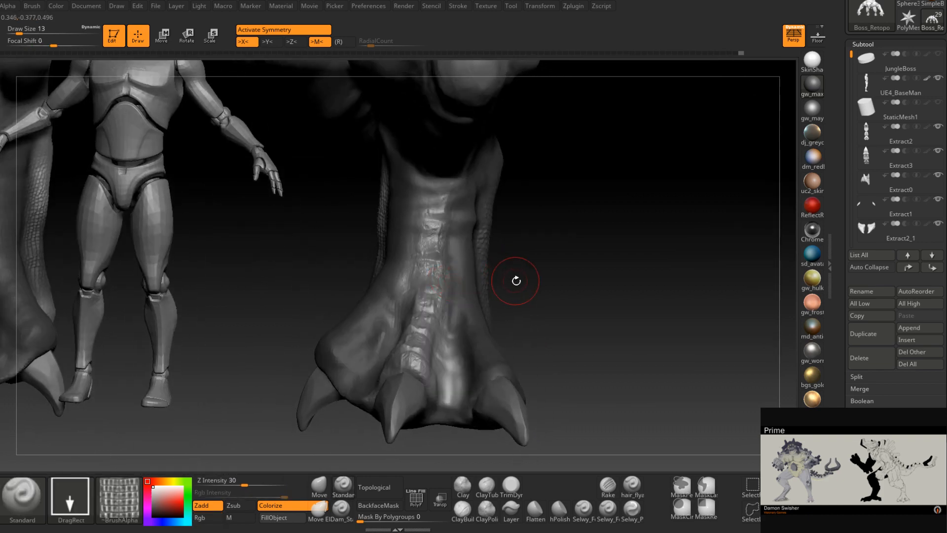
Set the draw size to 25 and mask the lizard scales along the back of the lower leg
{"action": "mouse_move", "coordinate": [516, 281]}
{"action": "right_mouse_down"}
{"action": "mouse_move", "coordinate": [484, 297]}
{"action": "mouse_move", "coordinate": [513, 275]}
{"action": "right_mouse_up"}
{"action": "key", "text": "space"}
{"action": "left_click_drag", "start_coordinate": [545, 254], "coordinate": [535, 253]}
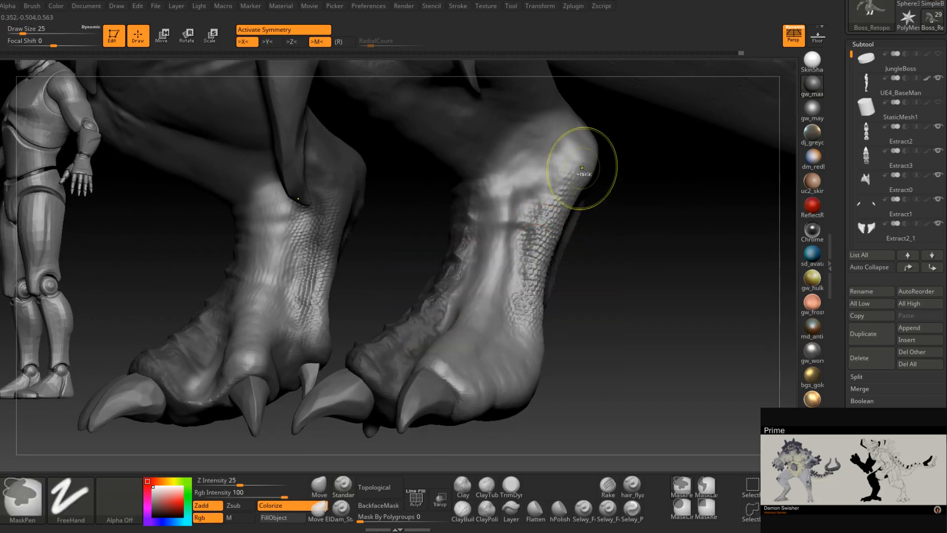
{"action": "left_click_drag", "start_coordinate": [577, 177], "coordinate": [548, 273], "text": "ctrl"}
{"action": "left_click_drag", "start_coordinate": [547, 236], "coordinate": [559, 198], "text": "ctrl"}
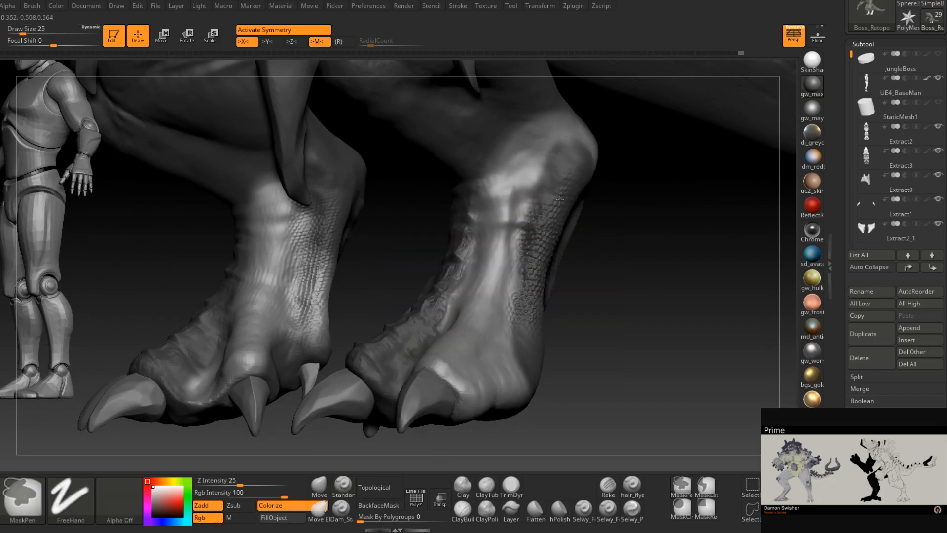
Mask the existing large scales along the front of the lower leg and the top of the foot
{"action": "left_click_drag", "start_coordinate": [523, 383], "coordinate": [514, 399], "text": "ctrl"}
{"action": "mouse_move", "coordinate": [515, 399]}
{"action": "right_mouse_down"}
{"action": "mouse_move", "coordinate": [547, 395]}
{"action": "mouse_move", "coordinate": [572, 414]}
{"action": "right_mouse_up"}
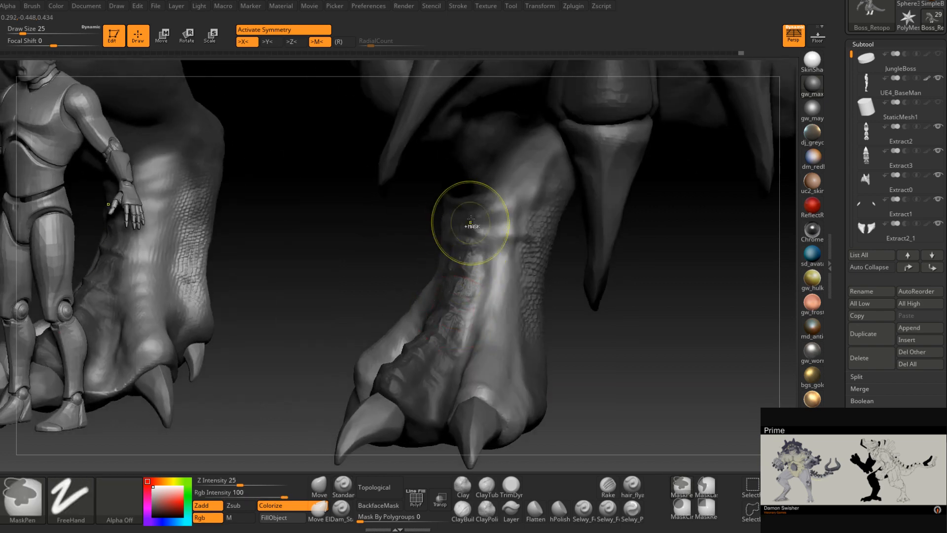
{"action": "left_click_drag", "start_coordinate": [469, 223], "coordinate": [443, 330], "text": "ctrl"}
{"action": "mouse_move", "coordinate": [466, 213]}
{"action": "right_mouse_down", "text": "alt"}
{"action": "mouse_move", "coordinate": [465, 188]}
{"action": "mouse_move", "coordinate": [507, 328]}
{"action": "mouse_move", "coordinate": [504, 392]}
{"action": "mouse_move", "coordinate": [546, 329]}
{"action": "right_mouse_up", "text": "alt"}
{"action": "mouse_move", "coordinate": [475, 370]}
{"action": "right_mouse_down"}
{"action": "mouse_move", "coordinate": [503, 338]}
{"action": "mouse_move", "coordinate": [493, 347]}
{"action": "mouse_move", "coordinate": [508, 285]}
{"action": "right_mouse_up"}
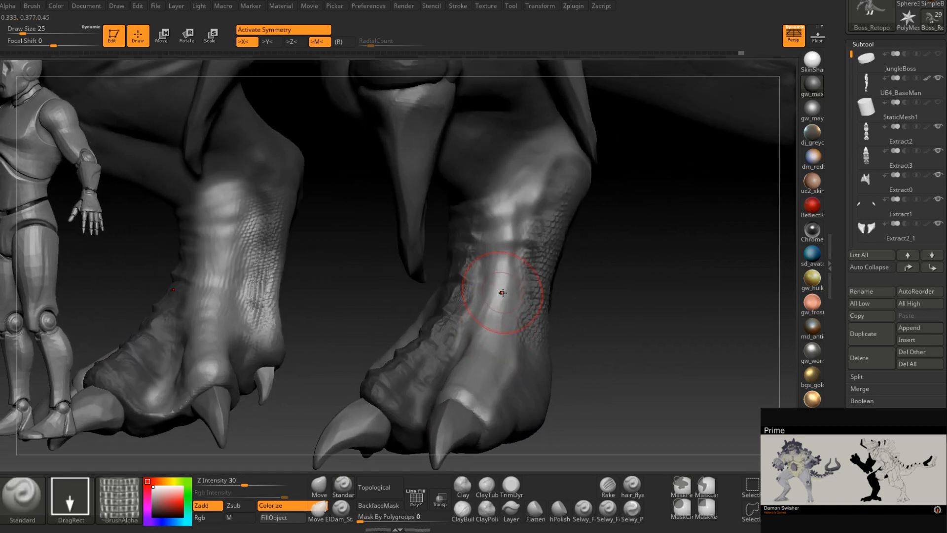
Stamp the large caiman scales down the outer side of the lower leg and along the outer toe
{"action": "left_click_drag", "start_coordinate": [501, 292], "coordinate": [478, 398]}
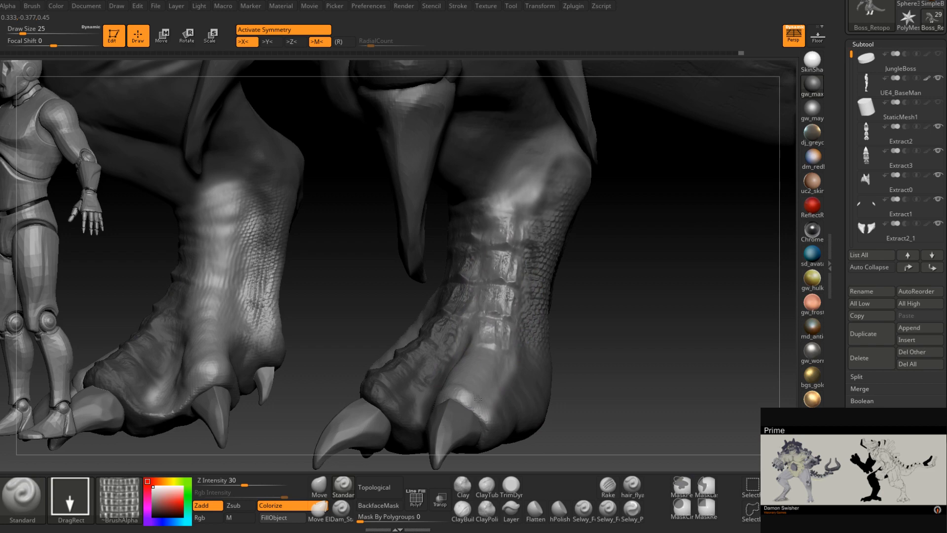
{"action": "right_click_drag", "start_coordinate": [478, 398], "coordinate": [478, 349]}
{"action": "key", "text": "space"}
{"action": "left_click_drag", "start_coordinate": [477, 349], "coordinate": [452, 465]}
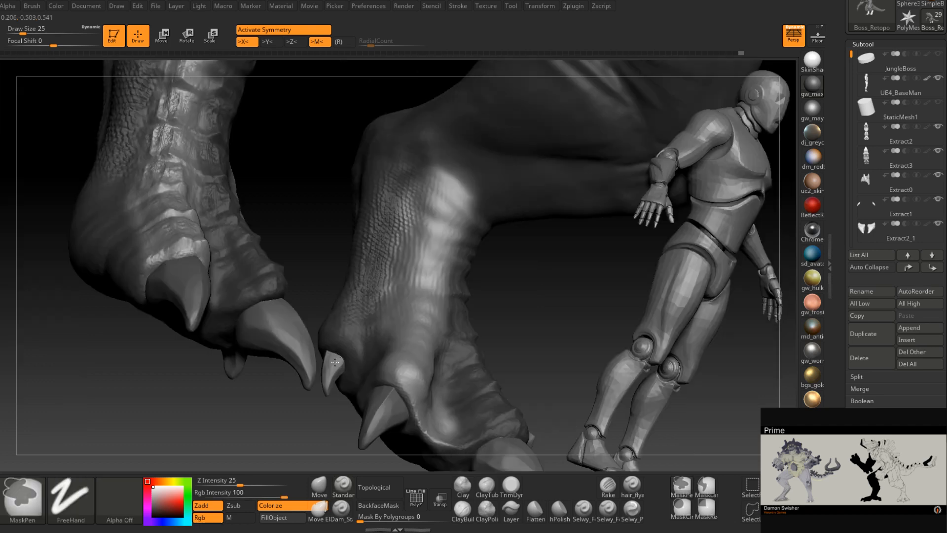
Stamp large caiman scales down the inner side of the lower leg and inner toe, smoothing the stamp edges at draw size 13
{"action": "key", "text": "ctrl+z"}
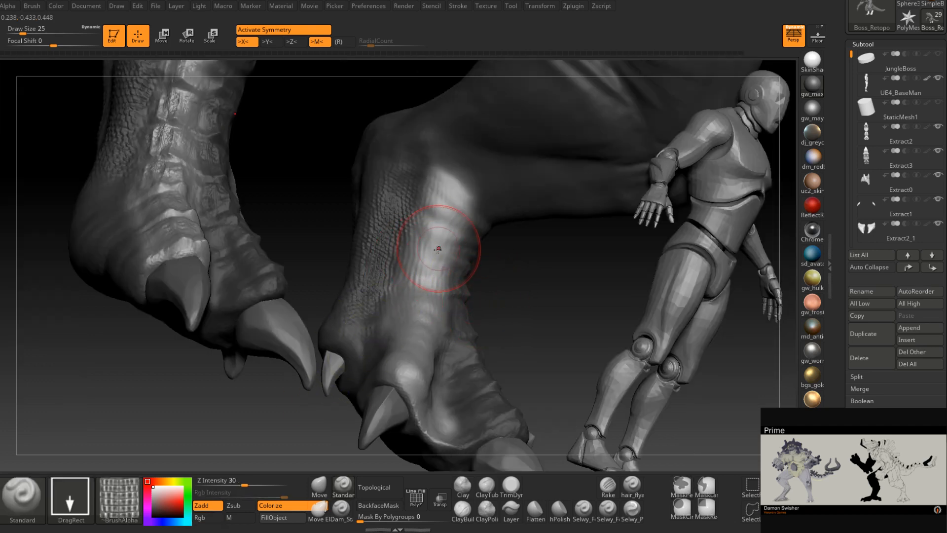
{"action": "left_click_drag", "start_coordinate": [436, 253], "coordinate": [402, 359]}
{"action": "right_click_drag", "start_coordinate": [402, 360], "coordinate": [423, 342]}
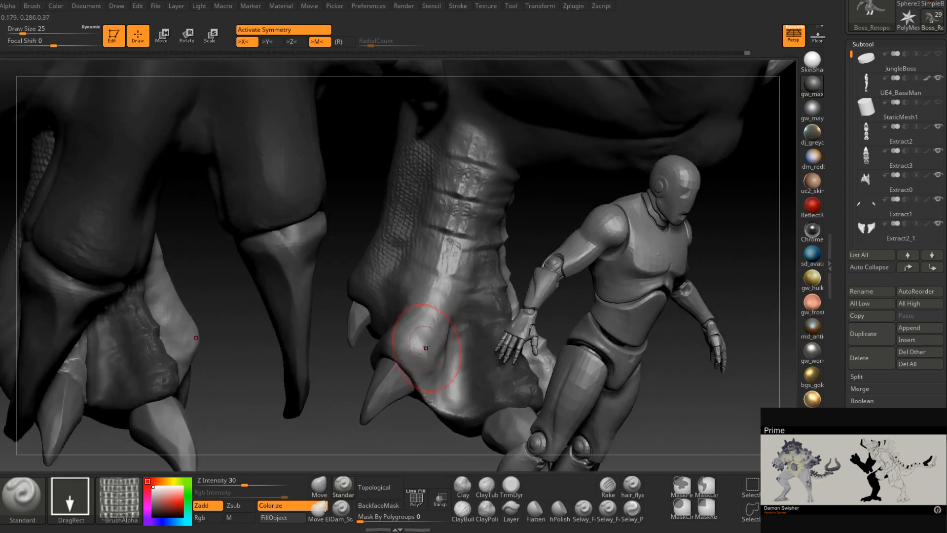
{"action": "left_click_drag", "start_coordinate": [421, 332], "coordinate": [389, 420]}
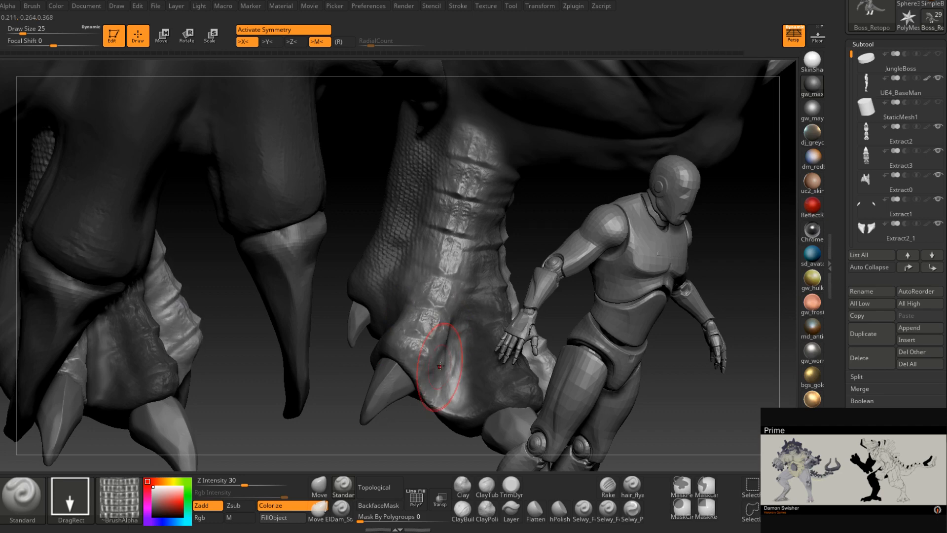
{"action": "right_click_drag", "start_coordinate": [446, 366], "coordinate": [411, 388]}
{"action": "right_click", "coordinate": [410, 388]}
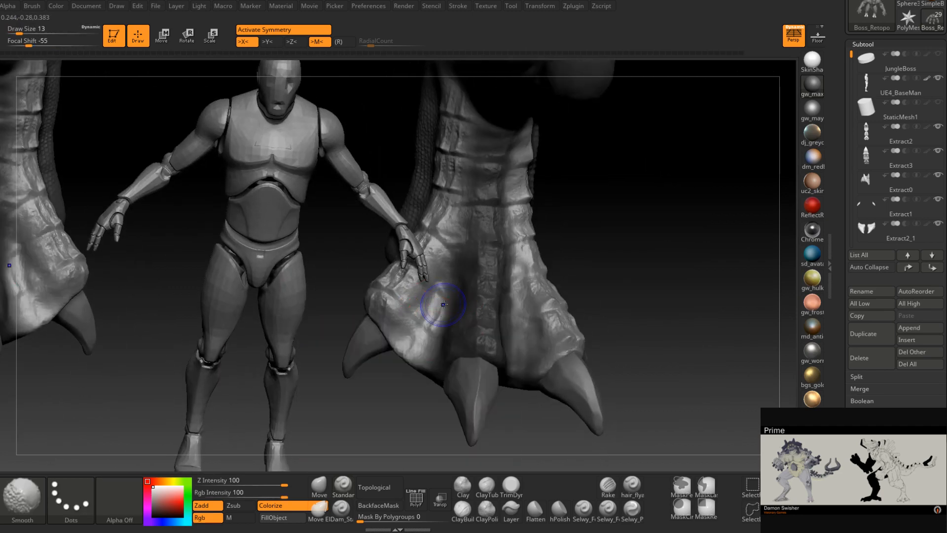
{"action": "mouse_move", "coordinate": [440, 301]}
{"action": "left_mouse_down", "text": "shift"}
{"action": "mouse_move", "coordinate": [447, 295]}
{"action": "mouse_move", "coordinate": [414, 340]}
{"action": "left_mouse_up", "text": "shift"}
{"action": "right_click_drag", "start_coordinate": [414, 340], "coordinate": [469, 325]}
Stamp the large caiman scales down the front of the leg above the ankle
{"action": "mouse_move", "coordinate": [553, 316]}
{"action": "right_mouse_down", "text": "ctrl"}
{"action": "mouse_move", "coordinate": [556, 276]}
{"action": "mouse_move", "coordinate": [567, 294]}
{"action": "mouse_move", "coordinate": [543, 286]}
{"action": "mouse_move", "coordinate": [518, 296]}
{"action": "mouse_move", "coordinate": [533, 321]}
{"action": "mouse_move", "coordinate": [452, 342]}
{"action": "mouse_move", "coordinate": [482, 351]}
{"action": "right_mouse_up", "text": "ctrl"}
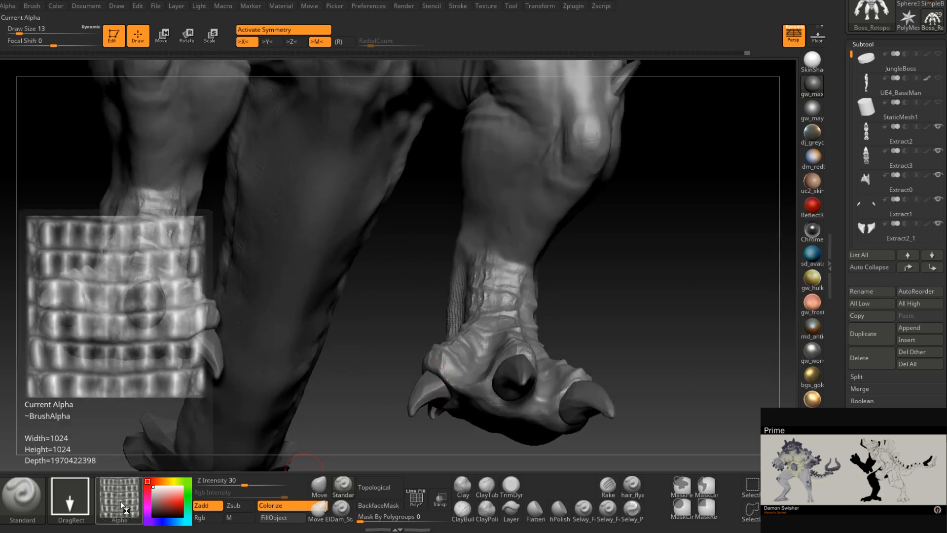
{"action": "left_click", "coordinate": [129, 481]}
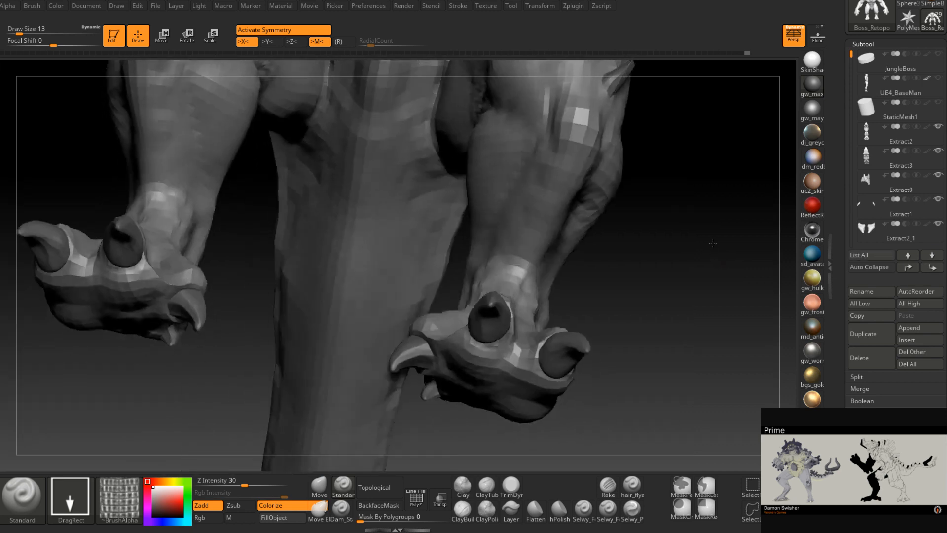
{"action": "left_click_drag", "start_coordinate": [537, 234], "coordinate": [509, 315]}
{"action": "mouse_move", "coordinate": [509, 313]}
{"action": "right_mouse_down"}
{"action": "mouse_move", "coordinate": [567, 283]}
{"action": "mouse_move", "coordinate": [556, 277]}
{"action": "mouse_move", "coordinate": [518, 329]}
{"action": "mouse_move", "coordinate": [507, 312]}
{"action": "mouse_move", "coordinate": [521, 335]}
{"action": "mouse_move", "coordinate": [508, 306]}
{"action": "mouse_move", "coordinate": [517, 327]}
{"action": "mouse_move", "coordinate": [514, 296]}
{"action": "mouse_move", "coordinate": [486, 306]}
{"action": "mouse_move", "coordinate": [515, 316]}
{"action": "mouse_move", "coordinate": [523, 265]}
{"action": "right_mouse_up"}
Switch to the Dam_Standard brush at draw size 7 and carve creases between the large scales around the ankle
{"action": "left_click", "coordinate": [345, 512]}
{"action": "key", "text": "space"}
{"action": "left_click_drag", "start_coordinate": [529, 265], "coordinate": [526, 265]}
{"action": "right_click_drag", "start_coordinate": [534, 259], "coordinate": [529, 260]}
{"action": "key", "text": "space"}
{"action": "left_click_drag", "start_coordinate": [529, 262], "coordinate": [523, 262]}
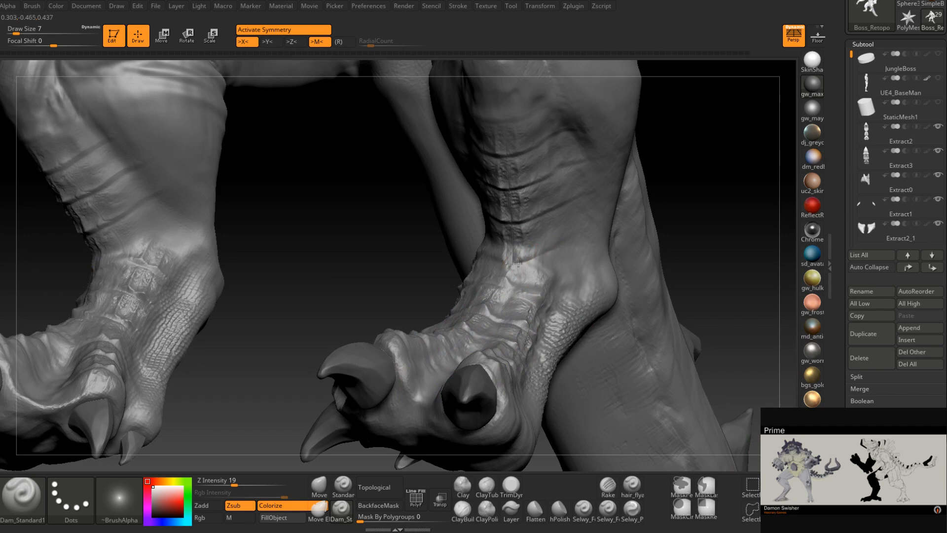
{"action": "mouse_move", "coordinate": [487, 259]}
{"action": "right_mouse_down"}
{"action": "mouse_move", "coordinate": [508, 263]}
{"action": "mouse_move", "coordinate": [478, 255]}
{"action": "right_mouse_up"}
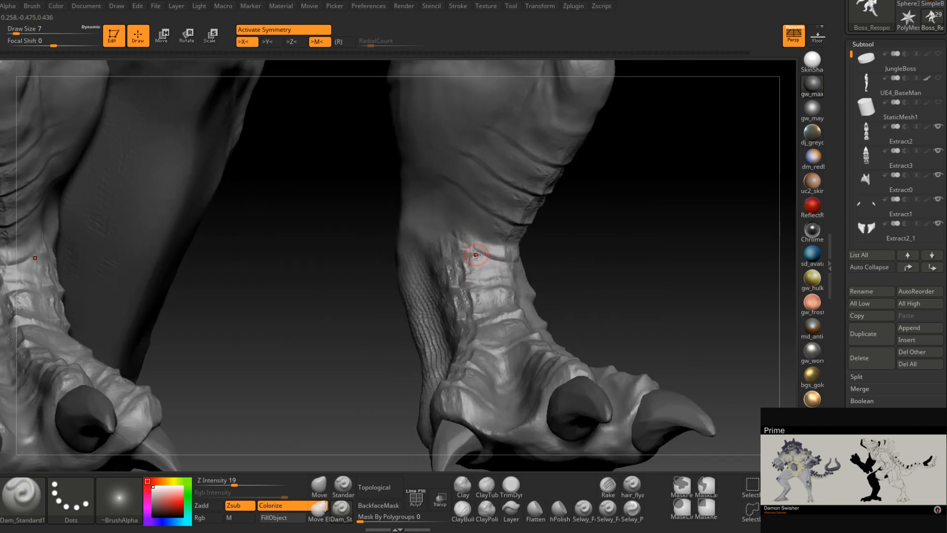
{"action": "mouse_move", "coordinate": [442, 232]}
{"action": "left_mouse_down"}
{"action": "mouse_move", "coordinate": [478, 249]}
{"action": "mouse_move", "coordinate": [457, 236]}
{"action": "left_mouse_up"}
Extend the horizontal creases across the inner side of the leg above the ankle
{"action": "right_click_drag", "start_coordinate": [514, 262], "coordinate": [545, 224]}
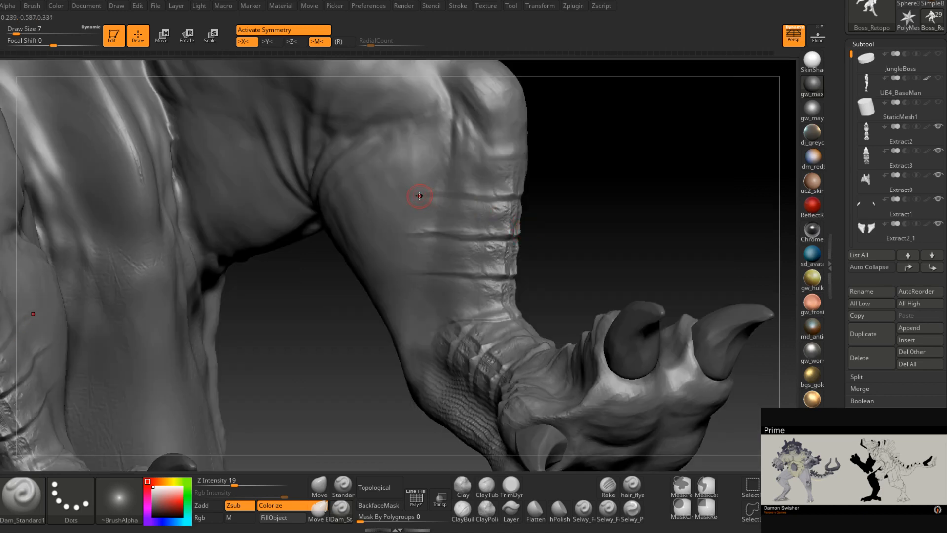
{"action": "left_click_drag", "start_coordinate": [419, 195], "coordinate": [495, 192]}
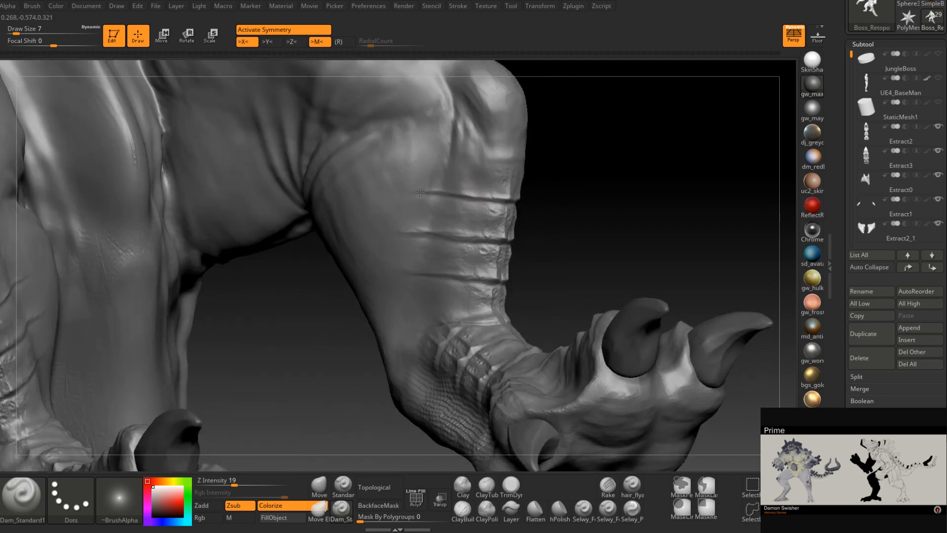
{"action": "right_click_drag", "start_coordinate": [410, 202], "coordinate": [440, 157]}
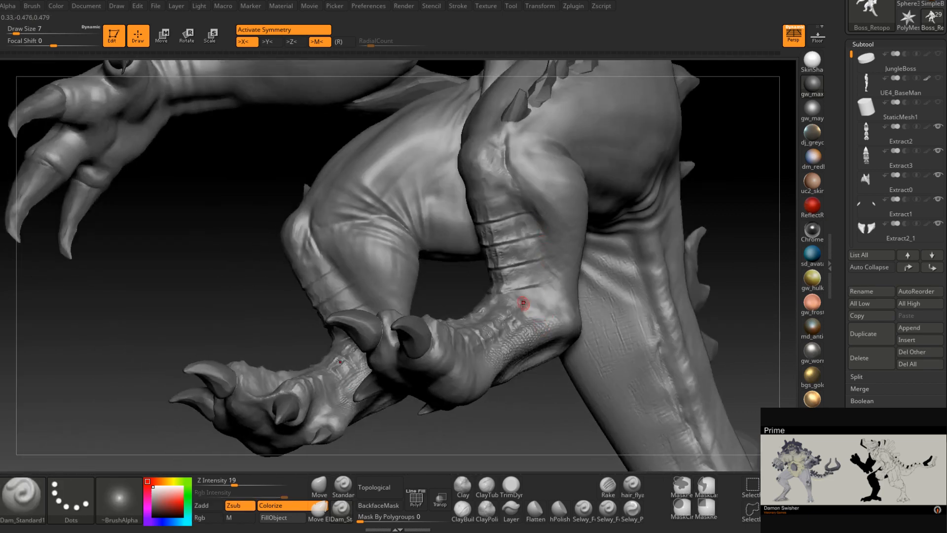
Carve creases between the large scale rows on the inner and outer sides of the lower leg, and save the project
{"action": "mouse_move", "coordinate": [524, 302]}
{"action": "right_mouse_down"}
{"action": "mouse_move", "coordinate": [513, 323]}
{"action": "mouse_move", "coordinate": [495, 330]}
{"action": "mouse_move", "coordinate": [542, 298]}
{"action": "mouse_move", "coordinate": [509, 300]}
{"action": "mouse_move", "coordinate": [516, 293]}
{"action": "right_mouse_up"}
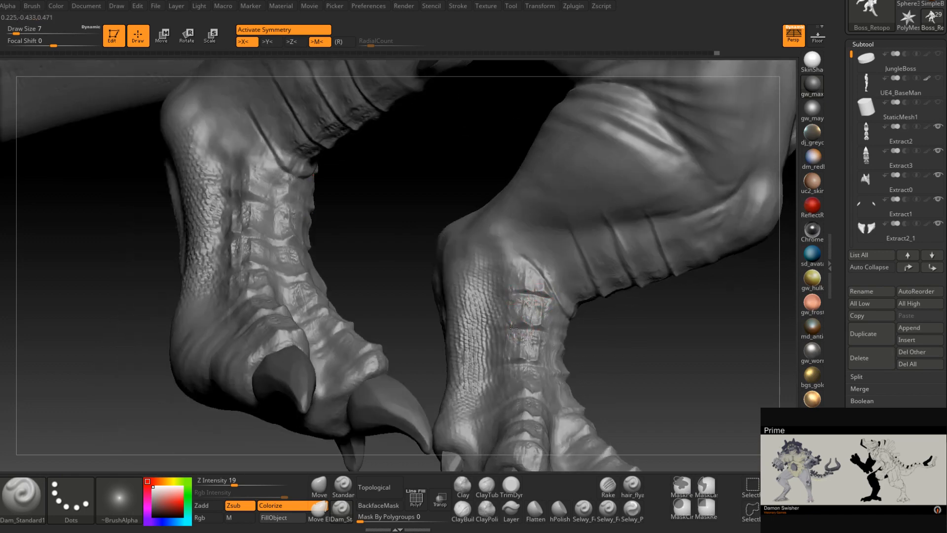
{"action": "right_click_drag", "start_coordinate": [531, 331], "coordinate": [561, 300]}
{"action": "right_click_drag", "start_coordinate": [552, 342], "coordinate": [651, 368]}
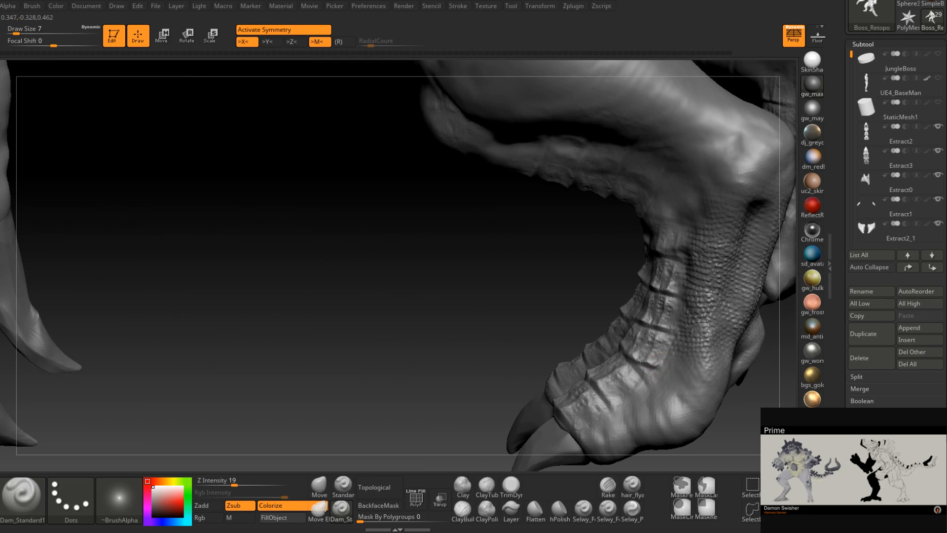
{"action": "right_click_drag", "start_coordinate": [640, 360], "coordinate": [656, 312]}
{"action": "key", "text": "ctrl+s"}
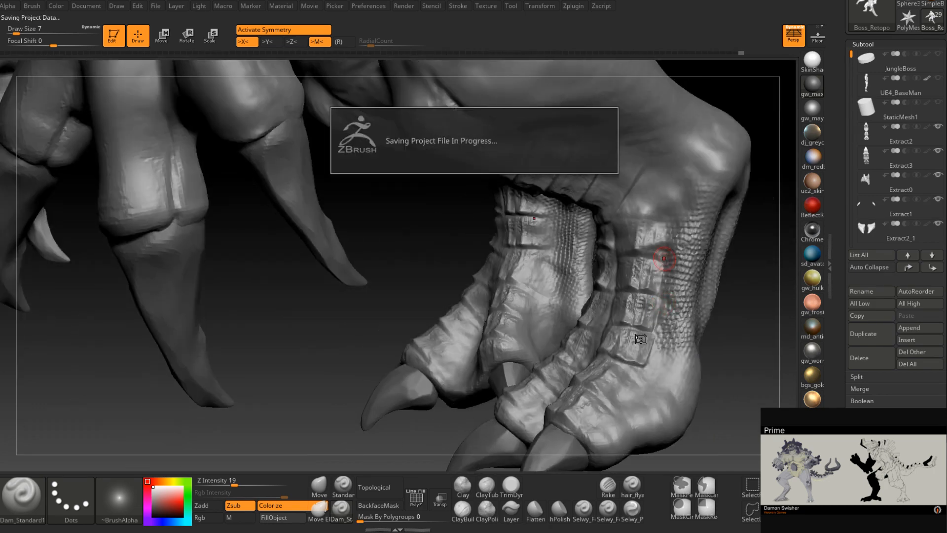
Deepen the creases around the large outer scales where they meet the small lizard scales, keeping the draw size at 7
{"action": "right_click_drag", "start_coordinate": [667, 267], "coordinate": [668, 272]}
{"action": "key", "text": "space"}
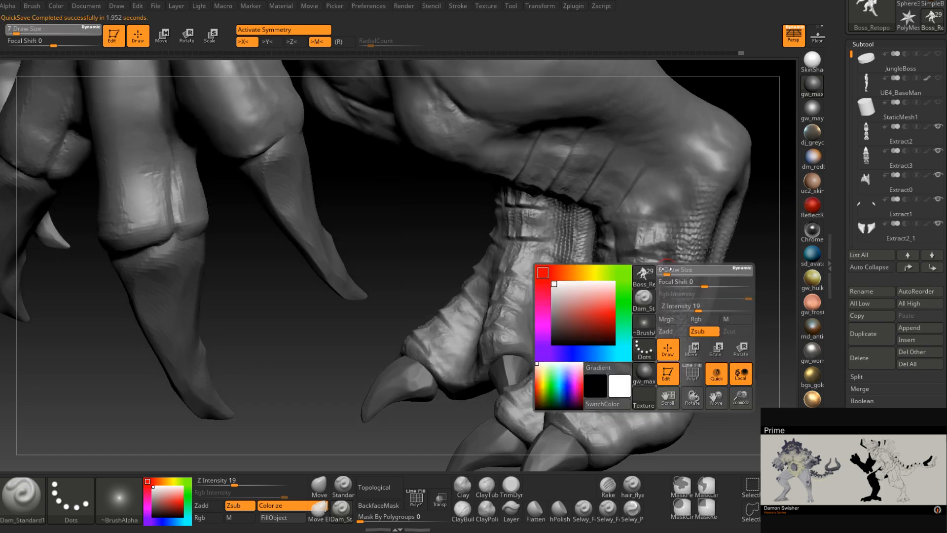
{"action": "left_click_drag", "start_coordinate": [668, 269], "coordinate": [669, 273]}
{"action": "right_click_drag", "start_coordinate": [669, 269], "coordinate": [660, 271]}
{"action": "key", "text": "space"}
{"action": "left_click_drag", "start_coordinate": [661, 271], "coordinate": [664, 272]}
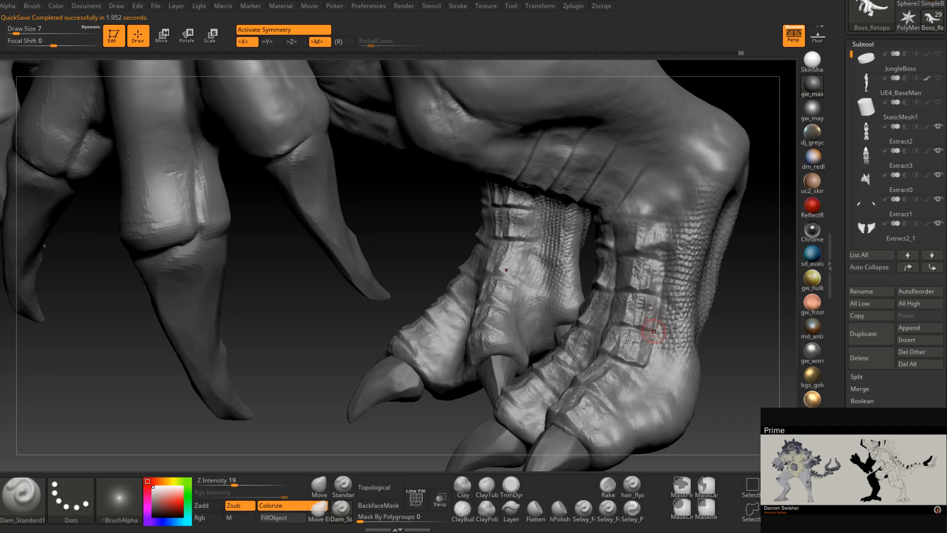
{"action": "mouse_move", "coordinate": [653, 331]}
{"action": "right_mouse_down"}
{"action": "mouse_move", "coordinate": [656, 287]}
{"action": "mouse_move", "coordinate": [632, 288]}
{"action": "mouse_move", "coordinate": [654, 289]}
{"action": "mouse_move", "coordinate": [644, 354]}
{"action": "mouse_move", "coordinate": [656, 334]}
{"action": "mouse_move", "coordinate": [624, 306]}
{"action": "mouse_move", "coordinate": [630, 283]}
{"action": "mouse_move", "coordinate": [616, 289]}
{"action": "mouse_move", "coordinate": [644, 269]}
{"action": "right_mouse_up"}
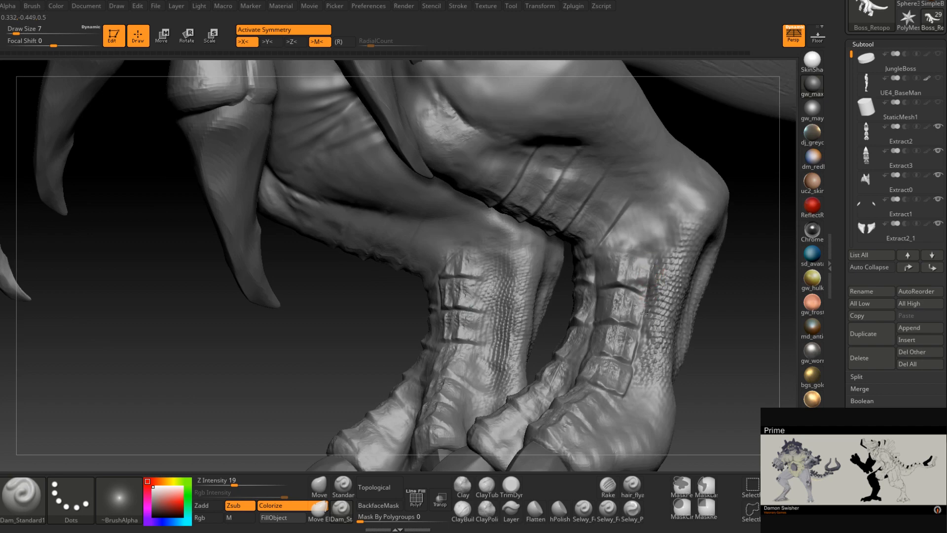
{"action": "right_click_drag", "start_coordinate": [645, 302], "coordinate": [646, 304]}
{"action": "mouse_move", "coordinate": [648, 270]}
{"action": "right_mouse_down"}
{"action": "mouse_move", "coordinate": [645, 250]}
{"action": "mouse_move", "coordinate": [636, 271]}
{"action": "mouse_move", "coordinate": [602, 290]}
{"action": "mouse_move", "coordinate": [605, 251]}
{"action": "mouse_move", "coordinate": [606, 261]}
{"action": "right_mouse_up"}
Carve creases across the front scale rows where the lower leg meets the top of the foot and the inner toe
{"action": "mouse_move", "coordinate": [572, 290]}
{"action": "right_mouse_down"}
{"action": "mouse_move", "coordinate": [582, 281]}
{"action": "mouse_move", "coordinate": [564, 294]}
{"action": "mouse_move", "coordinate": [534, 293]}
{"action": "mouse_move", "coordinate": [551, 288]}
{"action": "mouse_move", "coordinate": [562, 298]}
{"action": "mouse_move", "coordinate": [580, 330]}
{"action": "mouse_move", "coordinate": [569, 338]}
{"action": "mouse_move", "coordinate": [524, 307]}
{"action": "right_mouse_up"}
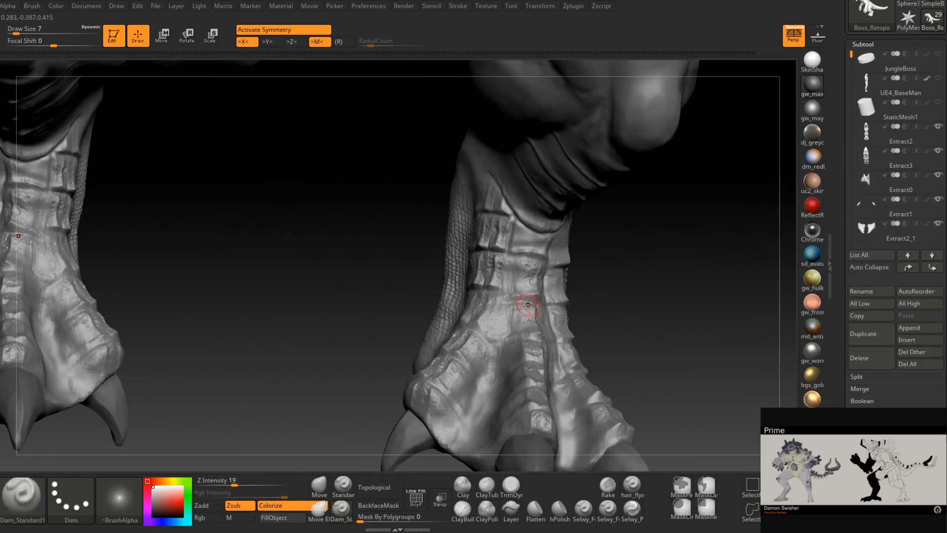
{"action": "left_click_drag", "start_coordinate": [511, 299], "coordinate": [535, 300]}
{"action": "right_click_drag", "start_coordinate": [534, 300], "coordinate": [526, 299]}
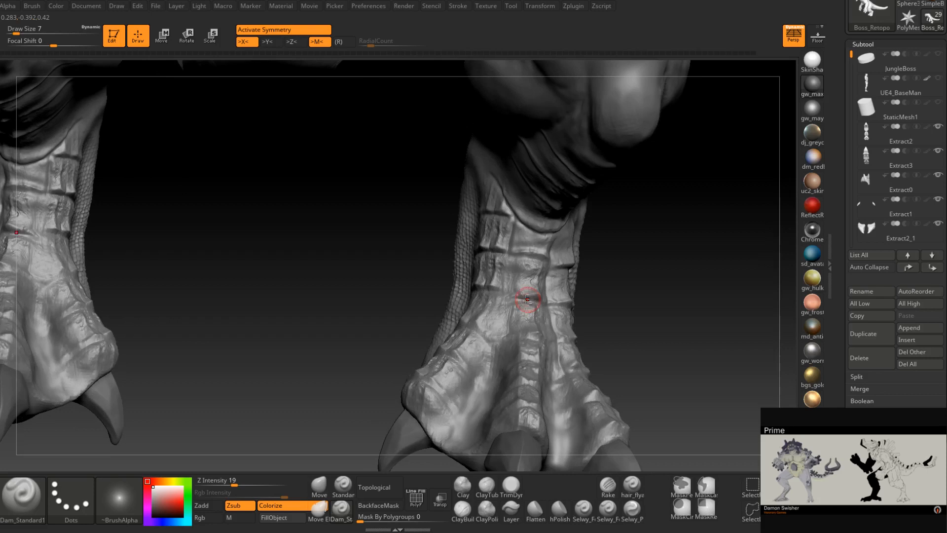
{"action": "right_click_drag", "start_coordinate": [527, 298], "coordinate": [503, 279]}
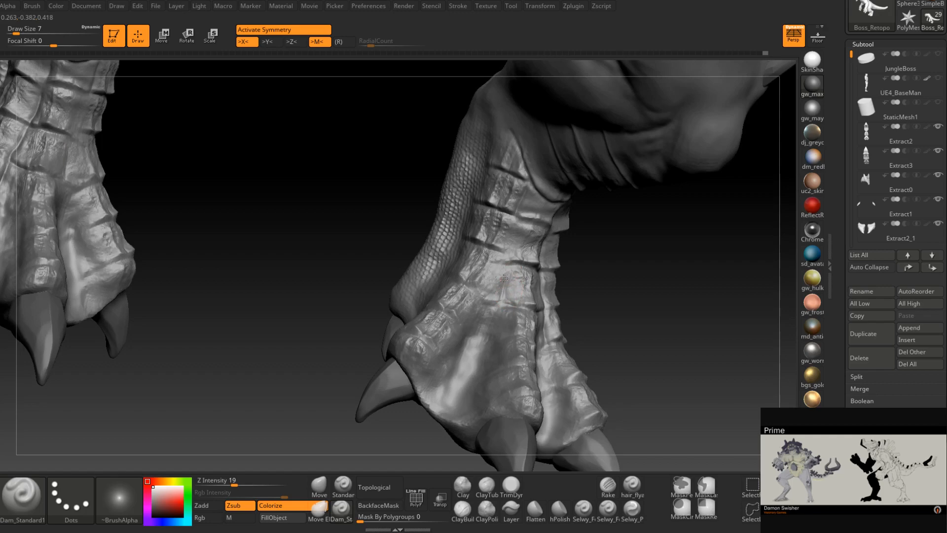
{"action": "mouse_move", "coordinate": [509, 244]}
{"action": "right_mouse_down"}
{"action": "mouse_move", "coordinate": [520, 234]}
{"action": "mouse_move", "coordinate": [503, 254]}
{"action": "right_mouse_up"}
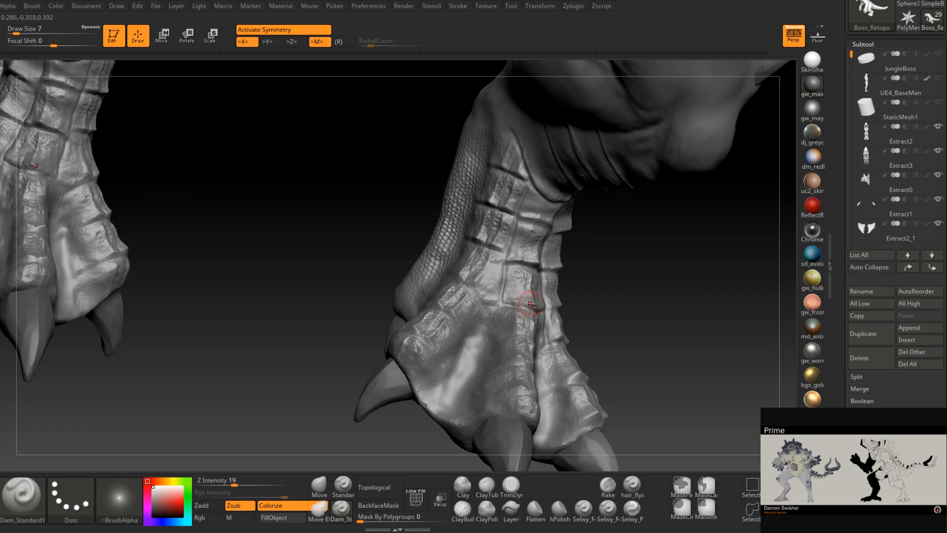
{"action": "right_click_drag", "start_coordinate": [529, 306], "coordinate": [471, 291]}
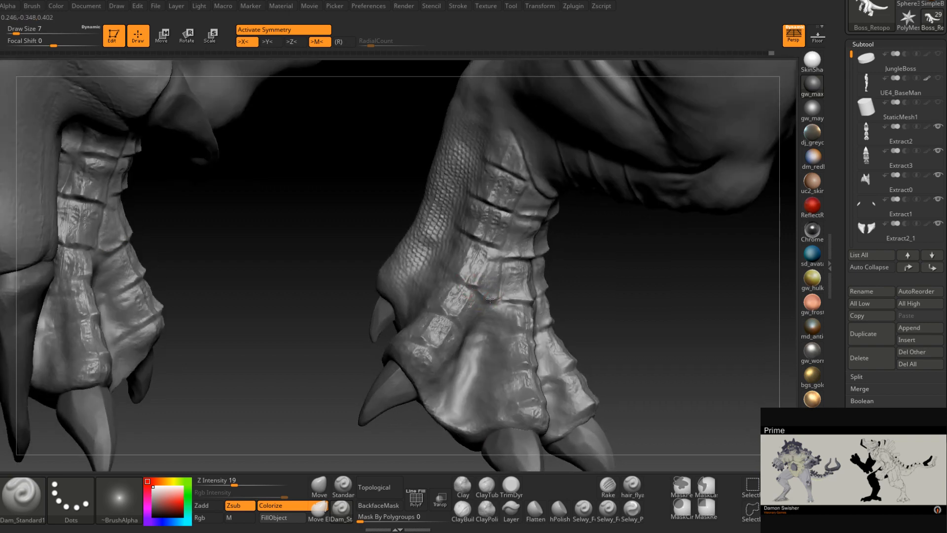
{"action": "mouse_move", "coordinate": [492, 296]}
{"action": "right_mouse_down"}
{"action": "mouse_move", "coordinate": [472, 288]}
{"action": "mouse_move", "coordinate": [459, 296]}
{"action": "mouse_move", "coordinate": [460, 321]}
{"action": "mouse_move", "coordinate": [490, 268]}
{"action": "mouse_move", "coordinate": [455, 281]}
{"action": "mouse_move", "coordinate": [460, 276]}
{"action": "right_mouse_up"}
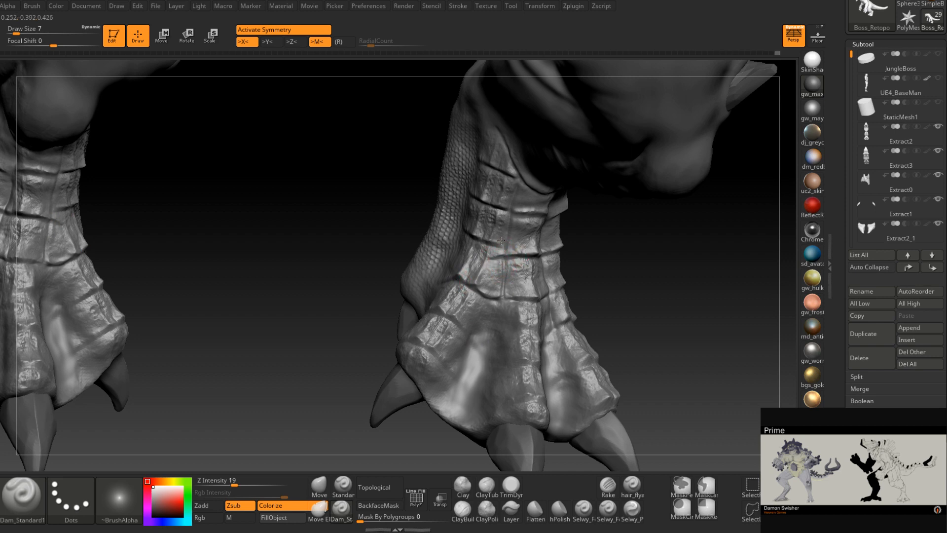
Reduce the draw size to 5 and carve vertical dividing lines between the scales on the front of the lower leg
{"action": "right_click_drag", "start_coordinate": [504, 267], "coordinate": [508, 244]}
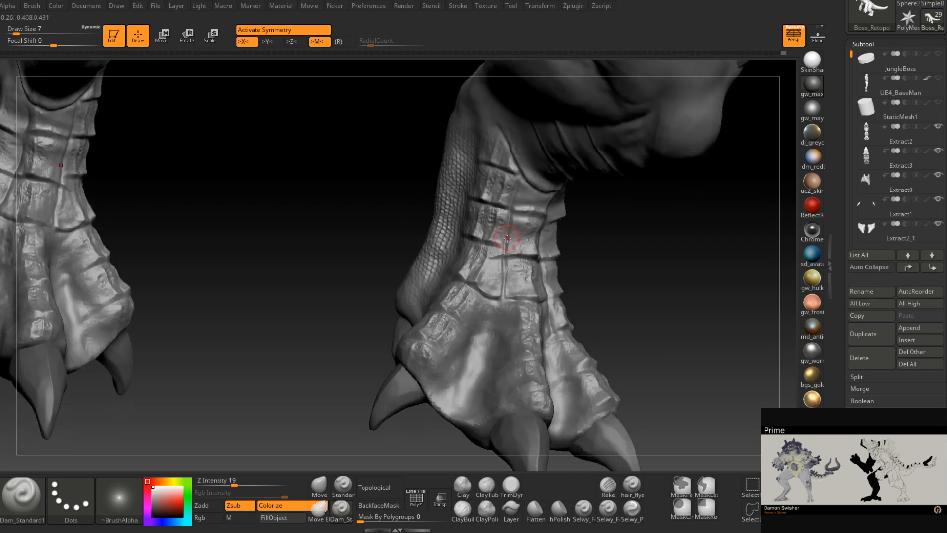
{"action": "key", "text": "space"}
{"action": "left_click_drag", "start_coordinate": [507, 246], "coordinate": [492, 245]}
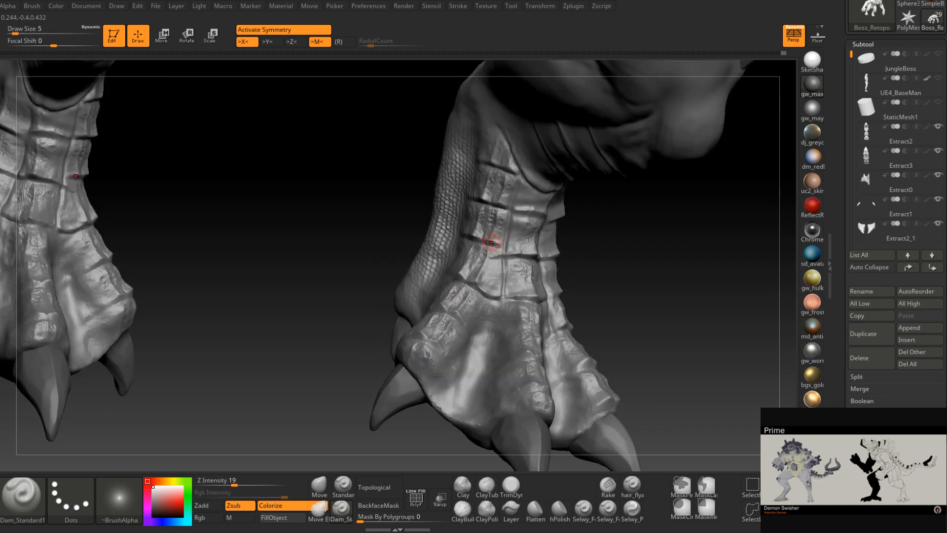
Carve the back edge of the large scales down the inner side of the lower leg
{"action": "mouse_move", "coordinate": [497, 245]}
{"action": "right_mouse_down"}
{"action": "mouse_move", "coordinate": [488, 241]}
{"action": "mouse_move", "coordinate": [448, 315]}
{"action": "right_mouse_up"}
{"action": "key", "text": "space"}
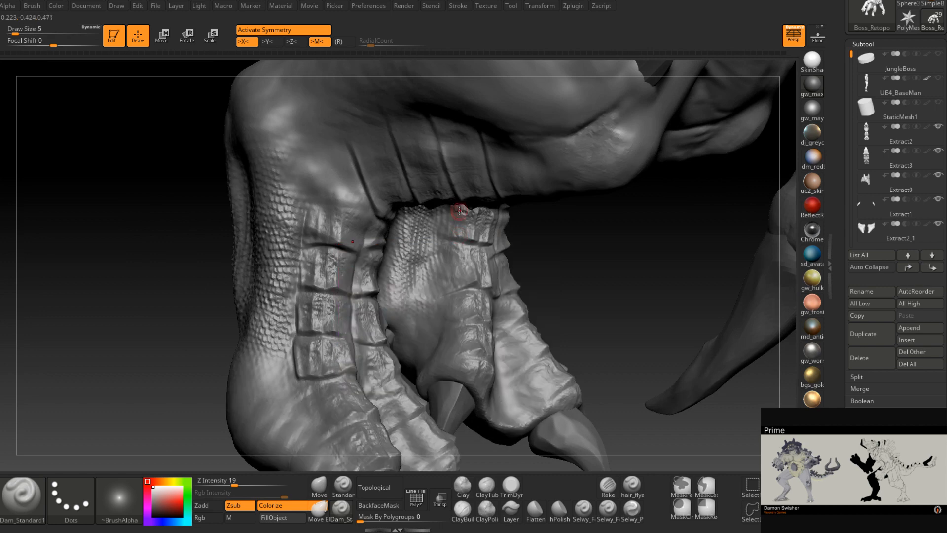
{"action": "right_click_drag", "start_coordinate": [449, 239], "coordinate": [461, 271]}
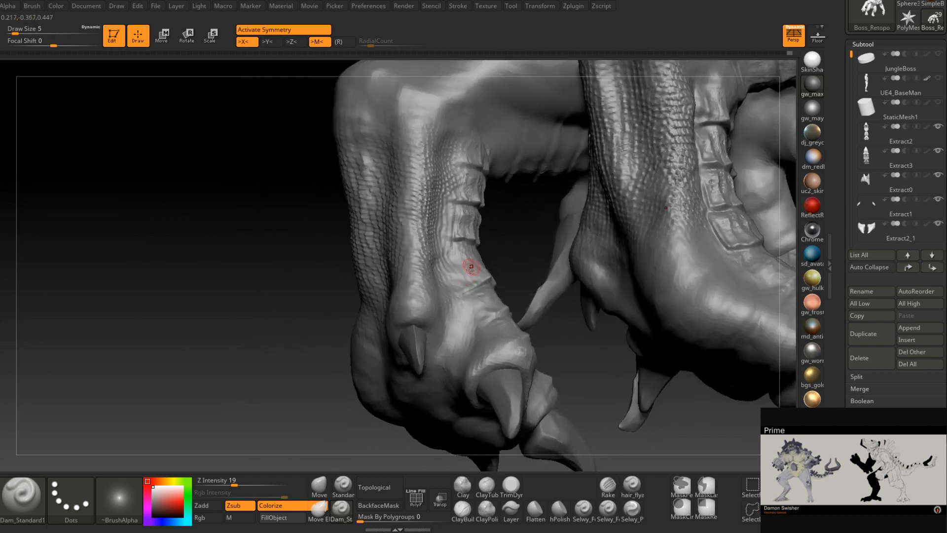
{"action": "left_click_drag", "start_coordinate": [455, 250], "coordinate": [465, 292]}
Carve creases between the large scales along the inner toe toward its claw
{"action": "mouse_move", "coordinate": [475, 290]}
{"action": "right_mouse_down"}
{"action": "mouse_move", "coordinate": [449, 311]}
{"action": "mouse_move", "coordinate": [478, 330]}
{"action": "mouse_move", "coordinate": [493, 287]}
{"action": "mouse_move", "coordinate": [486, 312]}
{"action": "mouse_move", "coordinate": [477, 297]}
{"action": "mouse_move", "coordinate": [469, 311]}
{"action": "mouse_move", "coordinate": [464, 298]}
{"action": "mouse_move", "coordinate": [483, 291]}
{"action": "mouse_move", "coordinate": [521, 305]}
{"action": "right_mouse_up"}
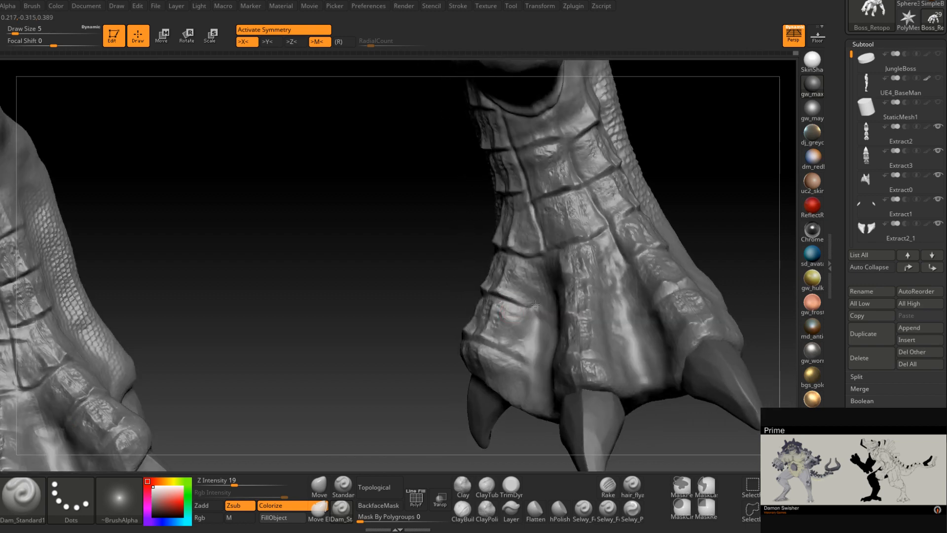
{"action": "left_click_drag", "start_coordinate": [539, 295], "coordinate": [536, 284]}
{"action": "right_click_drag", "start_coordinate": [544, 255], "coordinate": [542, 262]}
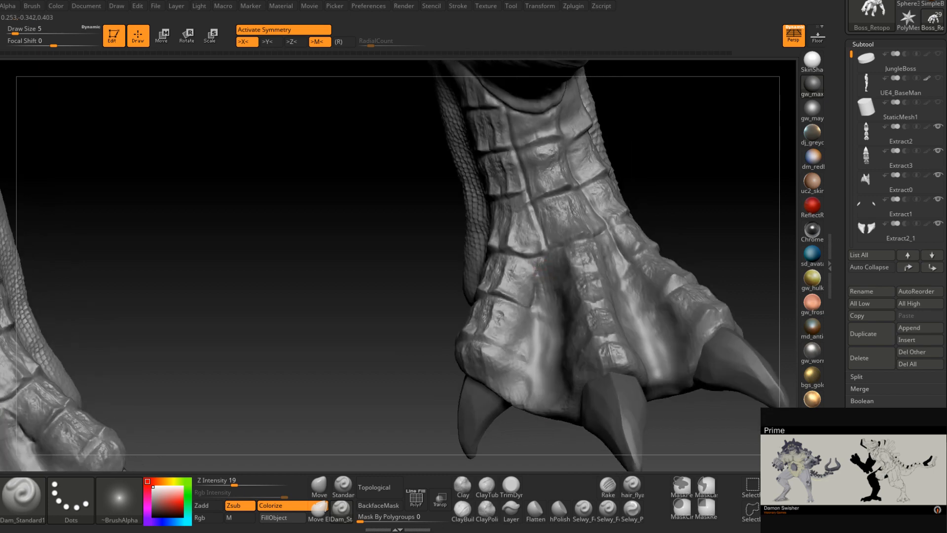
{"action": "right_click_drag", "start_coordinate": [521, 296], "coordinate": [523, 301]}
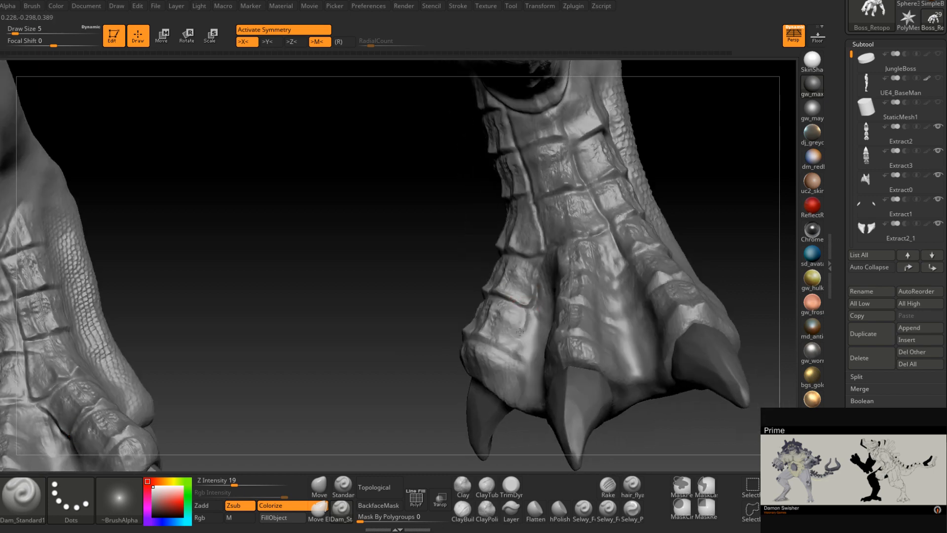
{"action": "right_click_drag", "start_coordinate": [512, 355], "coordinate": [507, 339]}
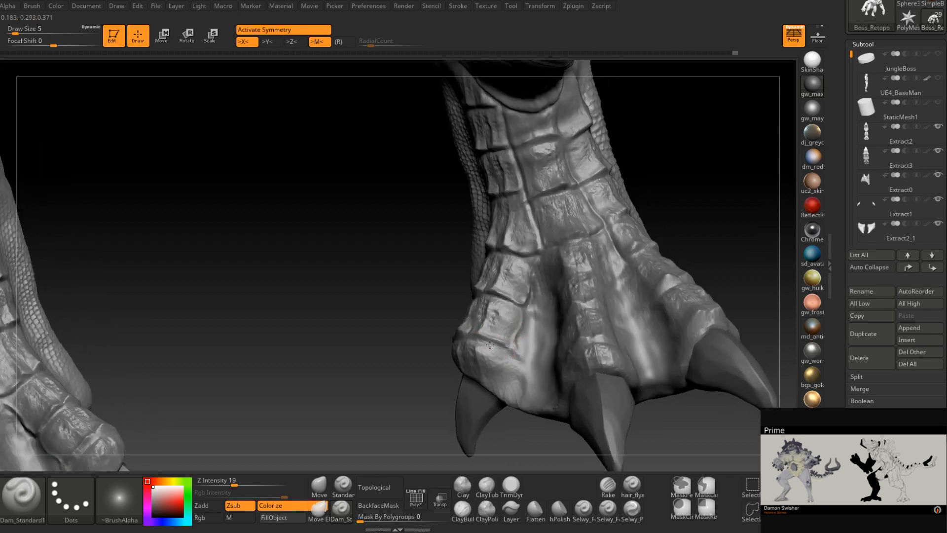
Carve a line along the dewclaw-facing side of the large scales on the inner toe
{"action": "mouse_move", "coordinate": [517, 338]}
{"action": "right_mouse_down"}
{"action": "mouse_move", "coordinate": [522, 325]}
{"action": "mouse_move", "coordinate": [511, 344]}
{"action": "mouse_move", "coordinate": [485, 345]}
{"action": "mouse_move", "coordinate": [506, 324]}
{"action": "mouse_move", "coordinate": [432, 340]}
{"action": "mouse_move", "coordinate": [403, 332]}
{"action": "right_mouse_up"}
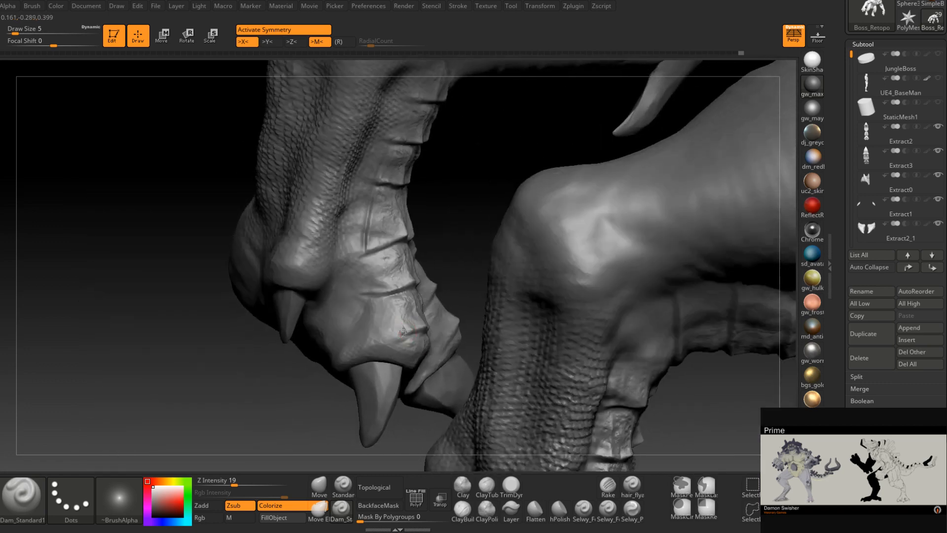
{"action": "left_click_drag", "start_coordinate": [400, 335], "coordinate": [357, 249]}
{"action": "left_click_drag", "start_coordinate": [367, 293], "coordinate": [365, 288]}
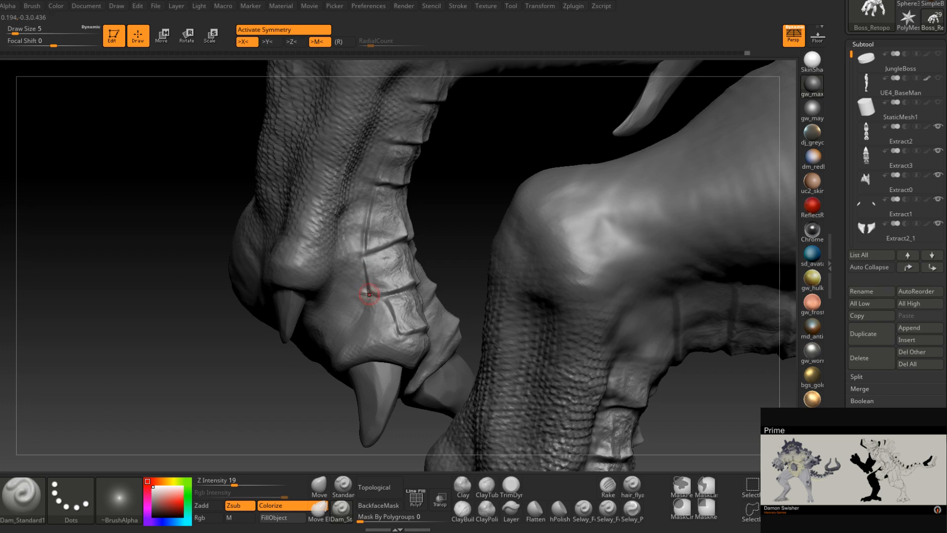
{"action": "right_click_drag", "start_coordinate": [402, 335], "coordinate": [416, 339]}
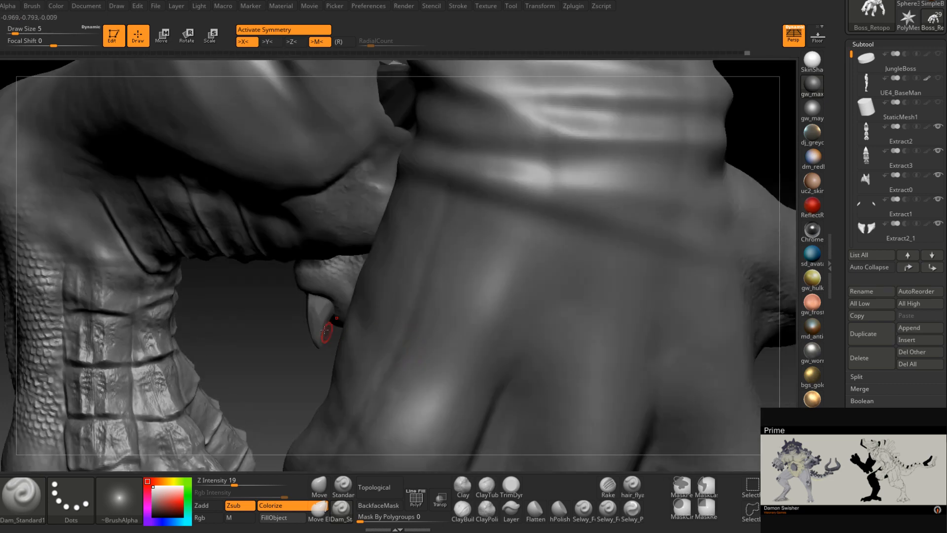
{"action": "right_click_drag", "start_coordinate": [325, 330], "coordinate": [392, 347]}
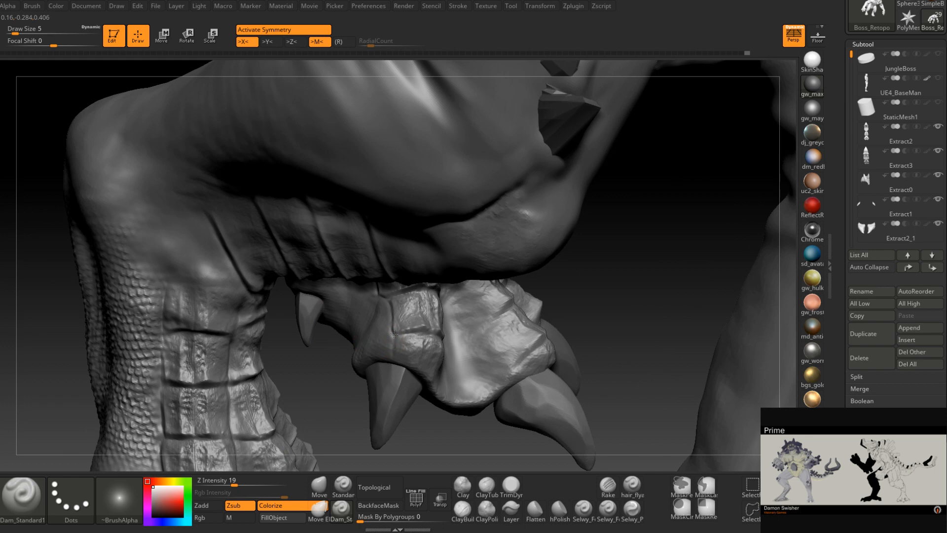
Carve the edge of the inner toe's scales around the claw base and along the webbing beside the middle toe
{"action": "mouse_move", "coordinate": [429, 379]}
{"action": "right_mouse_down"}
{"action": "mouse_move", "coordinate": [394, 360]}
{"action": "mouse_move", "coordinate": [424, 383]}
{"action": "right_mouse_up"}
{"action": "left_click_drag", "start_coordinate": [424, 383], "coordinate": [413, 373]}
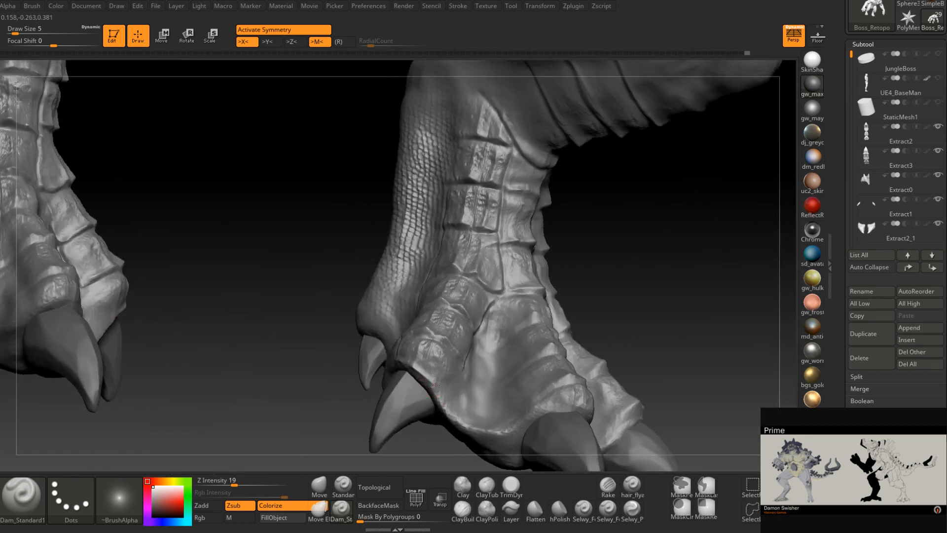
{"action": "right_click_drag", "start_coordinate": [413, 372], "coordinate": [435, 387]}
{"action": "mouse_move", "coordinate": [436, 387]}
{"action": "left_mouse_down"}
{"action": "mouse_move", "coordinate": [446, 395]}
{"action": "mouse_move", "coordinate": [464, 383]}
{"action": "left_mouse_up"}
{"action": "mouse_move", "coordinate": [439, 394]}
{"action": "right_mouse_down"}
{"action": "mouse_move", "coordinate": [444, 387]}
{"action": "mouse_move", "coordinate": [434, 395]}
{"action": "right_mouse_up"}
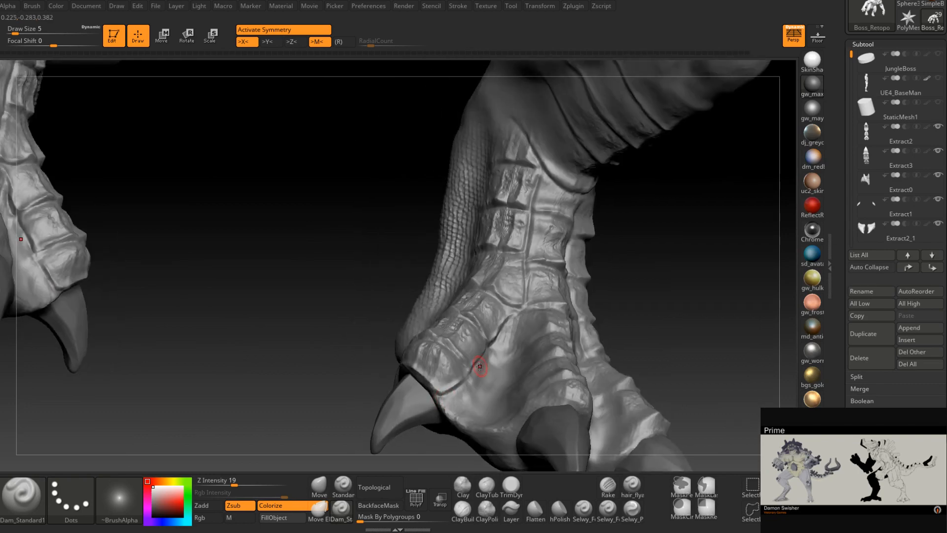
Carve side edges and cross creases around the large scales of the middle toe down to its claw
{"action": "mouse_move", "coordinate": [473, 371]}
{"action": "right_mouse_down"}
{"action": "mouse_move", "coordinate": [444, 402]}
{"action": "mouse_move", "coordinate": [603, 313]}
{"action": "mouse_move", "coordinate": [589, 347]}
{"action": "mouse_move", "coordinate": [586, 306]}
{"action": "mouse_move", "coordinate": [566, 383]}
{"action": "mouse_move", "coordinate": [572, 345]}
{"action": "mouse_move", "coordinate": [590, 472]}
{"action": "right_mouse_up"}
{"action": "key", "text": "ctrl"}
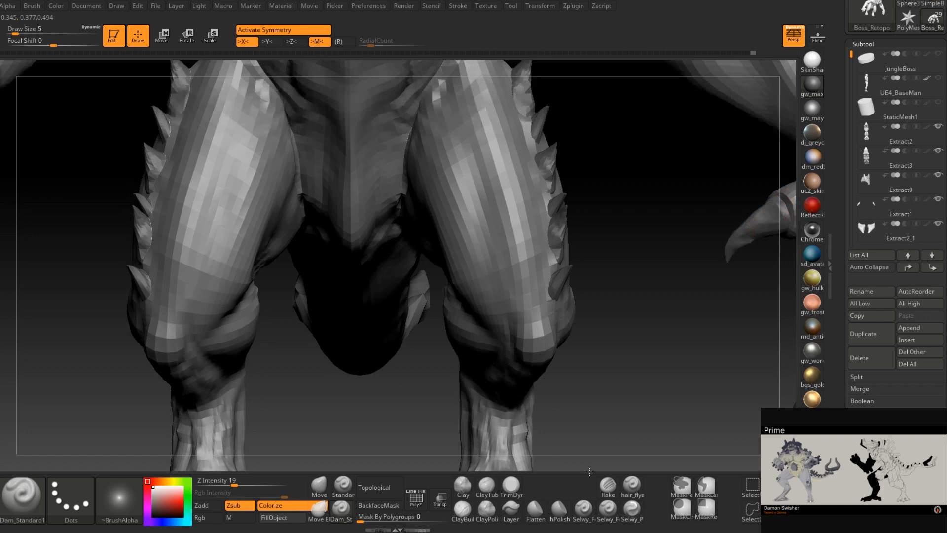
{"action": "right_click_drag", "start_coordinate": [589, 472], "coordinate": [345, 116]}
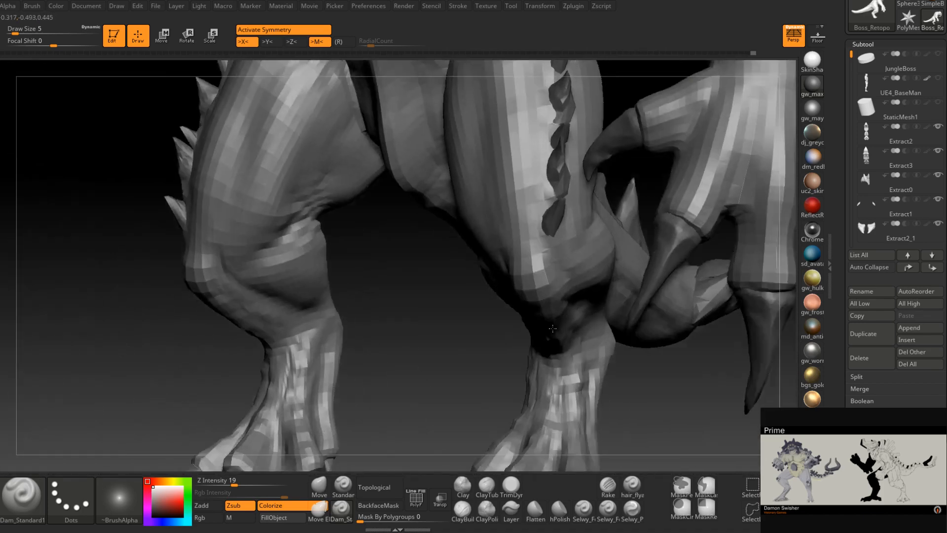
{"action": "mouse_move", "coordinate": [577, 444]}
{"action": "right_mouse_down", "text": "alt"}
{"action": "mouse_move", "coordinate": [520, 355]}
{"action": "mouse_move", "coordinate": [482, 371]}
{"action": "right_mouse_up", "text": "alt"}
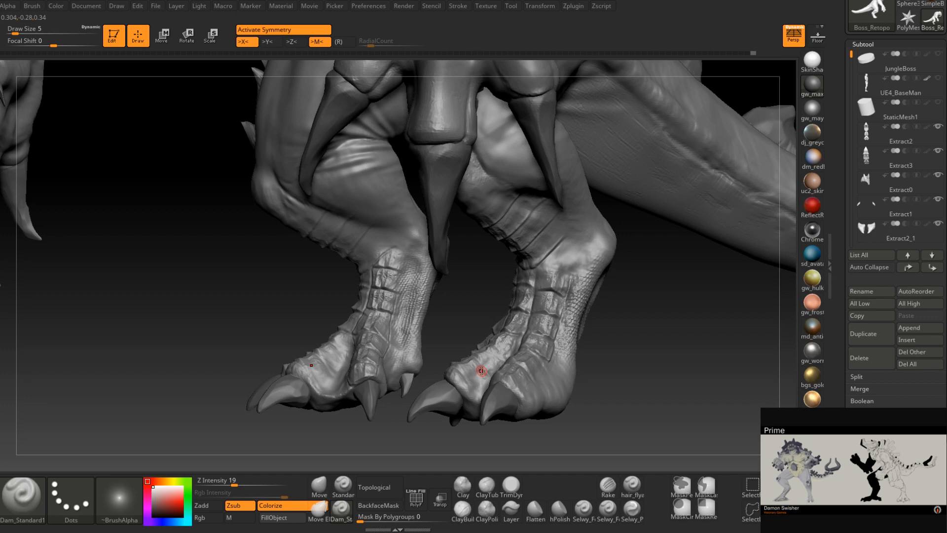
{"action": "mouse_move", "coordinate": [482, 370]}
{"action": "right_mouse_down"}
{"action": "mouse_move", "coordinate": [513, 360]}
{"action": "mouse_move", "coordinate": [508, 319]}
{"action": "mouse_move", "coordinate": [540, 350]}
{"action": "mouse_move", "coordinate": [473, 277]}
{"action": "mouse_move", "coordinate": [478, 301]}
{"action": "mouse_move", "coordinate": [529, 296]}
{"action": "mouse_move", "coordinate": [530, 307]}
{"action": "mouse_move", "coordinate": [501, 296]}
{"action": "mouse_move", "coordinate": [533, 293]}
{"action": "mouse_move", "coordinate": [535, 276]}
{"action": "right_mouse_up"}
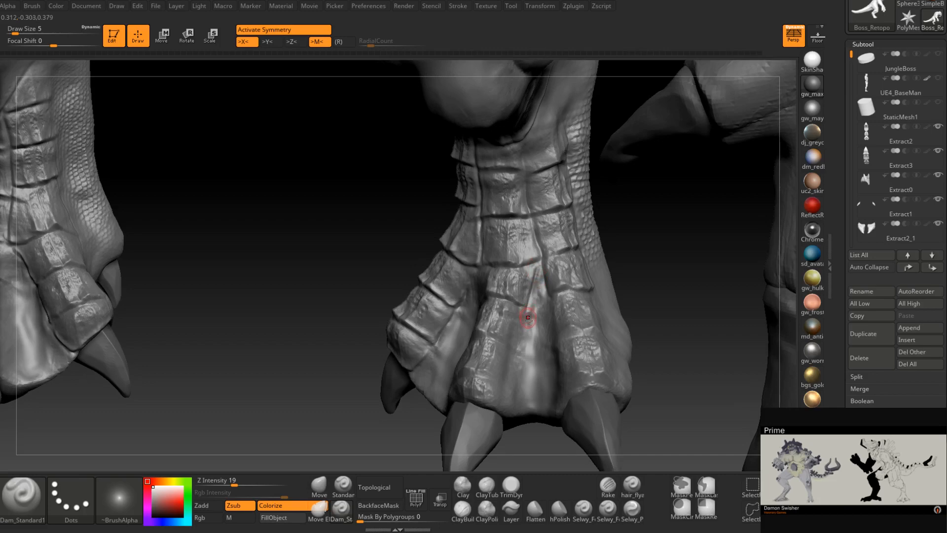
{"action": "mouse_move", "coordinate": [529, 321]}
{"action": "right_mouse_down"}
{"action": "mouse_move", "coordinate": [528, 334]}
{"action": "mouse_move", "coordinate": [444, 347]}
{"action": "mouse_move", "coordinate": [434, 309]}
{"action": "right_mouse_up"}
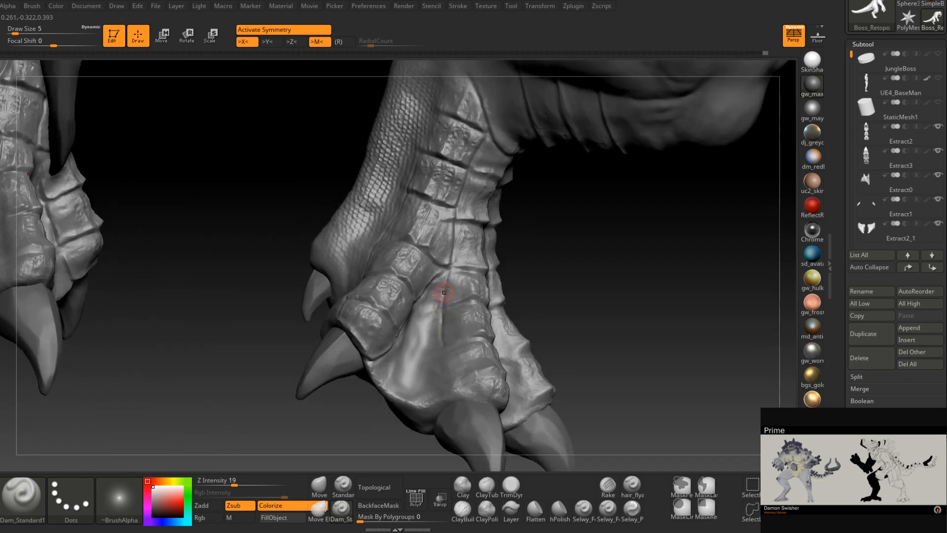
{"action": "left_click_drag", "start_coordinate": [451, 274], "coordinate": [447, 303]}
{"action": "mouse_move", "coordinate": [444, 353]}
{"action": "right_mouse_down"}
{"action": "mouse_move", "coordinate": [444, 340]}
{"action": "mouse_move", "coordinate": [480, 340]}
{"action": "mouse_move", "coordinate": [478, 349]}
{"action": "mouse_move", "coordinate": [499, 358]}
{"action": "mouse_move", "coordinate": [495, 375]}
{"action": "mouse_move", "coordinate": [451, 331]}
{"action": "mouse_move", "coordinate": [481, 343]}
{"action": "mouse_move", "coordinate": [488, 315]}
{"action": "mouse_move", "coordinate": [477, 379]}
{"action": "mouse_move", "coordinate": [391, 380]}
{"action": "right_mouse_up"}
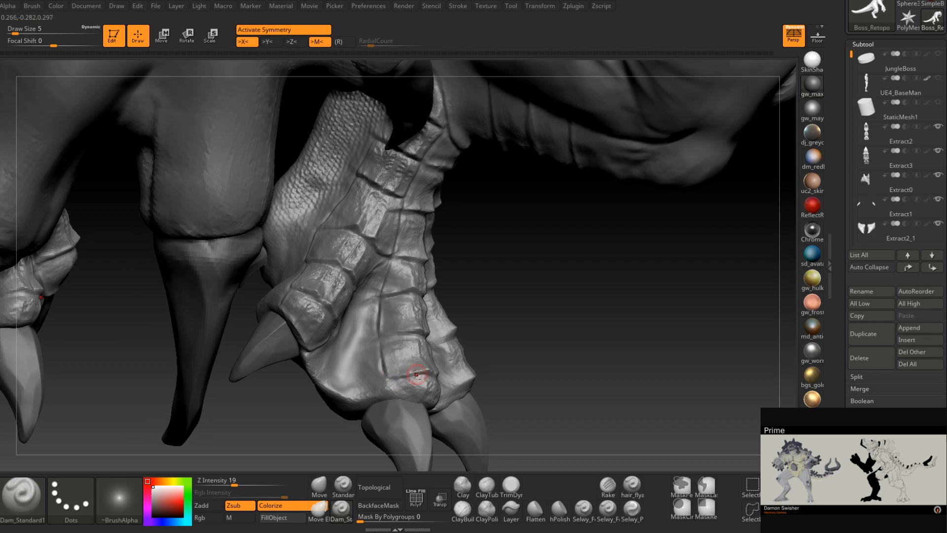
{"action": "right_click_drag", "start_coordinate": [402, 374], "coordinate": [454, 383]}
{"action": "left_click_drag", "start_coordinate": [478, 388], "coordinate": [485, 372]}
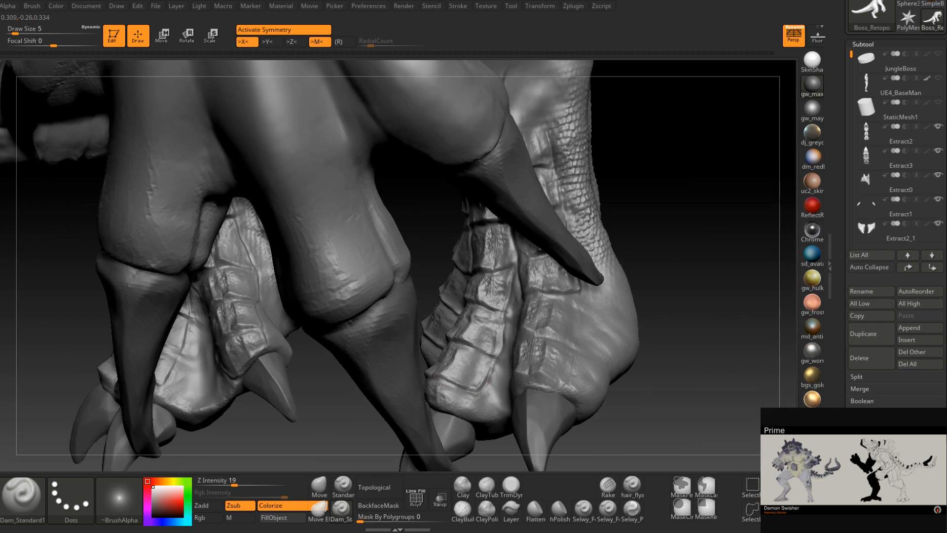
Set the draw size to 6 and carve the edge of the scales along the outer side of the outer toe
{"action": "mouse_move", "coordinate": [490, 378]}
{"action": "right_mouse_down"}
{"action": "mouse_move", "coordinate": [473, 380]}
{"action": "mouse_move", "coordinate": [471, 370]}
{"action": "mouse_move", "coordinate": [462, 386]}
{"action": "mouse_move", "coordinate": [423, 376]}
{"action": "mouse_move", "coordinate": [435, 381]}
{"action": "mouse_move", "coordinate": [397, 397]}
{"action": "mouse_move", "coordinate": [425, 377]}
{"action": "mouse_move", "coordinate": [465, 376]}
{"action": "mouse_move", "coordinate": [446, 383]}
{"action": "mouse_move", "coordinate": [468, 357]}
{"action": "mouse_move", "coordinate": [498, 364]}
{"action": "mouse_move", "coordinate": [450, 327]}
{"action": "mouse_move", "coordinate": [471, 320]}
{"action": "right_mouse_up"}
{"action": "right_click_drag", "start_coordinate": [501, 286], "coordinate": [509, 256]}
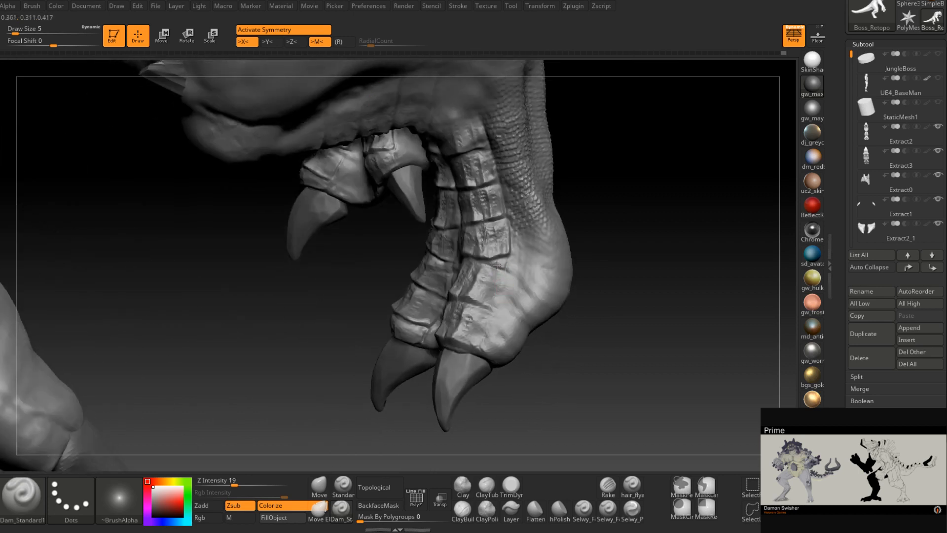
{"action": "left_click_drag", "start_coordinate": [496, 266], "coordinate": [502, 265]}
{"action": "right_click_drag", "start_coordinate": [501, 272], "coordinate": [486, 279]}
{"action": "key", "text": "space"}
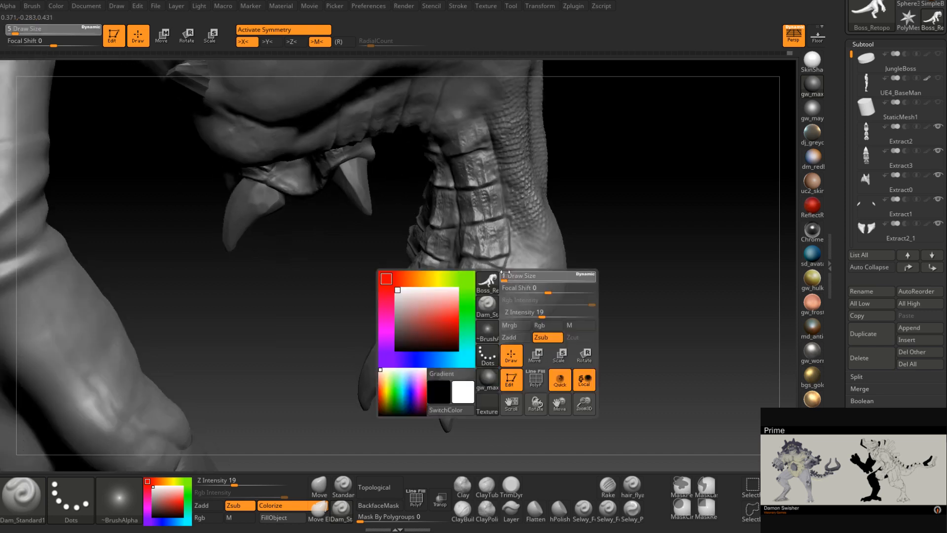
{"action": "left_click_drag", "start_coordinate": [509, 276], "coordinate": [513, 283]}
{"action": "key", "text": "space"}
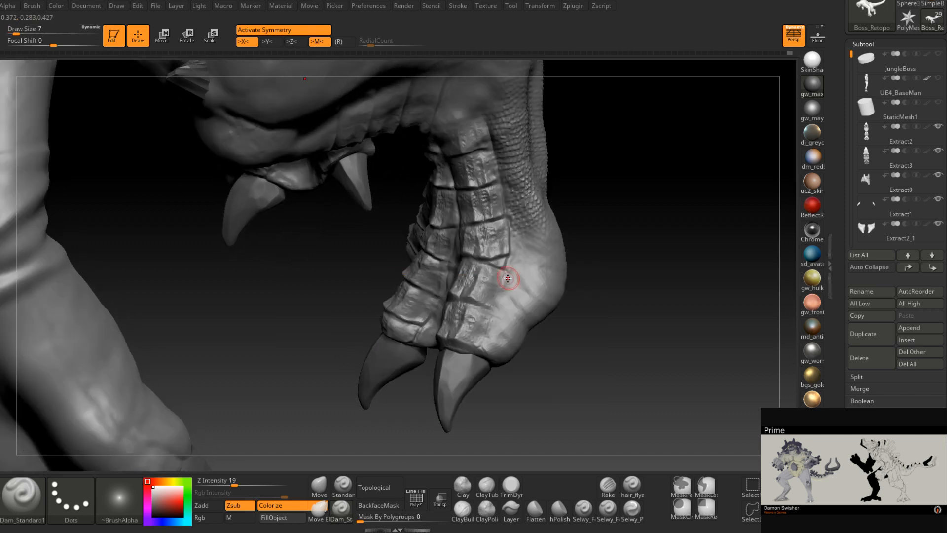
{"action": "right_click_drag", "start_coordinate": [508, 276], "coordinate": [500, 278]}
{"action": "key", "text": "space"}
{"action": "left_click_drag", "start_coordinate": [509, 280], "coordinate": [506, 281]}
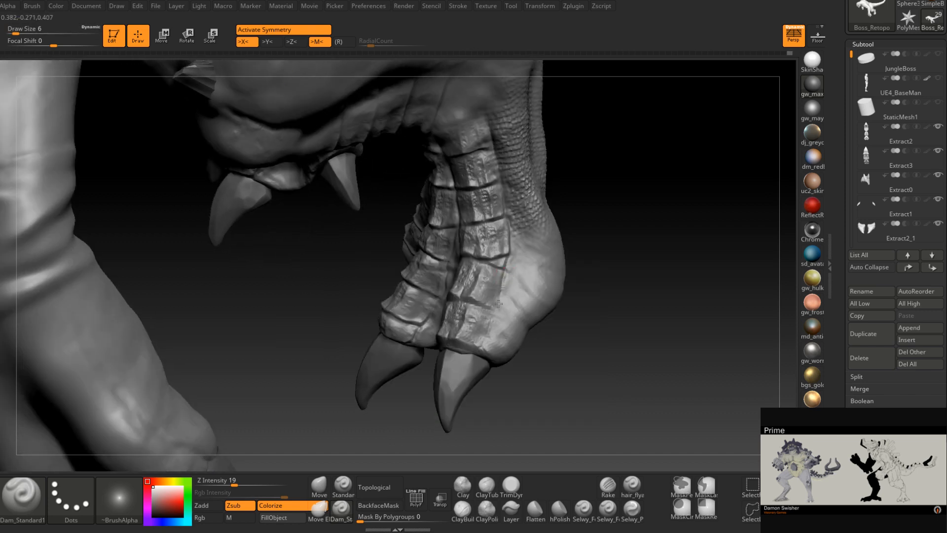
{"action": "left_click_drag", "start_coordinate": [507, 263], "coordinate": [495, 303]}
Carve the edge of the outer toe's scales along the side facing the middle toe
{"action": "mouse_move", "coordinate": [478, 300]}
{"action": "right_mouse_down"}
{"action": "mouse_move", "coordinate": [504, 289]}
{"action": "mouse_move", "coordinate": [465, 297]}
{"action": "right_mouse_up"}
{"action": "left_click_drag", "start_coordinate": [432, 303], "coordinate": [430, 253]}
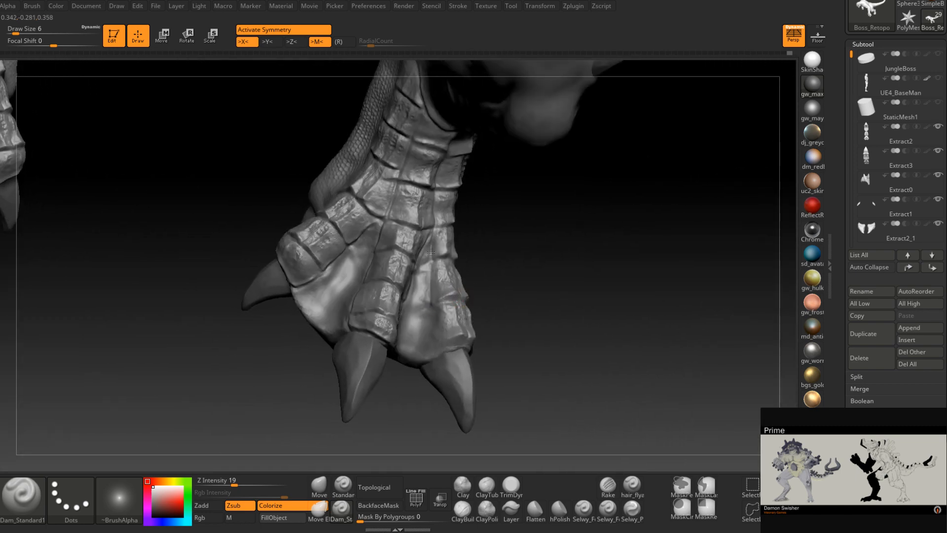
{"action": "left_click_drag", "start_coordinate": [426, 293], "coordinate": [427, 265]}
{"action": "right_click_drag", "start_coordinate": [437, 321], "coordinate": [440, 317]}
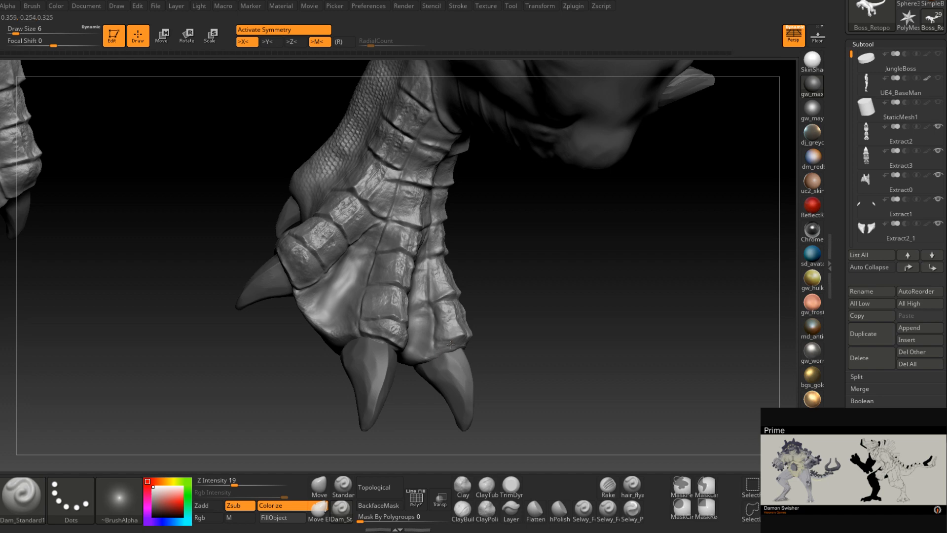
Carve a slanted crease above the topmost large scale where the lower leg bends at the ankle
{"action": "mouse_move", "coordinate": [463, 340]}
{"action": "right_mouse_down"}
{"action": "mouse_move", "coordinate": [442, 339]}
{"action": "mouse_move", "coordinate": [472, 333]}
{"action": "mouse_move", "coordinate": [454, 341]}
{"action": "mouse_move", "coordinate": [487, 348]}
{"action": "mouse_move", "coordinate": [505, 326]}
{"action": "mouse_move", "coordinate": [486, 355]}
{"action": "mouse_move", "coordinate": [463, 342]}
{"action": "mouse_move", "coordinate": [414, 349]}
{"action": "right_mouse_up"}
{"action": "mouse_move", "coordinate": [439, 284]}
{"action": "right_mouse_down"}
{"action": "mouse_move", "coordinate": [355, 240]}
{"action": "mouse_move", "coordinate": [376, 219]}
{"action": "right_mouse_up"}
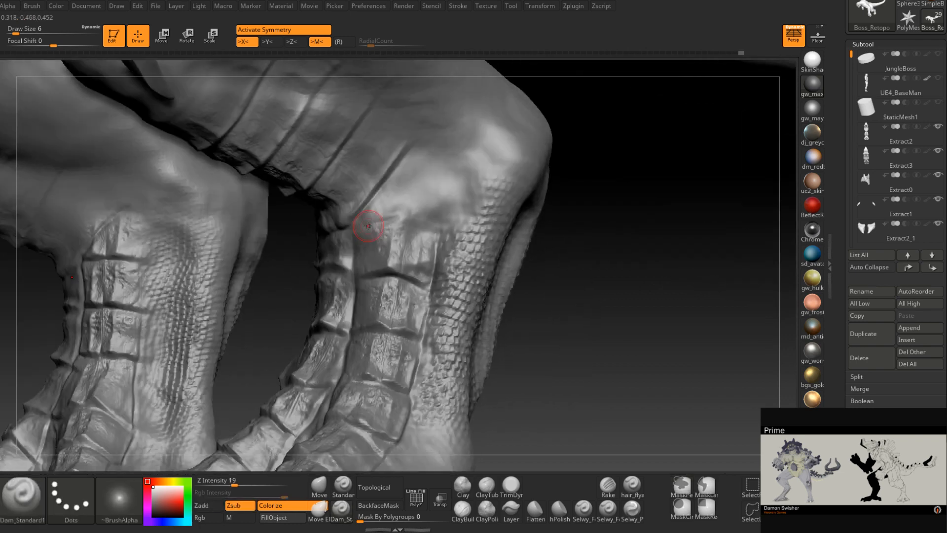
{"action": "left_click_drag", "start_coordinate": [444, 205], "coordinate": [373, 221]}
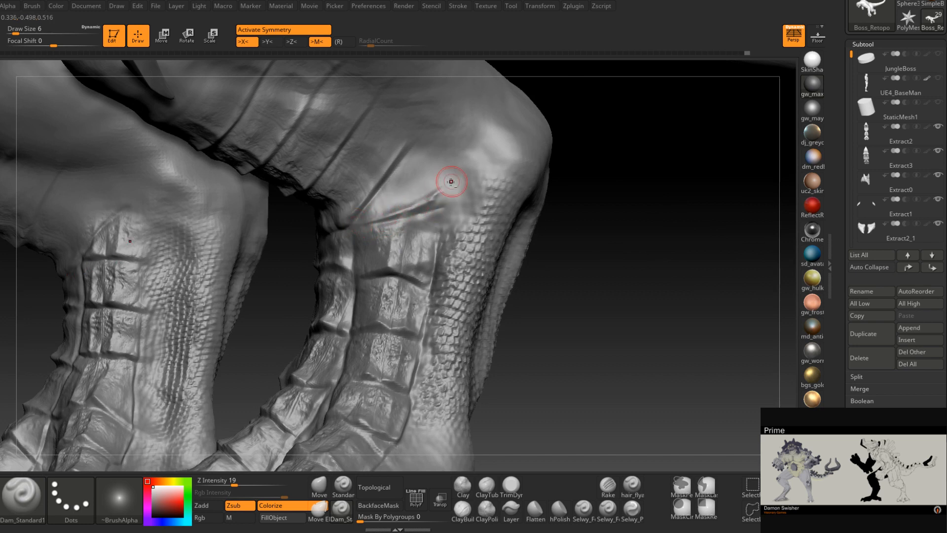
Build up the skin just above the slanted ankle crease with the ClayBuildup brush, adjusting the draw size between 9 and 4
{"action": "key", "text": "b"}
{"action": "key", "text": "c"}
{"action": "key", "text": "b"}
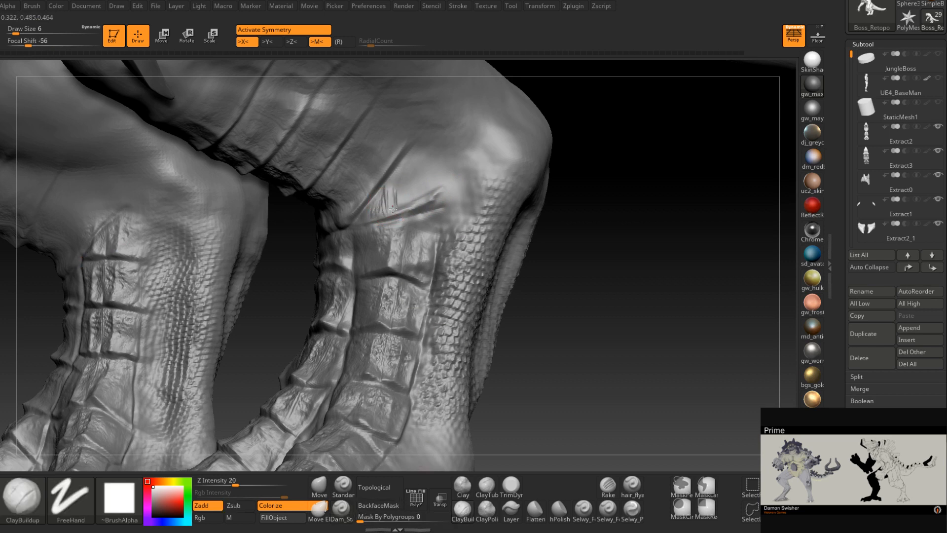
{"action": "mouse_move", "coordinate": [396, 188]}
{"action": "left_mouse_down"}
{"action": "mouse_move", "coordinate": [418, 183]}
{"action": "mouse_move", "coordinate": [430, 195]}
{"action": "left_mouse_up"}
{"action": "right_click_drag", "start_coordinate": [430, 195], "coordinate": [423, 186]}
{"action": "key", "text": "space"}
{"action": "mouse_move", "coordinate": [418, 185]}
{"action": "left_mouse_down"}
{"action": "mouse_move", "coordinate": [434, 178]}
{"action": "mouse_move", "coordinate": [418, 161]}
{"action": "mouse_move", "coordinate": [409, 187]}
{"action": "mouse_move", "coordinate": [385, 198]}
{"action": "left_mouse_up"}
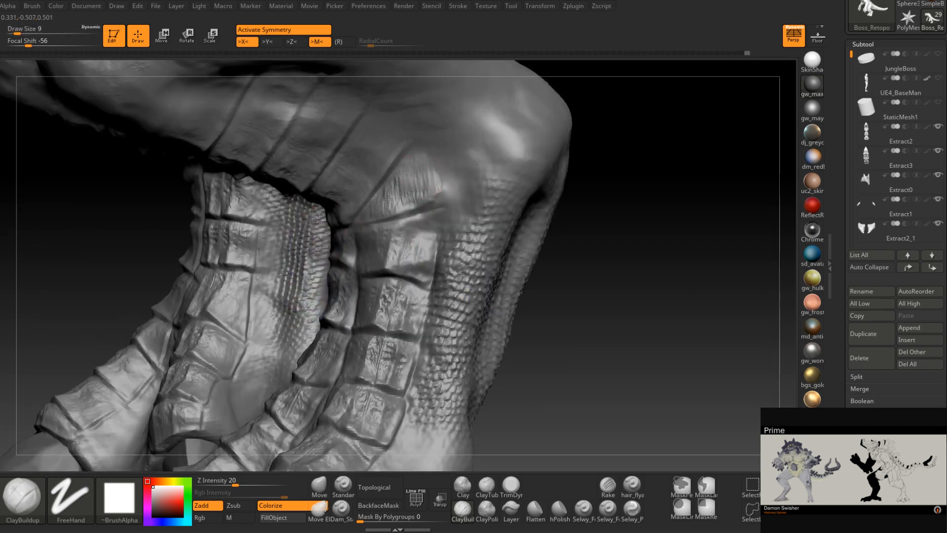
{"action": "right_click_drag", "start_coordinate": [420, 196], "coordinate": [417, 202]}
{"action": "key", "text": "space"}
{"action": "left_click_drag", "start_coordinate": [418, 202], "coordinate": [411, 202]}
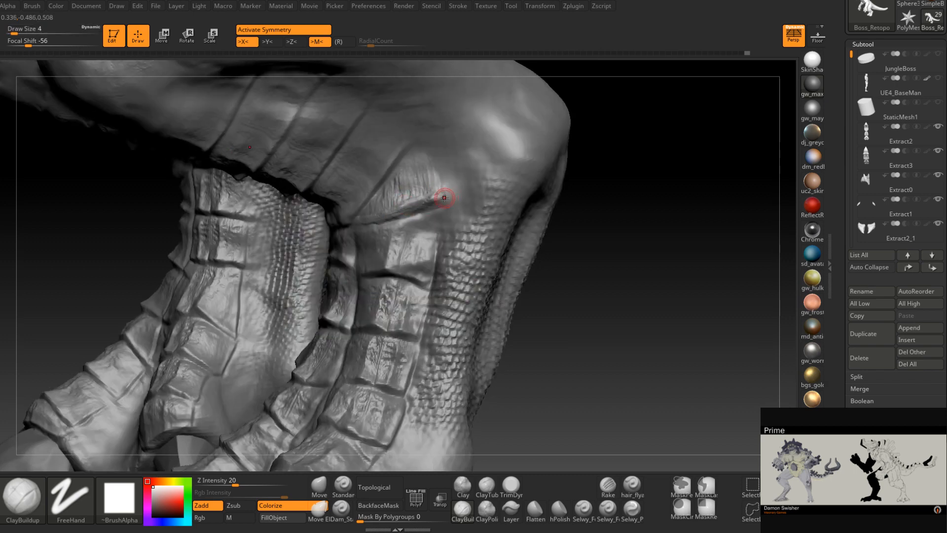
Flatten the built-up skin above the ankle crease with the TrimDynamic brush, reducing the draw size from 6 to 5
{"action": "right_click_drag", "start_coordinate": [445, 198], "coordinate": [443, 267]}
{"action": "left_click", "coordinate": [511, 486]}
{"action": "right_click_drag", "start_coordinate": [417, 205], "coordinate": [412, 191]}
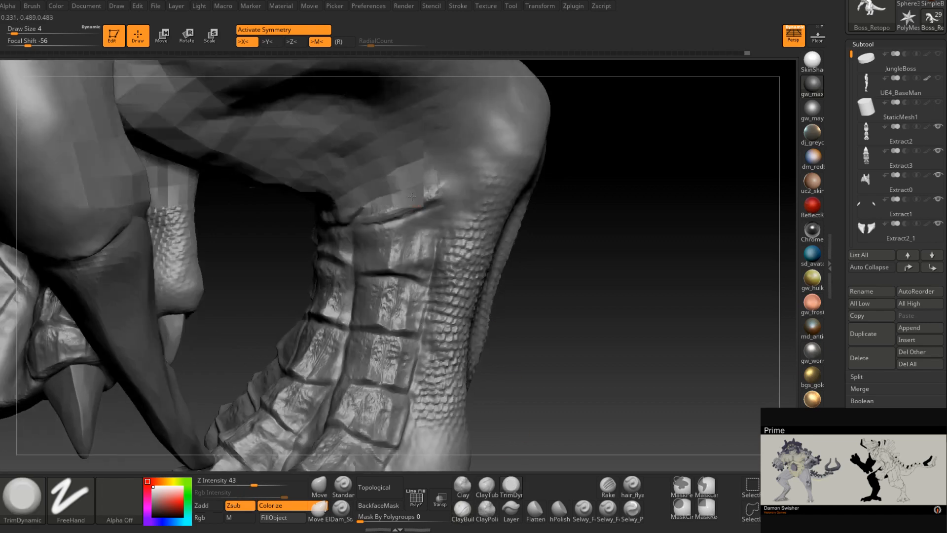
{"action": "key", "text": "space"}
{"action": "key", "text": "space"}
{"action": "left_click_drag", "start_coordinate": [421, 193], "coordinate": [429, 191]}
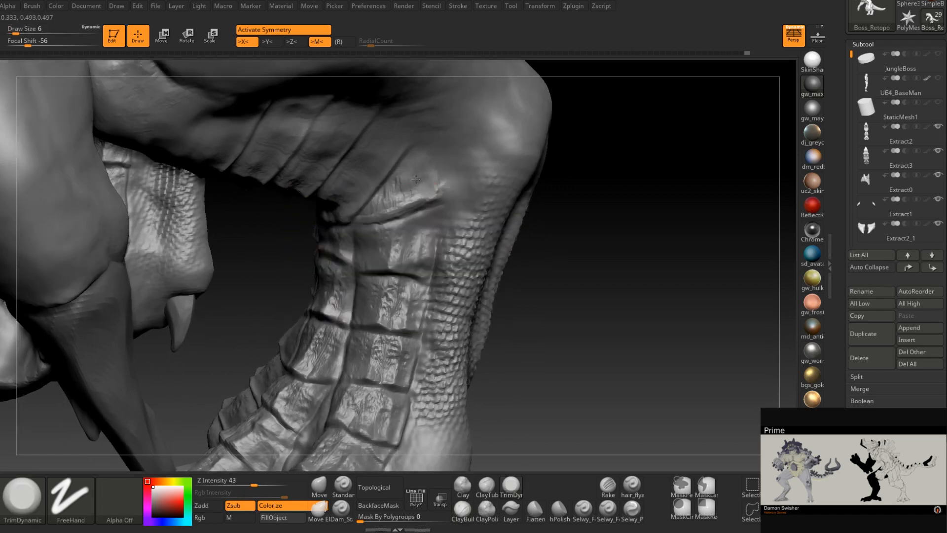
{"action": "right_click_drag", "start_coordinate": [425, 177], "coordinate": [423, 190]}
{"action": "key", "text": "space"}
{"action": "left_click_drag", "start_coordinate": [423, 190], "coordinate": [413, 195]}
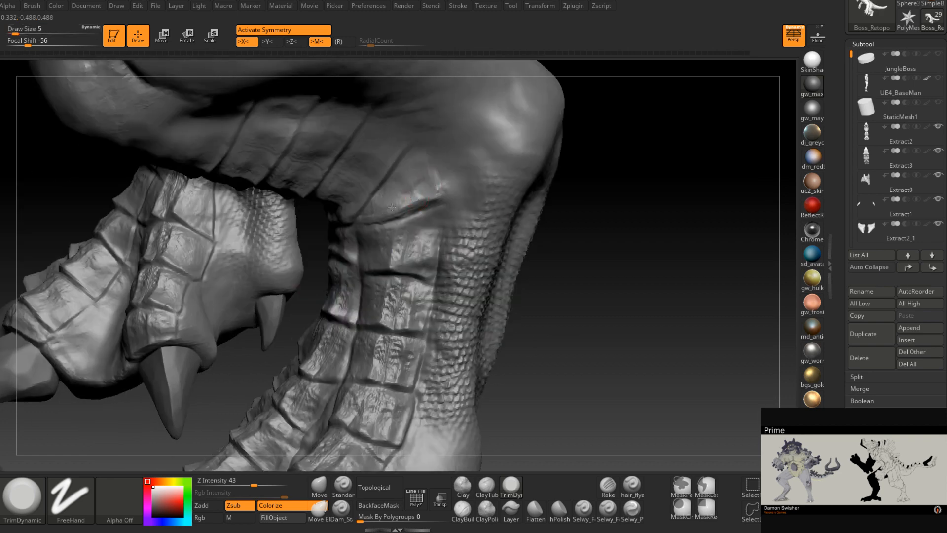
{"action": "mouse_move", "coordinate": [392, 207]}
{"action": "right_mouse_down"}
{"action": "mouse_move", "coordinate": [405, 223]}
{"action": "mouse_move", "coordinate": [402, 208]}
{"action": "mouse_move", "coordinate": [430, 195]}
{"action": "right_mouse_up"}
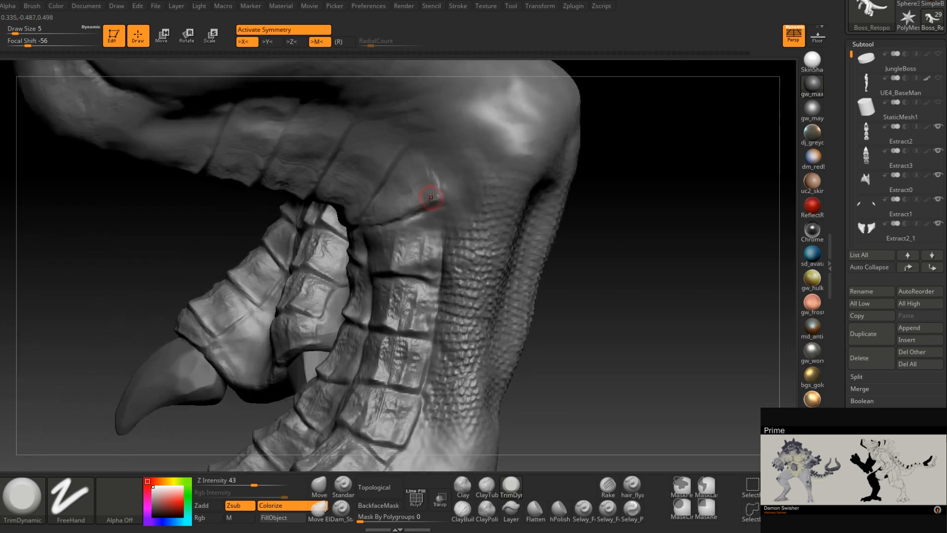
{"action": "left_click_drag", "start_coordinate": [387, 207], "coordinate": [439, 182]}
{"action": "right_click_drag", "start_coordinate": [439, 183], "coordinate": [454, 197]}
Recut the slanted ankle crease with the Dam_Standard brush at draw size 5
{"action": "left_click", "coordinate": [340, 510]}
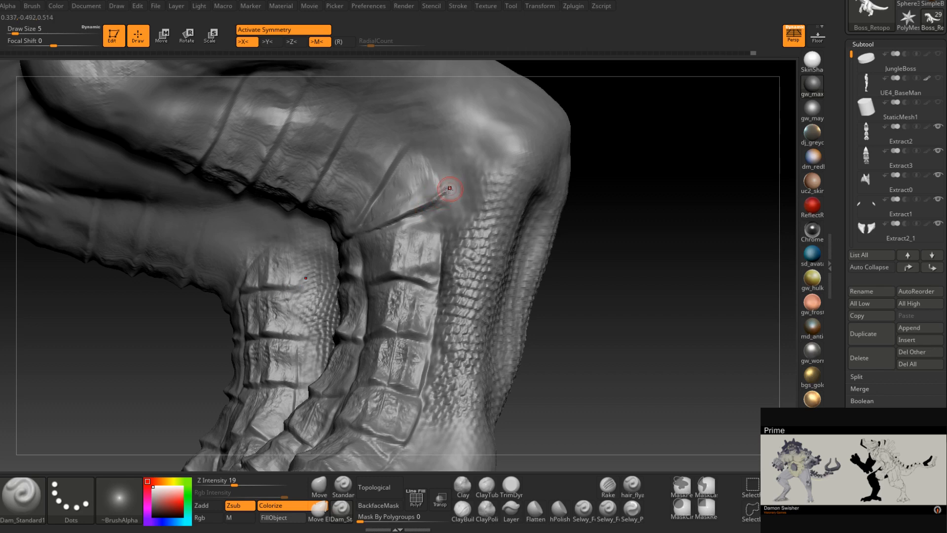
{"action": "mouse_move", "coordinate": [442, 200]}
{"action": "right_mouse_down"}
{"action": "mouse_move", "coordinate": [454, 208]}
{"action": "mouse_move", "coordinate": [439, 211]}
{"action": "mouse_move", "coordinate": [422, 246]}
{"action": "mouse_move", "coordinate": [414, 233]}
{"action": "mouse_move", "coordinate": [386, 258]}
{"action": "mouse_move", "coordinate": [421, 250]}
{"action": "mouse_move", "coordinate": [417, 231]}
{"action": "mouse_move", "coordinate": [492, 252]}
{"action": "right_mouse_up"}
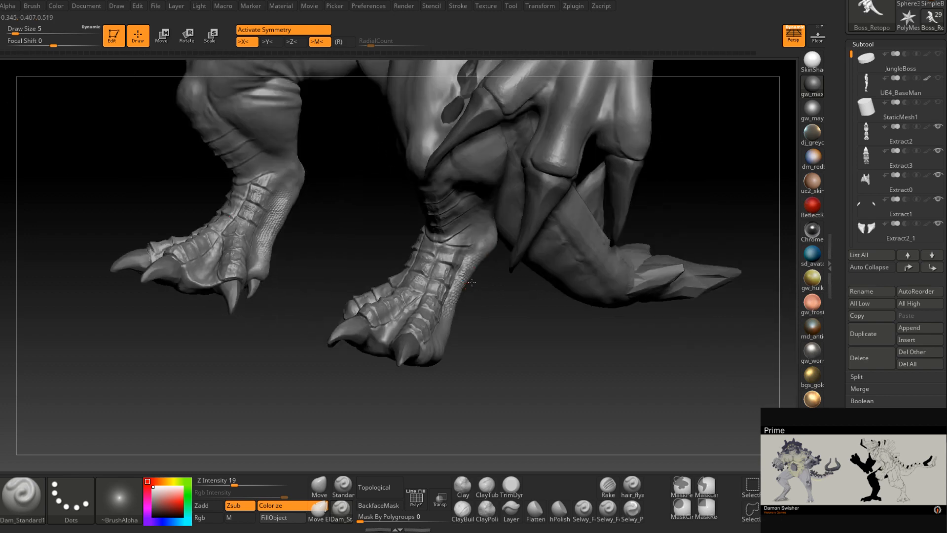
{"action": "mouse_move", "coordinate": [471, 282]}
{"action": "right_mouse_down"}
{"action": "mouse_move", "coordinate": [474, 219]}
{"action": "mouse_move", "coordinate": [466, 250]}
{"action": "mouse_move", "coordinate": [410, 273]}
{"action": "right_mouse_up"}
Stamp a Crocodile_Caiman scale alpha over the side of the leg above the ankle using the Standard brush with the DragRect stroke
{"action": "left_click", "coordinate": [344, 485]}
{"action": "left_click", "coordinate": [122, 482]}
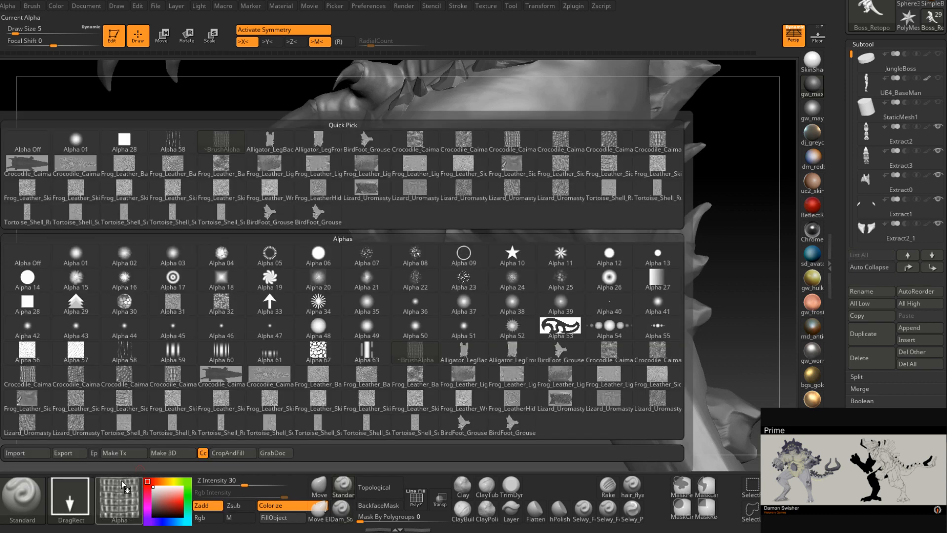
{"action": "left_click", "coordinate": [609, 141]}
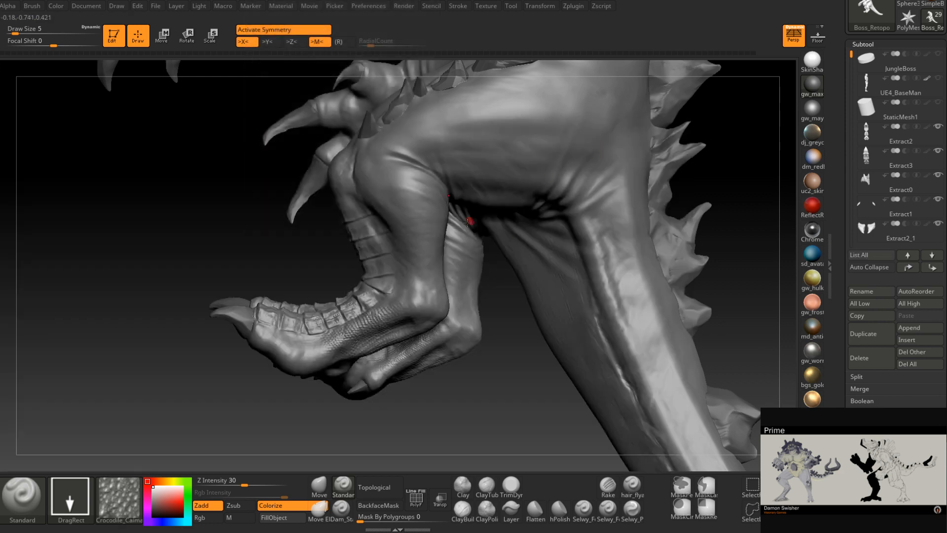
{"action": "right_click_drag", "start_coordinate": [452, 236], "coordinate": [444, 215]}
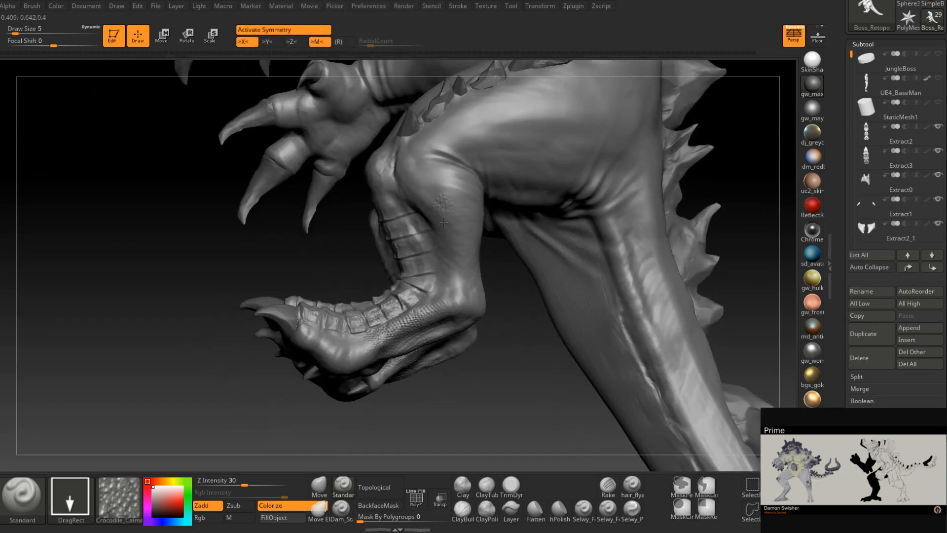
{"action": "left_click_drag", "start_coordinate": [442, 200], "coordinate": [475, 231]}
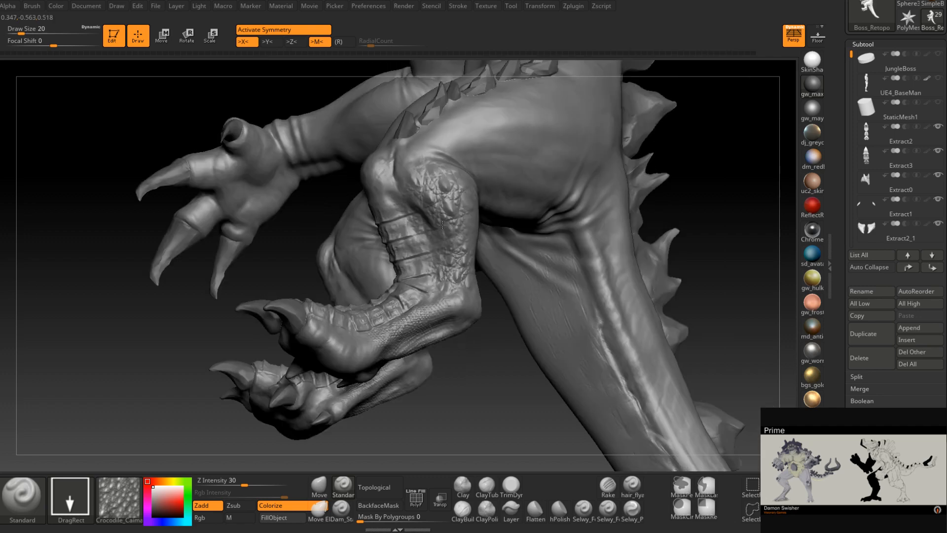
{"action": "left_click_drag", "start_coordinate": [435, 231], "coordinate": [432, 225]}
{"action": "right_click_drag", "start_coordinate": [492, 223], "coordinate": [423, 442]}
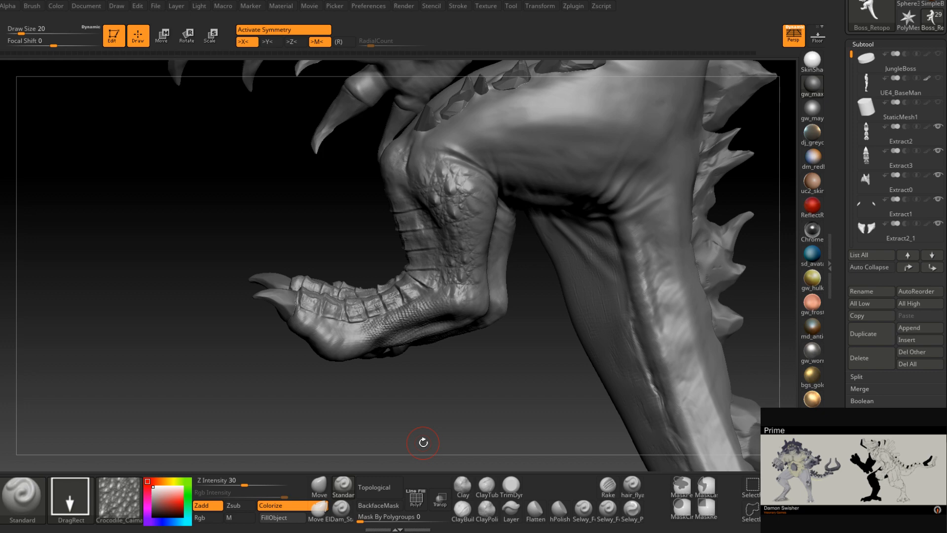
Stamp more Crocodile_Caiman scales over the side and back of the lower leg, between the knee and the ankle
{"action": "mouse_move", "coordinate": [482, 209]}
{"action": "right_mouse_down"}
{"action": "mouse_move", "coordinate": [451, 240]}
{"action": "mouse_move", "coordinate": [481, 259]}
{"action": "mouse_move", "coordinate": [467, 290]}
{"action": "mouse_move", "coordinate": [463, 279]}
{"action": "mouse_move", "coordinate": [444, 349]}
{"action": "right_mouse_up"}
{"action": "mouse_move", "coordinate": [397, 305]}
{"action": "right_mouse_down"}
{"action": "mouse_move", "coordinate": [412, 275]}
{"action": "mouse_move", "coordinate": [390, 306]}
{"action": "mouse_move", "coordinate": [413, 272]}
{"action": "mouse_move", "coordinate": [408, 258]}
{"action": "right_mouse_up"}
{"action": "left_click_drag", "start_coordinate": [387, 235], "coordinate": [396, 184]}
{"action": "right_click_drag", "start_coordinate": [358, 272], "coordinate": [349, 275]}
{"action": "left_click_drag", "start_coordinate": [383, 256], "coordinate": [360, 238]}
{"action": "right_click_drag", "start_coordinate": [402, 259], "coordinate": [345, 324]}
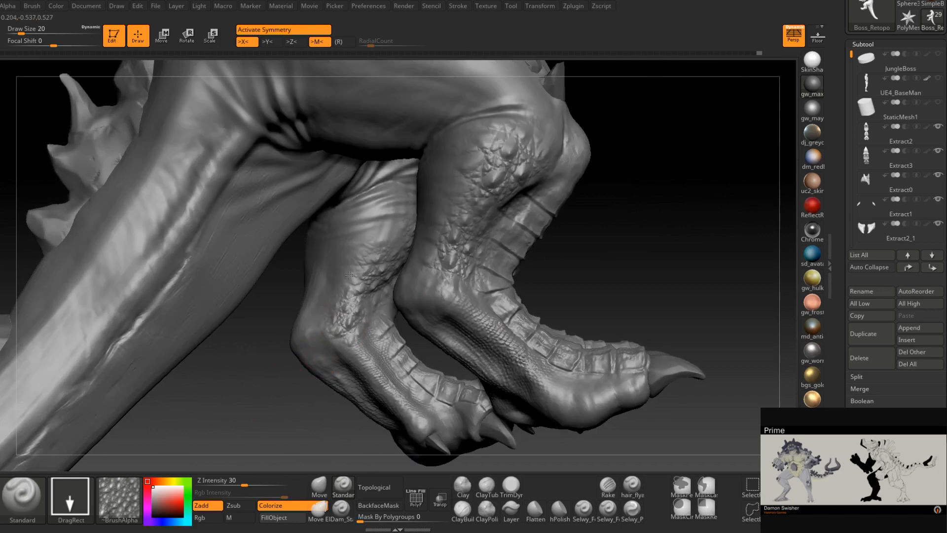
{"action": "mouse_move", "coordinate": [362, 297]}
{"action": "right_mouse_down"}
{"action": "mouse_move", "coordinate": [333, 307]}
{"action": "mouse_move", "coordinate": [276, 303]}
{"action": "mouse_move", "coordinate": [412, 281]}
{"action": "mouse_move", "coordinate": [352, 318]}
{"action": "mouse_move", "coordinate": [430, 294]}
{"action": "right_mouse_up"}
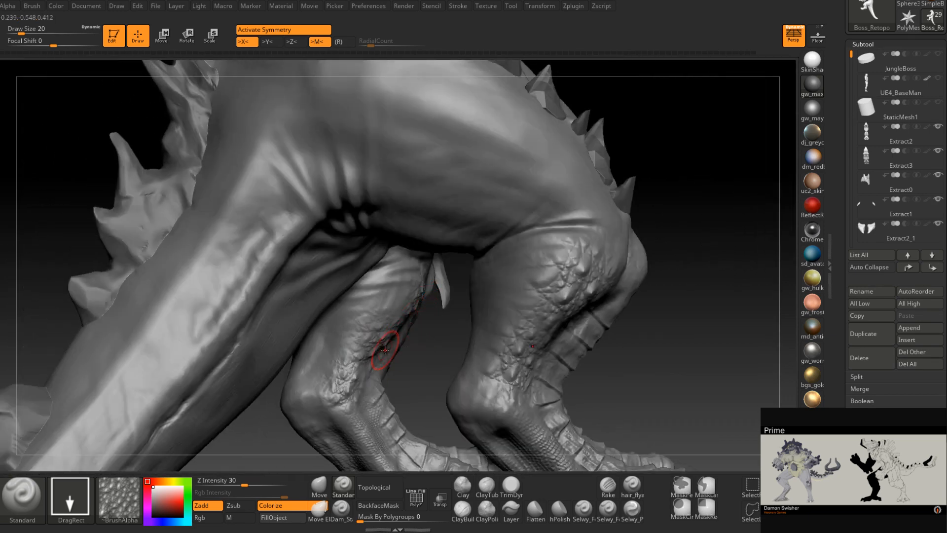
Stamp a Lizard_Uromasty scale alpha beside the foot's small inner toe, lowering the Z Intensity to 15
{"action": "left_click", "coordinate": [126, 495]}
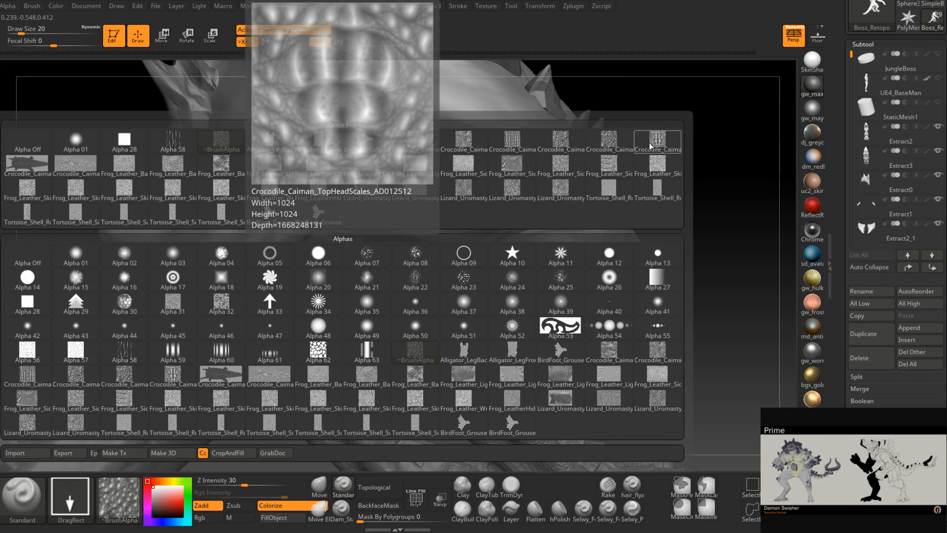
{"action": "mouse_move", "coordinate": [630, 160]}
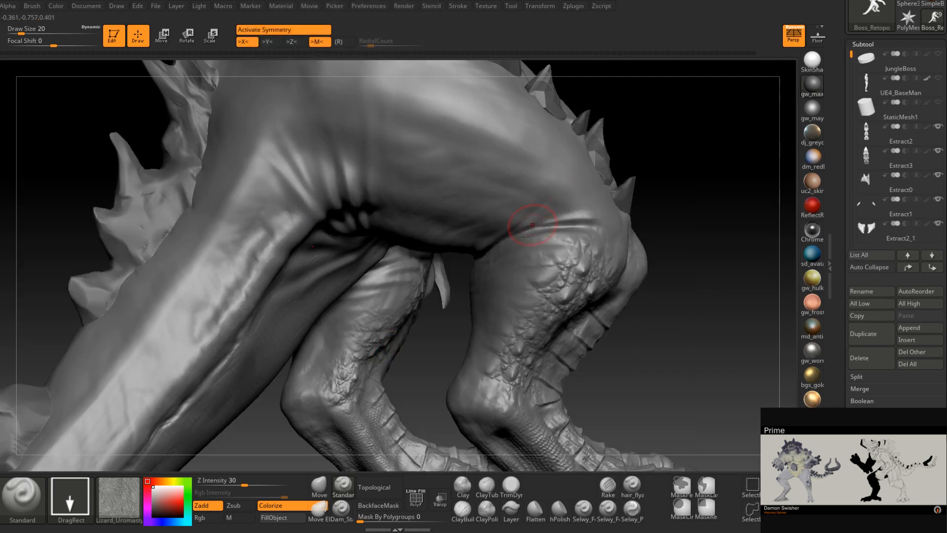
{"action": "right_click_drag", "start_coordinate": [528, 211], "coordinate": [395, 341], "text": "ctrl"}
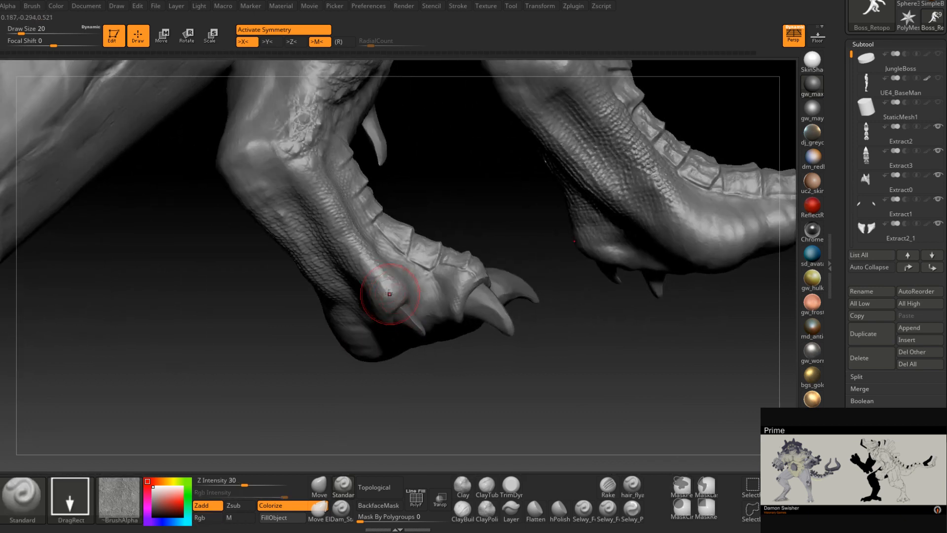
{"action": "left_click_drag", "start_coordinate": [380, 291], "coordinate": [411, 334]}
{"action": "key", "text": "ctrl+z"}
{"action": "left_click_drag", "start_coordinate": [244, 482], "coordinate": [229, 483]}
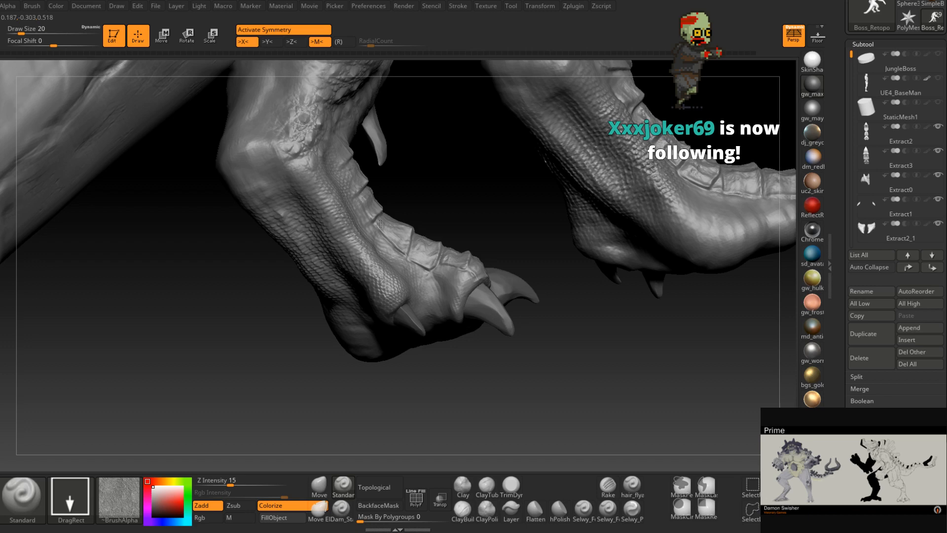
Stamp the lizard scales along the outer side of the foot, down to the base of the front claw
{"action": "right_click_drag", "start_coordinate": [380, 224], "coordinate": [333, 252]}
{"action": "left_click_drag", "start_coordinate": [387, 326], "coordinate": [463, 286]}
{"action": "right_click_drag", "start_coordinate": [284, 301], "coordinate": [378, 325]}
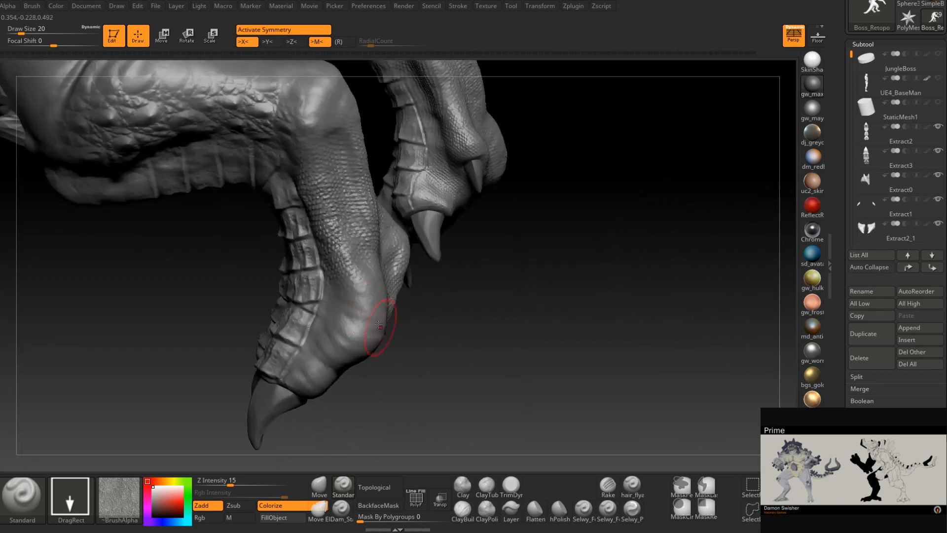
{"action": "left_click_drag", "start_coordinate": [346, 270], "coordinate": [263, 300]}
{"action": "right_click_drag", "start_coordinate": [263, 299], "coordinate": [339, 311]}
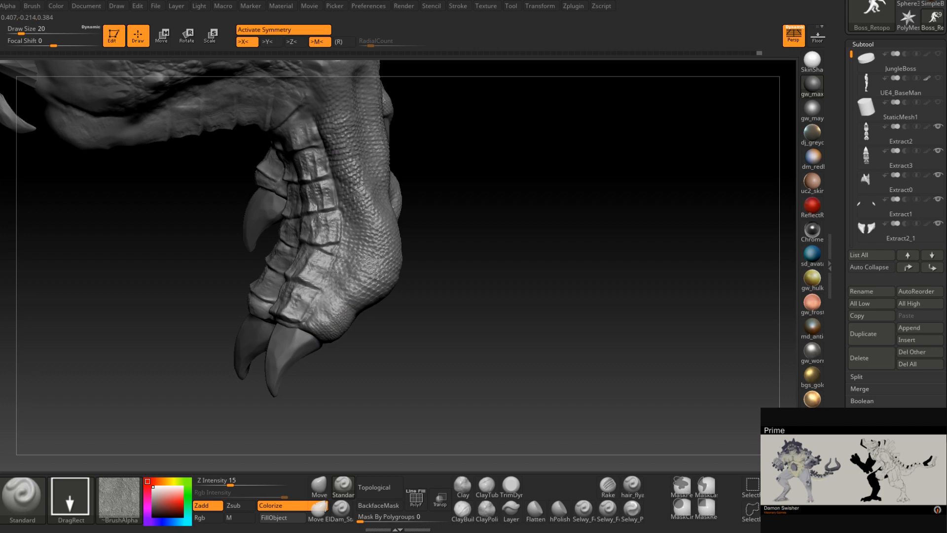
{"action": "left_click_drag", "start_coordinate": [333, 271], "coordinate": [325, 278]}
{"action": "right_click_drag", "start_coordinate": [434, 277], "coordinate": [360, 290]}
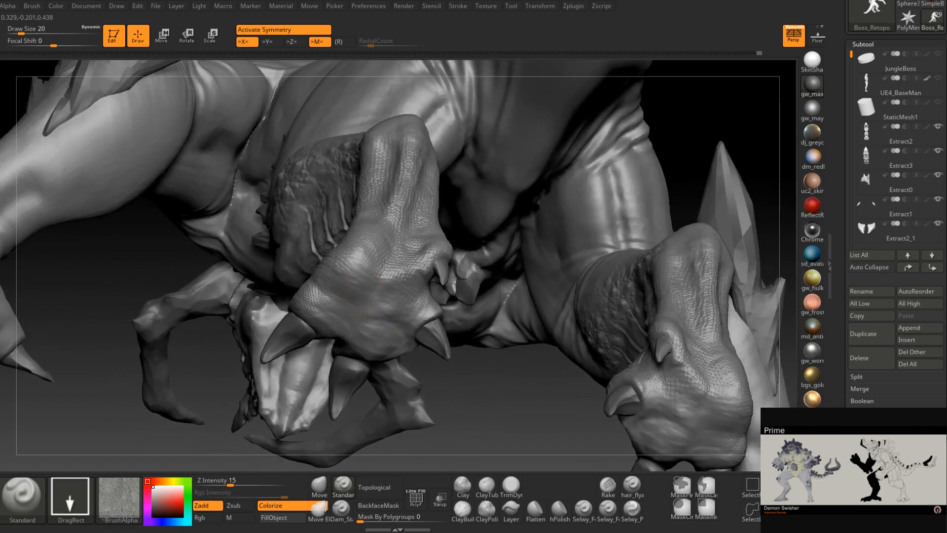
Cover the sole of the foot and the skin between the toe claws with the lizard scale alpha
{"action": "left_click_drag", "start_coordinate": [409, 247], "coordinate": [414, 259]}
{"action": "right_click_drag", "start_coordinate": [413, 261], "coordinate": [406, 318]}
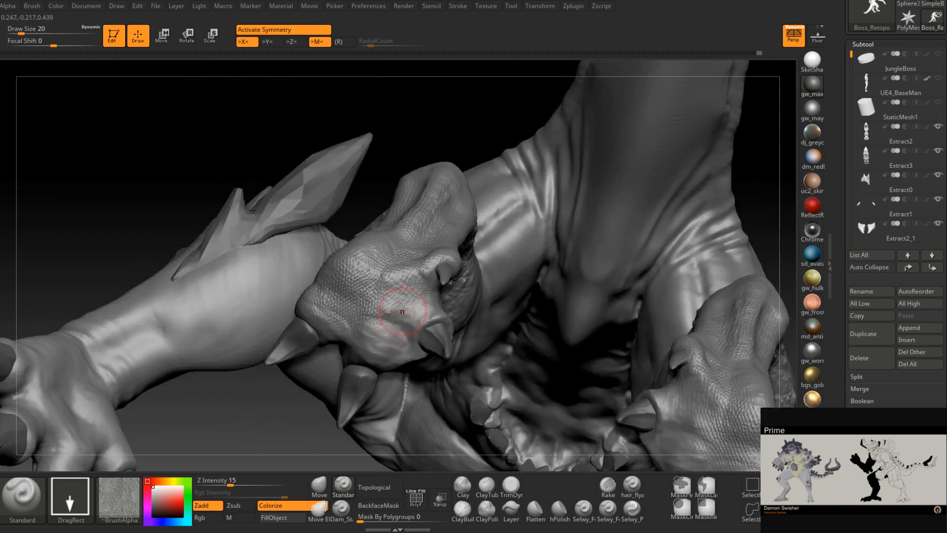
{"action": "left_click_drag", "start_coordinate": [443, 303], "coordinate": [428, 291]}
{"action": "mouse_move", "coordinate": [301, 320]}
{"action": "right_mouse_down"}
{"action": "mouse_move", "coordinate": [349, 334]}
{"action": "mouse_move", "coordinate": [359, 348]}
{"action": "mouse_move", "coordinate": [371, 319]}
{"action": "mouse_move", "coordinate": [365, 306]}
{"action": "mouse_move", "coordinate": [327, 338]}
{"action": "mouse_move", "coordinate": [317, 336]}
{"action": "right_mouse_up"}
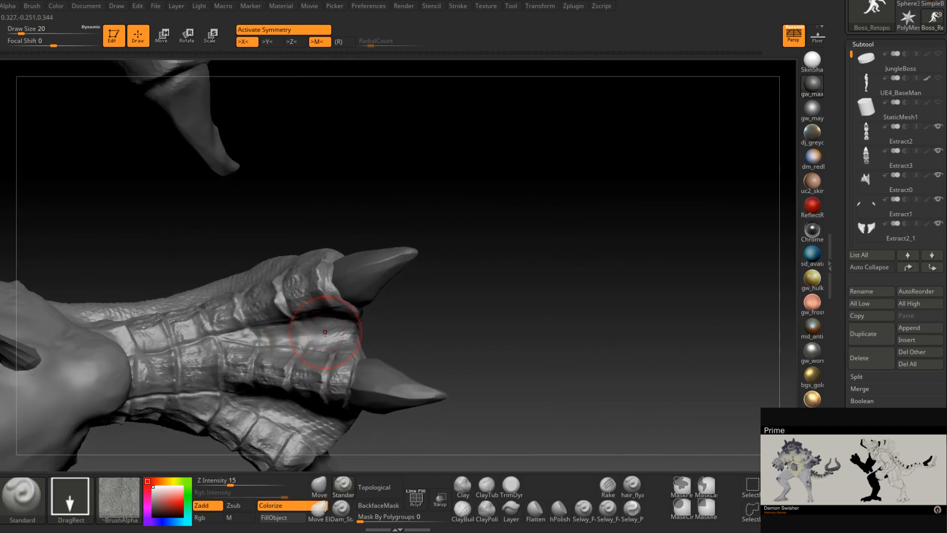
{"action": "left_click_drag", "start_coordinate": [360, 342], "coordinate": [373, 347]}
{"action": "right_click_drag", "start_coordinate": [373, 348], "coordinate": [368, 356]}
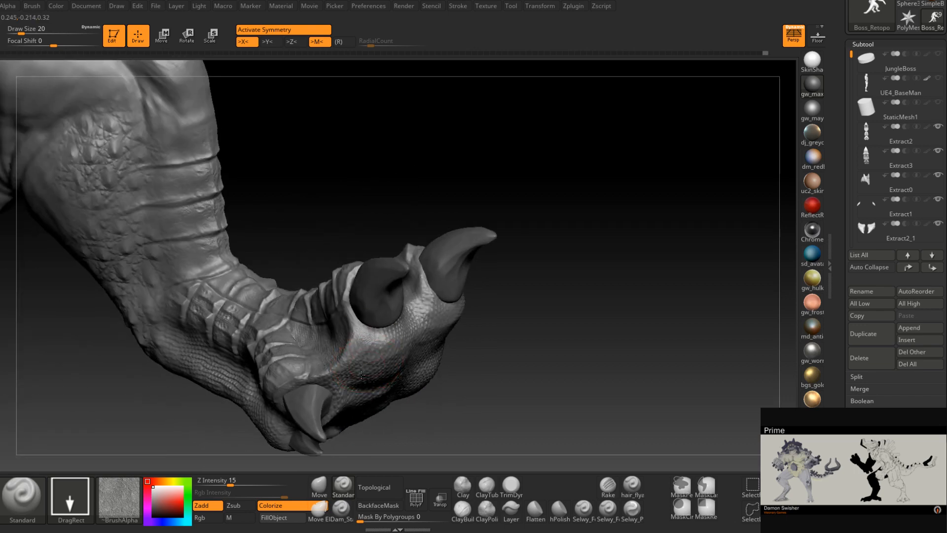
Fill the back of the foot up to the heel with lizard scales at Z Intensity 15
{"action": "right_click_drag", "start_coordinate": [380, 390], "coordinate": [451, 303]}
{"action": "right_click_drag", "start_coordinate": [456, 340], "coordinate": [399, 306]}
{"action": "left_click_drag", "start_coordinate": [399, 306], "coordinate": [486, 338]}
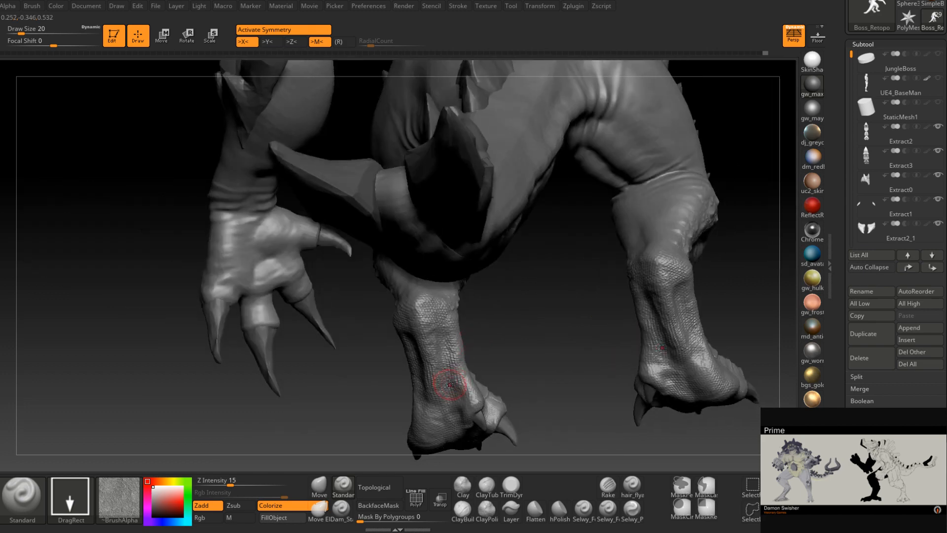
{"action": "right_click_drag", "start_coordinate": [448, 384], "coordinate": [416, 363]}
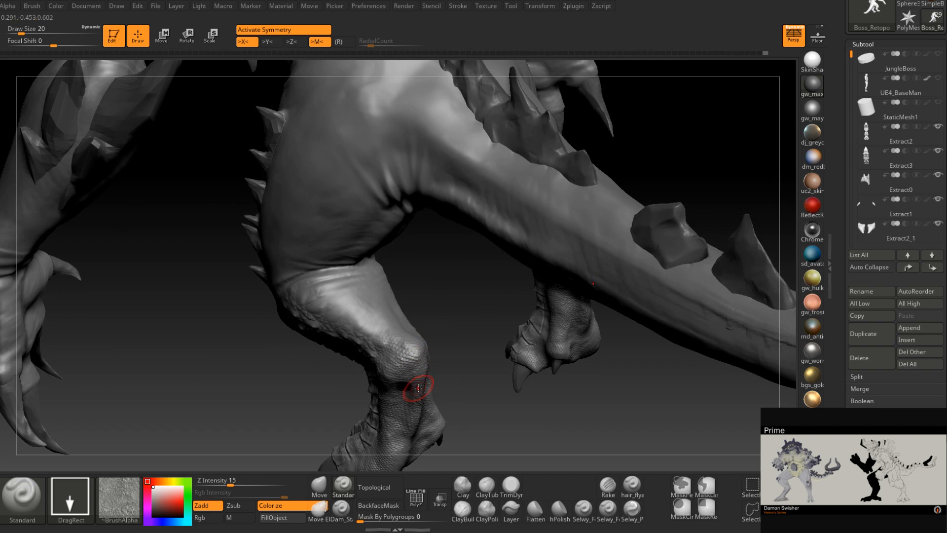
Stamp a Frog_LeatherHide alpha over the smooth back of the calf above the heel
{"action": "left_click", "coordinate": [120, 500]}
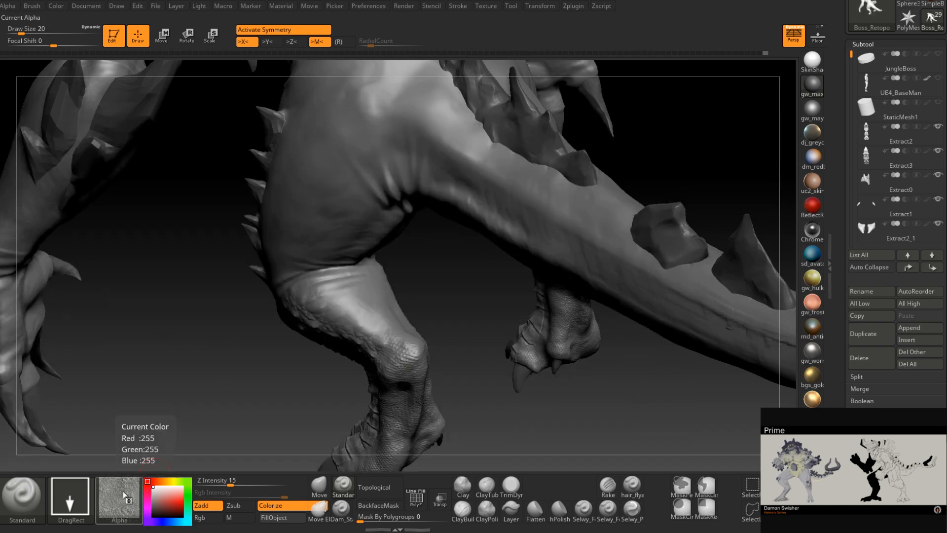
{"action": "left_click", "coordinate": [140, 510]}
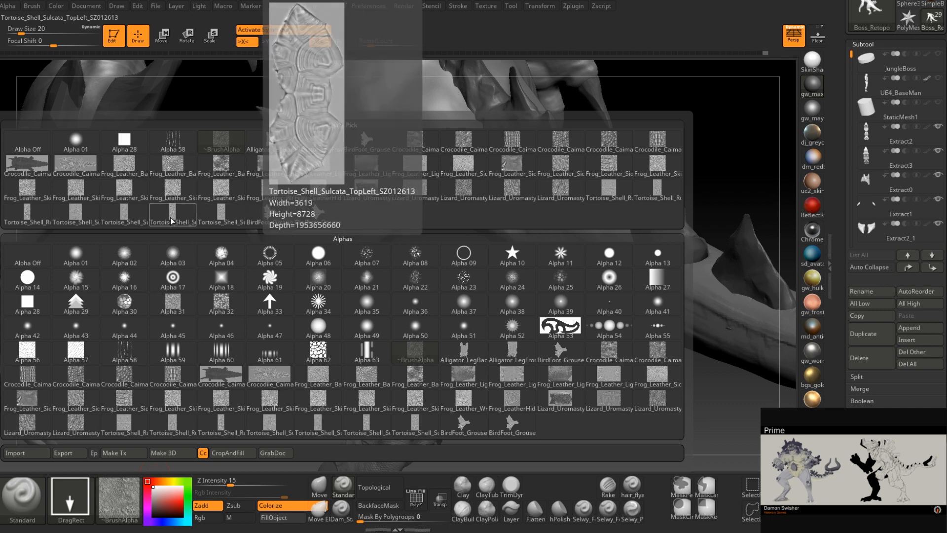
{"action": "mouse_move", "coordinate": [166, 196]}
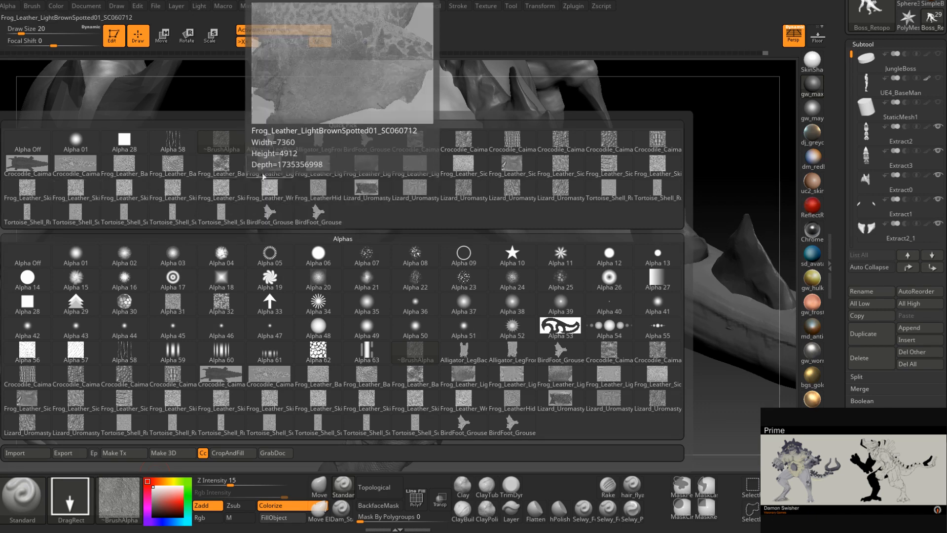
{"action": "left_click", "coordinate": [319, 192]}
{"action": "left_click_drag", "start_coordinate": [493, 291], "coordinate": [434, 329]}
{"action": "left_click_drag", "start_coordinate": [391, 299], "coordinate": [422, 397]}
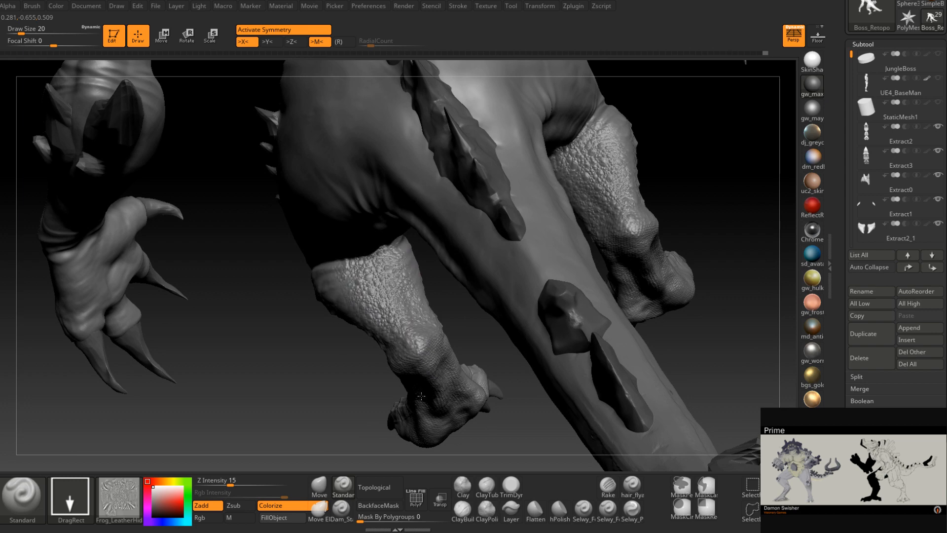
Extend the frog leather texture over the outer side of the calf up to the knee crease
{"action": "left_click_drag", "start_coordinate": [459, 335], "coordinate": [433, 303]}
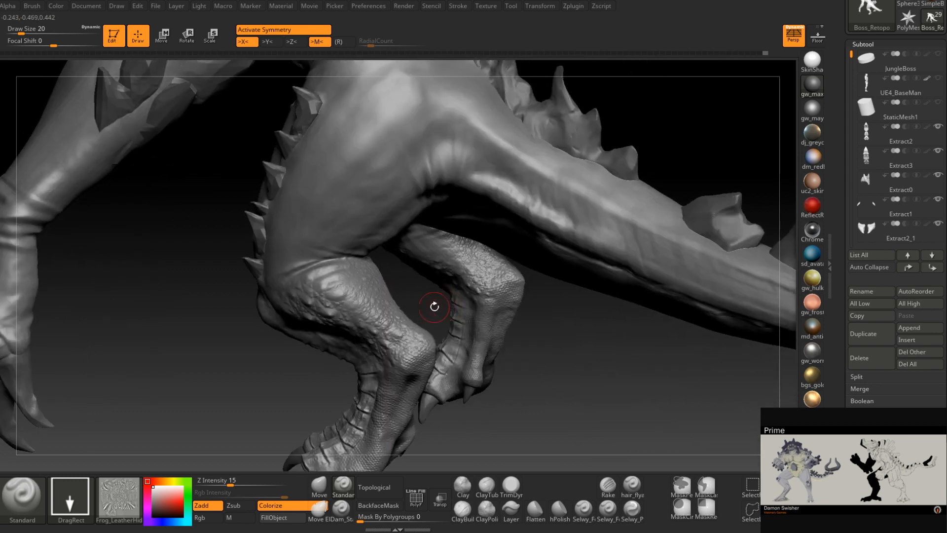
{"action": "left_click_drag", "start_coordinate": [341, 277], "coordinate": [432, 313]}
{"action": "mouse_move", "coordinate": [433, 313]}
{"action": "right_mouse_down"}
{"action": "mouse_move", "coordinate": [461, 260]}
{"action": "mouse_move", "coordinate": [415, 274]}
{"action": "mouse_move", "coordinate": [428, 273]}
{"action": "right_mouse_up"}
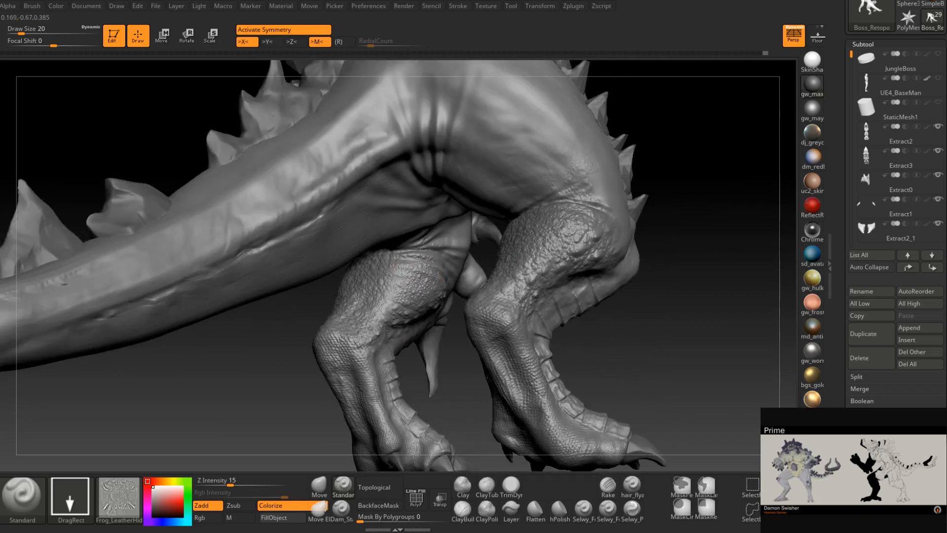
{"action": "right_click_drag", "start_coordinate": [401, 296], "coordinate": [466, 271]}
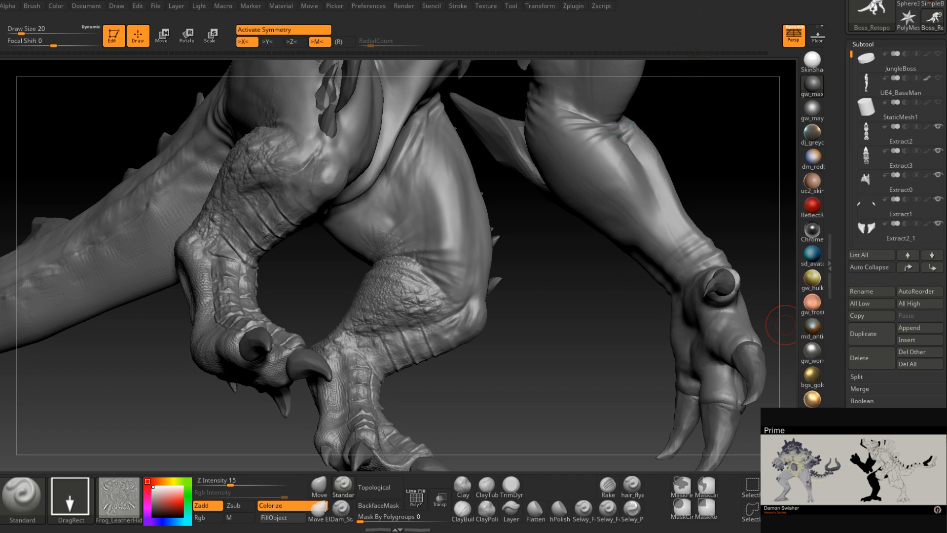
Load the Crocodile_Caiman_BackScales02_AP012512 alpha for the Standard brush and set the Z Intensity to 27
{"action": "mouse_move", "coordinate": [529, 326]}
{"action": "right_mouse_down"}
{"action": "mouse_move", "coordinate": [520, 300]}
{"action": "mouse_move", "coordinate": [437, 316]}
{"action": "mouse_move", "coordinate": [438, 342]}
{"action": "mouse_move", "coordinate": [433, 311]}
{"action": "mouse_move", "coordinate": [450, 238]}
{"action": "mouse_move", "coordinate": [427, 270]}
{"action": "mouse_move", "coordinate": [426, 313]}
{"action": "right_mouse_up"}
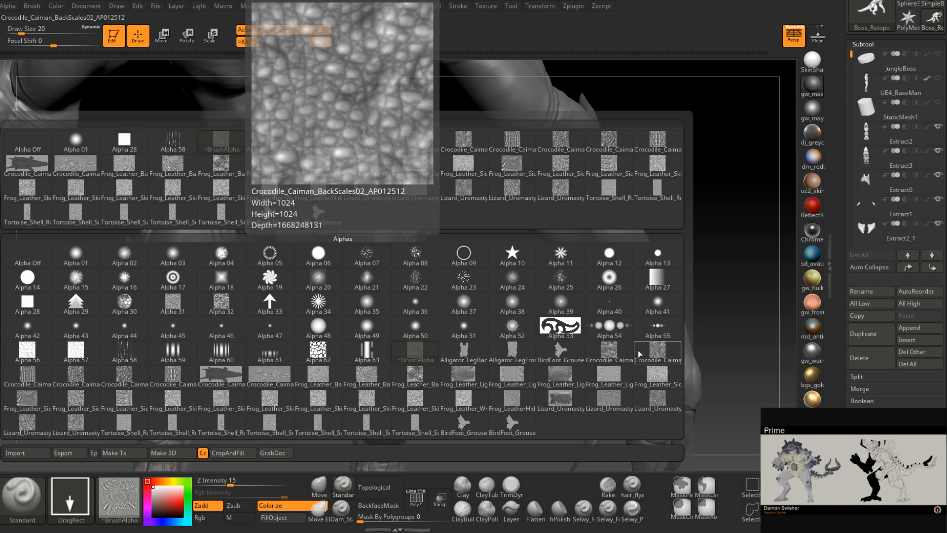
{"action": "left_click", "coordinate": [651, 351]}
{"action": "left_click_drag", "start_coordinate": [493, 319], "coordinate": [567, 308]}
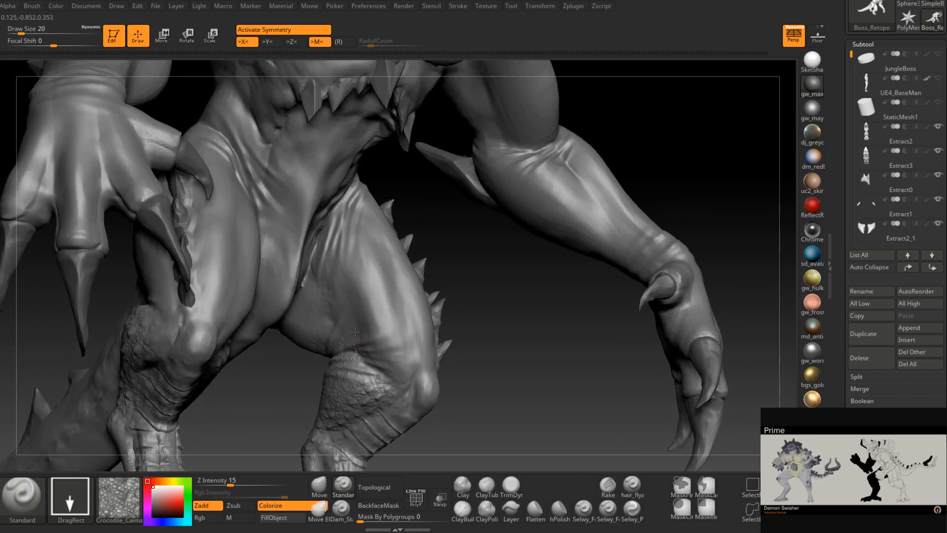
{"action": "left_click_drag", "start_coordinate": [326, 350], "coordinate": [373, 314]}
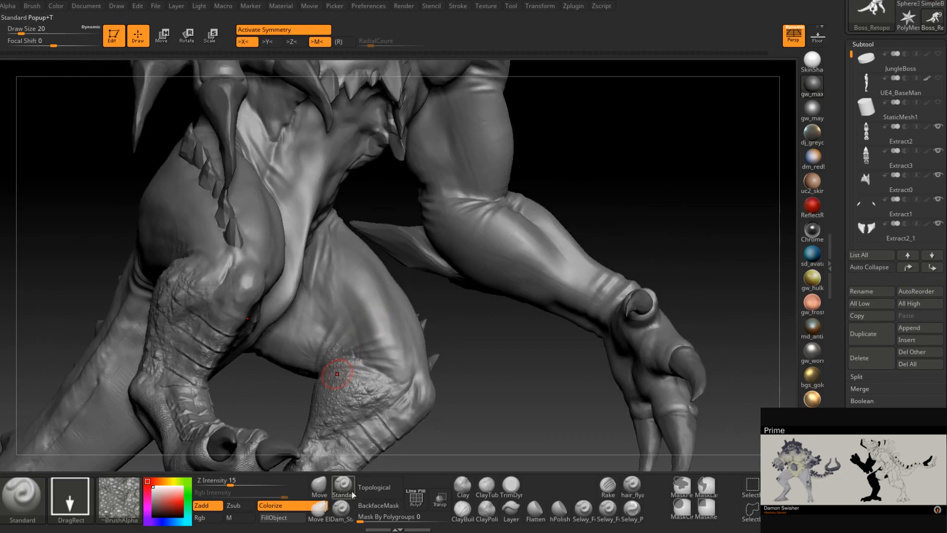
{"action": "left_click_drag", "start_coordinate": [230, 485], "coordinate": [242, 486]}
{"action": "mouse_move", "coordinate": [434, 345]}
{"action": "left_mouse_down"}
{"action": "mouse_move", "coordinate": [303, 251]}
{"action": "mouse_move", "coordinate": [299, 263]}
{"action": "left_mouse_up"}
Mask the belly and groin beside the inner thigh with the MaskPen brush, using draw sizes of 25 and 44
{"action": "key", "text": "space"}
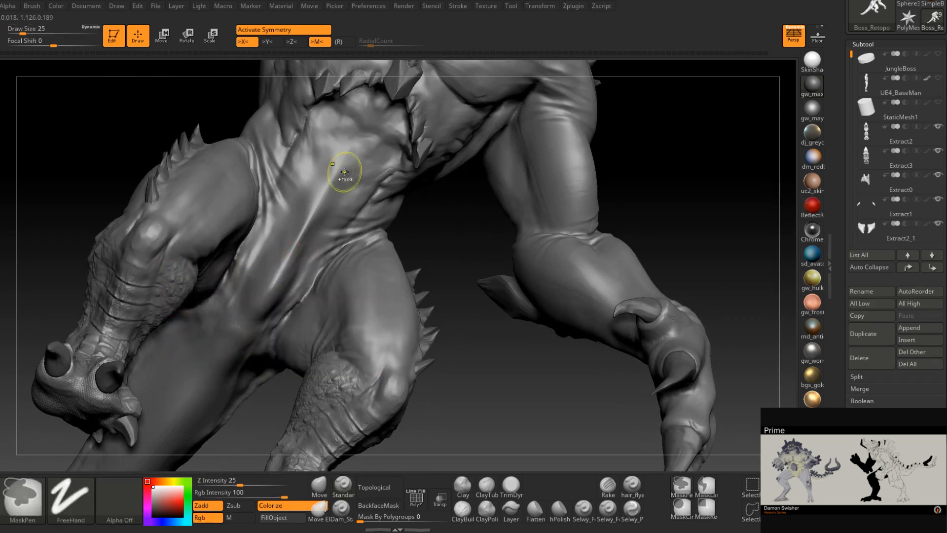
{"action": "left_click_drag", "start_coordinate": [344, 173], "coordinate": [224, 357], "text": "shift"}
{"action": "right_click_drag", "start_coordinate": [321, 244], "coordinate": [306, 242]}
{"action": "mouse_move", "coordinate": [339, 199]}
{"action": "left_mouse_down", "text": "ctrl"}
{"action": "mouse_move", "coordinate": [290, 279]}
{"action": "mouse_move", "coordinate": [301, 273]}
{"action": "left_mouse_up", "text": "ctrl"}
{"action": "right_click_drag", "start_coordinate": [302, 273], "coordinate": [317, 254]}
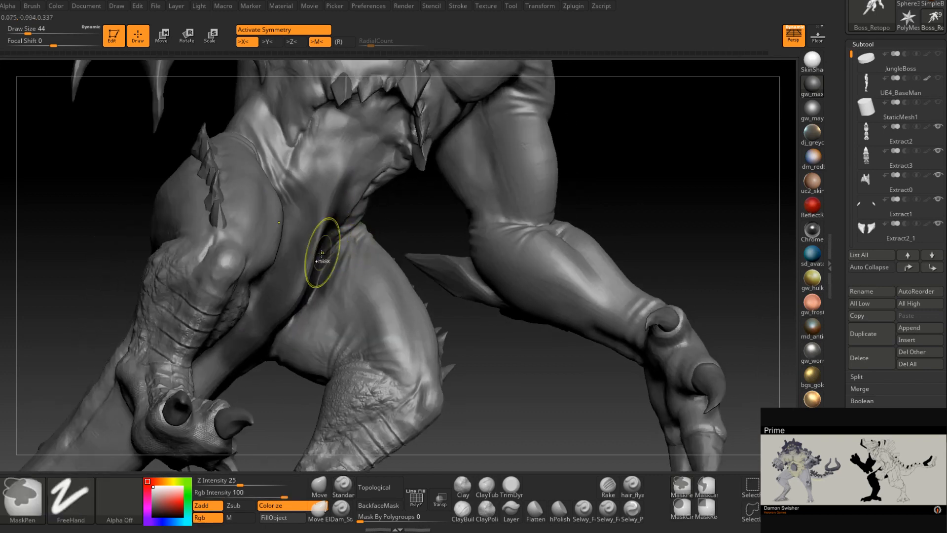
{"action": "right_click_drag", "start_coordinate": [260, 322], "coordinate": [302, 276]}
{"action": "mouse_move", "coordinate": [280, 321]}
{"action": "left_mouse_down", "text": "ctrl"}
{"action": "mouse_move", "coordinate": [232, 394]}
{"action": "mouse_move", "coordinate": [302, 315]}
{"action": "mouse_move", "coordinate": [247, 418]}
{"action": "left_mouse_up", "text": "ctrl"}
{"action": "mouse_move", "coordinate": [284, 348]}
{"action": "right_mouse_down"}
{"action": "mouse_move", "coordinate": [313, 296]}
{"action": "mouse_move", "coordinate": [291, 369]}
{"action": "right_mouse_up"}
{"action": "key", "text": "space"}
{"action": "left_click_drag", "start_coordinate": [326, 301], "coordinate": [321, 301]}
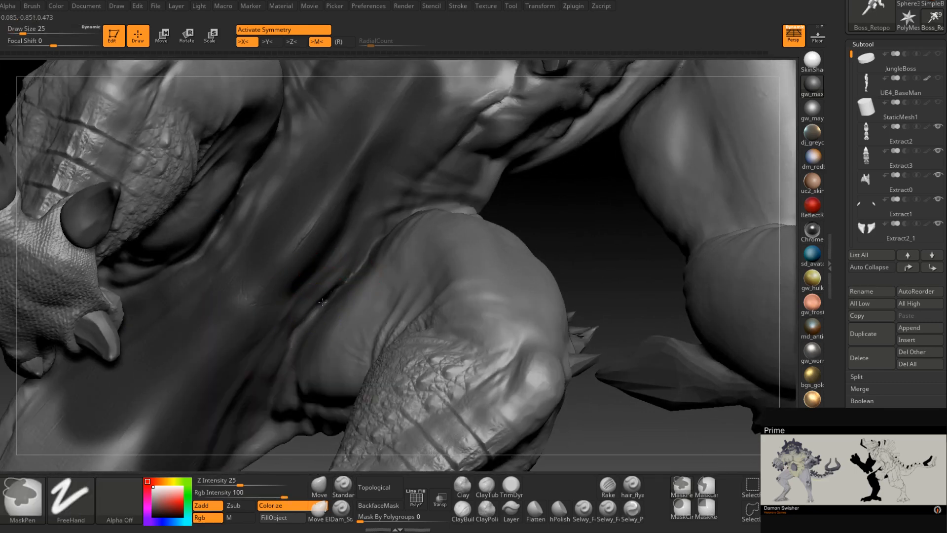
Refine the mask edge along the groin crease with the MaskPen brush at draw size 13, and save the project
{"action": "right_click_drag", "start_coordinate": [307, 339], "coordinate": [324, 340]}
{"action": "mouse_move", "coordinate": [324, 340]}
{"action": "left_mouse_down", "text": "ctrl+alt"}
{"action": "mouse_move", "coordinate": [308, 370]}
{"action": "mouse_move", "coordinate": [309, 340]}
{"action": "mouse_move", "coordinate": [299, 360]}
{"action": "mouse_move", "coordinate": [350, 302]}
{"action": "mouse_move", "coordinate": [331, 306]}
{"action": "left_mouse_up", "text": "ctrl+alt"}
{"action": "right_click_drag", "start_coordinate": [337, 306], "coordinate": [378, 276], "text": "ctrl"}
{"action": "mouse_move", "coordinate": [377, 276]}
{"action": "left_mouse_down", "text": "ctrl+alt"}
{"action": "mouse_move", "coordinate": [402, 140]}
{"action": "mouse_move", "coordinate": [432, 91]}
{"action": "mouse_move", "coordinate": [365, 273]}
{"action": "left_mouse_up", "text": "ctrl+alt"}
{"action": "right_click_drag", "start_coordinate": [365, 273], "coordinate": [376, 260]}
{"action": "key", "text": "space"}
{"action": "left_click_drag", "start_coordinate": [387, 194], "coordinate": [379, 195]}
{"action": "right_click_drag", "start_coordinate": [379, 194], "coordinate": [357, 188]}
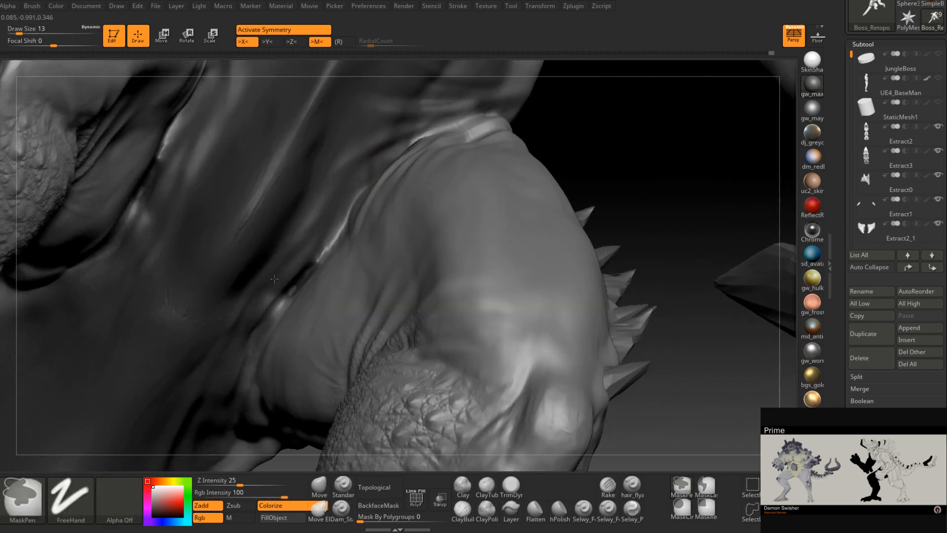
{"action": "key", "text": "ctrl+s"}
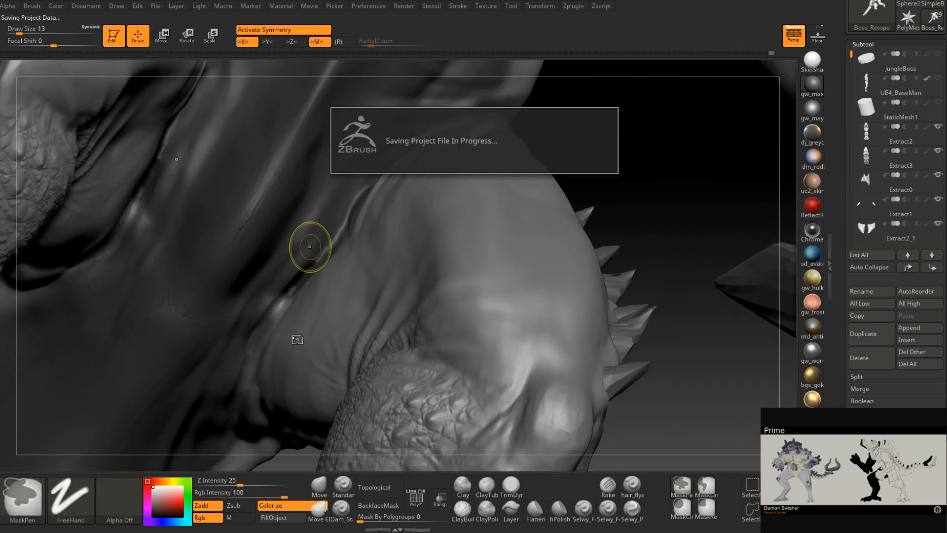
Clean up the mask border along the upper inner thigh, clearing it from the thigh and extending it beside the hip fold
{"action": "mouse_move", "coordinate": [304, 330]}
{"action": "right_mouse_down"}
{"action": "mouse_move", "coordinate": [337, 204]}
{"action": "mouse_move", "coordinate": [271, 391]}
{"action": "right_mouse_up"}
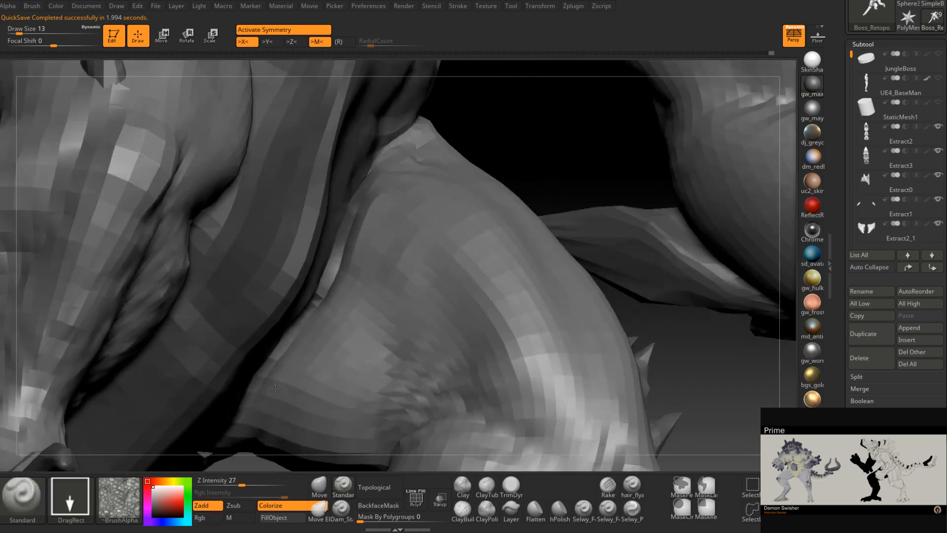
{"action": "left_click_drag", "start_coordinate": [334, 302], "coordinate": [368, 205], "text": "ctrl+alt"}
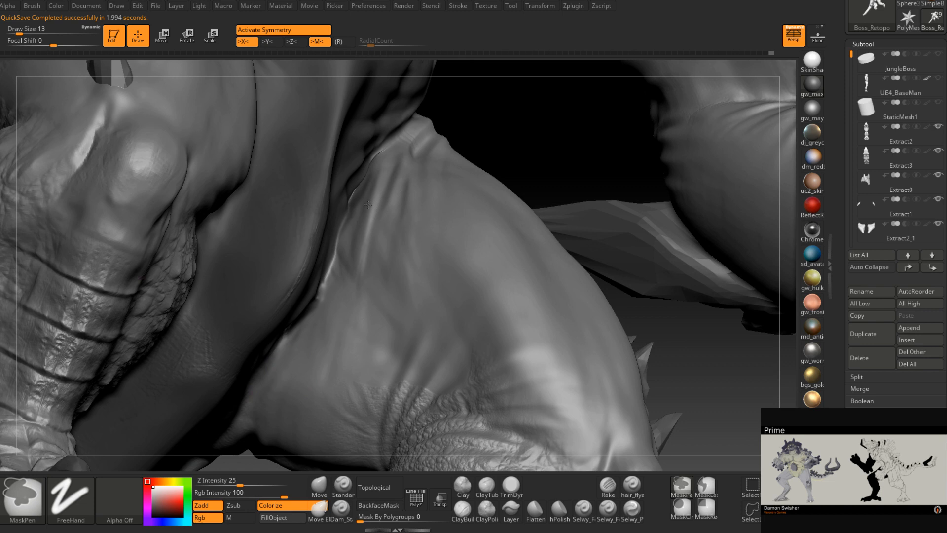
{"action": "right_click_drag", "start_coordinate": [368, 204], "coordinate": [374, 171]}
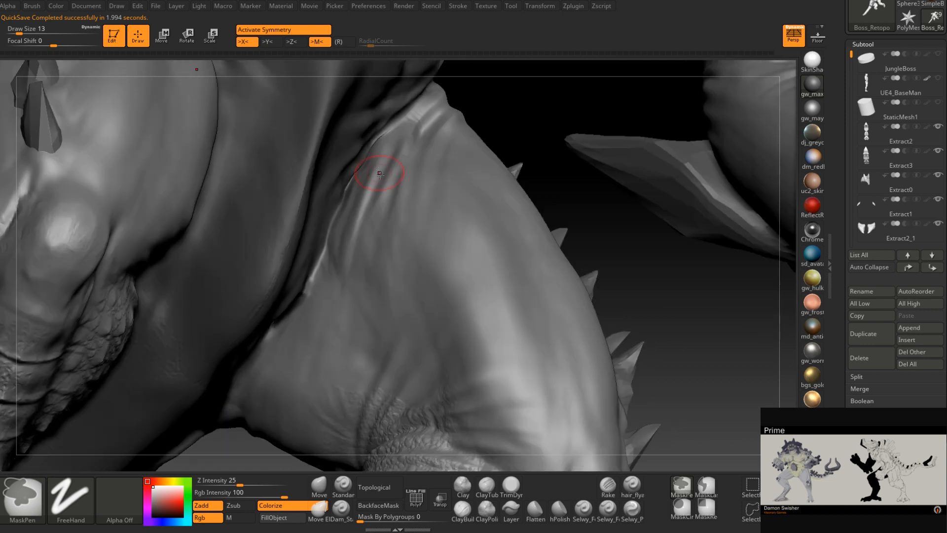
{"action": "mouse_move", "coordinate": [363, 136]}
{"action": "left_mouse_down", "text": "ctrl"}
{"action": "mouse_move", "coordinate": [346, 166]}
{"action": "mouse_move", "coordinate": [370, 161]}
{"action": "left_mouse_up", "text": "ctrl"}
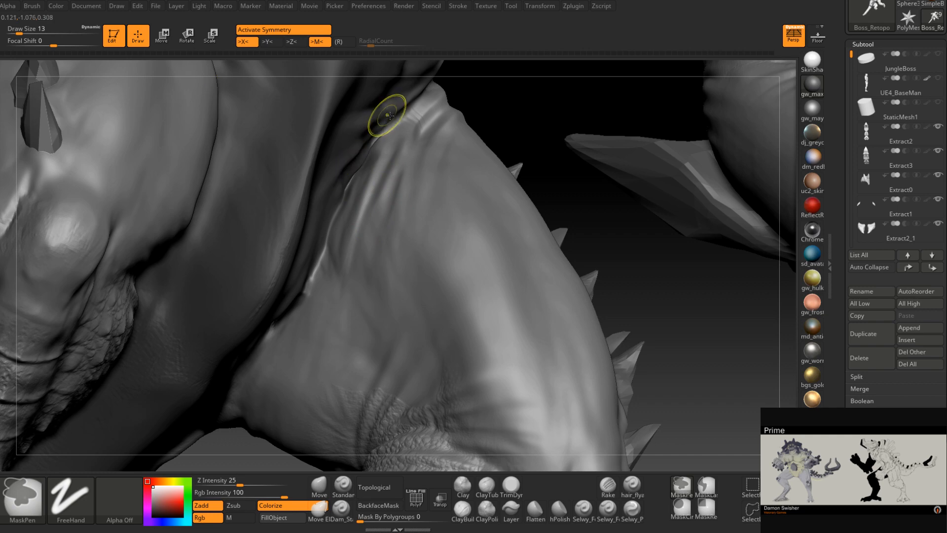
{"action": "mouse_move", "coordinate": [387, 113]}
{"action": "right_mouse_down"}
{"action": "mouse_move", "coordinate": [378, 304]}
{"action": "mouse_move", "coordinate": [353, 298]}
{"action": "mouse_move", "coordinate": [385, 298]}
{"action": "mouse_move", "coordinate": [325, 294]}
{"action": "right_mouse_up"}
Stamp the caiman back scales over the unmasked inner thigh up to the hip fold with the Standard brush at draw size 23
{"action": "mouse_move", "coordinate": [325, 294]}
{"action": "left_mouse_down"}
{"action": "mouse_move", "coordinate": [362, 356]}
{"action": "mouse_move", "coordinate": [323, 201]}
{"action": "mouse_move", "coordinate": [282, 230]}
{"action": "mouse_move", "coordinate": [362, 198]}
{"action": "left_mouse_up"}
{"action": "right_click_drag", "start_coordinate": [379, 241], "coordinate": [364, 227]}
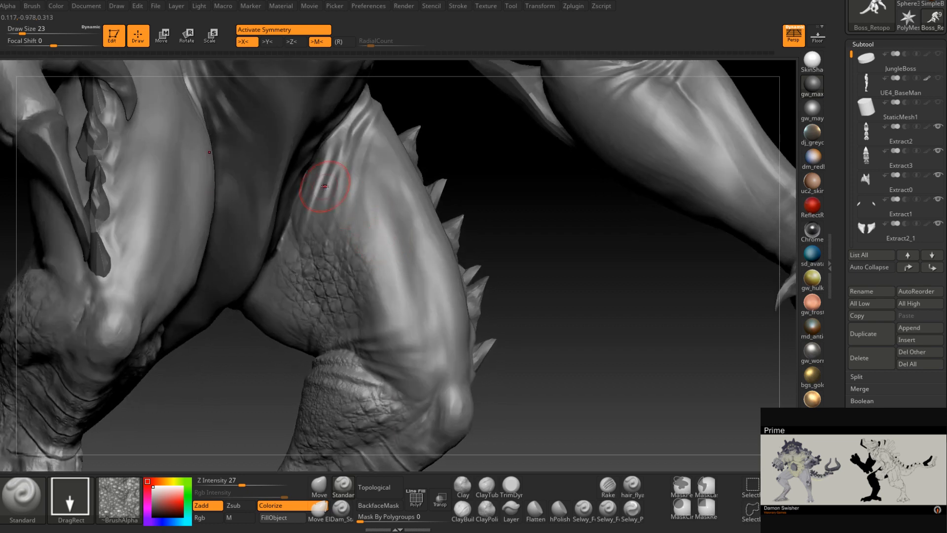
{"action": "mouse_move", "coordinate": [325, 186]}
{"action": "left_mouse_down"}
{"action": "mouse_move", "coordinate": [366, 253]}
{"action": "mouse_move", "coordinate": [276, 178]}
{"action": "mouse_move", "coordinate": [212, 141]}
{"action": "mouse_move", "coordinate": [288, 142]}
{"action": "mouse_move", "coordinate": [269, 127]}
{"action": "left_mouse_up"}
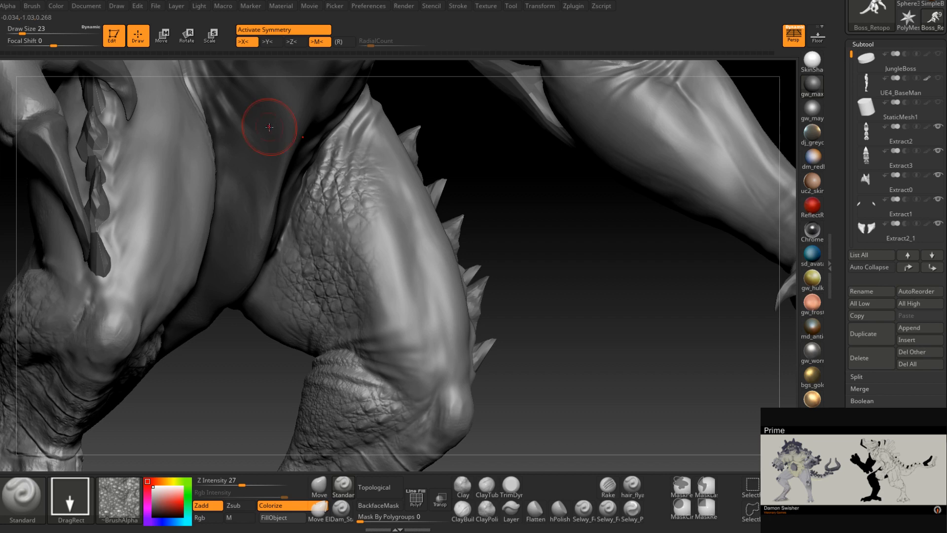
Extend the caiman scales toward the front of the inner thigh and smooth the pattern's outer border into the bare skin
{"action": "right_click_drag", "start_coordinate": [269, 127], "coordinate": [368, 260]}
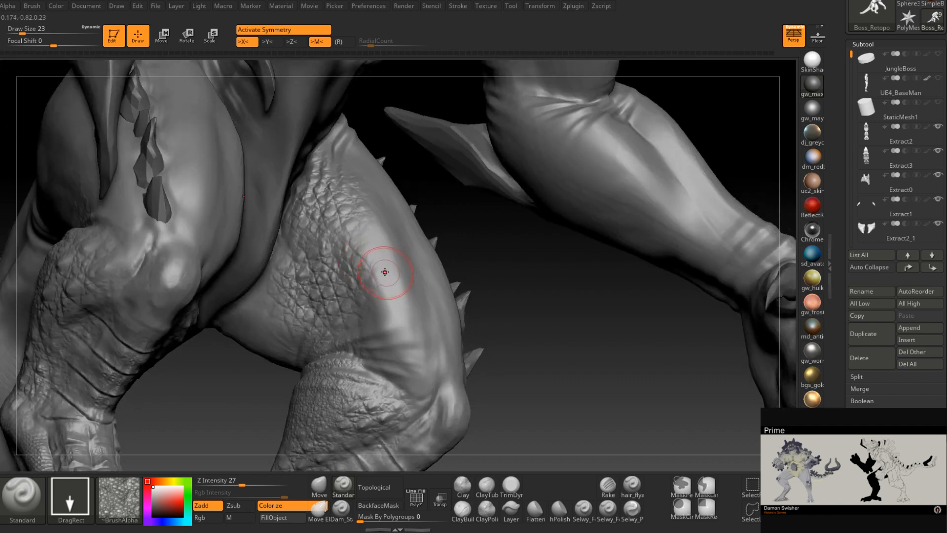
{"action": "left_click_drag", "start_coordinate": [385, 272], "coordinate": [367, 191]}
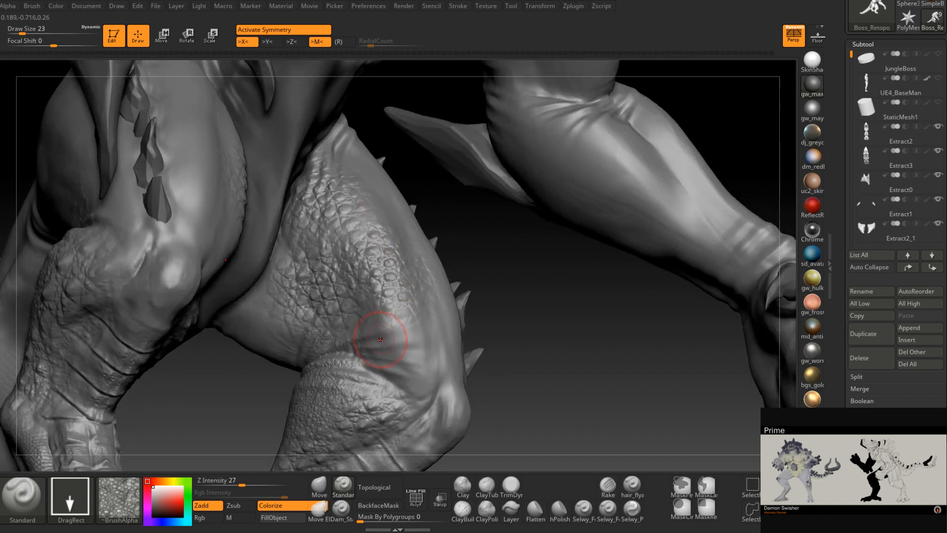
{"action": "mouse_move", "coordinate": [395, 329]}
{"action": "right_mouse_down"}
{"action": "mouse_move", "coordinate": [430, 316]}
{"action": "mouse_move", "coordinate": [397, 359]}
{"action": "right_mouse_up"}
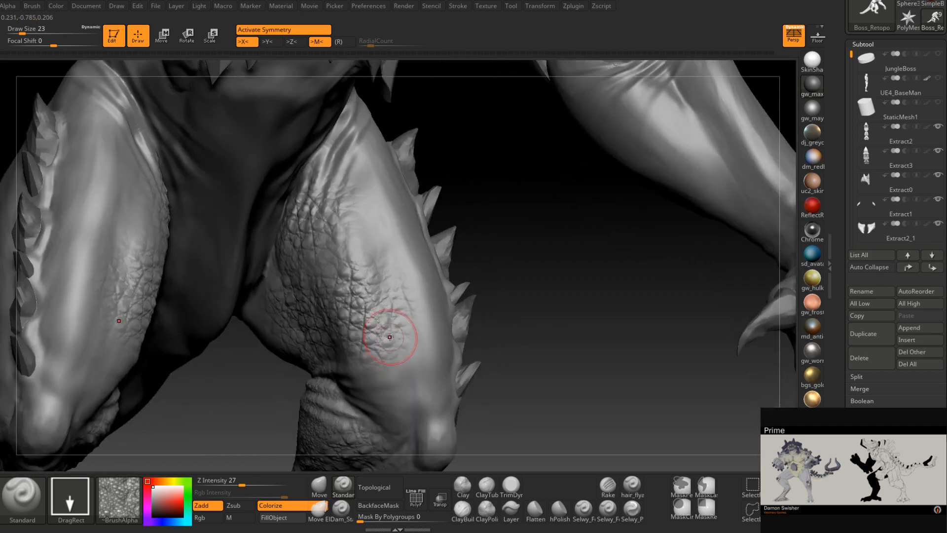
{"action": "left_click_drag", "start_coordinate": [394, 339], "coordinate": [392, 297], "text": "shift"}
{"action": "left_click_drag", "start_coordinate": [388, 341], "coordinate": [365, 247], "text": "shift"}
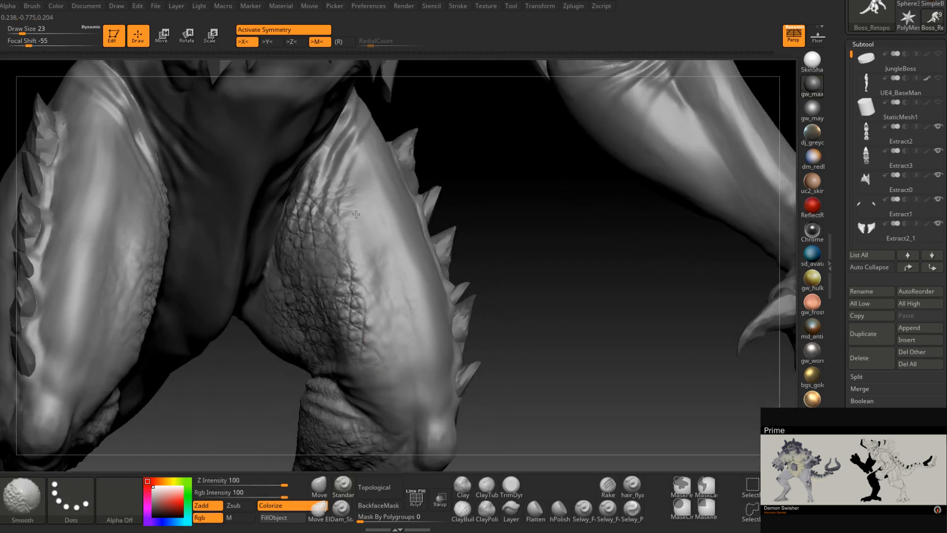
{"action": "right_click_drag", "start_coordinate": [320, 237], "coordinate": [342, 249]}
{"action": "right_click", "coordinate": [343, 251]}
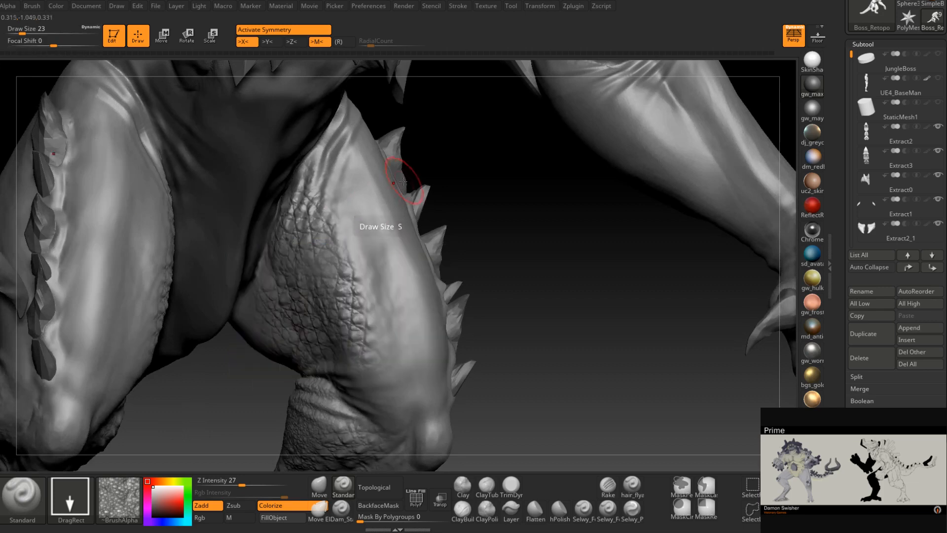
{"action": "mouse_move", "coordinate": [315, 325]}
{"action": "right_mouse_down", "text": "alt"}
{"action": "mouse_move", "coordinate": [340, 281]}
{"action": "mouse_move", "coordinate": [332, 271]}
{"action": "mouse_move", "coordinate": [314, 299]}
{"action": "right_mouse_up", "text": "alt"}
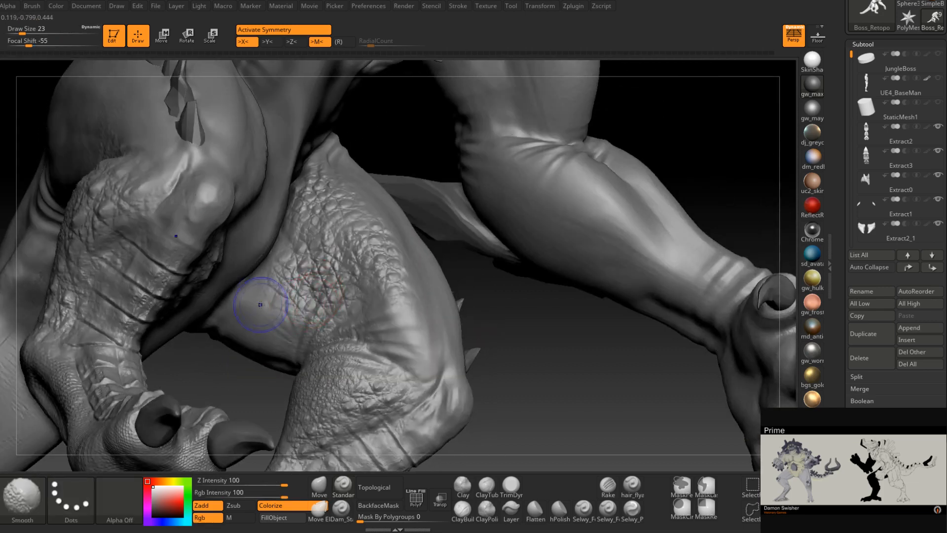
Try stamping a Tortoise_Shell alpha over the kneecap with the Standard brush at draw size 23
{"action": "right_click_drag", "start_coordinate": [280, 352], "coordinate": [345, 316]}
{"action": "left_click", "coordinate": [124, 493]}
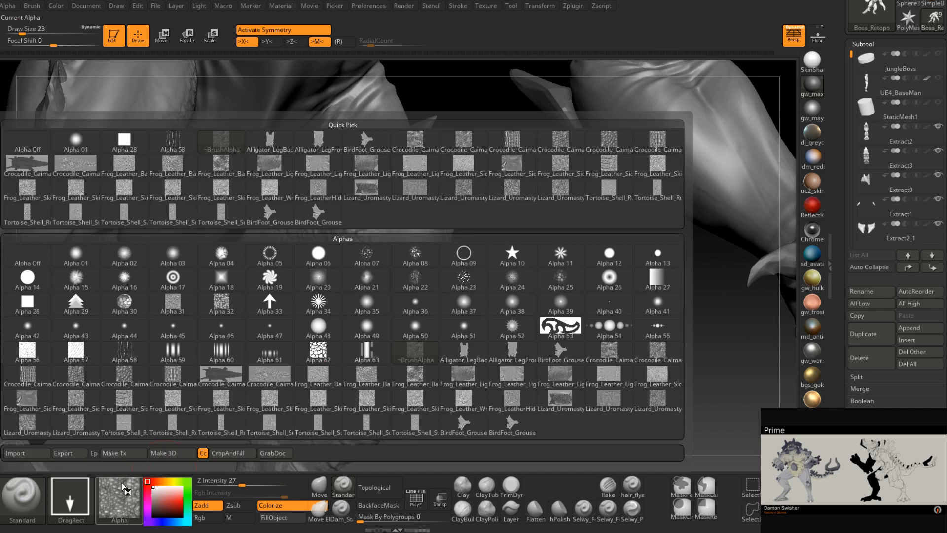
{"action": "mouse_move", "coordinate": [463, 200]}
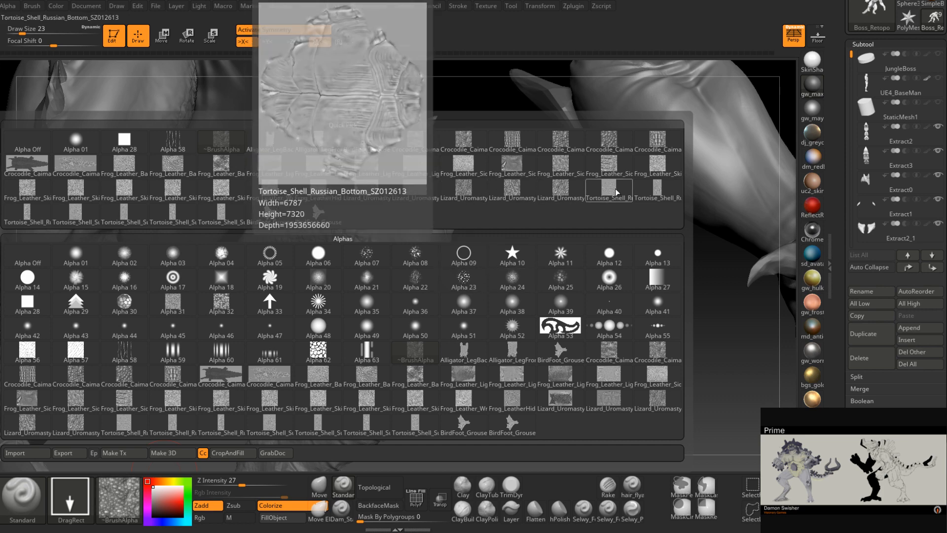
{"action": "left_click", "coordinate": [650, 197]}
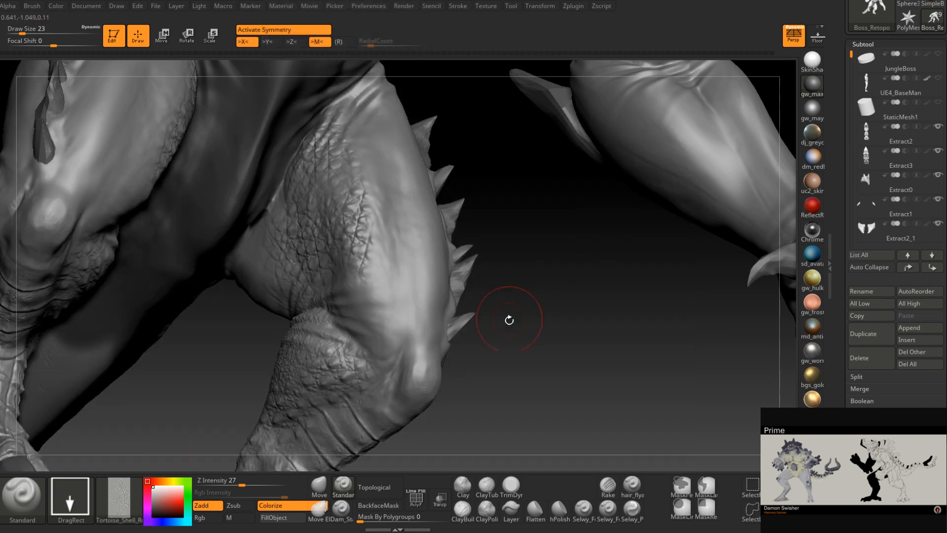
{"action": "left_click_drag", "start_coordinate": [509, 320], "coordinate": [441, 287]}
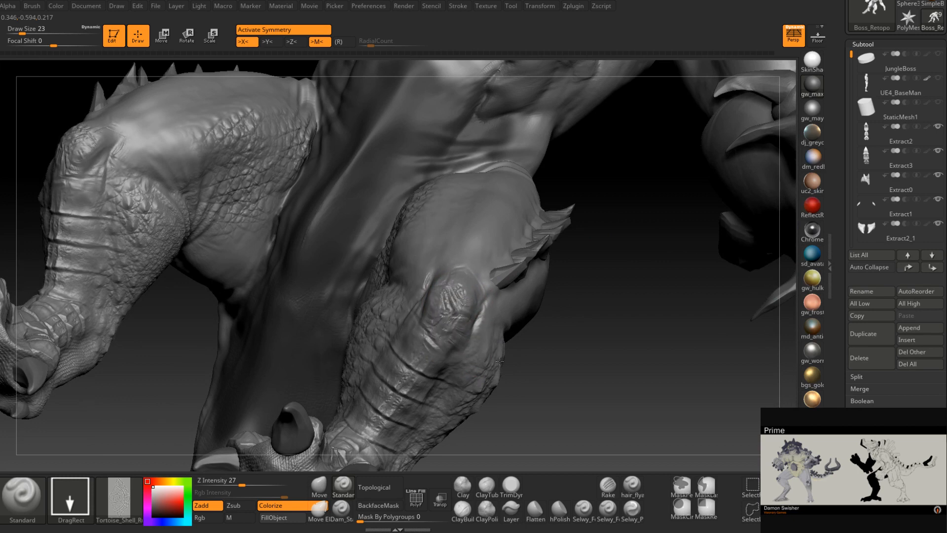
{"action": "left_click_drag", "start_coordinate": [499, 361], "coordinate": [515, 335]}
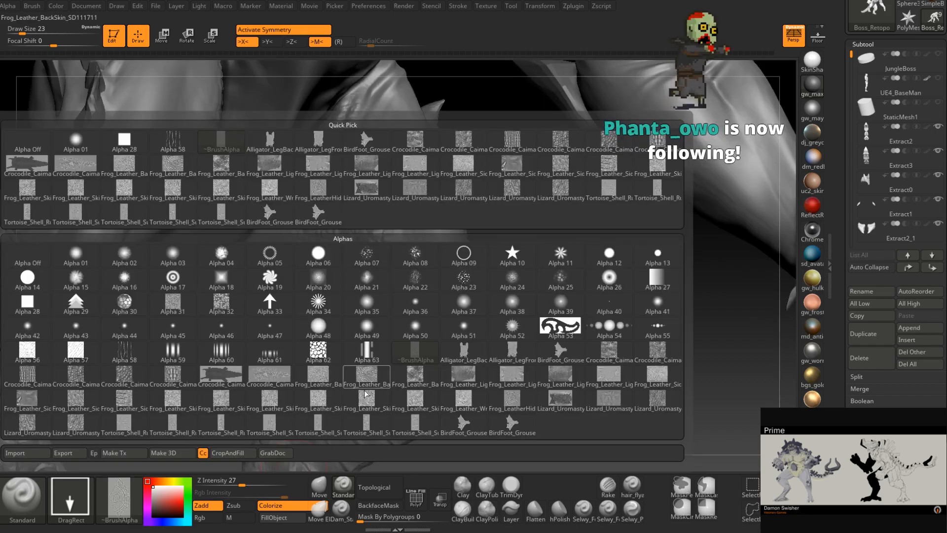
Replace the Standard brush's alpha with a Crocodile_Caiman back-scale alpha and prepare to detail the front of the thigh
{"action": "mouse_move", "coordinate": [364, 405]}
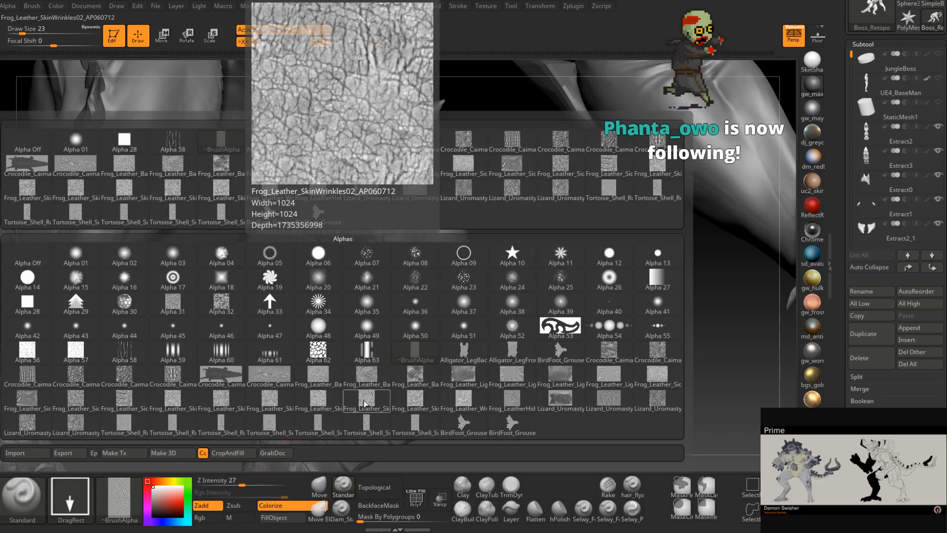
{"action": "mouse_move", "coordinate": [507, 170]}
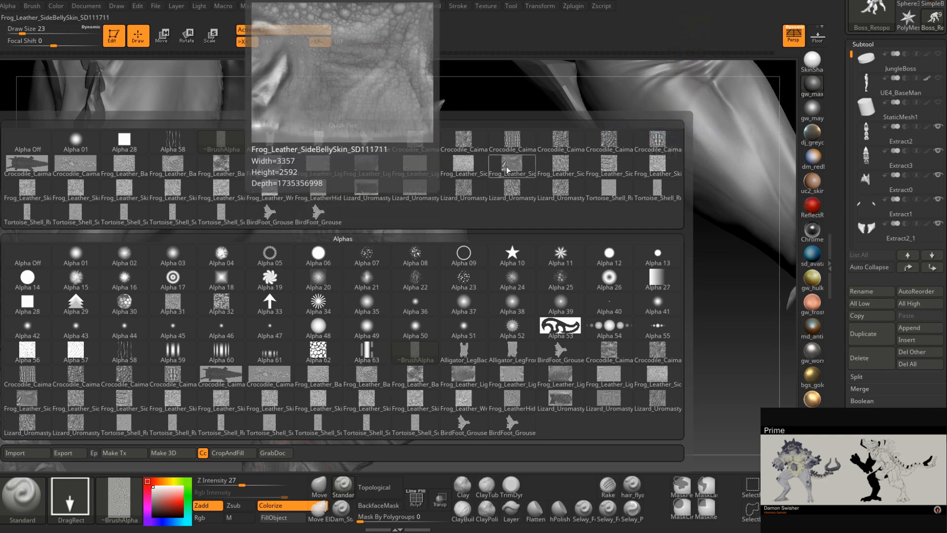
{"action": "mouse_move", "coordinate": [525, 148]}
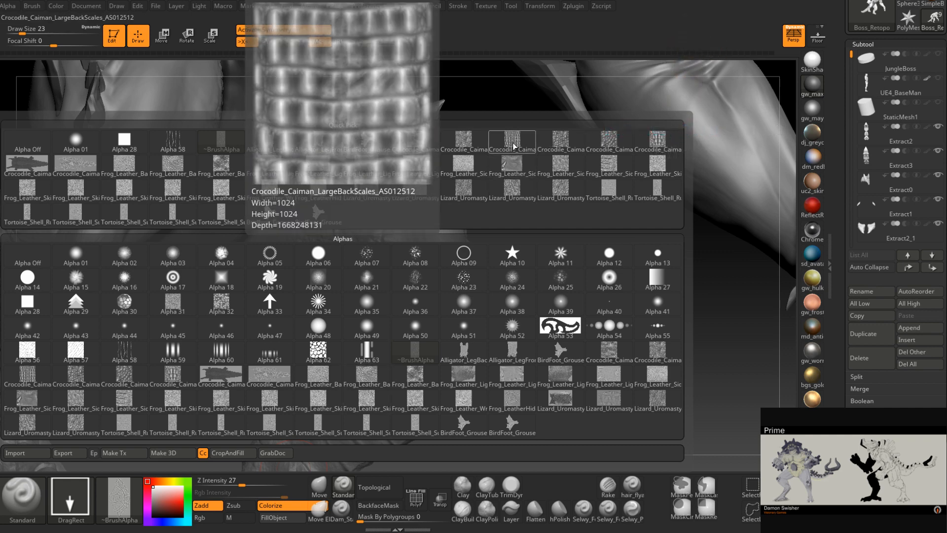
{"action": "left_click", "coordinate": [513, 146]}
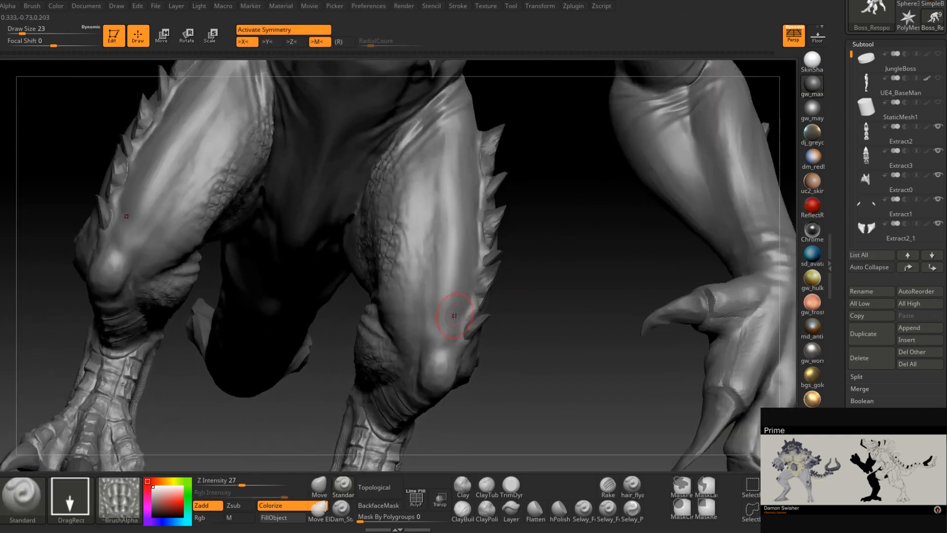
{"action": "right_click_drag", "start_coordinate": [454, 315], "coordinate": [449, 316]}
Try stamping the caiman back scales up the front of the thigh from above the knee at Z Intensity 27
{"action": "mouse_move", "coordinate": [447, 356]}
{"action": "left_mouse_down"}
{"action": "mouse_move", "coordinate": [476, 345]}
{"action": "mouse_move", "coordinate": [489, 316]}
{"action": "mouse_move", "coordinate": [474, 266]}
{"action": "mouse_move", "coordinate": [451, 255]}
{"action": "mouse_move", "coordinate": [476, 326]}
{"action": "mouse_move", "coordinate": [440, 366]}
{"action": "left_mouse_up"}
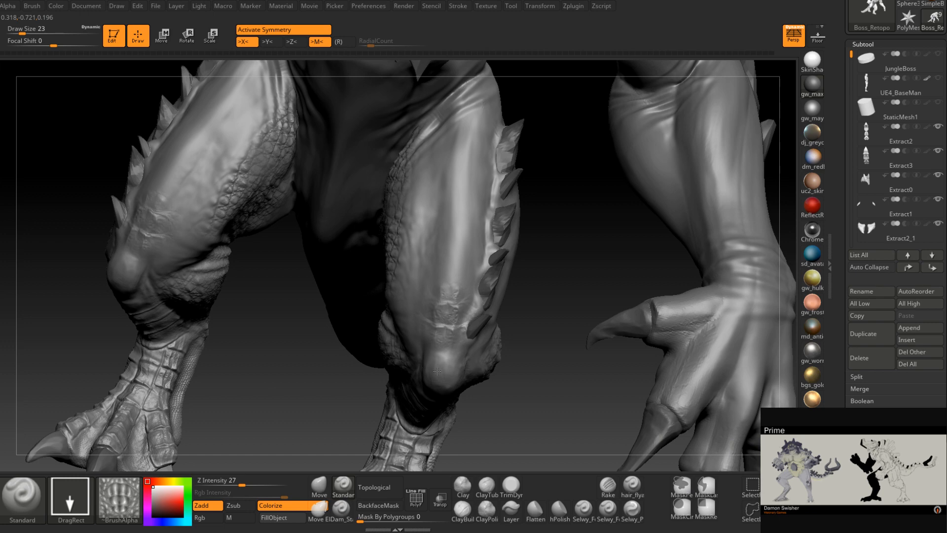
{"action": "left_click_drag", "start_coordinate": [454, 240], "coordinate": [444, 307]}
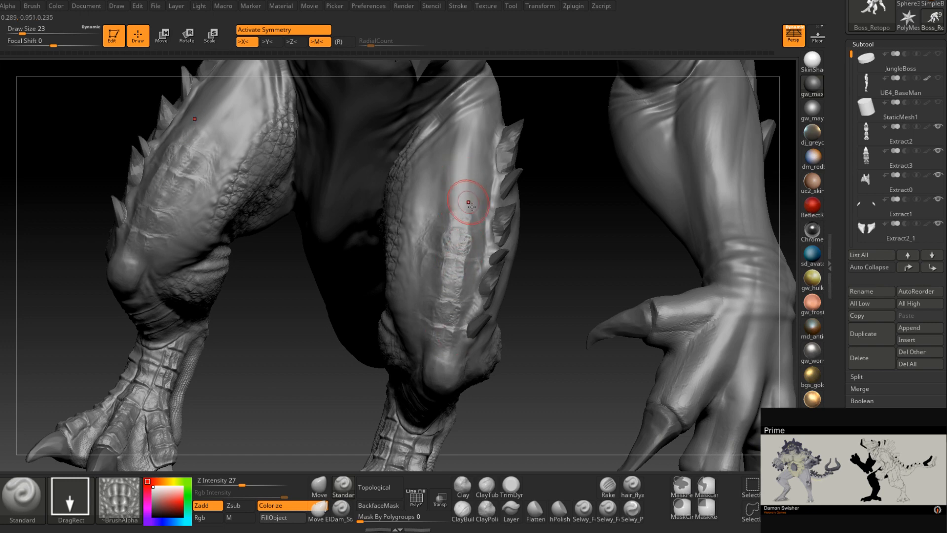
{"action": "mouse_move", "coordinate": [465, 200]}
{"action": "right_mouse_down"}
{"action": "mouse_move", "coordinate": [505, 216]}
{"action": "mouse_move", "coordinate": [517, 249]}
{"action": "right_mouse_up"}
{"action": "key", "text": "ctrl+z"}
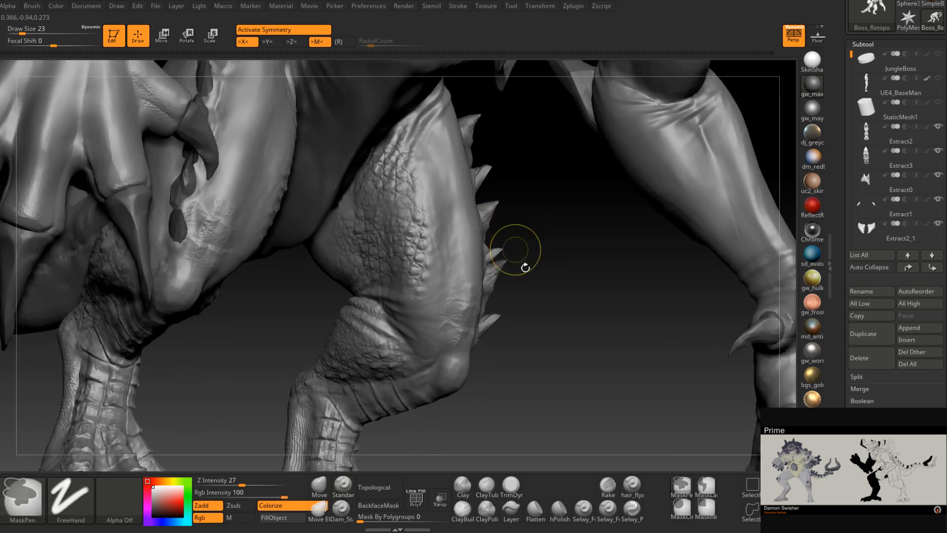
Set Z Intensity to 40 and stamp the caiman back scales along the lower front of the thigh above the knee
{"action": "left_click", "coordinate": [252, 482]}
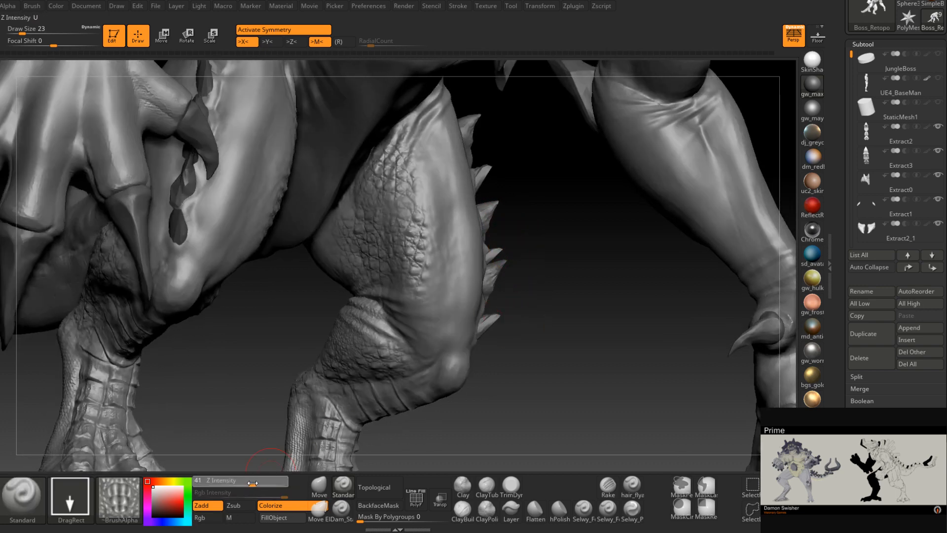
{"action": "right_click_drag", "start_coordinate": [518, 310], "coordinate": [471, 322]}
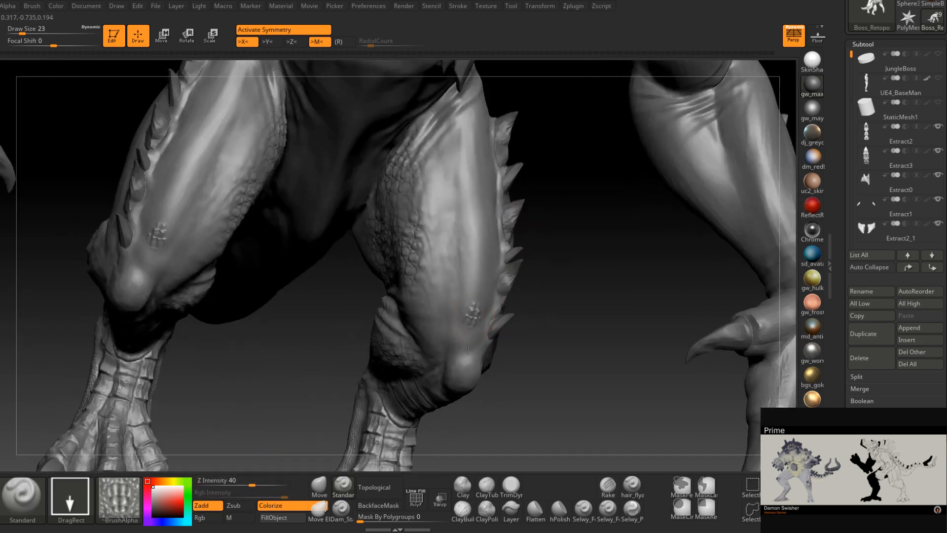
{"action": "right_click_drag", "start_coordinate": [472, 376], "coordinate": [455, 280]}
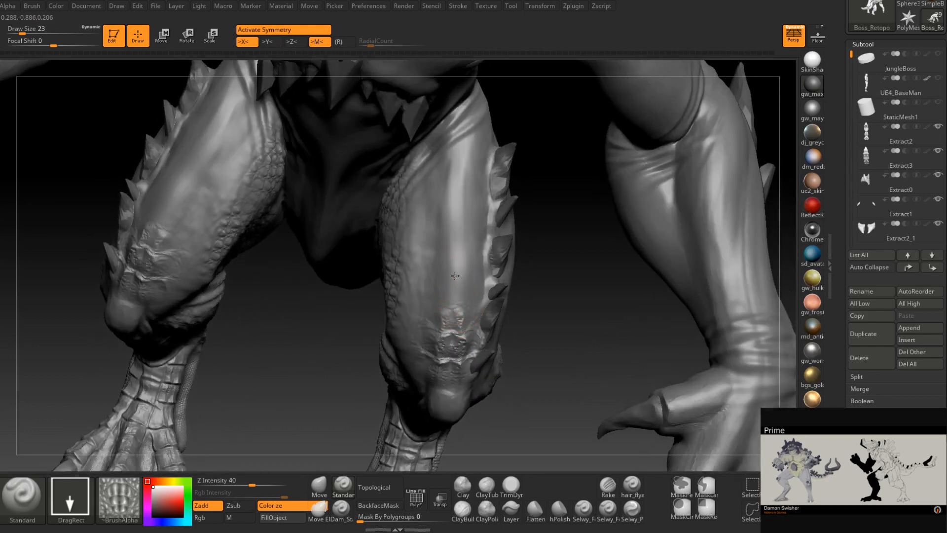
{"action": "left_click_drag", "start_coordinate": [455, 276], "coordinate": [454, 320]}
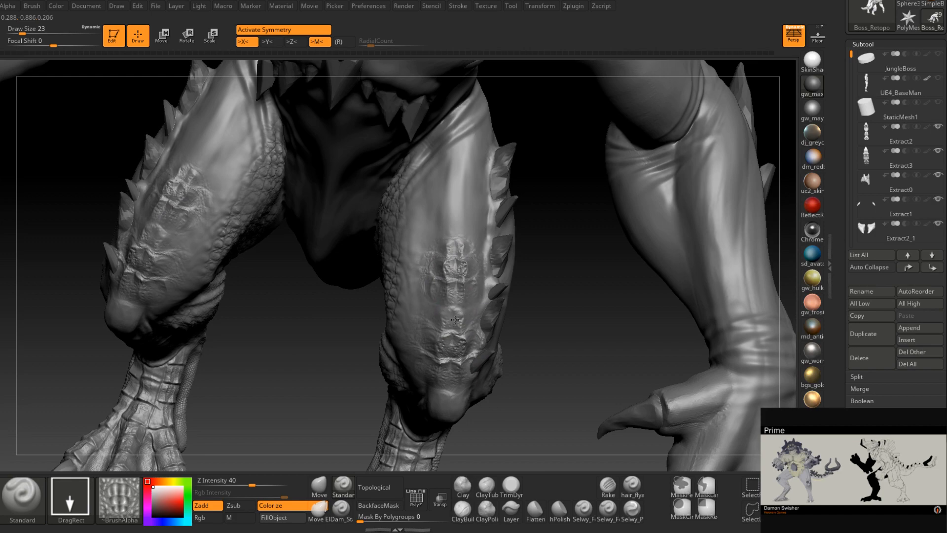
Switch the Standard brush to the Crocodile_Caiman alpha with rows of square scales for the upper thigh
{"action": "mouse_move", "coordinate": [450, 319]}
{"action": "right_mouse_down"}
{"action": "mouse_move", "coordinate": [497, 323]}
{"action": "mouse_move", "coordinate": [417, 350]}
{"action": "mouse_move", "coordinate": [395, 375]}
{"action": "right_mouse_up"}
{"action": "left_click", "coordinate": [123, 486]}
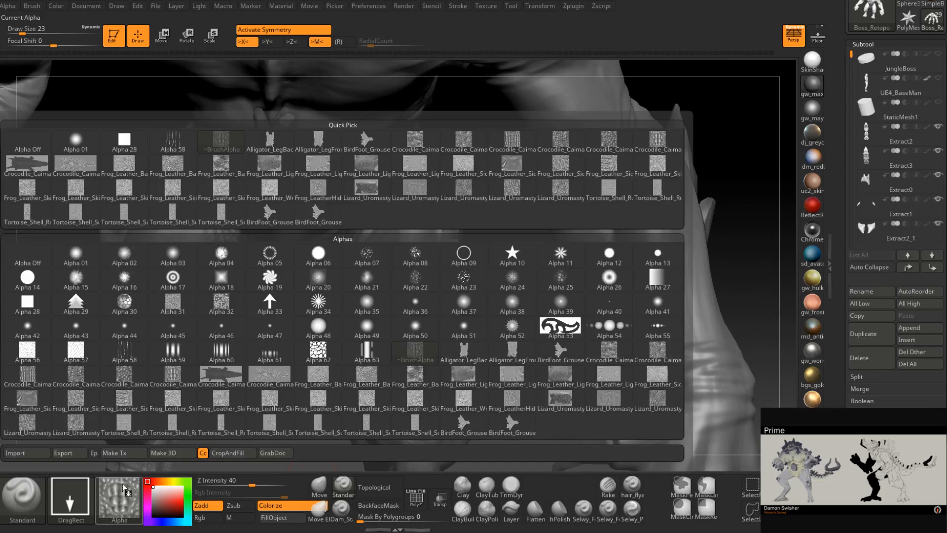
{"action": "left_click", "coordinate": [185, 375]}
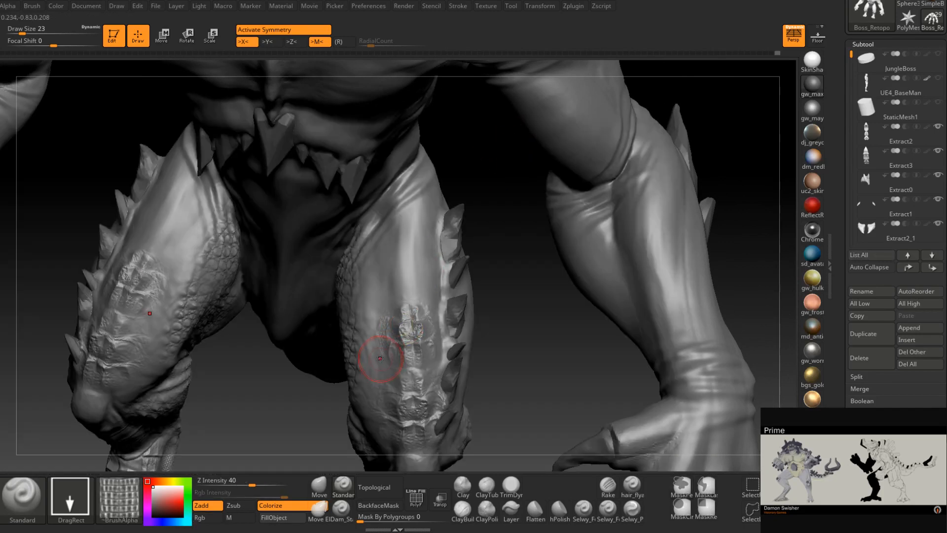
{"action": "right_click_drag", "start_coordinate": [379, 359], "coordinate": [408, 333]}
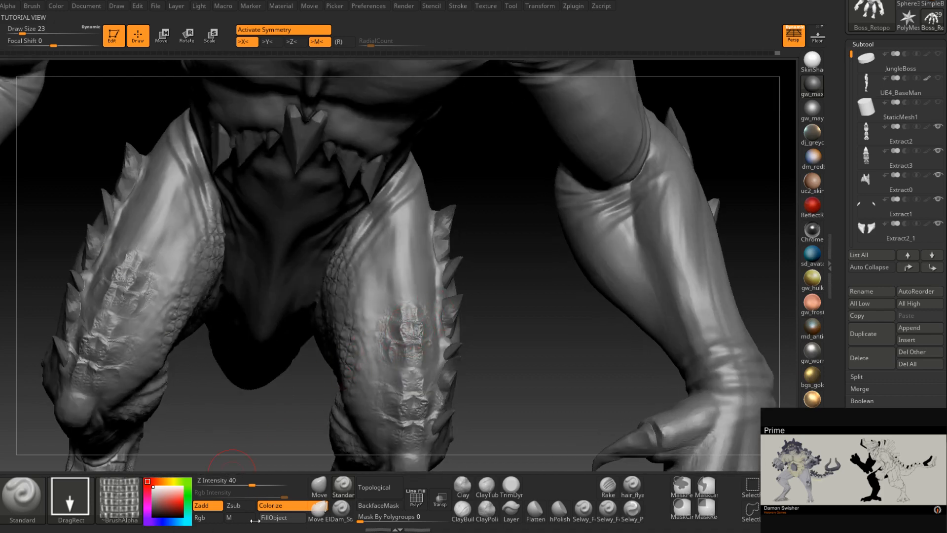
Try stamping the square caiman scales on the upper front of the thigh at Z Intensity 20, and undo the stamp
{"action": "left_click_drag", "start_coordinate": [242, 482], "coordinate": [235, 486]}
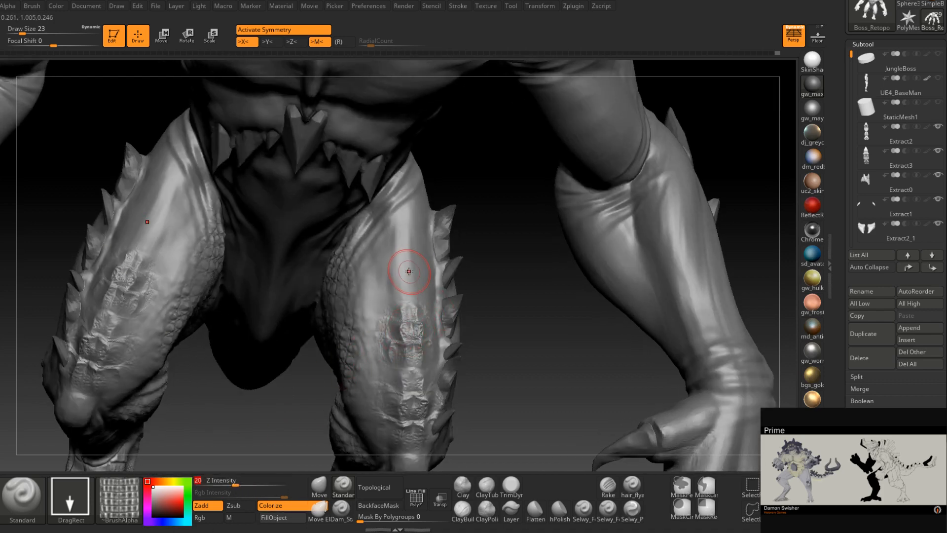
{"action": "left_click_drag", "start_coordinate": [413, 308], "coordinate": [447, 305]}
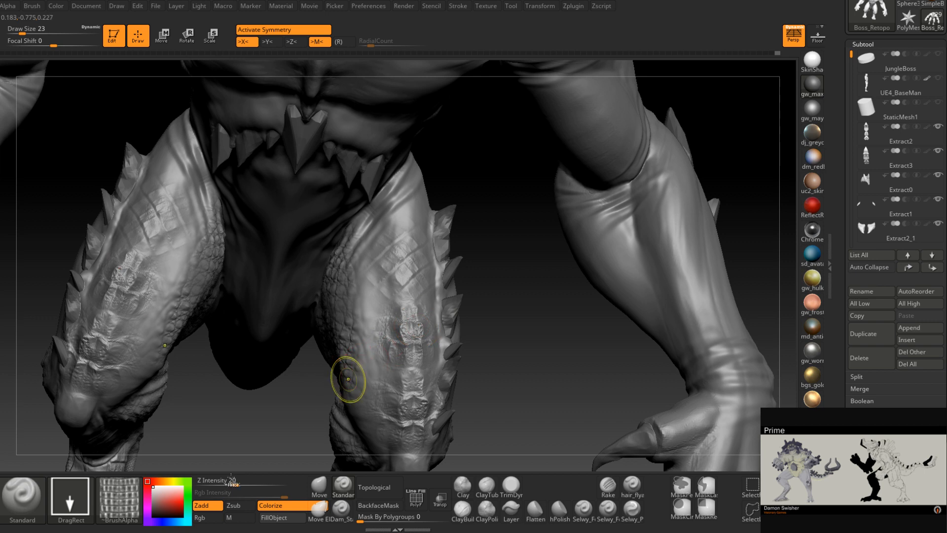
{"action": "key", "text": "ctrl+z"}
Set Z Intensity to 25 and stamp rows of square caiman scales over the upper thigh's front and toward its inner side
{"action": "left_click_drag", "start_coordinate": [235, 485], "coordinate": [239, 485]}
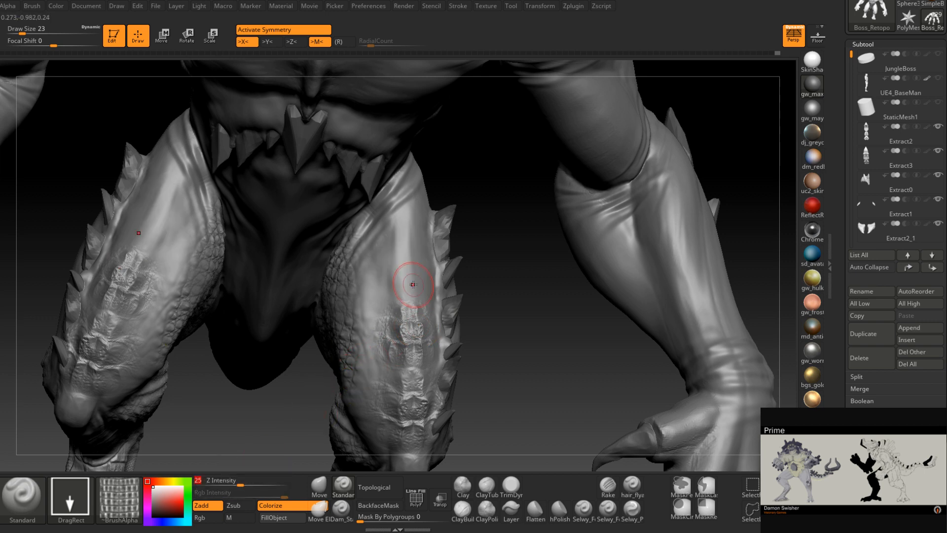
{"action": "mouse_move", "coordinate": [414, 307]}
{"action": "left_mouse_down"}
{"action": "mouse_move", "coordinate": [389, 210]}
{"action": "mouse_move", "coordinate": [419, 226]}
{"action": "left_mouse_up"}
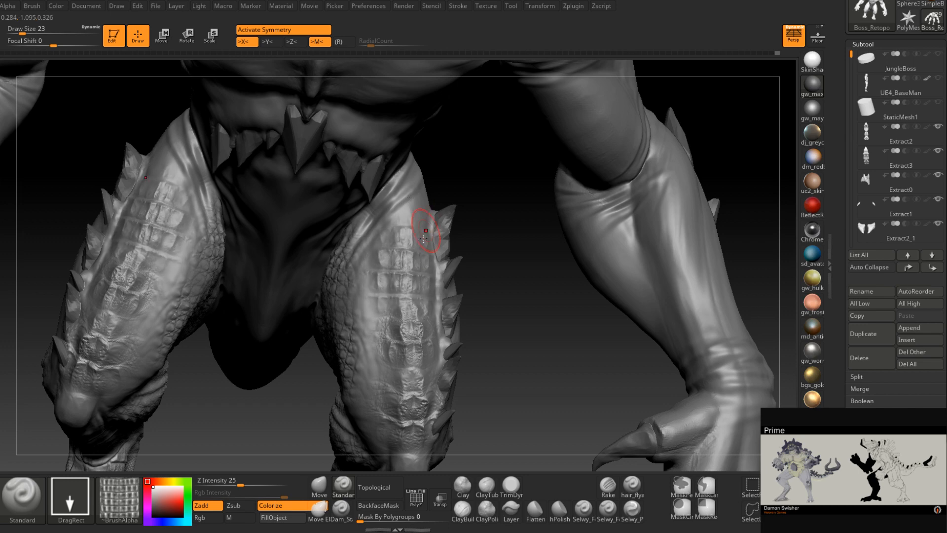
{"action": "mouse_move", "coordinate": [401, 303]}
{"action": "right_mouse_down"}
{"action": "mouse_move", "coordinate": [413, 294]}
{"action": "mouse_move", "coordinate": [407, 276]}
{"action": "right_mouse_up"}
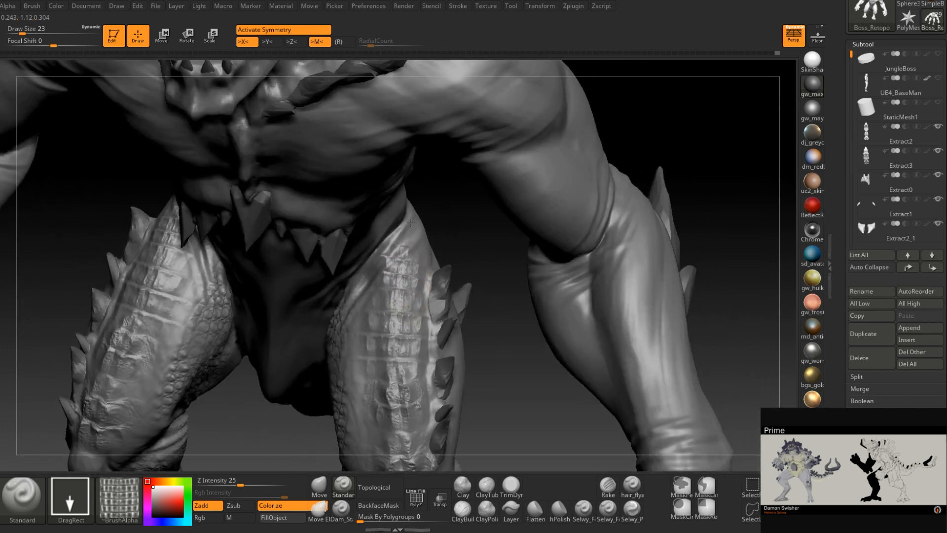
{"action": "right_click_drag", "start_coordinate": [410, 222], "coordinate": [408, 287]}
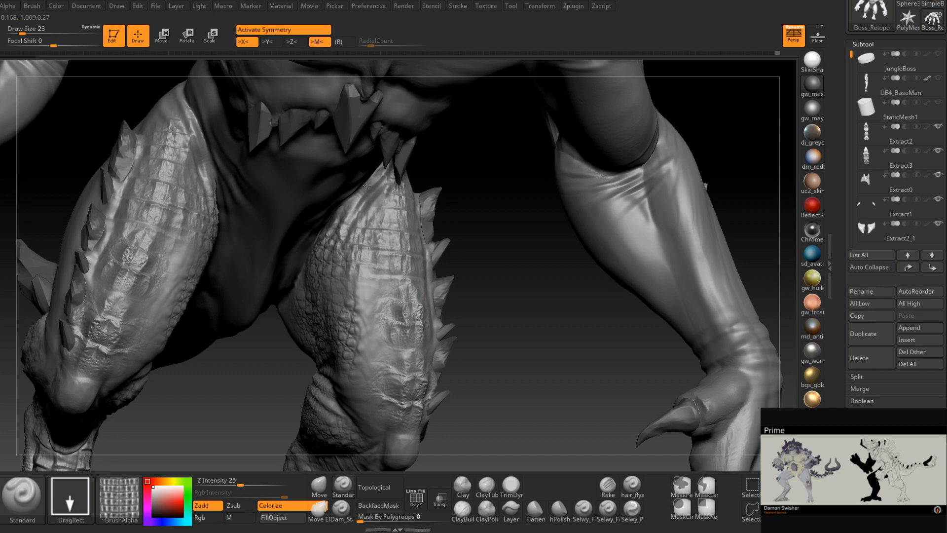
{"action": "left_click_drag", "start_coordinate": [366, 301], "coordinate": [372, 257]}
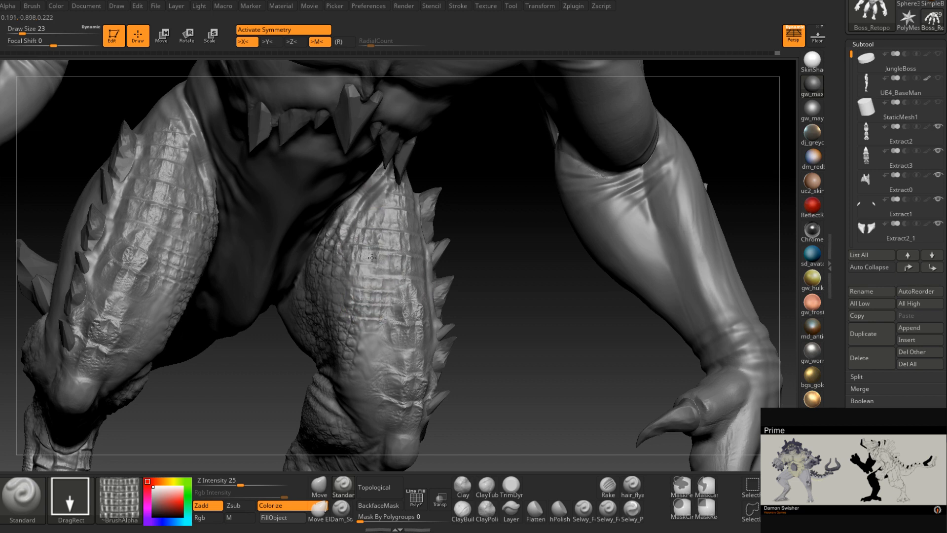
{"action": "left_click_drag", "start_coordinate": [376, 336], "coordinate": [377, 312]}
Choose the bumpy Crocodile_Caiman back-scale alpha for detailing the outer side of the thigh
{"action": "mouse_move", "coordinate": [402, 293]}
{"action": "right_mouse_down"}
{"action": "mouse_move", "coordinate": [422, 339]}
{"action": "mouse_move", "coordinate": [366, 371]}
{"action": "mouse_move", "coordinate": [412, 336]}
{"action": "mouse_move", "coordinate": [460, 265]}
{"action": "mouse_move", "coordinate": [414, 311]}
{"action": "mouse_move", "coordinate": [355, 345]}
{"action": "right_mouse_up"}
{"action": "left_click", "coordinate": [123, 498]}
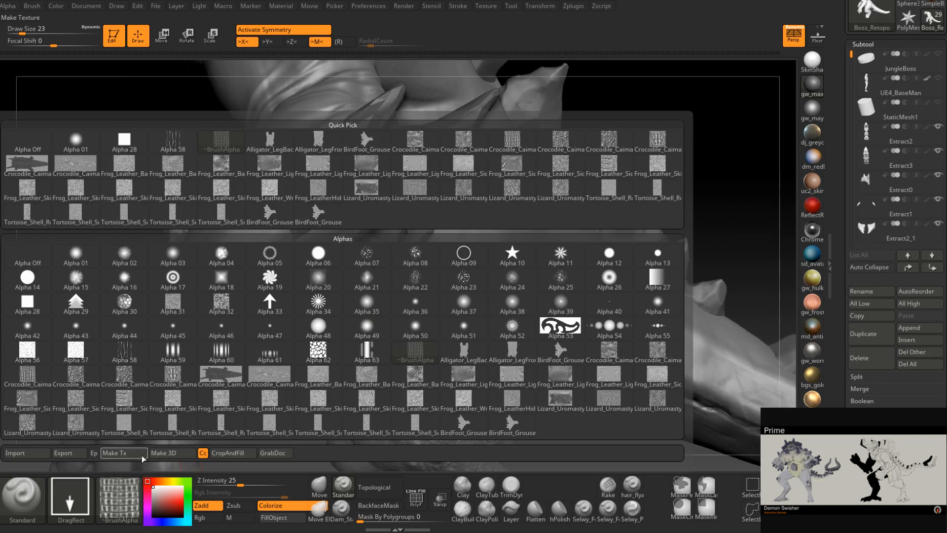
{"action": "left_click", "coordinate": [657, 143]}
Try stamping the caiman scales on the outer hip beside the thigh spikes at Z Intensity 25, and undo the stamp
{"action": "left_click_drag", "start_coordinate": [485, 198], "coordinate": [475, 206]}
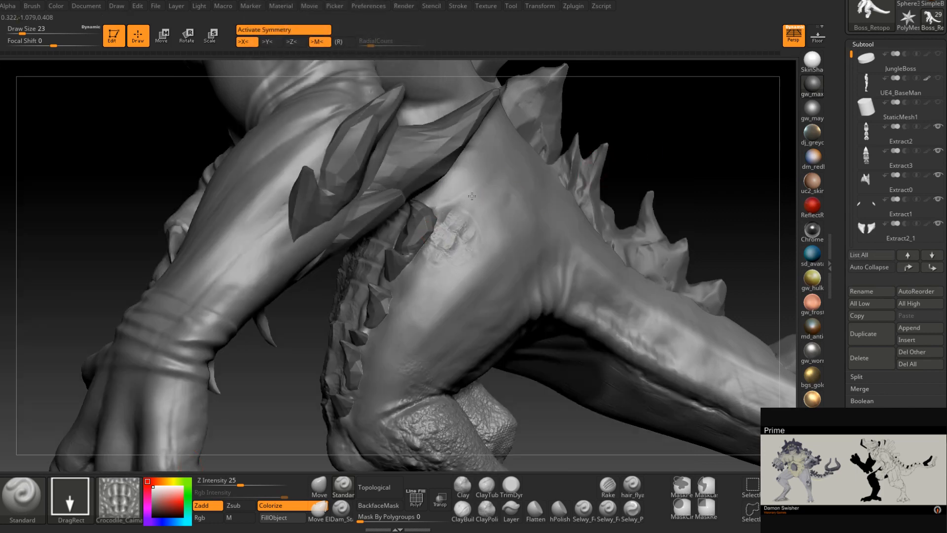
{"action": "key", "text": "ctrl"}
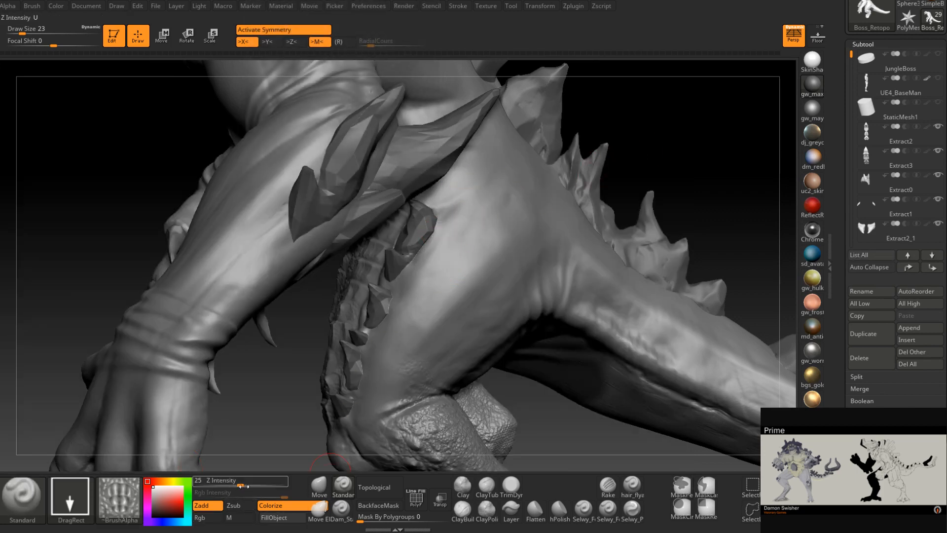
Set Z Intensity to 36 and stamp the bumpy caiman scales down the outer thigh beside the spikes
{"action": "left_click_drag", "start_coordinate": [240, 485], "coordinate": [249, 484]}
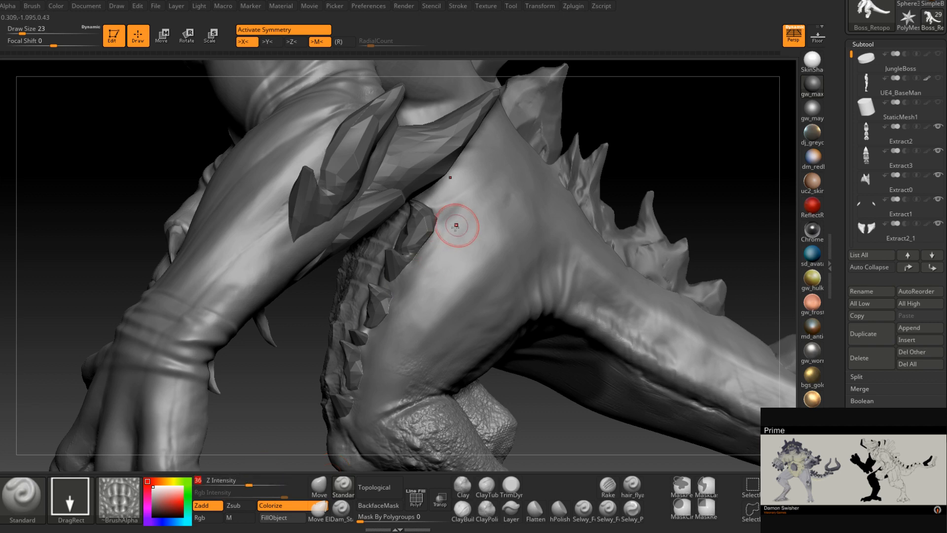
{"action": "left_click_drag", "start_coordinate": [422, 270], "coordinate": [392, 319]}
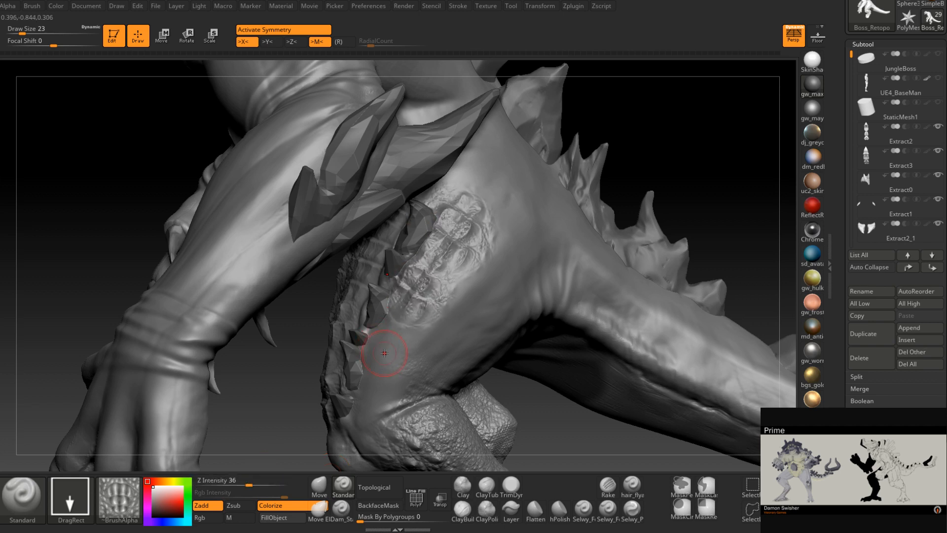
{"action": "right_click_drag", "start_coordinate": [384, 353], "coordinate": [415, 331]}
{"action": "left_click_drag", "start_coordinate": [386, 347], "coordinate": [358, 419]}
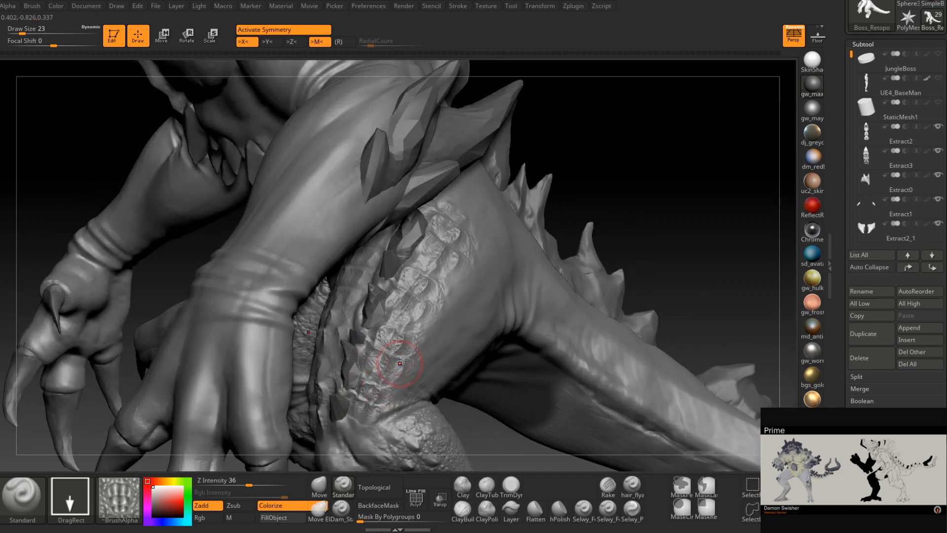
{"action": "right_click_drag", "start_coordinate": [382, 370], "coordinate": [437, 355]}
{"action": "right_click_drag", "start_coordinate": [351, 334], "coordinate": [306, 321]}
{"action": "right_click_drag", "start_coordinate": [451, 291], "coordinate": [382, 296]}
Try stamping a wrinkled skin alpha on the outer thigh, and undo the stamp
{"action": "left_click", "coordinate": [134, 486]}
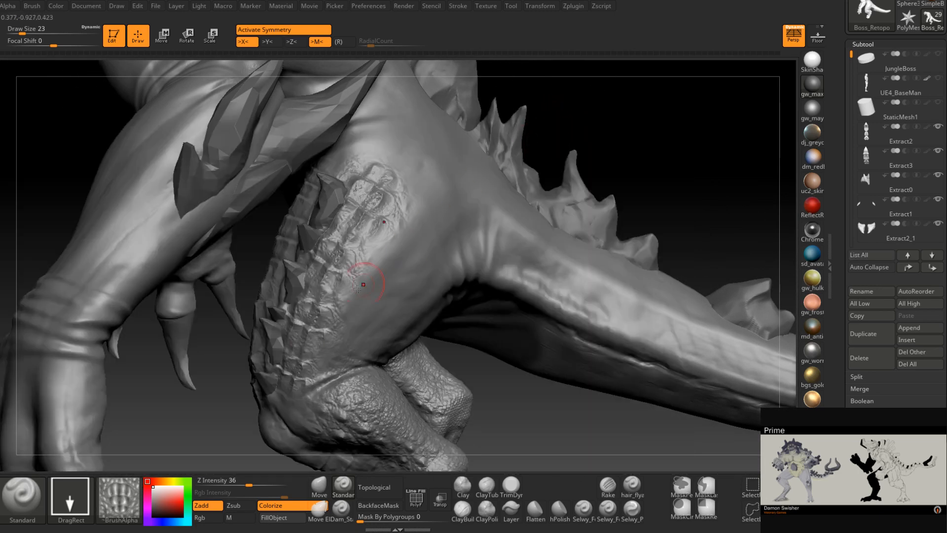
{"action": "left_click", "coordinate": [134, 504]}
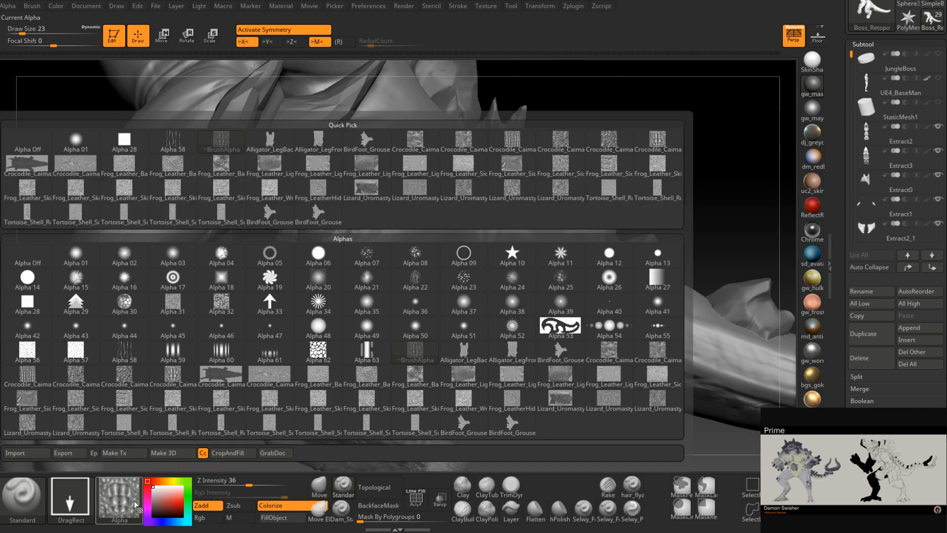
{"action": "left_click", "coordinate": [610, 164]}
{"action": "left_click_drag", "start_coordinate": [380, 302], "coordinate": [356, 390]}
{"action": "key", "text": "ctrl+z"}
Choose the pebbled Crocodile_Caiman alpha and try stamping it on the outer thigh at Z Intensity 15
{"action": "left_click", "coordinate": [121, 498]}
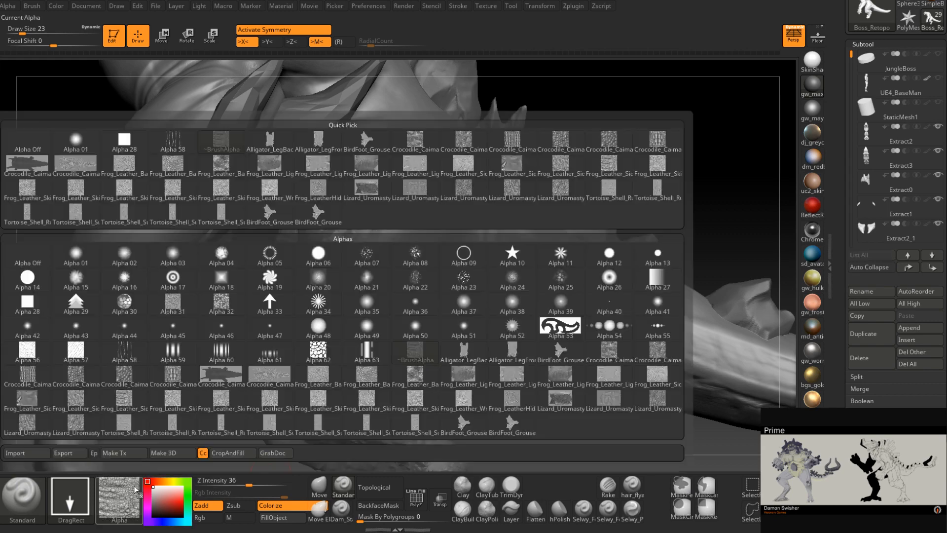
{"action": "mouse_move", "coordinate": [656, 167]}
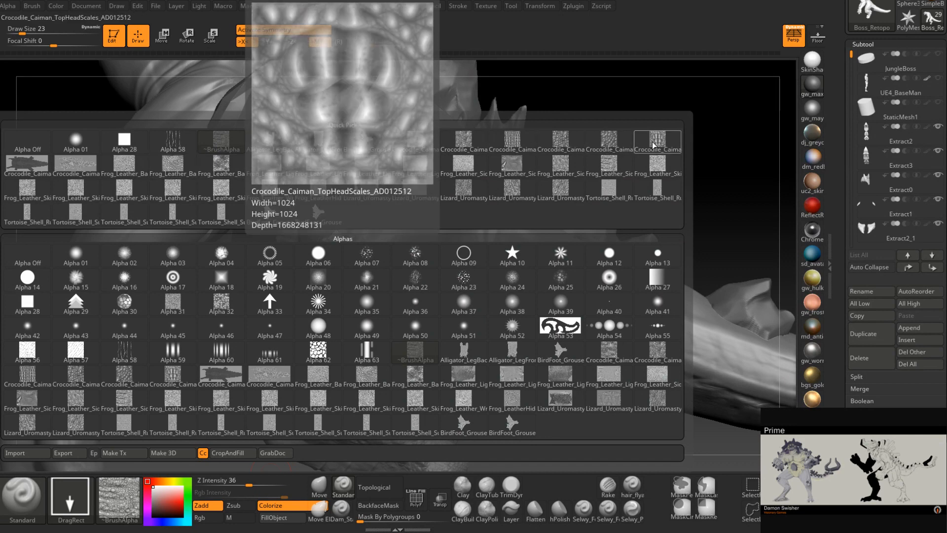
{"action": "left_click", "coordinate": [609, 145]}
{"action": "right_click_drag", "start_coordinate": [367, 327], "coordinate": [343, 278], "text": "alt"}
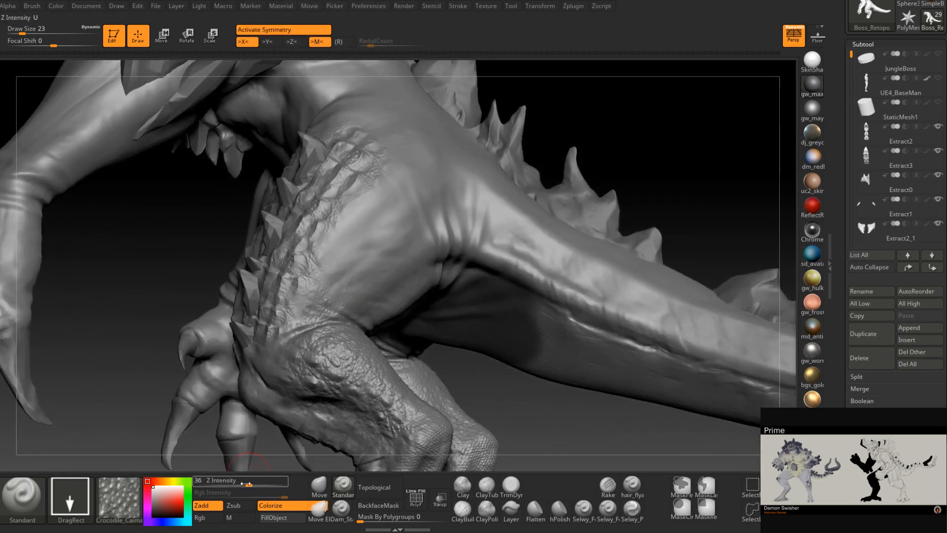
{"action": "left_click_drag", "start_coordinate": [243, 483], "coordinate": [228, 484]}
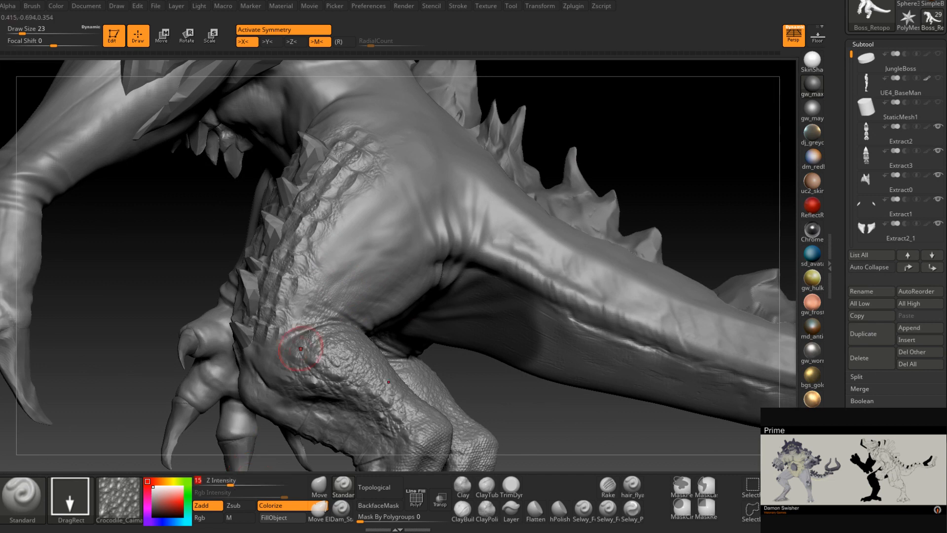
{"action": "left_click_drag", "start_coordinate": [383, 301], "coordinate": [339, 321]}
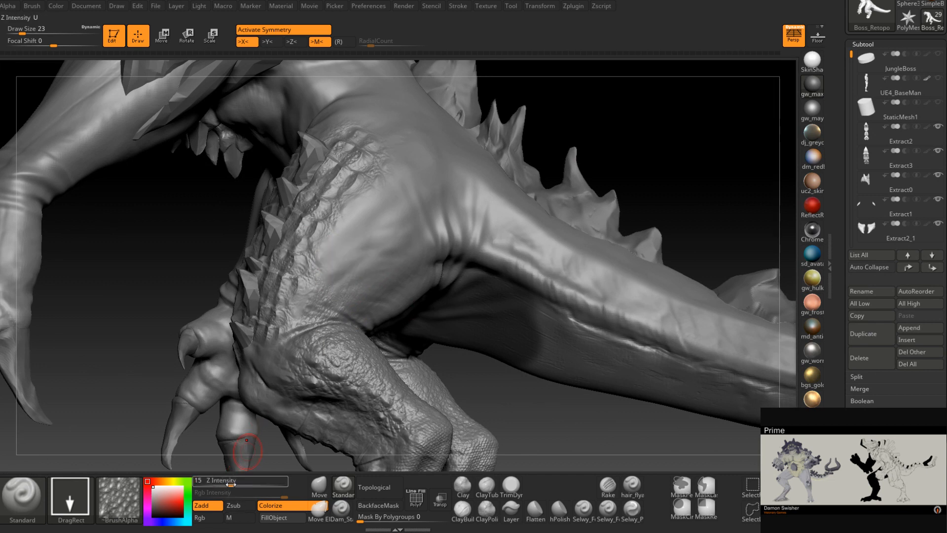
Set Z Intensity to 20 and stamp the pebbled caiman skin across the outer thigh toward the hip
{"action": "left_click_drag", "start_coordinate": [232, 485], "coordinate": [235, 485]}
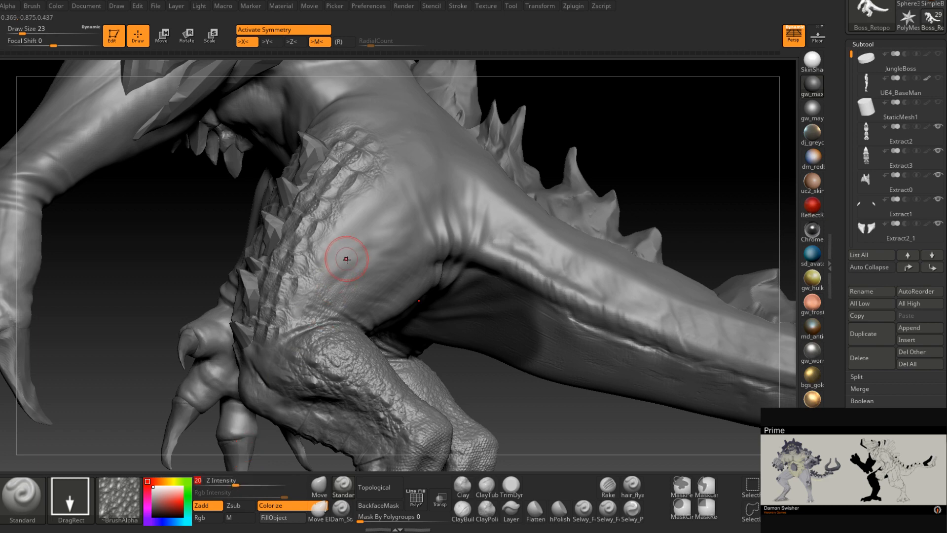
{"action": "left_click_drag", "start_coordinate": [344, 260], "coordinate": [390, 267]}
{"action": "right_click_drag", "start_coordinate": [390, 267], "coordinate": [360, 288]}
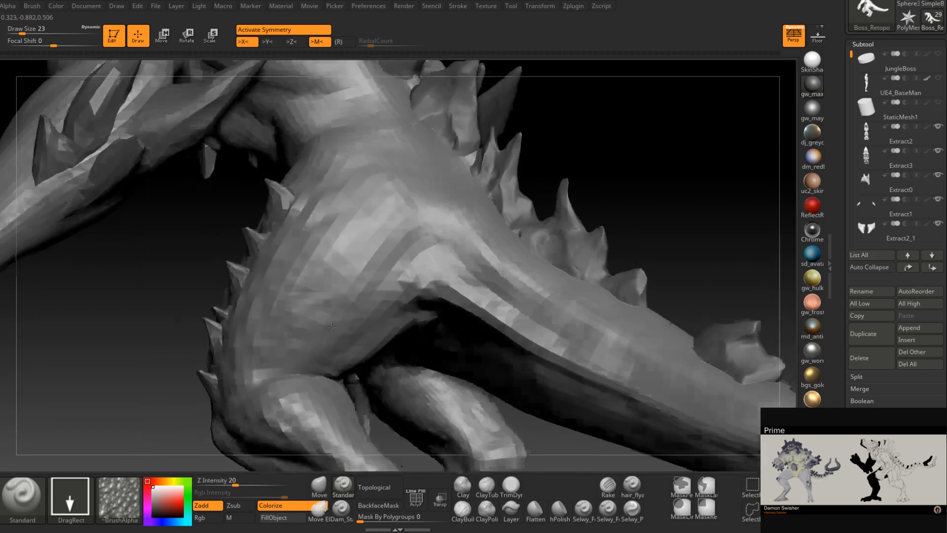
{"action": "left_click_drag", "start_coordinate": [339, 262], "coordinate": [299, 324]}
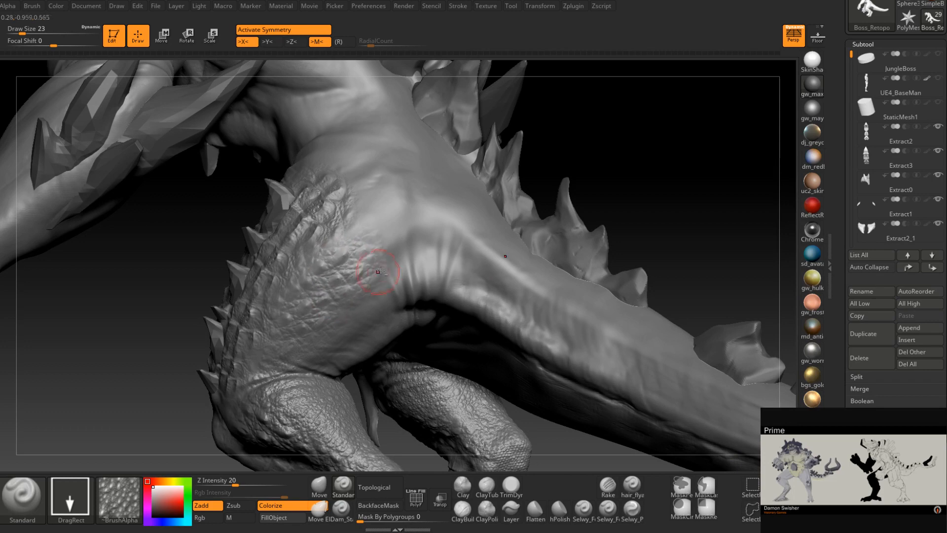
{"action": "right_click_drag", "start_coordinate": [365, 266], "coordinate": [363, 288]}
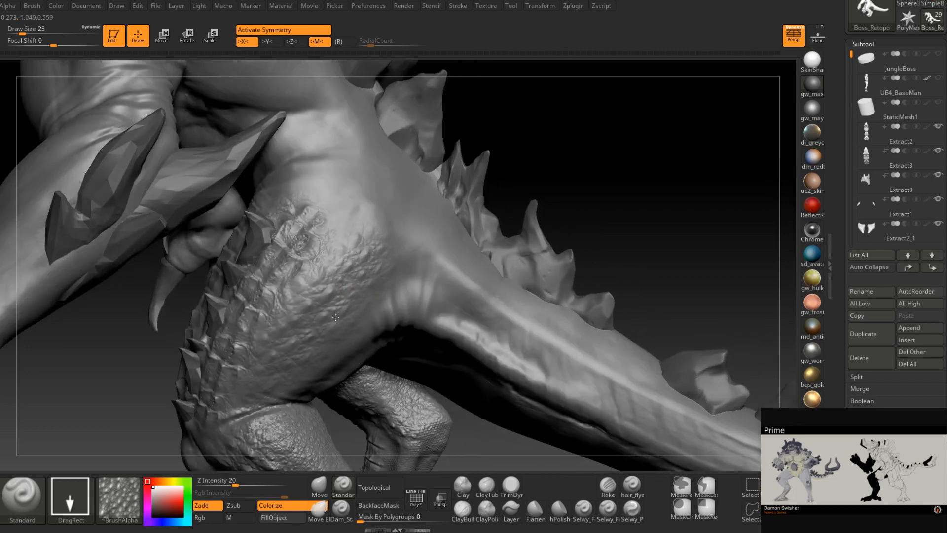
{"action": "right_click_drag", "start_coordinate": [335, 317], "coordinate": [346, 305]}
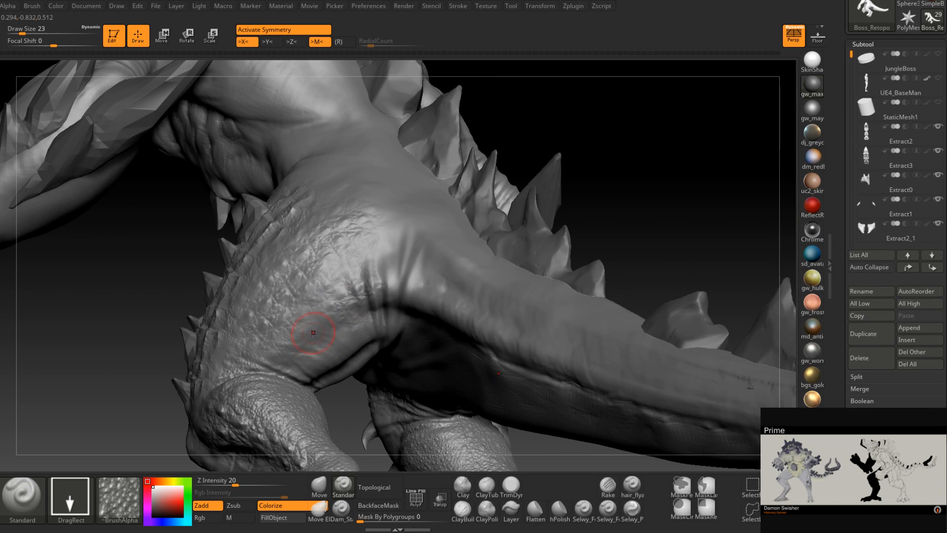
{"action": "right_click_drag", "start_coordinate": [303, 366], "coordinate": [342, 345]}
{"action": "right_click_drag", "start_coordinate": [329, 255], "coordinate": [336, 360]}
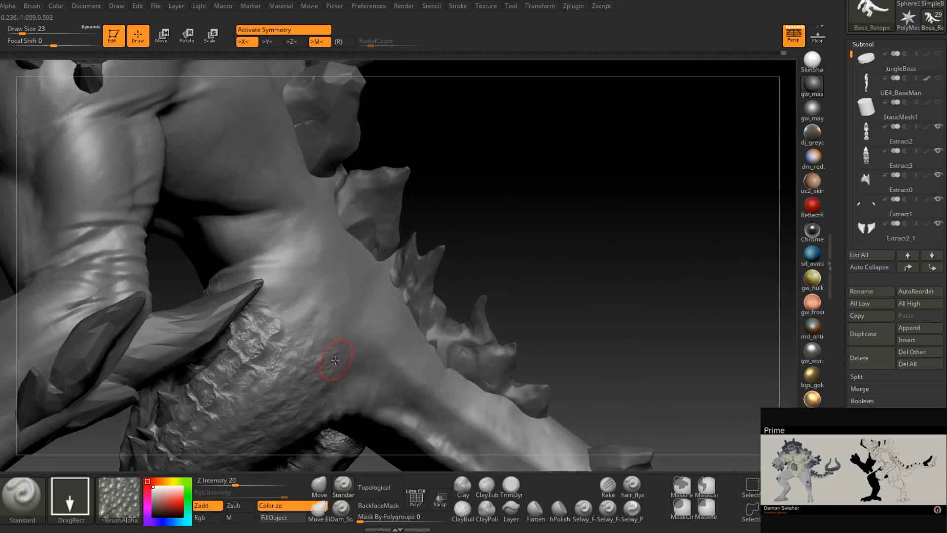
Try stamping the square Crocodile_Caiman scales on the upper hip at Z Intensity 20
{"action": "left_click", "coordinate": [119, 500]}
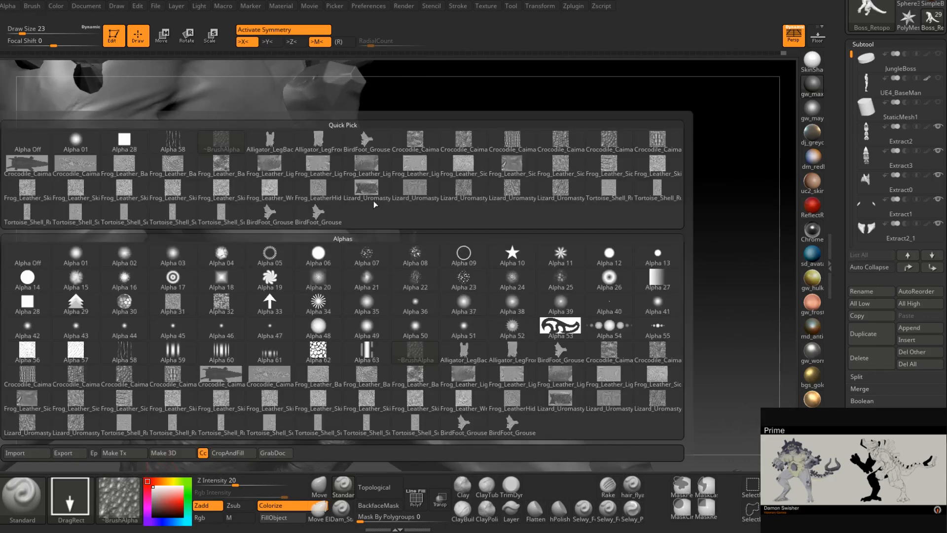
{"action": "left_click", "coordinate": [470, 172]}
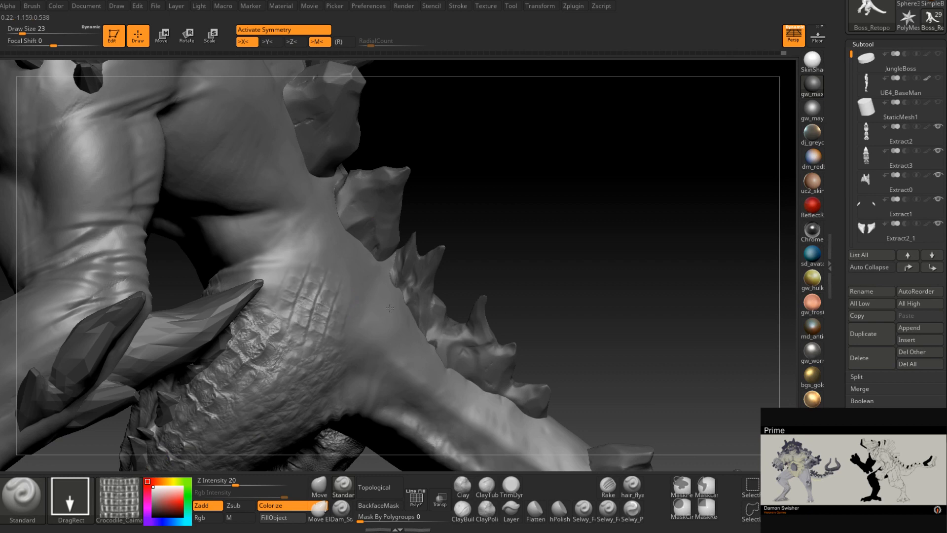
{"action": "left_click_drag", "start_coordinate": [389, 308], "coordinate": [392, 308]}
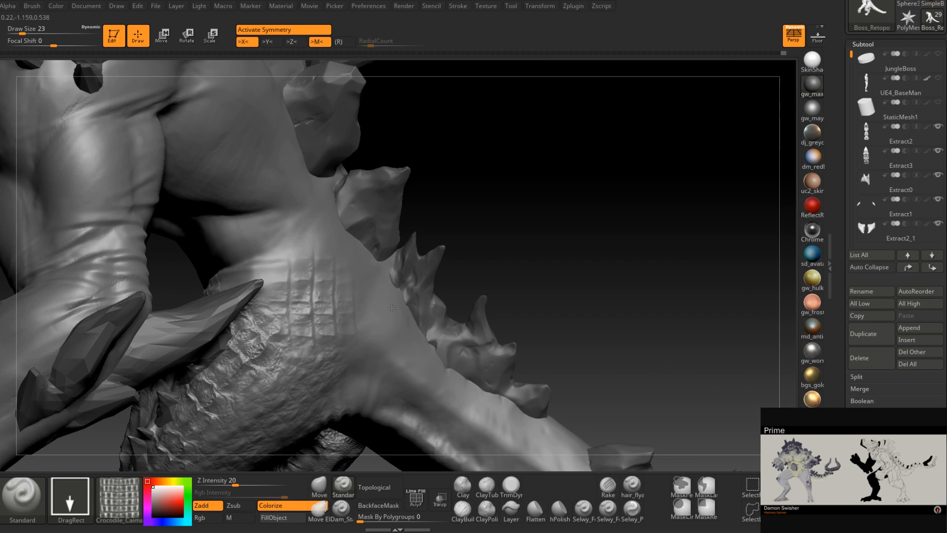
Set Z Intensity to 26 and stamp rows of square caiman scales beside the back spines, from the tail base up to the lower back
{"action": "left_click", "coordinate": [119, 501]}
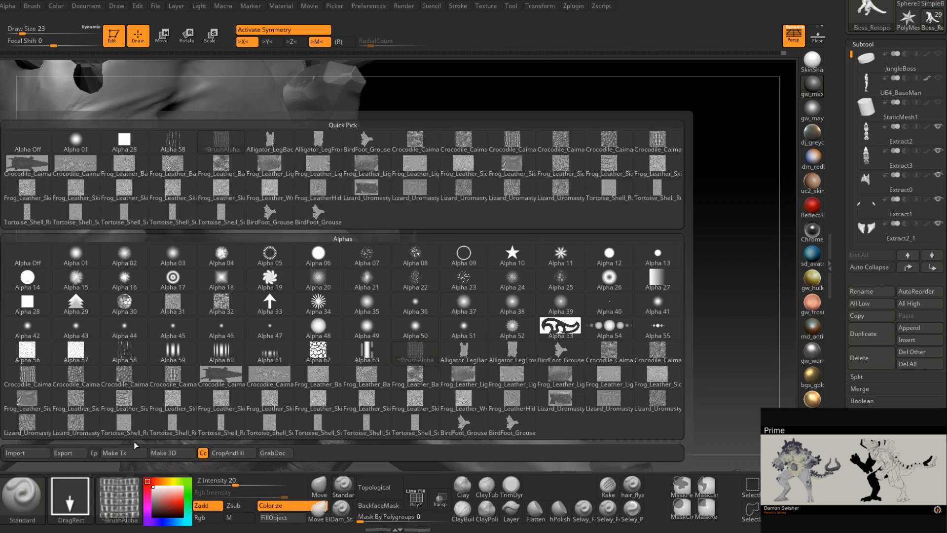
{"action": "left_click", "coordinate": [516, 144]}
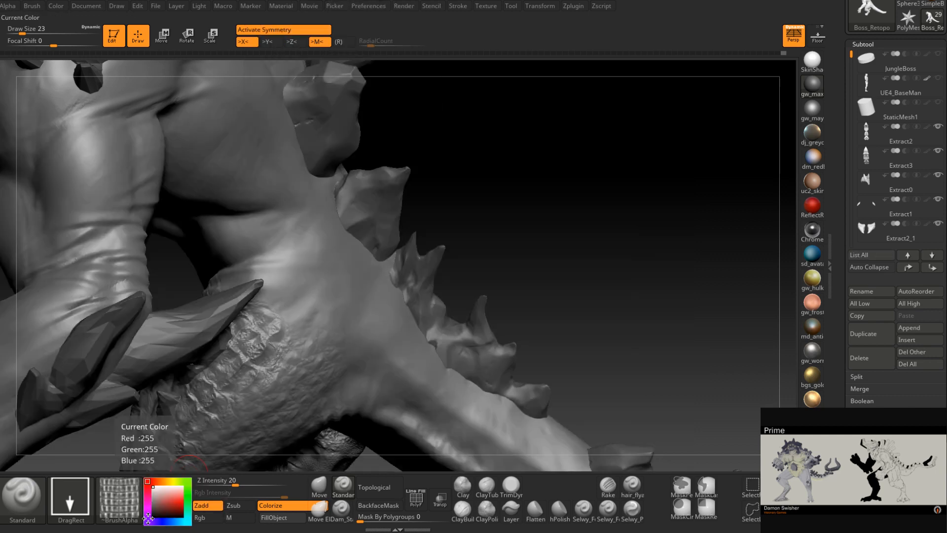
{"action": "left_click_drag", "start_coordinate": [235, 485], "coordinate": [241, 485]}
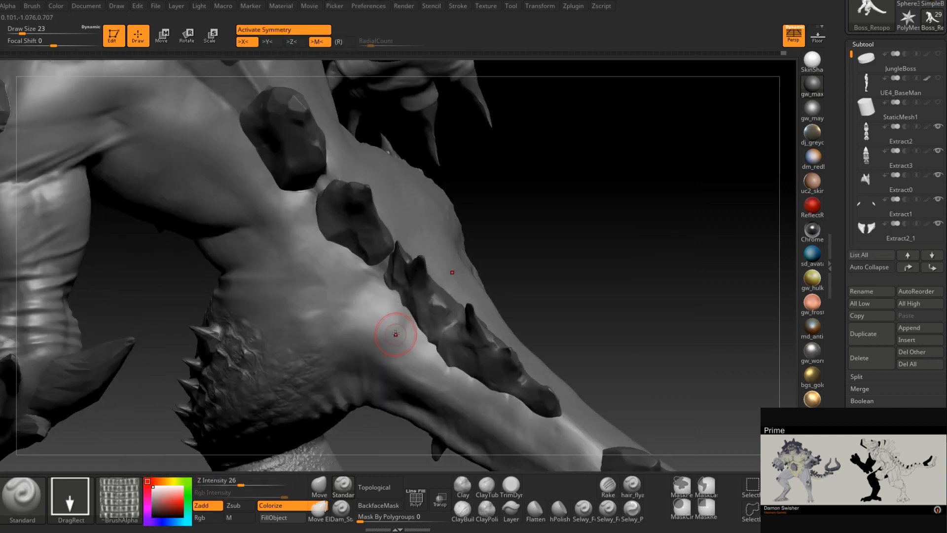
{"action": "left_click_drag", "start_coordinate": [391, 327], "coordinate": [458, 383]}
{"action": "mouse_move", "coordinate": [458, 384]}
{"action": "right_mouse_down"}
{"action": "mouse_move", "coordinate": [444, 338]}
{"action": "mouse_move", "coordinate": [451, 356]}
{"action": "right_mouse_up"}
{"action": "left_click_drag", "start_coordinate": [453, 364], "coordinate": [508, 390]}
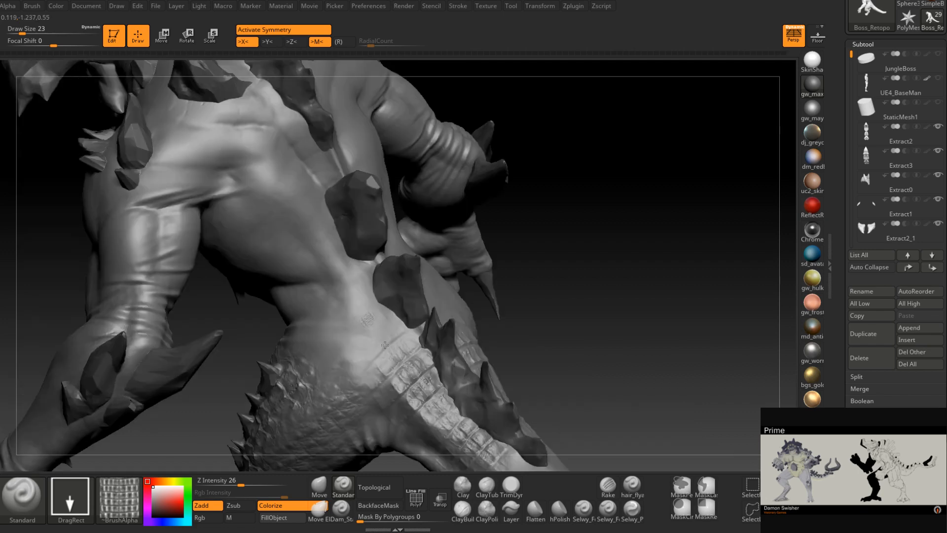
{"action": "left_click_drag", "start_coordinate": [366, 321], "coordinate": [406, 361]}
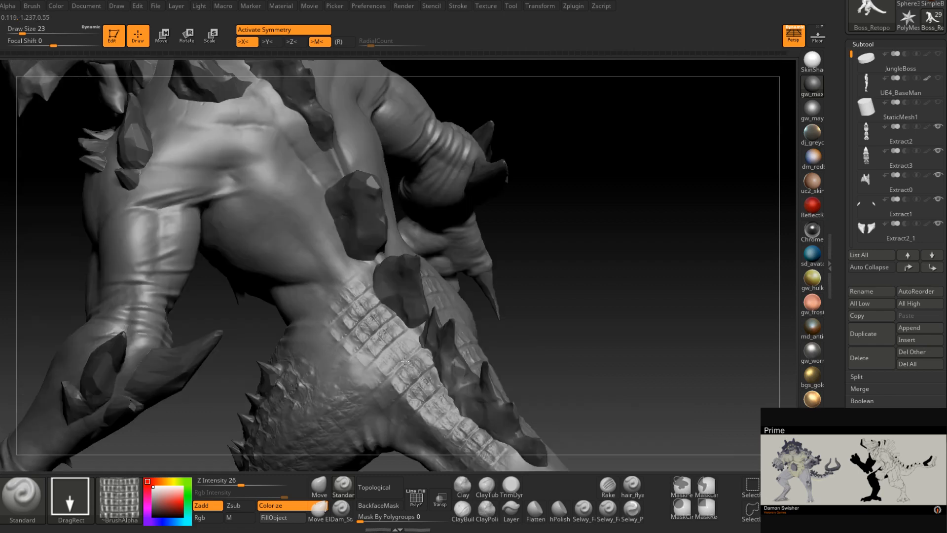
{"action": "mouse_move", "coordinate": [399, 340]}
{"action": "right_mouse_down"}
{"action": "mouse_move", "coordinate": [370, 392]}
{"action": "mouse_move", "coordinate": [414, 375]}
{"action": "mouse_move", "coordinate": [421, 276]}
{"action": "mouse_move", "coordinate": [402, 350]}
{"action": "right_mouse_up"}
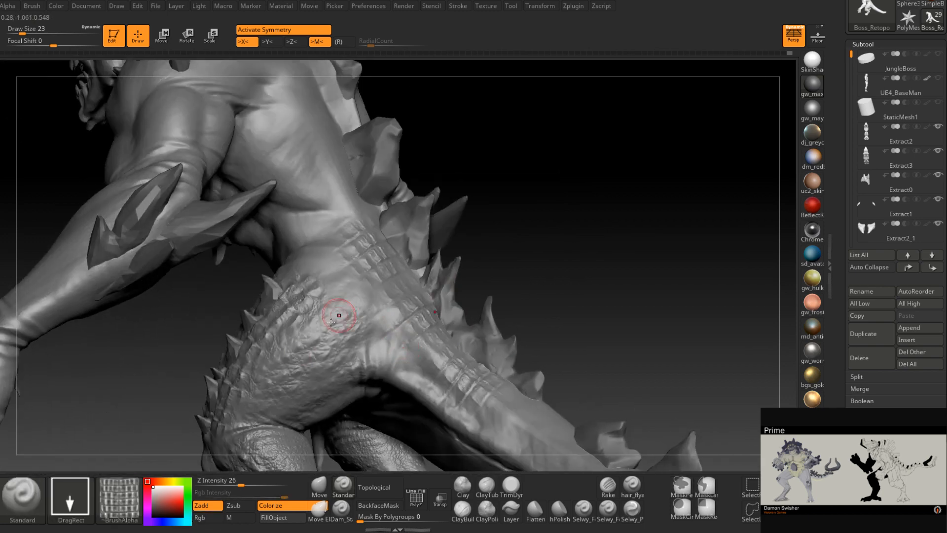
Choose the fine pebbly Crocodile_Caiman alpha and stamp it between the hip and the side of the tail base
{"action": "left_click", "coordinate": [129, 502]}
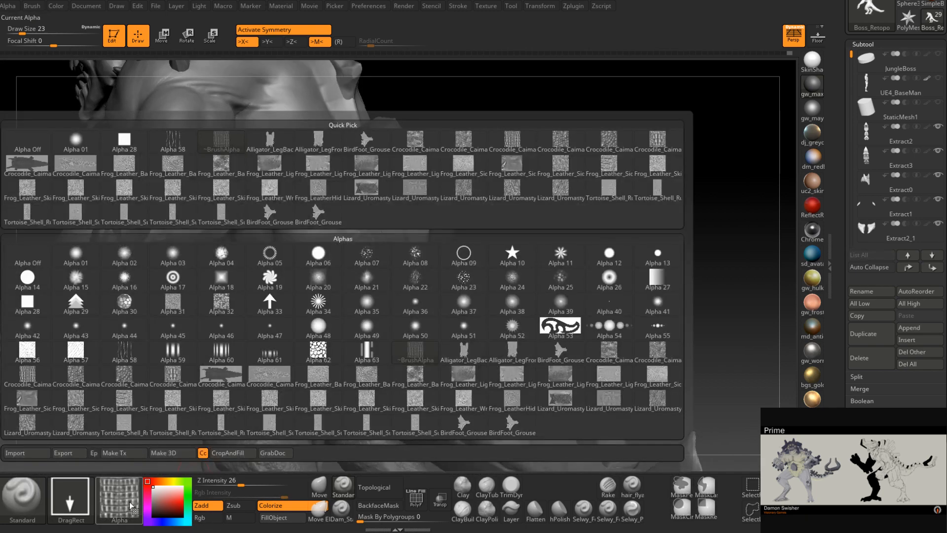
{"action": "left_click", "coordinate": [463, 142]}
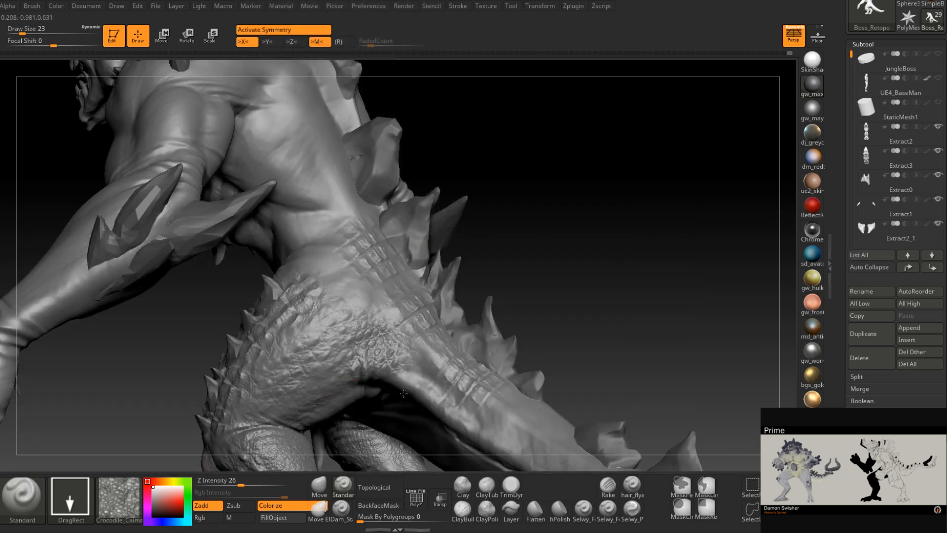
{"action": "right_click_drag", "start_coordinate": [418, 384], "coordinate": [419, 345]}
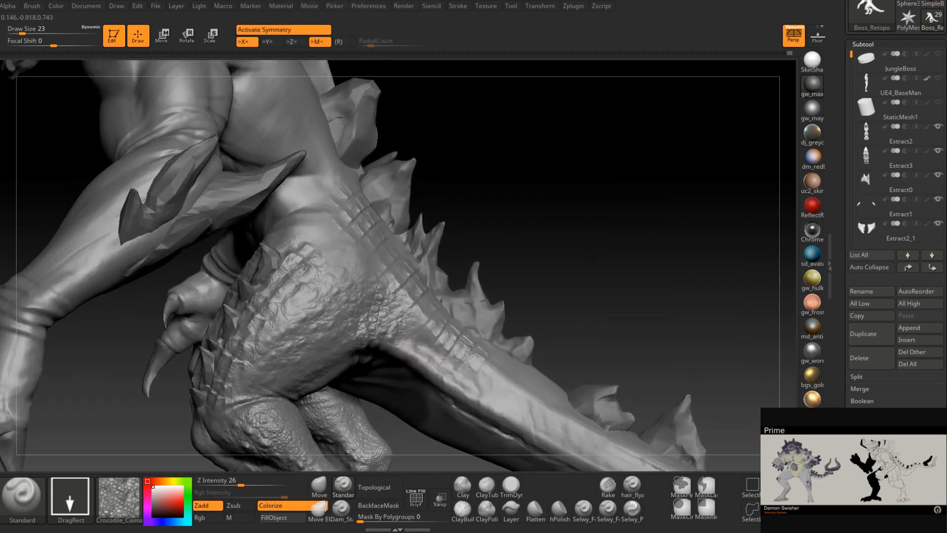
{"action": "mouse_move", "coordinate": [446, 368]}
{"action": "left_mouse_down"}
{"action": "mouse_move", "coordinate": [451, 384]}
{"action": "mouse_move", "coordinate": [433, 405]}
{"action": "left_mouse_up"}
Stamp the fine pebbly caiman scales over the lower thigh just above the knee, toward its inner side
{"action": "right_click_drag", "start_coordinate": [444, 391], "coordinate": [439, 372]}
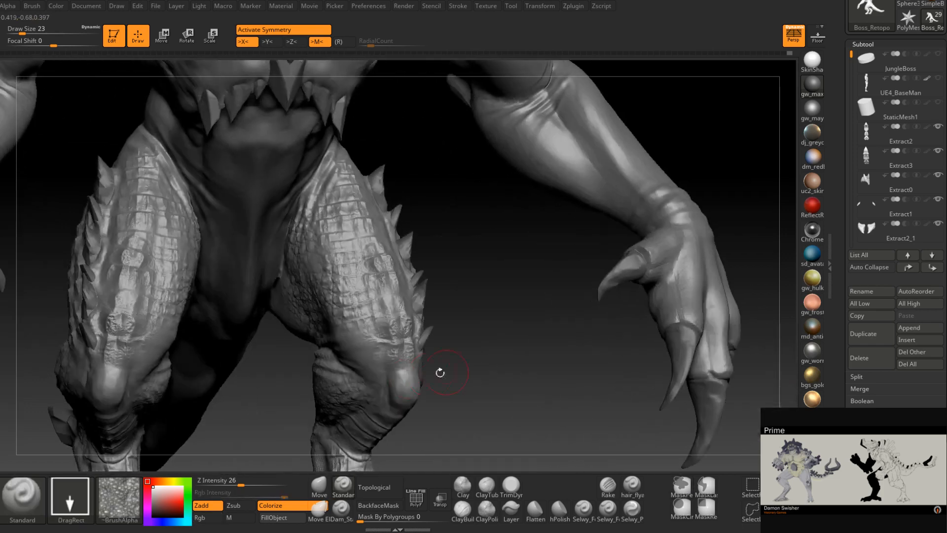
{"action": "right_click_drag", "start_coordinate": [393, 343], "coordinate": [420, 334]}
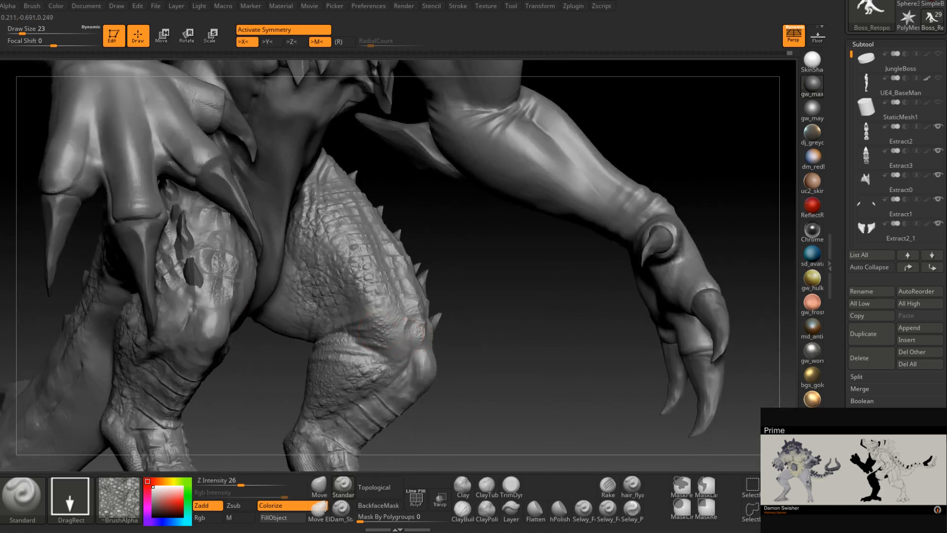
{"action": "left_click_drag", "start_coordinate": [420, 355], "coordinate": [384, 288]}
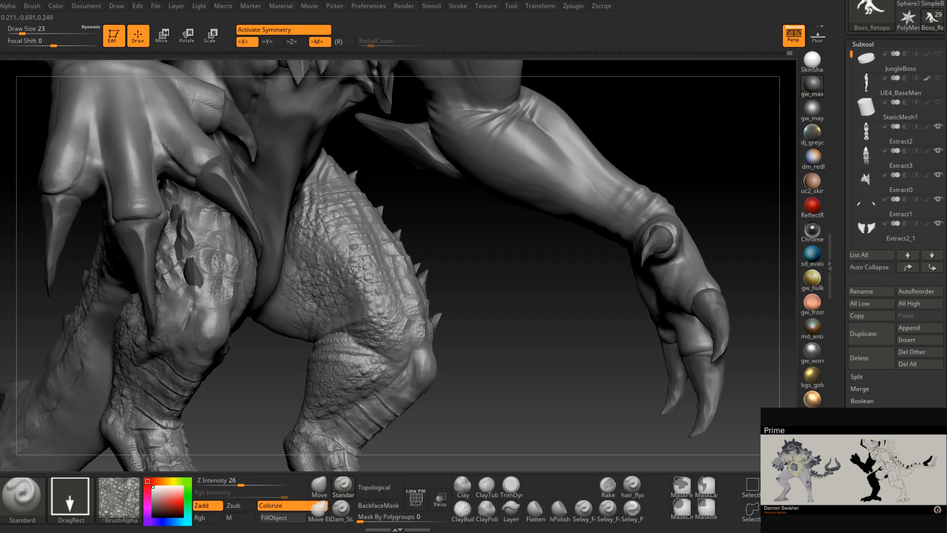
{"action": "right_click_drag", "start_coordinate": [428, 319], "coordinate": [420, 380]}
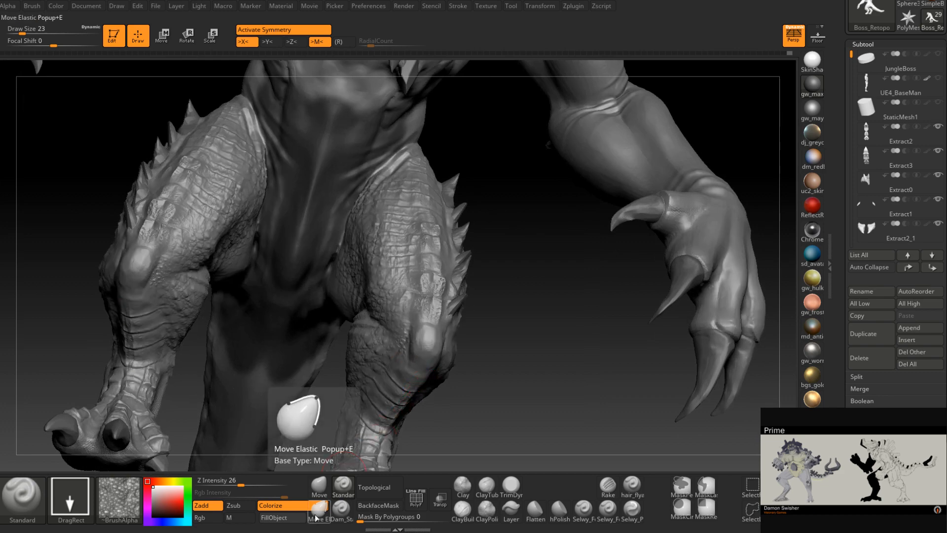
{"action": "right_click_drag", "start_coordinate": [447, 296], "coordinate": [413, 335]}
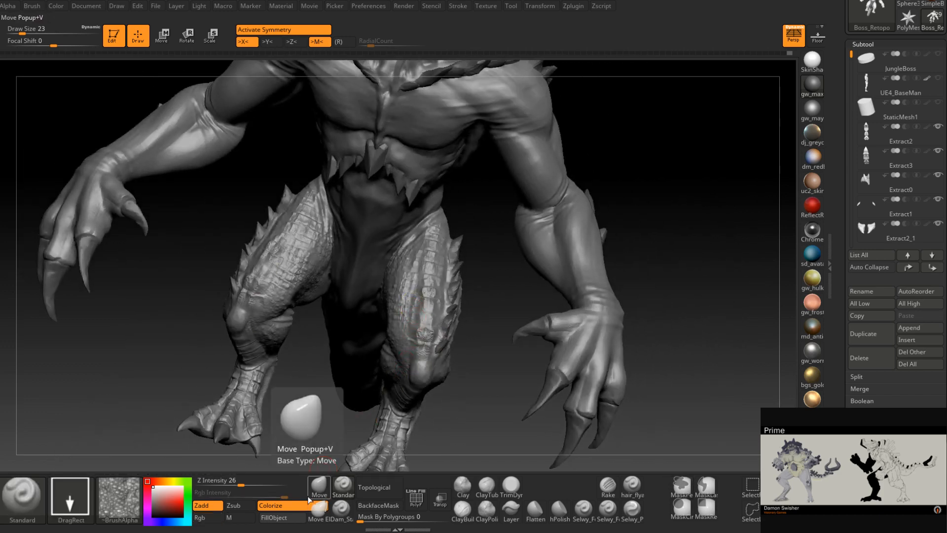
{"action": "right_click_drag", "start_coordinate": [433, 338], "coordinate": [464, 337]}
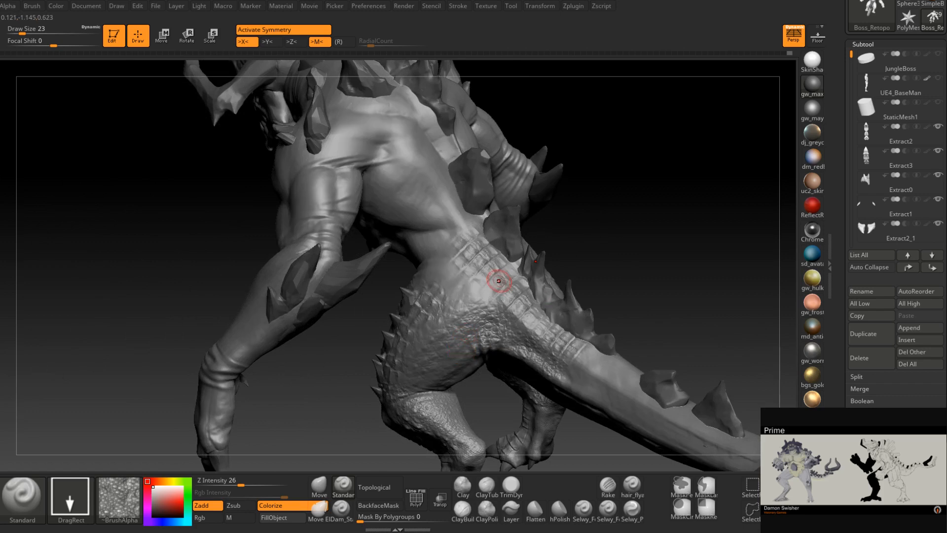
{"action": "mouse_move", "coordinate": [493, 281]}
{"action": "right_mouse_down"}
{"action": "mouse_move", "coordinate": [455, 334]}
{"action": "mouse_move", "coordinate": [481, 316]}
{"action": "mouse_move", "coordinate": [454, 341]}
{"action": "right_mouse_up"}
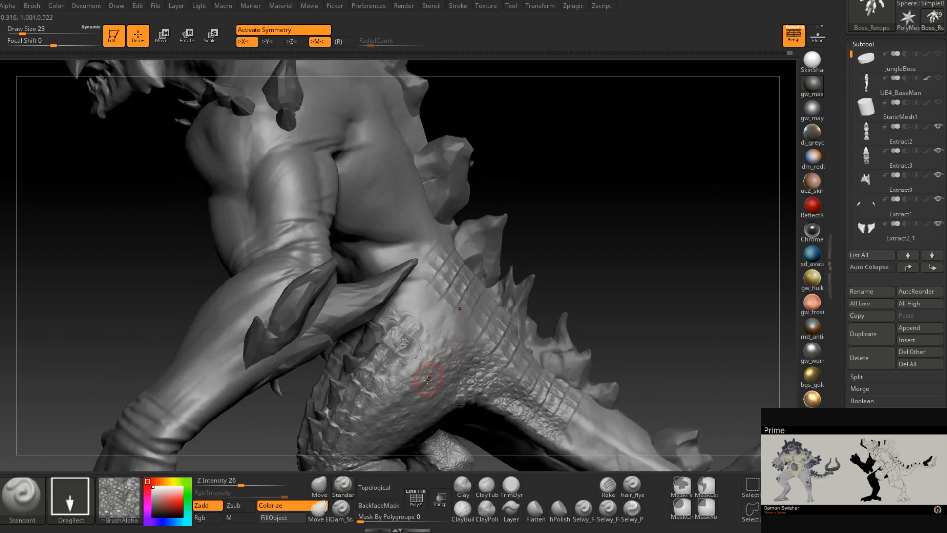
Choose the large-plated Crocodile_Caiman alpha, set Z Intensity to 36 and stamp it over the upper hip toward the waist
{"action": "mouse_move", "coordinate": [428, 379]}
{"action": "right_mouse_down"}
{"action": "mouse_move", "coordinate": [431, 370]}
{"action": "mouse_move", "coordinate": [405, 390]}
{"action": "right_mouse_up"}
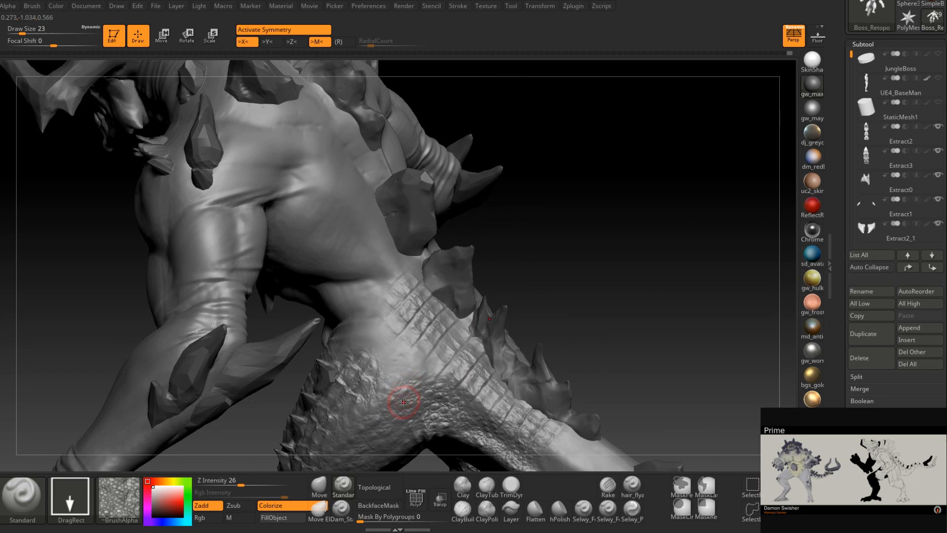
{"action": "left_click", "coordinate": [116, 508]}
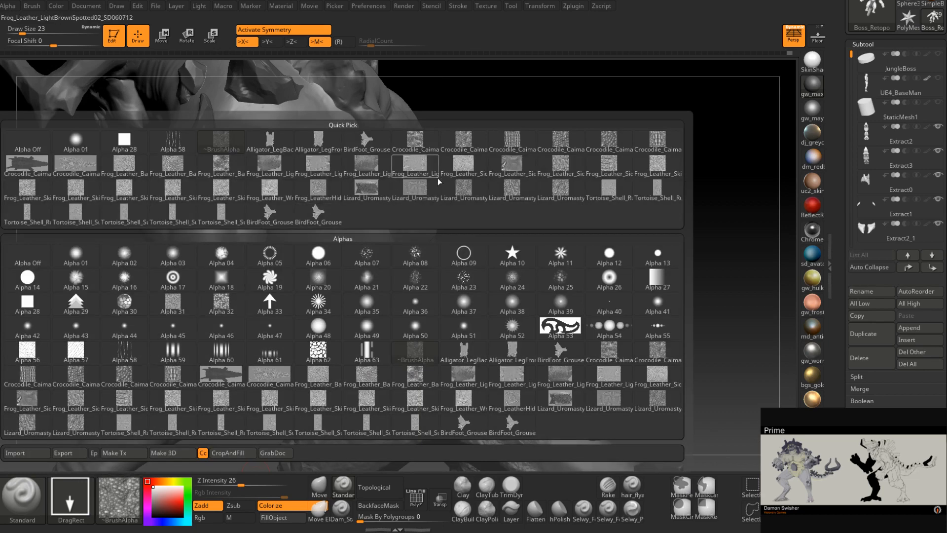
{"action": "left_click", "coordinate": [655, 145]}
{"action": "key", "text": "space"}
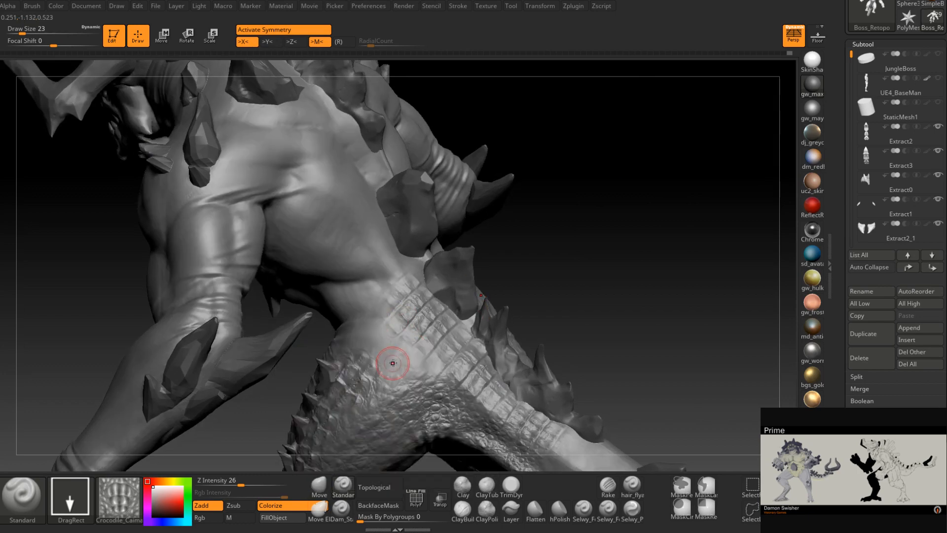
{"action": "left_click_drag", "start_coordinate": [392, 363], "coordinate": [343, 361]}
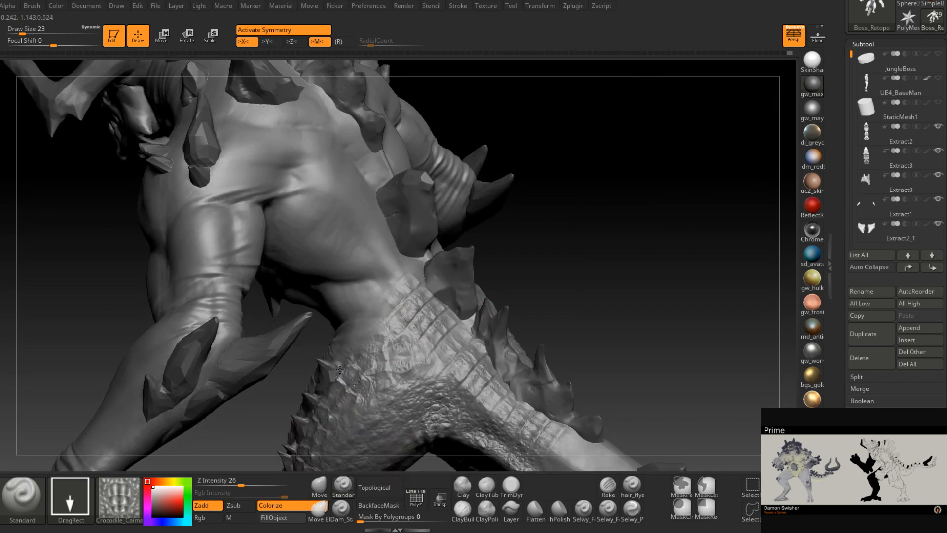
{"action": "mouse_move", "coordinate": [378, 355]}
{"action": "right_mouse_down"}
{"action": "mouse_move", "coordinate": [433, 327]}
{"action": "mouse_move", "coordinate": [412, 387]}
{"action": "right_mouse_up"}
{"action": "key", "text": "ctrl+z"}
{"action": "left_click_drag", "start_coordinate": [240, 483], "coordinate": [249, 484]}
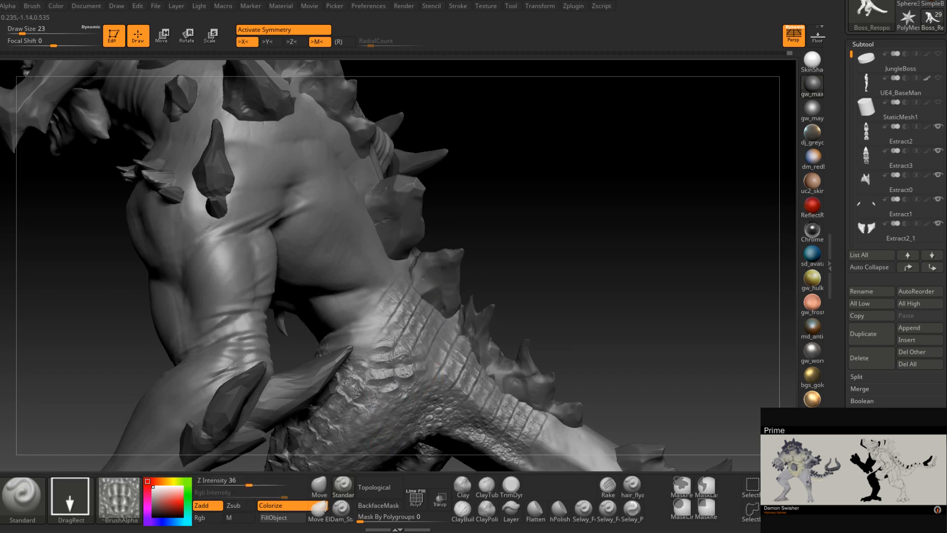
{"action": "mouse_move", "coordinate": [348, 377]}
{"action": "right_mouse_down"}
{"action": "mouse_move", "coordinate": [364, 387]}
{"action": "mouse_move", "coordinate": [356, 350]}
{"action": "right_mouse_up"}
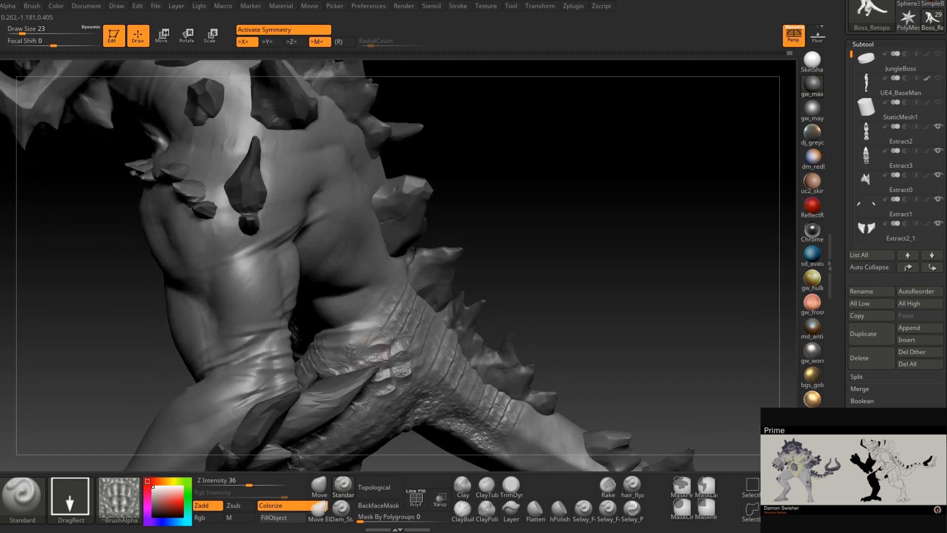
{"action": "left_click_drag", "start_coordinate": [344, 368], "coordinate": [316, 365]}
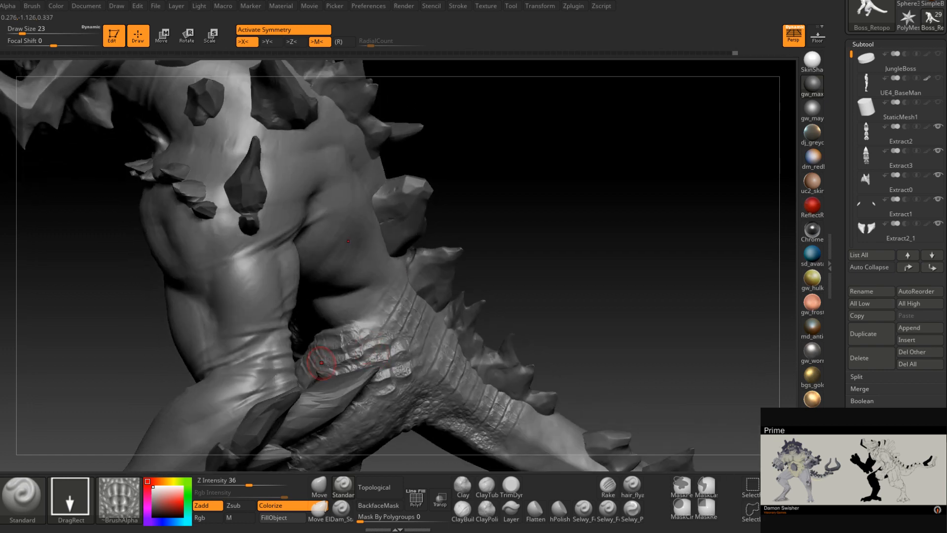
Examine the stamped skin detail on the hips, tail base, thighs, knees and feet, and compare it with the still smooth upper body
{"action": "mouse_move", "coordinate": [326, 363]}
{"action": "right_mouse_down"}
{"action": "mouse_move", "coordinate": [423, 343]}
{"action": "mouse_move", "coordinate": [444, 327]}
{"action": "mouse_move", "coordinate": [409, 393]}
{"action": "mouse_move", "coordinate": [415, 346]}
{"action": "mouse_move", "coordinate": [409, 350]}
{"action": "right_mouse_up"}
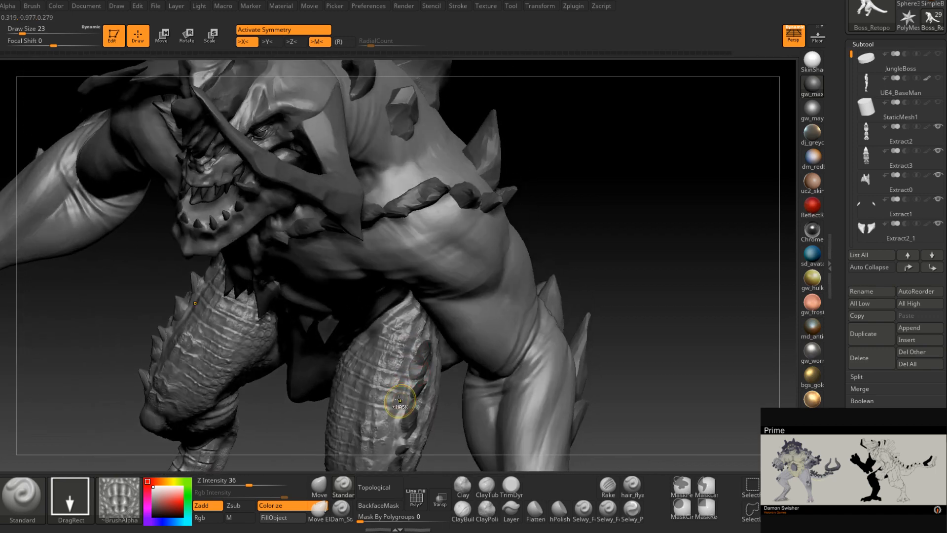
{"action": "mouse_move", "coordinate": [390, 390]}
{"action": "right_mouse_down"}
{"action": "mouse_move", "coordinate": [377, 375]}
{"action": "mouse_move", "coordinate": [463, 321]}
{"action": "right_mouse_up"}
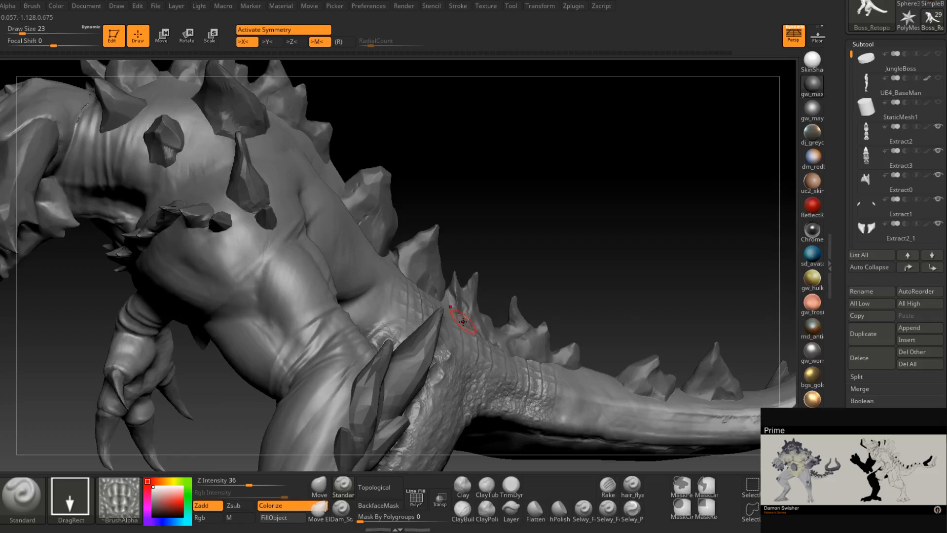
{"action": "right_click_drag", "start_coordinate": [463, 321], "coordinate": [417, 414]}
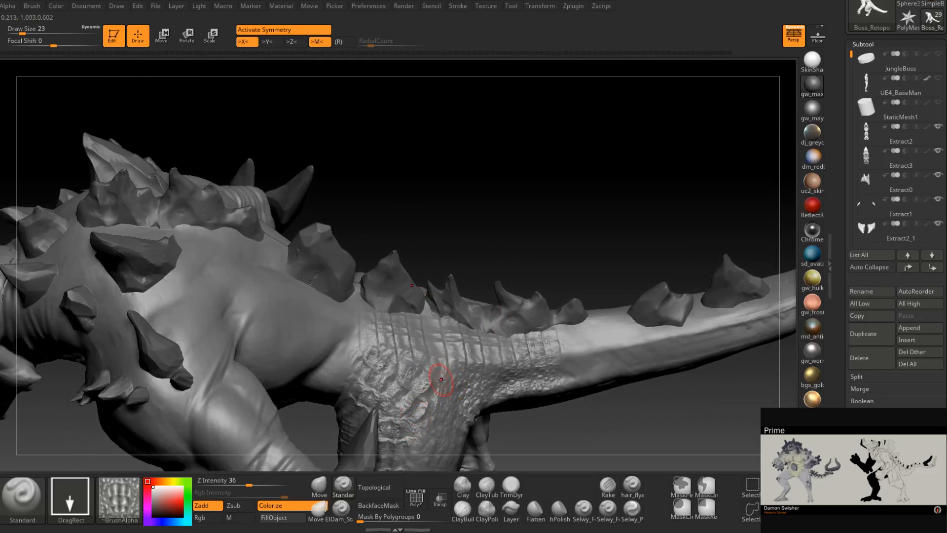
{"action": "mouse_move", "coordinate": [440, 380]}
{"action": "right_mouse_down"}
{"action": "mouse_move", "coordinate": [404, 390]}
{"action": "mouse_move", "coordinate": [424, 394]}
{"action": "mouse_move", "coordinate": [468, 326]}
{"action": "mouse_move", "coordinate": [484, 335]}
{"action": "mouse_move", "coordinate": [586, 288]}
{"action": "right_mouse_up"}
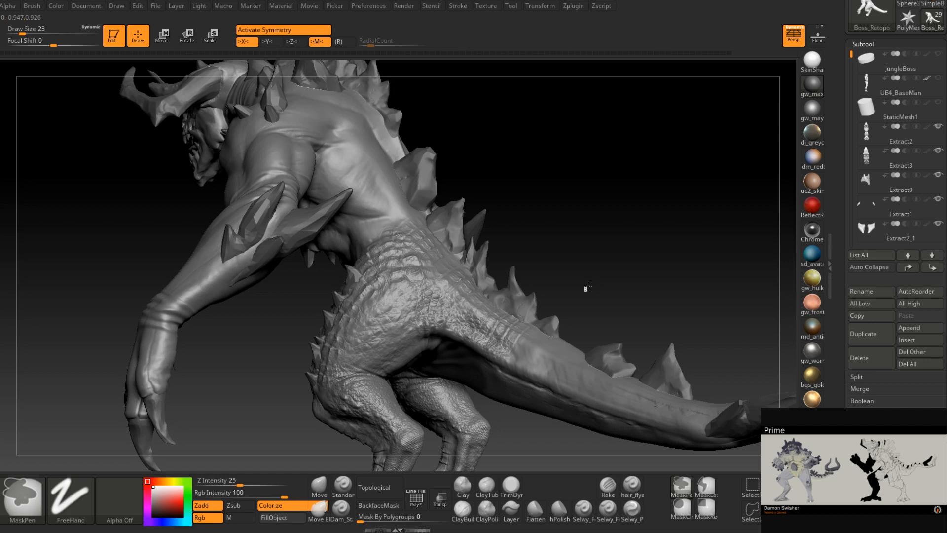
{"action": "mouse_move", "coordinate": [585, 288]}
{"action": "right_mouse_down"}
{"action": "mouse_move", "coordinate": [482, 364]}
{"action": "mouse_move", "coordinate": [567, 309]}
{"action": "mouse_move", "coordinate": [548, 339]}
{"action": "mouse_move", "coordinate": [507, 290]}
{"action": "mouse_move", "coordinate": [495, 296]}
{"action": "mouse_move", "coordinate": [524, 345]}
{"action": "mouse_move", "coordinate": [481, 380]}
{"action": "mouse_move", "coordinate": [508, 380]}
{"action": "right_mouse_up"}
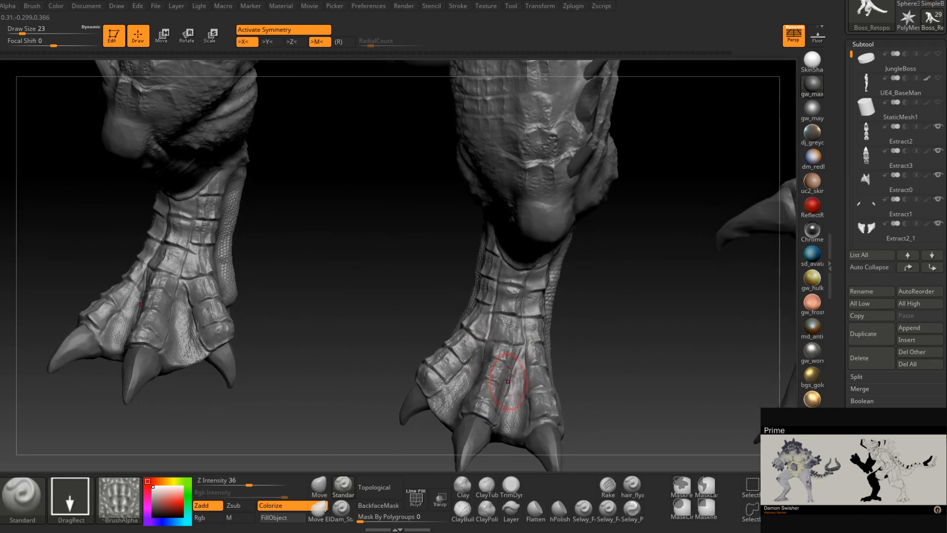
{"action": "mouse_move", "coordinate": [508, 291]}
{"action": "right_mouse_down", "text": "alt"}
{"action": "mouse_move", "coordinate": [486, 387]}
{"action": "mouse_move", "coordinate": [514, 321]}
{"action": "mouse_move", "coordinate": [512, 359]}
{"action": "mouse_move", "coordinate": [465, 416]}
{"action": "right_mouse_up", "text": "alt"}
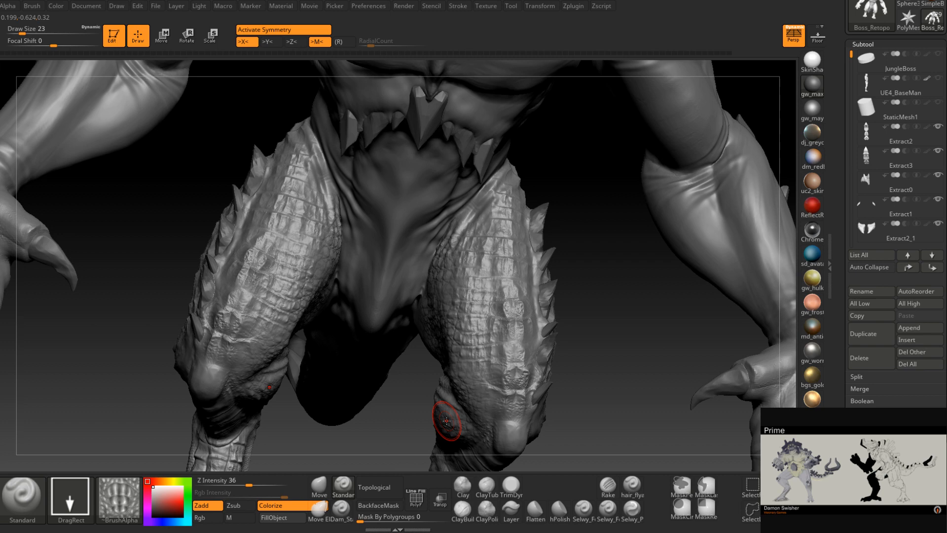
{"action": "mouse_move", "coordinate": [569, 321]}
{"action": "right_mouse_down", "text": "ctrl"}
{"action": "mouse_move", "coordinate": [552, 292]}
{"action": "mouse_move", "coordinate": [525, 315]}
{"action": "mouse_move", "coordinate": [518, 306]}
{"action": "mouse_move", "coordinate": [527, 397]}
{"action": "mouse_move", "coordinate": [547, 307]}
{"action": "mouse_move", "coordinate": [529, 277]}
{"action": "right_mouse_up", "text": "ctrl"}
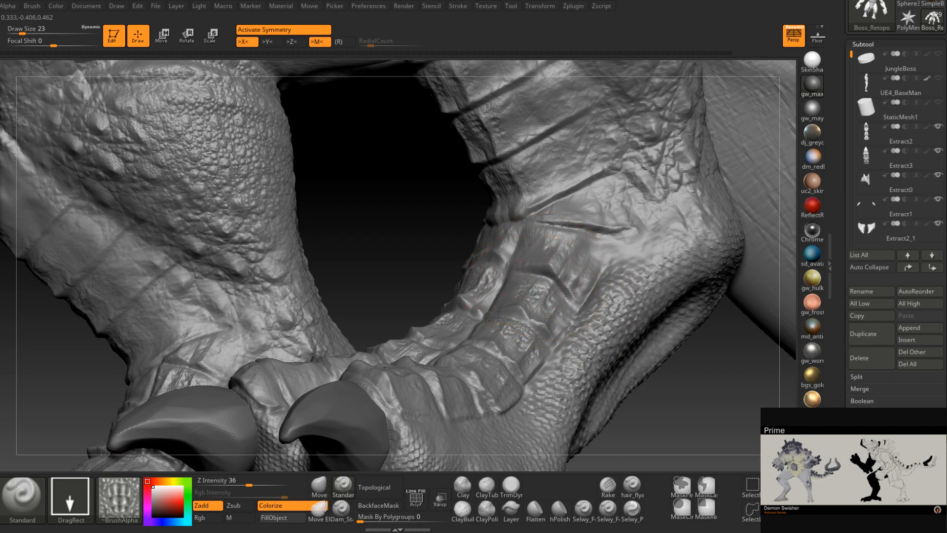
{"action": "mouse_move", "coordinate": [513, 266]}
{"action": "right_mouse_down", "text": "ctrl"}
{"action": "mouse_move", "coordinate": [520, 246]}
{"action": "mouse_move", "coordinate": [545, 281]}
{"action": "mouse_move", "coordinate": [500, 353]}
{"action": "mouse_move", "coordinate": [489, 338]}
{"action": "mouse_move", "coordinate": [513, 320]}
{"action": "mouse_move", "coordinate": [493, 341]}
{"action": "mouse_move", "coordinate": [498, 357]}
{"action": "mouse_move", "coordinate": [470, 366]}
{"action": "mouse_move", "coordinate": [383, 469]}
{"action": "right_mouse_up", "text": "ctrl"}
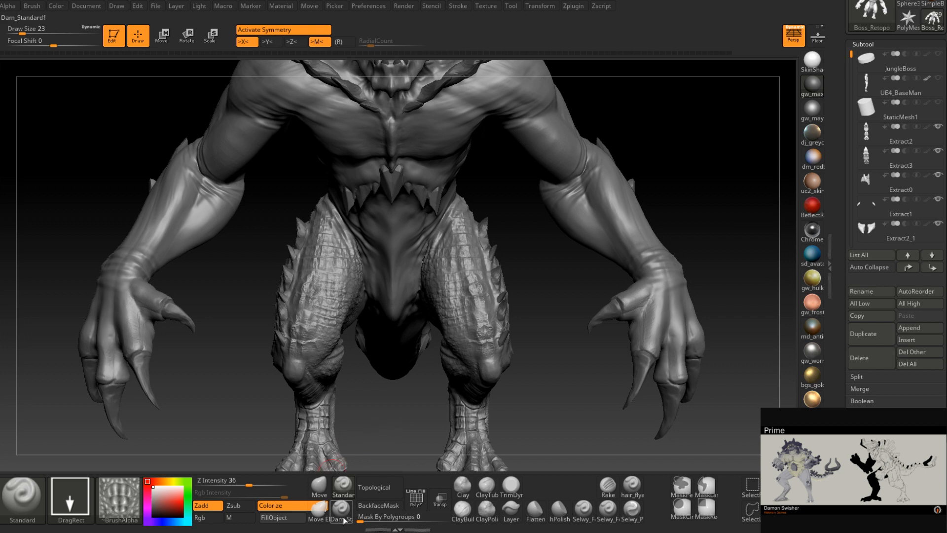
{"action": "mouse_move", "coordinate": [467, 289]}
{"action": "right_mouse_down", "text": "alt"}
{"action": "mouse_move", "coordinate": [414, 315]}
{"action": "mouse_move", "coordinate": [442, 367]}
{"action": "mouse_move", "coordinate": [431, 376]}
{"action": "mouse_move", "coordinate": [421, 360]}
{"action": "mouse_move", "coordinate": [431, 340]}
{"action": "mouse_move", "coordinate": [426, 399]}
{"action": "mouse_move", "coordinate": [450, 349]}
{"action": "mouse_move", "coordinate": [476, 352]}
{"action": "mouse_move", "coordinate": [434, 340]}
{"action": "mouse_move", "coordinate": [491, 313]}
{"action": "mouse_move", "coordinate": [508, 281]}
{"action": "mouse_move", "coordinate": [541, 310]}
{"action": "mouse_move", "coordinate": [595, 306]}
{"action": "right_mouse_up", "text": "alt"}
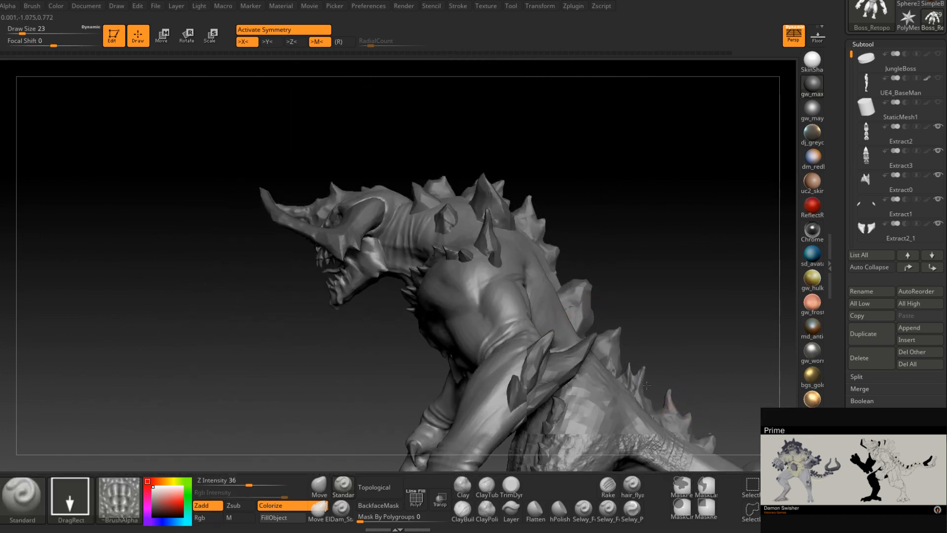
{"action": "mouse_move", "coordinate": [648, 385]}
{"action": "right_mouse_down", "text": "alt"}
{"action": "mouse_move", "coordinate": [590, 340]}
{"action": "mouse_move", "coordinate": [649, 348]}
{"action": "right_mouse_up", "text": "alt"}
{"action": "right_click_drag", "start_coordinate": [552, 281], "coordinate": [601, 263]}
{"action": "right_click_drag", "start_coordinate": [584, 314], "coordinate": [597, 388], "text": "alt"}
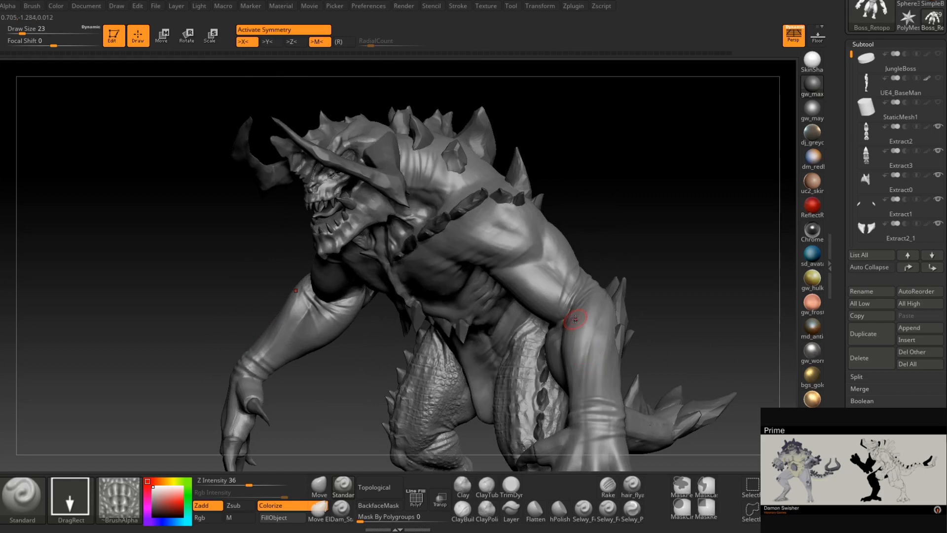
Choose the pebbly Crocodile_Caiman alpha, set Z Intensity to 31 and stamp it along the inner upper thigh beside the groin
{"action": "right_click_drag", "start_coordinate": [576, 318], "coordinate": [316, 434]}
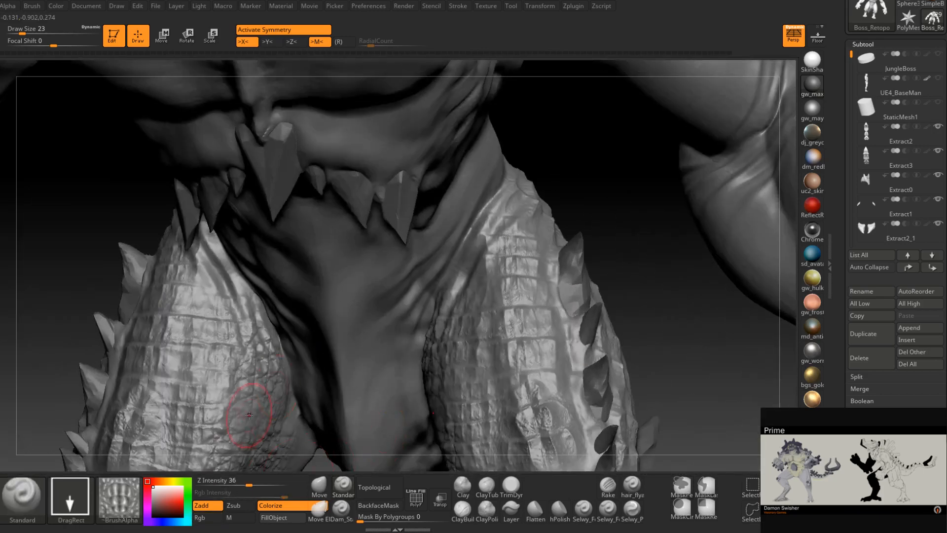
{"action": "left_click", "coordinate": [134, 502]}
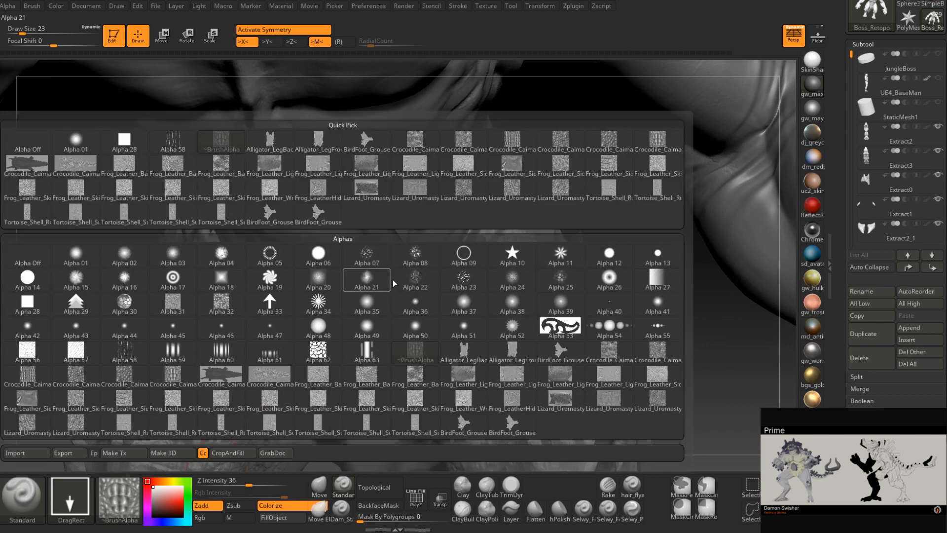
{"action": "left_click", "coordinate": [466, 141]}
{"action": "left_click_drag", "start_coordinate": [249, 486], "coordinate": [235, 486]}
{"action": "right_click_drag", "start_coordinate": [464, 246], "coordinate": [492, 293]}
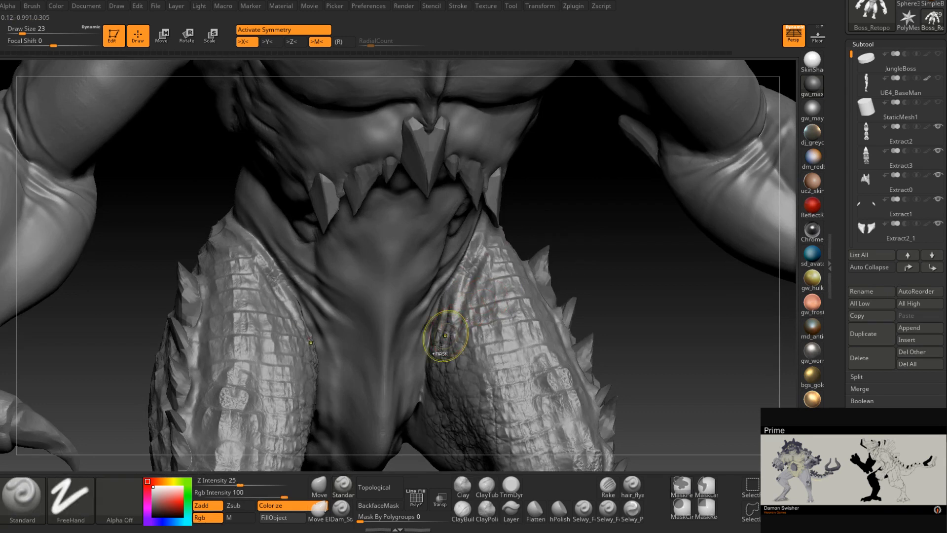
{"action": "left_click_drag", "start_coordinate": [236, 486], "coordinate": [245, 486]}
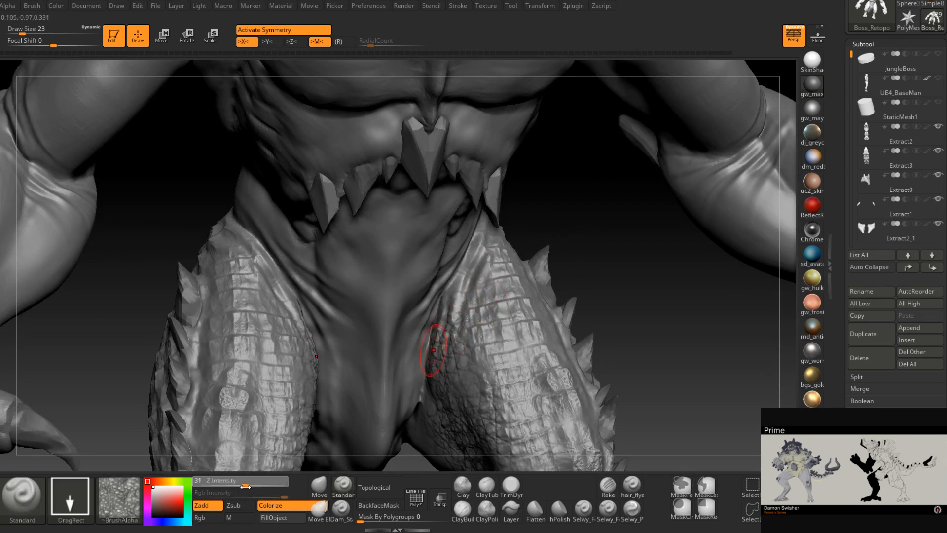
{"action": "mouse_move", "coordinate": [469, 308]}
{"action": "left_mouse_down"}
{"action": "mouse_move", "coordinate": [510, 306]}
{"action": "mouse_move", "coordinate": [527, 282]}
{"action": "left_mouse_up"}
With the Dam_Standard brush at Draw Size 9, carve creases around the large scales on the hip toward the upper outer thigh
{"action": "right_click_drag", "start_coordinate": [527, 282], "coordinate": [487, 321]}
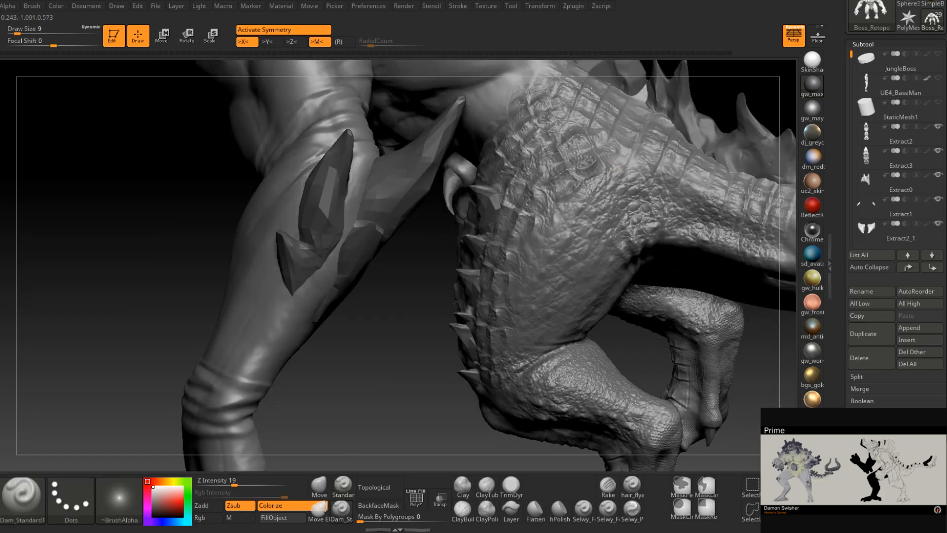
{"action": "left_click_drag", "start_coordinate": [579, 191], "coordinate": [554, 205]}
{"action": "right_click_drag", "start_coordinate": [554, 205], "coordinate": [576, 193]}
{"action": "left_click_drag", "start_coordinate": [576, 192], "coordinate": [532, 229]}
{"action": "mouse_move", "coordinate": [532, 230]}
{"action": "right_mouse_down"}
{"action": "mouse_move", "coordinate": [578, 229]}
{"action": "mouse_move", "coordinate": [533, 230]}
{"action": "right_mouse_up"}
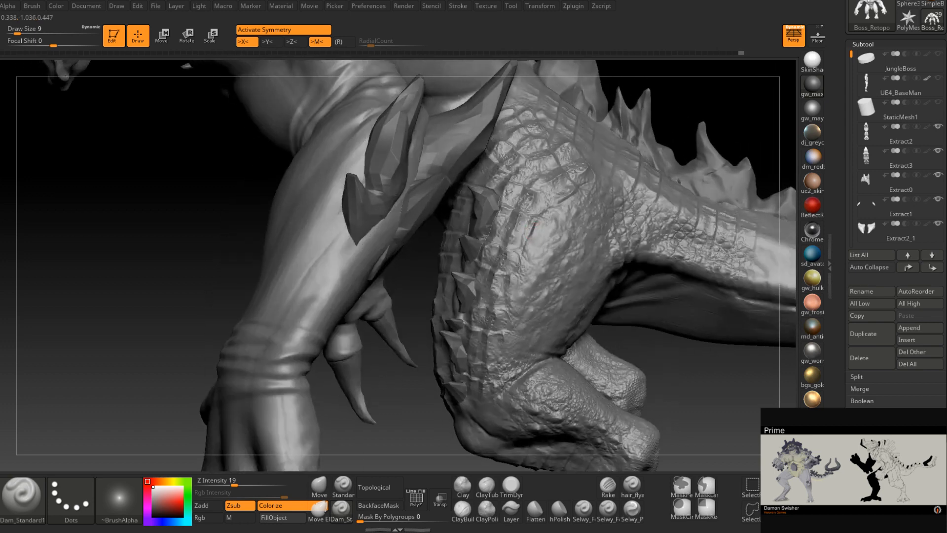
Carve creases down the outer thigh to outline a column of plates behind the row of spikes
{"action": "mouse_move", "coordinate": [507, 288]}
{"action": "right_mouse_down"}
{"action": "mouse_move", "coordinate": [523, 282]}
{"action": "mouse_move", "coordinate": [511, 275]}
{"action": "mouse_move", "coordinate": [504, 311]}
{"action": "right_mouse_up"}
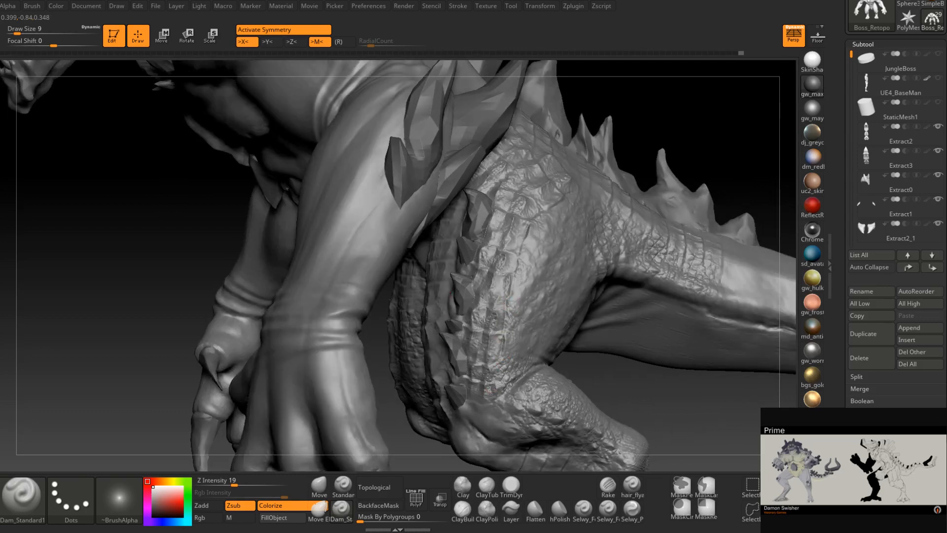
{"action": "right_click_drag", "start_coordinate": [489, 393], "coordinate": [491, 387]}
{"action": "right_click_drag", "start_coordinate": [502, 327], "coordinate": [516, 267]}
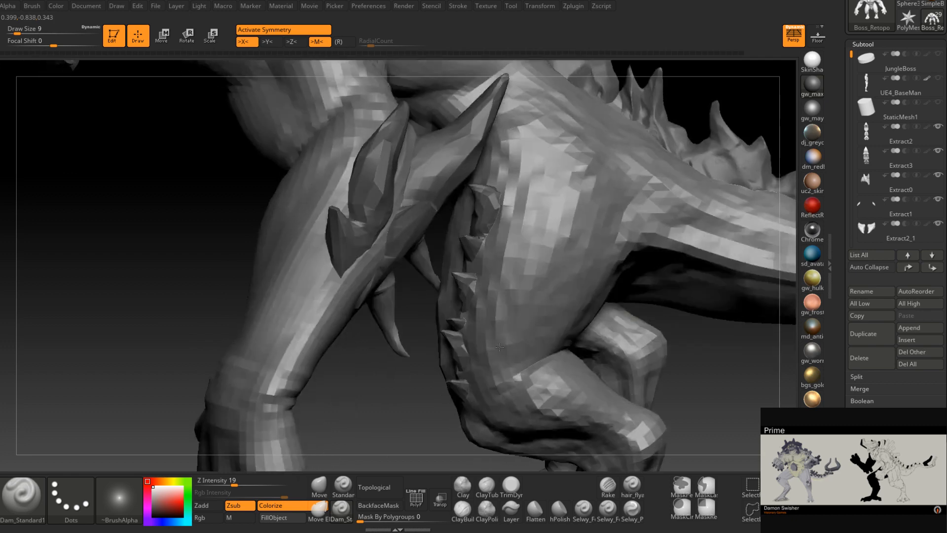
{"action": "mouse_move", "coordinate": [534, 211]}
{"action": "right_mouse_down"}
{"action": "mouse_move", "coordinate": [561, 194]}
{"action": "mouse_move", "coordinate": [534, 214]}
{"action": "mouse_move", "coordinate": [520, 252]}
{"action": "mouse_move", "coordinate": [513, 279]}
{"action": "mouse_move", "coordinate": [528, 301]}
{"action": "right_mouse_up"}
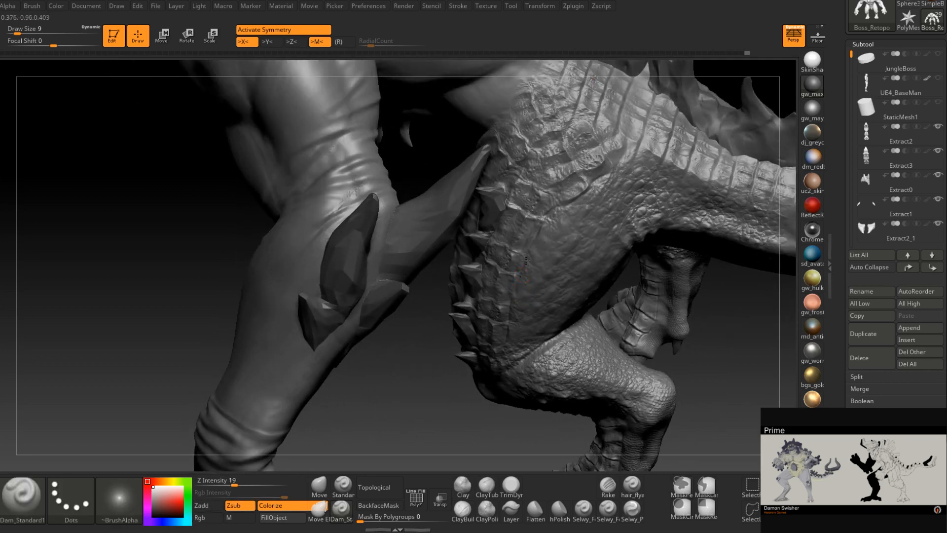
{"action": "right_click_drag", "start_coordinate": [526, 260], "coordinate": [507, 279]}
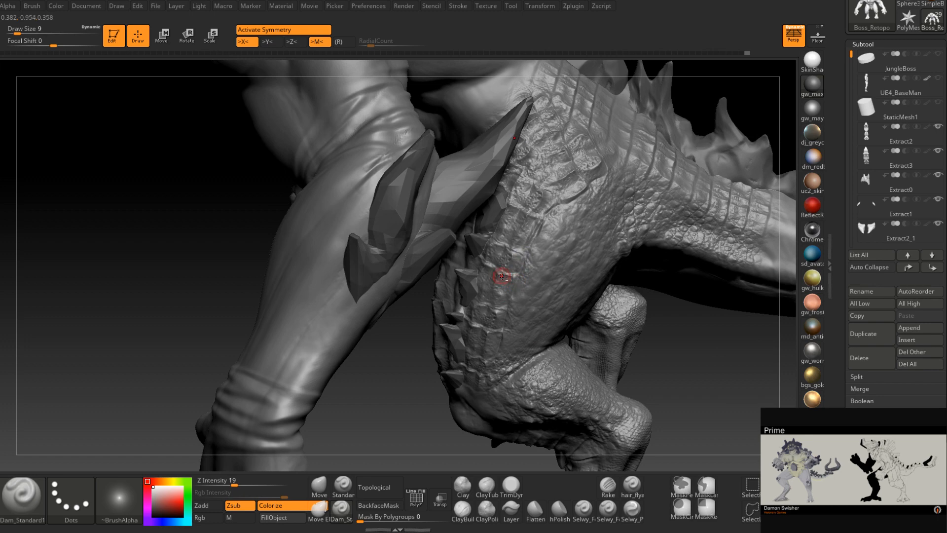
{"action": "right_click_drag", "start_coordinate": [512, 283], "coordinate": [515, 285]}
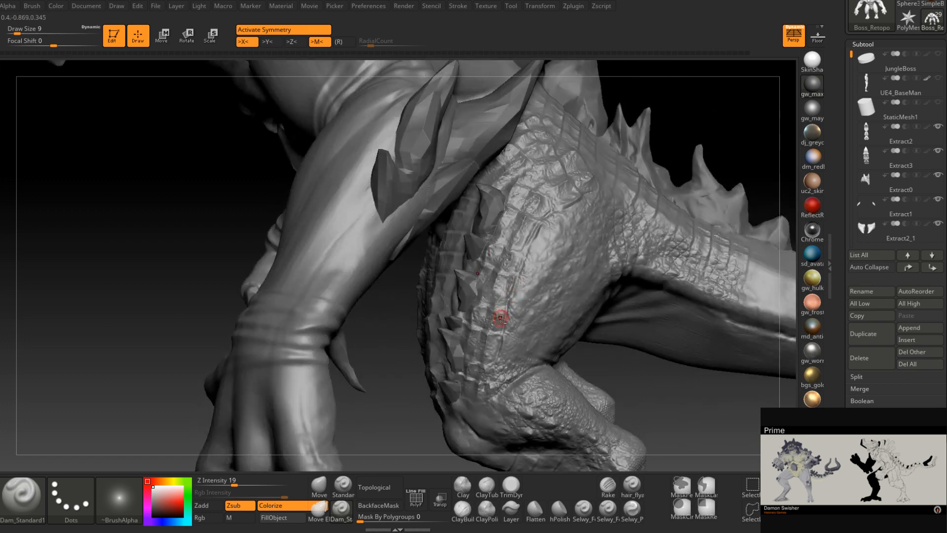
Deepen the cross grooves that divide the band behind the thigh spikes into separate square plates, down toward the knee
{"action": "mouse_move", "coordinate": [496, 326]}
{"action": "right_mouse_down"}
{"action": "mouse_move", "coordinate": [503, 321]}
{"action": "mouse_move", "coordinate": [468, 327]}
{"action": "right_mouse_up"}
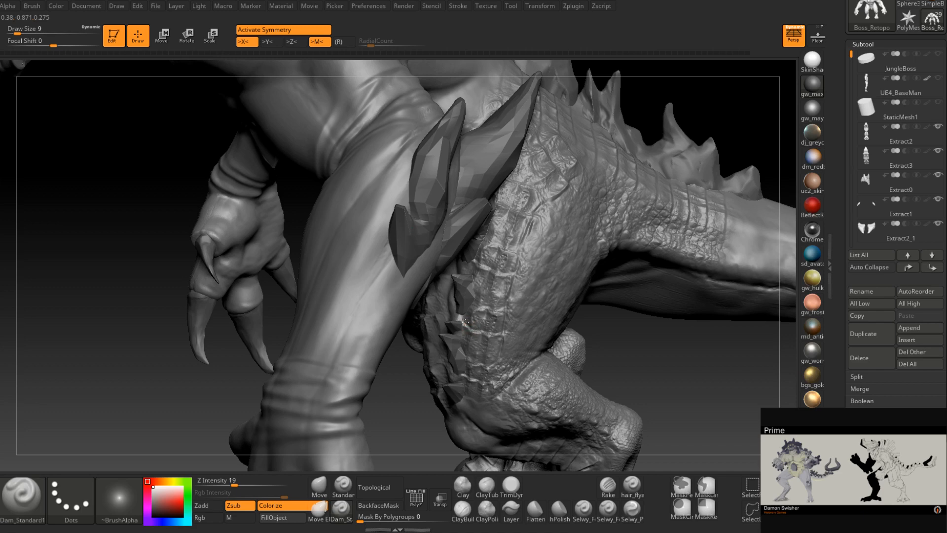
{"action": "mouse_move", "coordinate": [485, 340]}
{"action": "right_mouse_down"}
{"action": "mouse_move", "coordinate": [487, 331]}
{"action": "mouse_move", "coordinate": [503, 343]}
{"action": "right_mouse_up"}
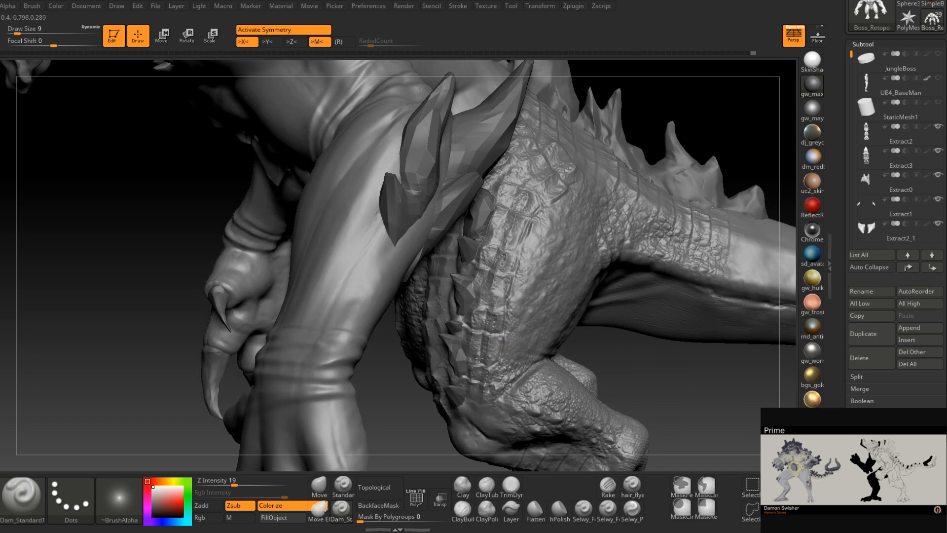
{"action": "right_click_drag", "start_coordinate": [486, 299], "coordinate": [487, 297]}
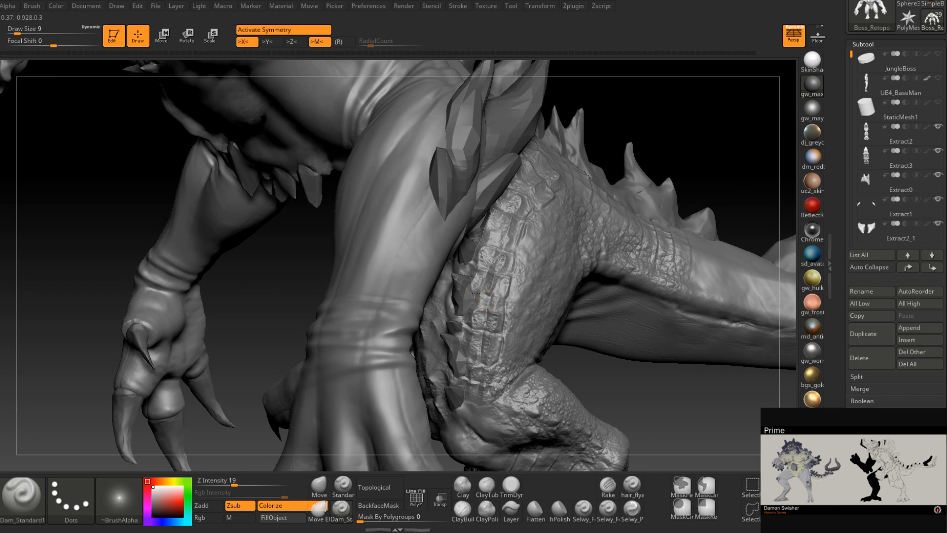
{"action": "mouse_move", "coordinate": [476, 292]}
{"action": "right_mouse_down"}
{"action": "mouse_move", "coordinate": [486, 301]}
{"action": "mouse_move", "coordinate": [495, 292]}
{"action": "right_mouse_up"}
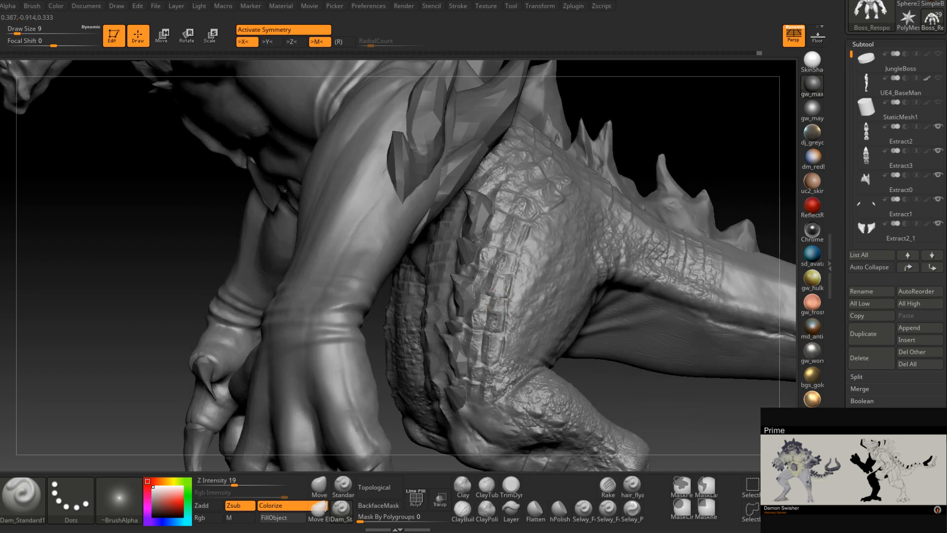
{"action": "right_click_drag", "start_coordinate": [482, 299], "coordinate": [504, 277]}
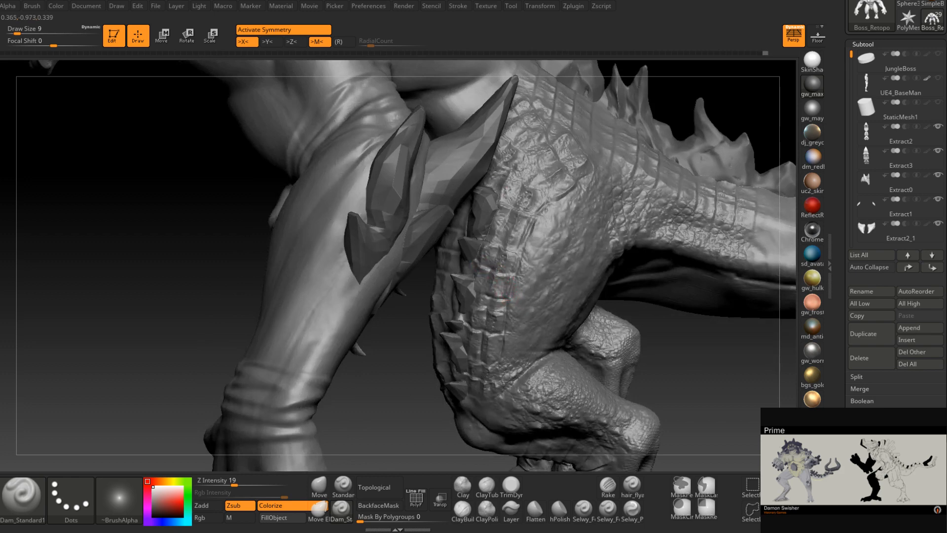
{"action": "mouse_move", "coordinate": [499, 272]}
{"action": "right_mouse_down"}
{"action": "mouse_move", "coordinate": [482, 262]}
{"action": "mouse_move", "coordinate": [500, 302]}
{"action": "right_mouse_up"}
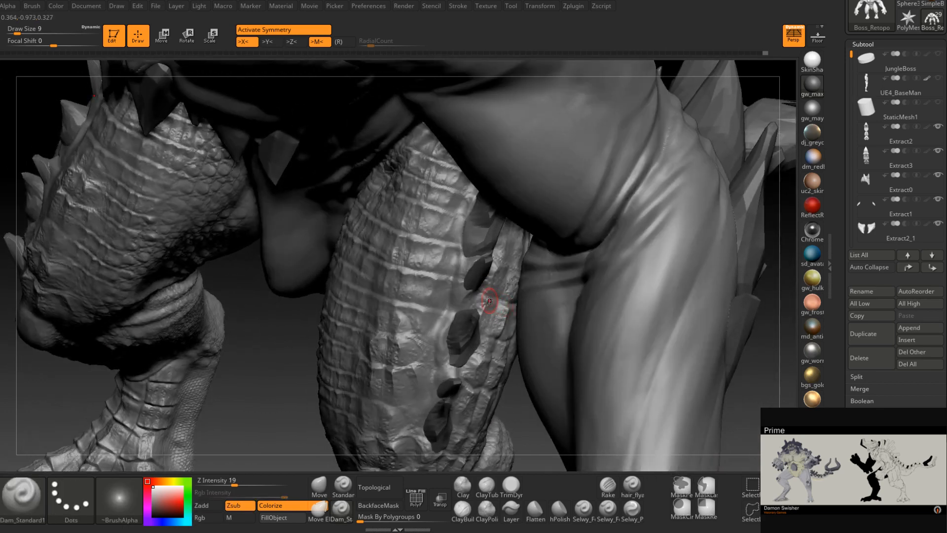
{"action": "right_click_drag", "start_coordinate": [509, 310], "coordinate": [499, 330]}
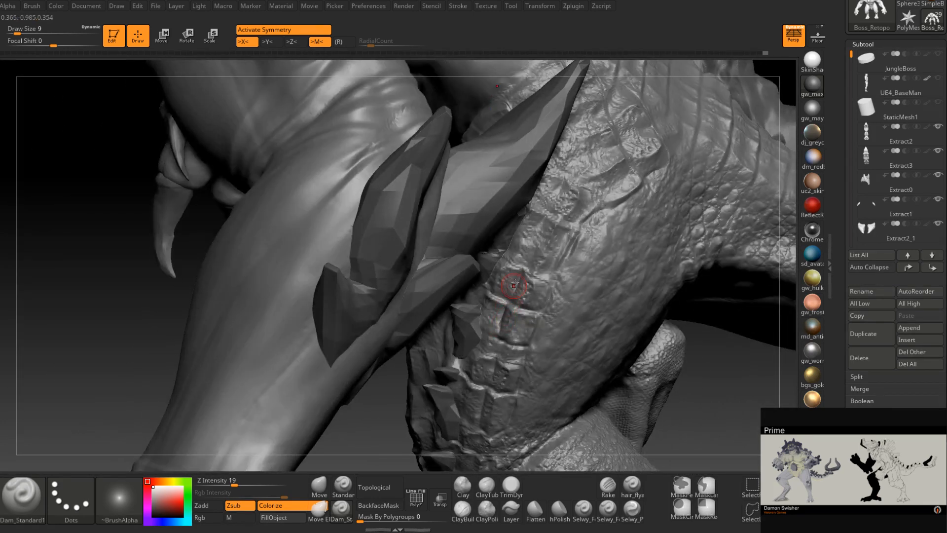
Carve creases where the top of the outer-thigh plate column meets the large scales on the hip
{"action": "right_click_drag", "start_coordinate": [543, 283], "coordinate": [551, 281]}
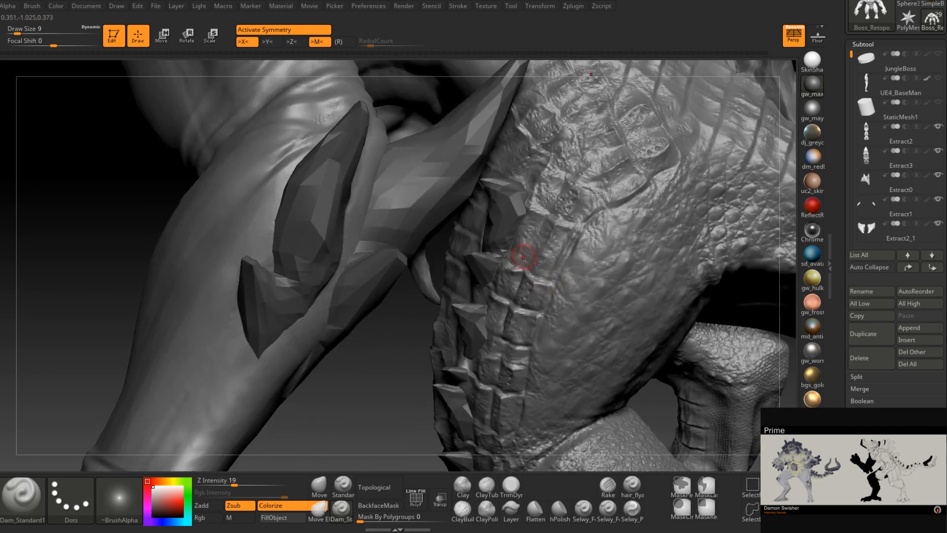
{"action": "left_click_drag", "start_coordinate": [535, 207], "coordinate": [577, 226]}
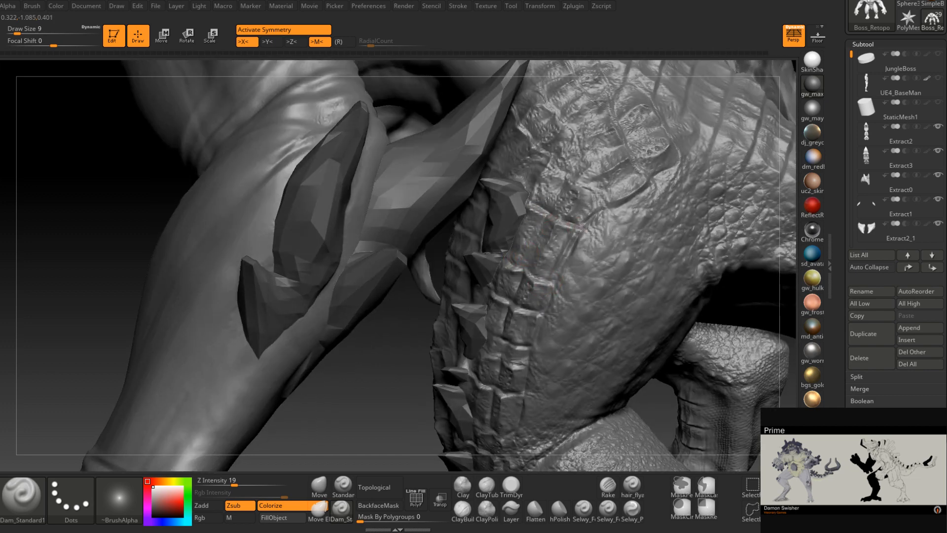
{"action": "mouse_move", "coordinate": [567, 217]}
{"action": "right_mouse_down"}
{"action": "mouse_move", "coordinate": [498, 285]}
{"action": "mouse_move", "coordinate": [490, 268]}
{"action": "right_mouse_up"}
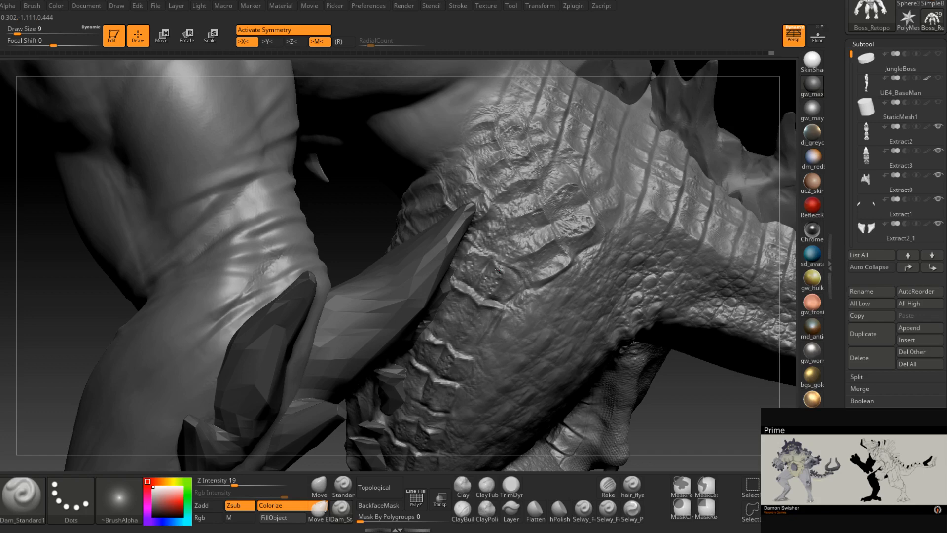
{"action": "right_click_drag", "start_coordinate": [499, 270], "coordinate": [566, 246]}
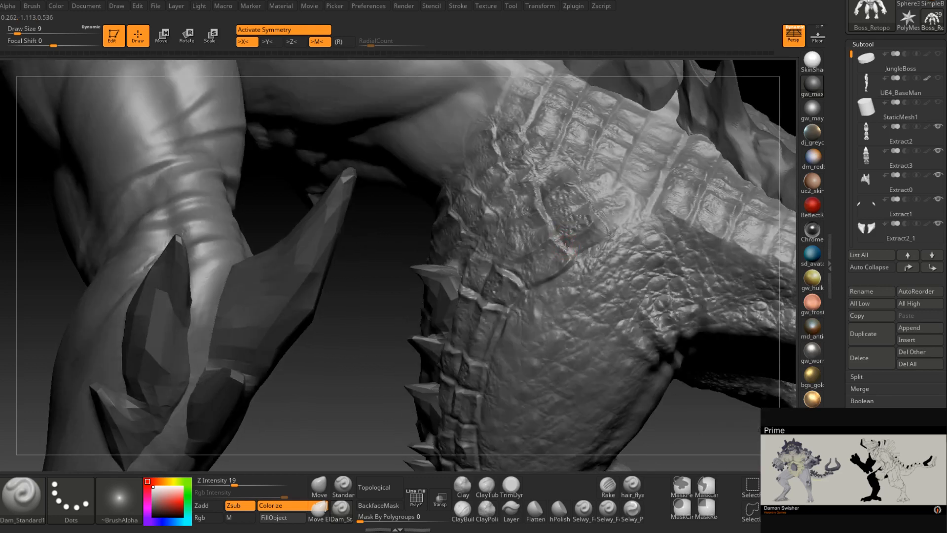
{"action": "right_click_drag", "start_coordinate": [626, 220], "coordinate": [587, 288]}
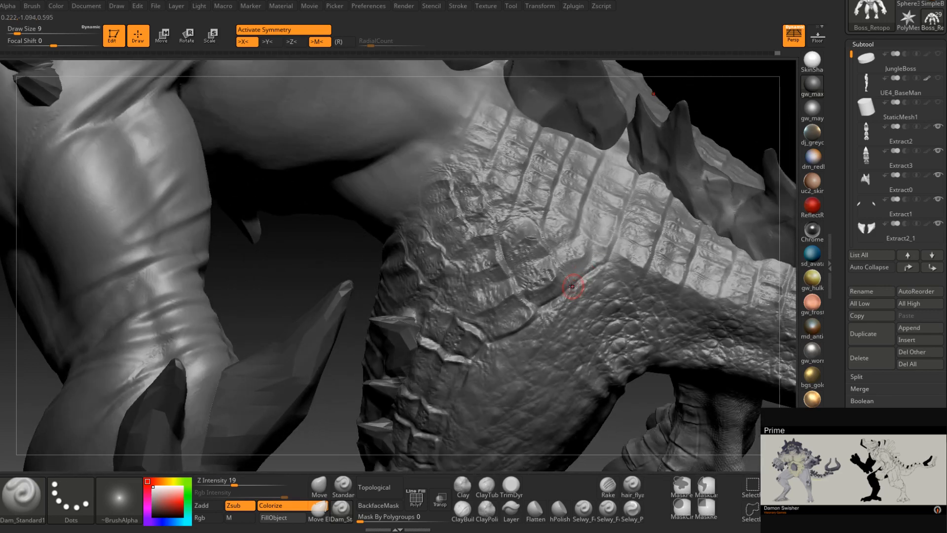
Carve a groove along the lower edge of the hip scales up to where they meet the tail-base bands
{"action": "right_click_drag", "start_coordinate": [570, 279], "coordinate": [591, 259]}
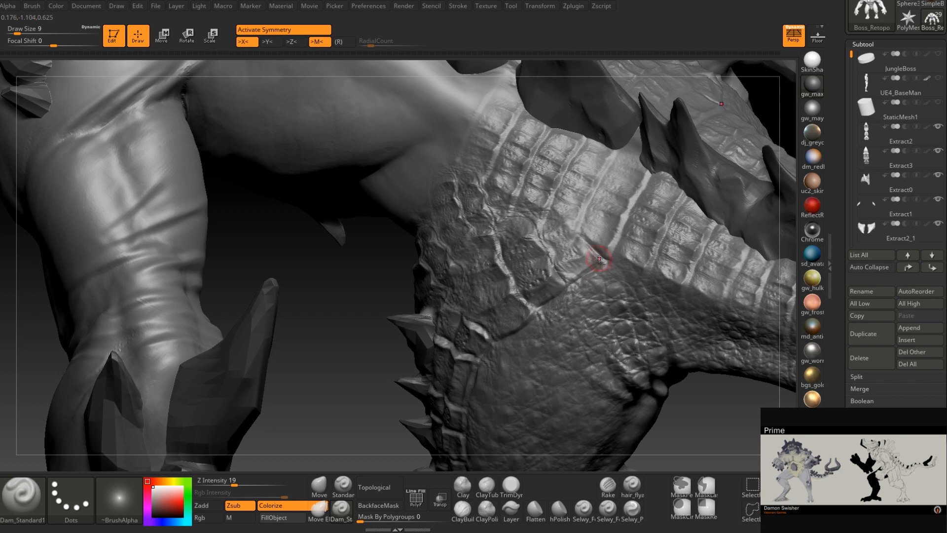
{"action": "right_click_drag", "start_coordinate": [600, 258], "coordinate": [607, 243]}
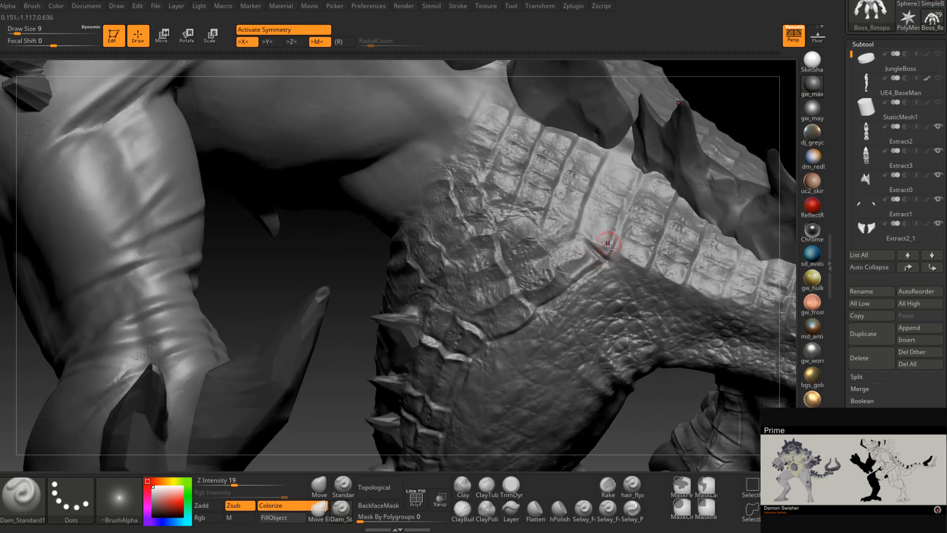
{"action": "right_click_drag", "start_coordinate": [623, 200], "coordinate": [617, 217]}
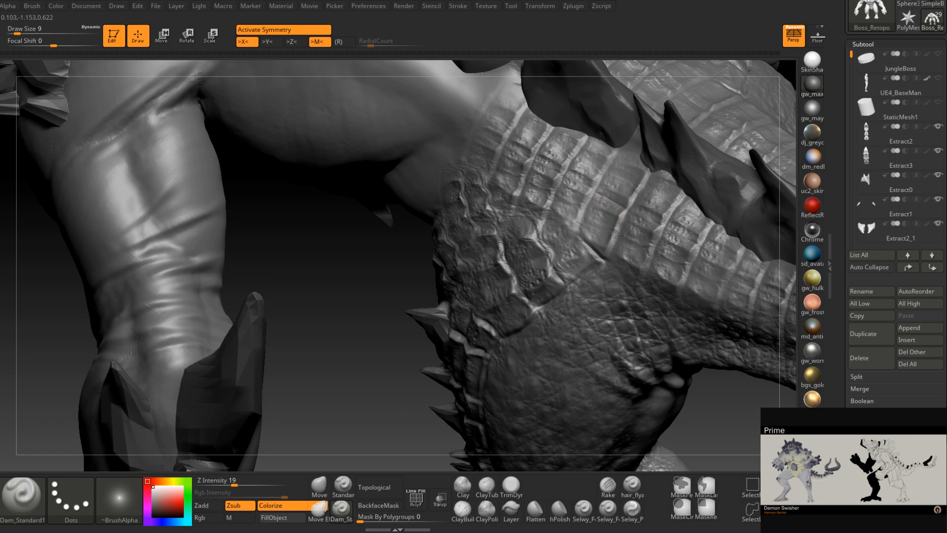
{"action": "right_click_drag", "start_coordinate": [609, 250], "coordinate": [606, 247]}
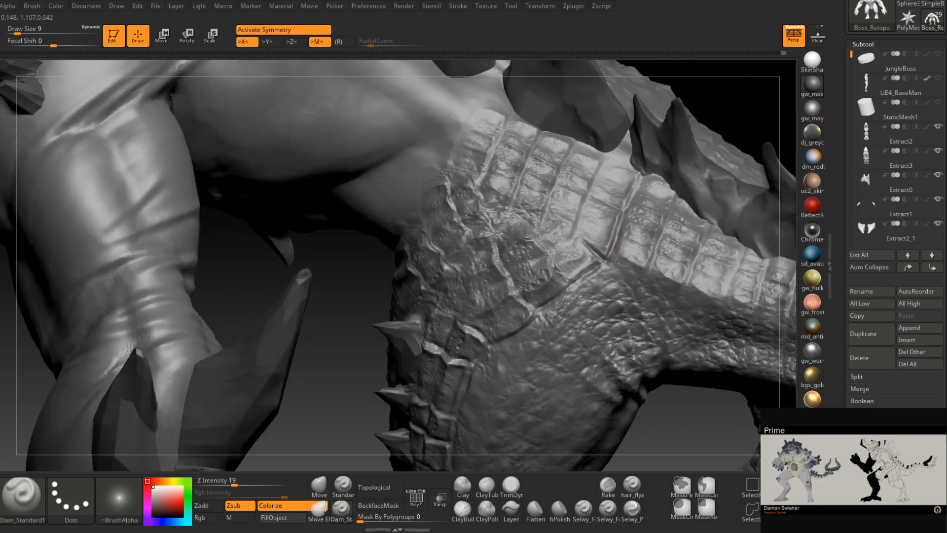
{"action": "mouse_move", "coordinate": [594, 256]}
{"action": "left_mouse_down"}
{"action": "mouse_move", "coordinate": [643, 270]}
{"action": "mouse_move", "coordinate": [655, 245]}
{"action": "left_mouse_up"}
{"action": "right_click_drag", "start_coordinate": [655, 245], "coordinate": [642, 262]}
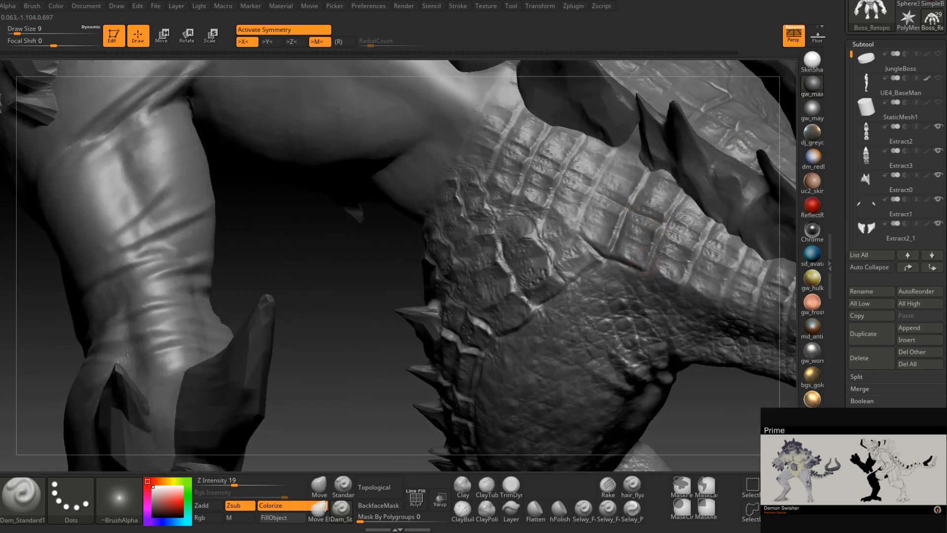
Save the project and extend the groove along the lower border of the tail-base bands, outlining the ends of the plates
{"action": "right_click_drag", "start_coordinate": [678, 203], "coordinate": [613, 268]}
{"action": "key", "text": "ctrl+s"}
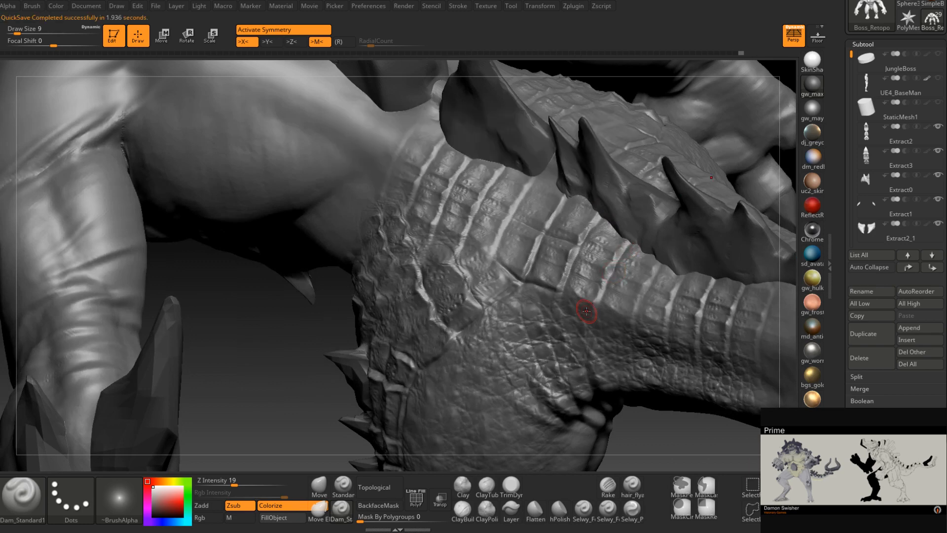
{"action": "right_click_drag", "start_coordinate": [619, 260], "coordinate": [626, 247]}
{"action": "left_click_drag", "start_coordinate": [624, 247], "coordinate": [604, 295]}
{"action": "right_click_drag", "start_coordinate": [605, 295], "coordinate": [606, 288]}
{"action": "mouse_move", "coordinate": [606, 288]}
{"action": "left_mouse_down"}
{"action": "mouse_move", "coordinate": [594, 304]}
{"action": "mouse_move", "coordinate": [569, 295]}
{"action": "mouse_move", "coordinate": [601, 308]}
{"action": "mouse_move", "coordinate": [598, 262]}
{"action": "left_mouse_up"}
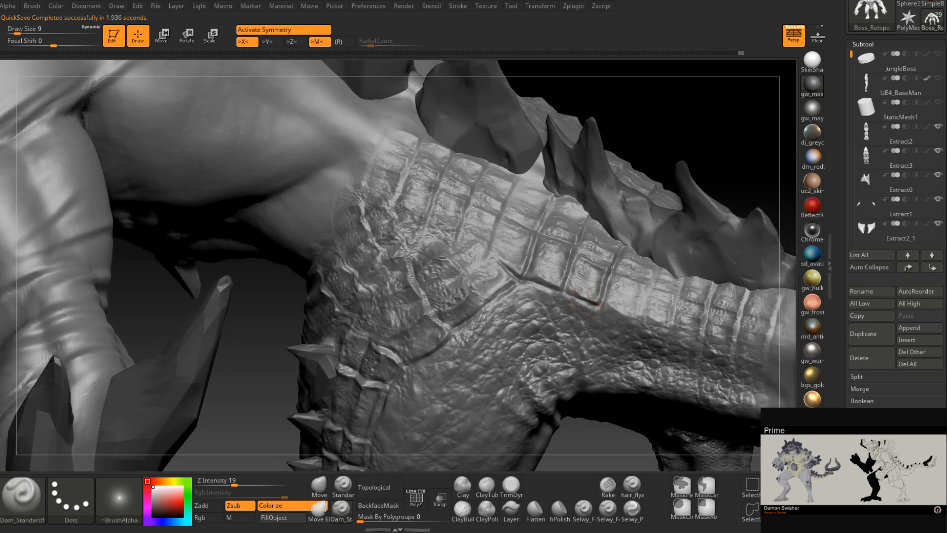
{"action": "mouse_move", "coordinate": [596, 268]}
{"action": "right_mouse_down"}
{"action": "mouse_move", "coordinate": [603, 278]}
{"action": "mouse_move", "coordinate": [572, 288]}
{"action": "mouse_move", "coordinate": [627, 313]}
{"action": "mouse_move", "coordinate": [568, 334]}
{"action": "right_mouse_up"}
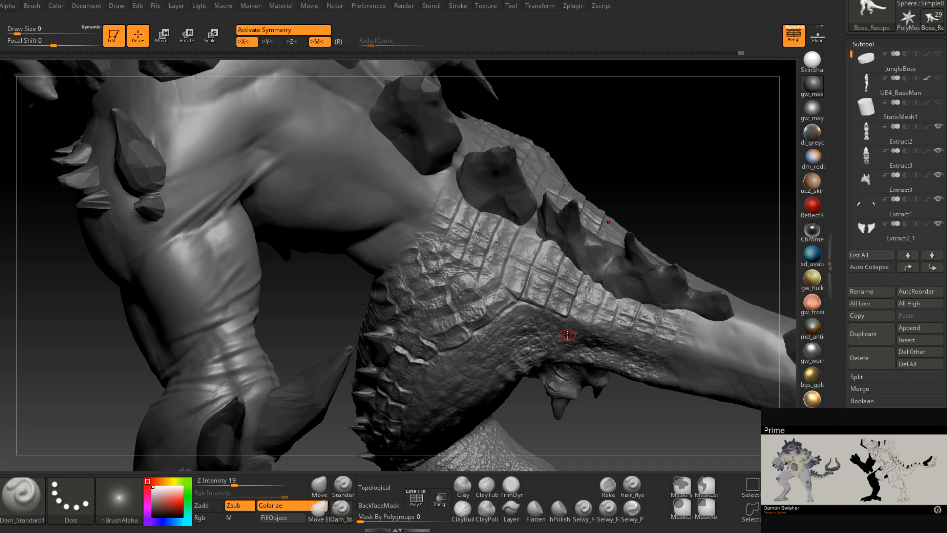
Deepen the cross grooves and dividing lines between the tail-base plates, working down toward the smooth part of the tail
{"action": "right_click_drag", "start_coordinate": [571, 290], "coordinate": [607, 218]}
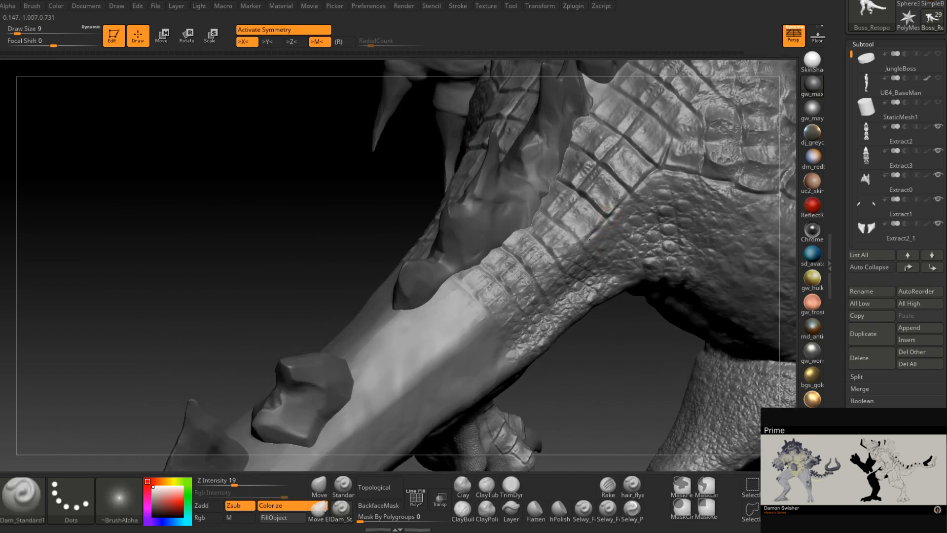
{"action": "mouse_move", "coordinate": [551, 265]}
{"action": "right_mouse_down"}
{"action": "mouse_move", "coordinate": [540, 275]}
{"action": "mouse_move", "coordinate": [546, 268]}
{"action": "right_mouse_up"}
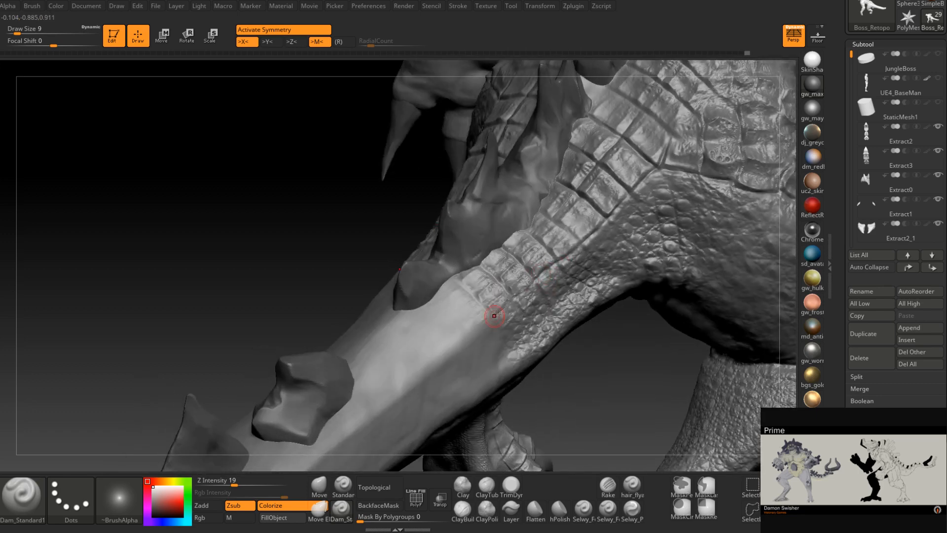
{"action": "mouse_move", "coordinate": [486, 312]}
{"action": "right_mouse_down"}
{"action": "mouse_move", "coordinate": [602, 218]}
{"action": "mouse_move", "coordinate": [559, 218]}
{"action": "mouse_move", "coordinate": [543, 206]}
{"action": "mouse_move", "coordinate": [575, 192]}
{"action": "right_mouse_up"}
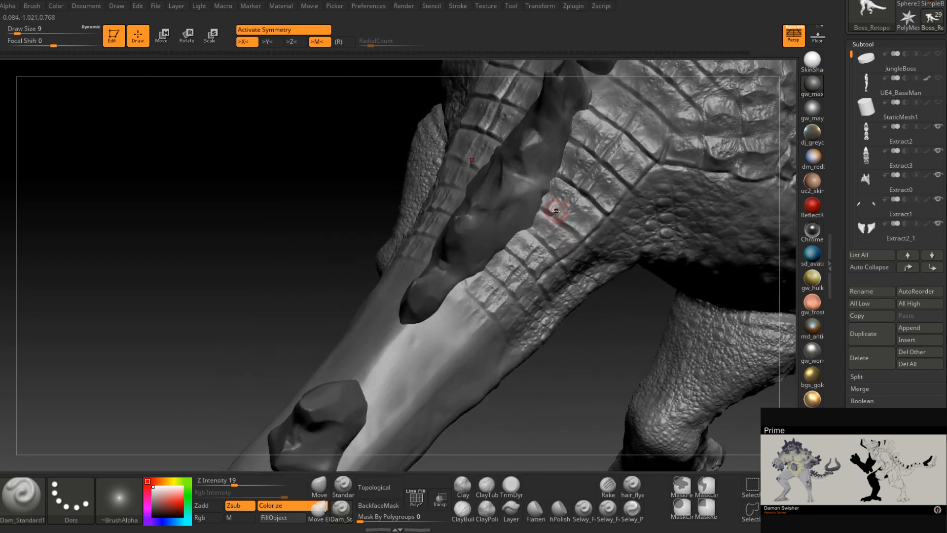
{"action": "mouse_move", "coordinate": [559, 211]}
{"action": "right_mouse_down"}
{"action": "mouse_move", "coordinate": [567, 237]}
{"action": "mouse_move", "coordinate": [578, 239]}
{"action": "mouse_move", "coordinate": [553, 252]}
{"action": "right_mouse_up"}
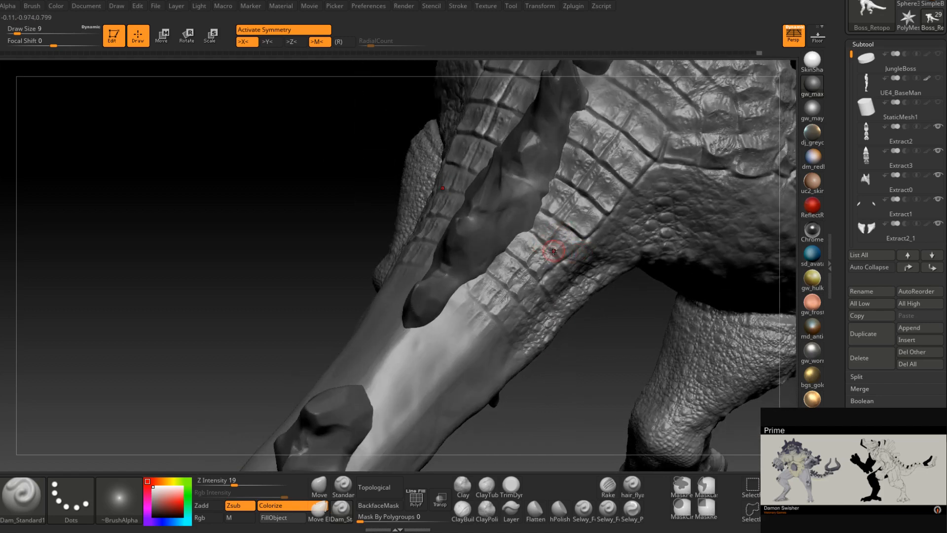
{"action": "mouse_move", "coordinate": [545, 231]}
{"action": "right_mouse_down"}
{"action": "mouse_move", "coordinate": [552, 269]}
{"action": "mouse_move", "coordinate": [552, 252]}
{"action": "mouse_move", "coordinate": [530, 274]}
{"action": "mouse_move", "coordinate": [540, 236]}
{"action": "mouse_move", "coordinate": [518, 274]}
{"action": "mouse_move", "coordinate": [539, 411]}
{"action": "right_mouse_up"}
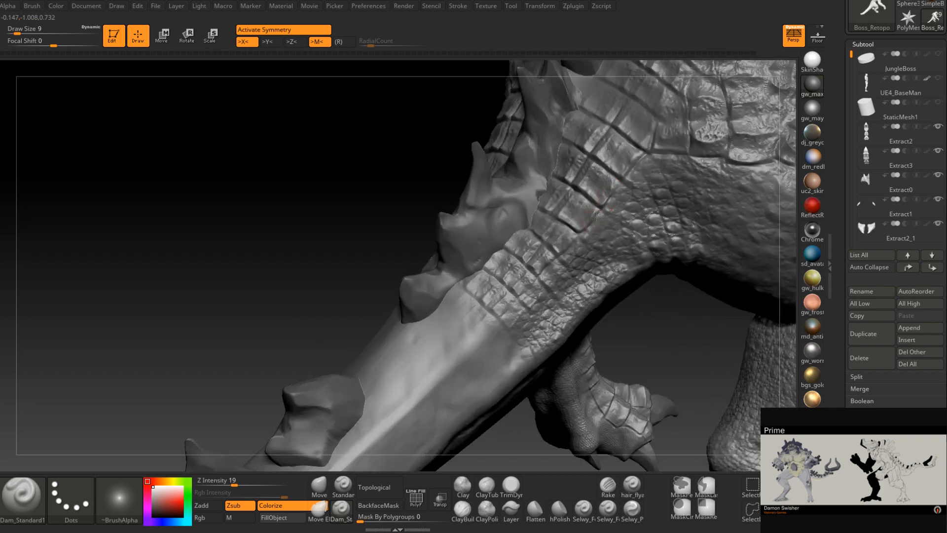
{"action": "key", "text": "shift"}
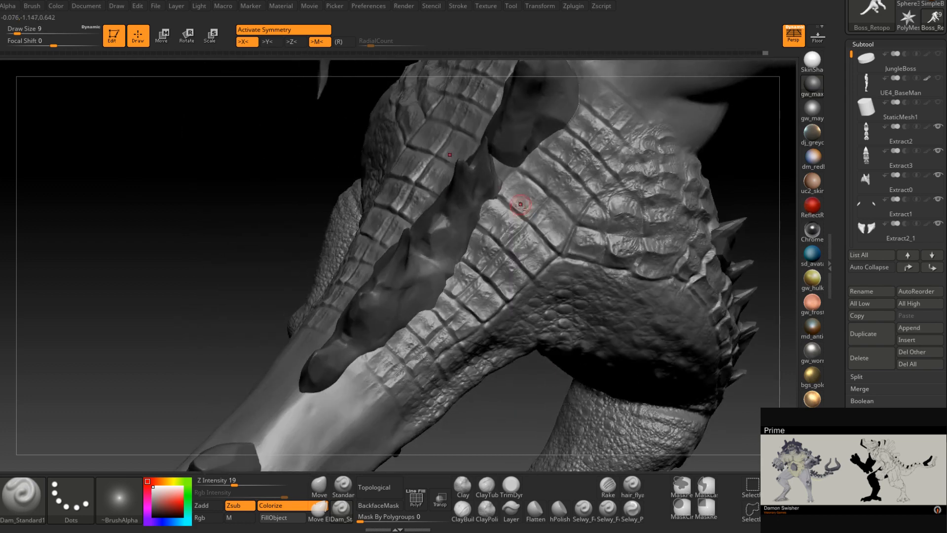
Deepen the grooves between the lower-back bands beside the central spikes, up to the edge of the hip scales
{"action": "left_click_drag", "start_coordinate": [498, 197], "coordinate": [525, 222]}
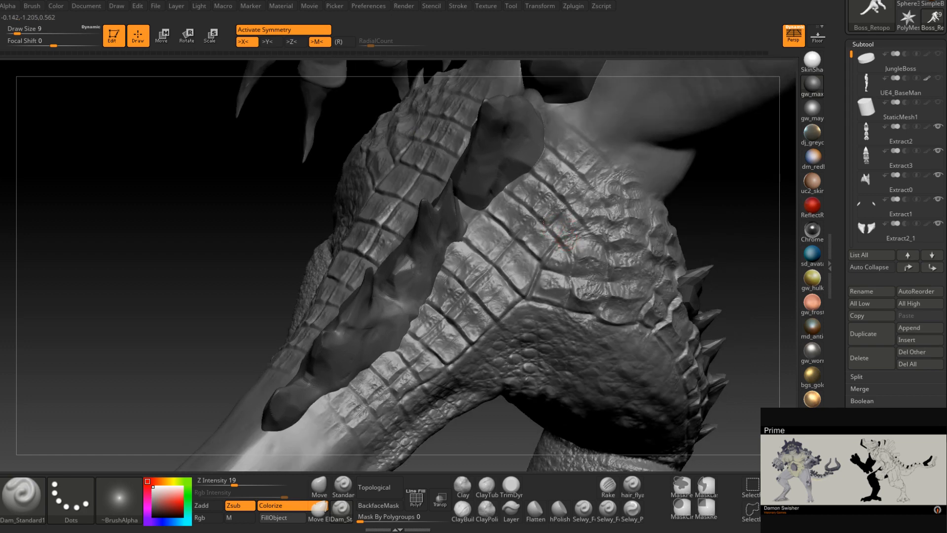
{"action": "right_click_drag", "start_coordinate": [523, 204], "coordinate": [526, 203]}
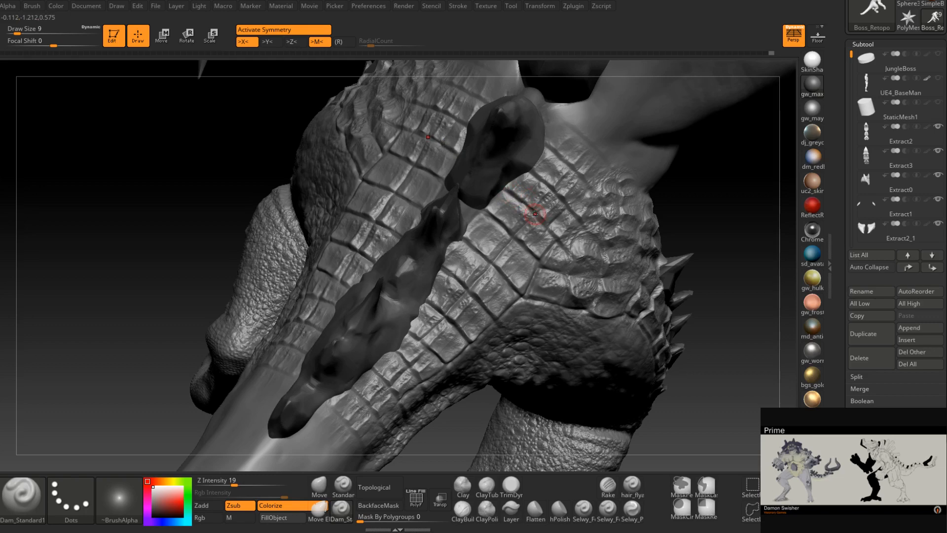
{"action": "right_click_drag", "start_coordinate": [535, 206], "coordinate": [541, 211]}
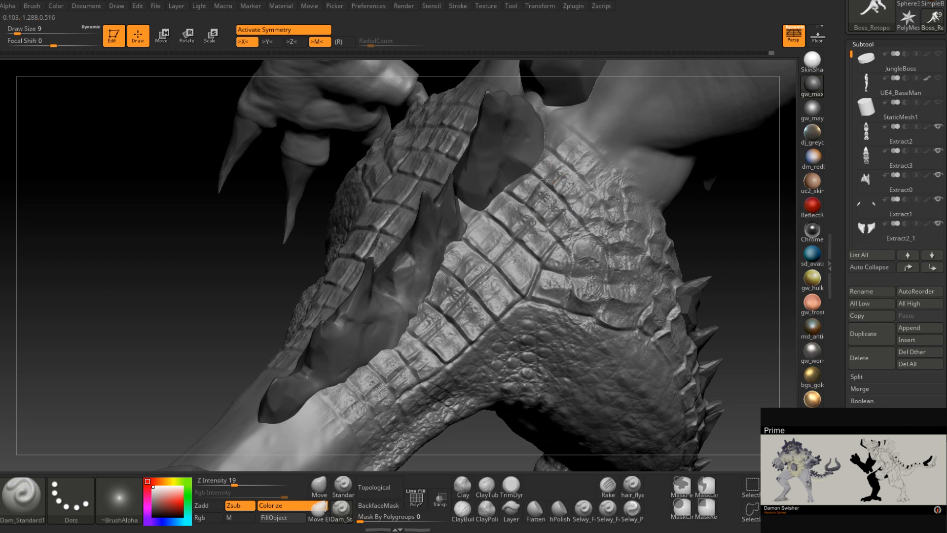
{"action": "mouse_move", "coordinate": [577, 202]}
{"action": "right_mouse_down"}
{"action": "mouse_move", "coordinate": [566, 213]}
{"action": "mouse_move", "coordinate": [582, 184]}
{"action": "mouse_move", "coordinate": [571, 163]}
{"action": "right_mouse_up"}
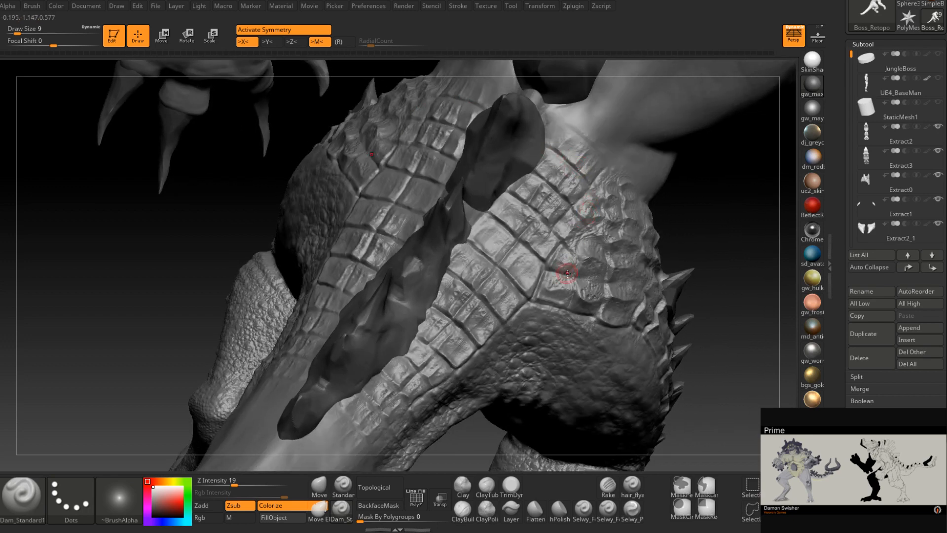
{"action": "right_click_drag", "start_coordinate": [569, 275], "coordinate": [555, 316]}
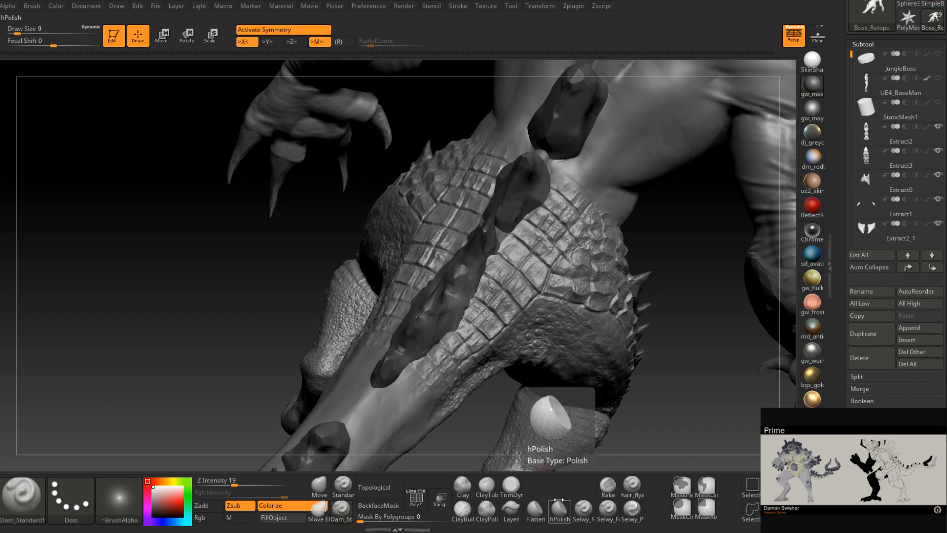
Extend the lower-back band grooves into the hip and carve a cross groove through the first rows of hip scales
{"action": "right_click_drag", "start_coordinate": [570, 237], "coordinate": [558, 266]}
{"action": "mouse_move", "coordinate": [570, 298]}
{"action": "right_mouse_down"}
{"action": "mouse_move", "coordinate": [562, 247]}
{"action": "mouse_move", "coordinate": [573, 263]}
{"action": "right_mouse_up"}
{"action": "right_click_drag", "start_coordinate": [609, 210], "coordinate": [580, 266], "text": "alt"}
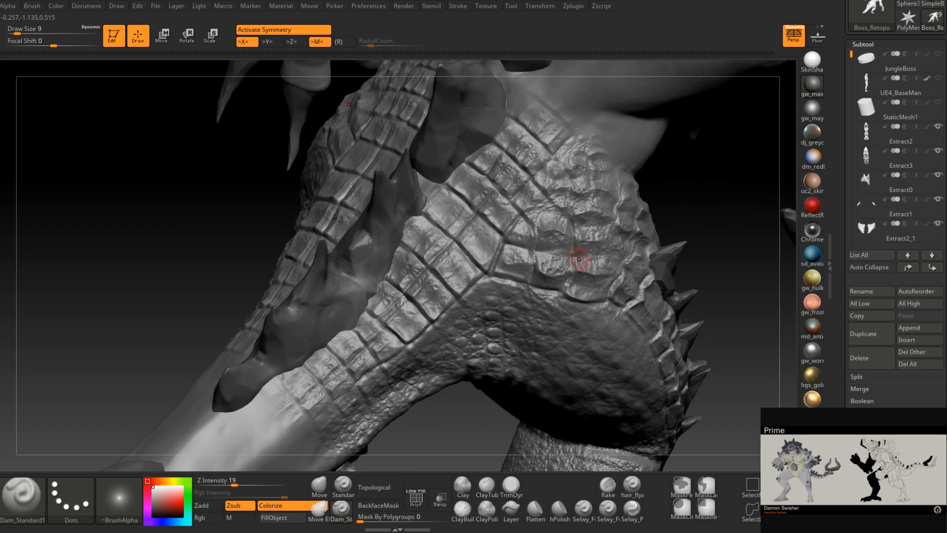
{"action": "right_click_drag", "start_coordinate": [578, 259], "coordinate": [543, 224]}
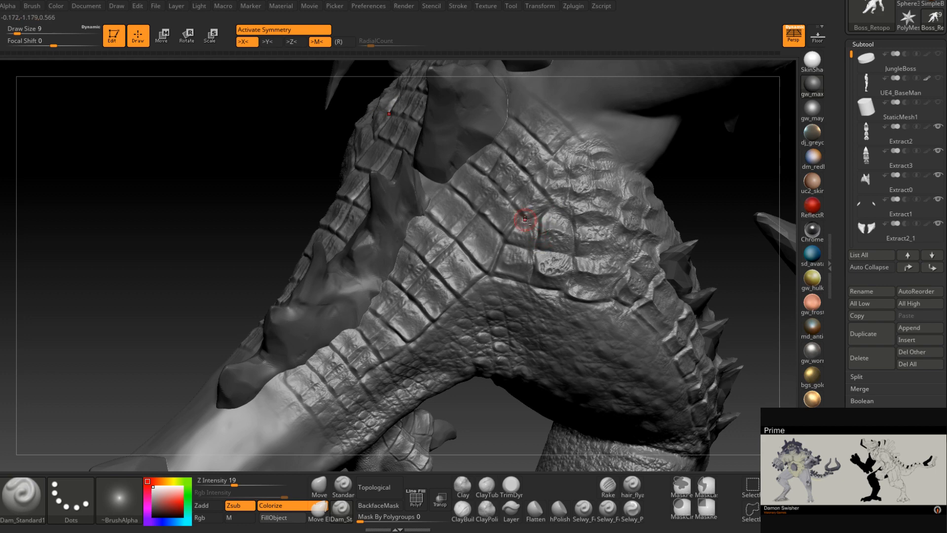
{"action": "right_click_drag", "start_coordinate": [511, 235], "coordinate": [571, 201]}
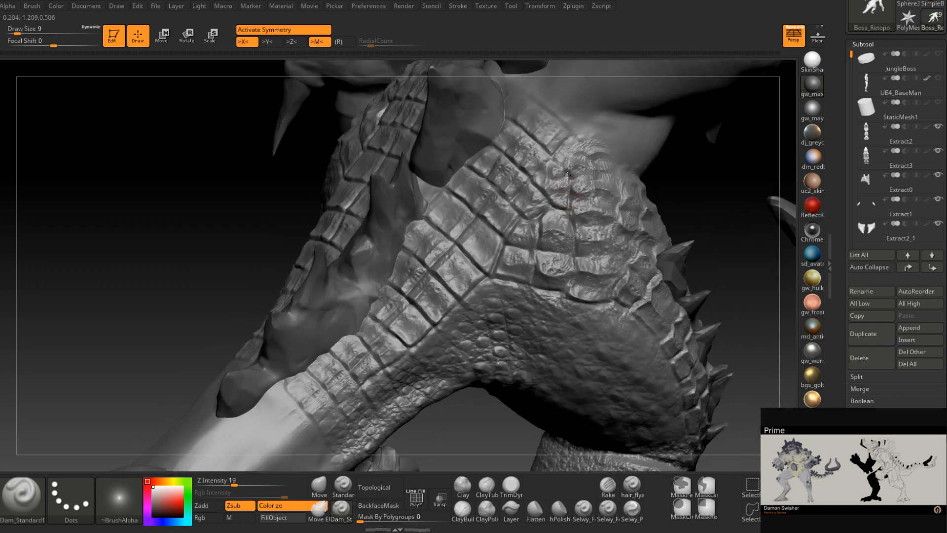
Carve the border groove at the upper hip and deepen the creases between the hip scale rows toward the outer thigh
{"action": "right_click_drag", "start_coordinate": [582, 179], "coordinate": [570, 176]}
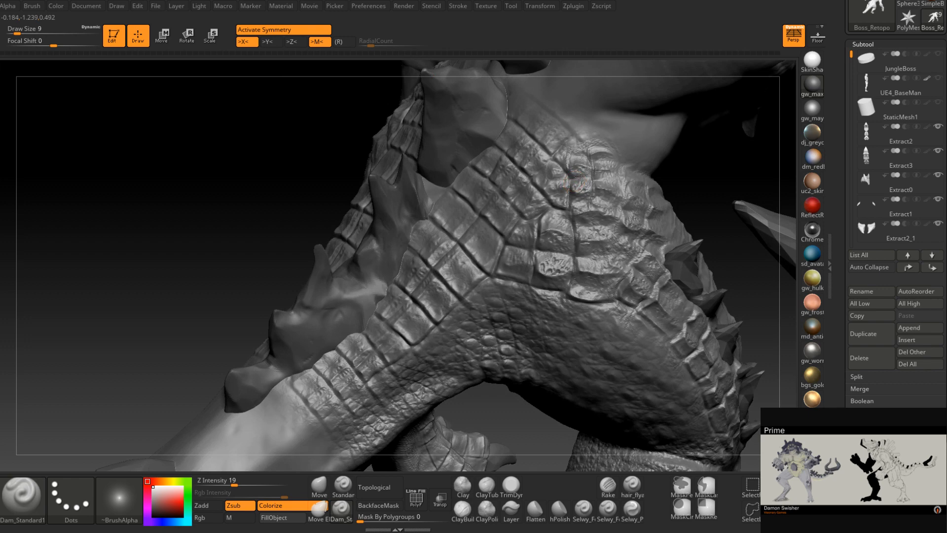
{"action": "right_click_drag", "start_coordinate": [582, 143], "coordinate": [610, 145]}
{"action": "key", "text": "space"}
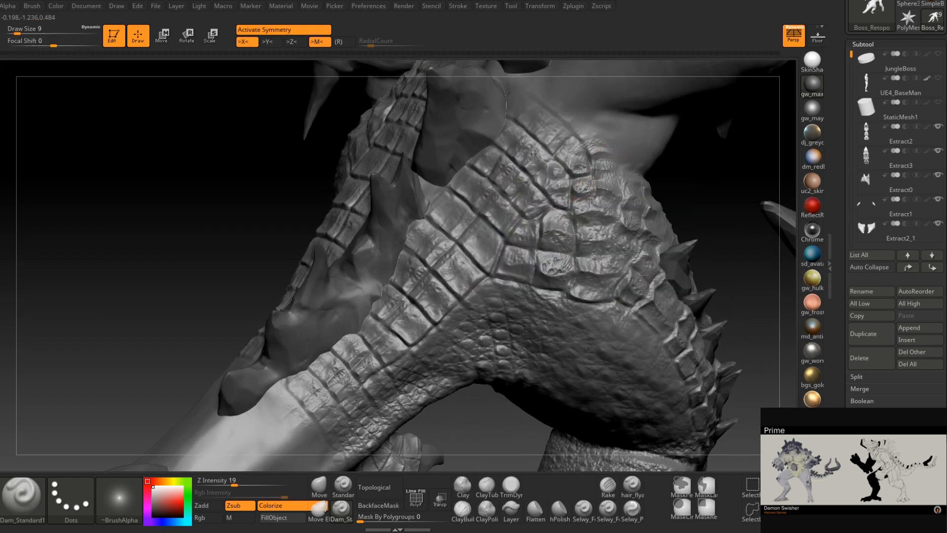
{"action": "right_click_drag", "start_coordinate": [576, 196], "coordinate": [578, 218]}
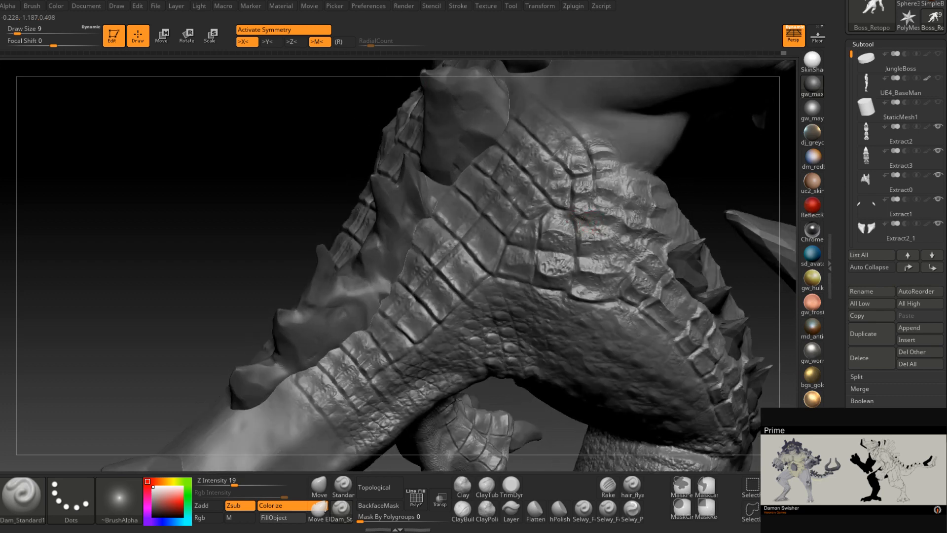
{"action": "left_click_drag", "start_coordinate": [582, 220], "coordinate": [626, 234]}
{"action": "right_click_drag", "start_coordinate": [626, 233], "coordinate": [671, 250]}
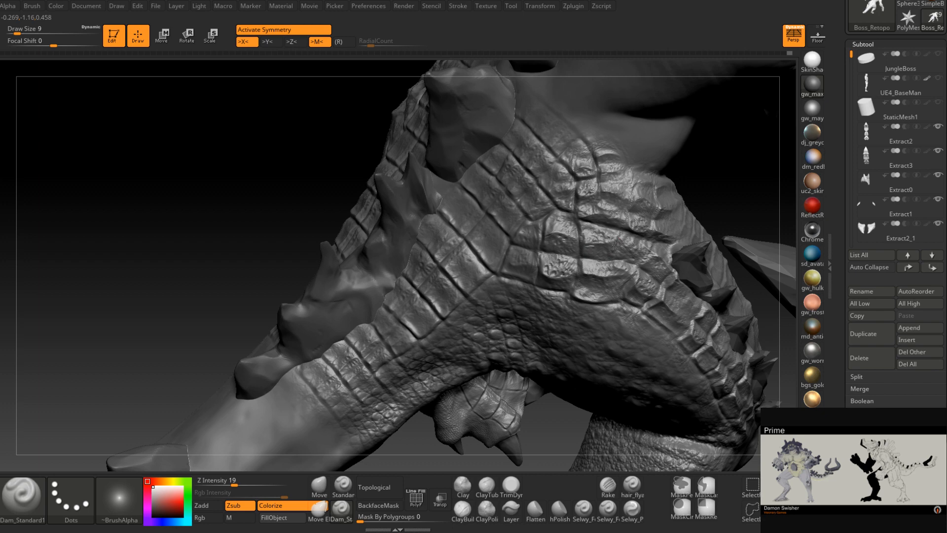
Carve cross creases through the hip scale rows to divide them into separate plates toward the outer thigh
{"action": "mouse_move", "coordinate": [609, 287]}
{"action": "right_mouse_down"}
{"action": "mouse_move", "coordinate": [617, 254]}
{"action": "mouse_move", "coordinate": [635, 263]}
{"action": "right_mouse_up"}
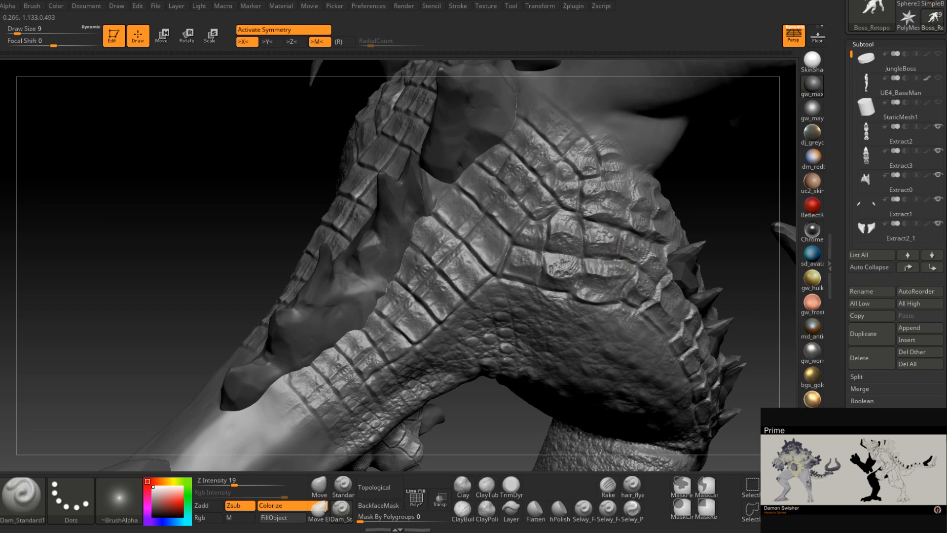
{"action": "mouse_move", "coordinate": [625, 272]}
{"action": "right_mouse_down"}
{"action": "mouse_move", "coordinate": [622, 282]}
{"action": "mouse_move", "coordinate": [673, 254]}
{"action": "mouse_move", "coordinate": [601, 246]}
{"action": "right_mouse_up"}
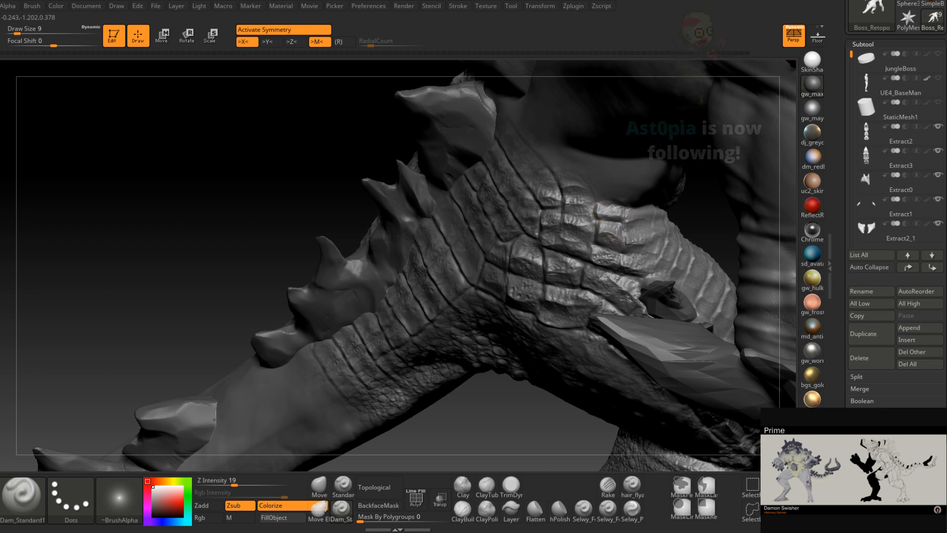
{"action": "mouse_move", "coordinate": [651, 240]}
{"action": "right_mouse_down"}
{"action": "mouse_move", "coordinate": [625, 226]}
{"action": "mouse_move", "coordinate": [655, 224]}
{"action": "mouse_move", "coordinate": [658, 235]}
{"action": "mouse_move", "coordinate": [654, 223]}
{"action": "mouse_move", "coordinate": [626, 232]}
{"action": "mouse_move", "coordinate": [616, 223]}
{"action": "mouse_move", "coordinate": [636, 246]}
{"action": "mouse_move", "coordinate": [666, 231]}
{"action": "right_mouse_up"}
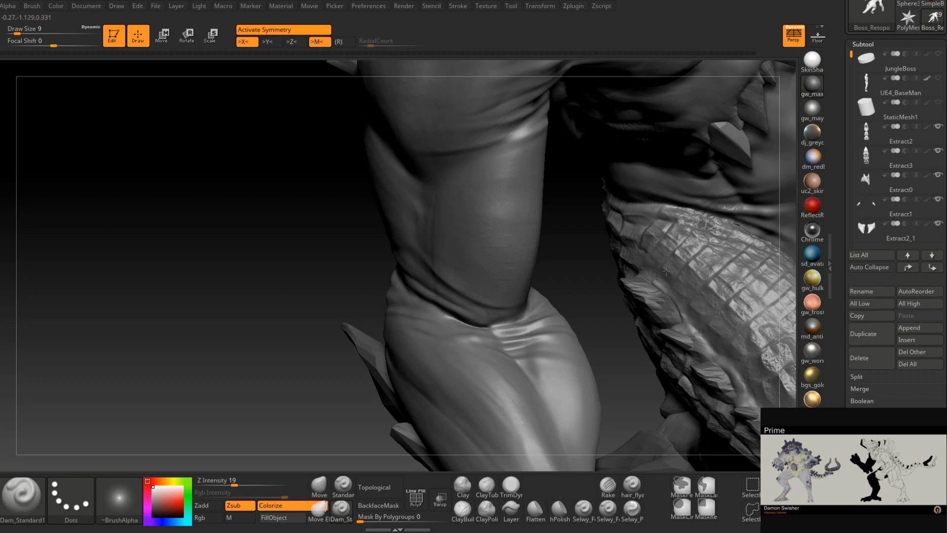
Carve the first creases between the scale rows on the upper front thigh beside the row of spikes
{"action": "right_click_drag", "start_coordinate": [666, 271], "coordinate": [537, 133]}
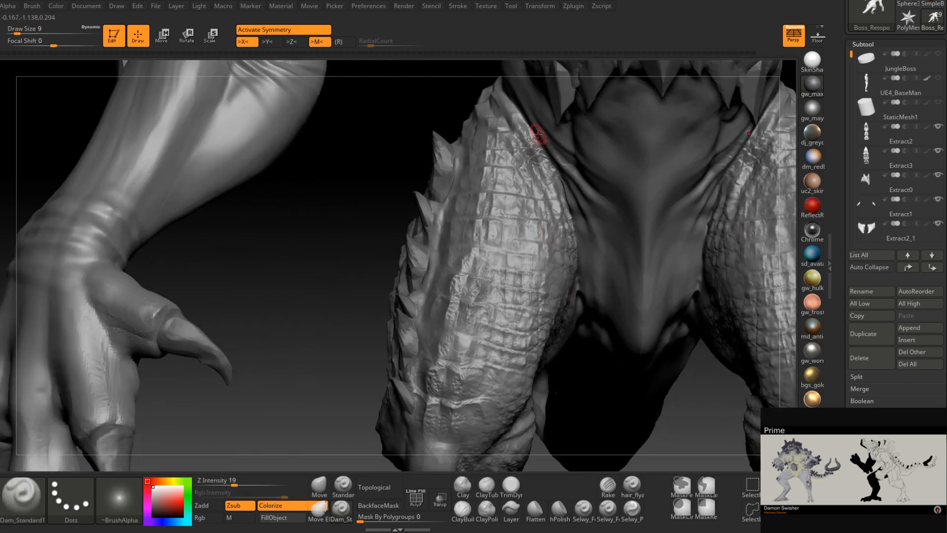
{"action": "right_click_drag", "start_coordinate": [527, 190], "coordinate": [508, 146]}
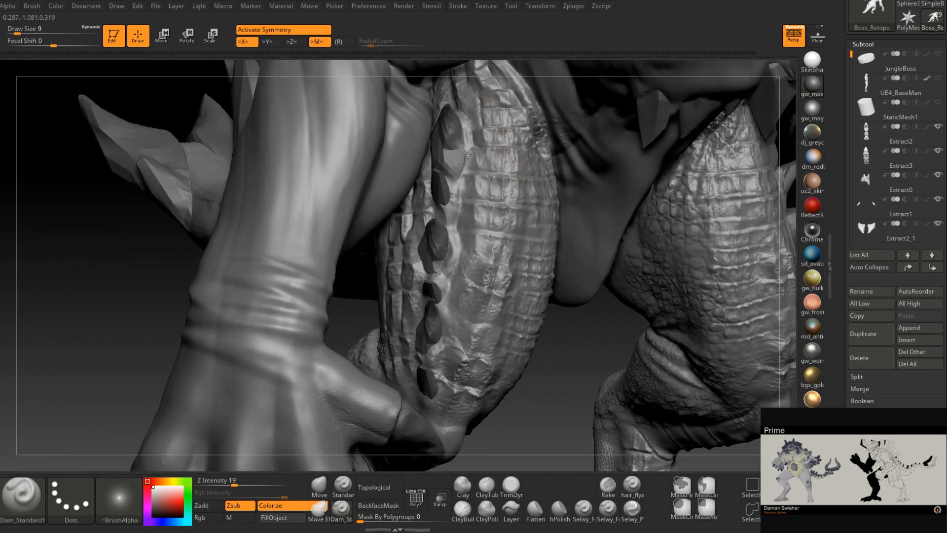
{"action": "mouse_move", "coordinate": [467, 148]}
{"action": "left_mouse_down"}
{"action": "mouse_move", "coordinate": [459, 202]}
{"action": "mouse_move", "coordinate": [492, 200]}
{"action": "left_mouse_up"}
{"action": "mouse_move", "coordinate": [457, 229]}
{"action": "left_mouse_down"}
{"action": "mouse_move", "coordinate": [492, 229]}
{"action": "mouse_move", "coordinate": [484, 256]}
{"action": "mouse_move", "coordinate": [496, 258]}
{"action": "mouse_move", "coordinate": [490, 230]}
{"action": "left_mouse_up"}
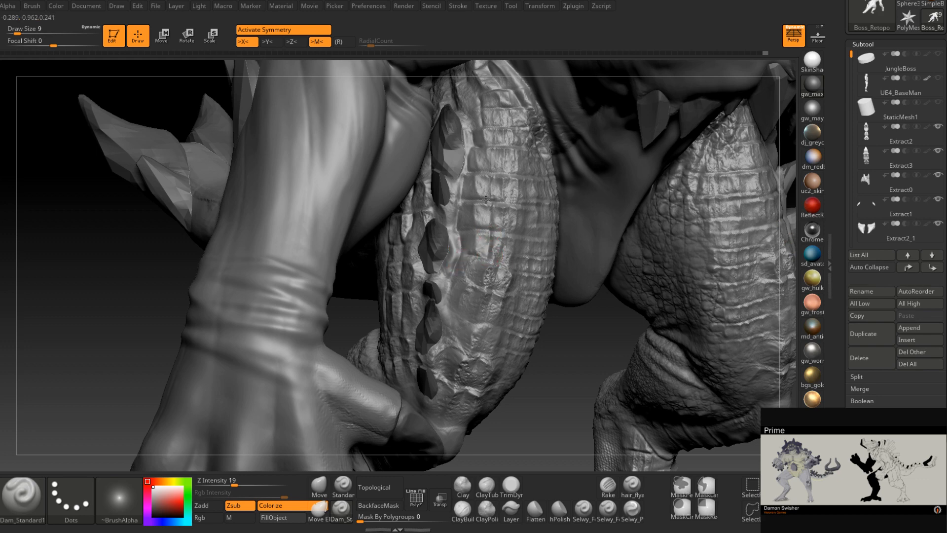
{"action": "right_click_drag", "start_coordinate": [511, 198], "coordinate": [519, 199]}
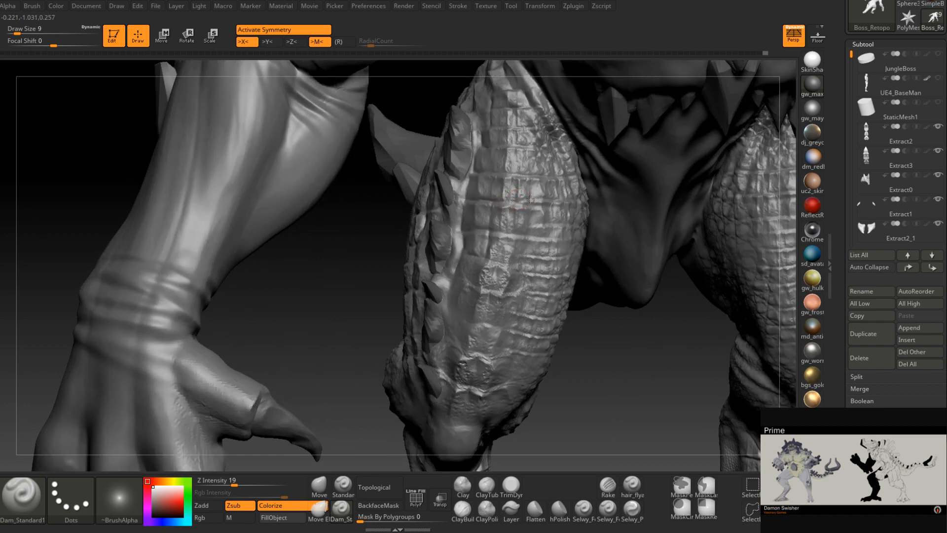
{"action": "left_click_drag", "start_coordinate": [529, 178], "coordinate": [507, 172]}
{"action": "right_click_drag", "start_coordinate": [514, 157], "coordinate": [507, 151]}
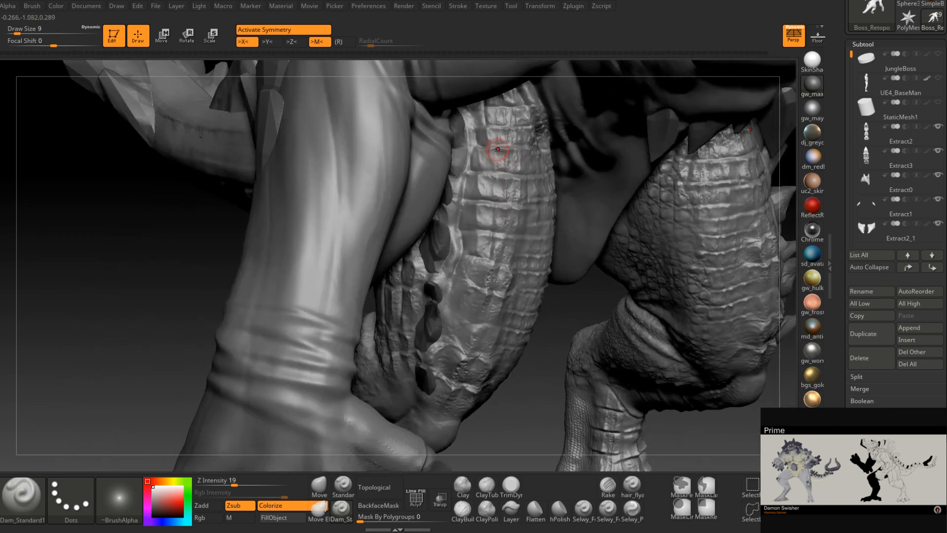
Carve a lengthwise groove down the middle of the front thigh across the horizontal scale bands
{"action": "right_click_drag", "start_coordinate": [493, 155], "coordinate": [508, 148]}
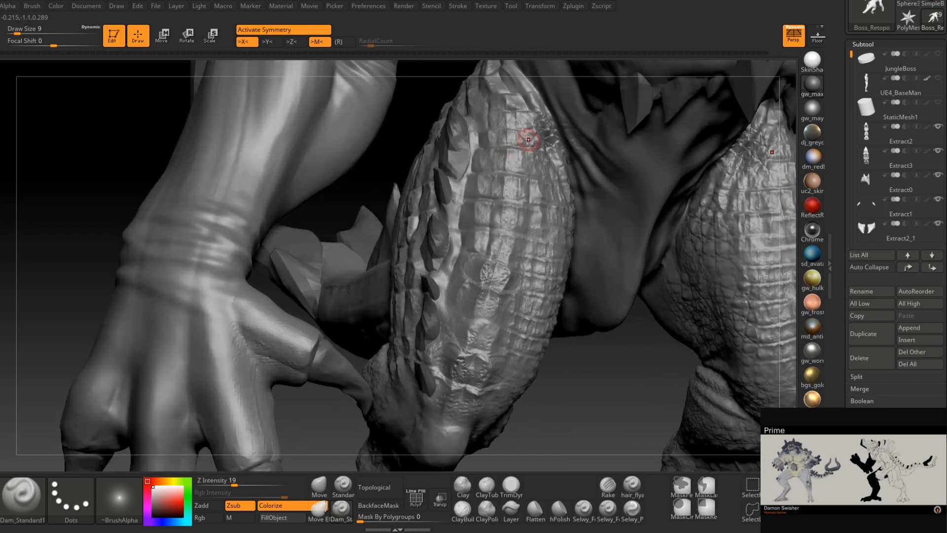
{"action": "right_click_drag", "start_coordinate": [515, 114], "coordinate": [517, 114]}
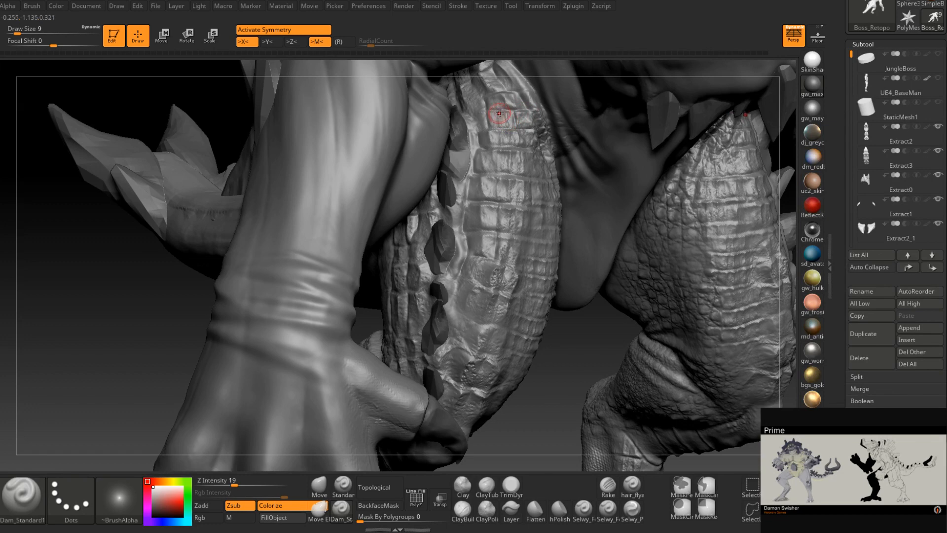
{"action": "right_click_drag", "start_coordinate": [514, 125], "coordinate": [507, 232]}
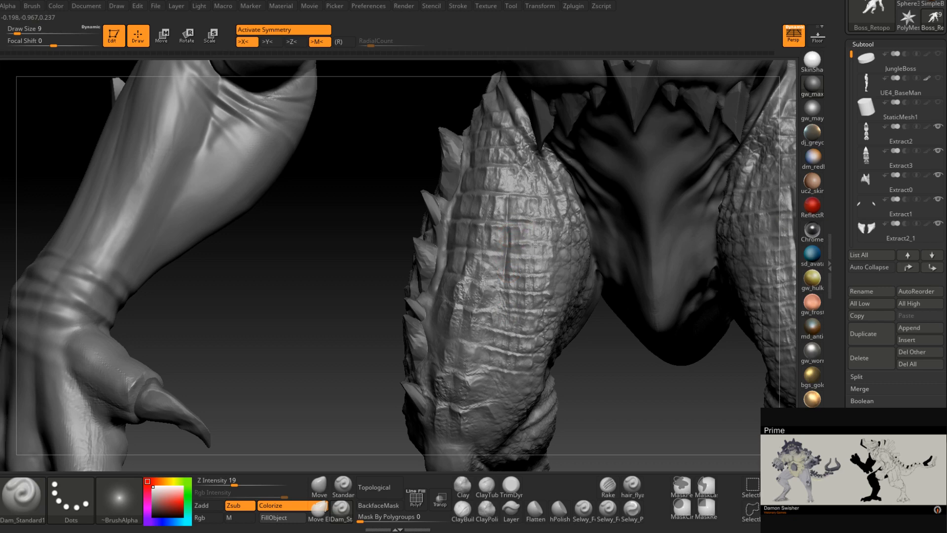
{"action": "right_click_drag", "start_coordinate": [529, 279], "coordinate": [517, 302]}
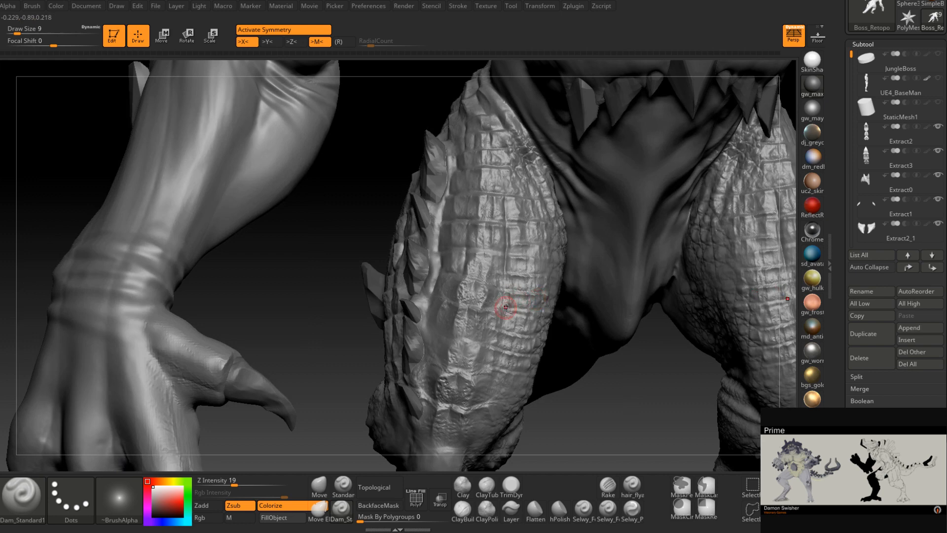
{"action": "right_click_drag", "start_coordinate": [503, 324], "coordinate": [507, 187]}
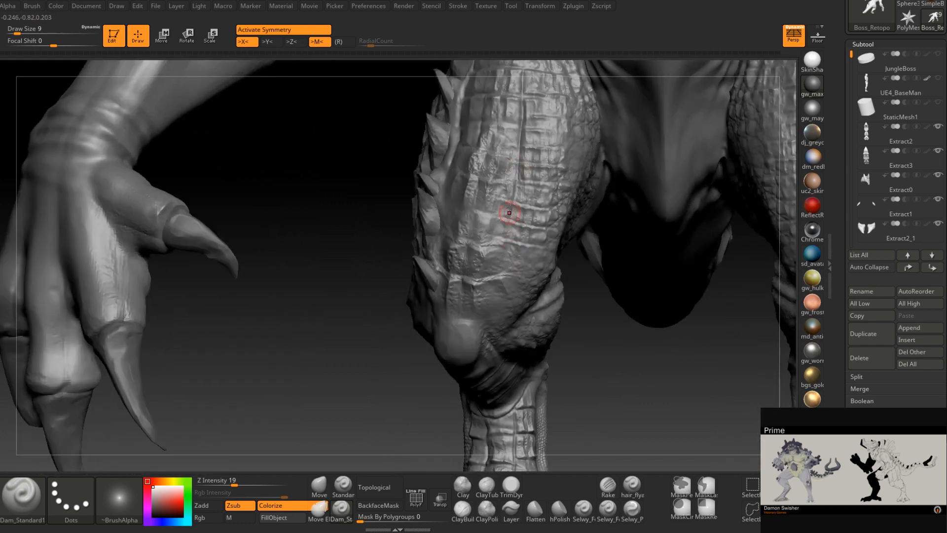
Extend the lengthwise front-thigh groove down through the lower scale bands toward the knee
{"action": "left_click_drag", "start_coordinate": [514, 200], "coordinate": [504, 266]}
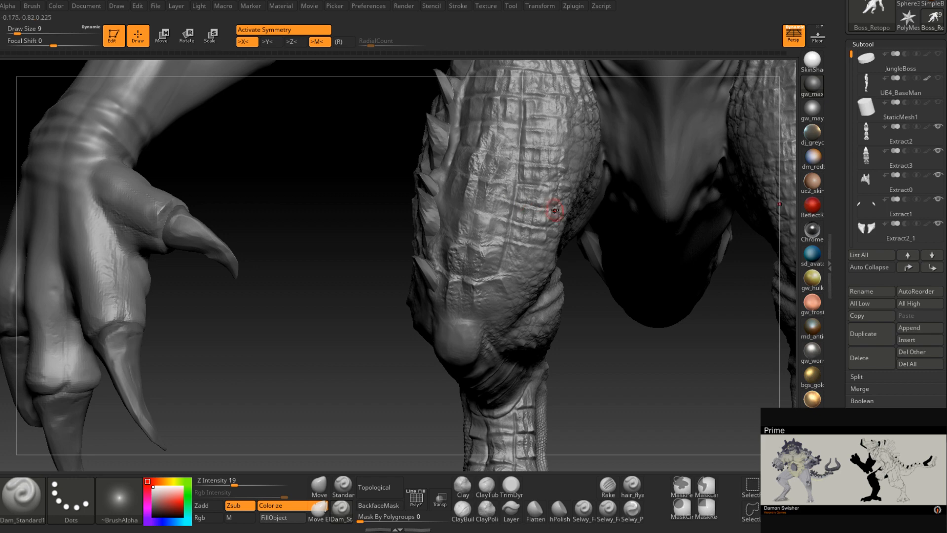
{"action": "mouse_move", "coordinate": [518, 220]}
{"action": "left_mouse_down"}
{"action": "mouse_move", "coordinate": [542, 222]}
{"action": "mouse_move", "coordinate": [521, 242]}
{"action": "mouse_move", "coordinate": [533, 245]}
{"action": "left_mouse_up"}
{"action": "right_click_drag", "start_coordinate": [533, 245], "coordinate": [513, 253]}
{"action": "left_click_drag", "start_coordinate": [513, 253], "coordinate": [503, 285]}
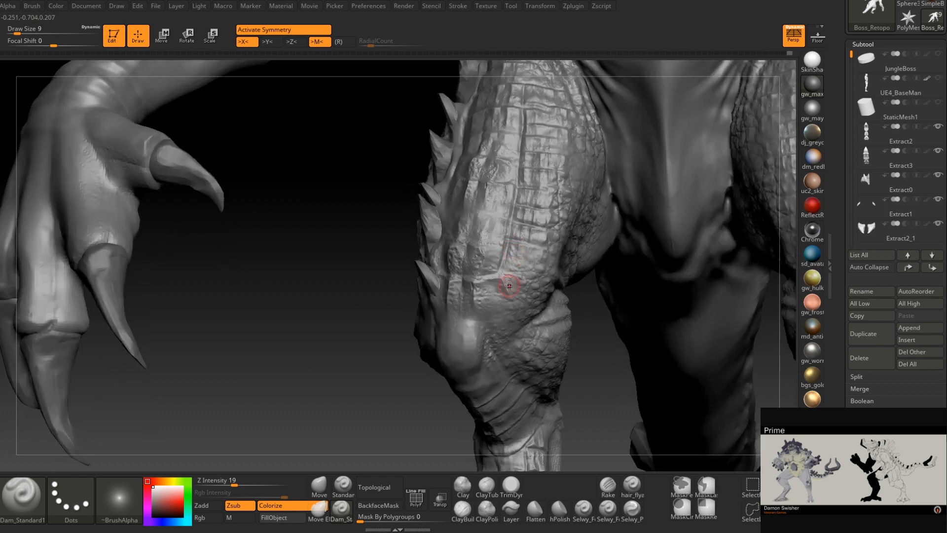
{"action": "right_click_drag", "start_coordinate": [503, 286], "coordinate": [447, 434], "text": "ctrl"}
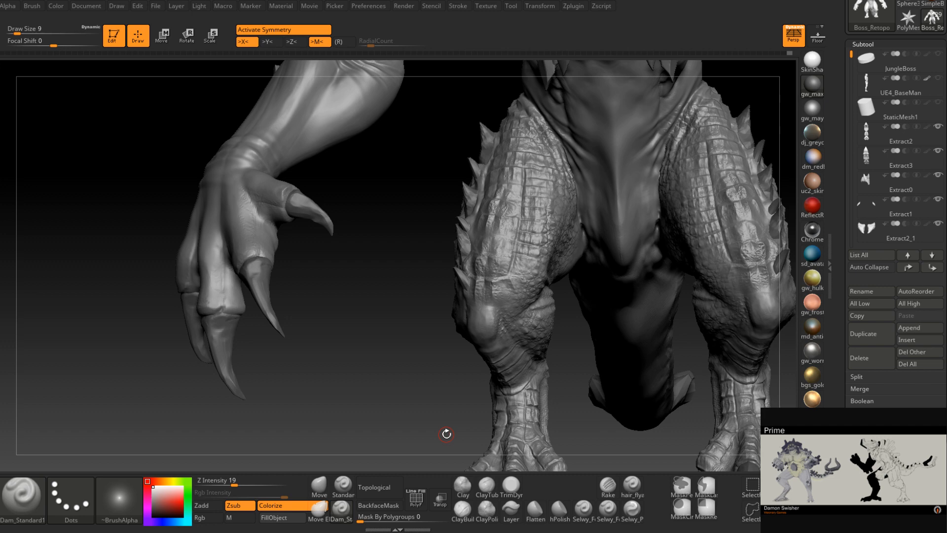
Deepen the lower end of the lengthwise thigh groove and curve it into the crease above the knee
{"action": "left_click_drag", "start_coordinate": [446, 434], "coordinate": [500, 428]}
{"action": "mouse_move", "coordinate": [522, 268]}
{"action": "right_mouse_down"}
{"action": "mouse_move", "coordinate": [504, 269]}
{"action": "mouse_move", "coordinate": [502, 291]}
{"action": "mouse_move", "coordinate": [494, 263]}
{"action": "right_mouse_up"}
{"action": "left_click_drag", "start_coordinate": [486, 266], "coordinate": [478, 285]}
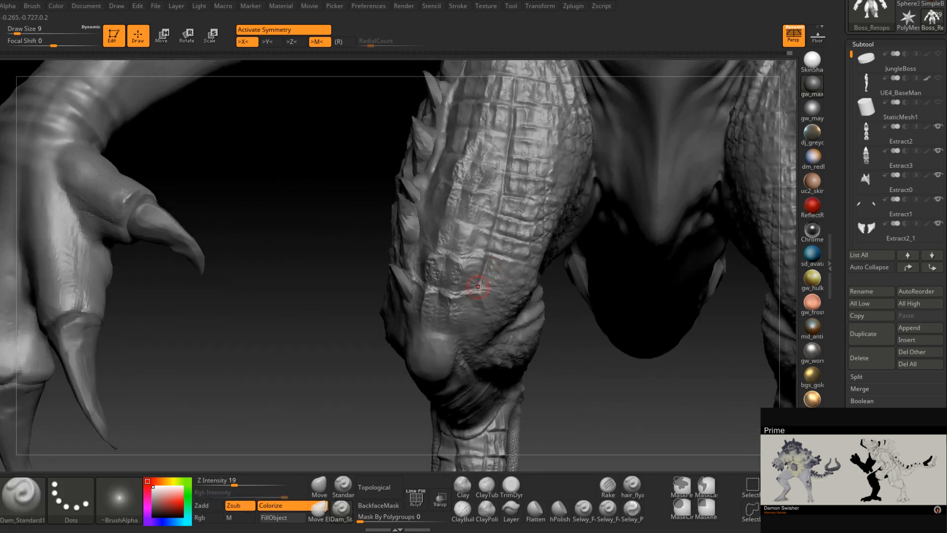
{"action": "right_click_drag", "start_coordinate": [478, 285], "coordinate": [486, 275]}
{"action": "left_click_drag", "start_coordinate": [483, 279], "coordinate": [471, 291]}
{"action": "mouse_move", "coordinate": [486, 277]}
{"action": "right_mouse_down"}
{"action": "mouse_move", "coordinate": [466, 298]}
{"action": "mouse_move", "coordinate": [488, 270]}
{"action": "right_mouse_up"}
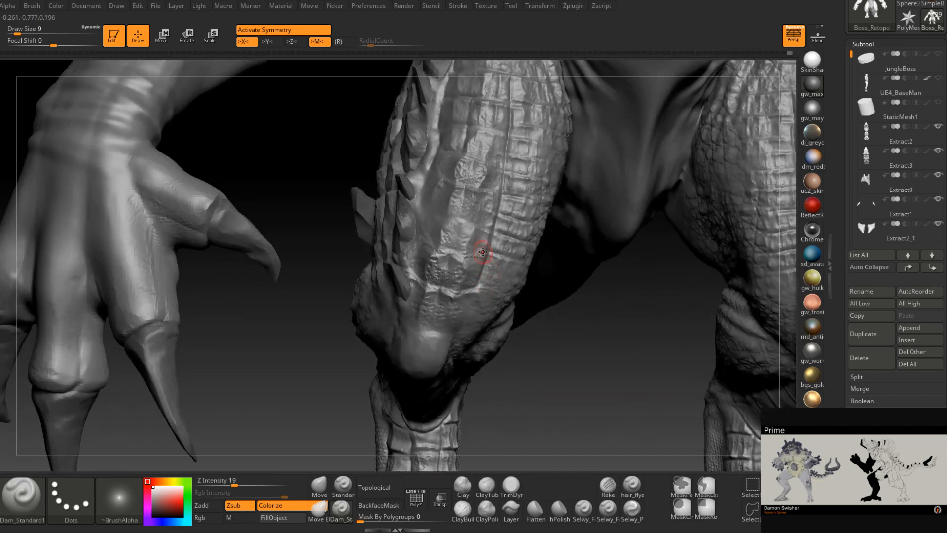
Carve cross grooves between the large plates on the lower front thigh, from the spikes to the lengthwise groove
{"action": "left_click_drag", "start_coordinate": [483, 252], "coordinate": [431, 246]}
{"action": "right_click_drag", "start_coordinate": [417, 235], "coordinate": [443, 269]}
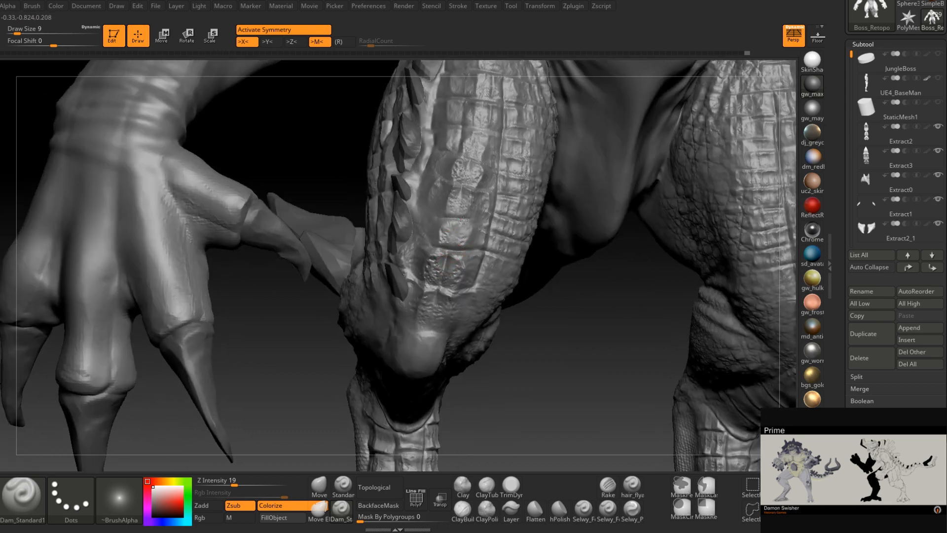
{"action": "right_click_drag", "start_coordinate": [437, 213], "coordinate": [449, 191]}
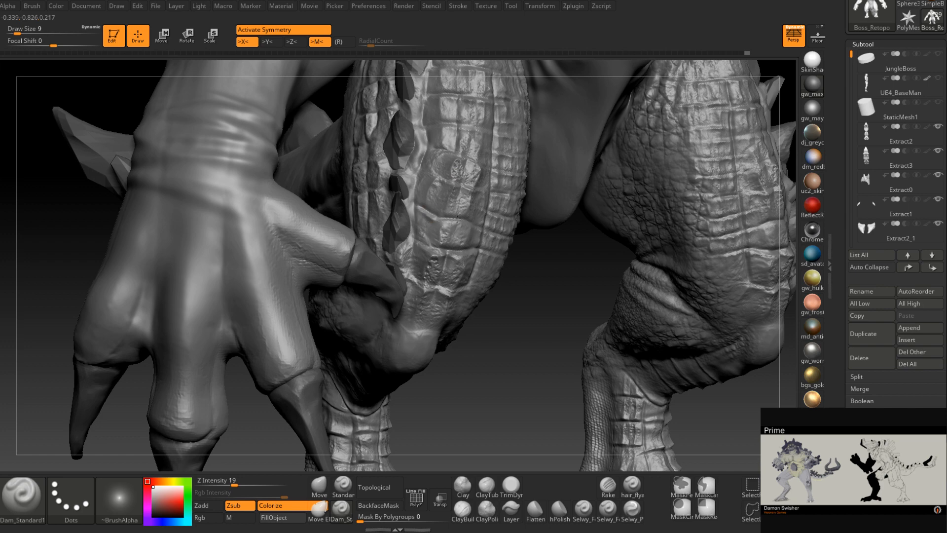
{"action": "right_click_drag", "start_coordinate": [444, 221], "coordinate": [470, 227]}
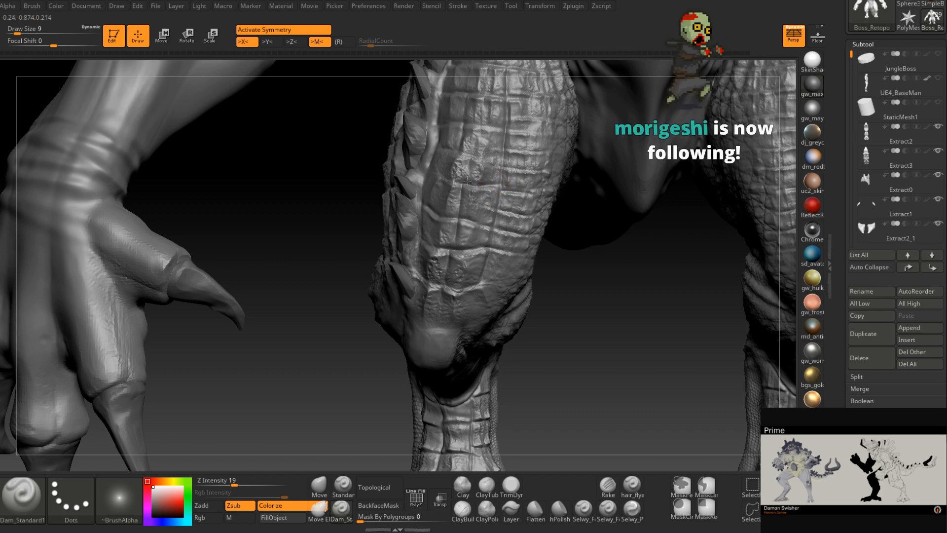
Split the large plates above the knee with a central lengthwise groove and sharpen the creases around them
{"action": "right_click_drag", "start_coordinate": [455, 163], "coordinate": [491, 177]}
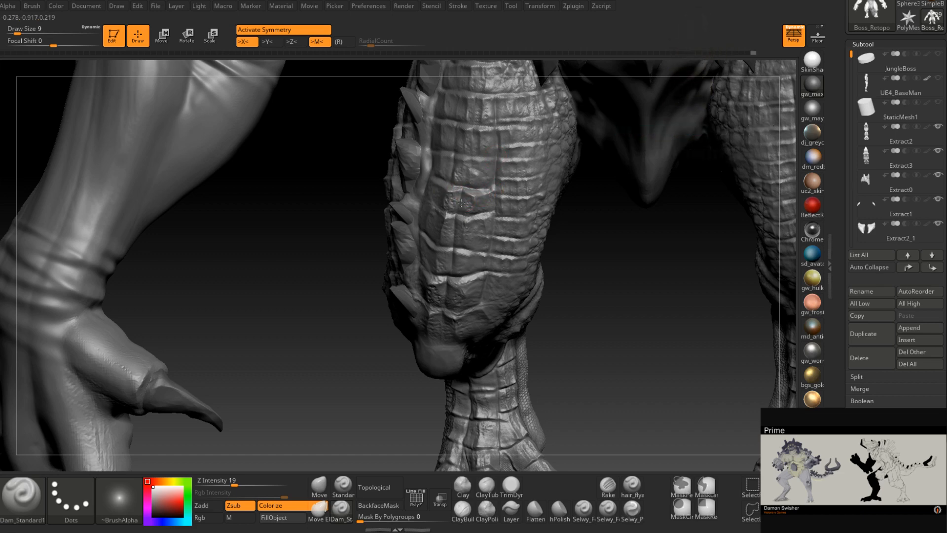
{"action": "mouse_move", "coordinate": [462, 202]}
{"action": "right_mouse_down"}
{"action": "mouse_move", "coordinate": [469, 197]}
{"action": "mouse_move", "coordinate": [459, 194]}
{"action": "right_mouse_up"}
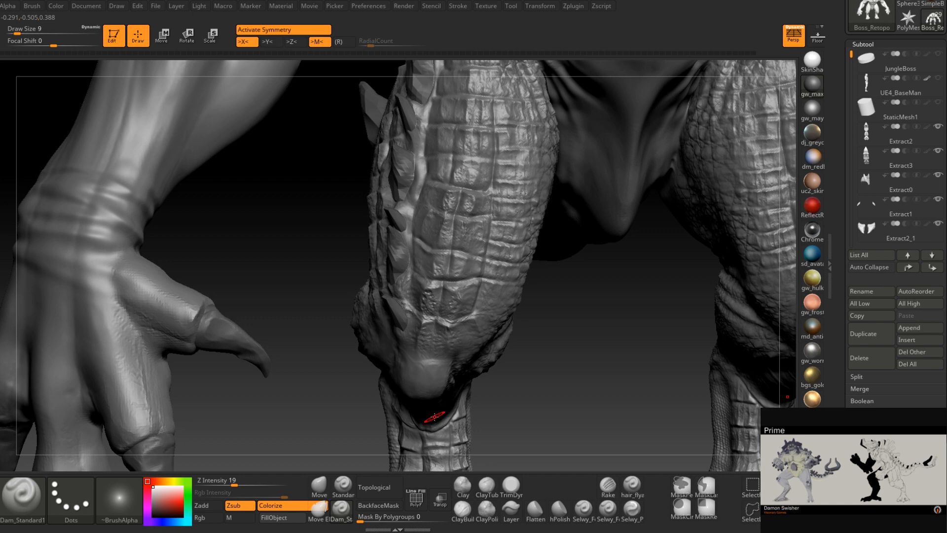
{"action": "right_click_drag", "start_coordinate": [447, 278], "coordinate": [450, 257]}
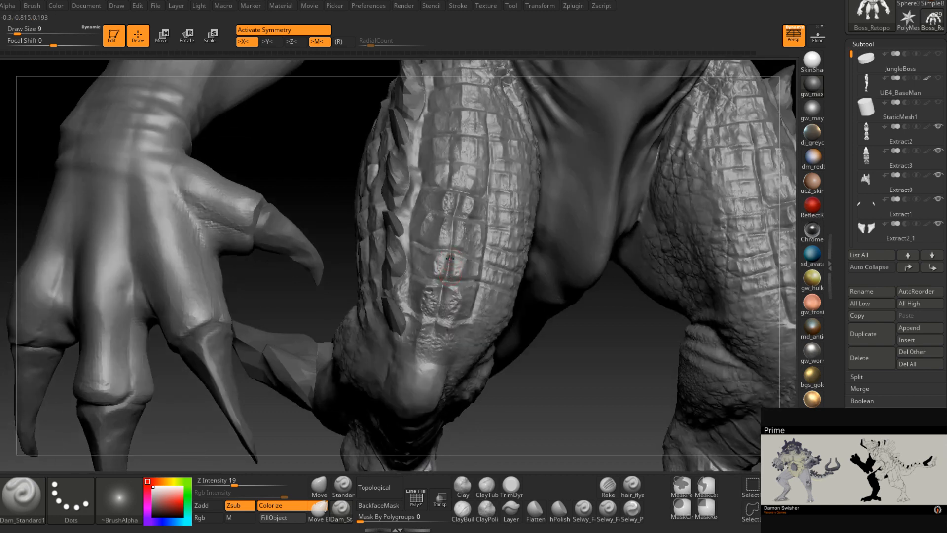
{"action": "mouse_move", "coordinate": [451, 295]}
{"action": "right_mouse_down"}
{"action": "mouse_move", "coordinate": [450, 265]}
{"action": "mouse_move", "coordinate": [467, 267]}
{"action": "mouse_move", "coordinate": [438, 256]}
{"action": "mouse_move", "coordinate": [449, 272]}
{"action": "mouse_move", "coordinate": [457, 265]}
{"action": "mouse_move", "coordinate": [458, 291]}
{"action": "right_mouse_up"}
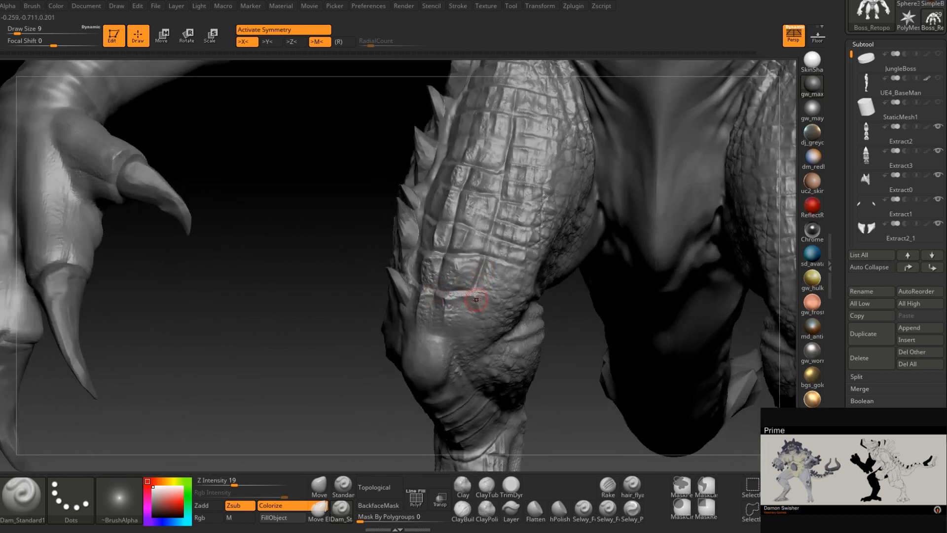
Deepen the borders of the lowest thigh plates above the knee and the grooves running up the front thigh
{"action": "mouse_move", "coordinate": [473, 296]}
{"action": "right_mouse_down"}
{"action": "mouse_move", "coordinate": [462, 296]}
{"action": "mouse_move", "coordinate": [476, 276]}
{"action": "mouse_move", "coordinate": [435, 283]}
{"action": "mouse_move", "coordinate": [414, 251]}
{"action": "right_mouse_up"}
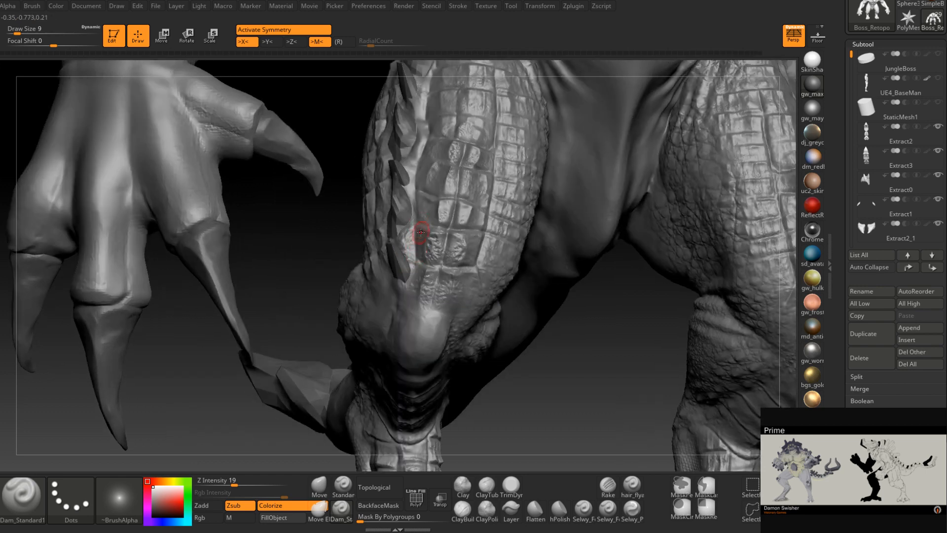
{"action": "mouse_move", "coordinate": [429, 211]}
{"action": "right_mouse_down"}
{"action": "mouse_move", "coordinate": [434, 291]}
{"action": "mouse_move", "coordinate": [434, 247]}
{"action": "mouse_move", "coordinate": [437, 278]}
{"action": "right_mouse_up"}
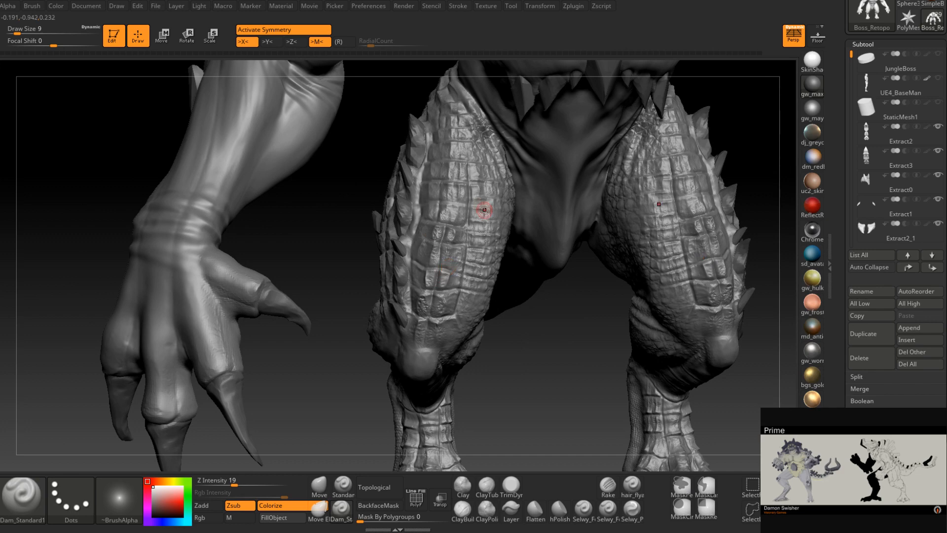
{"action": "mouse_move", "coordinate": [482, 209]}
{"action": "right_mouse_down"}
{"action": "mouse_move", "coordinate": [455, 189]}
{"action": "mouse_move", "coordinate": [458, 210]}
{"action": "mouse_move", "coordinate": [450, 154]}
{"action": "right_mouse_up"}
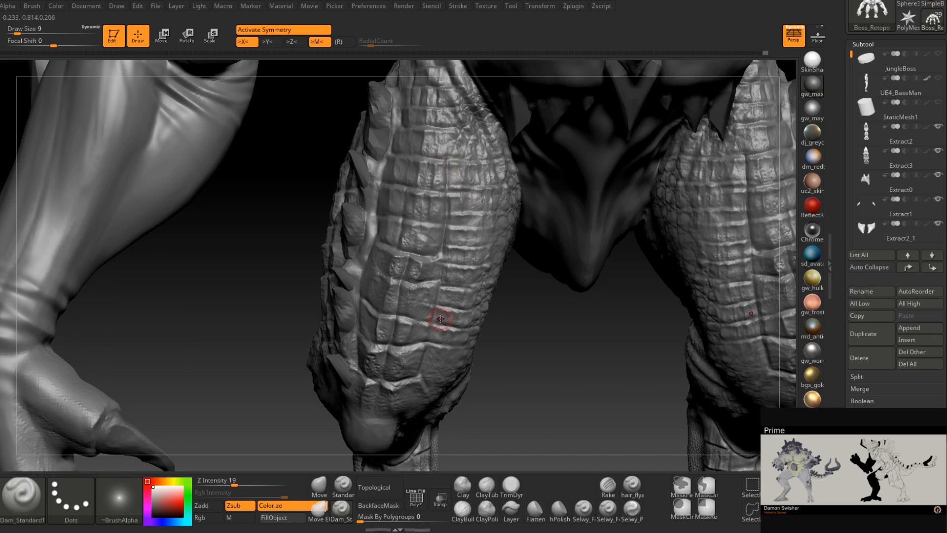
{"action": "right_click_drag", "start_coordinate": [440, 319], "coordinate": [482, 205]}
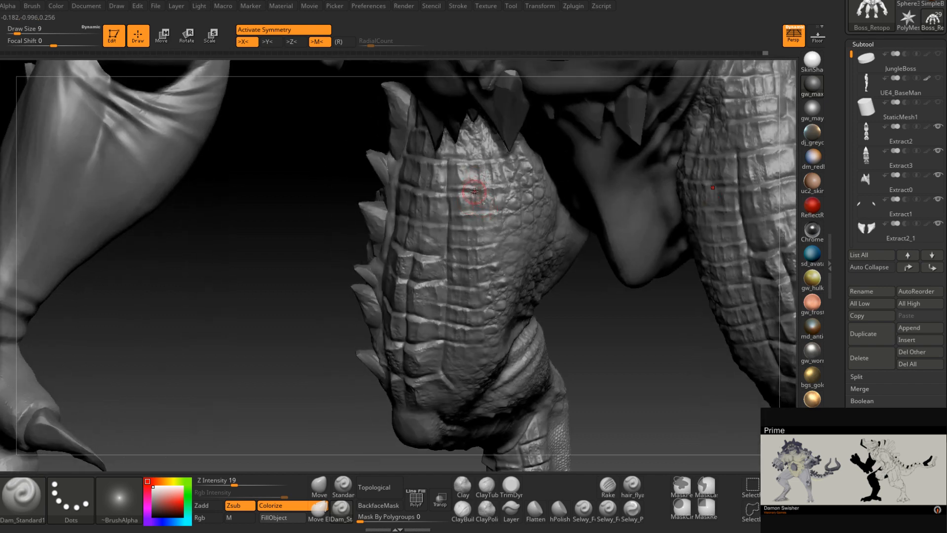
Reduce the brush draw size to 7 and carve finer creases between the small scales on the upper inner thigh
{"action": "mouse_move", "coordinate": [473, 190]}
{"action": "left_mouse_down"}
{"action": "mouse_move", "coordinate": [469, 164]}
{"action": "mouse_move", "coordinate": [475, 196]}
{"action": "left_mouse_up"}
{"action": "right_click_drag", "start_coordinate": [475, 204], "coordinate": [498, 202]}
{"action": "key", "text": "s"}
{"action": "left_click_drag", "start_coordinate": [477, 176], "coordinate": [473, 176]}
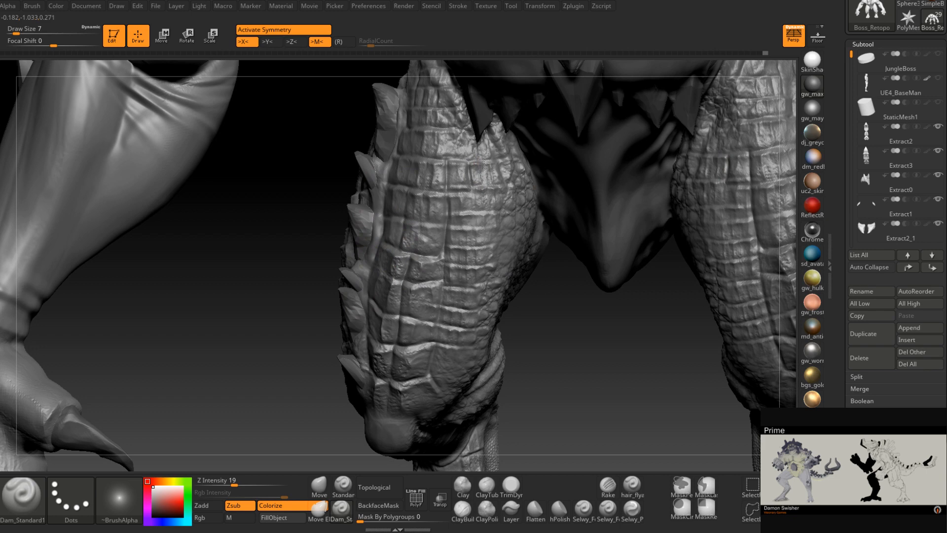
{"action": "right_click_drag", "start_coordinate": [465, 186], "coordinate": [475, 187]}
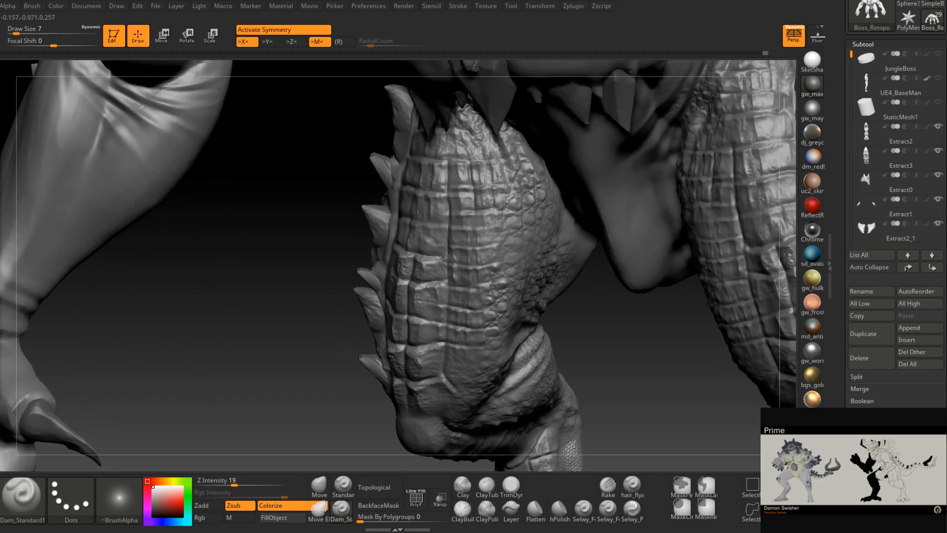
Carve fine lengthwise and cross grooves between the inner-thigh scales, working down toward the knee
{"action": "mouse_move", "coordinate": [492, 222]}
{"action": "right_mouse_down"}
{"action": "mouse_move", "coordinate": [475, 214]}
{"action": "mouse_move", "coordinate": [499, 209]}
{"action": "mouse_move", "coordinate": [497, 198]}
{"action": "mouse_move", "coordinate": [484, 276]}
{"action": "mouse_move", "coordinate": [484, 247]}
{"action": "right_mouse_up"}
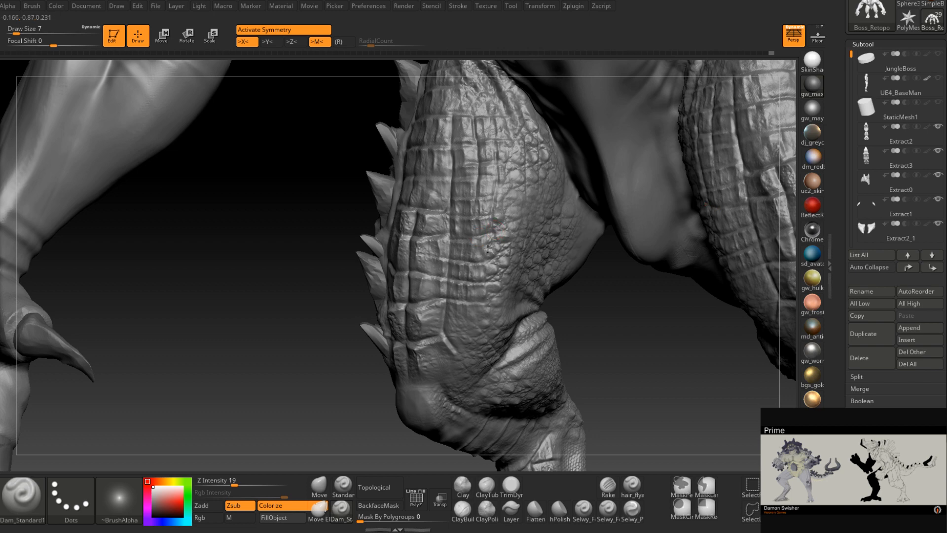
{"action": "right_click_drag", "start_coordinate": [486, 254], "coordinate": [486, 294]}
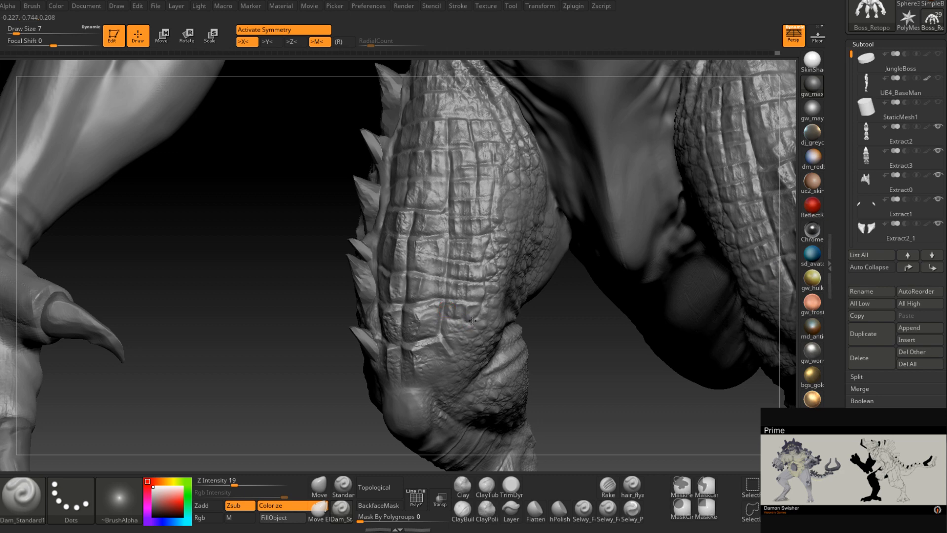
{"action": "right_click_drag", "start_coordinate": [461, 316], "coordinate": [493, 308]}
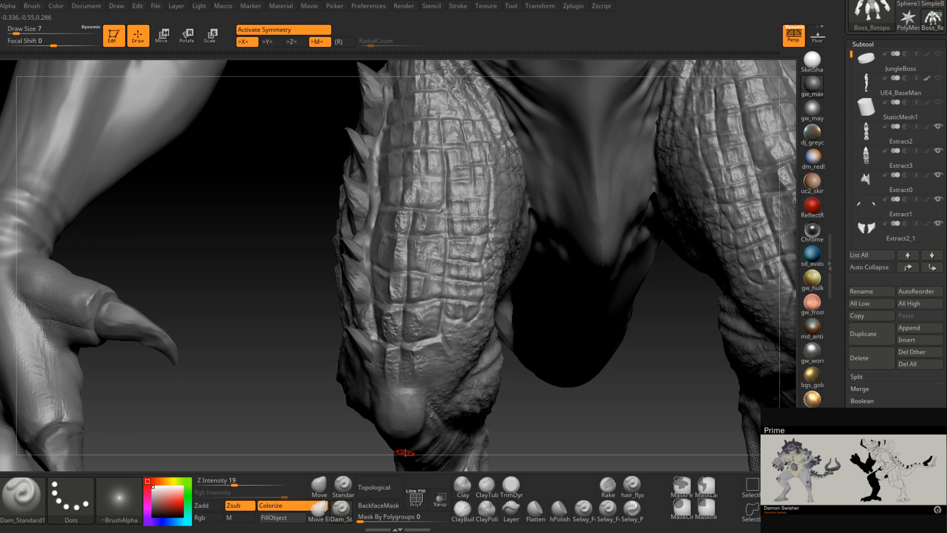
{"action": "right_click_drag", "start_coordinate": [493, 265], "coordinate": [461, 262]}
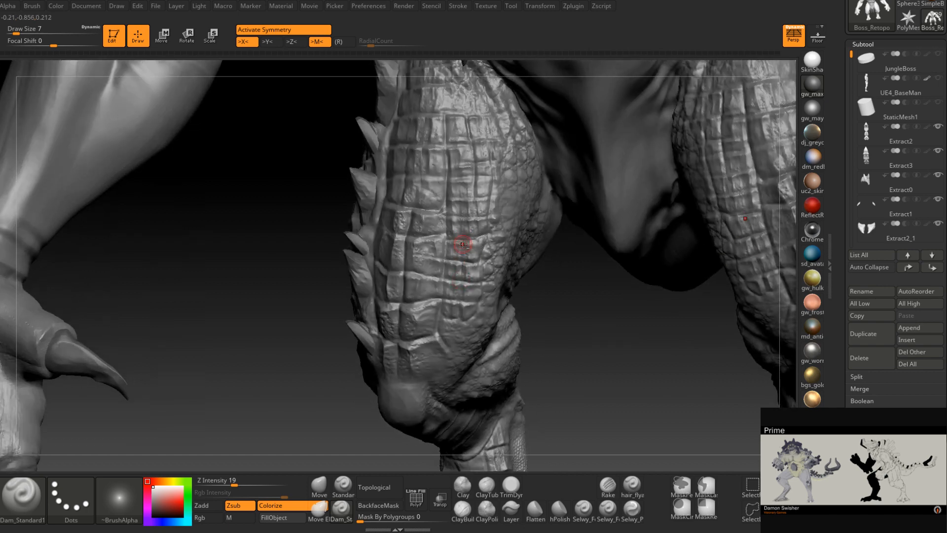
Deepen the creases between the small inner-thigh scales and the large front plates above the knee
{"action": "right_click_drag", "start_coordinate": [463, 253], "coordinate": [469, 218]}
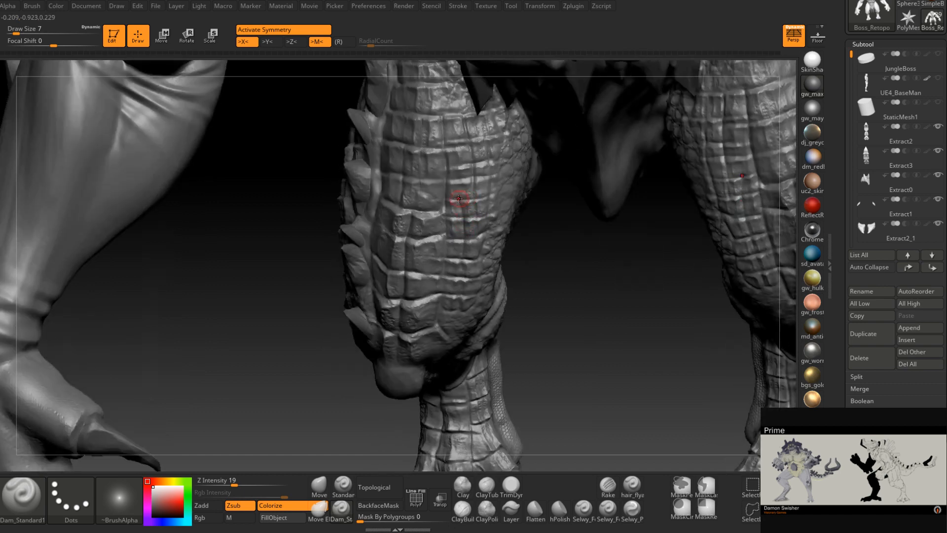
{"action": "right_click_drag", "start_coordinate": [459, 199], "coordinate": [436, 243]}
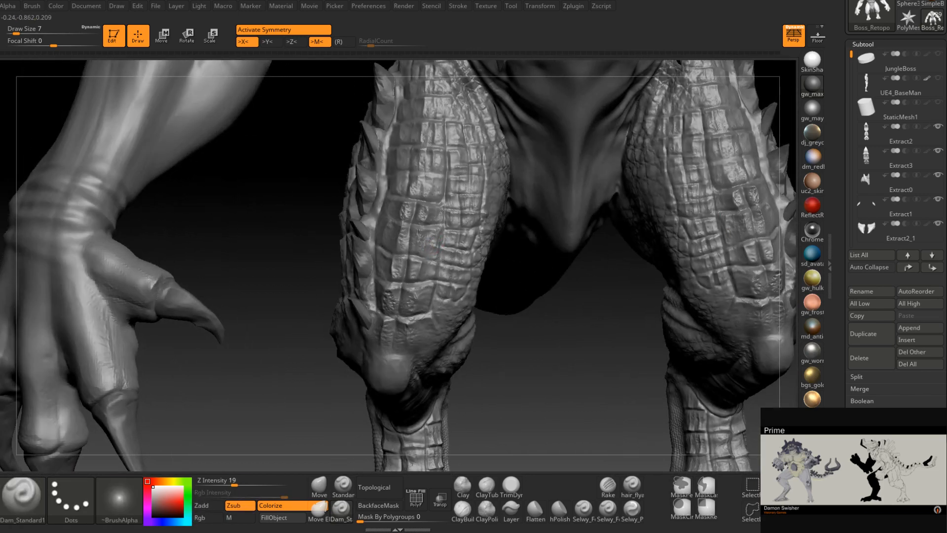
{"action": "left_click_drag", "start_coordinate": [439, 261], "coordinate": [435, 266]}
{"action": "left_click_drag", "start_coordinate": [439, 227], "coordinate": [436, 253]}
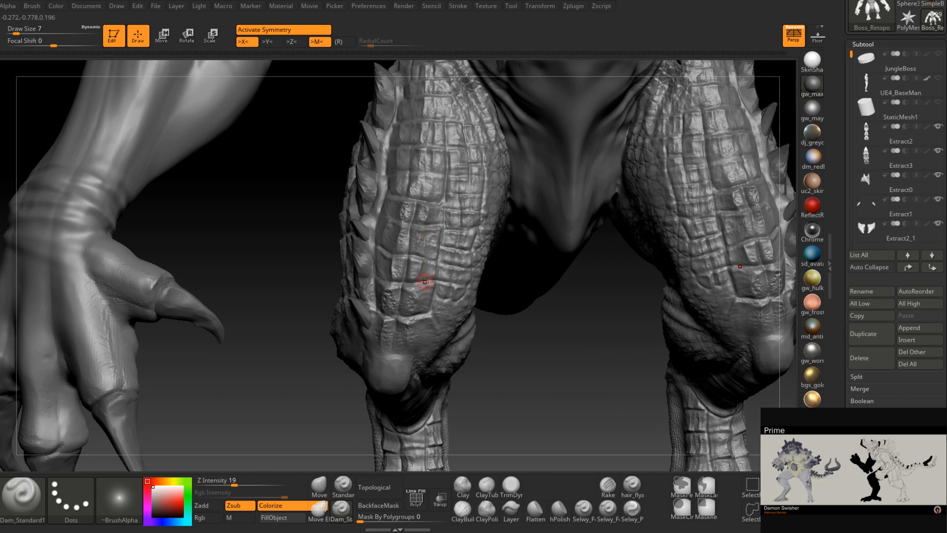
Carve creases between the scales above the knee and along the outer thigh using the Dam_Standard brush at draw size 7
{"action": "right_click_drag", "start_coordinate": [425, 277], "coordinate": [406, 207]}
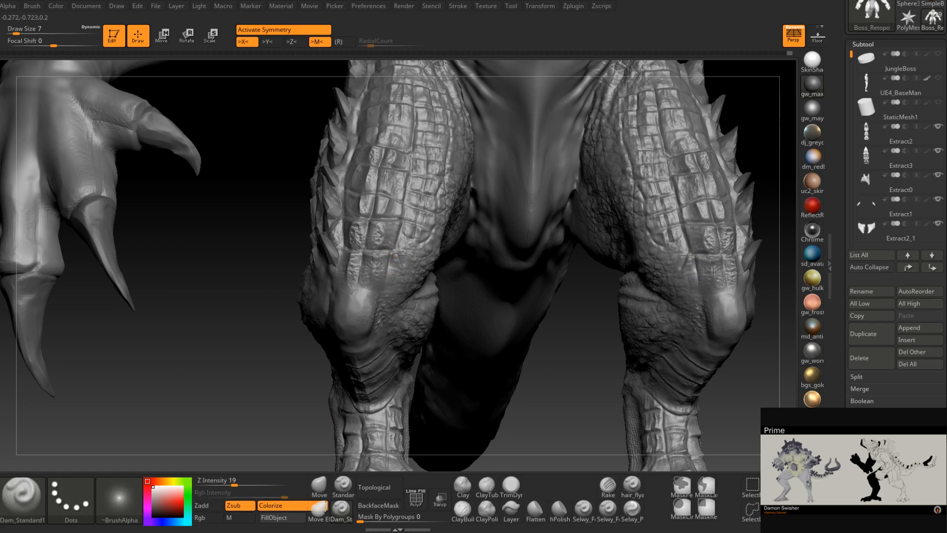
{"action": "mouse_move", "coordinate": [403, 254]}
{"action": "right_mouse_down"}
{"action": "mouse_move", "coordinate": [395, 291]}
{"action": "mouse_move", "coordinate": [390, 268]}
{"action": "mouse_move", "coordinate": [402, 249]}
{"action": "right_mouse_up"}
{"action": "left_click_drag", "start_coordinate": [363, 288], "coordinate": [366, 250]}
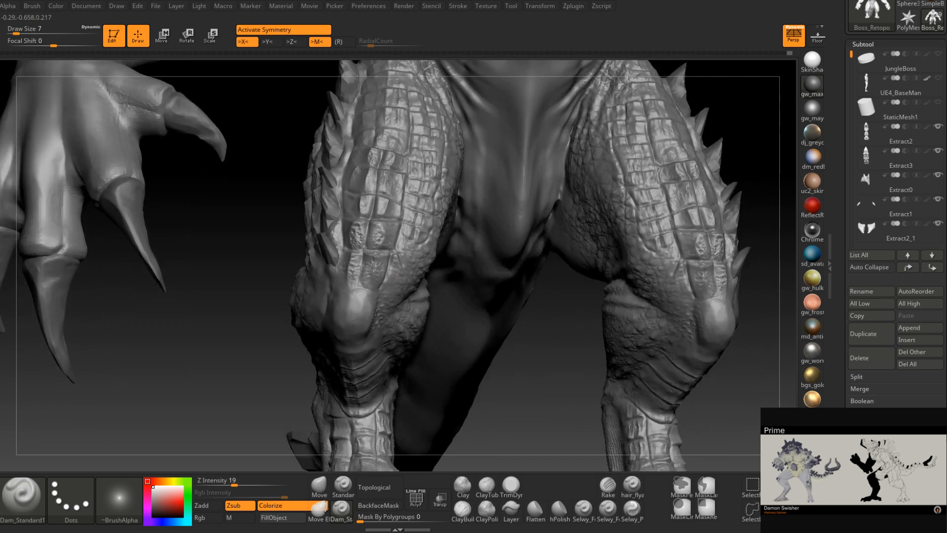
{"action": "right_click_drag", "start_coordinate": [356, 282], "coordinate": [402, 302]}
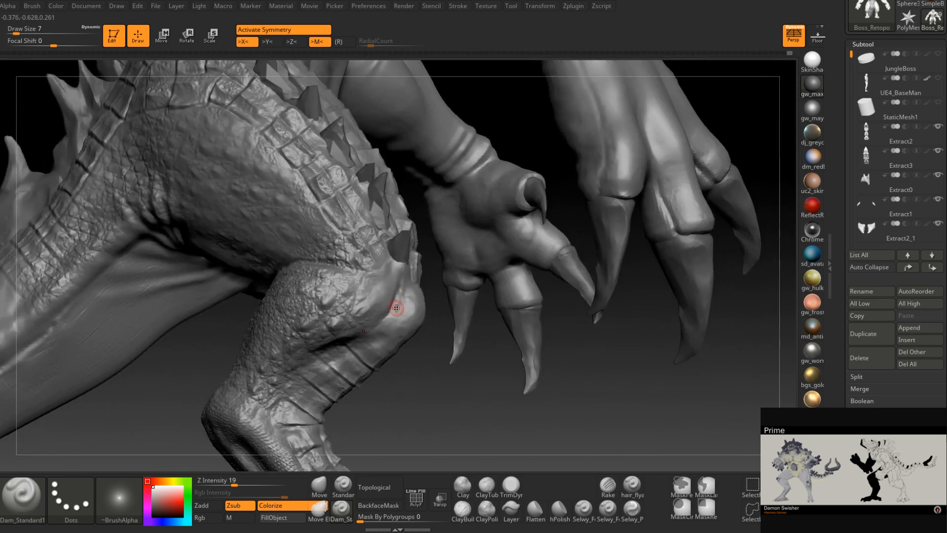
{"action": "left_click_drag", "start_coordinate": [332, 220], "coordinate": [312, 194]}
{"action": "right_click_drag", "start_coordinate": [341, 231], "coordinate": [355, 243]}
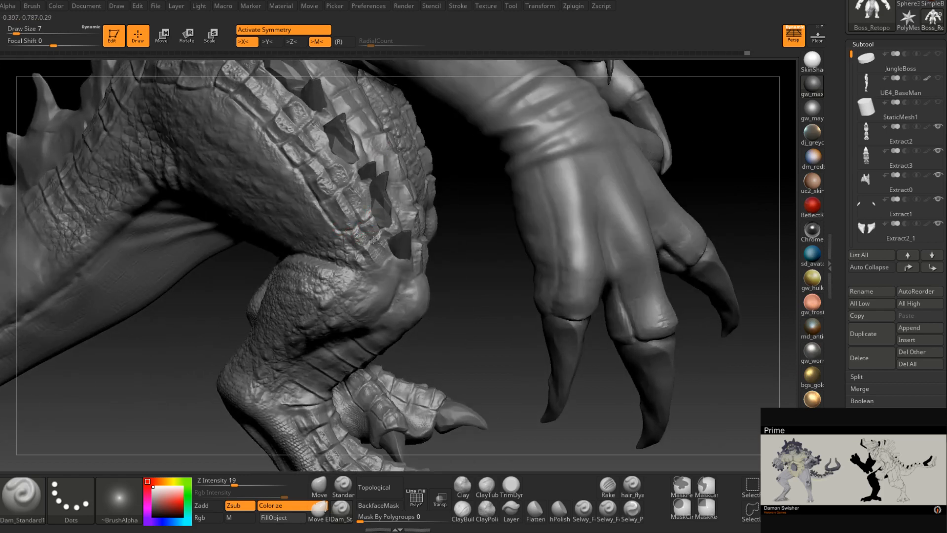
{"action": "right_click_drag", "start_coordinate": [374, 239], "coordinate": [356, 249]}
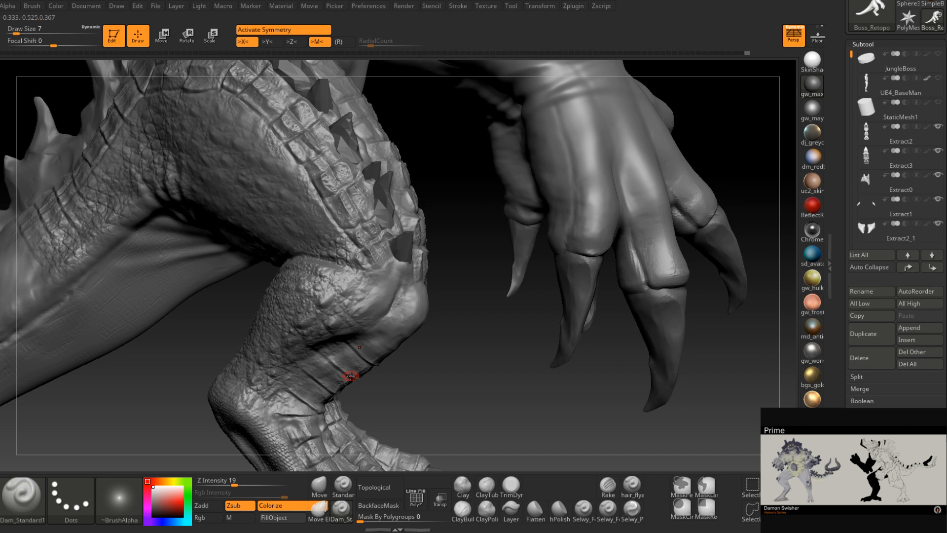
Cut deeper horizontal creases across the outer side of the shin below the knee at draw size 11
{"action": "right_click_drag", "start_coordinate": [404, 298], "coordinate": [296, 320]}
{"action": "right_click_drag", "start_coordinate": [451, 323], "coordinate": [490, 312]}
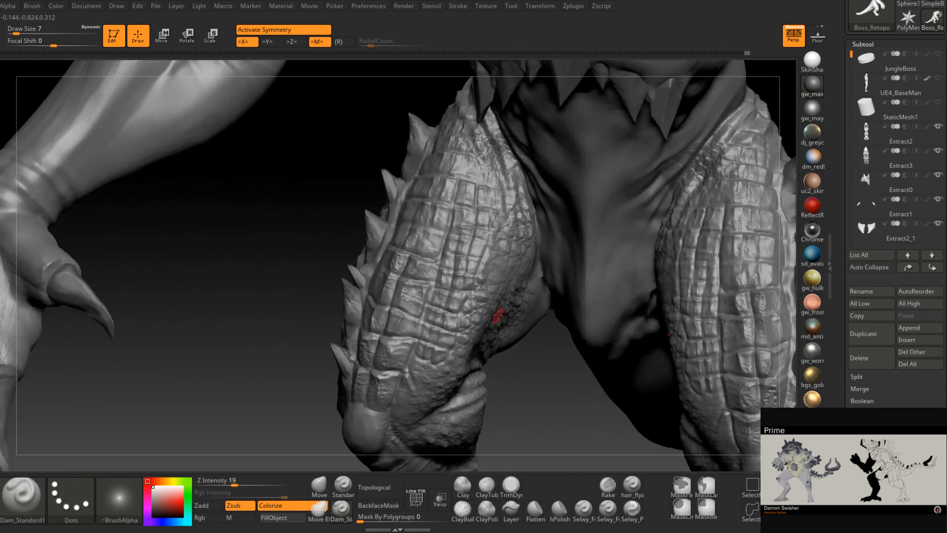
{"action": "right_click_drag", "start_coordinate": [466, 266], "coordinate": [469, 249]}
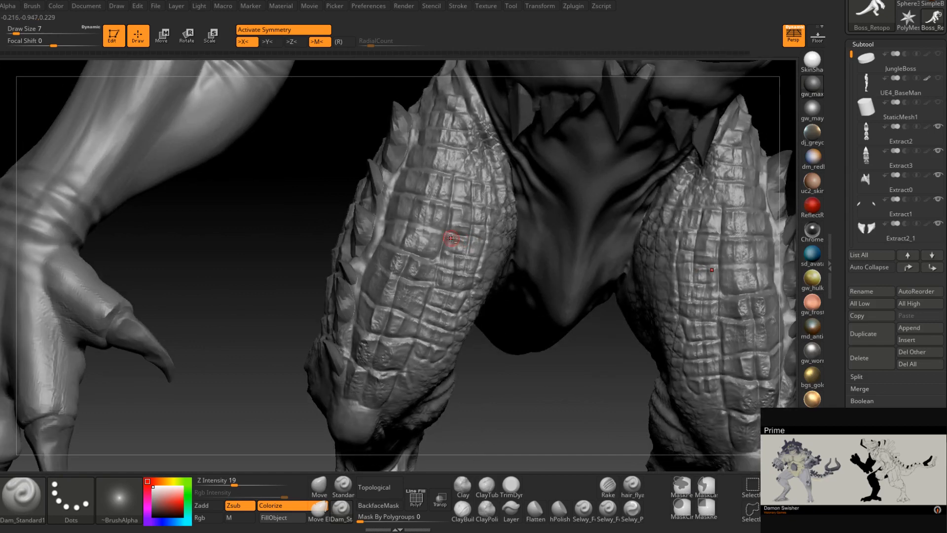
{"action": "mouse_move", "coordinate": [463, 245]}
{"action": "right_mouse_down"}
{"action": "mouse_move", "coordinate": [465, 262]}
{"action": "mouse_move", "coordinate": [480, 247]}
{"action": "mouse_move", "coordinate": [480, 262]}
{"action": "mouse_move", "coordinate": [471, 262]}
{"action": "right_mouse_up"}
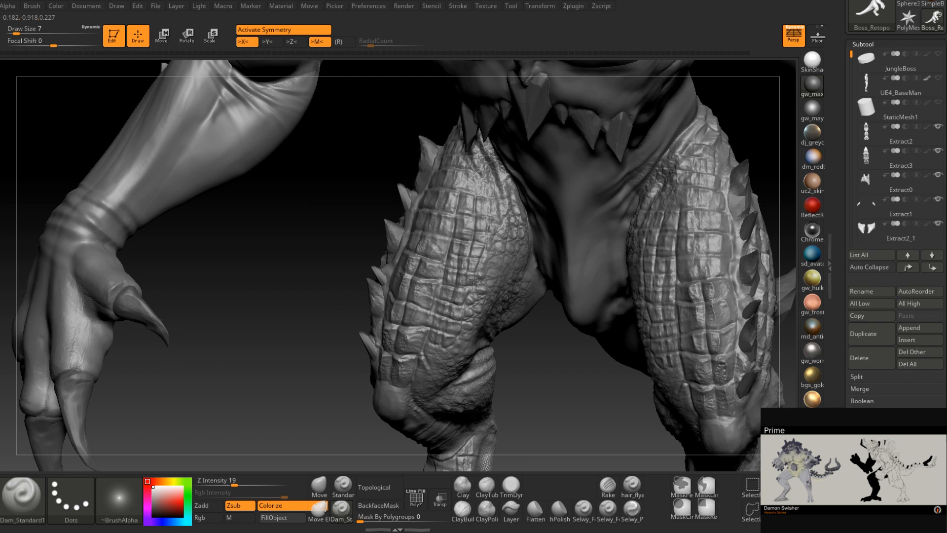
{"action": "mouse_move", "coordinate": [473, 279]}
{"action": "right_mouse_down"}
{"action": "mouse_move", "coordinate": [465, 288]}
{"action": "mouse_move", "coordinate": [469, 281]}
{"action": "mouse_move", "coordinate": [472, 298]}
{"action": "mouse_move", "coordinate": [481, 212]}
{"action": "mouse_move", "coordinate": [469, 258]}
{"action": "mouse_move", "coordinate": [496, 268]}
{"action": "mouse_move", "coordinate": [434, 308]}
{"action": "right_mouse_up"}
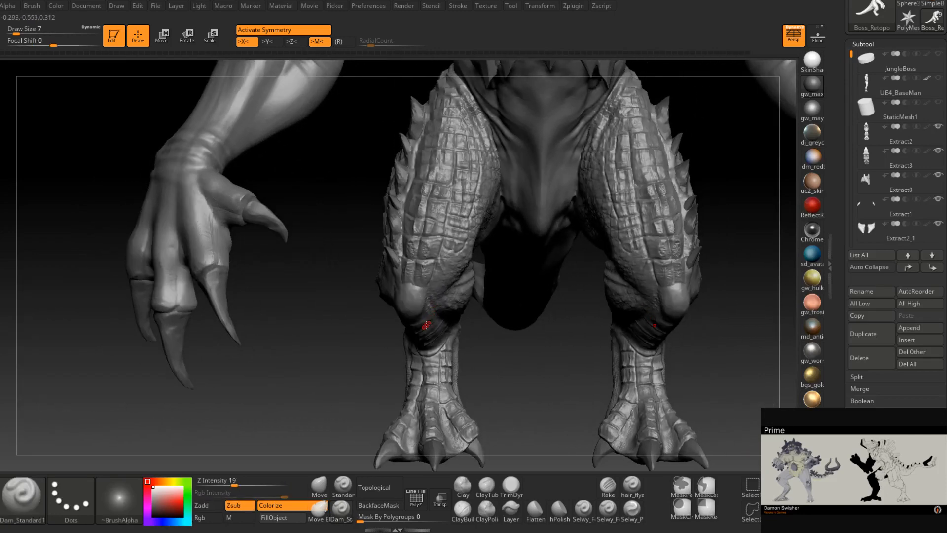
{"action": "right_click_drag", "start_coordinate": [427, 324], "coordinate": [448, 283]}
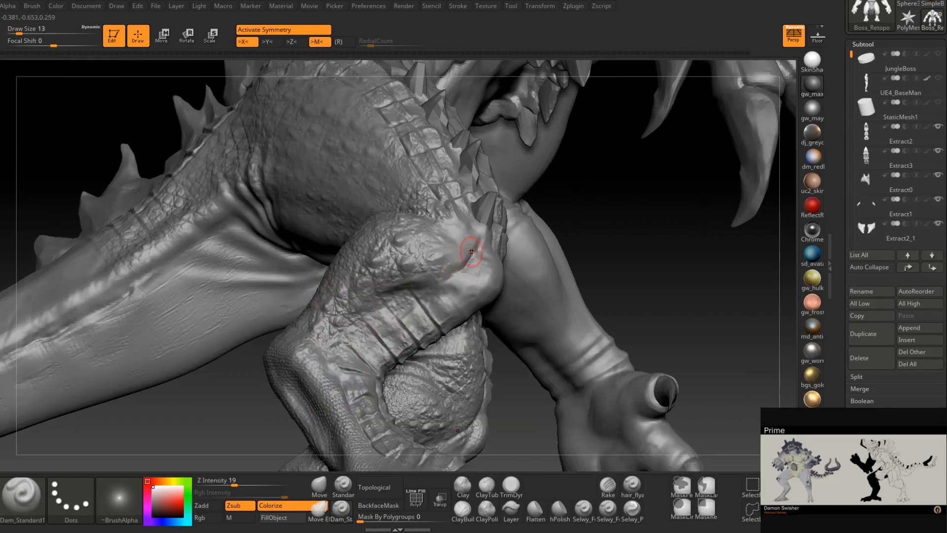
{"action": "right_click_drag", "start_coordinate": [439, 318], "coordinate": [439, 328]}
{"action": "right_click_drag", "start_coordinate": [475, 255], "coordinate": [410, 284]}
{"action": "right_click_drag", "start_coordinate": [503, 292], "coordinate": [439, 285], "text": "alt"}
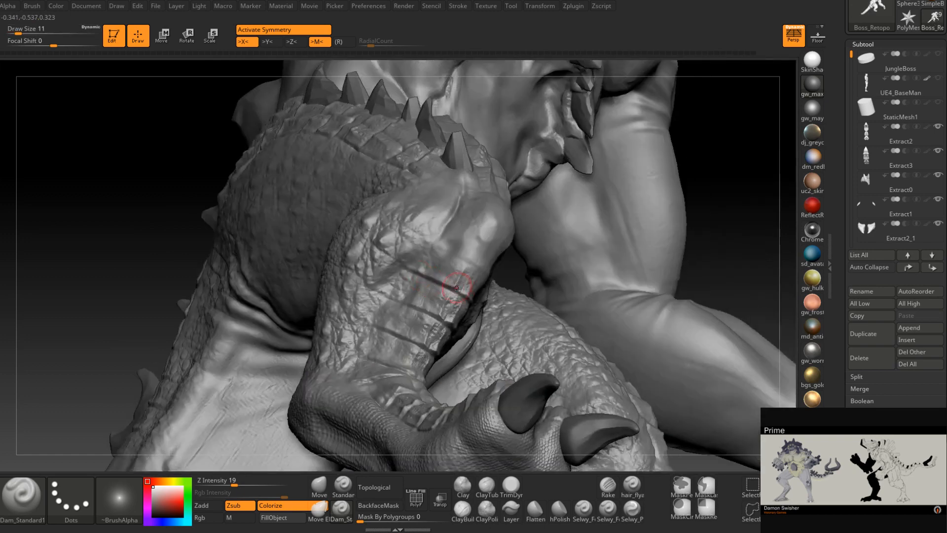
{"action": "left_click_drag", "start_coordinate": [456, 288], "coordinate": [466, 296]}
{"action": "left_click_drag", "start_coordinate": [394, 301], "coordinate": [433, 313]}
{"action": "mouse_move", "coordinate": [388, 300]}
{"action": "right_mouse_down"}
{"action": "mouse_move", "coordinate": [428, 319]}
{"action": "mouse_move", "coordinate": [348, 301]}
{"action": "mouse_move", "coordinate": [403, 293]}
{"action": "mouse_move", "coordinate": [435, 309]}
{"action": "mouse_move", "coordinate": [434, 338]}
{"action": "mouse_move", "coordinate": [450, 321]}
{"action": "right_mouse_up"}
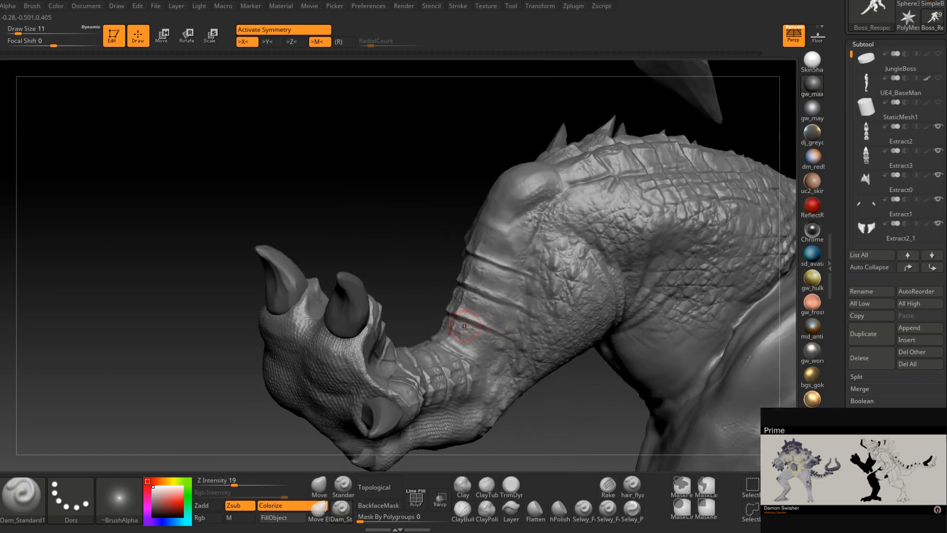
Extend and deepen the horizontal shin creases around the inner side of the lower leg
{"action": "left_click_drag", "start_coordinate": [465, 325], "coordinate": [492, 336]}
{"action": "left_click_drag", "start_coordinate": [465, 287], "coordinate": [513, 307]}
{"action": "right_click_drag", "start_coordinate": [483, 297], "coordinate": [480, 298]}
{"action": "left_click_drag", "start_coordinate": [483, 299], "coordinate": [514, 310]}
{"action": "left_click_drag", "start_coordinate": [462, 282], "coordinate": [516, 313]}
{"action": "mouse_move", "coordinate": [516, 312]}
{"action": "right_mouse_down"}
{"action": "mouse_move", "coordinate": [524, 326]}
{"action": "mouse_move", "coordinate": [491, 321]}
{"action": "mouse_move", "coordinate": [503, 288]}
{"action": "mouse_move", "coordinate": [516, 312]}
{"action": "mouse_move", "coordinate": [546, 309]}
{"action": "right_mouse_up"}
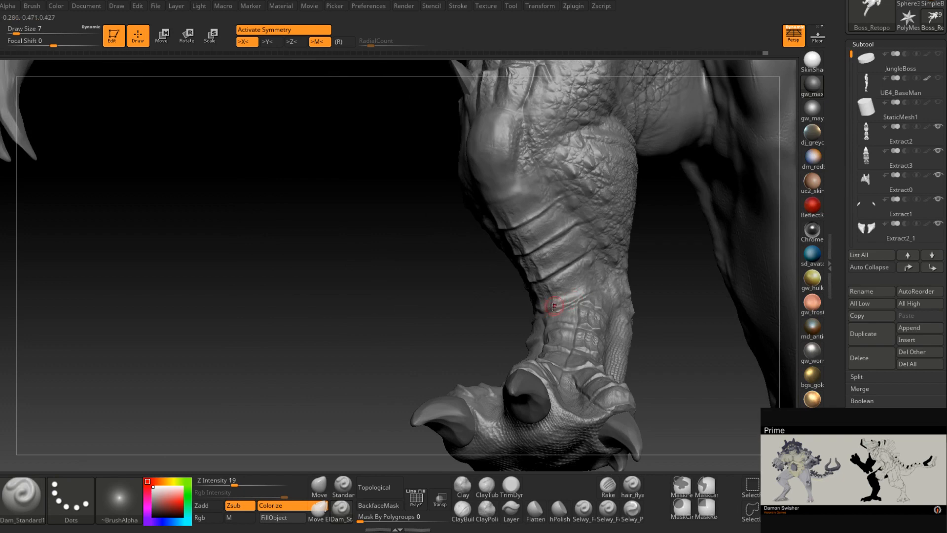
{"action": "right_click_drag", "start_coordinate": [594, 286], "coordinate": [554, 298]}
{"action": "mouse_move", "coordinate": [600, 279]}
{"action": "right_mouse_down", "text": "ctrl"}
{"action": "mouse_move", "coordinate": [554, 332]}
{"action": "mouse_move", "coordinate": [541, 330]}
{"action": "mouse_move", "coordinate": [571, 334]}
{"action": "mouse_move", "coordinate": [532, 344]}
{"action": "mouse_move", "coordinate": [572, 328]}
{"action": "mouse_move", "coordinate": [547, 358]}
{"action": "mouse_move", "coordinate": [552, 399]}
{"action": "mouse_move", "coordinate": [546, 345]}
{"action": "mouse_move", "coordinate": [516, 271]}
{"action": "mouse_move", "coordinate": [562, 255]}
{"action": "mouse_move", "coordinate": [503, 338]}
{"action": "right_mouse_up", "text": "ctrl"}
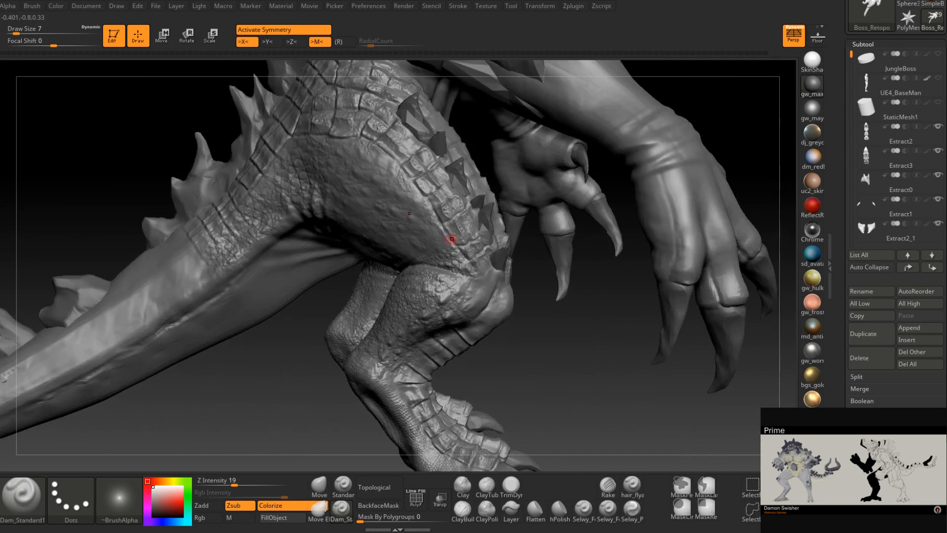
Check the hip and thigh scales from the side and front, and quick-save the sculpt
{"action": "mouse_move", "coordinate": [491, 281]}
{"action": "right_mouse_down"}
{"action": "mouse_move", "coordinate": [437, 245]}
{"action": "mouse_move", "coordinate": [444, 218]}
{"action": "right_mouse_up"}
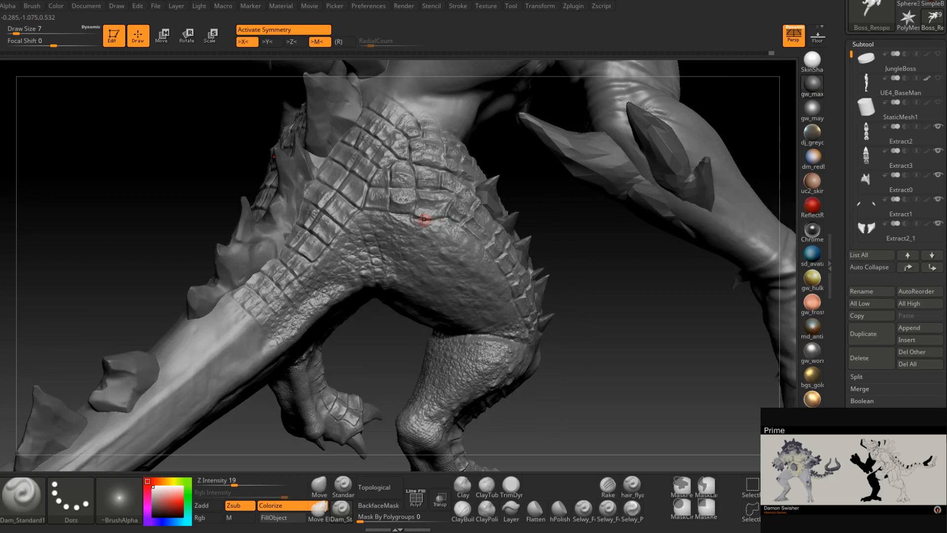
{"action": "mouse_move", "coordinate": [402, 215]}
{"action": "right_mouse_down"}
{"action": "mouse_move", "coordinate": [454, 318]}
{"action": "mouse_move", "coordinate": [427, 311]}
{"action": "mouse_move", "coordinate": [450, 280]}
{"action": "mouse_move", "coordinate": [486, 282]}
{"action": "mouse_move", "coordinate": [484, 315]}
{"action": "mouse_move", "coordinate": [458, 346]}
{"action": "mouse_move", "coordinate": [358, 270]}
{"action": "mouse_move", "coordinate": [330, 278]}
{"action": "right_mouse_up"}
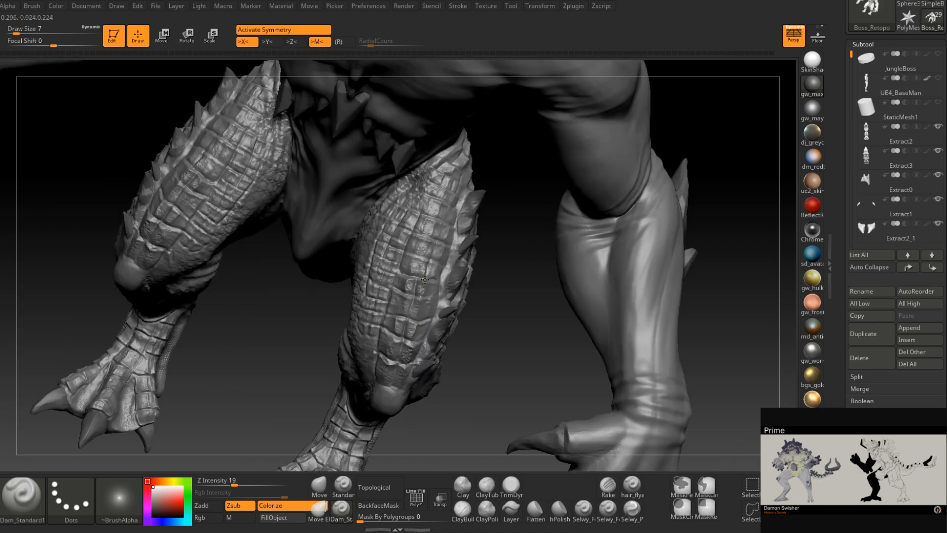
{"action": "mouse_move", "coordinate": [425, 276]}
{"action": "right_mouse_down"}
{"action": "mouse_move", "coordinate": [417, 257]}
{"action": "mouse_move", "coordinate": [436, 258]}
{"action": "right_mouse_up"}
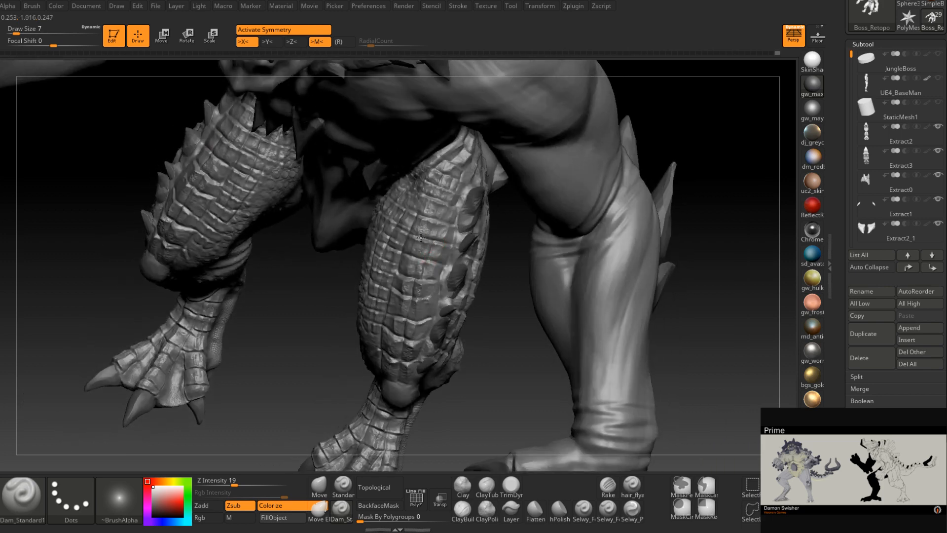
{"action": "right_click_drag", "start_coordinate": [420, 241], "coordinate": [423, 250]}
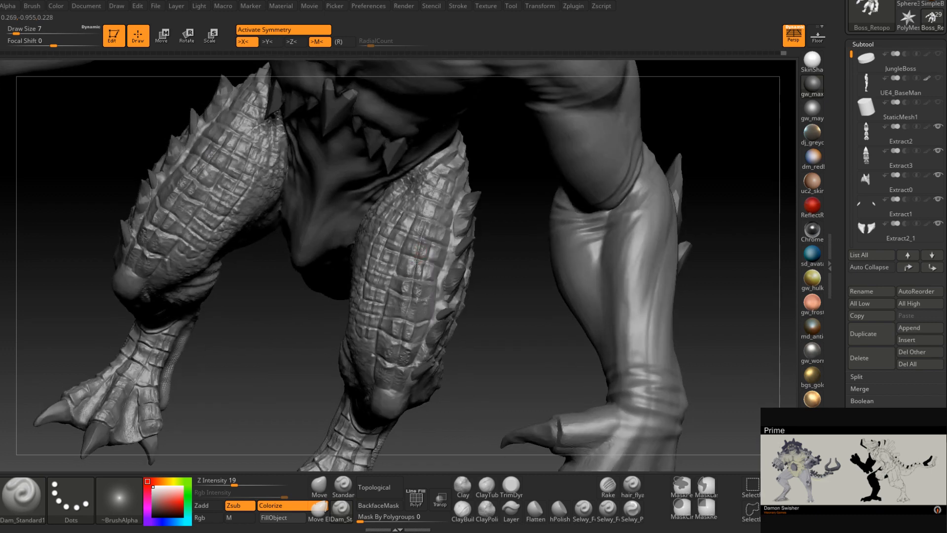
{"action": "right_click_drag", "start_coordinate": [415, 266], "coordinate": [409, 261]}
{"action": "key", "text": "ctrl+s"}
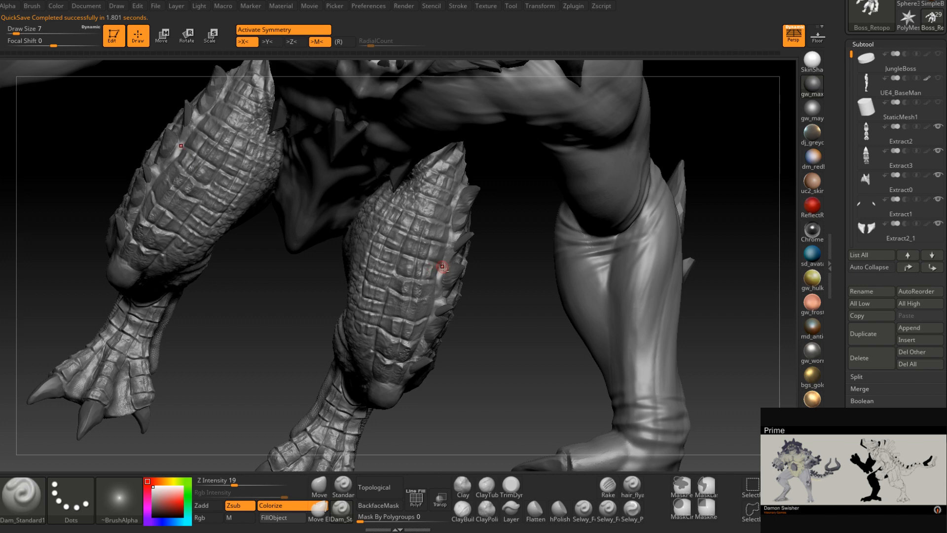
Examine the scale detail on both legs and the tail base from the front and side
{"action": "right_click_drag", "start_coordinate": [438, 261], "coordinate": [435, 270]}
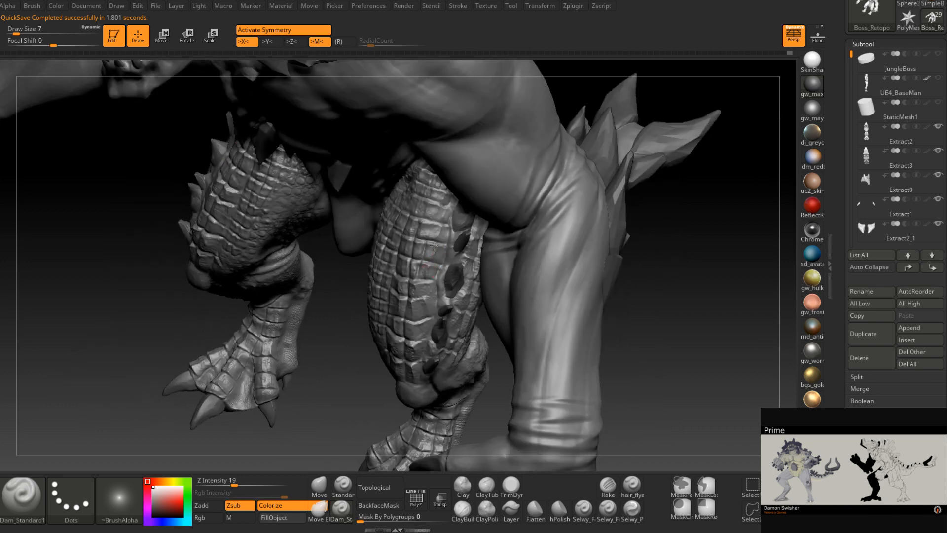
{"action": "right_click_drag", "start_coordinate": [434, 226], "coordinate": [432, 234]}
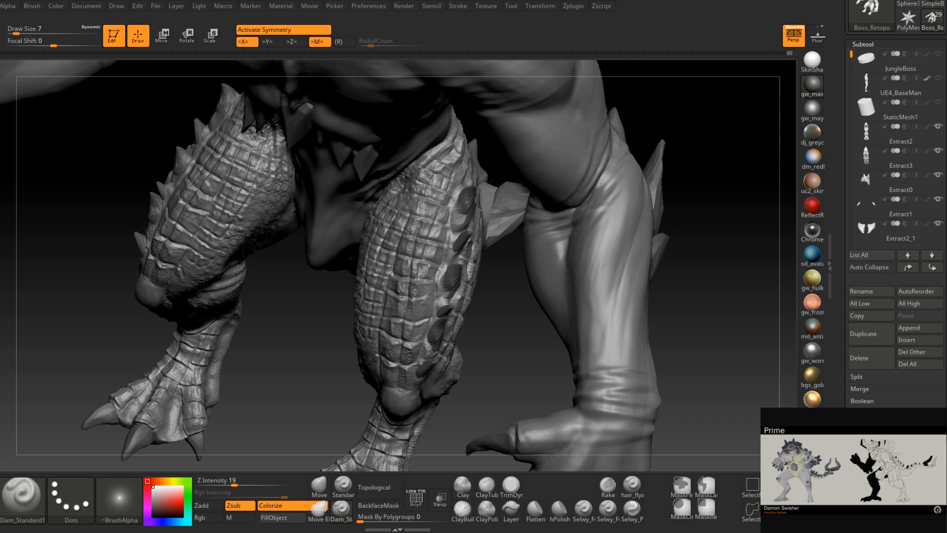
{"action": "mouse_move", "coordinate": [434, 220]}
{"action": "right_mouse_down"}
{"action": "mouse_move", "coordinate": [419, 222]}
{"action": "mouse_move", "coordinate": [423, 206]}
{"action": "right_mouse_up"}
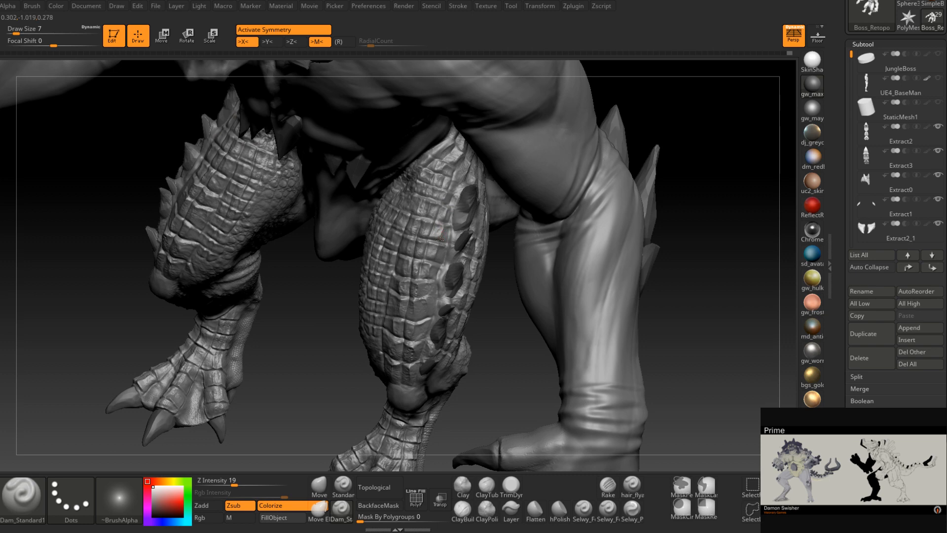
{"action": "mouse_move", "coordinate": [457, 248]}
{"action": "right_mouse_down", "text": "ctrl"}
{"action": "mouse_move", "coordinate": [457, 217]}
{"action": "mouse_move", "coordinate": [457, 249]}
{"action": "right_mouse_up", "text": "ctrl"}
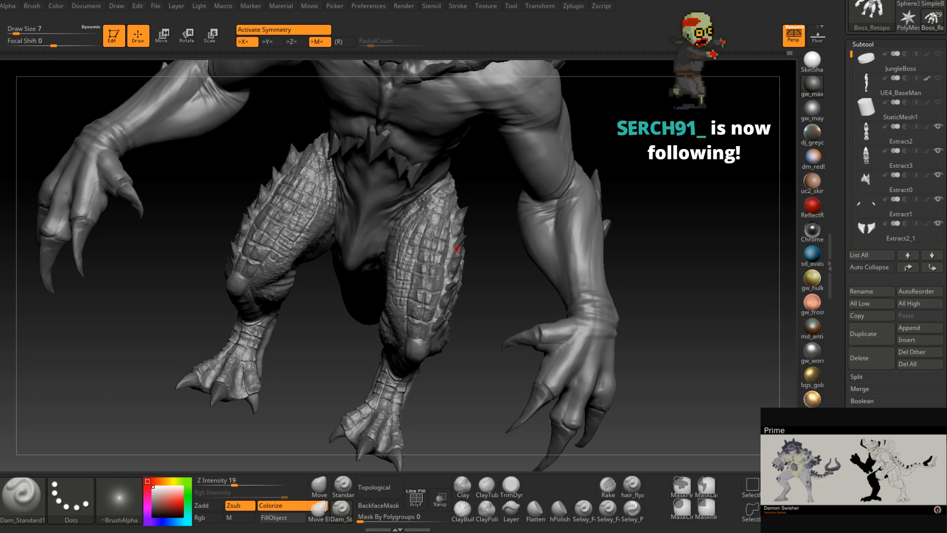
{"action": "right_click_drag", "start_coordinate": [457, 249], "coordinate": [455, 280]}
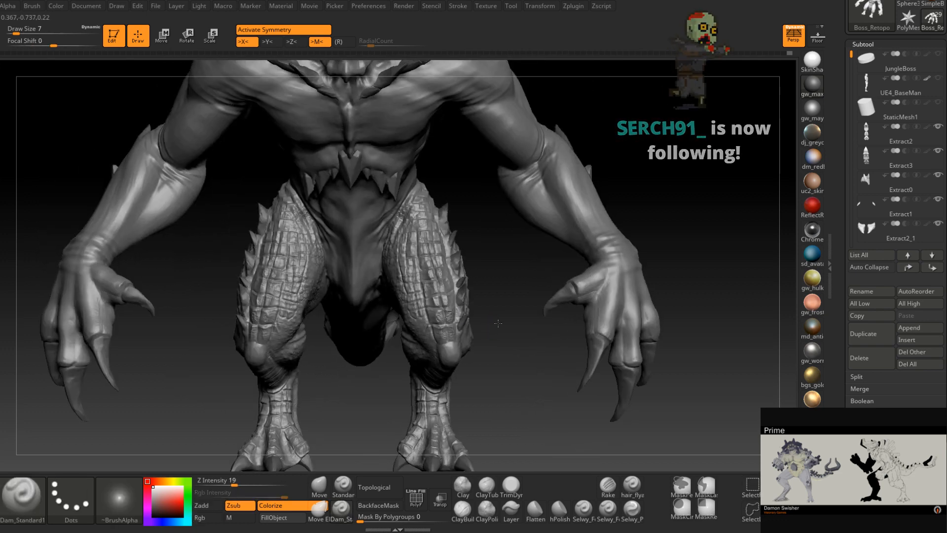
{"action": "right_click_drag", "start_coordinate": [492, 317], "coordinate": [487, 366]}
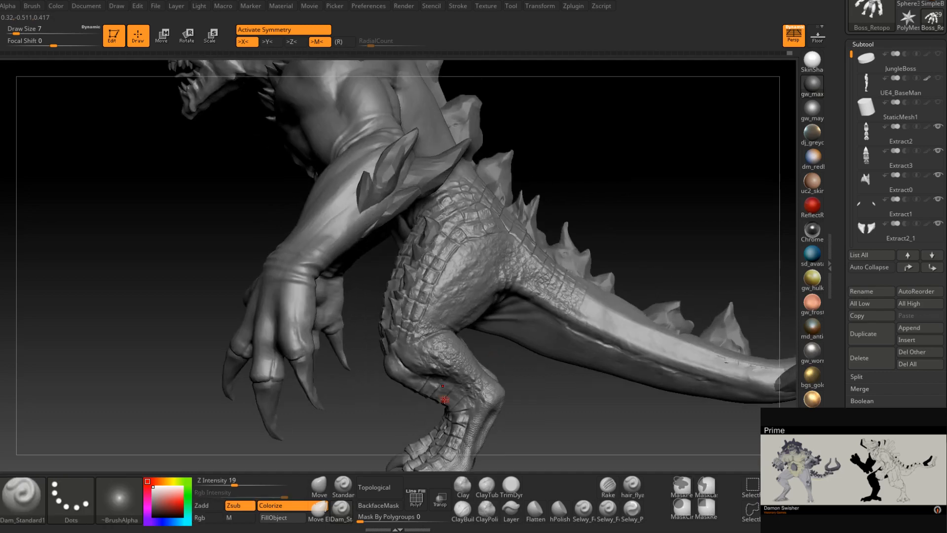
{"action": "right_click_drag", "start_coordinate": [444, 399], "coordinate": [470, 270]}
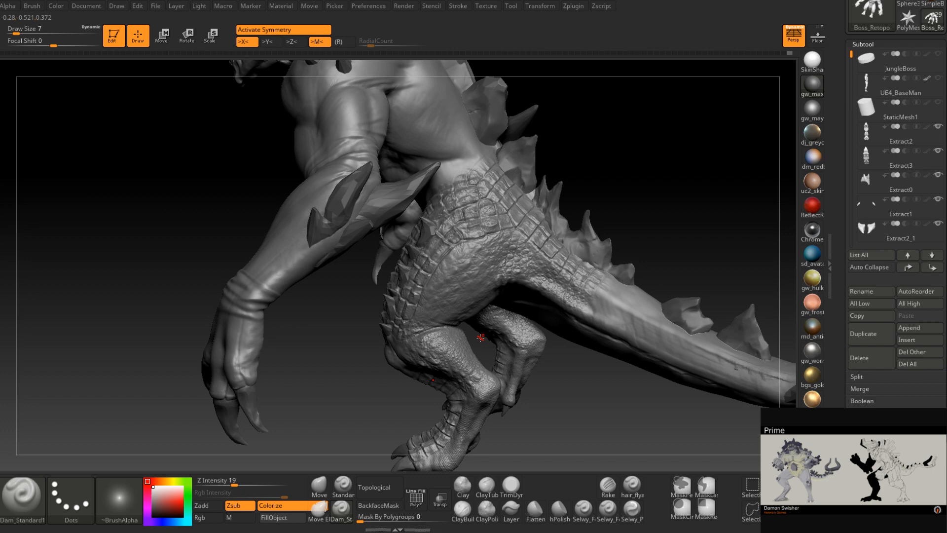
{"action": "mouse_move", "coordinate": [481, 338]}
{"action": "right_mouse_down"}
{"action": "mouse_move", "coordinate": [602, 256]}
{"action": "mouse_move", "coordinate": [465, 344]}
{"action": "mouse_move", "coordinate": [456, 394]}
{"action": "right_mouse_up"}
Set the draw size to 11 and switch to the Standard brush with a Crocodile_Caiman scale alpha for the creature's back
{"action": "key", "text": "space"}
{"action": "left_click_drag", "start_coordinate": [477, 338], "coordinate": [481, 338]}
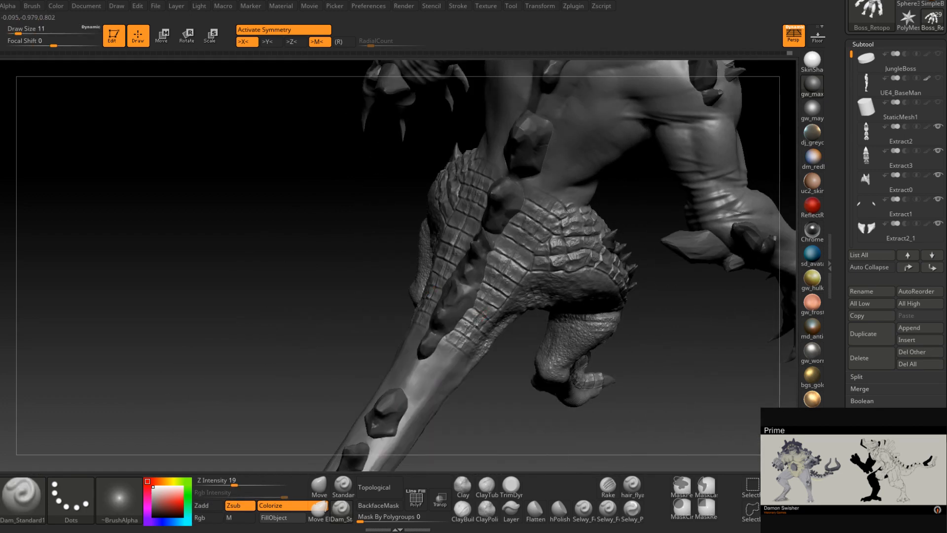
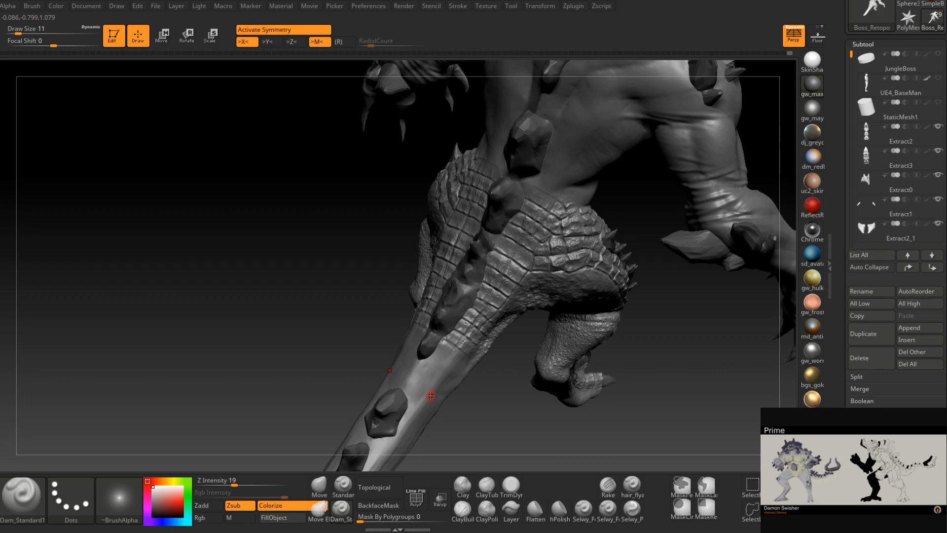
{"action": "right_click_drag", "start_coordinate": [474, 345], "coordinate": [548, 252]}
{"action": "right_click_drag", "start_coordinate": [534, 283], "coordinate": [506, 299], "text": "alt"}
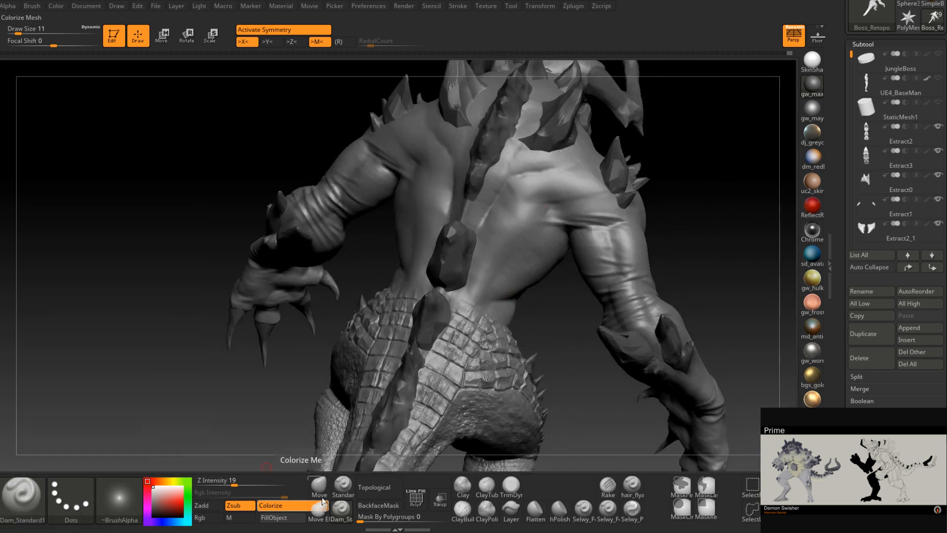
{"action": "left_click", "coordinate": [342, 486]}
{"action": "left_click", "coordinate": [119, 498]}
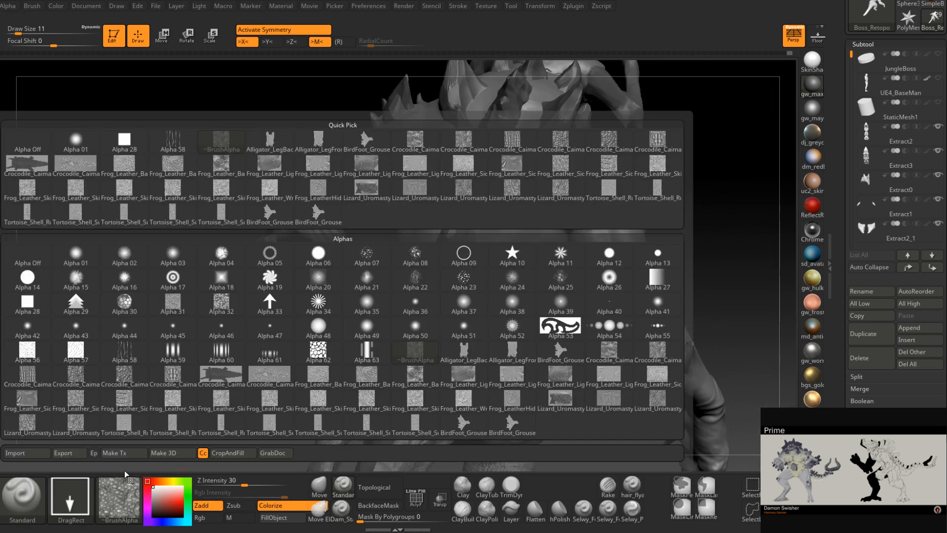
{"action": "left_click", "coordinate": [531, 148]}
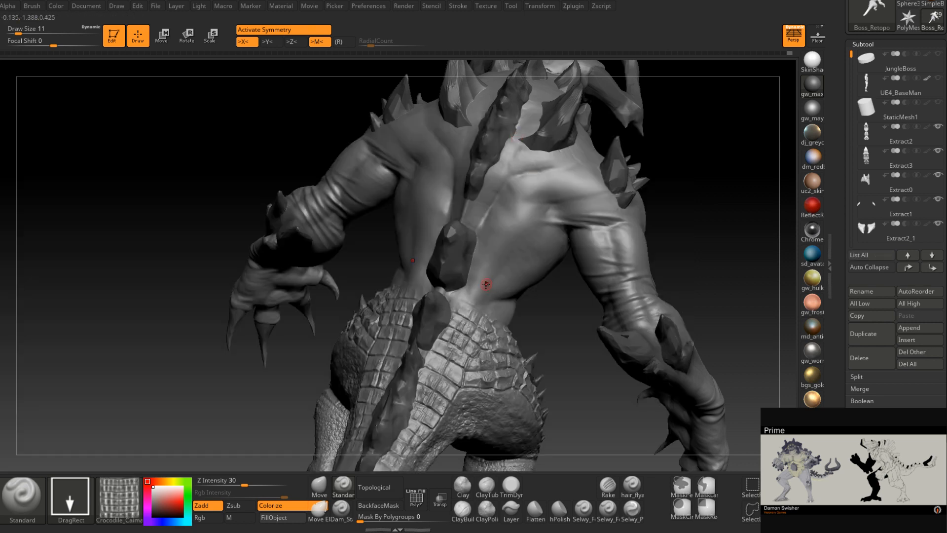
Stamp symmetrical crocodile scales beside the spine, from the lower back up to the shoulder blades
{"action": "mouse_move", "coordinate": [480, 287]}
{"action": "left_mouse_down"}
{"action": "mouse_move", "coordinate": [459, 322]}
{"action": "mouse_move", "coordinate": [466, 302]}
{"action": "left_mouse_up"}
{"action": "right_click_drag", "start_coordinate": [465, 303], "coordinate": [486, 311]}
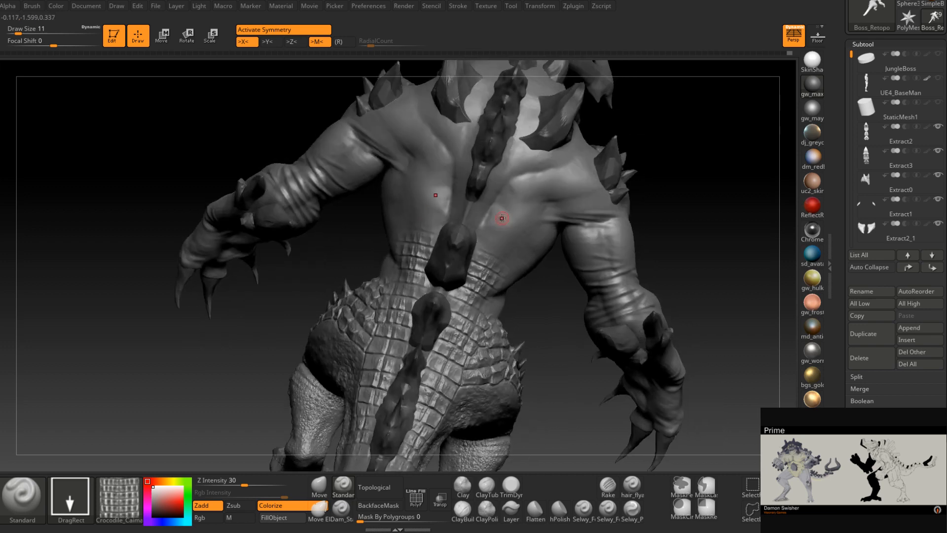
{"action": "left_click_drag", "start_coordinate": [501, 219], "coordinate": [478, 272]}
{"action": "mouse_move", "coordinate": [477, 272]}
{"action": "right_mouse_down"}
{"action": "mouse_move", "coordinate": [481, 280]}
{"action": "mouse_move", "coordinate": [513, 269]}
{"action": "mouse_move", "coordinate": [486, 278]}
{"action": "mouse_move", "coordinate": [468, 257]}
{"action": "right_mouse_up"}
{"action": "key", "text": "space"}
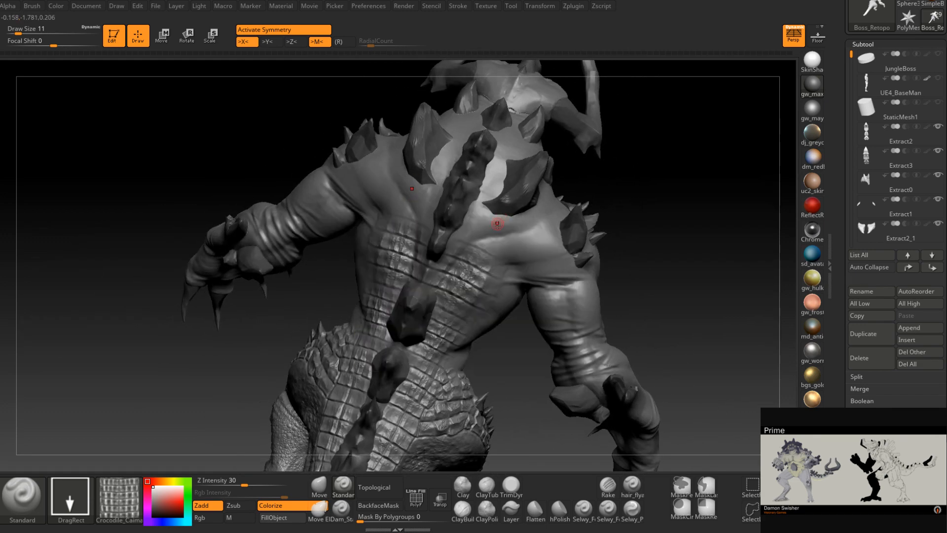
{"action": "left_click_drag", "start_coordinate": [497, 224], "coordinate": [468, 271]}
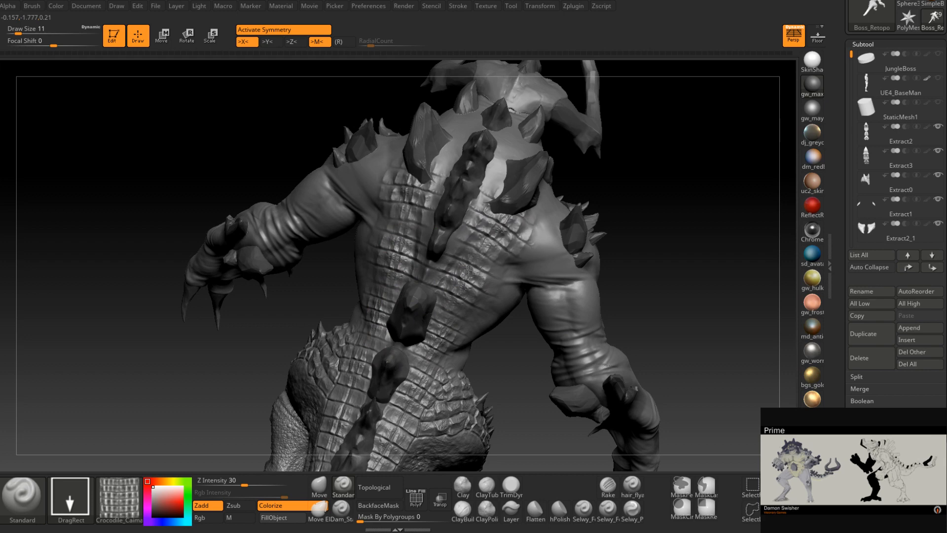
{"action": "mouse_move", "coordinate": [468, 271]}
{"action": "right_mouse_down"}
{"action": "mouse_move", "coordinate": [461, 290]}
{"action": "mouse_move", "coordinate": [450, 276]}
{"action": "mouse_move", "coordinate": [508, 258]}
{"action": "mouse_move", "coordinate": [510, 246]}
{"action": "right_mouse_up"}
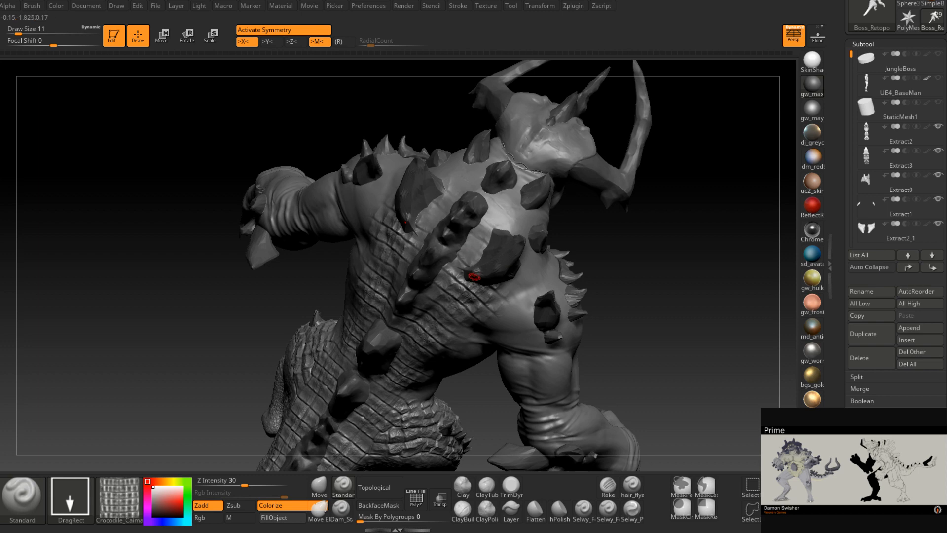
Stamp symmetrical crocodile scales between the upper-back spikes and across the shoulder blades up to the neck base, redoing the stamp beside the large spike
{"action": "right_click_drag", "start_coordinate": [478, 268], "coordinate": [484, 249]}
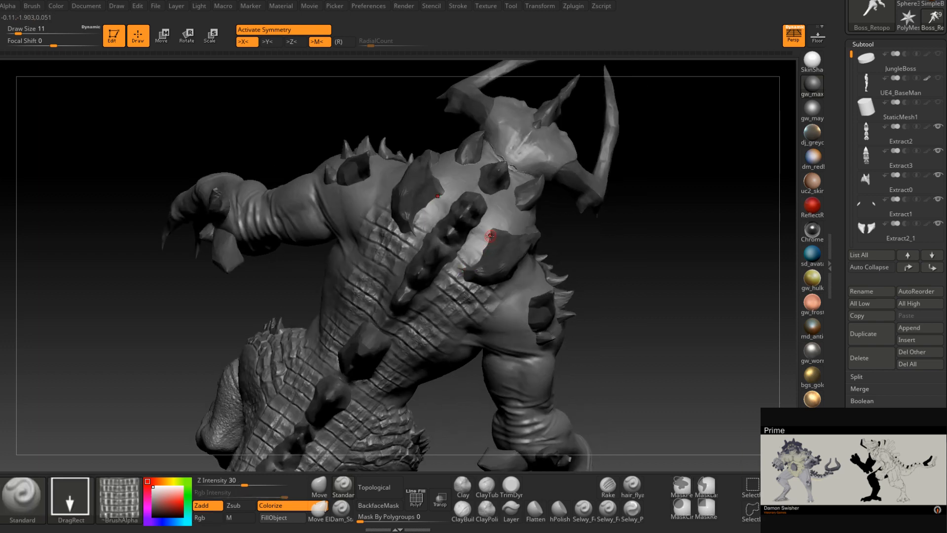
{"action": "left_click_drag", "start_coordinate": [488, 242], "coordinate": [461, 271]}
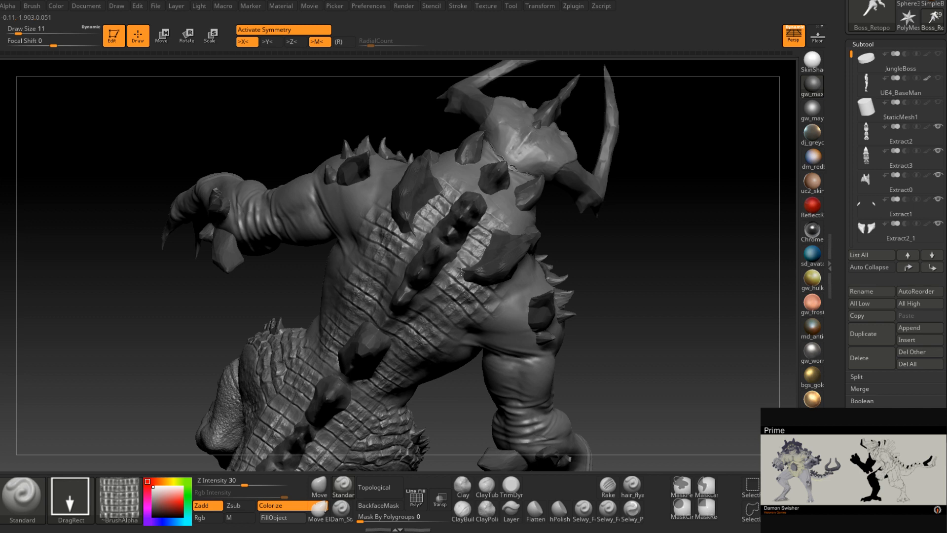
{"action": "right_click_drag", "start_coordinate": [461, 272], "coordinate": [518, 262]}
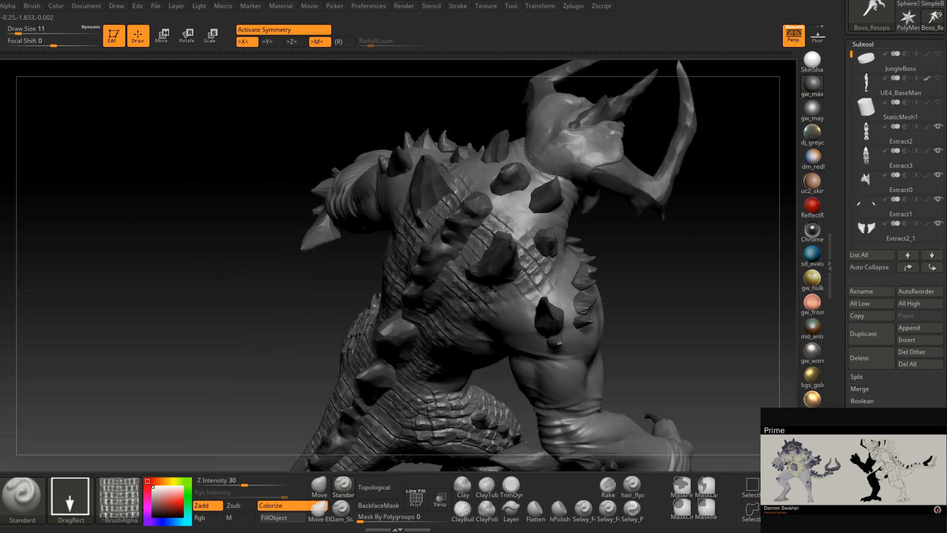
{"action": "key", "text": "ctrl+z"}
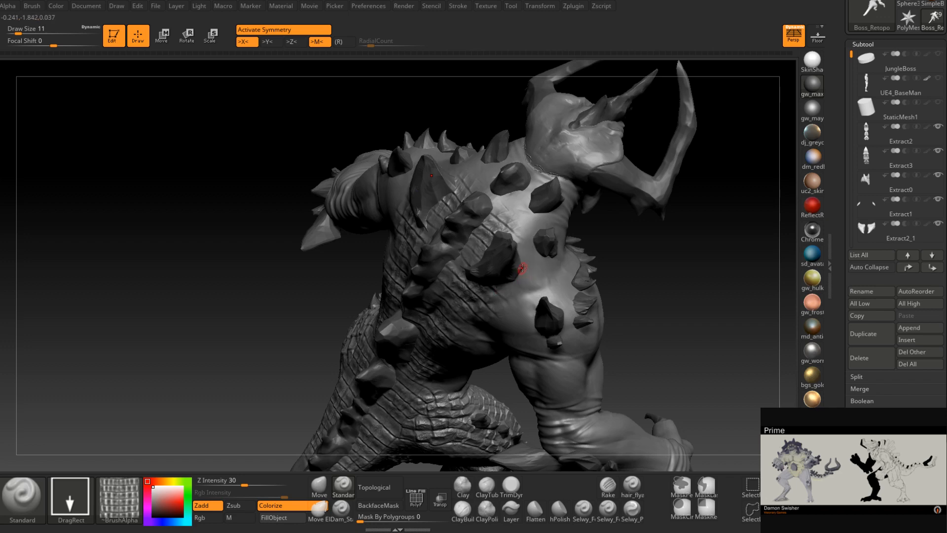
{"action": "left_click_drag", "start_coordinate": [520, 270], "coordinate": [491, 296]}
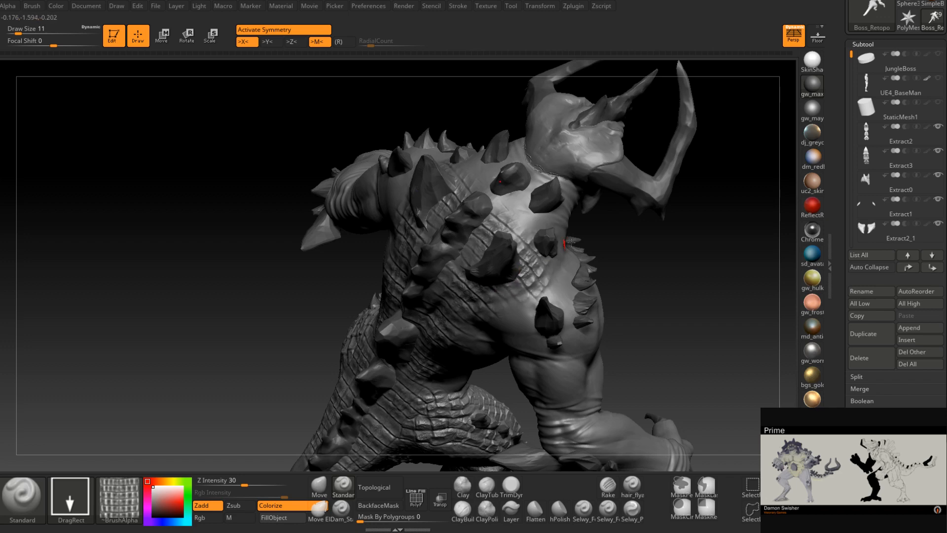
{"action": "mouse_move", "coordinate": [570, 241]}
{"action": "right_mouse_down"}
{"action": "mouse_move", "coordinate": [513, 269]}
{"action": "mouse_move", "coordinate": [490, 264]}
{"action": "right_mouse_up"}
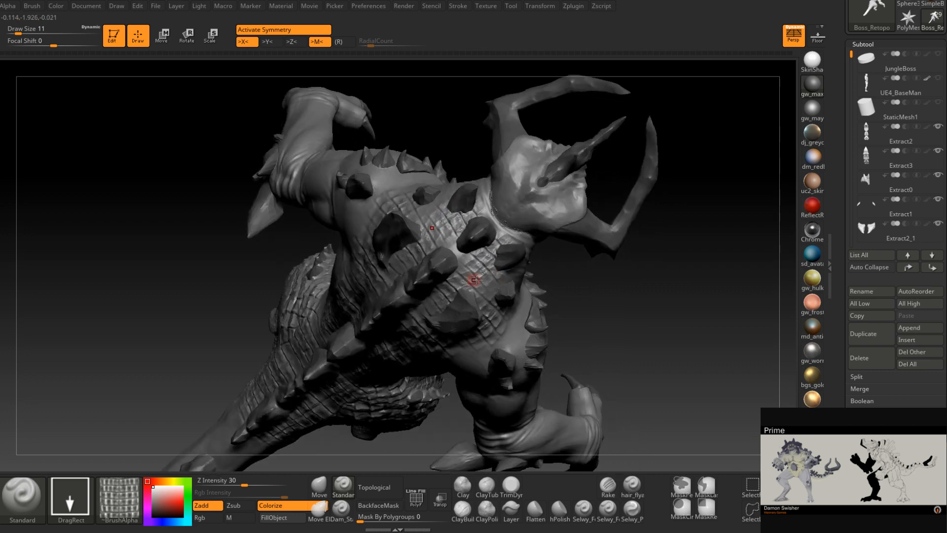
Smooth the outer edges of the stamped scales around the neck base and behind the shoulder, raising the draw size to 17
{"action": "mouse_move", "coordinate": [473, 279]}
{"action": "right_mouse_down"}
{"action": "mouse_move", "coordinate": [514, 274]}
{"action": "mouse_move", "coordinate": [513, 291]}
{"action": "mouse_move", "coordinate": [529, 287]}
{"action": "mouse_move", "coordinate": [510, 287]}
{"action": "mouse_move", "coordinate": [514, 260]}
{"action": "right_mouse_up"}
{"action": "key", "text": "shift"}
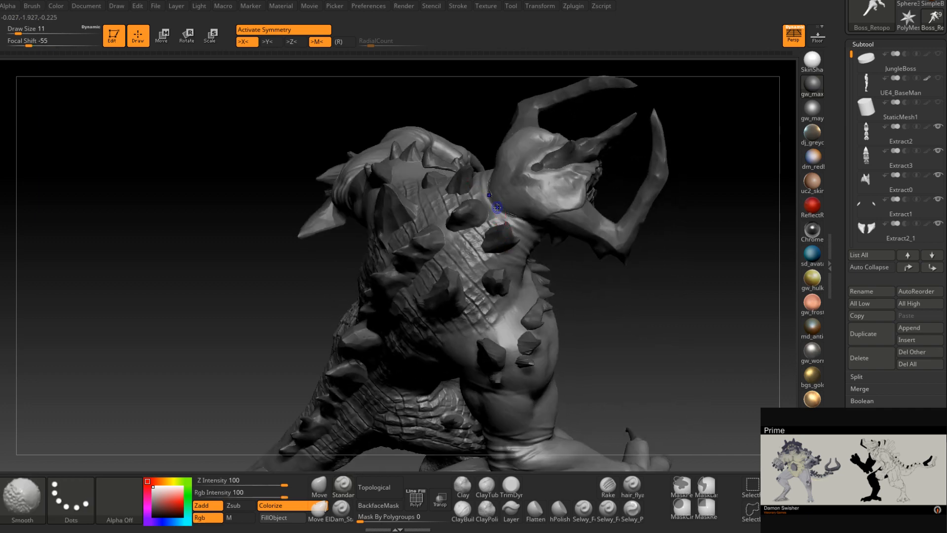
{"action": "right_click_drag", "start_coordinate": [512, 216], "coordinate": [508, 221]}
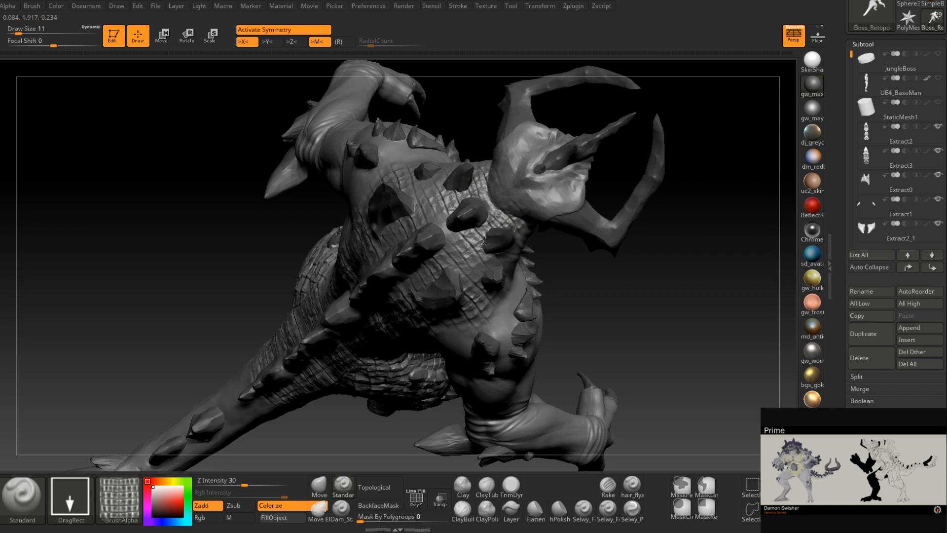
{"action": "right_click_drag", "start_coordinate": [502, 246], "coordinate": [495, 212]}
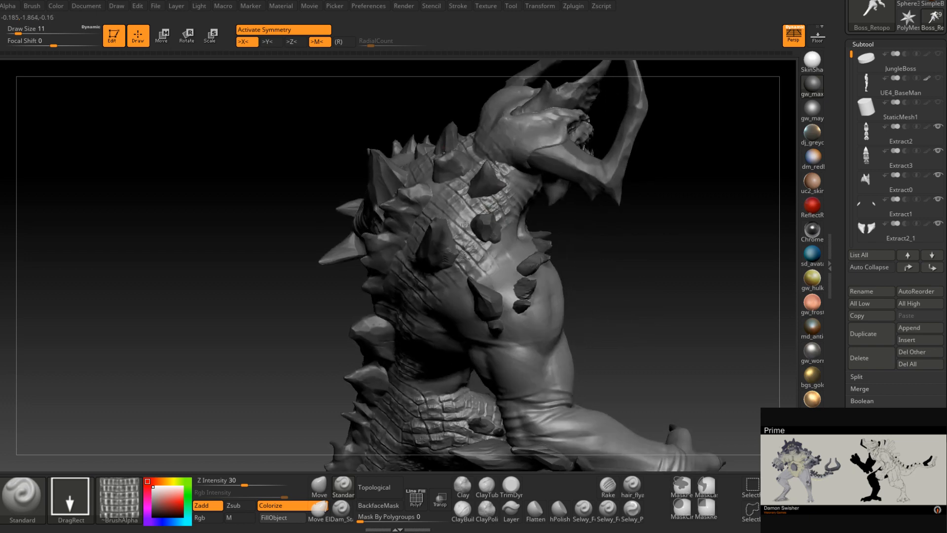
{"action": "right_click_drag", "start_coordinate": [500, 226], "coordinate": [513, 223]}
{"action": "right_click", "coordinate": [513, 223]}
{"action": "key", "text": "shift"}
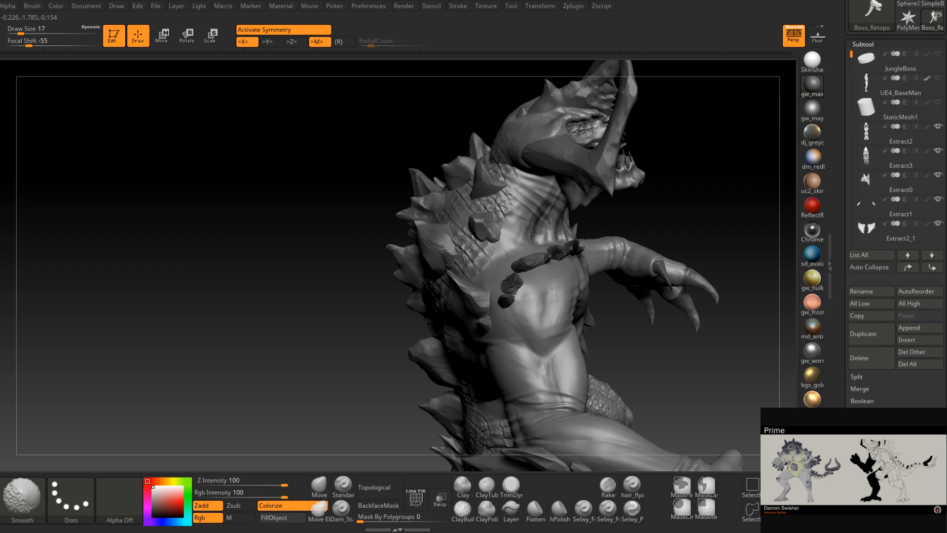
{"action": "mouse_move", "coordinate": [532, 235]}
{"action": "right_mouse_down"}
{"action": "mouse_move", "coordinate": [501, 243]}
{"action": "mouse_move", "coordinate": [496, 277]}
{"action": "mouse_move", "coordinate": [510, 234]}
{"action": "right_mouse_up"}
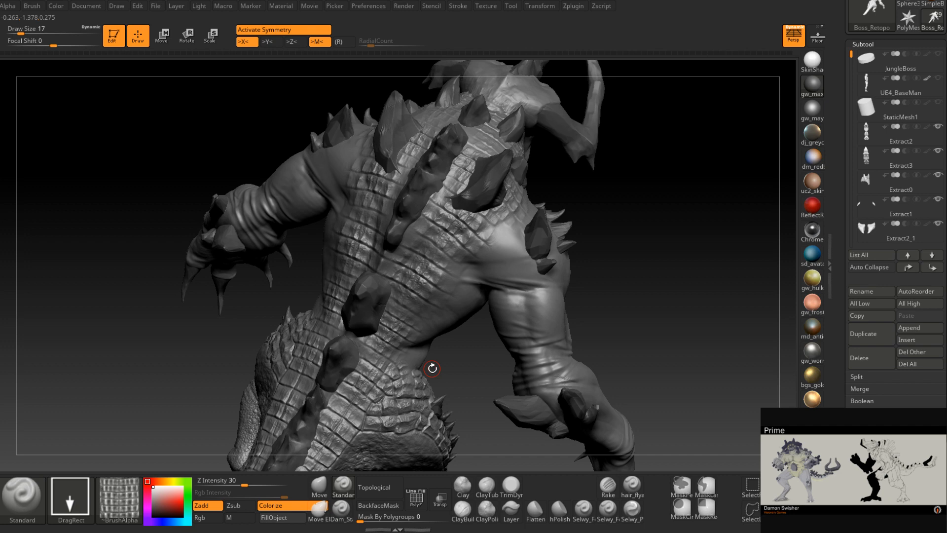
Switch to the Dam_Standard brush at draw size 14 and carve a crease along the outer edge of the back scales from waist to shoulder
{"action": "right_click_drag", "start_coordinate": [460, 239], "coordinate": [497, 215]}
{"action": "mouse_move", "coordinate": [529, 171]}
{"action": "right_mouse_down"}
{"action": "mouse_move", "coordinate": [484, 243]}
{"action": "mouse_move", "coordinate": [525, 214]}
{"action": "mouse_move", "coordinate": [509, 214]}
{"action": "mouse_move", "coordinate": [485, 296]}
{"action": "right_mouse_up"}
{"action": "left_click", "coordinate": [341, 508]}
{"action": "key", "text": "space"}
{"action": "left_click_drag", "start_coordinate": [515, 228], "coordinate": [511, 228]}
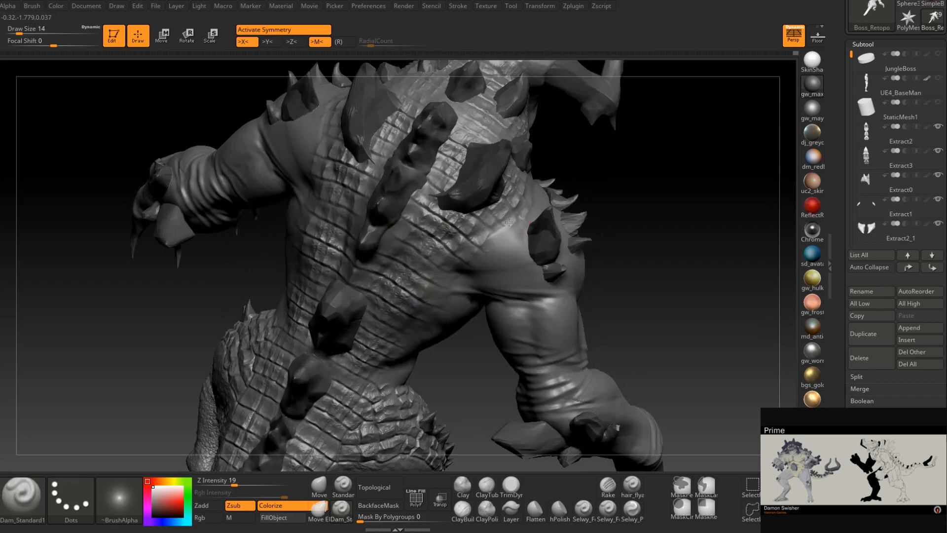
{"action": "mouse_move", "coordinate": [497, 237]}
{"action": "right_mouse_down"}
{"action": "mouse_move", "coordinate": [490, 220]}
{"action": "mouse_move", "coordinate": [478, 304]}
{"action": "right_mouse_up"}
{"action": "key", "text": "space"}
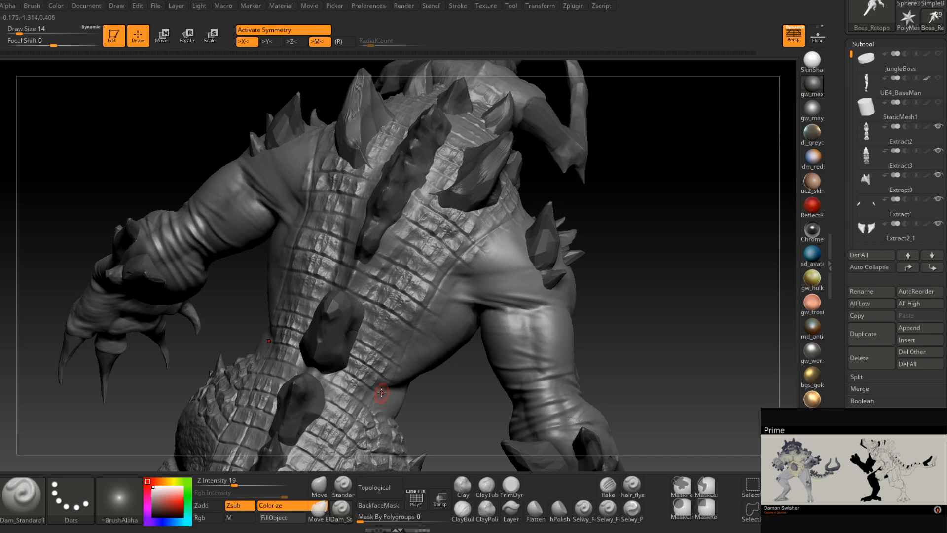
{"action": "right_click_drag", "start_coordinate": [381, 392], "coordinate": [400, 372]}
{"action": "right_click_drag", "start_coordinate": [378, 402], "coordinate": [399, 369]}
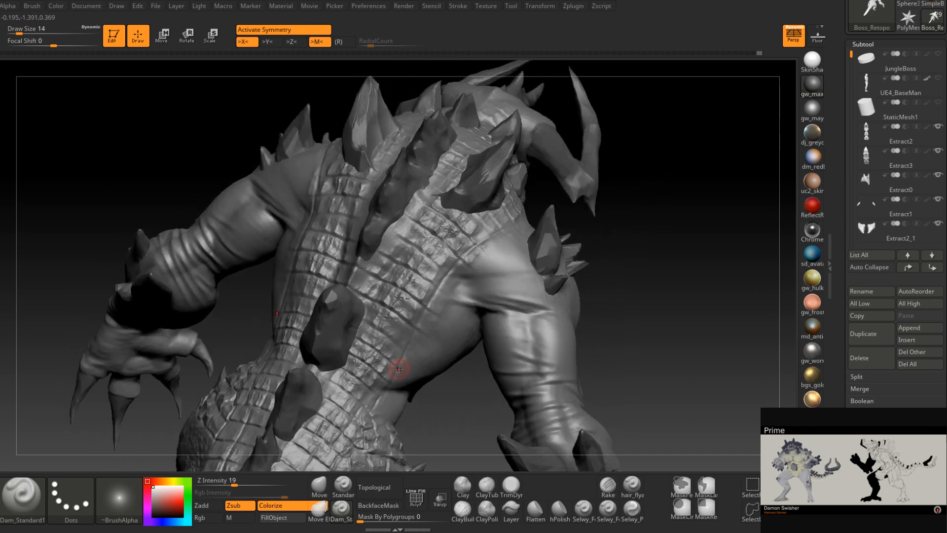
{"action": "mouse_move", "coordinate": [431, 296]}
{"action": "right_mouse_down"}
{"action": "mouse_move", "coordinate": [481, 253]}
{"action": "mouse_move", "coordinate": [476, 243]}
{"action": "right_mouse_up"}
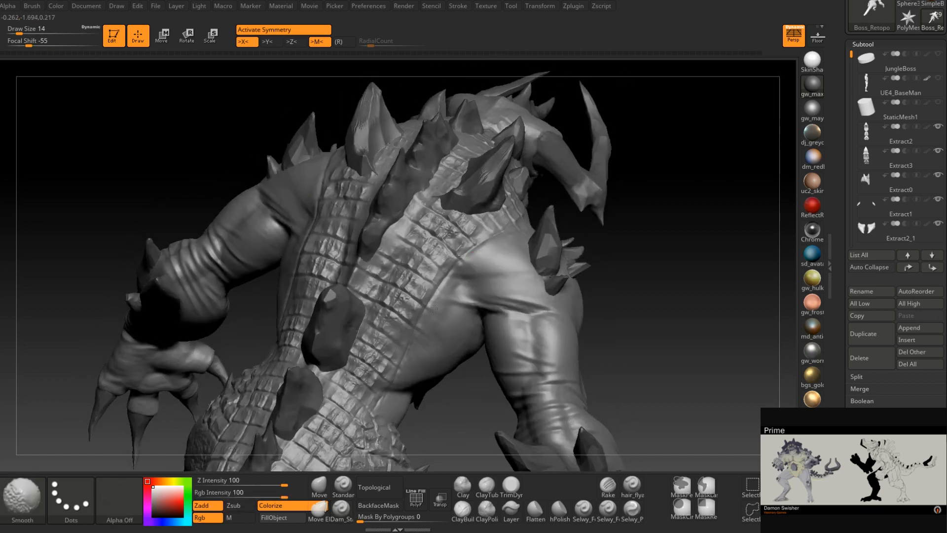
Smooth the scale border behind the shoulder and continue the carved edge around the shoulder spikes to the side of the neck
{"action": "mouse_move", "coordinate": [438, 313]}
{"action": "right_mouse_down"}
{"action": "mouse_move", "coordinate": [395, 391]}
{"action": "mouse_move", "coordinate": [481, 282]}
{"action": "mouse_move", "coordinate": [473, 302]}
{"action": "right_mouse_up"}
{"action": "key", "text": "shift"}
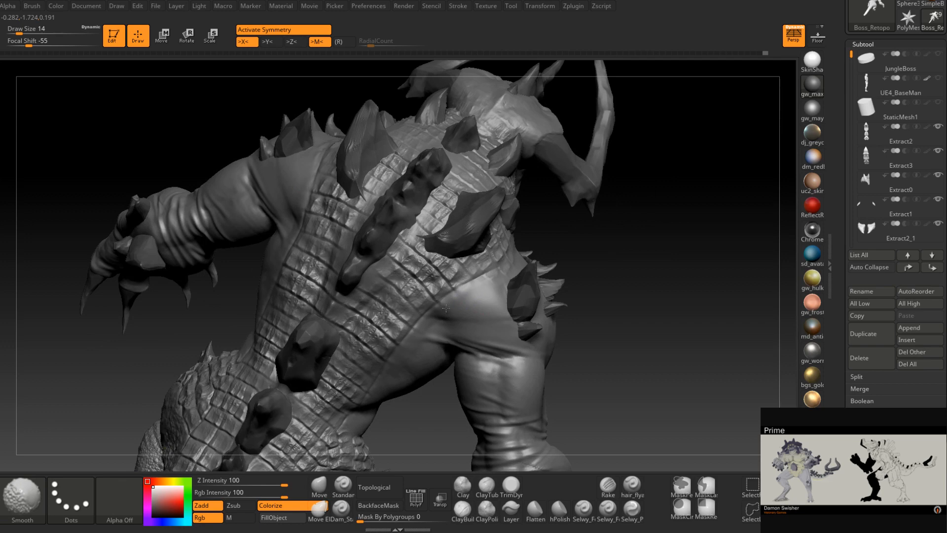
{"action": "mouse_move", "coordinate": [463, 284]}
{"action": "right_mouse_down"}
{"action": "mouse_move", "coordinate": [471, 294]}
{"action": "mouse_move", "coordinate": [516, 276]}
{"action": "mouse_move", "coordinate": [497, 289]}
{"action": "mouse_move", "coordinate": [495, 276]}
{"action": "right_mouse_up"}
{"action": "key", "text": "shift"}
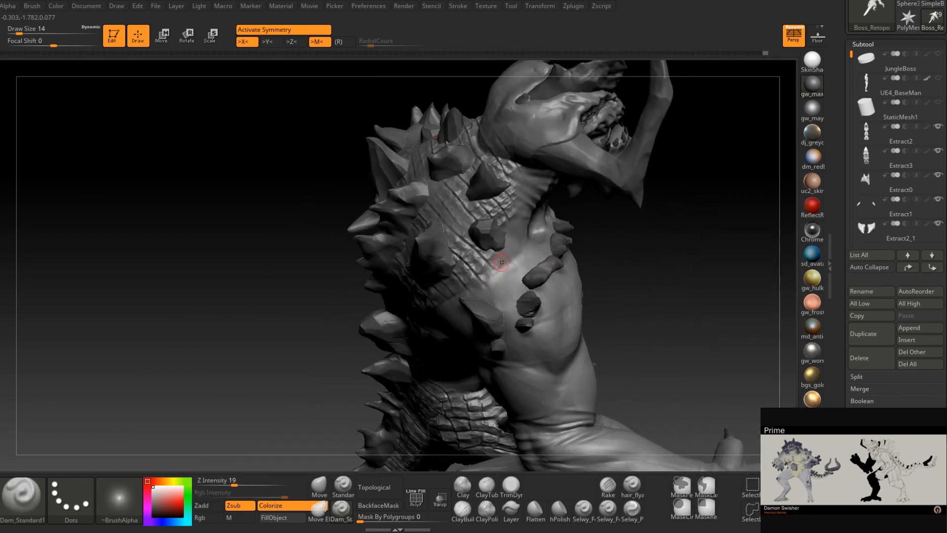
{"action": "right_click_drag", "start_coordinate": [480, 279], "coordinate": [500, 253]}
{"action": "mouse_move", "coordinate": [526, 197]}
{"action": "right_mouse_down"}
{"action": "mouse_move", "coordinate": [506, 265]}
{"action": "mouse_move", "coordinate": [508, 254]}
{"action": "mouse_move", "coordinate": [529, 265]}
{"action": "mouse_move", "coordinate": [487, 282]}
{"action": "mouse_move", "coordinate": [433, 279]}
{"action": "right_mouse_up"}
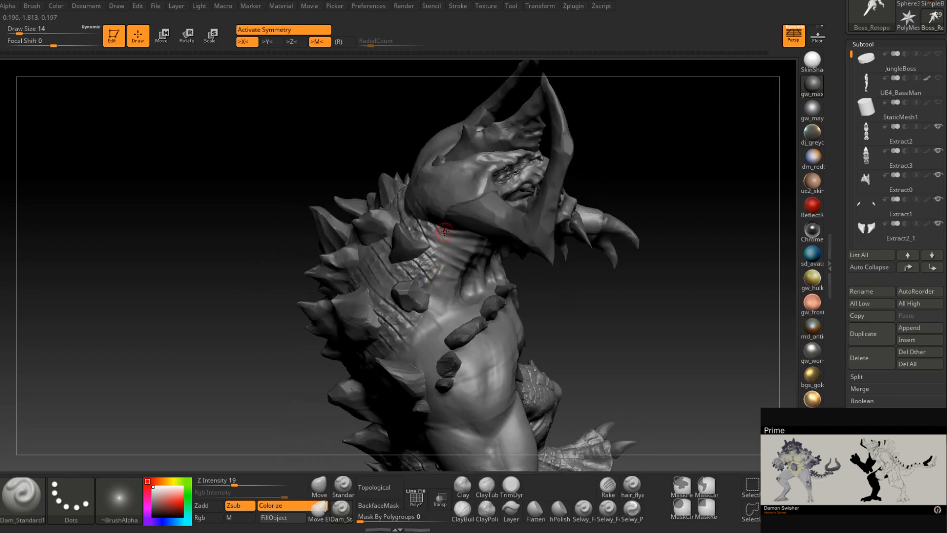
Reduce the Dam_Standard draw size to 8 and sharpen the grooves between the lower-back scales beside the spine spike
{"action": "mouse_move", "coordinate": [445, 231]}
{"action": "right_mouse_down"}
{"action": "mouse_move", "coordinate": [450, 282]}
{"action": "mouse_move", "coordinate": [436, 313]}
{"action": "mouse_move", "coordinate": [447, 308]}
{"action": "mouse_move", "coordinate": [451, 332]}
{"action": "mouse_move", "coordinate": [451, 296]}
{"action": "mouse_move", "coordinate": [472, 257]}
{"action": "mouse_move", "coordinate": [450, 264]}
{"action": "mouse_move", "coordinate": [450, 291]}
{"action": "mouse_move", "coordinate": [441, 253]}
{"action": "mouse_move", "coordinate": [420, 321]}
{"action": "right_mouse_up"}
{"action": "key", "text": "space"}
{"action": "left_click_drag", "start_coordinate": [436, 338], "coordinate": [432, 338]}
{"action": "mouse_move", "coordinate": [435, 324]}
{"action": "right_mouse_down", "text": "alt"}
{"action": "mouse_move", "coordinate": [450, 299]}
{"action": "mouse_move", "coordinate": [446, 313]}
{"action": "mouse_move", "coordinate": [429, 316]}
{"action": "right_mouse_up", "text": "alt"}
{"action": "key", "text": "space"}
{"action": "left_click_drag", "start_coordinate": [444, 319], "coordinate": [446, 320]}
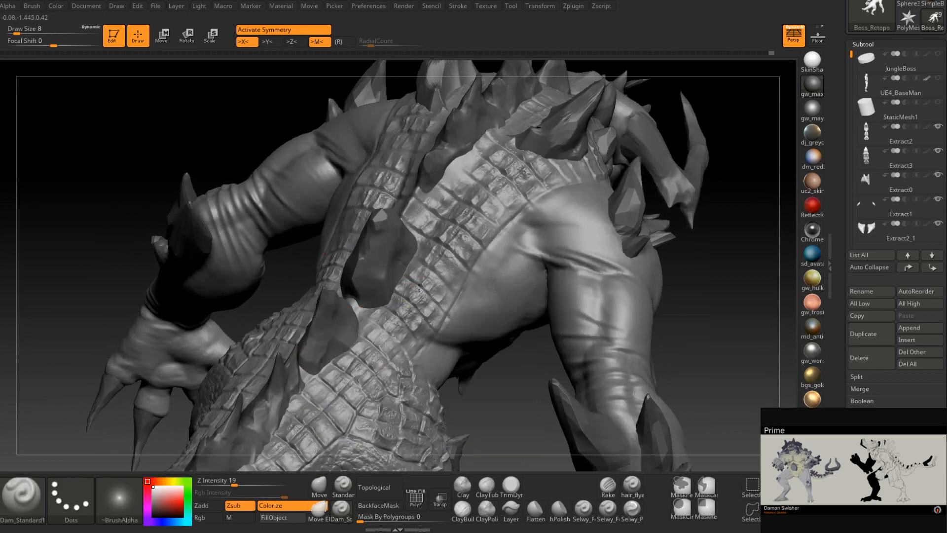
{"action": "mouse_move", "coordinate": [451, 317]}
{"action": "right_mouse_down"}
{"action": "mouse_move", "coordinate": [452, 263]}
{"action": "mouse_move", "coordinate": [438, 253]}
{"action": "right_mouse_up"}
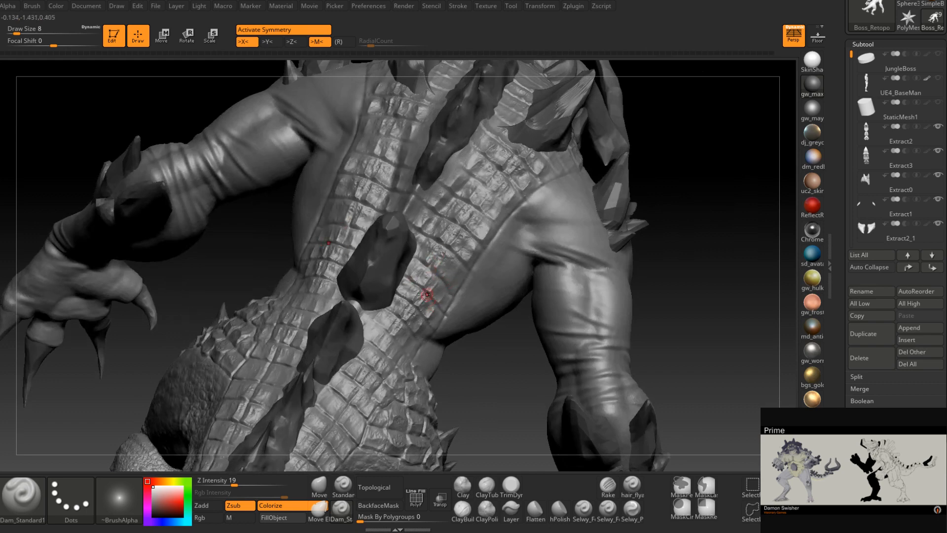
{"action": "mouse_move", "coordinate": [426, 294]}
{"action": "right_mouse_down"}
{"action": "mouse_move", "coordinate": [409, 275]}
{"action": "mouse_move", "coordinate": [451, 312]}
{"action": "mouse_move", "coordinate": [414, 309]}
{"action": "right_mouse_up"}
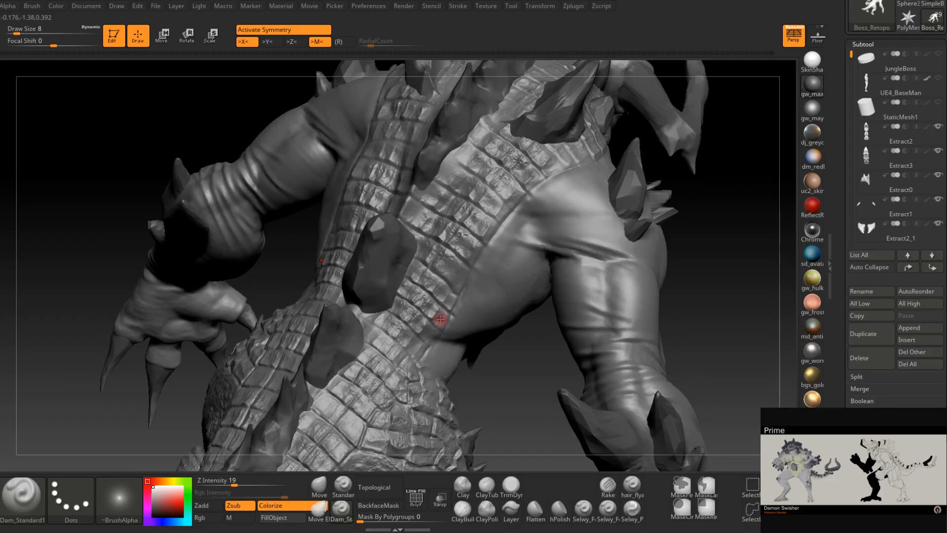
Deepen the grooves between the scales at the waist, linking the back rows with the hip scales
{"action": "mouse_move", "coordinate": [440, 320]}
{"action": "right_mouse_down"}
{"action": "mouse_move", "coordinate": [442, 336]}
{"action": "mouse_move", "coordinate": [415, 305]}
{"action": "right_mouse_up"}
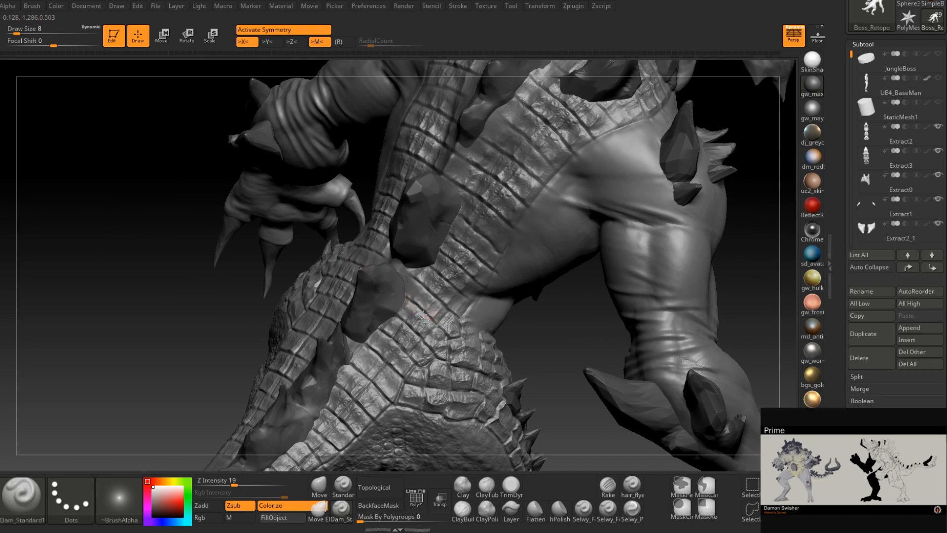
{"action": "right_click_drag", "start_coordinate": [423, 315], "coordinate": [444, 326]}
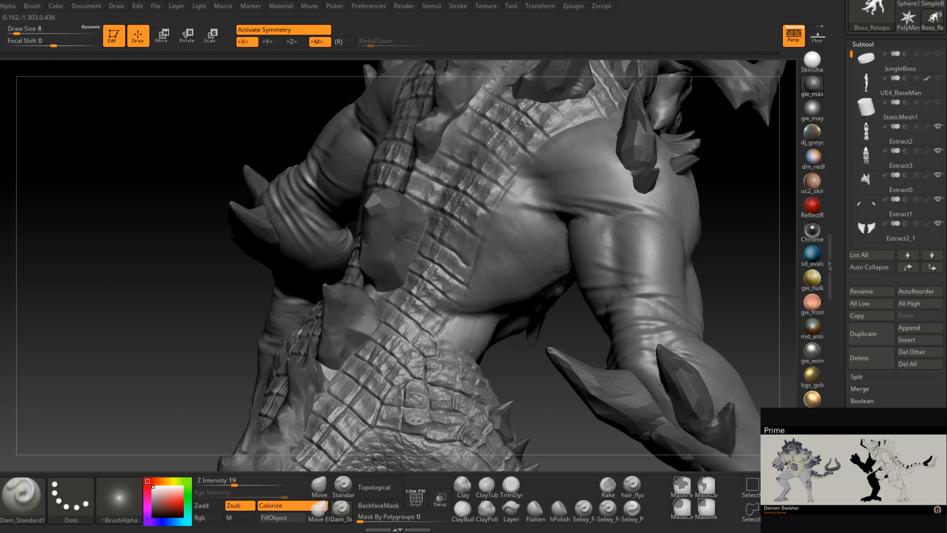
{"action": "mouse_move", "coordinate": [422, 333]}
{"action": "right_mouse_down"}
{"action": "mouse_move", "coordinate": [427, 319]}
{"action": "mouse_move", "coordinate": [416, 328]}
{"action": "mouse_move", "coordinate": [424, 340]}
{"action": "right_mouse_up"}
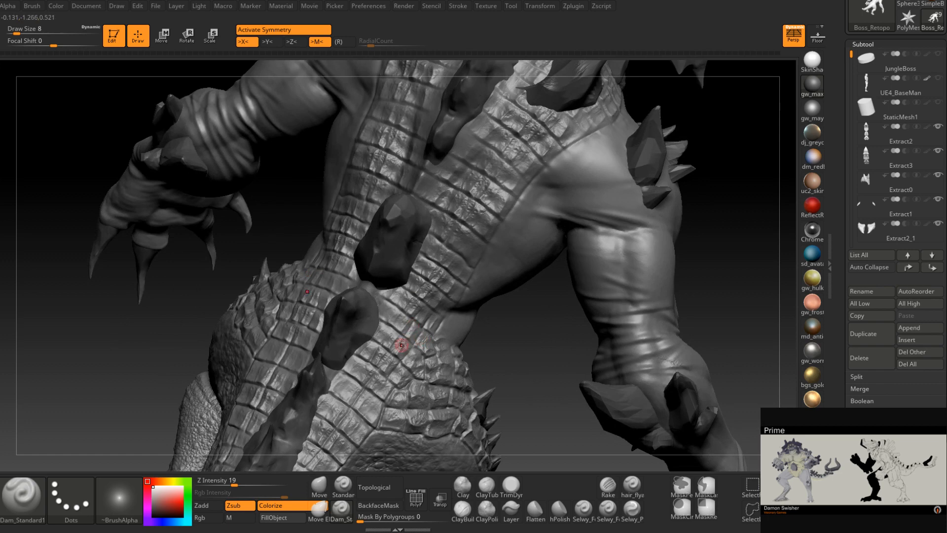
{"action": "right_click_drag", "start_coordinate": [406, 334], "coordinate": [427, 349]}
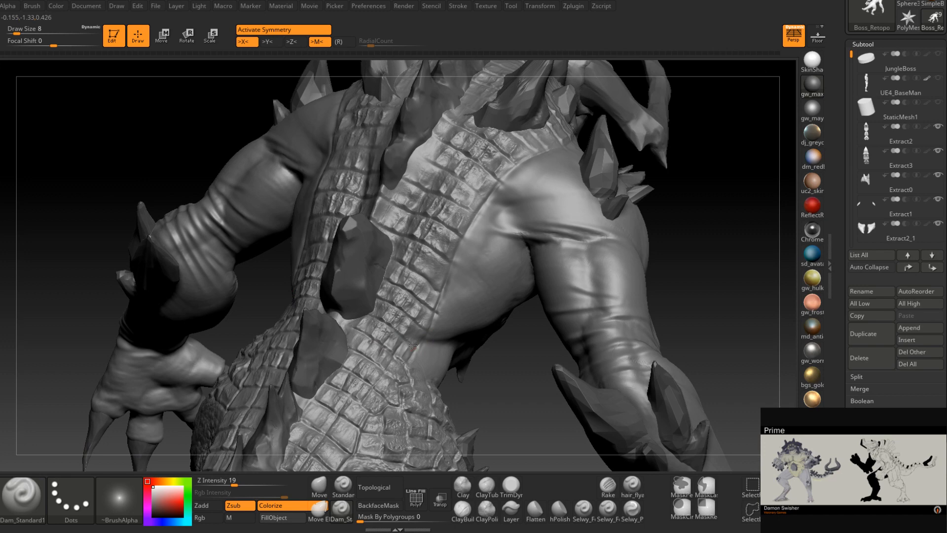
{"action": "right_click_drag", "start_coordinate": [421, 351], "coordinate": [414, 343]}
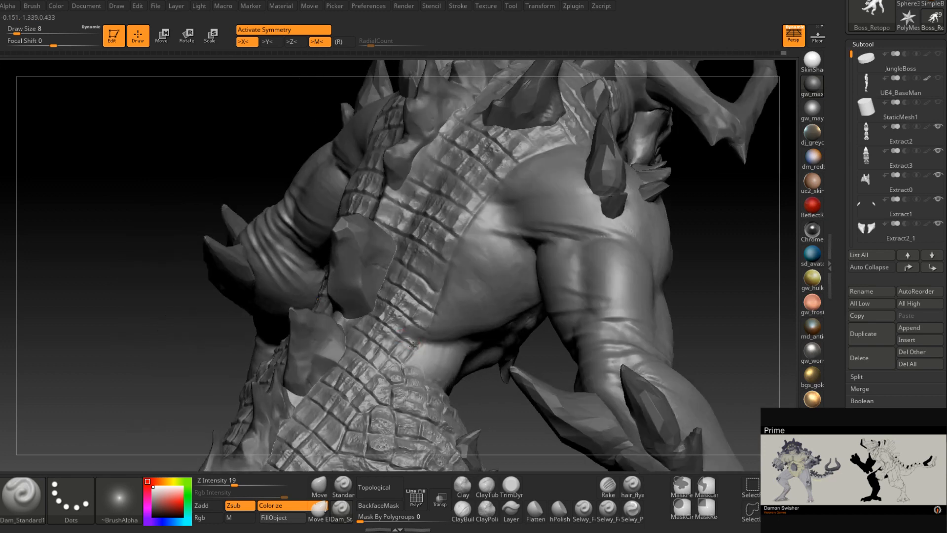
{"action": "right_click_drag", "start_coordinate": [404, 342], "coordinate": [427, 324]}
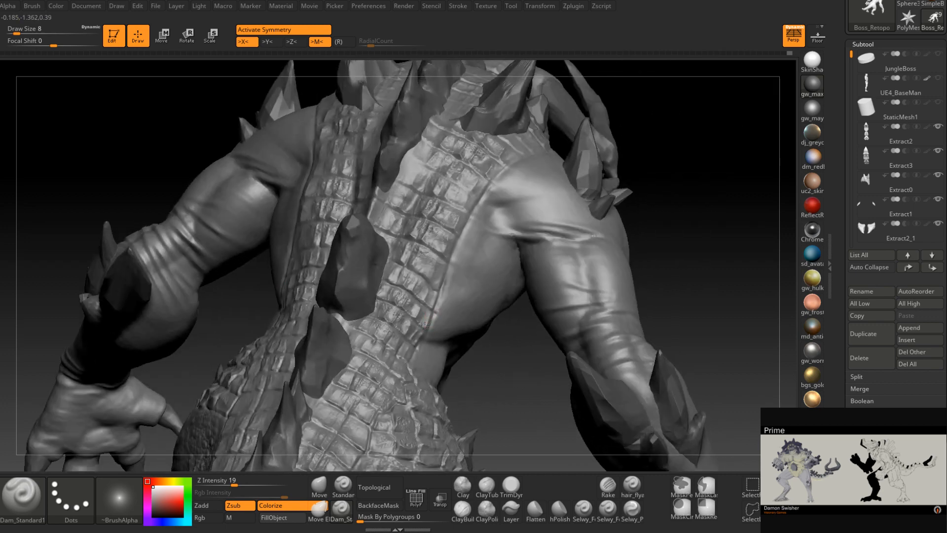
{"action": "right_click_drag", "start_coordinate": [423, 319], "coordinate": [449, 288]}
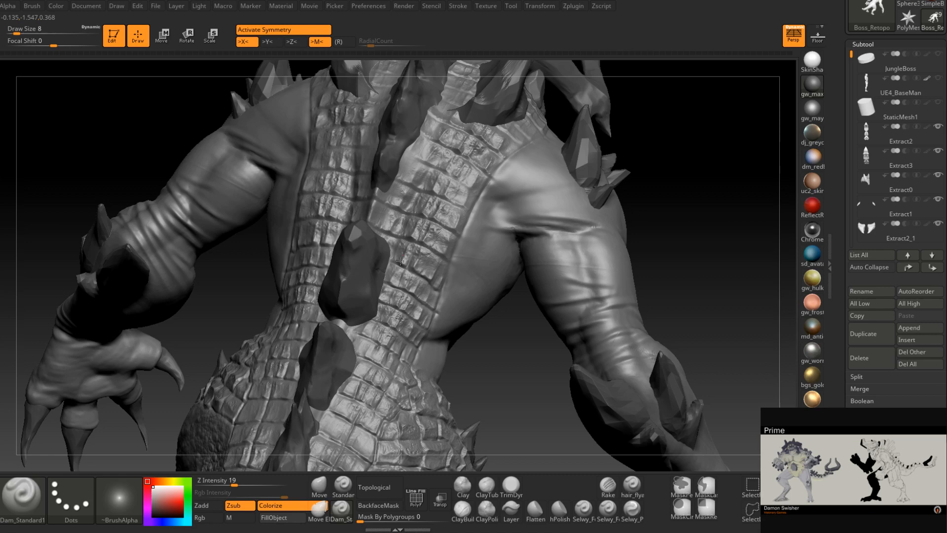
Sharpen the grooves between the scale rows on the middle and upper back with the Dam_Standard brush at draw size 8
{"action": "right_click_drag", "start_coordinate": [400, 261], "coordinate": [374, 271]}
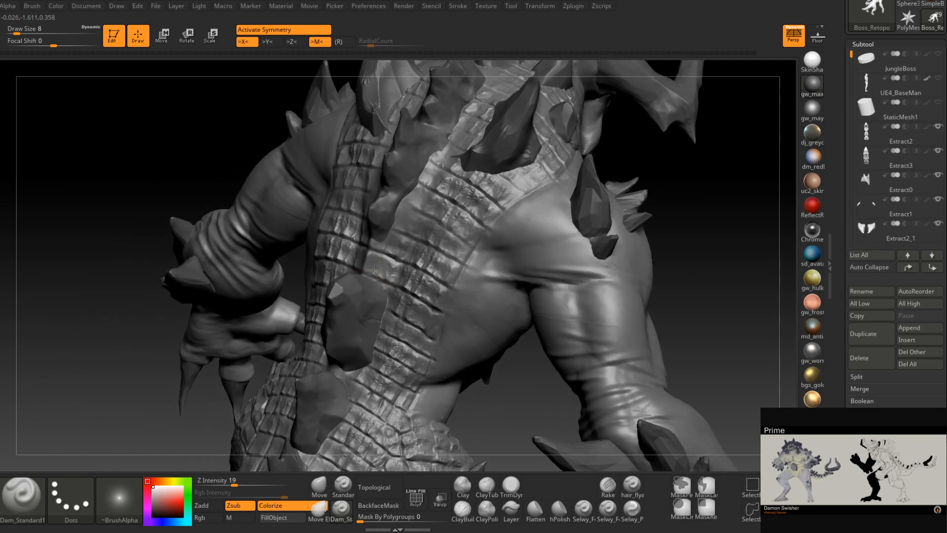
{"action": "mouse_move", "coordinate": [372, 283]}
{"action": "right_mouse_down"}
{"action": "mouse_move", "coordinate": [388, 247]}
{"action": "mouse_move", "coordinate": [374, 261]}
{"action": "mouse_move", "coordinate": [437, 279]}
{"action": "mouse_move", "coordinate": [433, 248]}
{"action": "mouse_move", "coordinate": [433, 292]}
{"action": "mouse_move", "coordinate": [464, 308]}
{"action": "mouse_move", "coordinate": [460, 281]}
{"action": "right_mouse_up"}
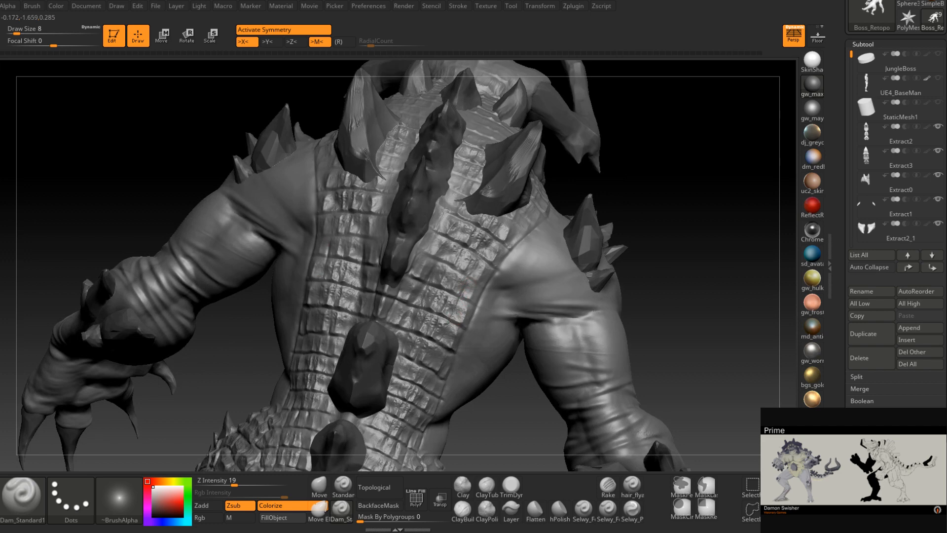
{"action": "right_click_drag", "start_coordinate": [450, 324], "coordinate": [453, 315]}
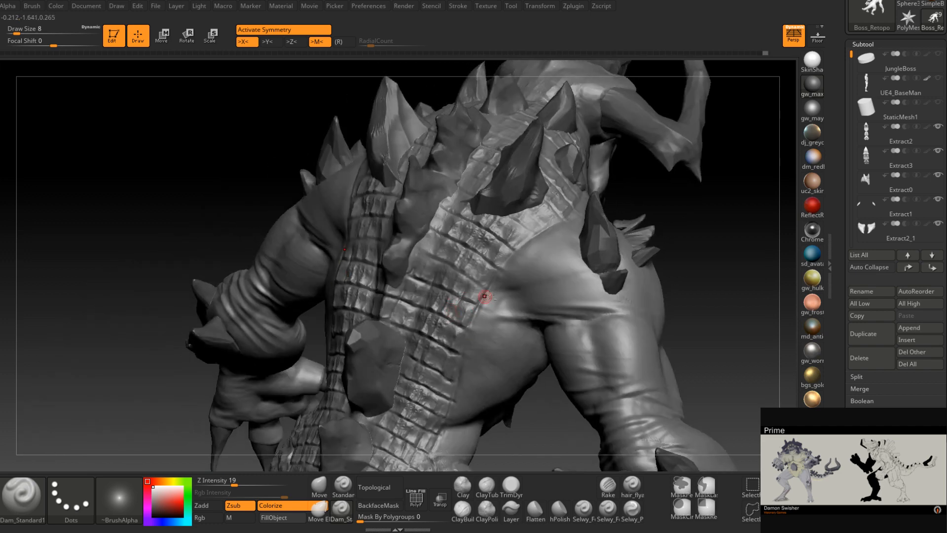
{"action": "mouse_move", "coordinate": [486, 296]}
{"action": "right_mouse_down"}
{"action": "mouse_move", "coordinate": [412, 291]}
{"action": "mouse_move", "coordinate": [465, 302]}
{"action": "mouse_move", "coordinate": [455, 275]}
{"action": "mouse_move", "coordinate": [439, 301]}
{"action": "mouse_move", "coordinate": [440, 324]}
{"action": "right_mouse_up"}
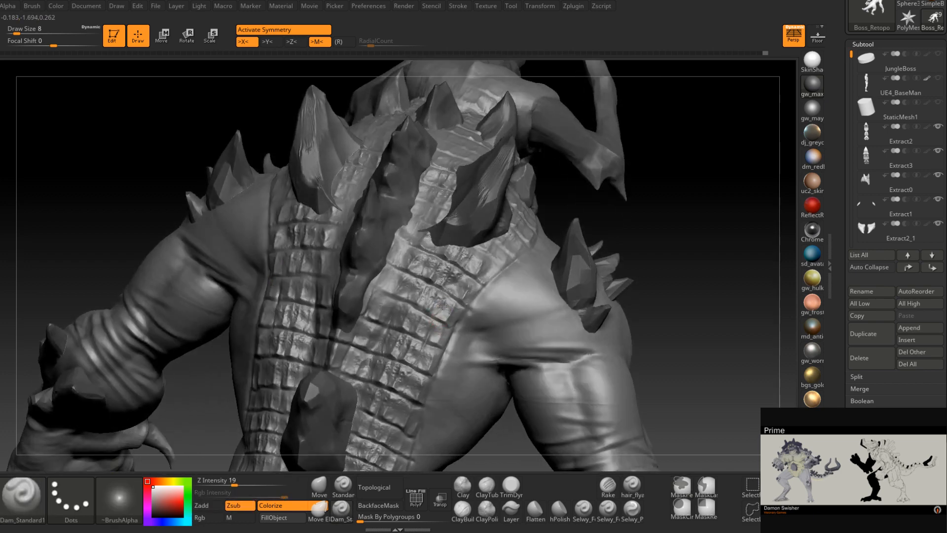
{"action": "mouse_move", "coordinate": [447, 329]}
{"action": "right_mouse_down"}
{"action": "mouse_move", "coordinate": [442, 303]}
{"action": "mouse_move", "coordinate": [422, 311]}
{"action": "right_mouse_up"}
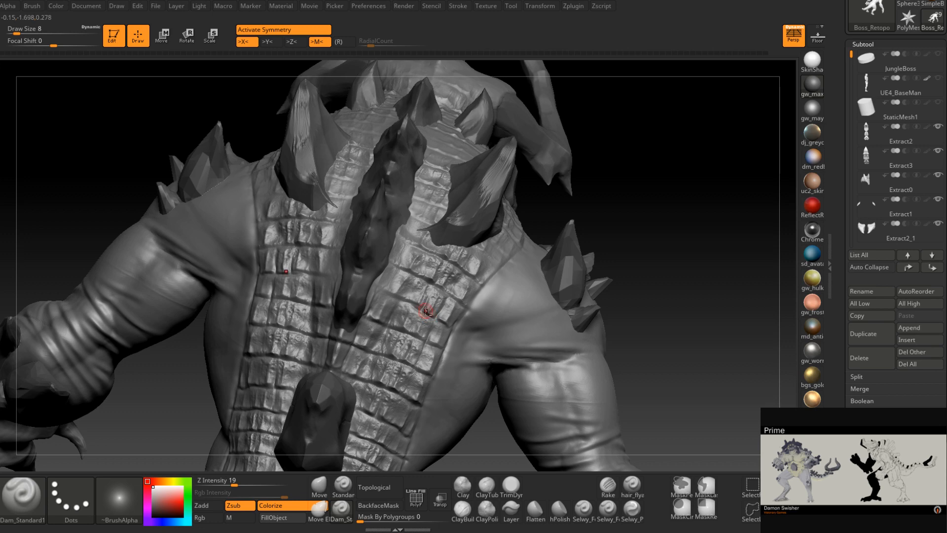
{"action": "right_click_drag", "start_coordinate": [409, 299], "coordinate": [398, 300]}
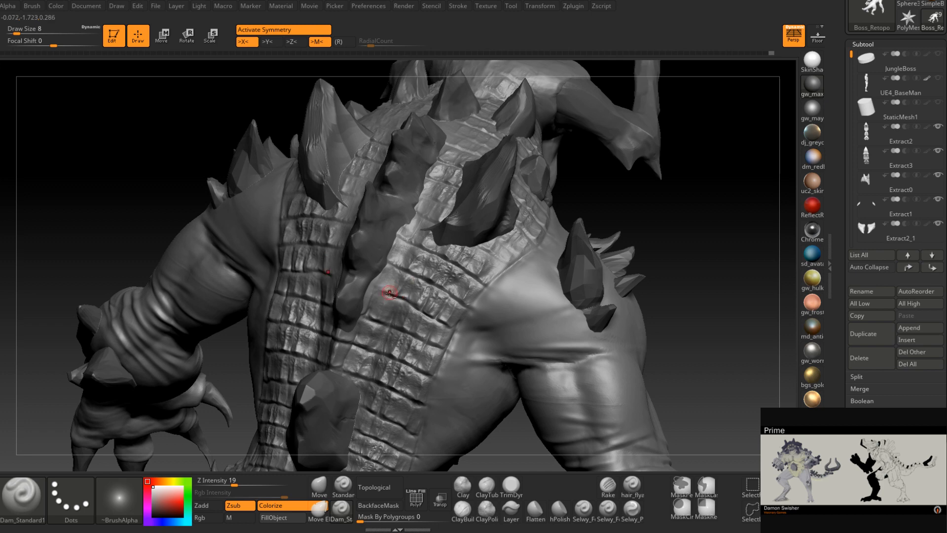
{"action": "right_click_drag", "start_coordinate": [390, 294], "coordinate": [383, 292]}
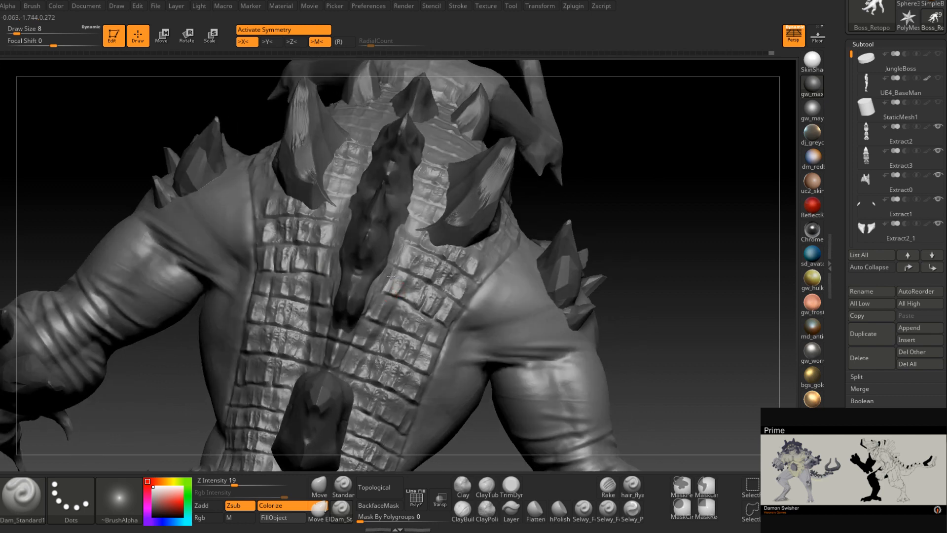
Deepen the scale grooves below the large shoulder-blade spike and along the scale border behind the shoulder
{"action": "right_click_drag", "start_coordinate": [410, 250], "coordinate": [389, 344]}
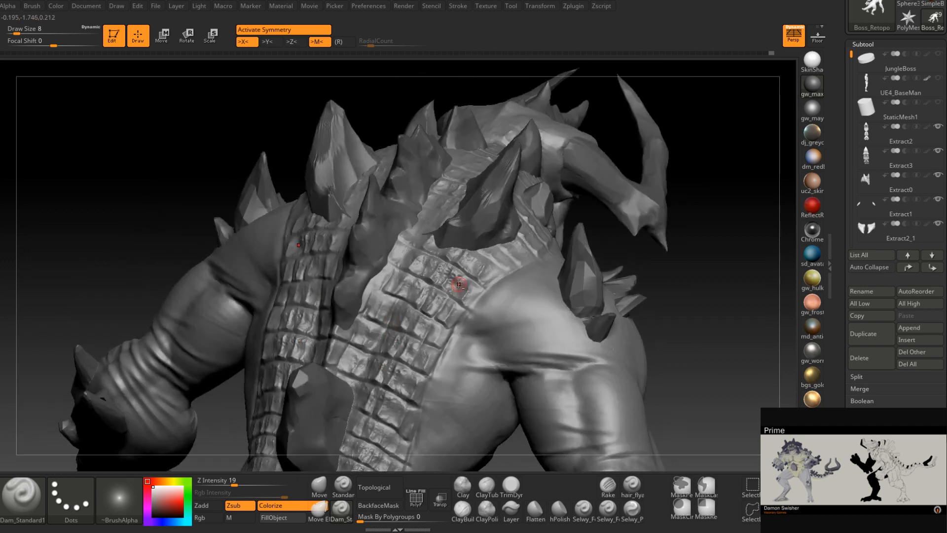
{"action": "right_click_drag", "start_coordinate": [454, 275], "coordinate": [492, 293]}
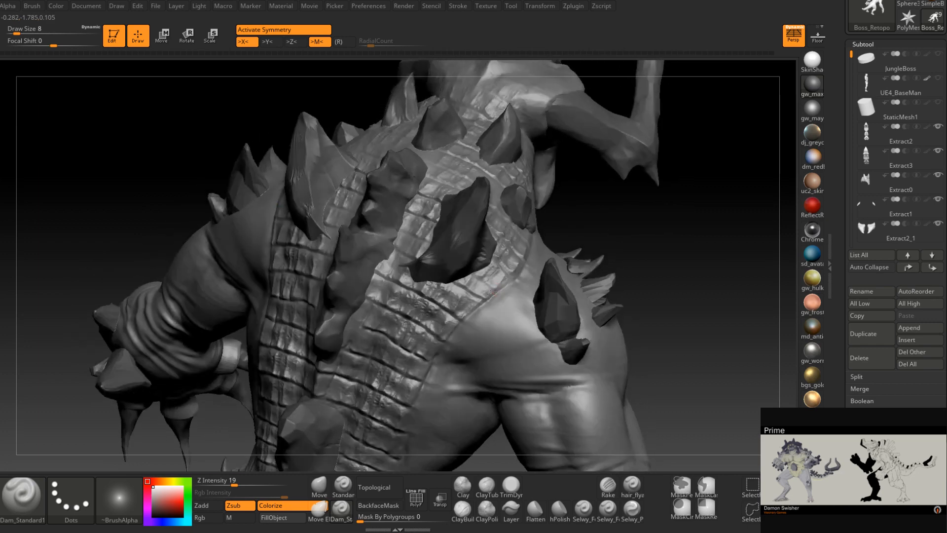
{"action": "right_click_drag", "start_coordinate": [461, 326], "coordinate": [434, 335]}
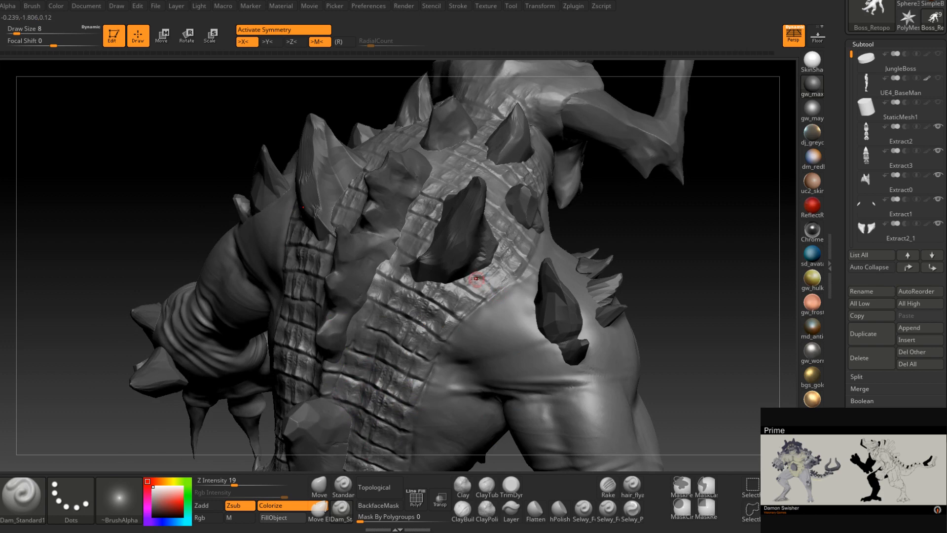
{"action": "right_click_drag", "start_coordinate": [491, 288], "coordinate": [428, 294]}
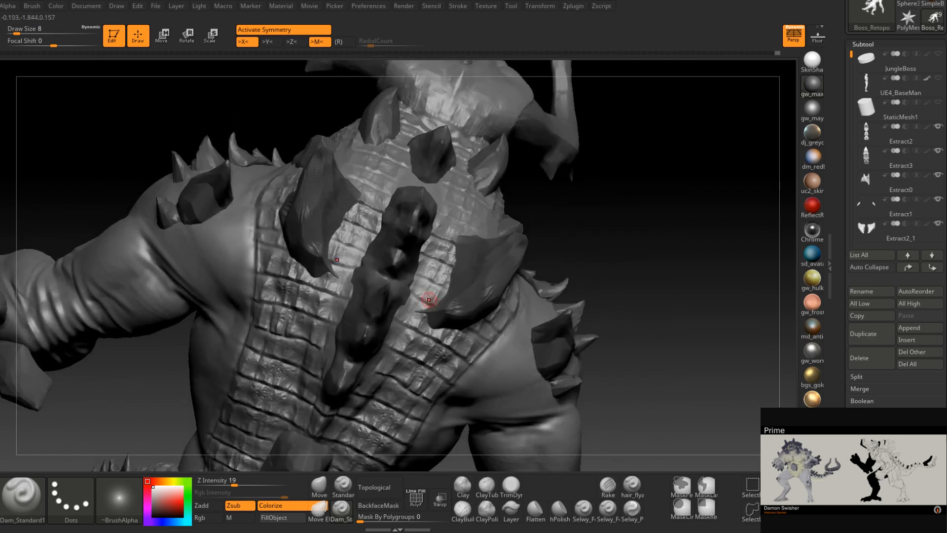
{"action": "mouse_move", "coordinate": [421, 298]}
{"action": "right_mouse_down"}
{"action": "mouse_move", "coordinate": [427, 306]}
{"action": "mouse_move", "coordinate": [413, 295]}
{"action": "mouse_move", "coordinate": [431, 285]}
{"action": "right_mouse_up"}
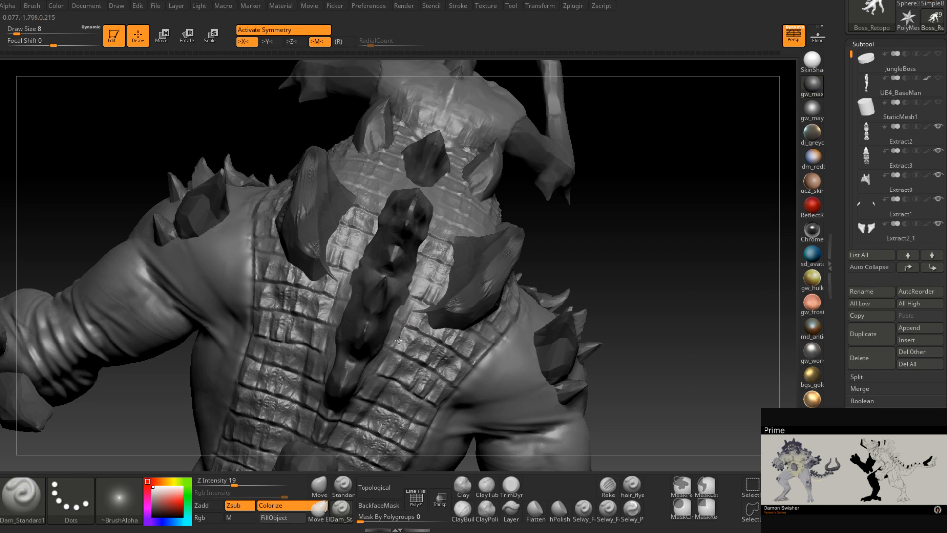
Carve the grooves between the upper-back scales around the spine ridge and the inner side of the shoulder-blade spike
{"action": "right_click_drag", "start_coordinate": [389, 349], "coordinate": [402, 336]}
{"action": "mouse_move", "coordinate": [421, 294]}
{"action": "right_mouse_down"}
{"action": "mouse_move", "coordinate": [423, 327]}
{"action": "mouse_move", "coordinate": [400, 340]}
{"action": "right_mouse_up"}
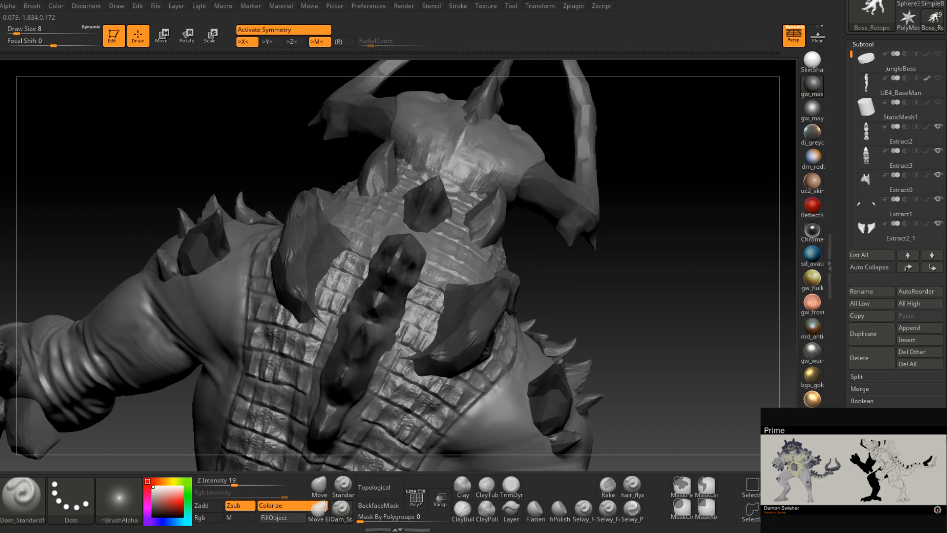
{"action": "mouse_move", "coordinate": [387, 375]}
{"action": "right_mouse_down"}
{"action": "mouse_move", "coordinate": [401, 343]}
{"action": "mouse_move", "coordinate": [411, 351]}
{"action": "right_mouse_up"}
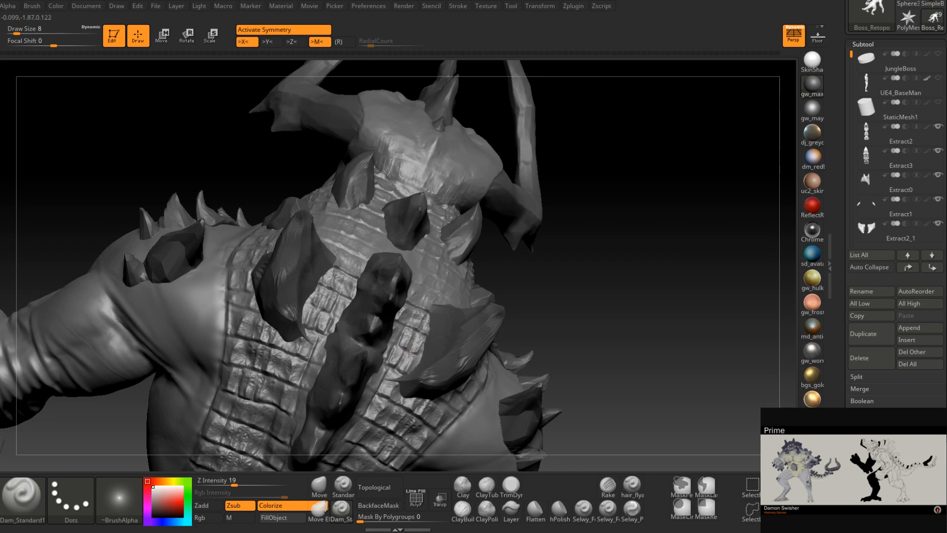
{"action": "mouse_move", "coordinate": [391, 340]}
{"action": "right_mouse_down"}
{"action": "mouse_move", "coordinate": [401, 345]}
{"action": "mouse_move", "coordinate": [433, 328]}
{"action": "right_mouse_up"}
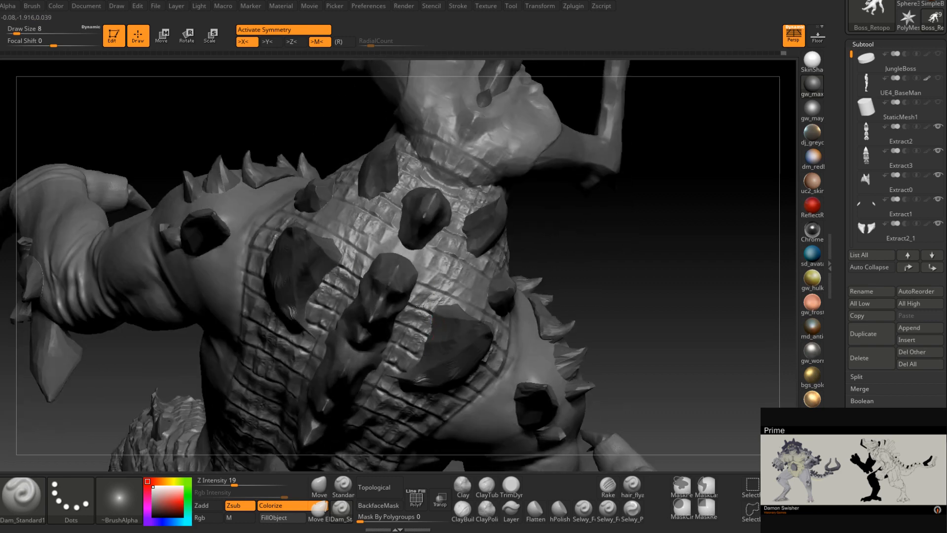
{"action": "right_click_drag", "start_coordinate": [417, 328], "coordinate": [461, 317]}
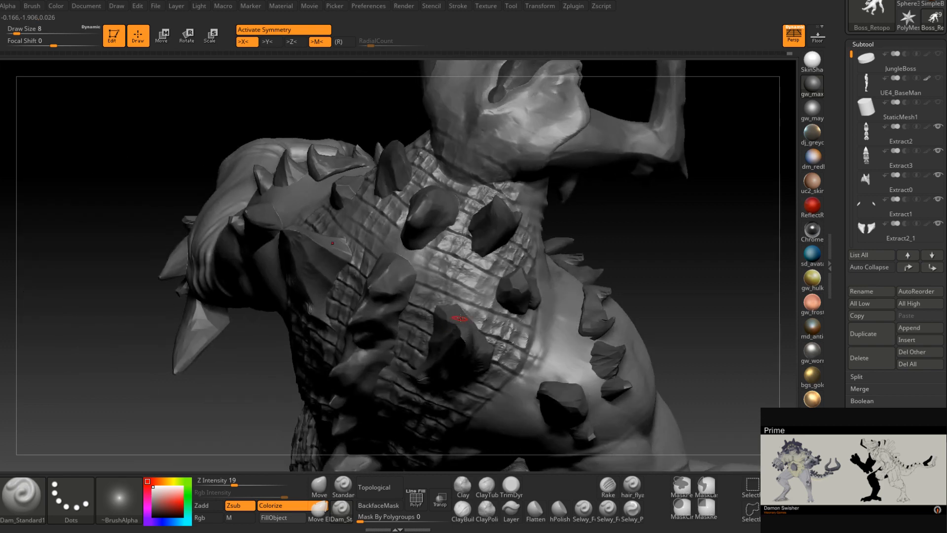
{"action": "right_click_drag", "start_coordinate": [432, 287], "coordinate": [416, 267]}
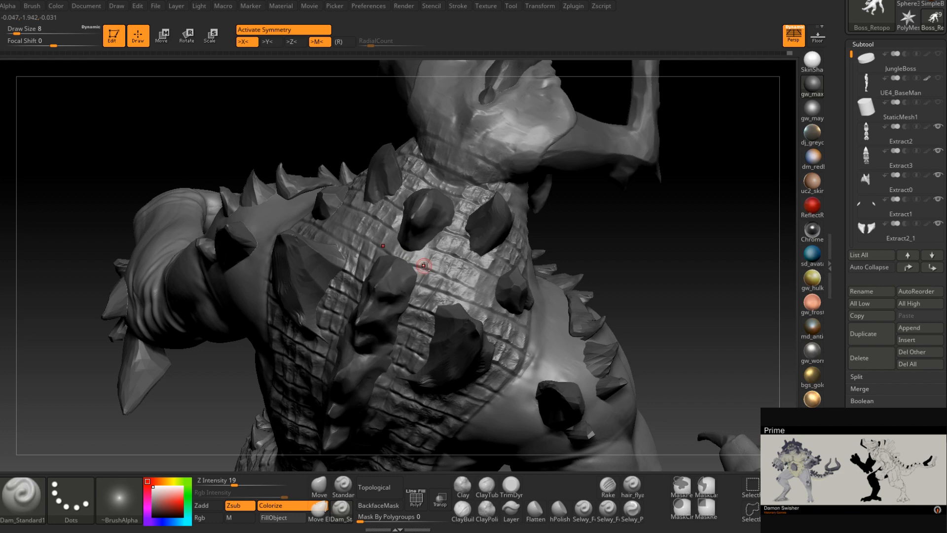
{"action": "right_click_drag", "start_coordinate": [422, 266], "coordinate": [423, 279]}
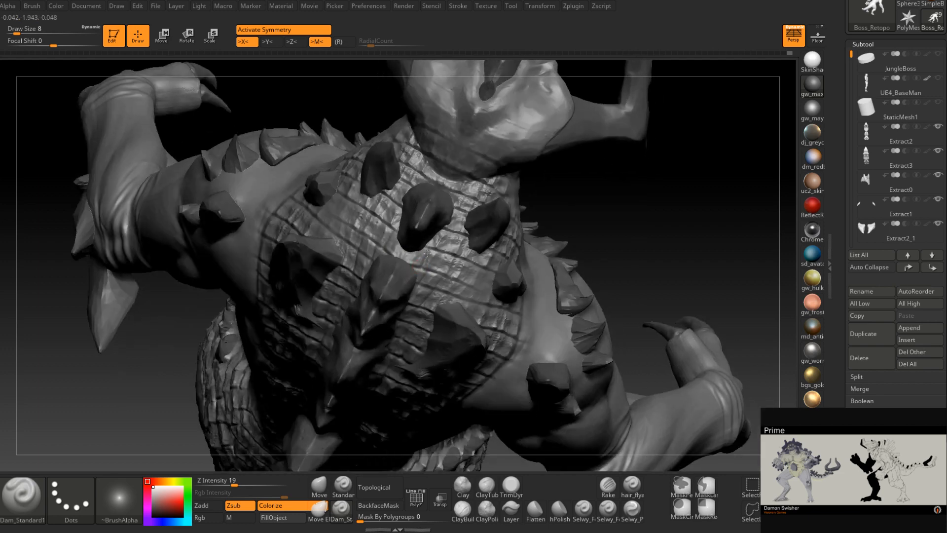
Sharpen the scale grooves between the small spikes from the top of the shoulder to the base of the neck
{"action": "right_click_drag", "start_coordinate": [448, 272], "coordinate": [444, 274]}
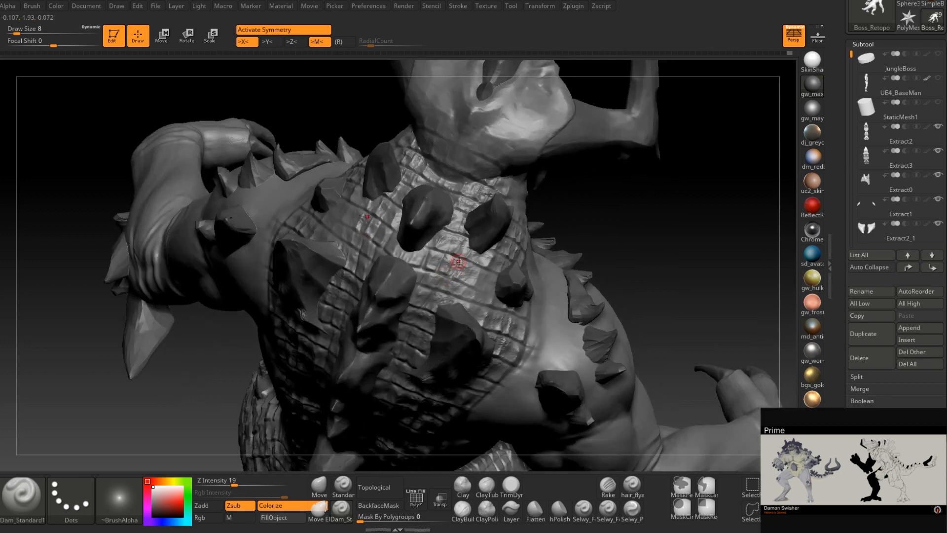
{"action": "mouse_move", "coordinate": [462, 283]}
{"action": "right_mouse_down"}
{"action": "mouse_move", "coordinate": [474, 286]}
{"action": "mouse_move", "coordinate": [467, 277]}
{"action": "mouse_move", "coordinate": [423, 281]}
{"action": "right_mouse_up"}
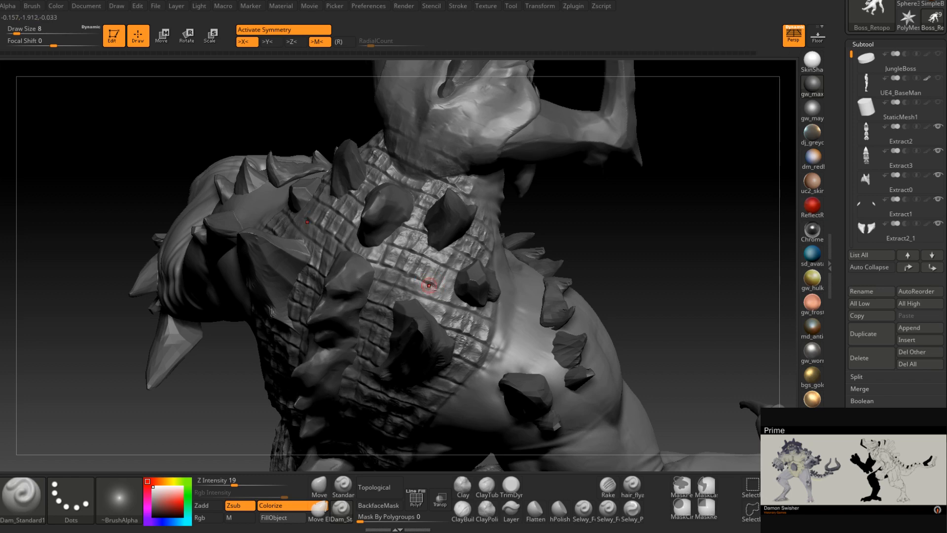
{"action": "right_click_drag", "start_coordinate": [429, 285], "coordinate": [444, 292]}
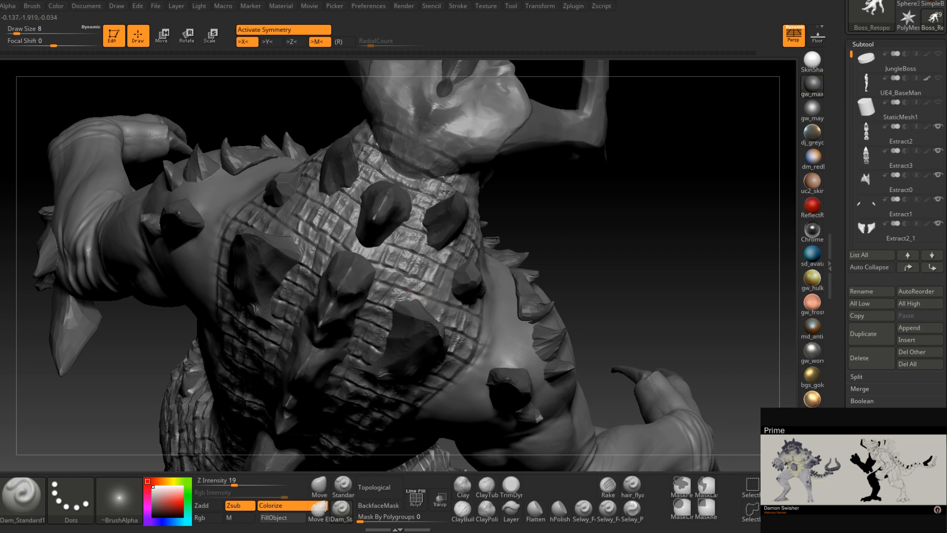
{"action": "right_click_drag", "start_coordinate": [417, 286], "coordinate": [439, 302]}
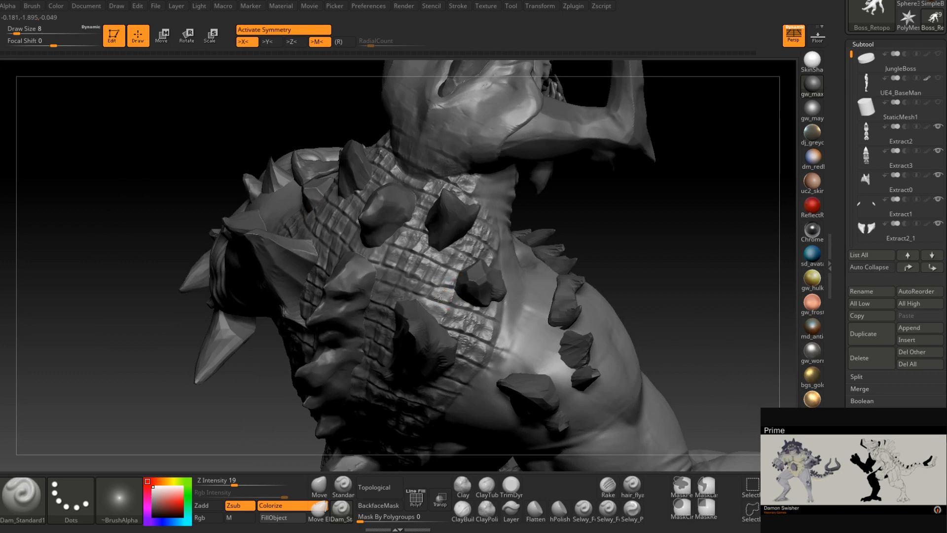
{"action": "mouse_move", "coordinate": [440, 313]}
{"action": "right_mouse_down"}
{"action": "mouse_move", "coordinate": [449, 315]}
{"action": "mouse_move", "coordinate": [415, 292]}
{"action": "mouse_move", "coordinate": [461, 306]}
{"action": "mouse_move", "coordinate": [451, 311]}
{"action": "right_mouse_up"}
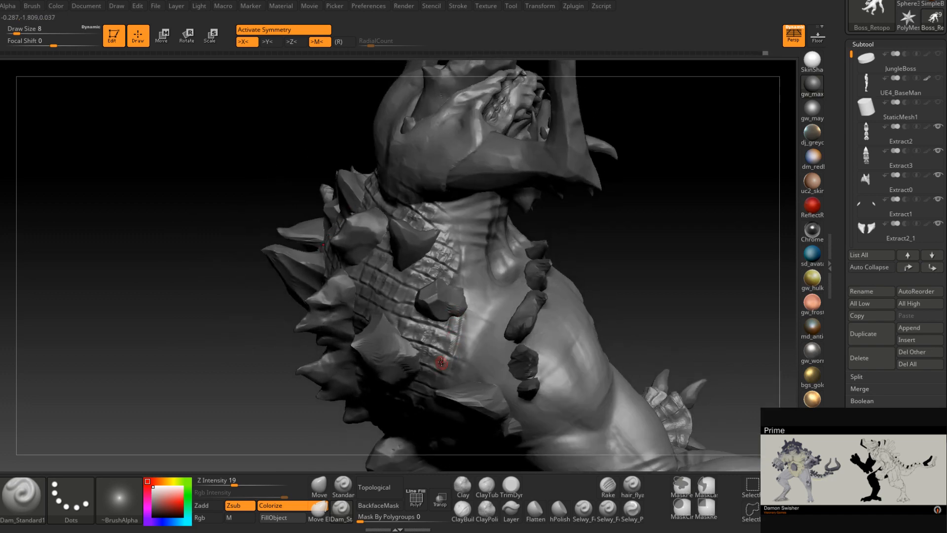
Define the scale edges along the side of the neck, working up to the nape below the skull
{"action": "mouse_move", "coordinate": [443, 371]}
{"action": "right_mouse_down"}
{"action": "mouse_move", "coordinate": [452, 358]}
{"action": "mouse_move", "coordinate": [451, 289]}
{"action": "mouse_move", "coordinate": [422, 277]}
{"action": "right_mouse_up"}
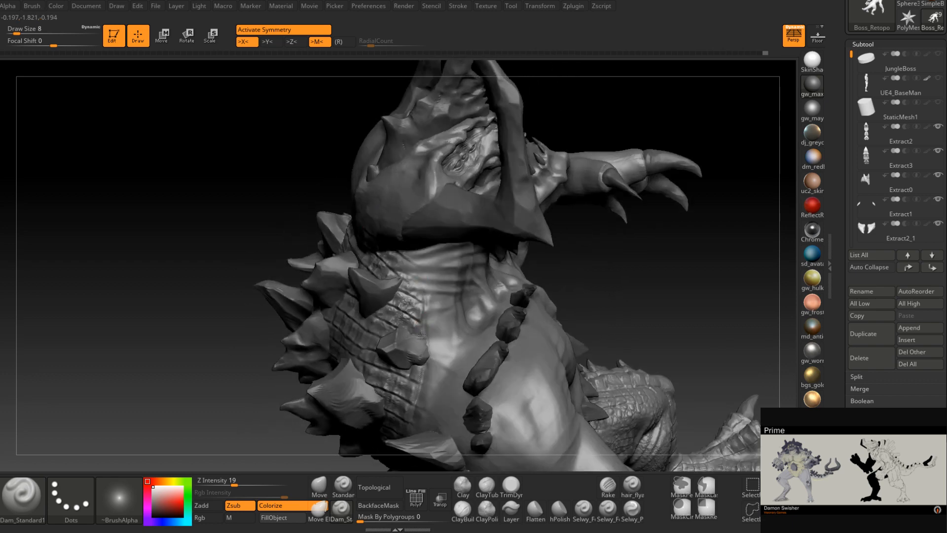
{"action": "right_click_drag", "start_coordinate": [422, 335], "coordinate": [422, 338]}
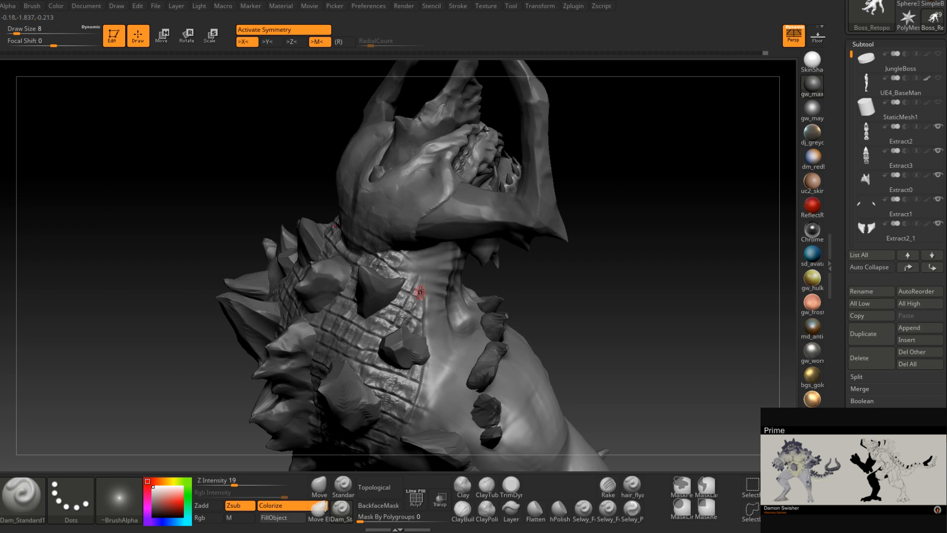
{"action": "mouse_move", "coordinate": [414, 277]}
{"action": "right_mouse_down"}
{"action": "mouse_move", "coordinate": [434, 277]}
{"action": "mouse_move", "coordinate": [376, 260]}
{"action": "right_mouse_up"}
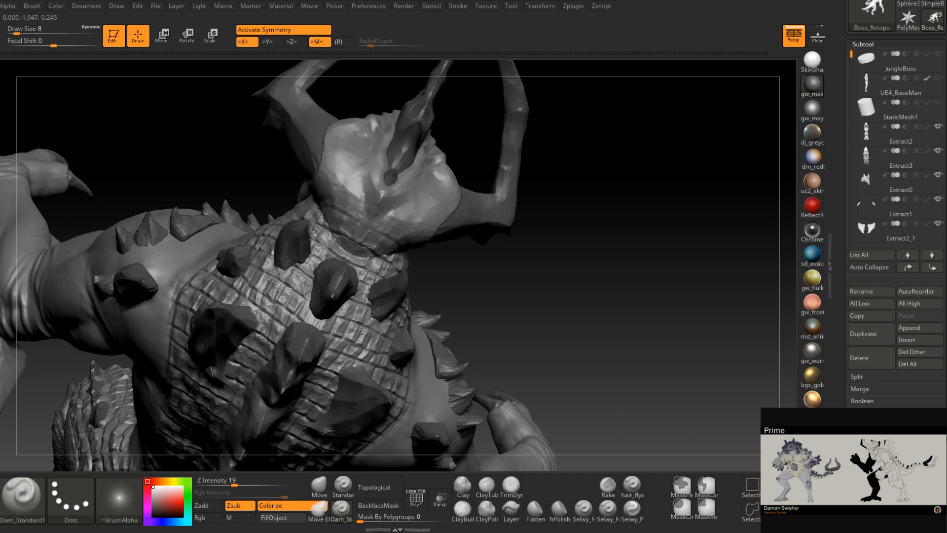
{"action": "mouse_move", "coordinate": [391, 240]}
{"action": "right_mouse_down"}
{"action": "mouse_move", "coordinate": [388, 256]}
{"action": "mouse_move", "coordinate": [359, 243]}
{"action": "right_mouse_up"}
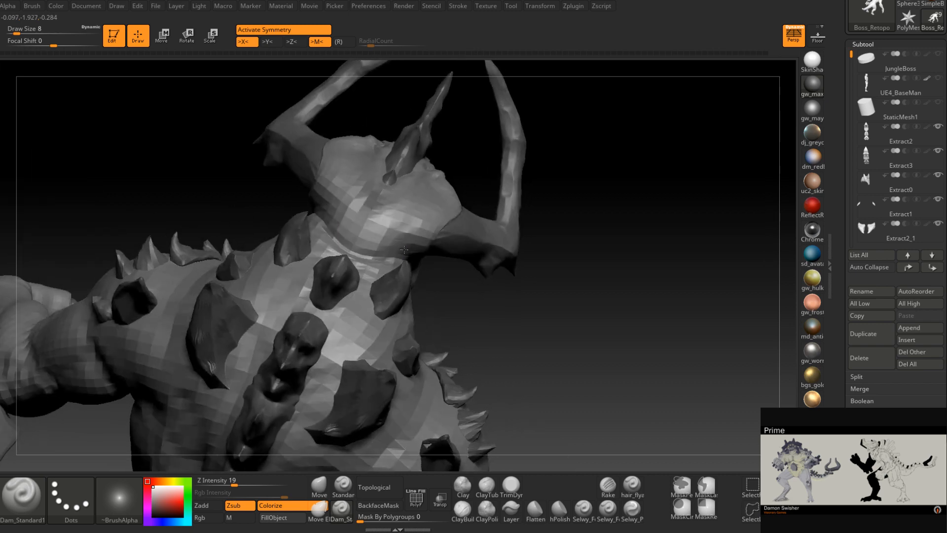
Build up the scales at the nape with ClayBuildup at draw size 12 and flatten them with TrimDynamic
{"action": "left_click", "coordinate": [461, 509]}
{"action": "right_click_drag", "start_coordinate": [385, 275], "coordinate": [358, 254], "text": "ctrl"}
{"action": "key", "text": "bracketright"}
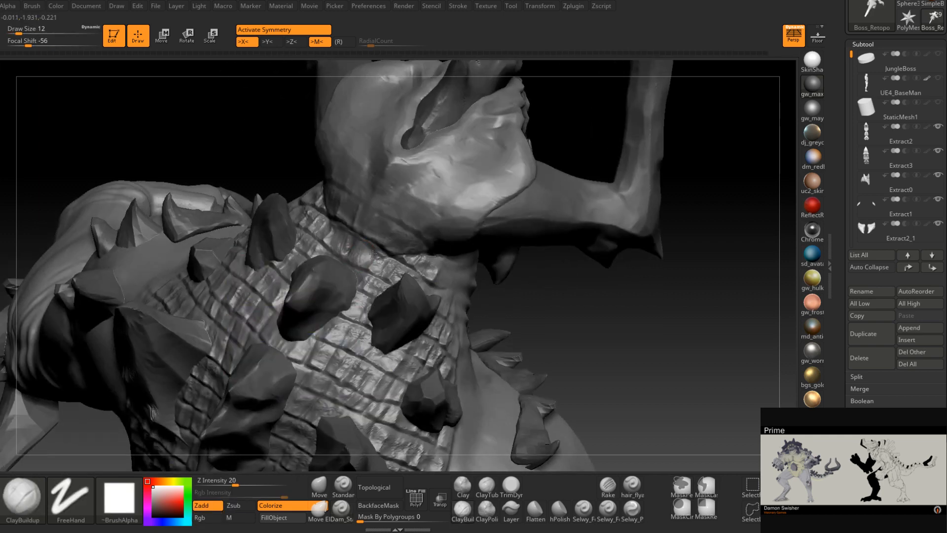
{"action": "mouse_move", "coordinate": [365, 252]}
{"action": "right_mouse_down"}
{"action": "mouse_move", "coordinate": [356, 250]}
{"action": "mouse_move", "coordinate": [373, 267]}
{"action": "mouse_move", "coordinate": [368, 260]}
{"action": "right_mouse_up"}
{"action": "left_click", "coordinate": [511, 486]}
{"action": "key", "text": "space"}
{"action": "left_click_drag", "start_coordinate": [368, 263], "coordinate": [363, 262]}
{"action": "mouse_move", "coordinate": [369, 266]}
{"action": "right_mouse_down"}
{"action": "mouse_move", "coordinate": [351, 266]}
{"action": "mouse_move", "coordinate": [397, 265]}
{"action": "mouse_move", "coordinate": [371, 281]}
{"action": "right_mouse_up"}
Switch to Dam_Standard at draw size 4 and carve fine grooves between the nape scales and the base of the skull
{"action": "left_click", "coordinate": [341, 511]}
{"action": "key", "text": "space"}
{"action": "left_click_drag", "start_coordinate": [360, 267], "coordinate": [354, 266]}
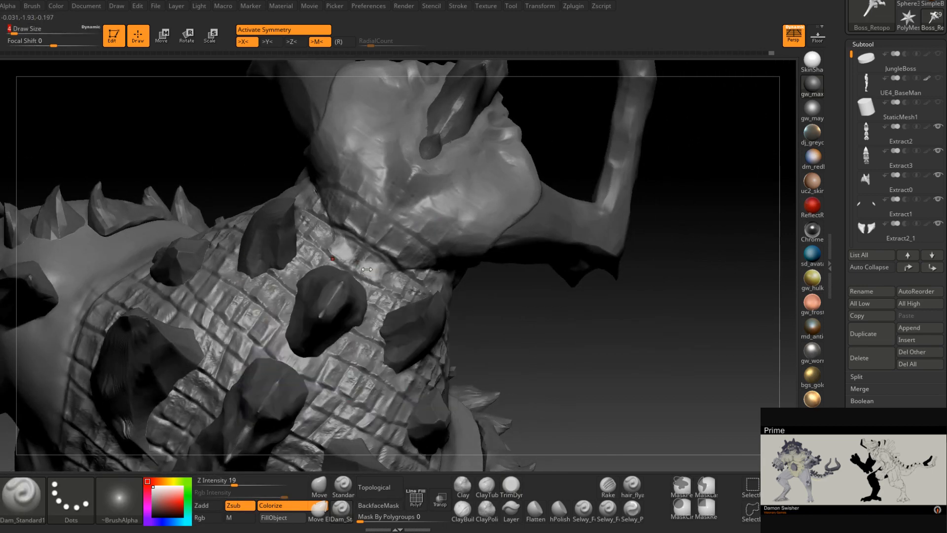
{"action": "mouse_move", "coordinate": [387, 291]}
{"action": "right_mouse_down"}
{"action": "mouse_move", "coordinate": [383, 269]}
{"action": "mouse_move", "coordinate": [364, 249]}
{"action": "mouse_move", "coordinate": [389, 275]}
{"action": "mouse_move", "coordinate": [405, 273]}
{"action": "right_mouse_up"}
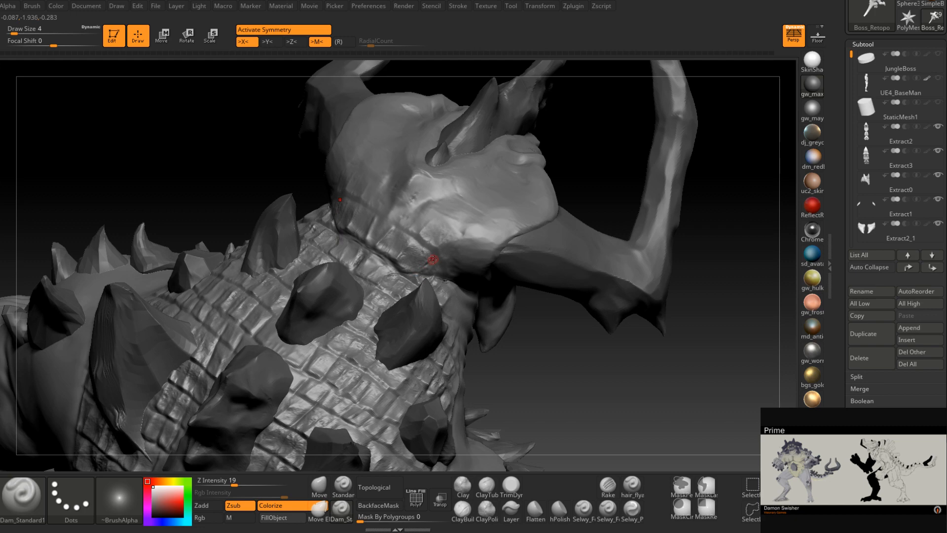
{"action": "mouse_move", "coordinate": [410, 271]}
{"action": "right_mouse_down"}
{"action": "mouse_move", "coordinate": [425, 283]}
{"action": "mouse_move", "coordinate": [451, 276]}
{"action": "mouse_move", "coordinate": [437, 266]}
{"action": "right_mouse_up"}
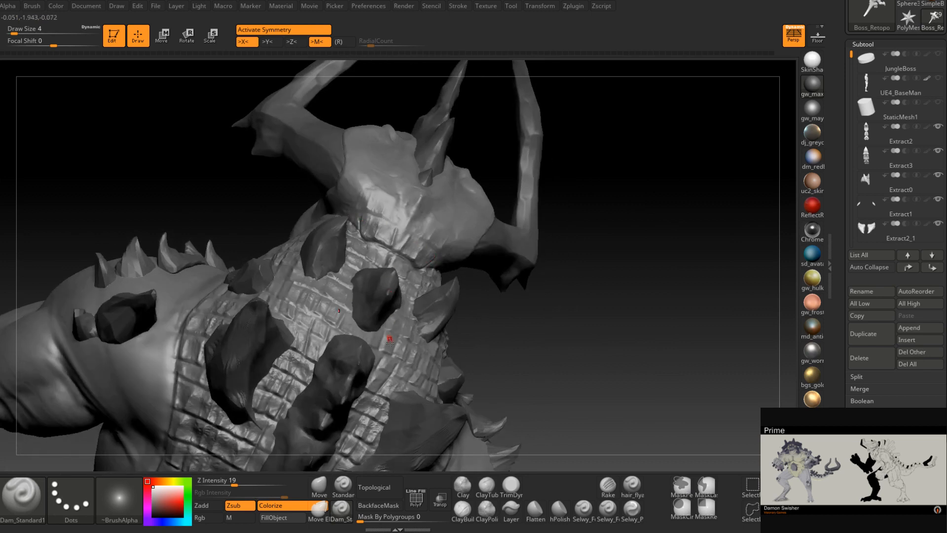
{"action": "mouse_move", "coordinate": [388, 195]}
{"action": "right_mouse_down"}
{"action": "mouse_move", "coordinate": [405, 263]}
{"action": "mouse_move", "coordinate": [402, 298]}
{"action": "right_mouse_up"}
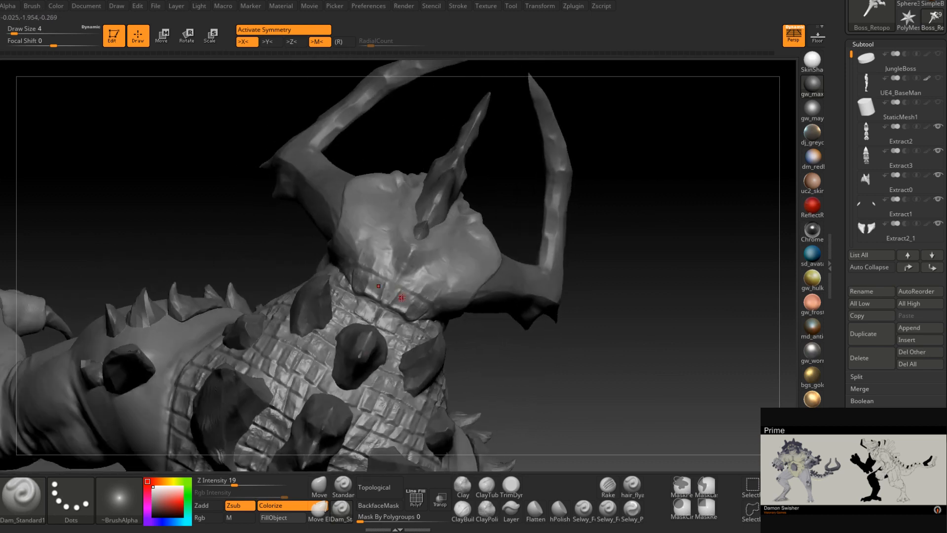
Set the Dam_Standard draw size to 9 and deepen the creases at the back of the skull above the nape
{"action": "right_click", "coordinate": [397, 277]}
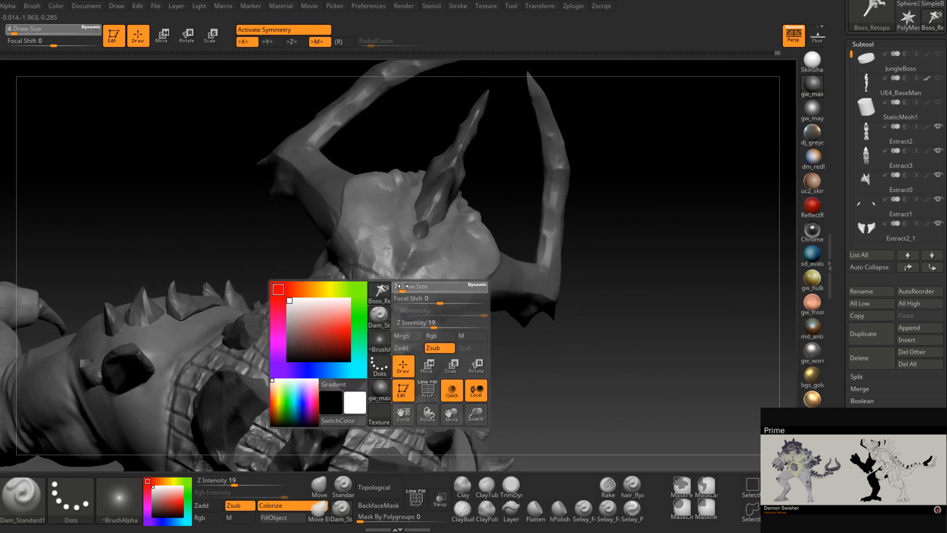
{"action": "left_click_drag", "start_coordinate": [394, 284], "coordinate": [398, 284]}
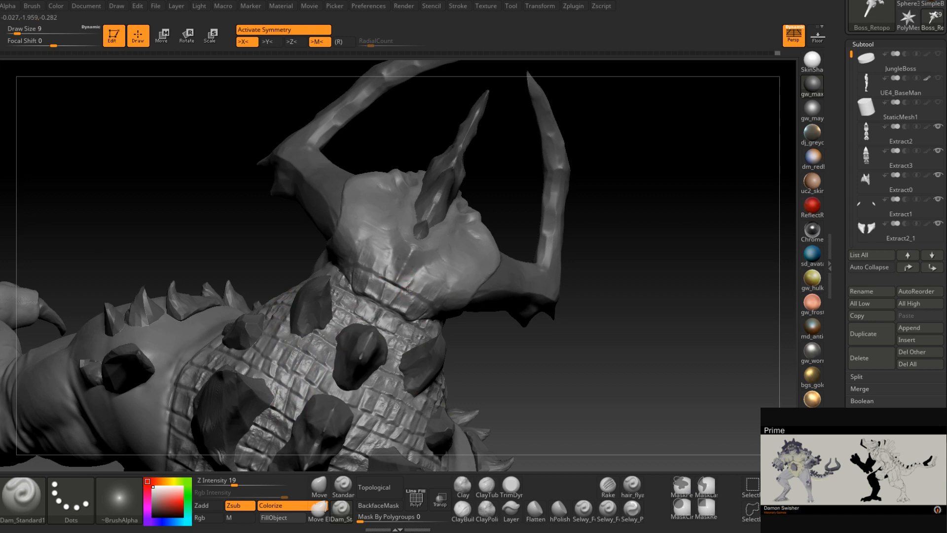
{"action": "mouse_move", "coordinate": [402, 294]}
{"action": "right_mouse_down"}
{"action": "mouse_move", "coordinate": [444, 289]}
{"action": "mouse_move", "coordinate": [448, 332]}
{"action": "mouse_move", "coordinate": [461, 314]}
{"action": "mouse_move", "coordinate": [468, 265]}
{"action": "mouse_move", "coordinate": [465, 321]}
{"action": "mouse_move", "coordinate": [439, 355]}
{"action": "mouse_move", "coordinate": [438, 323]}
{"action": "mouse_move", "coordinate": [458, 323]}
{"action": "right_mouse_up"}
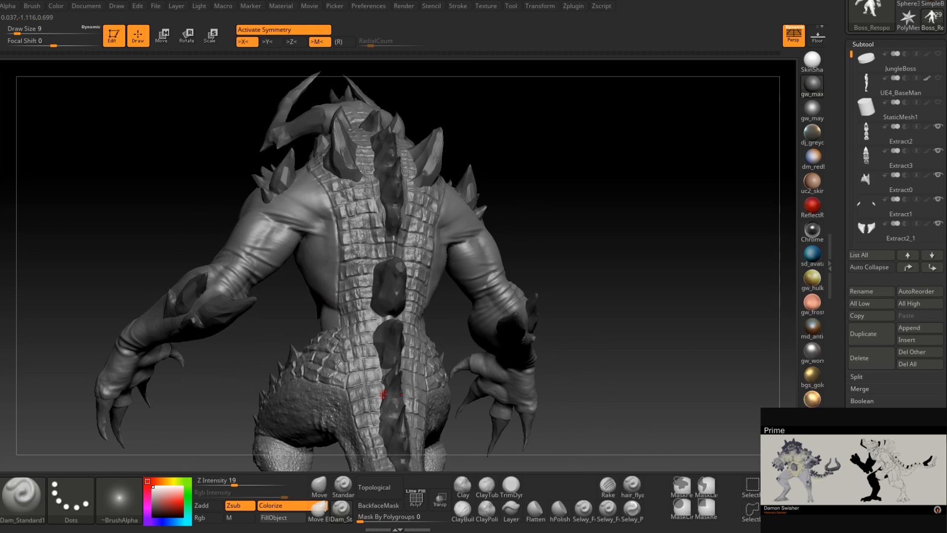
Stamp crocodile scales beside the spine scales on the upper back with the Standard DragRect brush, a Crocodile_Caima alpha and draw size 18
{"action": "mouse_move", "coordinate": [384, 394]}
{"action": "right_mouse_down"}
{"action": "mouse_move", "coordinate": [506, 294]}
{"action": "mouse_move", "coordinate": [391, 341]}
{"action": "right_mouse_up"}
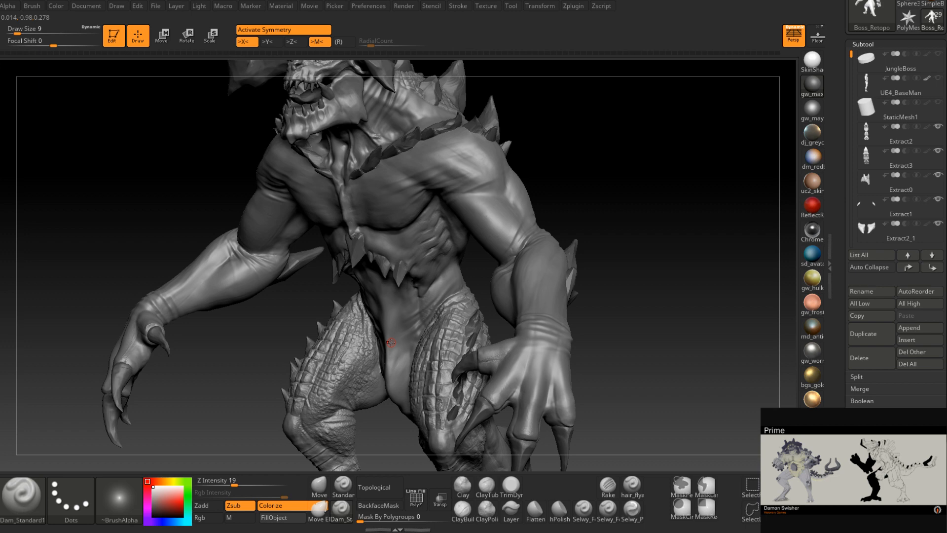
{"action": "mouse_move", "coordinate": [391, 342]}
{"action": "right_mouse_down"}
{"action": "mouse_move", "coordinate": [403, 313]}
{"action": "mouse_move", "coordinate": [489, 311]}
{"action": "mouse_move", "coordinate": [461, 312]}
{"action": "mouse_move", "coordinate": [473, 320]}
{"action": "mouse_move", "coordinate": [463, 327]}
{"action": "right_mouse_up"}
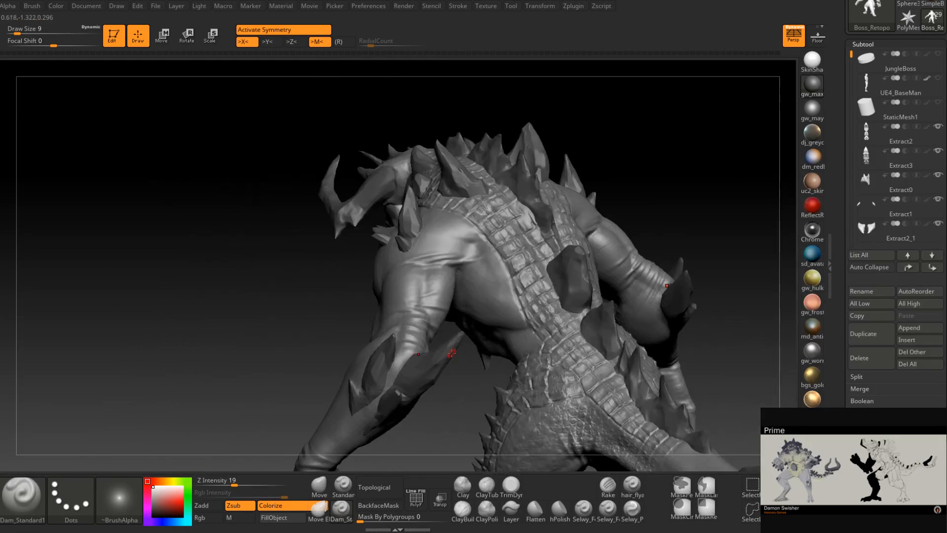
{"action": "mouse_move", "coordinate": [452, 353]}
{"action": "right_mouse_down"}
{"action": "mouse_move", "coordinate": [553, 312]}
{"action": "mouse_move", "coordinate": [495, 318]}
{"action": "mouse_move", "coordinate": [469, 355]}
{"action": "mouse_move", "coordinate": [447, 323]}
{"action": "mouse_move", "coordinate": [390, 360]}
{"action": "right_mouse_up"}
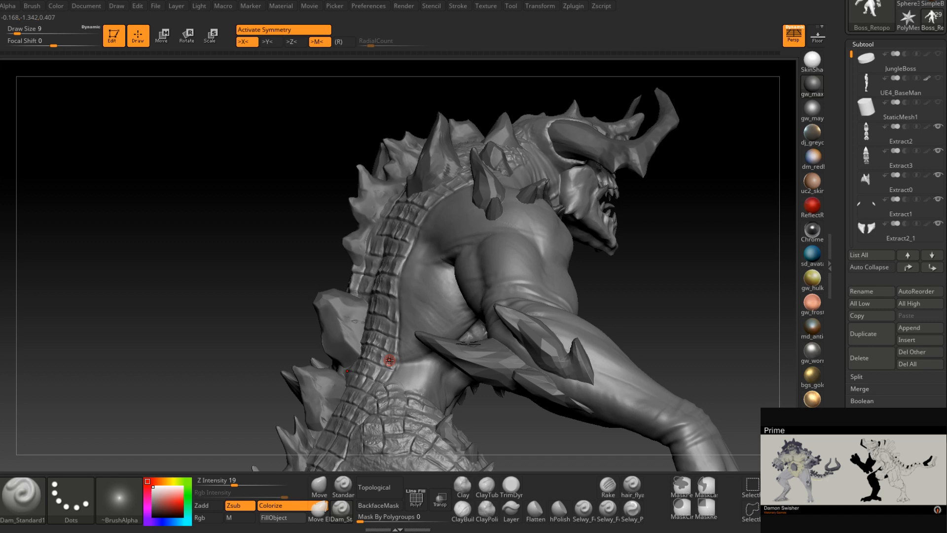
{"action": "right_click_drag", "start_coordinate": [389, 360], "coordinate": [467, 314]}
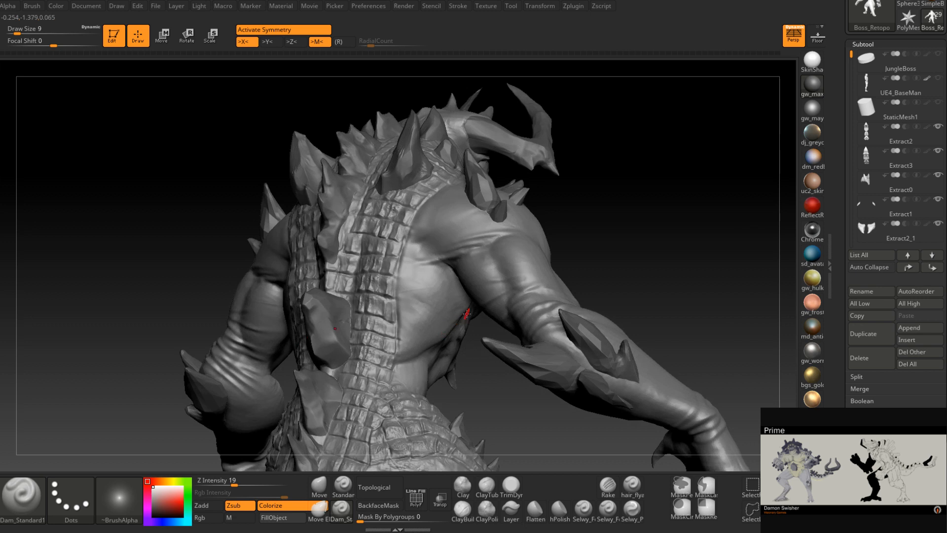
{"action": "left_click", "coordinate": [343, 484]}
{"action": "left_click", "coordinate": [121, 502]}
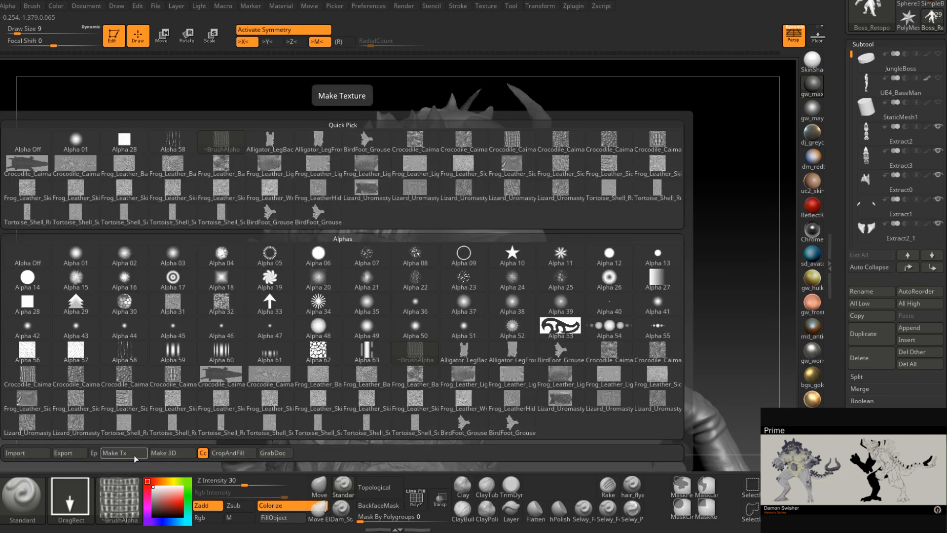
{"action": "left_click", "coordinate": [657, 141]}
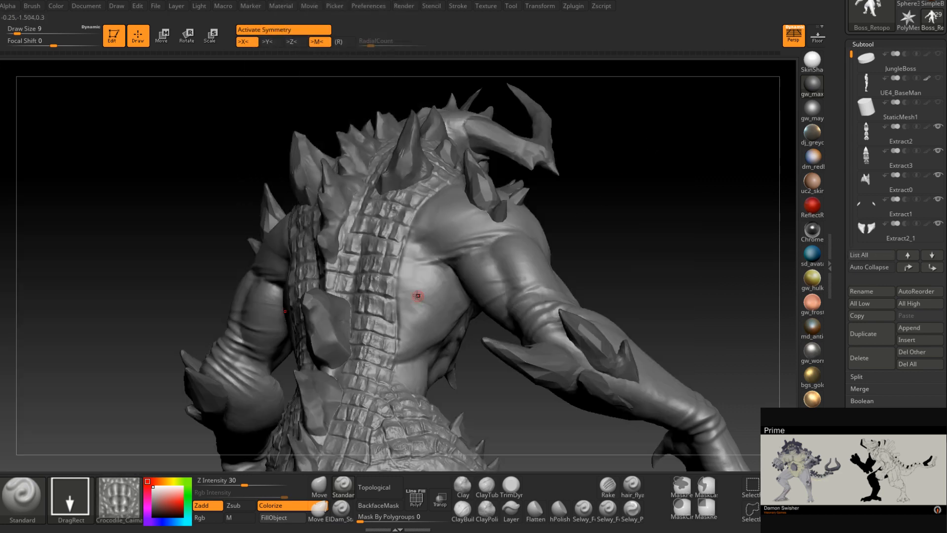
{"action": "key", "text": "space"}
{"action": "left_click", "coordinate": [411, 296]}
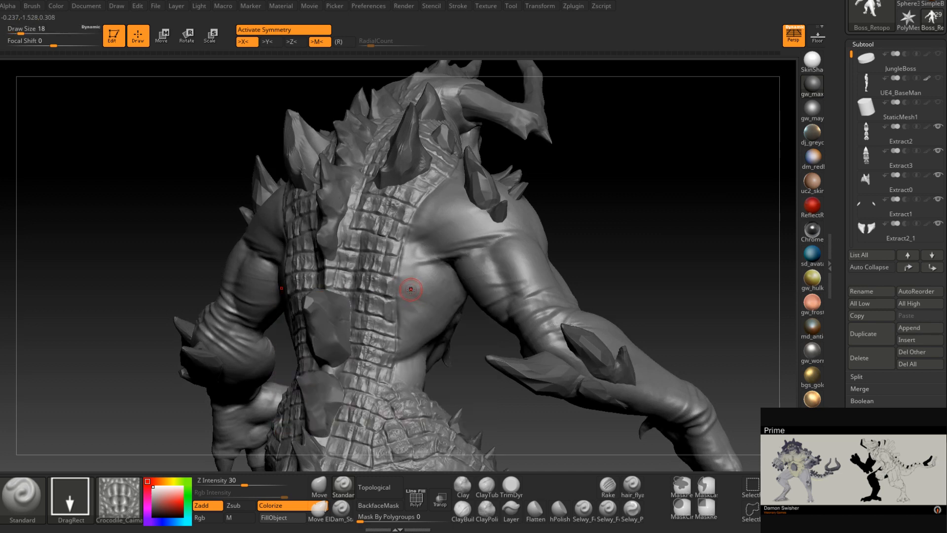
{"action": "mouse_move", "coordinate": [411, 289]}
{"action": "left_mouse_down"}
{"action": "mouse_move", "coordinate": [432, 252]}
{"action": "mouse_move", "coordinate": [423, 263]}
{"action": "left_mouse_up"}
{"action": "right_click_drag", "start_coordinate": [391, 334], "coordinate": [402, 324]}
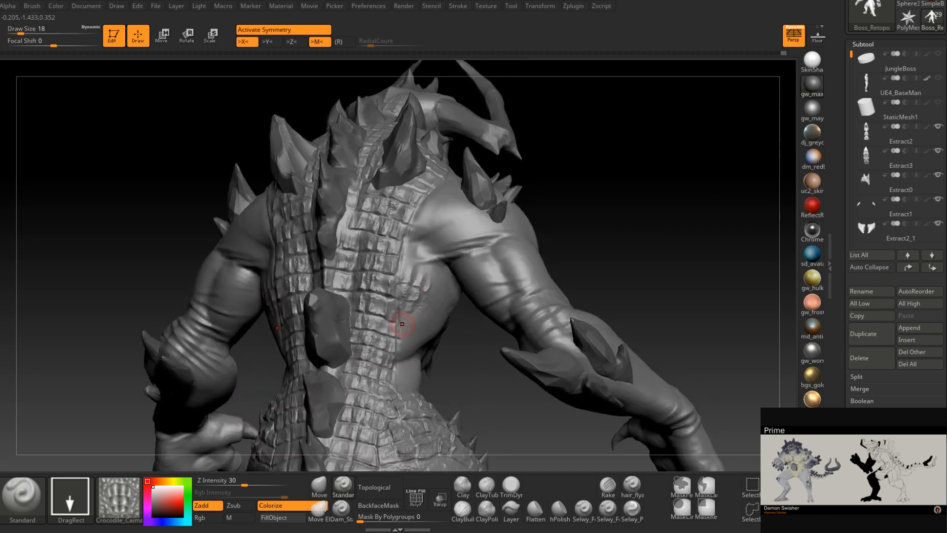
{"action": "right_click_drag", "start_coordinate": [404, 290], "coordinate": [428, 340]}
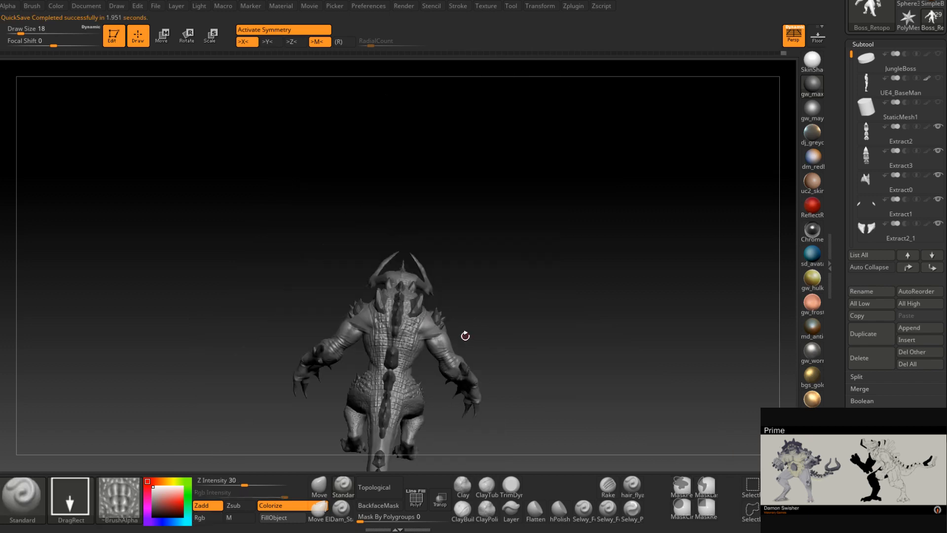
Switch to the pebbly Crocodile_Caima alpha, set Z Intensity to 16 and stamp bumpy skin along the waist beside the back scales
{"action": "mouse_move", "coordinate": [459, 336]}
{"action": "right_mouse_down"}
{"action": "mouse_move", "coordinate": [442, 325]}
{"action": "mouse_move", "coordinate": [456, 352]}
{"action": "mouse_move", "coordinate": [442, 282]}
{"action": "mouse_move", "coordinate": [433, 304]}
{"action": "mouse_move", "coordinate": [464, 371]}
{"action": "mouse_move", "coordinate": [423, 323]}
{"action": "mouse_move", "coordinate": [450, 332]}
{"action": "mouse_move", "coordinate": [433, 334]}
{"action": "mouse_move", "coordinate": [436, 311]}
{"action": "mouse_move", "coordinate": [433, 370]}
{"action": "mouse_move", "coordinate": [375, 329]}
{"action": "mouse_move", "coordinate": [358, 338]}
{"action": "mouse_move", "coordinate": [348, 328]}
{"action": "right_mouse_up"}
{"action": "left_click", "coordinate": [119, 499]}
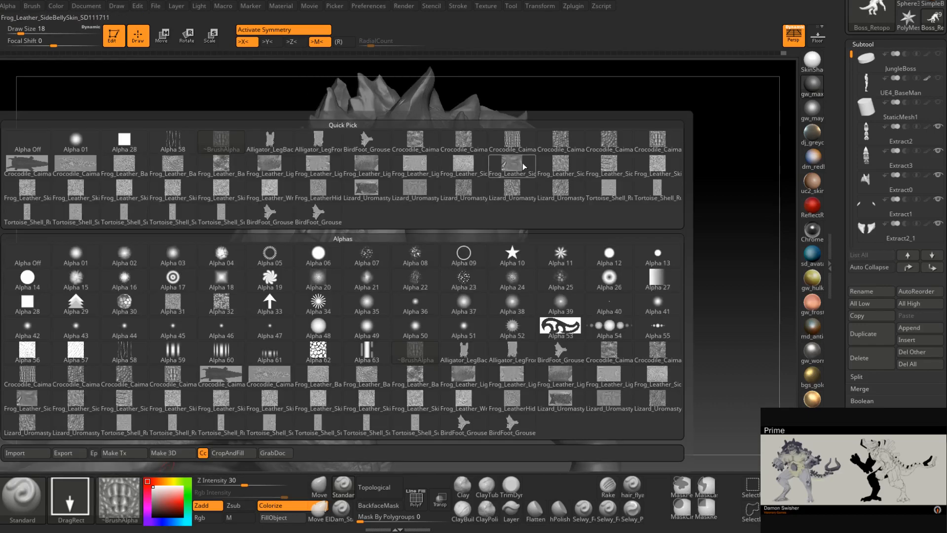
{"action": "left_click", "coordinate": [562, 141]}
{"action": "left_click_drag", "start_coordinate": [243, 484], "coordinate": [234, 485]}
{"action": "right_click_drag", "start_coordinate": [323, 296], "coordinate": [345, 315]}
{"action": "left_click_drag", "start_coordinate": [345, 315], "coordinate": [344, 350]}
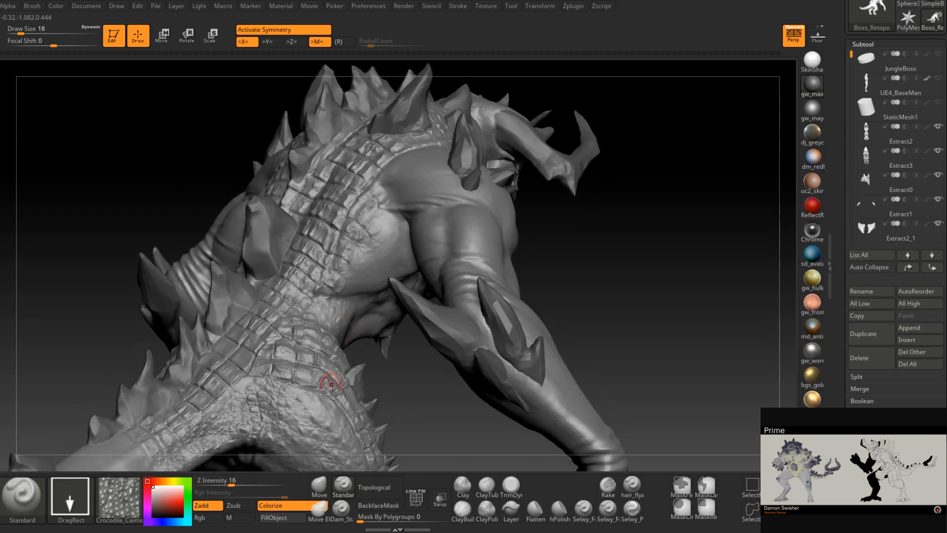
Set Z Intensity to 20 and stamp the pebbly crocodile skin across the hips, ribs and shoulder blades outside the back scales
{"action": "left_click", "coordinate": [242, 485]}
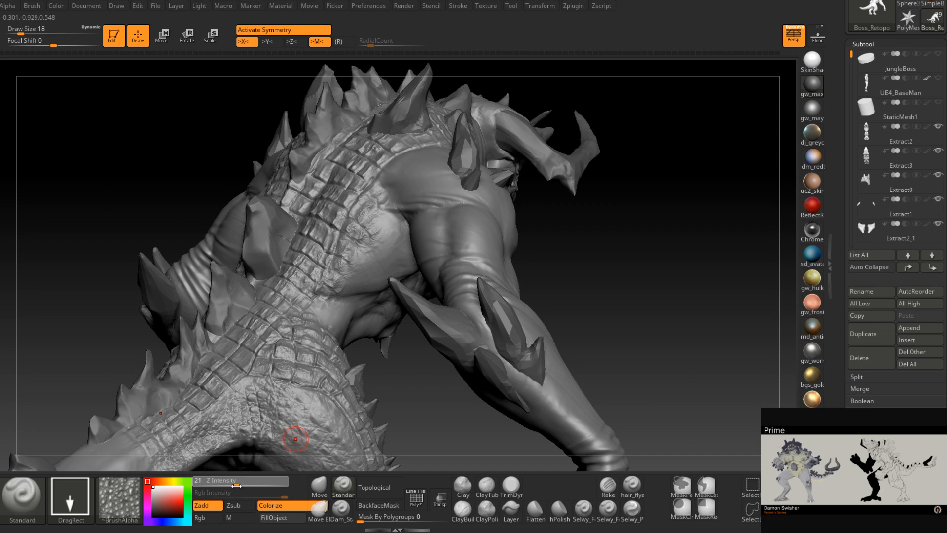
{"action": "left_click_drag", "start_coordinate": [237, 486], "coordinate": [235, 486]}
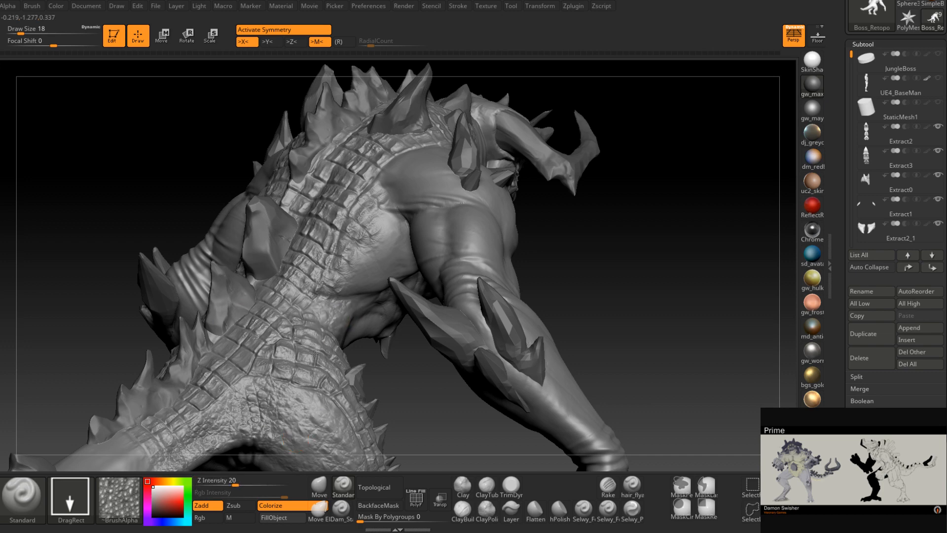
{"action": "mouse_move", "coordinate": [344, 327]}
{"action": "right_mouse_down"}
{"action": "mouse_move", "coordinate": [392, 240]}
{"action": "mouse_move", "coordinate": [368, 264]}
{"action": "mouse_move", "coordinate": [405, 260]}
{"action": "mouse_move", "coordinate": [401, 284]}
{"action": "mouse_move", "coordinate": [421, 280]}
{"action": "mouse_move", "coordinate": [377, 255]}
{"action": "right_mouse_up"}
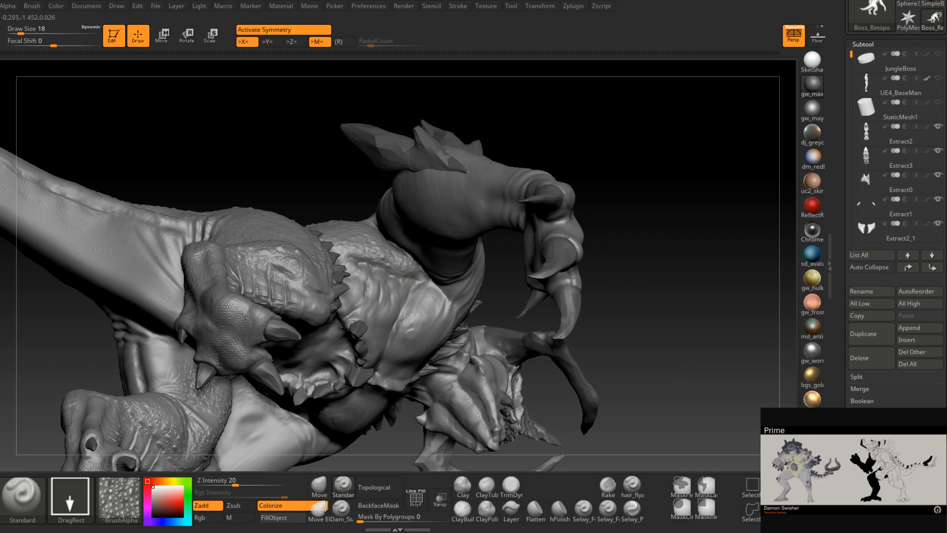
{"action": "mouse_move", "coordinate": [382, 274]}
{"action": "right_mouse_down"}
{"action": "mouse_move", "coordinate": [371, 340]}
{"action": "mouse_move", "coordinate": [433, 238]}
{"action": "mouse_move", "coordinate": [387, 252]}
{"action": "mouse_move", "coordinate": [373, 244]}
{"action": "right_mouse_up"}
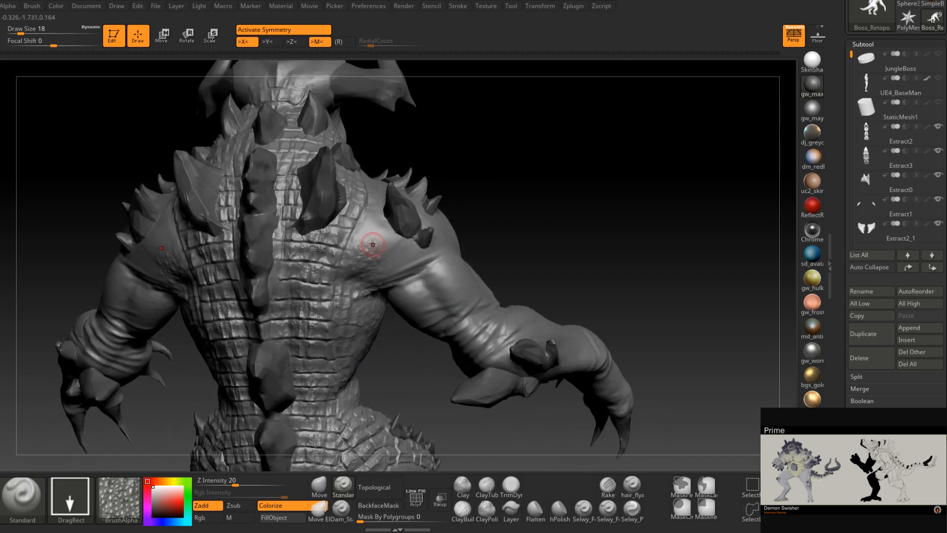
{"action": "mouse_move", "coordinate": [348, 306]}
{"action": "right_mouse_down"}
{"action": "mouse_move", "coordinate": [395, 274]}
{"action": "mouse_move", "coordinate": [395, 334]}
{"action": "right_mouse_up"}
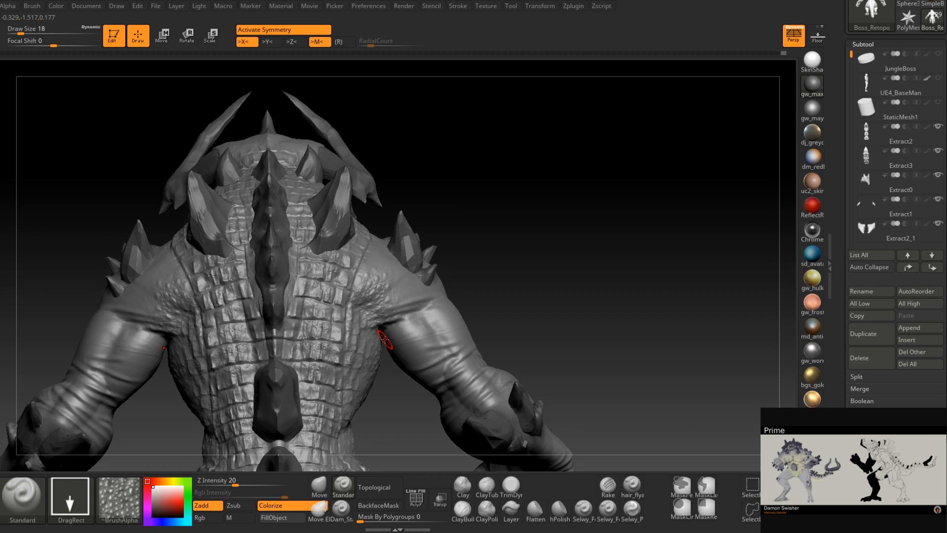
Stamp the pebbly crocodile skin along the side of the neck and down toward the shoulder spikes, blending out from the nape scales
{"action": "right_click_drag", "start_coordinate": [385, 339], "coordinate": [506, 257]}
{"action": "left_click", "coordinate": [118, 501]}
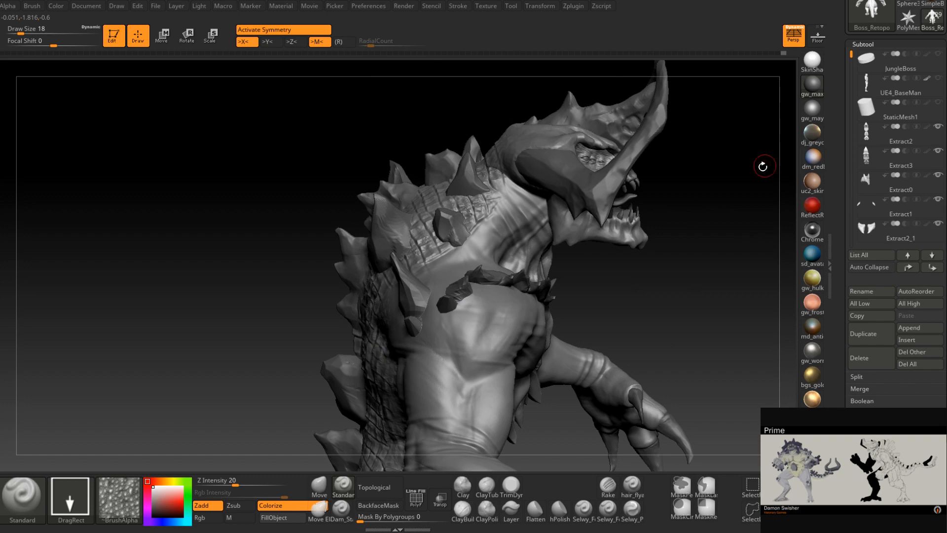
{"action": "left_click_drag", "start_coordinate": [762, 166], "coordinate": [725, 212]}
{"action": "left_click_drag", "start_coordinate": [508, 194], "coordinate": [512, 236]}
{"action": "right_click_drag", "start_coordinate": [519, 242], "coordinate": [528, 158]}
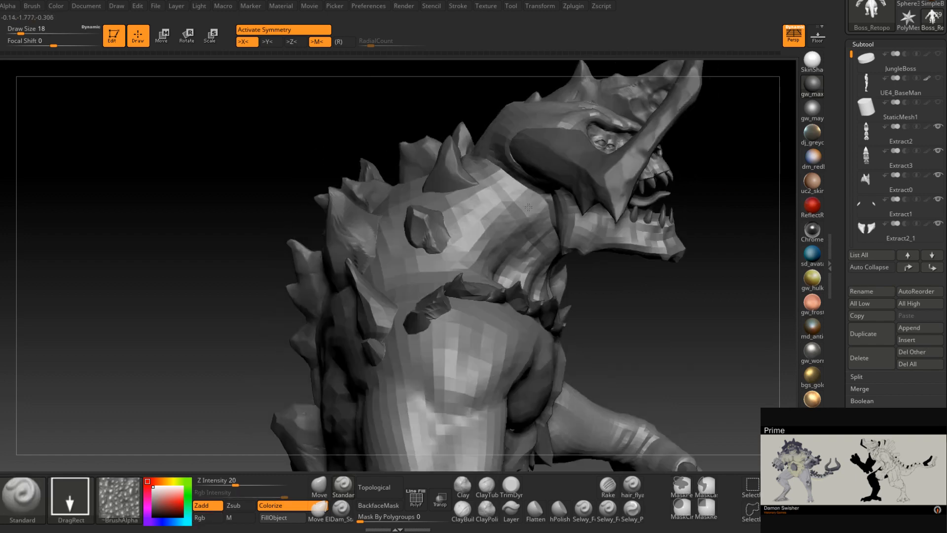
{"action": "left_click_drag", "start_coordinate": [533, 208], "coordinate": [521, 242]}
{"action": "right_click_drag", "start_coordinate": [521, 242], "coordinate": [499, 142]}
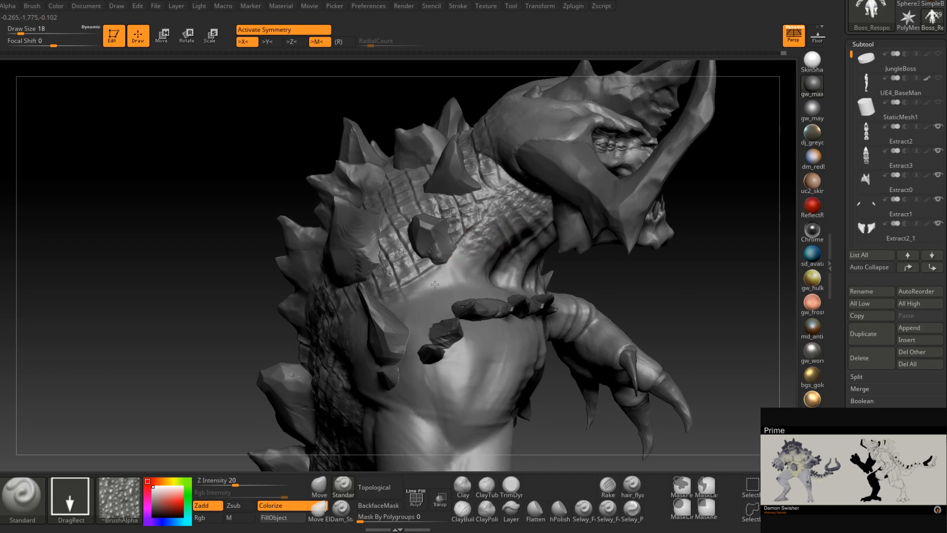
{"action": "mouse_move", "coordinate": [460, 265]}
{"action": "right_mouse_down"}
{"action": "mouse_move", "coordinate": [389, 317]}
{"action": "mouse_move", "coordinate": [412, 296]}
{"action": "right_mouse_up"}
{"action": "left_click_drag", "start_coordinate": [412, 297], "coordinate": [370, 323]}
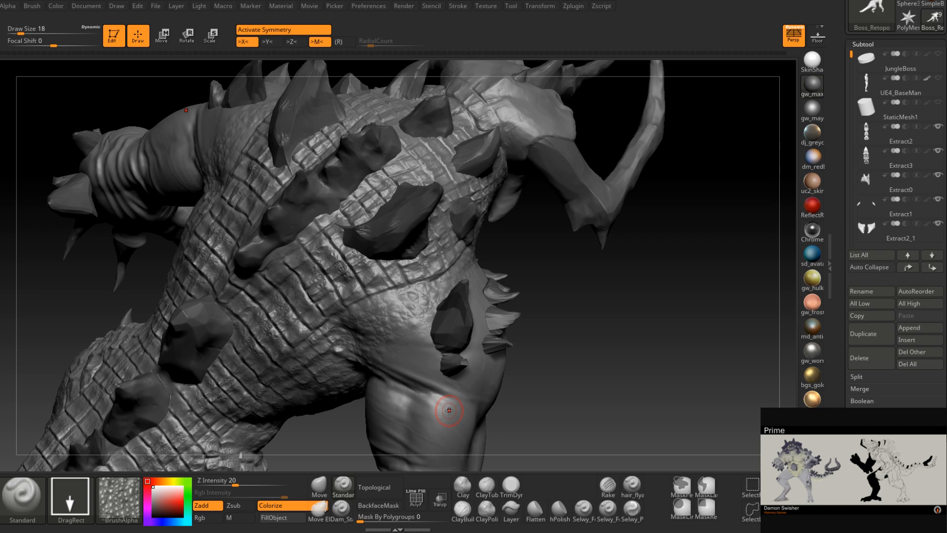
Change the Standard brush alpha to Lizard_Uromastyx_Scales03_AP060412 for the side of the neck
{"action": "right_click_drag", "start_coordinate": [570, 297], "coordinate": [439, 363]}
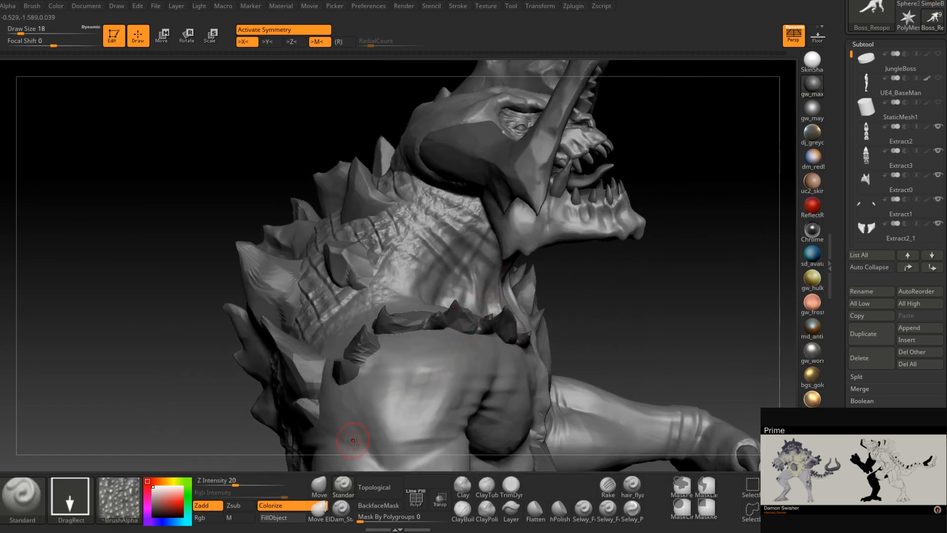
{"action": "left_click", "coordinate": [119, 498]}
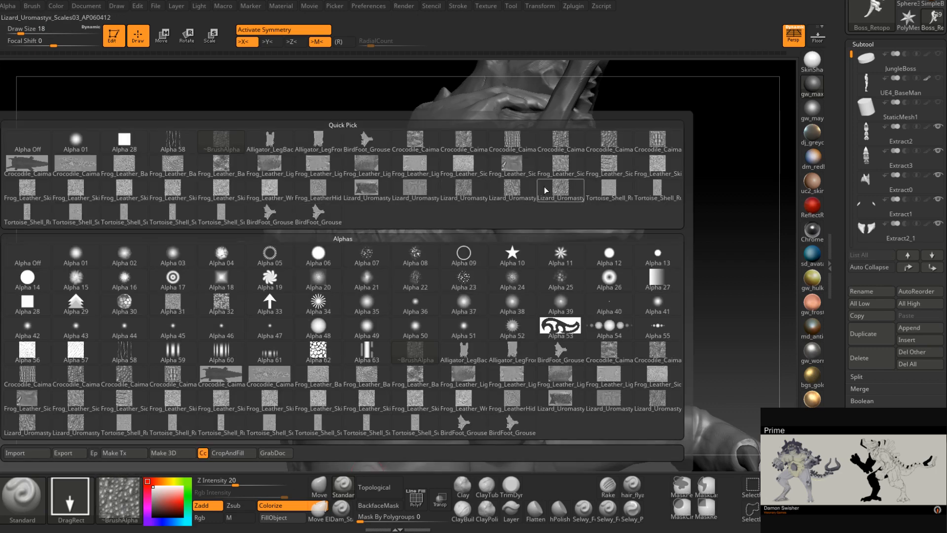
{"action": "left_click", "coordinate": [564, 191]}
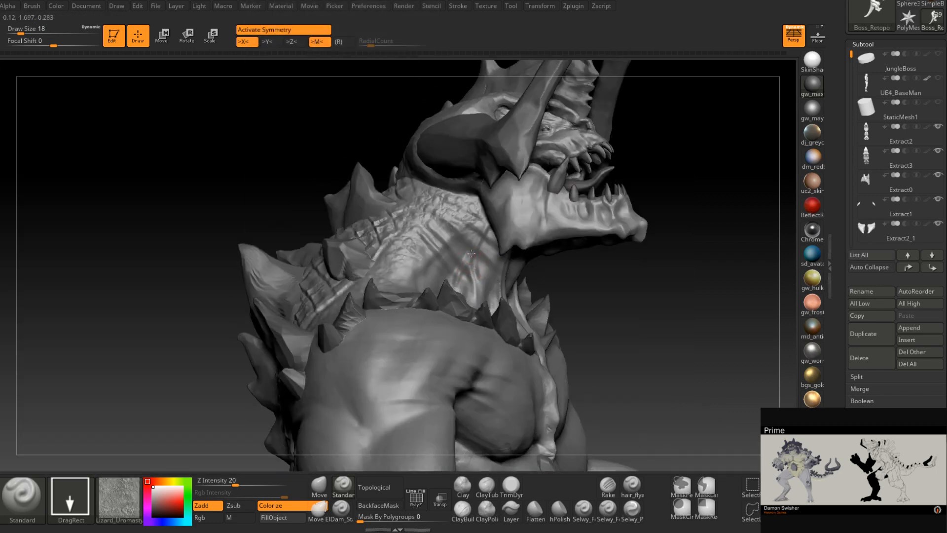
Try stamping the lizard scales on the neck behind the jaw at Z Intensity 20, and undo the stamp
{"action": "left_click_drag", "start_coordinate": [471, 253], "coordinate": [443, 294]}
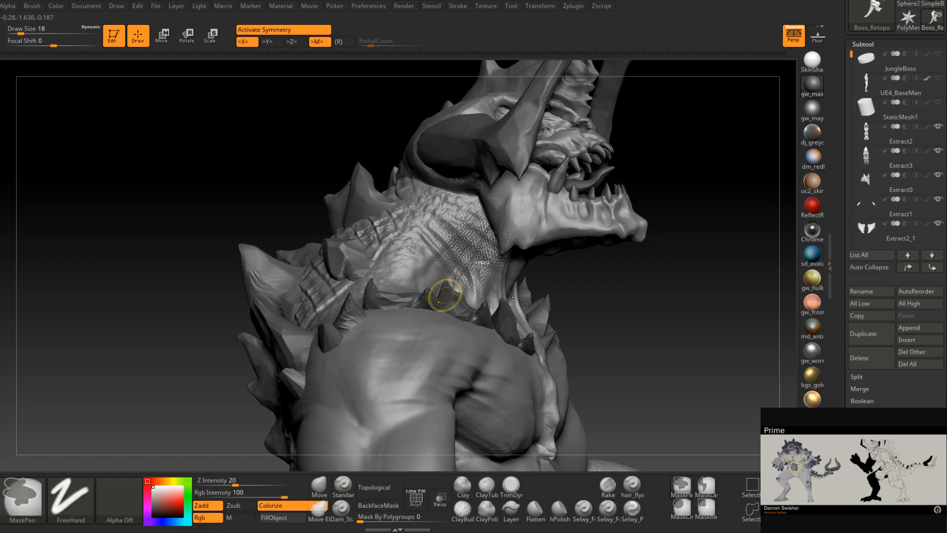
{"action": "key", "text": "ctrl+z"}
{"action": "right_click_drag", "start_coordinate": [481, 257], "coordinate": [484, 243]}
Set Z Intensity to 15 and stamp fine lizard scales over the side of the neck down to the collar of spikes
{"action": "right_click_drag", "start_coordinate": [501, 194], "coordinate": [504, 222]}
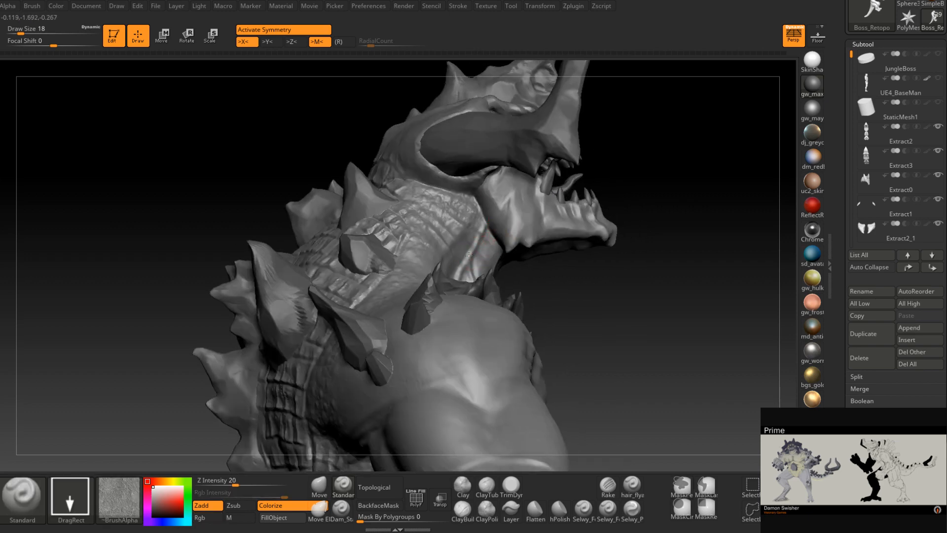
{"action": "right_click_drag", "start_coordinate": [468, 255], "coordinate": [455, 241]}
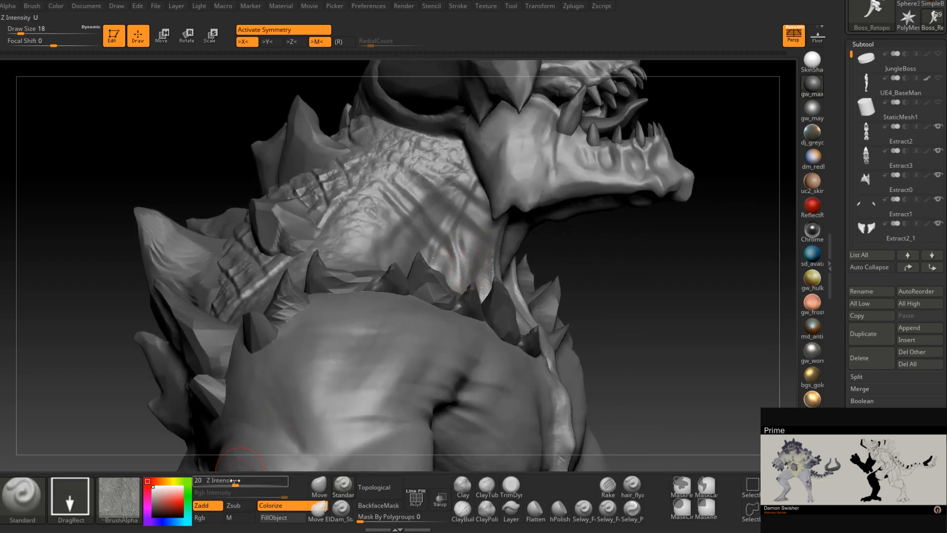
{"action": "left_click_drag", "start_coordinate": [234, 479], "coordinate": [229, 480]}
{"action": "left_click_drag", "start_coordinate": [422, 252], "coordinate": [400, 294]}
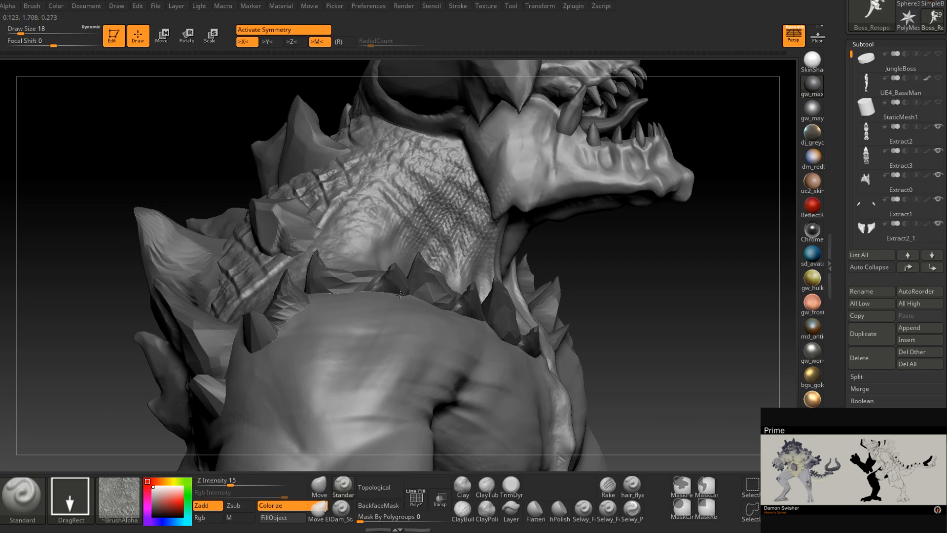
{"action": "left_click_drag", "start_coordinate": [605, 237], "coordinate": [546, 258]}
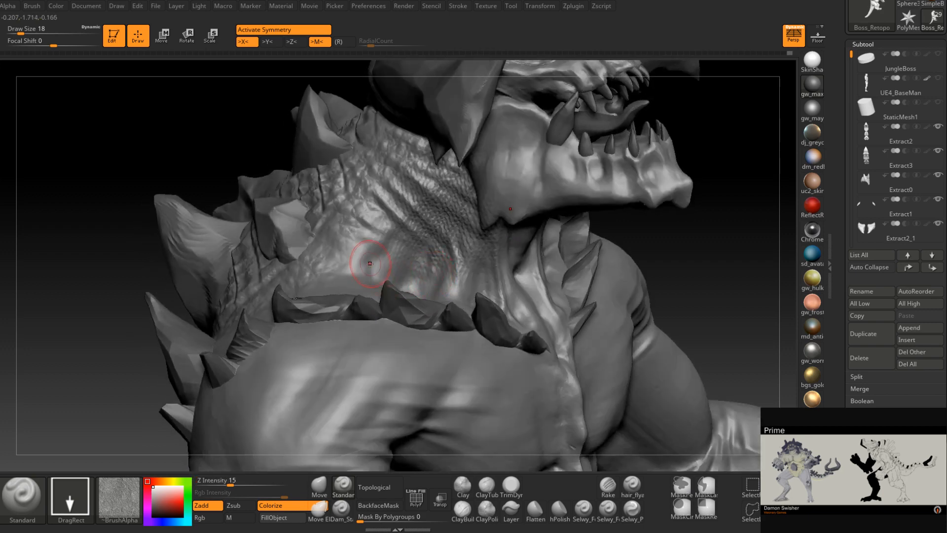
{"action": "left_click_drag", "start_coordinate": [358, 307], "coordinate": [412, 291]}
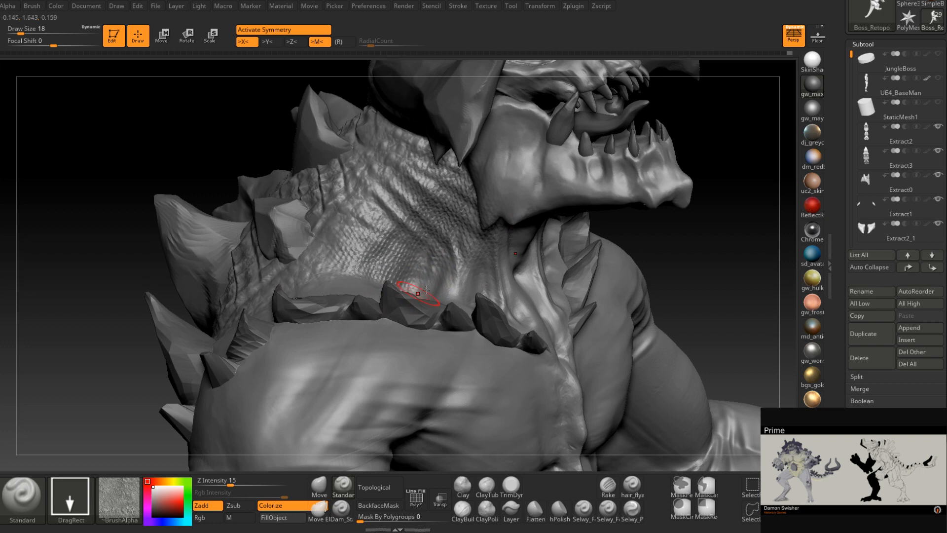
Stamp the lizard scales across the front of the throat down to the point where the spike collar meets the chest
{"action": "left_click_drag", "start_coordinate": [608, 232], "coordinate": [556, 244]}
{"action": "left_click_drag", "start_coordinate": [466, 320], "coordinate": [518, 298]}
{"action": "right_click_drag", "start_coordinate": [597, 268], "coordinate": [532, 280]}
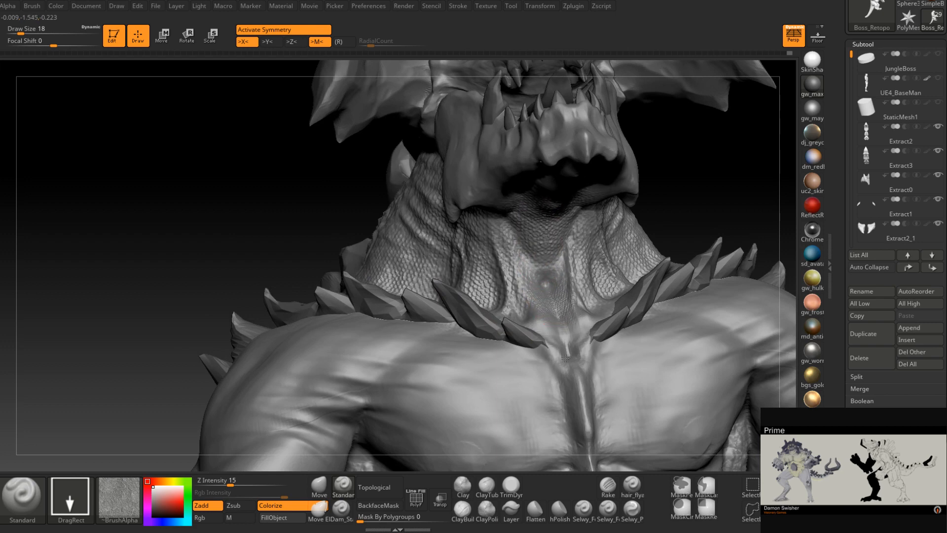
{"action": "left_click_drag", "start_coordinate": [567, 309], "coordinate": [580, 340]}
{"action": "mouse_move", "coordinate": [580, 340]}
{"action": "right_mouse_down"}
{"action": "mouse_move", "coordinate": [535, 375]}
{"action": "mouse_move", "coordinate": [504, 308]}
{"action": "mouse_move", "coordinate": [538, 333]}
{"action": "right_mouse_up"}
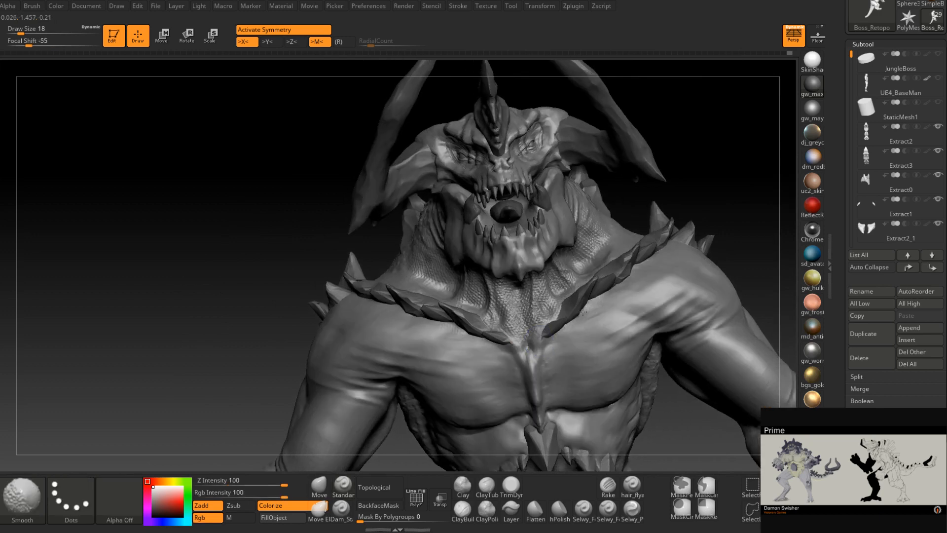
Cover the underside of the lower jaw with the same lizard scales, joining them to the throat
{"action": "mouse_move", "coordinate": [605, 281]}
{"action": "right_mouse_down"}
{"action": "mouse_move", "coordinate": [446, 291]}
{"action": "mouse_move", "coordinate": [434, 311]}
{"action": "right_mouse_up"}
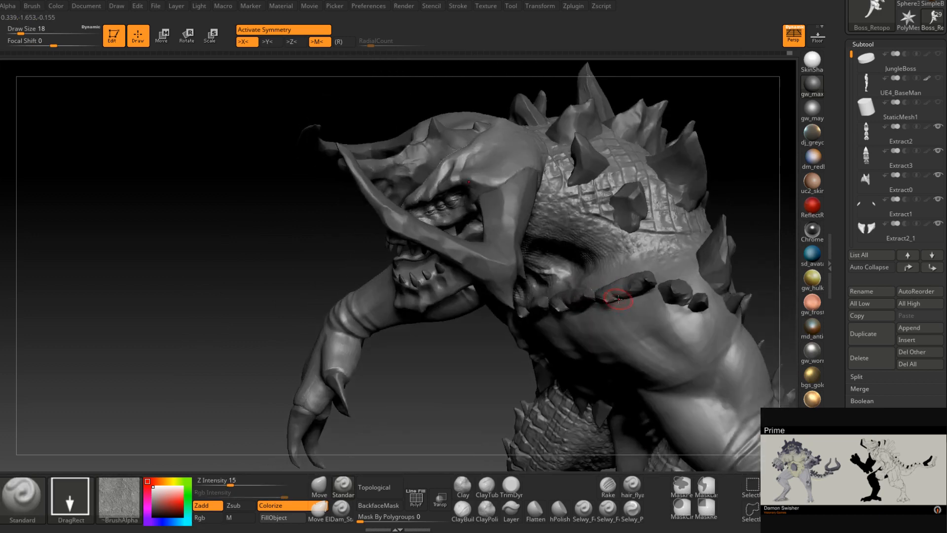
{"action": "mouse_move", "coordinate": [618, 299]}
{"action": "right_mouse_down"}
{"action": "mouse_move", "coordinate": [558, 244]}
{"action": "mouse_move", "coordinate": [633, 258]}
{"action": "mouse_move", "coordinate": [592, 253]}
{"action": "mouse_move", "coordinate": [593, 278]}
{"action": "mouse_move", "coordinate": [599, 207]}
{"action": "right_mouse_up"}
{"action": "key", "text": "shift"}
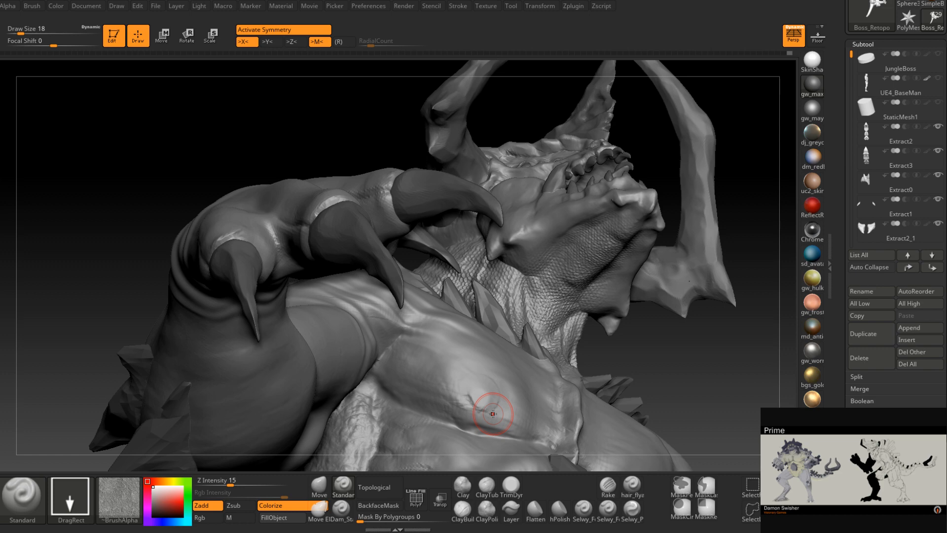
{"action": "mouse_move", "coordinate": [493, 414]}
{"action": "right_mouse_down"}
{"action": "mouse_move", "coordinate": [523, 325]}
{"action": "mouse_move", "coordinate": [579, 290]}
{"action": "mouse_move", "coordinate": [592, 250]}
{"action": "mouse_move", "coordinate": [571, 275]}
{"action": "mouse_move", "coordinate": [562, 323]}
{"action": "mouse_move", "coordinate": [544, 295]}
{"action": "right_mouse_up"}
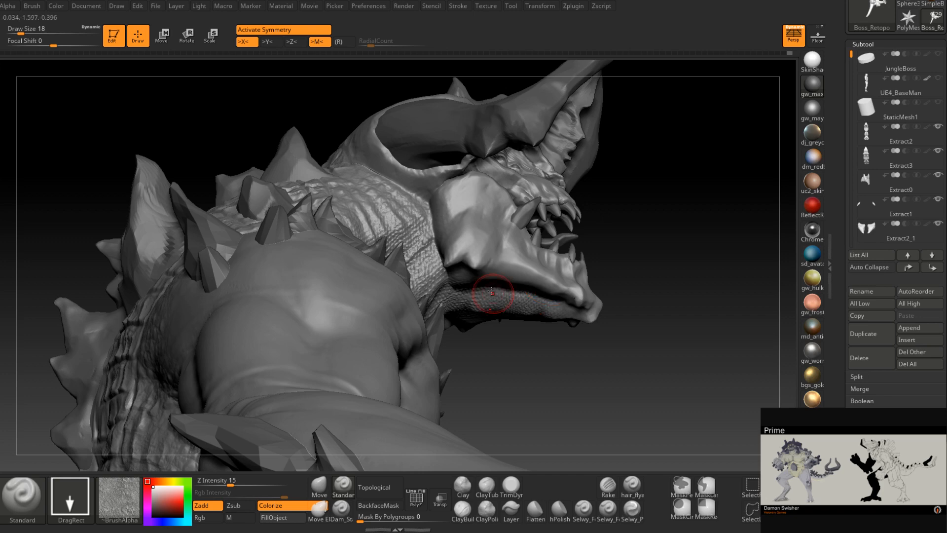
{"action": "right_click_drag", "start_coordinate": [496, 295], "coordinate": [529, 306]}
{"action": "mouse_move", "coordinate": [538, 341]}
{"action": "right_mouse_down"}
{"action": "mouse_move", "coordinate": [500, 233]}
{"action": "mouse_move", "coordinate": [458, 353]}
{"action": "mouse_move", "coordinate": [435, 329]}
{"action": "mouse_move", "coordinate": [454, 332]}
{"action": "mouse_move", "coordinate": [443, 340]}
{"action": "mouse_move", "coordinate": [438, 313]}
{"action": "right_mouse_up"}
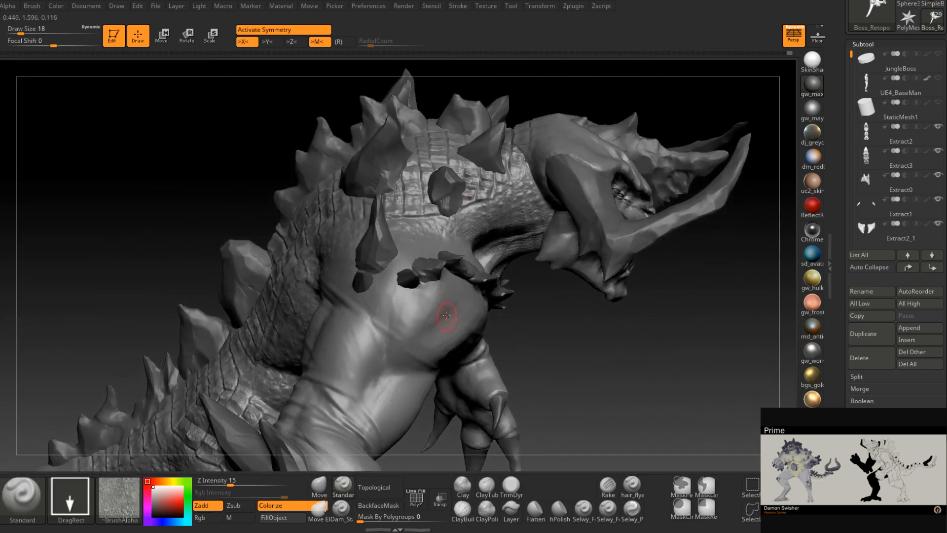
Give the masking brush a Crocodile_Caiman skin alpha and the DragRect stroke
{"action": "left_click", "coordinate": [121, 503]}
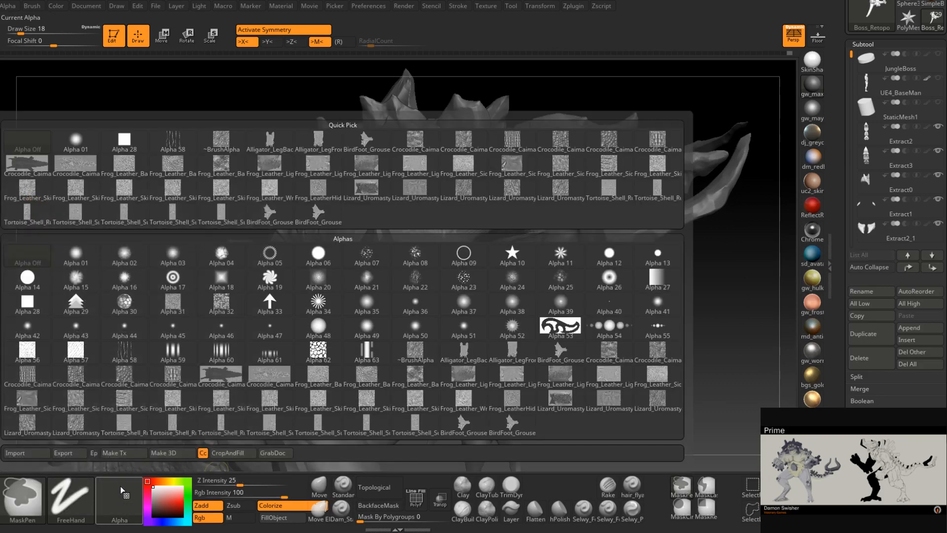
{"action": "left_click", "coordinate": [658, 139]}
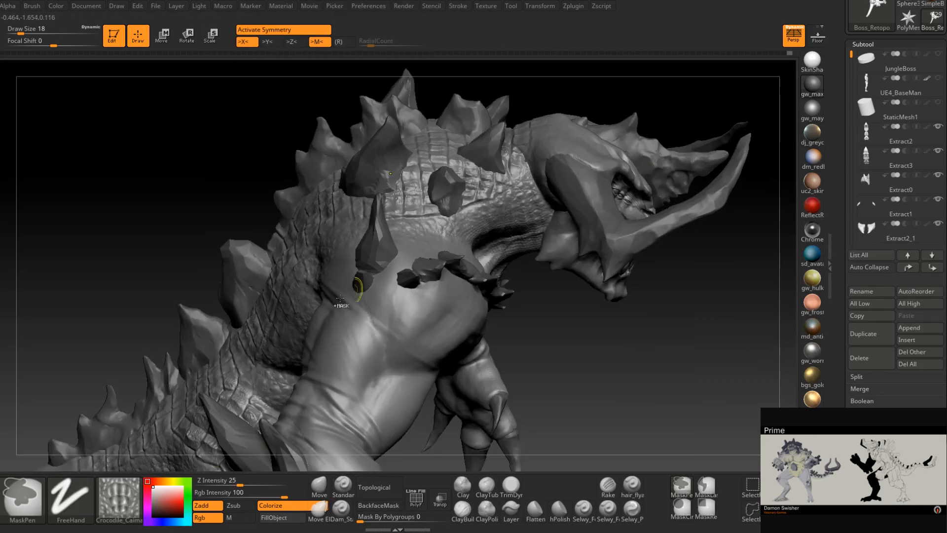
{"action": "left_click", "coordinate": [25, 503]}
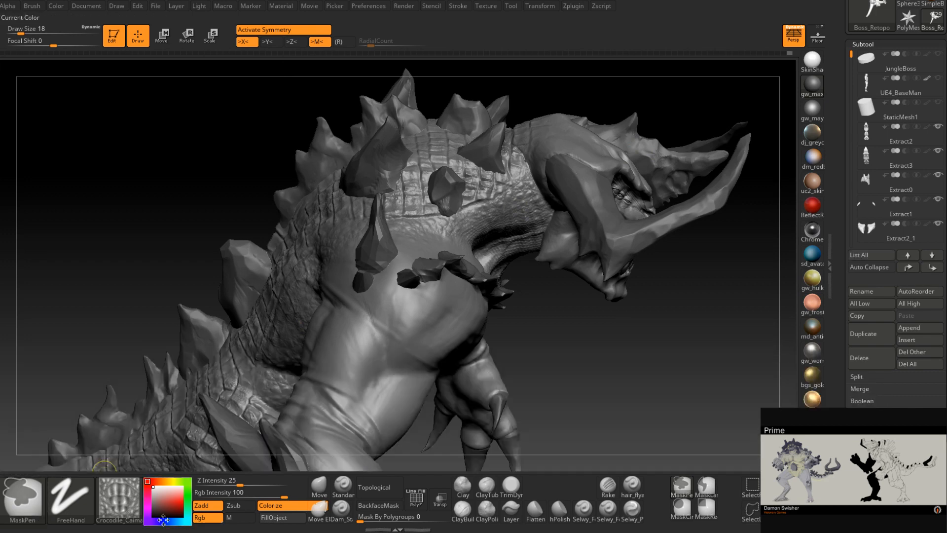
{"action": "left_click", "coordinate": [70, 499], "text": "ctrl"}
{"action": "left_click", "coordinate": [75, 389], "text": "ctrl"}
{"action": "mouse_move", "coordinate": [410, 306]}
{"action": "right_mouse_down"}
{"action": "mouse_move", "coordinate": [436, 296]}
{"action": "mouse_move", "coordinate": [427, 289]}
{"action": "right_mouse_up"}
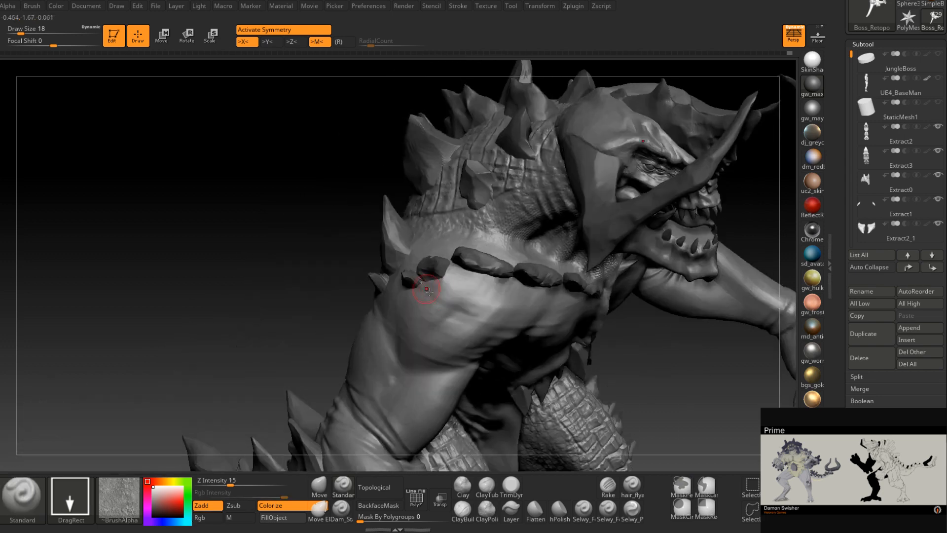
Try a crocodile-scale mask stamp on the shoulder below the spike collar, undo it and stamp the mask again
{"action": "key", "text": "ctrl"}
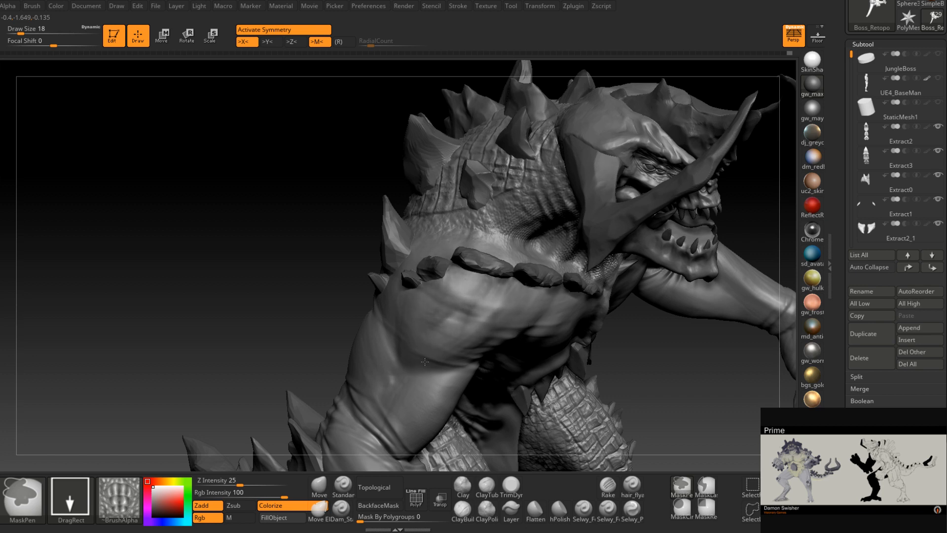
{"action": "key", "text": "ctrl+z"}
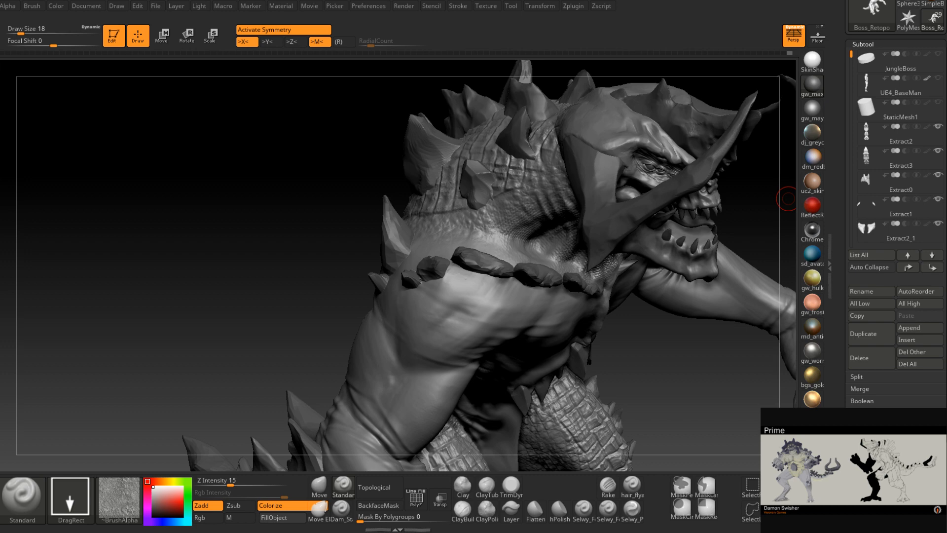
{"action": "left_click_drag", "start_coordinate": [344, 291], "coordinate": [312, 290]}
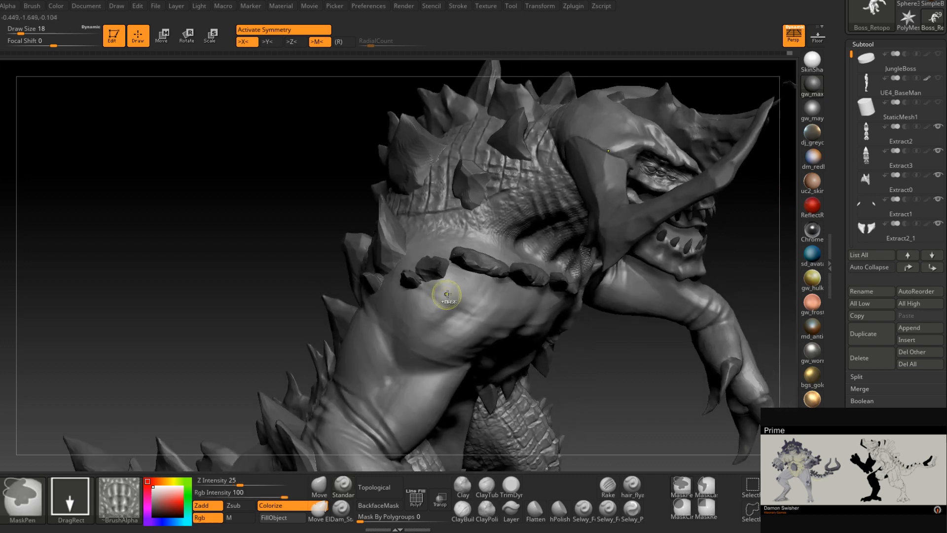
{"action": "left_click_drag", "start_coordinate": [446, 295], "coordinate": [411, 351], "text": "ctrl"}
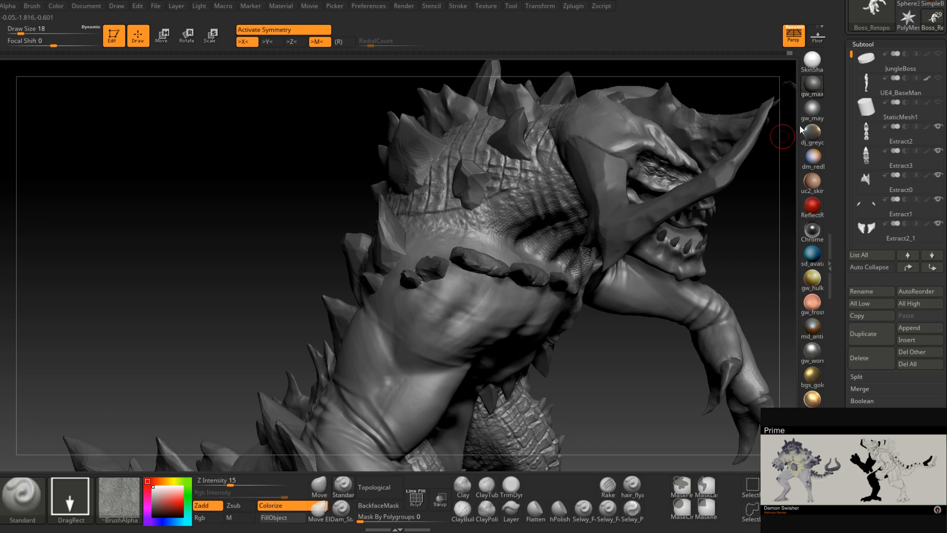
Save the tool as JungleBoss.ztl in the Boss folder, replacing the existing file
{"action": "left_click_drag", "start_coordinate": [940, 37], "coordinate": [940, 154]}
{"action": "left_click", "coordinate": [908, 22]}
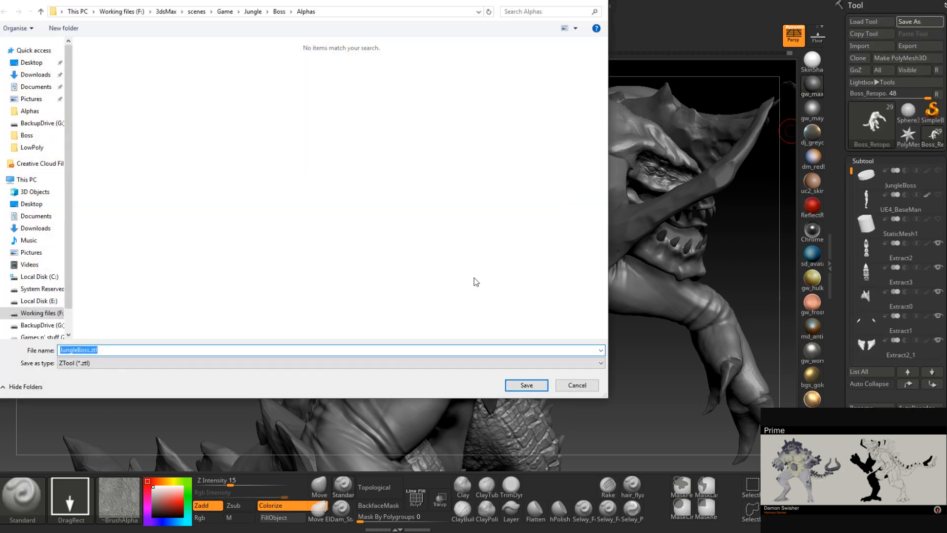
{"action": "left_click", "coordinate": [278, 11]}
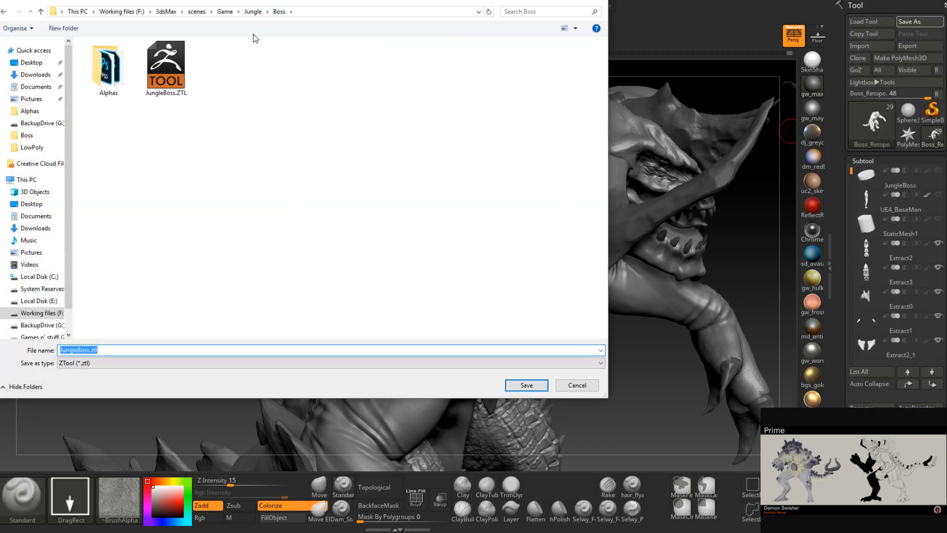
{"action": "left_click", "coordinate": [526, 385]}
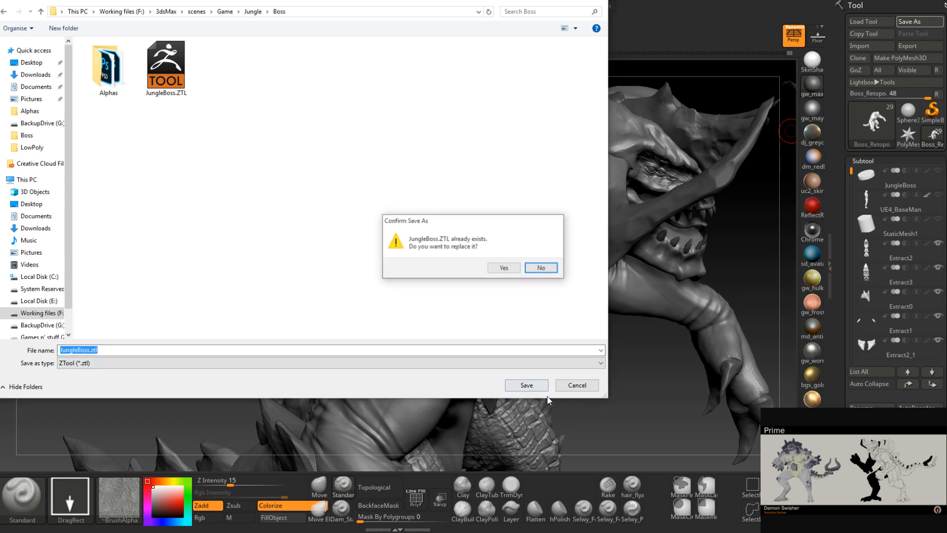
{"action": "left_click", "coordinate": [502, 269]}
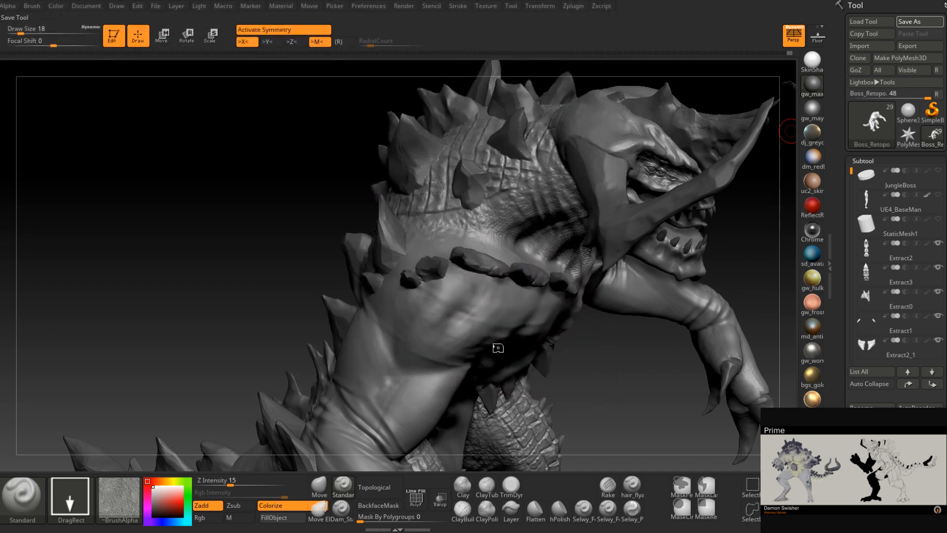
Try inverting the crocodile-scale mask and pulling the unmasked shoulder scales outward with the Move brush at Draw Size 90
{"action": "left_click_drag", "start_coordinate": [591, 369], "coordinate": [617, 395]}
{"action": "mouse_move", "coordinate": [464, 335]}
{"action": "right_mouse_down"}
{"action": "mouse_move", "coordinate": [503, 294]}
{"action": "mouse_move", "coordinate": [444, 336]}
{"action": "mouse_move", "coordinate": [469, 347]}
{"action": "right_mouse_up"}
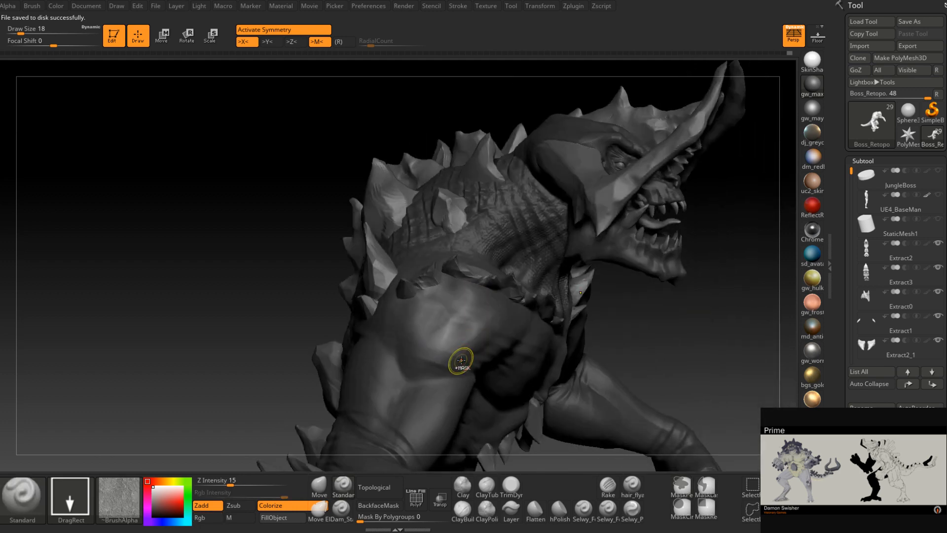
{"action": "key", "text": "ctrl+i"}
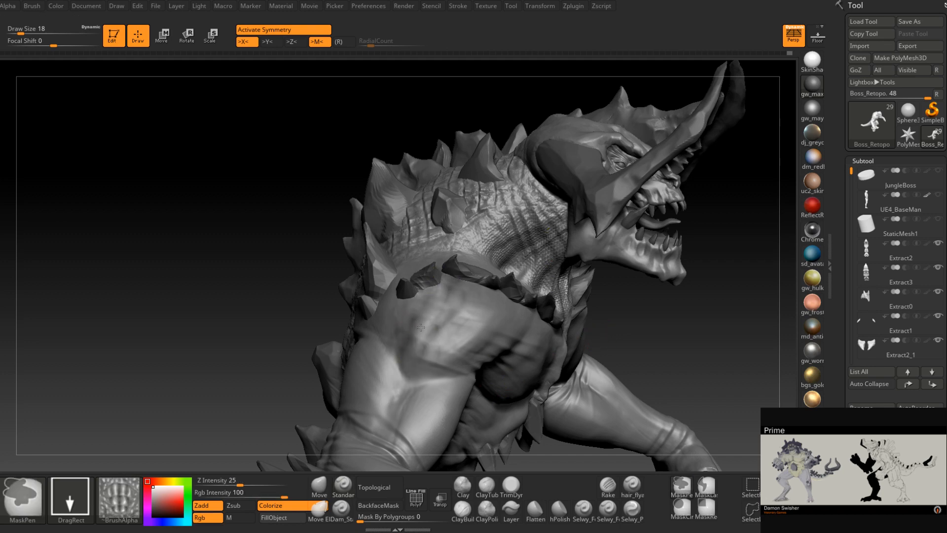
{"action": "mouse_move", "coordinate": [592, 316]}
{"action": "left_mouse_down"}
{"action": "mouse_move", "coordinate": [480, 345]}
{"action": "mouse_move", "coordinate": [614, 305]}
{"action": "mouse_move", "coordinate": [401, 395]}
{"action": "left_mouse_up"}
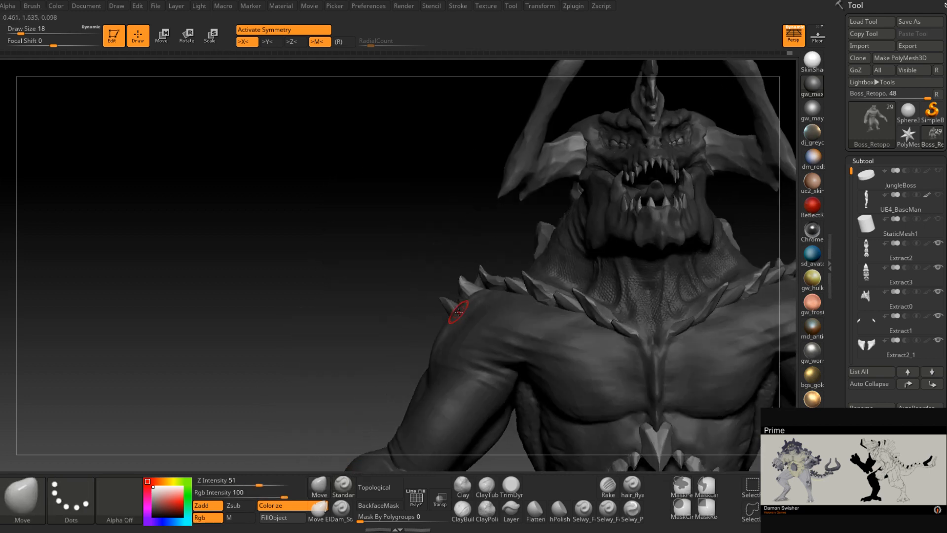
{"action": "key", "text": "space"}
{"action": "mouse_move", "coordinate": [475, 315]}
{"action": "left_mouse_down"}
{"action": "mouse_move", "coordinate": [450, 294]}
{"action": "mouse_move", "coordinate": [455, 313]}
{"action": "mouse_move", "coordinate": [436, 298]}
{"action": "mouse_move", "coordinate": [522, 303]}
{"action": "mouse_move", "coordinate": [511, 309]}
{"action": "mouse_move", "coordinate": [542, 337]}
{"action": "left_mouse_up"}
{"action": "key", "text": "space"}
{"action": "right_click_drag", "start_coordinate": [544, 337], "coordinate": [575, 306]}
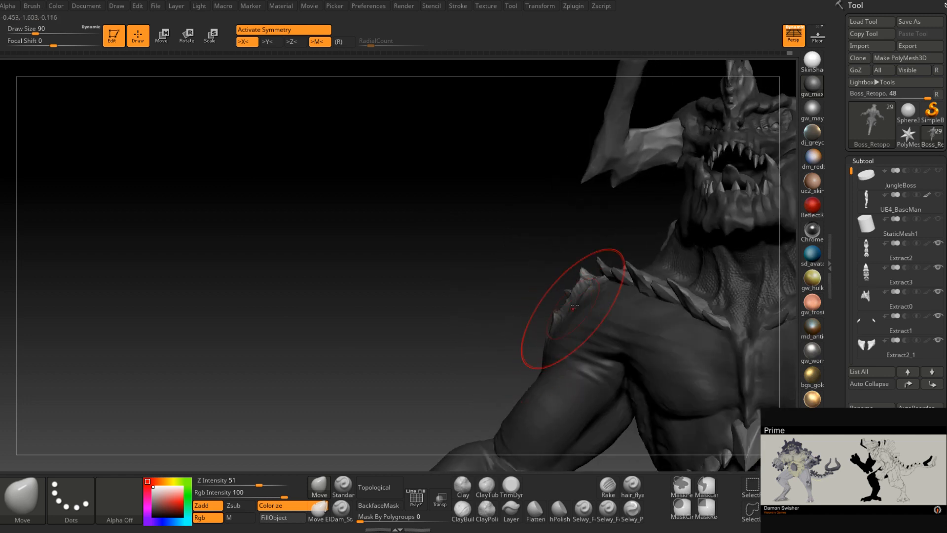
Try adjusting the raised shoulder scales with the Move brush at Draw Size 46, undo the changes and clear the mask
{"action": "key", "text": "space"}
{"action": "left_click_drag", "start_coordinate": [585, 287], "coordinate": [584, 283]}
{"action": "key", "text": "ctrl+z"}
{"action": "key", "text": "space"}
{"action": "mouse_move", "coordinate": [583, 283]}
{"action": "right_mouse_down"}
{"action": "mouse_move", "coordinate": [566, 300]}
{"action": "mouse_move", "coordinate": [592, 311]}
{"action": "mouse_move", "coordinate": [571, 324]}
{"action": "mouse_move", "coordinate": [500, 332]}
{"action": "right_mouse_up"}
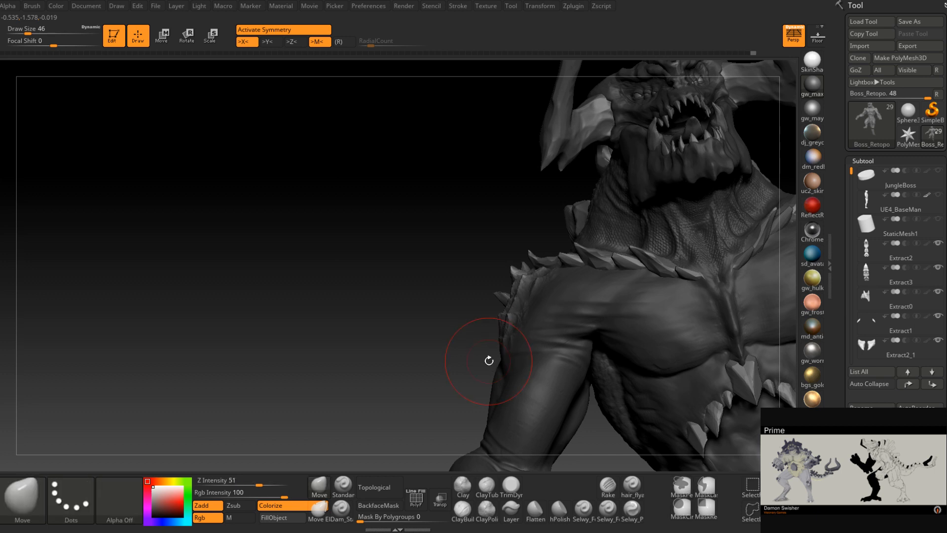
{"action": "key", "text": "ctrl+z"}
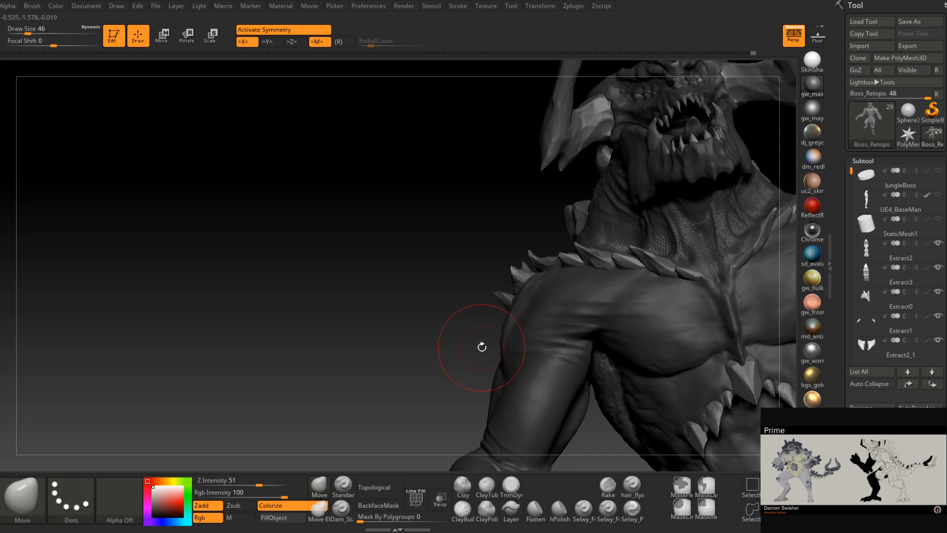
{"action": "left_click", "coordinate": [487, 351], "text": "ctrl"}
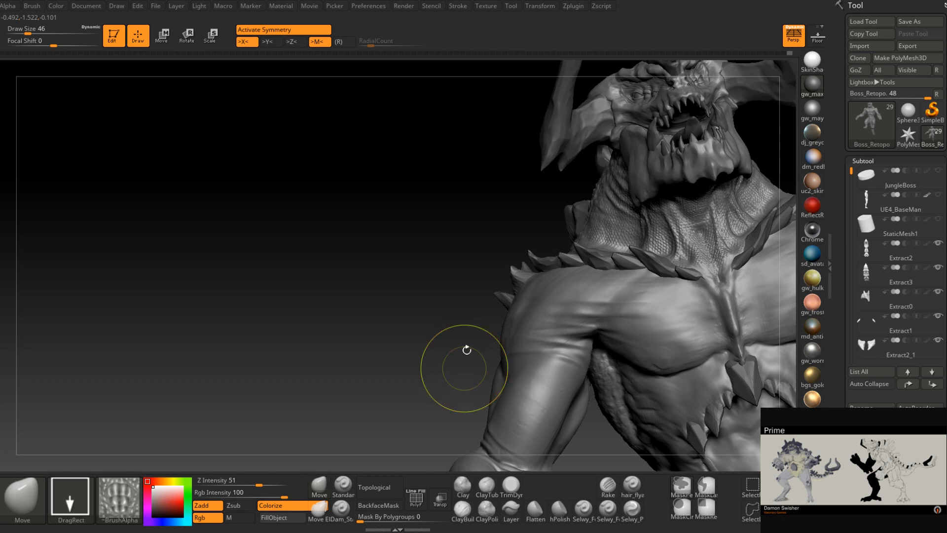
Try raising freshly masked shoulder scales with the Move brush at Draw Sizes 140 and 124, undo them and clear the mask
{"action": "left_click", "coordinate": [470, 363], "text": "ctrl"}
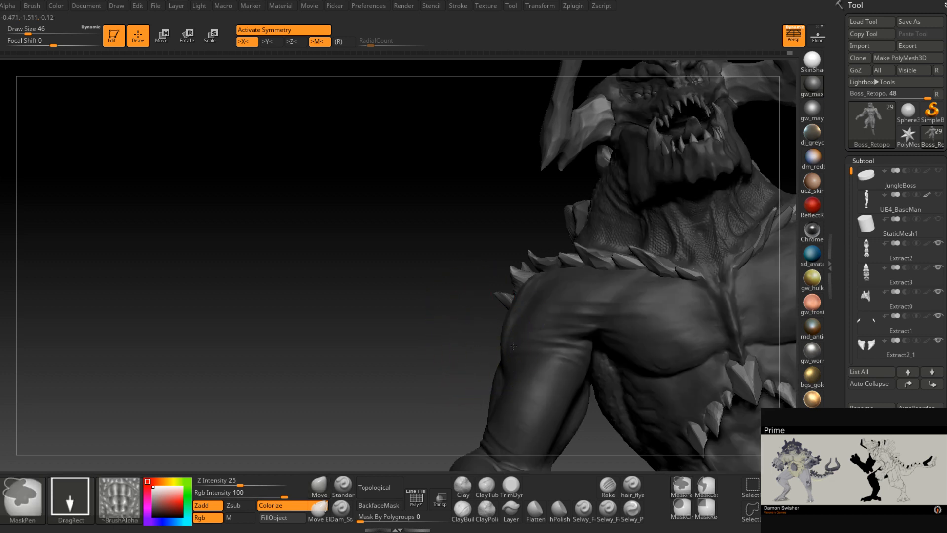
{"action": "right_click_drag", "start_coordinate": [530, 329], "coordinate": [520, 306]}
{"action": "key", "text": "space"}
{"action": "left_click_drag", "start_coordinate": [519, 310], "coordinate": [529, 310]}
{"action": "right_click_drag", "start_coordinate": [517, 301], "coordinate": [529, 311]}
{"action": "key", "text": "space"}
{"action": "left_click_drag", "start_coordinate": [529, 312], "coordinate": [533, 312]}
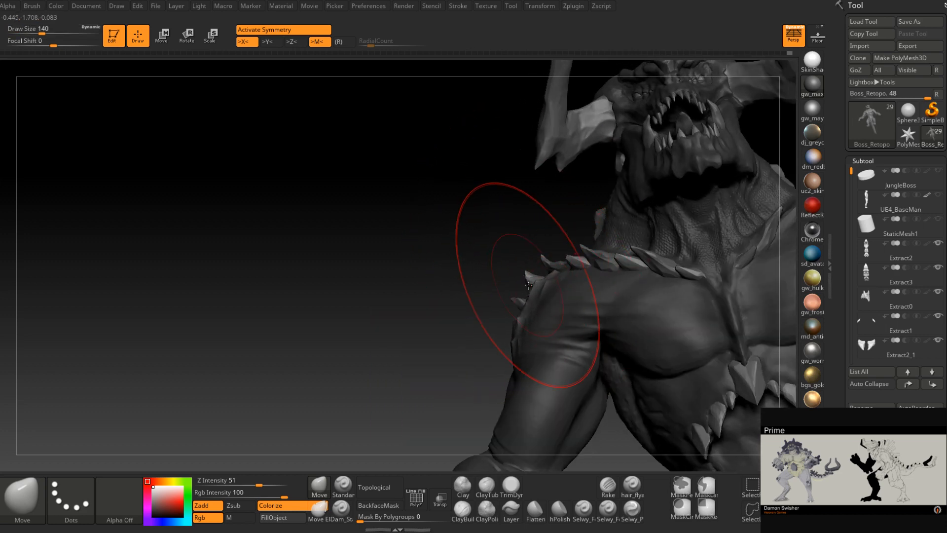
{"action": "mouse_move", "coordinate": [526, 305]}
{"action": "right_mouse_down"}
{"action": "mouse_move", "coordinate": [524, 316]}
{"action": "mouse_move", "coordinate": [532, 298]}
{"action": "right_mouse_up"}
{"action": "key", "text": "space"}
{"action": "left_click_drag", "start_coordinate": [535, 298], "coordinate": [531, 297]}
{"action": "mouse_move", "coordinate": [532, 298]}
{"action": "right_mouse_down"}
{"action": "mouse_move", "coordinate": [538, 283]}
{"action": "mouse_move", "coordinate": [555, 313]}
{"action": "mouse_move", "coordinate": [536, 336]}
{"action": "mouse_move", "coordinate": [562, 341]}
{"action": "mouse_move", "coordinate": [413, 338]}
{"action": "mouse_move", "coordinate": [434, 349]}
{"action": "mouse_move", "coordinate": [434, 315]}
{"action": "mouse_move", "coordinate": [443, 315]}
{"action": "mouse_move", "coordinate": [390, 318]}
{"action": "mouse_move", "coordinate": [404, 307]}
{"action": "mouse_move", "coordinate": [347, 289]}
{"action": "mouse_move", "coordinate": [422, 317]}
{"action": "right_mouse_up"}
{"action": "key", "text": "ctrl+z"}
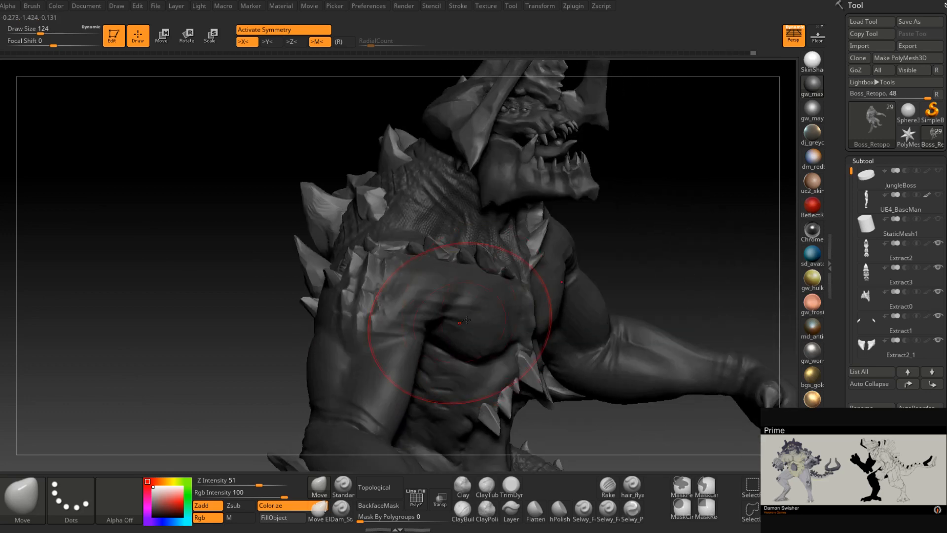
{"action": "left_click", "coordinate": [599, 262], "text": "ctrl"}
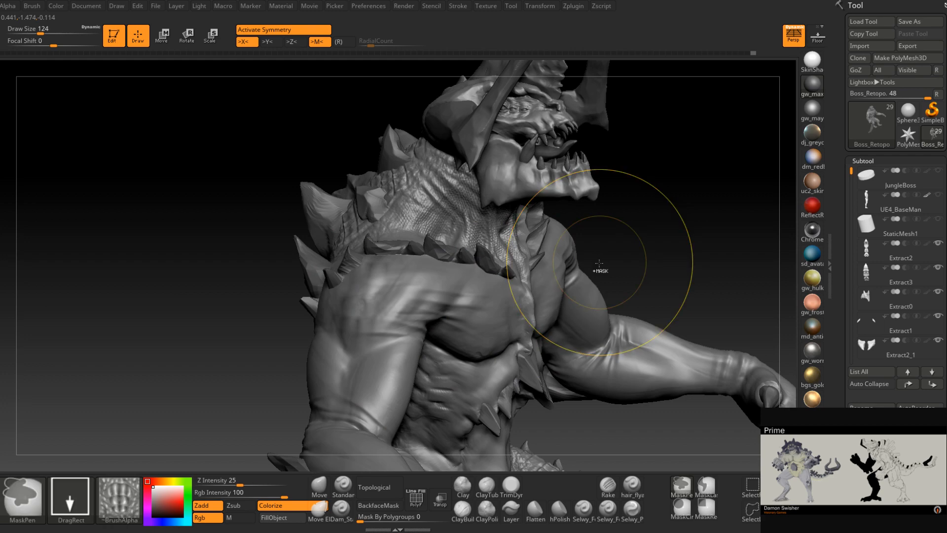
{"action": "left_click", "coordinate": [599, 263], "text": "ctrl"}
{"action": "left_click", "coordinate": [600, 263], "text": "ctrl"}
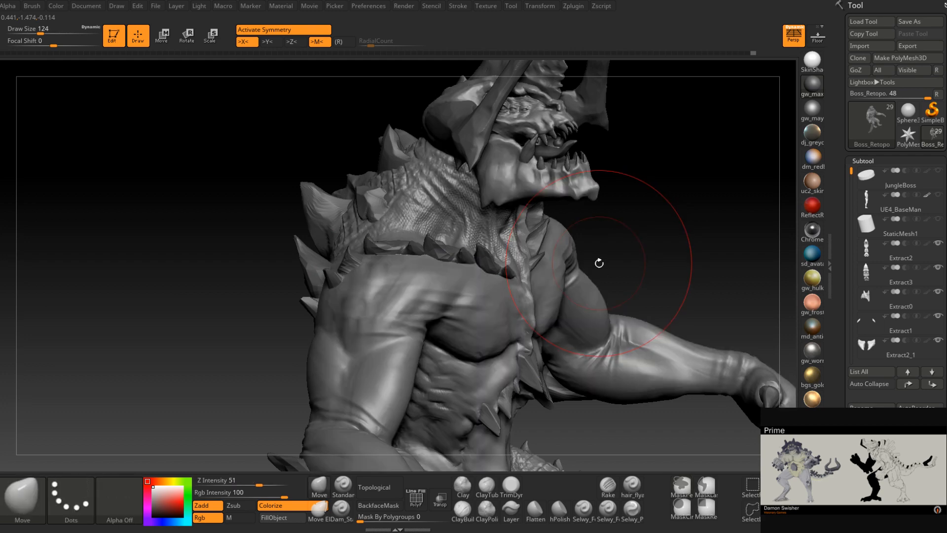
Switch the masking brush to another Crocodile_Caiman alpha, stamp it over the shoulder and invert the mask
{"action": "left_click", "coordinate": [119, 499]}
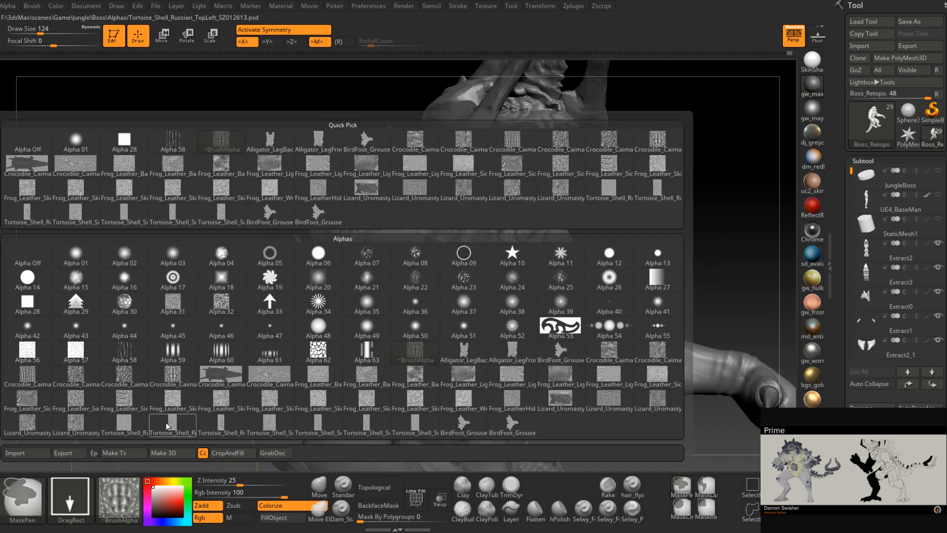
{"action": "left_click", "coordinate": [648, 151]}
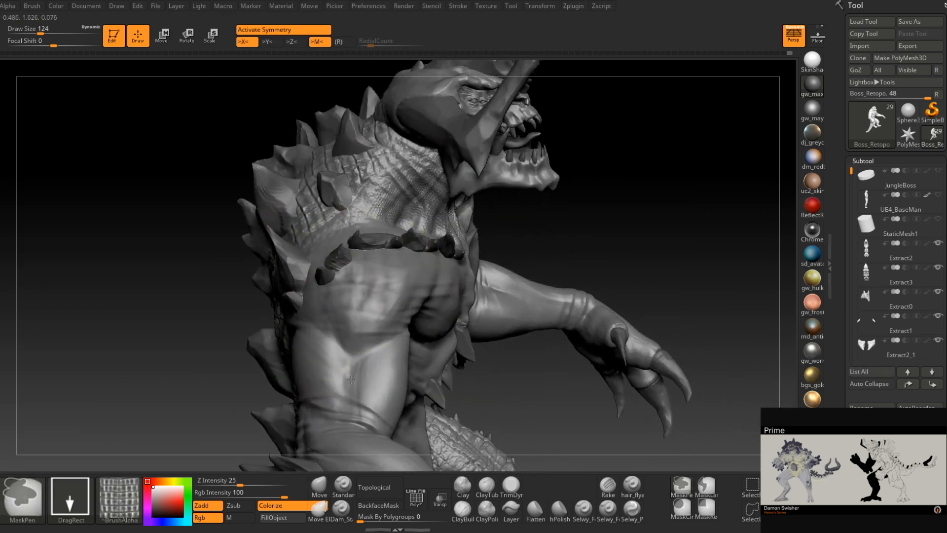
{"action": "mouse_move", "coordinate": [413, 347]}
{"action": "left_mouse_down", "text": "ctrl"}
{"action": "mouse_move", "coordinate": [434, 269]}
{"action": "mouse_move", "coordinate": [387, 191]}
{"action": "left_mouse_up", "text": "ctrl"}
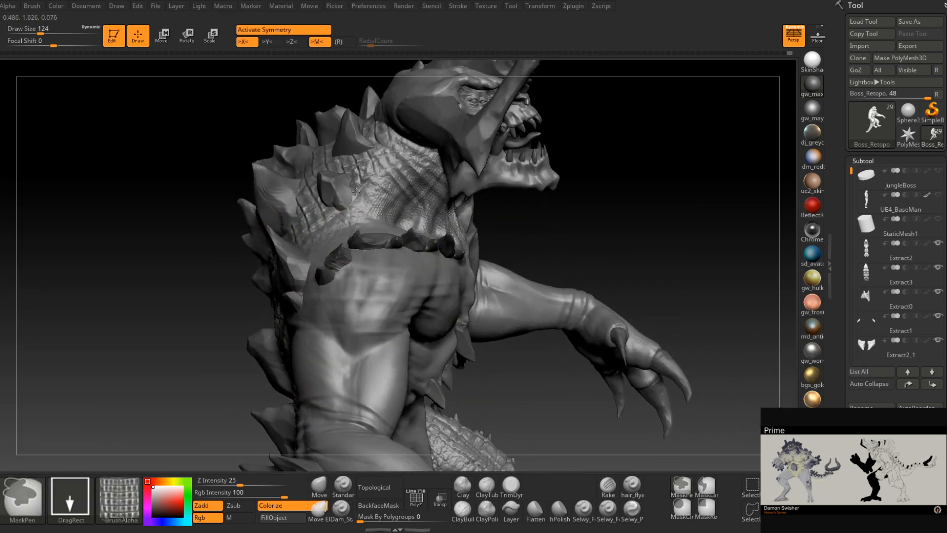
{"action": "mouse_move", "coordinate": [353, 175]}
{"action": "right_mouse_down"}
{"action": "mouse_move", "coordinate": [301, 257]}
{"action": "mouse_move", "coordinate": [296, 311]}
{"action": "right_mouse_up"}
{"action": "left_click", "coordinate": [296, 311], "text": "ctrl"}
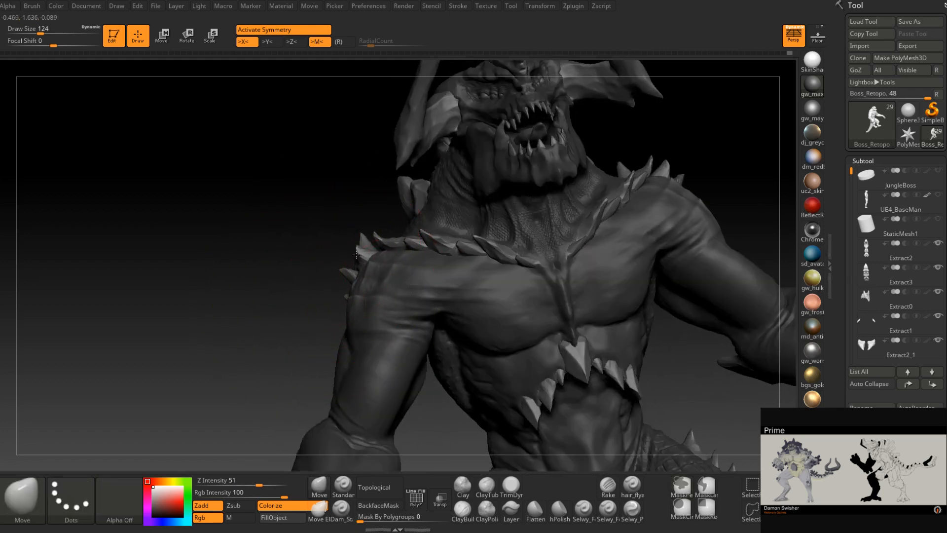
Try pulling out the masked shoulder plates with the Move brush at Draw Sizes 90 and 77, undo them and clear the mask
{"action": "mouse_move", "coordinate": [353, 250]}
{"action": "right_mouse_down"}
{"action": "mouse_move", "coordinate": [376, 311]}
{"action": "mouse_move", "coordinate": [420, 254]}
{"action": "right_mouse_up"}
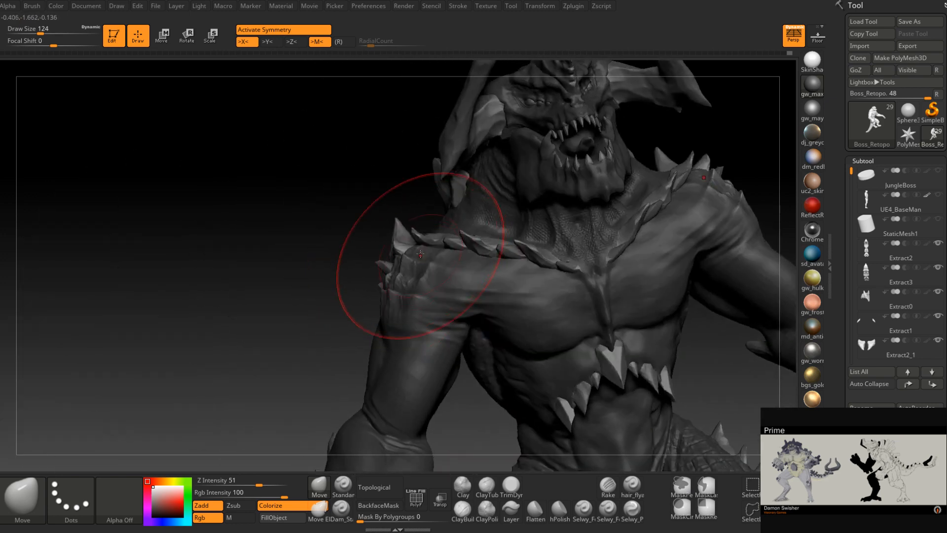
{"action": "key", "text": "space"}
{"action": "left_click_drag", "start_coordinate": [416, 251], "coordinate": [410, 251]}
{"action": "mouse_move", "coordinate": [422, 251]}
{"action": "right_mouse_down"}
{"action": "mouse_move", "coordinate": [446, 249]}
{"action": "mouse_move", "coordinate": [421, 247]}
{"action": "right_mouse_up"}
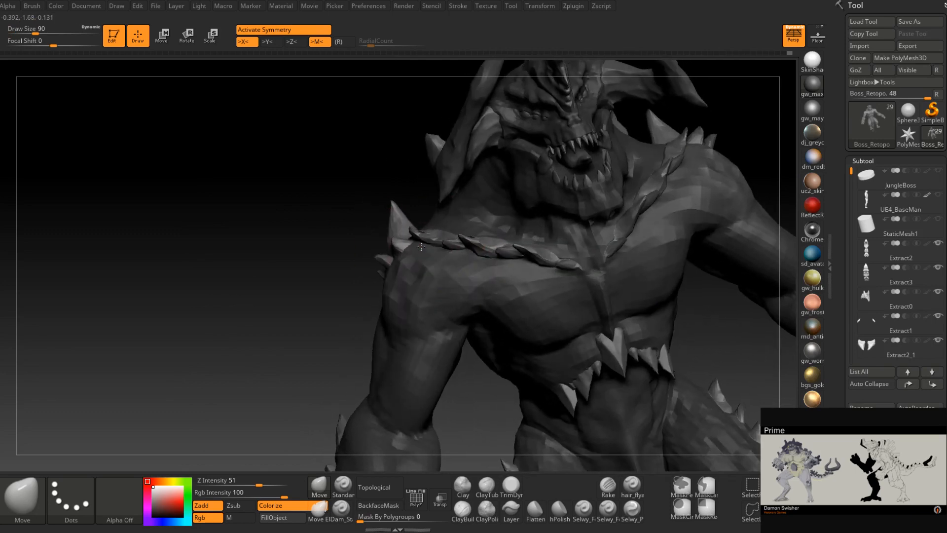
{"action": "key", "text": "space"}
{"action": "left_click_drag", "start_coordinate": [420, 249], "coordinate": [418, 249]}
{"action": "mouse_move", "coordinate": [437, 249]}
{"action": "right_mouse_down"}
{"action": "mouse_move", "coordinate": [422, 242]}
{"action": "mouse_move", "coordinate": [444, 275]}
{"action": "mouse_move", "coordinate": [424, 282]}
{"action": "right_mouse_up"}
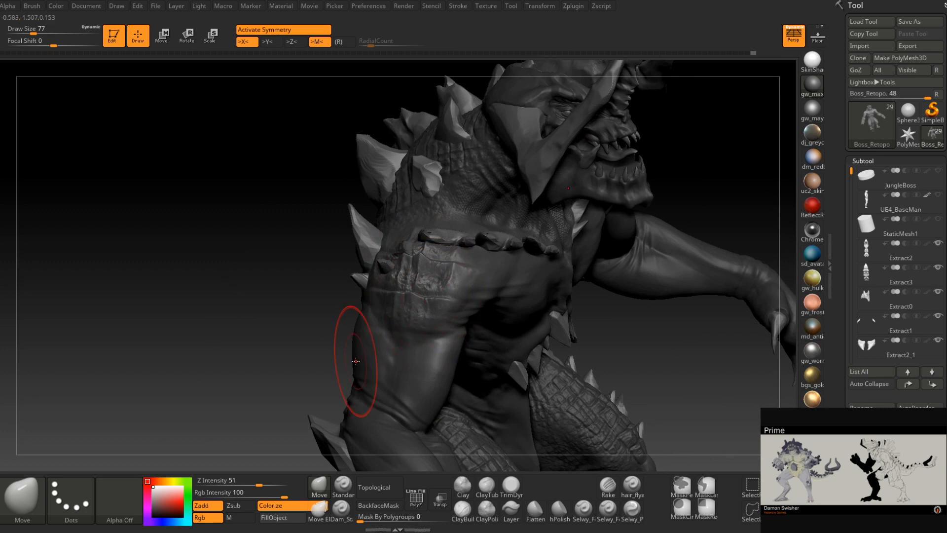
{"action": "right_click_drag", "start_coordinate": [356, 361], "coordinate": [414, 316]}
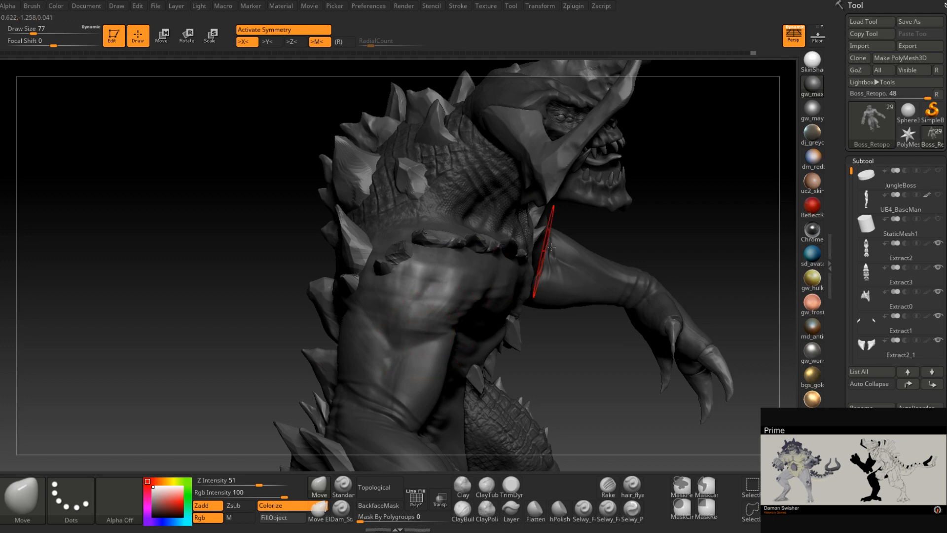
{"action": "left_click", "coordinate": [634, 232], "text": "ctrl"}
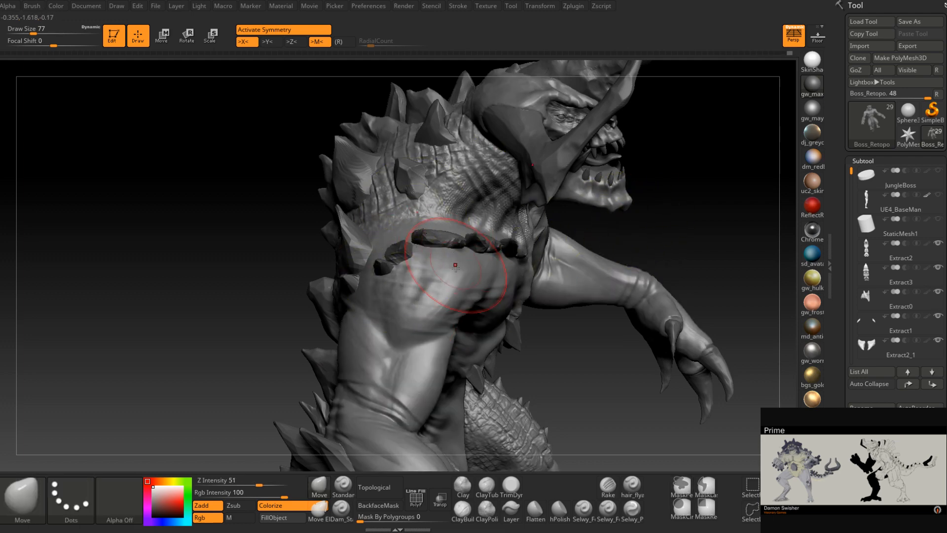
Try masking the shoulder by stamping the current alpha over it and inverting the mask
{"action": "right_click_drag", "start_coordinate": [460, 265], "coordinate": [448, 286]}
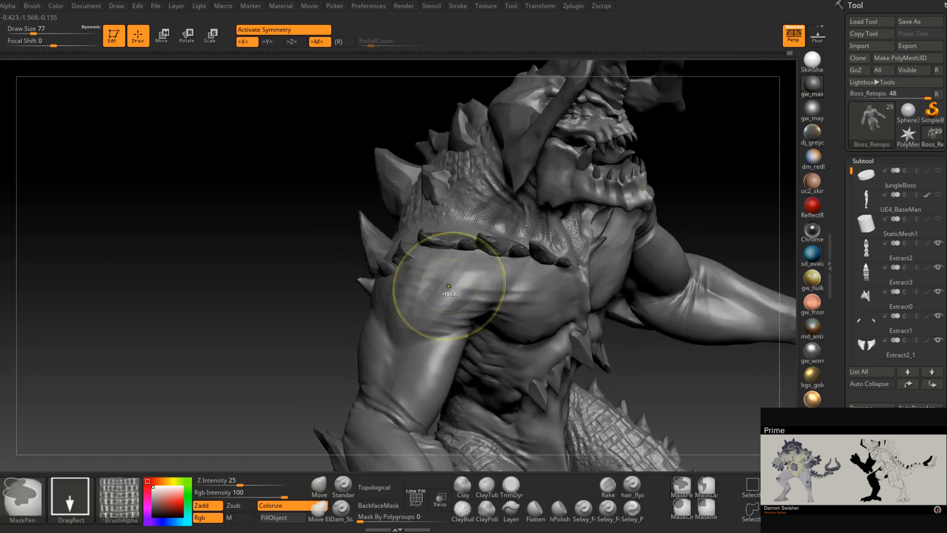
{"action": "left_click", "coordinate": [463, 225], "text": "ctrl"}
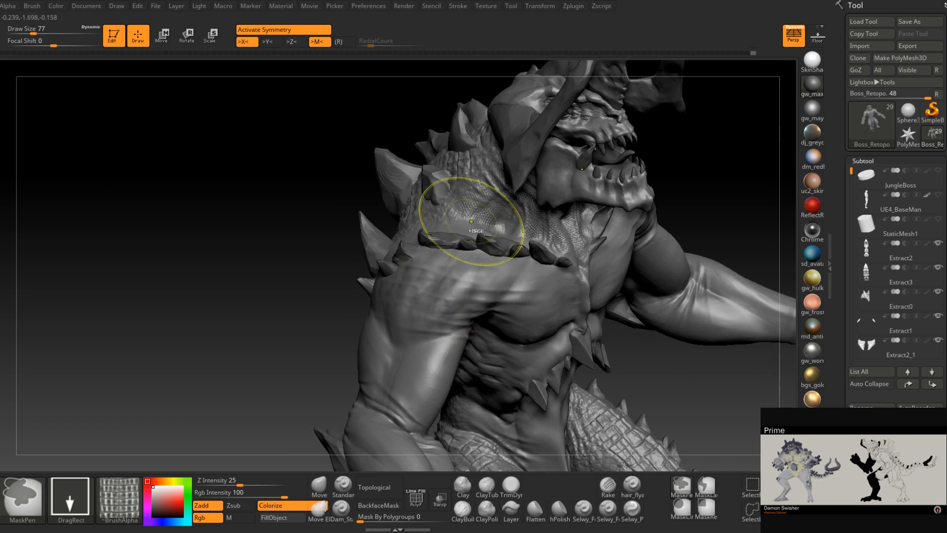
{"action": "left_click", "coordinate": [338, 357], "text": "ctrl"}
Try pulling out the unmasked shoulder plates with the Move brush at Draw Sizes 94 and 77
{"action": "right_click_drag", "start_coordinate": [429, 284], "coordinate": [423, 274]}
{"action": "key", "text": "space"}
{"action": "left_click_drag", "start_coordinate": [422, 275], "coordinate": [427, 273]}
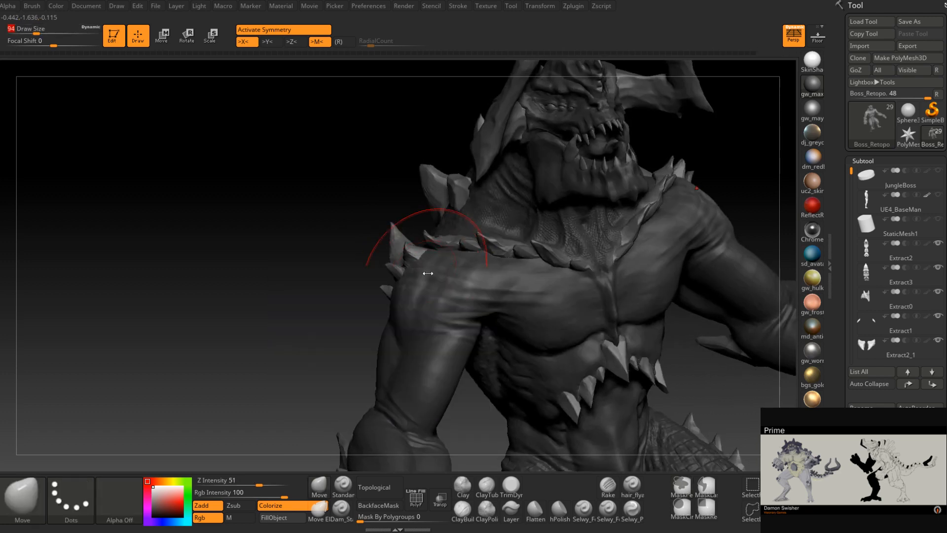
{"action": "right_click_drag", "start_coordinate": [429, 273], "coordinate": [422, 273]}
{"action": "key", "text": "space"}
{"action": "left_click_drag", "start_coordinate": [419, 272], "coordinate": [424, 272]}
{"action": "key", "text": "space"}
{"action": "mouse_move", "coordinate": [410, 252]}
{"action": "right_mouse_down"}
{"action": "mouse_move", "coordinate": [414, 278]}
{"action": "mouse_move", "coordinate": [433, 271]}
{"action": "mouse_move", "coordinate": [392, 257]}
{"action": "mouse_move", "coordinate": [443, 287]}
{"action": "mouse_move", "coordinate": [474, 279]}
{"action": "right_mouse_up"}
{"action": "key", "text": "space"}
{"action": "left_click_drag", "start_coordinate": [475, 278], "coordinate": [468, 279]}
{"action": "right_click_drag", "start_coordinate": [468, 278], "coordinate": [481, 253]}
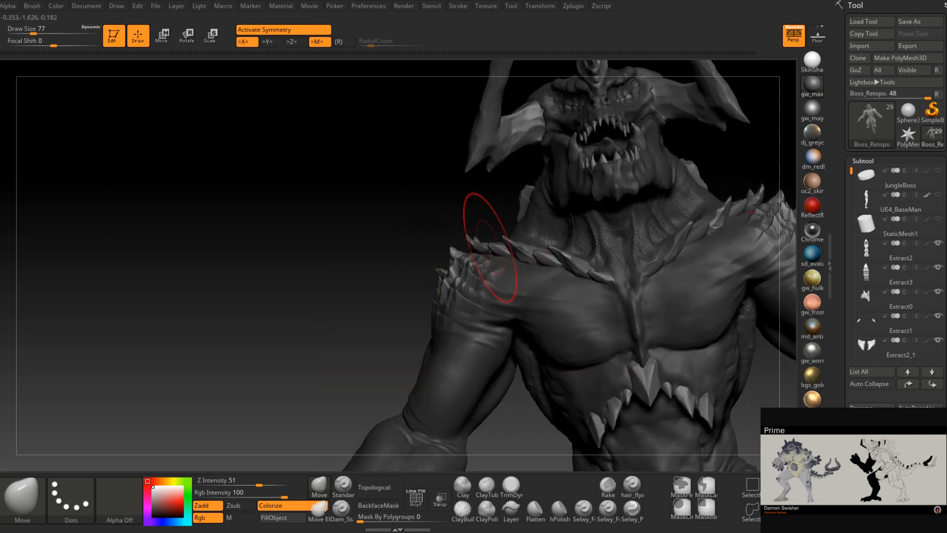
Try sharpening the raised shoulder scales into spikes with the Move brush at Draw Sizes 51 and 27
{"action": "key", "text": "space"}
{"action": "left_click_drag", "start_coordinate": [489, 251], "coordinate": [482, 251]}
{"action": "mouse_move", "coordinate": [478, 255]}
{"action": "right_mouse_down", "text": "alt"}
{"action": "mouse_move", "coordinate": [425, 231]}
{"action": "mouse_move", "coordinate": [427, 213]}
{"action": "mouse_move", "coordinate": [442, 228]}
{"action": "right_mouse_up", "text": "alt"}
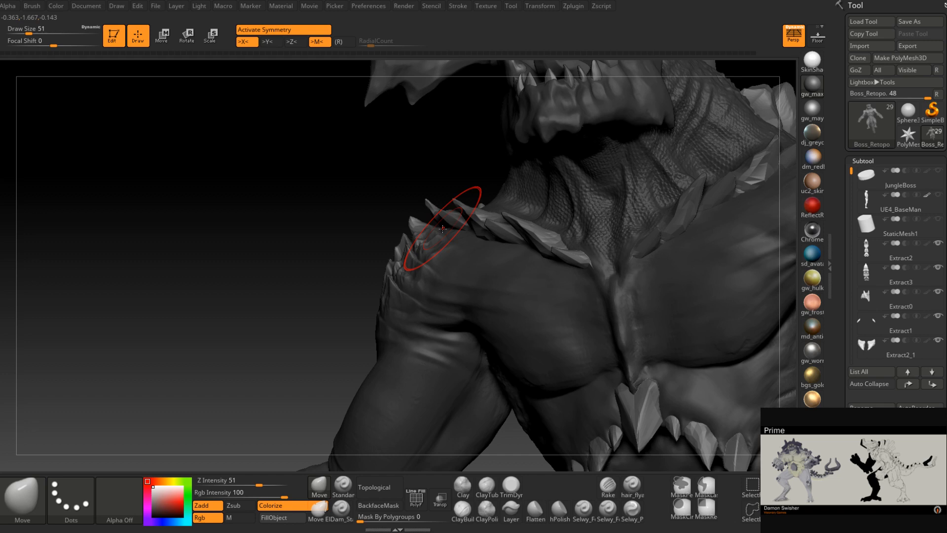
{"action": "mouse_move", "coordinate": [443, 229]}
{"action": "right_mouse_down"}
{"action": "mouse_move", "coordinate": [448, 215]}
{"action": "mouse_move", "coordinate": [392, 254]}
{"action": "mouse_move", "coordinate": [433, 211]}
{"action": "mouse_move", "coordinate": [393, 244]}
{"action": "mouse_move", "coordinate": [383, 222]}
{"action": "mouse_move", "coordinate": [374, 232]}
{"action": "right_mouse_up"}
{"action": "right_click", "coordinate": [387, 230]}
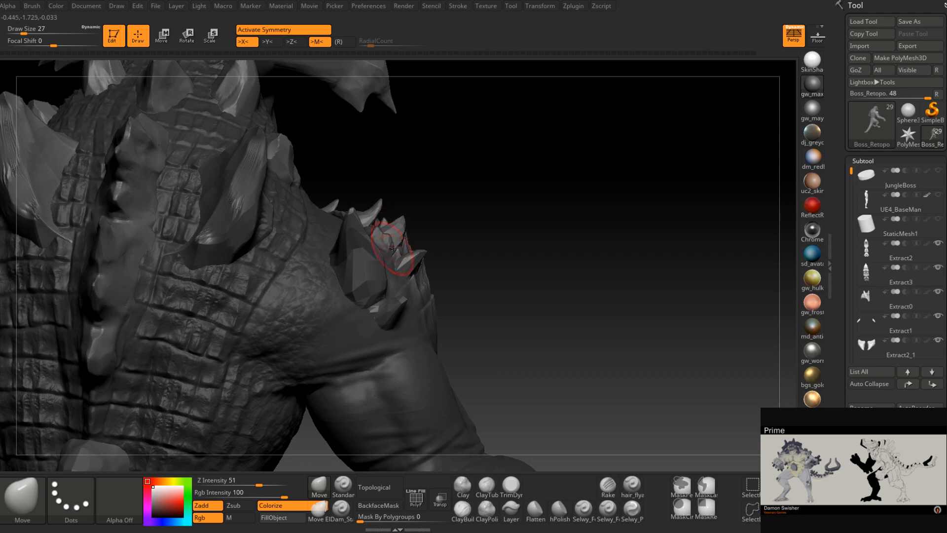
{"action": "mouse_move", "coordinate": [382, 253]}
{"action": "right_mouse_down"}
{"action": "mouse_move", "coordinate": [438, 265]}
{"action": "mouse_move", "coordinate": [434, 276]}
{"action": "right_mouse_up"}
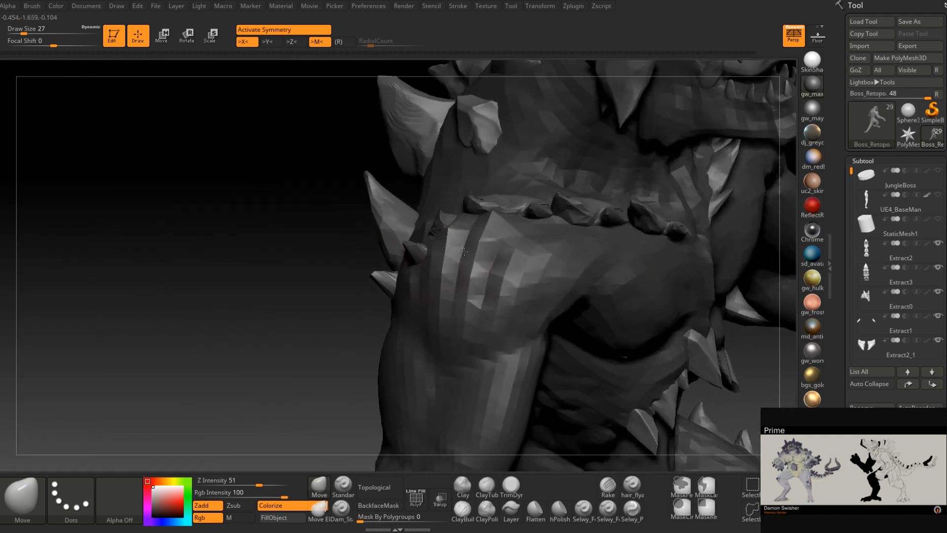
Try reshaping the scales on the outer shoulder with the Move brush at Draw Size 59
{"action": "right_click", "coordinate": [434, 276]}
{"action": "mouse_move", "coordinate": [461, 253]}
{"action": "left_mouse_down"}
{"action": "mouse_move", "coordinate": [473, 253]}
{"action": "mouse_move", "coordinate": [439, 255]}
{"action": "left_mouse_up"}
{"action": "key", "text": "shift"}
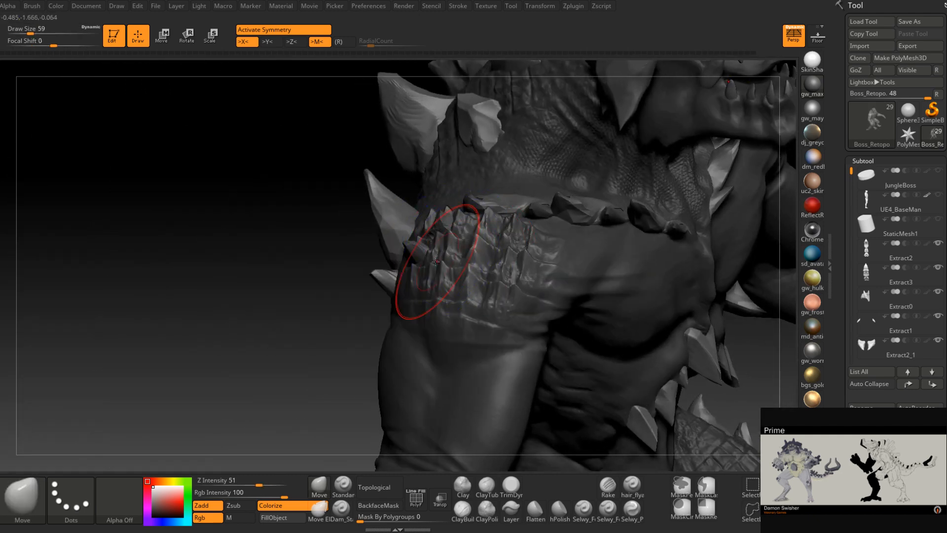
{"action": "right_click_drag", "start_coordinate": [439, 256], "coordinate": [494, 221]}
{"action": "key", "text": "shift"}
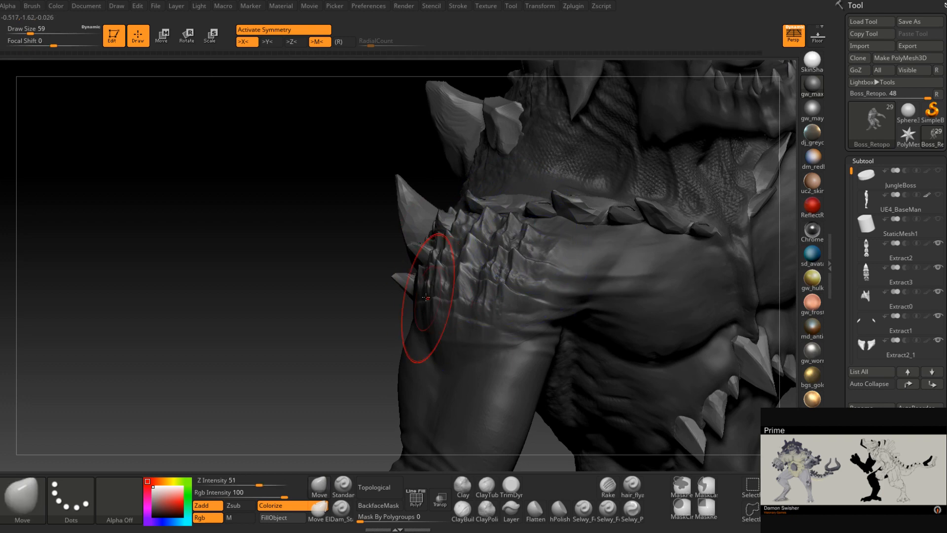
{"action": "key", "text": "shift"}
{"action": "right_click_drag", "start_coordinate": [431, 296], "coordinate": [501, 296]}
{"action": "key", "text": "shift"}
{"action": "mouse_move", "coordinate": [394, 229]}
{"action": "right_mouse_down"}
{"action": "mouse_move", "coordinate": [430, 314]}
{"action": "mouse_move", "coordinate": [415, 280]}
{"action": "mouse_move", "coordinate": [495, 318]}
{"action": "right_mouse_up"}
Clear the mask from the body around the raised shoulder scales
{"action": "key", "text": "ctrl"}
{"action": "key", "text": "shift"}
{"action": "key", "text": "ctrl"}
{"action": "left_click_drag", "start_coordinate": [496, 318], "coordinate": [510, 302], "text": "ctrl"}
{"action": "mouse_move", "coordinate": [510, 302]}
{"action": "right_mouse_down"}
{"action": "mouse_move", "coordinate": [501, 321]}
{"action": "mouse_move", "coordinate": [605, 350]}
{"action": "mouse_move", "coordinate": [488, 269]}
{"action": "mouse_move", "coordinate": [547, 336]}
{"action": "mouse_move", "coordinate": [525, 300]}
{"action": "mouse_move", "coordinate": [562, 304]}
{"action": "mouse_move", "coordinate": [542, 292]}
{"action": "right_mouse_up"}
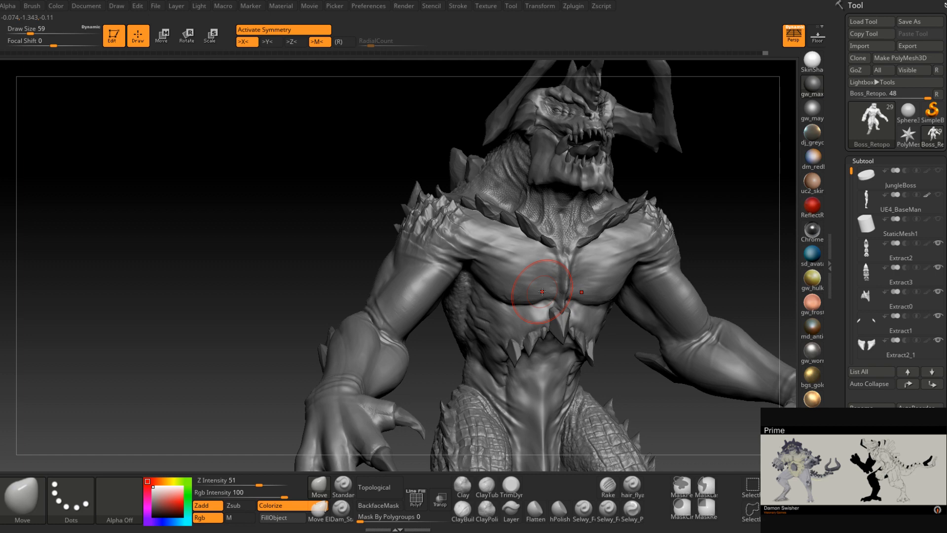
Try carving the creases between the shoulder scales with the Dam_Standard brush at Draw Size 11
{"action": "left_click", "coordinate": [341, 510]}
{"action": "mouse_move", "coordinate": [425, 323]}
{"action": "right_mouse_down"}
{"action": "mouse_move", "coordinate": [486, 315]}
{"action": "mouse_move", "coordinate": [423, 222]}
{"action": "mouse_move", "coordinate": [388, 304]}
{"action": "right_mouse_up"}
{"action": "key", "text": "space"}
{"action": "left_click_drag", "start_coordinate": [424, 236], "coordinate": [414, 236]}
{"action": "mouse_move", "coordinate": [423, 176]}
{"action": "right_mouse_down"}
{"action": "mouse_move", "coordinate": [417, 243]}
{"action": "mouse_move", "coordinate": [433, 221]}
{"action": "mouse_move", "coordinate": [475, 208]}
{"action": "mouse_move", "coordinate": [493, 233]}
{"action": "mouse_move", "coordinate": [468, 236]}
{"action": "mouse_move", "coordinate": [484, 255]}
{"action": "mouse_move", "coordinate": [469, 238]}
{"action": "mouse_move", "coordinate": [476, 228]}
{"action": "mouse_move", "coordinate": [463, 233]}
{"action": "mouse_move", "coordinate": [461, 266]}
{"action": "right_mouse_up"}
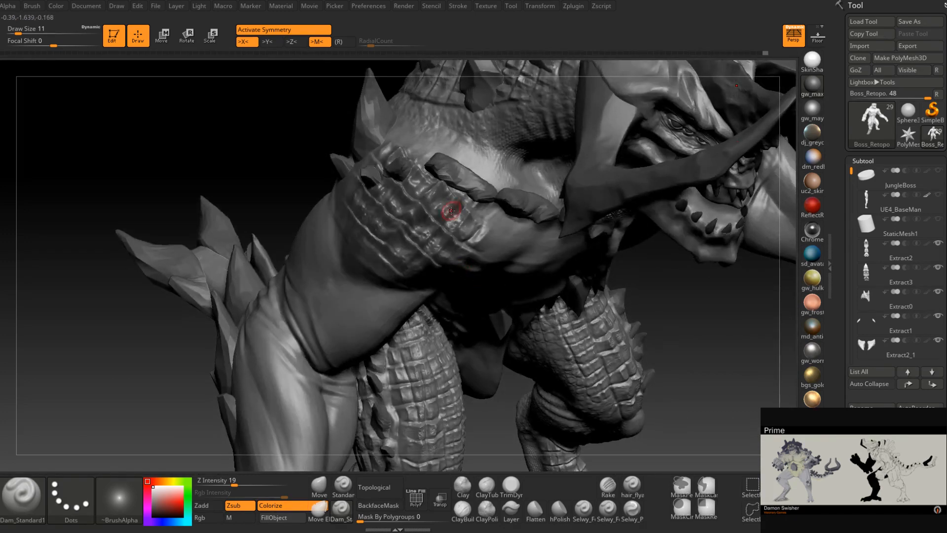
{"action": "mouse_move", "coordinate": [451, 210]}
{"action": "right_mouse_down"}
{"action": "mouse_move", "coordinate": [430, 212]}
{"action": "mouse_move", "coordinate": [446, 200]}
{"action": "mouse_move", "coordinate": [414, 190]}
{"action": "mouse_move", "coordinate": [429, 220]}
{"action": "mouse_move", "coordinate": [417, 217]}
{"action": "mouse_move", "coordinate": [416, 235]}
{"action": "mouse_move", "coordinate": [407, 205]}
{"action": "right_mouse_up"}
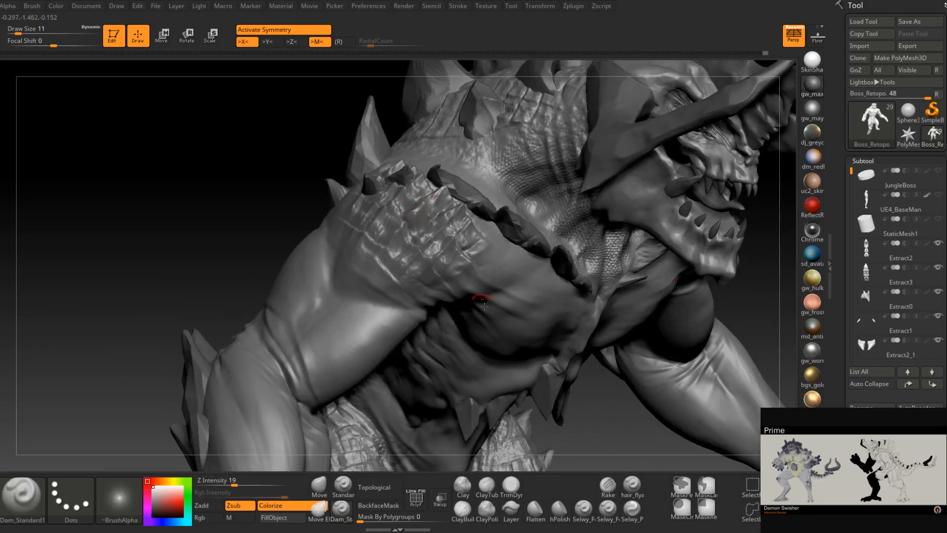
Try building up the shoulder scales with ClayBuildup at Draw Size 8 and flattening their faces with TrimDynamic at Draw Size 11
{"action": "left_click", "coordinate": [462, 508]}
{"action": "right_click_drag", "start_coordinate": [448, 376], "coordinate": [416, 216]}
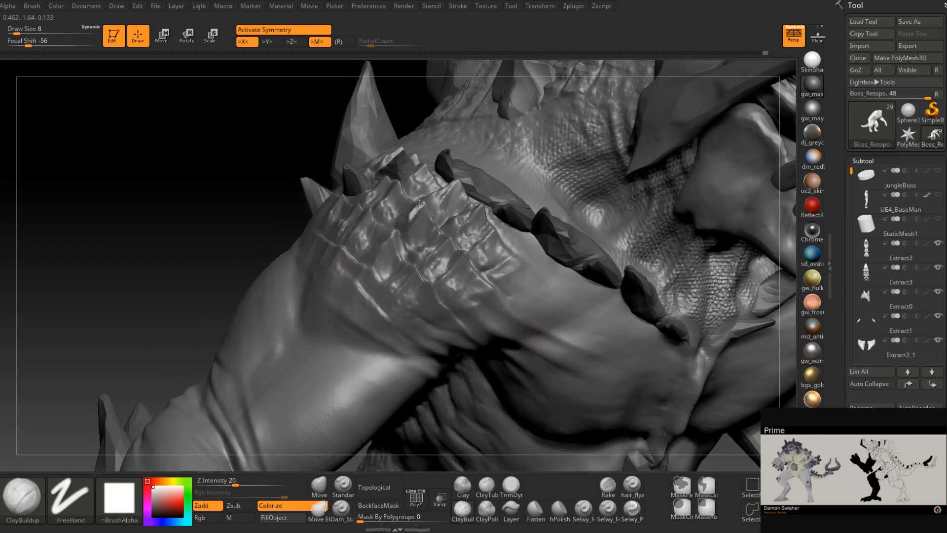
{"action": "mouse_move", "coordinate": [420, 232]}
{"action": "right_mouse_down"}
{"action": "mouse_move", "coordinate": [413, 209]}
{"action": "mouse_move", "coordinate": [420, 212]}
{"action": "mouse_move", "coordinate": [409, 223]}
{"action": "mouse_move", "coordinate": [420, 229]}
{"action": "right_mouse_up"}
{"action": "left_click", "coordinate": [511, 485]}
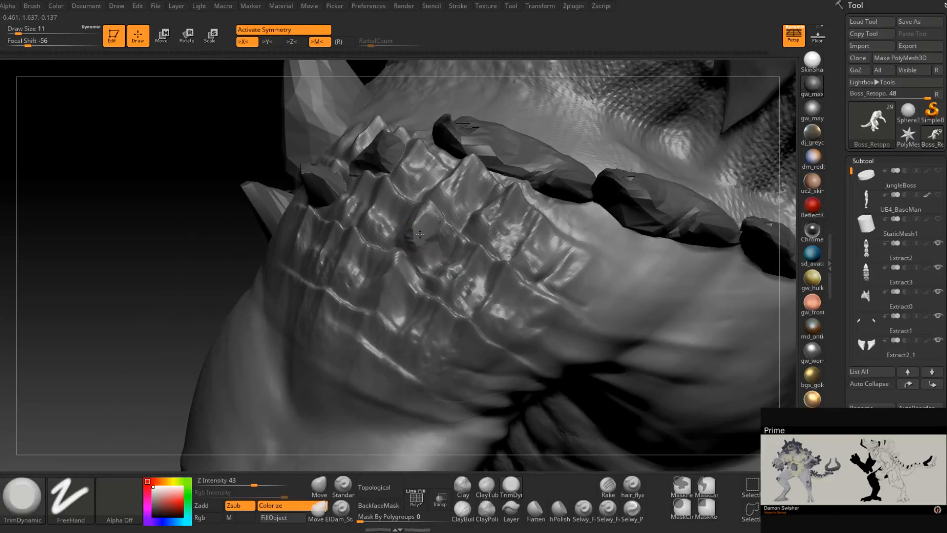
{"action": "mouse_move", "coordinate": [424, 241]}
{"action": "right_mouse_down"}
{"action": "mouse_move", "coordinate": [413, 222]}
{"action": "mouse_move", "coordinate": [443, 236]}
{"action": "mouse_move", "coordinate": [473, 327]}
{"action": "mouse_move", "coordinate": [450, 317]}
{"action": "mouse_move", "coordinate": [505, 141]}
{"action": "right_mouse_up"}
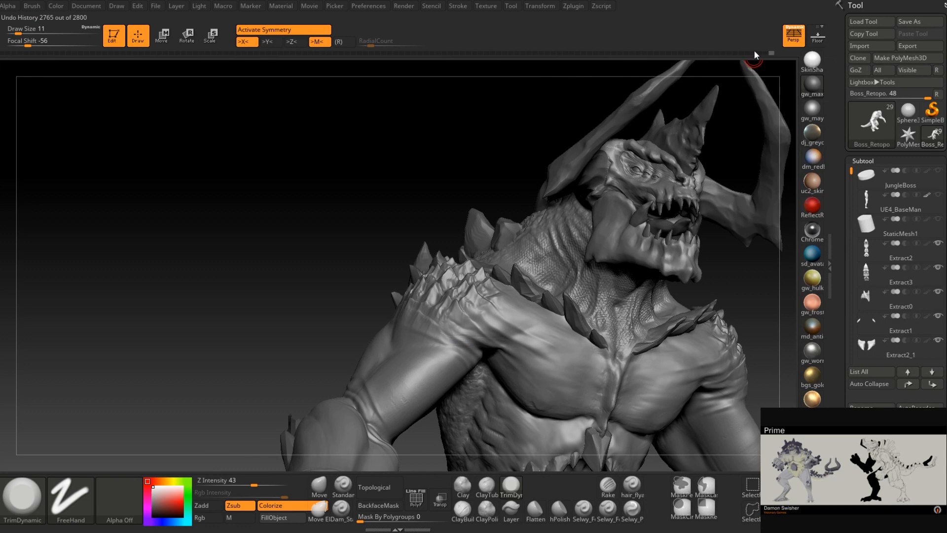
Step the undo history back to before the raised shoulder scales, clear the body's mask and accept removing the newer history entries
{"action": "left_click", "coordinate": [754, 51]}
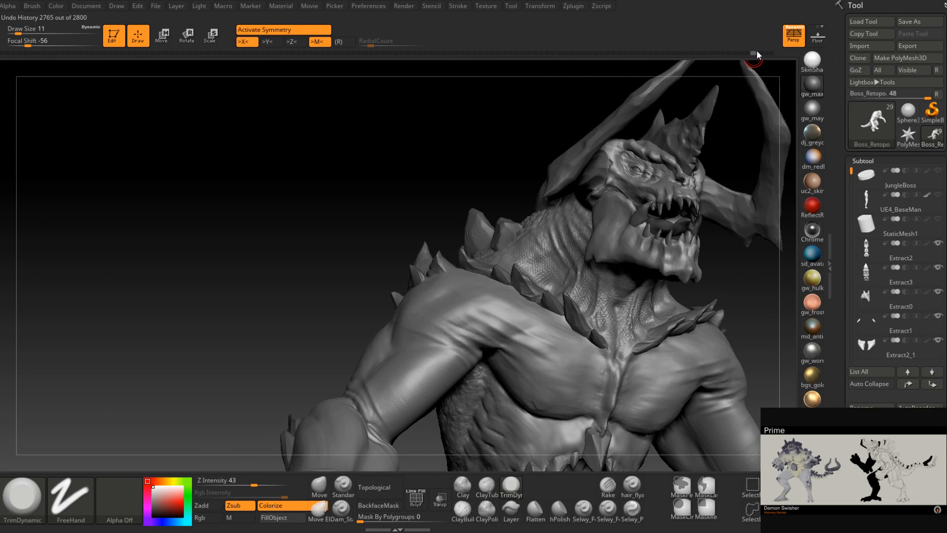
{"action": "left_click", "coordinate": [756, 50]}
{"action": "mouse_move", "coordinate": [718, 269]}
{"action": "right_mouse_down"}
{"action": "mouse_move", "coordinate": [592, 276]}
{"action": "mouse_move", "coordinate": [606, 222]}
{"action": "right_mouse_up"}
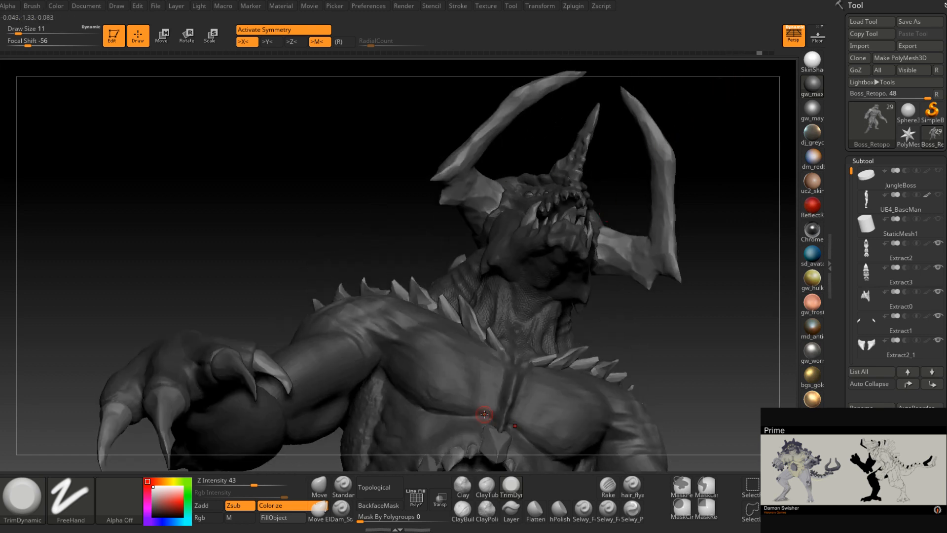
{"action": "key", "text": "ctrl+i"}
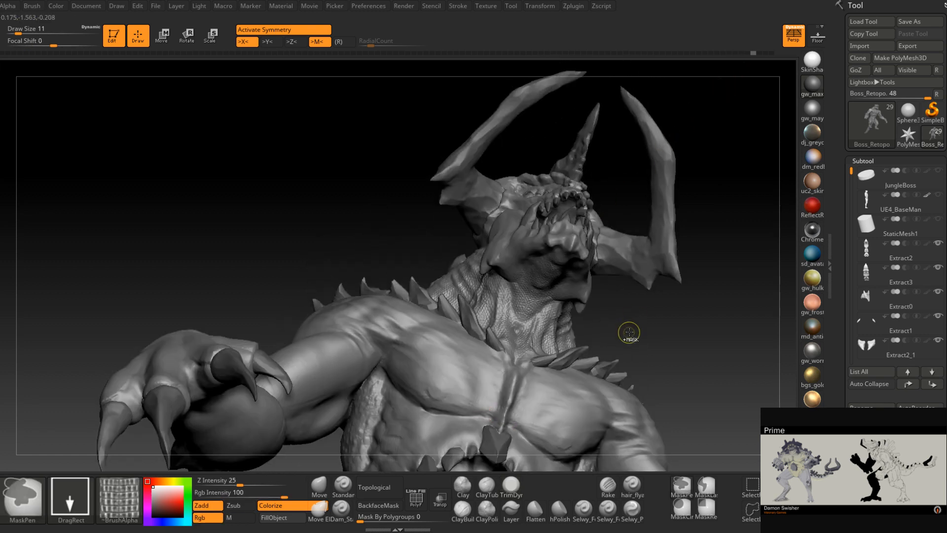
{"action": "left_click", "coordinate": [640, 311], "text": "ctrl"}
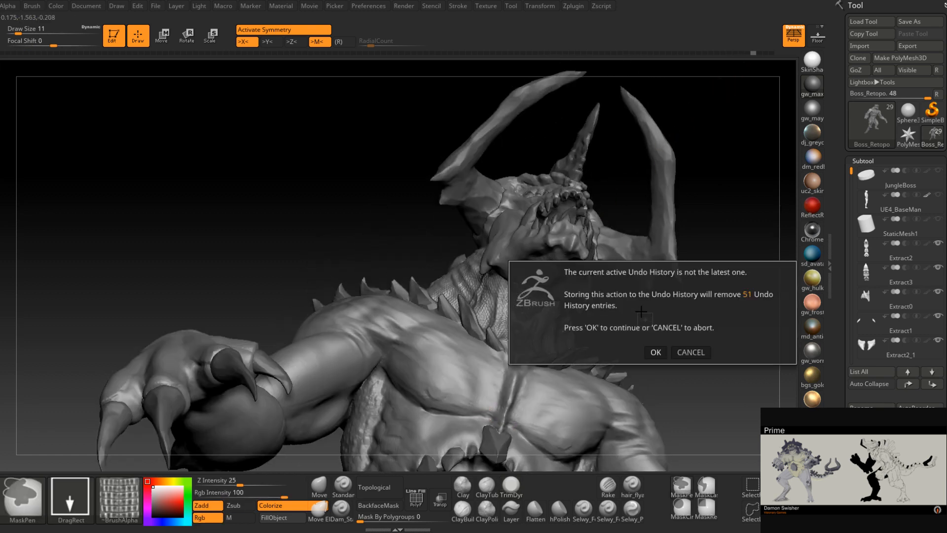
{"action": "left_click", "coordinate": [655, 352]}
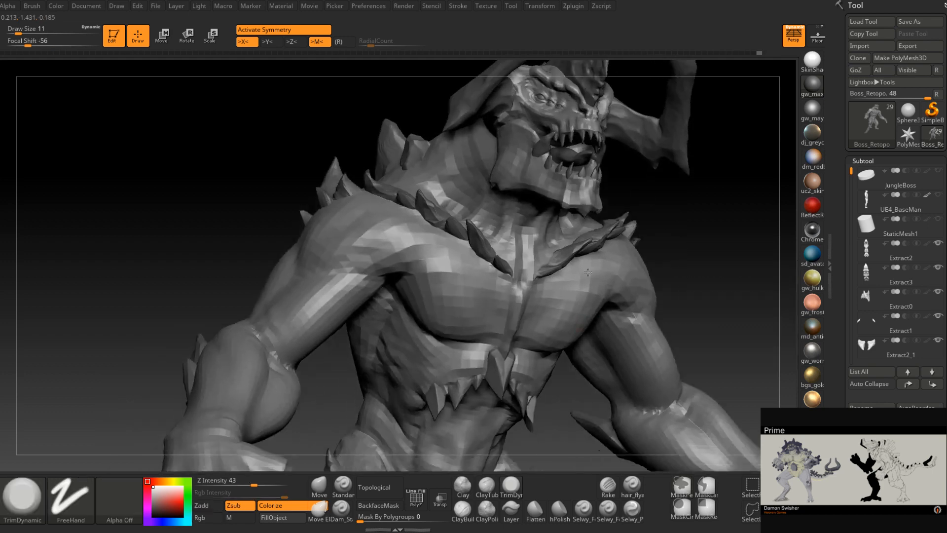
Switch to the Standard brush with a Crocodile_Caiman alpha for detailing the torso
{"action": "mouse_move", "coordinate": [588, 272]}
{"action": "right_mouse_down", "text": "ctrl"}
{"action": "mouse_move", "coordinate": [558, 262]}
{"action": "mouse_move", "coordinate": [458, 286]}
{"action": "right_mouse_up", "text": "ctrl"}
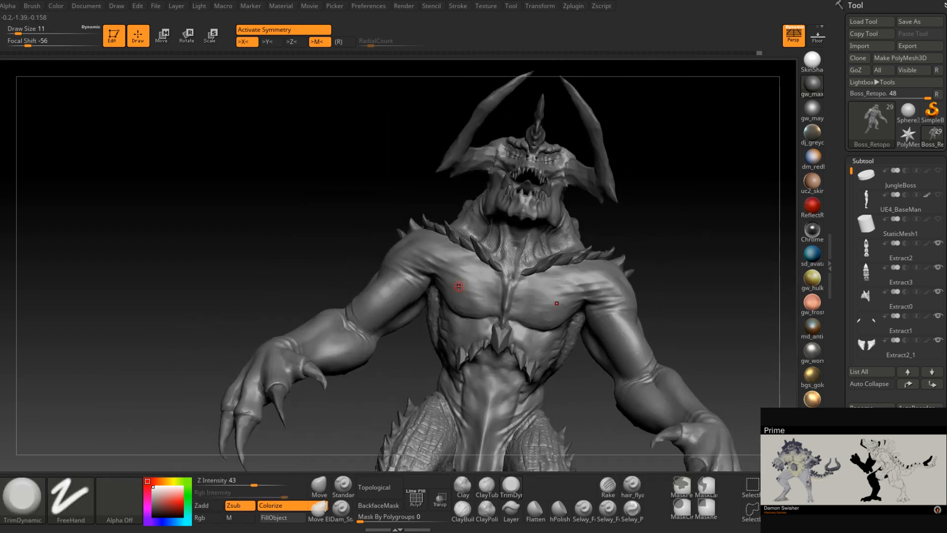
{"action": "mouse_move", "coordinate": [458, 286]}
{"action": "right_mouse_down"}
{"action": "mouse_move", "coordinate": [491, 281]}
{"action": "mouse_move", "coordinate": [492, 303]}
{"action": "right_mouse_up"}
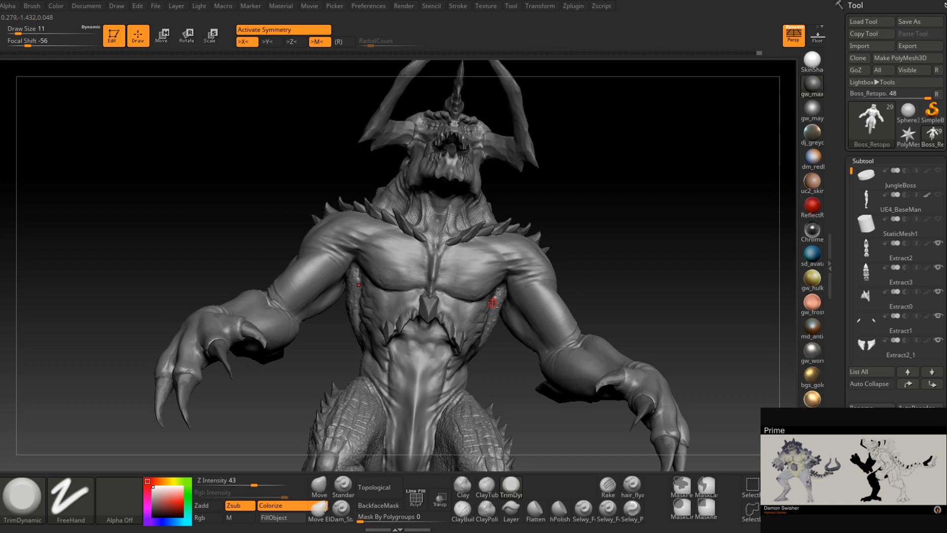
{"action": "mouse_move", "coordinate": [492, 302]}
{"action": "right_mouse_down"}
{"action": "mouse_move", "coordinate": [461, 279]}
{"action": "mouse_move", "coordinate": [474, 269]}
{"action": "mouse_move", "coordinate": [402, 333]}
{"action": "mouse_move", "coordinate": [437, 327]}
{"action": "mouse_move", "coordinate": [469, 355]}
{"action": "mouse_move", "coordinate": [569, 326]}
{"action": "mouse_move", "coordinate": [552, 341]}
{"action": "mouse_move", "coordinate": [565, 326]}
{"action": "right_mouse_up"}
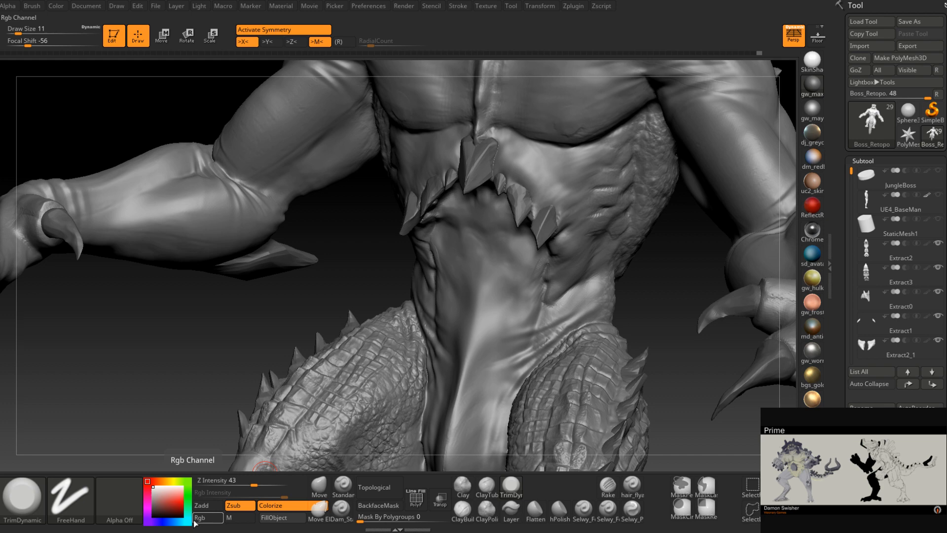
{"action": "left_click", "coordinate": [343, 491]}
{"action": "left_click", "coordinate": [117, 488]}
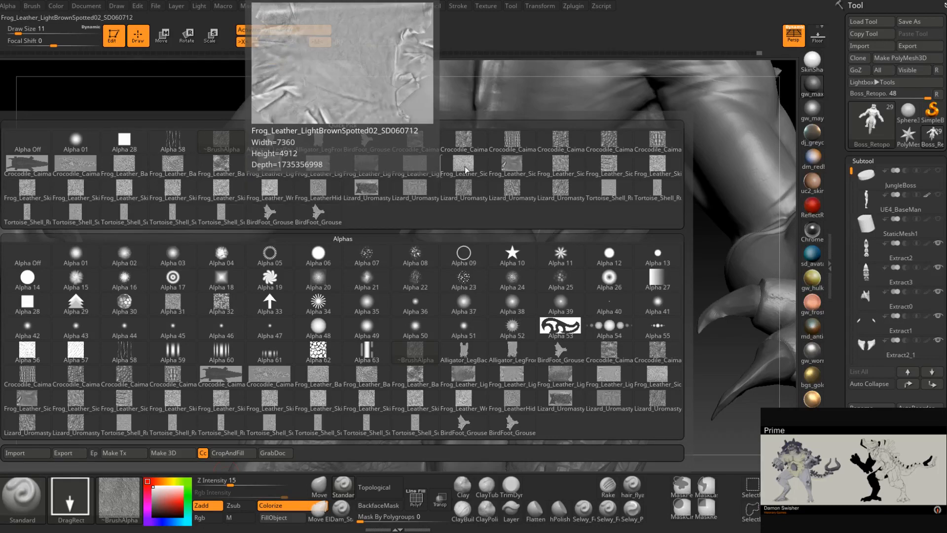
{"action": "left_click", "coordinate": [566, 143]}
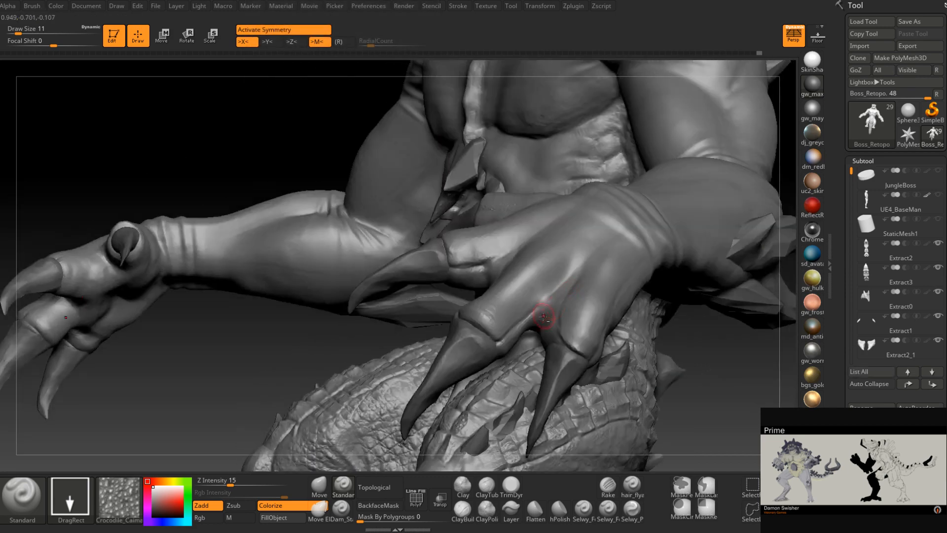
Set the Standard brush's Z Intensity to 25 and stamp the crocodile scales onto the waist just above the thigh
{"action": "mouse_move", "coordinate": [543, 317]}
{"action": "right_mouse_down"}
{"action": "mouse_move", "coordinate": [489, 291]}
{"action": "mouse_move", "coordinate": [553, 320]}
{"action": "mouse_move", "coordinate": [537, 328]}
{"action": "right_mouse_up"}
{"action": "key", "text": "ctrl"}
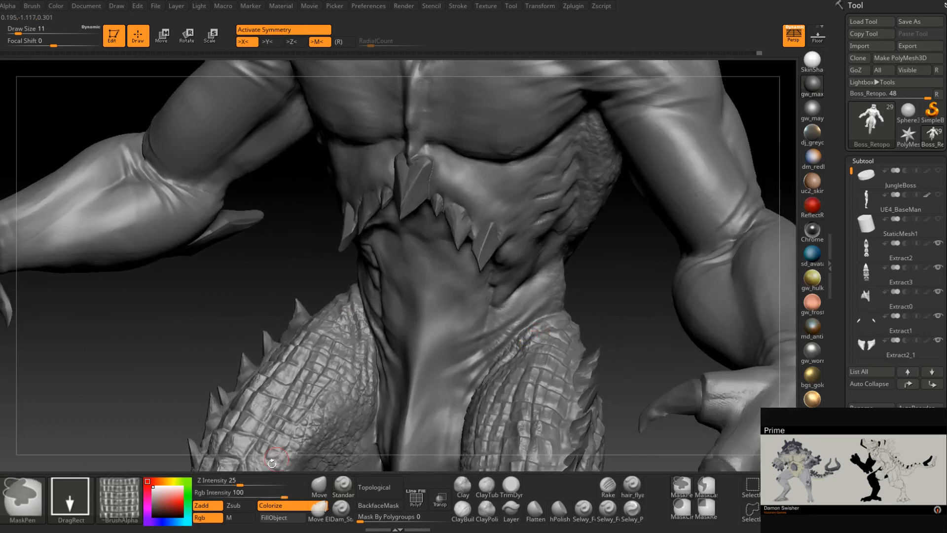
{"action": "left_click_drag", "start_coordinate": [240, 486], "coordinate": [242, 486]}
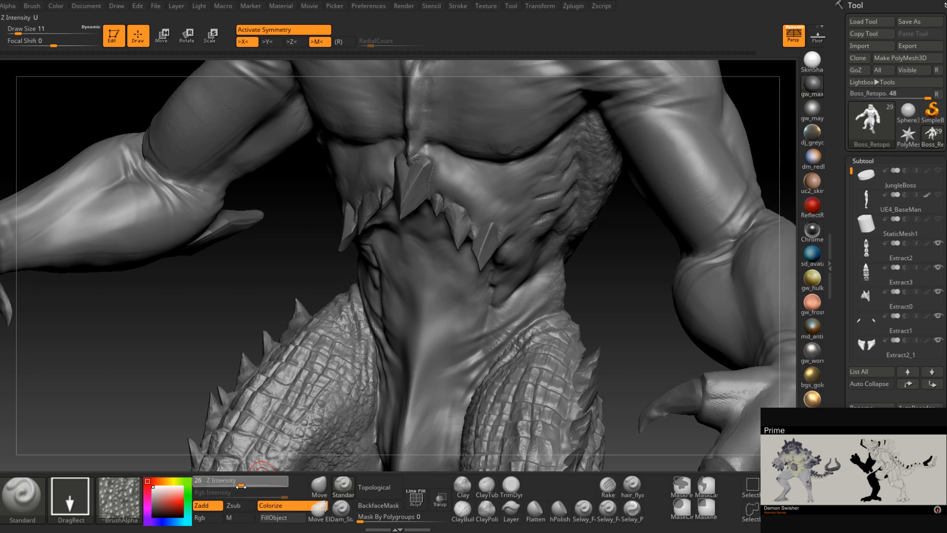
{"action": "right_click_drag", "start_coordinate": [524, 336], "coordinate": [524, 311]}
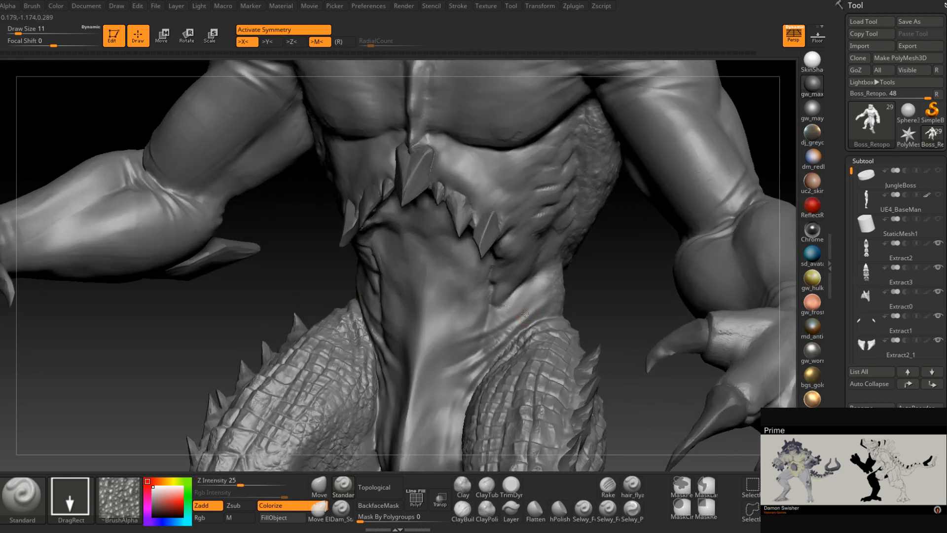
{"action": "left_click_drag", "start_coordinate": [524, 310], "coordinate": [520, 364]}
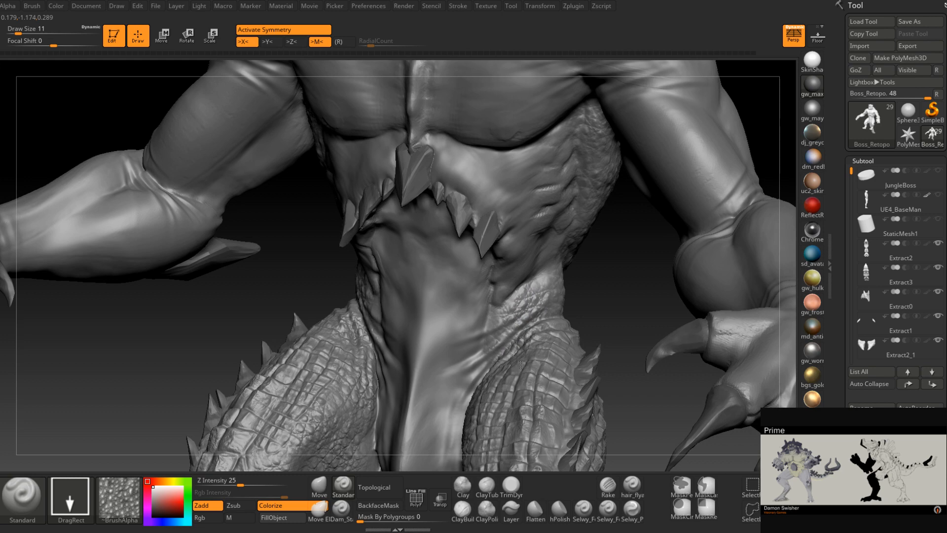
{"action": "right_click_drag", "start_coordinate": [527, 334], "coordinate": [534, 290]}
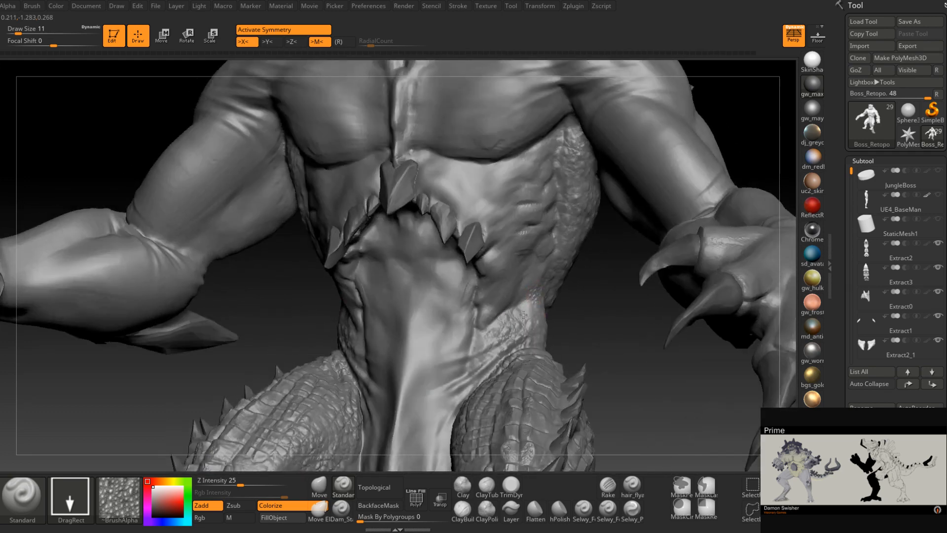
{"action": "right_click_drag", "start_coordinate": [508, 321], "coordinate": [555, 268]}
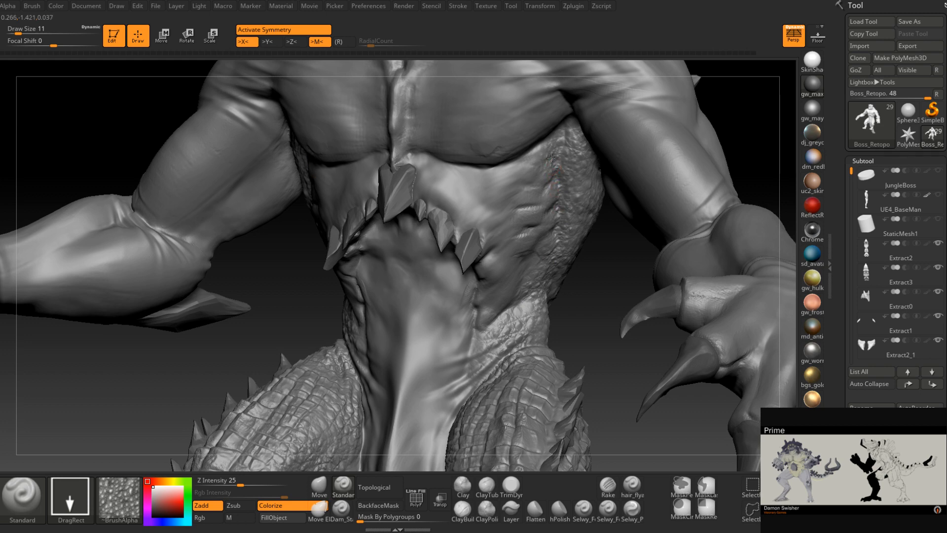
{"action": "right_click_drag", "start_coordinate": [551, 158], "coordinate": [545, 292]}
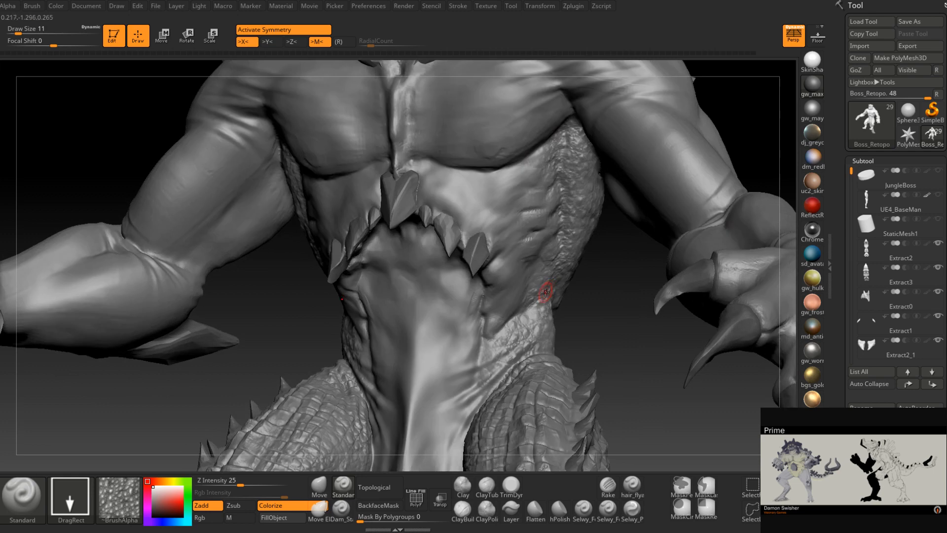
Switch to a Lizard_Uromastyx alpha at Z Intensity 14 and stamp fine scales on the side of the abdomen, undoing trial stamps
{"action": "left_click", "coordinate": [132, 484]}
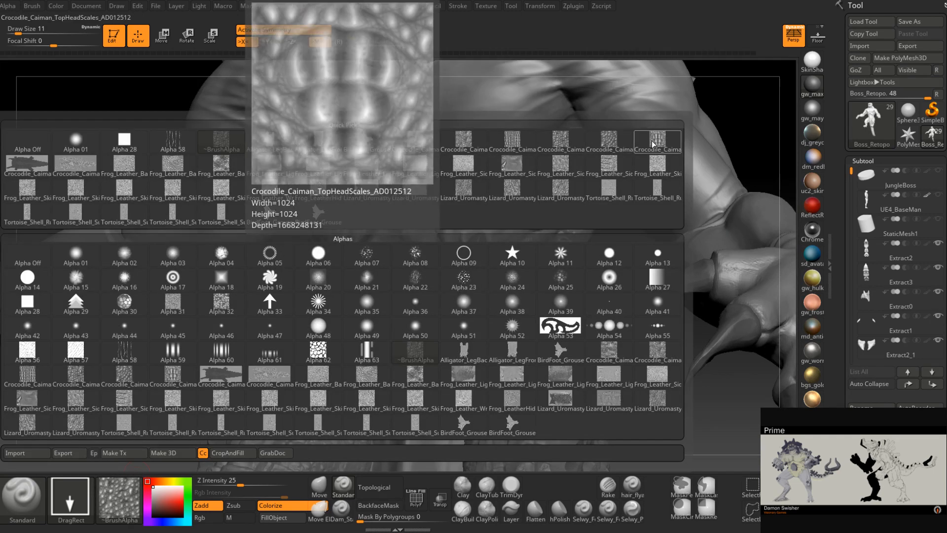
{"action": "left_click", "coordinate": [471, 195]}
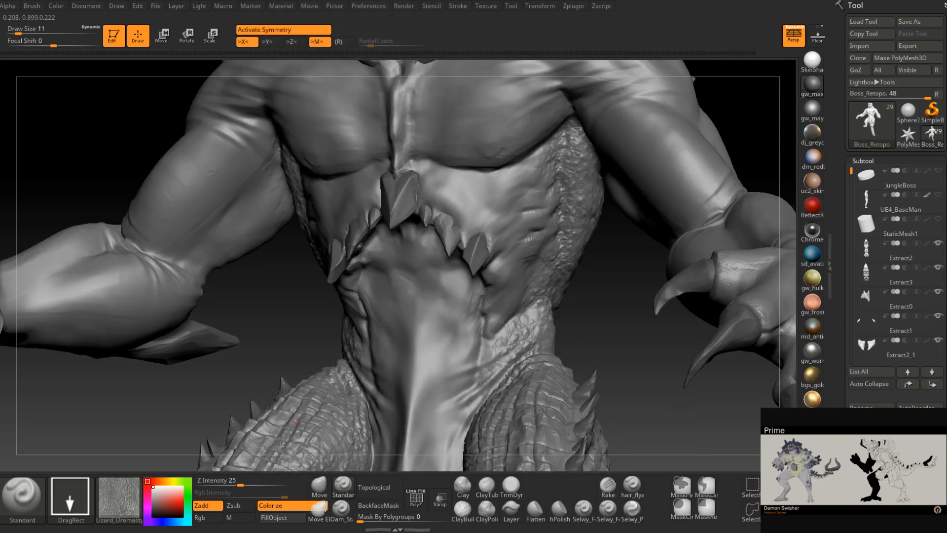
{"action": "left_click_drag", "start_coordinate": [240, 480], "coordinate": [231, 480]}
{"action": "key", "text": "ctrl+z"}
{"action": "key", "text": "ctrl+z"}
{"action": "key", "text": "ctrl+z"}
{"action": "key", "text": "ctrl+z"}
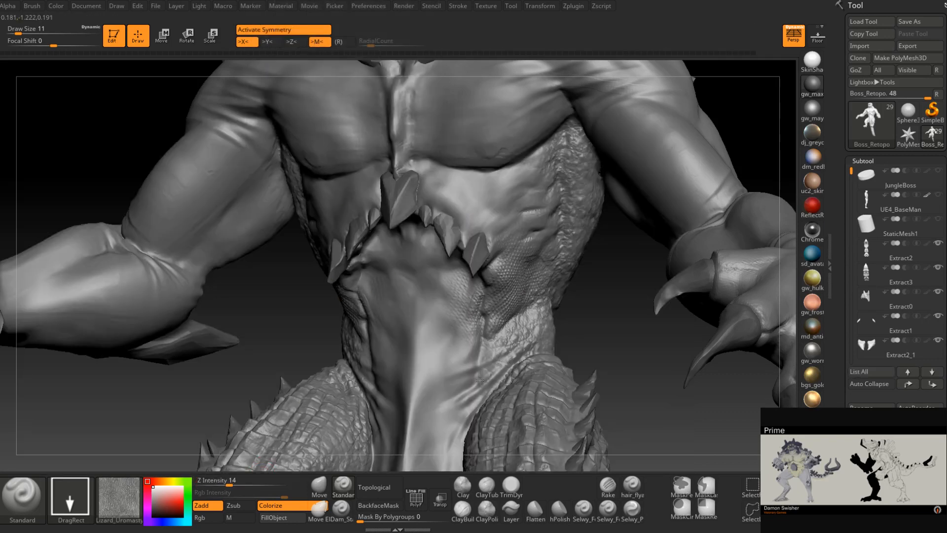
Set the Draw Size to 51 and give the MaskPen a FreeHand stroke with Alpha Off, undoing a trial mask stamp on the belly
{"action": "right_click_drag", "start_coordinate": [478, 307], "coordinate": [495, 326]}
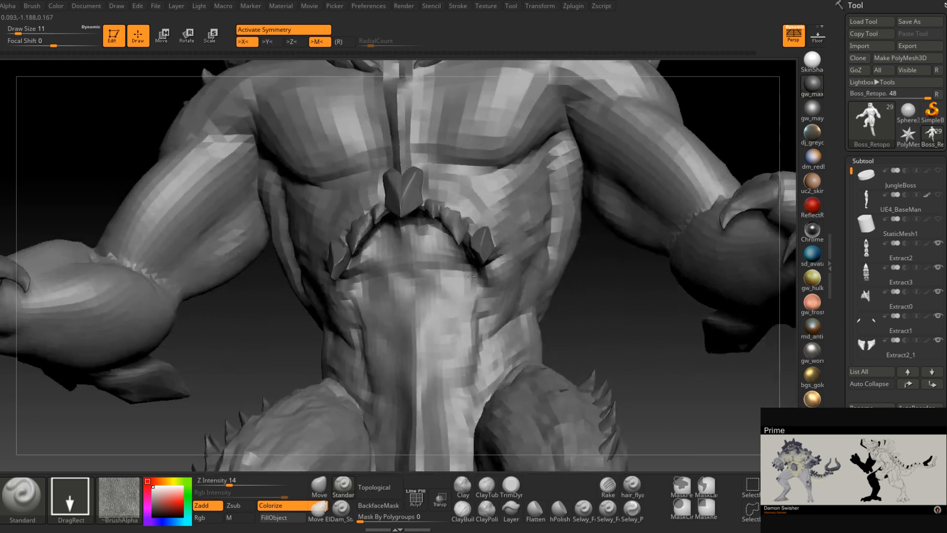
{"action": "key", "text": "space"}
{"action": "mouse_move", "coordinate": [441, 288]}
{"action": "left_mouse_down"}
{"action": "mouse_move", "coordinate": [452, 288]}
{"action": "mouse_move", "coordinate": [431, 397]}
{"action": "left_mouse_up"}
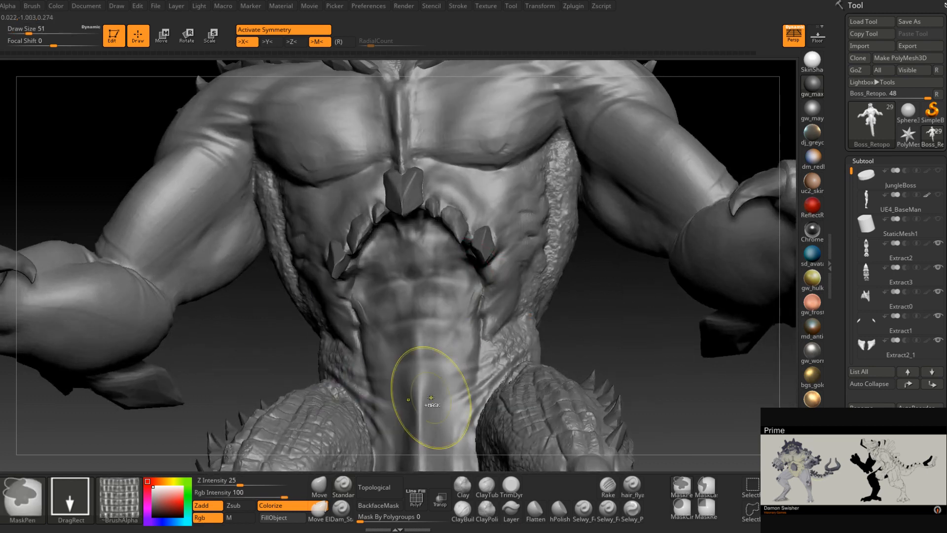
{"action": "key", "text": "ctrl+z"}
{"action": "left_click", "coordinate": [118, 507]}
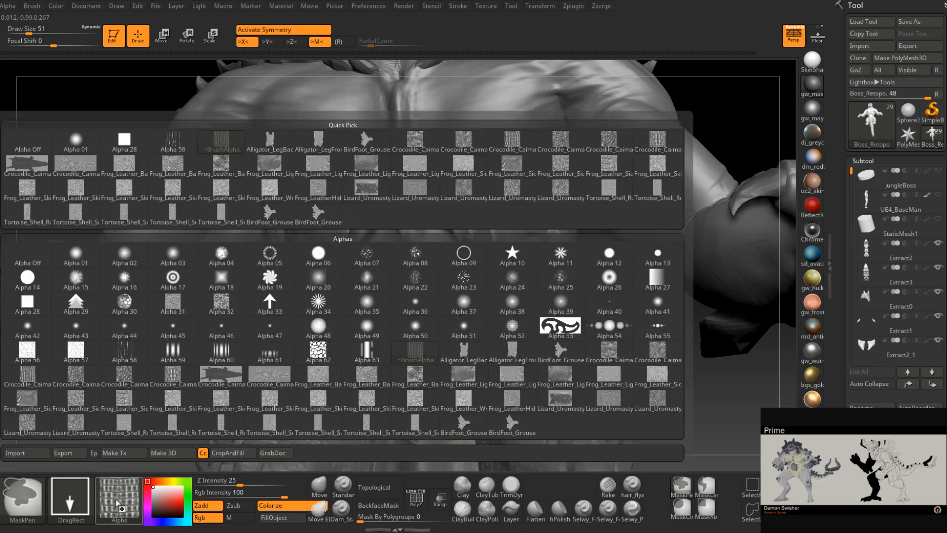
{"action": "left_click", "coordinate": [66, 146]}
{"action": "left_click", "coordinate": [70, 499]}
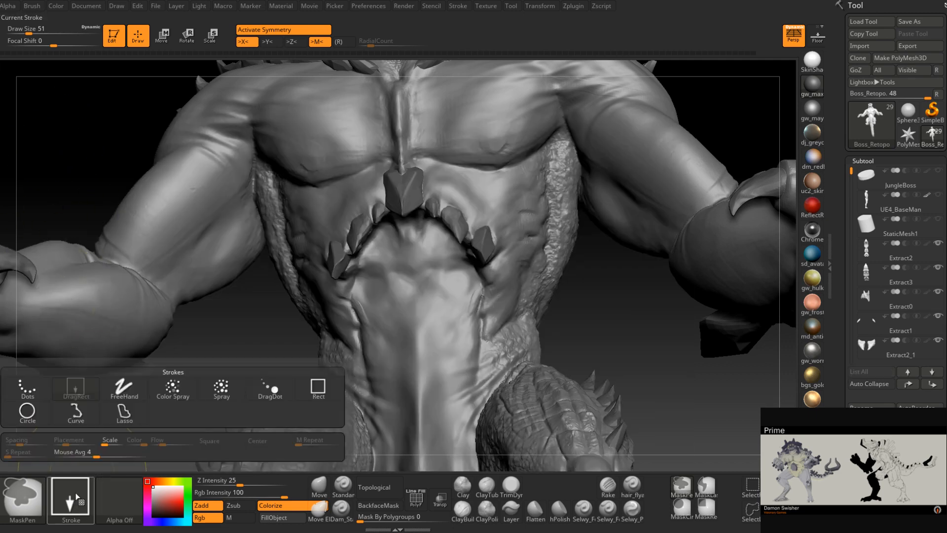
{"action": "left_click", "coordinate": [120, 386]}
Mask the smooth central belly panel from beneath the torso spikes down to the groin
{"action": "mouse_move", "coordinate": [429, 292]}
{"action": "left_mouse_down", "text": "ctrl"}
{"action": "mouse_move", "coordinate": [424, 434]}
{"action": "mouse_move", "coordinate": [458, 306]}
{"action": "mouse_move", "coordinate": [414, 237]}
{"action": "mouse_move", "coordinate": [419, 255]}
{"action": "mouse_move", "coordinate": [424, 242]}
{"action": "left_mouse_up", "text": "ctrl"}
{"action": "right_click_drag", "start_coordinate": [424, 242], "coordinate": [425, 213]}
{"action": "mouse_move", "coordinate": [434, 266]}
{"action": "left_mouse_down", "text": "ctrl"}
{"action": "mouse_move", "coordinate": [446, 286]}
{"action": "mouse_move", "coordinate": [448, 343]}
{"action": "mouse_move", "coordinate": [476, 330]}
{"action": "mouse_move", "coordinate": [479, 444]}
{"action": "left_mouse_up", "text": "ctrl"}
Stamp fine lizard scales over the ribs and side of the abdomen with the Standard brush at Z Intensity 14
{"action": "mouse_move", "coordinate": [473, 385]}
{"action": "right_mouse_down"}
{"action": "mouse_move", "coordinate": [468, 352]}
{"action": "mouse_move", "coordinate": [441, 340]}
{"action": "mouse_move", "coordinate": [412, 296]}
{"action": "mouse_move", "coordinate": [504, 308]}
{"action": "mouse_move", "coordinate": [517, 254]}
{"action": "right_mouse_up"}
{"action": "mouse_move", "coordinate": [504, 318]}
{"action": "left_mouse_down"}
{"action": "mouse_move", "coordinate": [576, 336]}
{"action": "mouse_move", "coordinate": [598, 330]}
{"action": "mouse_move", "coordinate": [592, 338]}
{"action": "left_mouse_up"}
{"action": "right_click_drag", "start_coordinate": [591, 338], "coordinate": [532, 311]}
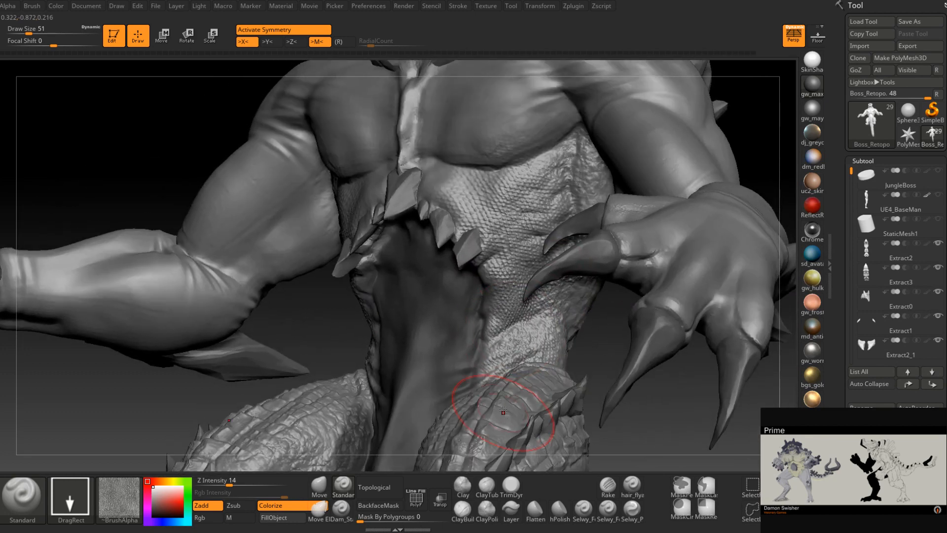
{"action": "right_click_drag", "start_coordinate": [496, 405], "coordinate": [499, 355]}
{"action": "left_click_drag", "start_coordinate": [499, 356], "coordinate": [498, 385]}
{"action": "right_click_drag", "start_coordinate": [500, 314], "coordinate": [524, 341]}
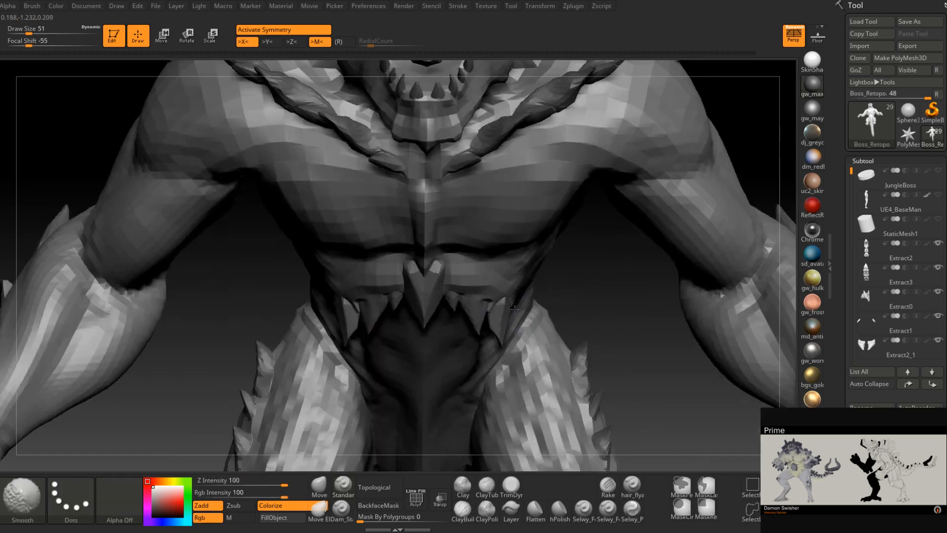
{"action": "mouse_move", "coordinate": [555, 275]}
{"action": "right_mouse_down"}
{"action": "mouse_move", "coordinate": [521, 264]}
{"action": "mouse_move", "coordinate": [508, 296]}
{"action": "right_mouse_up"}
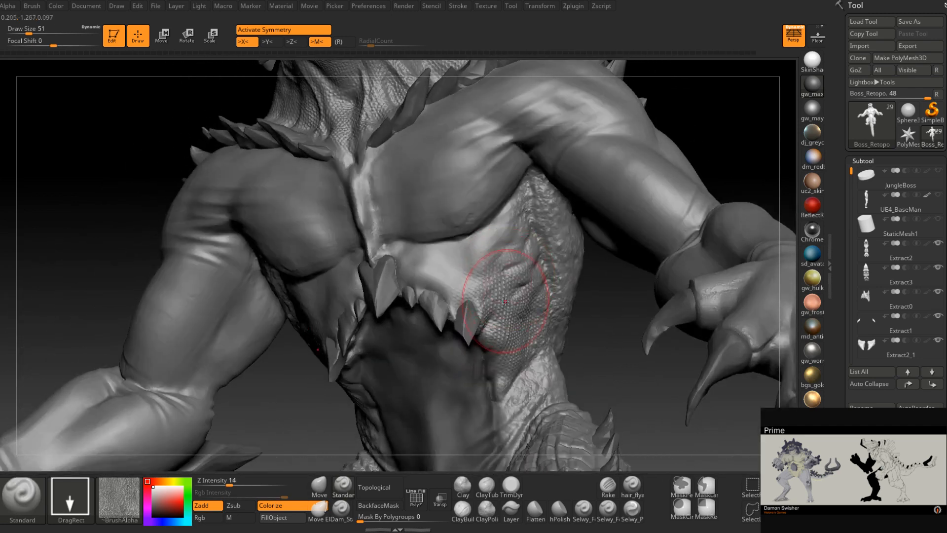
{"action": "right_click_drag", "start_coordinate": [493, 334], "coordinate": [506, 350]}
{"action": "right_click_drag", "start_coordinate": [508, 278], "coordinate": [473, 296]}
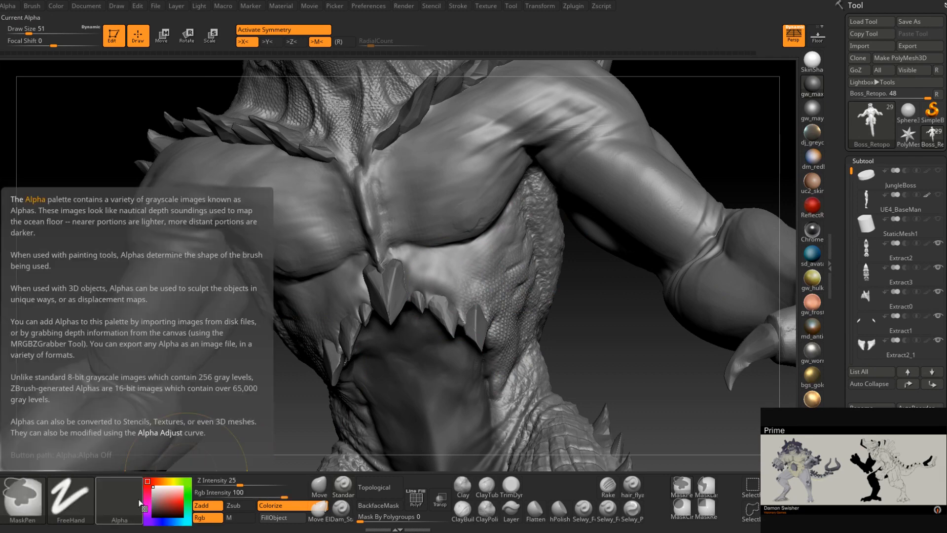
Switch to a Crocodile_Caiman alpha and stamp large scale plates across the chest and just below it, undoing a trial stamp
{"action": "left_click", "coordinate": [125, 497]}
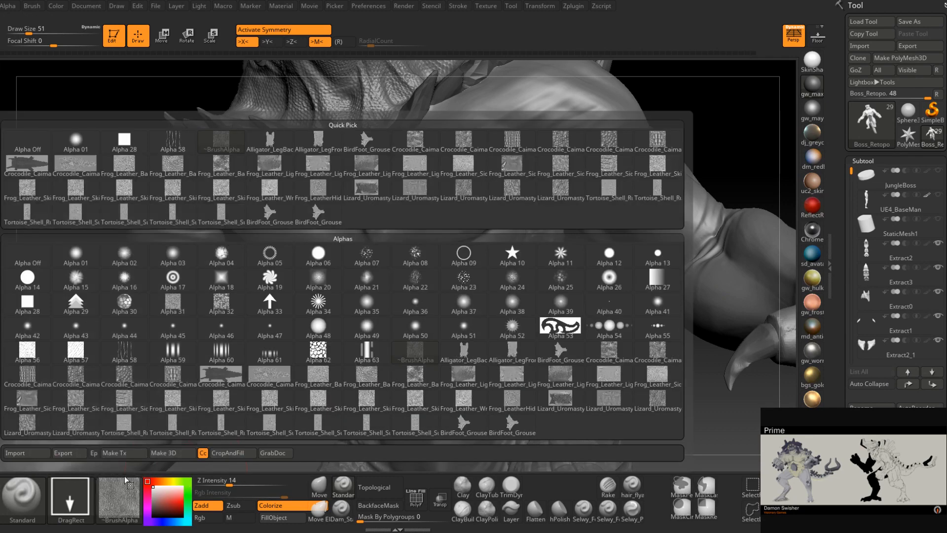
{"action": "left_click", "coordinate": [516, 142]}
{"action": "right_click_drag", "start_coordinate": [397, 299], "coordinate": [440, 284]}
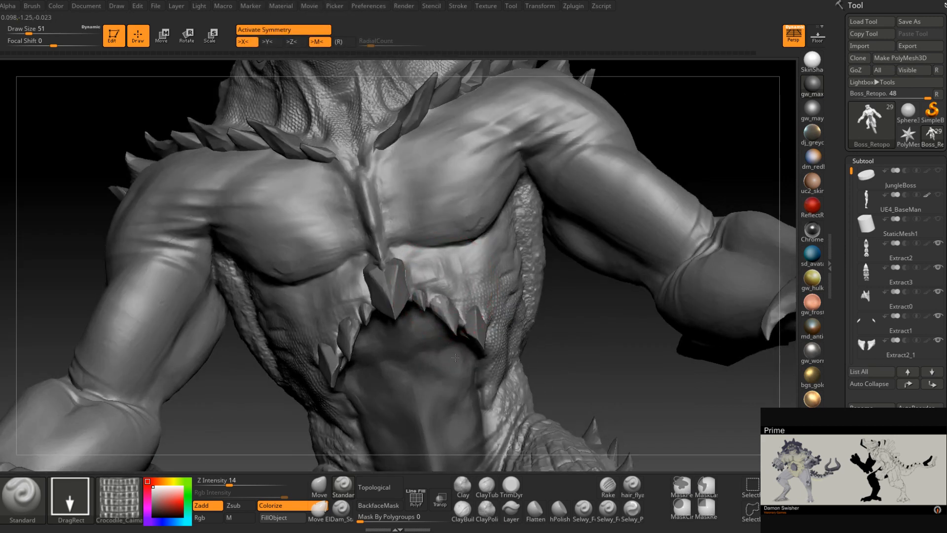
{"action": "right_click_drag", "start_coordinate": [473, 294], "coordinate": [420, 249]}
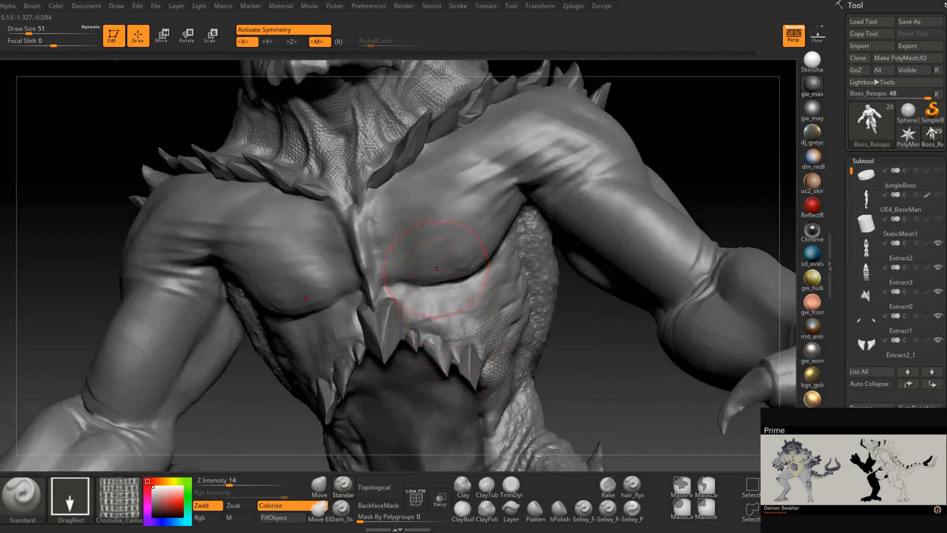
{"action": "left_click_drag", "start_coordinate": [421, 249], "coordinate": [437, 323]}
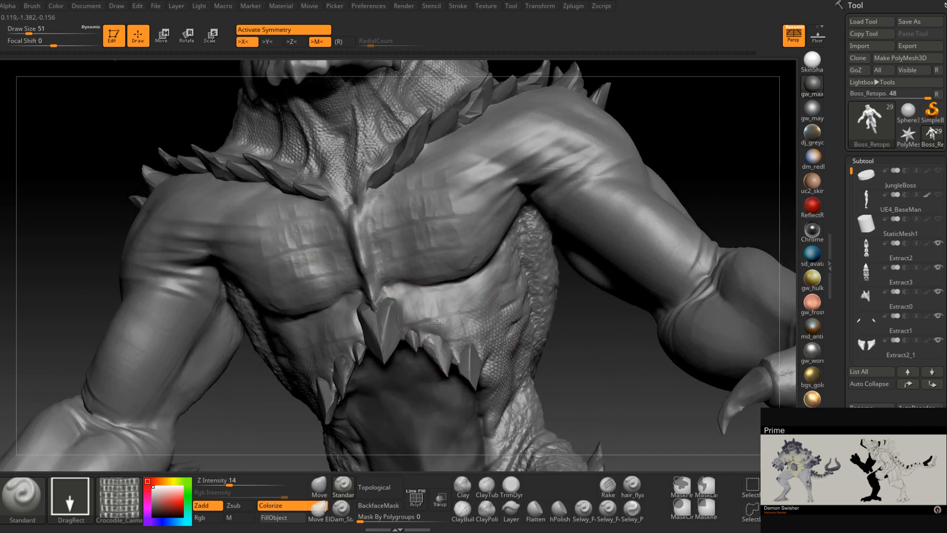
{"action": "mouse_move", "coordinate": [429, 299]}
{"action": "right_mouse_down"}
{"action": "mouse_move", "coordinate": [445, 295]}
{"action": "mouse_move", "coordinate": [431, 258]}
{"action": "right_mouse_up"}
{"action": "key", "text": "ctrl+z"}
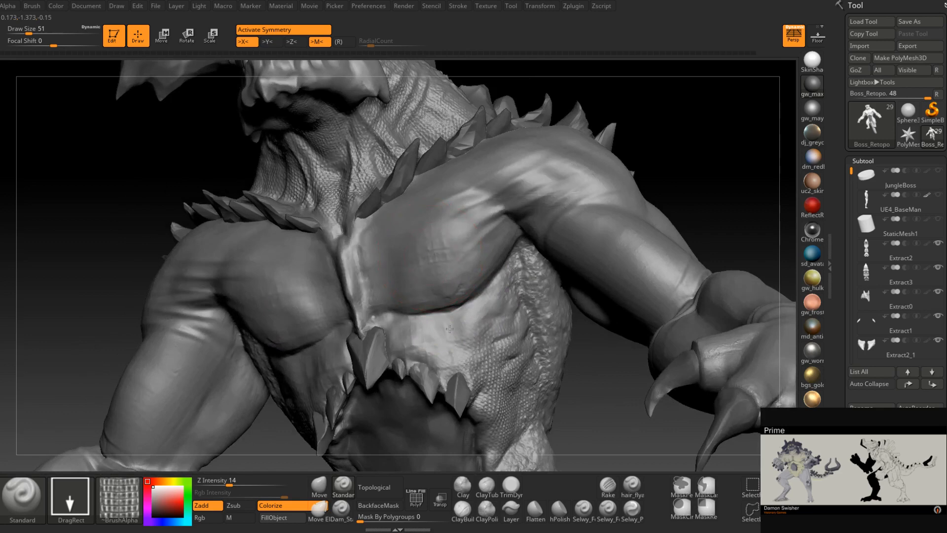
{"action": "left_click_drag", "start_coordinate": [450, 328], "coordinate": [462, 363]}
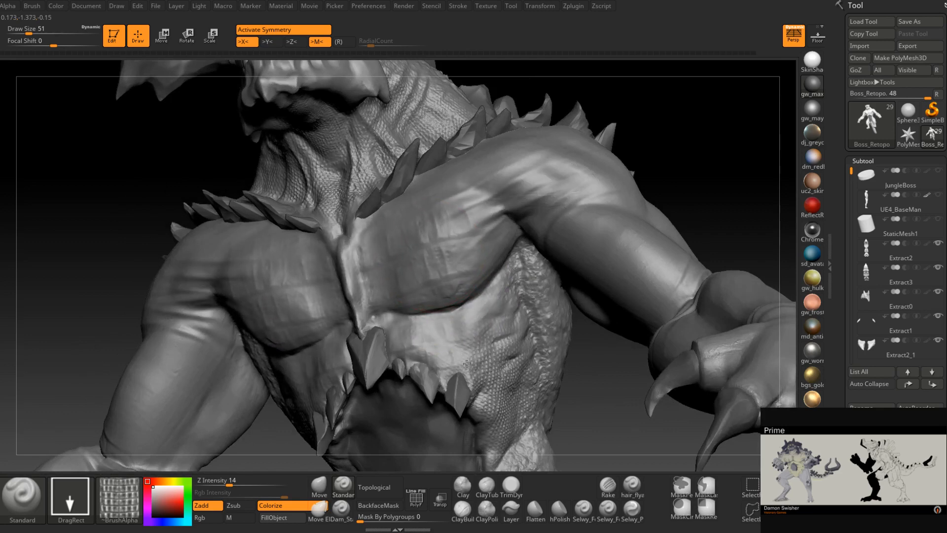
{"action": "mouse_move", "coordinate": [466, 364]}
{"action": "right_mouse_down"}
{"action": "mouse_move", "coordinate": [465, 289]}
{"action": "mouse_move", "coordinate": [442, 313]}
{"action": "mouse_move", "coordinate": [458, 361]}
{"action": "right_mouse_up"}
Carve a horizontal crease below the chest beside the central spike with Dam_Standard at Draw Size 13, and quick-save the project
{"action": "left_click", "coordinate": [341, 511]}
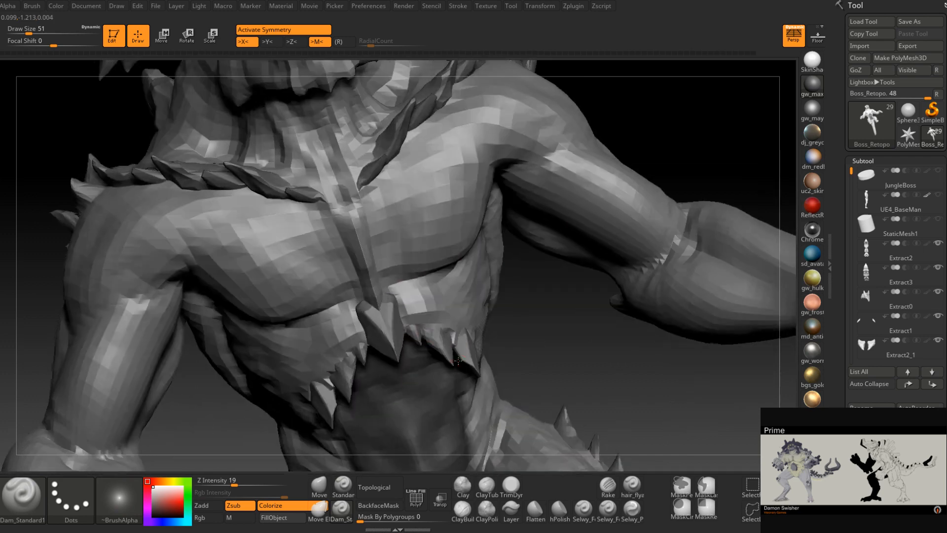
{"action": "right_click_drag", "start_coordinate": [340, 394], "coordinate": [388, 380]}
{"action": "key", "text": "space"}
{"action": "left_click_drag", "start_coordinate": [424, 313], "coordinate": [414, 311]}
{"action": "right_click_drag", "start_coordinate": [415, 299], "coordinate": [475, 283]}
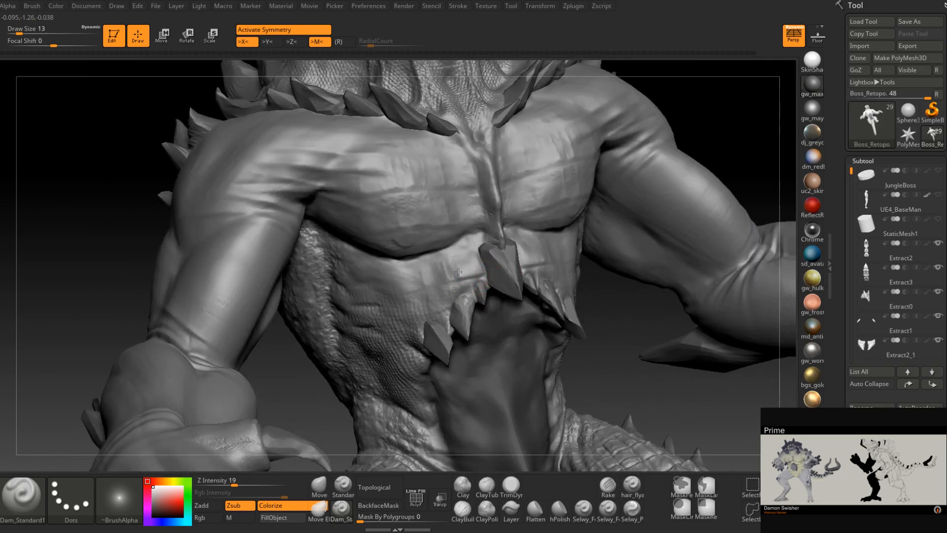
{"action": "key", "text": "ctrl+s"}
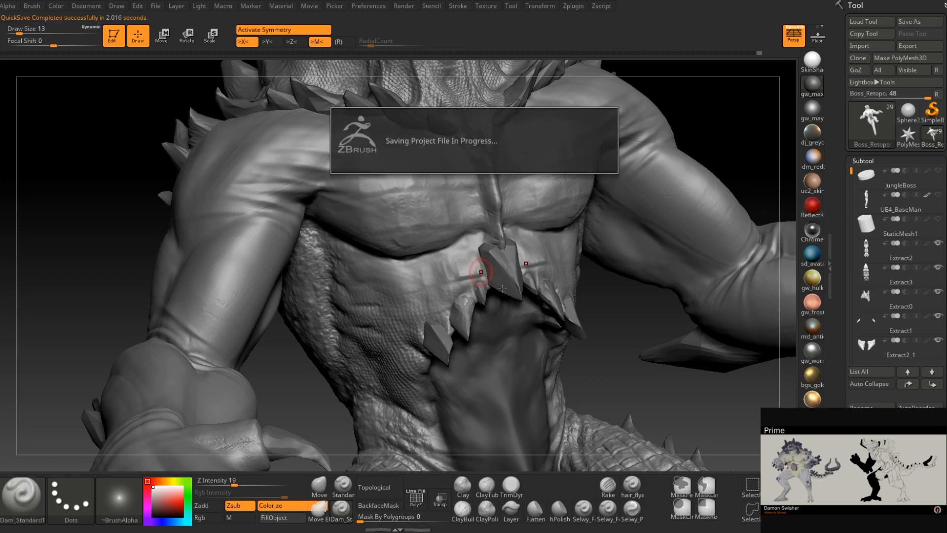
{"action": "left_click_drag", "start_coordinate": [490, 276], "coordinate": [465, 282]}
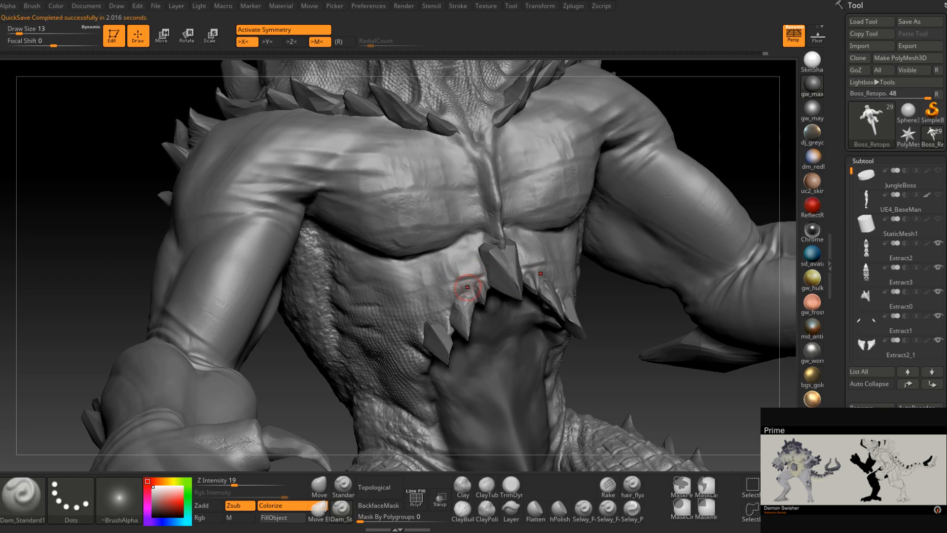
{"action": "mouse_move", "coordinate": [465, 281]}
{"action": "right_mouse_down"}
{"action": "mouse_move", "coordinate": [455, 278]}
{"action": "mouse_move", "coordinate": [454, 296]}
{"action": "mouse_move", "coordinate": [484, 277]}
{"action": "right_mouse_up"}
Reduce the Draw Size to 11 and deepen the crease below the chest, extending it outward from the central spike
{"action": "key", "text": "space"}
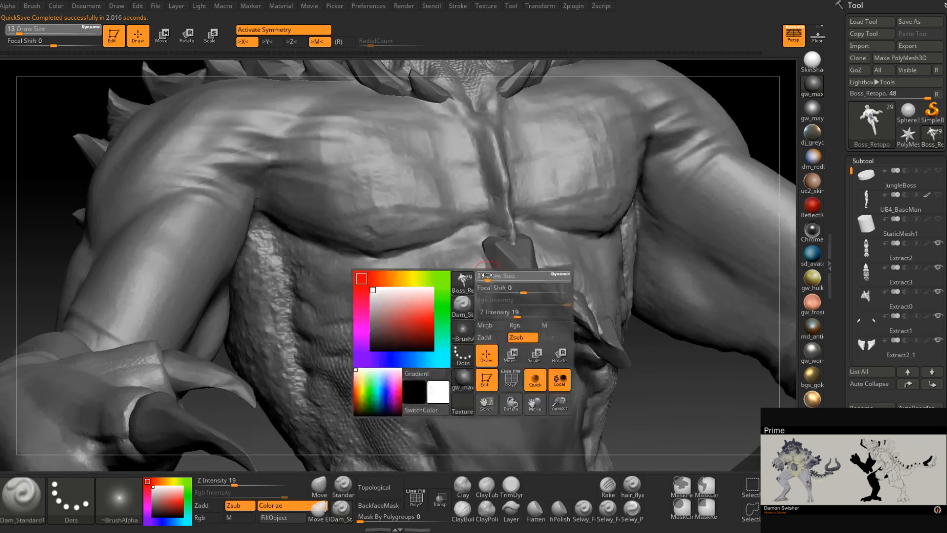
{"action": "left_click_drag", "start_coordinate": [495, 276], "coordinate": [493, 274]}
{"action": "mouse_move", "coordinate": [462, 278]}
{"action": "right_mouse_down"}
{"action": "mouse_move", "coordinate": [436, 274]}
{"action": "mouse_move", "coordinate": [482, 270]}
{"action": "mouse_move", "coordinate": [463, 275]}
{"action": "right_mouse_up"}
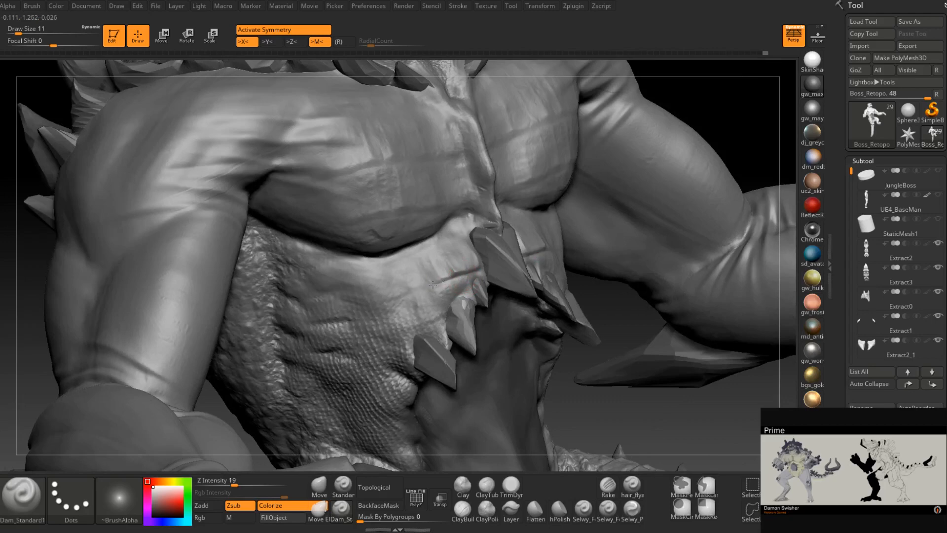
{"action": "right_click_drag", "start_coordinate": [409, 293], "coordinate": [449, 278]}
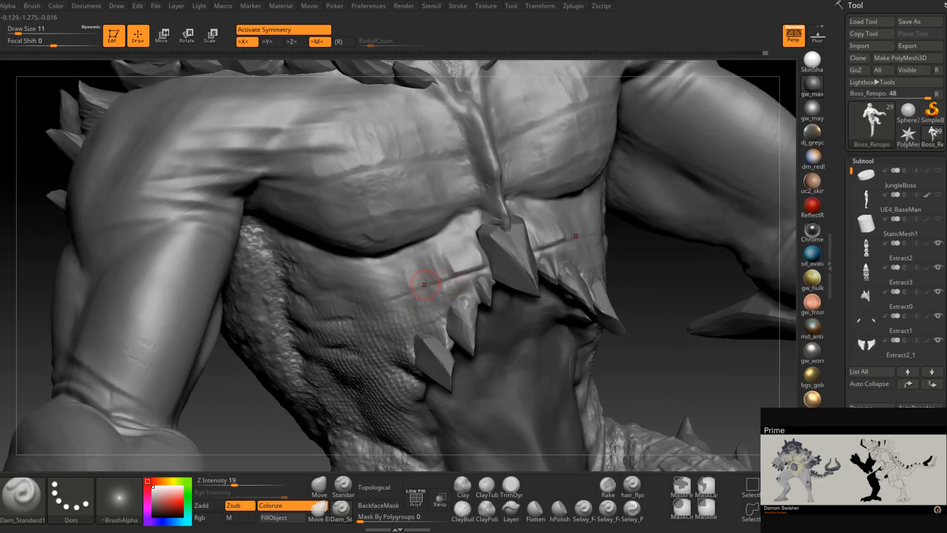
{"action": "left_click_drag", "start_coordinate": [412, 261], "coordinate": [434, 286], "text": "alt"}
Carve finer creases branching upward from the horizontal crease with Dam_Standard at Draw Size 6
{"action": "mouse_move", "coordinate": [453, 275]}
{"action": "right_mouse_down"}
{"action": "mouse_move", "coordinate": [459, 283]}
{"action": "mouse_move", "coordinate": [462, 273]}
{"action": "right_mouse_up"}
{"action": "key", "text": "space"}
{"action": "left_click_drag", "start_coordinate": [463, 281], "coordinate": [457, 281]}
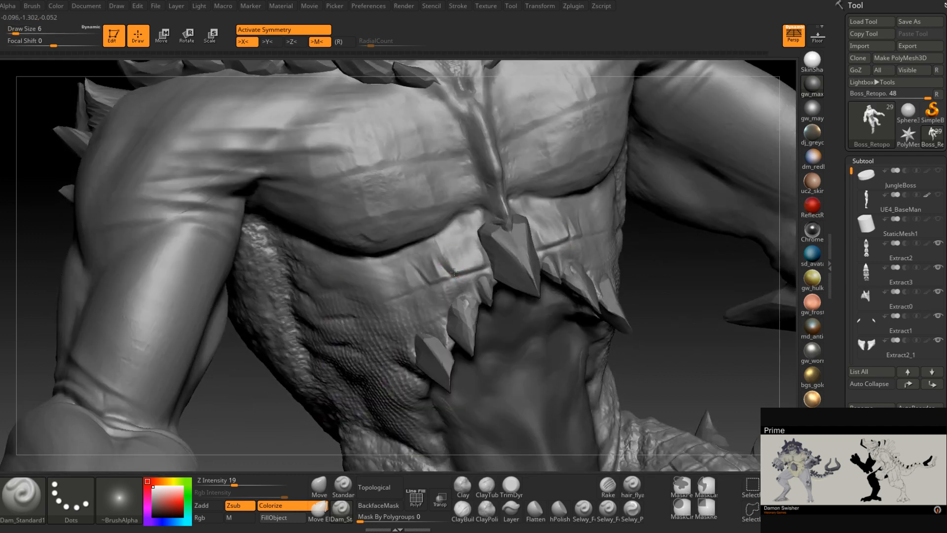
{"action": "mouse_move", "coordinate": [466, 261]}
{"action": "right_mouse_down"}
{"action": "mouse_move", "coordinate": [472, 287]}
{"action": "mouse_move", "coordinate": [446, 278]}
{"action": "right_mouse_up"}
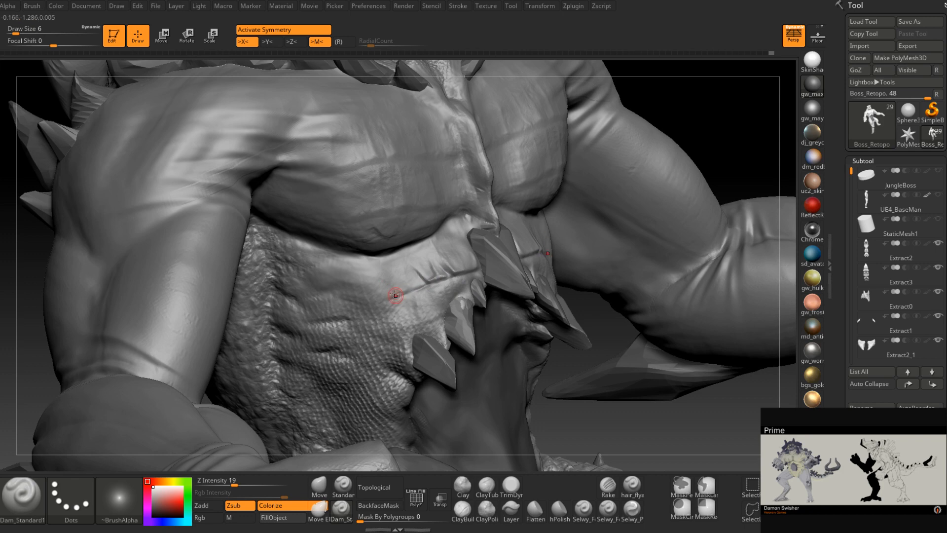
{"action": "right_click_drag", "start_coordinate": [395, 295], "coordinate": [393, 284]}
Set the Draw Size to 11 and carry the plate creases further outward toward the side of the ribs
{"action": "key", "text": "space"}
{"action": "left_click_drag", "start_coordinate": [379, 285], "coordinate": [393, 286]}
{"action": "right_click_drag", "start_coordinate": [389, 288], "coordinate": [393, 287]}
{"action": "key", "text": "space"}
{"action": "left_click_drag", "start_coordinate": [393, 287], "coordinate": [377, 287]}
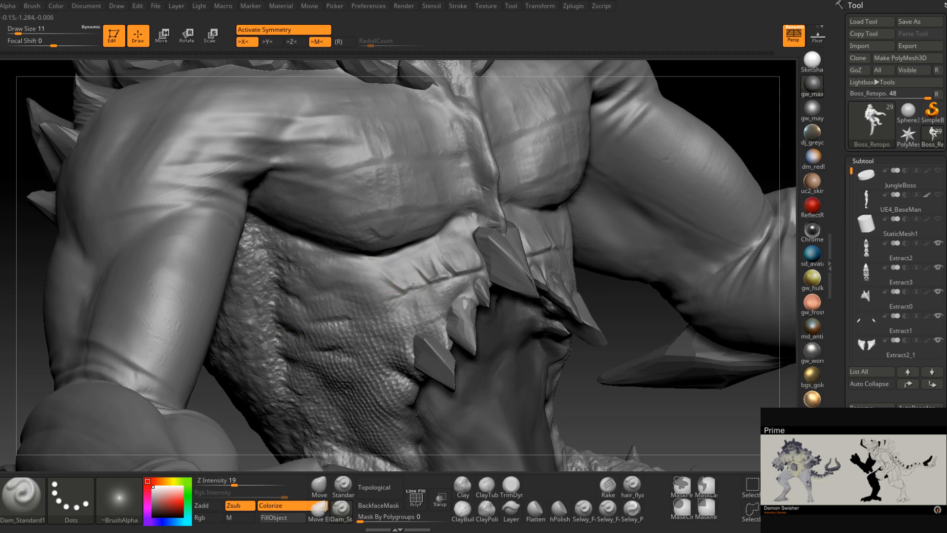
{"action": "right_click_drag", "start_coordinate": [466, 303], "coordinate": [421, 326]}
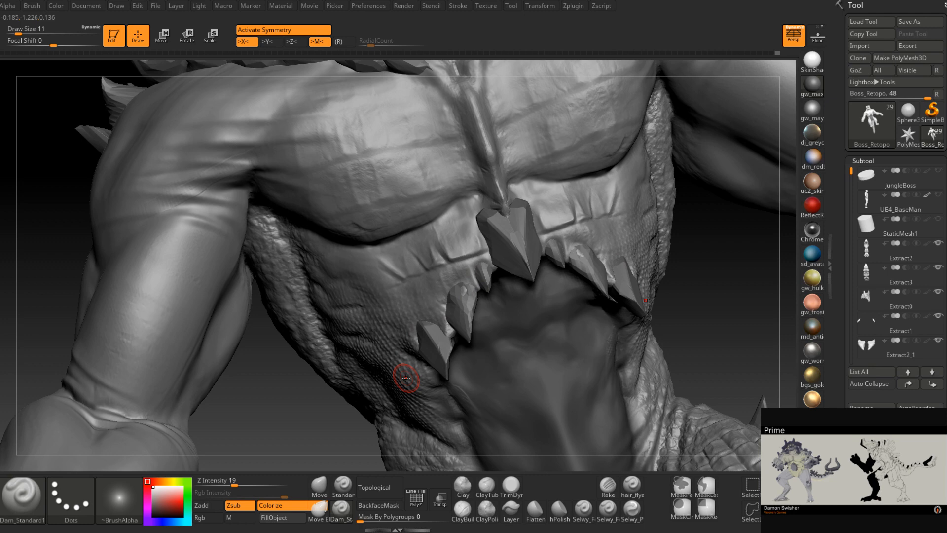
Build up skin around the bases of the small torso spikes with ClayBuildup at Draw Sizes 8 and 9
{"action": "left_click", "coordinate": [462, 511]}
{"action": "mouse_move", "coordinate": [444, 296]}
{"action": "right_mouse_down"}
{"action": "mouse_move", "coordinate": [469, 251]}
{"action": "mouse_move", "coordinate": [474, 283]}
{"action": "right_mouse_up"}
{"action": "left_click_drag", "start_coordinate": [474, 283], "coordinate": [471, 283]}
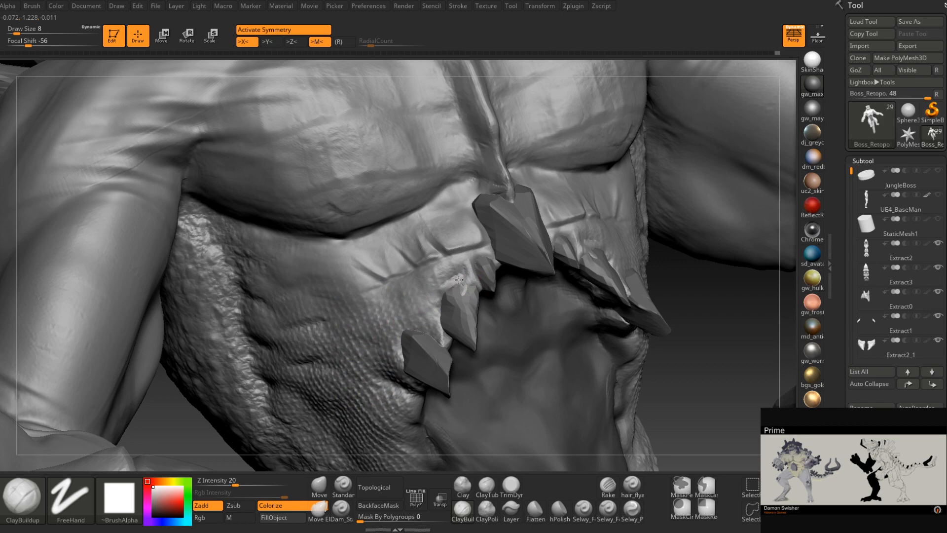
{"action": "mouse_move", "coordinate": [459, 280]}
{"action": "right_mouse_down"}
{"action": "mouse_move", "coordinate": [460, 267]}
{"action": "mouse_move", "coordinate": [458, 276]}
{"action": "right_mouse_up"}
{"action": "key", "text": "space"}
{"action": "left_click_drag", "start_coordinate": [458, 276], "coordinate": [459, 275]}
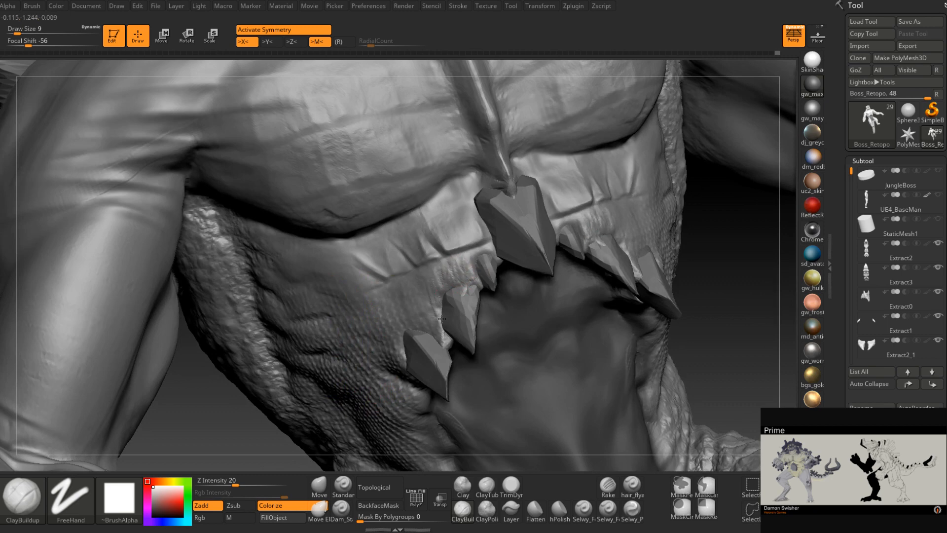
Enlarge the ClayBuildup brush to Draw Size 12 and build up skin folds above the gap between the two outer spikes
{"action": "right_click_drag", "start_coordinate": [443, 318], "coordinate": [429, 224]}
{"action": "right_click_drag", "start_coordinate": [440, 291], "coordinate": [444, 281]}
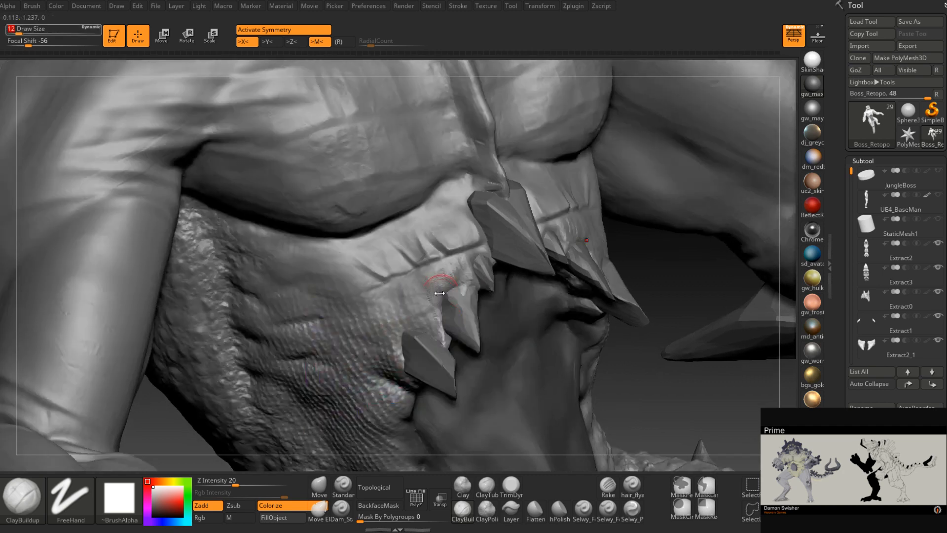
{"action": "key", "text": "bracketright"}
{"action": "key", "text": "bracketright"}
{"action": "key", "text": "bracketright"}
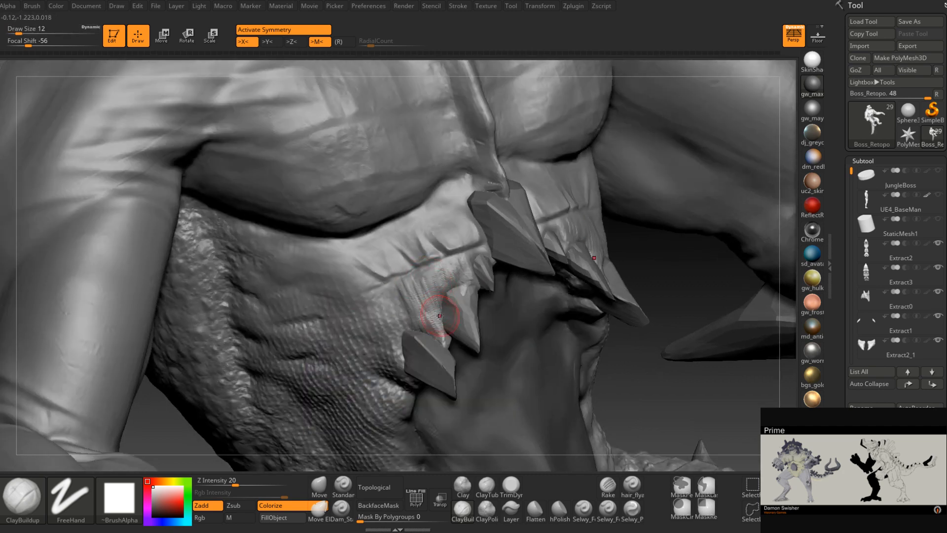
Refine the skin folds between the two outer spikes with ClayBuildup, using Draw Size 5 and then 11
{"action": "mouse_move", "coordinate": [439, 313]}
{"action": "right_mouse_down"}
{"action": "mouse_move", "coordinate": [429, 310]}
{"action": "mouse_move", "coordinate": [428, 319]}
{"action": "right_mouse_up"}
{"action": "key", "text": "space"}
{"action": "left_click_drag", "start_coordinate": [428, 320], "coordinate": [424, 320]}
{"action": "right_click_drag", "start_coordinate": [427, 321], "coordinate": [425, 319]}
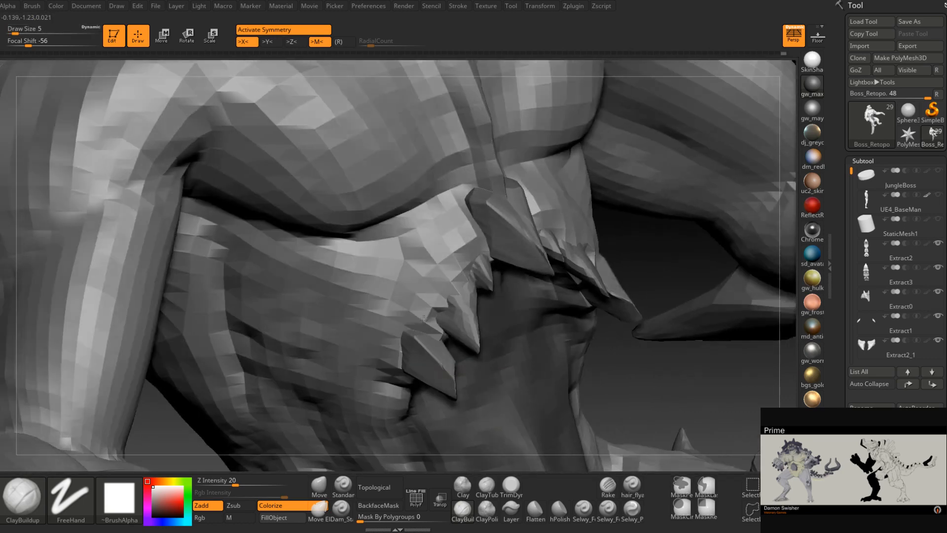
{"action": "key", "text": "space"}
{"action": "left_click_drag", "start_coordinate": [424, 319], "coordinate": [417, 320]}
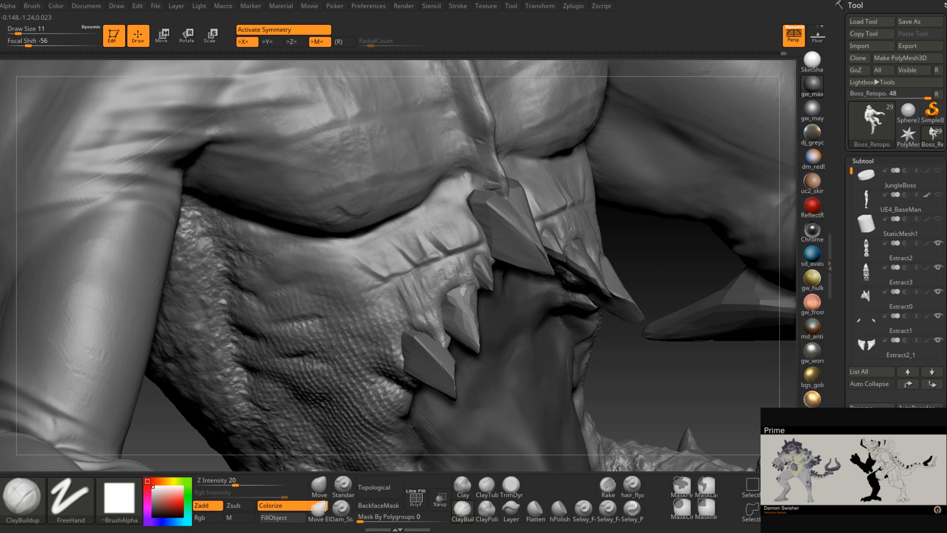
Build up a small raised rim of skin over the base of the middle spike with ClayBuildup at Draw Size 7
{"action": "mouse_move", "coordinate": [467, 276]}
{"action": "right_mouse_down"}
{"action": "mouse_move", "coordinate": [465, 296]}
{"action": "mouse_move", "coordinate": [471, 288]}
{"action": "right_mouse_up"}
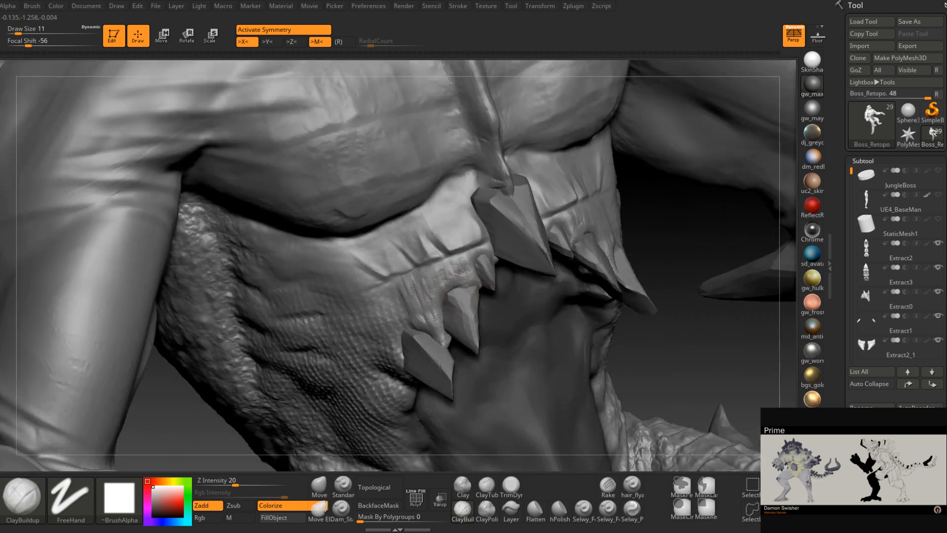
{"action": "key", "text": "space"}
{"action": "left_click_drag", "start_coordinate": [465, 288], "coordinate": [431, 290]}
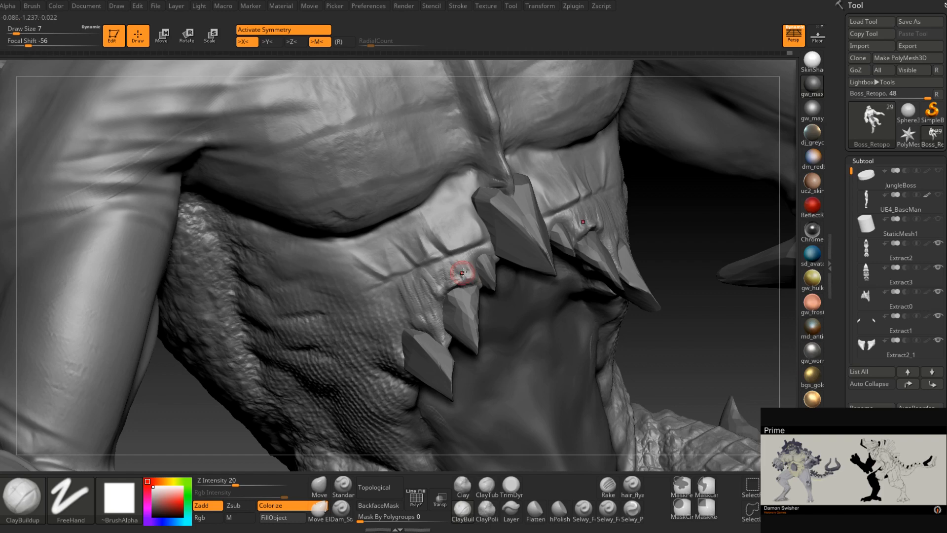
Flatten the skin rim above the middle spike with TrimDynamic at Draw Size 5, with BackfaceMask on and Topological off
{"action": "mouse_move", "coordinate": [459, 281]}
{"action": "right_mouse_down"}
{"action": "mouse_move", "coordinate": [438, 254]}
{"action": "mouse_move", "coordinate": [462, 264]}
{"action": "mouse_move", "coordinate": [433, 277]}
{"action": "mouse_move", "coordinate": [452, 286]}
{"action": "mouse_move", "coordinate": [443, 291]}
{"action": "right_mouse_up"}
{"action": "left_click", "coordinate": [509, 486]}
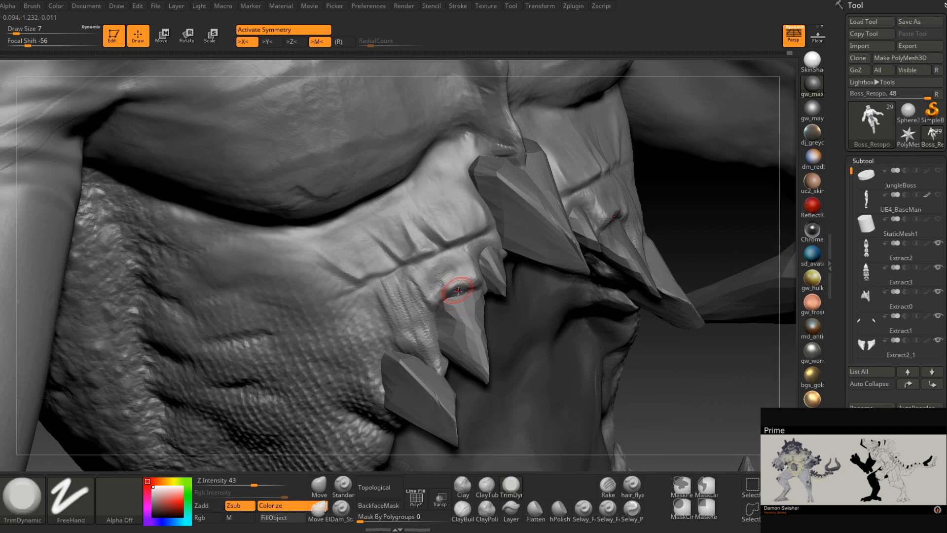
{"action": "right_click", "coordinate": [458, 291]}
{"action": "left_click", "coordinate": [459, 290]}
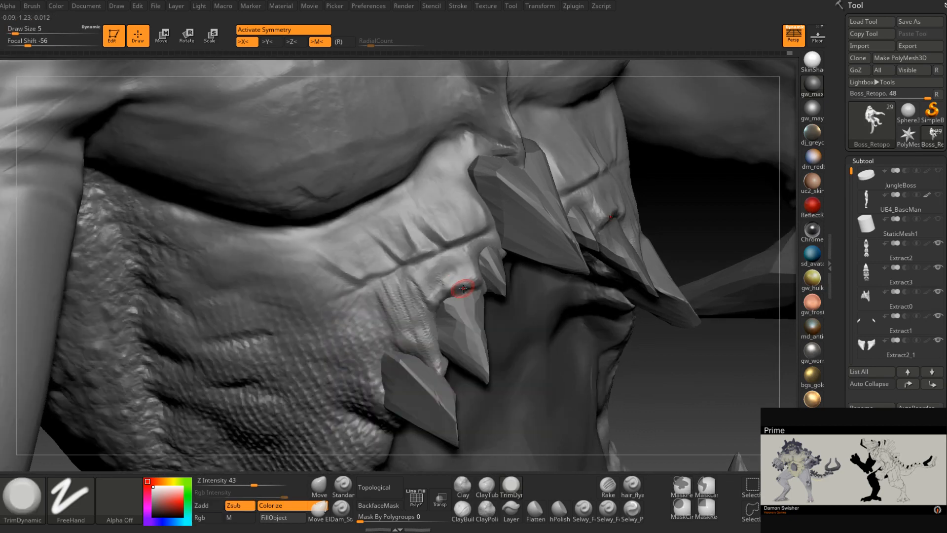
{"action": "left_click", "coordinate": [379, 505]}
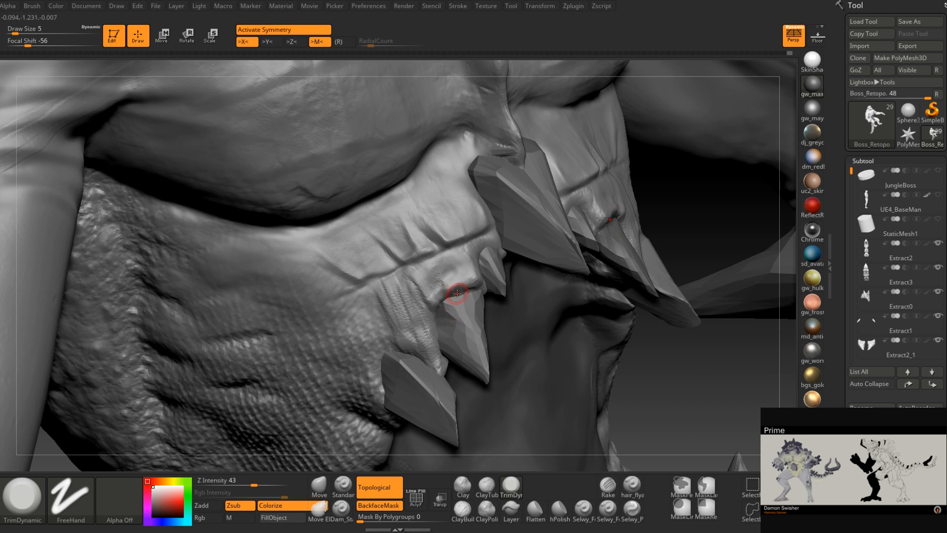
{"action": "left_click", "coordinate": [379, 487]}
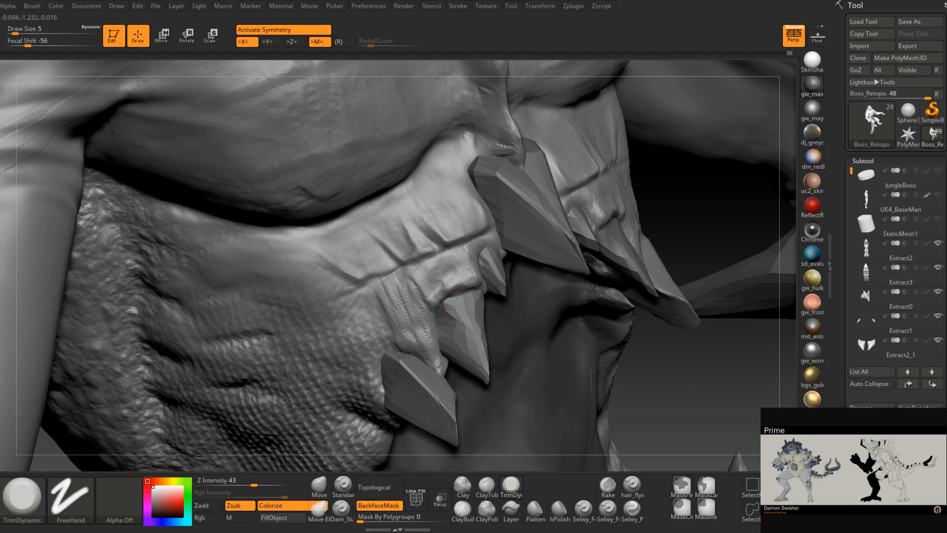
{"action": "right_click_drag", "start_coordinate": [472, 270], "coordinate": [424, 269]}
Carve creases around the inner small spike and the adjoining skin folds with Dam_Standard at Draw Size 5, undoing the last stroke
{"action": "left_click", "coordinate": [341, 511]}
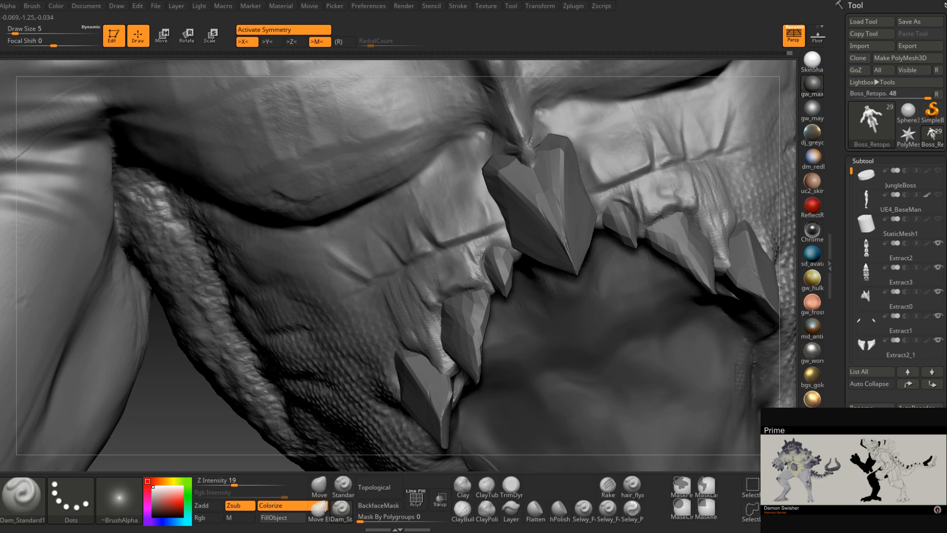
{"action": "right_click_drag", "start_coordinate": [504, 238], "coordinate": [511, 240]}
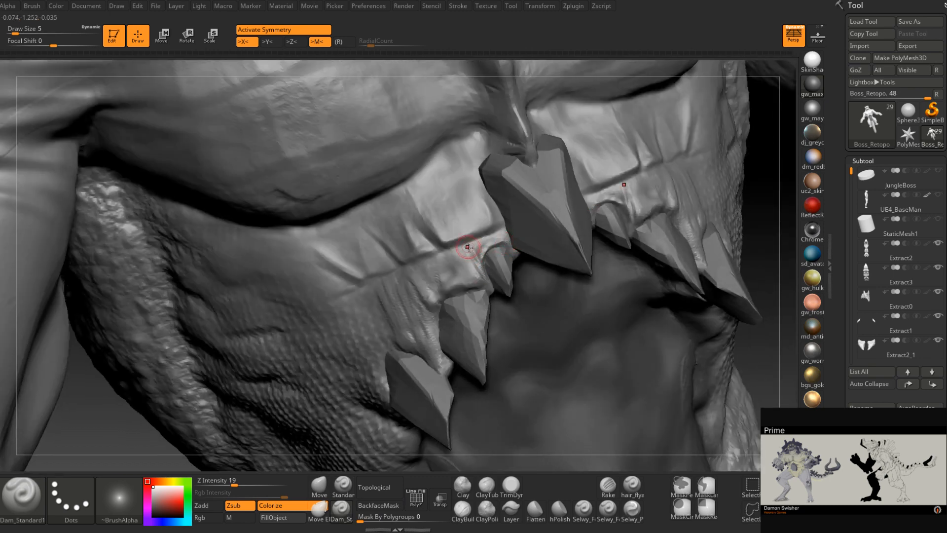
{"action": "mouse_move", "coordinate": [491, 290]}
{"action": "right_mouse_down"}
{"action": "mouse_move", "coordinate": [498, 284]}
{"action": "mouse_move", "coordinate": [486, 280]}
{"action": "right_mouse_up"}
{"action": "left_click_drag", "start_coordinate": [406, 273], "coordinate": [440, 322]}
{"action": "mouse_move", "coordinate": [418, 288]}
{"action": "left_mouse_down"}
{"action": "mouse_move", "coordinate": [436, 336]}
{"action": "mouse_move", "coordinate": [422, 339]}
{"action": "left_mouse_up"}
{"action": "key", "text": "ctrl+z"}
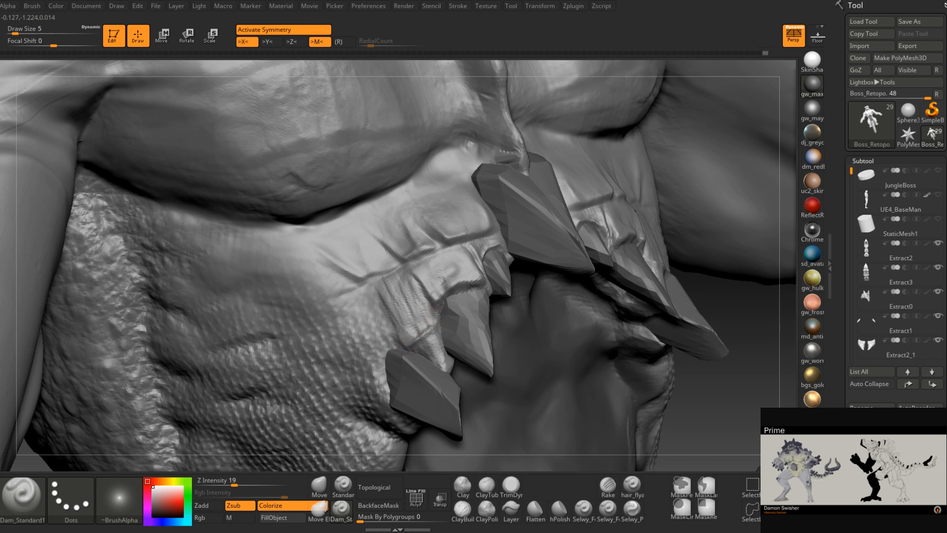
Build up the skin fold between the two outer spikes with ClayBuildup and flatten its surface with TrimDynamic
{"action": "key", "text": "b"}
{"action": "key", "text": "c"}
{"action": "key", "text": "b"}
{"action": "mouse_move", "coordinate": [417, 334]}
{"action": "left_mouse_down"}
{"action": "mouse_move", "coordinate": [423, 311]}
{"action": "mouse_move", "coordinate": [410, 300]}
{"action": "mouse_move", "coordinate": [414, 318]}
{"action": "left_mouse_up"}
{"action": "mouse_move", "coordinate": [414, 317]}
{"action": "right_mouse_down"}
{"action": "mouse_move", "coordinate": [481, 364]}
{"action": "mouse_move", "coordinate": [407, 308]}
{"action": "right_mouse_up"}
{"action": "key", "text": "b"}
{"action": "key", "text": "t"}
{"action": "key", "text": "d"}
{"action": "left_click_drag", "start_coordinate": [407, 308], "coordinate": [419, 306]}
{"action": "right_click_drag", "start_coordinate": [417, 311], "coordinate": [436, 365]}
{"action": "left_click", "coordinate": [462, 510]}
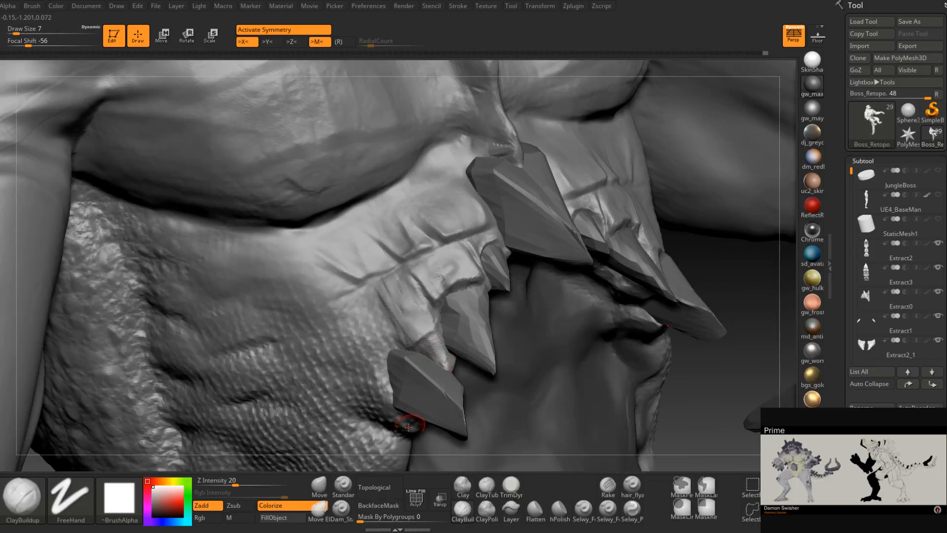
Cut a fine crease across the skin fold between the two outer spikes with Dam_Standard at Draw Size 3
{"action": "left_click", "coordinate": [341, 511]}
{"action": "right_click_drag", "start_coordinate": [415, 327], "coordinate": [431, 337]}
{"action": "key", "text": "space"}
{"action": "left_click_drag", "start_coordinate": [432, 337], "coordinate": [427, 336]}
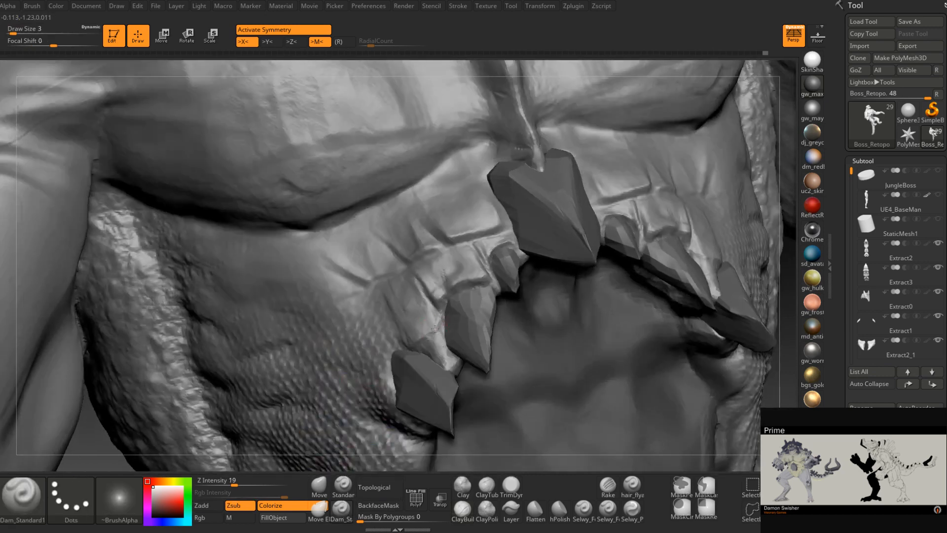
{"action": "right_click_drag", "start_coordinate": [431, 338], "coordinate": [441, 332]}
Carve wider creases along the outer side and top of that skin fold with Dam_Standard at Draw Size 7
{"action": "key", "text": "space"}
{"action": "left_click_drag", "start_coordinate": [440, 332], "coordinate": [395, 331]}
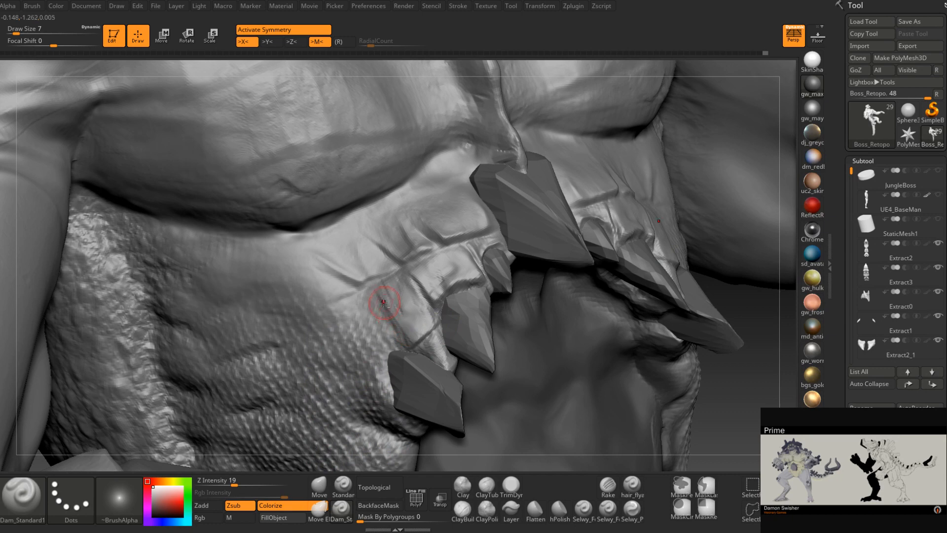
{"action": "left_click_drag", "start_coordinate": [381, 298], "coordinate": [406, 344]}
{"action": "right_click_drag", "start_coordinate": [377, 354], "coordinate": [398, 349]}
{"action": "left_click_drag", "start_coordinate": [417, 292], "coordinate": [404, 270]}
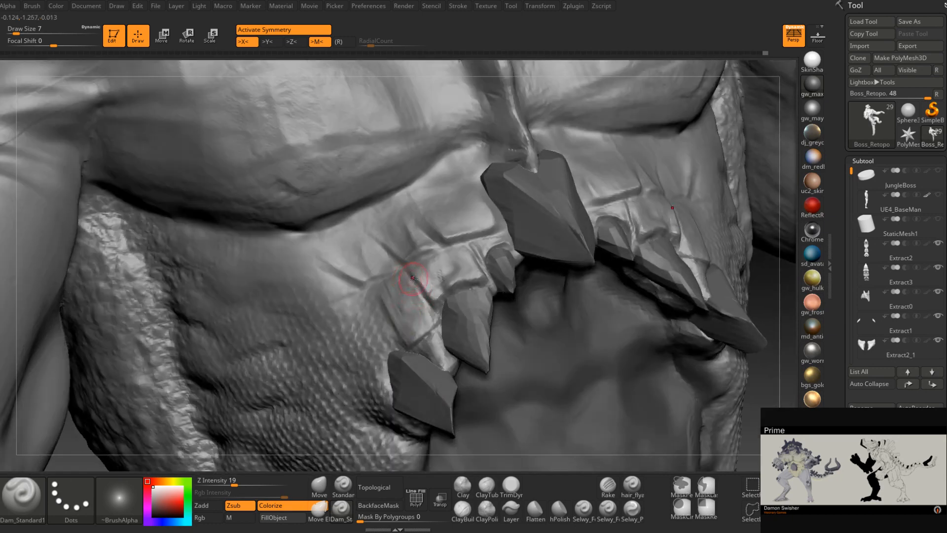
{"action": "right_click_drag", "start_coordinate": [413, 278], "coordinate": [401, 268]}
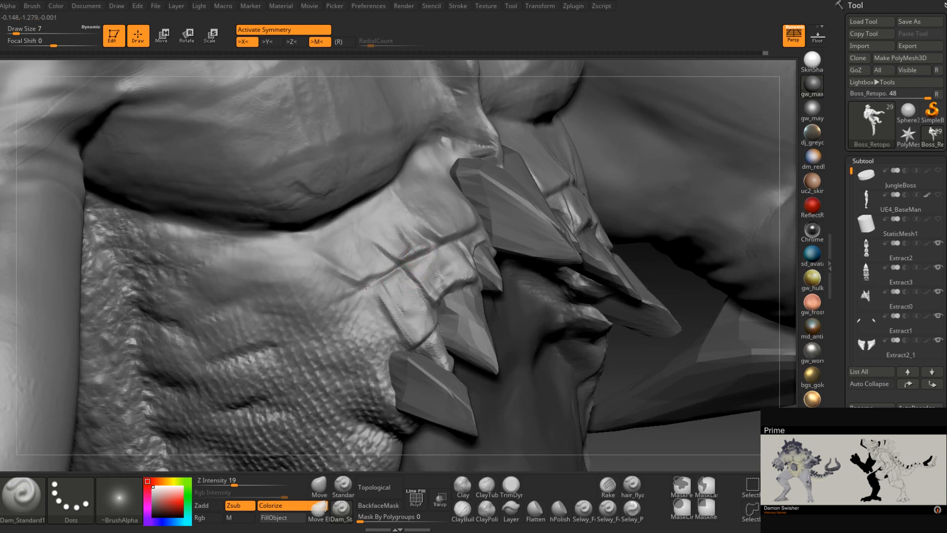
Sharpen the long crease above the spikes and its outer branches with Dam_Standard, reducing the Draw Size to 3
{"action": "mouse_move", "coordinate": [365, 285]}
{"action": "left_mouse_down"}
{"action": "mouse_move", "coordinate": [393, 268]}
{"action": "mouse_move", "coordinate": [372, 278]}
{"action": "left_mouse_up"}
{"action": "right_click_drag", "start_coordinate": [372, 286], "coordinate": [380, 283]}
{"action": "key", "text": "space"}
{"action": "left_click_drag", "start_coordinate": [381, 283], "coordinate": [349, 283]}
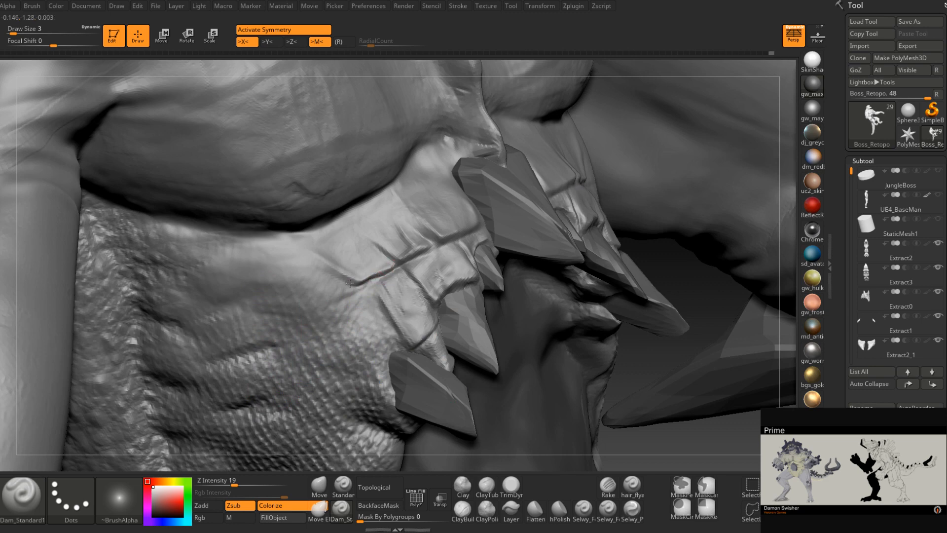
{"action": "right_click_drag", "start_coordinate": [364, 298], "coordinate": [353, 292]}
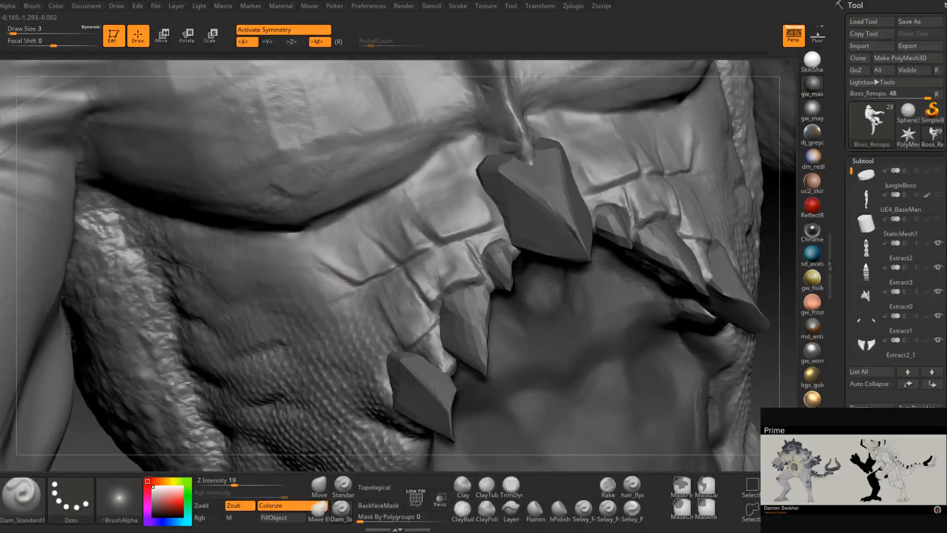
{"action": "left_click_drag", "start_coordinate": [325, 270], "coordinate": [320, 261]}
{"action": "right_click_drag", "start_coordinate": [403, 255], "coordinate": [428, 255]}
{"action": "mouse_move", "coordinate": [369, 240]}
{"action": "left_mouse_down"}
{"action": "mouse_move", "coordinate": [400, 261]}
{"action": "mouse_move", "coordinate": [395, 267]}
{"action": "left_mouse_up"}
Deepen the crease branch below the pectoral and the long crease's inner end beside the central spike with Dam_Standard at Draw Size 3
{"action": "right_click_drag", "start_coordinate": [426, 258], "coordinate": [466, 237]}
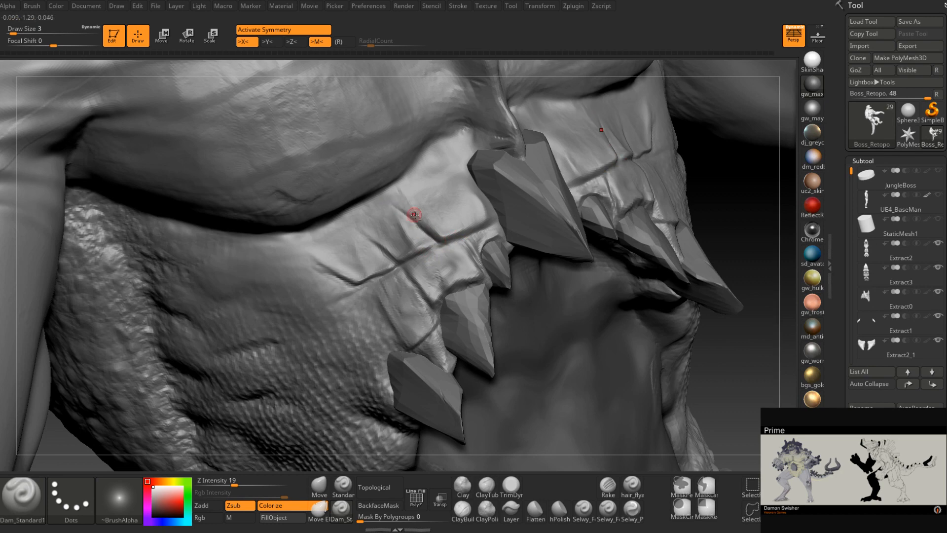
{"action": "right_click_drag", "start_coordinate": [446, 220], "coordinate": [443, 245]}
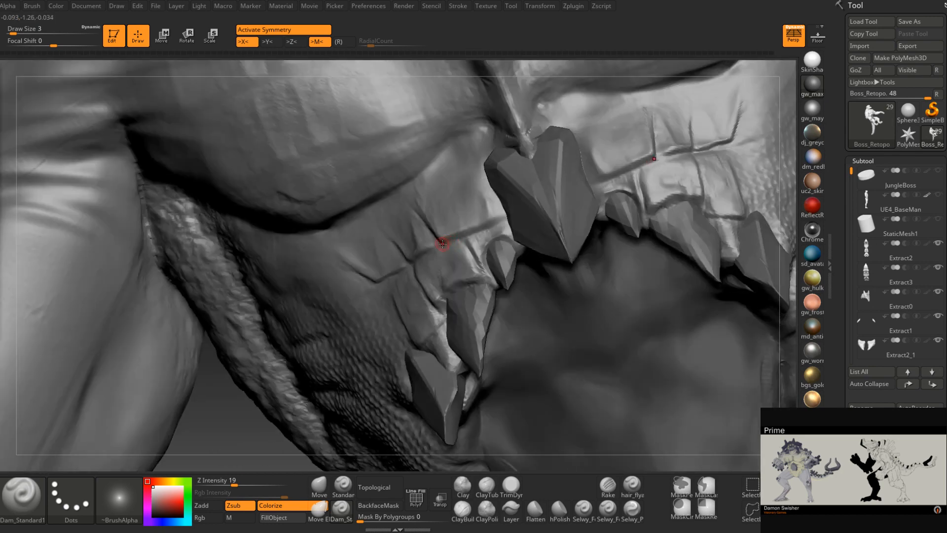
{"action": "right_click_drag", "start_coordinate": [503, 217], "coordinate": [498, 224]}
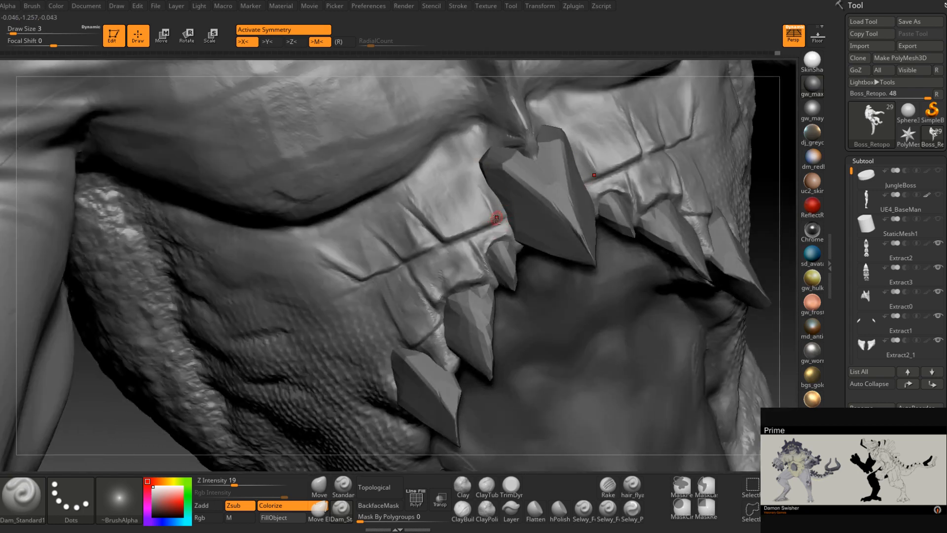
{"action": "right_click_drag", "start_coordinate": [493, 218], "coordinate": [495, 220]}
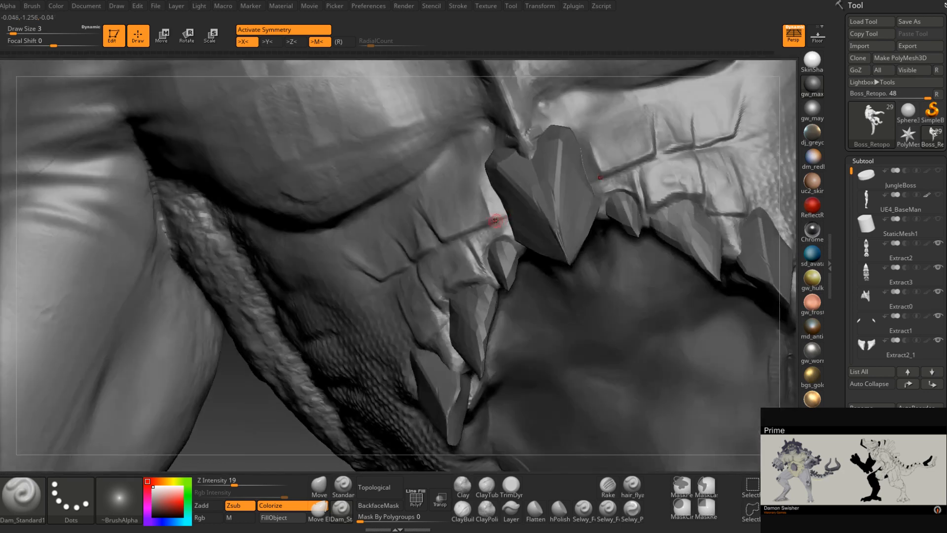
Build up raised skin plates beneath the pectoral beside the large central spike with ClayBuildup at Draw Size 12
{"action": "right_click_drag", "start_coordinate": [460, 254], "coordinate": [376, 380]}
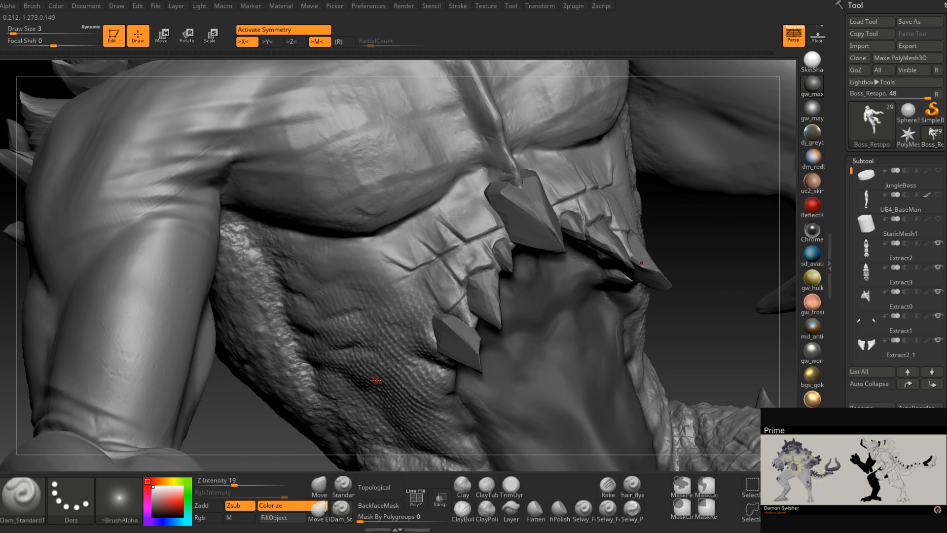
{"action": "left_click", "coordinate": [462, 510]}
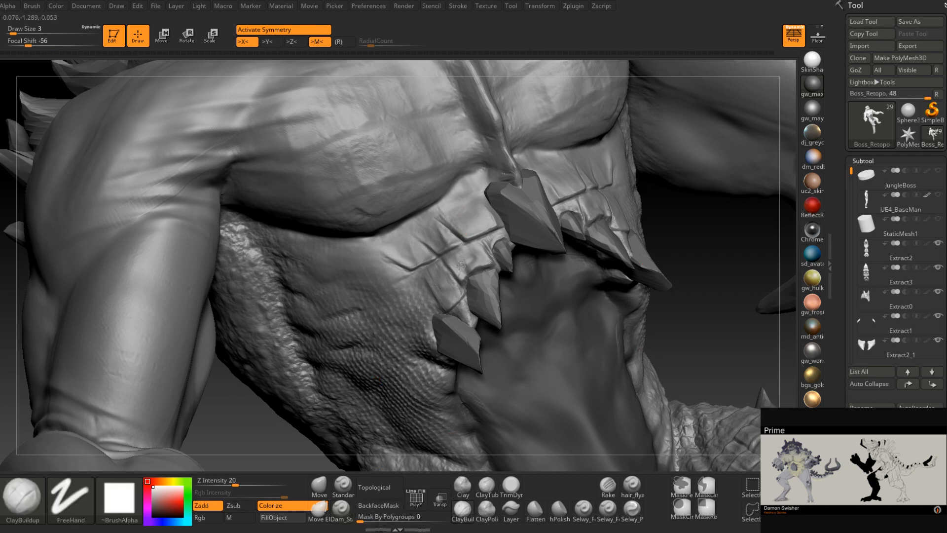
{"action": "right_click_drag", "start_coordinate": [457, 222], "coordinate": [442, 293], "text": "alt"}
{"action": "key", "text": "space"}
{"action": "left_click_drag", "start_coordinate": [443, 289], "coordinate": [453, 288]}
{"action": "right_click_drag", "start_coordinate": [453, 276], "coordinate": [446, 283]}
{"action": "mouse_move", "coordinate": [443, 282]}
{"action": "left_mouse_down"}
{"action": "mouse_move", "coordinate": [432, 276]}
{"action": "mouse_move", "coordinate": [439, 270]}
{"action": "left_mouse_up"}
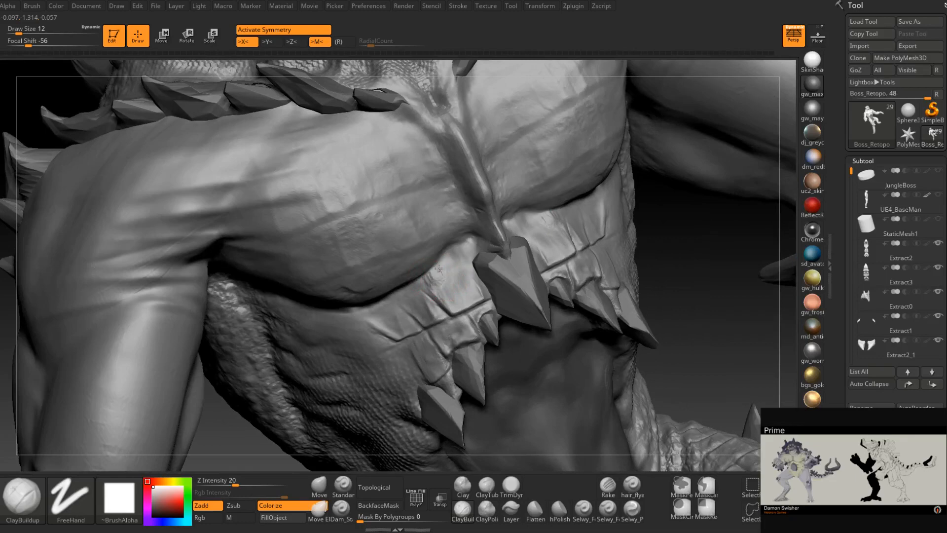
{"action": "right_click_drag", "start_coordinate": [450, 273], "coordinate": [446, 276]}
{"action": "left_click_drag", "start_coordinate": [444, 271], "coordinate": [460, 257]}
{"action": "right_click_drag", "start_coordinate": [459, 257], "coordinate": [463, 255]}
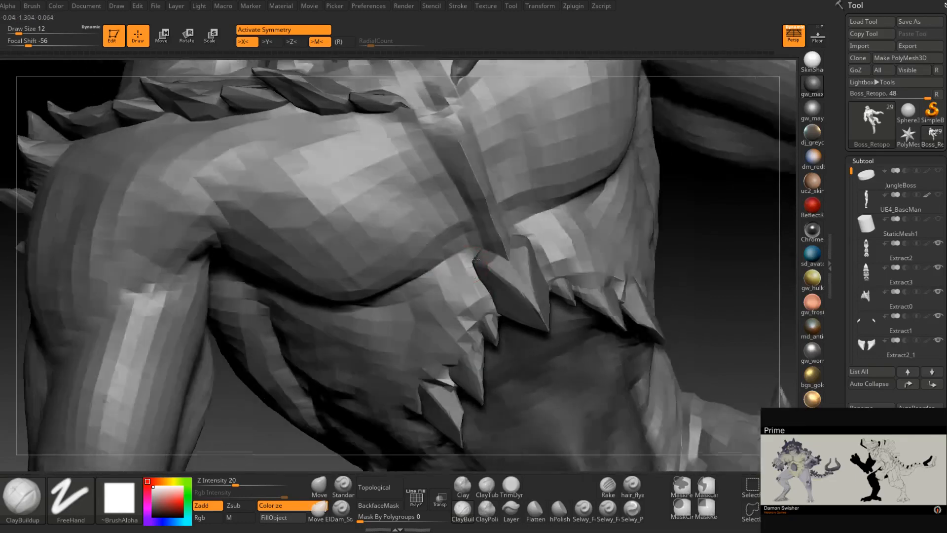
{"action": "mouse_move", "coordinate": [466, 255]}
{"action": "left_mouse_down"}
{"action": "mouse_move", "coordinate": [466, 245]}
{"action": "mouse_move", "coordinate": [443, 276]}
{"action": "mouse_move", "coordinate": [461, 269]}
{"action": "mouse_move", "coordinate": [443, 281]}
{"action": "mouse_move", "coordinate": [454, 254]}
{"action": "mouse_move", "coordinate": [449, 268]}
{"action": "left_mouse_up"}
{"action": "right_click_drag", "start_coordinate": [450, 267], "coordinate": [456, 267]}
{"action": "mouse_move", "coordinate": [458, 272]}
{"action": "left_mouse_down"}
{"action": "mouse_move", "coordinate": [454, 259]}
{"action": "mouse_move", "coordinate": [445, 264]}
{"action": "left_mouse_up"}
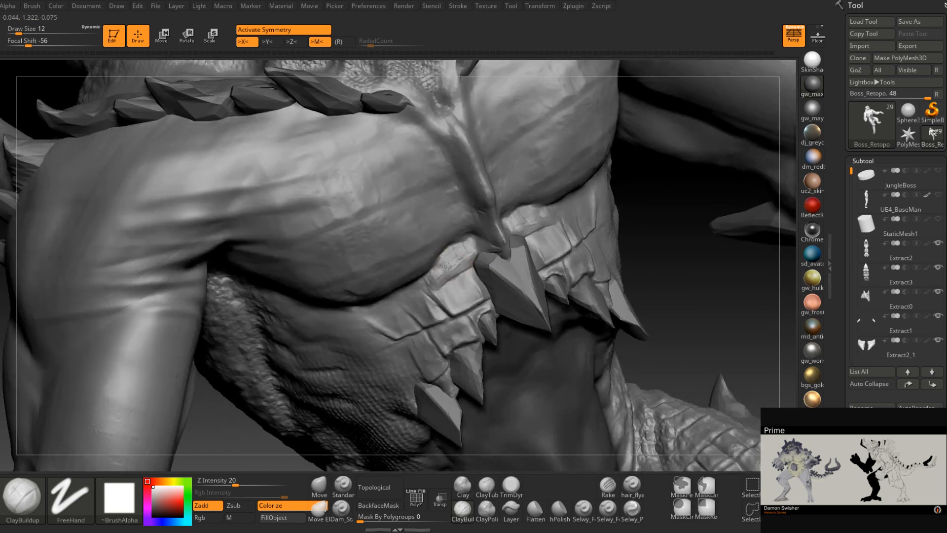
Extend the built-up skin outward along the pectoral's lower edge with ClayBuildup at Draw Size 12
{"action": "right_click_drag", "start_coordinate": [447, 265], "coordinate": [463, 254]}
{"action": "left_click_drag", "start_coordinate": [464, 254], "coordinate": [459, 261]}
{"action": "right_click_drag", "start_coordinate": [459, 261], "coordinate": [440, 282]}
{"action": "left_click_drag", "start_coordinate": [439, 282], "coordinate": [429, 287]}
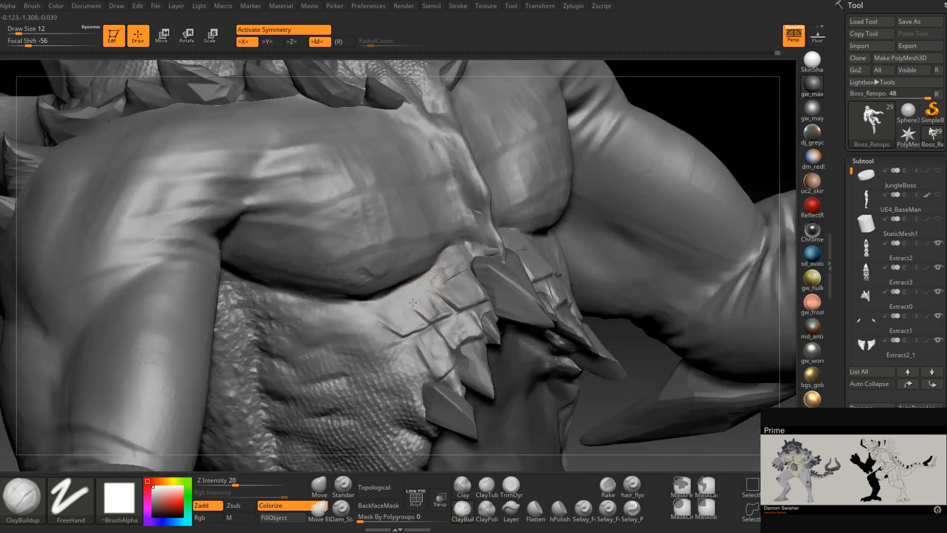
{"action": "right_click_drag", "start_coordinate": [430, 287], "coordinate": [400, 302]}
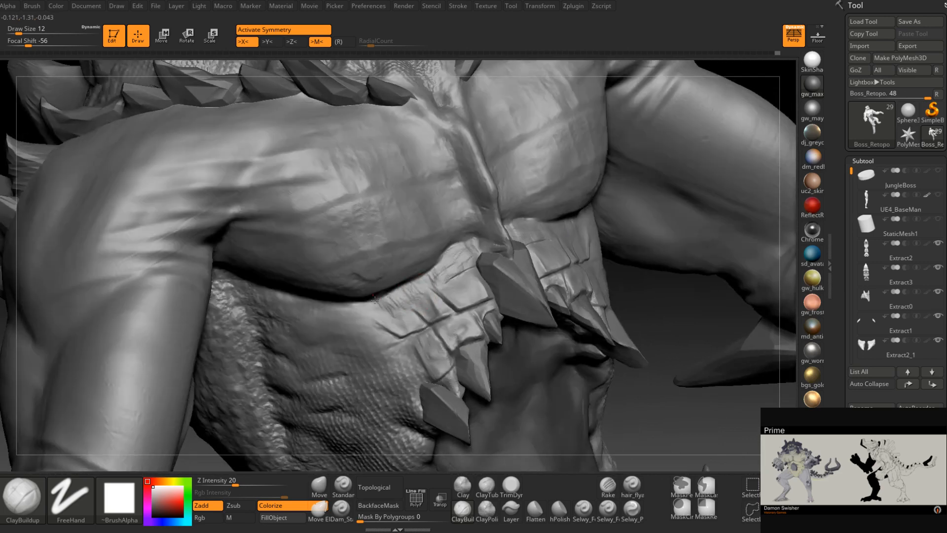
Carve creases separating the skin plates just under the pectoral with Dam_Standard at Draw Size 7
{"action": "key", "text": "b"}
{"action": "key", "text": "d"}
{"action": "key", "text": "s"}
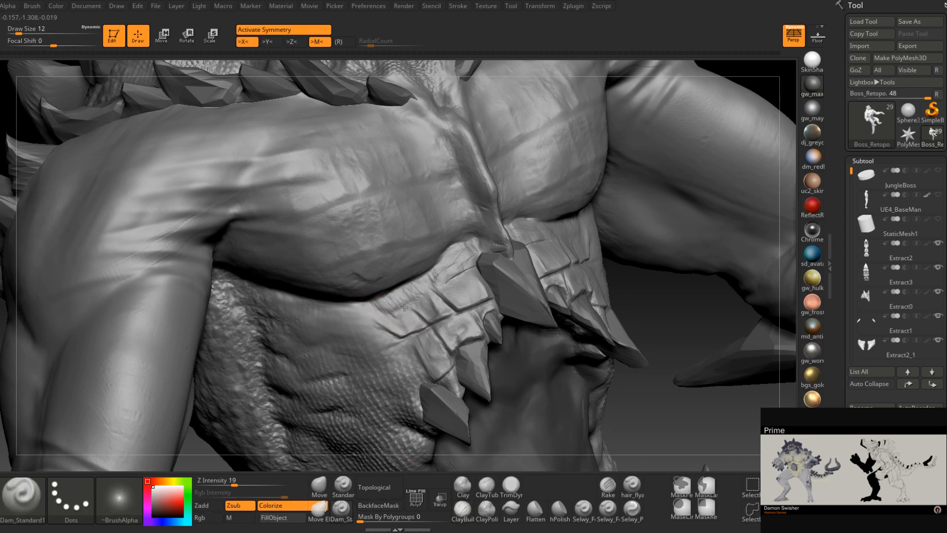
{"action": "right_click_drag", "start_coordinate": [421, 295], "coordinate": [404, 304]}
{"action": "key", "text": "bracketleft"}
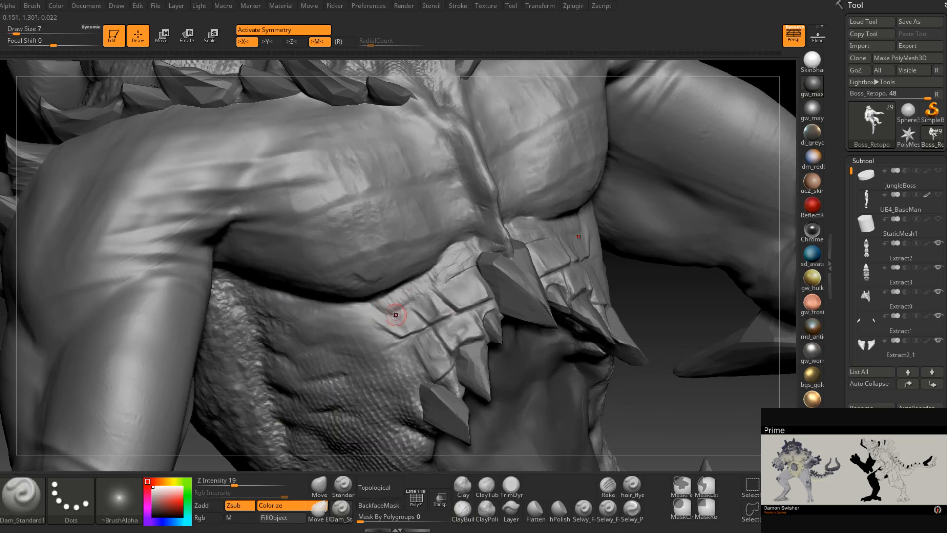
{"action": "mouse_move", "coordinate": [372, 303]}
{"action": "left_mouse_down"}
{"action": "mouse_move", "coordinate": [394, 314]}
{"action": "mouse_move", "coordinate": [403, 305]}
{"action": "left_mouse_up"}
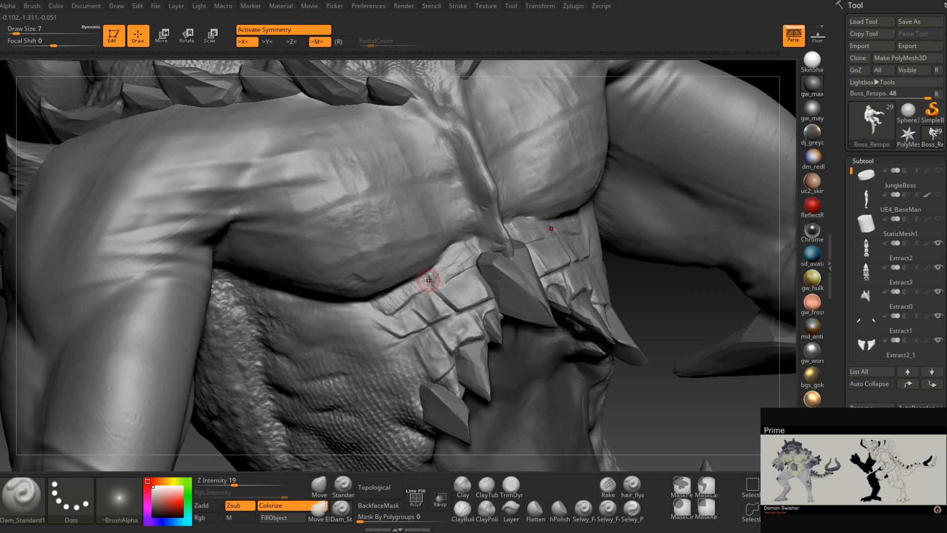
{"action": "left_click_drag", "start_coordinate": [424, 291], "coordinate": [442, 285]}
Flatten the skin plates under the pectoral with TrimDynamic at Draw Size 7
{"action": "mouse_move", "coordinate": [489, 259]}
{"action": "right_mouse_down"}
{"action": "mouse_move", "coordinate": [479, 270]}
{"action": "mouse_move", "coordinate": [461, 263]}
{"action": "right_mouse_up"}
{"action": "key", "text": "b"}
{"action": "key", "text": "t"}
{"action": "key", "text": "d"}
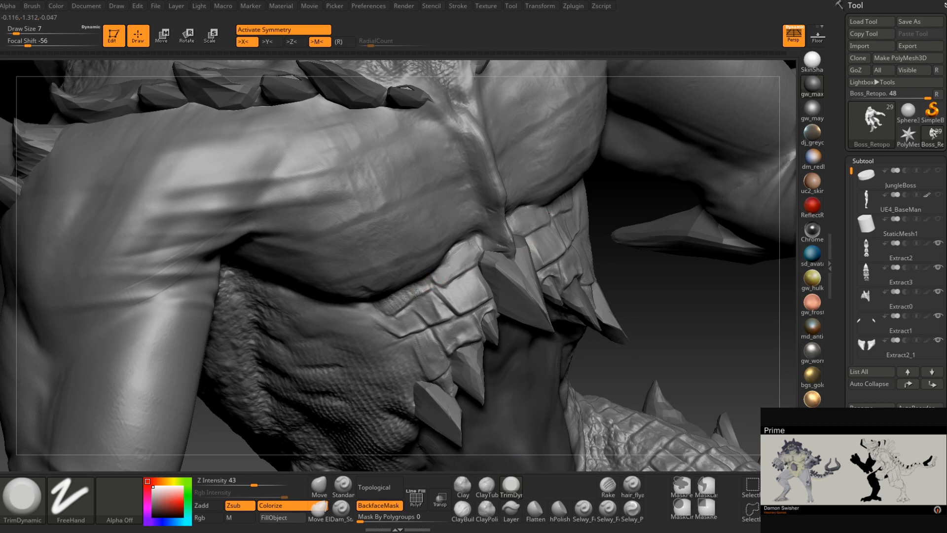
{"action": "mouse_move", "coordinate": [481, 285]}
{"action": "right_mouse_down", "text": "ctrl"}
{"action": "mouse_move", "coordinate": [557, 260]}
{"action": "mouse_move", "coordinate": [609, 277]}
{"action": "mouse_move", "coordinate": [539, 317]}
{"action": "mouse_move", "coordinate": [555, 311]}
{"action": "mouse_move", "coordinate": [513, 313]}
{"action": "mouse_move", "coordinate": [497, 271]}
{"action": "mouse_move", "coordinate": [476, 285]}
{"action": "right_mouse_up", "text": "ctrl"}
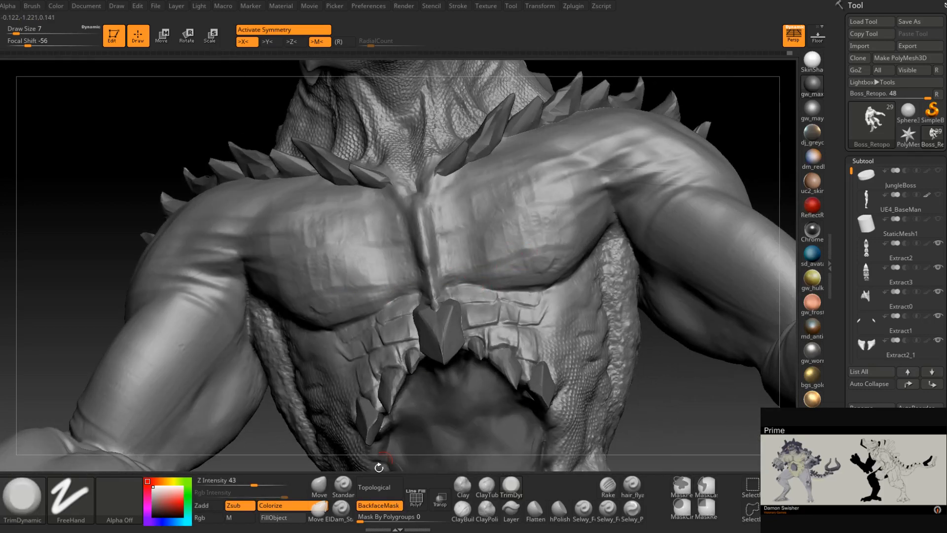
Carve creases along the lower part of the pectorals with Dam_Standard at Draw Size 7
{"action": "left_click", "coordinate": [341, 508]}
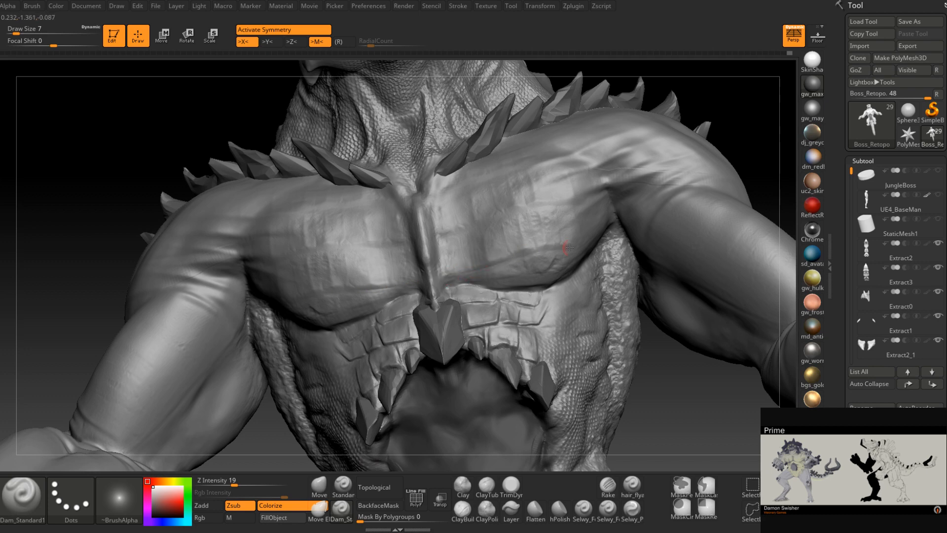
{"action": "right_click_drag", "start_coordinate": [575, 247], "coordinate": [525, 260]}
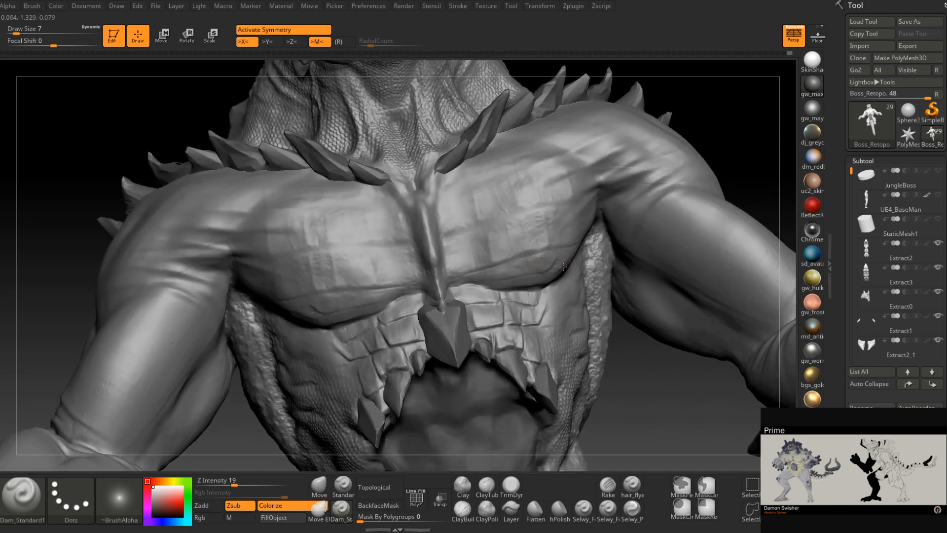
{"action": "right_click_drag", "start_coordinate": [564, 266], "coordinate": [586, 257]}
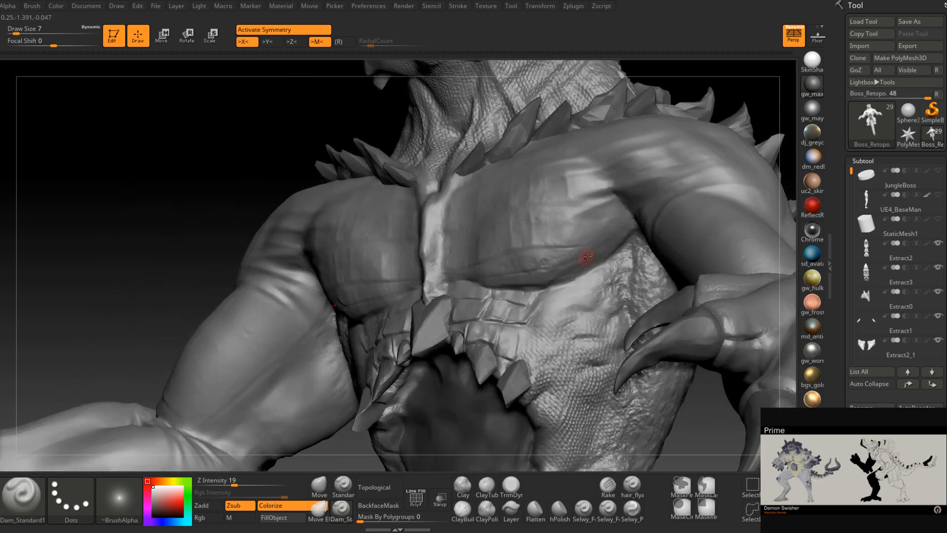
{"action": "right_click_drag", "start_coordinate": [512, 274], "coordinate": [543, 269]}
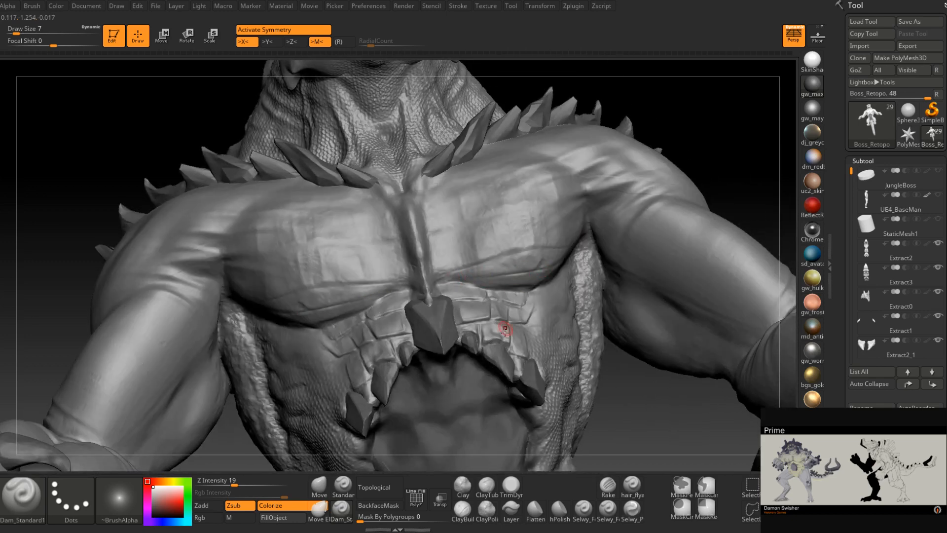
Build up raised skin folds along the lower edge of the pectorals with ClayBuildup at Draw Size 9
{"action": "key", "text": "b"}
{"action": "key", "text": "c"}
{"action": "key", "text": "b"}
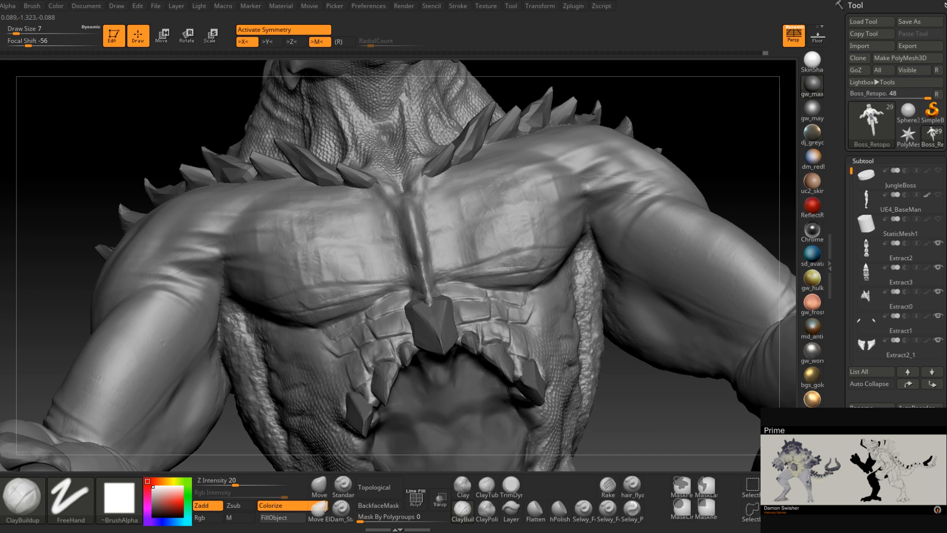
{"action": "left_click_drag", "start_coordinate": [514, 269], "coordinate": [535, 264]}
{"action": "right_click_drag", "start_coordinate": [535, 264], "coordinate": [506, 271]}
{"action": "key", "text": "space"}
{"action": "left_click", "coordinate": [540, 271]}
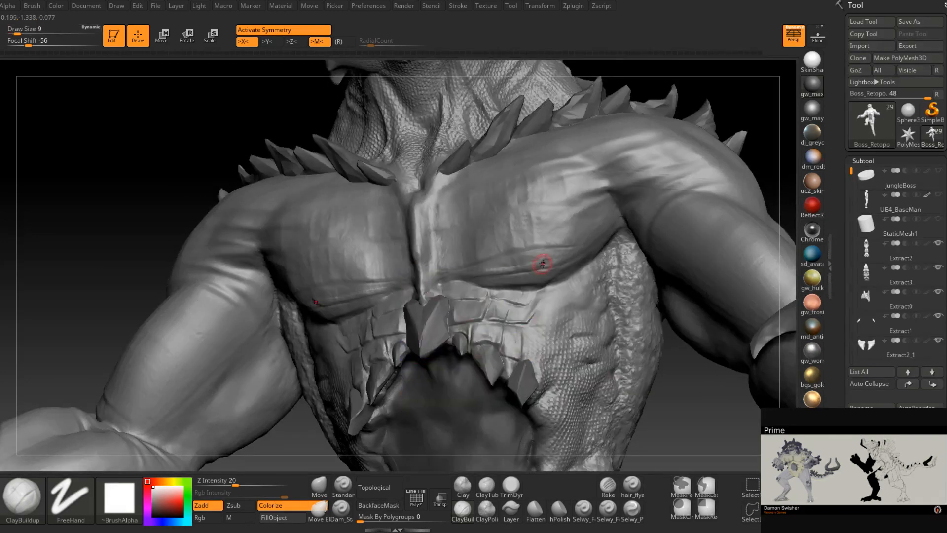
{"action": "left_click_drag", "start_coordinate": [542, 263], "coordinate": [563, 259]}
{"action": "mouse_move", "coordinate": [532, 276]}
{"action": "right_mouse_down"}
{"action": "mouse_move", "coordinate": [545, 265]}
{"action": "mouse_move", "coordinate": [528, 260]}
{"action": "right_mouse_up"}
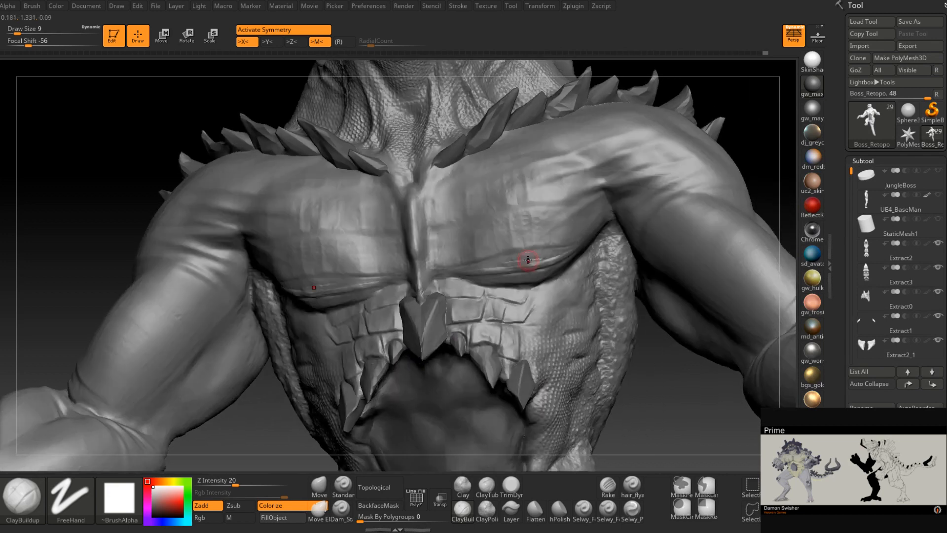
{"action": "left_click_drag", "start_coordinate": [556, 255], "coordinate": [508, 267]}
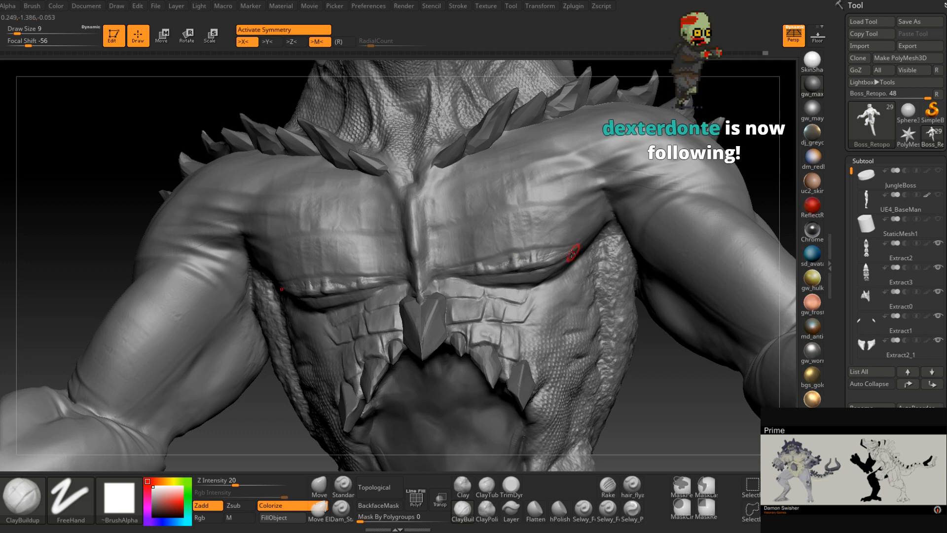
{"action": "right_click_drag", "start_coordinate": [571, 253], "coordinate": [560, 301]}
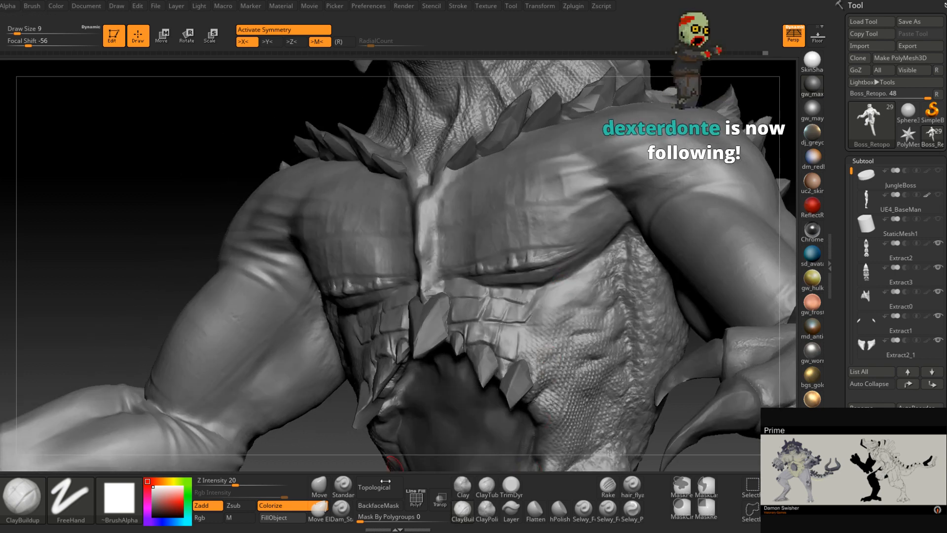
Flatten the raised skin folds along the lower pectorals with TrimDynamic at Draw Size 9
{"action": "left_click", "coordinate": [511, 485]}
{"action": "mouse_move", "coordinate": [535, 238]}
{"action": "right_mouse_down", "text": "ctrl"}
{"action": "mouse_move", "coordinate": [538, 261]}
{"action": "mouse_move", "coordinate": [514, 266]}
{"action": "mouse_move", "coordinate": [524, 277]}
{"action": "mouse_move", "coordinate": [520, 269]}
{"action": "right_mouse_up", "text": "ctrl"}
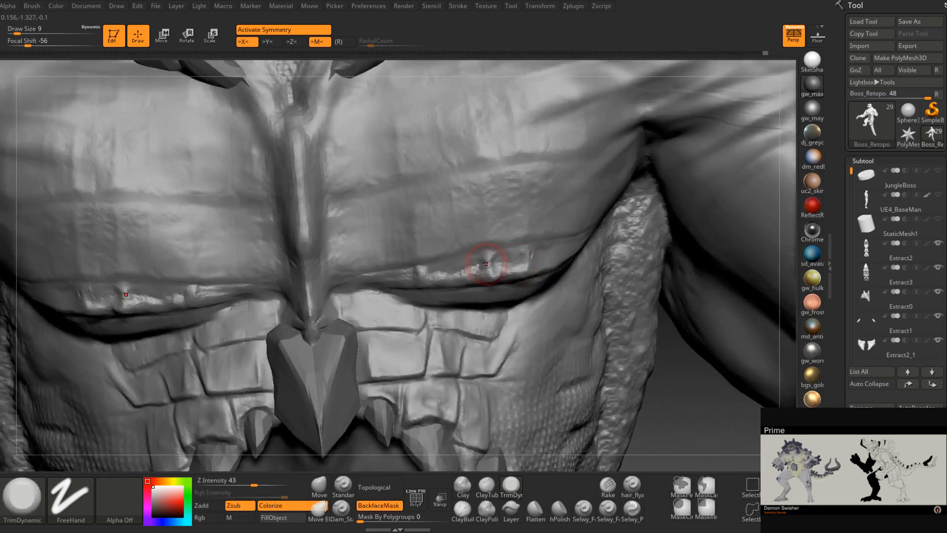
{"action": "left_click_drag", "start_coordinate": [486, 264], "coordinate": [437, 279]}
{"action": "right_click_drag", "start_coordinate": [437, 283], "coordinate": [461, 280]}
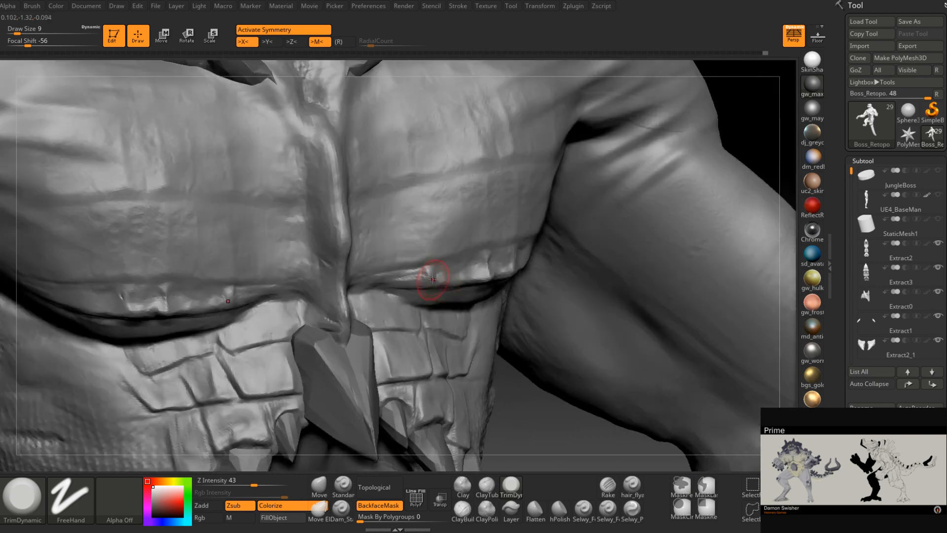
{"action": "left_click_drag", "start_coordinate": [432, 279], "coordinate": [386, 278]}
{"action": "mouse_move", "coordinate": [400, 287]}
{"action": "right_mouse_down"}
{"action": "mouse_move", "coordinate": [477, 293]}
{"action": "mouse_move", "coordinate": [485, 280]}
{"action": "right_mouse_up"}
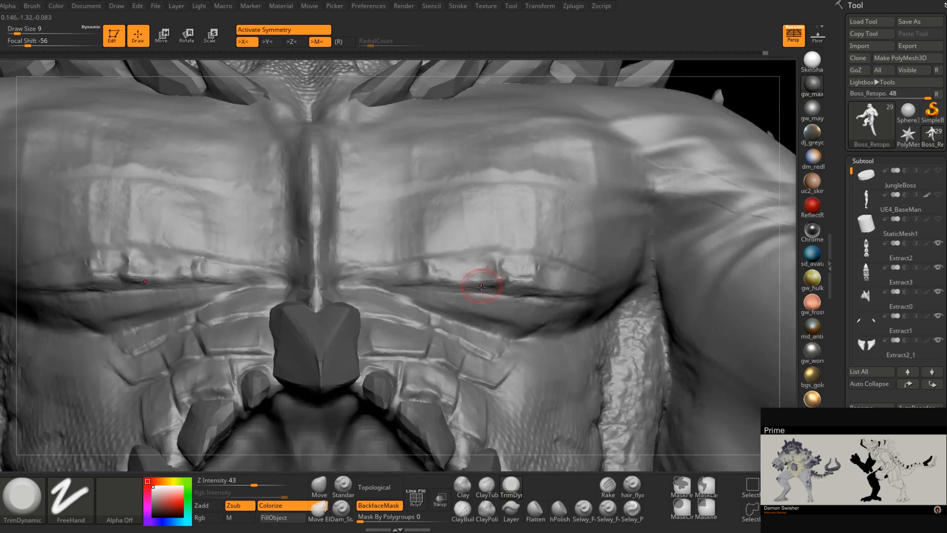
Carve creases below and between the lower pectoral skin folds with Dam_Standard at Draw Size 7
{"action": "left_click", "coordinate": [340, 511]}
{"action": "right_click_drag", "start_coordinate": [369, 434], "coordinate": [437, 286]}
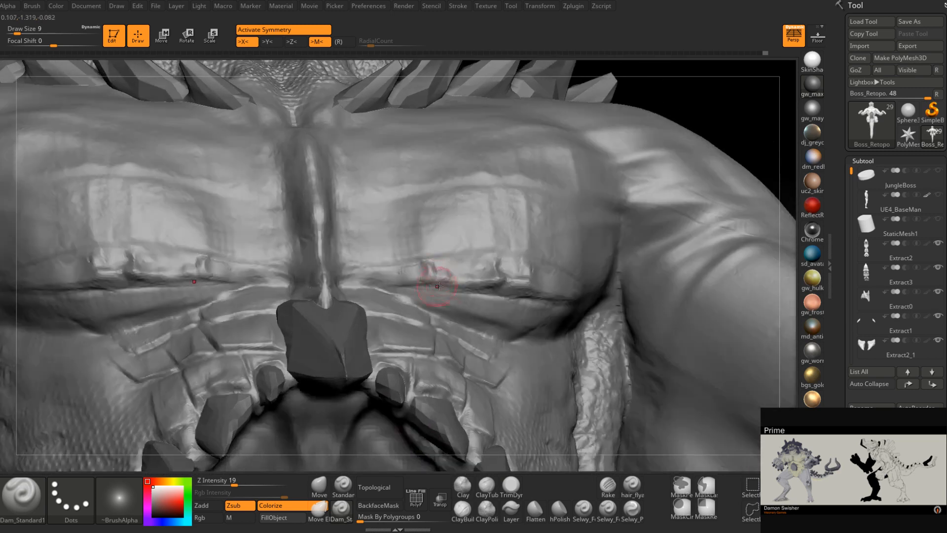
{"action": "right_click_drag", "start_coordinate": [403, 345], "coordinate": [401, 357]}
{"action": "key", "text": "space"}
{"action": "mouse_move", "coordinate": [428, 291]}
{"action": "left_mouse_down"}
{"action": "mouse_move", "coordinate": [403, 282]}
{"action": "mouse_move", "coordinate": [486, 282]}
{"action": "left_mouse_up"}
{"action": "left_click_drag", "start_coordinate": [423, 278], "coordinate": [494, 290]}
{"action": "mouse_move", "coordinate": [587, 296]}
{"action": "right_mouse_down"}
{"action": "mouse_move", "coordinate": [460, 318]}
{"action": "mouse_move", "coordinate": [538, 301]}
{"action": "mouse_move", "coordinate": [545, 332]}
{"action": "right_mouse_up"}
{"action": "right_click_drag", "start_coordinate": [473, 348], "coordinate": [528, 333]}
{"action": "key", "text": "shift"}
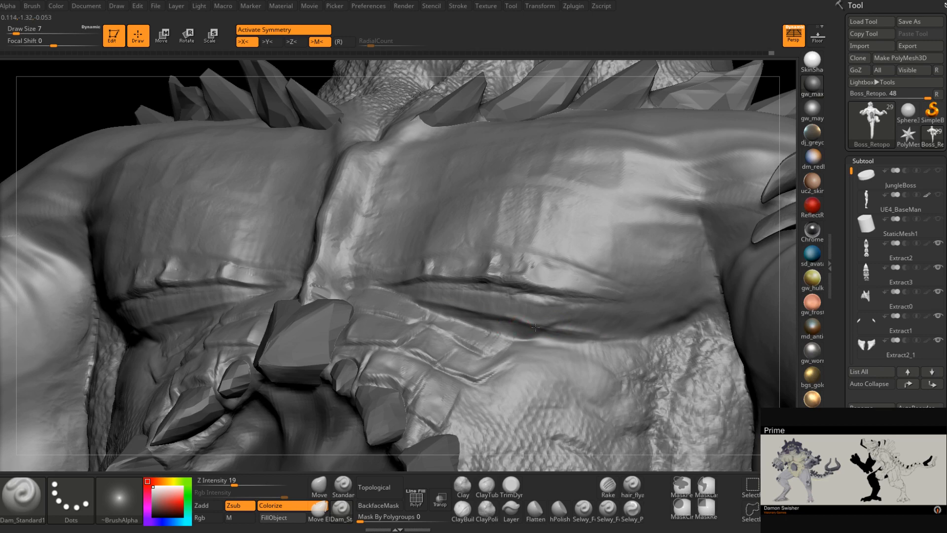
{"action": "right_click_drag", "start_coordinate": [424, 311], "coordinate": [485, 311]}
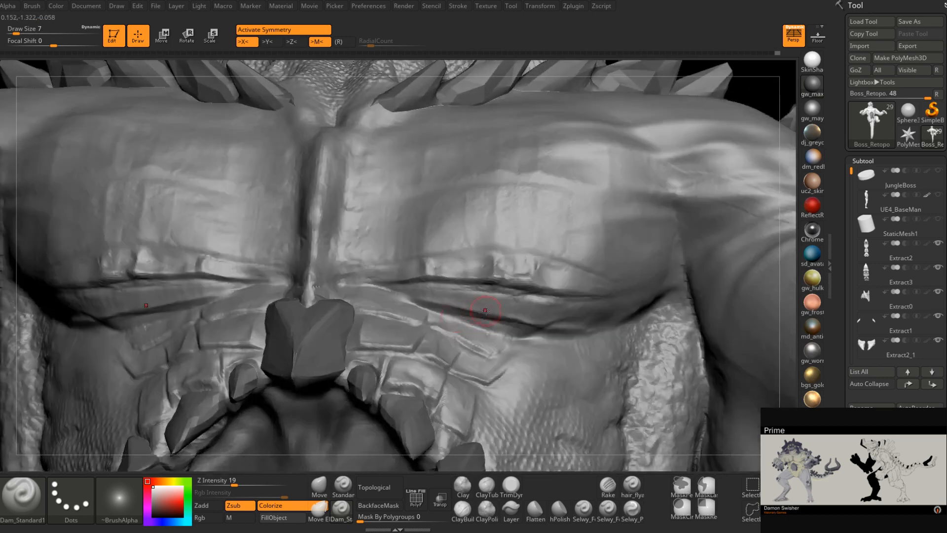
{"action": "right_click_drag", "start_coordinate": [565, 323], "coordinate": [567, 299]}
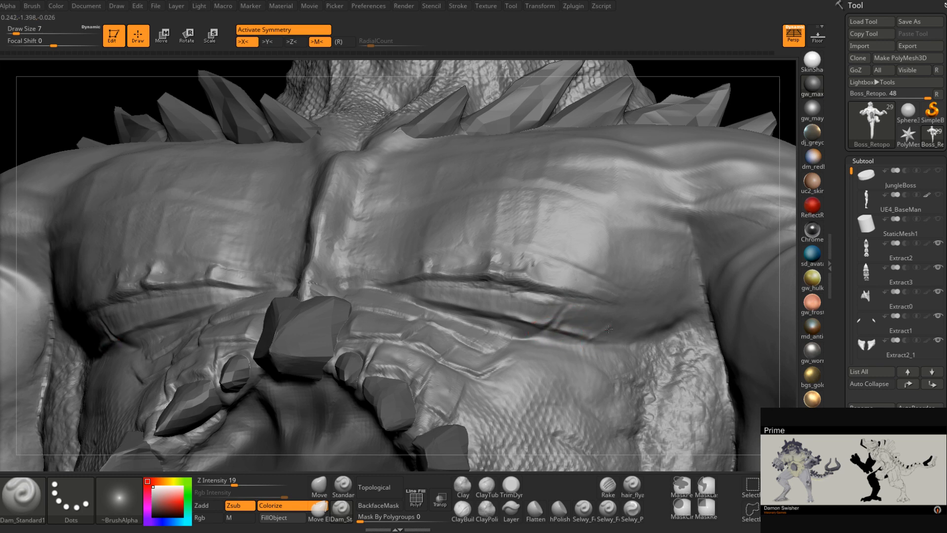
{"action": "right_click_drag", "start_coordinate": [575, 333], "coordinate": [518, 356]}
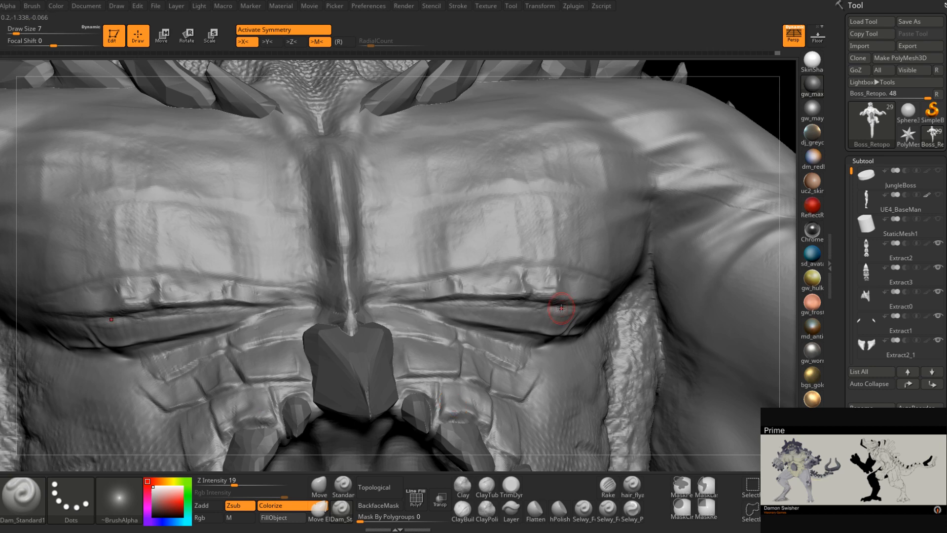
{"action": "right_click_drag", "start_coordinate": [558, 310], "coordinate": [551, 298]}
{"action": "right_click_drag", "start_coordinate": [514, 340], "coordinate": [528, 323]}
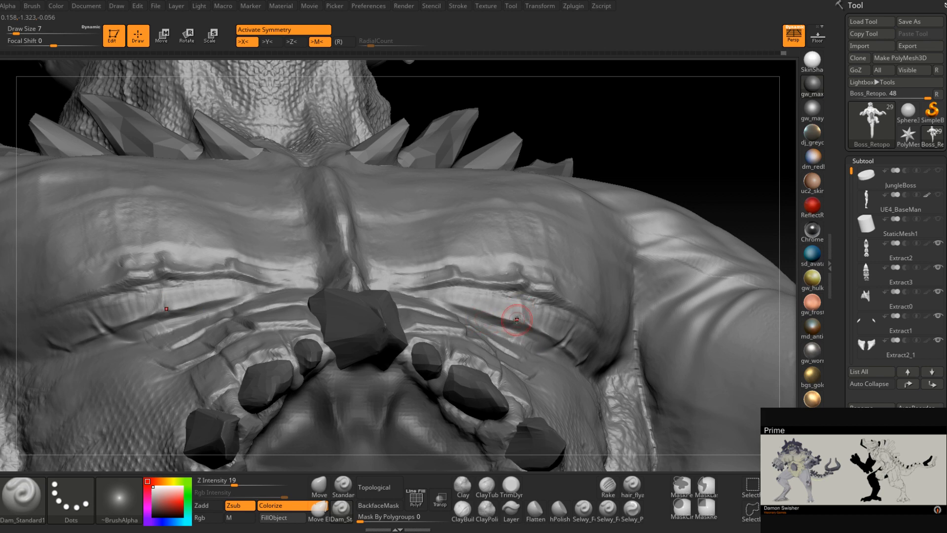
{"action": "mouse_move", "coordinate": [517, 319]}
{"action": "right_mouse_down"}
{"action": "mouse_move", "coordinate": [508, 325]}
{"action": "mouse_move", "coordinate": [526, 334]}
{"action": "mouse_move", "coordinate": [556, 329]}
{"action": "mouse_move", "coordinate": [541, 330]}
{"action": "right_mouse_up"}
Build up the skin plates within the lowest pectoral fold with ClayBuildup at Draw Size 8
{"action": "key", "text": "["}
{"action": "left_click", "coordinate": [463, 511]}
{"action": "key", "text": "space"}
{"action": "left_click_drag", "start_coordinate": [540, 328], "coordinate": [544, 329]}
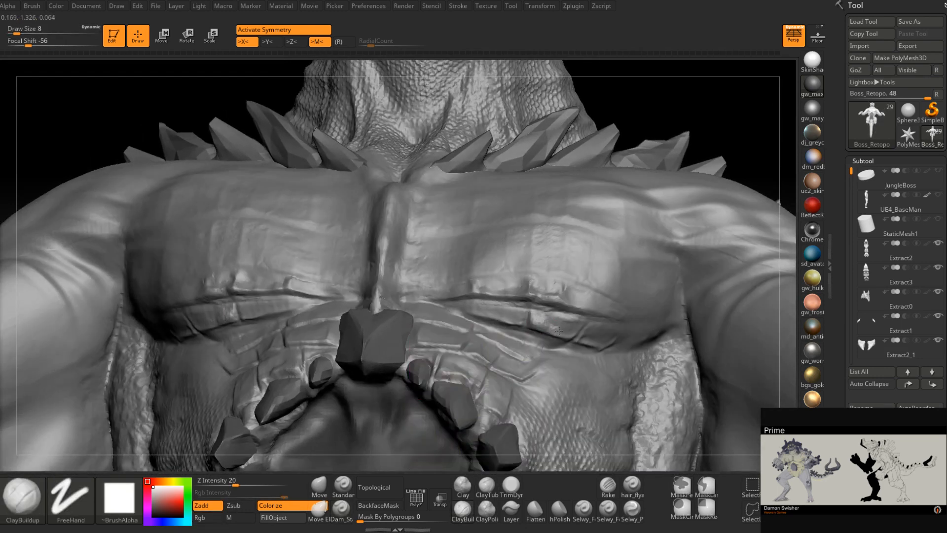
{"action": "mouse_move", "coordinate": [558, 329]}
{"action": "left_mouse_down"}
{"action": "mouse_move", "coordinate": [575, 328]}
{"action": "mouse_move", "coordinate": [548, 325]}
{"action": "left_mouse_up"}
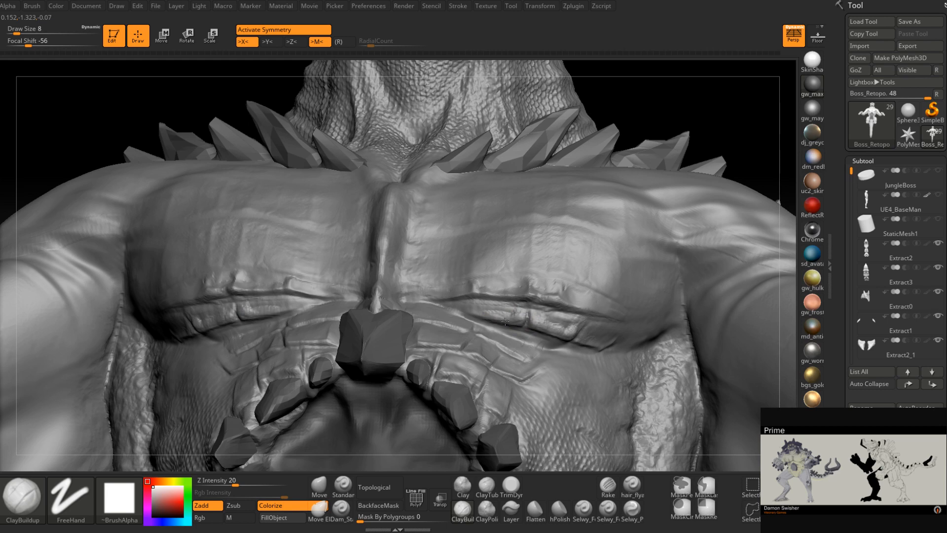
Flatten the lowest pectoral fold with TrimDynamic and refine its creases with Dam_Standard at Draw Size 7
{"action": "left_click", "coordinate": [511, 487]}
{"action": "mouse_move", "coordinate": [492, 302]}
{"action": "right_mouse_down"}
{"action": "mouse_move", "coordinate": [512, 316]}
{"action": "mouse_move", "coordinate": [496, 316]}
{"action": "mouse_move", "coordinate": [558, 321]}
{"action": "mouse_move", "coordinate": [556, 293]}
{"action": "mouse_move", "coordinate": [577, 264]}
{"action": "mouse_move", "coordinate": [562, 311]}
{"action": "mouse_move", "coordinate": [548, 298]}
{"action": "mouse_move", "coordinate": [518, 313]}
{"action": "mouse_move", "coordinate": [535, 310]}
{"action": "right_mouse_up"}
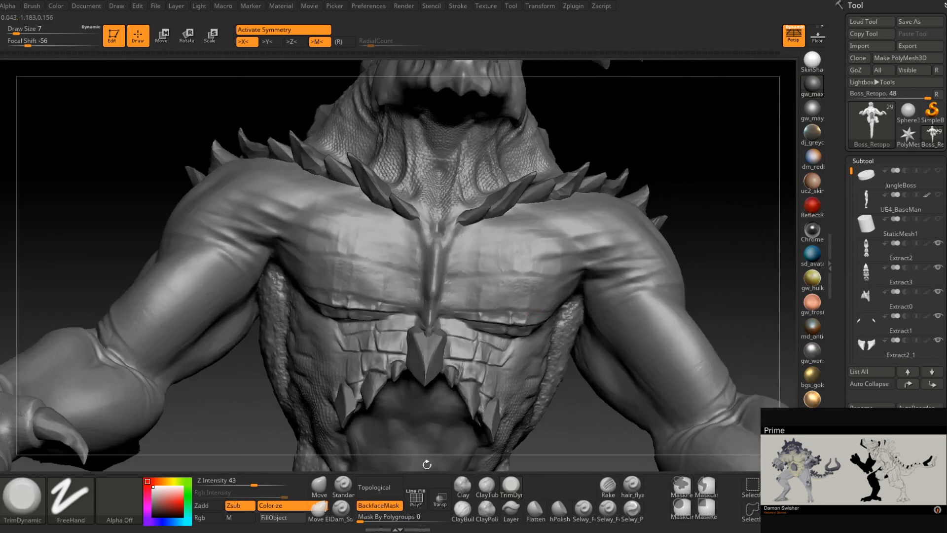
{"action": "left_click", "coordinate": [341, 511]}
{"action": "right_click_drag", "start_coordinate": [439, 365], "coordinate": [461, 315]}
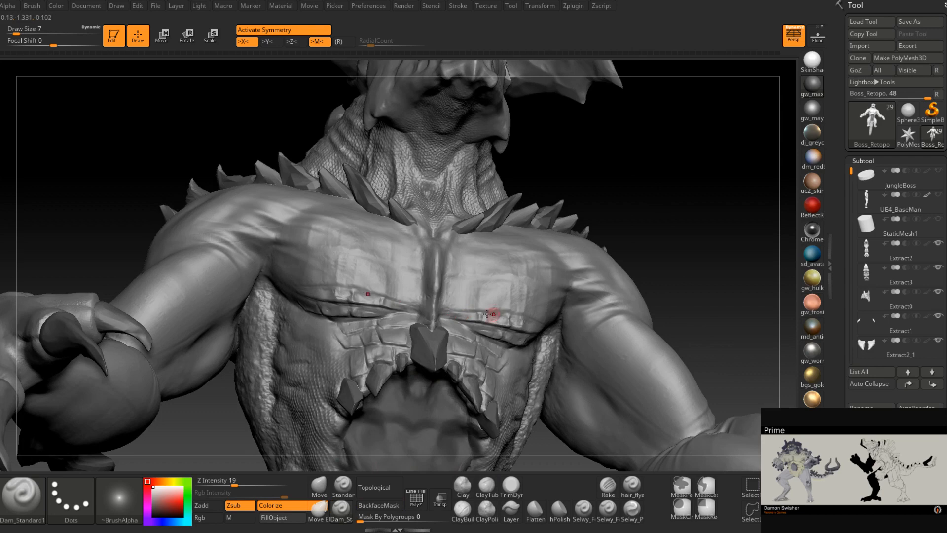
{"action": "right_click_drag", "start_coordinate": [520, 313], "coordinate": [528, 466]}
Add raised skin volume just above the lower pectoral folds with ClayBuildup at Draw Size 9
{"action": "left_click", "coordinate": [462, 511]}
{"action": "right_click_drag", "start_coordinate": [562, 394], "coordinate": [536, 394]}
{"action": "key", "text": "space"}
{"action": "left_click_drag", "start_coordinate": [534, 336], "coordinate": [539, 336]}
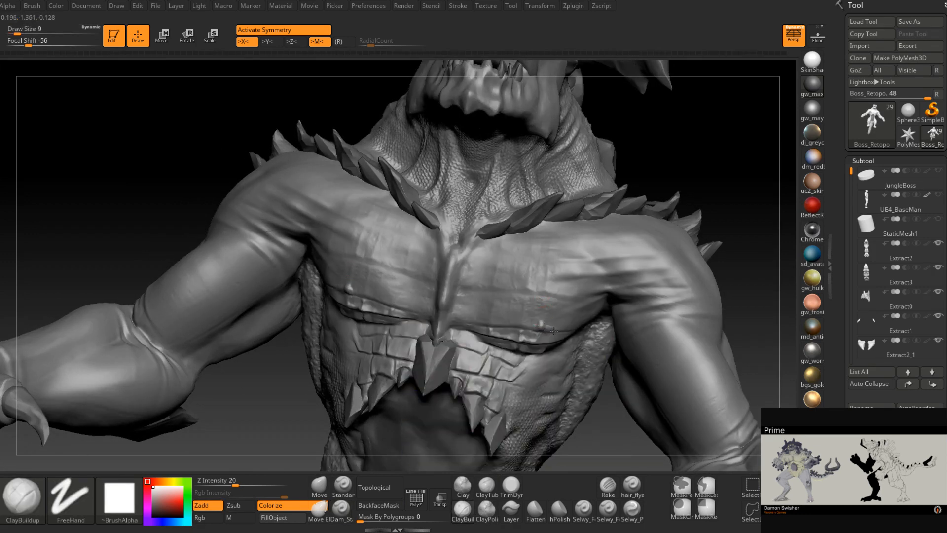
{"action": "left_click_drag", "start_coordinate": [554, 331], "coordinate": [566, 329]}
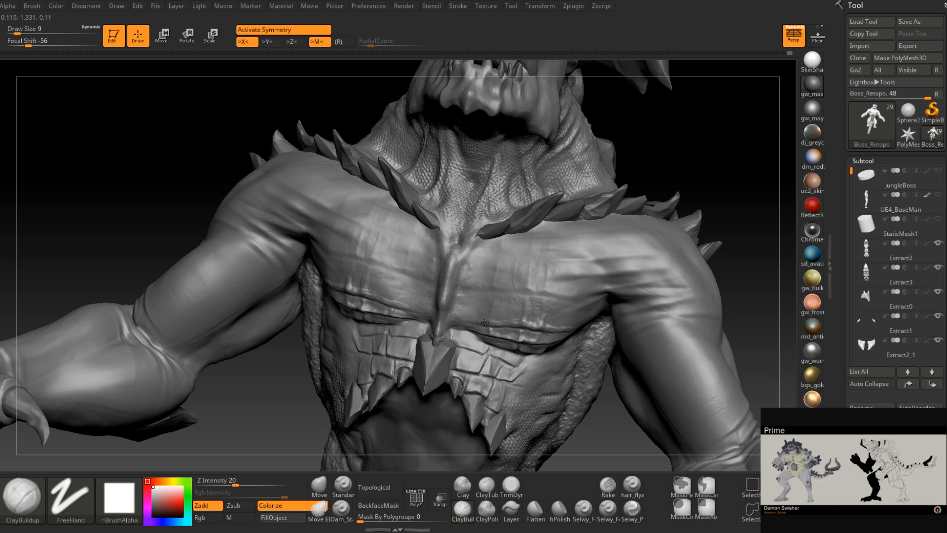
{"action": "left_click_drag", "start_coordinate": [495, 297], "coordinate": [489, 317]}
Build up a broader band of vertical skin ridges above the pectoral folds with ClayBuildup at Draw Size 14
{"action": "right_click_drag", "start_coordinate": [497, 325], "coordinate": [506, 318]}
{"action": "key", "text": "space"}
{"action": "left_click_drag", "start_coordinate": [495, 333], "coordinate": [499, 333]}
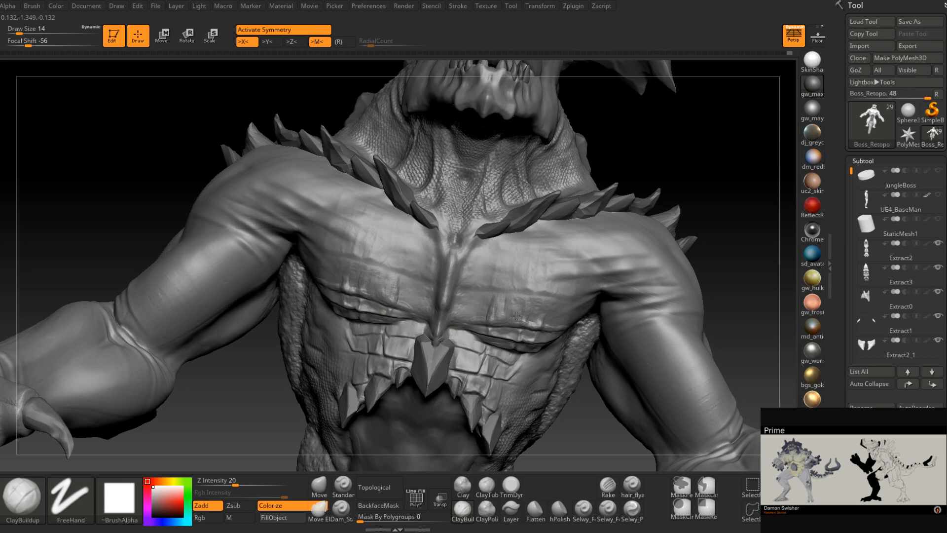
{"action": "mouse_move", "coordinate": [543, 324]}
{"action": "right_mouse_down"}
{"action": "mouse_move", "coordinate": [554, 315]}
{"action": "mouse_move", "coordinate": [577, 330]}
{"action": "right_mouse_up"}
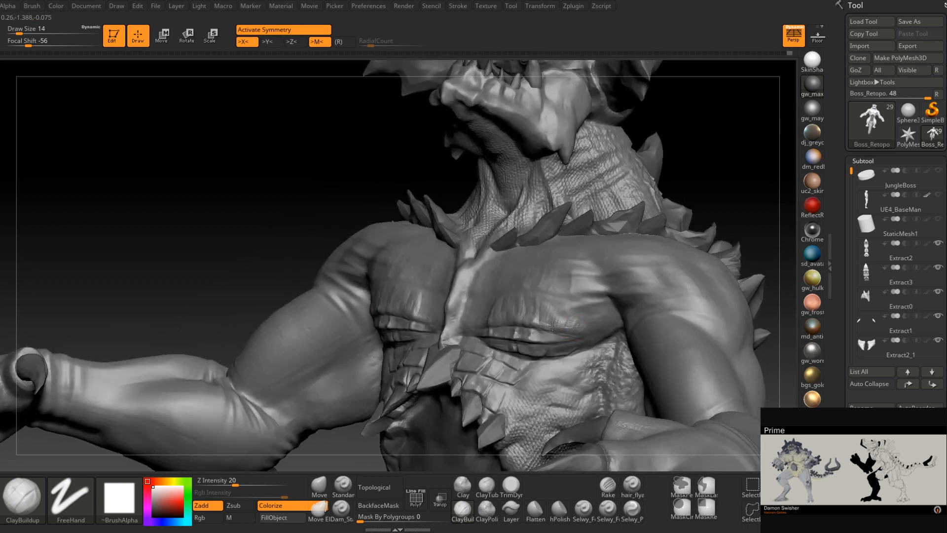
{"action": "mouse_move", "coordinate": [596, 335]}
{"action": "right_mouse_down"}
{"action": "mouse_move", "coordinate": [570, 317]}
{"action": "mouse_move", "coordinate": [567, 347]}
{"action": "mouse_move", "coordinate": [565, 329]}
{"action": "mouse_move", "coordinate": [551, 335]}
{"action": "mouse_move", "coordinate": [435, 269]}
{"action": "mouse_move", "coordinate": [480, 285]}
{"action": "mouse_move", "coordinate": [481, 275]}
{"action": "right_mouse_up"}
Deepen the long crease between the pectoral folds and the skin band above with Dam_Standard at Draw Size 9
{"action": "left_click", "coordinate": [341, 510]}
{"action": "key", "text": "bracketleft"}
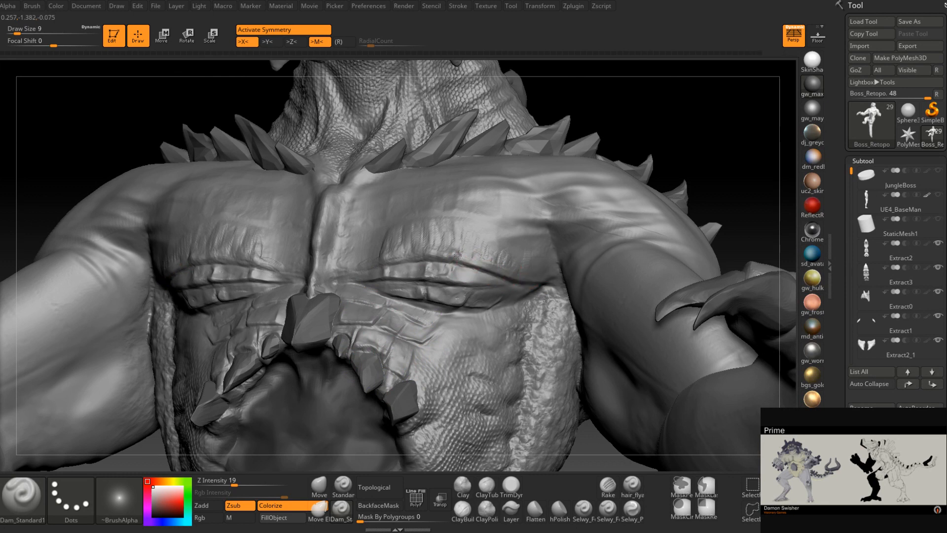
{"action": "left_click_drag", "start_coordinate": [458, 255], "coordinate": [416, 249]}
{"action": "right_click_drag", "start_coordinate": [416, 249], "coordinate": [457, 257], "text": "shift"}
{"action": "left_click_drag", "start_coordinate": [442, 258], "coordinate": [387, 257]}
{"action": "right_click_drag", "start_coordinate": [387, 258], "coordinate": [400, 270]}
{"action": "left_click_drag", "start_coordinate": [410, 258], "coordinate": [350, 261]}
{"action": "mouse_move", "coordinate": [350, 261]}
{"action": "right_mouse_down"}
{"action": "mouse_move", "coordinate": [388, 282]}
{"action": "mouse_move", "coordinate": [459, 274]}
{"action": "right_mouse_up"}
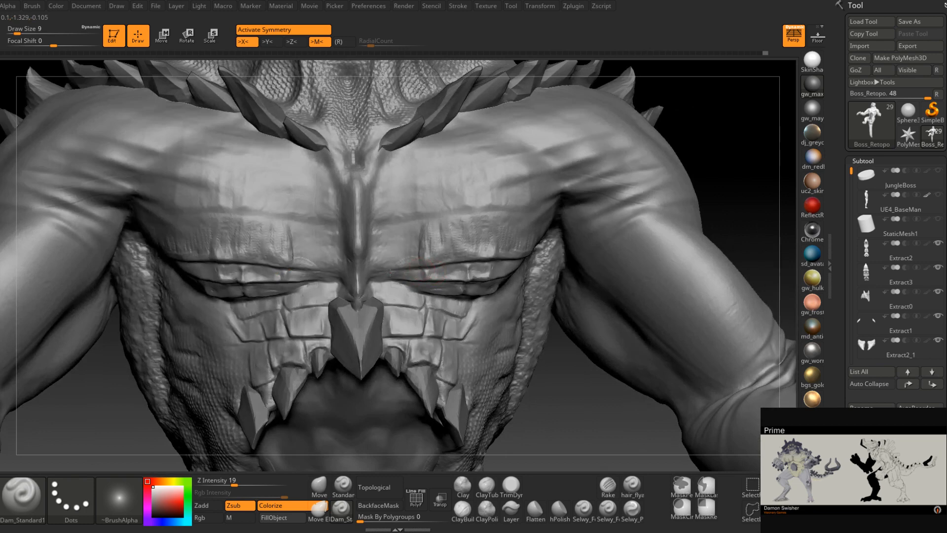
{"action": "right_click_drag", "start_coordinate": [386, 272], "coordinate": [488, 286]}
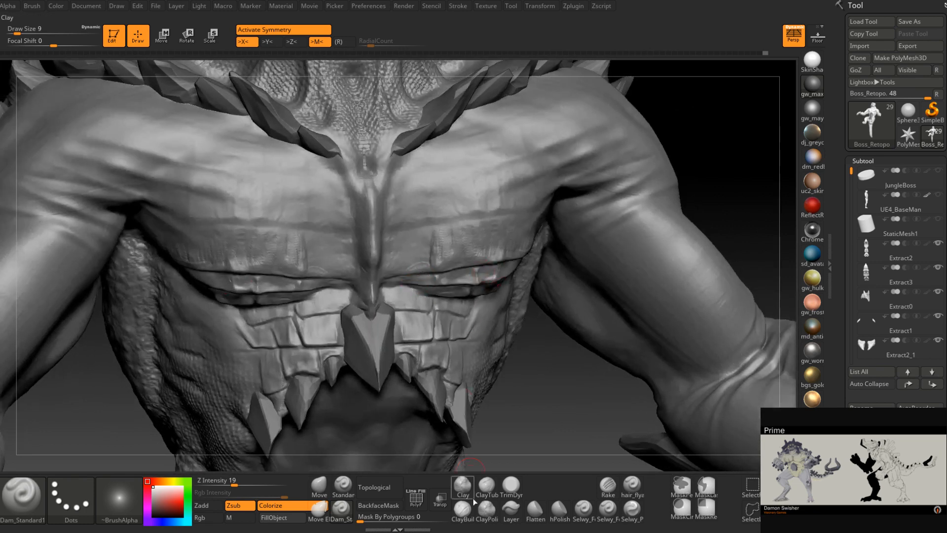
Build up the inner part of the skin band above the pectoral crease with ClayBuildup at Draw Size 16
{"action": "left_click", "coordinate": [464, 488]}
{"action": "left_click", "coordinate": [463, 509]}
{"action": "right_click_drag", "start_coordinate": [430, 283], "coordinate": [394, 282]}
{"action": "key", "text": "space"}
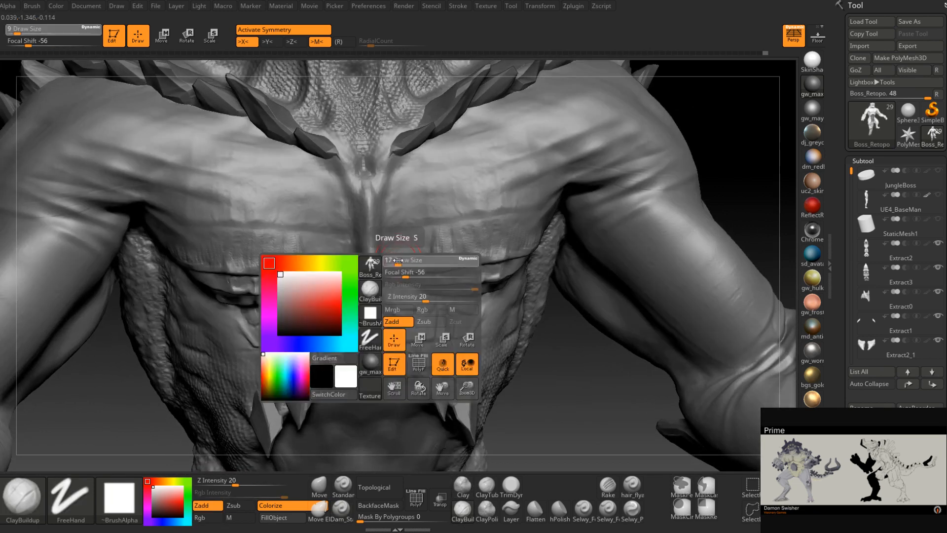
{"action": "left_click_drag", "start_coordinate": [387, 261], "coordinate": [401, 264]}
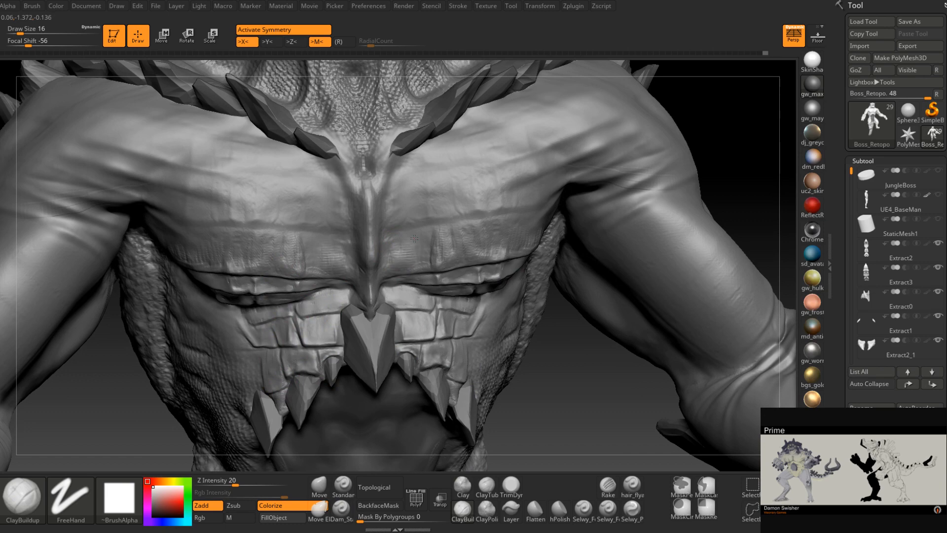
{"action": "right_click_drag", "start_coordinate": [421, 245], "coordinate": [410, 253]}
Add vertical skin ridges across the band above the pectoral crease with ClayBuildup at Draw Size 11
{"action": "key", "text": "space"}
{"action": "key", "text": "bracketleft"}
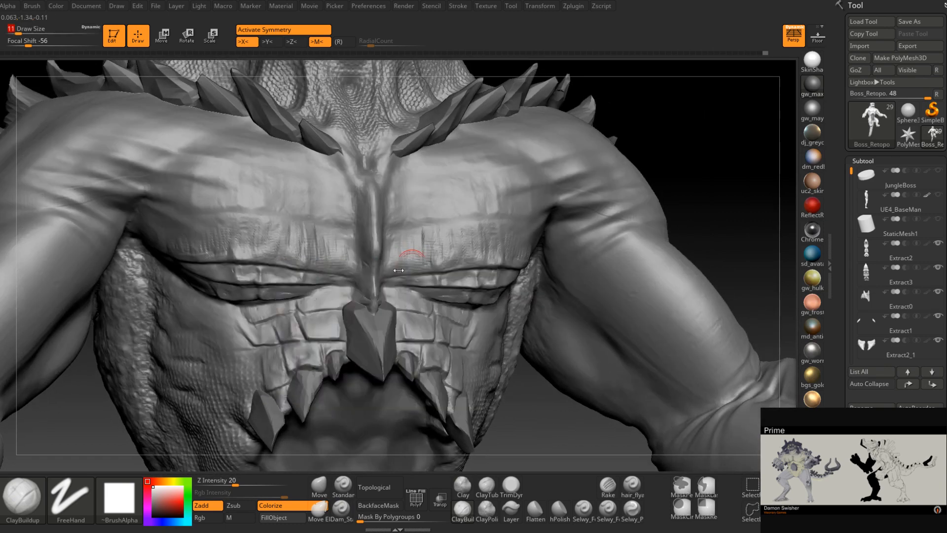
{"action": "left_click_drag", "start_coordinate": [388, 273], "coordinate": [400, 270]}
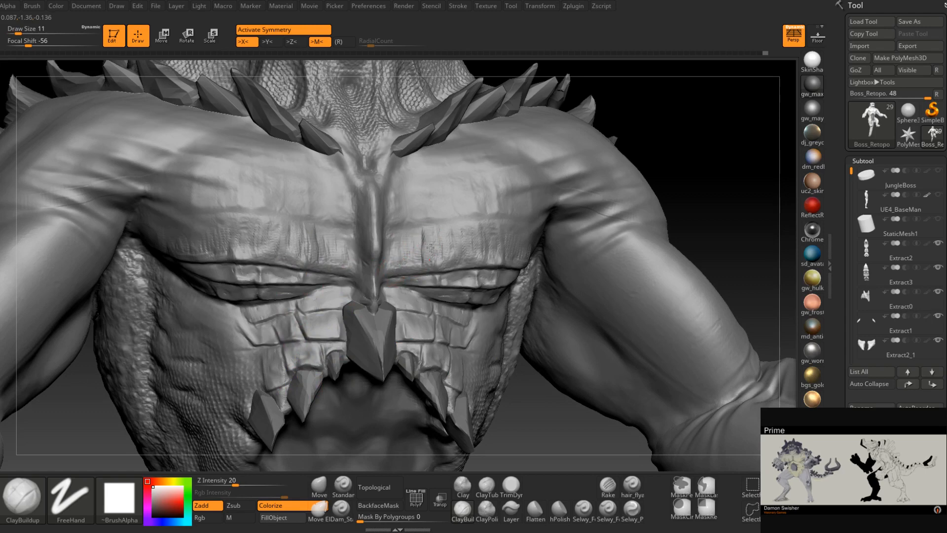
{"action": "right_click_drag", "start_coordinate": [441, 229], "coordinate": [441, 247]}
{"action": "left_click_drag", "start_coordinate": [442, 259], "coordinate": [443, 233]}
{"action": "right_click_drag", "start_coordinate": [443, 232], "coordinate": [443, 268]}
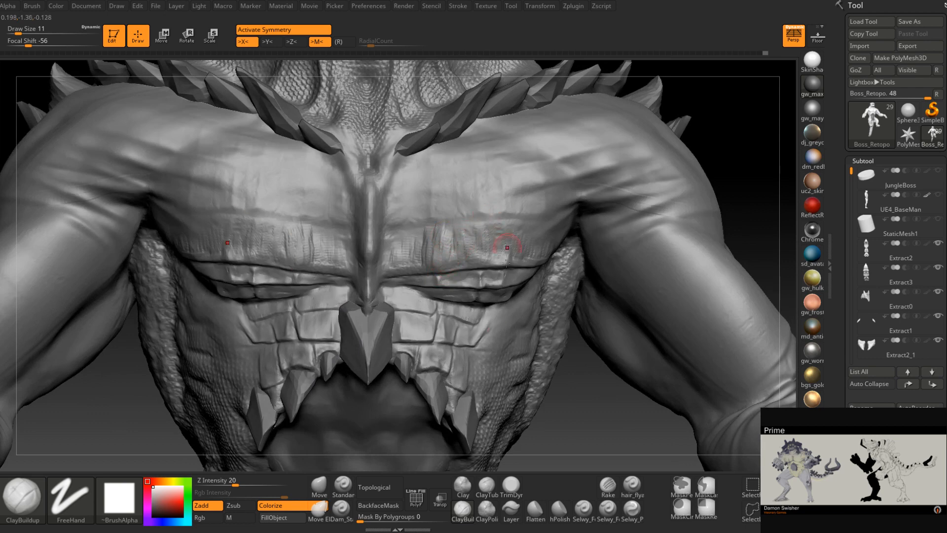
Flatten the skin ridges above the pectoral crease into plates with TrimDynamic at Draw Size 12
{"action": "left_click", "coordinate": [511, 485]}
{"action": "right_click_drag", "start_coordinate": [413, 296], "coordinate": [421, 311]}
{"action": "key", "text": "space"}
{"action": "left_click_drag", "start_coordinate": [445, 244], "coordinate": [453, 233]}
{"action": "mouse_move", "coordinate": [464, 240]}
{"action": "right_mouse_down"}
{"action": "mouse_move", "coordinate": [398, 243]}
{"action": "mouse_move", "coordinate": [440, 239]}
{"action": "mouse_move", "coordinate": [461, 264]}
{"action": "mouse_move", "coordinate": [562, 253]}
{"action": "mouse_move", "coordinate": [522, 284]}
{"action": "right_mouse_up"}
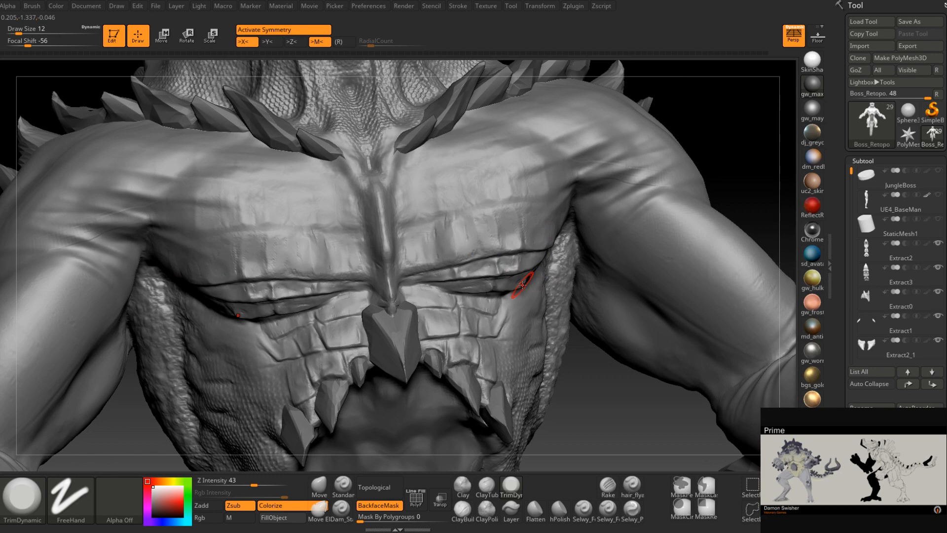
{"action": "mouse_move", "coordinate": [513, 331]}
{"action": "right_mouse_down"}
{"action": "mouse_move", "coordinate": [461, 258]}
{"action": "mouse_move", "coordinate": [466, 217]}
{"action": "right_mouse_up"}
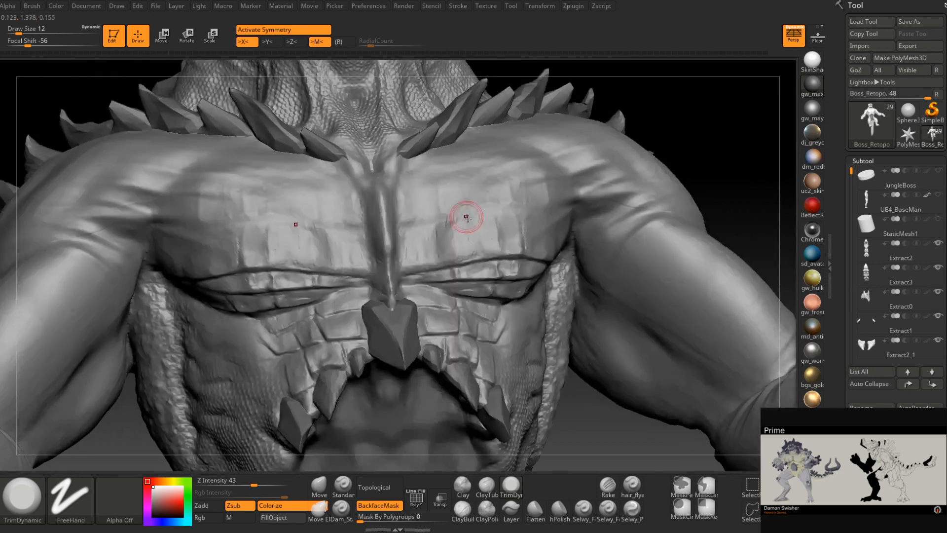
Build up the plate edges above the pectoral crease with ClayBuildup at Draw Size 8 and flatten them with TrimDynamic
{"action": "left_click", "coordinate": [462, 508]}
{"action": "key", "text": "shift+d"}
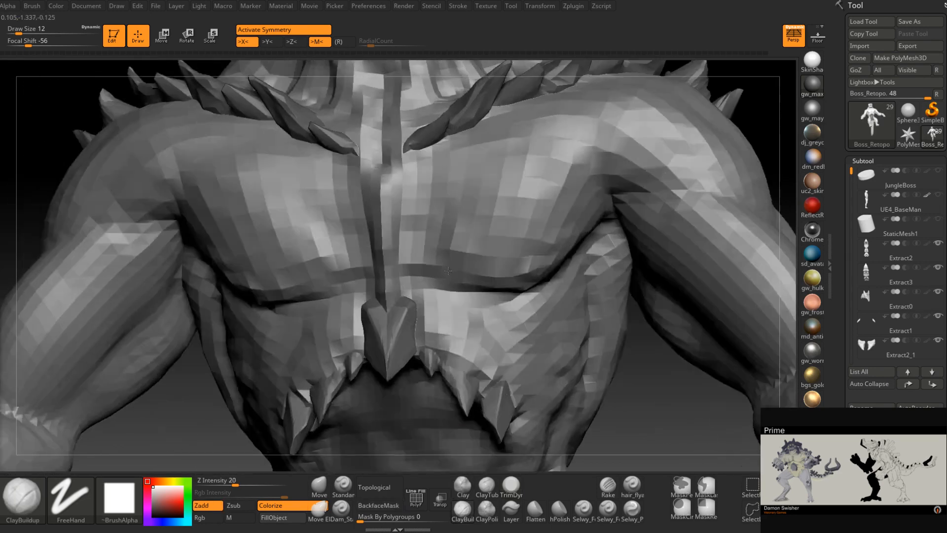
{"action": "right_click_drag", "start_coordinate": [448, 271], "coordinate": [452, 269]}
{"action": "key", "text": "space"}
{"action": "left_click", "coordinate": [454, 263]}
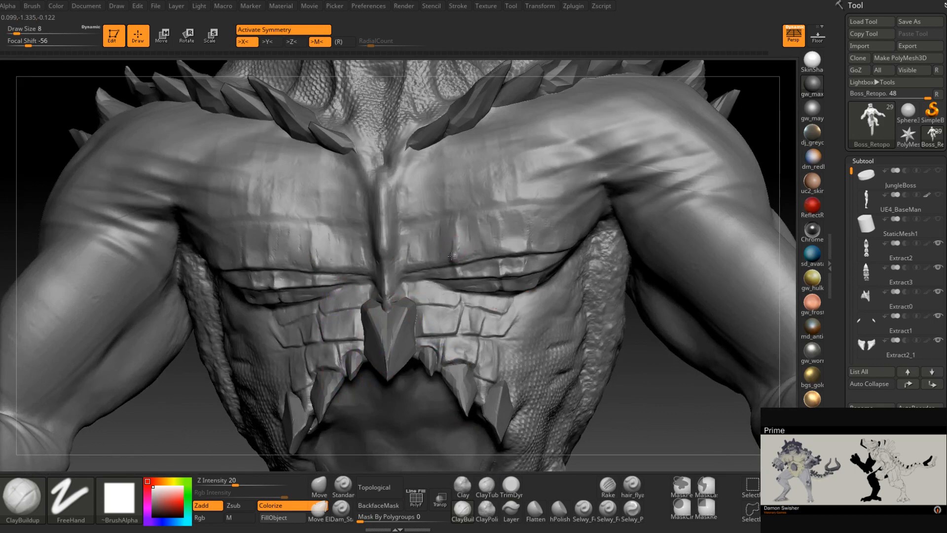
{"action": "mouse_move", "coordinate": [422, 264]}
{"action": "right_mouse_down"}
{"action": "mouse_move", "coordinate": [469, 252]}
{"action": "mouse_move", "coordinate": [457, 235]}
{"action": "mouse_move", "coordinate": [454, 248]}
{"action": "mouse_move", "coordinate": [453, 224]}
{"action": "mouse_move", "coordinate": [428, 272]}
{"action": "mouse_move", "coordinate": [469, 261]}
{"action": "mouse_move", "coordinate": [518, 271]}
{"action": "mouse_move", "coordinate": [496, 289]}
{"action": "mouse_move", "coordinate": [466, 282]}
{"action": "mouse_move", "coordinate": [493, 285]}
{"action": "mouse_move", "coordinate": [513, 225]}
{"action": "right_mouse_up"}
{"action": "left_click", "coordinate": [507, 485]}
{"action": "key", "text": "space"}
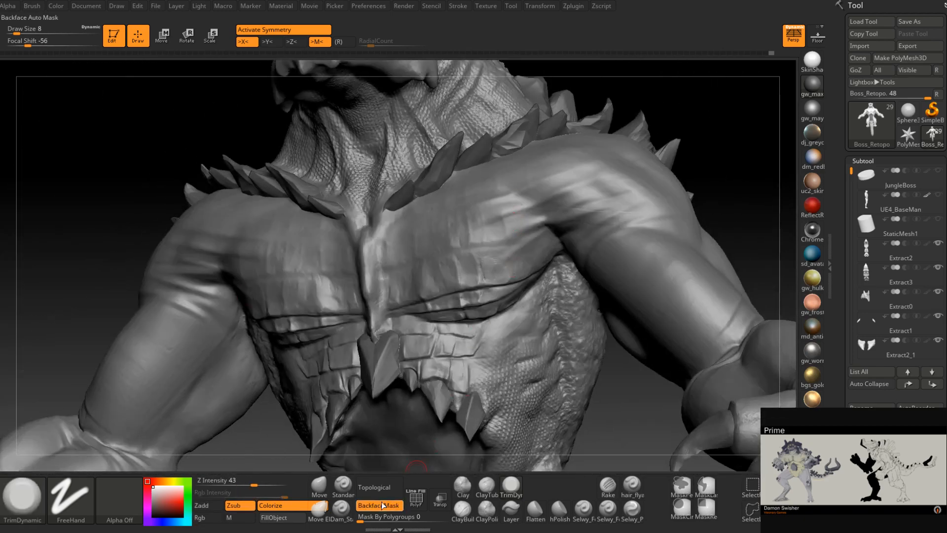
Build up the outer part of the skin band above the pectoral crease with ClayBuildup at Draw Size 12
{"action": "left_click", "coordinate": [462, 508]}
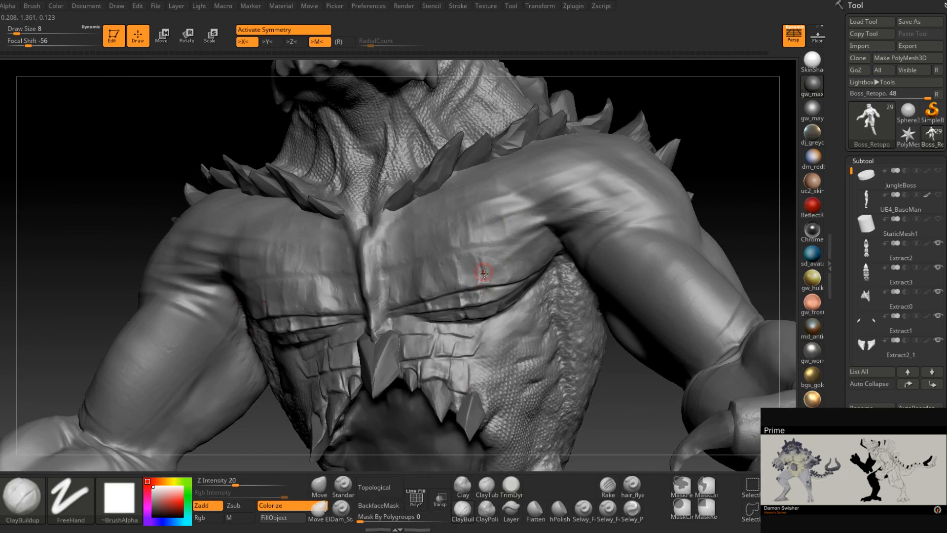
{"action": "mouse_move", "coordinate": [483, 273]}
{"action": "right_mouse_down"}
{"action": "mouse_move", "coordinate": [495, 262]}
{"action": "mouse_move", "coordinate": [508, 278]}
{"action": "mouse_move", "coordinate": [500, 280]}
{"action": "right_mouse_up"}
{"action": "key", "text": "bracketright"}
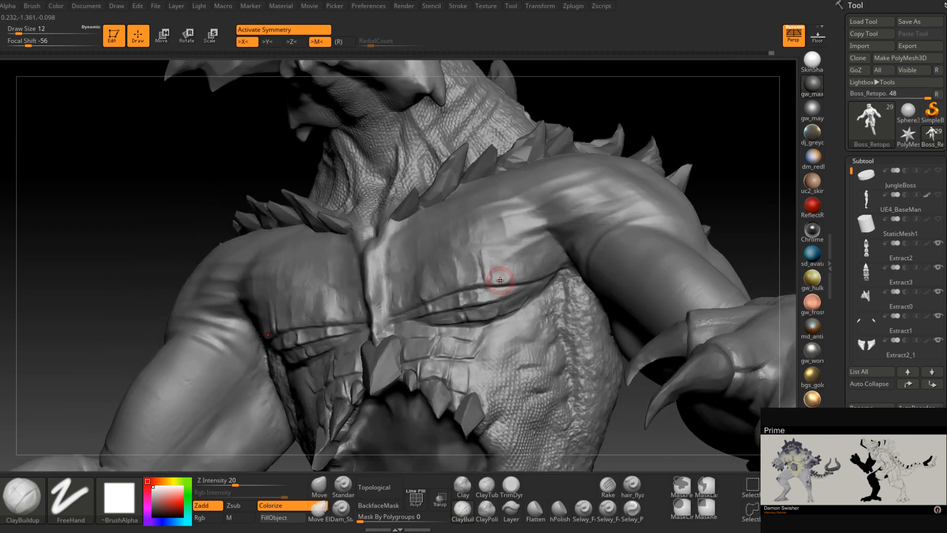
{"action": "left_click_drag", "start_coordinate": [509, 278], "coordinate": [487, 276]}
{"action": "mouse_move", "coordinate": [502, 276]}
{"action": "right_mouse_down"}
{"action": "mouse_move", "coordinate": [497, 254]}
{"action": "mouse_move", "coordinate": [531, 236]}
{"action": "right_mouse_up"}
Carve vertical creases into the outer part of the band above the pectoral crease with Dam_Standard at Draw Size 11
{"action": "left_click", "coordinate": [341, 511]}
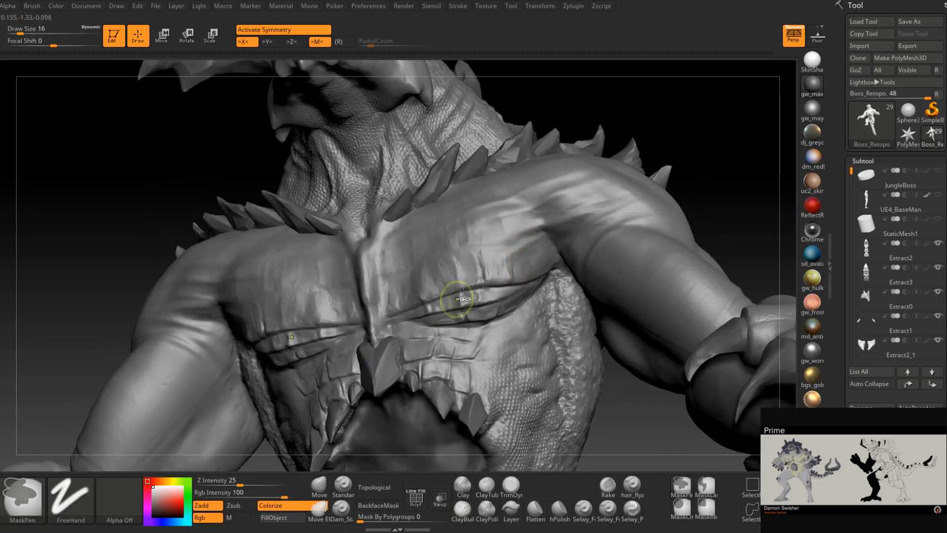
{"action": "right_click_drag", "start_coordinate": [461, 303], "coordinate": [497, 276]}
{"action": "key", "text": "space"}
{"action": "left_click_drag", "start_coordinate": [500, 279], "coordinate": [494, 279]}
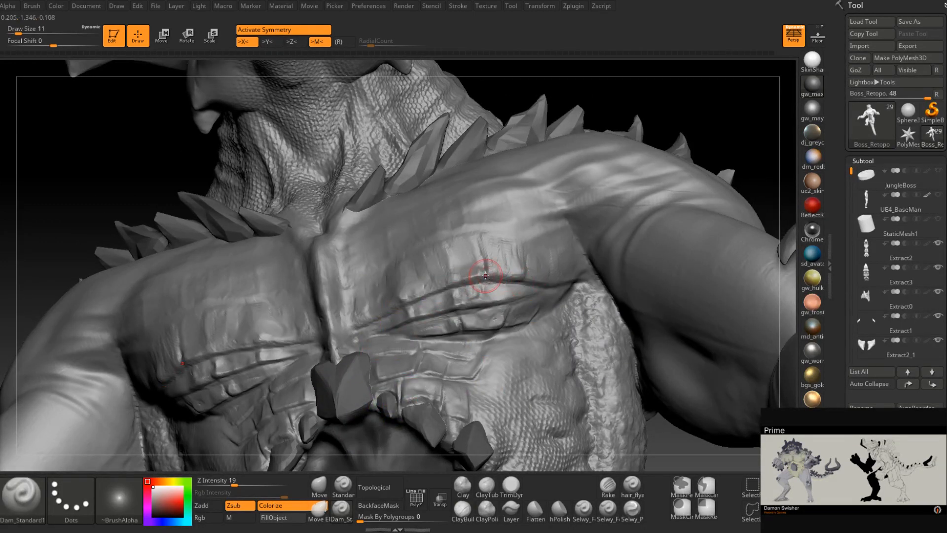
{"action": "right_click_drag", "start_coordinate": [516, 270], "coordinate": [495, 264]}
{"action": "left_click_drag", "start_coordinate": [487, 259], "coordinate": [491, 280]}
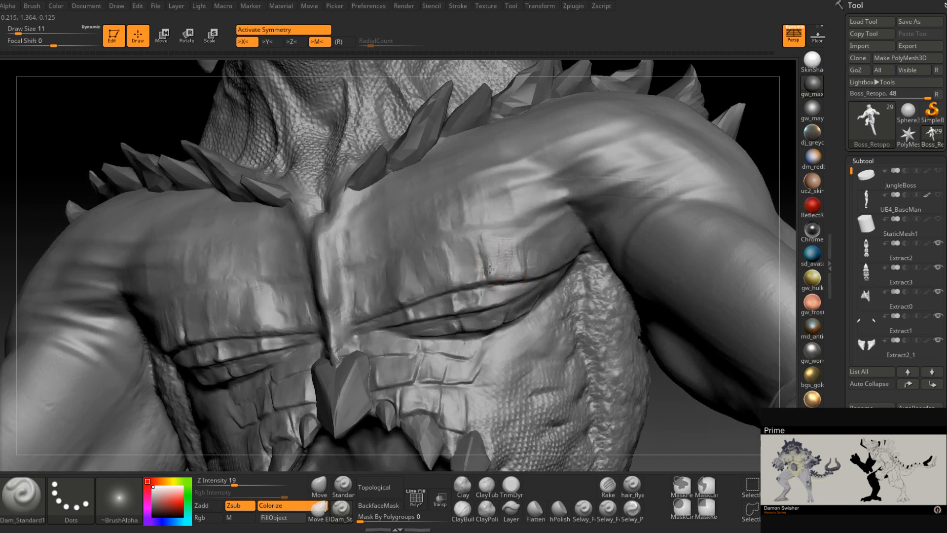
{"action": "mouse_move", "coordinate": [521, 282]}
{"action": "right_mouse_down"}
{"action": "mouse_move", "coordinate": [507, 265]}
{"action": "mouse_move", "coordinate": [512, 277]}
{"action": "right_mouse_up"}
{"action": "left_click_drag", "start_coordinate": [523, 256], "coordinate": [524, 276]}
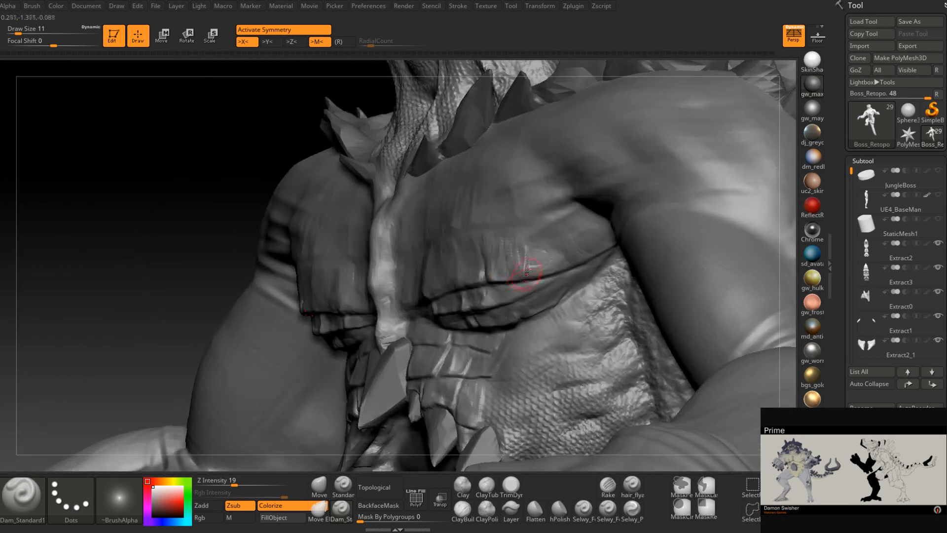
Sharpen the vertical plate crease on the outer pectoral with Dam_Standard at Draw Size 7
{"action": "mouse_move", "coordinate": [526, 267]}
{"action": "right_mouse_down"}
{"action": "mouse_move", "coordinate": [537, 268]}
{"action": "mouse_move", "coordinate": [512, 336]}
{"action": "right_mouse_up"}
{"action": "key", "text": "space"}
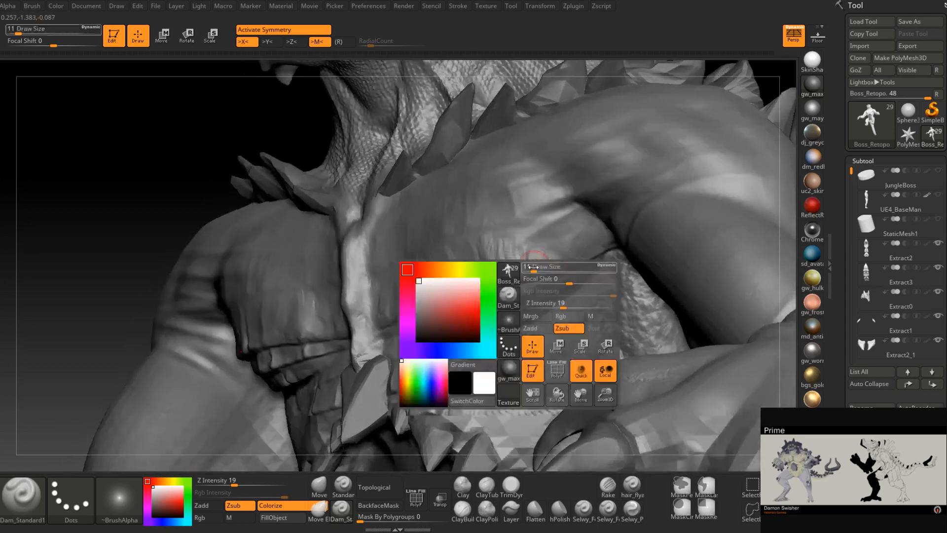
{"action": "left_click_drag", "start_coordinate": [533, 273], "coordinate": [526, 274]}
{"action": "right_click_drag", "start_coordinate": [529, 291], "coordinate": [531, 278]}
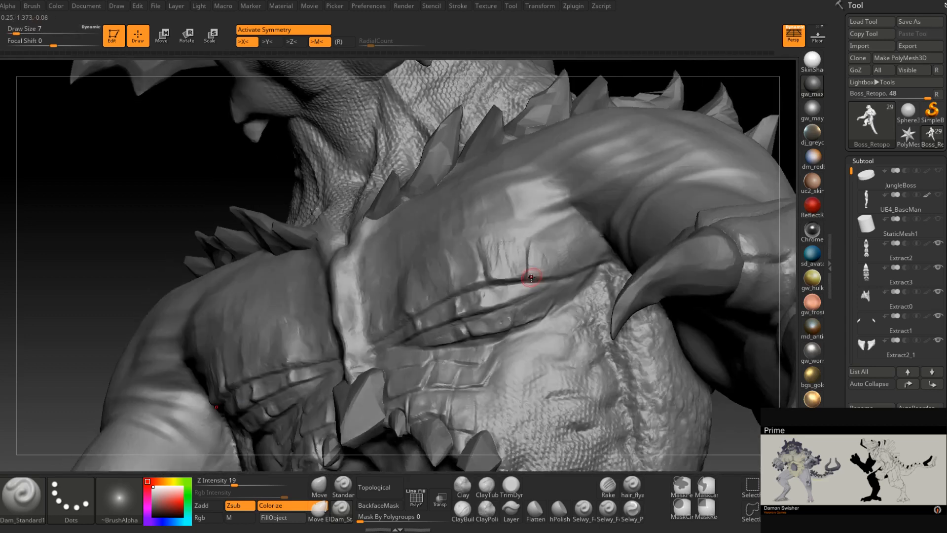
Build up the skin band toward the armpit above the pectoral crease with ClayBuildup at Draw Size 14
{"action": "left_click", "coordinate": [462, 508]}
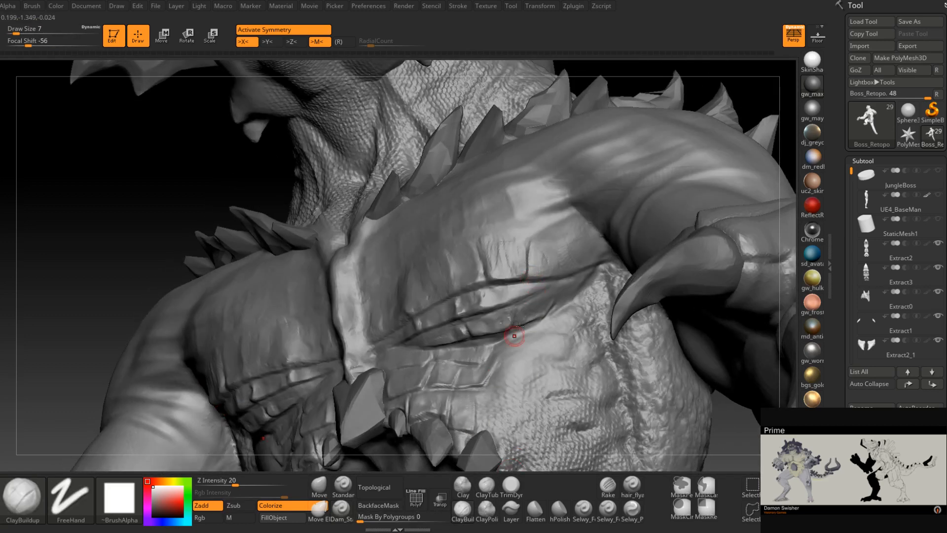
{"action": "mouse_move", "coordinate": [511, 334]}
{"action": "right_mouse_down"}
{"action": "mouse_move", "coordinate": [545, 269]}
{"action": "mouse_move", "coordinate": [539, 274]}
{"action": "right_mouse_up"}
{"action": "key", "text": "space"}
{"action": "mouse_move", "coordinate": [539, 274]}
{"action": "left_mouse_down"}
{"action": "mouse_move", "coordinate": [535, 249]}
{"action": "mouse_move", "coordinate": [563, 245]}
{"action": "left_mouse_up"}
{"action": "right_click_drag", "start_coordinate": [565, 247], "coordinate": [575, 254]}
{"action": "left_click_drag", "start_coordinate": [567, 259], "coordinate": [572, 239]}
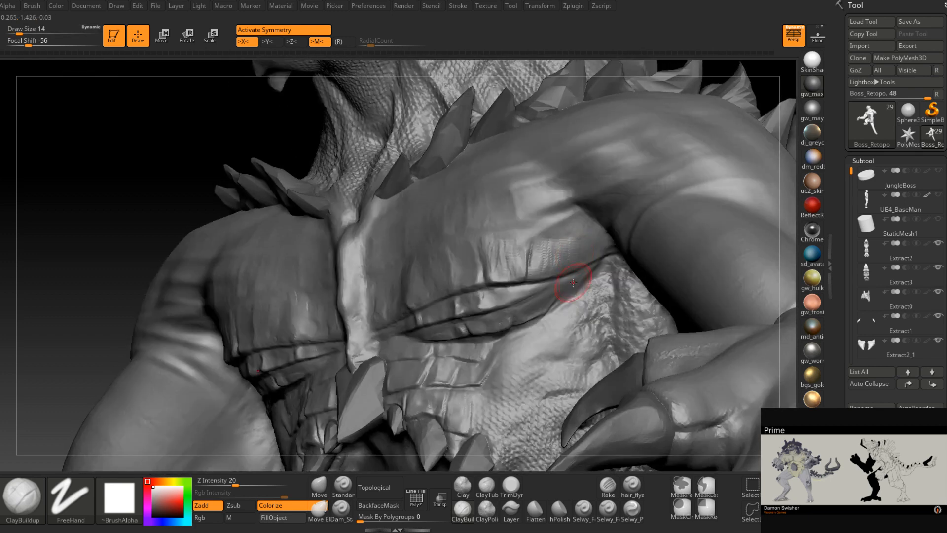
Add narrow ridges to the outer plate edges above the pectoral crease with ClayBuildup at Draw Size 8
{"action": "right_click_drag", "start_coordinate": [575, 281], "coordinate": [548, 271]}
{"action": "key", "text": "space"}
{"action": "left_click_drag", "start_coordinate": [553, 271], "coordinate": [547, 271]}
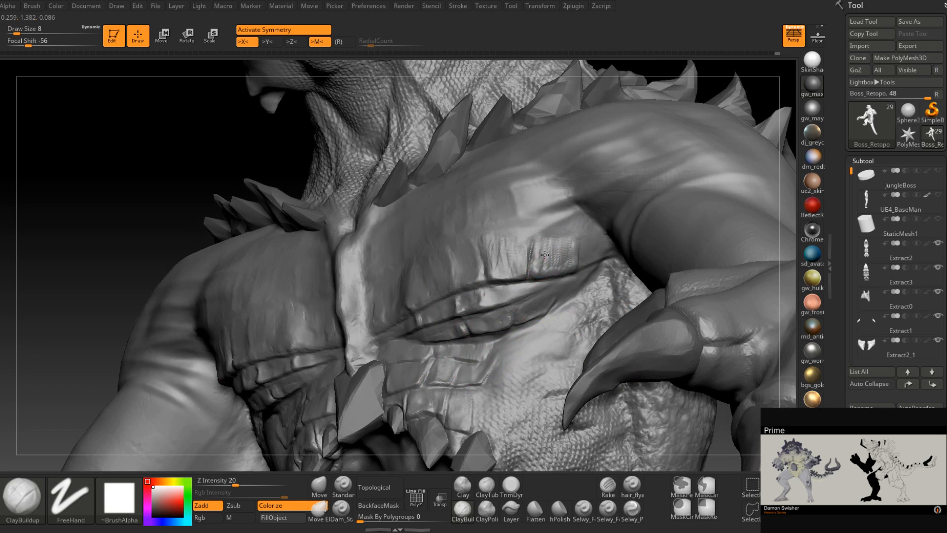
{"action": "right_click_drag", "start_coordinate": [558, 264], "coordinate": [568, 247]}
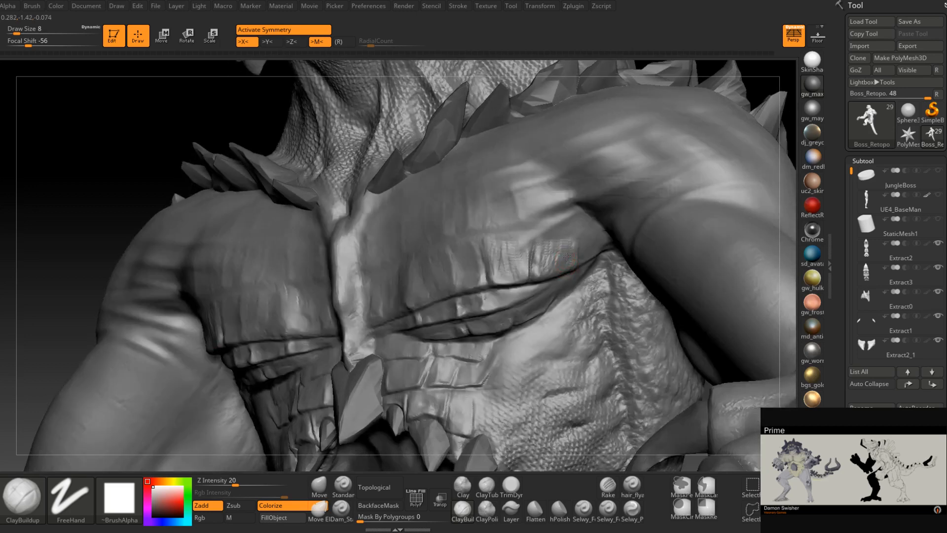
Flatten the outer ridges above the pectoral crease into plates with TrimDynamic at Draw Sizes 14 and 12
{"action": "key", "text": "space"}
{"action": "left_click_drag", "start_coordinate": [569, 247], "coordinate": [575, 247]}
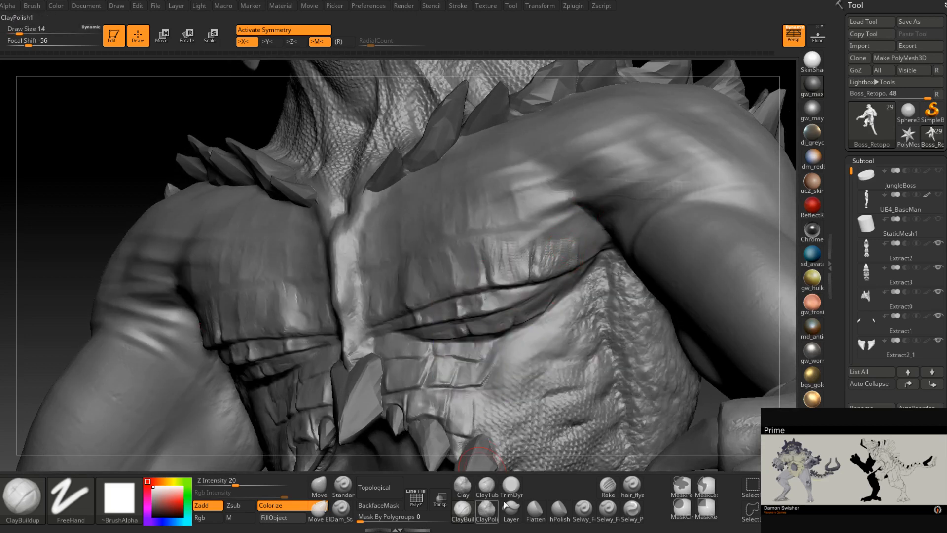
{"action": "left_click", "coordinate": [511, 485]}
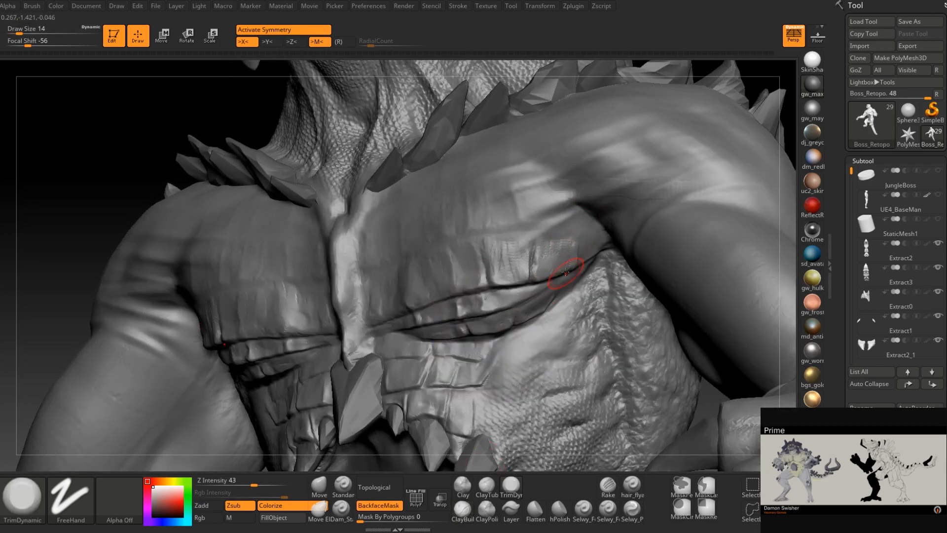
{"action": "mouse_move", "coordinate": [565, 273]}
{"action": "right_mouse_down"}
{"action": "mouse_move", "coordinate": [560, 257]}
{"action": "mouse_move", "coordinate": [504, 268]}
{"action": "mouse_move", "coordinate": [518, 249]}
{"action": "mouse_move", "coordinate": [543, 264]}
{"action": "mouse_move", "coordinate": [554, 286]}
{"action": "mouse_move", "coordinate": [555, 272]}
{"action": "right_mouse_up"}
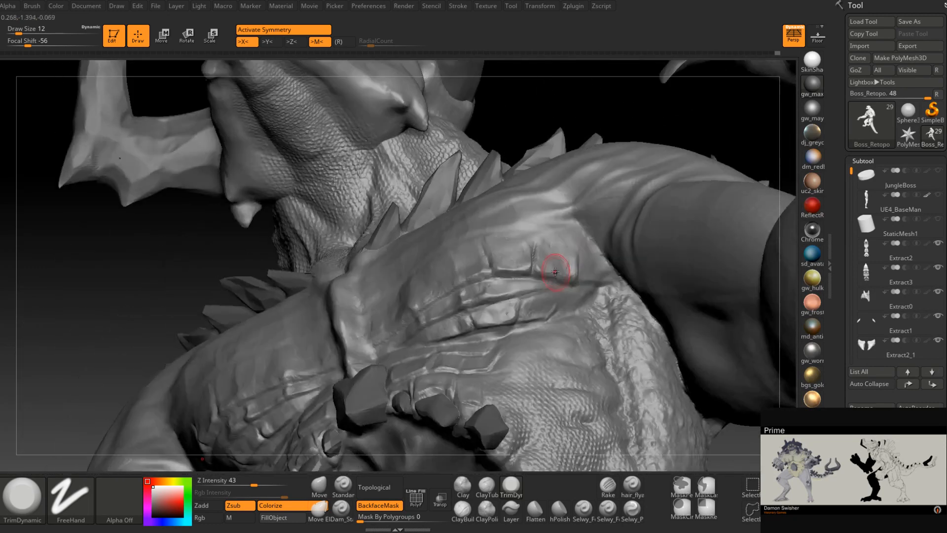
Cut fine grooves around the outer plates above the pectoral crease with Dam_Standard at Draw Size 7
{"action": "left_click", "coordinate": [341, 509]}
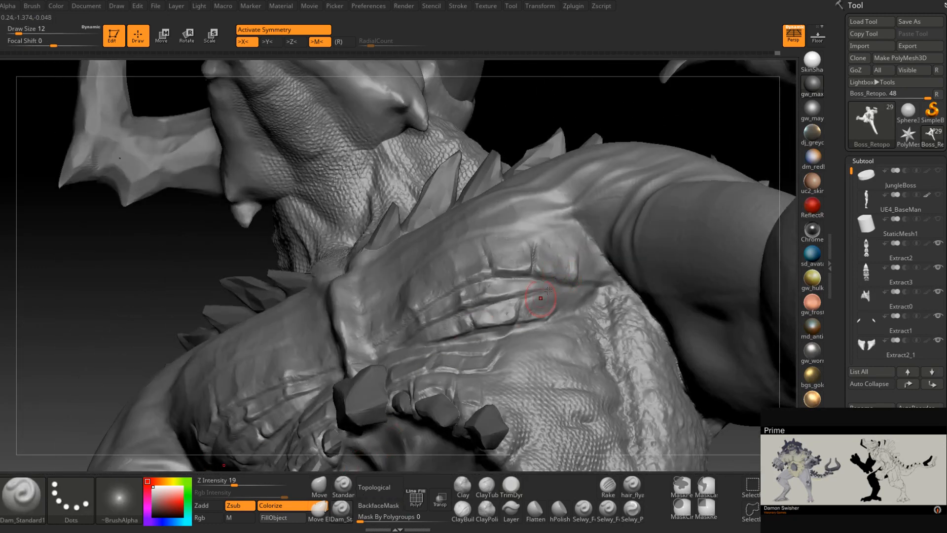
{"action": "right_click_drag", "start_coordinate": [541, 302], "coordinate": [536, 301]}
{"action": "key", "text": "space"}
{"action": "left_click_drag", "start_coordinate": [551, 283], "coordinate": [537, 274]}
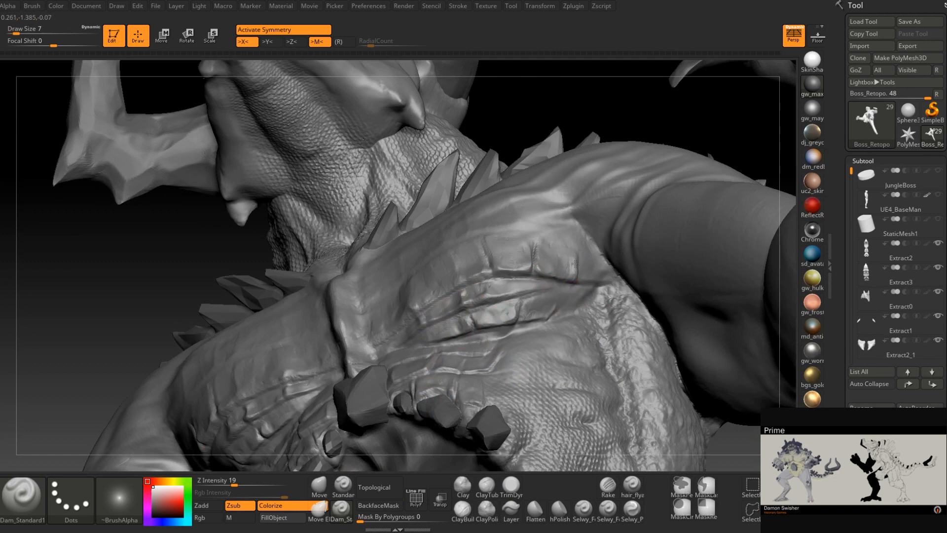
{"action": "right_click_drag", "start_coordinate": [578, 265], "coordinate": [586, 279]}
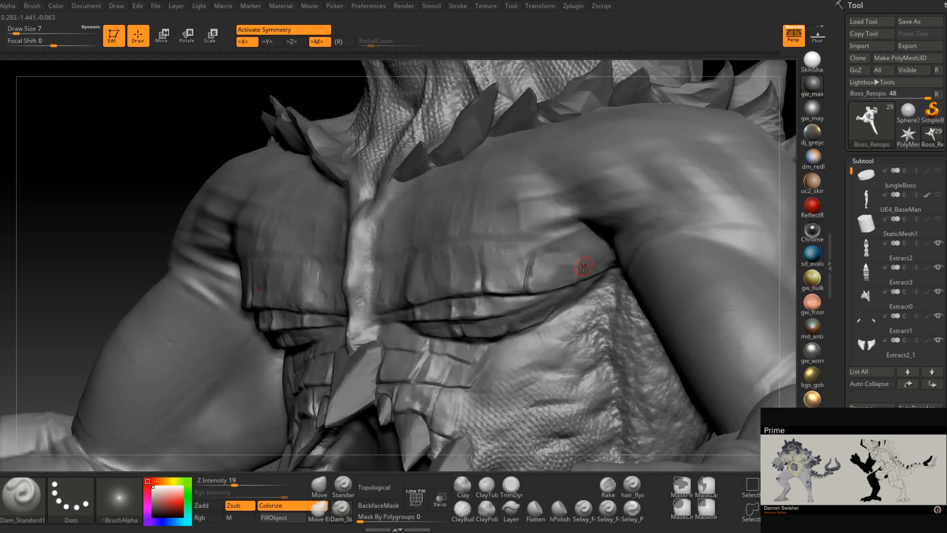
{"action": "right_click_drag", "start_coordinate": [586, 259], "coordinate": [585, 254]}
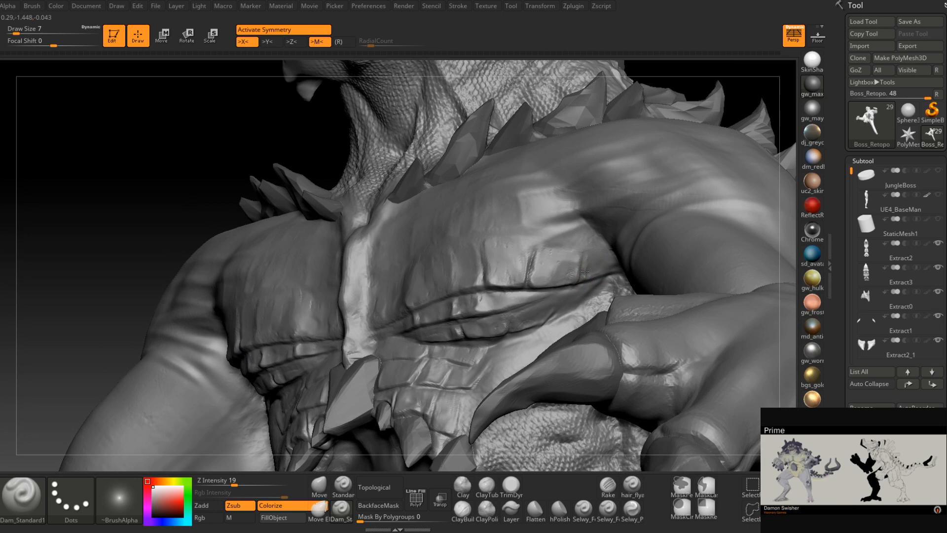
Build up the outermost plate near the armpit with ClayBuildup and flatten it with TrimDynamic, both at Draw Size 7
{"action": "key", "text": "b"}
{"action": "key", "text": "c"}
{"action": "key", "text": "b"}
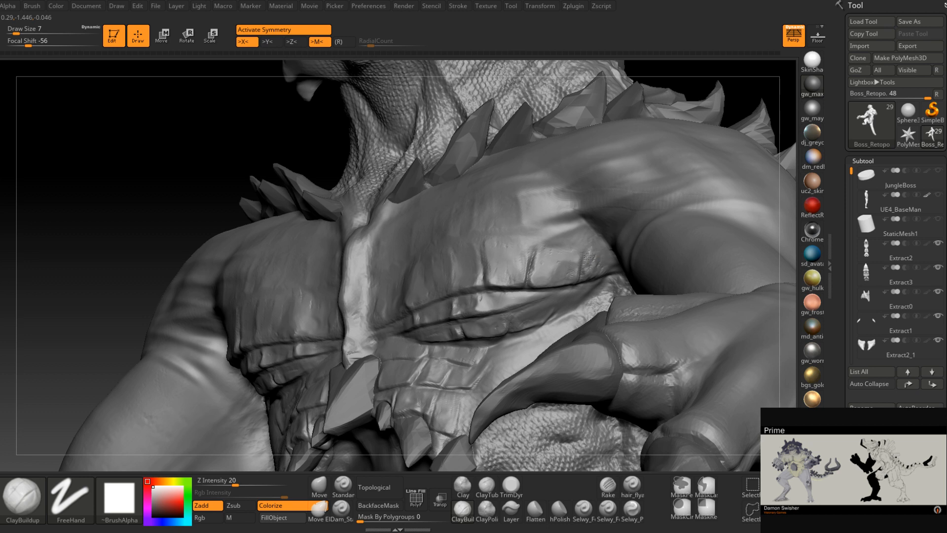
{"action": "key", "text": "b"}
{"action": "key", "text": "t"}
{"action": "key", "text": "d"}
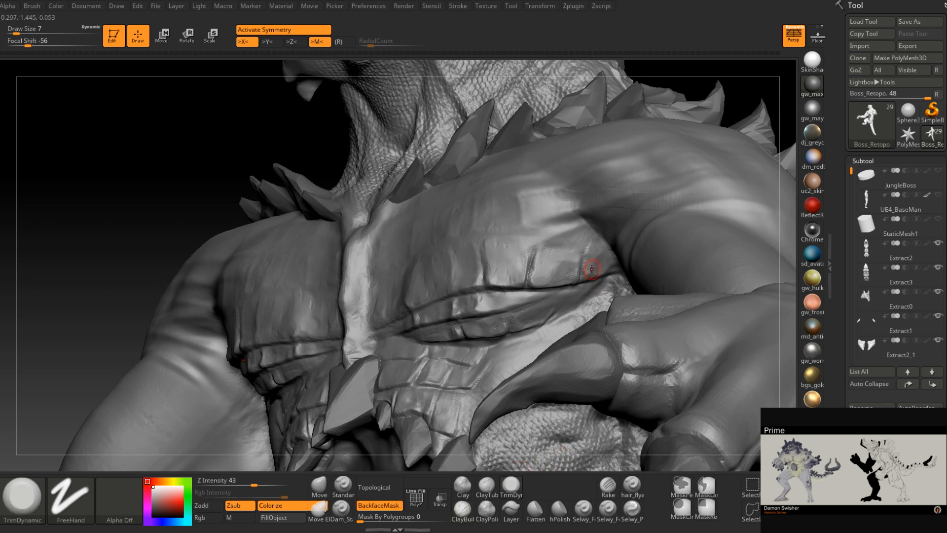
{"action": "mouse_move", "coordinate": [592, 269]}
{"action": "right_mouse_down"}
{"action": "mouse_move", "coordinate": [594, 249]}
{"action": "mouse_move", "coordinate": [560, 251]}
{"action": "mouse_move", "coordinate": [541, 297]}
{"action": "right_mouse_up"}
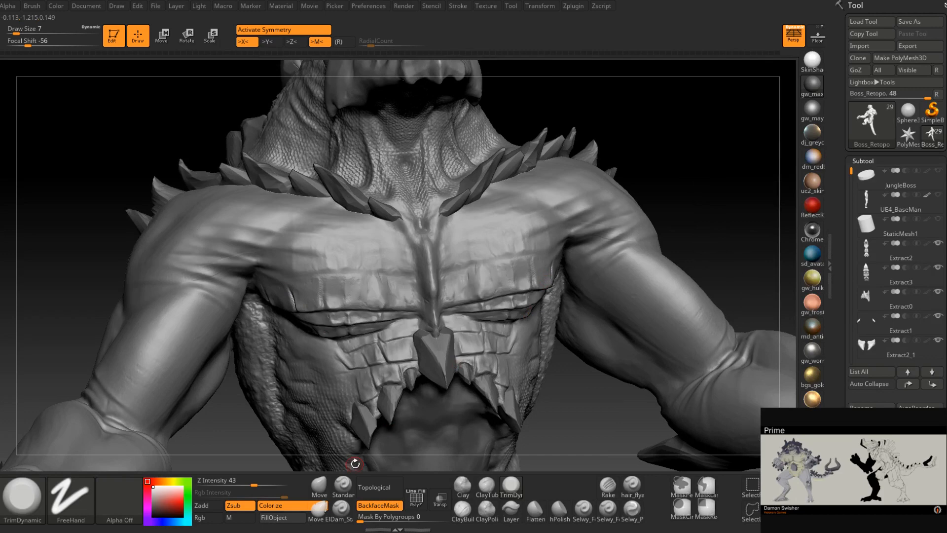
Refine the plate creases along the lower pectorals with Dam_Standard at Draw Size 7 and save the project
{"action": "left_click", "coordinate": [345, 510]}
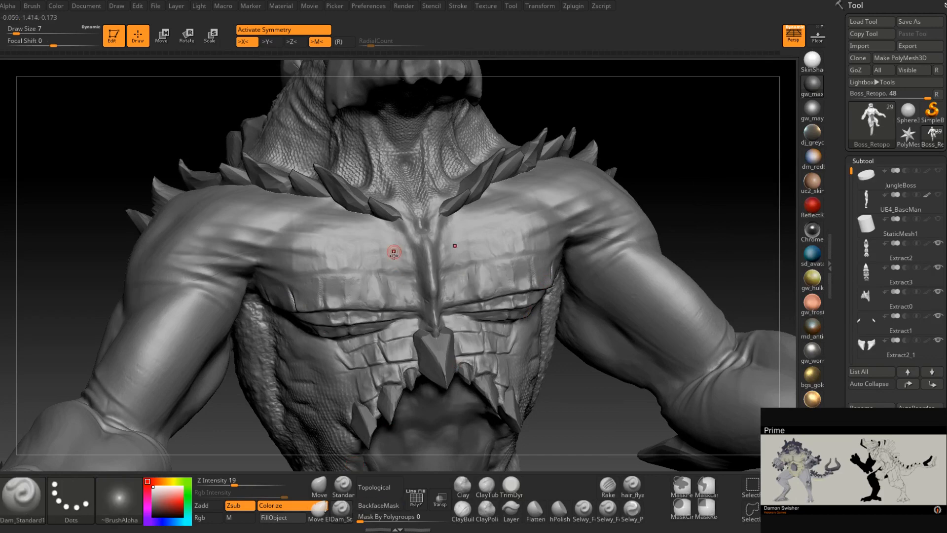
{"action": "mouse_move", "coordinate": [381, 300]}
{"action": "right_mouse_down"}
{"action": "mouse_move", "coordinate": [406, 296]}
{"action": "mouse_move", "coordinate": [370, 301]}
{"action": "mouse_move", "coordinate": [359, 322]}
{"action": "right_mouse_up"}
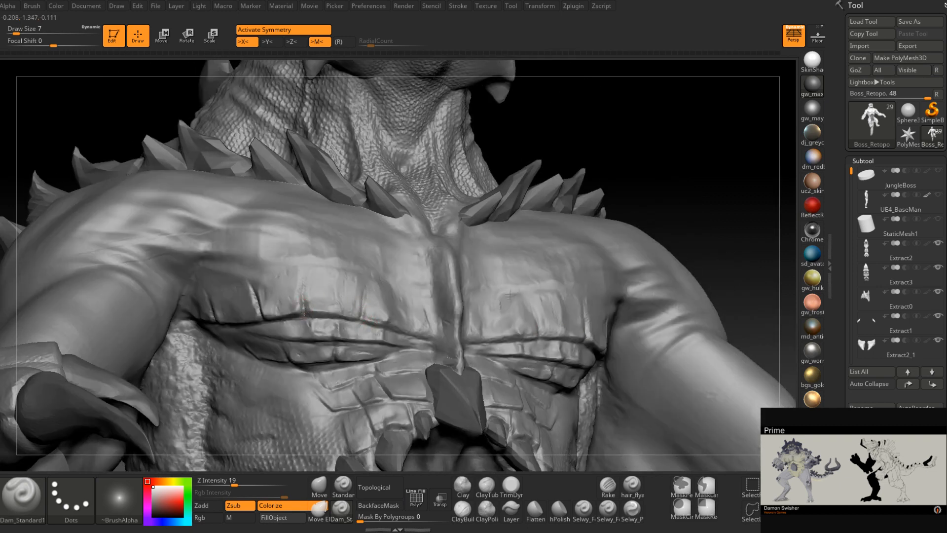
{"action": "mouse_move", "coordinate": [293, 317]}
{"action": "right_mouse_down"}
{"action": "mouse_move", "coordinate": [321, 330]}
{"action": "mouse_move", "coordinate": [360, 298]}
{"action": "right_mouse_up"}
{"action": "key", "text": "ctrl+s"}
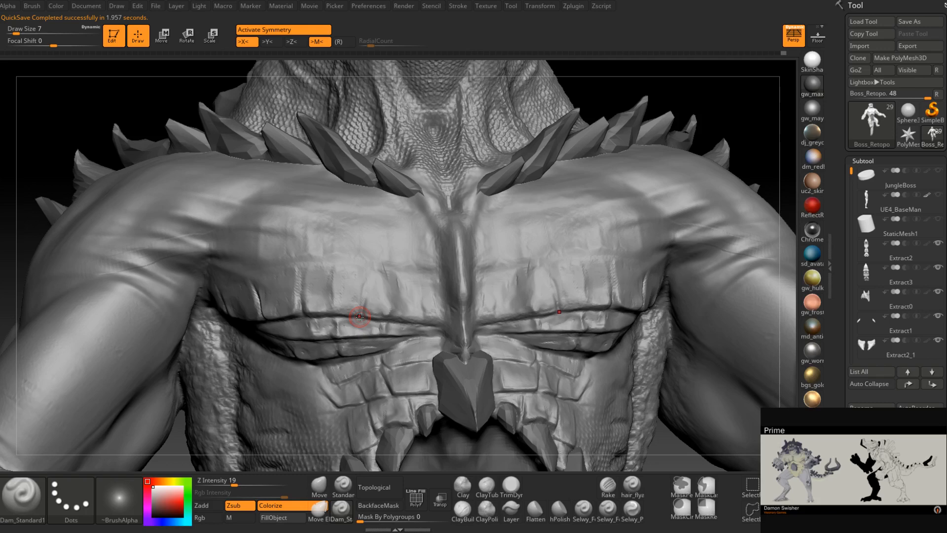
{"action": "mouse_move", "coordinate": [359, 317]}
{"action": "right_mouse_down"}
{"action": "mouse_move", "coordinate": [398, 329]}
{"action": "mouse_move", "coordinate": [416, 322]}
{"action": "right_mouse_up"}
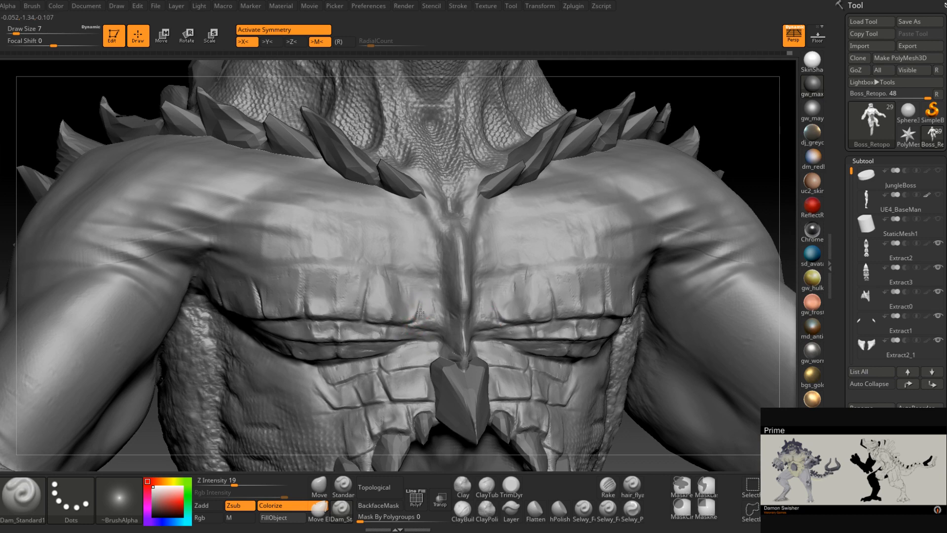
Flatten the innermost plates beside the sternum above the pectoral crease with TrimDynamic at Draw Size 7
{"action": "left_click", "coordinate": [511, 486]}
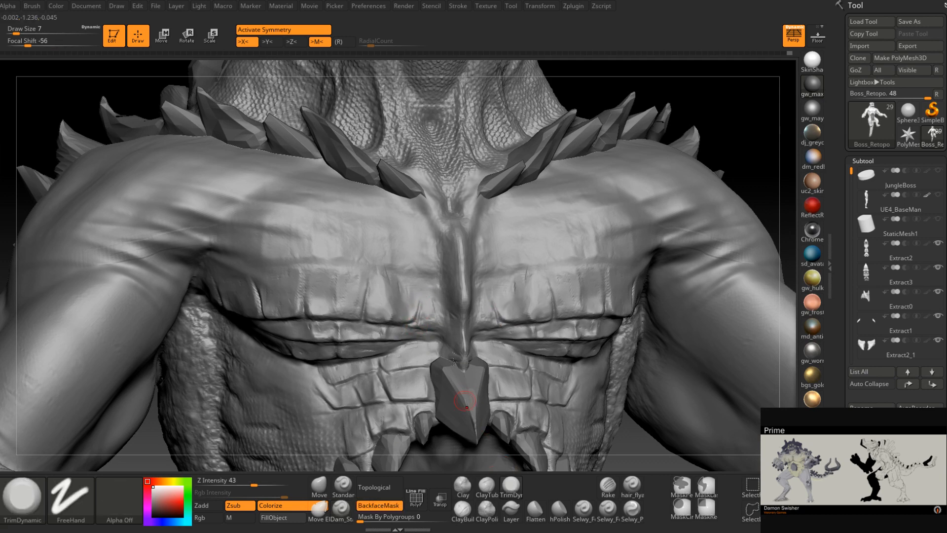
{"action": "mouse_move", "coordinate": [428, 306]}
{"action": "left_mouse_down"}
{"action": "mouse_move", "coordinate": [422, 319]}
{"action": "mouse_move", "coordinate": [434, 314]}
{"action": "left_mouse_up"}
{"action": "right_click_drag", "start_coordinate": [434, 314], "coordinate": [469, 338]}
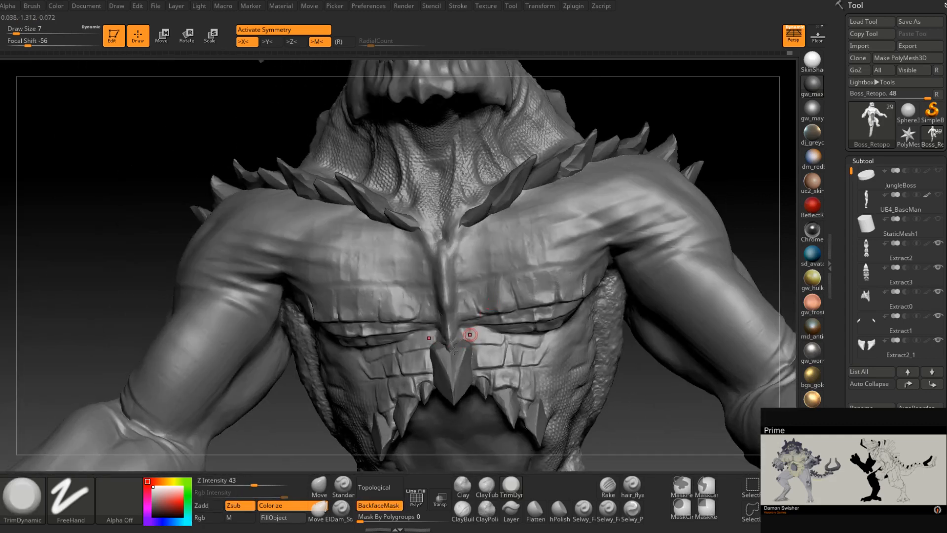
Refine the creases where the lower pectoral plates meet the sternum with Dam_Standard at Draw Size 7
{"action": "key", "text": "ctrl"}
{"action": "mouse_move", "coordinate": [411, 295]}
{"action": "right_mouse_down", "text": "ctrl"}
{"action": "mouse_move", "coordinate": [407, 337]}
{"action": "mouse_move", "coordinate": [413, 329]}
{"action": "right_mouse_up", "text": "ctrl"}
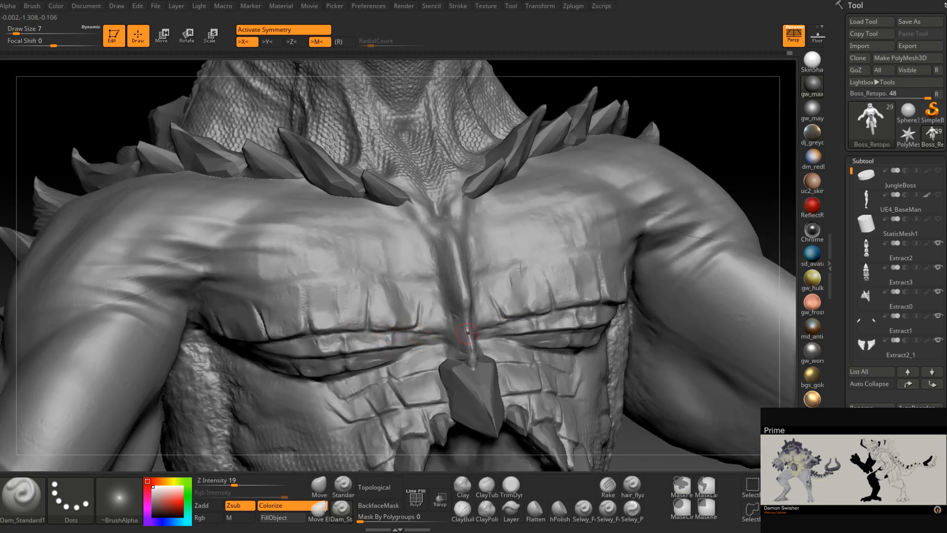
{"action": "right_click_drag", "start_coordinate": [420, 340], "coordinate": [498, 332]}
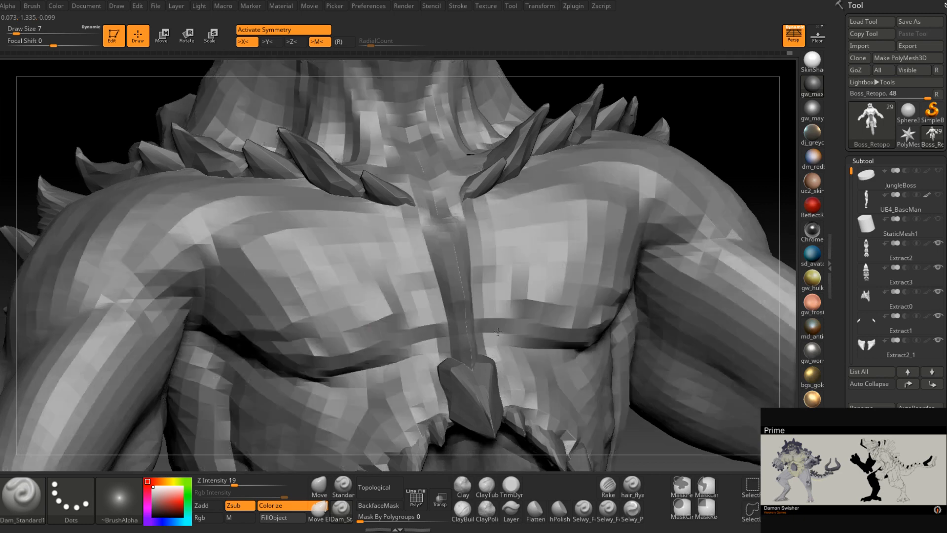
{"action": "mouse_move", "coordinate": [497, 332]}
{"action": "right_mouse_down"}
{"action": "mouse_move", "coordinate": [469, 346]}
{"action": "mouse_move", "coordinate": [467, 334]}
{"action": "mouse_move", "coordinate": [501, 318]}
{"action": "right_mouse_up"}
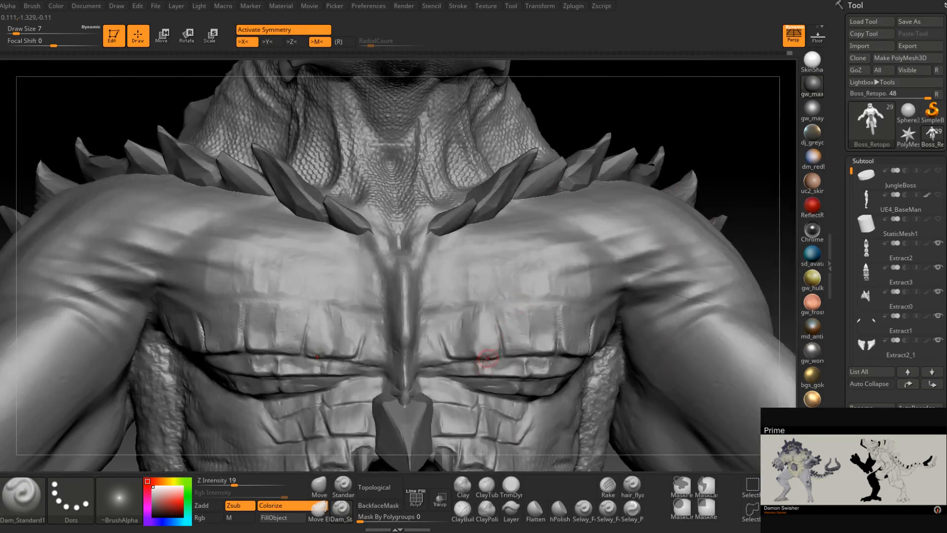
Start a second row of skin ridges on the mid pectoral beside the sternum with ClayBuildup at Draw Size 12
{"action": "left_click", "coordinate": [463, 511]}
{"action": "right_click_drag", "start_coordinate": [469, 266], "coordinate": [466, 305]}
{"action": "key", "text": "space"}
{"action": "left_click_drag", "start_coordinate": [466, 306], "coordinate": [467, 306]}
{"action": "mouse_move", "coordinate": [470, 271]}
{"action": "left_mouse_down"}
{"action": "mouse_move", "coordinate": [467, 305]}
{"action": "mouse_move", "coordinate": [452, 301]}
{"action": "mouse_move", "coordinate": [492, 297]}
{"action": "mouse_move", "coordinate": [477, 304]}
{"action": "left_mouse_up"}
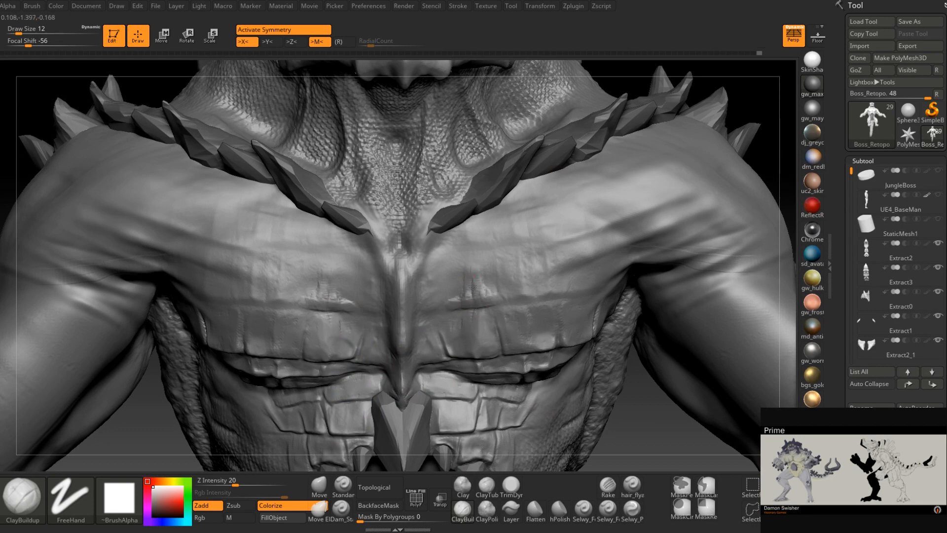
{"action": "key", "text": "shift+d"}
{"action": "key", "text": "d"}
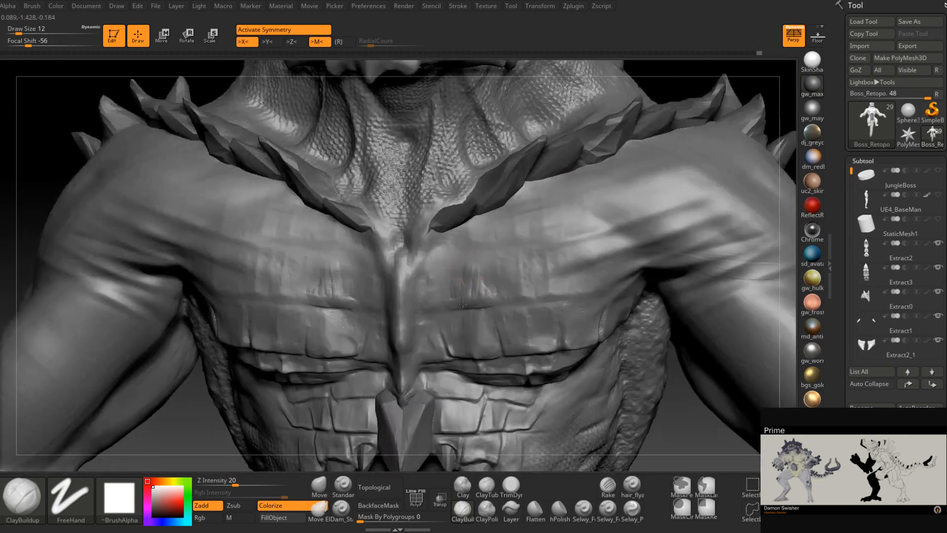
Extend the second row of ridges outward across the mid pectoral with ClayBuildup, checking it at a lower subdivision level
{"action": "mouse_move", "coordinate": [471, 301]}
{"action": "left_mouse_down"}
{"action": "mouse_move", "coordinate": [475, 269]}
{"action": "mouse_move", "coordinate": [481, 294]}
{"action": "mouse_move", "coordinate": [510, 296]}
{"action": "mouse_move", "coordinate": [518, 269]}
{"action": "mouse_move", "coordinate": [526, 286]}
{"action": "mouse_move", "coordinate": [543, 292]}
{"action": "mouse_move", "coordinate": [517, 253]}
{"action": "mouse_move", "coordinate": [536, 291]}
{"action": "left_mouse_up"}
{"action": "key", "text": "shift+d"}
{"action": "key", "text": "d"}
{"action": "key", "text": "shift+d"}
{"action": "key", "text": "d"}
{"action": "right_click_drag", "start_coordinate": [537, 286], "coordinate": [521, 291]}
{"action": "left_click_drag", "start_coordinate": [513, 287], "coordinate": [519, 281]}
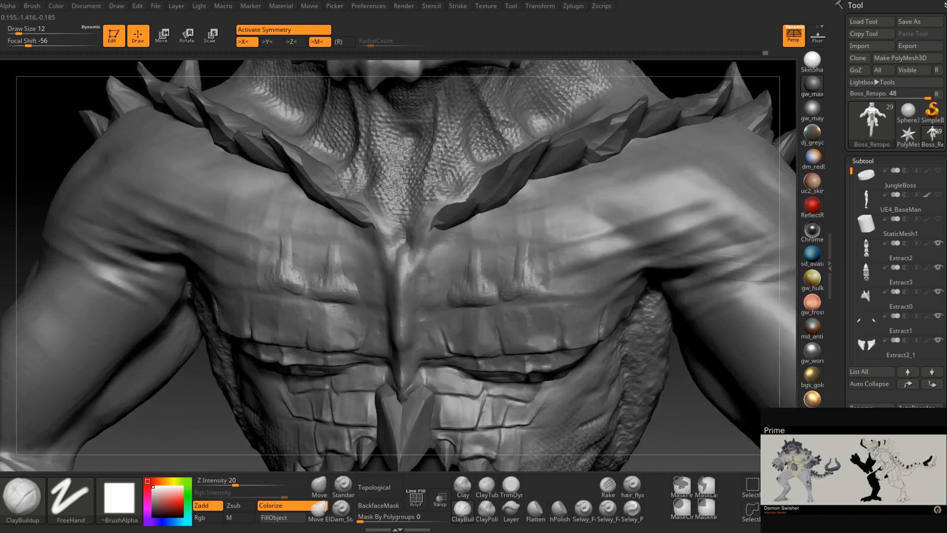
Add vertical ridges to the outer part of the mid-pectoral row with ClayBuildup at Draw Size 12
{"action": "right_click_drag", "start_coordinate": [523, 284], "coordinate": [530, 295]}
{"action": "left_click_drag", "start_coordinate": [515, 287], "coordinate": [527, 291]}
{"action": "mouse_move", "coordinate": [542, 277]}
{"action": "right_mouse_down"}
{"action": "mouse_move", "coordinate": [551, 290]}
{"action": "mouse_move", "coordinate": [559, 281]}
{"action": "right_mouse_up"}
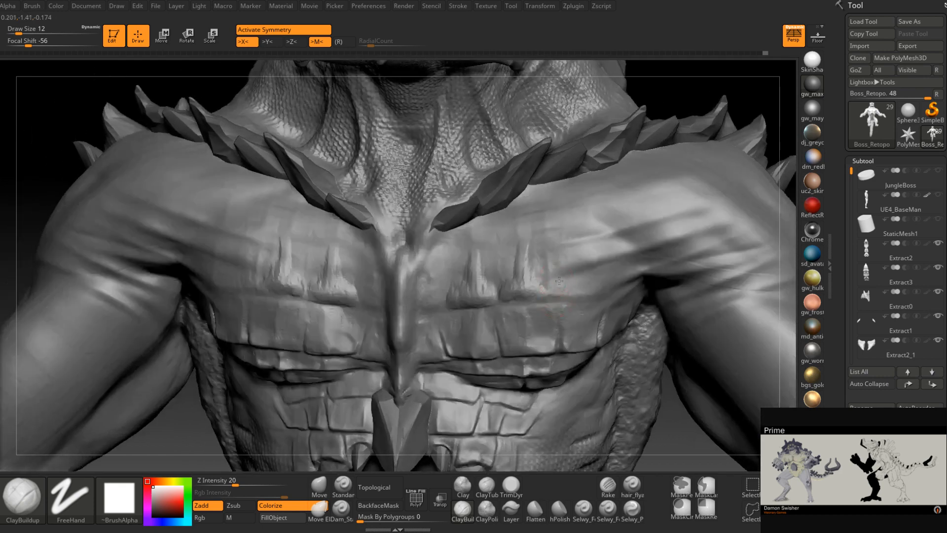
{"action": "mouse_move", "coordinate": [555, 280]}
{"action": "left_mouse_down"}
{"action": "mouse_move", "coordinate": [567, 288]}
{"action": "mouse_move", "coordinate": [546, 277]}
{"action": "mouse_move", "coordinate": [543, 287]}
{"action": "mouse_move", "coordinate": [553, 272]}
{"action": "left_mouse_up"}
{"action": "right_click_drag", "start_coordinate": [553, 300], "coordinate": [570, 281]}
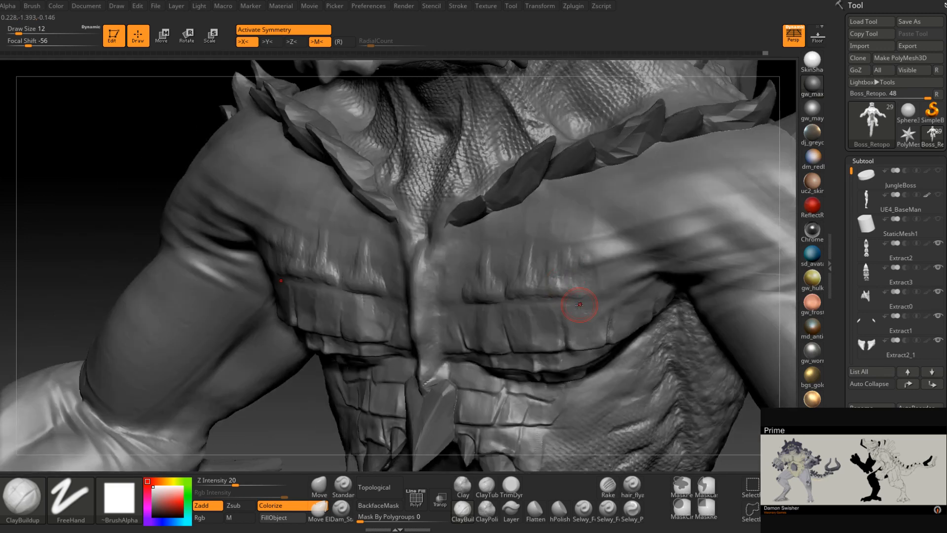
{"action": "mouse_move", "coordinate": [580, 303]}
{"action": "right_mouse_down"}
{"action": "mouse_move", "coordinate": [475, 275]}
{"action": "mouse_move", "coordinate": [481, 288]}
{"action": "mouse_move", "coordinate": [471, 276]}
{"action": "mouse_move", "coordinate": [536, 280]}
{"action": "mouse_move", "coordinate": [519, 275]}
{"action": "right_mouse_up"}
Carve a horizontal crease beneath the mid-pectoral ridges from the sternum outward with Dam_Standard at Draw Size 12
{"action": "left_click", "coordinate": [341, 510]}
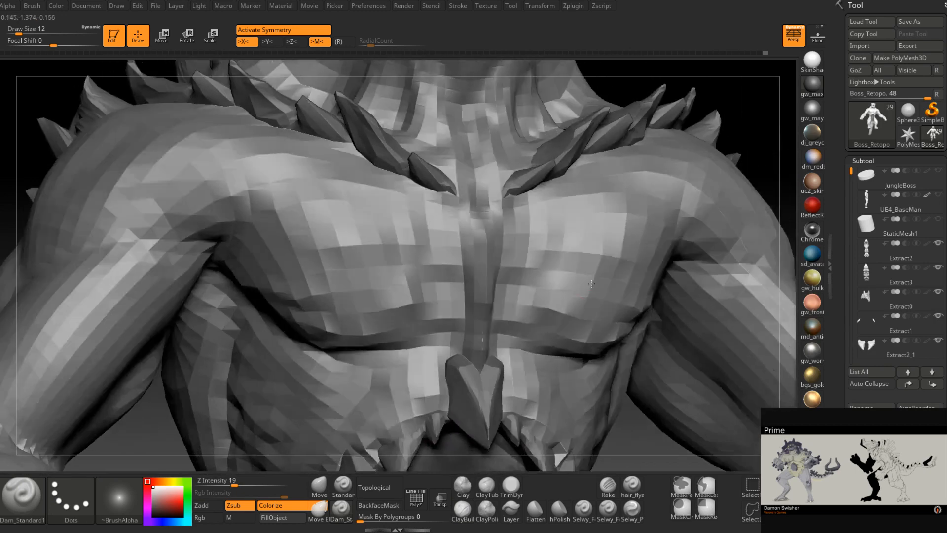
{"action": "mouse_move", "coordinate": [518, 273]}
{"action": "right_mouse_down"}
{"action": "mouse_move", "coordinate": [509, 268]}
{"action": "mouse_move", "coordinate": [575, 267]}
{"action": "right_mouse_up"}
{"action": "left_click_drag", "start_coordinate": [613, 258], "coordinate": [638, 253]}
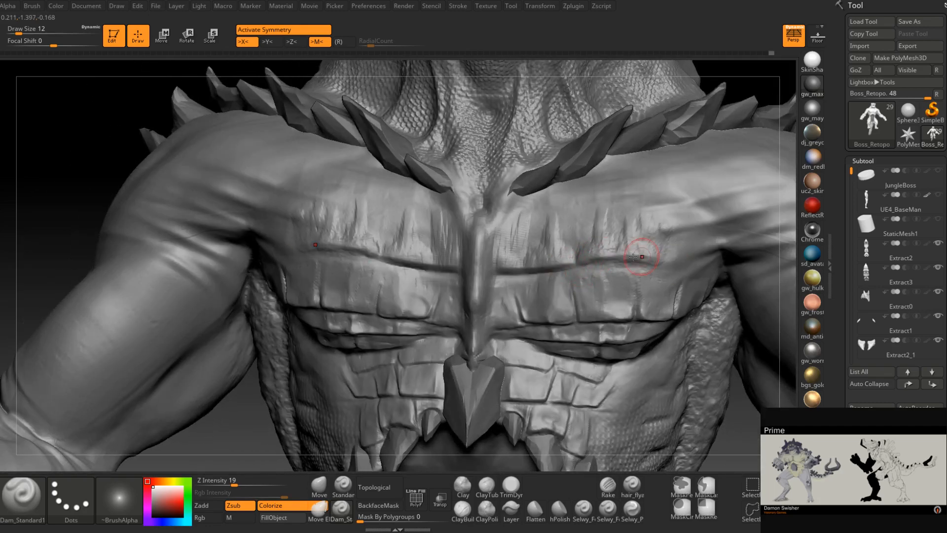
Deepen the mid-pectoral crease and extend it toward the armpit with Dam_Standard at Draw Size 16
{"action": "mouse_move", "coordinate": [638, 253]}
{"action": "right_mouse_down"}
{"action": "mouse_move", "coordinate": [647, 271]}
{"action": "mouse_move", "coordinate": [615, 254]}
{"action": "mouse_move", "coordinate": [671, 243]}
{"action": "right_mouse_up"}
{"action": "key", "text": "space"}
{"action": "left_click_drag", "start_coordinate": [645, 267], "coordinate": [647, 267]}
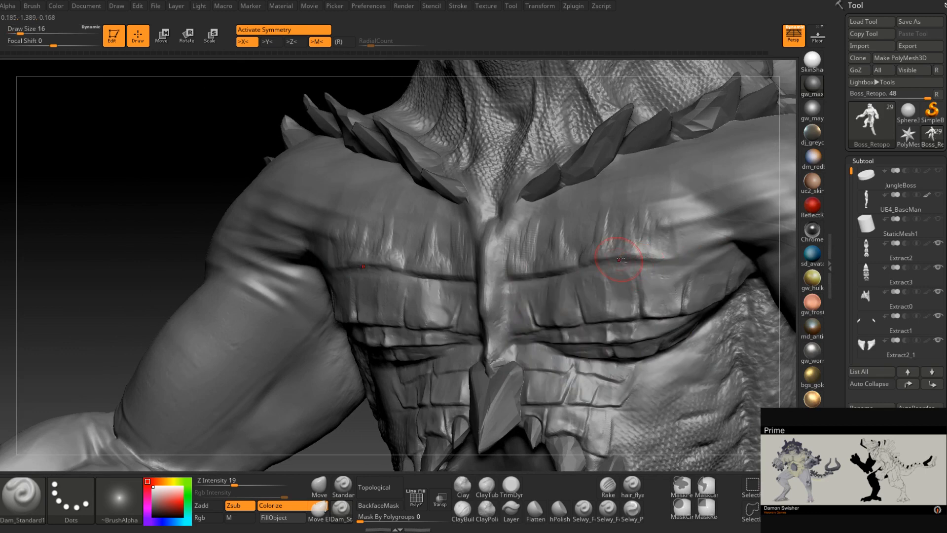
{"action": "left_click_drag", "start_coordinate": [725, 251], "coordinate": [639, 263]}
{"action": "right_click_drag", "start_coordinate": [639, 263], "coordinate": [666, 258]}
{"action": "left_click_drag", "start_coordinate": [641, 262], "coordinate": [575, 271]}
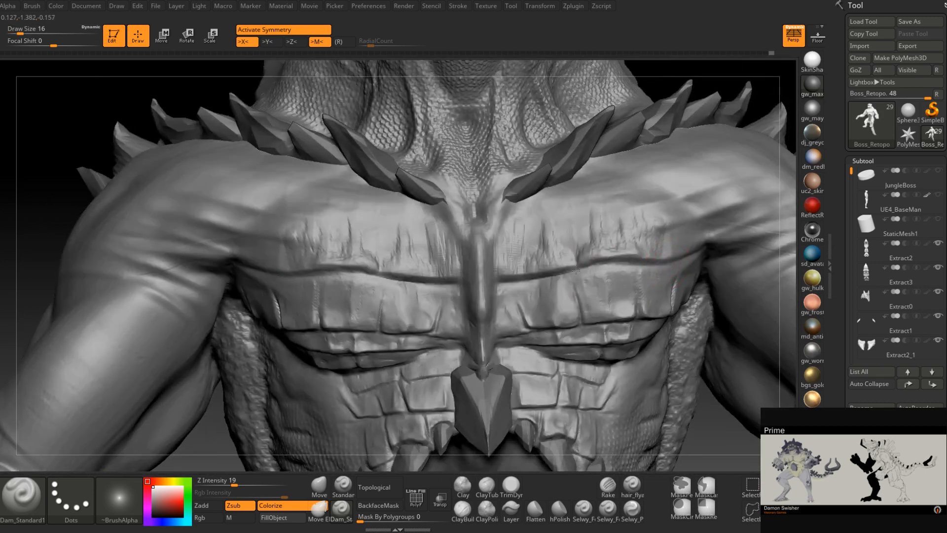
Flatten the rough vertical streaks on the upper chest plates with the TrimDynamic brush at draw size 12
{"action": "right_click_drag", "start_coordinate": [567, 276], "coordinate": [540, 284]}
{"action": "key", "text": "space"}
{"action": "left_click_drag", "start_coordinate": [568, 268], "coordinate": [508, 279]}
{"action": "mouse_move", "coordinate": [517, 279]}
{"action": "right_mouse_down"}
{"action": "mouse_move", "coordinate": [488, 286]}
{"action": "mouse_move", "coordinate": [531, 270]}
{"action": "right_mouse_up"}
{"action": "left_click", "coordinate": [511, 486]}
{"action": "mouse_move", "coordinate": [513, 227]}
{"action": "right_mouse_down"}
{"action": "mouse_move", "coordinate": [511, 254]}
{"action": "mouse_move", "coordinate": [560, 247]}
{"action": "right_mouse_up"}
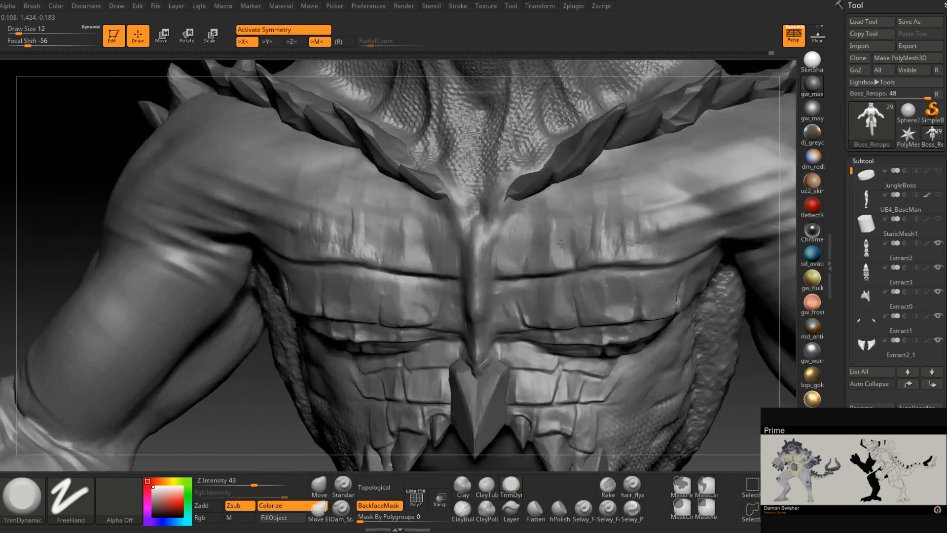
{"action": "mouse_move", "coordinate": [595, 222]}
{"action": "left_mouse_down"}
{"action": "mouse_move", "coordinate": [591, 254]}
{"action": "mouse_move", "coordinate": [602, 232]}
{"action": "mouse_move", "coordinate": [647, 240]}
{"action": "left_mouse_up"}
{"action": "mouse_move", "coordinate": [671, 254]}
{"action": "right_mouse_down"}
{"action": "mouse_move", "coordinate": [649, 254]}
{"action": "mouse_move", "coordinate": [669, 260]}
{"action": "right_mouse_up"}
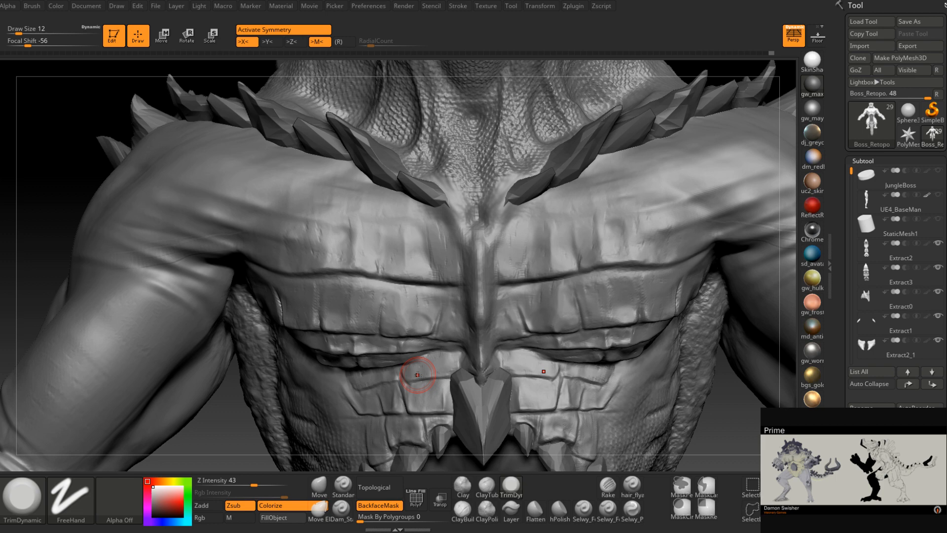
{"action": "mouse_move", "coordinate": [609, 281]}
{"action": "right_mouse_down"}
{"action": "mouse_move", "coordinate": [676, 264]}
{"action": "mouse_move", "coordinate": [621, 262]}
{"action": "right_mouse_up"}
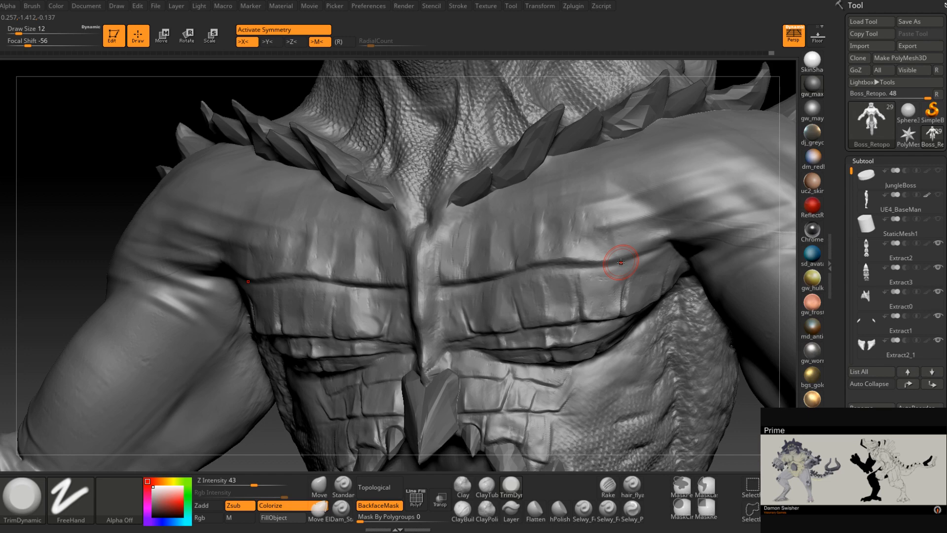
Sharpen the creases around the upper chest plates with the DamStandard brush at draw size 7
{"action": "mouse_move", "coordinate": [620, 261]}
{"action": "right_mouse_down"}
{"action": "mouse_move", "coordinate": [480, 363]}
{"action": "mouse_move", "coordinate": [464, 343]}
{"action": "mouse_move", "coordinate": [475, 331]}
{"action": "right_mouse_up"}
{"action": "left_click", "coordinate": [342, 511]}
{"action": "key", "text": "space"}
{"action": "left_click_drag", "start_coordinate": [501, 265], "coordinate": [497, 265]}
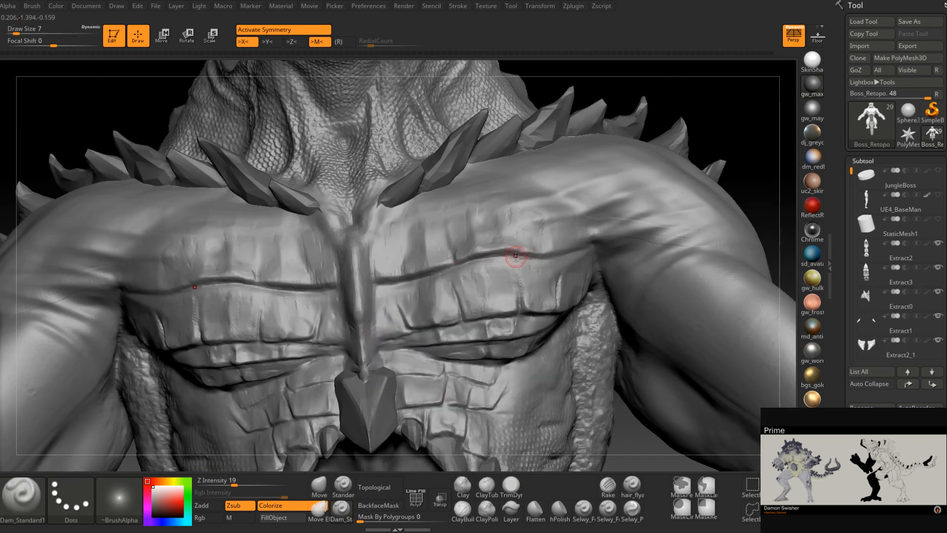
{"action": "right_click_drag", "start_coordinate": [516, 259], "coordinate": [520, 256]}
{"action": "right_click_drag", "start_coordinate": [584, 245], "coordinate": [551, 257]}
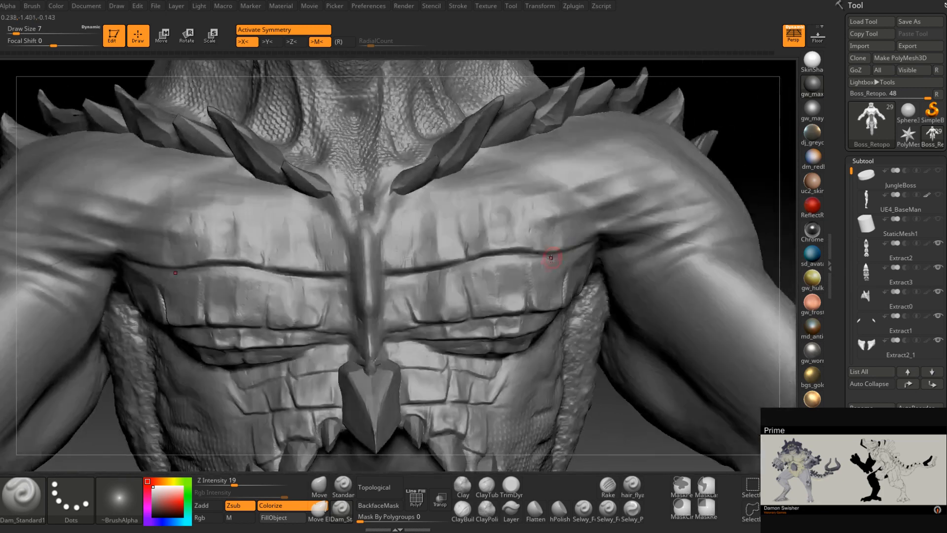
{"action": "right_click_drag", "start_coordinate": [471, 271], "coordinate": [466, 261]}
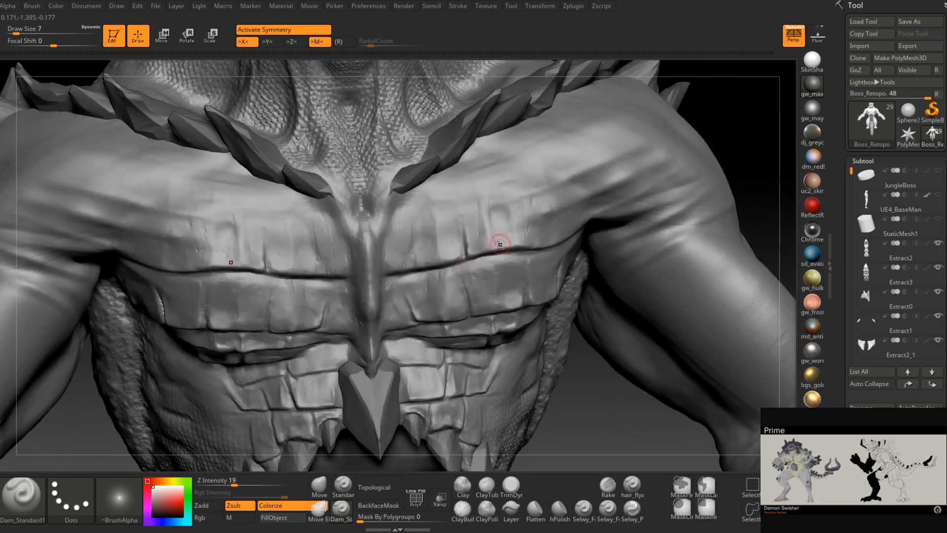
{"action": "mouse_move", "coordinate": [488, 247]}
{"action": "right_mouse_down"}
{"action": "mouse_move", "coordinate": [436, 255]}
{"action": "mouse_move", "coordinate": [505, 171]}
{"action": "mouse_move", "coordinate": [502, 242]}
{"action": "right_mouse_up"}
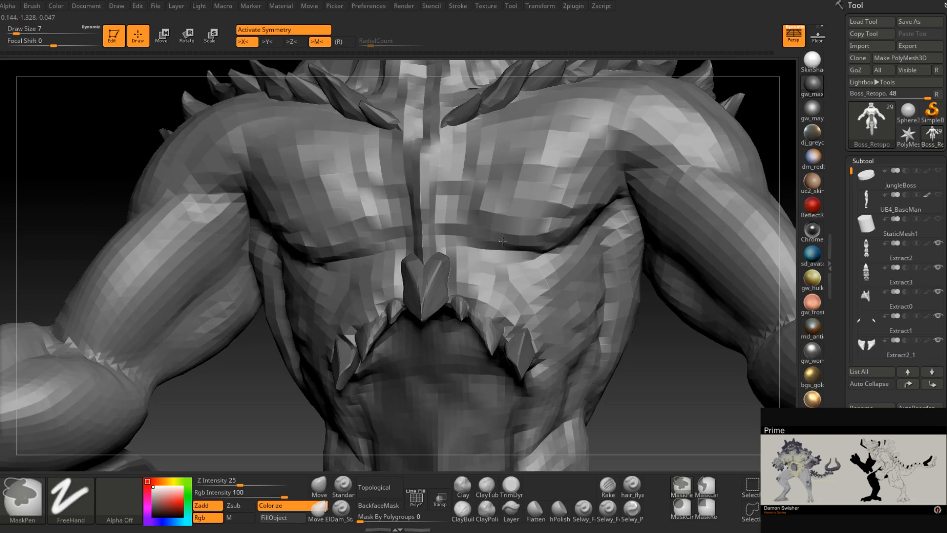
Build up the outer end of the top chest plate row near the armpit using ClayBuildup at draw size 11
{"action": "right_click_drag", "start_coordinate": [502, 241], "coordinate": [516, 263]}
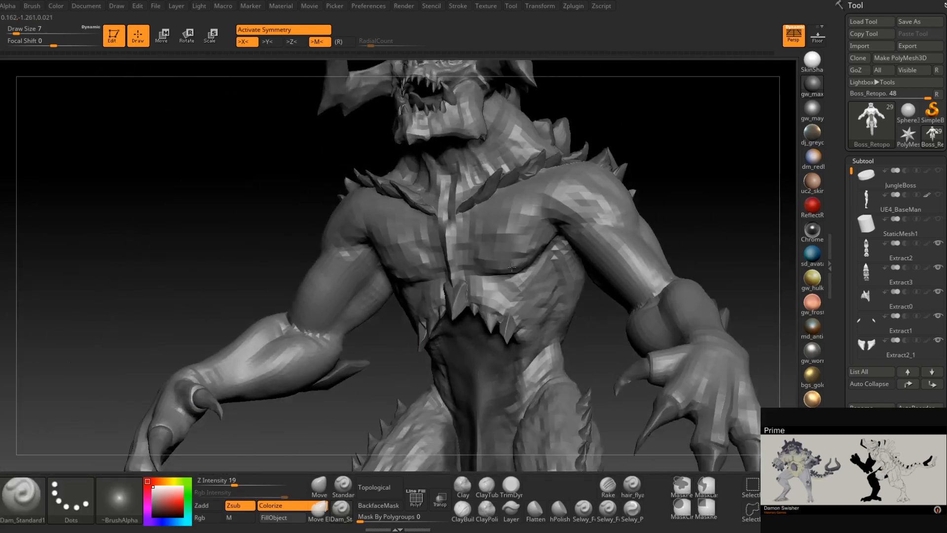
{"action": "right_click_drag", "start_coordinate": [513, 276], "coordinate": [520, 291]}
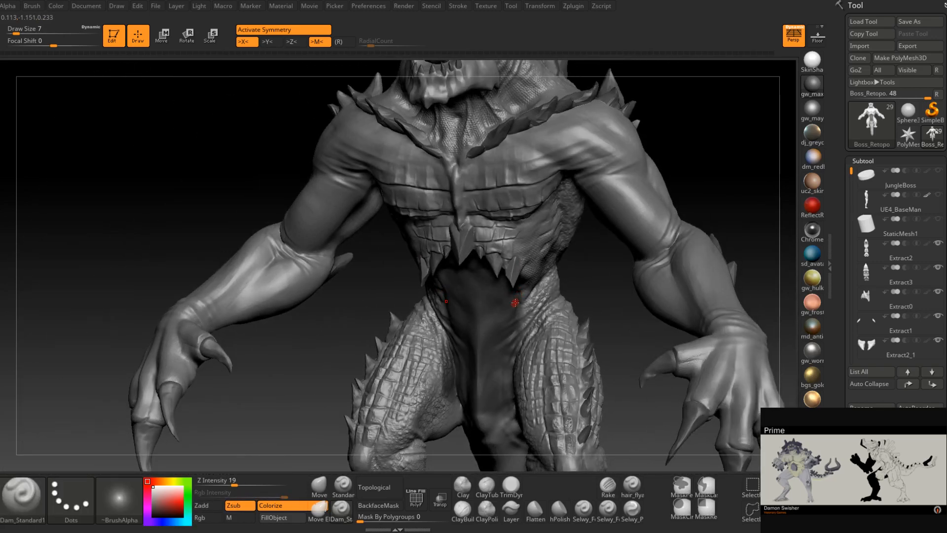
{"action": "mouse_move", "coordinate": [544, 232]}
{"action": "right_mouse_down"}
{"action": "mouse_move", "coordinate": [562, 186]}
{"action": "mouse_move", "coordinate": [546, 228]}
{"action": "mouse_move", "coordinate": [538, 214]}
{"action": "mouse_move", "coordinate": [532, 234]}
{"action": "mouse_move", "coordinate": [550, 306]}
{"action": "right_mouse_up"}
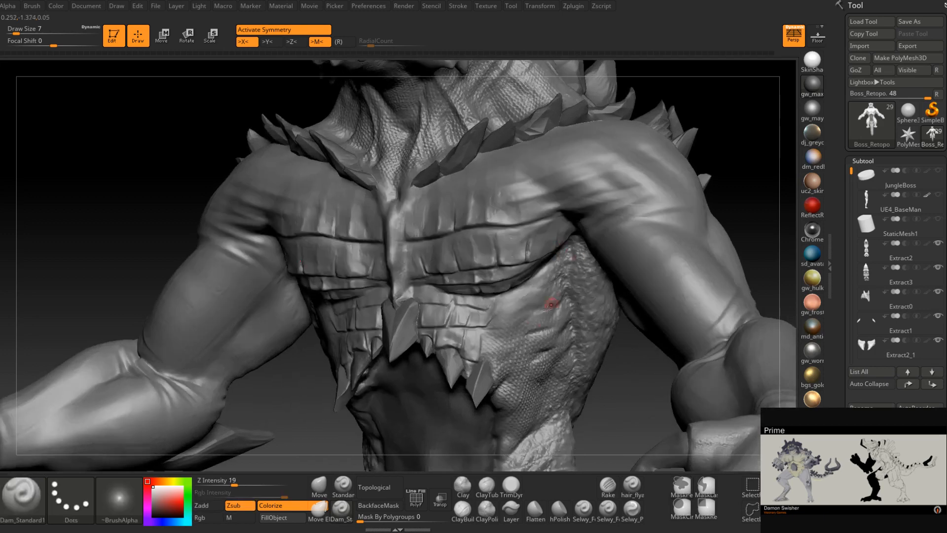
{"action": "left_click", "coordinate": [462, 512]}
{"action": "right_click_drag", "start_coordinate": [484, 331], "coordinate": [501, 295]}
{"action": "key", "text": "space"}
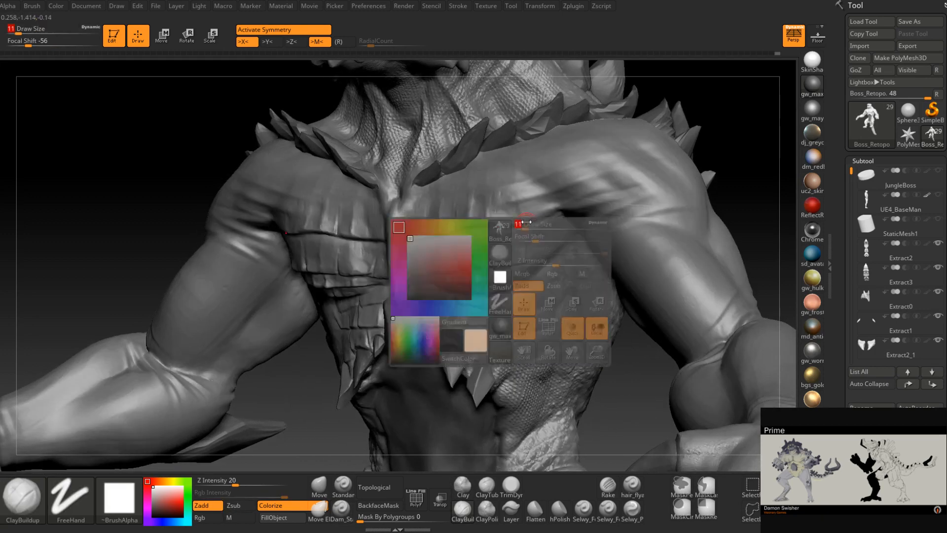
{"action": "left_click_drag", "start_coordinate": [520, 221], "coordinate": [531, 218]}
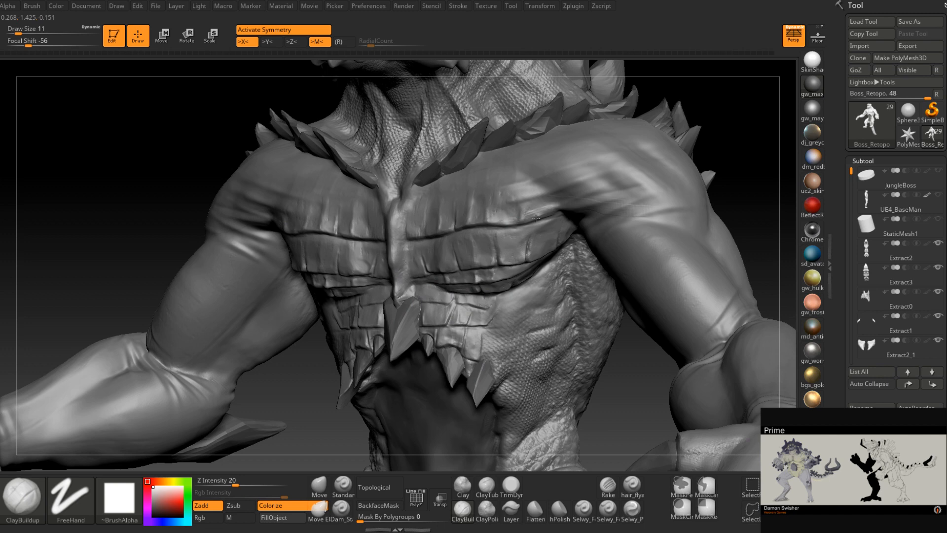
{"action": "right_click_drag", "start_coordinate": [531, 211], "coordinate": [538, 215]}
Flatten the built-up outer chest plates with the TrimDynamic brush at draw size 11
{"action": "left_click", "coordinate": [511, 486]}
{"action": "mouse_move", "coordinate": [523, 276]}
{"action": "right_mouse_down", "text": "ctrl"}
{"action": "mouse_move", "coordinate": [545, 198]}
{"action": "mouse_move", "coordinate": [522, 201]}
{"action": "mouse_move", "coordinate": [546, 193]}
{"action": "right_mouse_up", "text": "ctrl"}
{"action": "right_click_drag", "start_coordinate": [514, 250], "coordinate": [511, 207]}
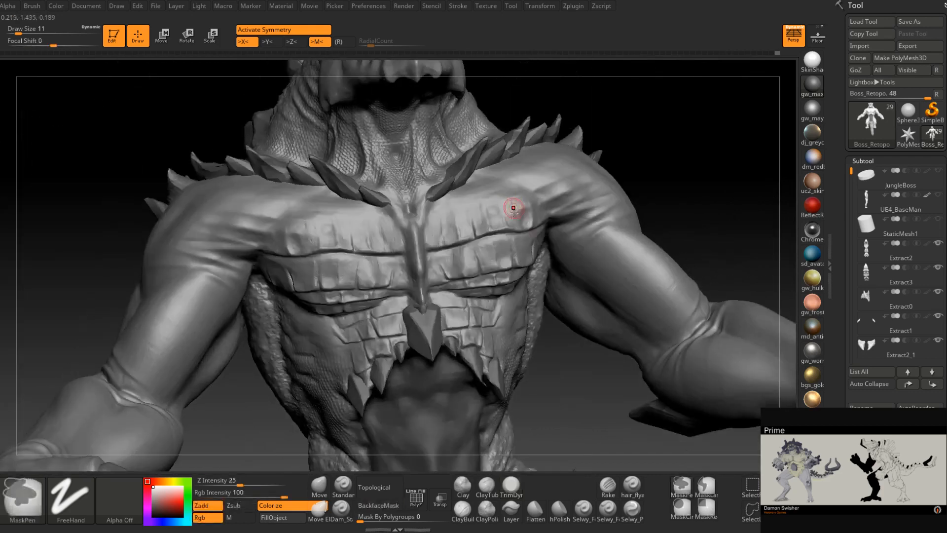
{"action": "right_click_drag", "start_coordinate": [477, 269], "coordinate": [485, 274]}
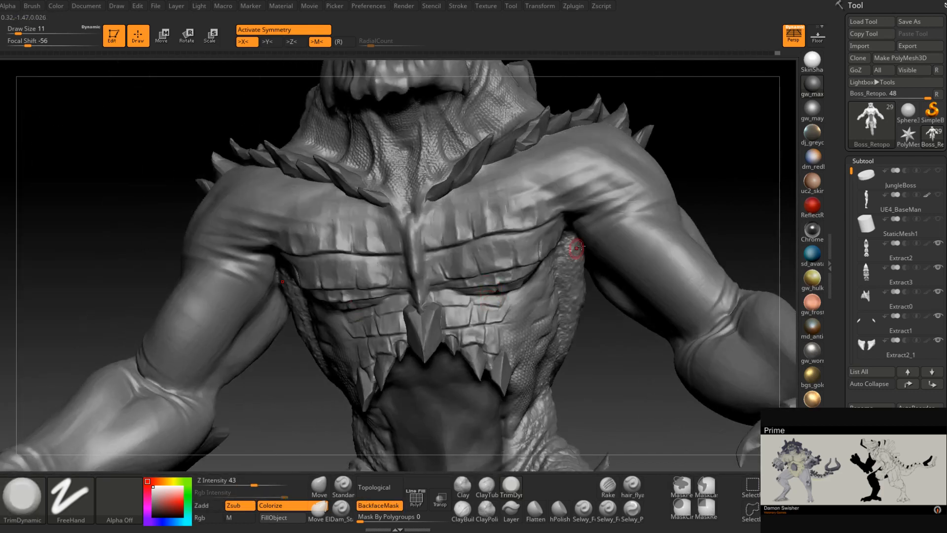
{"action": "right_click_drag", "start_coordinate": [569, 233], "coordinate": [566, 242]}
Recut the creases of the outer chest plates toward the armpit with DamStandard at draw size 9
{"action": "left_click", "coordinate": [341, 511]}
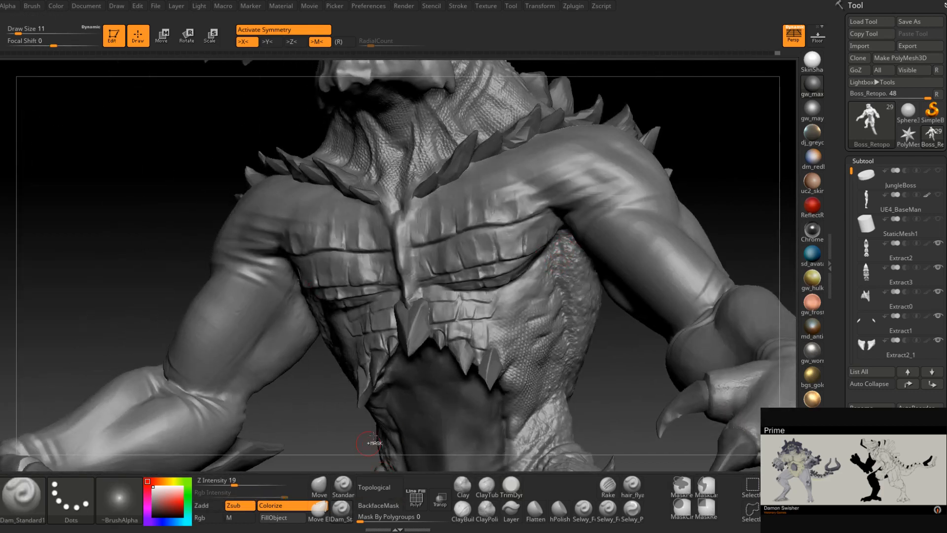
{"action": "right_click_drag", "start_coordinate": [560, 200], "coordinate": [547, 214], "text": "ctrl"}
{"action": "key", "text": "s"}
{"action": "left_click_drag", "start_coordinate": [548, 213], "coordinate": [546, 214]}
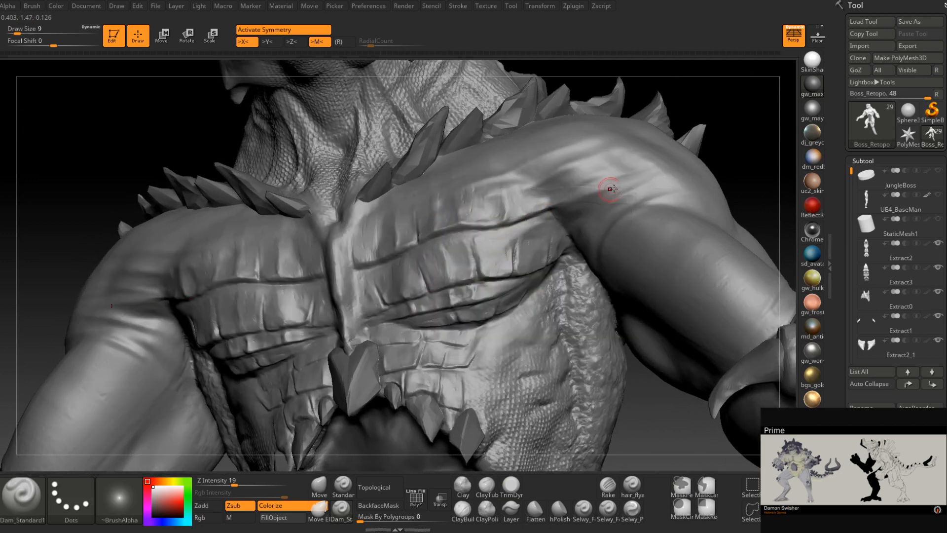
{"action": "mouse_move", "coordinate": [610, 188]}
{"action": "right_mouse_down"}
{"action": "mouse_move", "coordinate": [619, 184]}
{"action": "mouse_move", "coordinate": [578, 193]}
{"action": "mouse_move", "coordinate": [566, 181]}
{"action": "mouse_move", "coordinate": [572, 212]}
{"action": "right_mouse_up"}
{"action": "mouse_move", "coordinate": [554, 250]}
{"action": "right_mouse_down"}
{"action": "mouse_move", "coordinate": [512, 270]}
{"action": "mouse_move", "coordinate": [509, 287]}
{"action": "mouse_move", "coordinate": [512, 265]}
{"action": "right_mouse_up"}
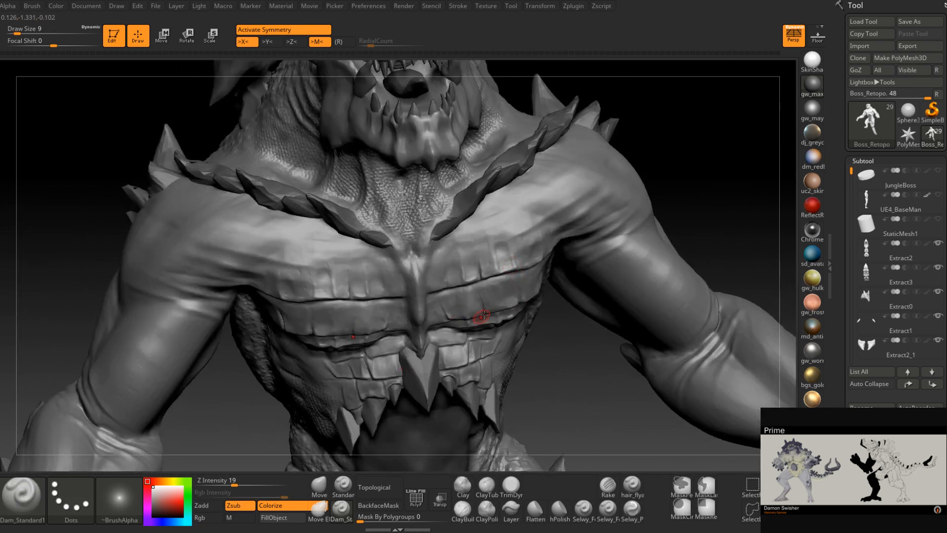
Carve a horizontal crease across the upper chest above the top plate row with the DamStandard brush
{"action": "mouse_move", "coordinate": [484, 316]}
{"action": "right_mouse_down"}
{"action": "mouse_move", "coordinate": [496, 276]}
{"action": "mouse_move", "coordinate": [482, 250]}
{"action": "mouse_move", "coordinate": [441, 307]}
{"action": "mouse_move", "coordinate": [444, 325]}
{"action": "mouse_move", "coordinate": [465, 310]}
{"action": "mouse_move", "coordinate": [493, 336]}
{"action": "right_mouse_up"}
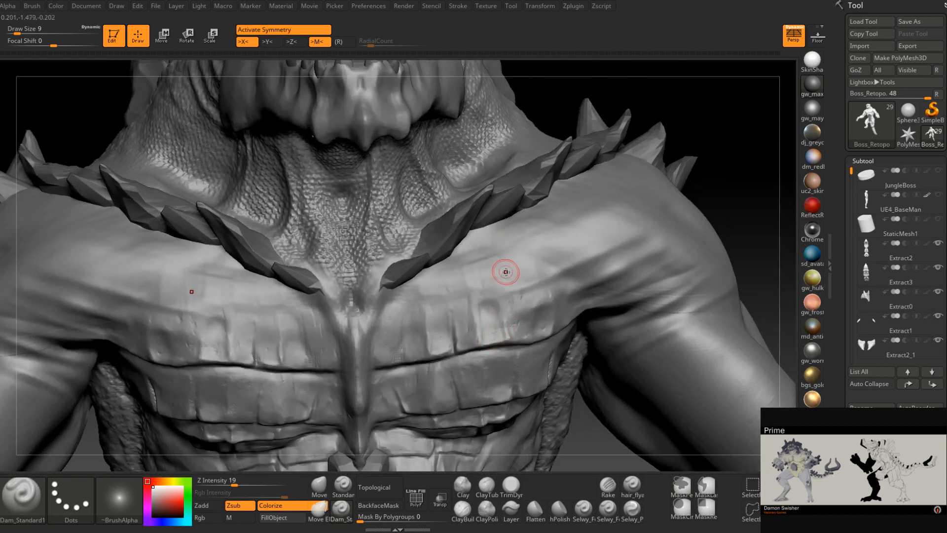
{"action": "right_click_drag", "start_coordinate": [505, 270], "coordinate": [508, 289]}
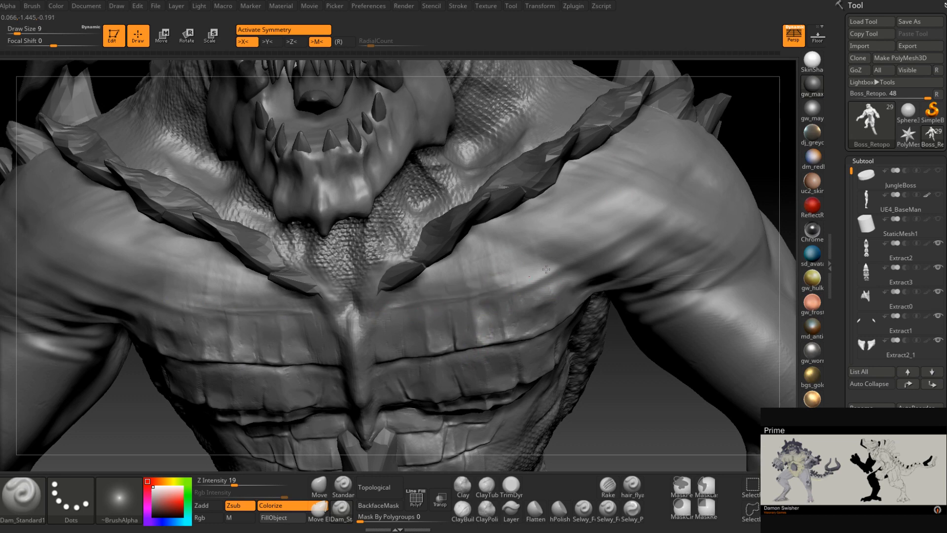
{"action": "right_click_drag", "start_coordinate": [424, 301], "coordinate": [434, 298]}
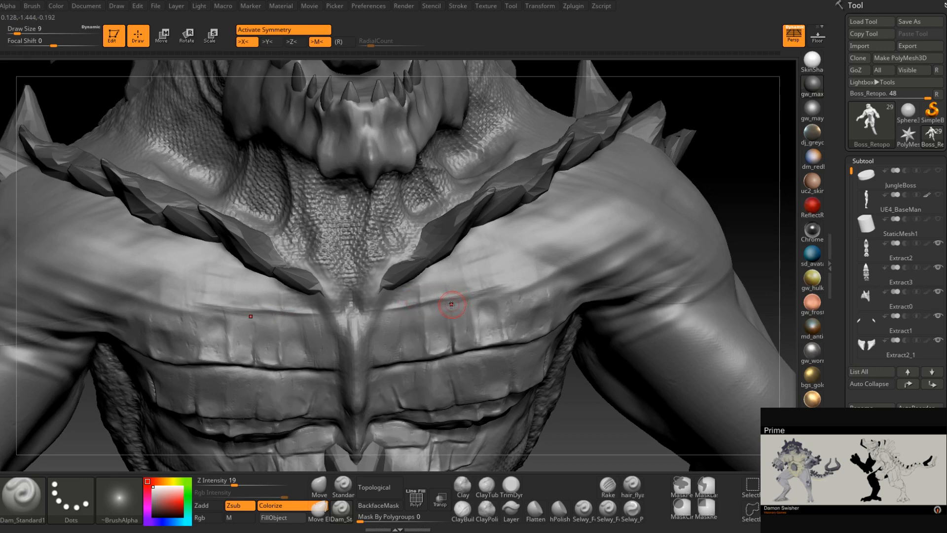
{"action": "right_click_drag", "start_coordinate": [448, 302], "coordinate": [484, 254]}
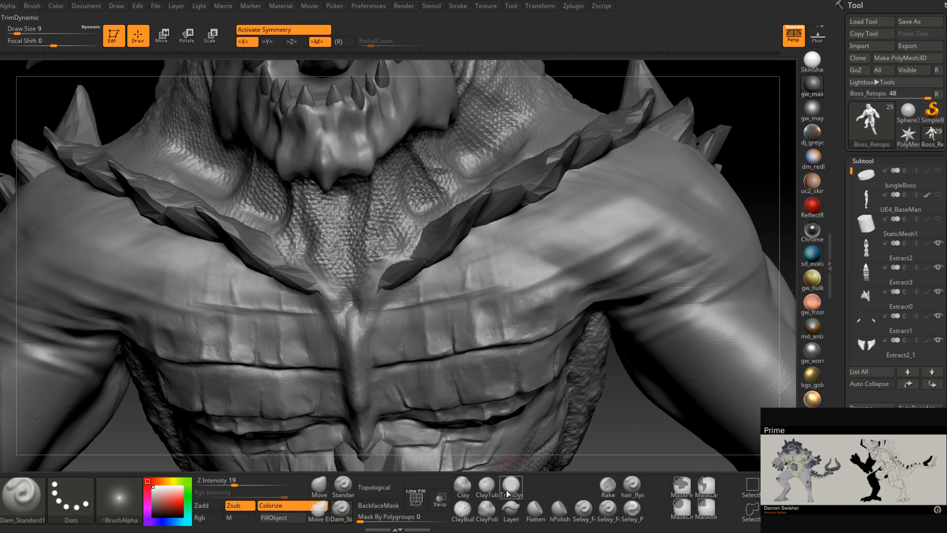
Build up a band along the new upper chest crease toward the sternum with ClayBuildup at draw size 14
{"action": "key", "text": "b"}
{"action": "key", "text": "c"}
{"action": "key", "text": "b"}
{"action": "key", "text": "space"}
{"action": "left_click_drag", "start_coordinate": [466, 286], "coordinate": [423, 299]}
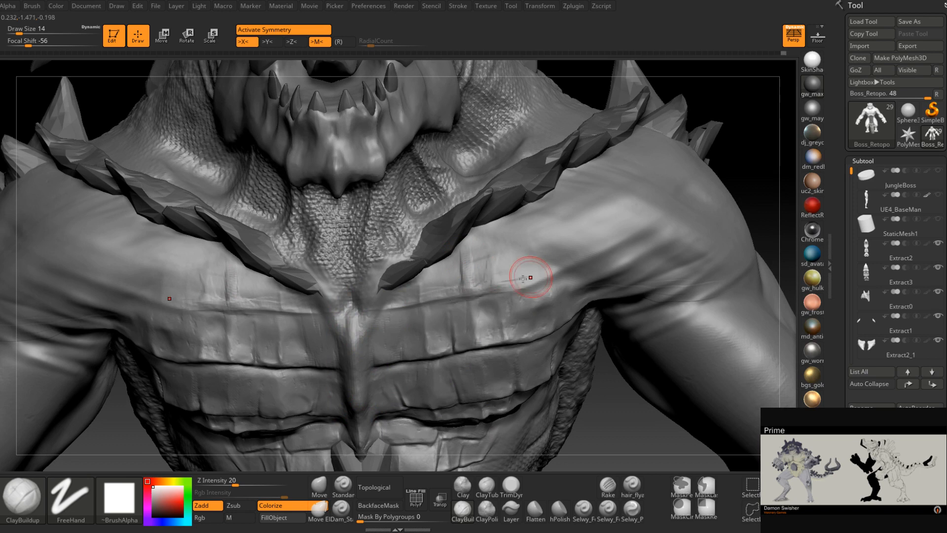
{"action": "mouse_move", "coordinate": [530, 277]}
{"action": "left_mouse_down"}
{"action": "mouse_move", "coordinate": [501, 290]}
{"action": "mouse_move", "coordinate": [461, 290]}
{"action": "mouse_move", "coordinate": [476, 290]}
{"action": "left_mouse_up"}
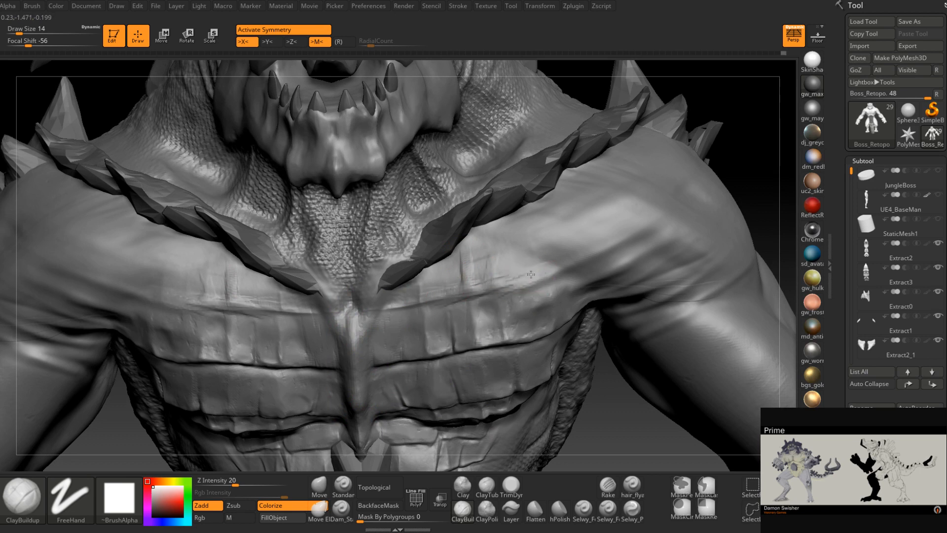
{"action": "left_click_drag", "start_coordinate": [559, 267], "coordinate": [470, 290]}
{"action": "mouse_move", "coordinate": [412, 297]}
{"action": "left_mouse_down"}
{"action": "mouse_move", "coordinate": [395, 298]}
{"action": "mouse_move", "coordinate": [422, 281]}
{"action": "mouse_move", "coordinate": [390, 312]}
{"action": "mouse_move", "coordinate": [453, 303]}
{"action": "mouse_move", "coordinate": [445, 289]}
{"action": "mouse_move", "coordinate": [460, 271]}
{"action": "mouse_move", "coordinate": [448, 288]}
{"action": "mouse_move", "coordinate": [433, 278]}
{"action": "mouse_move", "coordinate": [425, 291]}
{"action": "mouse_move", "coordinate": [377, 302]}
{"action": "left_mouse_up"}
Add short clay ridges to the upper chest between the new crease and the collar spikes
{"action": "mouse_move", "coordinate": [423, 292]}
{"action": "right_mouse_down"}
{"action": "mouse_move", "coordinate": [476, 250]}
{"action": "mouse_move", "coordinate": [469, 269]}
{"action": "right_mouse_up"}
{"action": "mouse_move", "coordinate": [490, 246]}
{"action": "left_mouse_down"}
{"action": "mouse_move", "coordinate": [500, 277]}
{"action": "mouse_move", "coordinate": [528, 271]}
{"action": "left_mouse_up"}
{"action": "right_click_drag", "start_coordinate": [528, 271], "coordinate": [562, 263]}
{"action": "left_click_drag", "start_coordinate": [512, 263], "coordinate": [529, 271]}
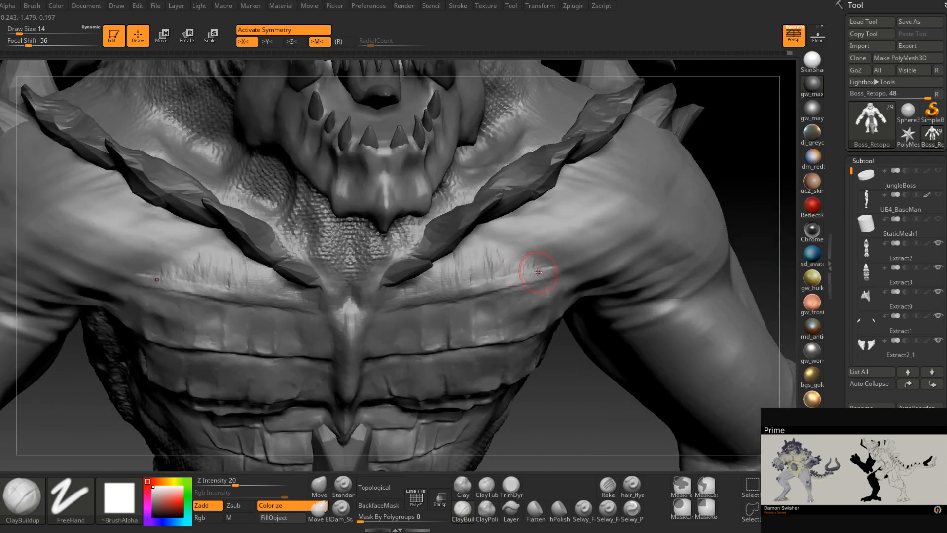
Build a thin raised lip along the upper chest crease with ClayBuildup at draw size 6
{"action": "right_click_drag", "start_coordinate": [537, 271], "coordinate": [421, 279], "text": "alt"}
{"action": "key", "text": "space"}
{"action": "left_click_drag", "start_coordinate": [424, 287], "coordinate": [418, 287]}
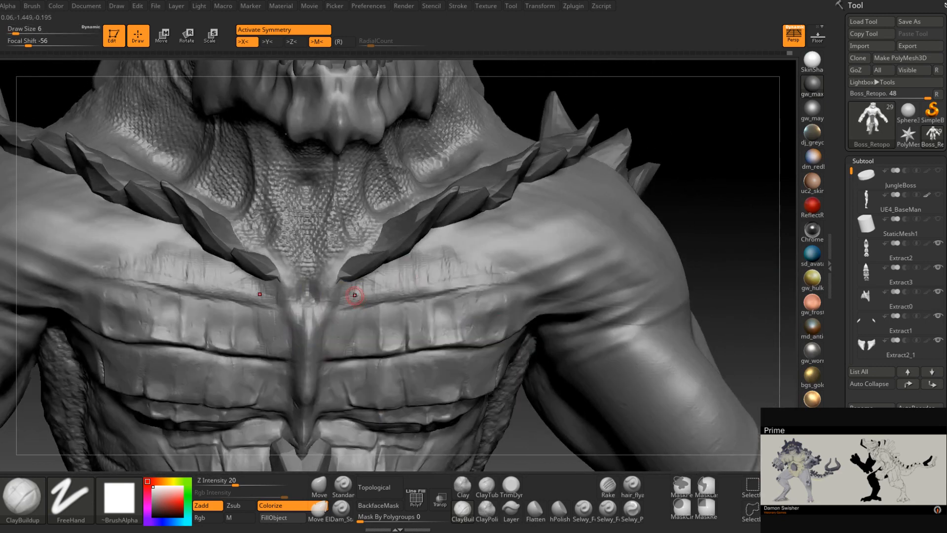
{"action": "left_click_drag", "start_coordinate": [414, 295], "coordinate": [513, 275]}
Recut the crease beneath the raised lip from the outer chest to the sternum with DamStandard at draw size 6
{"action": "mouse_move", "coordinate": [513, 275]}
{"action": "right_mouse_down"}
{"action": "mouse_move", "coordinate": [490, 283]}
{"action": "mouse_move", "coordinate": [500, 310]}
{"action": "right_mouse_up"}
{"action": "key", "text": "b"}
{"action": "key", "text": "d"}
{"action": "key", "text": "s"}
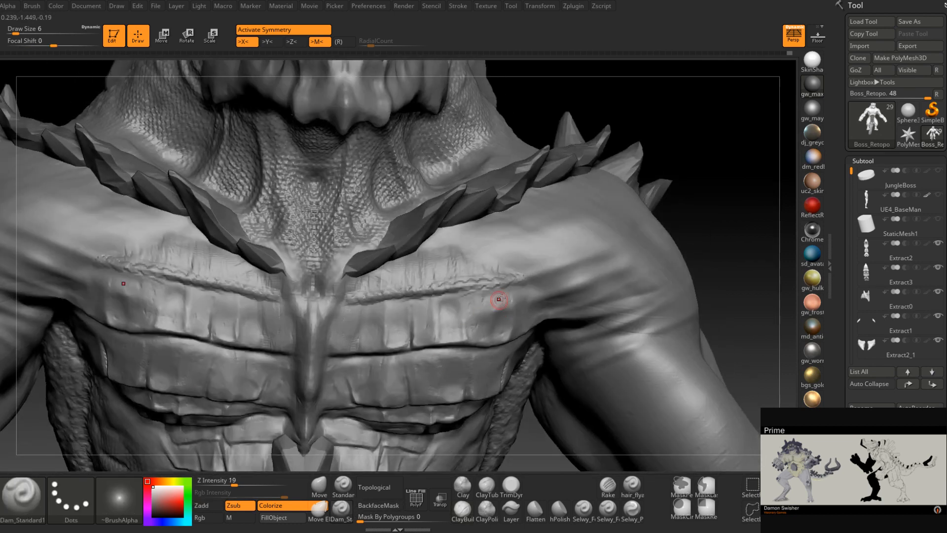
{"action": "left_click_drag", "start_coordinate": [513, 285], "coordinate": [350, 305]}
{"action": "right_click_drag", "start_coordinate": [352, 306], "coordinate": [373, 307]}
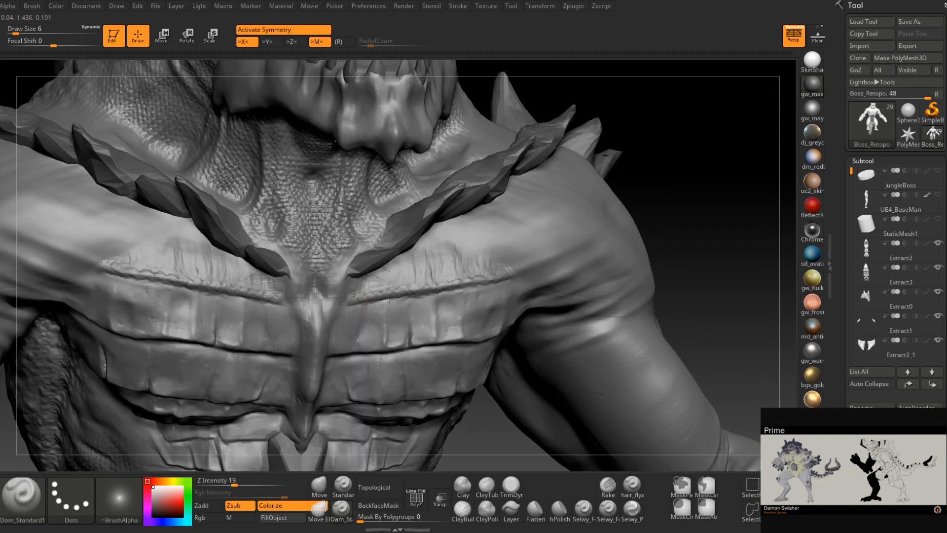
{"action": "left_click_drag", "start_coordinate": [389, 299], "coordinate": [458, 283]}
{"action": "mouse_move", "coordinate": [443, 286]}
{"action": "right_mouse_down"}
{"action": "mouse_move", "coordinate": [423, 298]}
{"action": "mouse_move", "coordinate": [413, 267]}
{"action": "mouse_move", "coordinate": [488, 316]}
{"action": "right_mouse_up"}
{"action": "right_click_drag", "start_coordinate": [442, 271], "coordinate": [442, 246]}
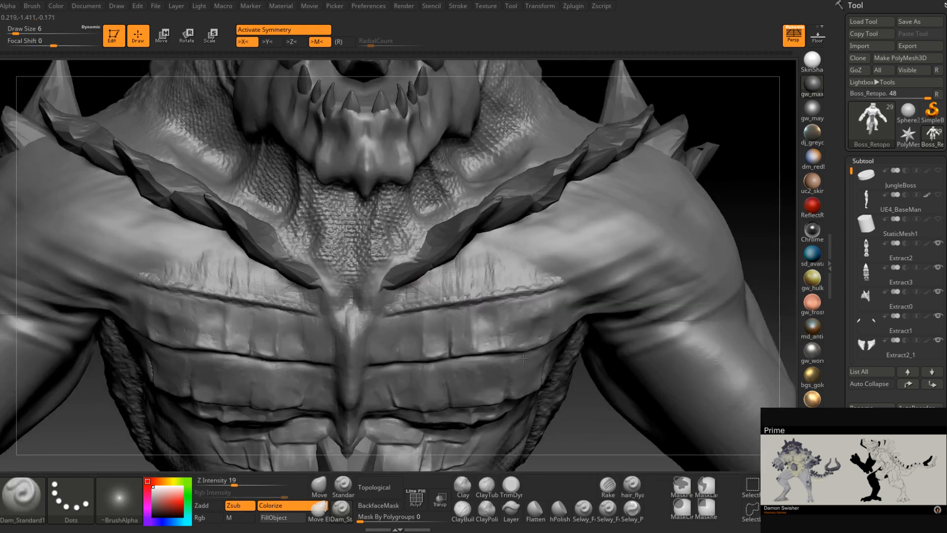
Flatten the rough clay lip and ridges above the upper chest crease with TrimDynamic at draw size 11
{"action": "left_click", "coordinate": [511, 486]}
{"action": "right_click_drag", "start_coordinate": [440, 280], "coordinate": [446, 289]}
{"action": "key", "text": "space"}
{"action": "left_click_drag", "start_coordinate": [447, 289], "coordinate": [428, 290]}
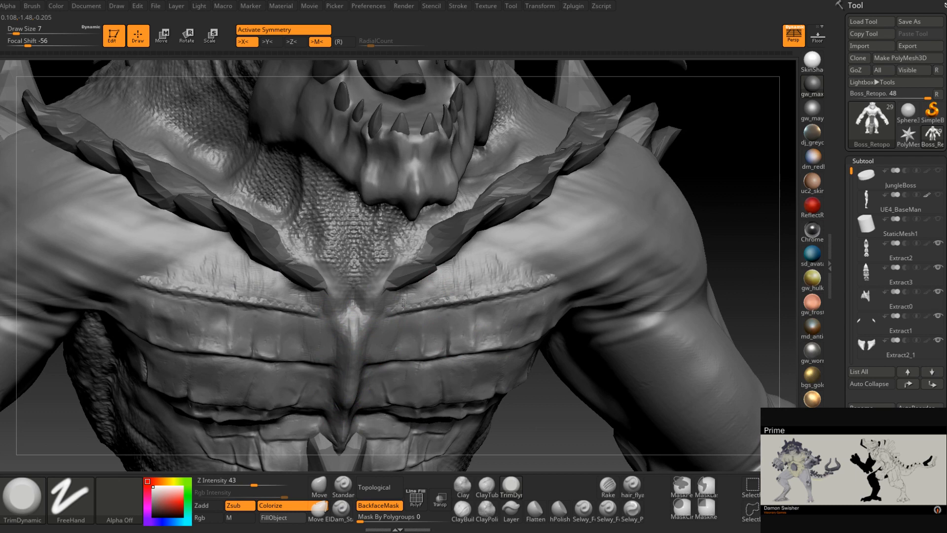
{"action": "key", "text": "space"}
{"action": "left_click_drag", "start_coordinate": [446, 296], "coordinate": [491, 286]}
{"action": "mouse_move", "coordinate": [493, 288]}
{"action": "right_mouse_down"}
{"action": "mouse_move", "coordinate": [483, 292]}
{"action": "mouse_move", "coordinate": [500, 269]}
{"action": "mouse_move", "coordinate": [558, 286]}
{"action": "right_mouse_up"}
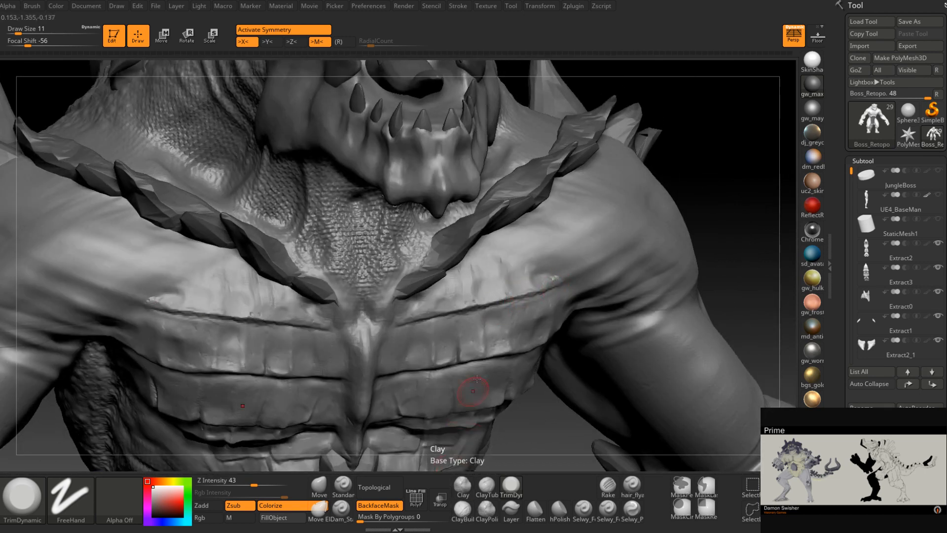
Trim the plate edges along the upper chest crease near the sternum with TrimDynamic at draw size 9
{"action": "right_click_drag", "start_coordinate": [477, 379], "coordinate": [489, 302]}
{"action": "key", "text": "space"}
{"action": "mouse_move", "coordinate": [490, 305]}
{"action": "left_mouse_down"}
{"action": "mouse_move", "coordinate": [481, 305]}
{"action": "mouse_move", "coordinate": [560, 296]}
{"action": "mouse_move", "coordinate": [422, 304]}
{"action": "left_mouse_up"}
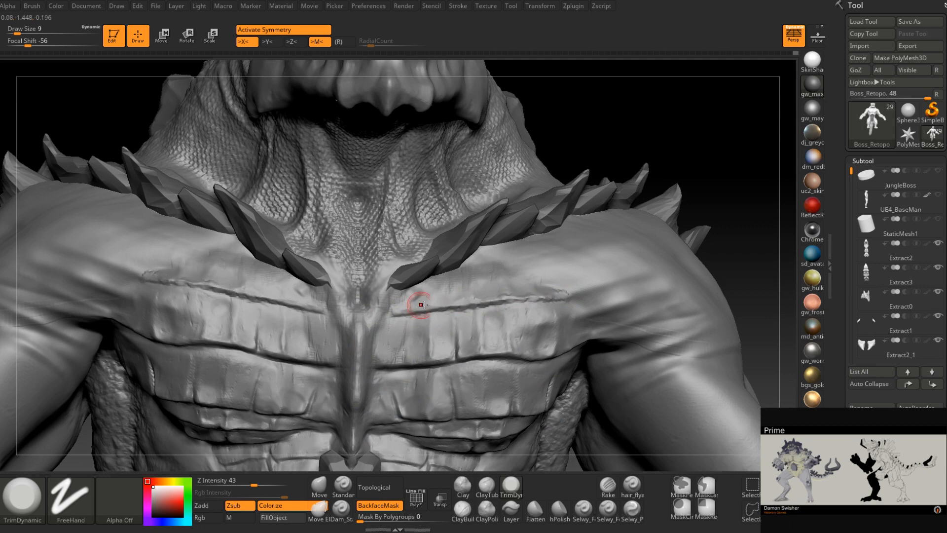
{"action": "right_click_drag", "start_coordinate": [421, 304], "coordinate": [418, 320]}
{"action": "left_click_drag", "start_coordinate": [395, 320], "coordinate": [408, 319]}
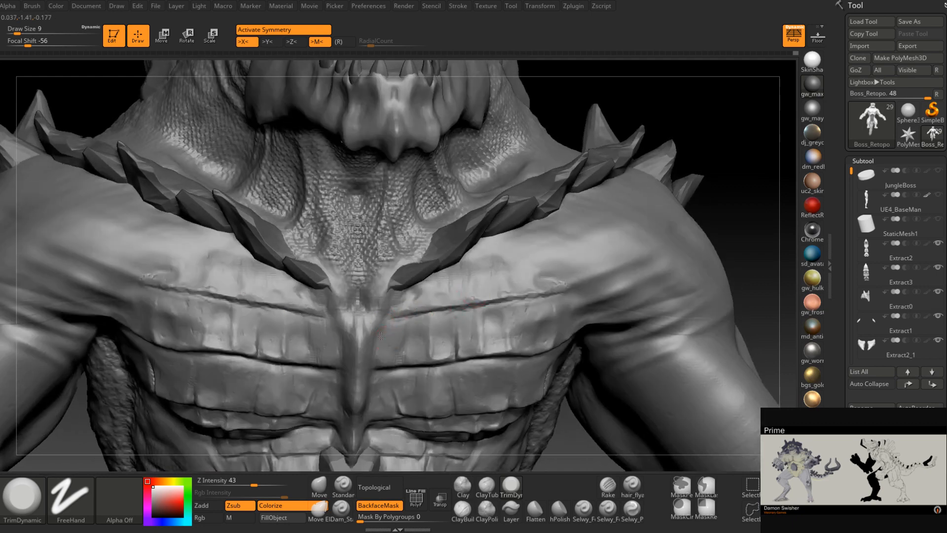
Carve the upper chest crease into the side of the sternum ridge with DamStandard, undoing an unwanted stroke
{"action": "right_click_drag", "start_coordinate": [382, 335], "coordinate": [356, 332]}
{"action": "left_click", "coordinate": [340, 511]}
{"action": "left_click_drag", "start_coordinate": [414, 314], "coordinate": [384, 320]}
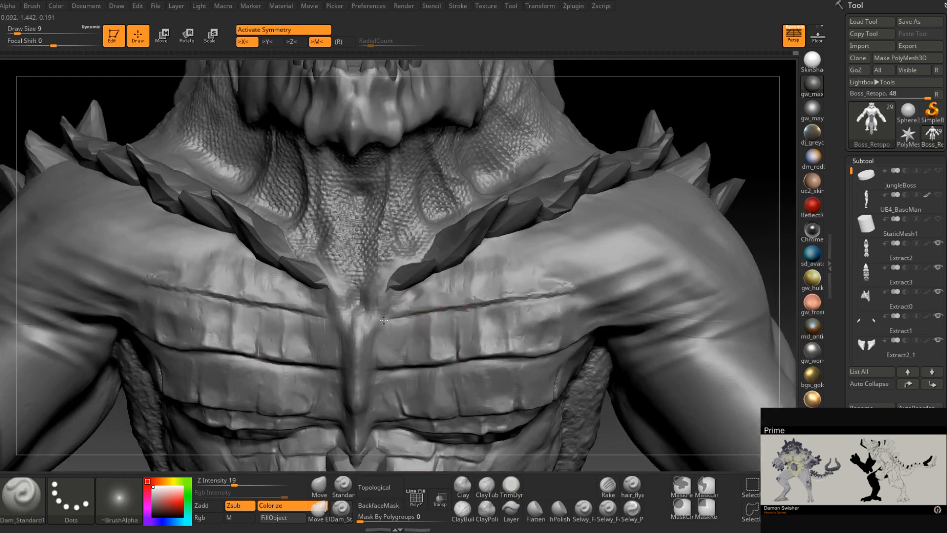
{"action": "key", "text": "ctrl+z"}
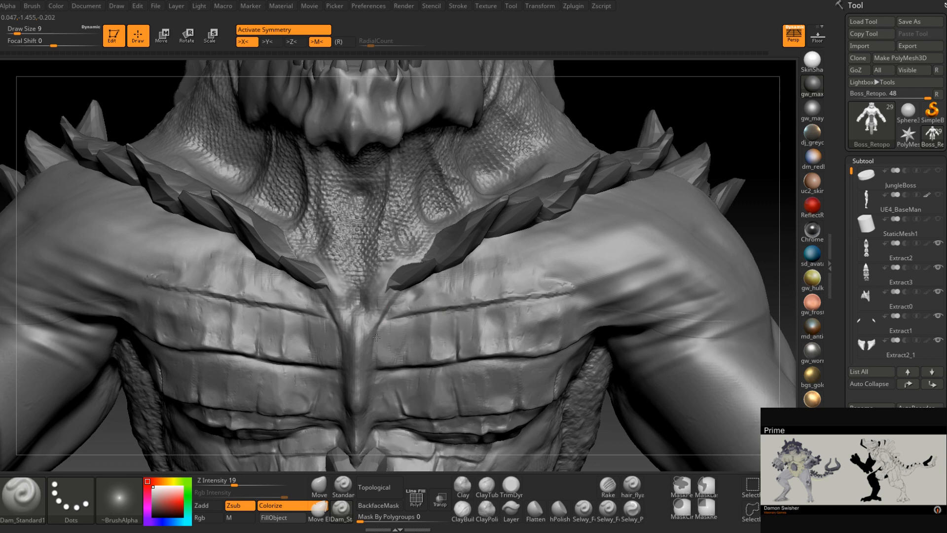
{"action": "mouse_move", "coordinate": [370, 364]}
{"action": "right_mouse_down"}
{"action": "mouse_move", "coordinate": [380, 302]}
{"action": "mouse_move", "coordinate": [382, 320]}
{"action": "mouse_move", "coordinate": [410, 257]}
{"action": "right_mouse_up"}
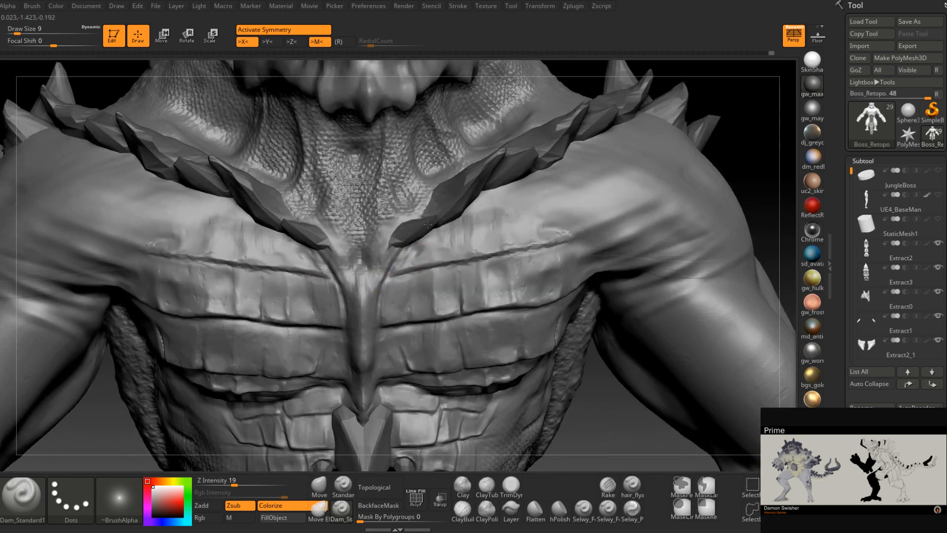
Carve the upper border crease of the top chest plate row from the collar spikes toward the armpit with DamStandard at draw size 9
{"action": "right_click_drag", "start_coordinate": [431, 226], "coordinate": [456, 240]}
{"action": "right_click_drag", "start_coordinate": [564, 214], "coordinate": [526, 242], "text": "alt"}
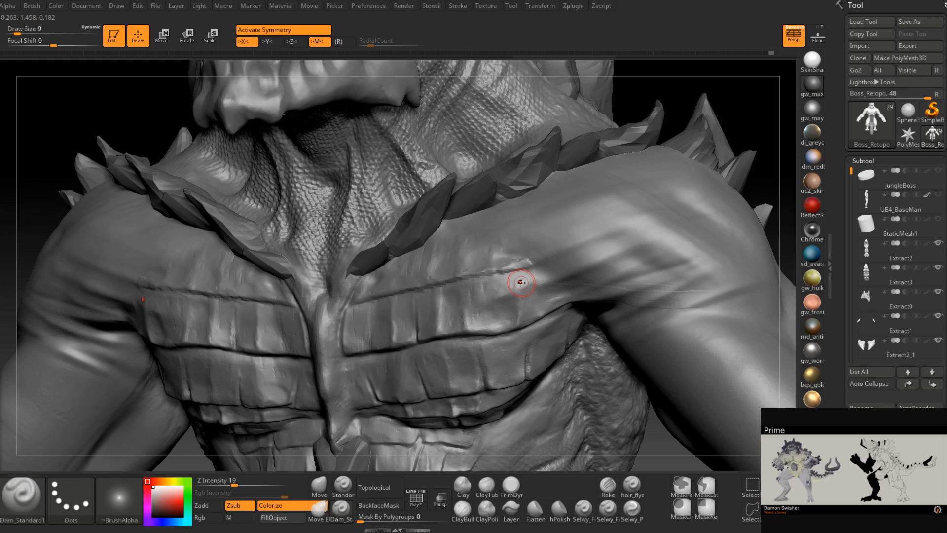
{"action": "right_click_drag", "start_coordinate": [521, 282], "coordinate": [604, 344]}
{"action": "right_click_drag", "start_coordinate": [557, 291], "coordinate": [597, 321]}
{"action": "right_click_drag", "start_coordinate": [566, 276], "coordinate": [587, 316]}
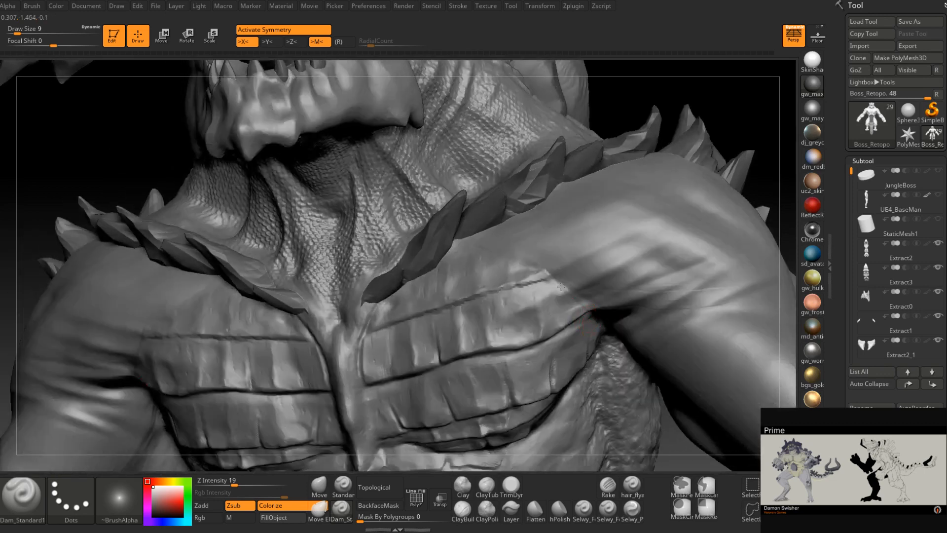
{"action": "right_click_drag", "start_coordinate": [524, 254], "coordinate": [490, 277]}
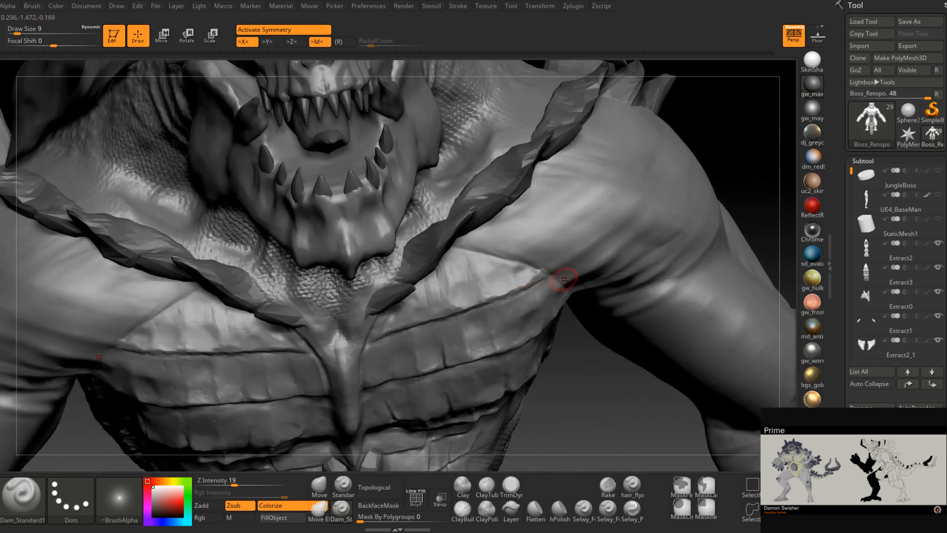
{"action": "left_click_drag", "start_coordinate": [486, 259], "coordinate": [542, 276]}
Cut short vertical creases through the top chest row with DamStandard to divide it into separate plates
{"action": "right_click_drag", "start_coordinate": [483, 304], "coordinate": [490, 285]}
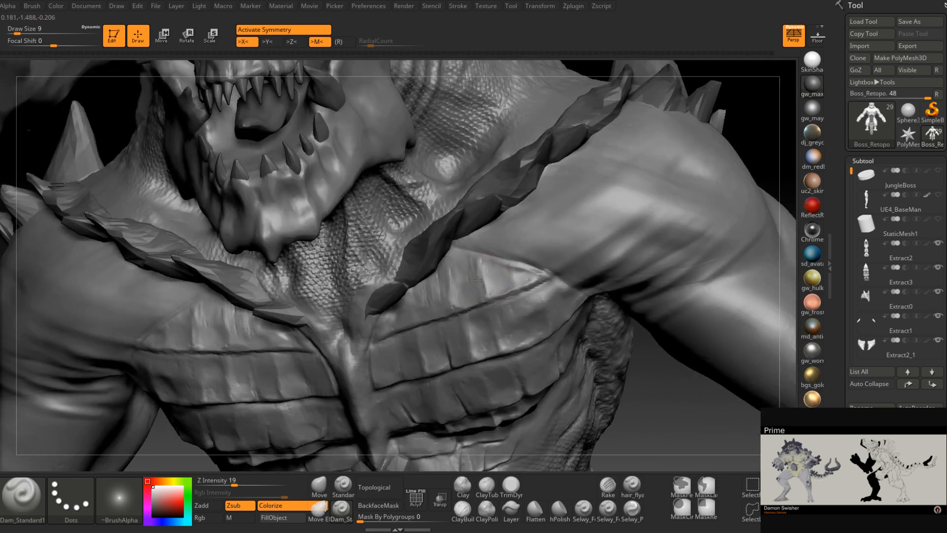
{"action": "mouse_move", "coordinate": [478, 280]}
{"action": "left_mouse_down"}
{"action": "mouse_move", "coordinate": [477, 267]}
{"action": "mouse_move", "coordinate": [481, 303]}
{"action": "left_mouse_up"}
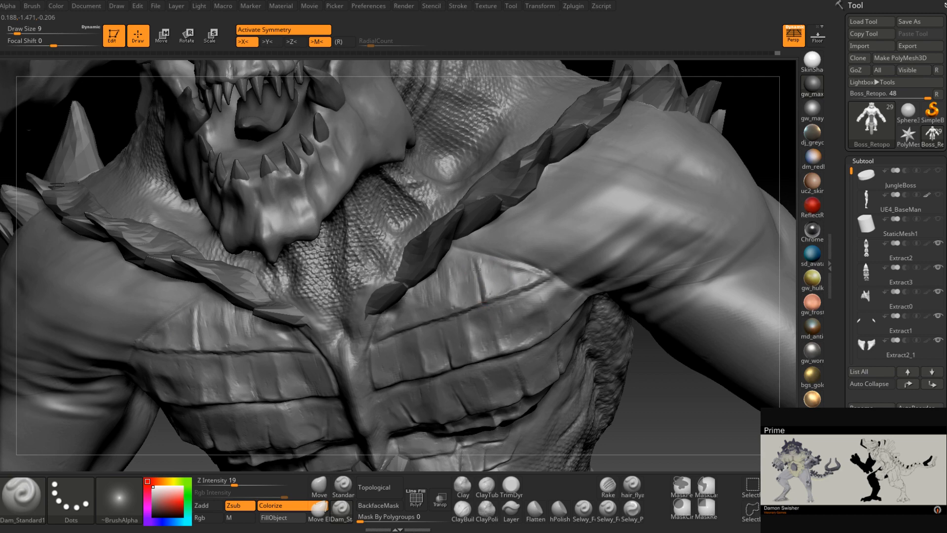
{"action": "left_click_drag", "start_coordinate": [477, 270], "coordinate": [482, 301]}
{"action": "right_click_drag", "start_coordinate": [490, 290], "coordinate": [517, 291]}
{"action": "mouse_move", "coordinate": [428, 289]}
{"action": "left_mouse_down"}
{"action": "mouse_move", "coordinate": [425, 281]}
{"action": "mouse_move", "coordinate": [428, 300]}
{"action": "left_mouse_up"}
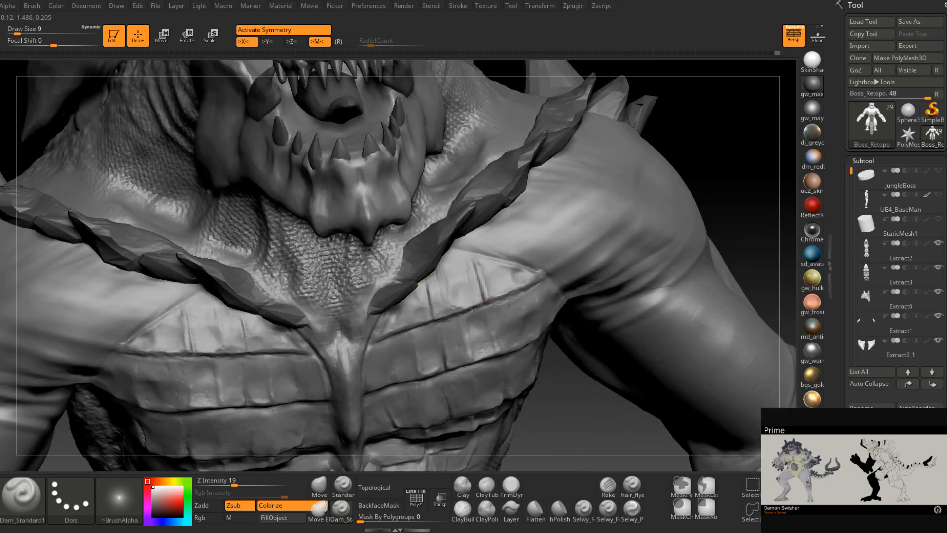
Stamp the large scale alpha over the smooth shoulder with the Standard brush in DragRect mode, raising Z Intensity to 30
{"action": "right_click_drag", "start_coordinate": [501, 303], "coordinate": [527, 361]}
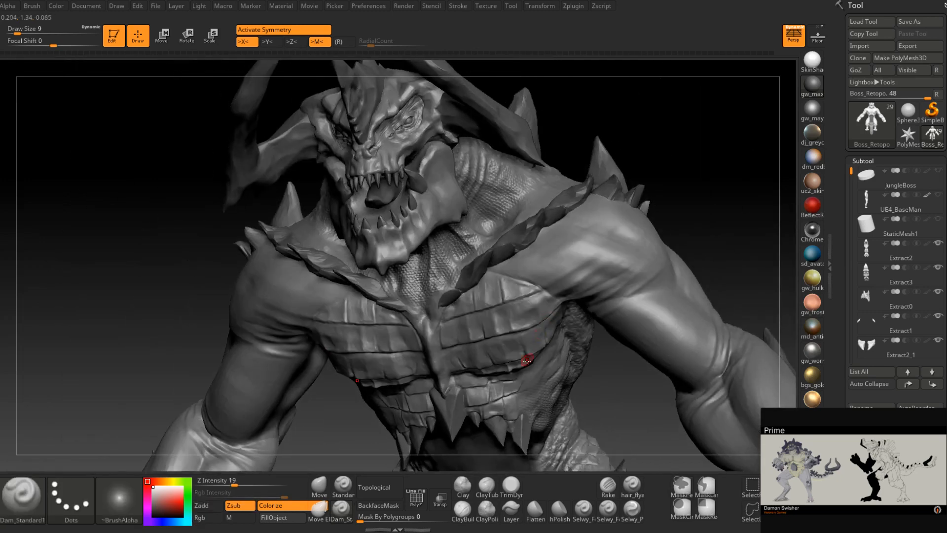
{"action": "mouse_move", "coordinate": [535, 405]}
{"action": "right_mouse_down"}
{"action": "mouse_move", "coordinate": [513, 345]}
{"action": "mouse_move", "coordinate": [530, 296]}
{"action": "mouse_move", "coordinate": [520, 300]}
{"action": "right_mouse_up"}
{"action": "left_click", "coordinate": [343, 486]}
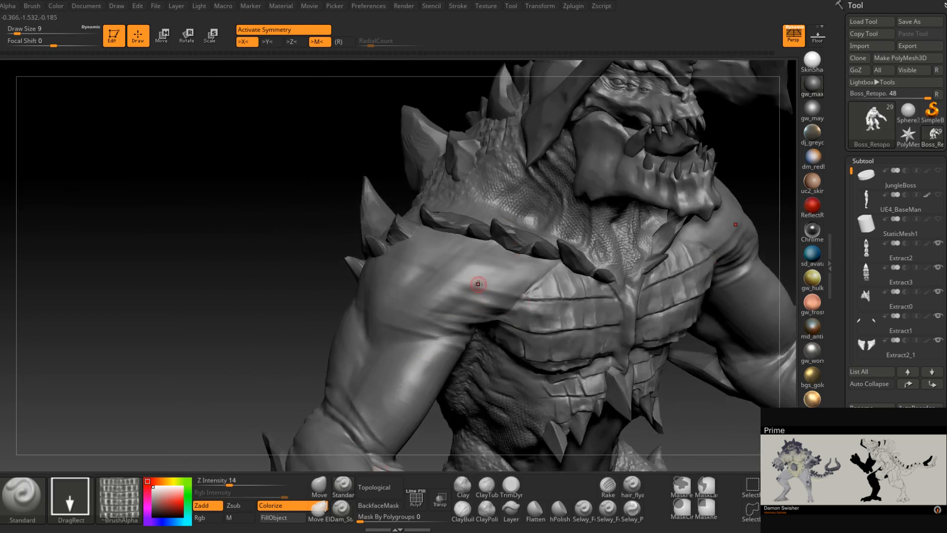
{"action": "mouse_move", "coordinate": [477, 283]}
{"action": "left_mouse_down"}
{"action": "mouse_move", "coordinate": [447, 342]}
{"action": "mouse_move", "coordinate": [402, 351]}
{"action": "left_mouse_up"}
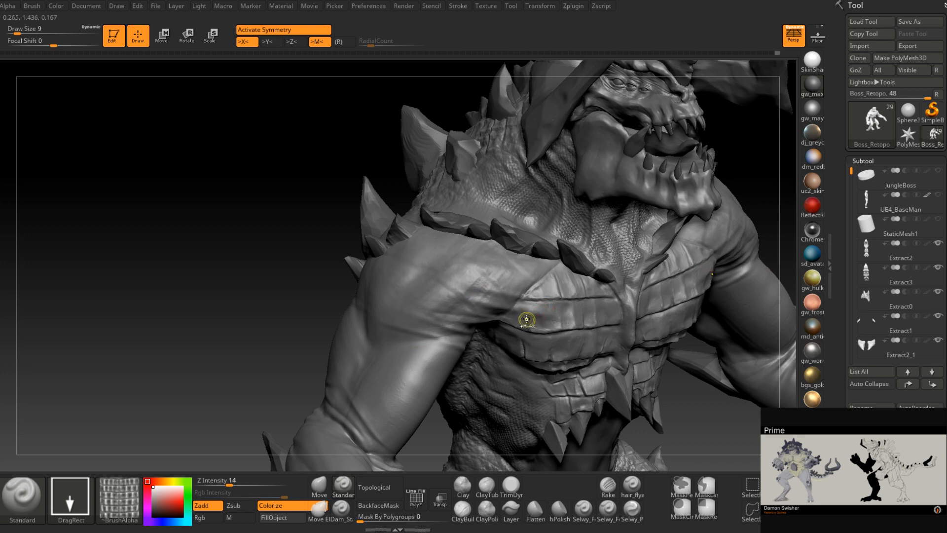
{"action": "left_click_drag", "start_coordinate": [229, 486], "coordinate": [238, 483]}
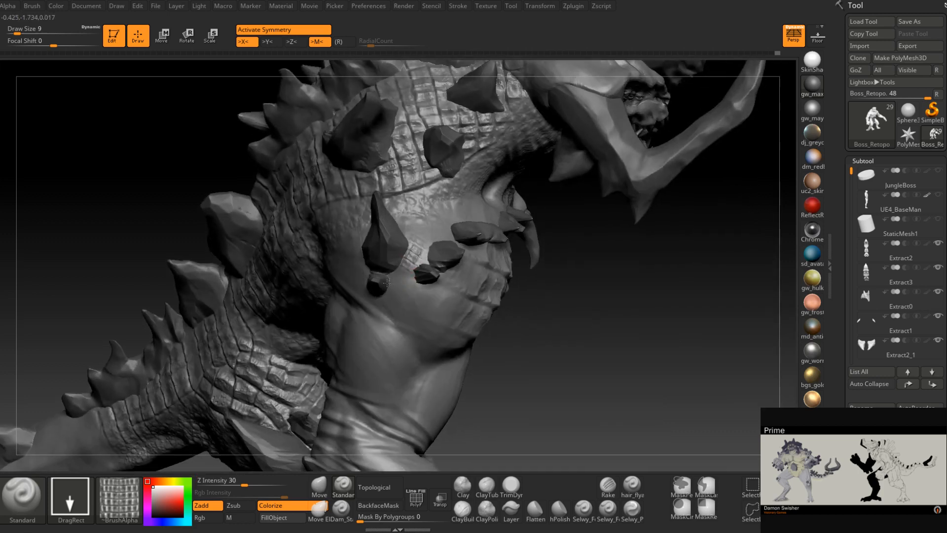
{"action": "left_click_drag", "start_coordinate": [374, 315], "coordinate": [382, 350]}
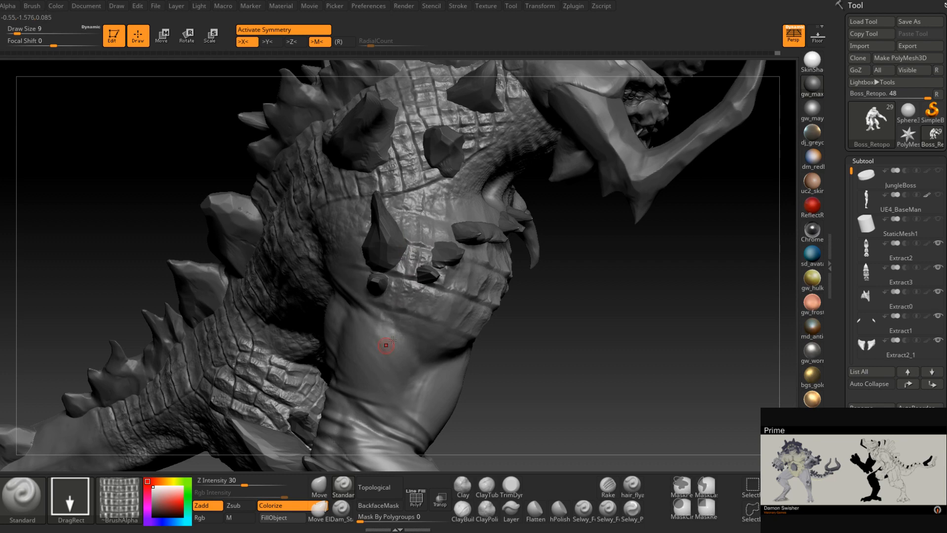
{"action": "left_click_drag", "start_coordinate": [607, 266], "coordinate": [513, 326]}
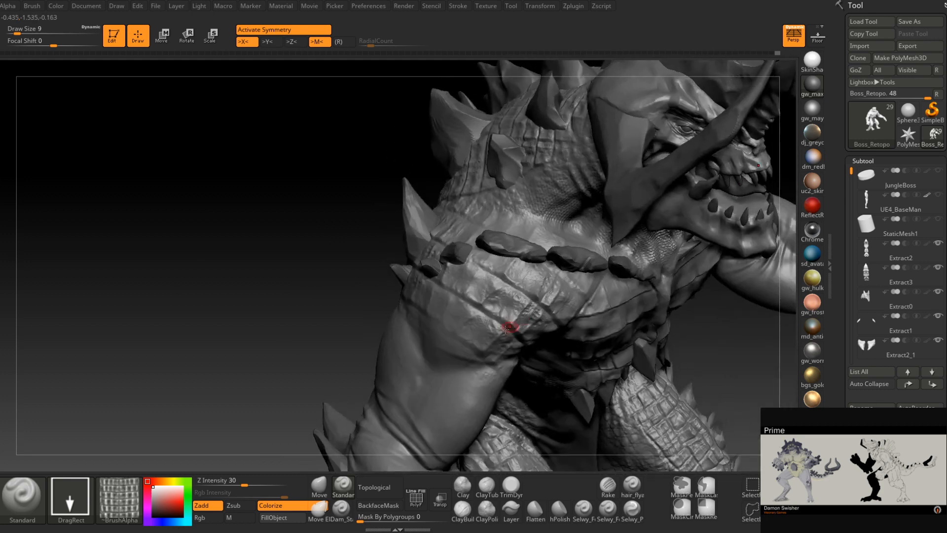
Switch to a finer Crocodile_Caiman alpha and stamp it over the outer shoulder and upper arm at Z Intensity 20
{"action": "left_click", "coordinate": [124, 504]}
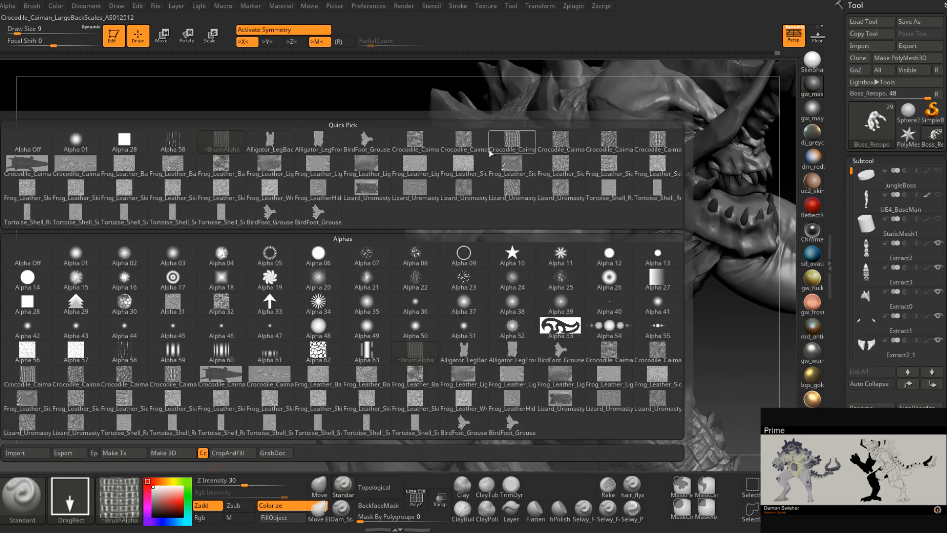
{"action": "left_click", "coordinate": [464, 144]}
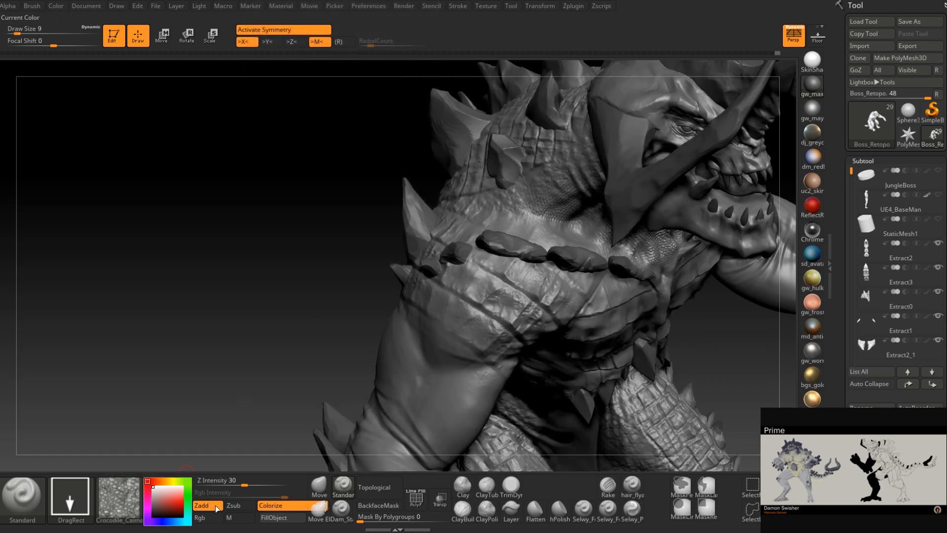
{"action": "left_click_drag", "start_coordinate": [242, 485], "coordinate": [235, 484]}
{"action": "left_click_drag", "start_coordinate": [207, 316], "coordinate": [315, 315]}
{"action": "left_click_drag", "start_coordinate": [430, 325], "coordinate": [420, 394]}
{"action": "left_click_drag", "start_coordinate": [557, 365], "coordinate": [454, 353]}
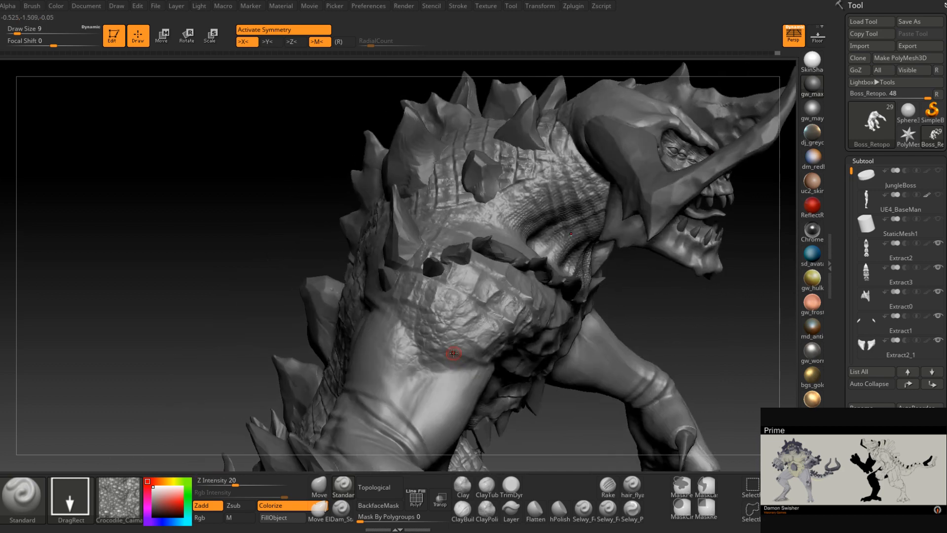
Extend the stamped Crocodile_Caiman scale texture around the back of the shoulder to blend into the back scales
{"action": "right_click_drag", "start_coordinate": [466, 339], "coordinate": [510, 333]}
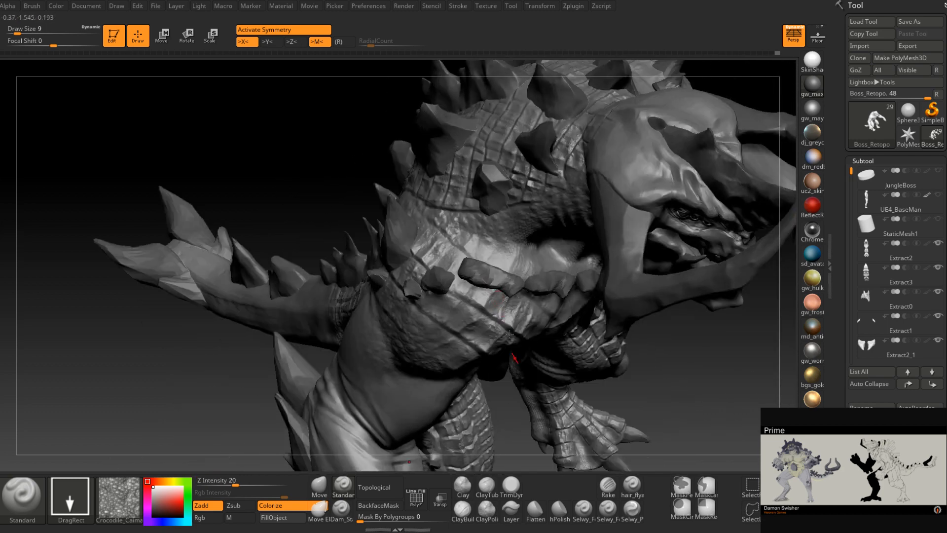
{"action": "mouse_move", "coordinate": [478, 271]}
{"action": "right_mouse_down"}
{"action": "mouse_move", "coordinate": [558, 276]}
{"action": "mouse_move", "coordinate": [565, 328]}
{"action": "mouse_move", "coordinate": [506, 297]}
{"action": "mouse_move", "coordinate": [478, 318]}
{"action": "mouse_move", "coordinate": [486, 321]}
{"action": "mouse_move", "coordinate": [508, 258]}
{"action": "mouse_move", "coordinate": [508, 307]}
{"action": "mouse_move", "coordinate": [543, 306]}
{"action": "mouse_move", "coordinate": [459, 450]}
{"action": "mouse_move", "coordinate": [389, 419]}
{"action": "mouse_move", "coordinate": [401, 268]}
{"action": "mouse_move", "coordinate": [404, 295]}
{"action": "mouse_move", "coordinate": [419, 270]}
{"action": "mouse_move", "coordinate": [395, 307]}
{"action": "right_mouse_up"}
{"action": "key", "text": "ctrl"}
{"action": "right_click_drag", "start_coordinate": [430, 269], "coordinate": [420, 271]}
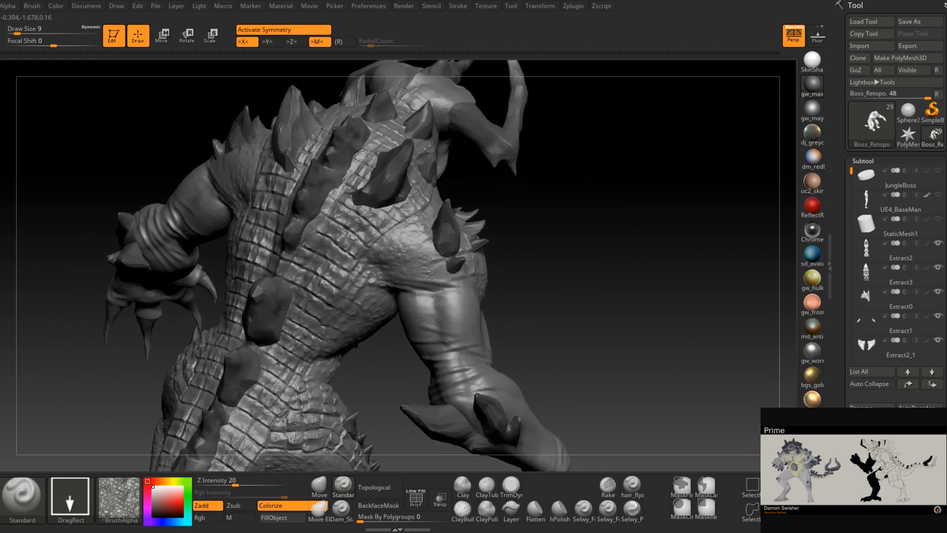
{"action": "right_click_drag", "start_coordinate": [446, 317], "coordinate": [464, 322]}
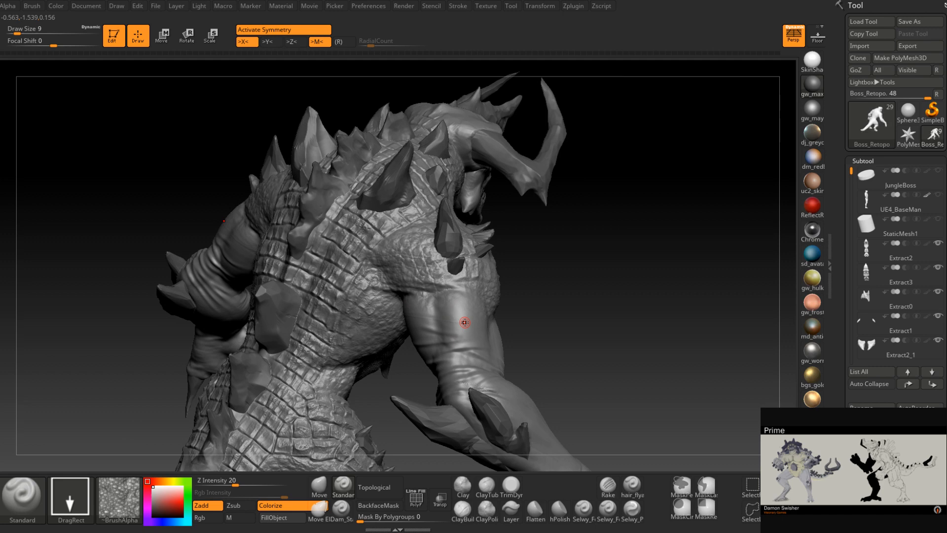
{"action": "right_click_drag", "start_coordinate": [465, 322], "coordinate": [545, 350]}
{"action": "right_click_drag", "start_coordinate": [484, 355], "coordinate": [517, 353]}
Carve long creases across the shoulder with DamStandard at Z Intensity 19, splitting the area below the collar spikes into bands
{"action": "left_click", "coordinate": [342, 514]}
{"action": "mouse_move", "coordinate": [423, 300]}
{"action": "right_mouse_down", "text": "ctrl"}
{"action": "mouse_move", "coordinate": [425, 337]}
{"action": "mouse_move", "coordinate": [399, 328]}
{"action": "mouse_move", "coordinate": [452, 341]}
{"action": "mouse_move", "coordinate": [445, 352]}
{"action": "mouse_move", "coordinate": [461, 365]}
{"action": "mouse_move", "coordinate": [445, 369]}
{"action": "right_mouse_up", "text": "ctrl"}
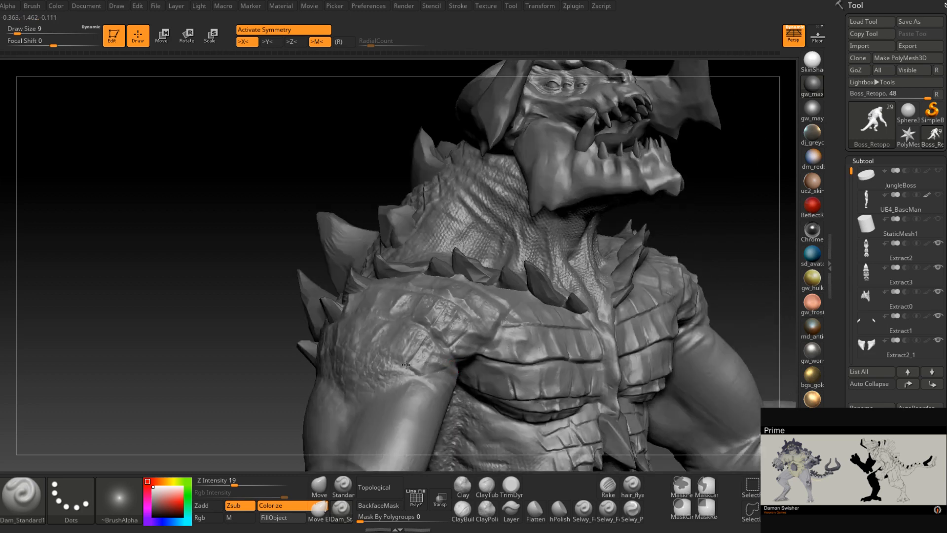
{"action": "mouse_move", "coordinate": [406, 364]}
{"action": "right_mouse_down"}
{"action": "mouse_move", "coordinate": [393, 357]}
{"action": "mouse_move", "coordinate": [381, 311]}
{"action": "mouse_move", "coordinate": [366, 310]}
{"action": "mouse_move", "coordinate": [362, 321]}
{"action": "mouse_move", "coordinate": [415, 337]}
{"action": "right_mouse_up"}
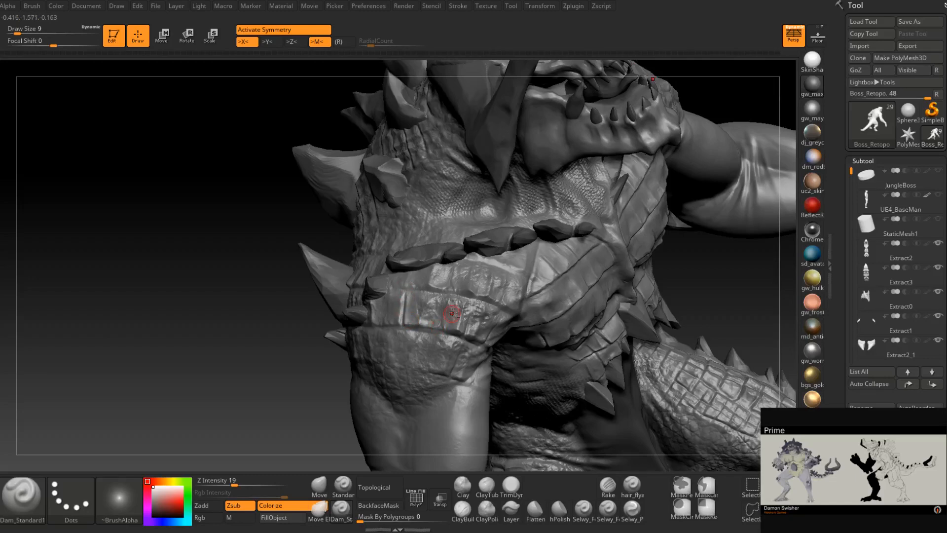
{"action": "mouse_move", "coordinate": [451, 313]}
{"action": "right_mouse_down"}
{"action": "mouse_move", "coordinate": [498, 353]}
{"action": "mouse_move", "coordinate": [509, 334]}
{"action": "right_mouse_up"}
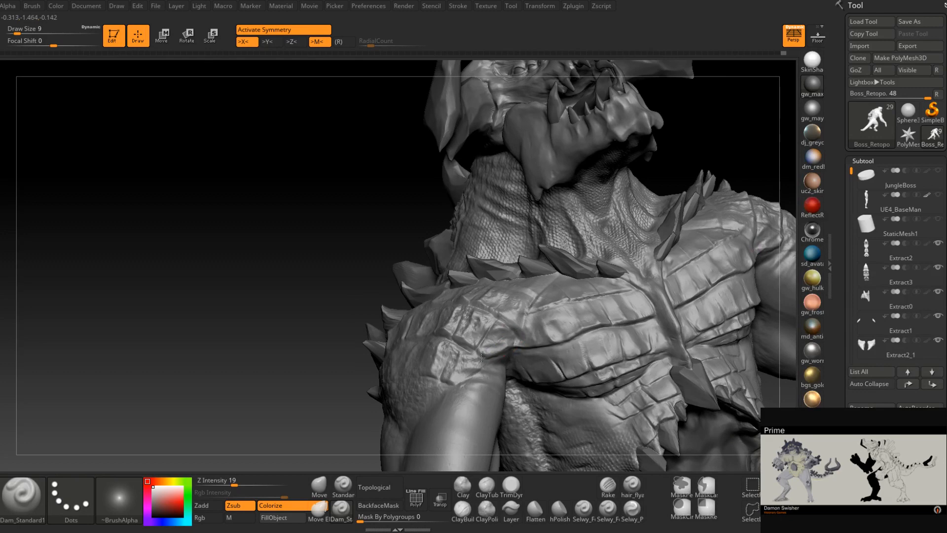
Cut cross creases through the front shoulder bands with DamStandard to form individual scale plates beside the chest rows
{"action": "mouse_move", "coordinate": [490, 359]}
{"action": "right_mouse_down"}
{"action": "mouse_move", "coordinate": [527, 335]}
{"action": "mouse_move", "coordinate": [514, 296]}
{"action": "mouse_move", "coordinate": [506, 315]}
{"action": "mouse_move", "coordinate": [522, 291]}
{"action": "right_mouse_up"}
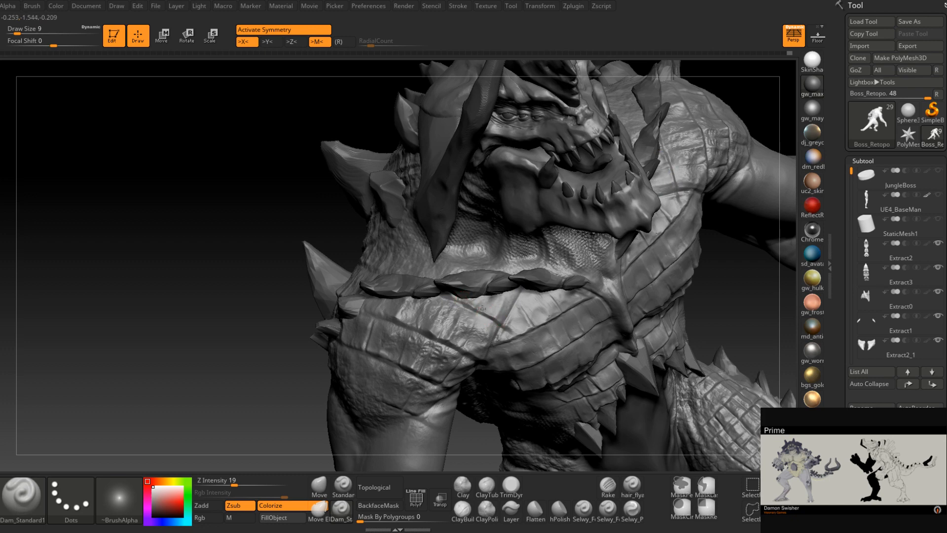
{"action": "right_click_drag", "start_coordinate": [460, 317], "coordinate": [474, 316]}
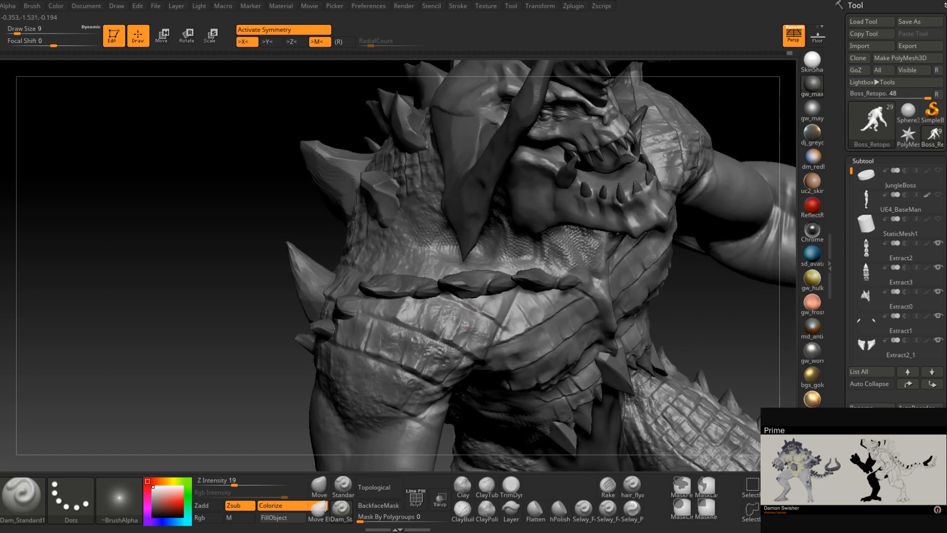
{"action": "right_click_drag", "start_coordinate": [420, 332], "coordinate": [426, 335]}
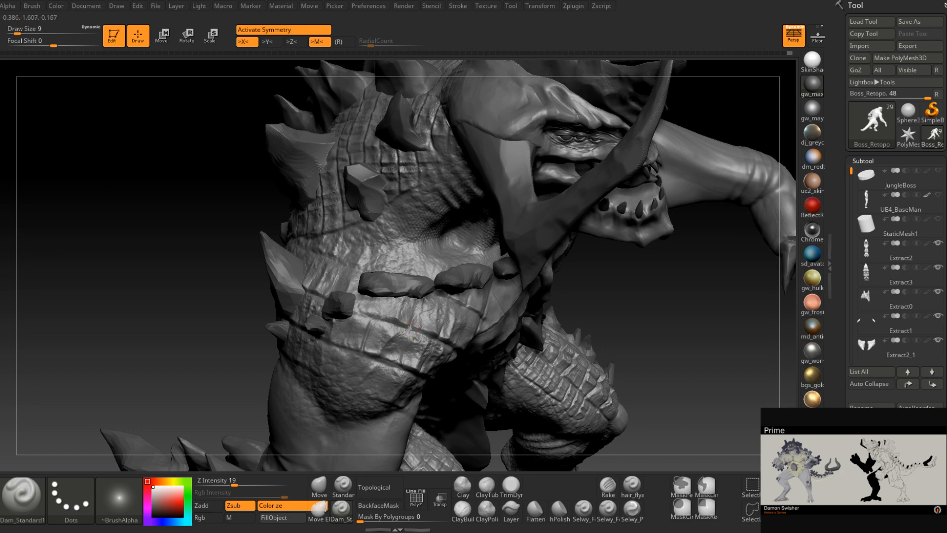
{"action": "mouse_move", "coordinate": [409, 329]}
{"action": "right_mouse_down"}
{"action": "mouse_move", "coordinate": [420, 326]}
{"action": "mouse_move", "coordinate": [383, 309]}
{"action": "mouse_move", "coordinate": [394, 316]}
{"action": "mouse_move", "coordinate": [359, 311]}
{"action": "mouse_move", "coordinate": [343, 317]}
{"action": "mouse_move", "coordinate": [343, 341]}
{"action": "mouse_move", "coordinate": [326, 337]}
{"action": "mouse_move", "coordinate": [370, 339]}
{"action": "right_mouse_up"}
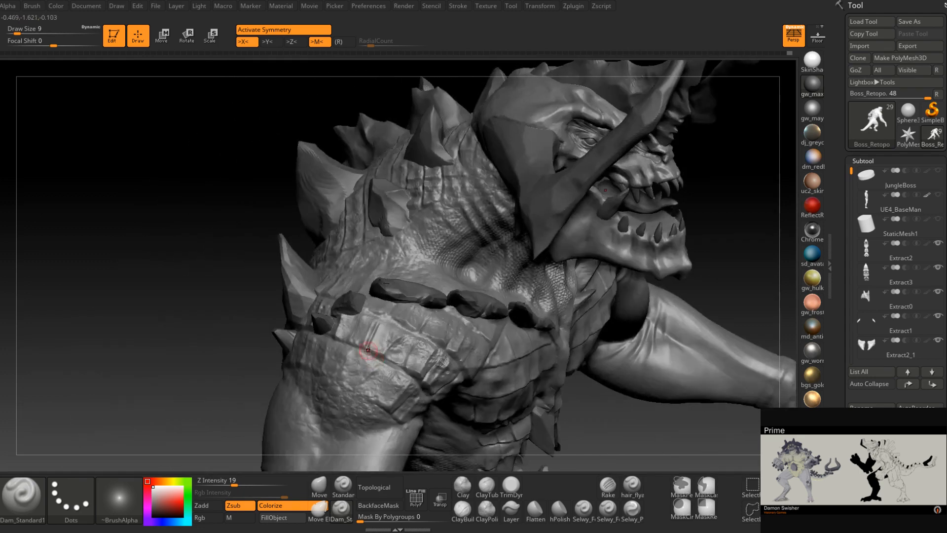
Extend the lower shoulder crease around the outer side and back of the shoulder beneath the small spikes with DamStandard
{"action": "mouse_move", "coordinate": [407, 376]}
{"action": "right_mouse_down"}
{"action": "mouse_move", "coordinate": [380, 365]}
{"action": "mouse_move", "coordinate": [401, 339]}
{"action": "mouse_move", "coordinate": [372, 340]}
{"action": "mouse_move", "coordinate": [361, 375]}
{"action": "right_mouse_up"}
{"action": "mouse_move", "coordinate": [291, 356]}
{"action": "right_mouse_down"}
{"action": "mouse_move", "coordinate": [331, 362]}
{"action": "mouse_move", "coordinate": [314, 330]}
{"action": "mouse_move", "coordinate": [342, 322]}
{"action": "right_mouse_up"}
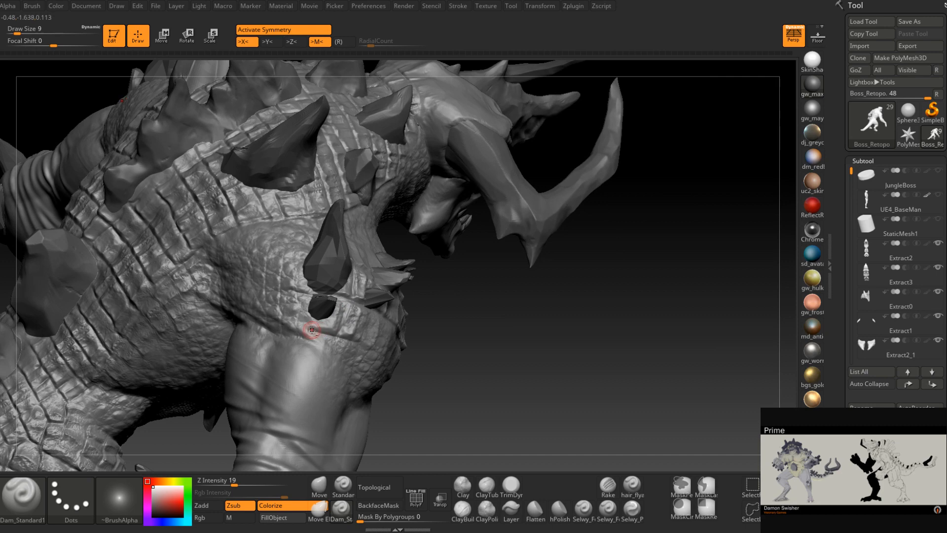
{"action": "left_click_drag", "start_coordinate": [310, 329], "coordinate": [334, 334]}
{"action": "mouse_move", "coordinate": [348, 338]}
{"action": "right_mouse_down"}
{"action": "mouse_move", "coordinate": [369, 349]}
{"action": "mouse_move", "coordinate": [448, 292]}
{"action": "right_mouse_up"}
{"action": "right_click_drag", "start_coordinate": [437, 355], "coordinate": [420, 345]}
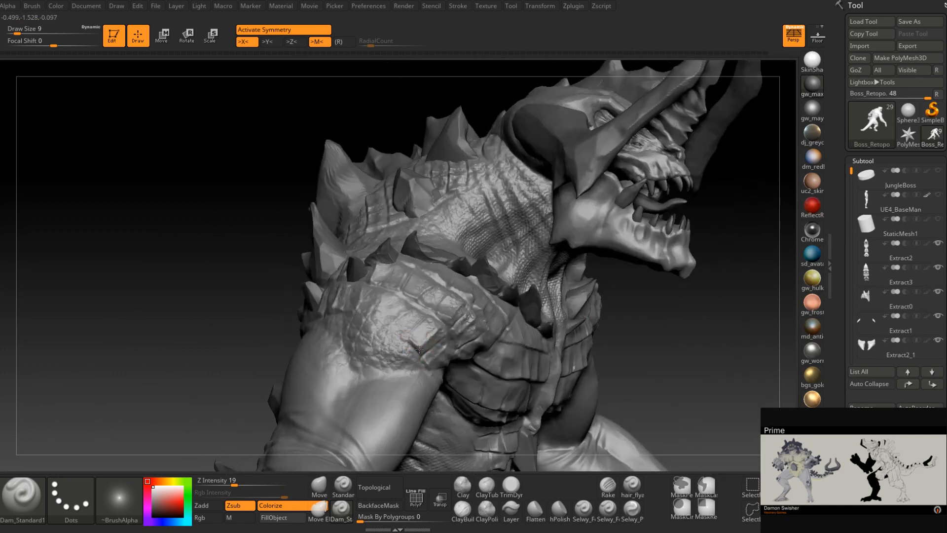
Deepen and add dividing creases between the shoulder plates down to the armpit with DamStandard, forming a grid of square scales
{"action": "mouse_move", "coordinate": [432, 345]}
{"action": "right_mouse_down"}
{"action": "mouse_move", "coordinate": [426, 360]}
{"action": "mouse_move", "coordinate": [447, 363]}
{"action": "mouse_move", "coordinate": [430, 353]}
{"action": "right_mouse_up"}
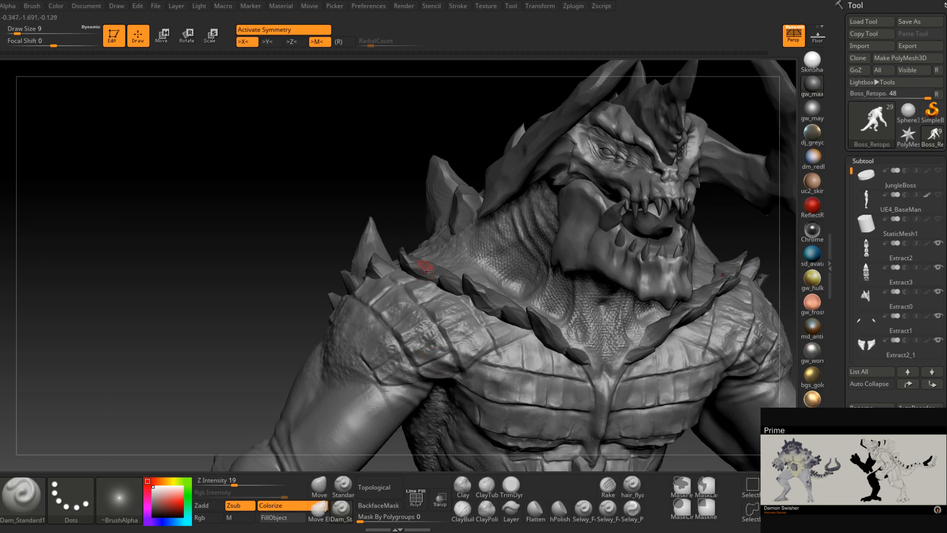
{"action": "right_click_drag", "start_coordinate": [425, 269], "coordinate": [426, 323]}
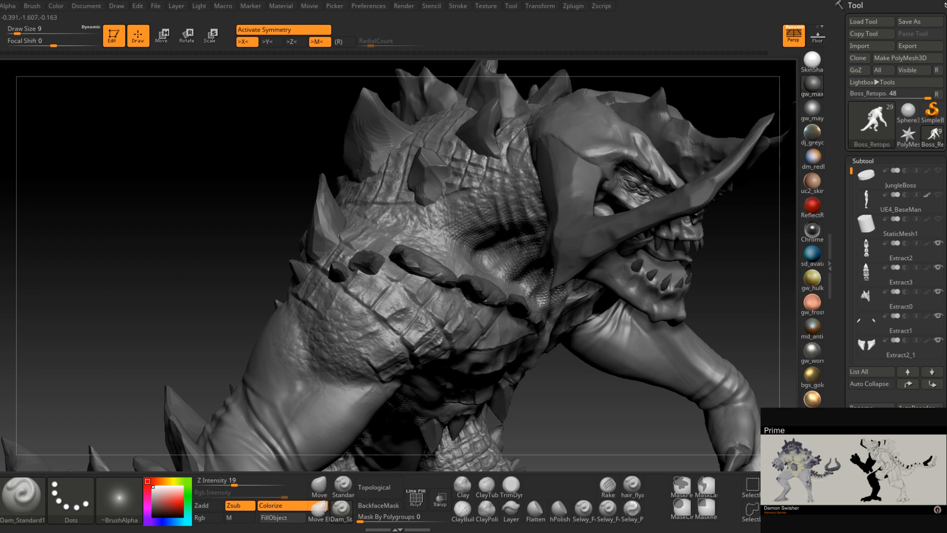
{"action": "right_click_drag", "start_coordinate": [422, 312], "coordinate": [426, 318]}
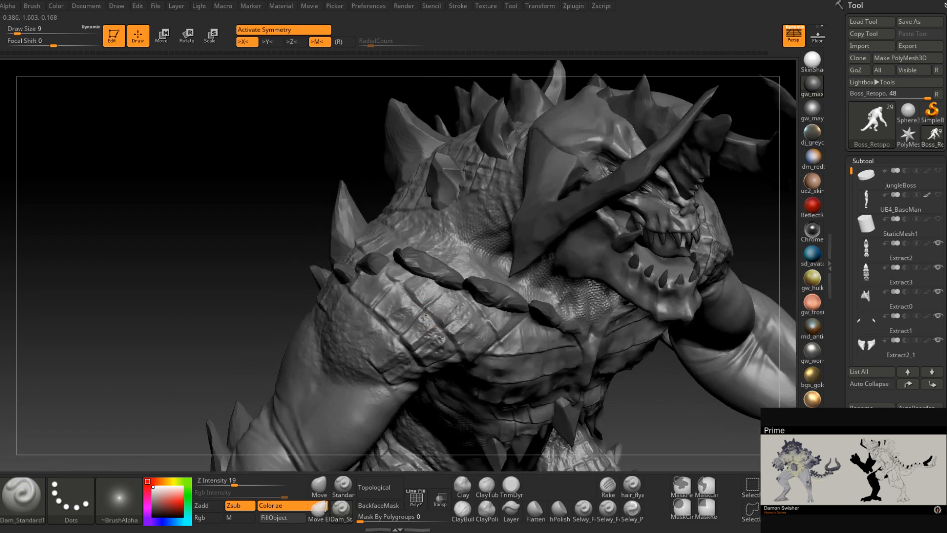
{"action": "mouse_move", "coordinate": [399, 283]}
{"action": "right_mouse_down"}
{"action": "mouse_move", "coordinate": [355, 296]}
{"action": "mouse_move", "coordinate": [485, 330]}
{"action": "right_mouse_up"}
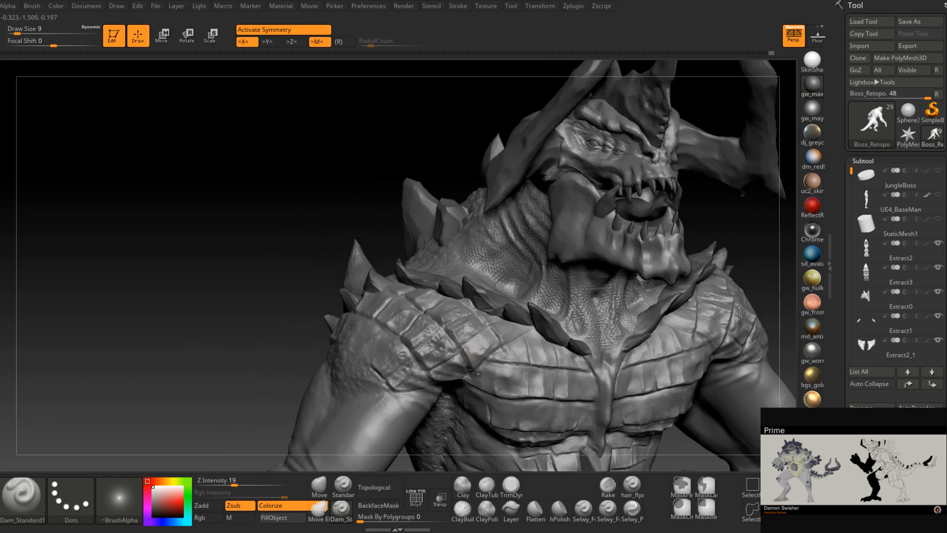
{"action": "mouse_move", "coordinate": [473, 369]}
{"action": "right_mouse_down"}
{"action": "mouse_move", "coordinate": [499, 338]}
{"action": "mouse_move", "coordinate": [528, 334]}
{"action": "mouse_move", "coordinate": [492, 329]}
{"action": "right_mouse_up"}
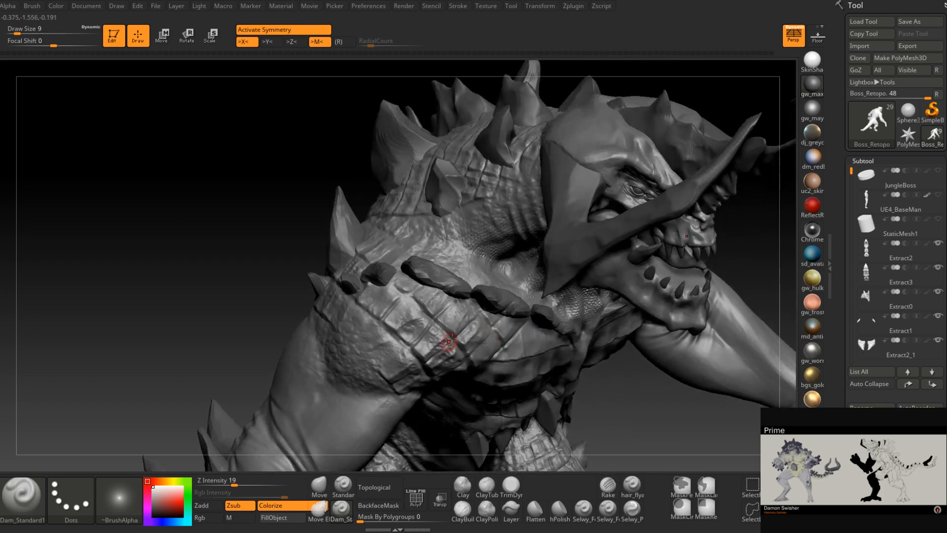
{"action": "right_click_drag", "start_coordinate": [450, 304], "coordinate": [518, 364]}
{"action": "right_click_drag", "start_coordinate": [523, 413], "coordinate": [532, 260], "text": "alt"}
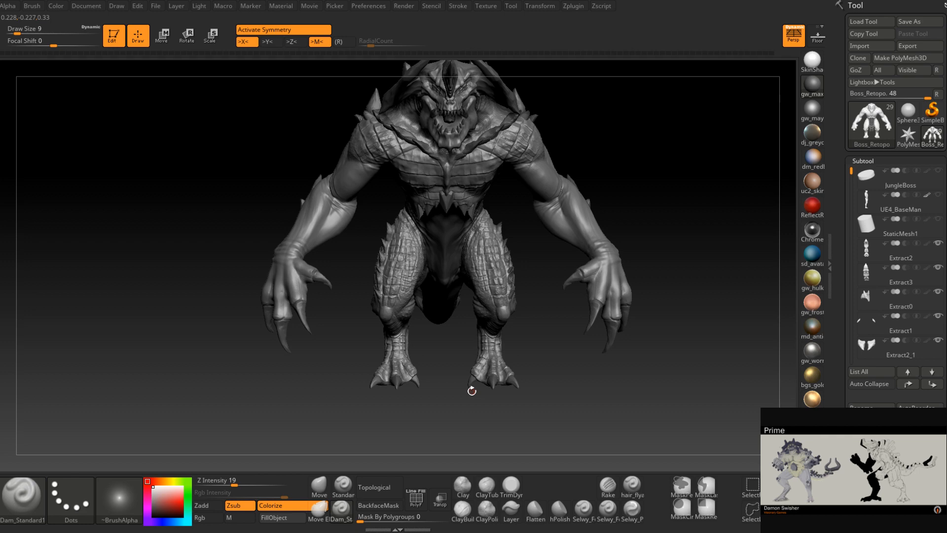
{"action": "mouse_move", "coordinate": [472, 391]}
{"action": "left_mouse_down"}
{"action": "mouse_move", "coordinate": [552, 325]}
{"action": "mouse_move", "coordinate": [453, 275]}
{"action": "left_mouse_up"}
{"action": "mouse_move", "coordinate": [454, 274]}
{"action": "right_mouse_down", "text": "alt"}
{"action": "mouse_move", "coordinate": [523, 301]}
{"action": "mouse_move", "coordinate": [401, 317]}
{"action": "mouse_move", "coordinate": [433, 289]}
{"action": "right_mouse_up", "text": "alt"}
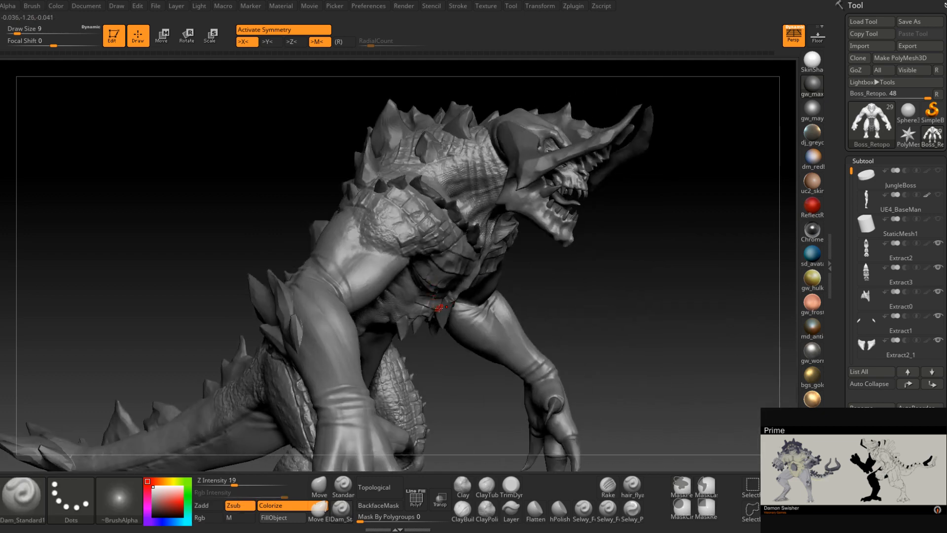
{"action": "mouse_move", "coordinate": [429, 323]}
{"action": "right_mouse_down"}
{"action": "mouse_move", "coordinate": [415, 309]}
{"action": "mouse_move", "coordinate": [391, 313]}
{"action": "right_mouse_up"}
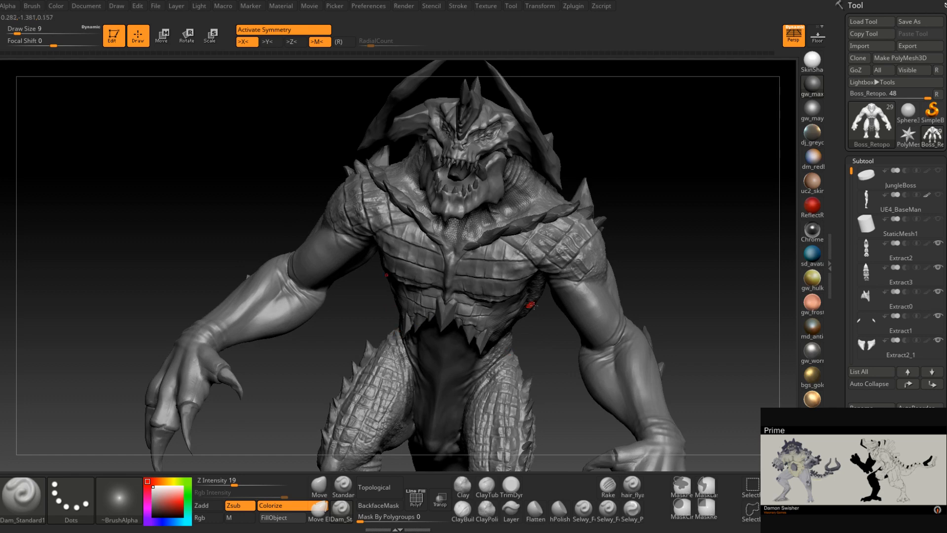
Inspect the creature's new chest and shoulder scales against its back, tail, legs and head
{"action": "mouse_move", "coordinate": [530, 305]}
{"action": "right_mouse_down"}
{"action": "mouse_move", "coordinate": [551, 271]}
{"action": "mouse_move", "coordinate": [510, 313]}
{"action": "mouse_move", "coordinate": [781, 322]}
{"action": "right_mouse_up"}
{"action": "right_click_drag", "start_coordinate": [415, 355], "coordinate": [278, 363]}
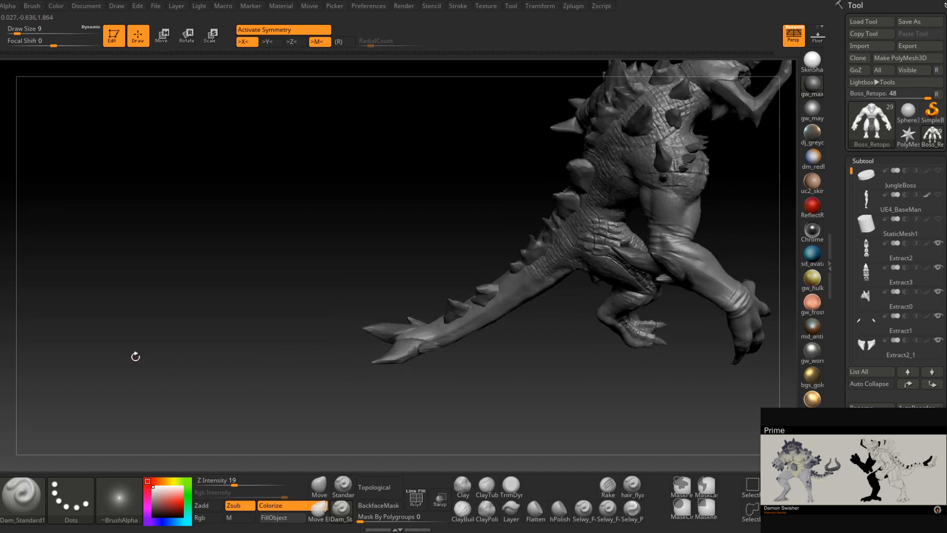
{"action": "mouse_move", "coordinate": [627, 315]}
{"action": "right_mouse_down"}
{"action": "mouse_move", "coordinate": [531, 308]}
{"action": "mouse_move", "coordinate": [516, 339]}
{"action": "mouse_move", "coordinate": [528, 335]}
{"action": "mouse_move", "coordinate": [515, 333]}
{"action": "mouse_move", "coordinate": [556, 270]}
{"action": "mouse_move", "coordinate": [547, 355]}
{"action": "mouse_move", "coordinate": [474, 336]}
{"action": "right_mouse_up"}
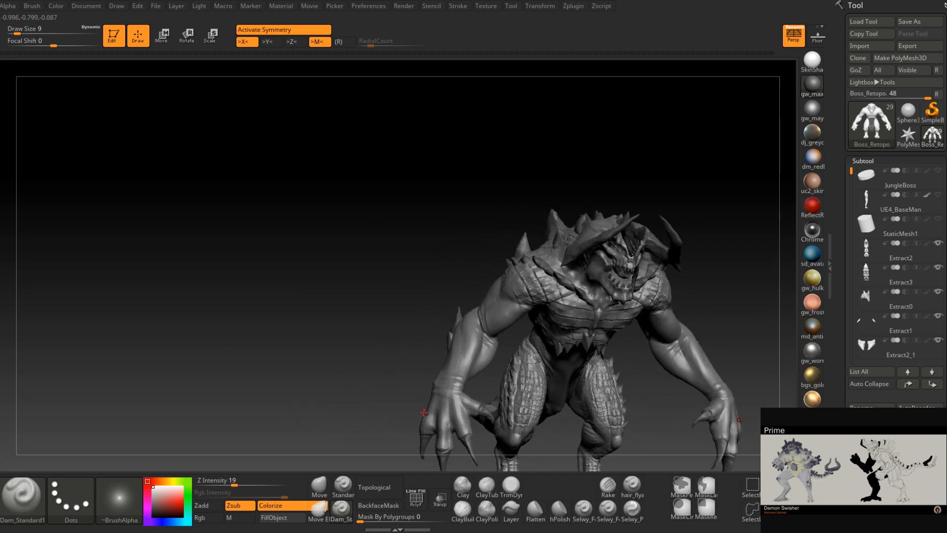
{"action": "right_click_drag", "start_coordinate": [558, 226], "coordinate": [619, 237]}
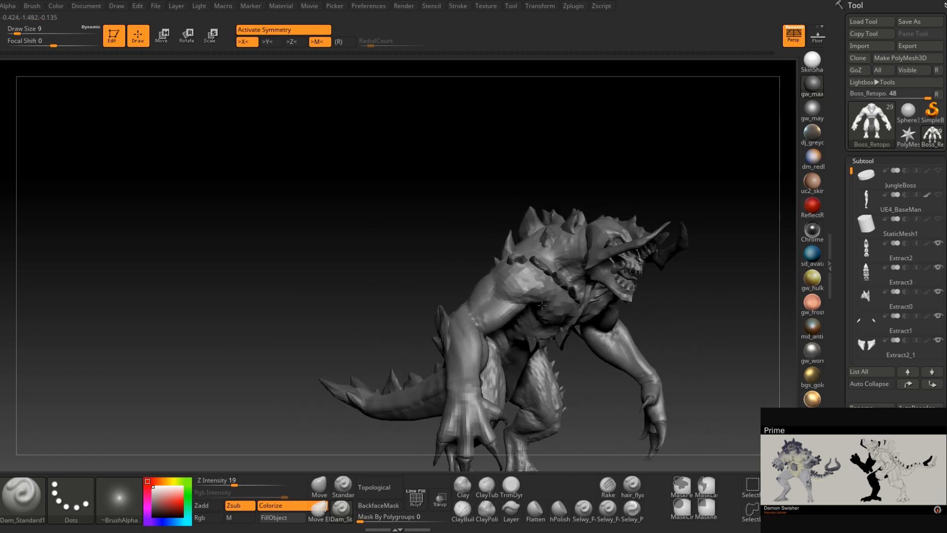
{"action": "mouse_move", "coordinate": [531, 284]}
{"action": "right_mouse_down", "text": "ctrl"}
{"action": "mouse_move", "coordinate": [499, 346]}
{"action": "mouse_move", "coordinate": [614, 333]}
{"action": "mouse_move", "coordinate": [592, 317]}
{"action": "mouse_move", "coordinate": [578, 322]}
{"action": "right_mouse_up", "text": "ctrl"}
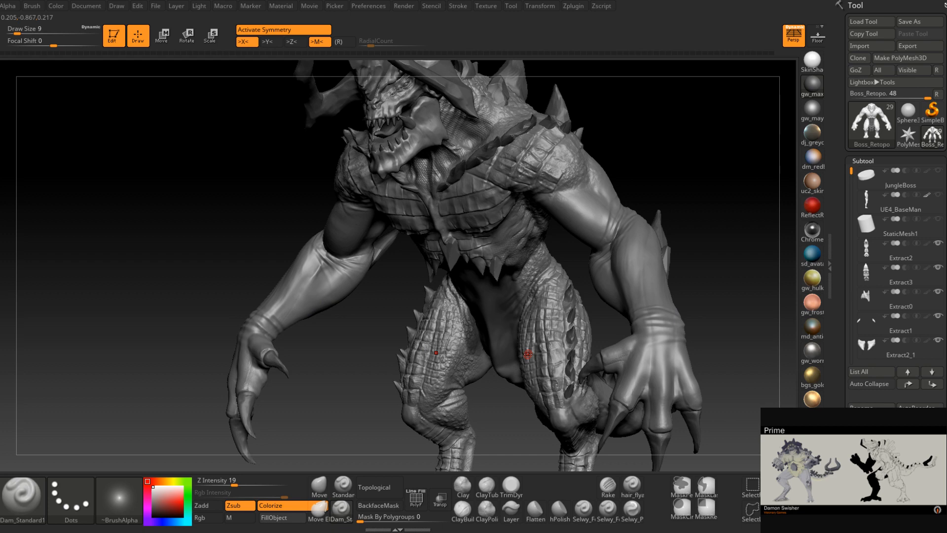
{"action": "right_click_drag", "start_coordinate": [497, 291], "coordinate": [581, 271]}
{"action": "mouse_move", "coordinate": [394, 161]}
{"action": "right_mouse_down", "text": "alt"}
{"action": "mouse_move", "coordinate": [427, 217]}
{"action": "mouse_move", "coordinate": [459, 313]}
{"action": "mouse_move", "coordinate": [635, 244]}
{"action": "mouse_move", "coordinate": [570, 180]}
{"action": "right_mouse_up", "text": "alt"}
Save the tool over the existing JungleBoss.ZTL file
{"action": "left_click", "coordinate": [923, 22]}
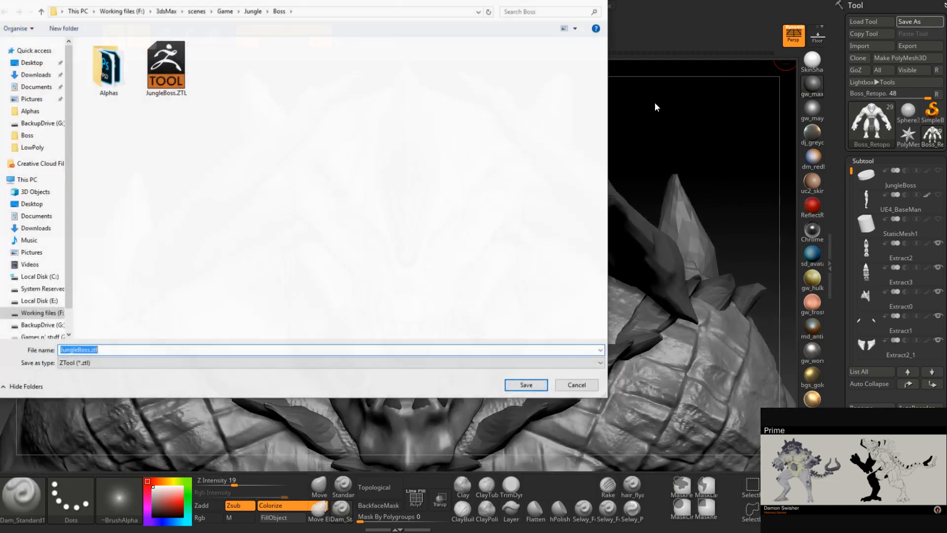
{"action": "left_click", "coordinate": [513, 385]}
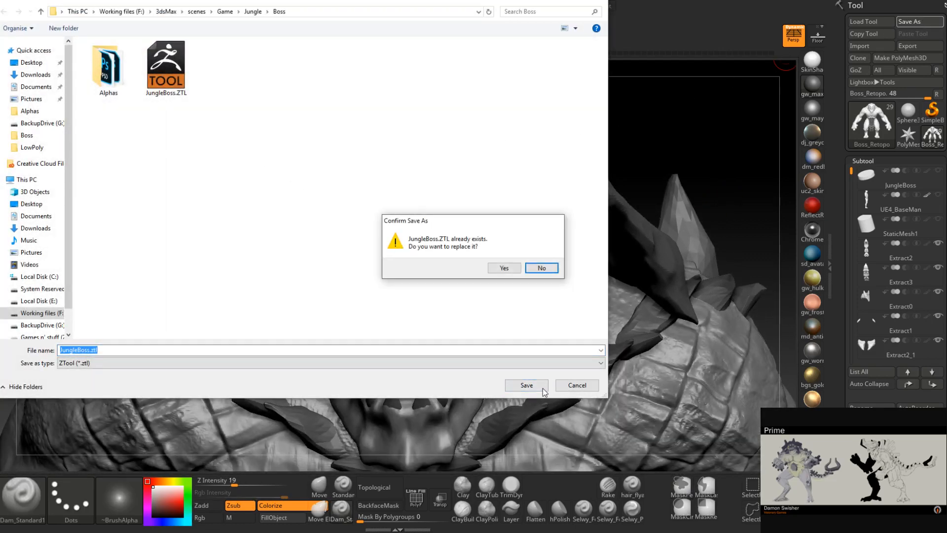
{"action": "left_click", "coordinate": [504, 268]}
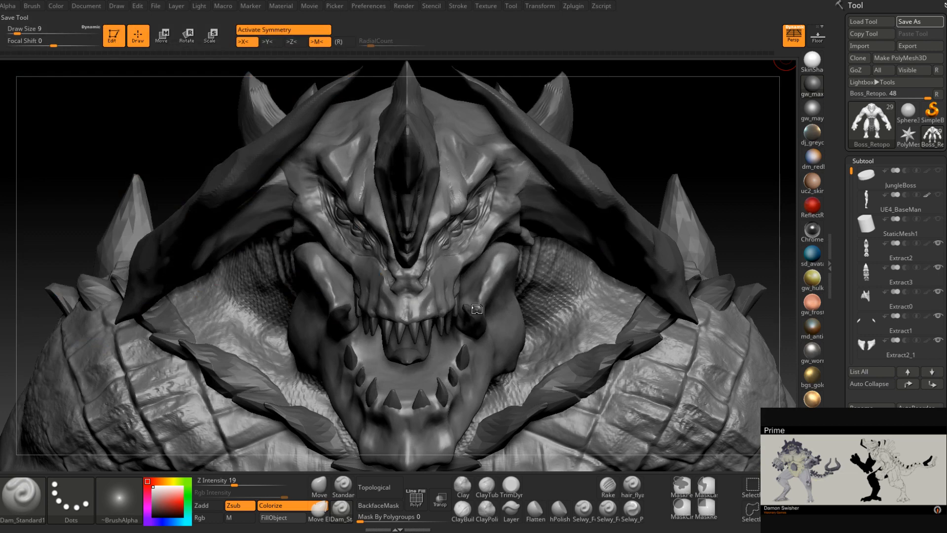
Paint a mask around the eyes and over the brow with the MaskPen brush at Draw Size 7
{"action": "mouse_move", "coordinate": [473, 300]}
{"action": "right_mouse_down"}
{"action": "mouse_move", "coordinate": [459, 290]}
{"action": "mouse_move", "coordinate": [466, 283]}
{"action": "right_mouse_up"}
{"action": "right_click_drag", "start_coordinate": [465, 186], "coordinate": [457, 220], "text": "ctrl"}
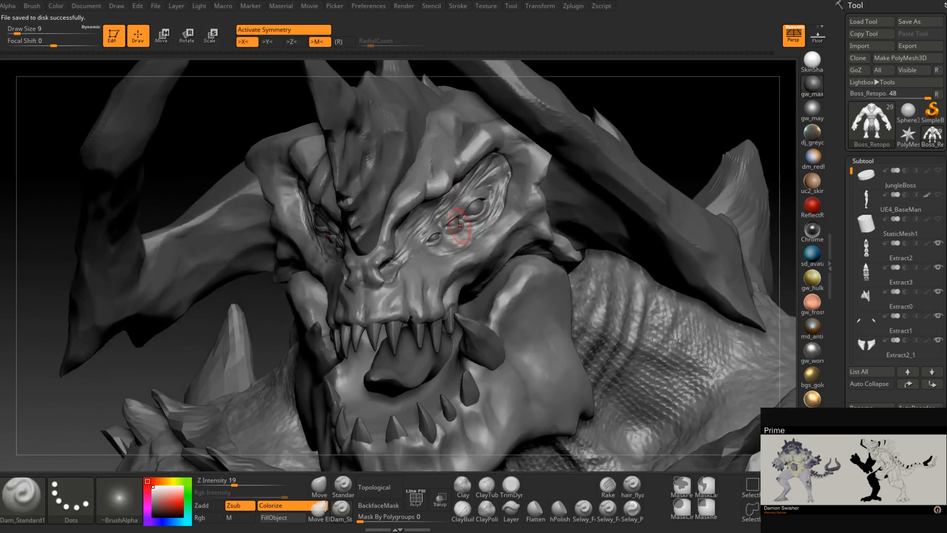
{"action": "key", "text": "space"}
{"action": "key", "text": "ctrl"}
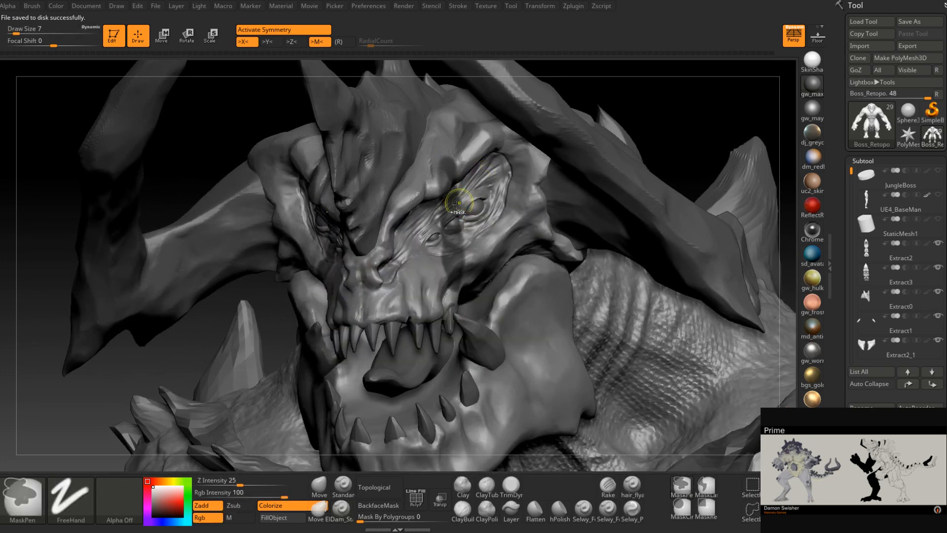
{"action": "mouse_move", "coordinate": [402, 241]}
{"action": "left_mouse_down", "text": "ctrl"}
{"action": "mouse_move", "coordinate": [507, 192]}
{"action": "mouse_move", "coordinate": [412, 239]}
{"action": "left_mouse_up", "text": "ctrl"}
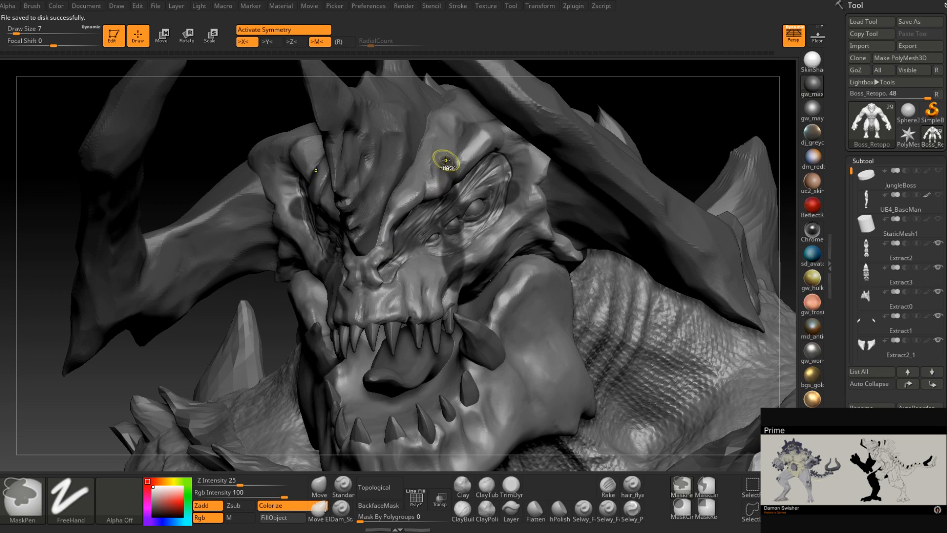
{"action": "mouse_move", "coordinate": [445, 161]}
{"action": "left_mouse_down", "text": "ctrl"}
{"action": "mouse_move", "coordinate": [439, 182]}
{"action": "mouse_move", "coordinate": [466, 192]}
{"action": "mouse_move", "coordinate": [461, 176]}
{"action": "mouse_move", "coordinate": [500, 193]}
{"action": "left_mouse_up", "text": "ctrl"}
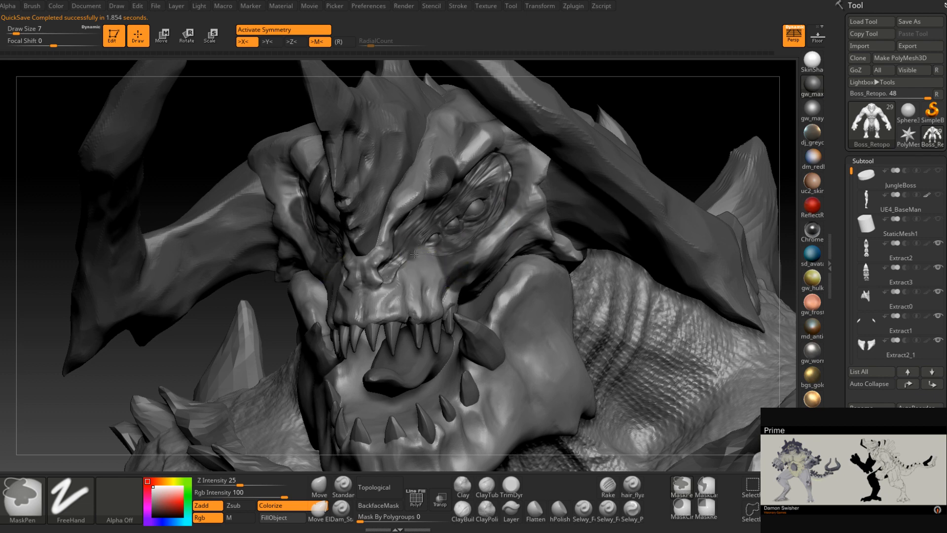
Erase the painted mask from around the eyes, the brow and the side of the nose
{"action": "right_click_drag", "start_coordinate": [486, 222], "coordinate": [473, 210]}
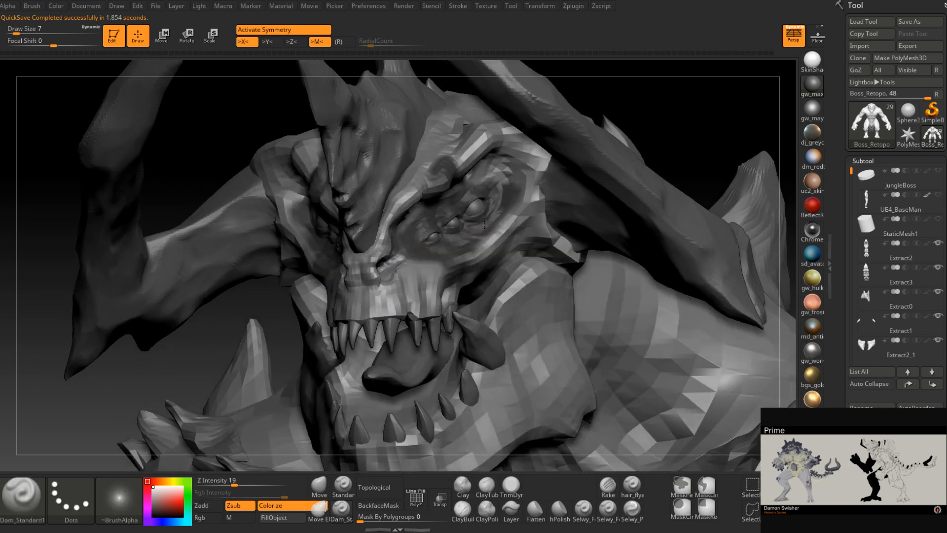
{"action": "key", "text": "space"}
{"action": "key", "text": "ctrl"}
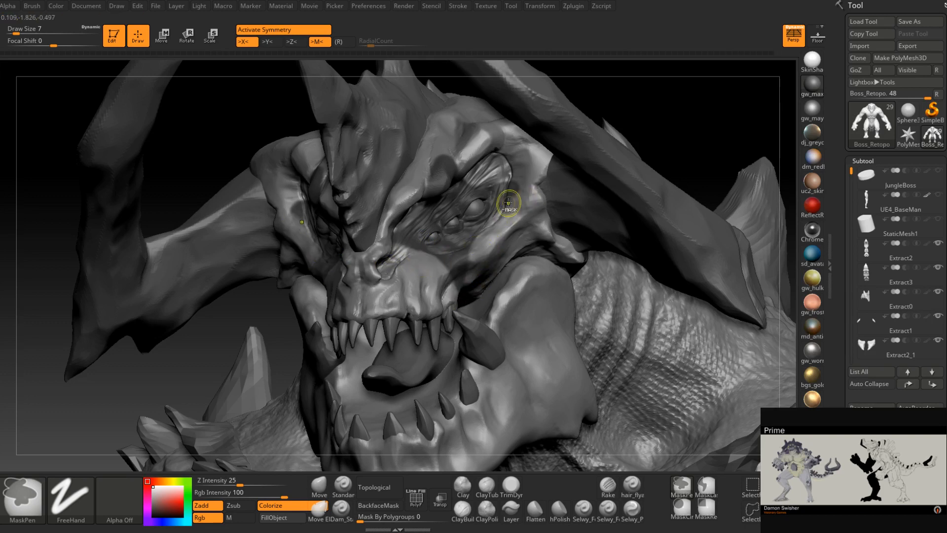
{"action": "left_click_drag", "start_coordinate": [484, 183], "coordinate": [511, 192], "text": "ctrl+alt"}
{"action": "mouse_move", "coordinate": [454, 157]}
{"action": "left_mouse_down", "text": "ctrl+alt"}
{"action": "mouse_move", "coordinate": [425, 210]}
{"action": "mouse_move", "coordinate": [375, 241]}
{"action": "left_mouse_up", "text": "ctrl+alt"}
{"action": "mouse_move", "coordinate": [422, 203]}
{"action": "left_mouse_down", "text": "ctrl+alt"}
{"action": "mouse_move", "coordinate": [402, 235]}
{"action": "mouse_move", "coordinate": [397, 272]}
{"action": "left_mouse_up", "text": "ctrl+alt"}
Stamp skin texture onto the flank beside the belly scales with the Standard brush in DragRect mode at Z Intensity 20
{"action": "mouse_move", "coordinate": [431, 260]}
{"action": "right_mouse_down"}
{"action": "mouse_move", "coordinate": [380, 266]}
{"action": "mouse_move", "coordinate": [488, 264]}
{"action": "mouse_move", "coordinate": [482, 249]}
{"action": "right_mouse_up"}
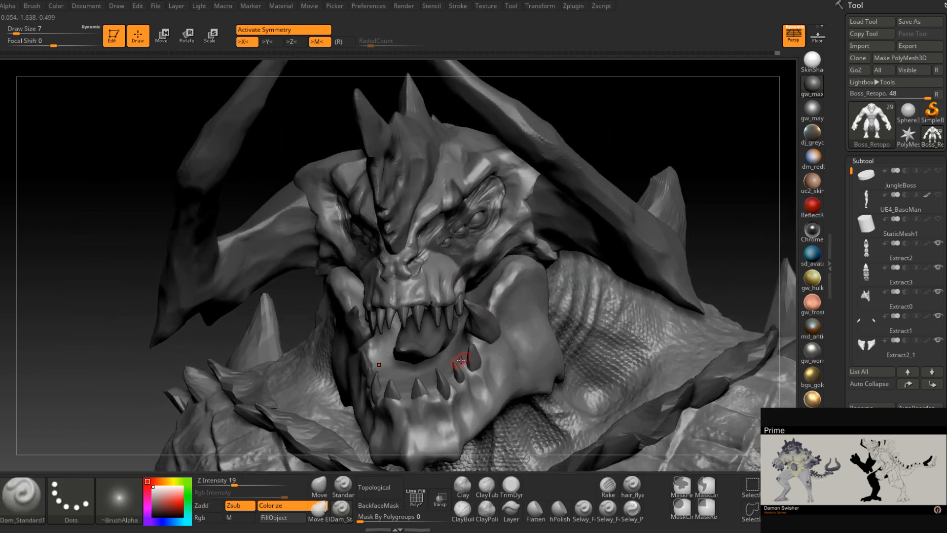
{"action": "right_click_drag", "start_coordinate": [460, 360], "coordinate": [397, 246]}
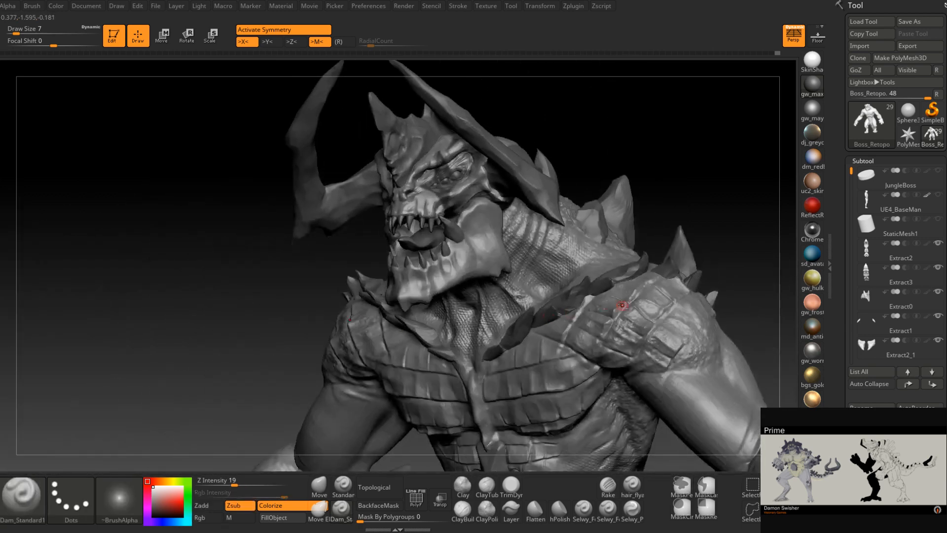
{"action": "right_click_drag", "start_coordinate": [620, 306], "coordinate": [503, 257], "text": "alt"}
{"action": "right_click_drag", "start_coordinate": [554, 320], "coordinate": [557, 307], "text": "alt"}
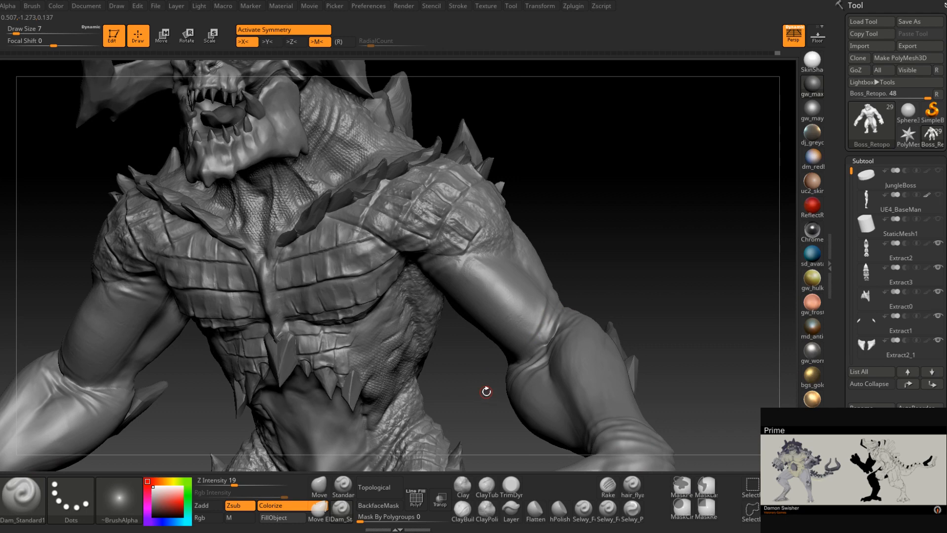
{"action": "right_click_drag", "start_coordinate": [526, 303], "coordinate": [539, 275]}
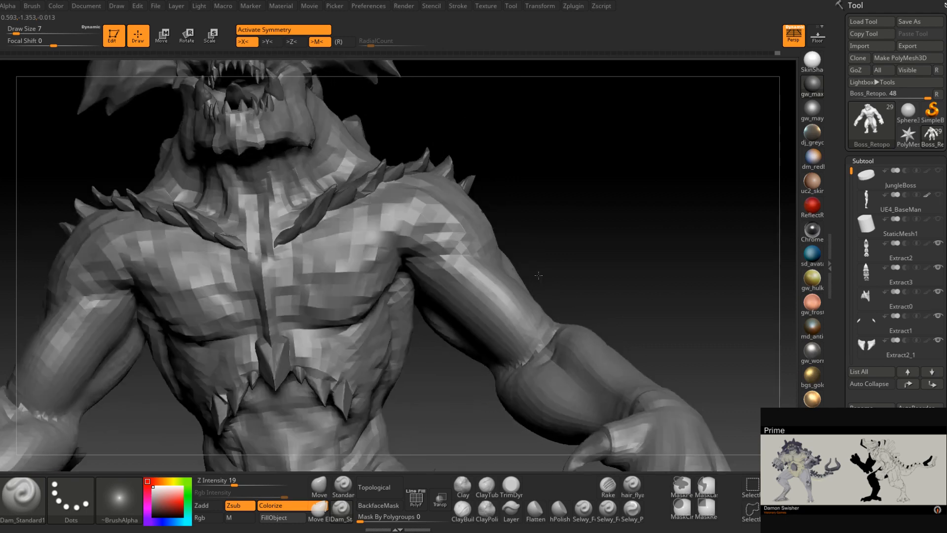
{"action": "right_click_drag", "start_coordinate": [516, 309], "coordinate": [444, 332]}
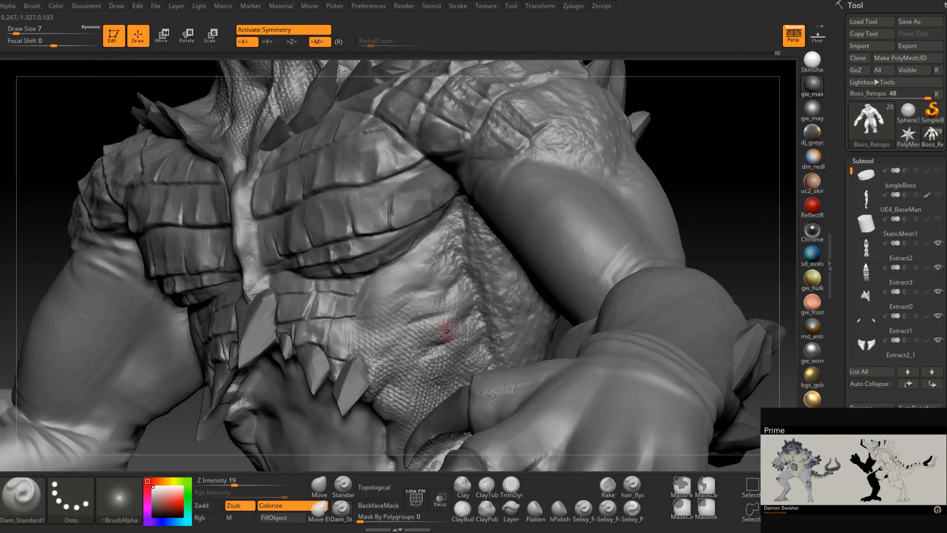
{"action": "left_click", "coordinate": [341, 485]}
{"action": "right_click_drag", "start_coordinate": [376, 317], "coordinate": [414, 283]}
{"action": "left_click_drag", "start_coordinate": [430, 321], "coordinate": [442, 333]}
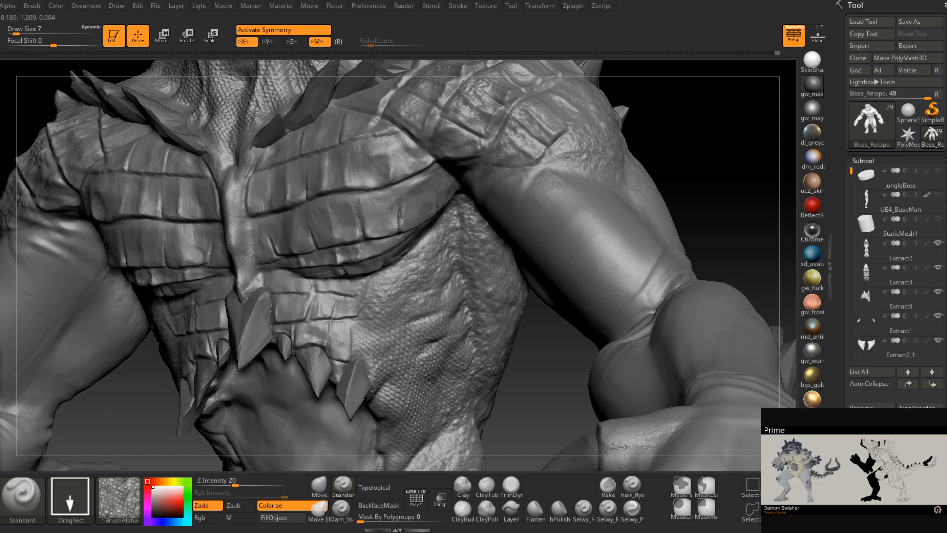
{"action": "mouse_move", "coordinate": [387, 345]}
{"action": "right_mouse_down"}
{"action": "mouse_move", "coordinate": [425, 355]}
{"action": "mouse_move", "coordinate": [423, 329]}
{"action": "mouse_move", "coordinate": [392, 327]}
{"action": "mouse_move", "coordinate": [390, 335]}
{"action": "mouse_move", "coordinate": [400, 355]}
{"action": "mouse_move", "coordinate": [431, 356]}
{"action": "mouse_move", "coordinate": [393, 355]}
{"action": "right_mouse_up"}
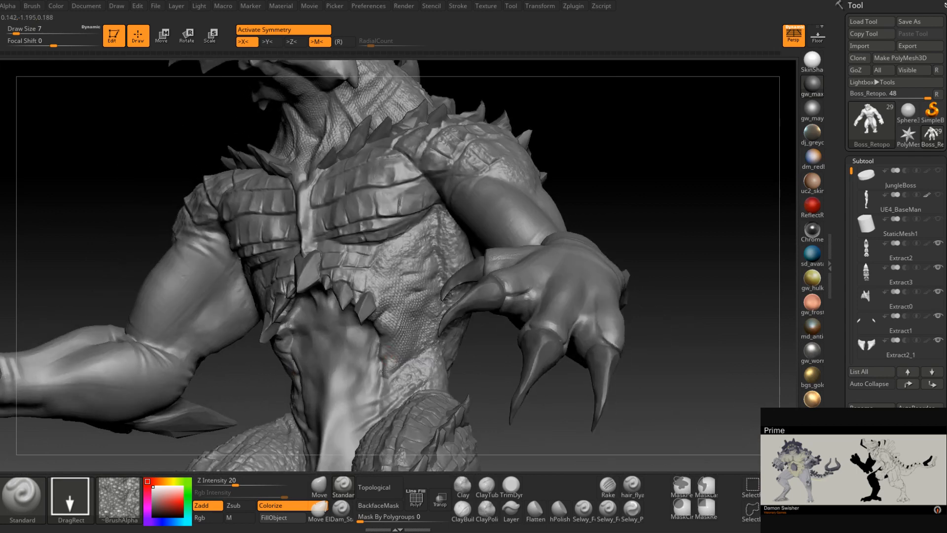
{"action": "key", "text": "shift"}
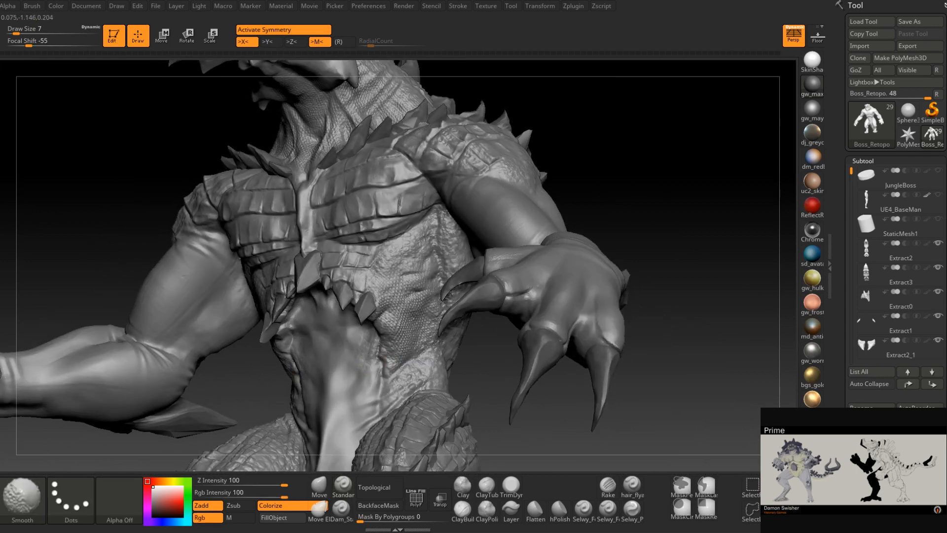
Stamp the Lizard_Uromastyx_Scales02 alpha onto the inner upper arm with the Standard brush at Z Intensity 15
{"action": "right_click_drag", "start_coordinate": [372, 336], "coordinate": [436, 365]}
{"action": "mouse_move", "coordinate": [538, 306]}
{"action": "right_mouse_down"}
{"action": "mouse_move", "coordinate": [521, 305]}
{"action": "mouse_move", "coordinate": [533, 290]}
{"action": "mouse_move", "coordinate": [506, 273]}
{"action": "mouse_move", "coordinate": [514, 232]}
{"action": "right_mouse_up"}
{"action": "left_click", "coordinate": [124, 486]}
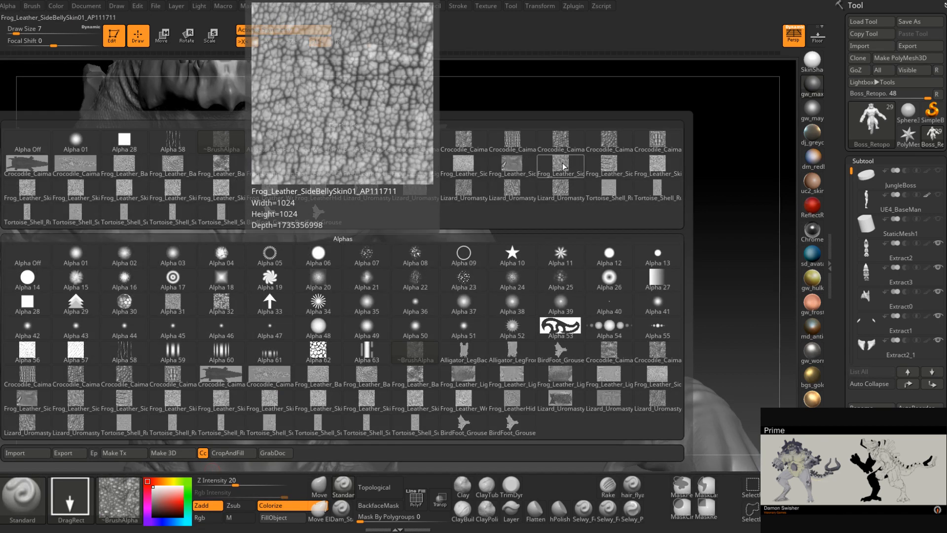
{"action": "left_click", "coordinate": [513, 196]}
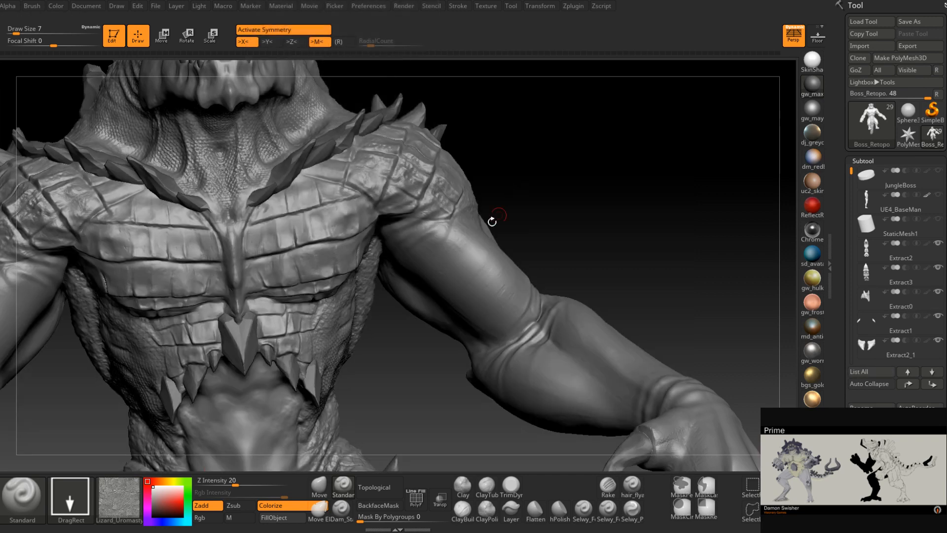
{"action": "right_click_drag", "start_coordinate": [491, 217], "coordinate": [378, 324], "text": "alt"}
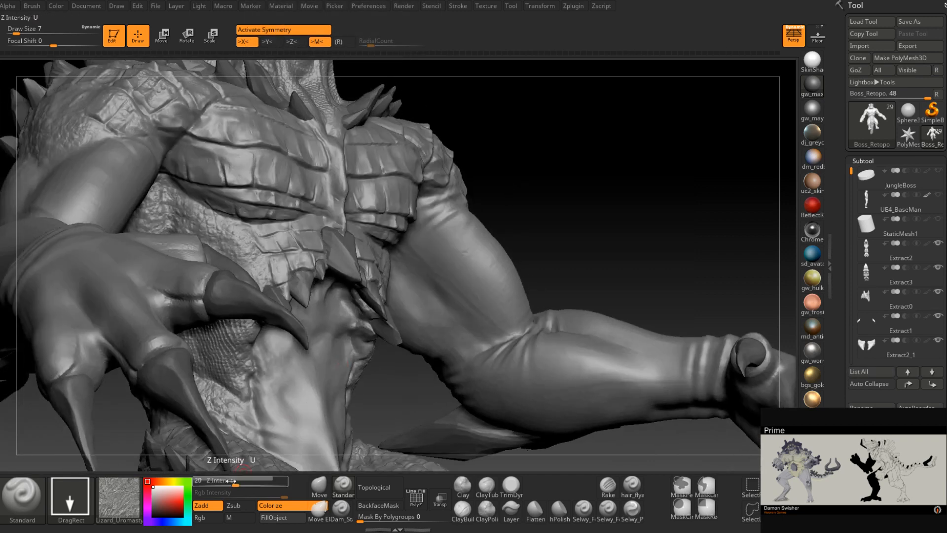
{"action": "left_click_drag", "start_coordinate": [231, 483], "coordinate": [226, 484]}
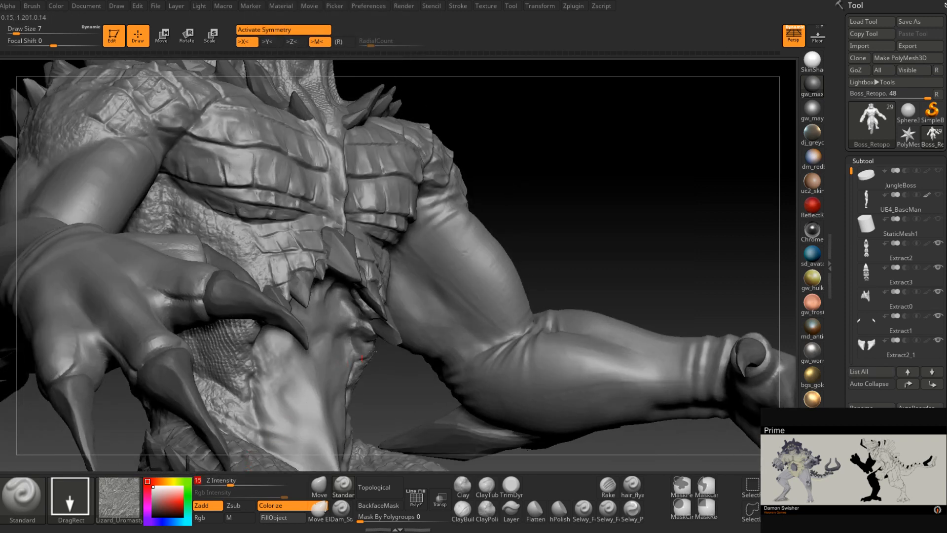
{"action": "right_click_drag", "start_coordinate": [384, 366], "coordinate": [419, 260]}
{"action": "mouse_move", "coordinate": [411, 336]}
{"action": "left_mouse_down"}
{"action": "mouse_move", "coordinate": [511, 290]}
{"action": "mouse_move", "coordinate": [478, 328]}
{"action": "left_mouse_up"}
{"action": "right_click_drag", "start_coordinate": [478, 328], "coordinate": [483, 333]}
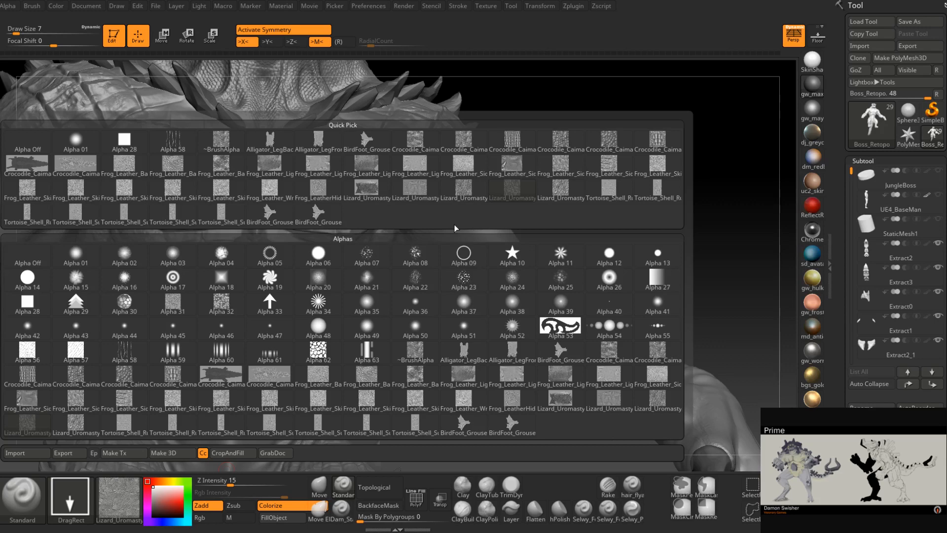
{"action": "mouse_move", "coordinate": [267, 148]}
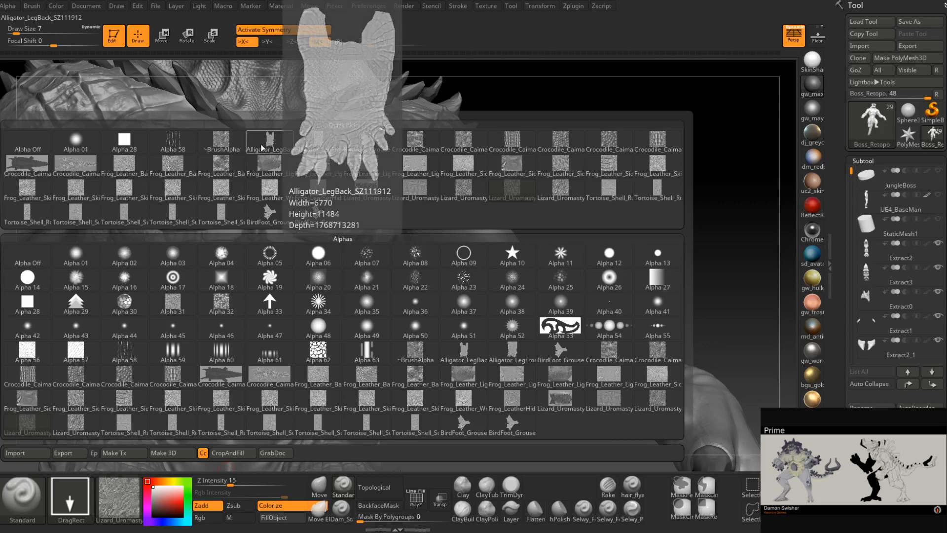
{"action": "mouse_move", "coordinate": [325, 148]}
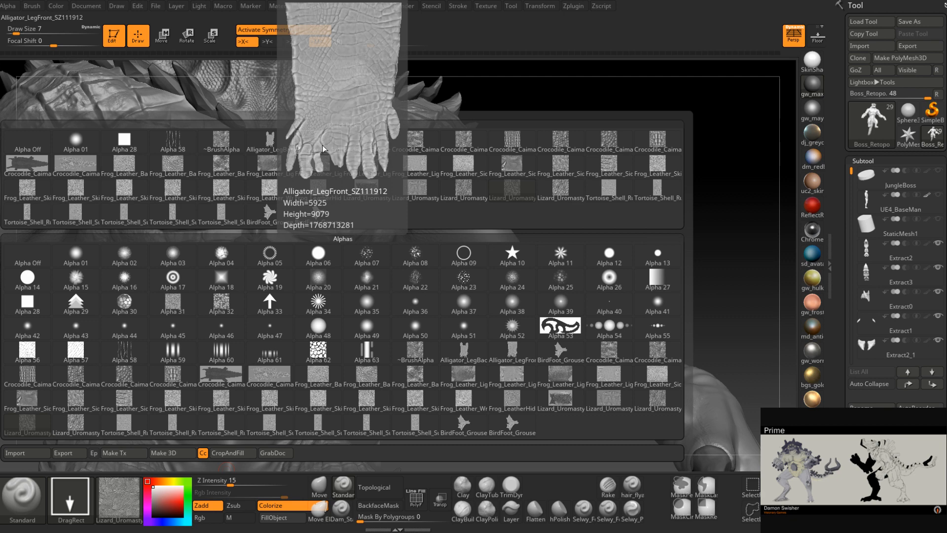
{"action": "left_click", "coordinate": [425, 228]}
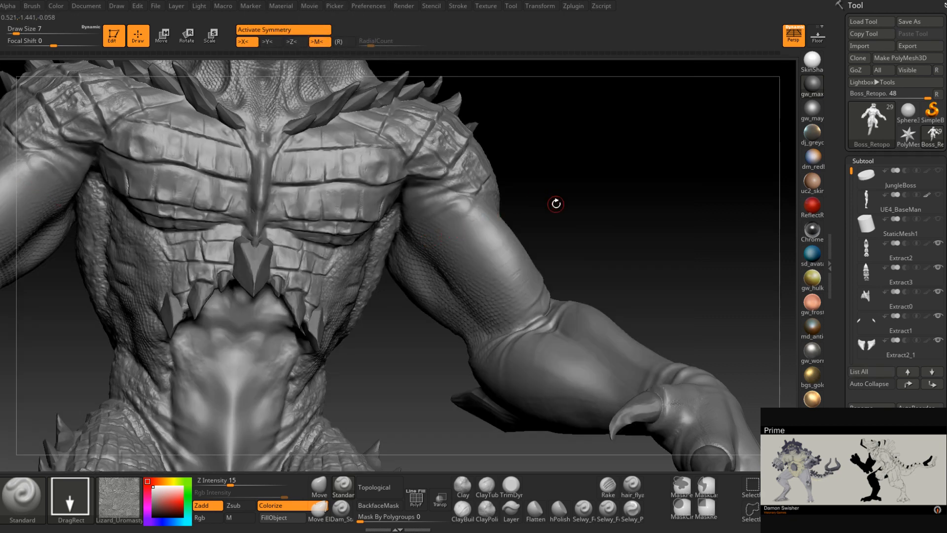
Set the Standard brush's Draw Size to 27 for texturing the upper arm
{"action": "left_click_drag", "start_coordinate": [556, 203], "coordinate": [473, 308]}
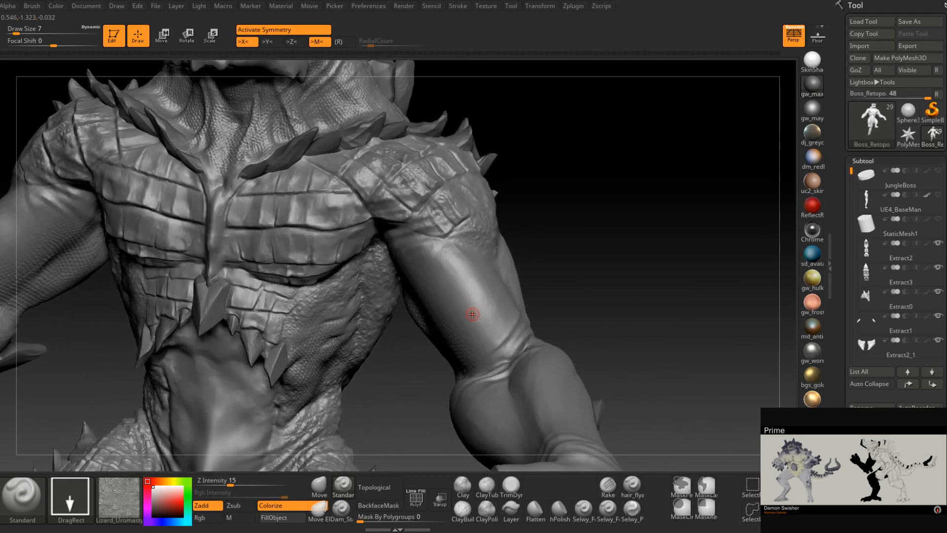
{"action": "right_click", "coordinate": [477, 315]}
{"action": "left_click", "coordinate": [484, 300]}
{"action": "right_click", "coordinate": [480, 312]}
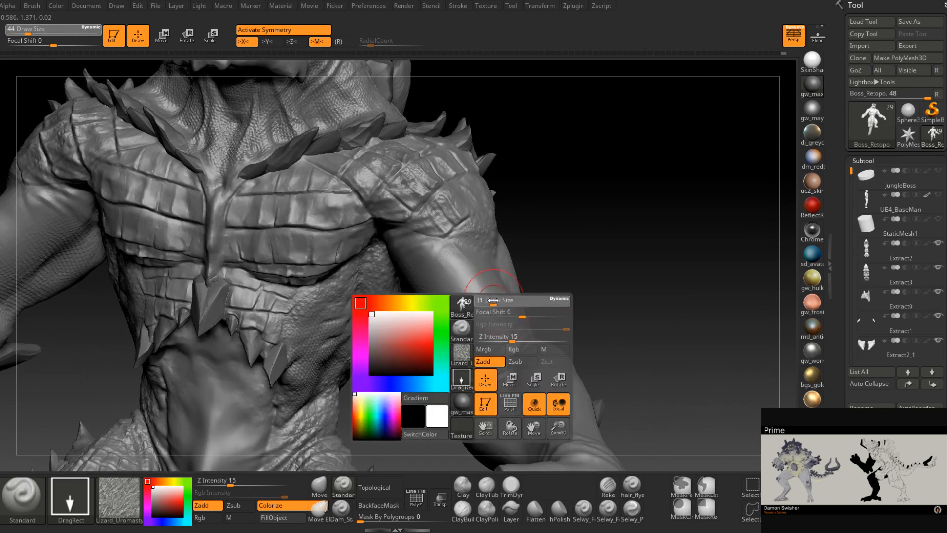
{"action": "left_click", "coordinate": [488, 299]}
{"action": "mouse_move", "coordinate": [487, 296]}
{"action": "right_mouse_down"}
{"action": "mouse_move", "coordinate": [496, 294]}
{"action": "mouse_move", "coordinate": [444, 328]}
{"action": "mouse_move", "coordinate": [546, 332]}
{"action": "mouse_move", "coordinate": [481, 298]}
{"action": "mouse_move", "coordinate": [464, 303]}
{"action": "mouse_move", "coordinate": [484, 323]}
{"action": "mouse_move", "coordinate": [342, 326]}
{"action": "right_mouse_up"}
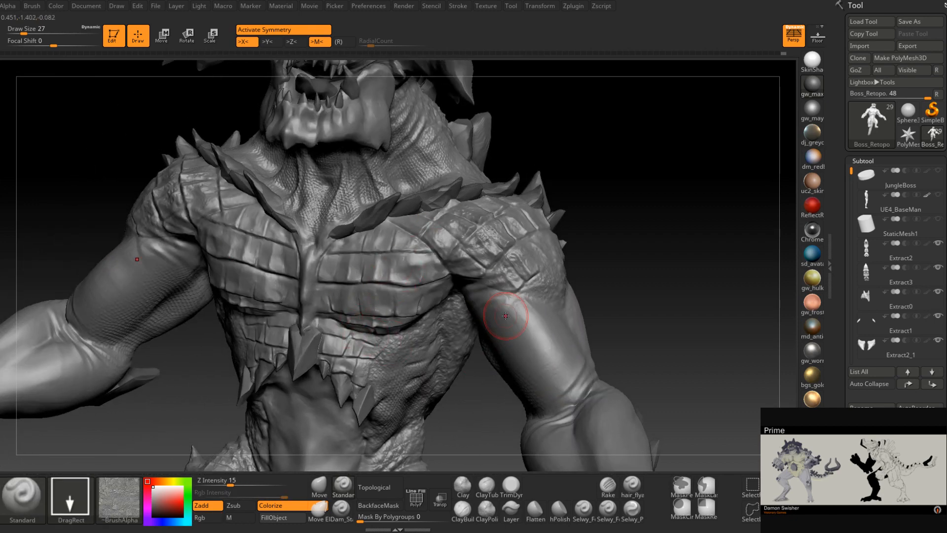
Load the Alligator_LegFront alpha into the Standard brush for texturing the upper arm
{"action": "right_click_drag", "start_coordinate": [506, 316], "coordinate": [375, 355]}
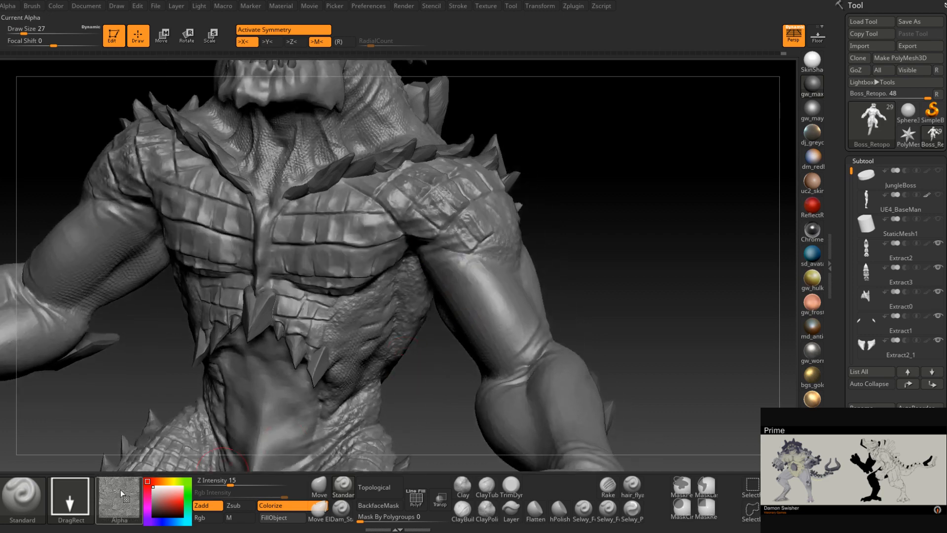
{"action": "left_click", "coordinate": [121, 490]}
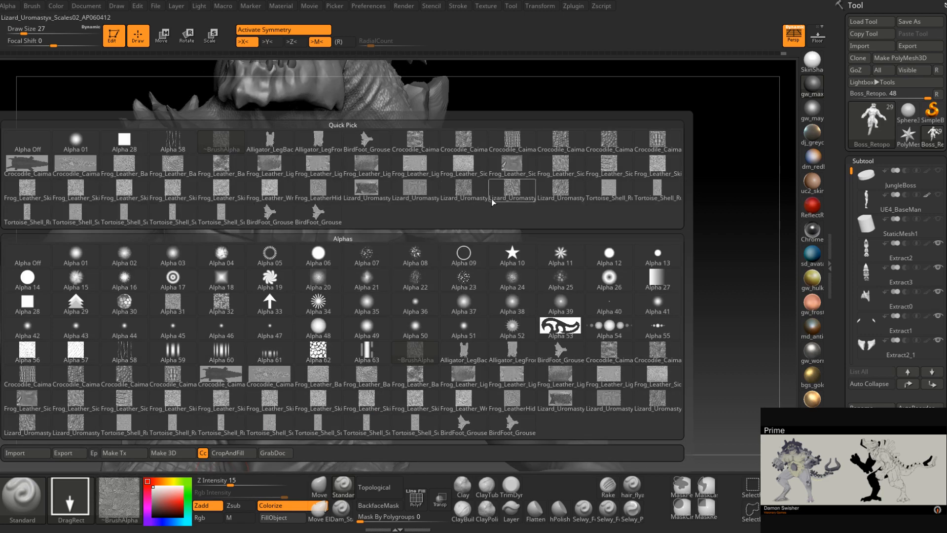
{"action": "mouse_move", "coordinate": [508, 195]}
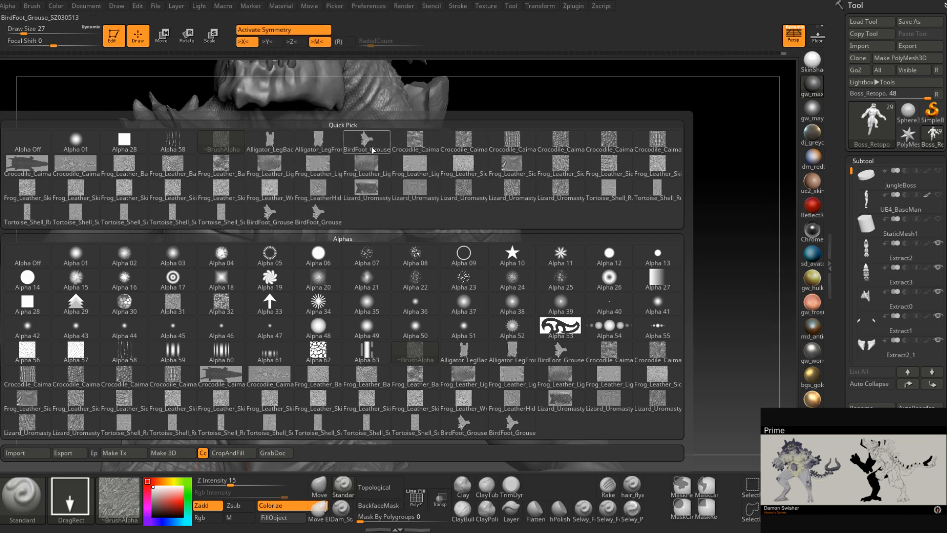
{"action": "left_click", "coordinate": [327, 146]}
Try to stamp the alligator leg skin across the front of the upper arm at Z Intensity 15
{"action": "mouse_move", "coordinate": [480, 308]}
{"action": "right_mouse_down"}
{"action": "mouse_move", "coordinate": [463, 300]}
{"action": "mouse_move", "coordinate": [488, 311]}
{"action": "mouse_move", "coordinate": [458, 299]}
{"action": "right_mouse_up"}
{"action": "left_click_drag", "start_coordinate": [511, 359], "coordinate": [411, 210]}
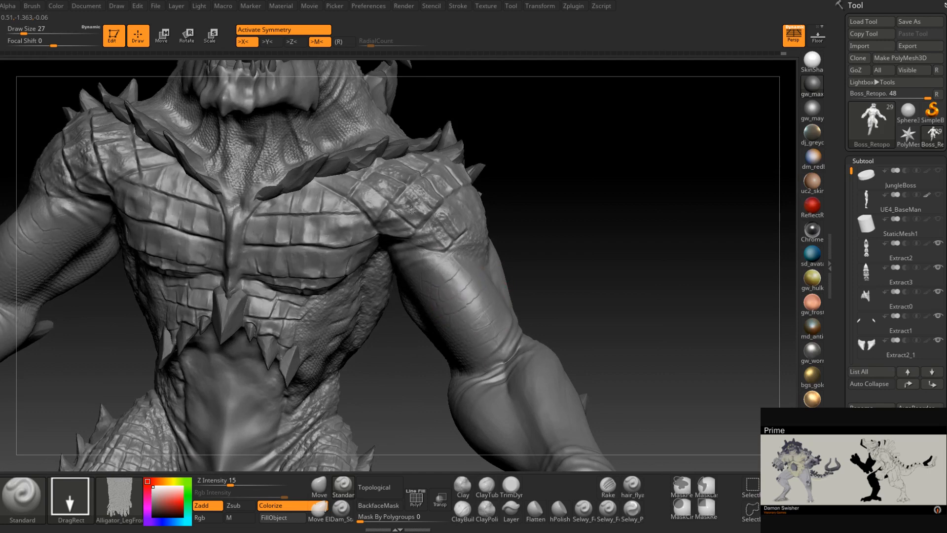
{"action": "mouse_move", "coordinate": [499, 321]}
{"action": "right_mouse_down"}
{"action": "mouse_move", "coordinate": [473, 315]}
{"action": "mouse_move", "coordinate": [455, 338]}
{"action": "mouse_move", "coordinate": [469, 312]}
{"action": "mouse_move", "coordinate": [461, 306]}
{"action": "right_mouse_up"}
{"action": "key", "text": "ctrl+z"}
Set the Draw Size to 62, mask the front of the upper arm and invert the mask so only that area is editable
{"action": "key", "text": "space"}
{"action": "left_click_drag", "start_coordinate": [458, 305], "coordinate": [470, 306]}
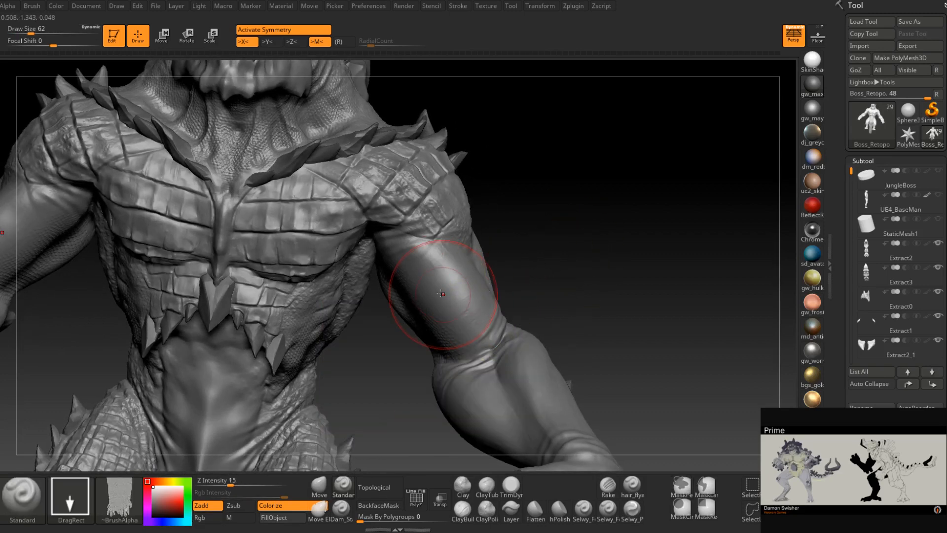
{"action": "mouse_move", "coordinate": [420, 272]}
{"action": "left_mouse_down", "text": "ctrl"}
{"action": "mouse_move", "coordinate": [434, 283]}
{"action": "mouse_move", "coordinate": [409, 261]}
{"action": "mouse_move", "coordinate": [424, 242]}
{"action": "mouse_move", "coordinate": [469, 296]}
{"action": "mouse_move", "coordinate": [472, 308]}
{"action": "mouse_move", "coordinate": [447, 323]}
{"action": "mouse_move", "coordinate": [486, 345]}
{"action": "left_mouse_up", "text": "ctrl"}
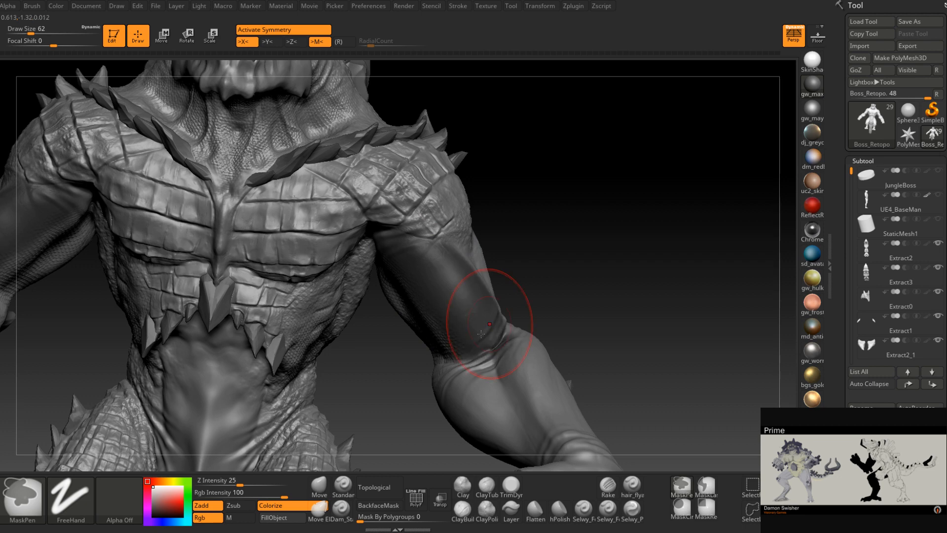
{"action": "right_click_drag", "start_coordinate": [491, 317], "coordinate": [489, 335]}
{"action": "left_click_drag", "start_coordinate": [467, 254], "coordinate": [459, 283], "text": "ctrl"}
{"action": "right_click_drag", "start_coordinate": [467, 304], "coordinate": [470, 328]}
{"action": "left_click", "coordinate": [516, 294], "text": "ctrl"}
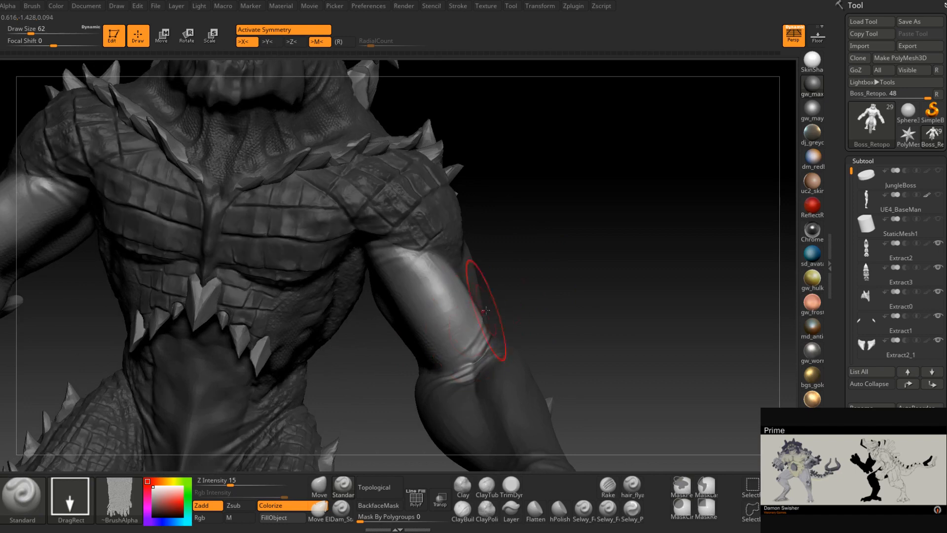
{"action": "right_click_drag", "start_coordinate": [481, 396], "coordinate": [465, 392]}
{"action": "left_click_drag", "start_coordinate": [436, 387], "coordinate": [491, 334], "text": "ctrl"}
{"action": "mouse_move", "coordinate": [502, 322]}
{"action": "right_mouse_down"}
{"action": "mouse_move", "coordinate": [492, 309]}
{"action": "mouse_move", "coordinate": [475, 321]}
{"action": "right_mouse_up"}
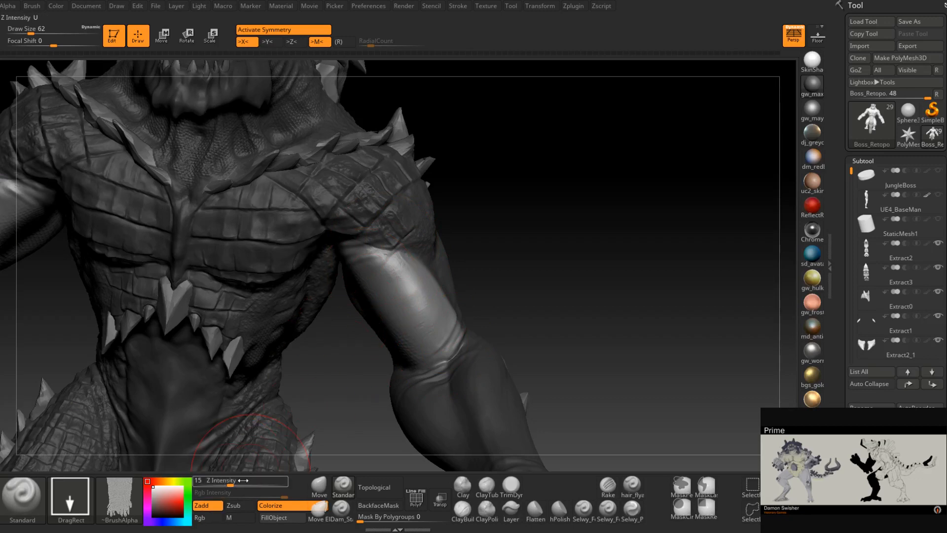
Set the Z Intensity to 30 and stamp alligator leg scales over the unmasked front of the upper arm
{"action": "left_click_drag", "start_coordinate": [230, 482], "coordinate": [246, 481]}
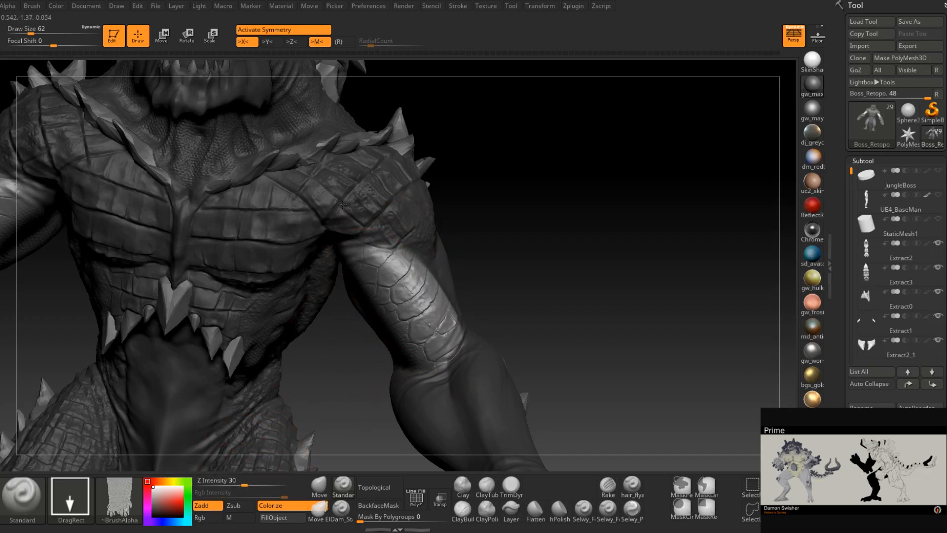
{"action": "mouse_move", "coordinate": [466, 256]}
{"action": "left_mouse_down"}
{"action": "mouse_move", "coordinate": [434, 284]}
{"action": "mouse_move", "coordinate": [468, 319]}
{"action": "mouse_move", "coordinate": [411, 301]}
{"action": "left_mouse_up"}
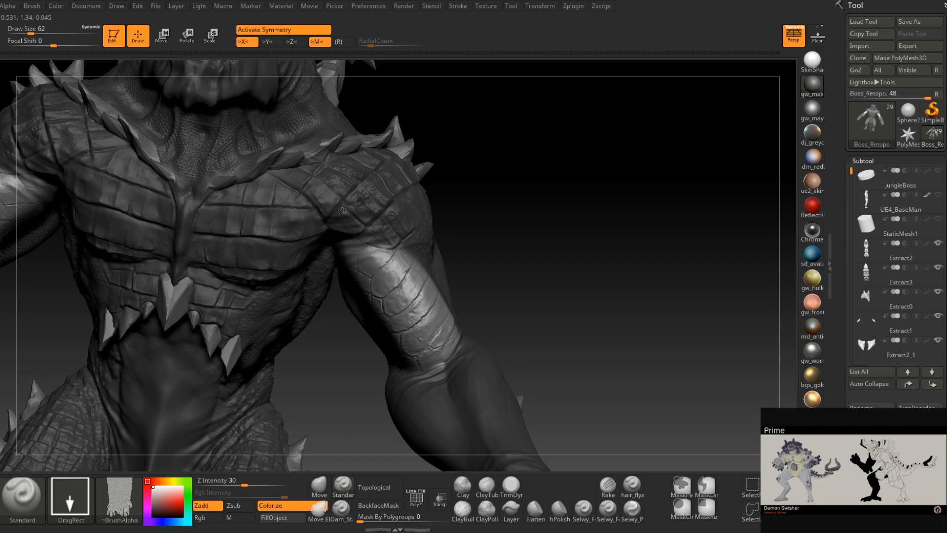
{"action": "mouse_move", "coordinate": [488, 294]}
{"action": "right_mouse_down"}
{"action": "mouse_move", "coordinate": [456, 334]}
{"action": "mouse_move", "coordinate": [464, 338]}
{"action": "mouse_move", "coordinate": [459, 294]}
{"action": "right_mouse_up"}
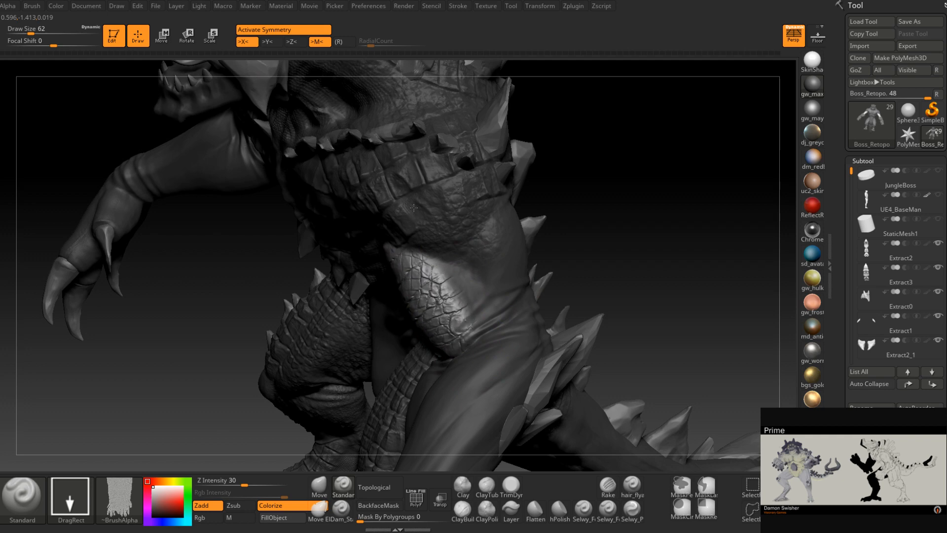
{"action": "mouse_move", "coordinate": [446, 338]}
{"action": "right_mouse_down"}
{"action": "mouse_move", "coordinate": [482, 299]}
{"action": "mouse_move", "coordinate": [458, 326]}
{"action": "mouse_move", "coordinate": [488, 319]}
{"action": "mouse_move", "coordinate": [423, 319]}
{"action": "right_mouse_up"}
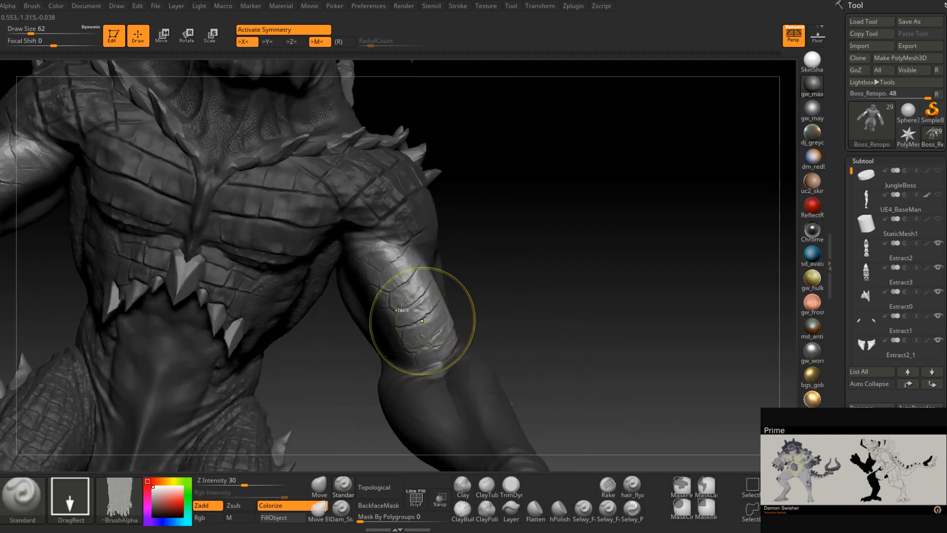
Rework the mask to expose the outer side of the upper arm and stamp alligator leg scales over it
{"action": "left_click_drag", "start_coordinate": [366, 241], "coordinate": [393, 321], "text": "ctrl"}
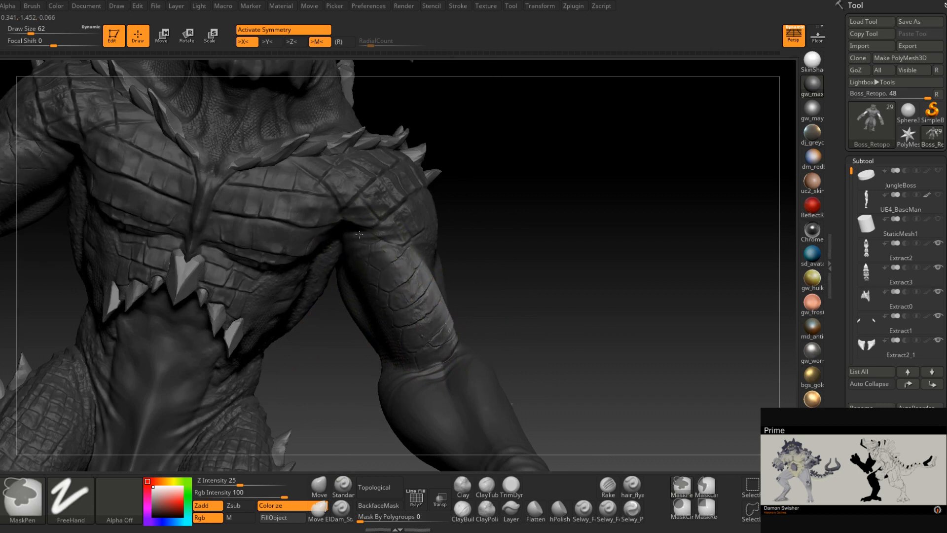
{"action": "right_click_drag", "start_coordinate": [359, 235], "coordinate": [449, 282]}
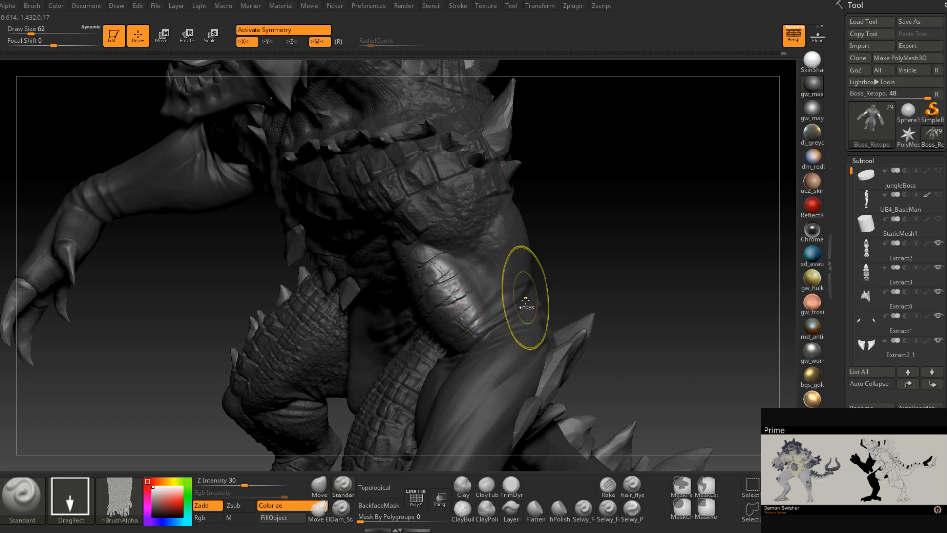
{"action": "key", "text": "ctrl"}
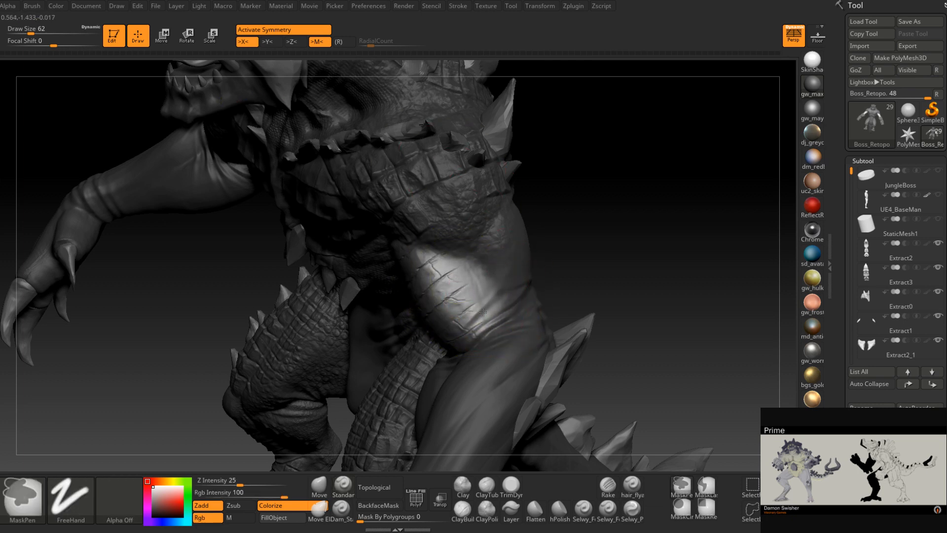
{"action": "right_click_drag", "start_coordinate": [482, 297], "coordinate": [464, 283]}
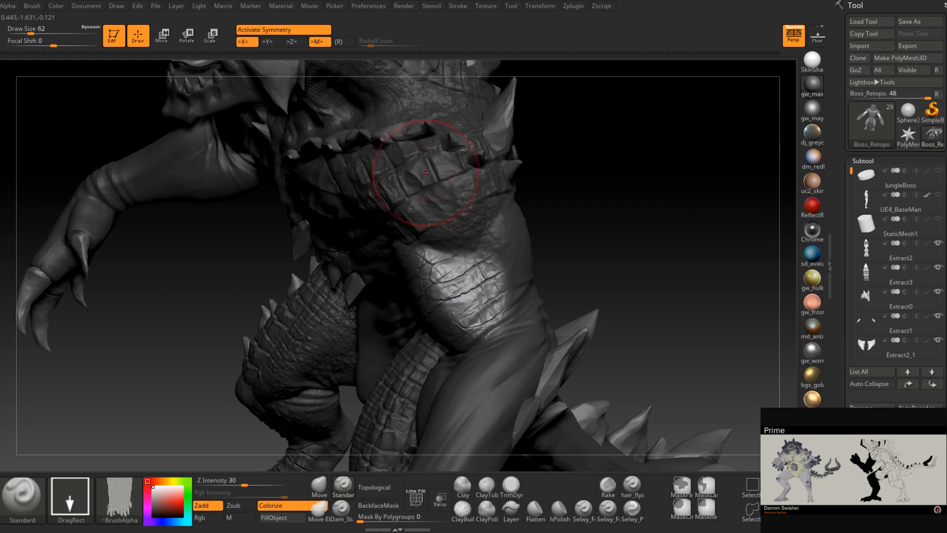
Clear the mask and smooth the edge of the stamped scales on the outer upper arm at Draw Size 31
{"action": "mouse_move", "coordinate": [428, 173]}
{"action": "right_mouse_down"}
{"action": "mouse_move", "coordinate": [526, 279]}
{"action": "mouse_move", "coordinate": [567, 257]}
{"action": "mouse_move", "coordinate": [480, 313]}
{"action": "mouse_move", "coordinate": [503, 308]}
{"action": "mouse_move", "coordinate": [513, 323]}
{"action": "mouse_move", "coordinate": [464, 340]}
{"action": "mouse_move", "coordinate": [503, 278]}
{"action": "right_mouse_up"}
{"action": "key", "text": "s"}
{"action": "left_click_drag", "start_coordinate": [513, 272], "coordinate": [504, 272]}
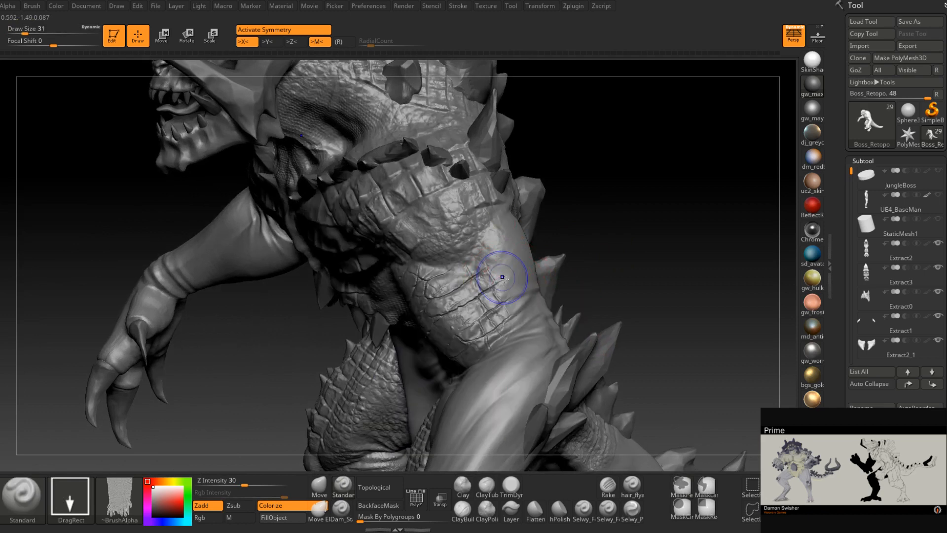
{"action": "key", "text": "shift"}
{"action": "right_click_drag", "start_coordinate": [517, 292], "coordinate": [505, 314]}
Stamp a pebbled Crocodile_Caiman alpha over the back of the upper arm at Z Intensity 30
{"action": "right_click_drag", "start_coordinate": [528, 275], "coordinate": [486, 296]}
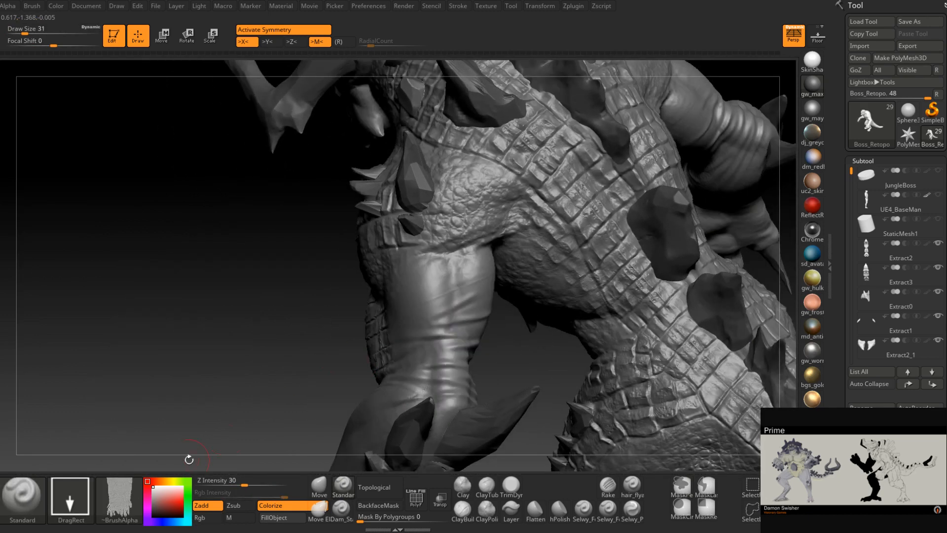
{"action": "left_click", "coordinate": [121, 497]}
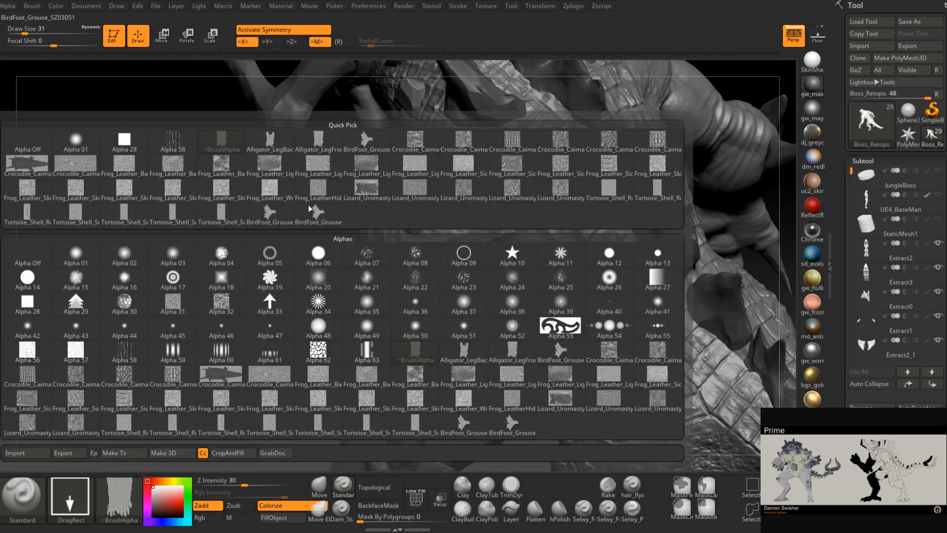
{"action": "left_click", "coordinate": [466, 144]}
{"action": "right_click_drag", "start_coordinate": [355, 332], "coordinate": [427, 296]}
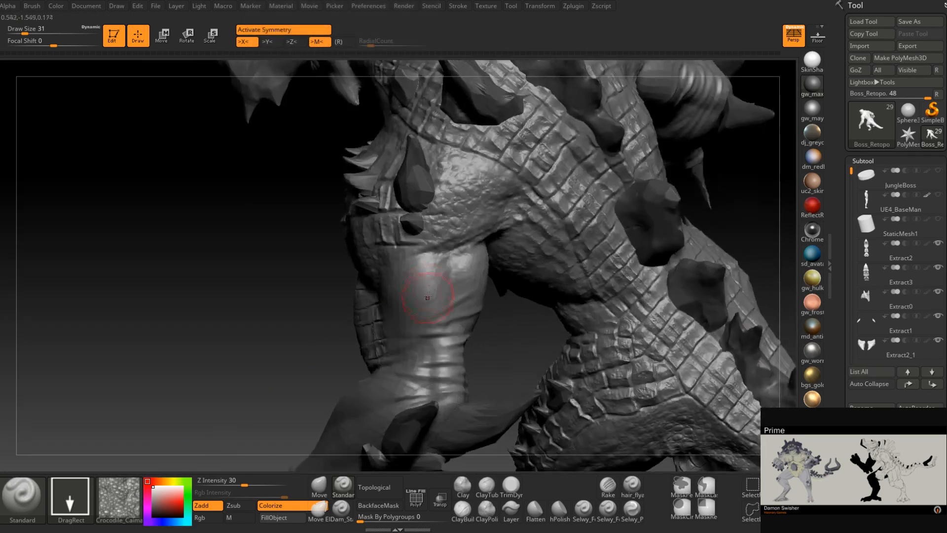
{"action": "left_click_drag", "start_coordinate": [422, 327], "coordinate": [362, 321]}
{"action": "mouse_move", "coordinate": [374, 318]}
{"action": "right_mouse_down"}
{"action": "mouse_move", "coordinate": [464, 322]}
{"action": "mouse_move", "coordinate": [475, 271]}
{"action": "mouse_move", "coordinate": [517, 290]}
{"action": "right_mouse_up"}
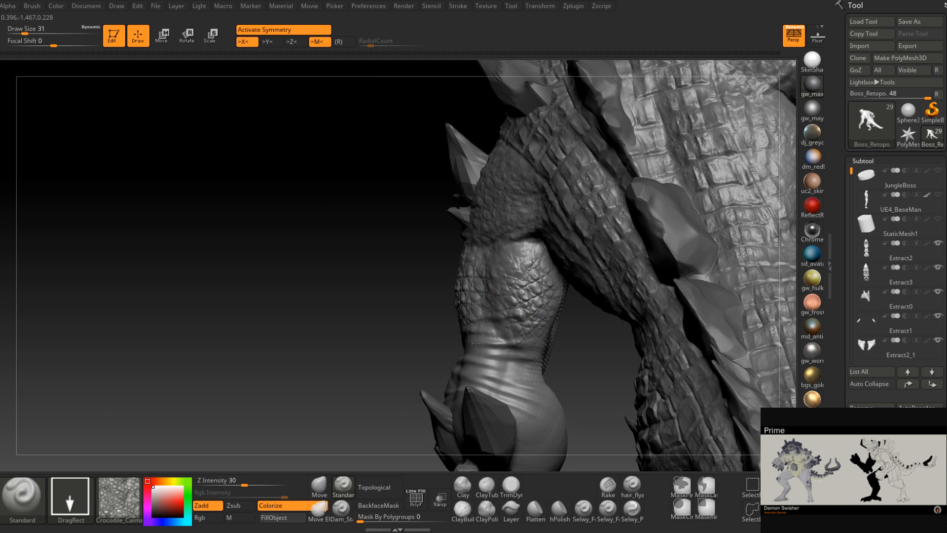
{"action": "right_click_drag", "start_coordinate": [511, 353], "coordinate": [517, 276]}
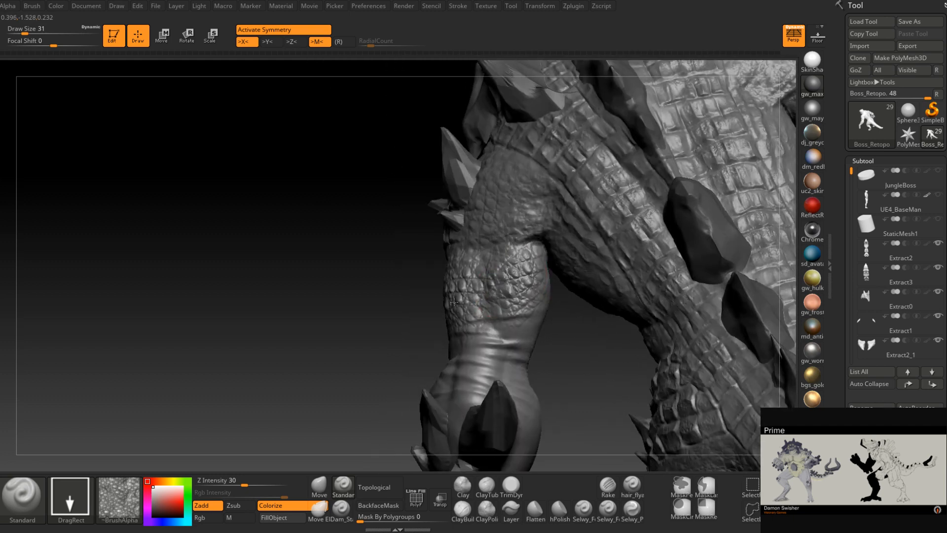
Extend the pebbled caiman scales down the back of the upper arm toward the elbow folds
{"action": "mouse_move", "coordinate": [503, 321]}
{"action": "right_mouse_down"}
{"action": "mouse_move", "coordinate": [514, 324]}
{"action": "mouse_move", "coordinate": [474, 357]}
{"action": "right_mouse_up"}
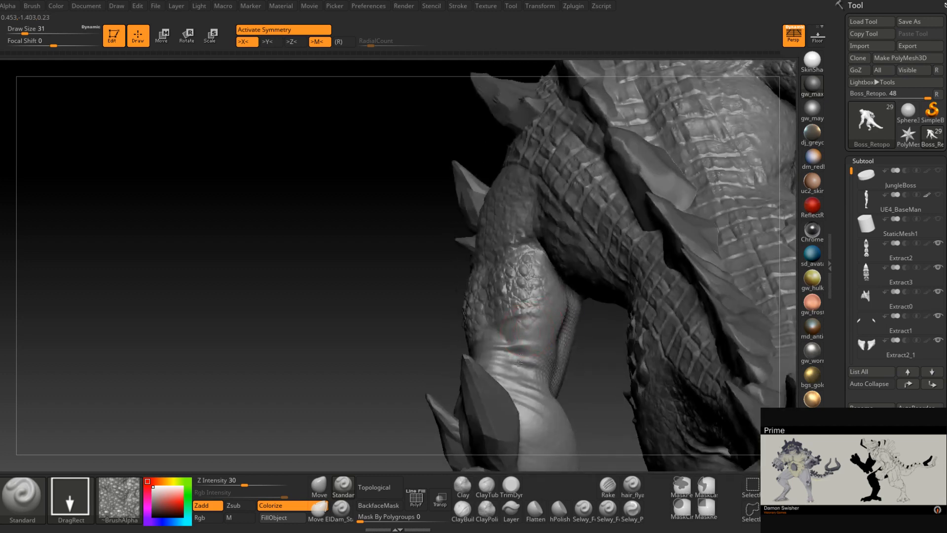
{"action": "mouse_move", "coordinate": [530, 306]}
{"action": "right_mouse_down"}
{"action": "mouse_move", "coordinate": [537, 339]}
{"action": "mouse_move", "coordinate": [504, 346]}
{"action": "mouse_move", "coordinate": [459, 269]}
{"action": "right_mouse_up"}
{"action": "mouse_move", "coordinate": [447, 319]}
{"action": "left_mouse_down"}
{"action": "mouse_move", "coordinate": [405, 362]}
{"action": "mouse_move", "coordinate": [450, 358]}
{"action": "mouse_move", "coordinate": [439, 339]}
{"action": "left_mouse_up"}
{"action": "right_click_drag", "start_coordinate": [486, 335], "coordinate": [481, 308]}
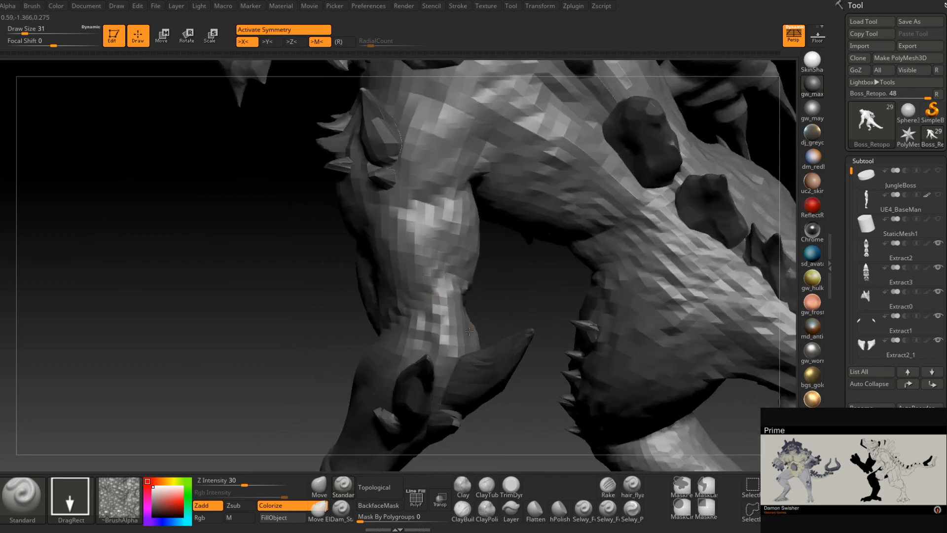
Stamp a Lizard_Uromastyx scale alpha over the folds above the elbow at Z Intensity 19
{"action": "left_click", "coordinate": [119, 500]}
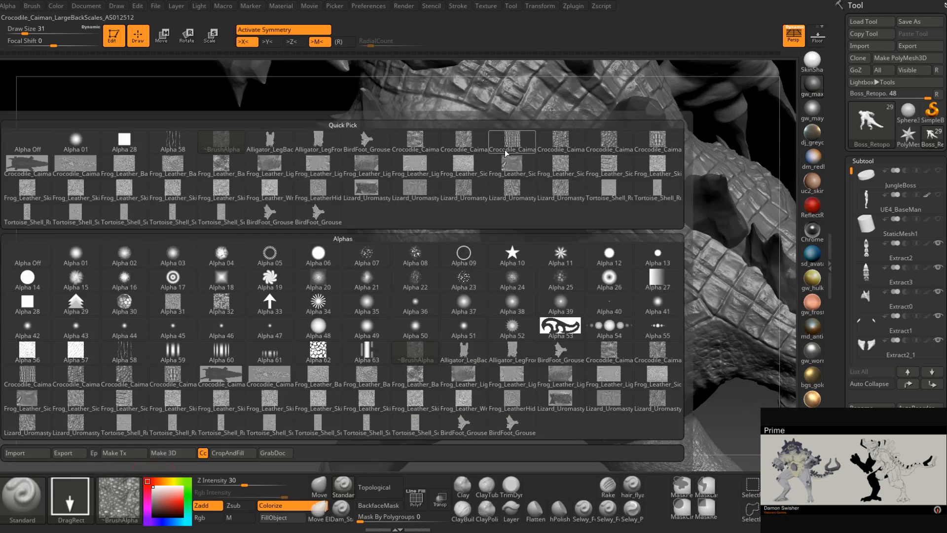
{"action": "mouse_move", "coordinate": [513, 191]}
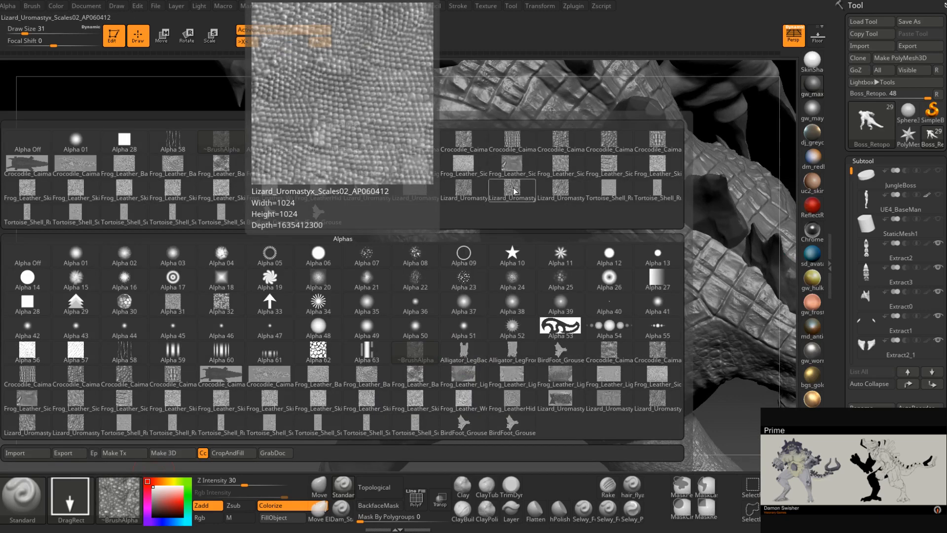
{"action": "left_click", "coordinate": [561, 195]}
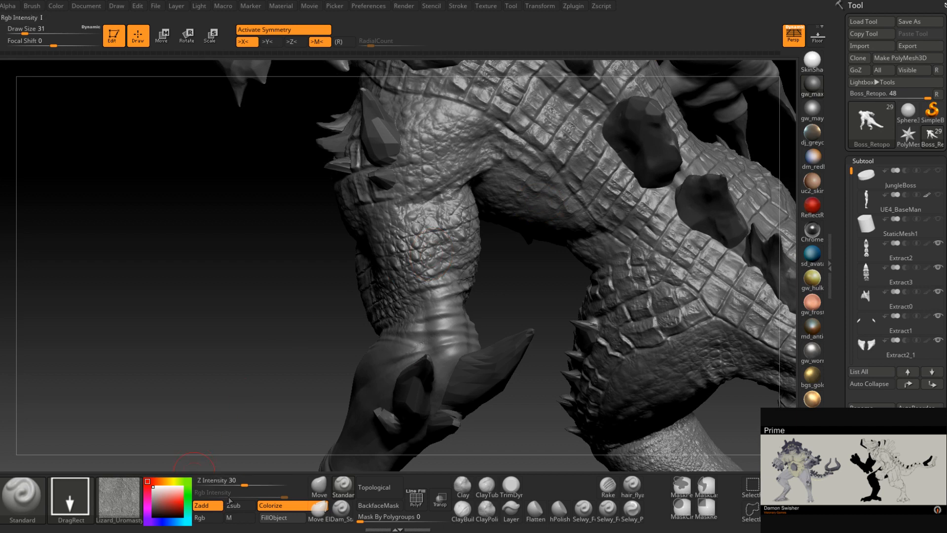
{"action": "left_click_drag", "start_coordinate": [244, 484], "coordinate": [234, 485]}
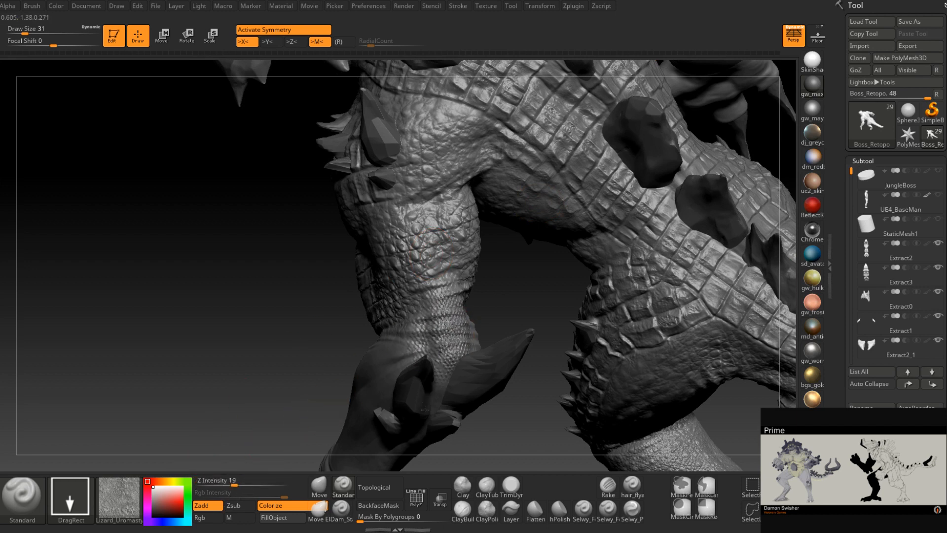
{"action": "left_click_drag", "start_coordinate": [522, 343], "coordinate": [487, 340]}
{"action": "mouse_move", "coordinate": [485, 335]}
{"action": "right_mouse_down"}
{"action": "mouse_move", "coordinate": [439, 335]}
{"action": "mouse_move", "coordinate": [443, 350]}
{"action": "mouse_move", "coordinate": [443, 328]}
{"action": "mouse_move", "coordinate": [490, 306]}
{"action": "mouse_move", "coordinate": [496, 339]}
{"action": "mouse_move", "coordinate": [458, 348]}
{"action": "mouse_move", "coordinate": [486, 348]}
{"action": "mouse_move", "coordinate": [491, 317]}
{"action": "mouse_move", "coordinate": [443, 223]}
{"action": "mouse_move", "coordinate": [454, 392]}
{"action": "mouse_move", "coordinate": [528, 300]}
{"action": "mouse_move", "coordinate": [476, 333]}
{"action": "mouse_move", "coordinate": [489, 333]}
{"action": "right_mouse_up"}
Set the Draw Size to 90, mask the forearm down to the wrist and invert the mask to isolate it
{"action": "key", "text": "space"}
{"action": "left_click_drag", "start_coordinate": [475, 312], "coordinate": [486, 311]}
{"action": "mouse_move", "coordinate": [497, 265]}
{"action": "left_mouse_down", "text": "ctrl"}
{"action": "mouse_move", "coordinate": [451, 389]}
{"action": "mouse_move", "coordinate": [475, 277]}
{"action": "mouse_move", "coordinate": [449, 372]}
{"action": "left_mouse_up", "text": "ctrl"}
{"action": "mouse_move", "coordinate": [496, 272]}
{"action": "left_mouse_down", "text": "ctrl"}
{"action": "mouse_move", "coordinate": [481, 259]}
{"action": "mouse_move", "coordinate": [462, 355]}
{"action": "left_mouse_up", "text": "ctrl"}
{"action": "left_click", "coordinate": [558, 341], "text": "ctrl"}
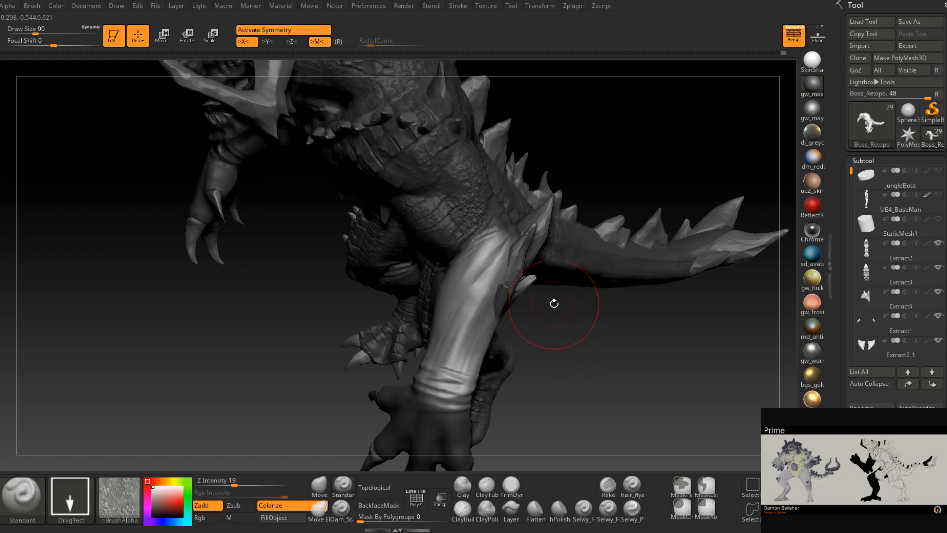
Load the Alligator_LegBack alpha into the Standard brush for texturing the forearm
{"action": "left_click", "coordinate": [123, 495]}
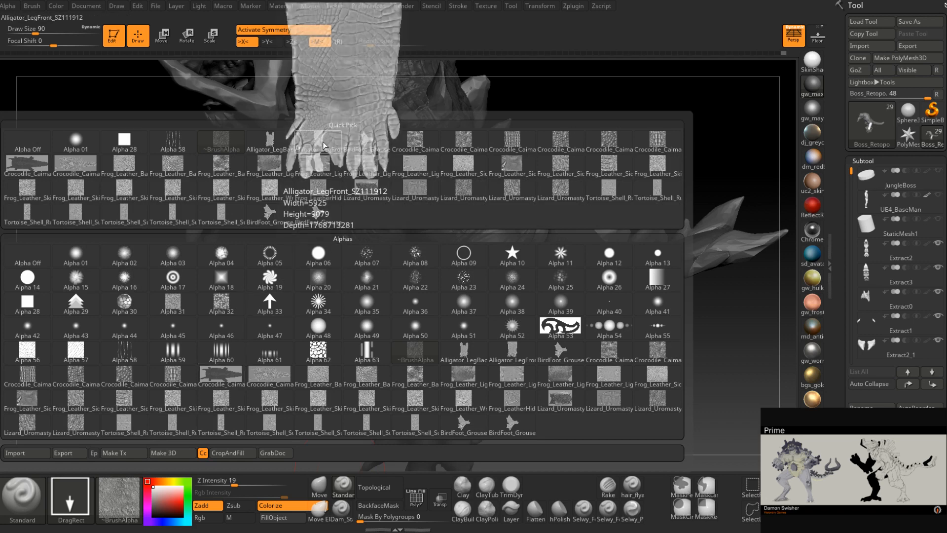
{"action": "mouse_move", "coordinate": [266, 147]}
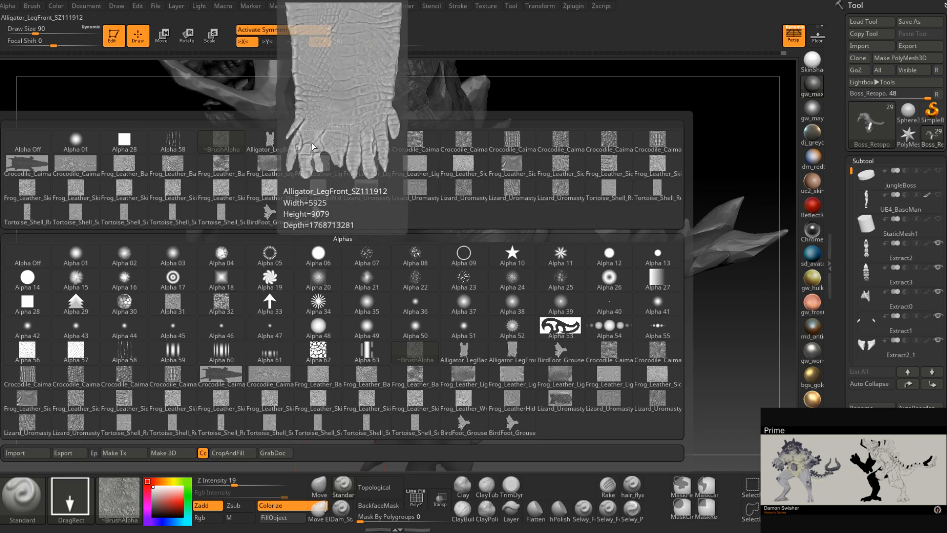
{"action": "mouse_move", "coordinate": [309, 149]}
{"action": "left_click", "coordinate": [269, 143]}
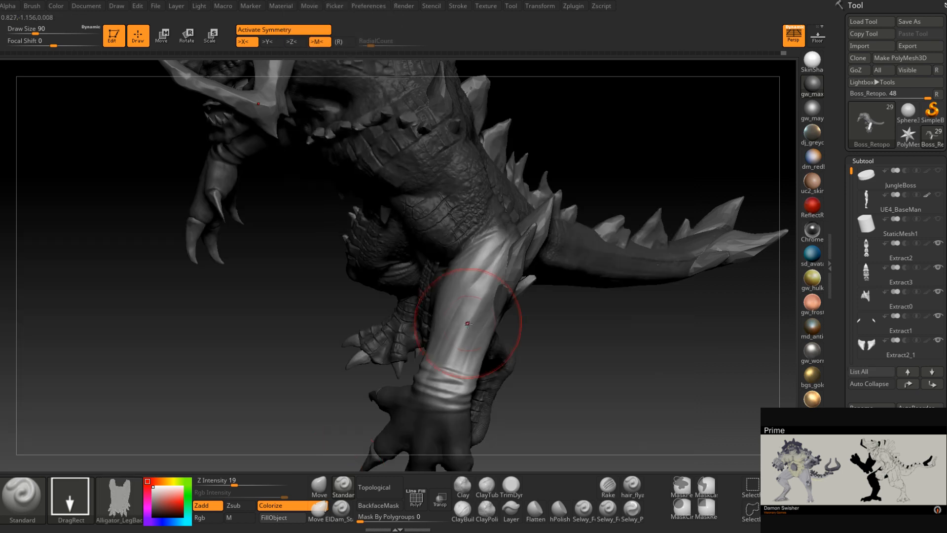
Try to stamp the alligator back-leg skin along the isolated forearm at Z Intensity 19
{"action": "mouse_move", "coordinate": [474, 371]}
{"action": "left_mouse_down"}
{"action": "mouse_move", "coordinate": [545, 339]}
{"action": "mouse_move", "coordinate": [548, 267]}
{"action": "mouse_move", "coordinate": [516, 212]}
{"action": "mouse_move", "coordinate": [482, 189]}
{"action": "mouse_move", "coordinate": [534, 186]}
{"action": "left_mouse_up"}
{"action": "right_click_drag", "start_coordinate": [562, 332], "coordinate": [541, 319]}
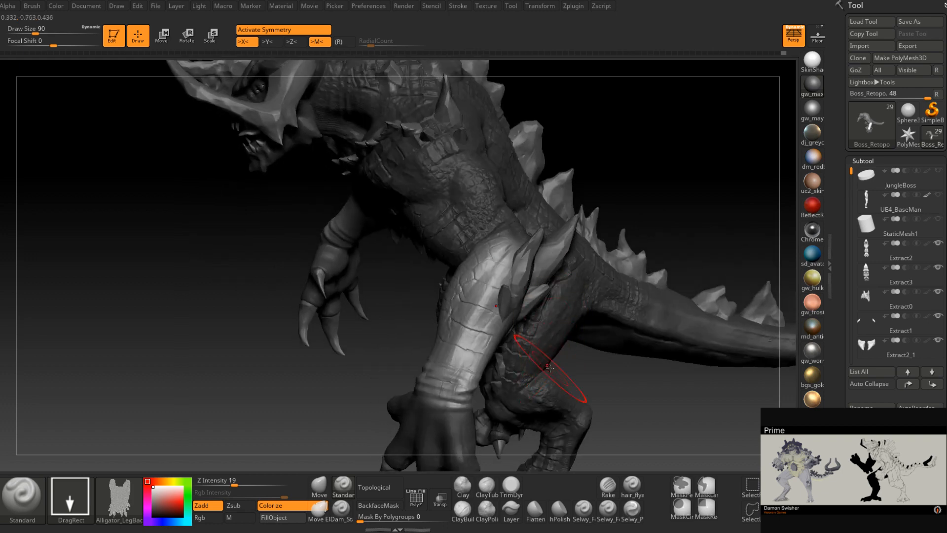
{"action": "right_click_drag", "start_coordinate": [549, 367], "coordinate": [575, 360]}
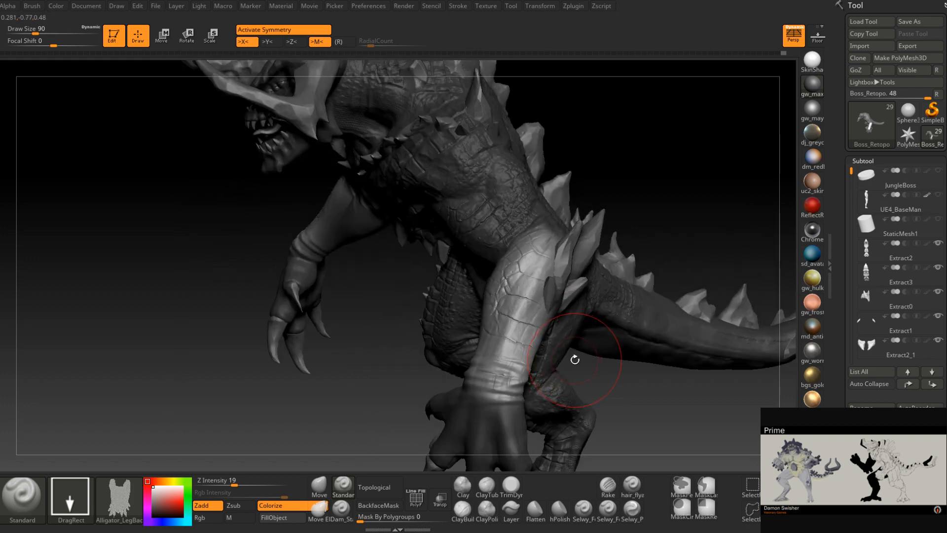
{"action": "key", "text": "ctrl+z"}
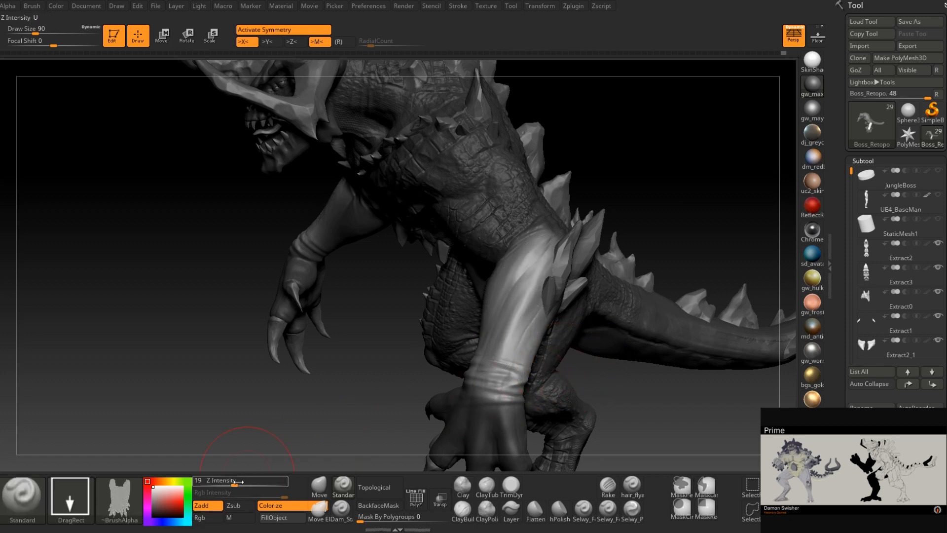
Stamp the alligator back-leg skin along the outer side of the isolated forearm at Z Intensity 25
{"action": "left_click_drag", "start_coordinate": [234, 484], "coordinate": [241, 485]}
{"action": "left_click_drag", "start_coordinate": [543, 236], "coordinate": [568, 196]}
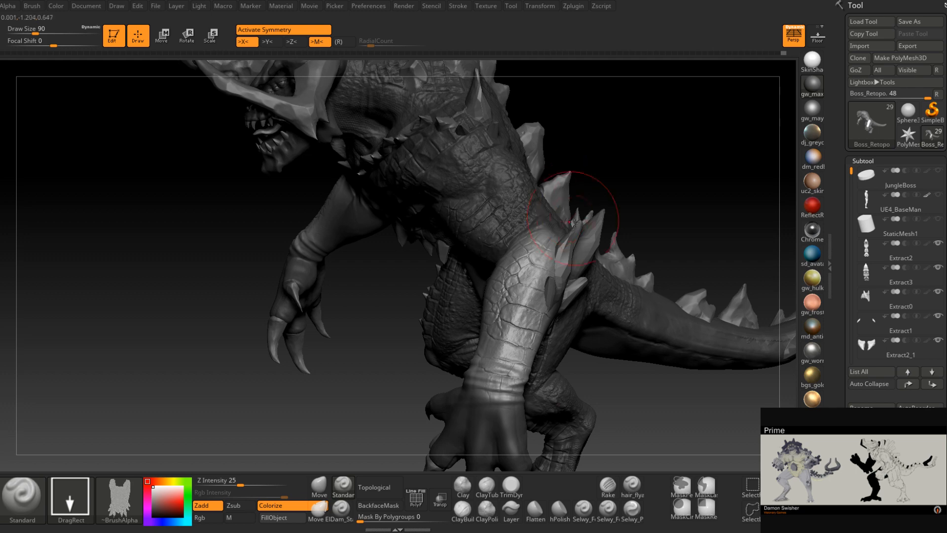
{"action": "mouse_move", "coordinate": [586, 326]}
{"action": "right_mouse_down"}
{"action": "mouse_move", "coordinate": [600, 375]}
{"action": "mouse_move", "coordinate": [603, 353]}
{"action": "mouse_move", "coordinate": [602, 364]}
{"action": "mouse_move", "coordinate": [556, 346]}
{"action": "mouse_move", "coordinate": [546, 377]}
{"action": "mouse_move", "coordinate": [602, 332]}
{"action": "right_mouse_up"}
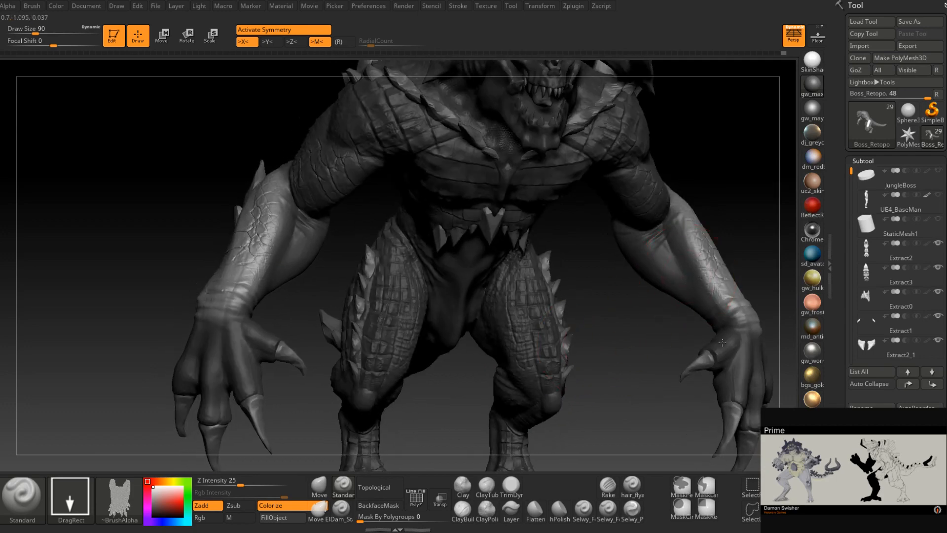
Undo the last forearm stamp and restamp the alligator skin over the front of the forearm toward the wrist
{"action": "mouse_move", "coordinate": [722, 342]}
{"action": "left_mouse_down"}
{"action": "mouse_move", "coordinate": [748, 336]}
{"action": "mouse_move", "coordinate": [772, 313]}
{"action": "left_mouse_up"}
{"action": "mouse_move", "coordinate": [696, 296]}
{"action": "right_mouse_down"}
{"action": "mouse_move", "coordinate": [662, 340]}
{"action": "mouse_move", "coordinate": [628, 348]}
{"action": "mouse_move", "coordinate": [672, 349]}
{"action": "mouse_move", "coordinate": [609, 332]}
{"action": "right_mouse_up"}
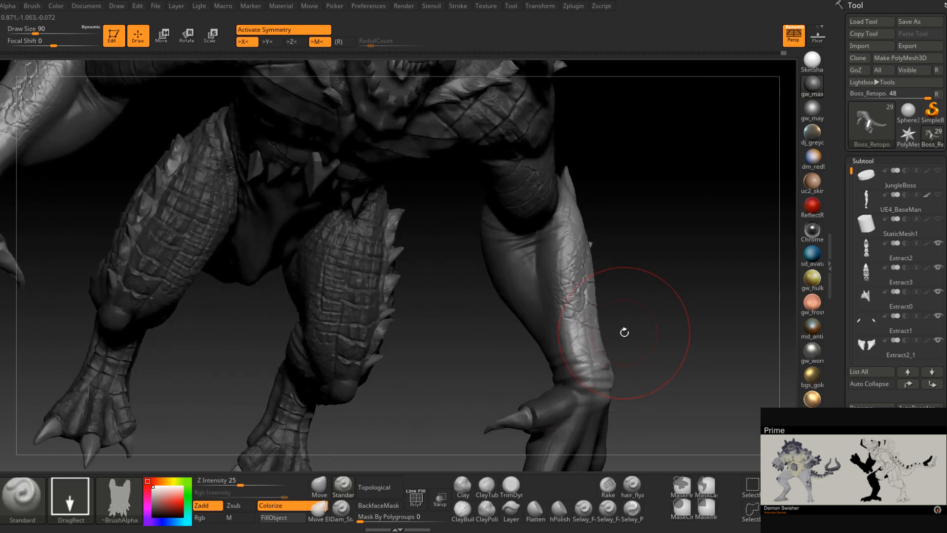
{"action": "key", "text": "ctrl+z"}
{"action": "mouse_move", "coordinate": [562, 295]}
{"action": "left_mouse_down"}
{"action": "mouse_move", "coordinate": [564, 401]}
{"action": "mouse_move", "coordinate": [493, 344]}
{"action": "mouse_move", "coordinate": [565, 197]}
{"action": "mouse_move", "coordinate": [556, 186]}
{"action": "left_mouse_up"}
{"action": "mouse_move", "coordinate": [656, 326]}
{"action": "left_mouse_down"}
{"action": "mouse_move", "coordinate": [572, 369]}
{"action": "mouse_move", "coordinate": [610, 357]}
{"action": "mouse_move", "coordinate": [599, 401]}
{"action": "mouse_move", "coordinate": [587, 394]}
{"action": "mouse_move", "coordinate": [582, 450]}
{"action": "mouse_move", "coordinate": [580, 368]}
{"action": "mouse_move", "coordinate": [595, 366]}
{"action": "left_mouse_up"}
Build up the scale plates just above the wrist using the ClayBuildup brush, reducing the Draw Size to 9
{"action": "key", "text": "space"}
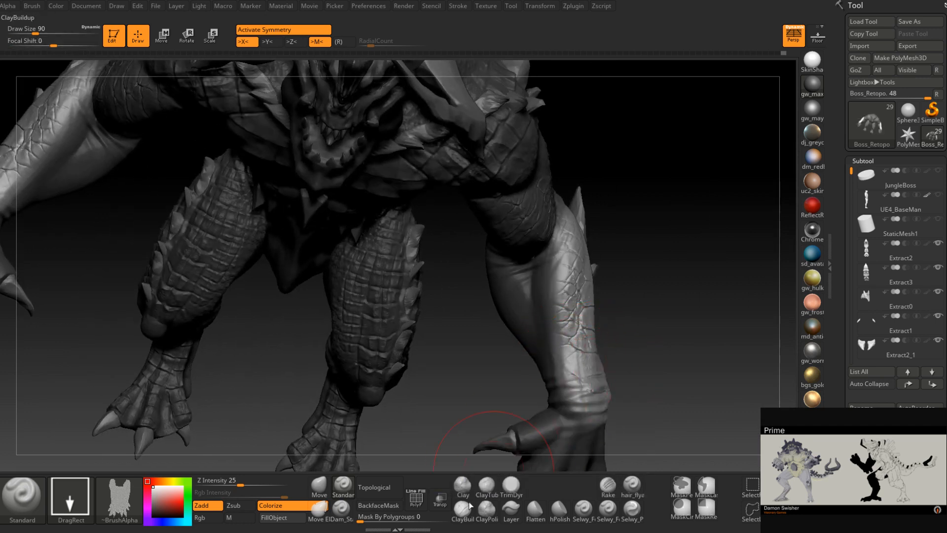
{"action": "left_click", "coordinate": [468, 513]}
{"action": "mouse_move", "coordinate": [540, 421]}
{"action": "right_mouse_down"}
{"action": "mouse_move", "coordinate": [581, 357]}
{"action": "mouse_move", "coordinate": [581, 256]}
{"action": "mouse_move", "coordinate": [582, 267]}
{"action": "right_mouse_up"}
{"action": "key", "text": "space"}
{"action": "left_click_drag", "start_coordinate": [584, 250], "coordinate": [573, 249]}
{"action": "right_click_drag", "start_coordinate": [552, 251], "coordinate": [582, 251]}
{"action": "key", "text": "space"}
{"action": "left_click_drag", "start_coordinate": [573, 250], "coordinate": [567, 250]}
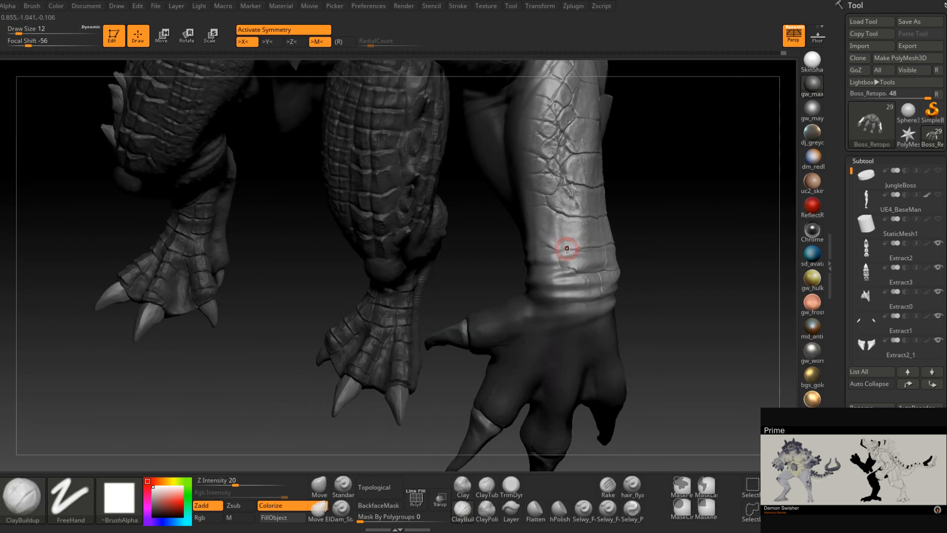
{"action": "right_click_drag", "start_coordinate": [567, 248], "coordinate": [576, 262]}
{"action": "key", "text": "space"}
{"action": "left_click_drag", "start_coordinate": [570, 251], "coordinate": [568, 251]}
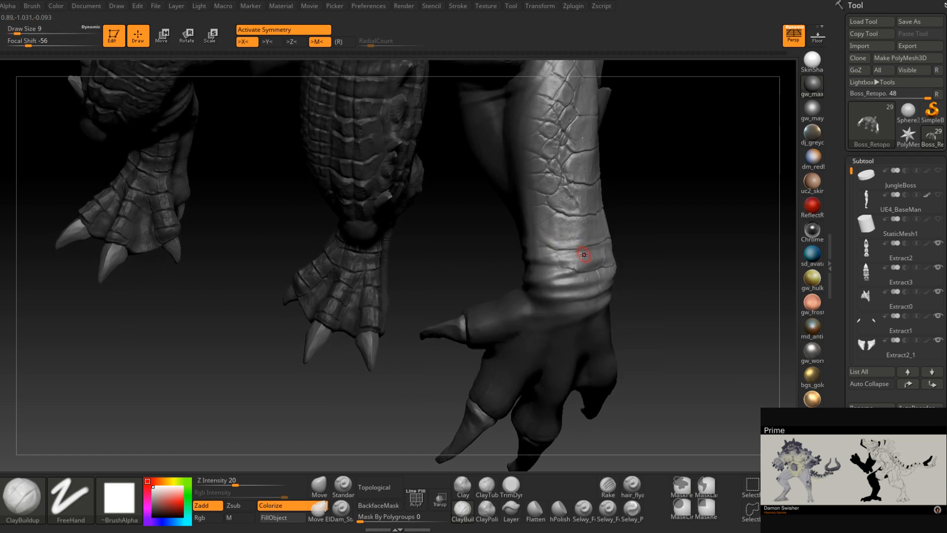
Clear the mask and build up additional scale plates along the inner edge of the textured forearm with ClayBuildup
{"action": "right_click_drag", "start_coordinate": [584, 255], "coordinate": [563, 252]}
{"action": "left_click_drag", "start_coordinate": [662, 212], "coordinate": [671, 218], "text": "ctrl"}
{"action": "right_click_drag", "start_coordinate": [562, 252], "coordinate": [575, 246]}
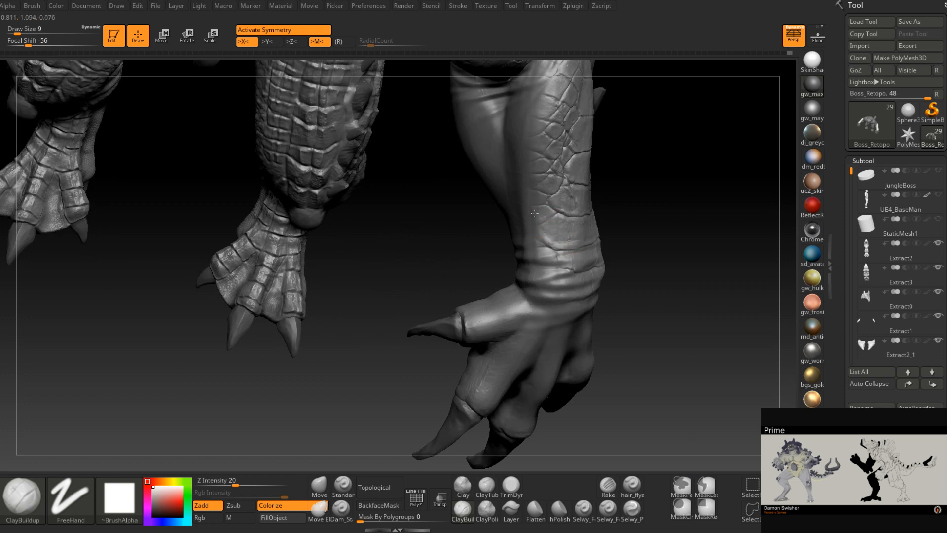
{"action": "right_click_drag", "start_coordinate": [534, 213], "coordinate": [542, 227]}
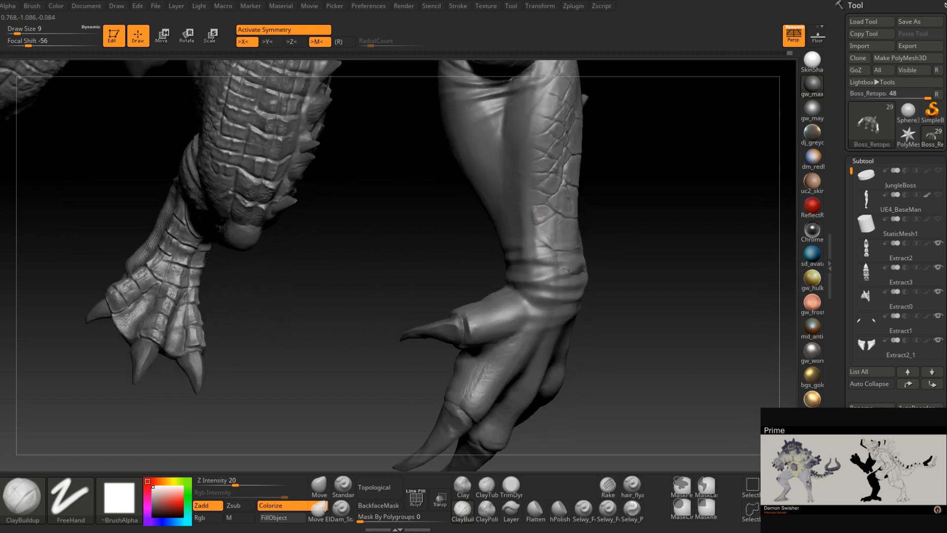
{"action": "right_click_drag", "start_coordinate": [539, 216], "coordinate": [508, 260]}
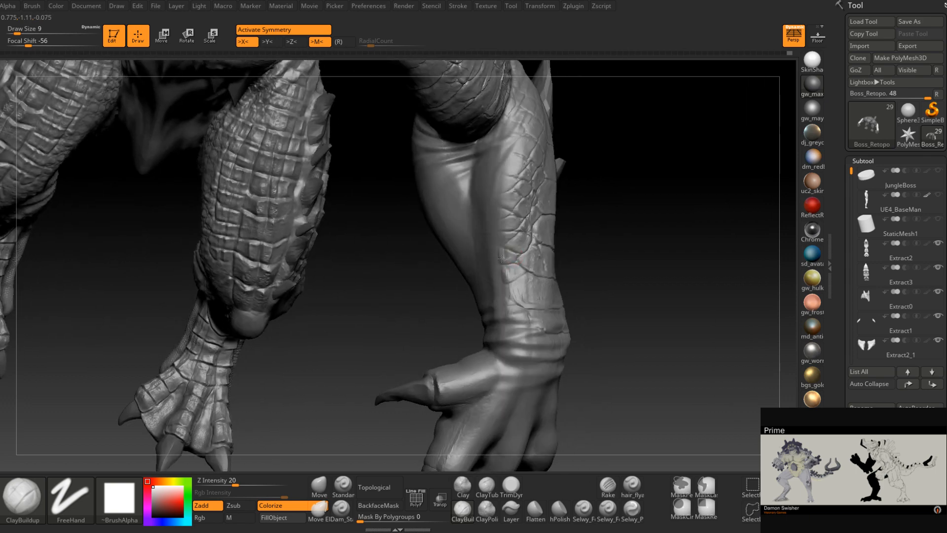
{"action": "right_click_drag", "start_coordinate": [506, 254], "coordinate": [524, 249]}
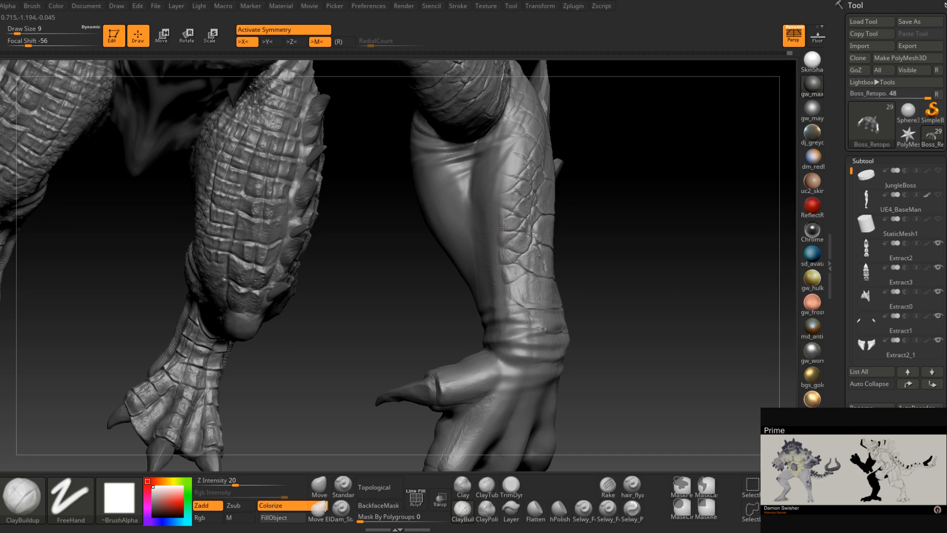
{"action": "left_click_drag", "start_coordinate": [508, 220], "coordinate": [505, 196]}
{"action": "right_click_drag", "start_coordinate": [498, 188], "coordinate": [511, 167]}
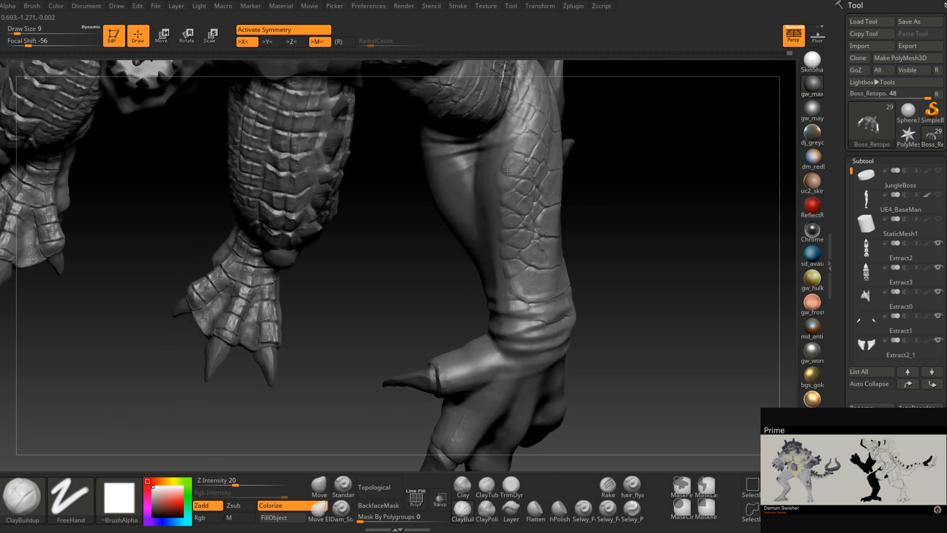
{"action": "right_click_drag", "start_coordinate": [513, 168], "coordinate": [533, 212]}
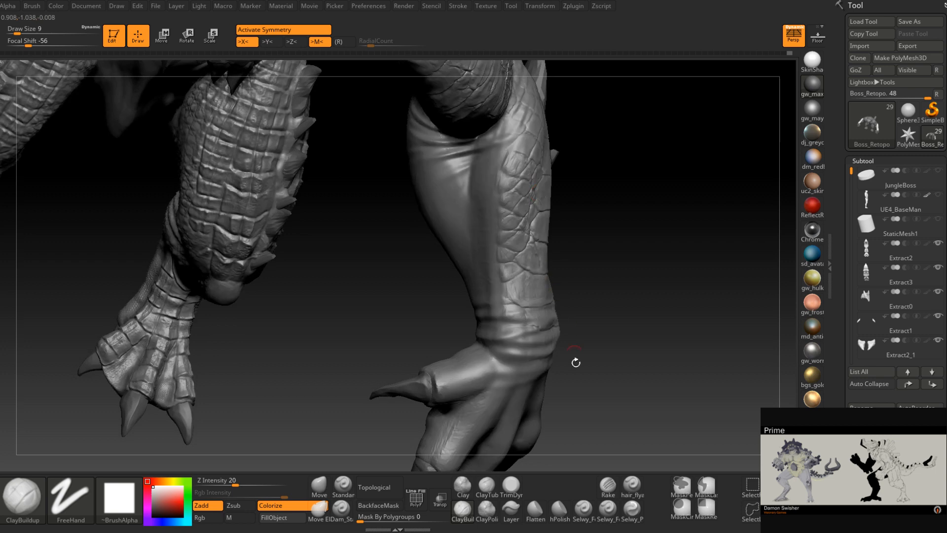
Flatten the built-up scale plates on the inner forearm with the TrimDynamic brush at Draw Size 12
{"action": "left_click", "coordinate": [511, 486]}
{"action": "right_click_drag", "start_coordinate": [518, 157], "coordinate": [511, 167], "text": "ctrl"}
{"action": "right_click", "coordinate": [514, 170]}
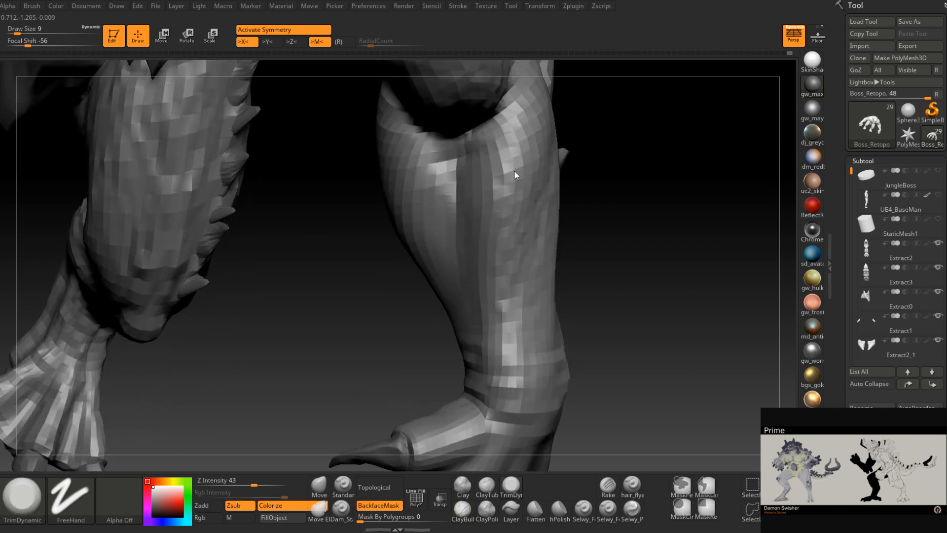
{"action": "left_click_drag", "start_coordinate": [514, 170], "coordinate": [509, 173]}
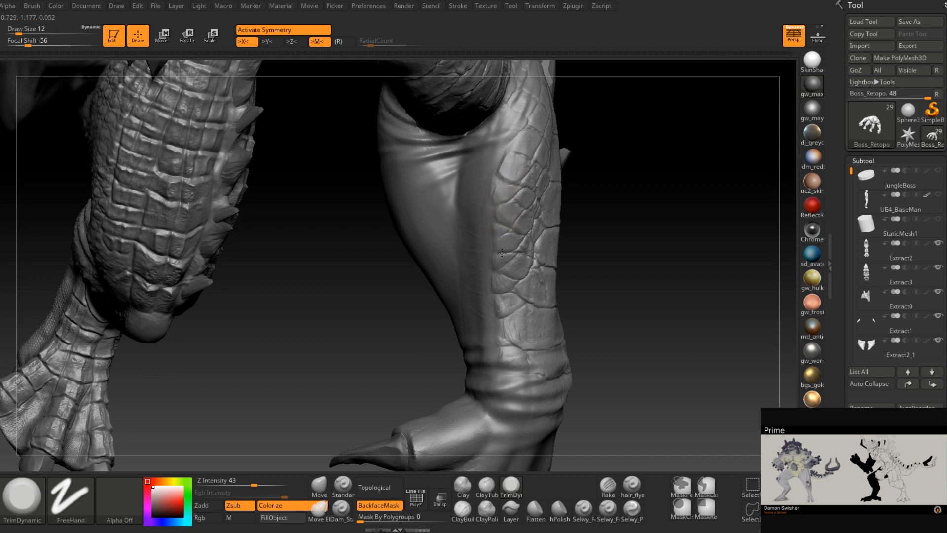
{"action": "right_click_drag", "start_coordinate": [501, 270], "coordinate": [501, 288]}
{"action": "mouse_move", "coordinate": [513, 296]}
{"action": "left_mouse_down"}
{"action": "mouse_move", "coordinate": [506, 311]}
{"action": "mouse_move", "coordinate": [515, 341]}
{"action": "mouse_move", "coordinate": [509, 330]}
{"action": "left_mouse_up"}
Carve creases between the inner forearm scales with the Dam_Standard brush at Draw Size 5 and Z Intensity 19
{"action": "left_click", "coordinate": [341, 510]}
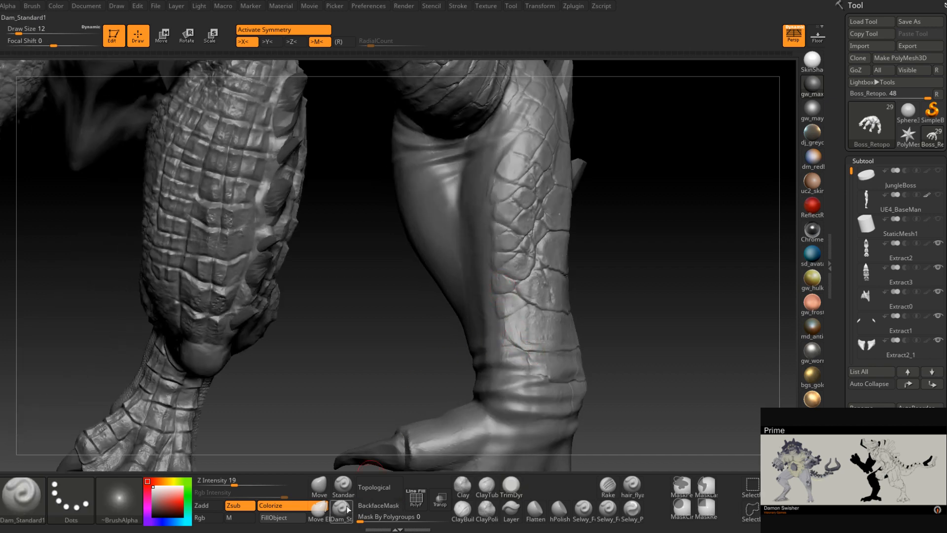
{"action": "key", "text": "space"}
{"action": "mouse_move", "coordinate": [509, 233]}
{"action": "right_mouse_down"}
{"action": "mouse_move", "coordinate": [494, 173]}
{"action": "mouse_move", "coordinate": [526, 177]}
{"action": "mouse_move", "coordinate": [505, 201]}
{"action": "mouse_move", "coordinate": [554, 224]}
{"action": "mouse_move", "coordinate": [518, 227]}
{"action": "mouse_move", "coordinate": [509, 195]}
{"action": "right_mouse_up"}
{"action": "left_click", "coordinate": [503, 223]}
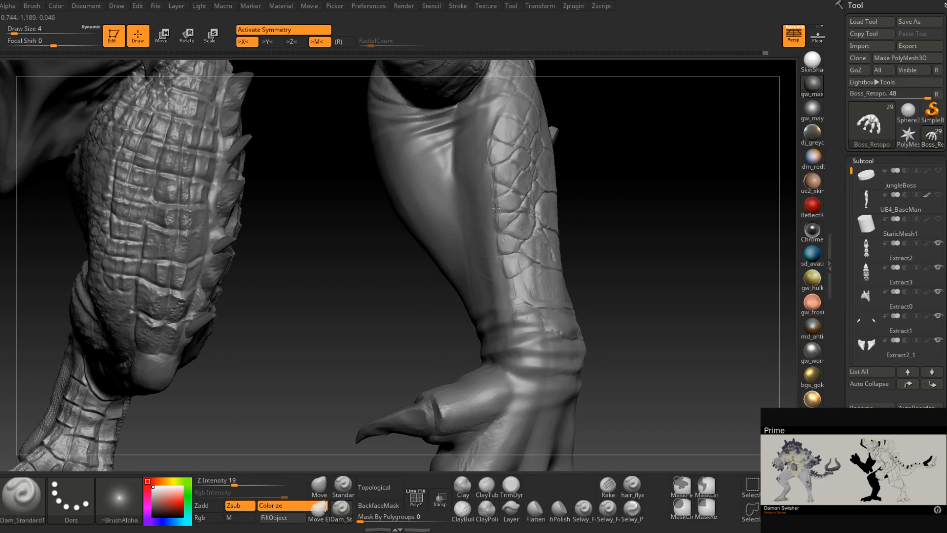
{"action": "right_click_drag", "start_coordinate": [496, 187], "coordinate": [492, 167]}
{"action": "left_click_drag", "start_coordinate": [493, 168], "coordinate": [496, 216]}
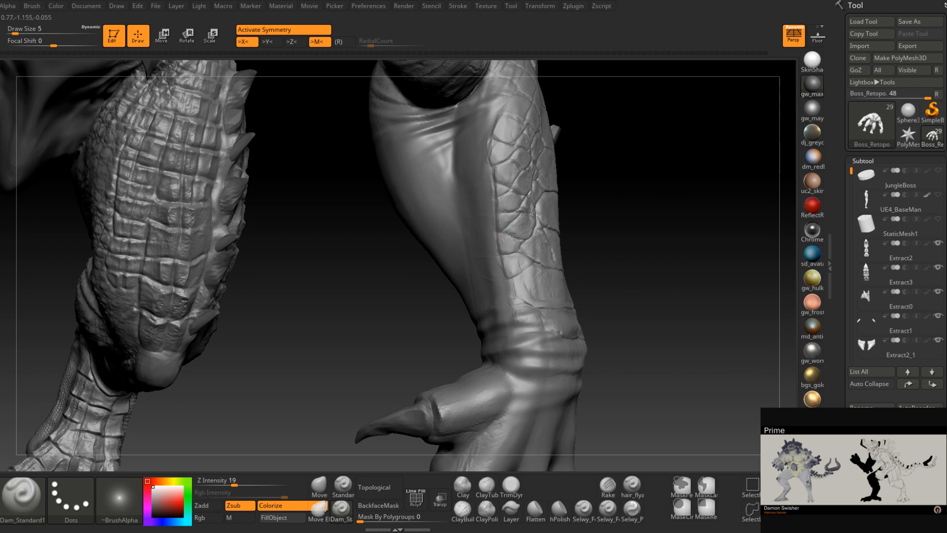
{"action": "right_click_drag", "start_coordinate": [525, 237], "coordinate": [509, 233]}
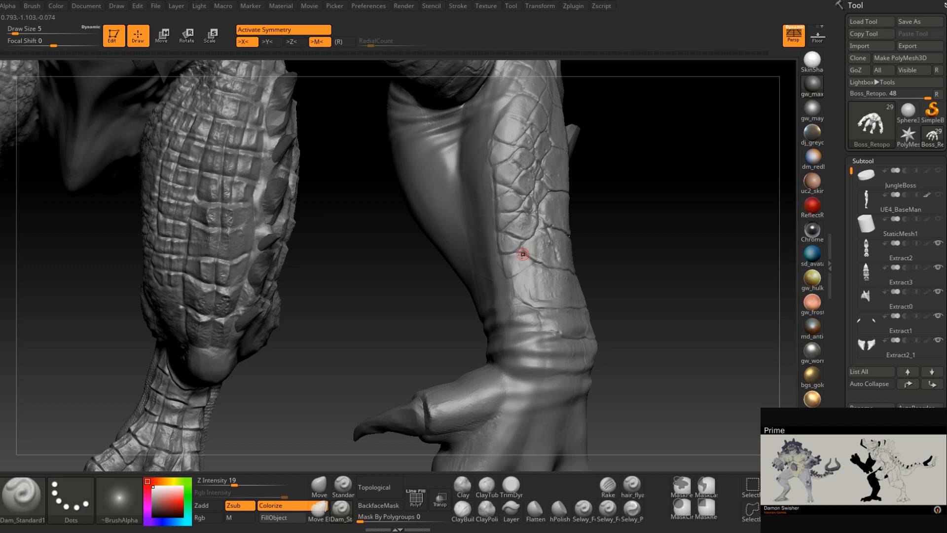
Deepen the grooves outlining the scale plates along the inner edge of the forearm up toward the elbow
{"action": "right_click_drag", "start_coordinate": [533, 258], "coordinate": [521, 268]}
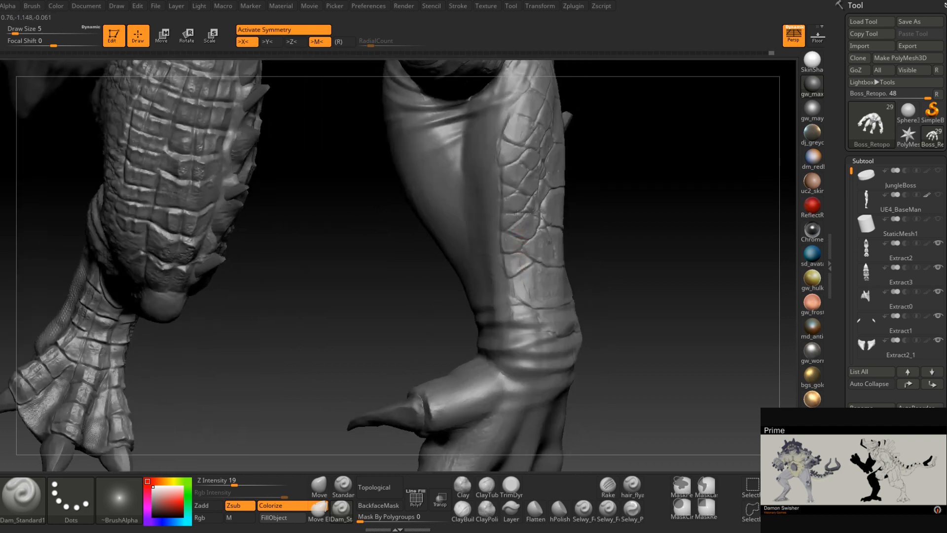
{"action": "mouse_move", "coordinate": [518, 214]}
{"action": "right_mouse_down"}
{"action": "mouse_move", "coordinate": [504, 229]}
{"action": "mouse_move", "coordinate": [520, 210]}
{"action": "mouse_move", "coordinate": [511, 223]}
{"action": "right_mouse_up"}
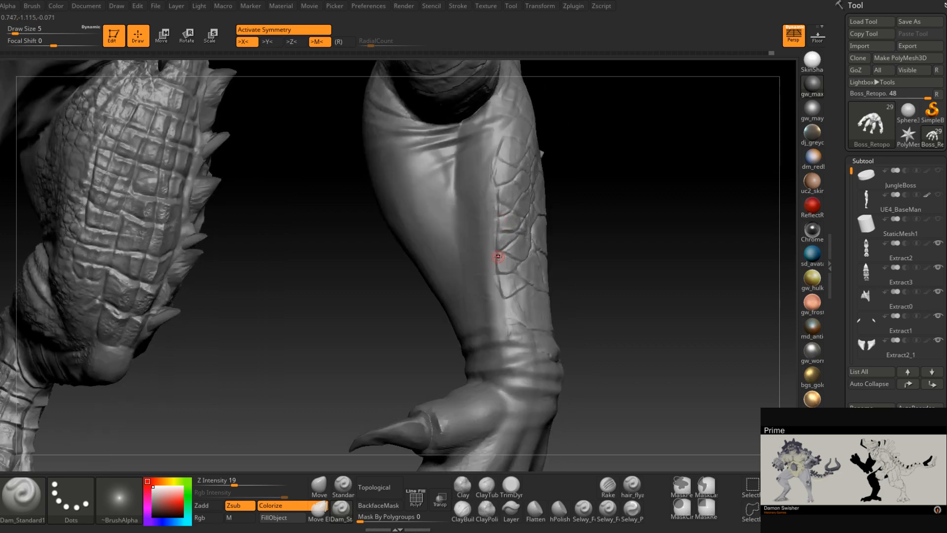
{"action": "right_click_drag", "start_coordinate": [498, 256], "coordinate": [501, 226]}
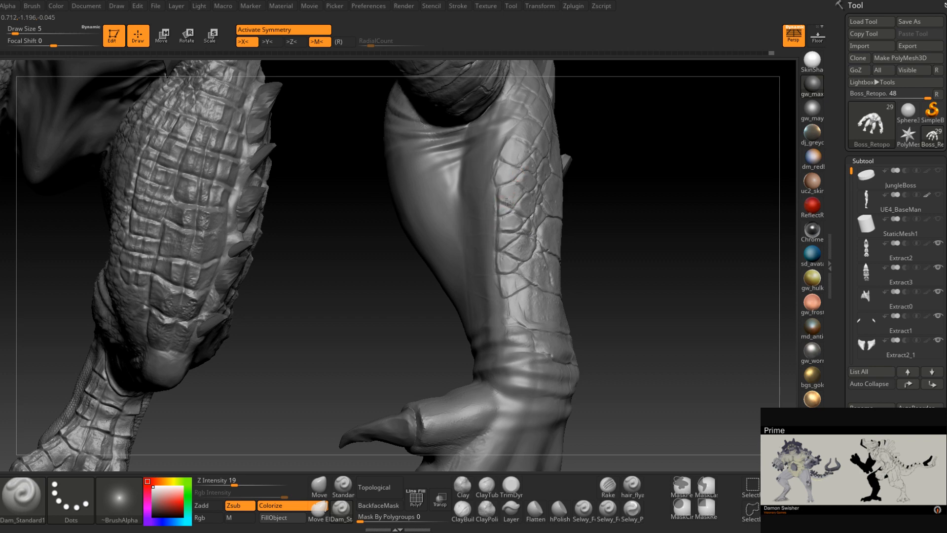
{"action": "mouse_move", "coordinate": [546, 182]}
{"action": "right_mouse_down"}
{"action": "mouse_move", "coordinate": [539, 201]}
{"action": "mouse_move", "coordinate": [518, 212]}
{"action": "mouse_move", "coordinate": [488, 202]}
{"action": "mouse_move", "coordinate": [491, 170]}
{"action": "right_mouse_up"}
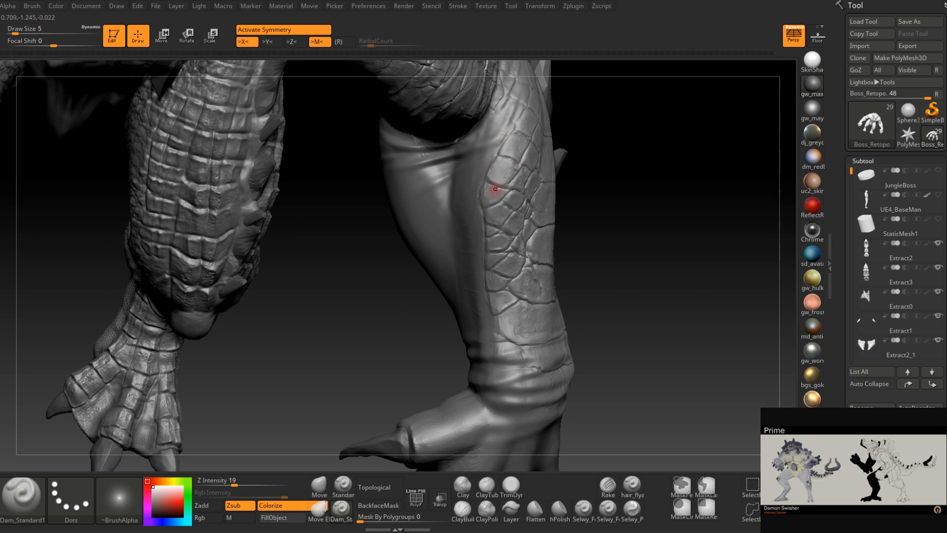
{"action": "mouse_move", "coordinate": [494, 189]}
{"action": "right_mouse_down"}
{"action": "mouse_move", "coordinate": [524, 212]}
{"action": "mouse_move", "coordinate": [529, 277]}
{"action": "mouse_move", "coordinate": [560, 278]}
{"action": "mouse_move", "coordinate": [518, 275]}
{"action": "mouse_move", "coordinate": [499, 313]}
{"action": "mouse_move", "coordinate": [503, 258]}
{"action": "mouse_move", "coordinate": [514, 266]}
{"action": "mouse_move", "coordinate": [492, 243]}
{"action": "mouse_move", "coordinate": [495, 254]}
{"action": "mouse_move", "coordinate": [512, 237]}
{"action": "mouse_move", "coordinate": [512, 218]}
{"action": "right_mouse_up"}
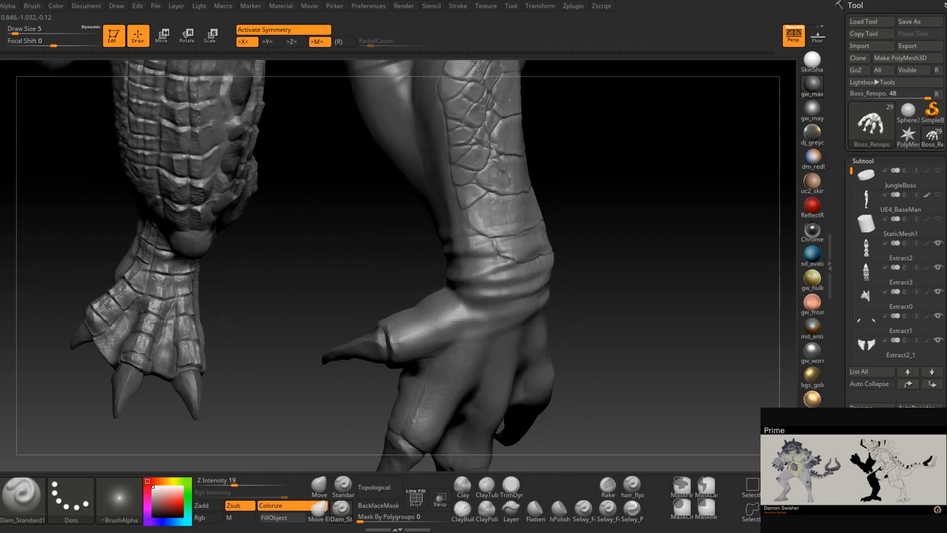
Carve the creases that separate the scale plates just above the wrist folds
{"action": "right_click_drag", "start_coordinate": [505, 258], "coordinate": [498, 260]}
{"action": "right_click_drag", "start_coordinate": [497, 259], "coordinate": [515, 254]}
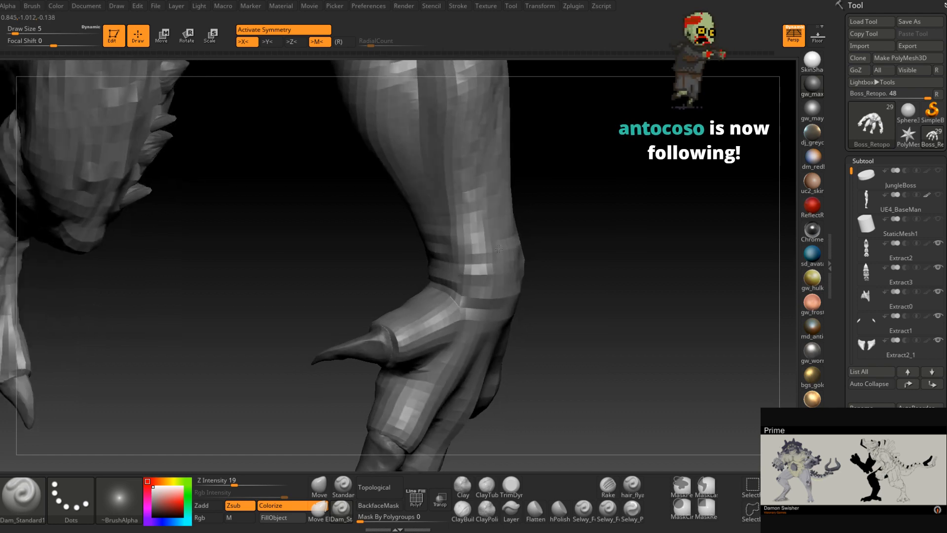
{"action": "left_click_drag", "start_coordinate": [471, 249], "coordinate": [467, 234]}
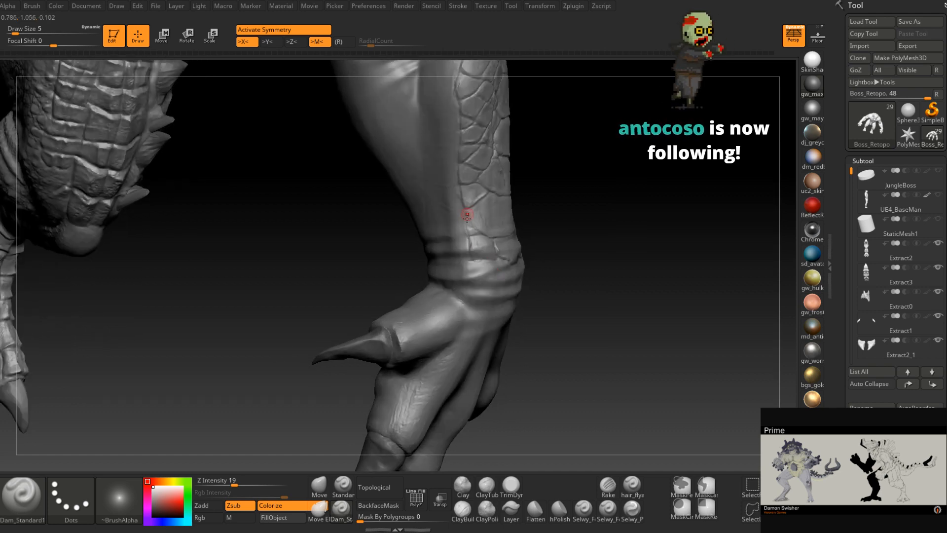
{"action": "right_click_drag", "start_coordinate": [465, 249], "coordinate": [486, 231]}
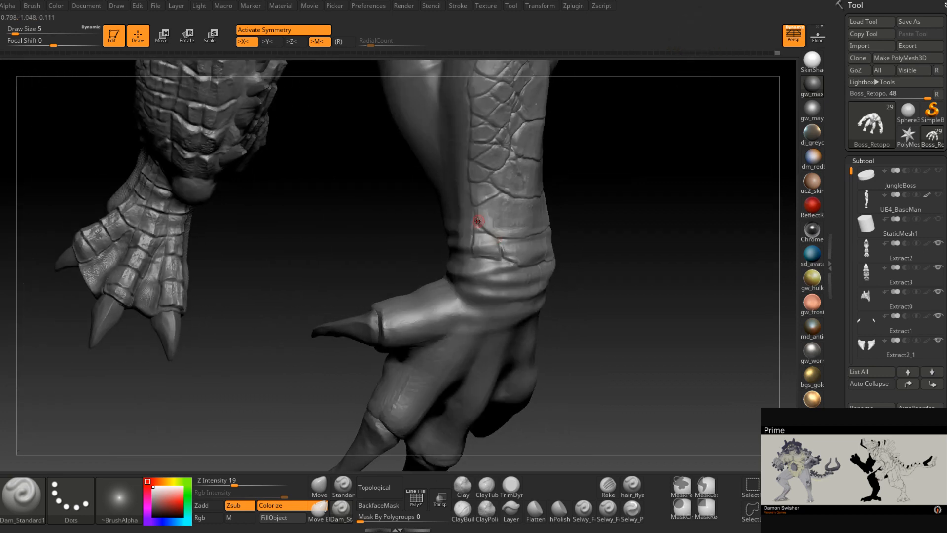
{"action": "right_click_drag", "start_coordinate": [493, 238], "coordinate": [541, 244]}
Raise the scale plate above the wrist with the Layer brush at Draw Size 9 and Z Intensity 20
{"action": "left_click", "coordinate": [511, 509]}
{"action": "right_click_drag", "start_coordinate": [529, 324], "coordinate": [496, 223], "text": "ctrl"}
{"action": "key", "text": "space"}
{"action": "left_click", "coordinate": [501, 225]}
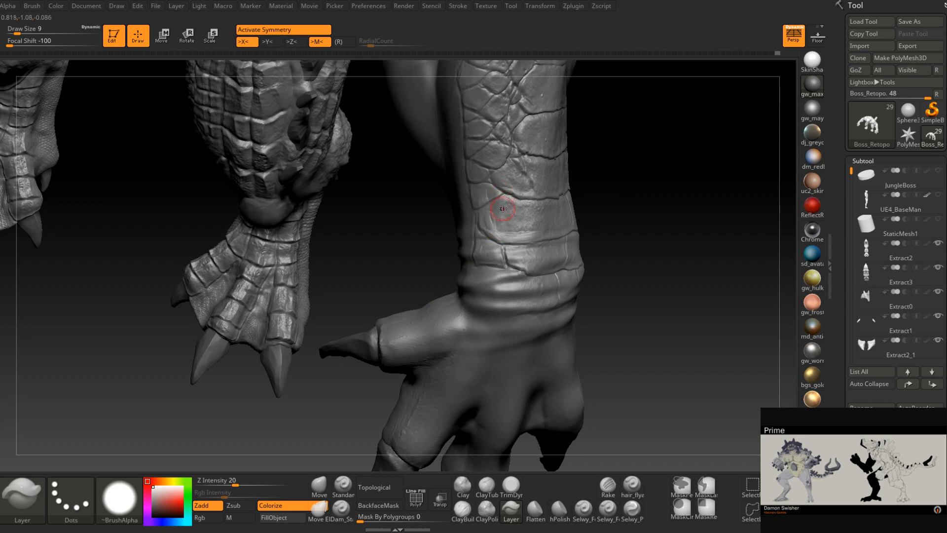
Flatten the scale plates above the wrist and on the back of the forearm with TrimDynamic at Z Intensity 43
{"action": "left_click", "coordinate": [512, 485]}
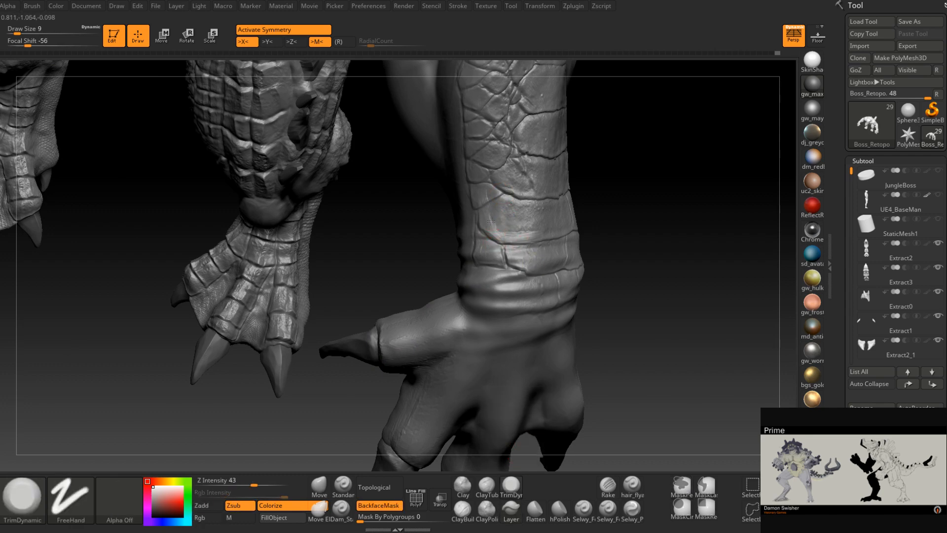
{"action": "right_click_drag", "start_coordinate": [483, 196], "coordinate": [513, 198]}
{"action": "mouse_move", "coordinate": [543, 276]}
{"action": "right_mouse_down"}
{"action": "mouse_move", "coordinate": [514, 253]}
{"action": "mouse_move", "coordinate": [526, 270]}
{"action": "right_mouse_up"}
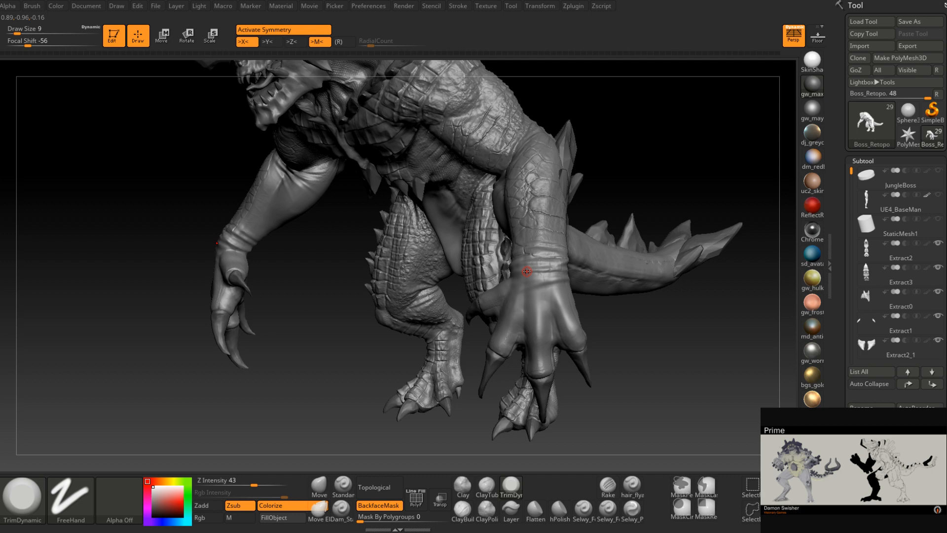
{"action": "mouse_move", "coordinate": [539, 258]}
{"action": "right_mouse_down"}
{"action": "mouse_move", "coordinate": [532, 282]}
{"action": "mouse_move", "coordinate": [552, 283]}
{"action": "mouse_move", "coordinate": [488, 308]}
{"action": "mouse_move", "coordinate": [509, 338]}
{"action": "mouse_move", "coordinate": [518, 222]}
{"action": "mouse_move", "coordinate": [516, 283]}
{"action": "right_mouse_up"}
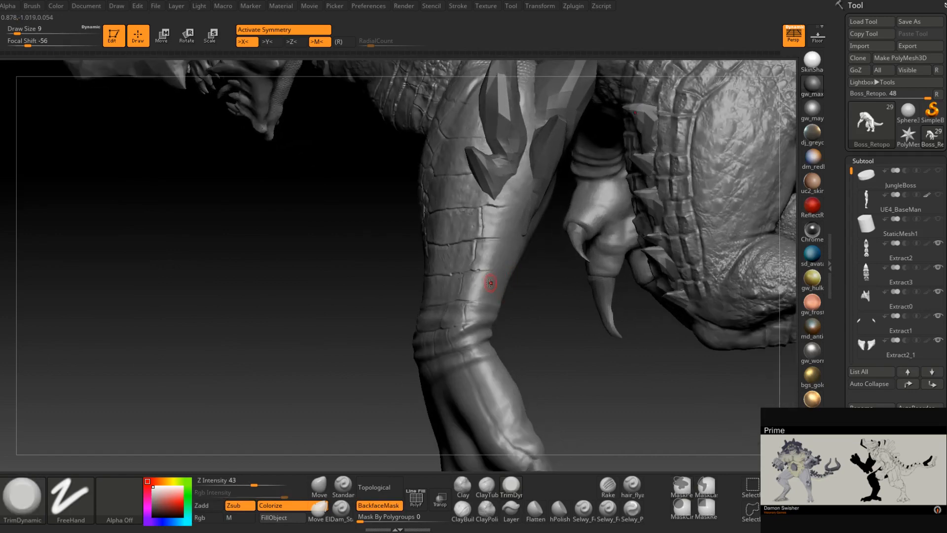
{"action": "left_click_drag", "start_coordinate": [475, 271], "coordinate": [489, 271]}
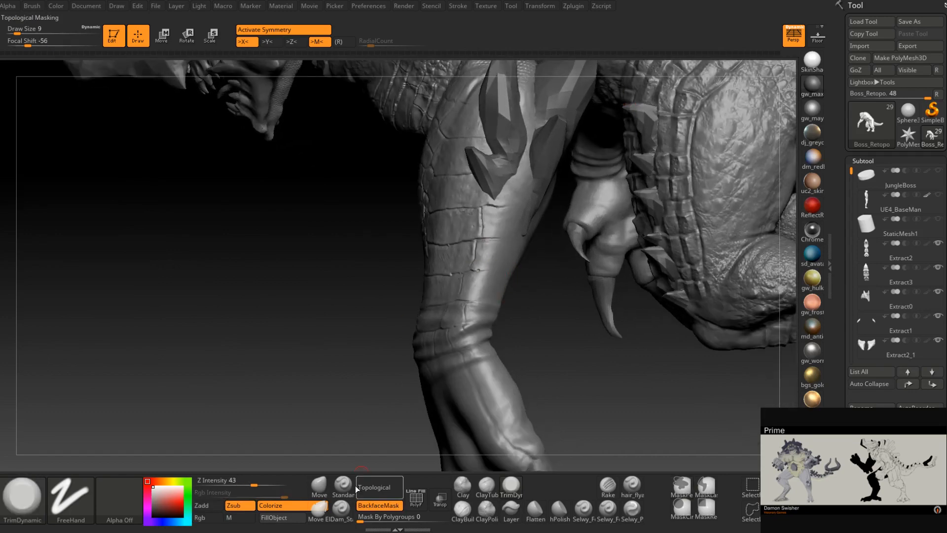
Carve a long groove and scale creases along the back of the forearm, from the wrist toward the elbow spikes, with Dam_Standard
{"action": "left_click", "coordinate": [341, 508]}
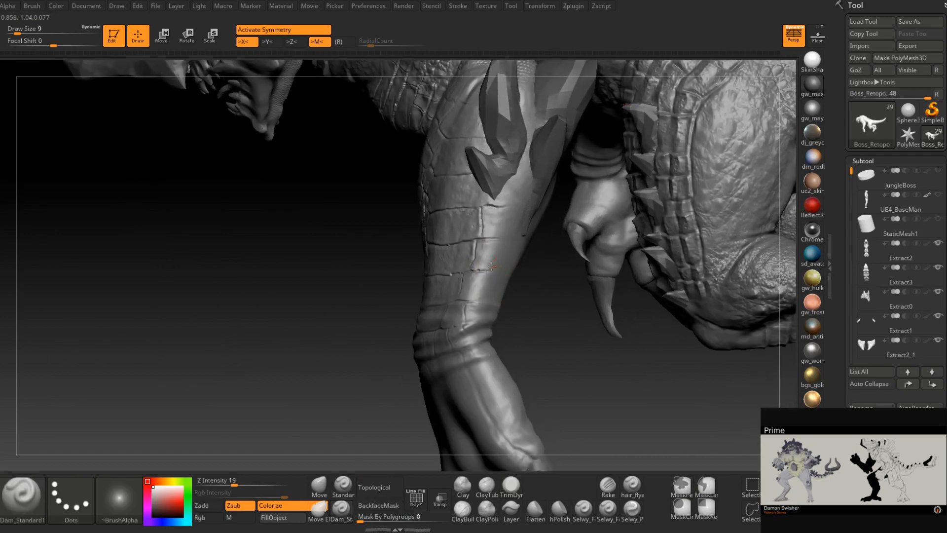
{"action": "right_click_drag", "start_coordinate": [492, 266], "coordinate": [464, 268]}
{"action": "left_click_drag", "start_coordinate": [491, 270], "coordinate": [514, 238]}
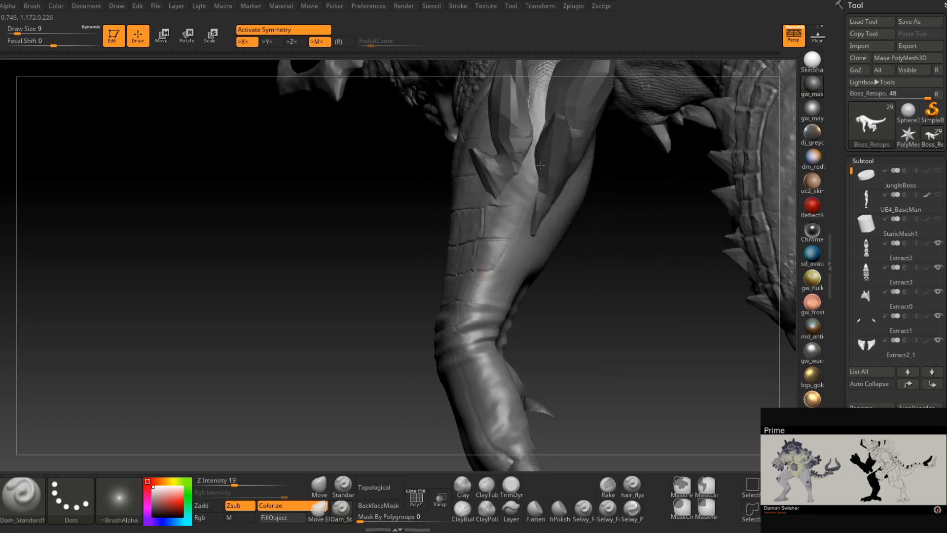
{"action": "left_click_drag", "start_coordinate": [476, 334], "coordinate": [479, 340]}
{"action": "right_click_drag", "start_coordinate": [481, 341], "coordinate": [461, 346]}
{"action": "left_click_drag", "start_coordinate": [476, 340], "coordinate": [485, 279]}
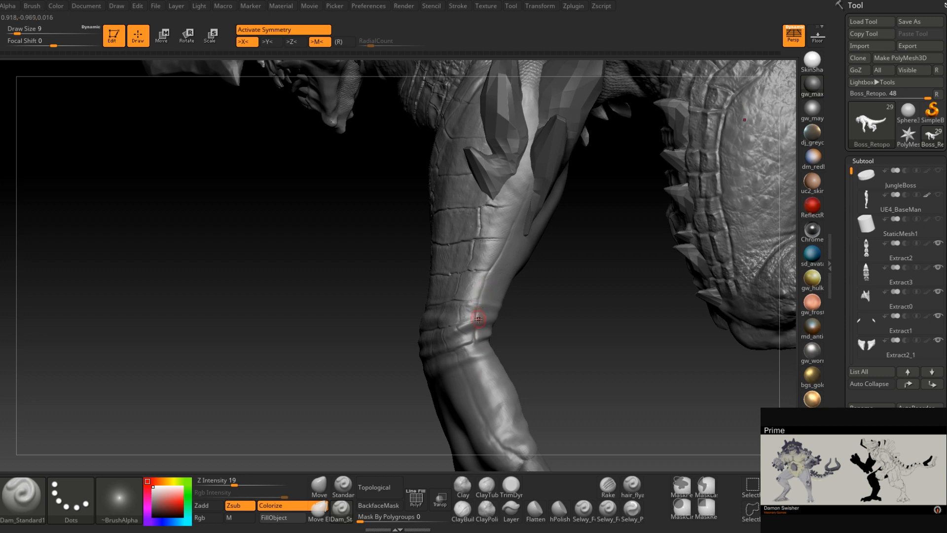
{"action": "left_click_drag", "start_coordinate": [477, 319], "coordinate": [498, 251]}
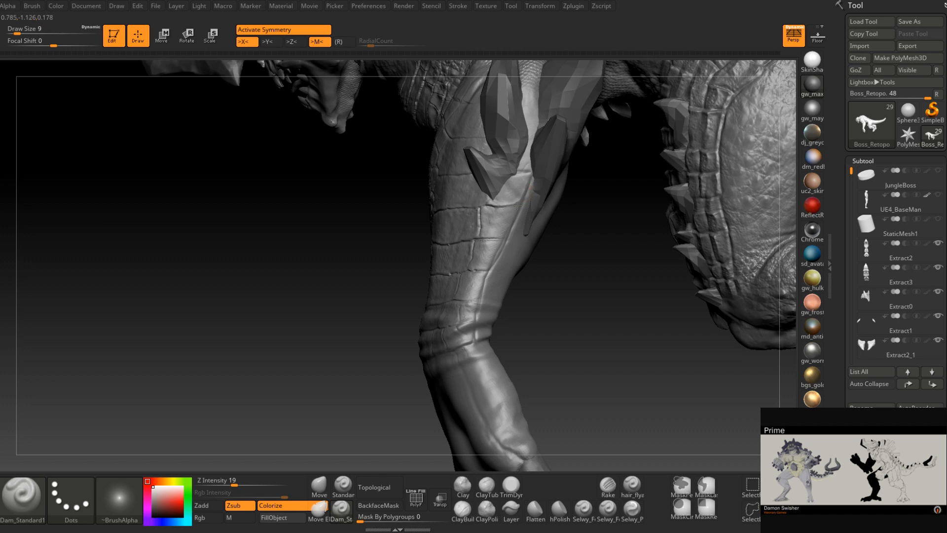
Carve the scale creases on the outer forearm just below the elbow spikes with Dam_Standard at Draw Size 9
{"action": "right_click_drag", "start_coordinate": [493, 205], "coordinate": [495, 201]}
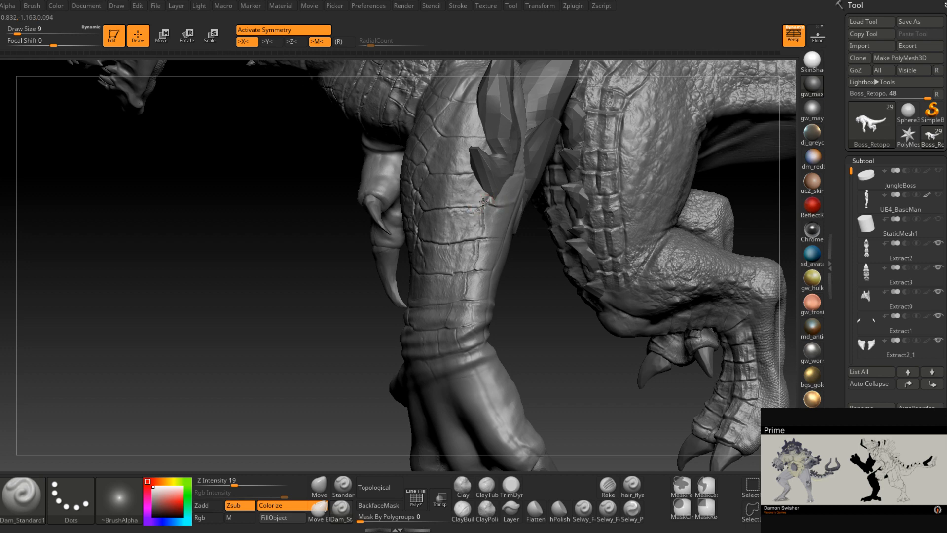
{"action": "left_click_drag", "start_coordinate": [453, 209], "coordinate": [479, 205]}
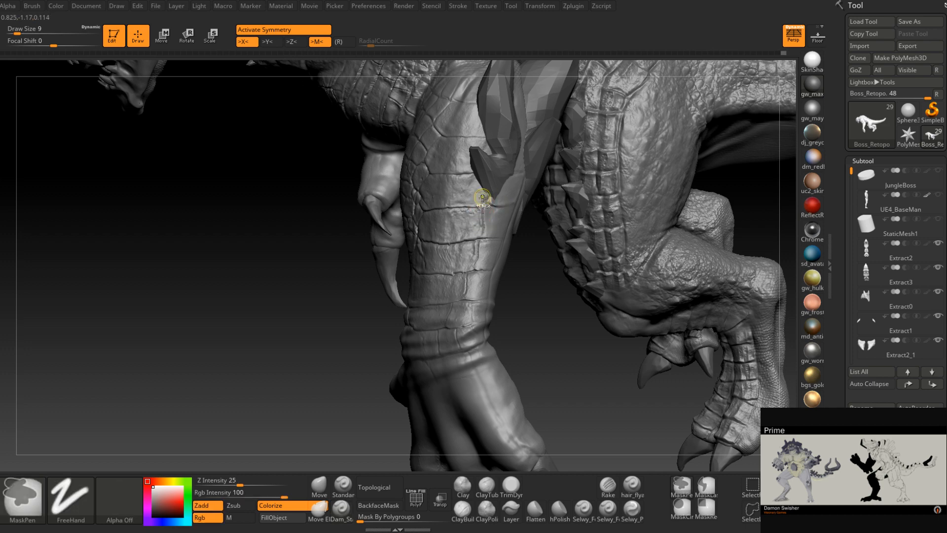
{"action": "mouse_move", "coordinate": [478, 197]}
{"action": "right_mouse_down"}
{"action": "mouse_move", "coordinate": [492, 213]}
{"action": "mouse_move", "coordinate": [489, 238]}
{"action": "right_mouse_up"}
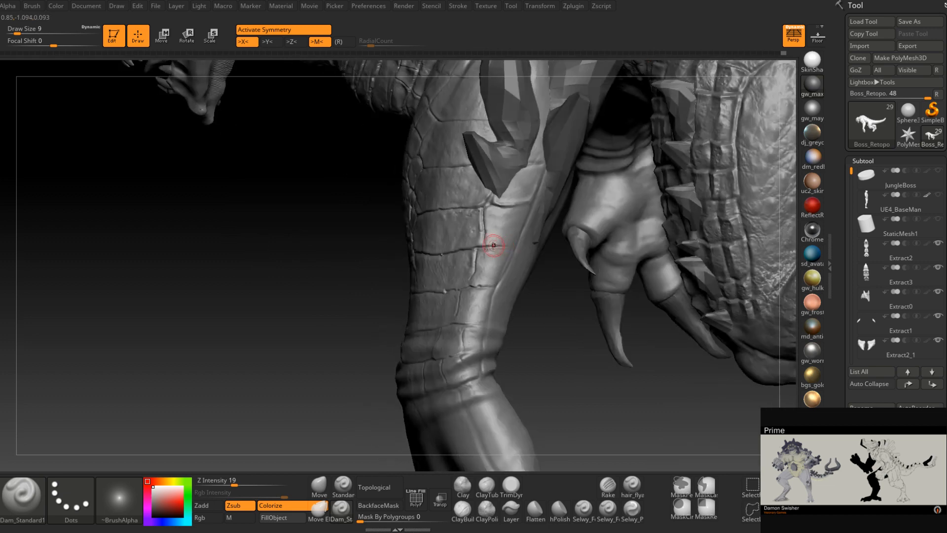
{"action": "left_click_drag", "start_coordinate": [491, 246], "coordinate": [510, 242]}
Extend the long groove on the back of the forearm down to the upper wrist fold
{"action": "right_click_drag", "start_coordinate": [482, 227], "coordinate": [477, 332]}
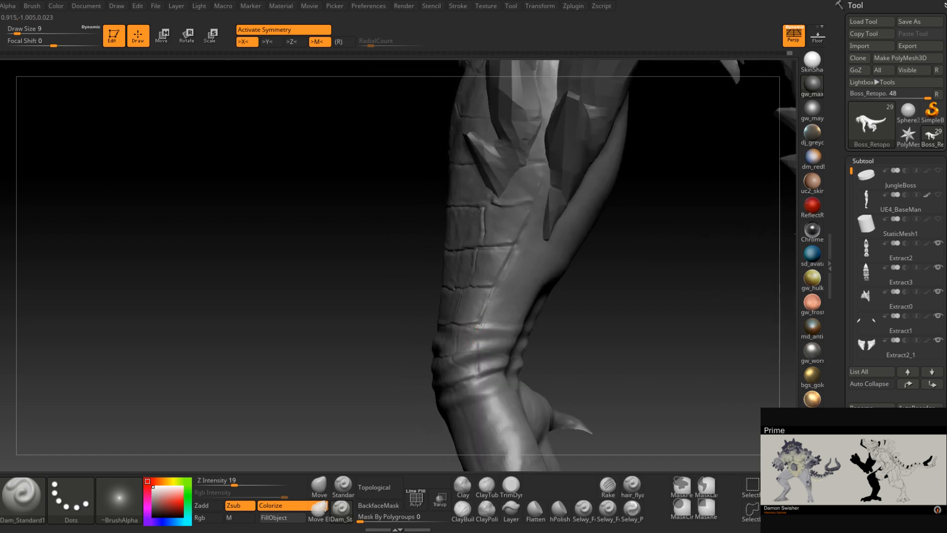
{"action": "left_click_drag", "start_coordinate": [479, 338], "coordinate": [477, 347]}
{"action": "right_click_drag", "start_coordinate": [476, 347], "coordinate": [480, 327]}
{"action": "left_click_drag", "start_coordinate": [480, 328], "coordinate": [471, 352]}
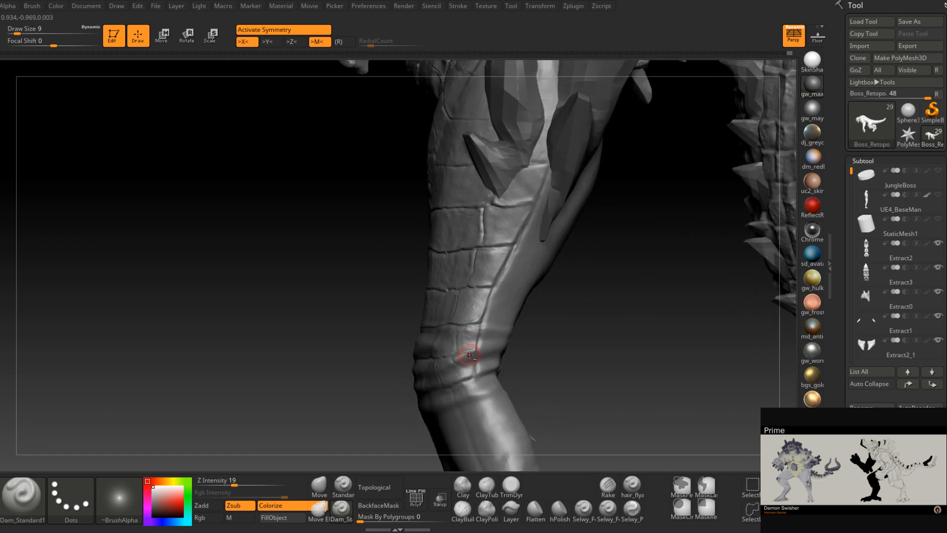
Cut finer creases through the outer side of the wrist folds with Dam_Standard at Draw Size 7
{"action": "mouse_move", "coordinate": [469, 356]}
{"action": "right_mouse_down"}
{"action": "mouse_move", "coordinate": [479, 320]}
{"action": "mouse_move", "coordinate": [458, 322]}
{"action": "mouse_move", "coordinate": [477, 316]}
{"action": "mouse_move", "coordinate": [470, 308]}
{"action": "right_mouse_up"}
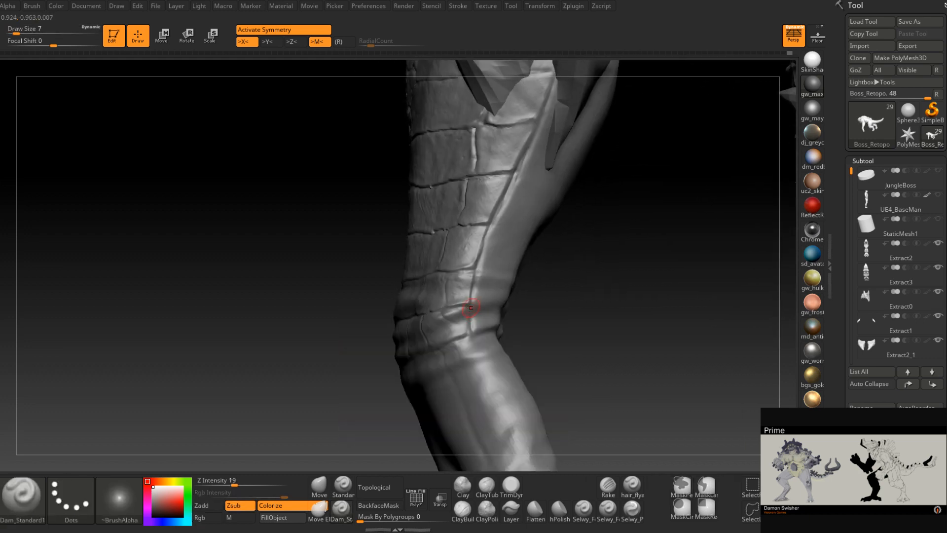
{"action": "left_click_drag", "start_coordinate": [468, 326], "coordinate": [470, 339]}
{"action": "right_click_drag", "start_coordinate": [470, 339], "coordinate": [467, 321]}
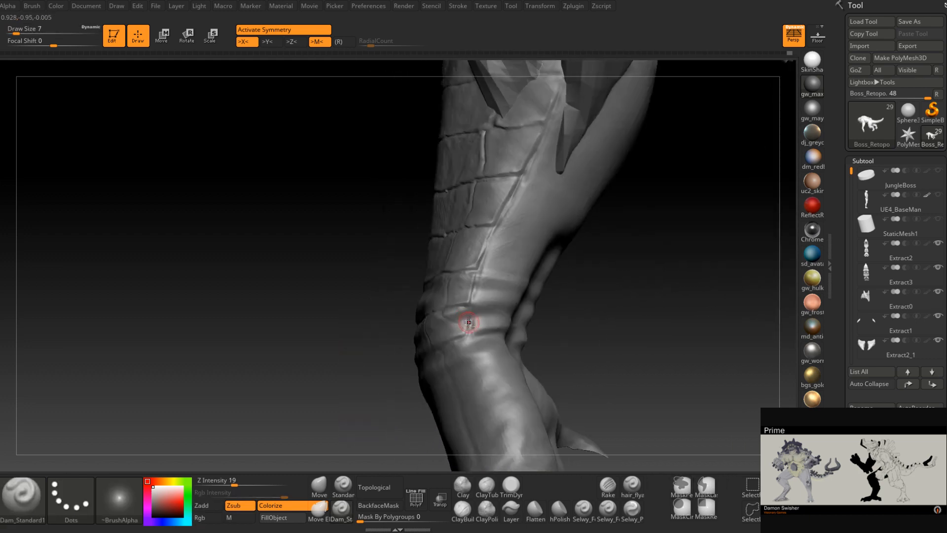
{"action": "mouse_move", "coordinate": [467, 323]}
{"action": "left_mouse_down"}
{"action": "mouse_move", "coordinate": [467, 314]}
{"action": "mouse_move", "coordinate": [462, 337]}
{"action": "left_mouse_up"}
{"action": "right_click_drag", "start_coordinate": [462, 337], "coordinate": [463, 332]}
{"action": "left_click_drag", "start_coordinate": [463, 332], "coordinate": [441, 339]}
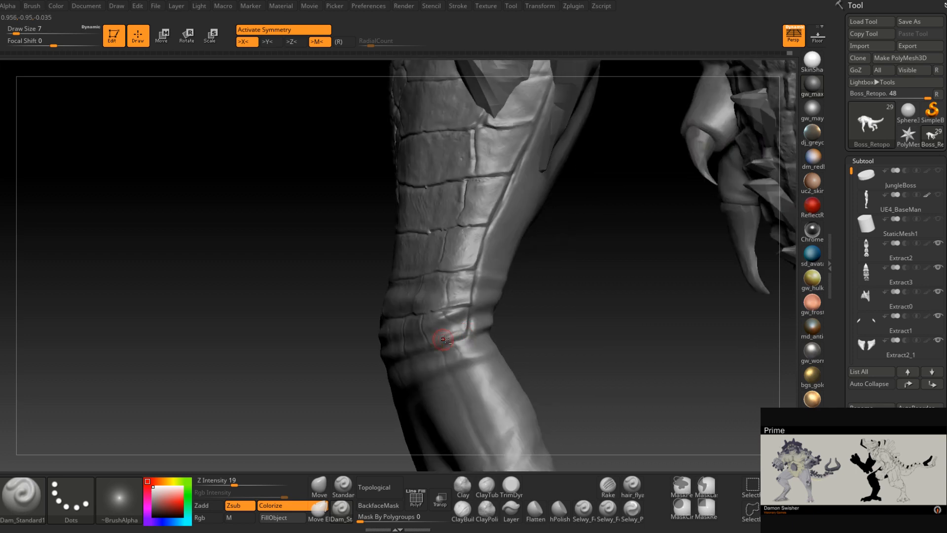
Divide the lower wrist fold into small scale plates with creases across the front of the wrist
{"action": "mouse_move", "coordinate": [458, 336]}
{"action": "right_mouse_down"}
{"action": "mouse_move", "coordinate": [466, 335]}
{"action": "mouse_move", "coordinate": [450, 342]}
{"action": "right_mouse_up"}
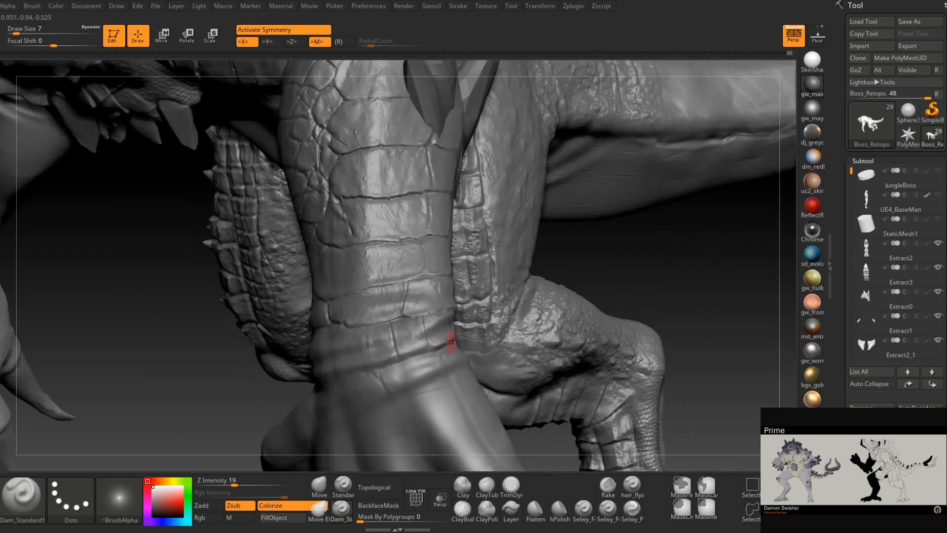
{"action": "left_click_drag", "start_coordinate": [421, 352], "coordinate": [391, 362]}
{"action": "right_click_drag", "start_coordinate": [416, 350], "coordinate": [423, 327]}
{"action": "left_click_drag", "start_coordinate": [424, 329], "coordinate": [428, 348]}
{"action": "mouse_move", "coordinate": [435, 352]}
{"action": "right_mouse_down"}
{"action": "mouse_move", "coordinate": [391, 360]}
{"action": "mouse_move", "coordinate": [450, 338]}
{"action": "mouse_move", "coordinate": [444, 355]}
{"action": "mouse_move", "coordinate": [420, 357]}
{"action": "mouse_move", "coordinate": [402, 377]}
{"action": "mouse_move", "coordinate": [429, 356]}
{"action": "mouse_move", "coordinate": [449, 378]}
{"action": "right_mouse_up"}
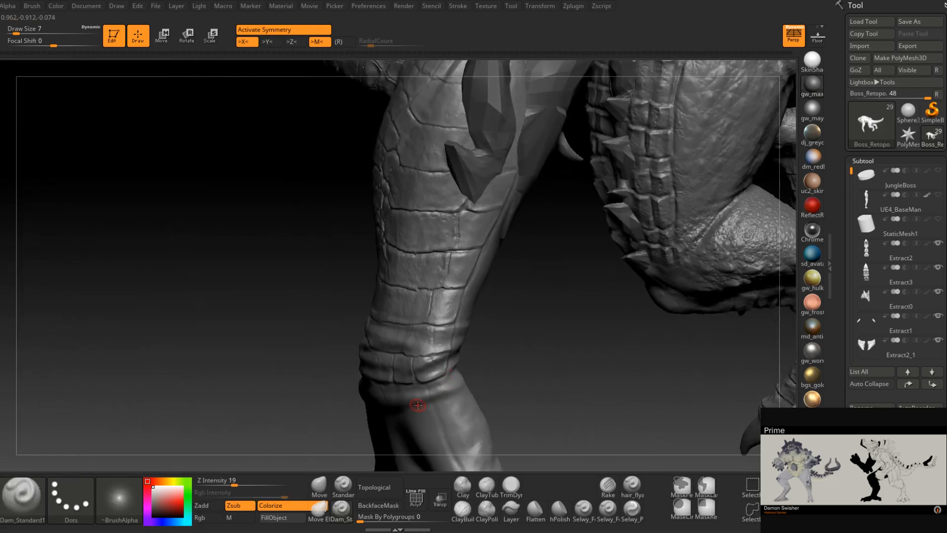
Carve scale creases into the upper forearm just below the elbow, where it meets the upper arm
{"action": "mouse_move", "coordinate": [418, 405]}
{"action": "right_mouse_down"}
{"action": "mouse_move", "coordinate": [508, 180]}
{"action": "mouse_move", "coordinate": [486, 217]}
{"action": "mouse_move", "coordinate": [494, 248]}
{"action": "right_mouse_up"}
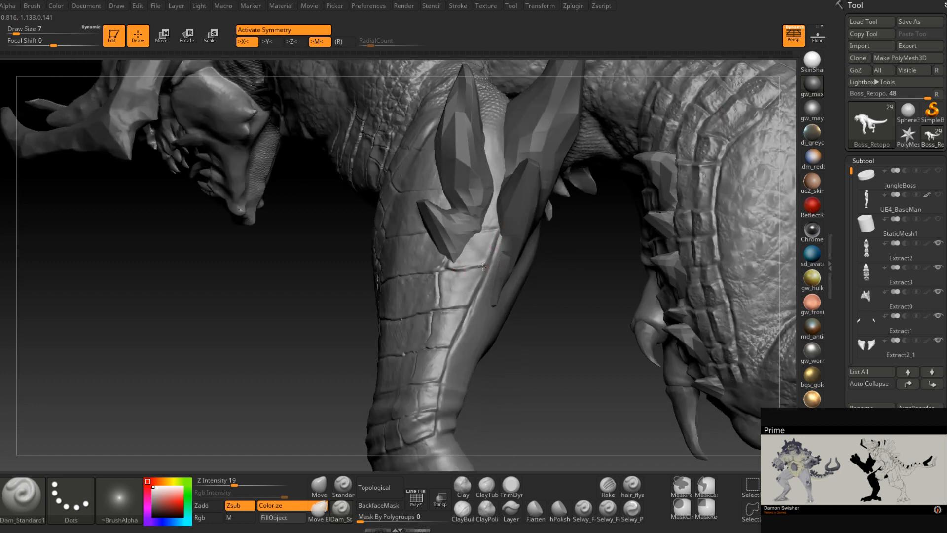
{"action": "right_click_drag", "start_coordinate": [472, 298], "coordinate": [479, 285]}
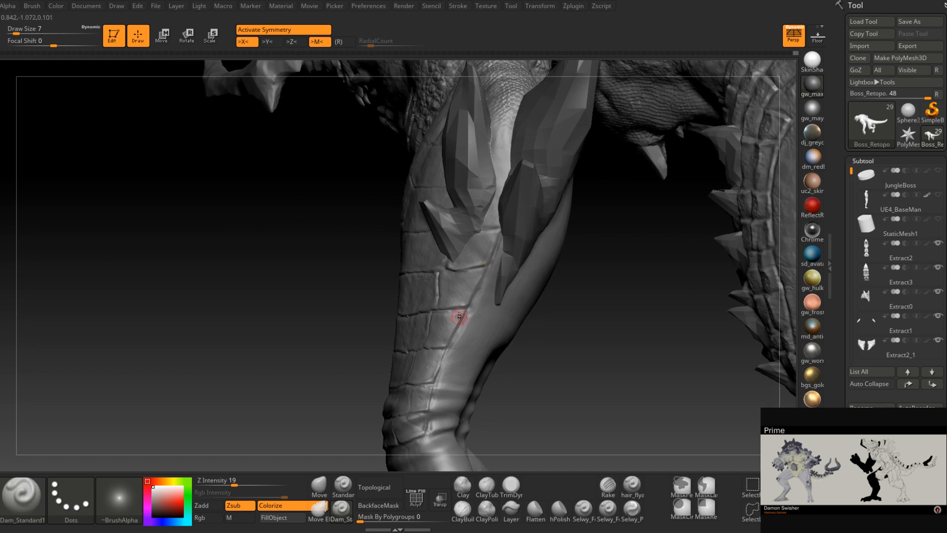
{"action": "mouse_move", "coordinate": [459, 316]}
{"action": "right_mouse_down"}
{"action": "mouse_move", "coordinate": [481, 305]}
{"action": "mouse_move", "coordinate": [463, 319]}
{"action": "mouse_move", "coordinate": [469, 286]}
{"action": "mouse_move", "coordinate": [478, 303]}
{"action": "mouse_move", "coordinate": [520, 306]}
{"action": "mouse_move", "coordinate": [479, 310]}
{"action": "mouse_move", "coordinate": [459, 334]}
{"action": "right_mouse_up"}
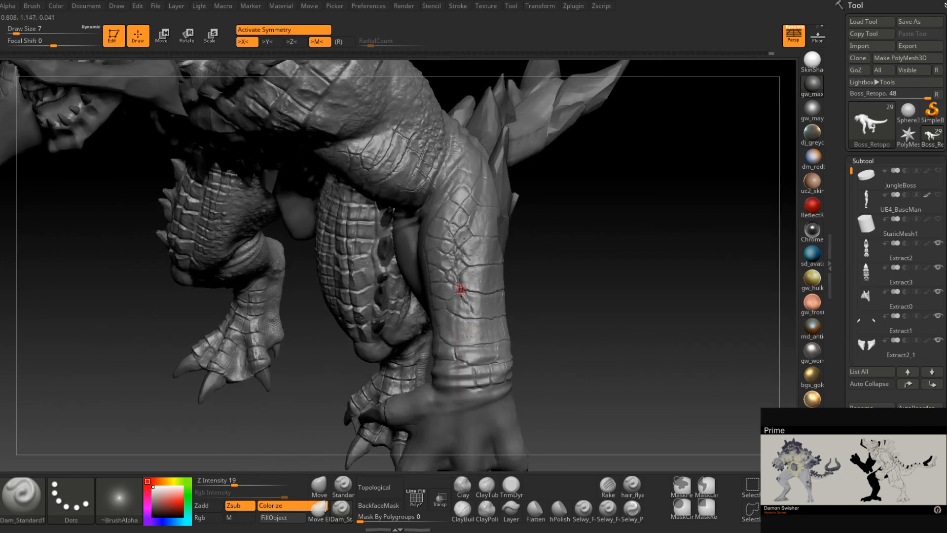
{"action": "mouse_move", "coordinate": [461, 287]}
{"action": "right_mouse_down"}
{"action": "mouse_move", "coordinate": [450, 249]}
{"action": "mouse_move", "coordinate": [442, 257]}
{"action": "right_mouse_up"}
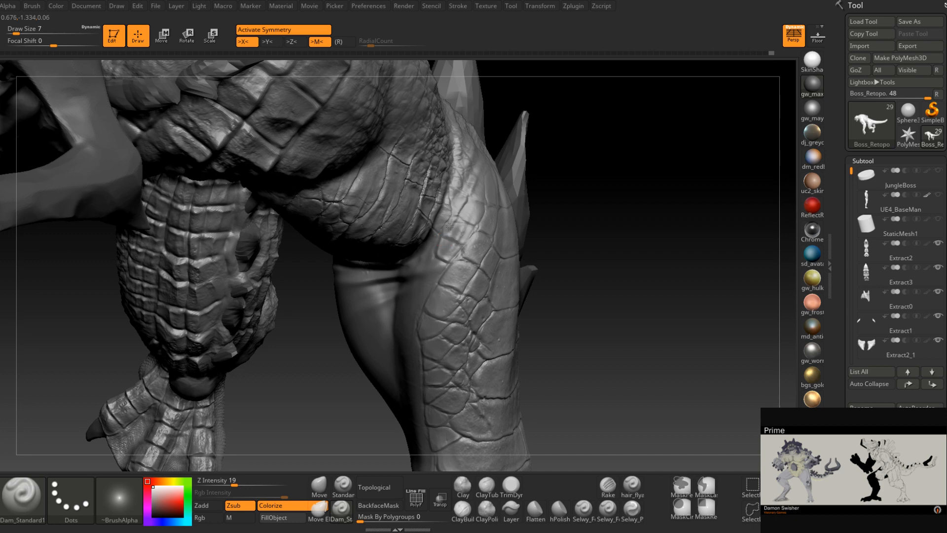
{"action": "left_click_drag", "start_coordinate": [453, 218], "coordinate": [441, 236]}
{"action": "right_click_drag", "start_coordinate": [464, 249], "coordinate": [462, 224]}
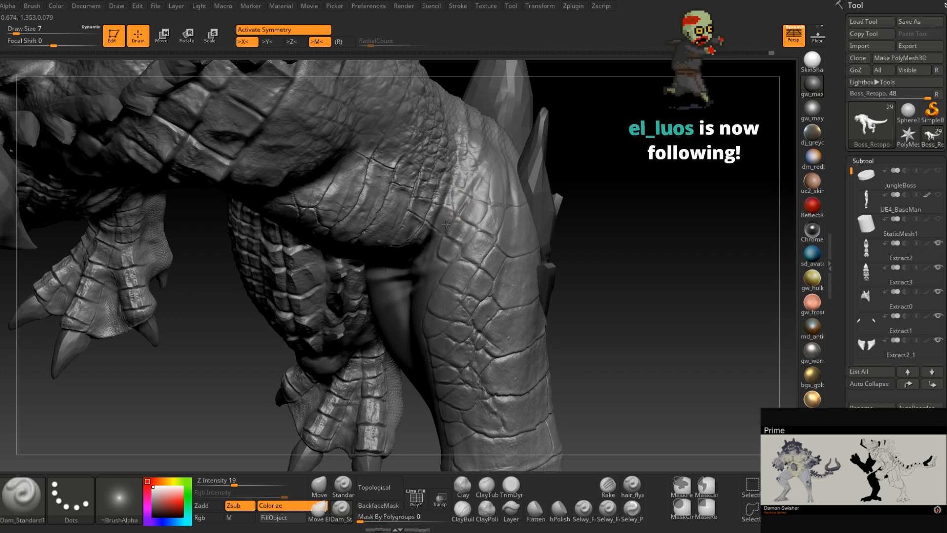
{"action": "mouse_move", "coordinate": [450, 207]}
{"action": "right_mouse_down"}
{"action": "mouse_move", "coordinate": [449, 218]}
{"action": "mouse_move", "coordinate": [498, 190]}
{"action": "mouse_move", "coordinate": [506, 172]}
{"action": "mouse_move", "coordinate": [492, 205]}
{"action": "right_mouse_up"}
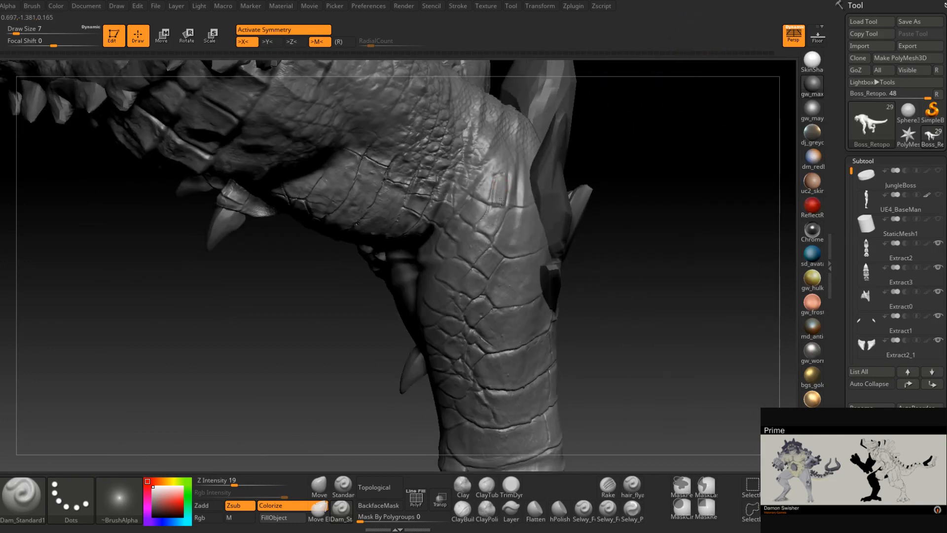
{"action": "mouse_move", "coordinate": [497, 189]}
{"action": "left_mouse_down"}
{"action": "mouse_move", "coordinate": [496, 180]}
{"action": "mouse_move", "coordinate": [483, 197]}
{"action": "mouse_move", "coordinate": [490, 192]}
{"action": "left_mouse_up"}
{"action": "right_click_drag", "start_coordinate": [493, 194], "coordinate": [487, 198]}
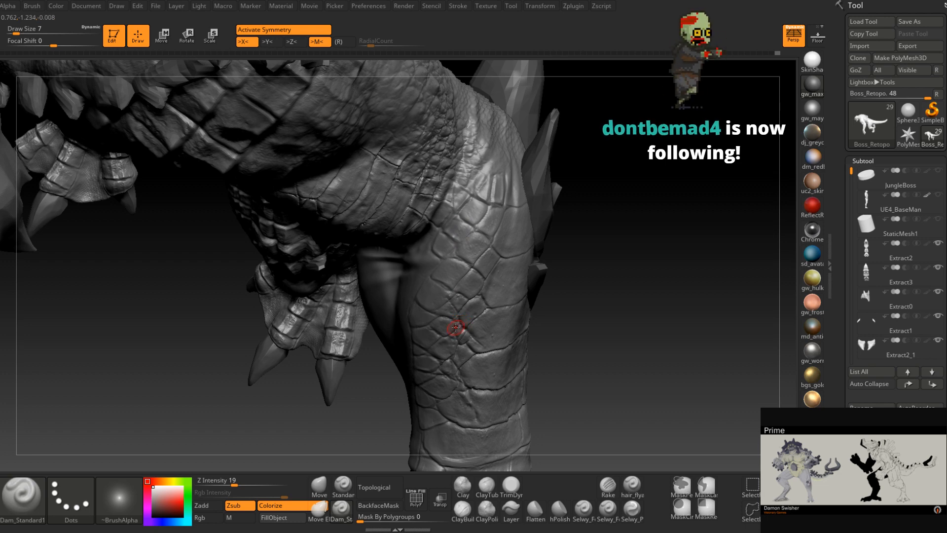
Save the project with the carved forearm scales
{"action": "right_click_drag", "start_coordinate": [451, 323], "coordinate": [490, 247]}
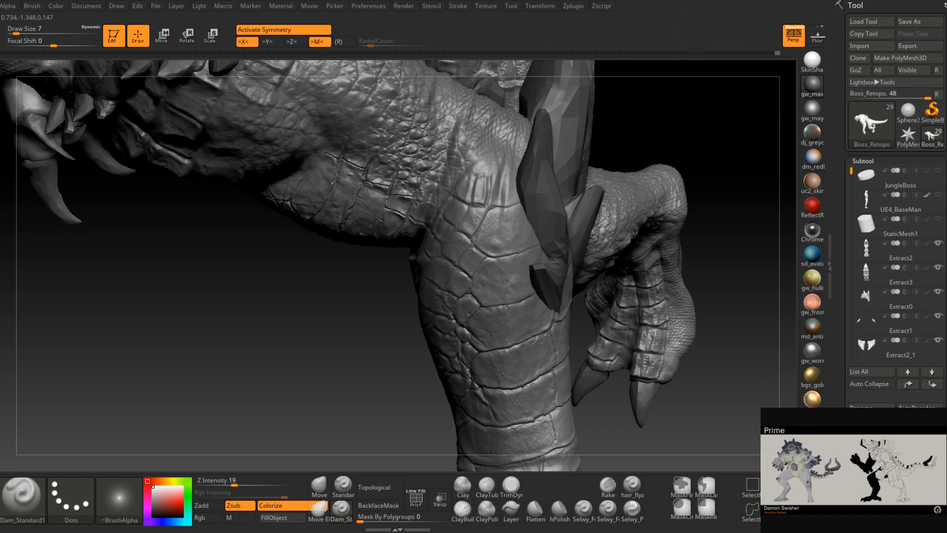
{"action": "right_click_drag", "start_coordinate": [509, 261], "coordinate": [504, 283]}
{"action": "key", "text": "ctrl+s"}
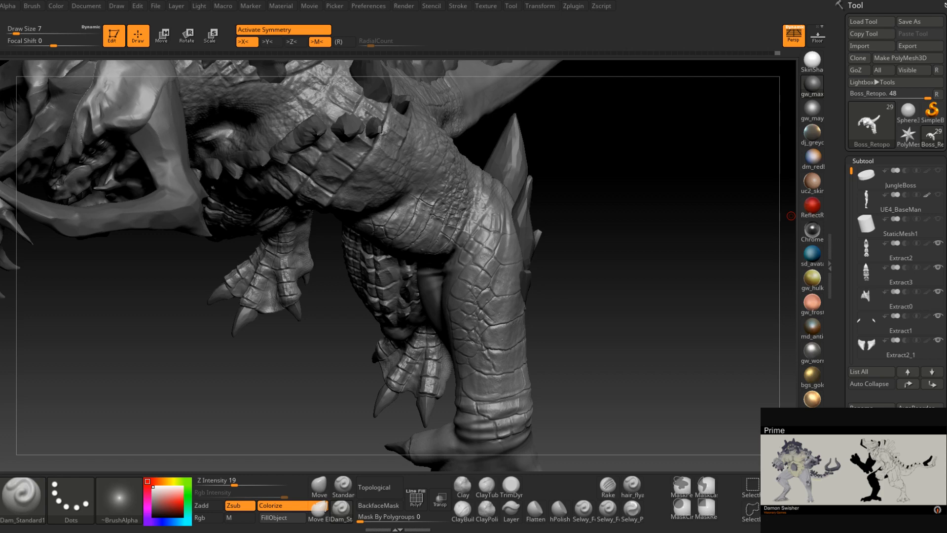
Carve the creases around the large scale plates on the front of the upper arm with Dam_Standard at Z Intensity 19
{"action": "mouse_move", "coordinate": [472, 295]}
{"action": "right_mouse_down"}
{"action": "mouse_move", "coordinate": [469, 284]}
{"action": "mouse_move", "coordinate": [446, 307]}
{"action": "right_mouse_up"}
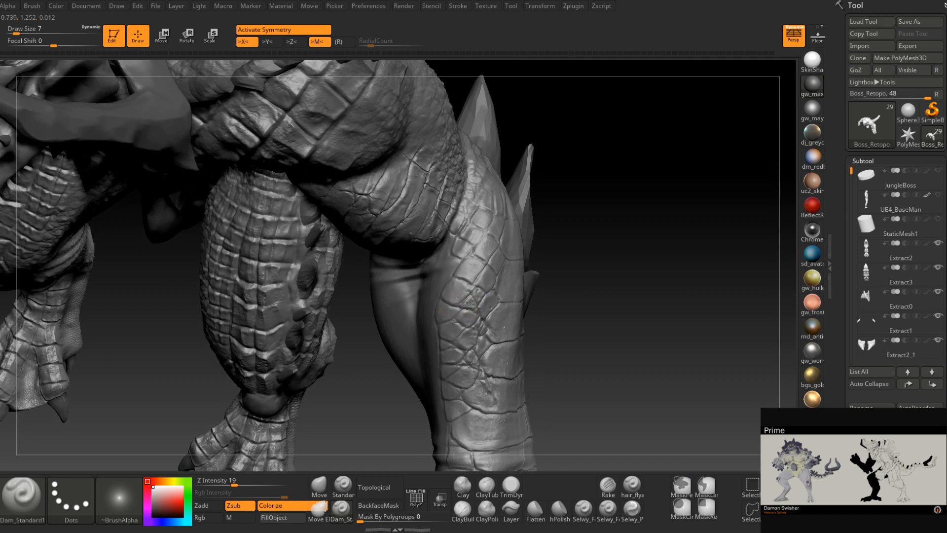
{"action": "right_click_drag", "start_coordinate": [466, 305], "coordinate": [503, 335]}
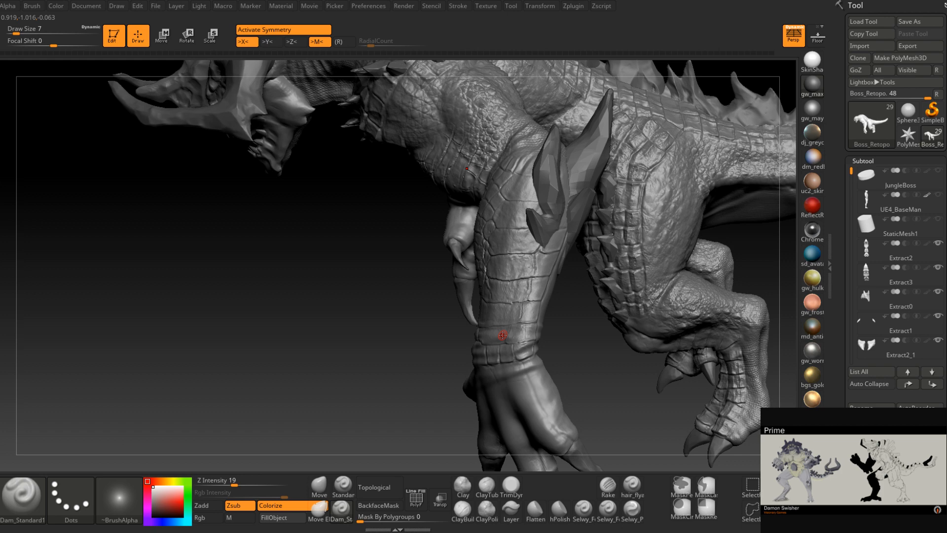
{"action": "right_click_drag", "start_coordinate": [503, 334], "coordinate": [536, 273]}
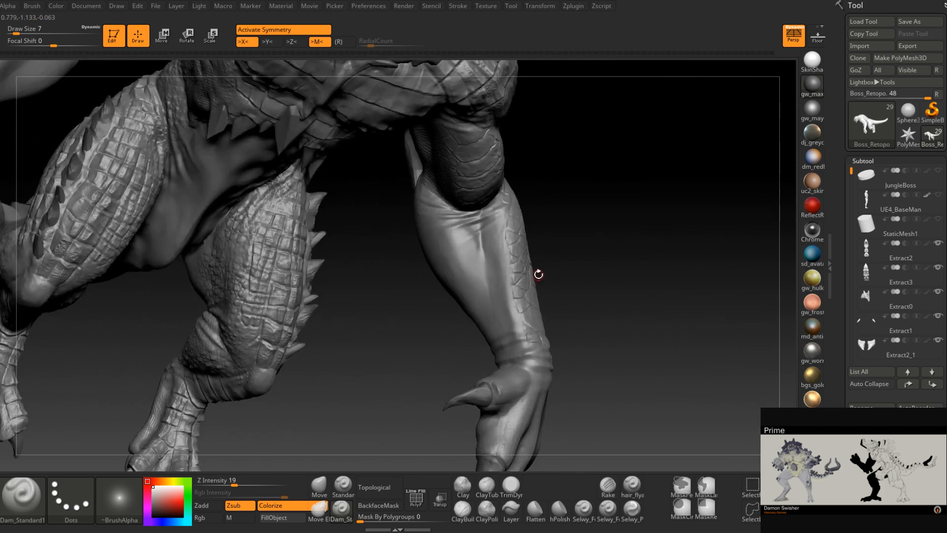
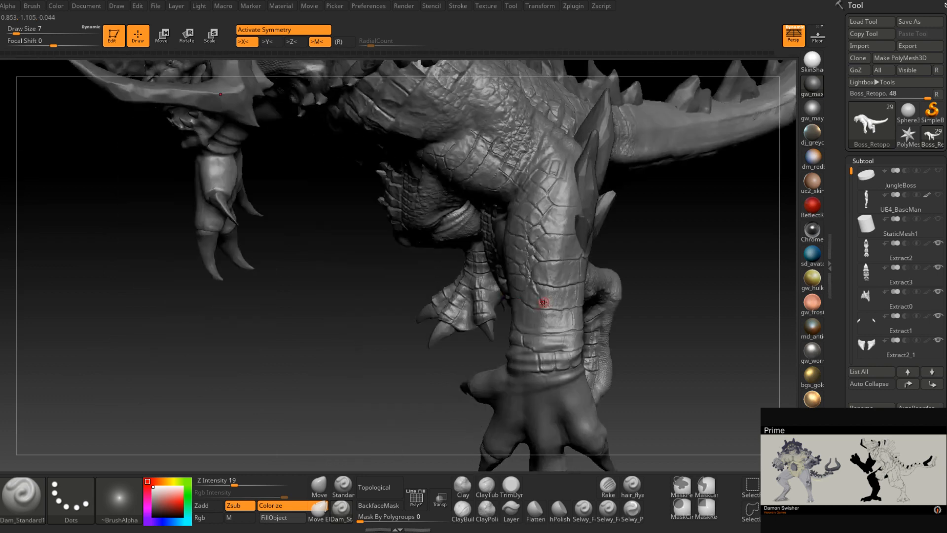
{"action": "mouse_move", "coordinate": [545, 302]}
{"action": "right_mouse_down"}
{"action": "mouse_move", "coordinate": [478, 315]}
{"action": "mouse_move", "coordinate": [484, 327]}
{"action": "mouse_move", "coordinate": [501, 323]}
{"action": "mouse_move", "coordinate": [483, 313]}
{"action": "mouse_move", "coordinate": [495, 318]}
{"action": "right_mouse_up"}
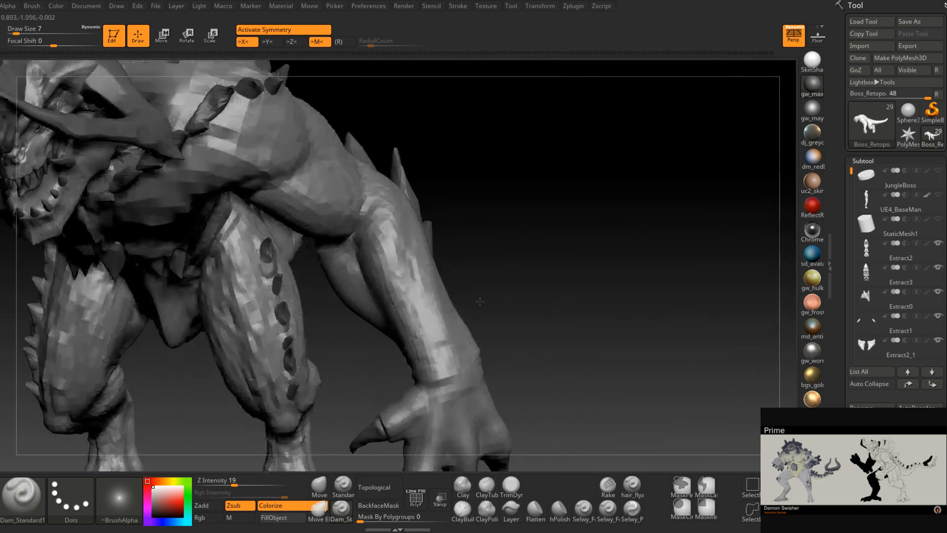
{"action": "right_click_drag", "start_coordinate": [480, 302], "coordinate": [414, 213]}
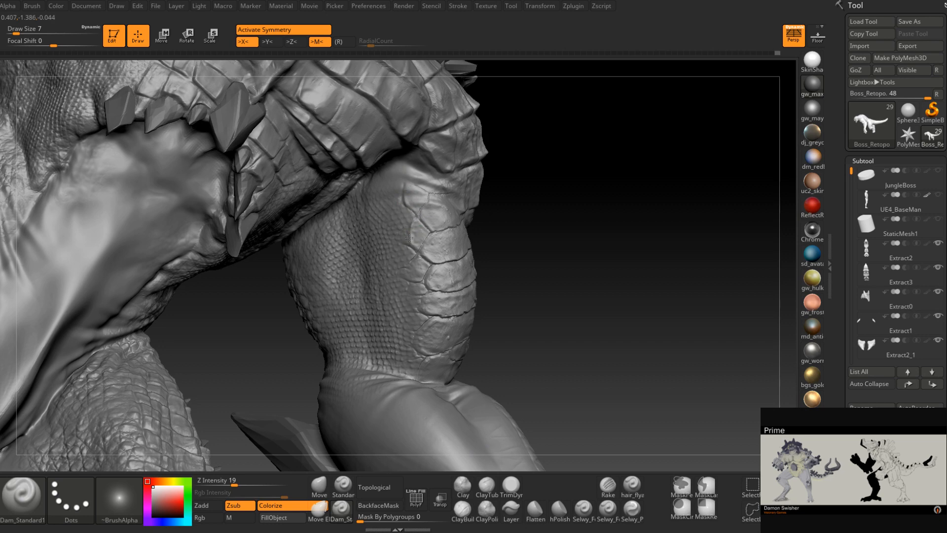
{"action": "right_click_drag", "start_coordinate": [408, 279], "coordinate": [412, 281]}
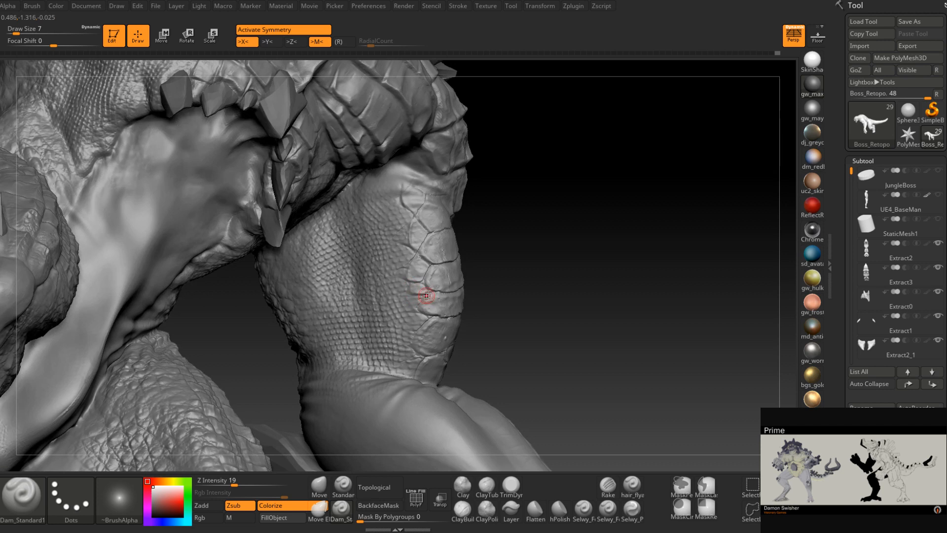
{"action": "mouse_move", "coordinate": [431, 315]}
{"action": "left_mouse_down"}
{"action": "mouse_move", "coordinate": [446, 312]}
{"action": "mouse_move", "coordinate": [413, 329]}
{"action": "left_mouse_up"}
{"action": "mouse_move", "coordinate": [422, 313]}
{"action": "right_mouse_down"}
{"action": "mouse_move", "coordinate": [412, 316]}
{"action": "mouse_move", "coordinate": [430, 294]}
{"action": "mouse_move", "coordinate": [423, 224]}
{"action": "right_mouse_up"}
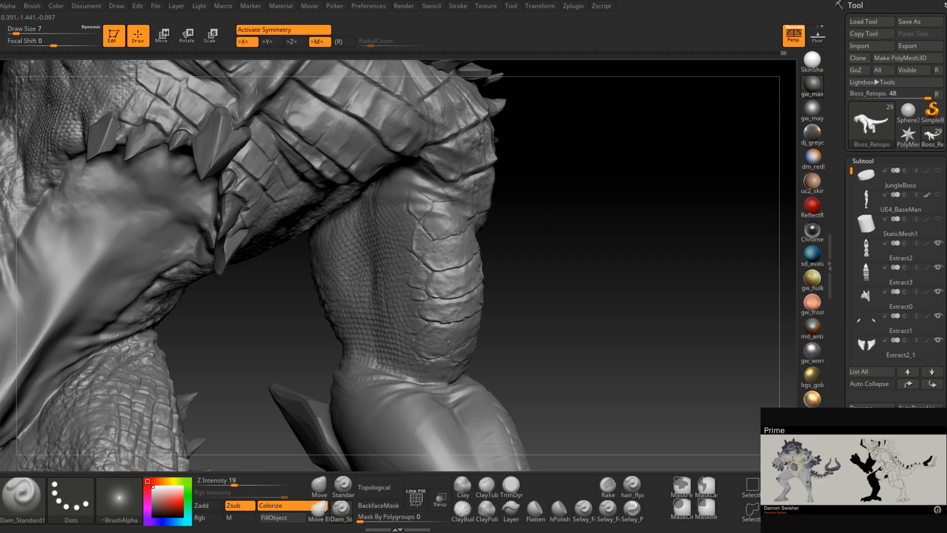
{"action": "mouse_move", "coordinate": [450, 201]}
{"action": "right_mouse_down"}
{"action": "mouse_move", "coordinate": [430, 203]}
{"action": "mouse_move", "coordinate": [450, 184]}
{"action": "mouse_move", "coordinate": [463, 220]}
{"action": "mouse_move", "coordinate": [457, 208]}
{"action": "mouse_move", "coordinate": [479, 224]}
{"action": "mouse_move", "coordinate": [468, 226]}
{"action": "right_mouse_up"}
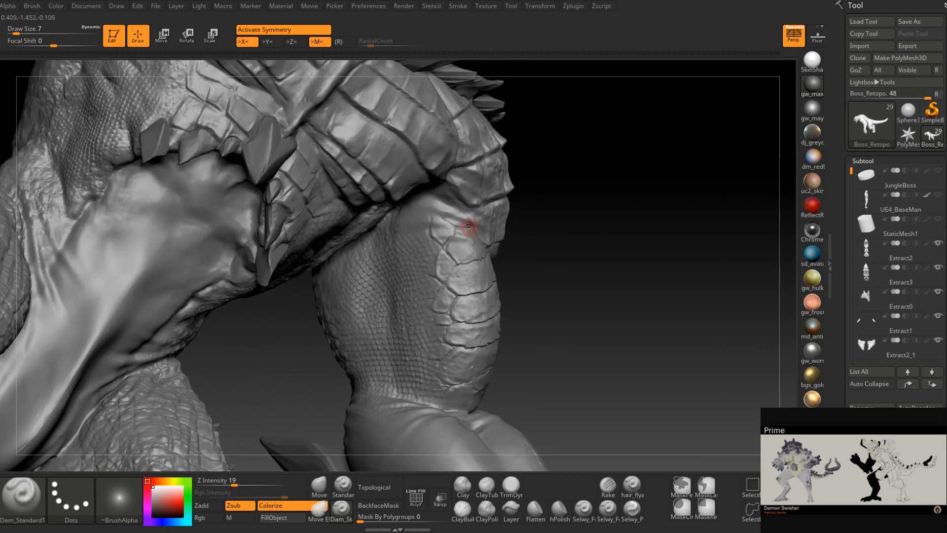
{"action": "left_click_drag", "start_coordinate": [461, 229], "coordinate": [436, 215]}
{"action": "right_click_drag", "start_coordinate": [461, 212], "coordinate": [442, 215]}
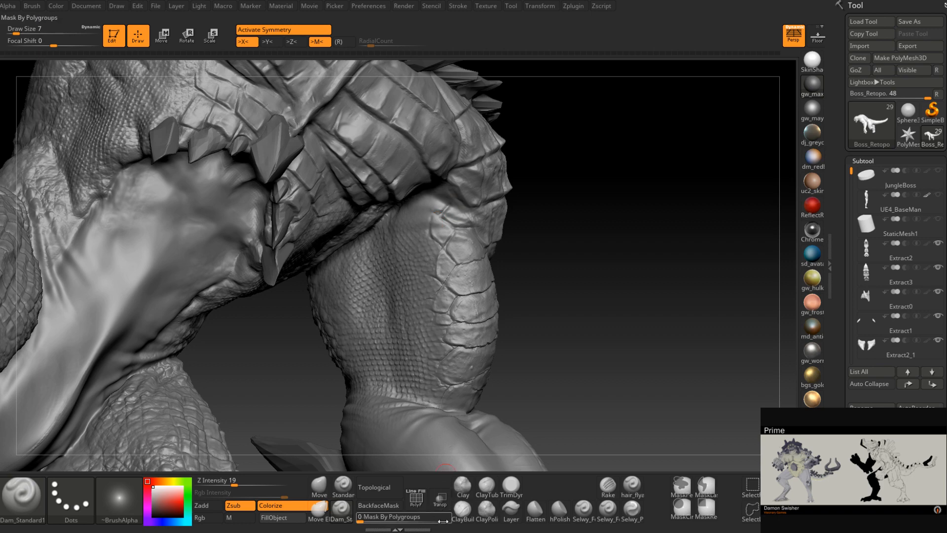
Stamp Crocodile Caiman alpha scales onto the inner forearm below the elbow with the Standard brush, DragRect stroke and Z Intensity 25
{"action": "left_click", "coordinate": [462, 508]}
{"action": "right_click_drag", "start_coordinate": [450, 321], "coordinate": [442, 287]}
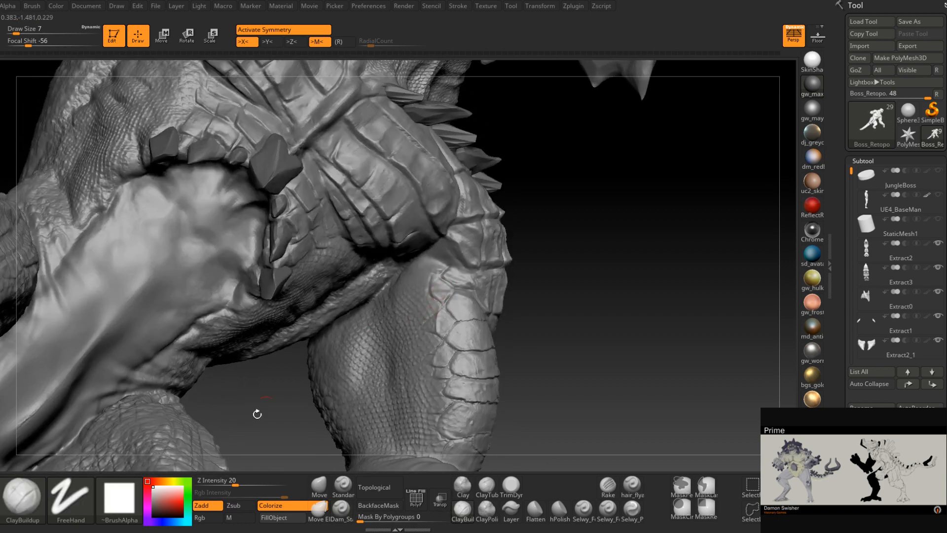
{"action": "left_click", "coordinate": [343, 483]}
{"action": "left_click", "coordinate": [122, 504]}
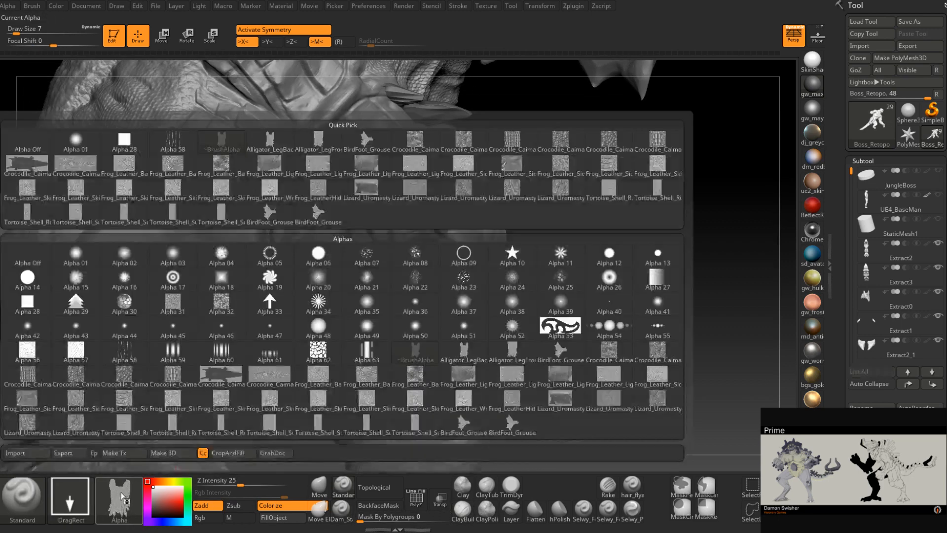
{"action": "left_click", "coordinate": [415, 142]}
{"action": "right_click_drag", "start_coordinate": [410, 270], "coordinate": [417, 272]}
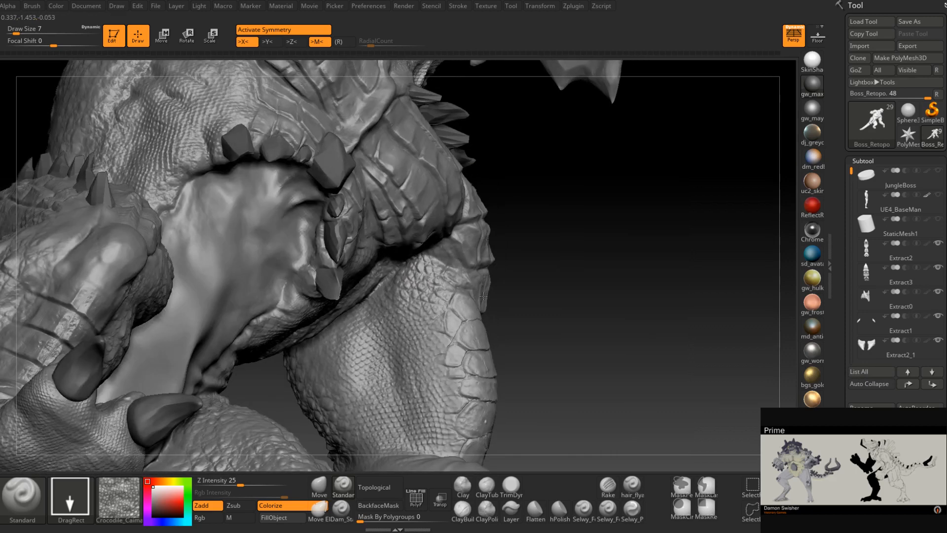
{"action": "mouse_move", "coordinate": [484, 296]}
{"action": "right_mouse_down"}
{"action": "mouse_move", "coordinate": [466, 318]}
{"action": "mouse_move", "coordinate": [474, 359]}
{"action": "mouse_move", "coordinate": [510, 265]}
{"action": "mouse_move", "coordinate": [487, 333]}
{"action": "mouse_move", "coordinate": [454, 332]}
{"action": "right_mouse_up"}
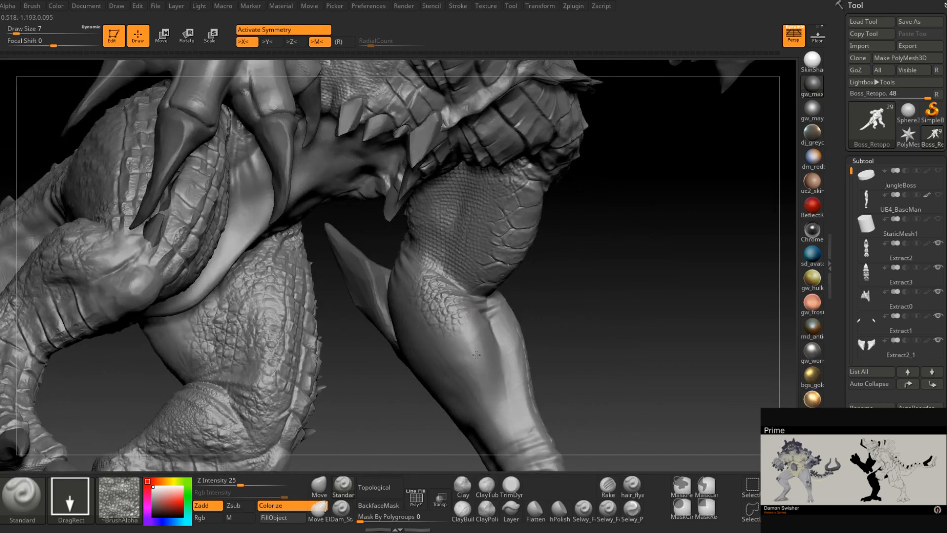
{"action": "left_click_drag", "start_coordinate": [476, 354], "coordinate": [516, 263]}
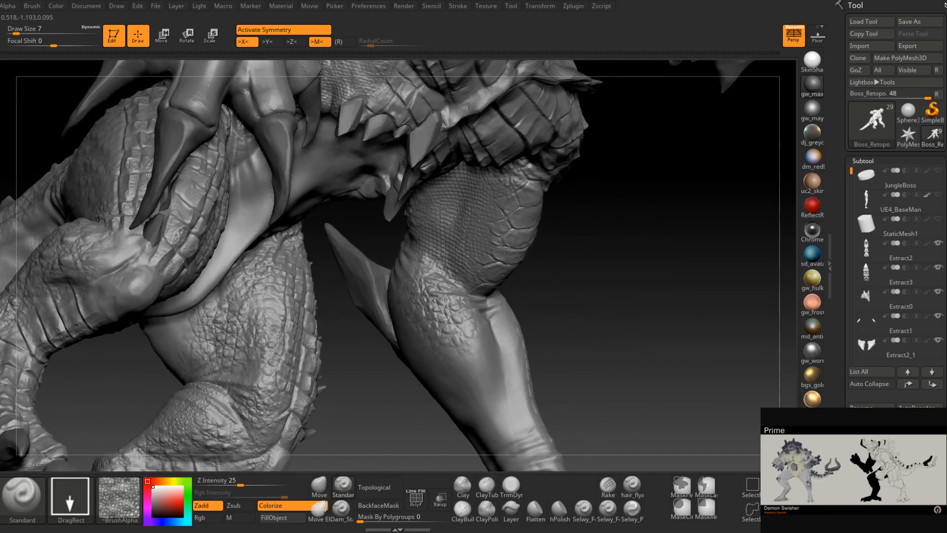
{"action": "right_click_drag", "start_coordinate": [502, 265], "coordinate": [488, 332]}
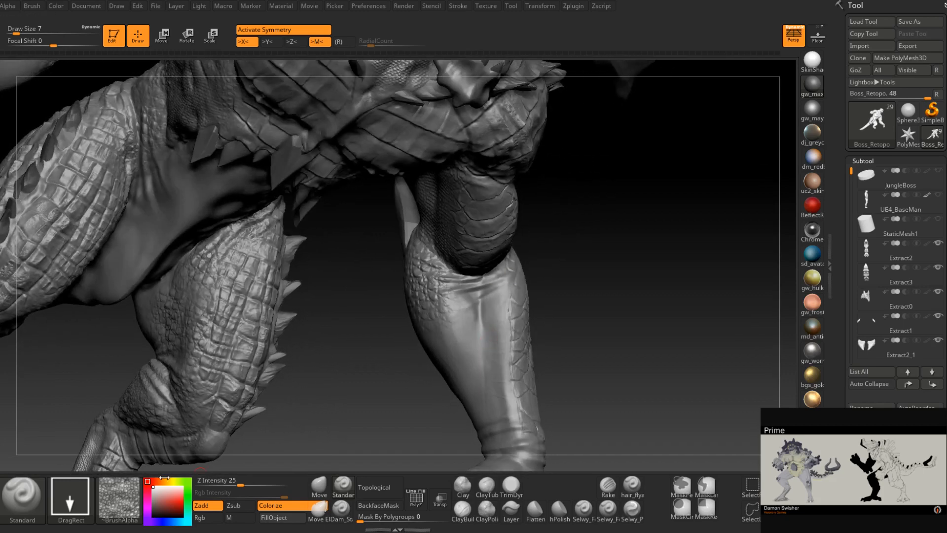
Try stamping a Frog_Leather back skin alpha onto the smooth inner forearm below the elbow at Z Intensity 25
{"action": "left_click", "coordinate": [127, 495]}
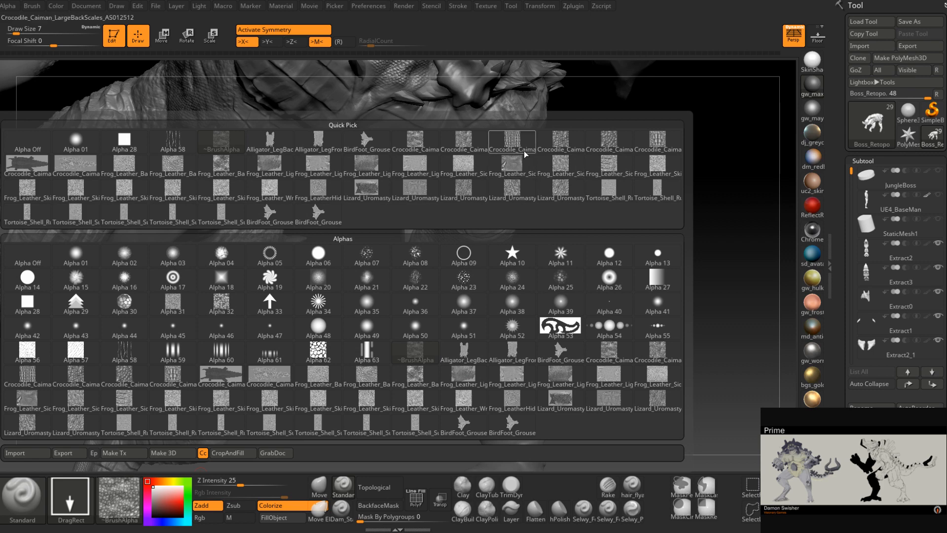
{"action": "mouse_move", "coordinate": [568, 150]}
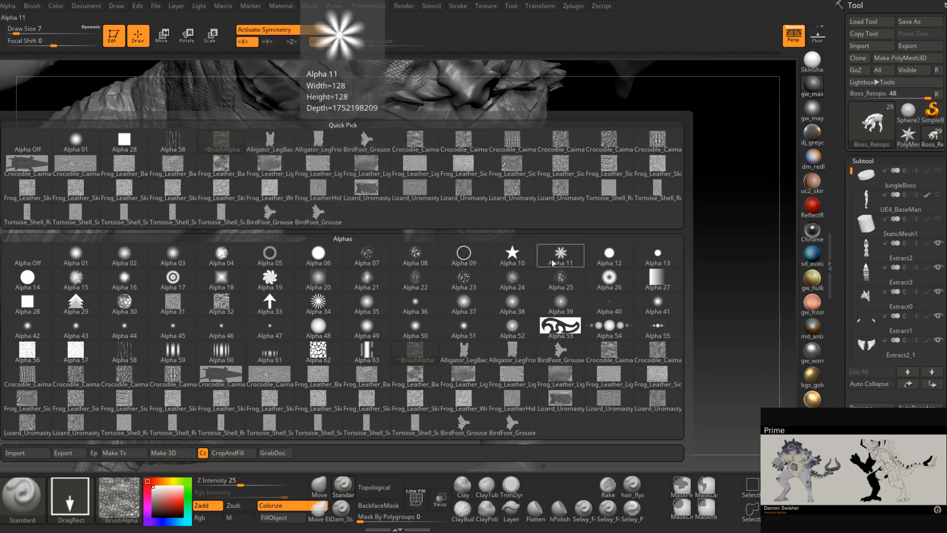
{"action": "mouse_move", "coordinate": [285, 225]}
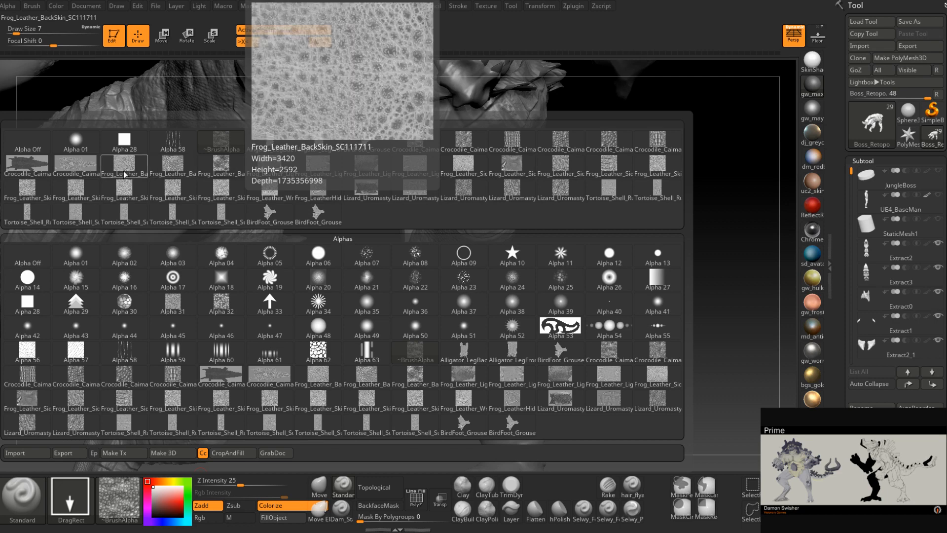
{"action": "left_click", "coordinate": [171, 167]}
{"action": "left_click_drag", "start_coordinate": [469, 323], "coordinate": [580, 316]}
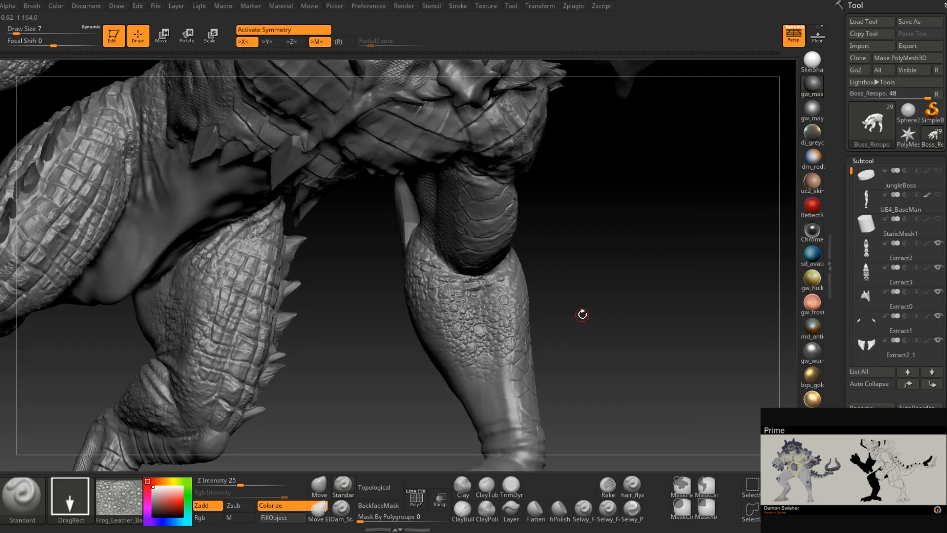
Try a Tortoise_Shell alpha on the inner forearm and undo the stamp
{"action": "left_click", "coordinate": [121, 496]}
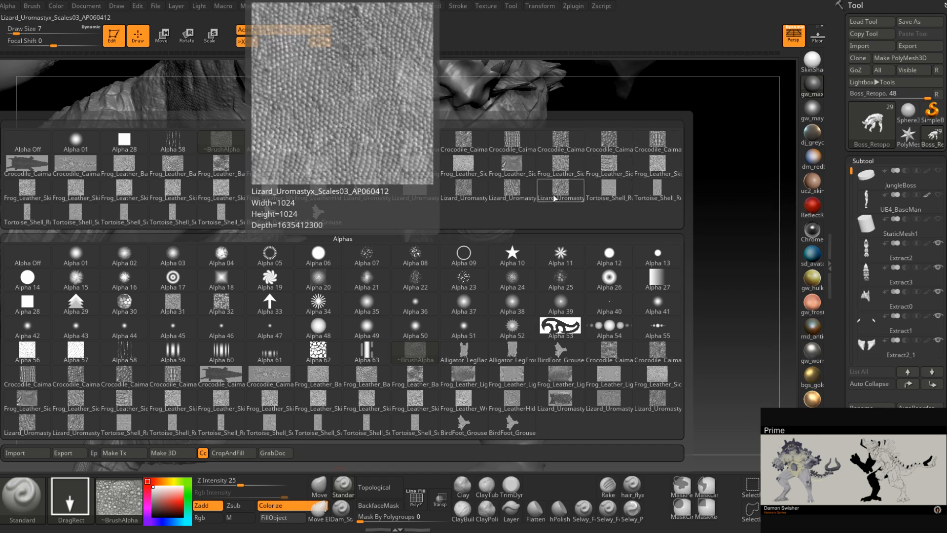
{"action": "left_click", "coordinate": [593, 197]}
{"action": "left_click_drag", "start_coordinate": [583, 209], "coordinate": [641, 215]}
{"action": "left_click_drag", "start_coordinate": [447, 362], "coordinate": [513, 455]}
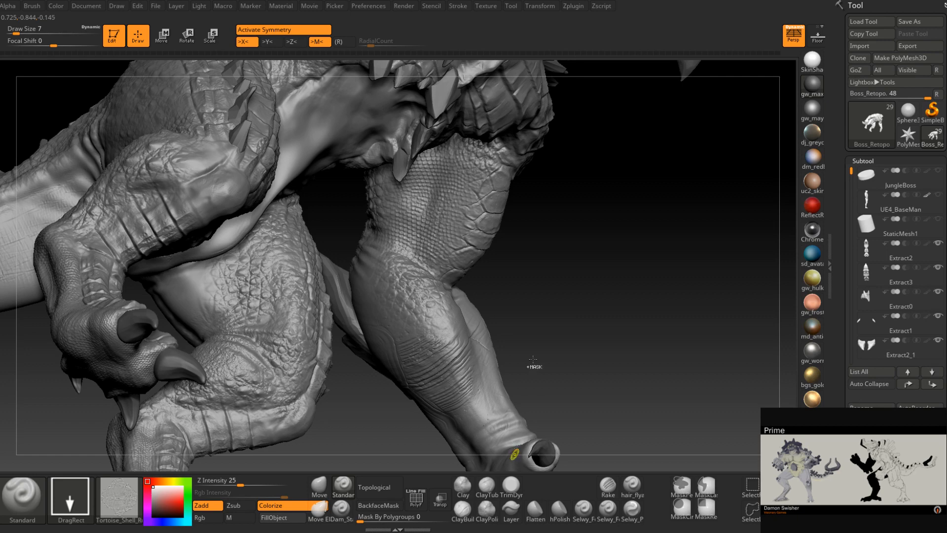
{"action": "key", "text": "ctrl+z"}
Stamp fine Frog_Leather skin alpha wrinkles onto the inner forearm just below the elbow crease at Z Intensity 14
{"action": "mouse_move", "coordinate": [501, 323]}
{"action": "left_mouse_down"}
{"action": "mouse_move", "coordinate": [473, 366]}
{"action": "mouse_move", "coordinate": [461, 323]}
{"action": "mouse_move", "coordinate": [416, 338]}
{"action": "left_mouse_up"}
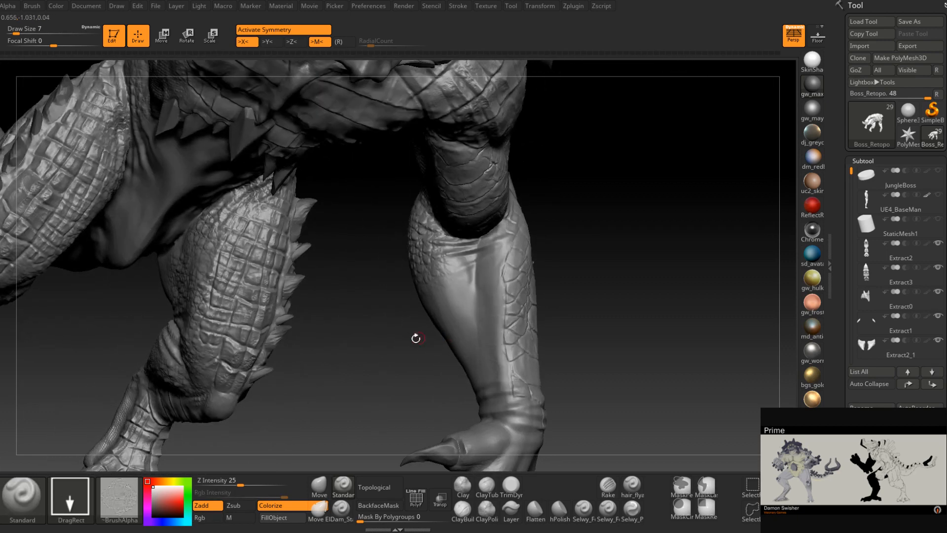
{"action": "left_click", "coordinate": [36, 498]}
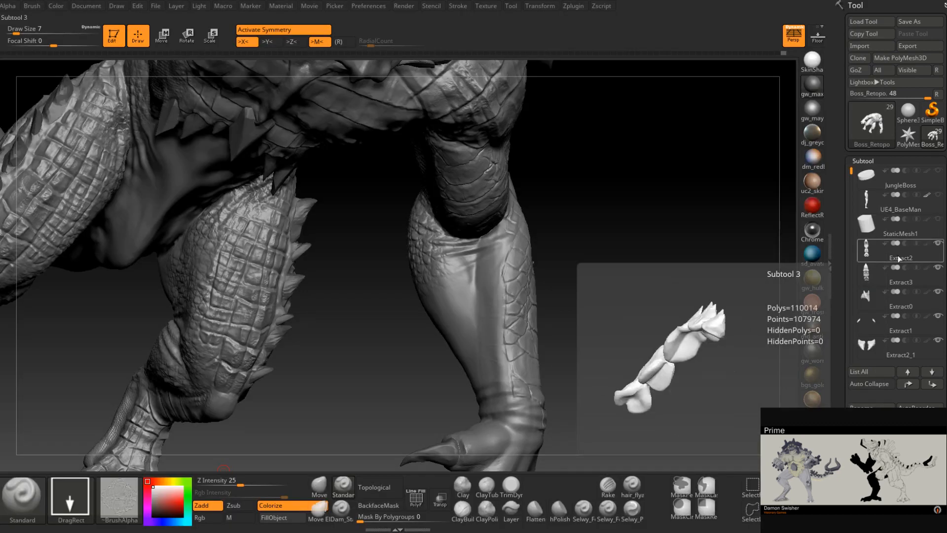
{"action": "left_click", "coordinate": [129, 496]}
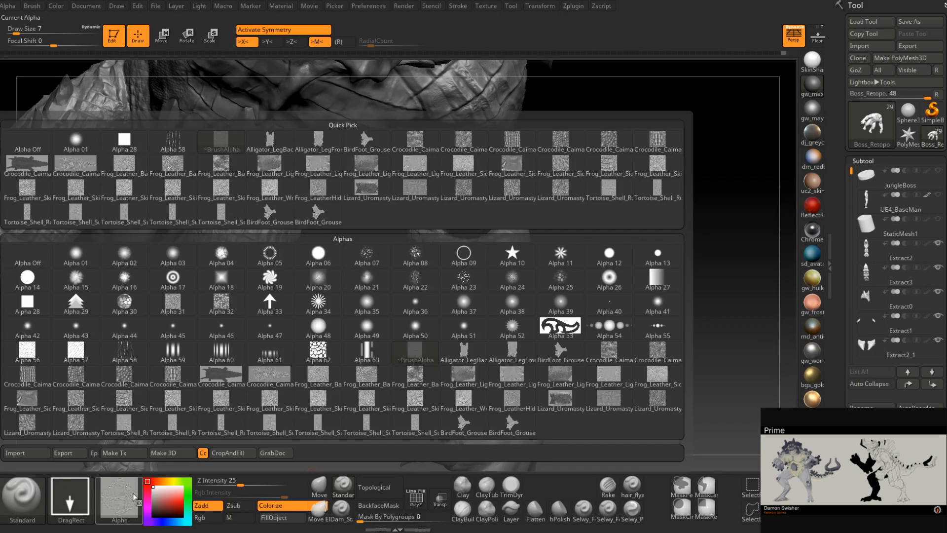
{"action": "mouse_move", "coordinate": [465, 193]}
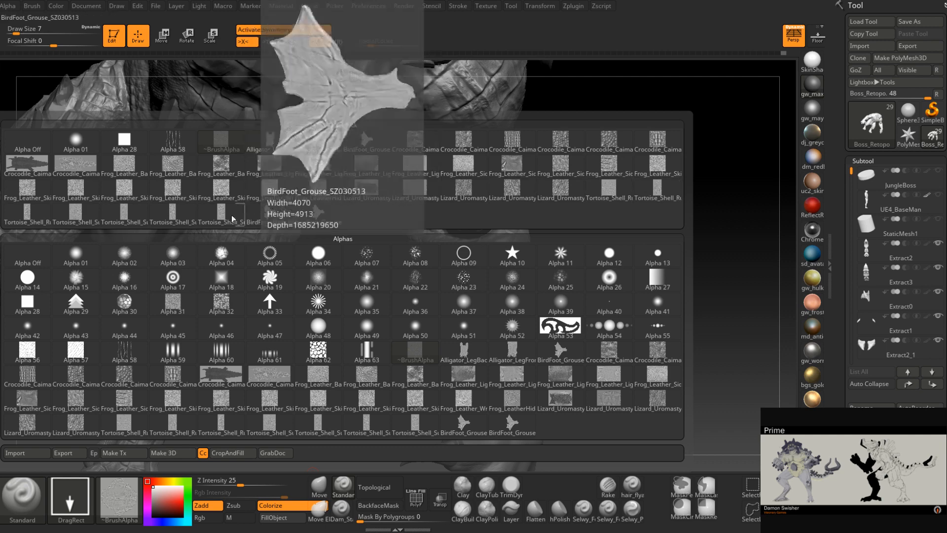
{"action": "left_click", "coordinate": [126, 191]}
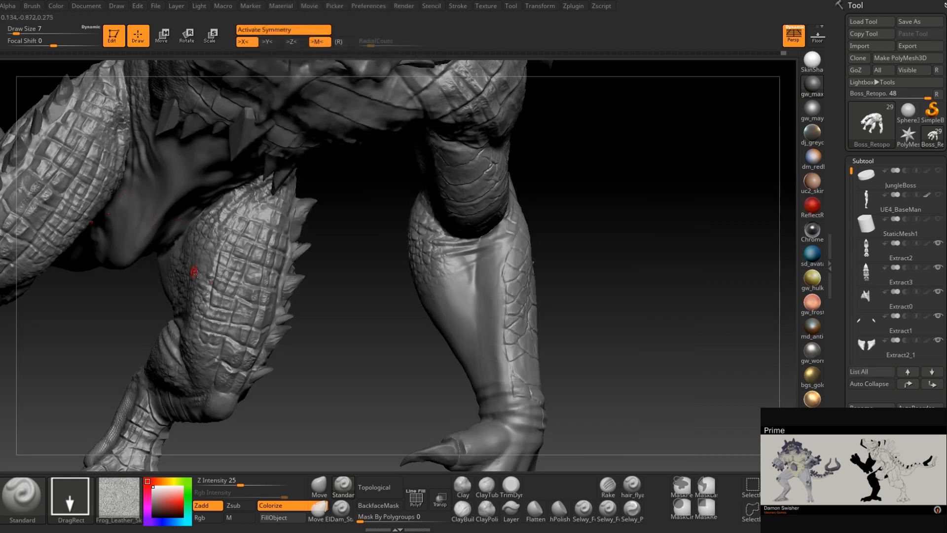
{"action": "left_click_drag", "start_coordinate": [467, 253], "coordinate": [500, 293]}
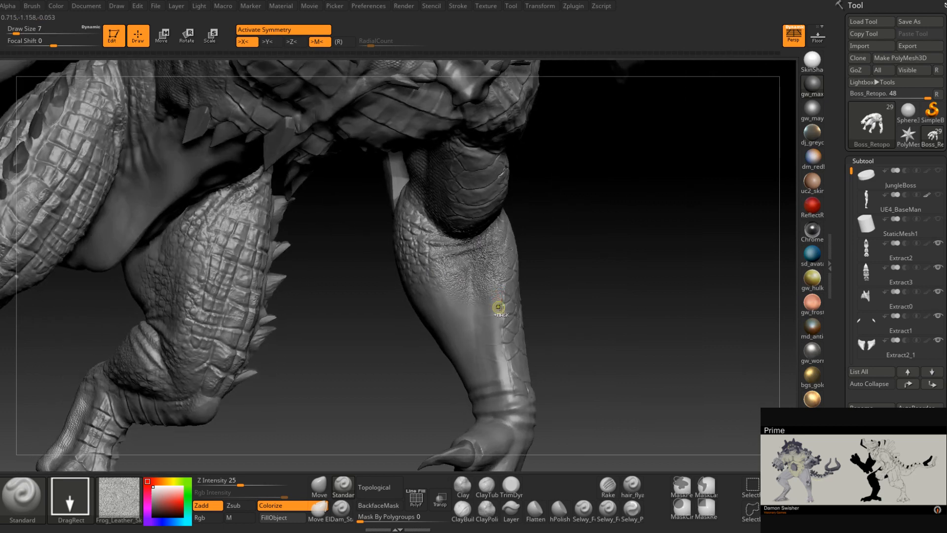
{"action": "key", "text": "ctrl+z"}
{"action": "right_click_drag", "start_coordinate": [501, 298], "coordinate": [478, 260]}
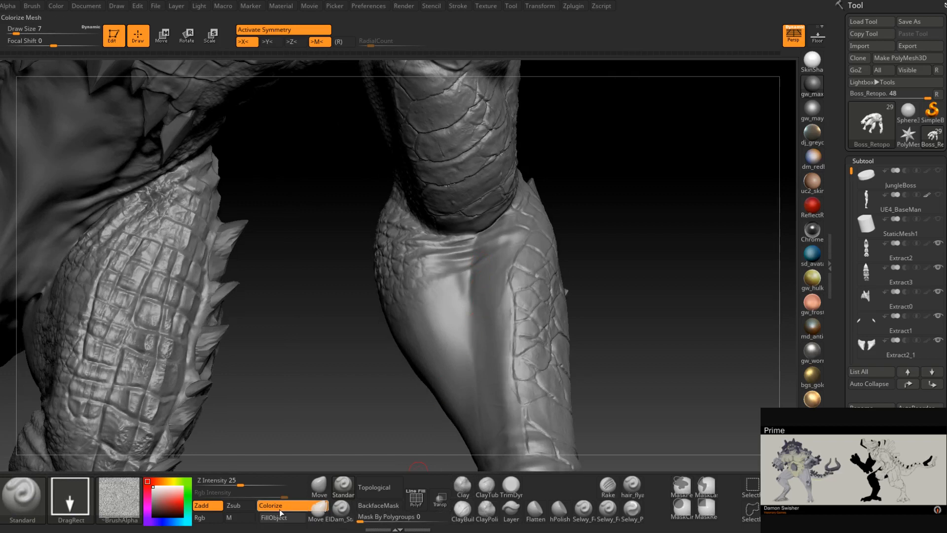
{"action": "left_click_drag", "start_coordinate": [240, 485], "coordinate": [229, 485]}
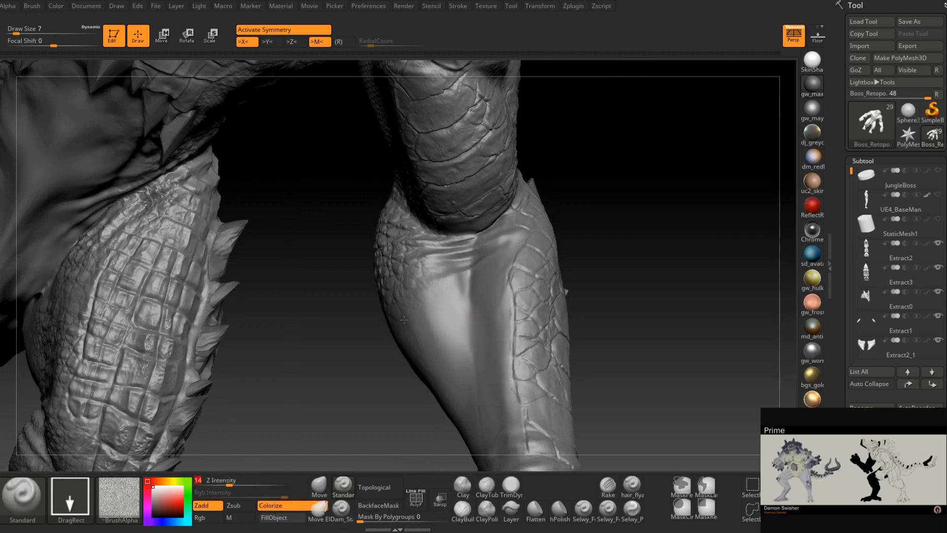
{"action": "mouse_move", "coordinate": [549, 318]}
{"action": "left_mouse_down"}
{"action": "mouse_move", "coordinate": [585, 281]}
{"action": "mouse_move", "coordinate": [571, 261]}
{"action": "mouse_move", "coordinate": [581, 258]}
{"action": "left_mouse_up"}
{"action": "left_click_drag", "start_coordinate": [592, 261], "coordinate": [536, 299]}
Flatten the scale plates along the upper forearm beside the elbow crease with TrimDynamic at Z Intensity 43
{"action": "left_click", "coordinate": [510, 486]}
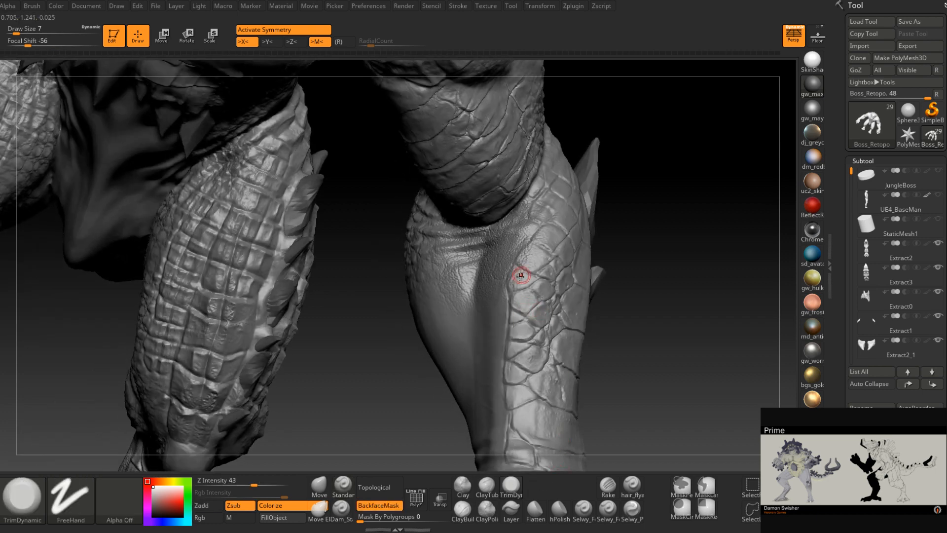
{"action": "left_click_drag", "start_coordinate": [519, 265], "coordinate": [530, 248]}
{"action": "right_click_drag", "start_coordinate": [529, 258], "coordinate": [548, 231]}
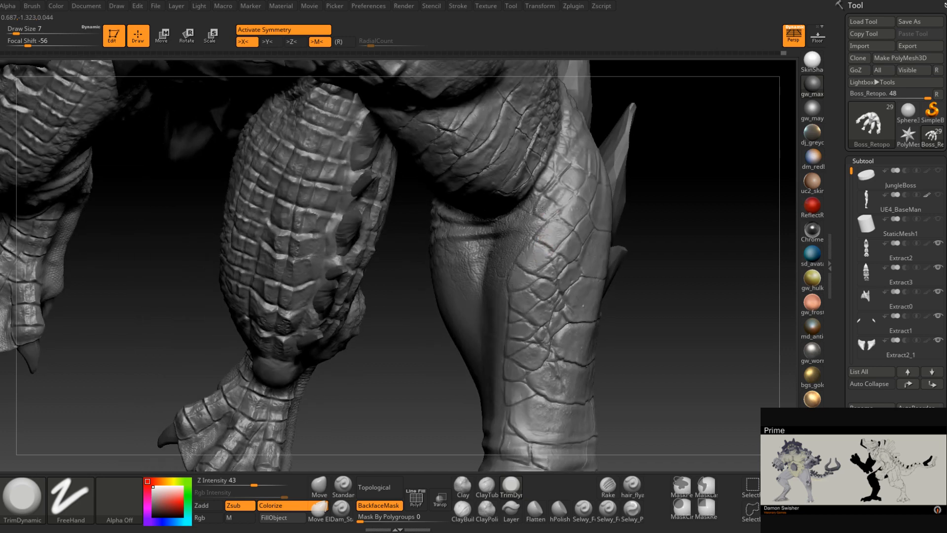
{"action": "right_click_drag", "start_coordinate": [549, 217], "coordinate": [535, 210]}
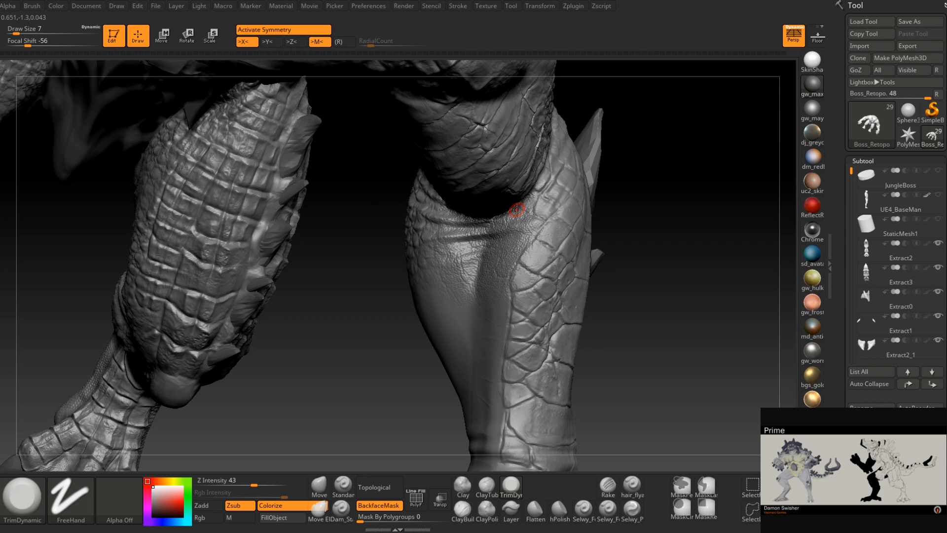
{"action": "right_click_drag", "start_coordinate": [516, 210], "coordinate": [463, 258]}
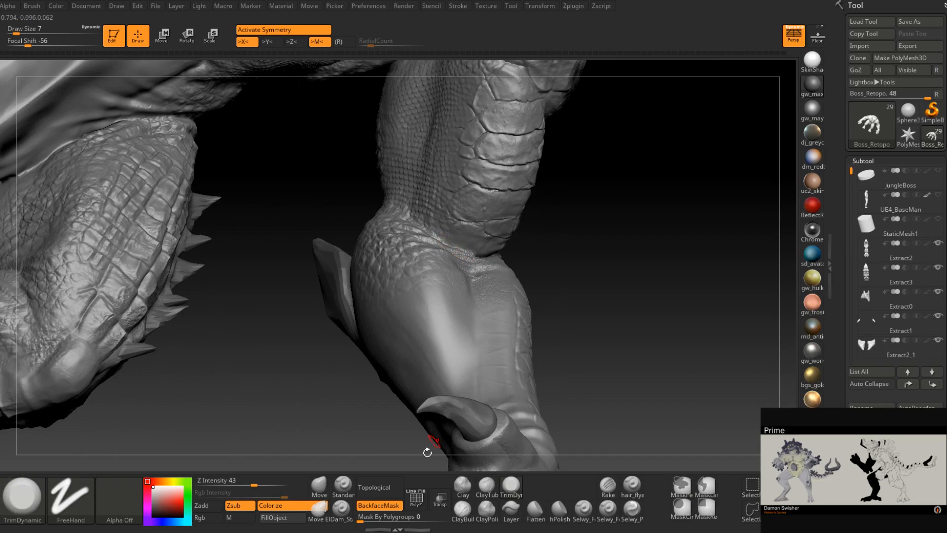
Carve creases into the lowest front plates of the upper arm just above the elbow with Dam_Standard at Z Intensity 19
{"action": "left_click", "coordinate": [340, 508]}
{"action": "right_click_drag", "start_coordinate": [420, 306], "coordinate": [455, 246]}
{"action": "left_click_drag", "start_coordinate": [446, 244], "coordinate": [463, 247]}
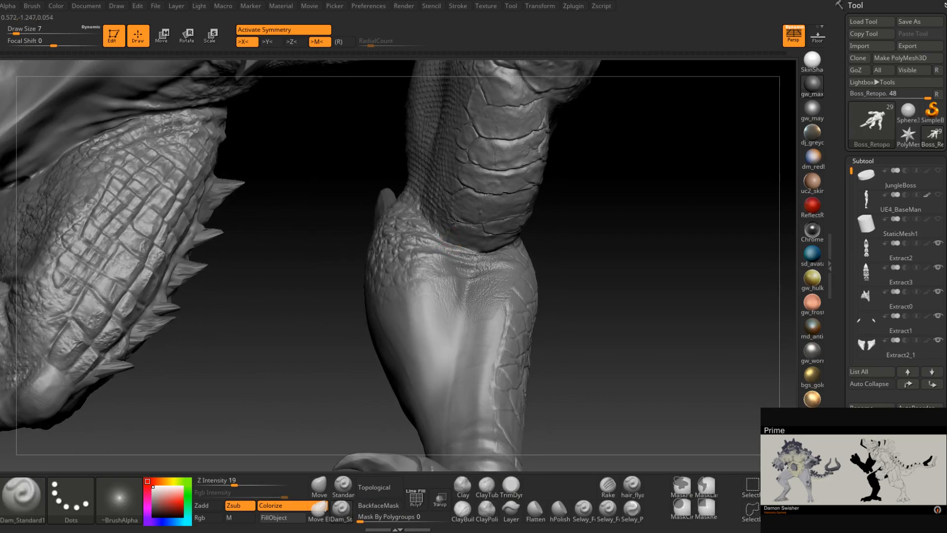
{"action": "right_click_drag", "start_coordinate": [467, 248], "coordinate": [457, 245]}
{"action": "mouse_move", "coordinate": [499, 251]}
{"action": "right_mouse_down"}
{"action": "mouse_move", "coordinate": [477, 258]}
{"action": "mouse_move", "coordinate": [531, 252]}
{"action": "mouse_move", "coordinate": [492, 268]}
{"action": "right_mouse_up"}
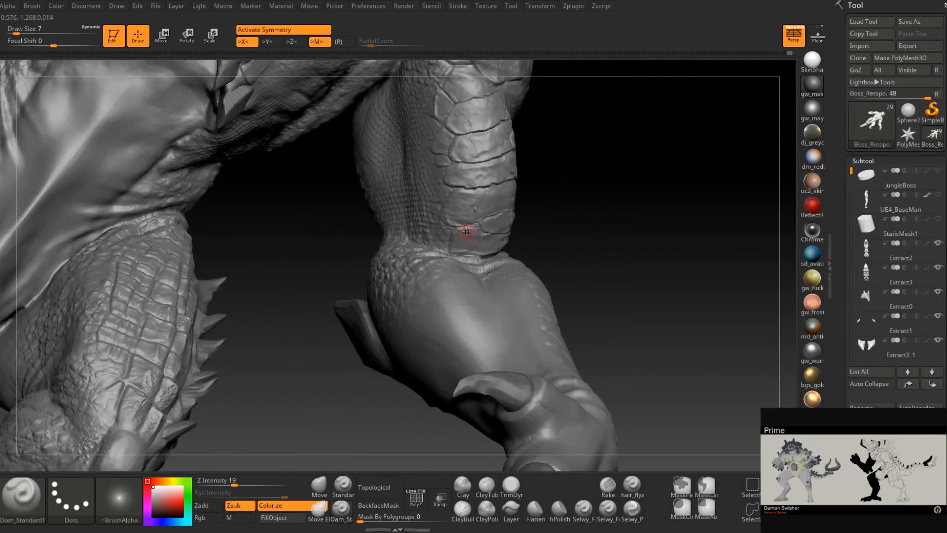
Continue the Dam_Standard scale creases around the outer side of the upper arm above the elbow
{"action": "right_click_drag", "start_coordinate": [480, 235], "coordinate": [456, 223]}
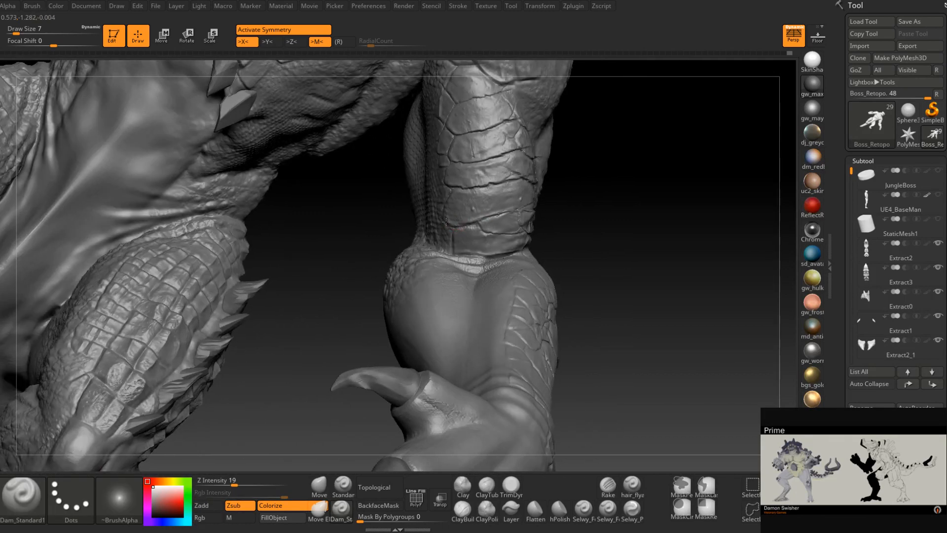
{"action": "right_click_drag", "start_coordinate": [515, 232], "coordinate": [486, 228]}
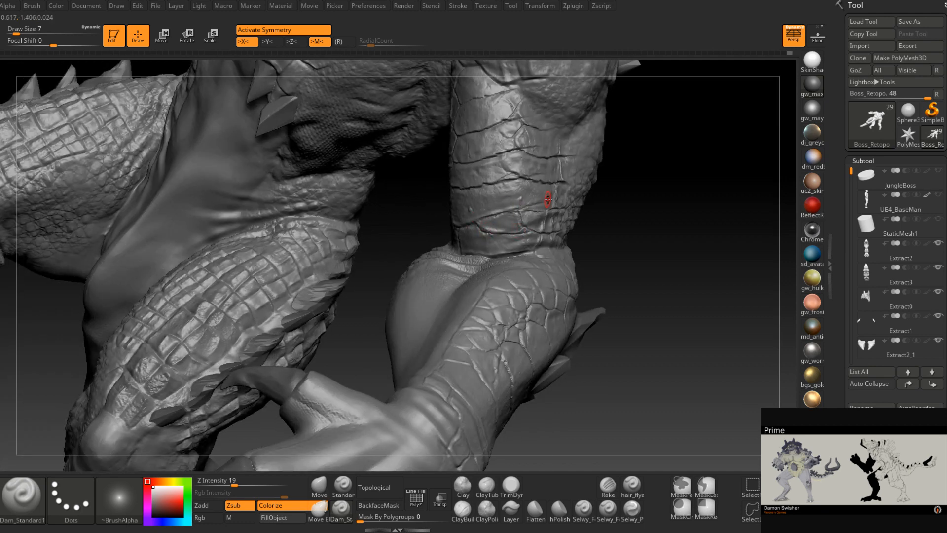
{"action": "right_click_drag", "start_coordinate": [497, 213], "coordinate": [563, 197]}
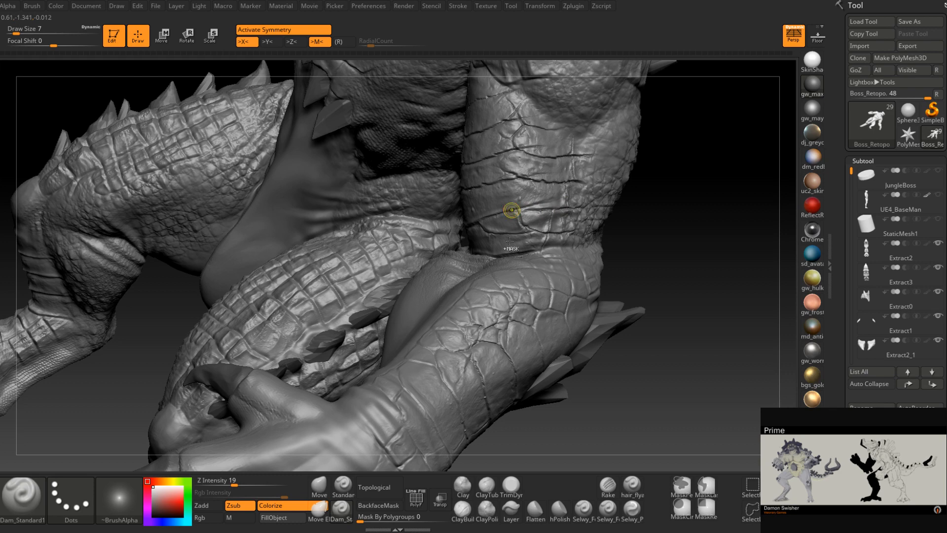
{"action": "right_click_drag", "start_coordinate": [510, 209], "coordinate": [525, 231]}
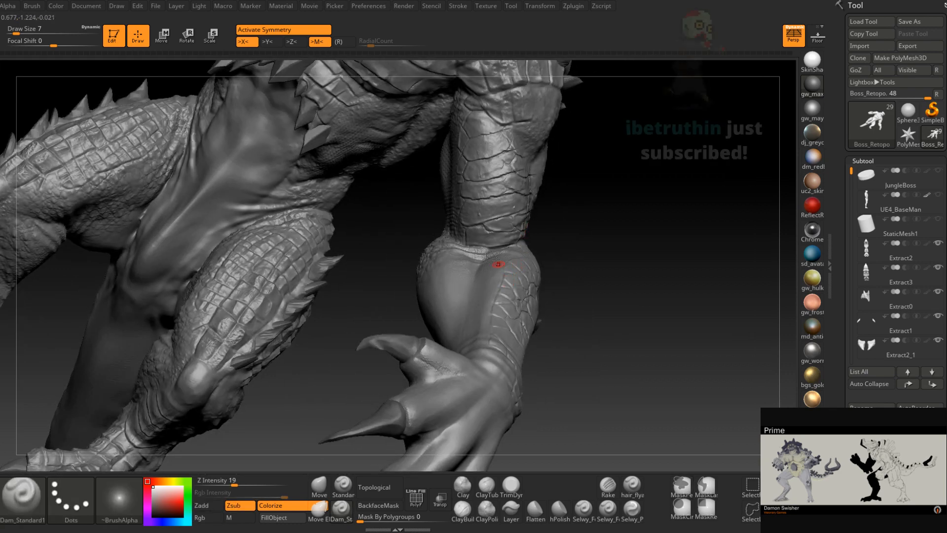
Stamp the Alligator_LegFront alpha down the forearm beside the spikes to the wrist with the Standard brush at Z Intensity 29
{"action": "mouse_move", "coordinate": [493, 264]}
{"action": "right_mouse_down"}
{"action": "mouse_move", "coordinate": [452, 256]}
{"action": "mouse_move", "coordinate": [460, 271]}
{"action": "mouse_move", "coordinate": [440, 284]}
{"action": "right_mouse_up"}
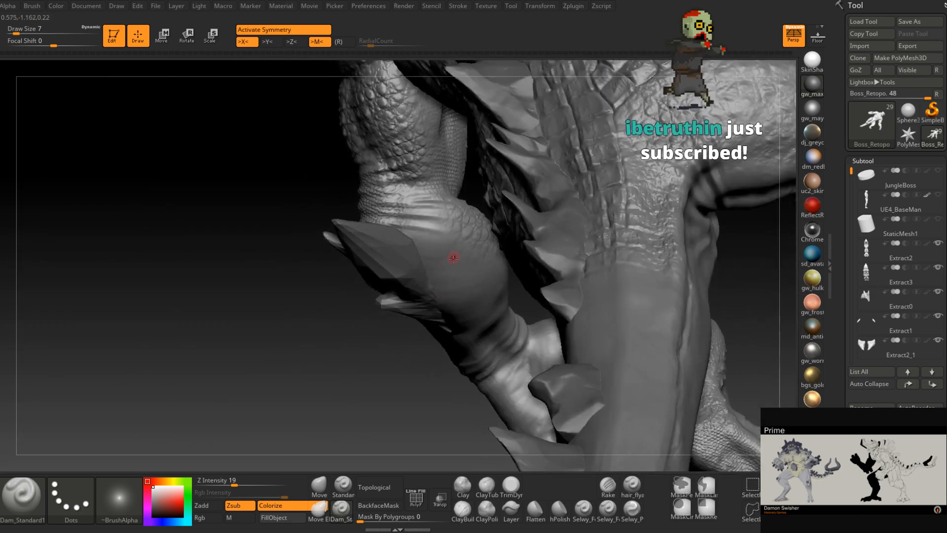
{"action": "right_click_drag", "start_coordinate": [467, 354], "coordinate": [405, 285]}
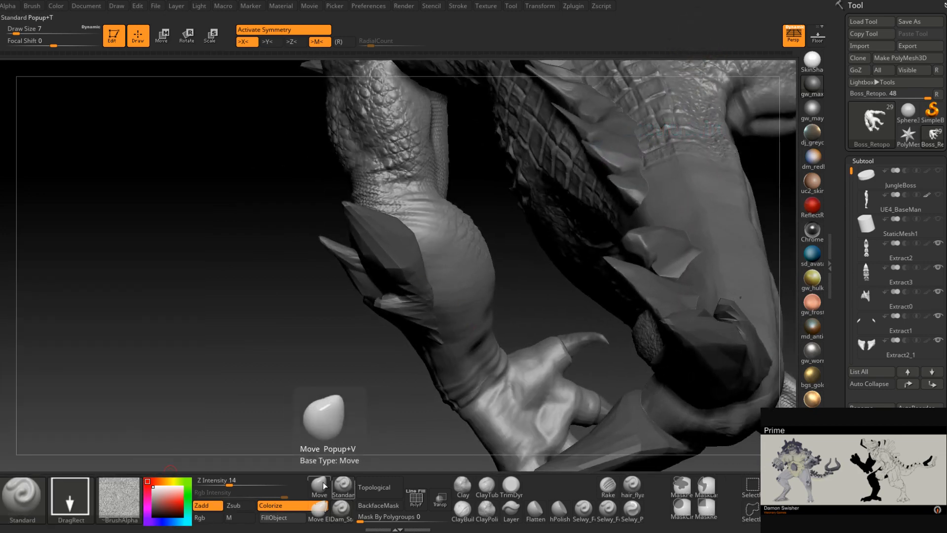
{"action": "left_click", "coordinate": [117, 497]}
{"action": "left_click", "coordinate": [330, 149]}
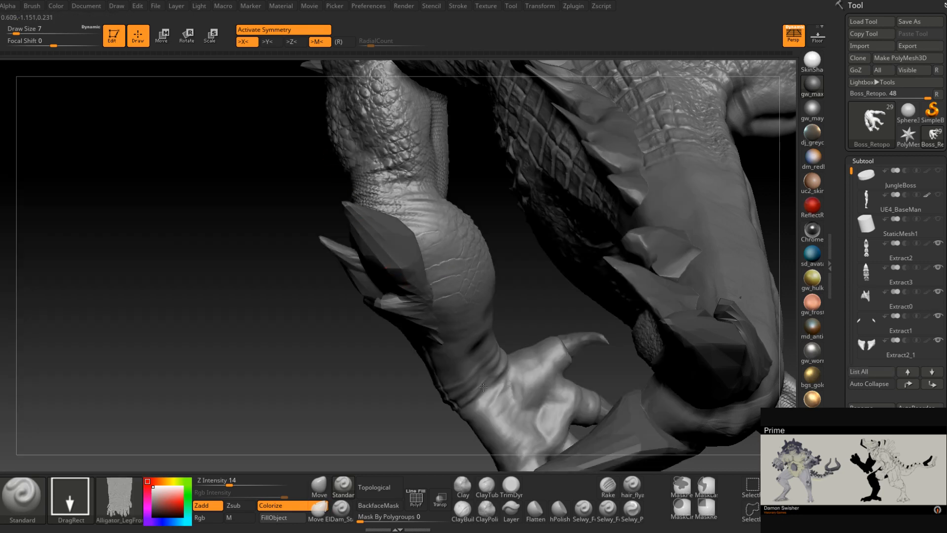
{"action": "mouse_move", "coordinate": [466, 316]}
{"action": "right_mouse_down"}
{"action": "mouse_move", "coordinate": [450, 276]}
{"action": "mouse_move", "coordinate": [398, 377]}
{"action": "right_mouse_up"}
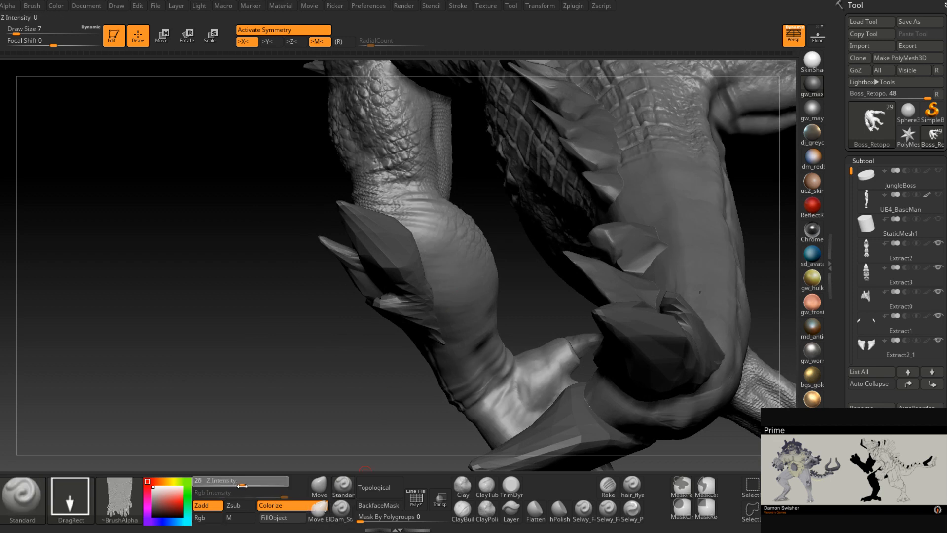
{"action": "left_click_drag", "start_coordinate": [245, 486], "coordinate": [243, 486]}
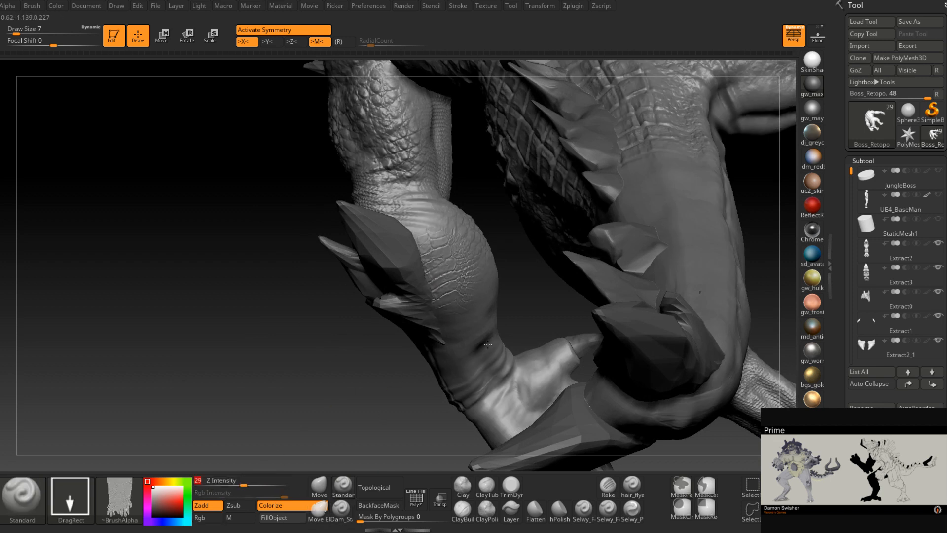
{"action": "left_click_drag", "start_coordinate": [513, 302], "coordinate": [453, 201]}
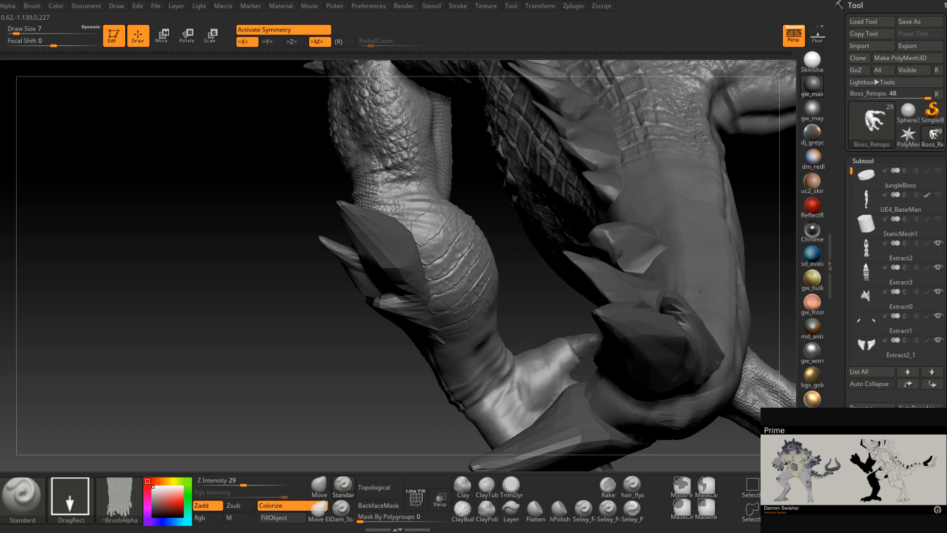
{"action": "mouse_move", "coordinate": [449, 306]}
{"action": "right_mouse_down"}
{"action": "mouse_move", "coordinate": [505, 326]}
{"action": "mouse_move", "coordinate": [490, 339]}
{"action": "mouse_move", "coordinate": [497, 315]}
{"action": "right_mouse_up"}
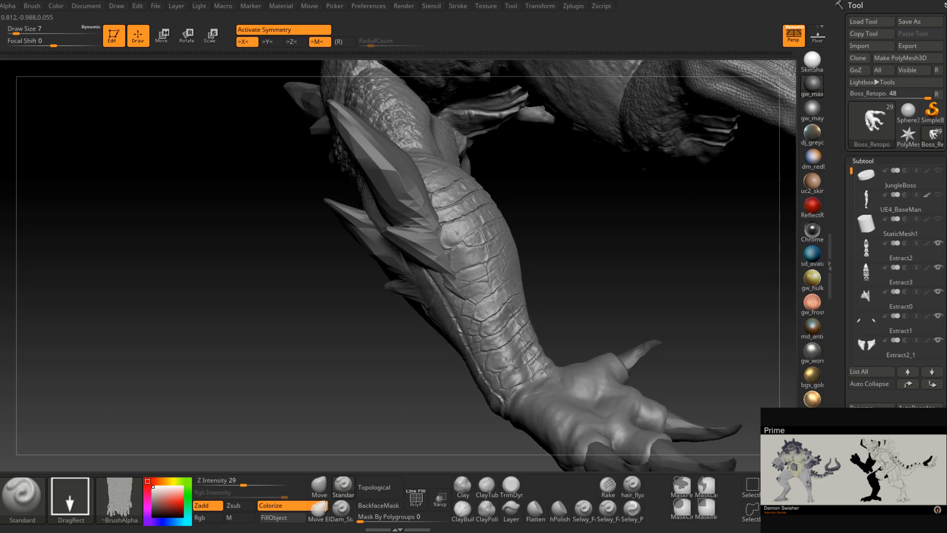
Stamp Alligator_LegFront alpha scales onto the inner forearm just below the elbow
{"action": "mouse_move", "coordinate": [515, 304]}
{"action": "right_mouse_down"}
{"action": "mouse_move", "coordinate": [531, 338]}
{"action": "mouse_move", "coordinate": [499, 333]}
{"action": "mouse_move", "coordinate": [514, 328]}
{"action": "mouse_move", "coordinate": [507, 341]}
{"action": "mouse_move", "coordinate": [518, 296]}
{"action": "right_mouse_up"}
{"action": "key", "text": "ctrl"}
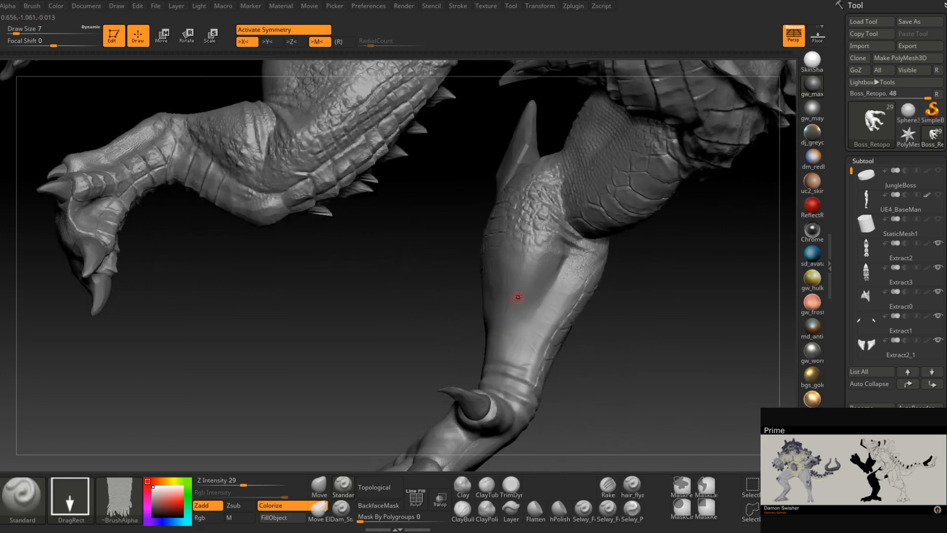
{"action": "left_click_drag", "start_coordinate": [542, 220], "coordinate": [569, 210]}
{"action": "right_click_drag", "start_coordinate": [575, 232], "coordinate": [571, 311]}
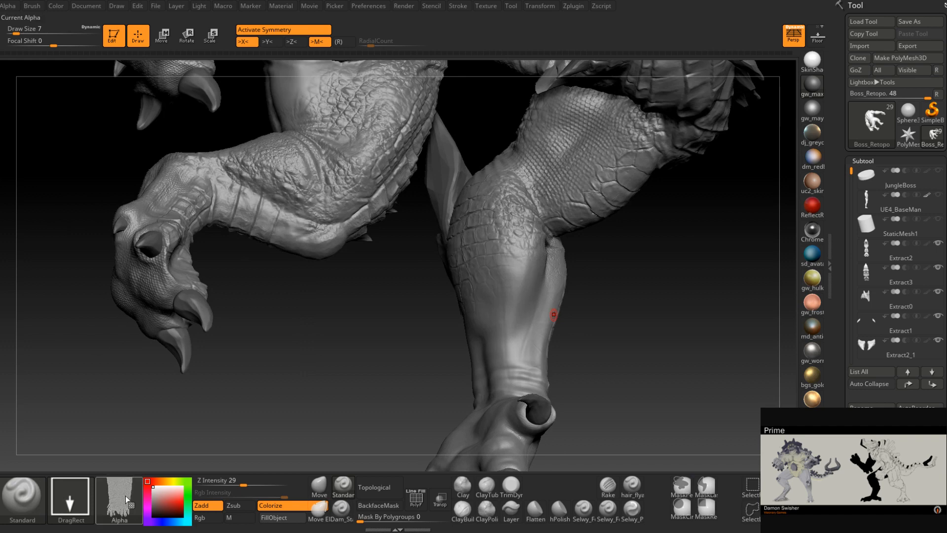
Try to stamp the grid-patterned Crocodile_Caiman alpha over the smooth inner forearm
{"action": "left_click", "coordinate": [125, 495]}
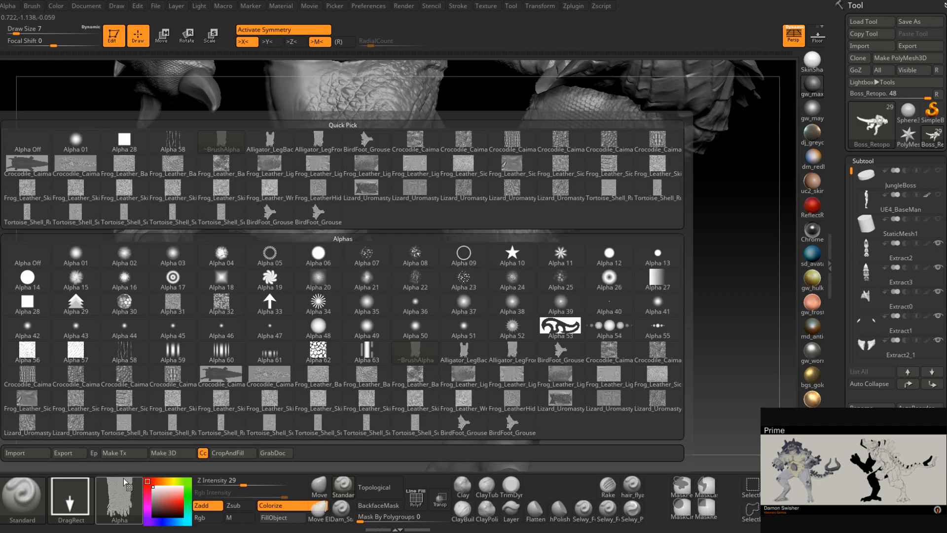
{"action": "left_click", "coordinate": [513, 143]}
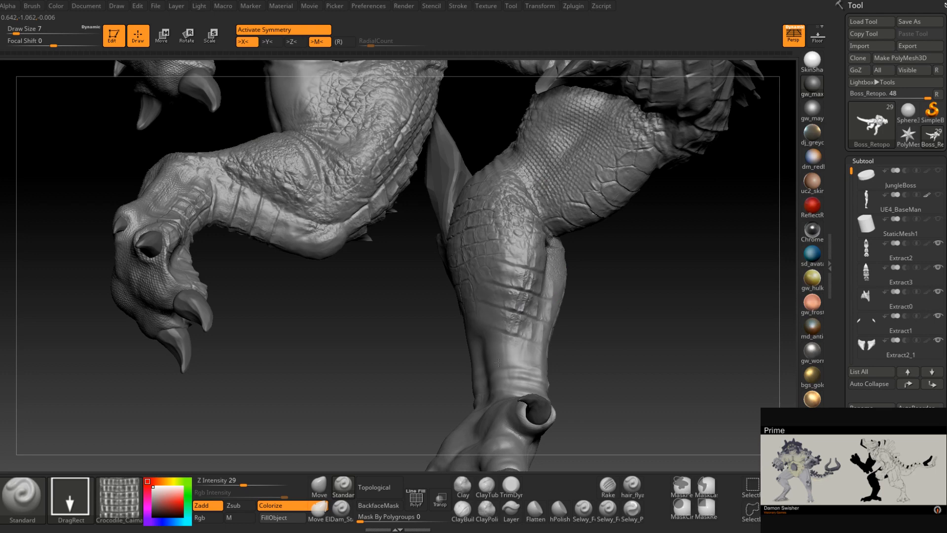
{"action": "mouse_move", "coordinate": [513, 327]}
{"action": "right_mouse_down"}
{"action": "mouse_move", "coordinate": [508, 337]}
{"action": "mouse_move", "coordinate": [538, 365]}
{"action": "right_mouse_up"}
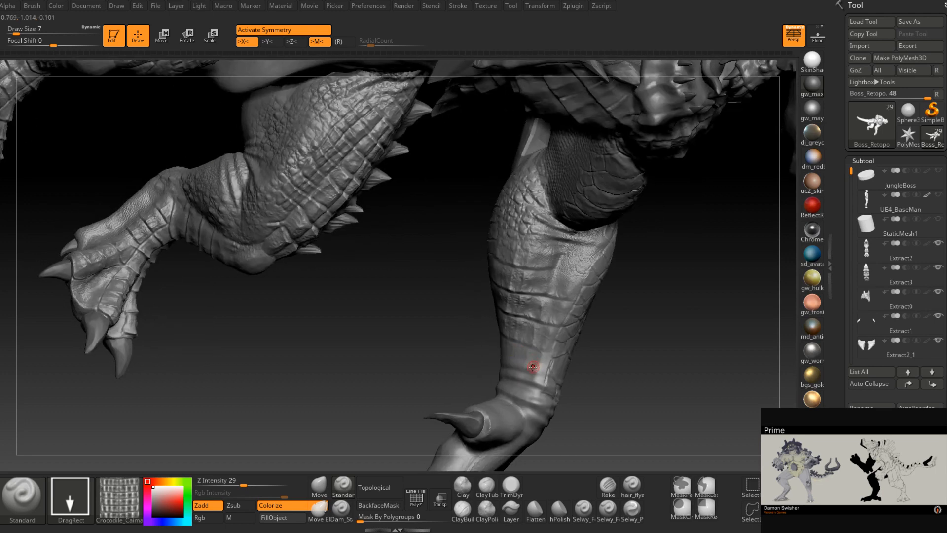
{"action": "key", "text": "ctrl+z"}
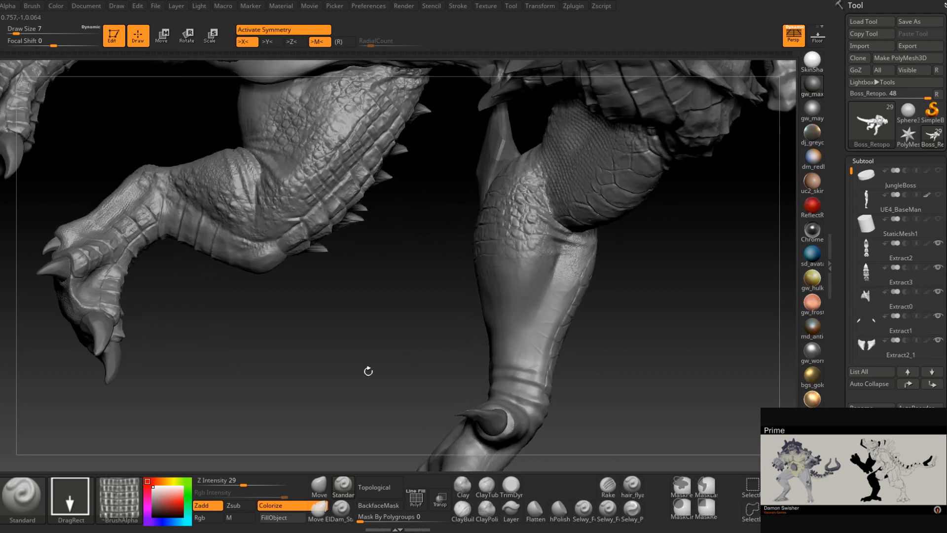
Stamp the pebbled Crocodile_Caiman alpha over the smooth inner forearm from below the elbow towards the wrist
{"action": "left_click", "coordinate": [118, 498]}
{"action": "left_click", "coordinate": [560, 141]}
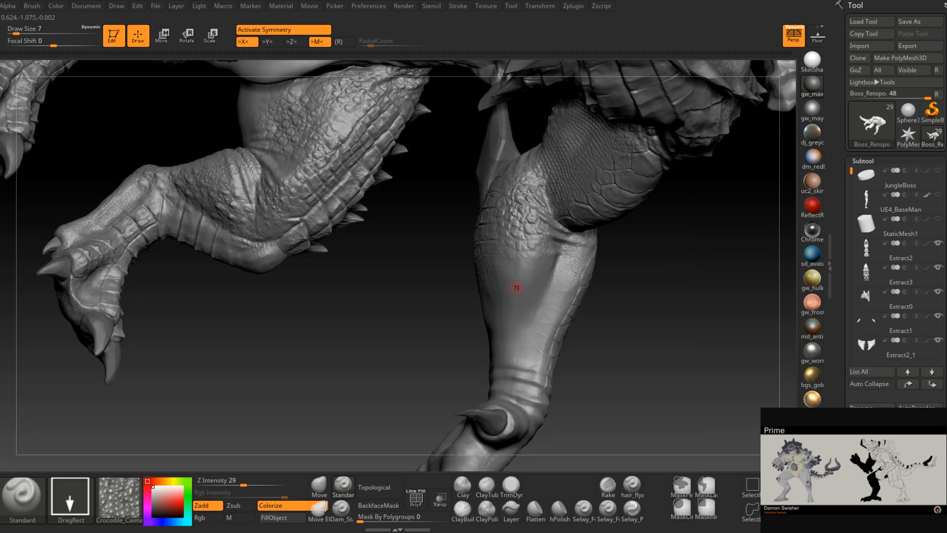
{"action": "left_click_drag", "start_coordinate": [517, 287], "coordinate": [537, 345]}
{"action": "right_click_drag", "start_coordinate": [547, 342], "coordinate": [522, 340]}
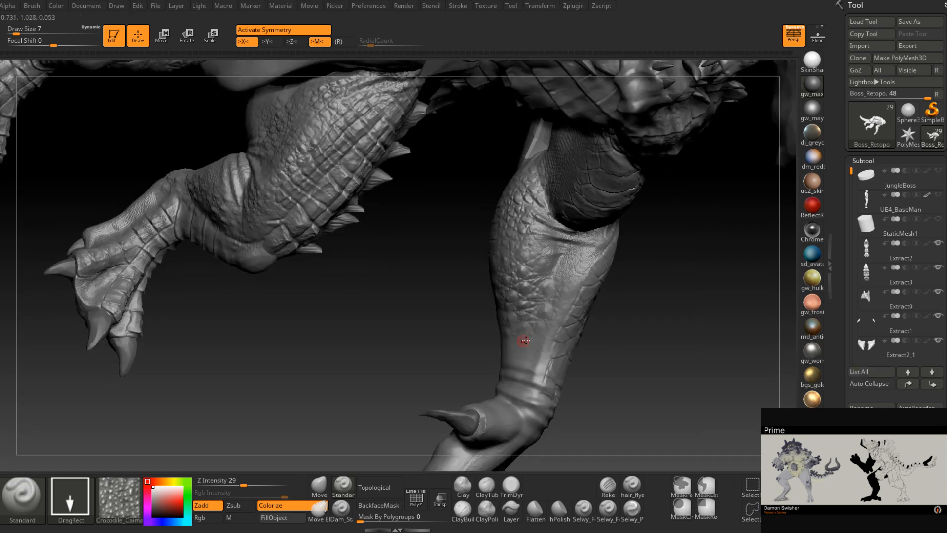
{"action": "mouse_move", "coordinate": [551, 306]}
{"action": "left_mouse_down"}
{"action": "mouse_move", "coordinate": [553, 332]}
{"action": "mouse_move", "coordinate": [580, 329]}
{"action": "left_mouse_up"}
{"action": "left_click_drag", "start_coordinate": [538, 254], "coordinate": [552, 283]}
{"action": "right_click_drag", "start_coordinate": [548, 306], "coordinate": [558, 245], "text": "alt"}
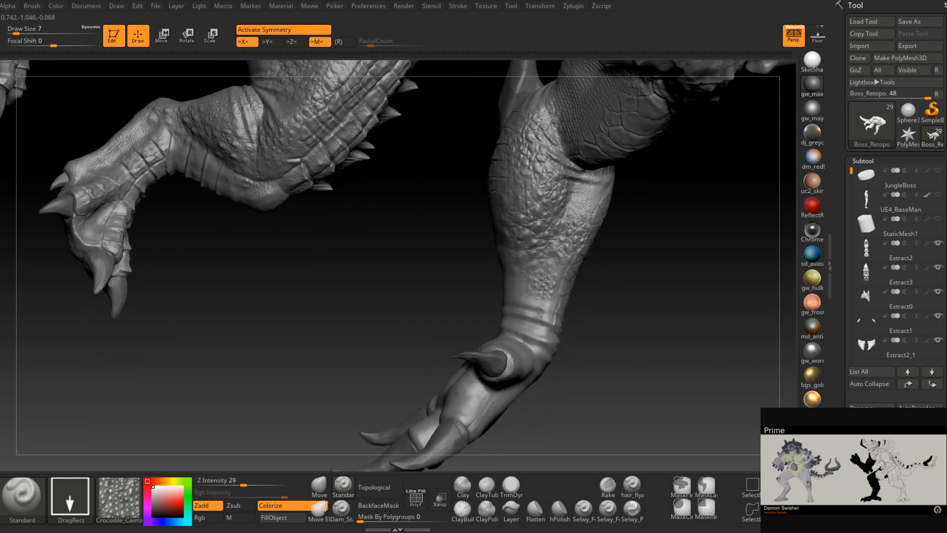
Extend the pebbled Crocodile_Caiman scales around the lower forearm below the spikes and around the wrist
{"action": "right_click_drag", "start_coordinate": [546, 296], "coordinate": [509, 291]}
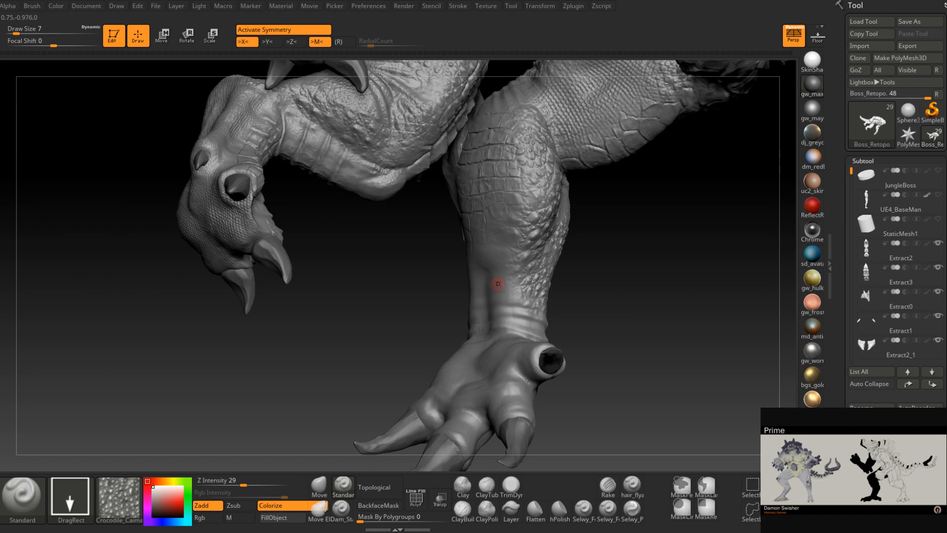
{"action": "left_click_drag", "start_coordinate": [488, 262], "coordinate": [497, 303]}
{"action": "right_click_drag", "start_coordinate": [497, 316], "coordinate": [465, 277]}
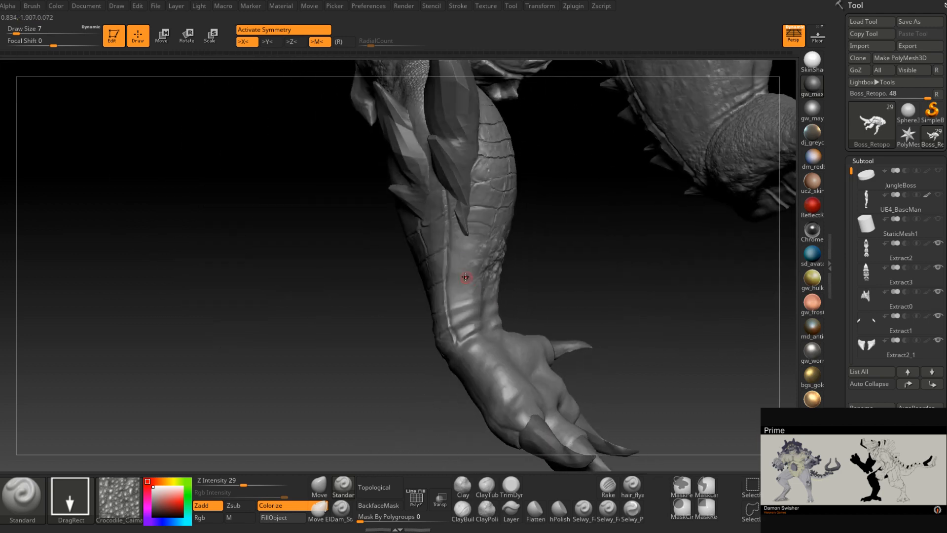
{"action": "left_click_drag", "start_coordinate": [459, 270], "coordinate": [472, 310]}
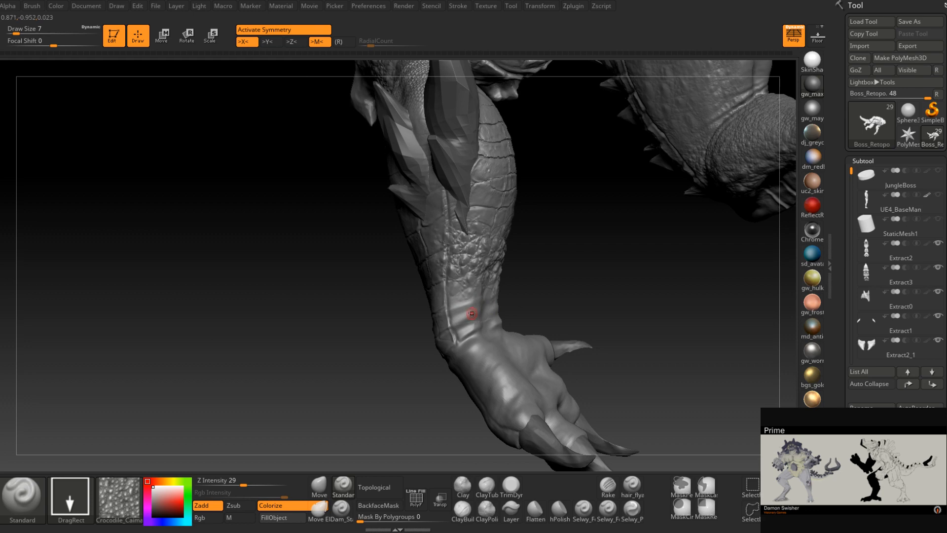
{"action": "right_click_drag", "start_coordinate": [471, 312], "coordinate": [470, 317]}
{"action": "left_click_drag", "start_coordinate": [473, 341], "coordinate": [495, 316]}
{"action": "right_click_drag", "start_coordinate": [495, 316], "coordinate": [595, 345]}
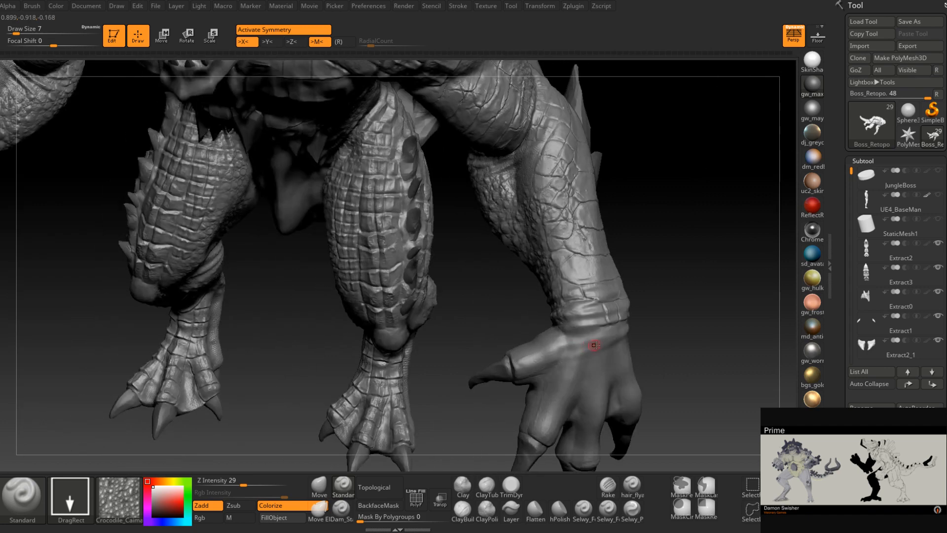
{"action": "right_click_drag", "start_coordinate": [587, 308], "coordinate": [506, 348]}
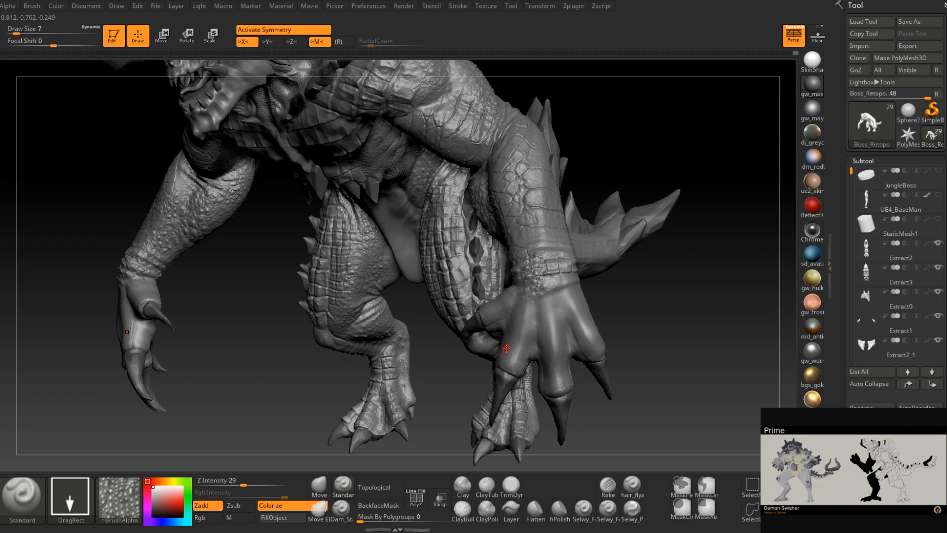
Switch to the grid-patterned Crocodile_Caiman alpha and try stamping it across the whole back of the hand
{"action": "left_click", "coordinate": [130, 499]}
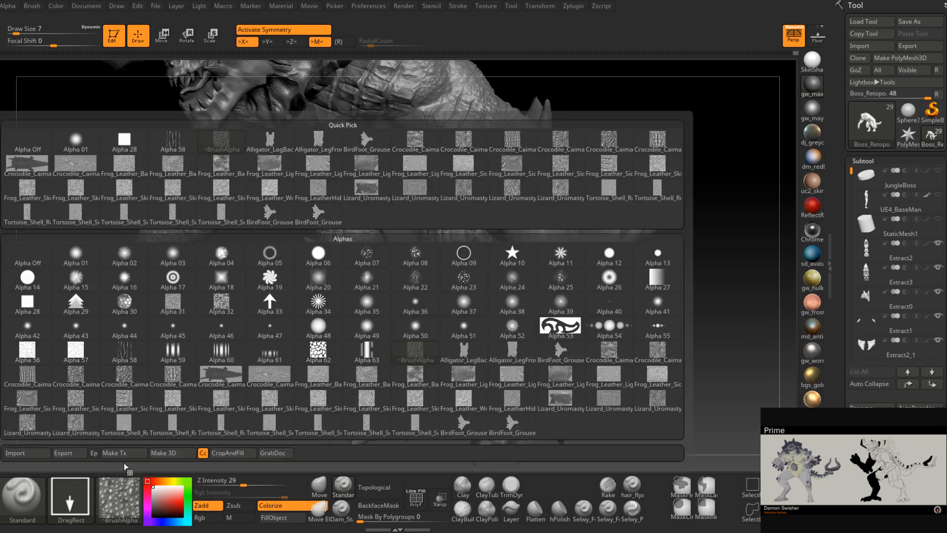
{"action": "left_click", "coordinate": [517, 142]}
{"action": "right_click_drag", "start_coordinate": [506, 349], "coordinate": [422, 286]}
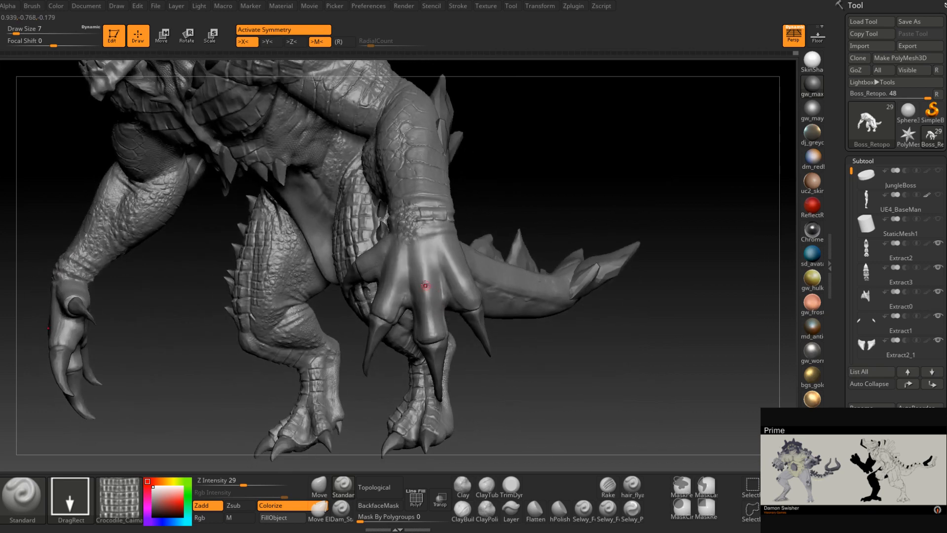
{"action": "left_click_drag", "start_coordinate": [429, 341], "coordinate": [433, 359]}
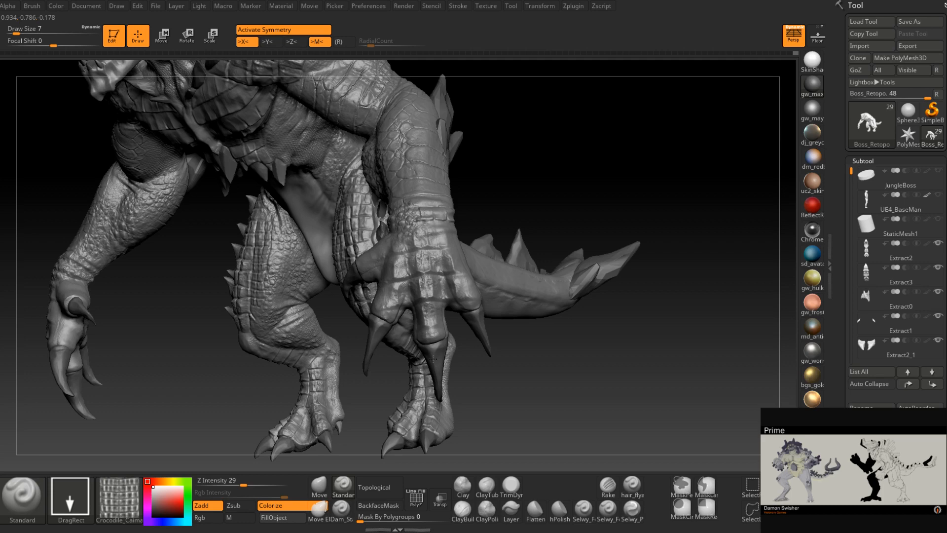
{"action": "key", "text": "ctrl+z"}
Set the Draw Size to 25, mask the middle finger up to the wrist, and invert the mask
{"action": "right_click_drag", "start_coordinate": [433, 267], "coordinate": [432, 259]}
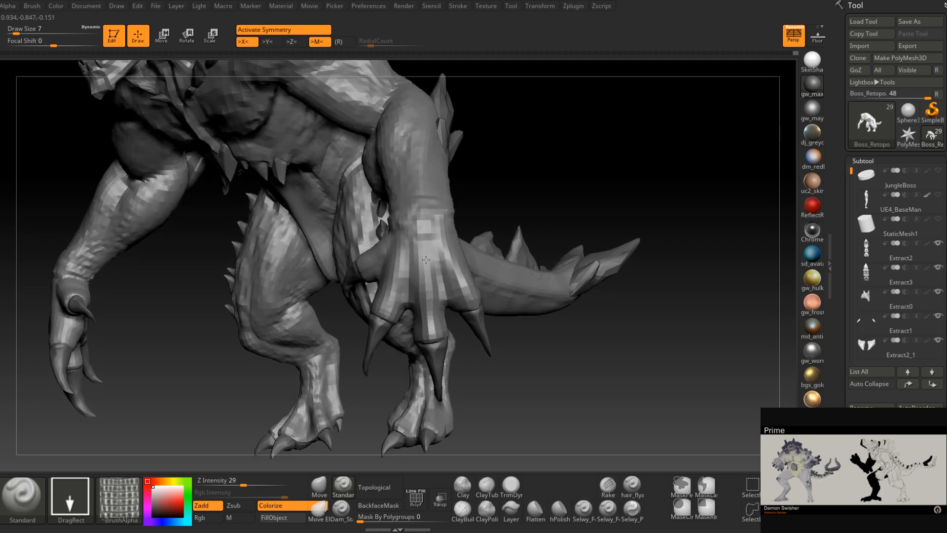
{"action": "key", "text": "space"}
{"action": "left_click_drag", "start_coordinate": [426, 259], "coordinate": [431, 259]}
{"action": "key", "text": "shift"}
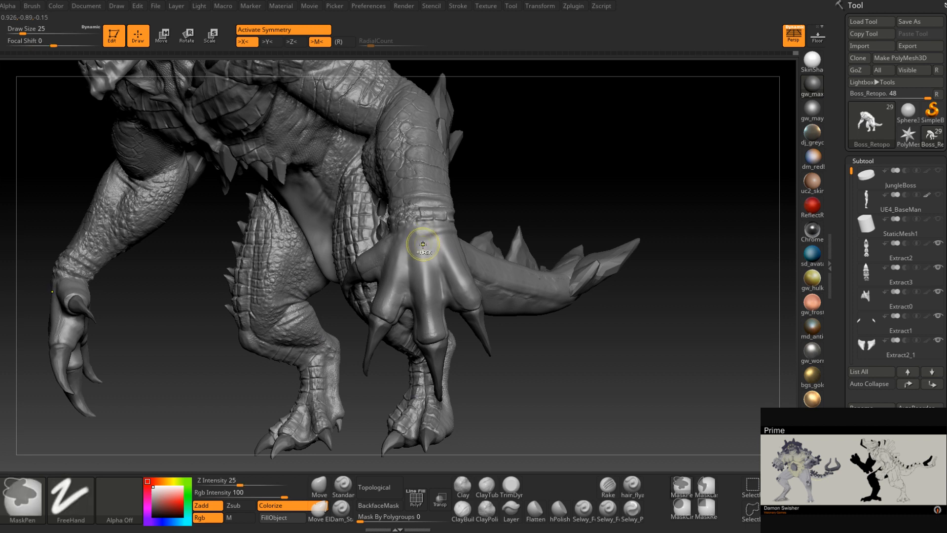
{"action": "mouse_move", "coordinate": [423, 240]}
{"action": "left_mouse_down", "text": "ctrl"}
{"action": "mouse_move", "coordinate": [428, 315]}
{"action": "mouse_move", "coordinate": [423, 257]}
{"action": "left_mouse_up", "text": "ctrl"}
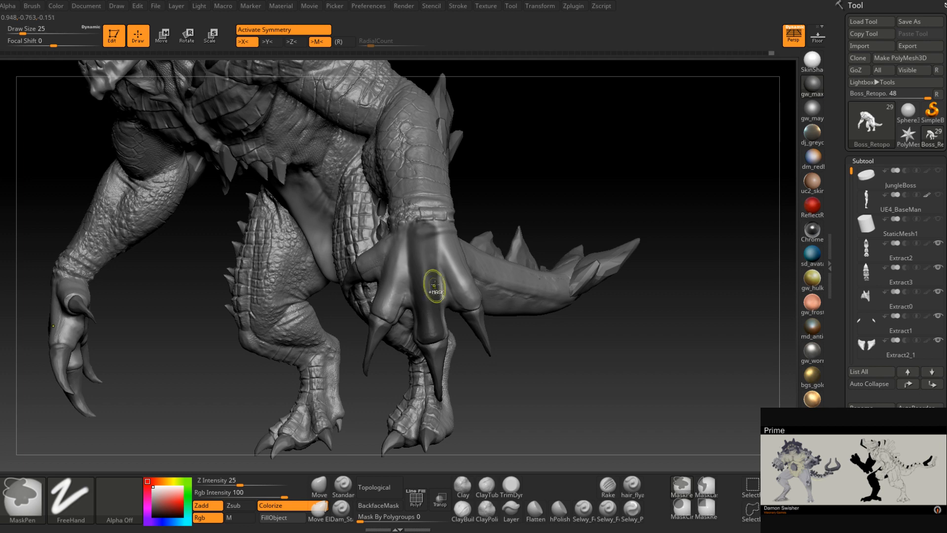
{"action": "left_click", "coordinate": [501, 205], "text": "ctrl"}
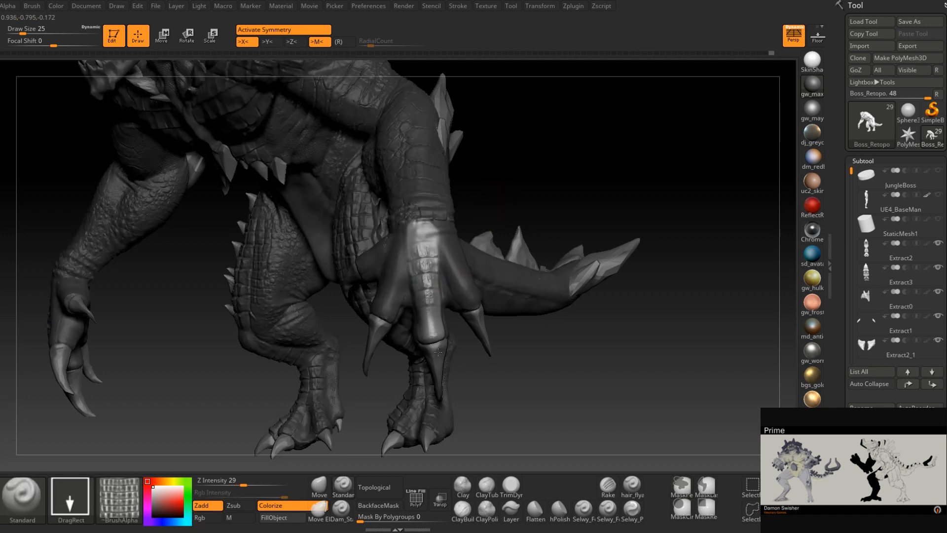
Stamp the grid-patterned Crocodile_Caiman alpha along the unmasked middle finger, undoing trial stamps until the plates run from wrist to claw
{"action": "left_click_drag", "start_coordinate": [438, 351], "coordinate": [434, 383]}
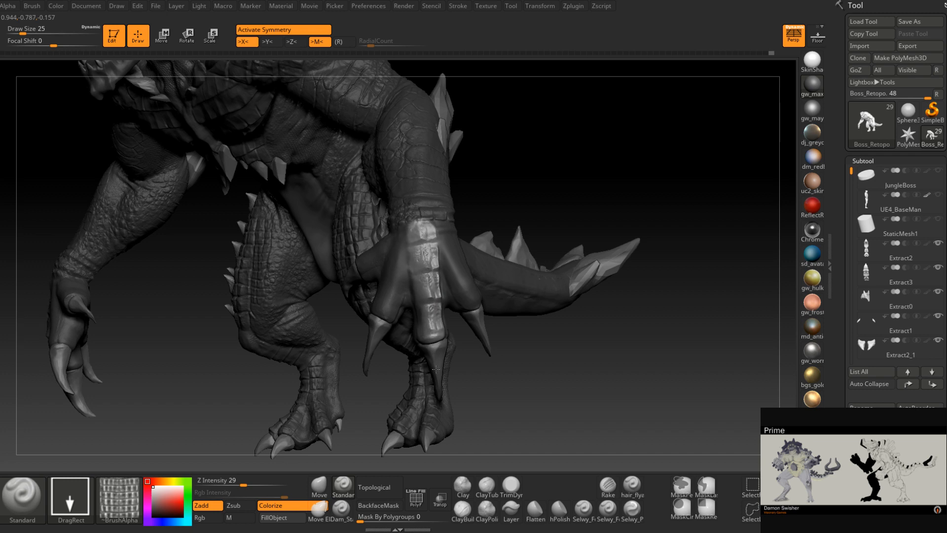
{"action": "key", "text": "ctrl+z"}
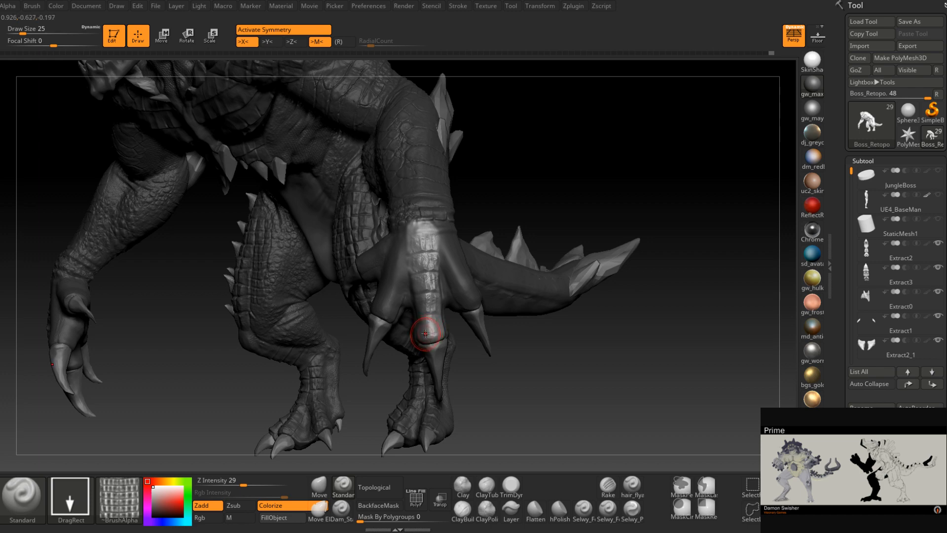
{"action": "right_click_drag", "start_coordinate": [425, 333], "coordinate": [424, 237], "text": "alt"}
{"action": "key", "text": "ctrl+z"}
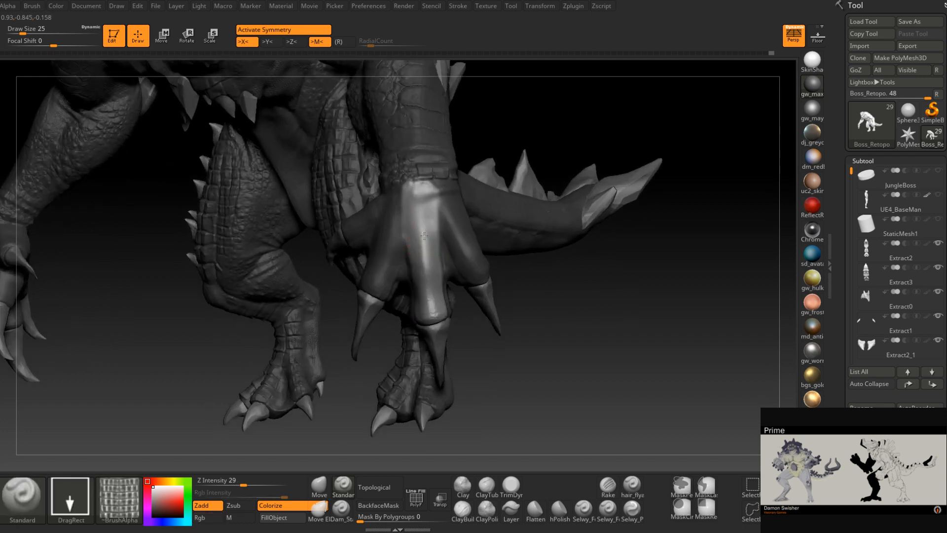
{"action": "left_click_drag", "start_coordinate": [424, 236], "coordinate": [431, 289]}
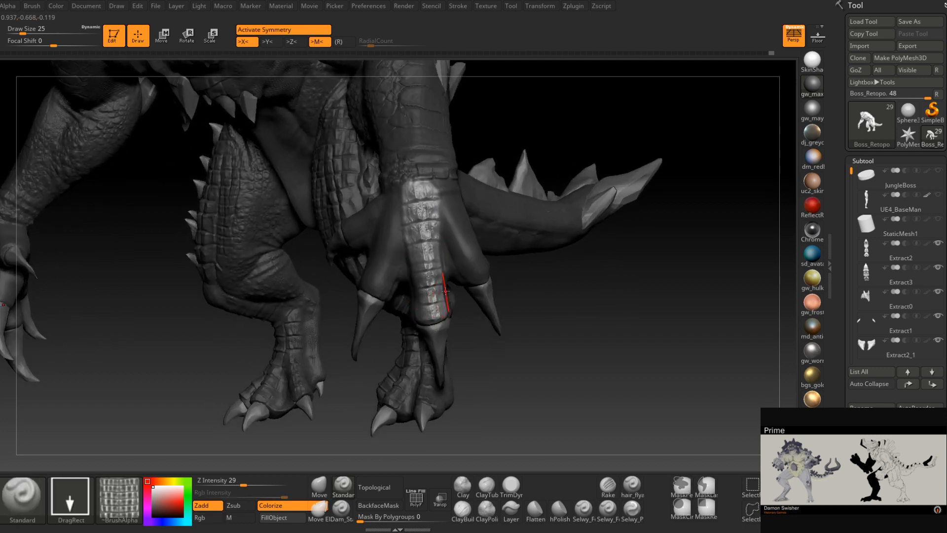
{"action": "mouse_move", "coordinate": [444, 296]}
{"action": "right_mouse_down"}
{"action": "mouse_move", "coordinate": [451, 269]}
{"action": "mouse_move", "coordinate": [433, 285]}
{"action": "mouse_move", "coordinate": [450, 281]}
{"action": "right_mouse_up"}
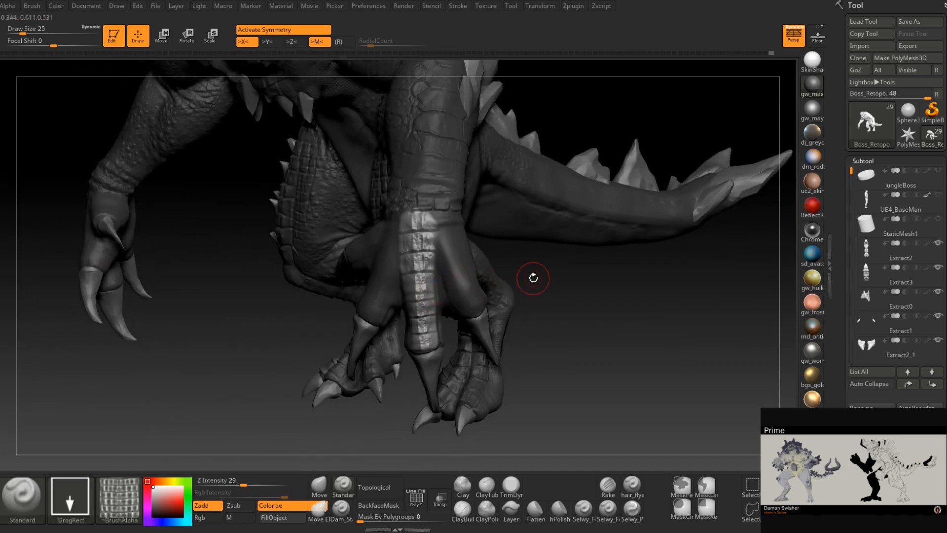
Clear the mask, mask the outer finger from the wrist to its claw, and invert the mask
{"action": "left_click_drag", "start_coordinate": [533, 281], "coordinate": [502, 250], "text": "ctrl"}
{"action": "mouse_move", "coordinate": [439, 233]}
{"action": "left_mouse_down", "text": "ctrl"}
{"action": "mouse_move", "coordinate": [469, 302]}
{"action": "mouse_move", "coordinate": [443, 217]}
{"action": "left_mouse_up", "text": "ctrl"}
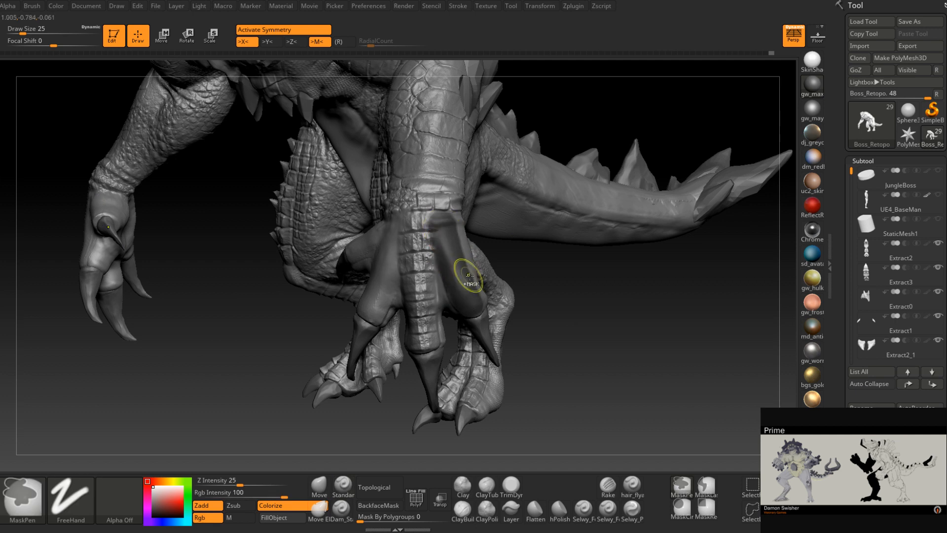
{"action": "left_click", "coordinate": [554, 290], "text": "ctrl"}
Stamp the grid-patterned Crocodile_Caiman alpha along the unmasked outer finger from the wrist to the claw
{"action": "mouse_move", "coordinate": [475, 318]}
{"action": "left_mouse_down"}
{"action": "mouse_move", "coordinate": [481, 347]}
{"action": "mouse_move", "coordinate": [477, 302]}
{"action": "mouse_move", "coordinate": [475, 318]}
{"action": "left_mouse_up"}
{"action": "right_click_drag", "start_coordinate": [481, 318], "coordinate": [474, 318]}
{"action": "left_click_drag", "start_coordinate": [470, 311], "coordinate": [482, 335]}
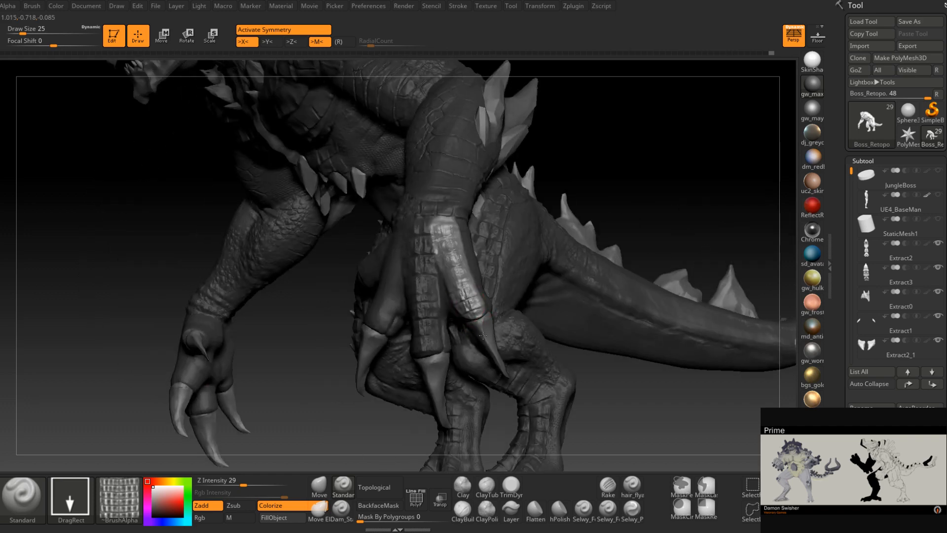
{"action": "mouse_move", "coordinate": [480, 323]}
{"action": "right_mouse_down"}
{"action": "mouse_move", "coordinate": [502, 302]}
{"action": "mouse_move", "coordinate": [464, 309]}
{"action": "right_mouse_up"}
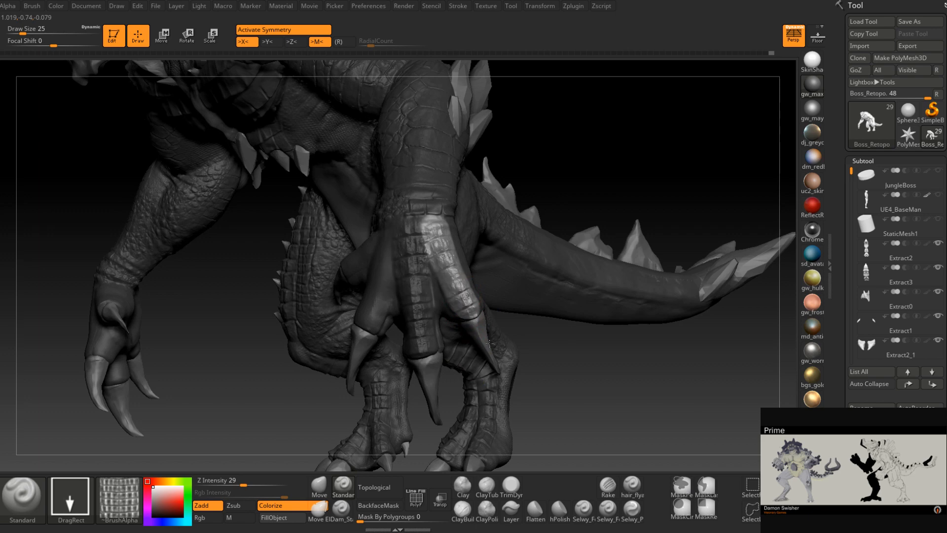
{"action": "right_click_drag", "start_coordinate": [490, 344], "coordinate": [534, 350]}
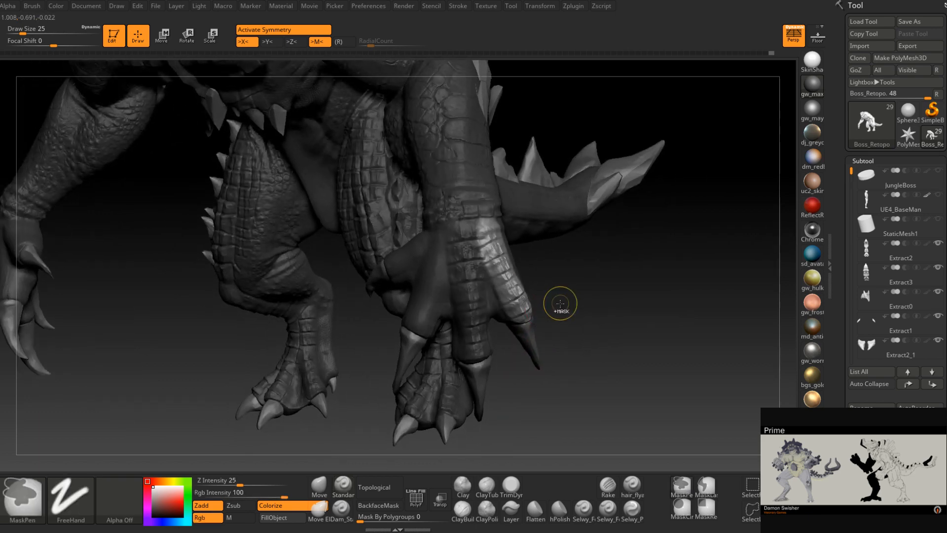
Clear the mask, mask the finger nearest the thumb up to the wrist, trim its upper edge, and invert the mask
{"action": "left_click_drag", "start_coordinate": [558, 308], "coordinate": [579, 275], "text": "ctrl"}
{"action": "right_click_drag", "start_coordinate": [578, 276], "coordinate": [611, 283]}
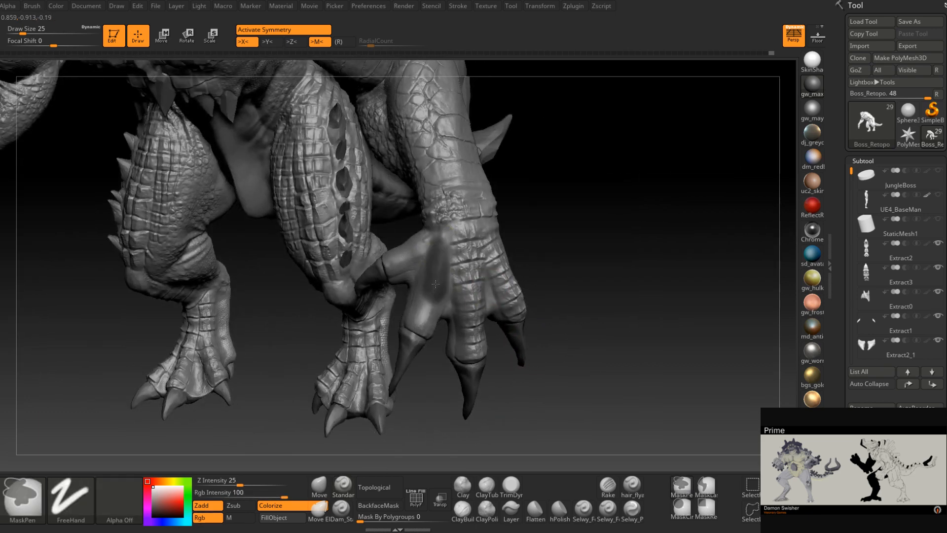
{"action": "left_click_drag", "start_coordinate": [430, 307], "coordinate": [423, 312], "text": "ctrl"}
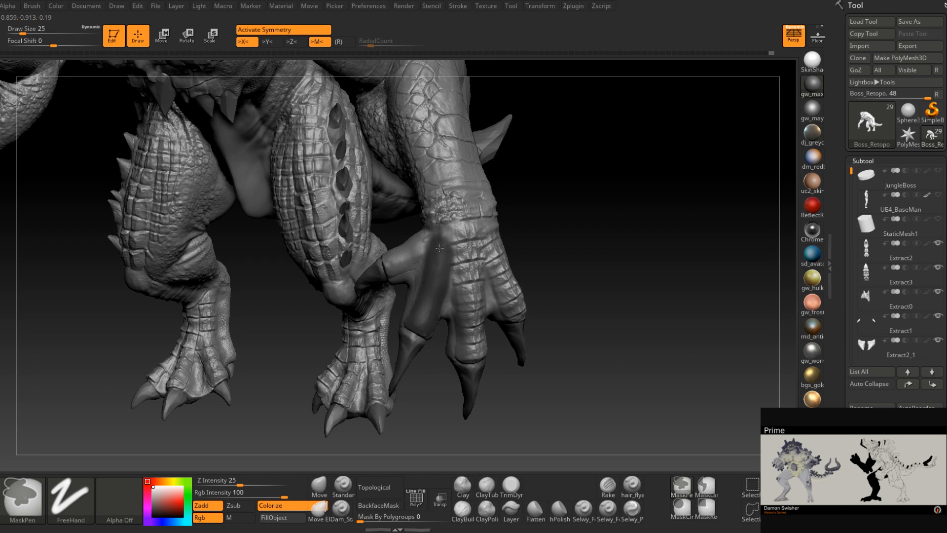
{"action": "left_click_drag", "start_coordinate": [440, 248], "coordinate": [440, 231], "text": "ctrl"}
{"action": "left_click_drag", "start_coordinate": [440, 210], "coordinate": [429, 216], "text": "ctrl+alt"}
{"action": "left_click", "coordinate": [543, 222], "text": "ctrl"}
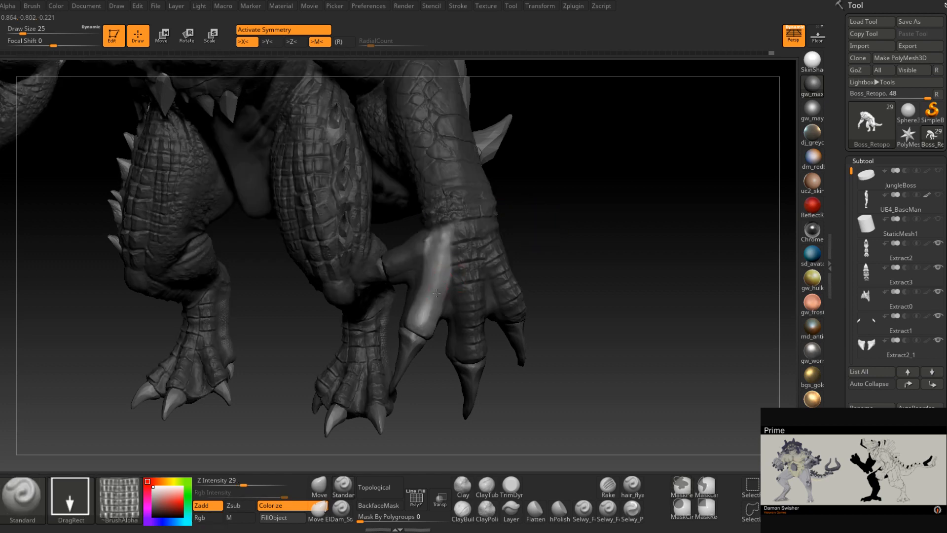
Stamp the grid-patterned Crocodile_Caiman alpha along the unmasked finger beside the thumb down to its claw
{"action": "left_click_drag", "start_coordinate": [436, 293], "coordinate": [412, 357]}
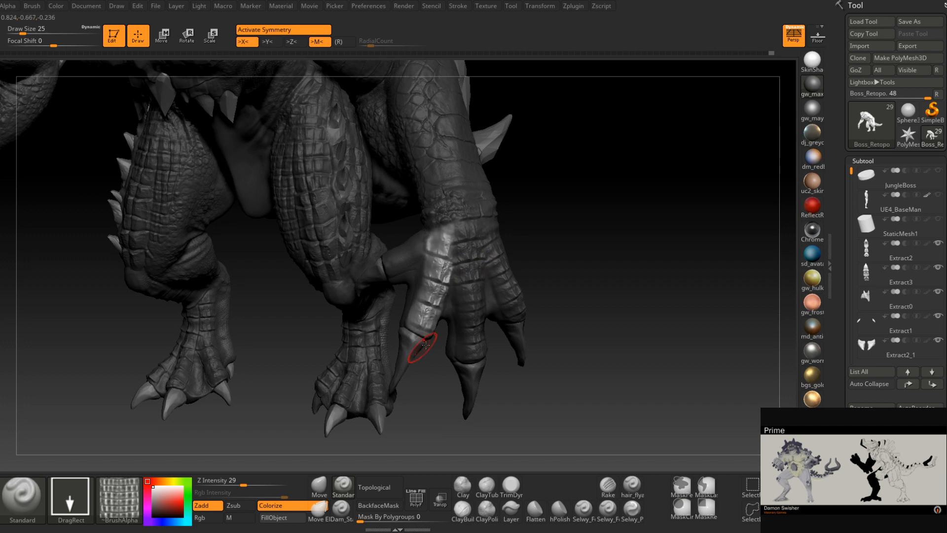
{"action": "right_click_drag", "start_coordinate": [426, 345], "coordinate": [474, 260]}
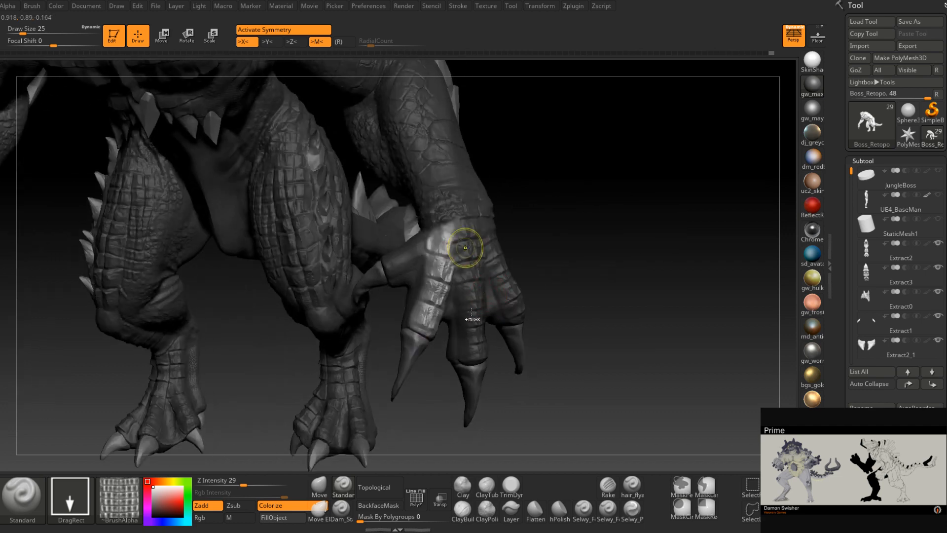
{"action": "right_click_drag", "start_coordinate": [471, 311], "coordinate": [421, 343]}
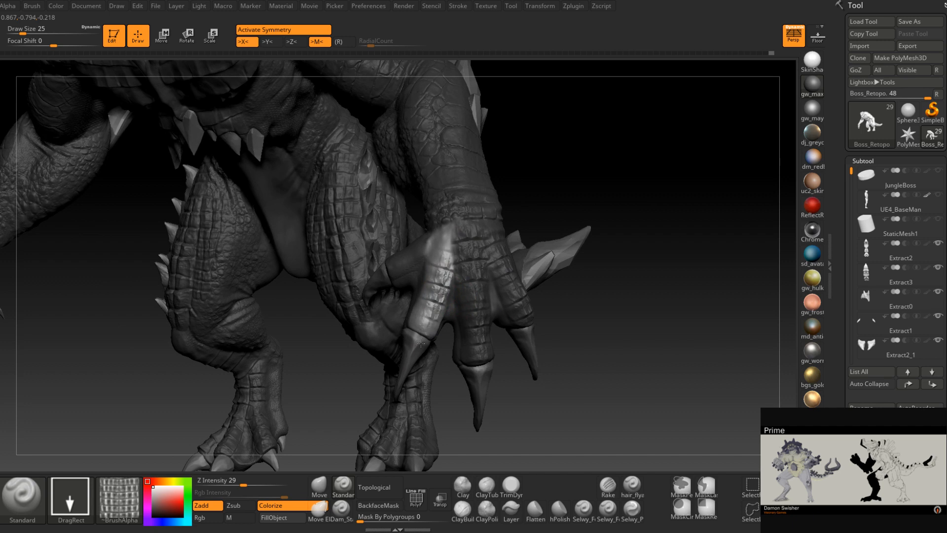
{"action": "left_click_drag", "start_coordinate": [421, 343], "coordinate": [415, 350]}
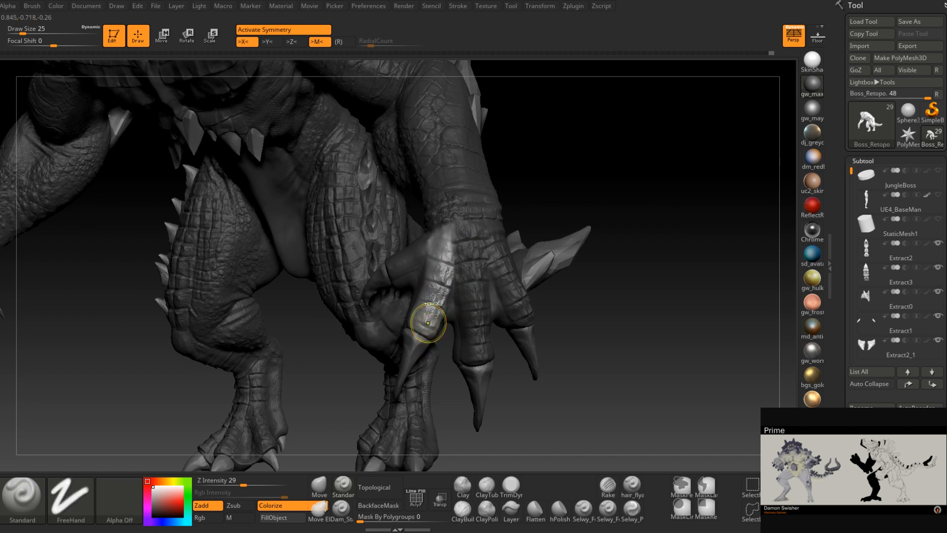
Undo the last smoothing stroke on the finger beside the thumb
{"action": "key", "text": "ctrl+z"}
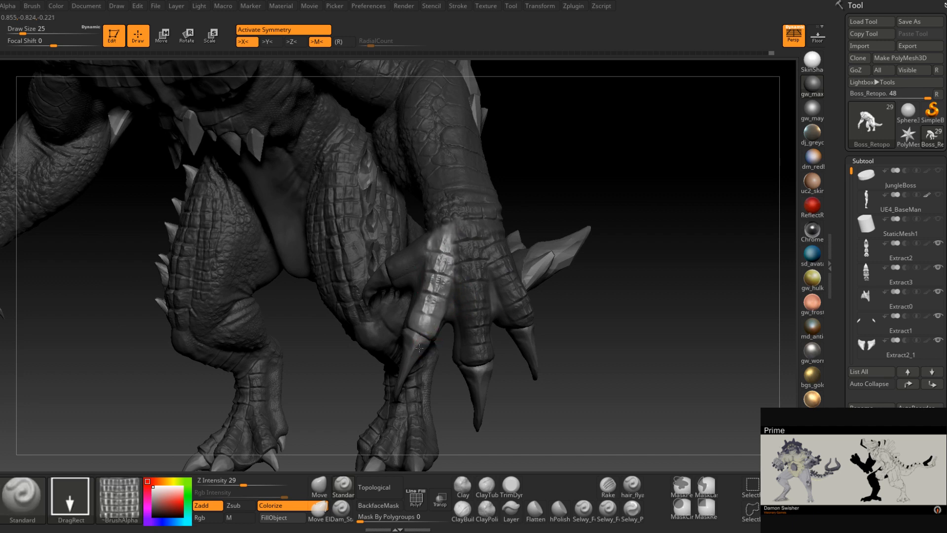
{"action": "right_click_drag", "start_coordinate": [420, 326], "coordinate": [458, 322]}
{"action": "right_click_drag", "start_coordinate": [539, 281], "coordinate": [556, 264]}
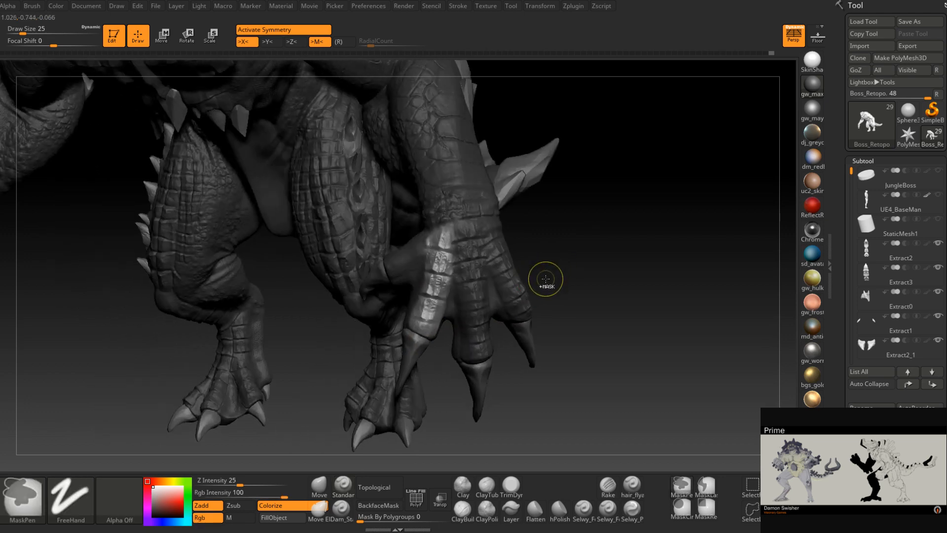
Clear the mask, mask the thumb from the wrist to its claw, and invert the mask
{"action": "left_click_drag", "start_coordinate": [545, 280], "coordinate": [546, 262], "text": "ctrl"}
{"action": "right_click_drag", "start_coordinate": [546, 263], "coordinate": [474, 273]}
{"action": "mouse_move", "coordinate": [426, 241]}
{"action": "left_mouse_down", "text": "ctrl"}
{"action": "mouse_move", "coordinate": [402, 267]}
{"action": "mouse_move", "coordinate": [420, 266]}
{"action": "left_mouse_up", "text": "ctrl"}
{"action": "left_click", "coordinate": [516, 241], "text": "ctrl"}
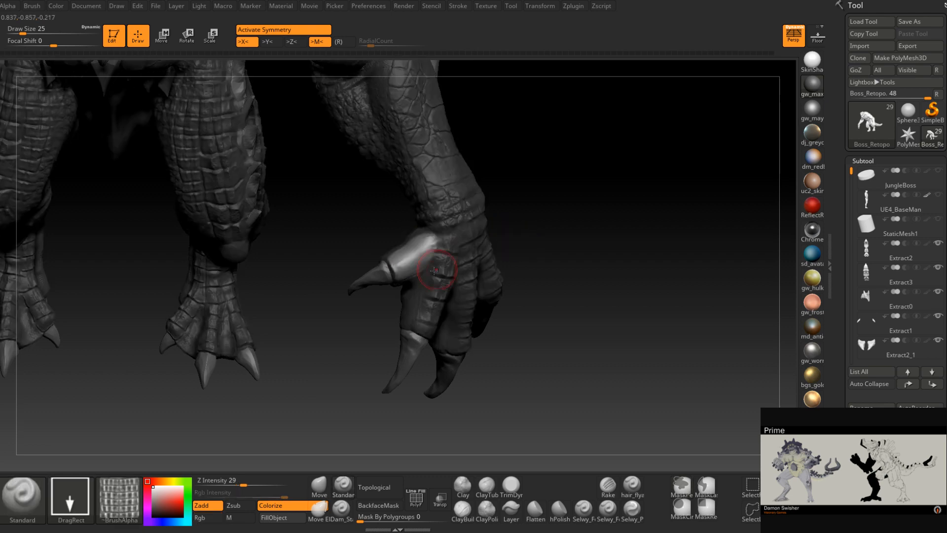
Stamp the grid-patterned Crocodile_Caiman alpha on the unmasked thumb and clear the mask
{"action": "left_click_drag", "start_coordinate": [376, 273], "coordinate": [370, 280]}
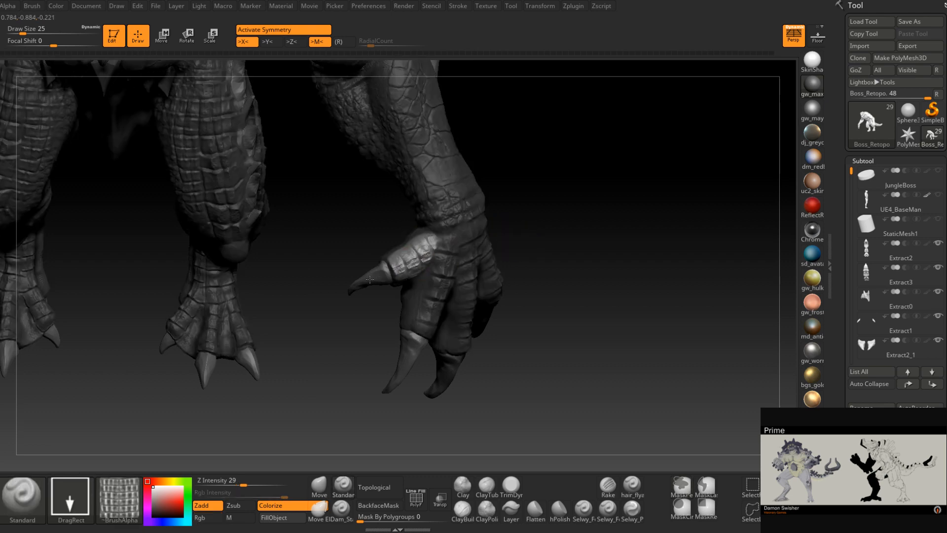
{"action": "mouse_move", "coordinate": [538, 262]}
{"action": "right_mouse_down"}
{"action": "mouse_move", "coordinate": [462, 254]}
{"action": "mouse_move", "coordinate": [476, 265]}
{"action": "right_mouse_up"}
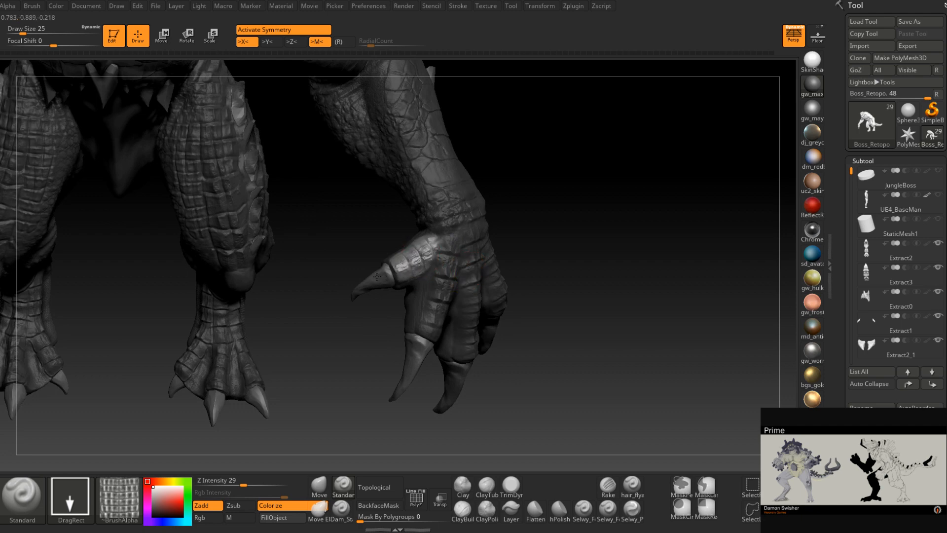
{"action": "right_click_drag", "start_coordinate": [526, 228], "coordinate": [516, 222]}
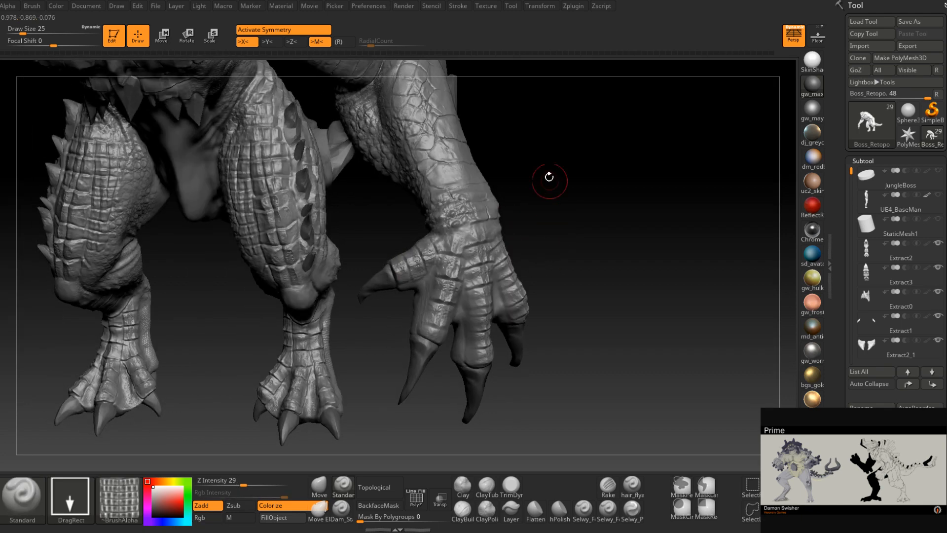
With the Dam_Standard brush at draw size 11, carve creases between the scales of the thumb and the neighbouring finger
{"action": "left_click", "coordinate": [341, 508]}
{"action": "mouse_move", "coordinate": [358, 446]}
{"action": "right_mouse_down"}
{"action": "mouse_move", "coordinate": [438, 257]}
{"action": "mouse_move", "coordinate": [406, 332]}
{"action": "right_mouse_up"}
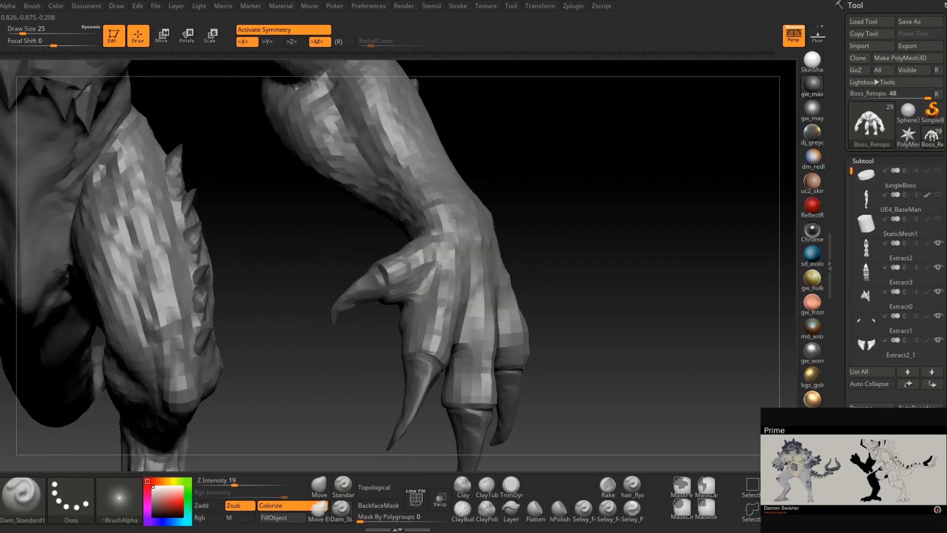
{"action": "key", "text": "space"}
{"action": "left_click_drag", "start_coordinate": [437, 268], "coordinate": [430, 268]}
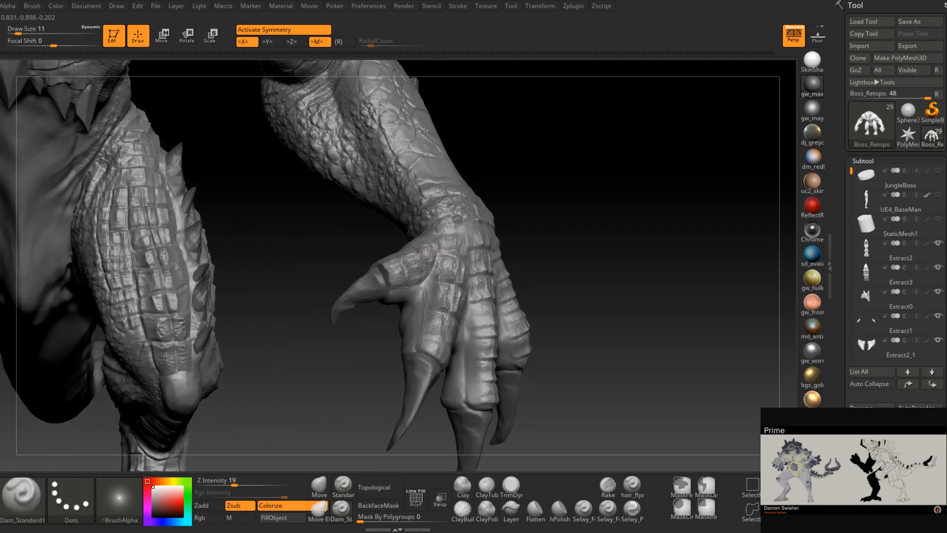
{"action": "right_click_drag", "start_coordinate": [396, 290], "coordinate": [443, 267]}
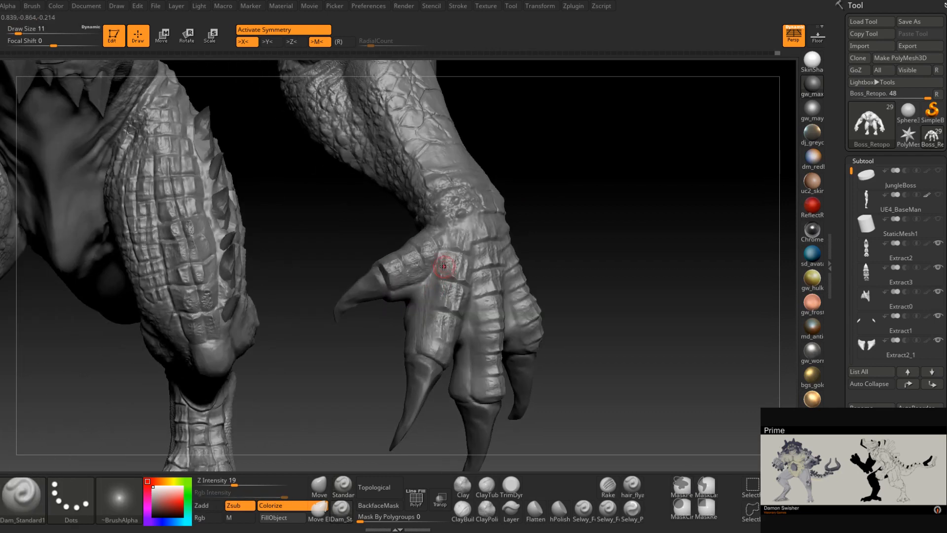
{"action": "left_click_drag", "start_coordinate": [425, 319], "coordinate": [418, 345]}
{"action": "right_click_drag", "start_coordinate": [416, 365], "coordinate": [448, 372]}
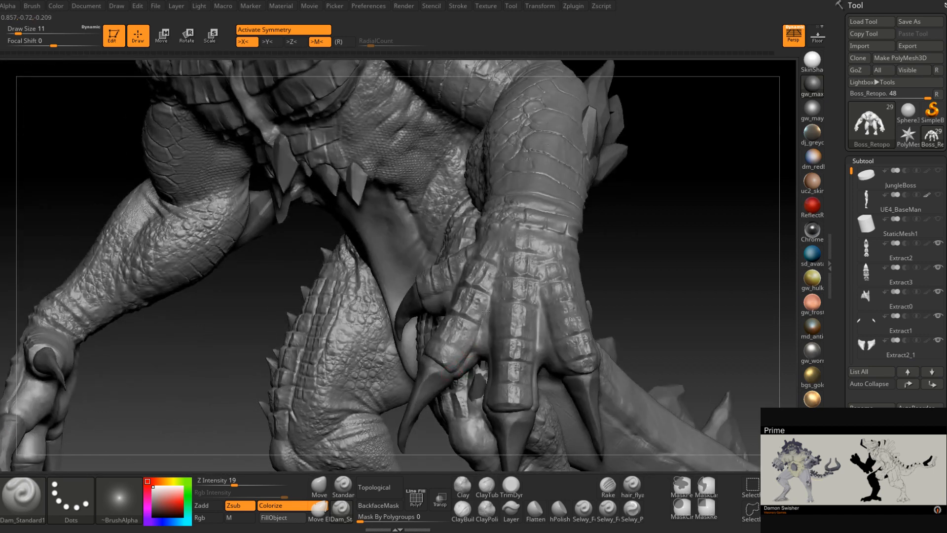
Carve creases between the scale rows along the middle and outer fingers with Dam_Standard
{"action": "right_click_drag", "start_coordinate": [486, 311], "coordinate": [499, 355]}
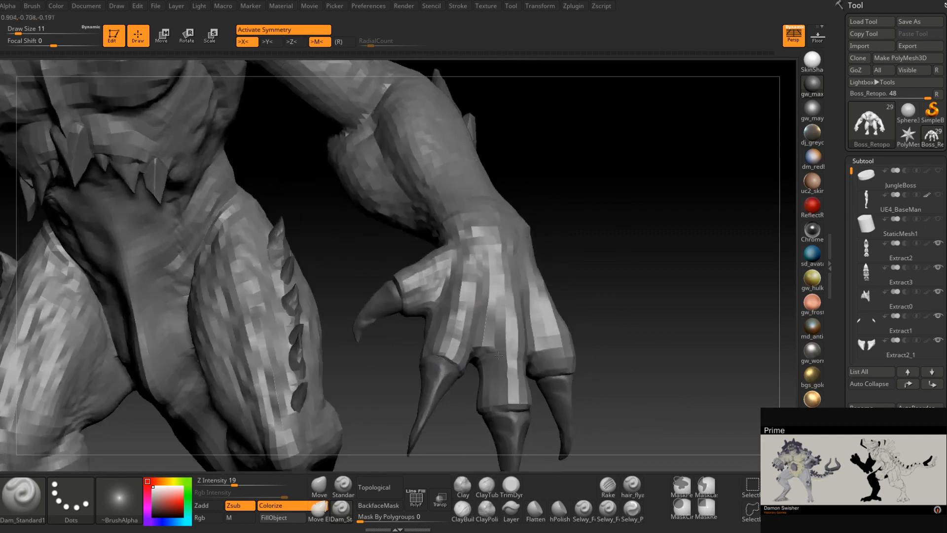
{"action": "right_click_drag", "start_coordinate": [486, 402], "coordinate": [542, 394]}
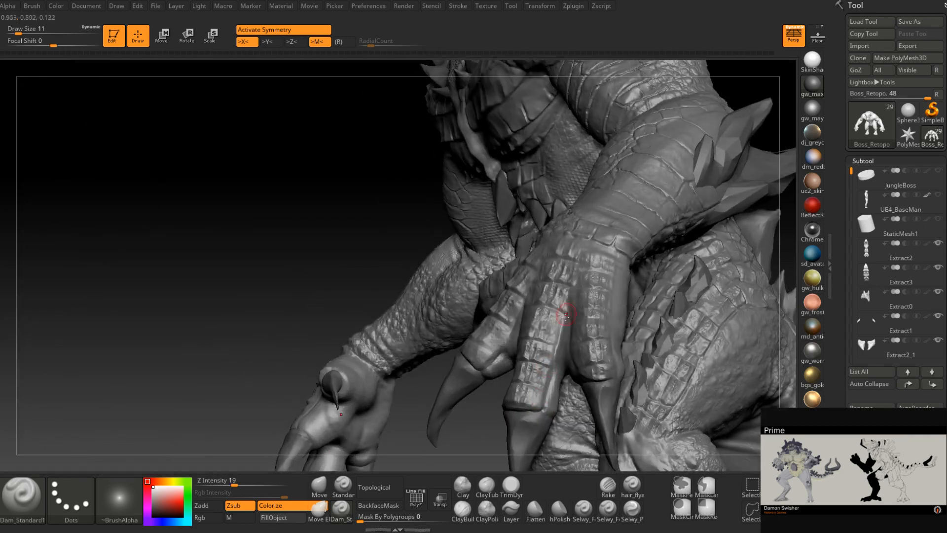
{"action": "mouse_move", "coordinate": [565, 322]}
{"action": "right_mouse_down"}
{"action": "mouse_move", "coordinate": [561, 334]}
{"action": "mouse_move", "coordinate": [576, 333]}
{"action": "right_mouse_up"}
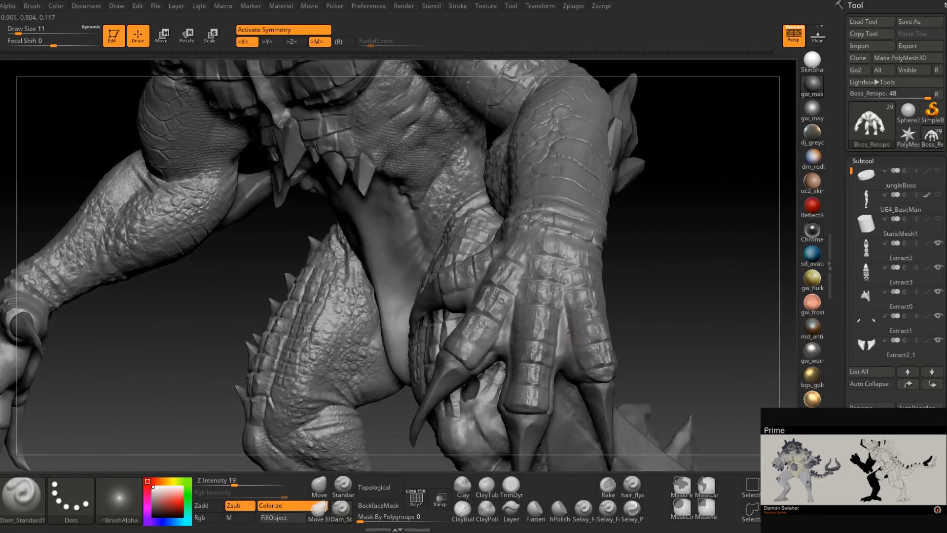
{"action": "right_click_drag", "start_coordinate": [607, 381], "coordinate": [612, 348]}
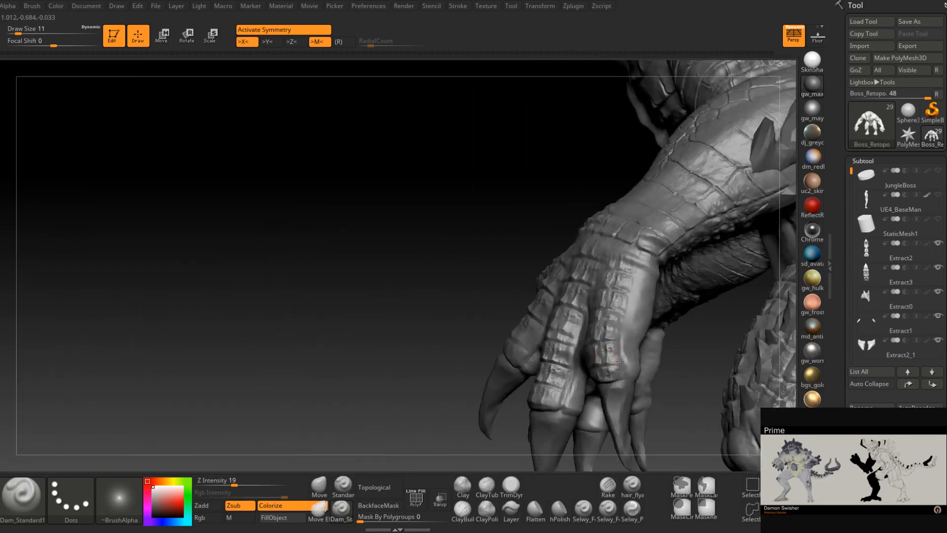
{"action": "mouse_move", "coordinate": [626, 283]}
{"action": "right_mouse_down"}
{"action": "mouse_move", "coordinate": [644, 255]}
{"action": "mouse_move", "coordinate": [625, 182]}
{"action": "mouse_move", "coordinate": [562, 271]}
{"action": "right_mouse_up"}
Reduce the draw size to 9 and carve finer creases where the middle and outer fingers meet the back of the hand
{"action": "right_click", "coordinate": [560, 271]}
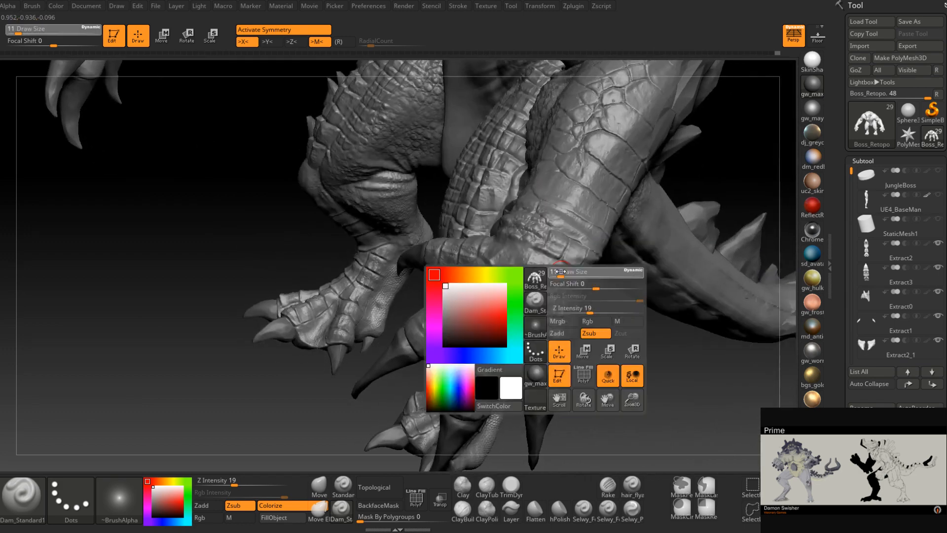
{"action": "left_click_drag", "start_coordinate": [560, 271], "coordinate": [557, 260]}
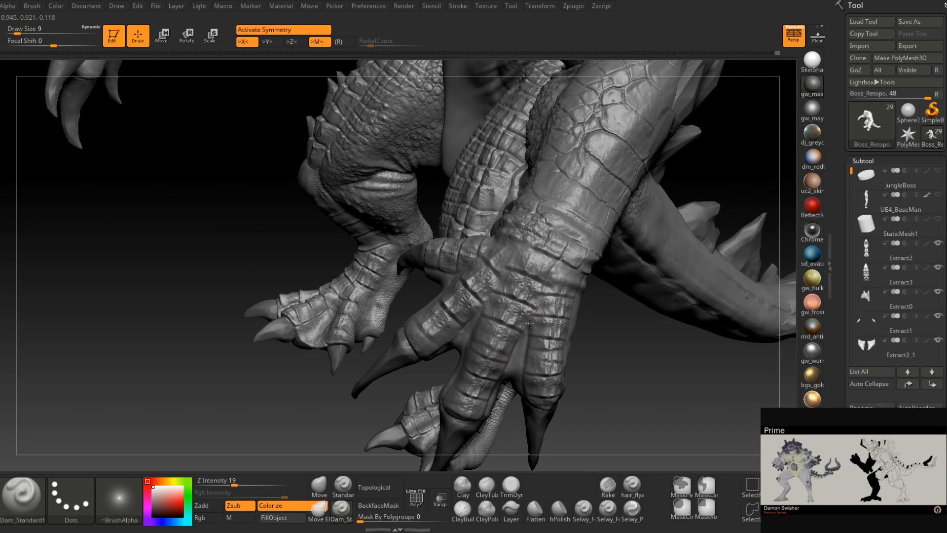
{"action": "left_click_drag", "start_coordinate": [530, 323], "coordinate": [539, 299]}
{"action": "right_click_drag", "start_coordinate": [527, 321], "coordinate": [549, 283]}
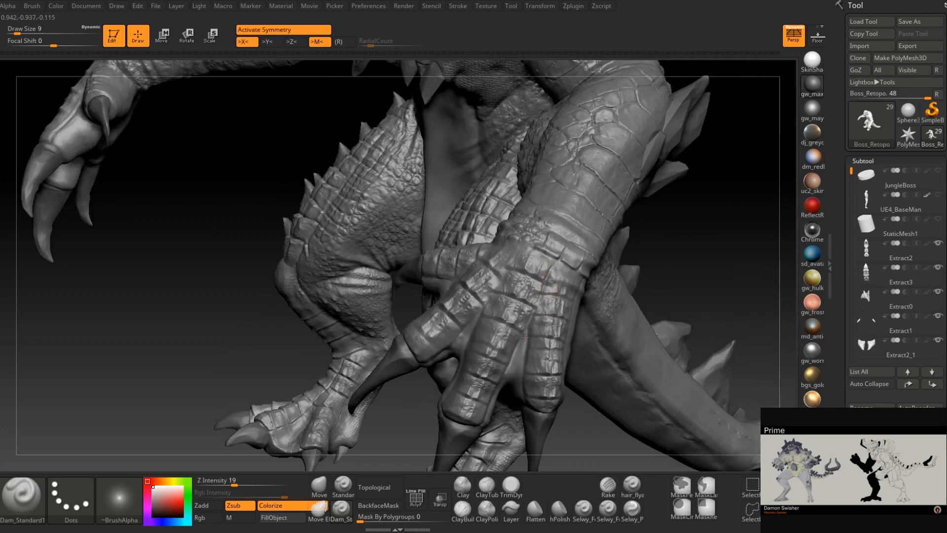
{"action": "mouse_move", "coordinate": [525, 337]}
{"action": "right_mouse_down"}
{"action": "mouse_move", "coordinate": [518, 302]}
{"action": "mouse_move", "coordinate": [479, 330]}
{"action": "mouse_move", "coordinate": [510, 297]}
{"action": "mouse_move", "coordinate": [487, 274]}
{"action": "mouse_move", "coordinate": [480, 280]}
{"action": "right_mouse_up"}
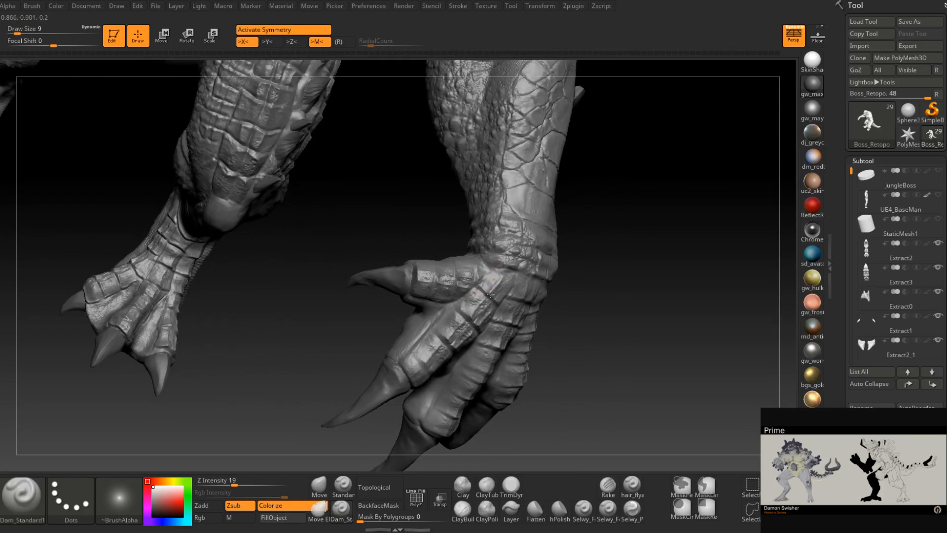
Deepen the scale creases across the thumb and the finger beside it up to the wrist
{"action": "right_click_drag", "start_coordinate": [490, 295], "coordinate": [482, 269]}
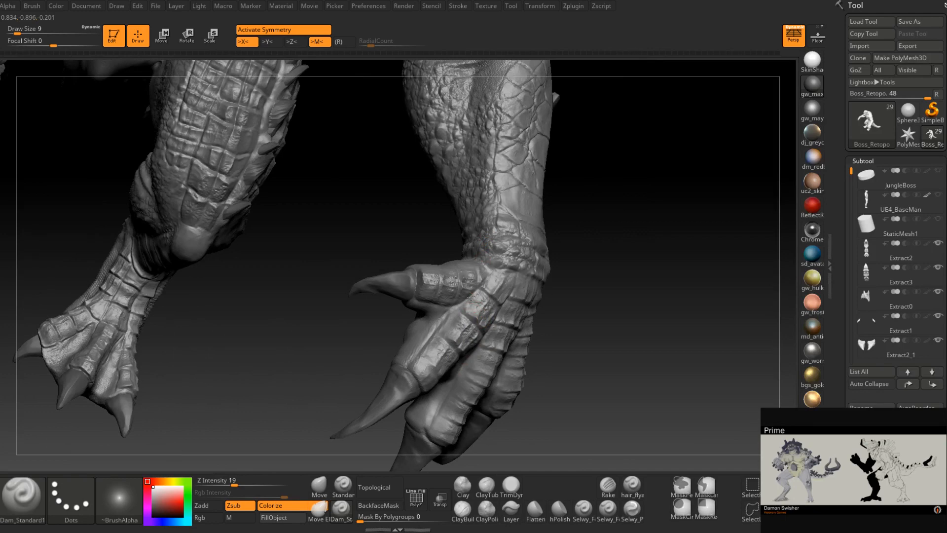
{"action": "mouse_move", "coordinate": [459, 311]}
{"action": "right_mouse_down"}
{"action": "mouse_move", "coordinate": [494, 313]}
{"action": "mouse_move", "coordinate": [462, 315]}
{"action": "mouse_move", "coordinate": [465, 351]}
{"action": "mouse_move", "coordinate": [484, 366]}
{"action": "mouse_move", "coordinate": [497, 355]}
{"action": "mouse_move", "coordinate": [478, 370]}
{"action": "mouse_move", "coordinate": [451, 364]}
{"action": "mouse_move", "coordinate": [496, 362]}
{"action": "mouse_move", "coordinate": [470, 356]}
{"action": "mouse_move", "coordinate": [492, 364]}
{"action": "mouse_move", "coordinate": [479, 364]}
{"action": "right_mouse_up"}
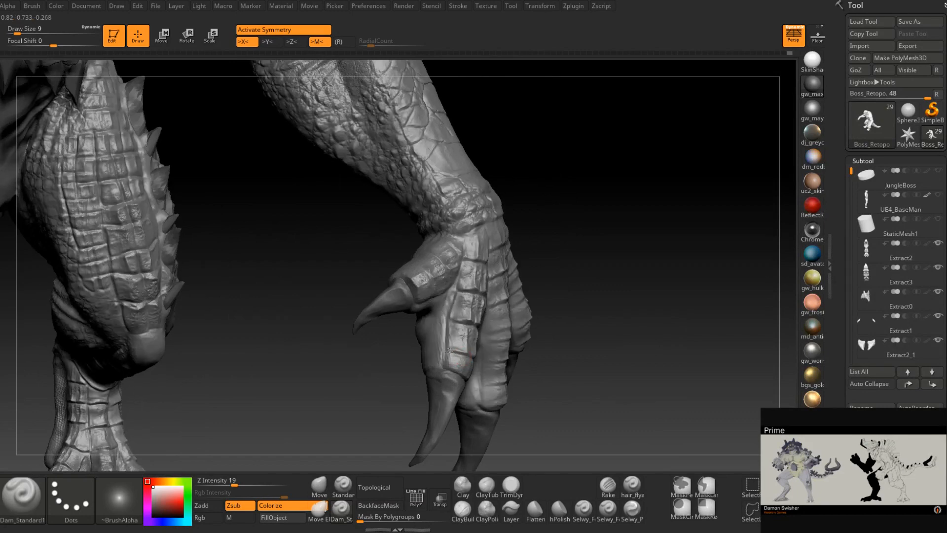
{"action": "mouse_move", "coordinate": [445, 321]}
{"action": "right_mouse_down"}
{"action": "mouse_move", "coordinate": [452, 361]}
{"action": "mouse_move", "coordinate": [475, 386]}
{"action": "mouse_move", "coordinate": [471, 375]}
{"action": "mouse_move", "coordinate": [489, 378]}
{"action": "mouse_move", "coordinate": [474, 370]}
{"action": "mouse_move", "coordinate": [493, 346]}
{"action": "mouse_move", "coordinate": [507, 281]}
{"action": "mouse_move", "coordinate": [513, 313]}
{"action": "mouse_move", "coordinate": [507, 275]}
{"action": "right_mouse_up"}
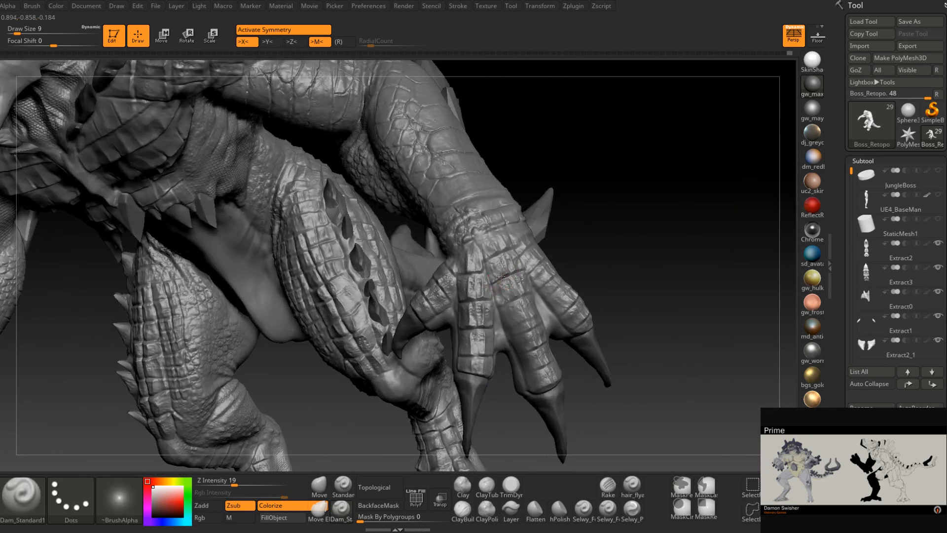
Deepen the scale creases along the middle finger from the back of the hand to its claw
{"action": "right_click_drag", "start_coordinate": [507, 281], "coordinate": [503, 277]}
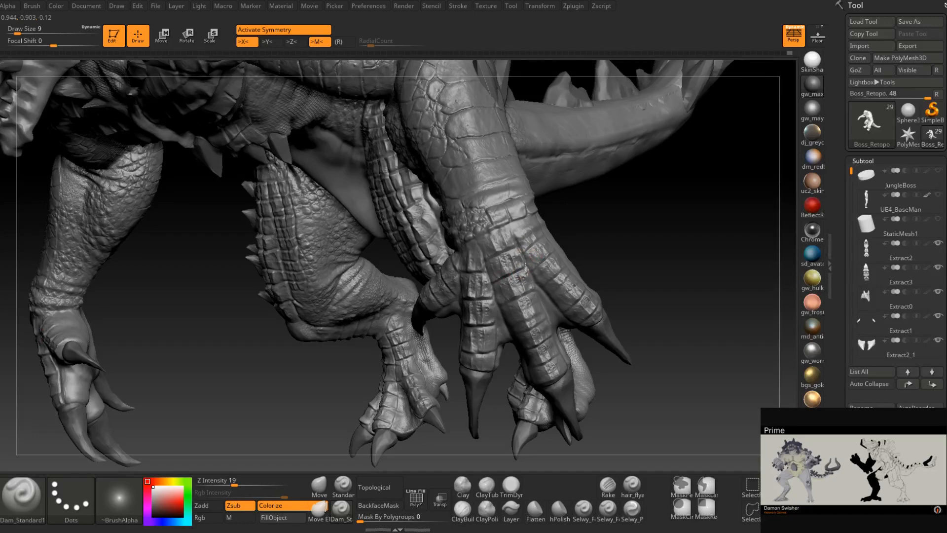
{"action": "right_click_drag", "start_coordinate": [520, 260], "coordinate": [540, 285]}
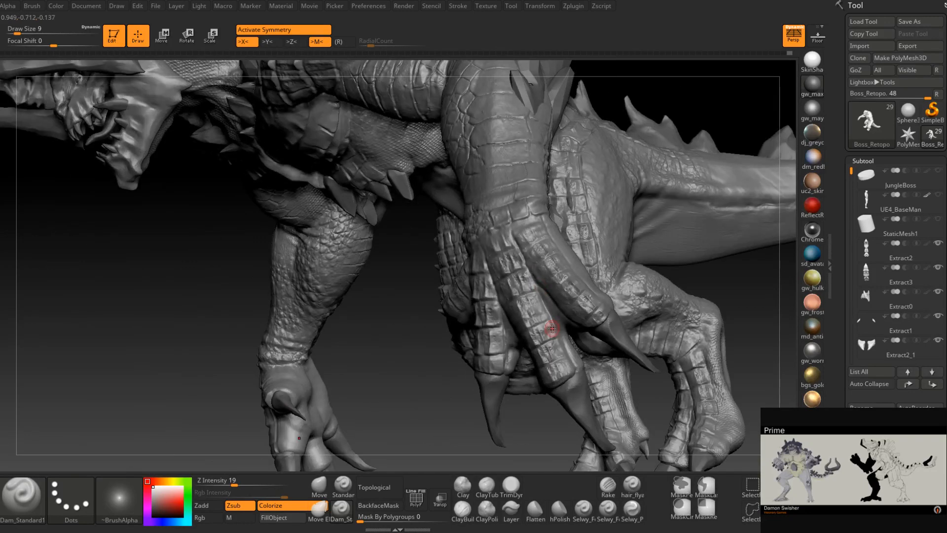
{"action": "right_click_drag", "start_coordinate": [546, 327], "coordinate": [508, 326]}
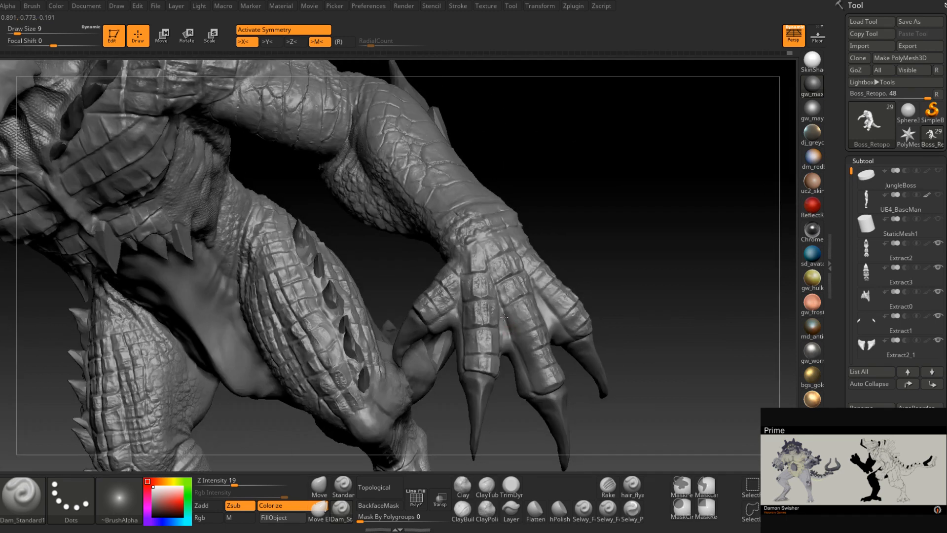
{"action": "mouse_move", "coordinate": [524, 358]}
{"action": "right_mouse_down"}
{"action": "mouse_move", "coordinate": [545, 321]}
{"action": "mouse_move", "coordinate": [528, 330]}
{"action": "mouse_move", "coordinate": [546, 319]}
{"action": "mouse_move", "coordinate": [528, 325]}
{"action": "mouse_move", "coordinate": [539, 321]}
{"action": "mouse_move", "coordinate": [553, 341]}
{"action": "mouse_move", "coordinate": [534, 346]}
{"action": "right_mouse_up"}
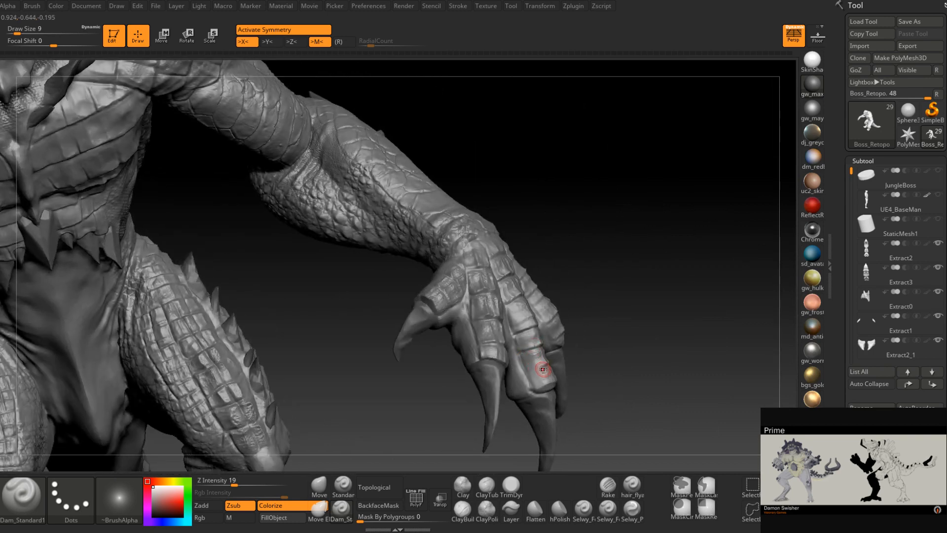
{"action": "mouse_move", "coordinate": [550, 355]}
{"action": "right_mouse_down"}
{"action": "mouse_move", "coordinate": [539, 376]}
{"action": "mouse_move", "coordinate": [560, 368]}
{"action": "right_mouse_up"}
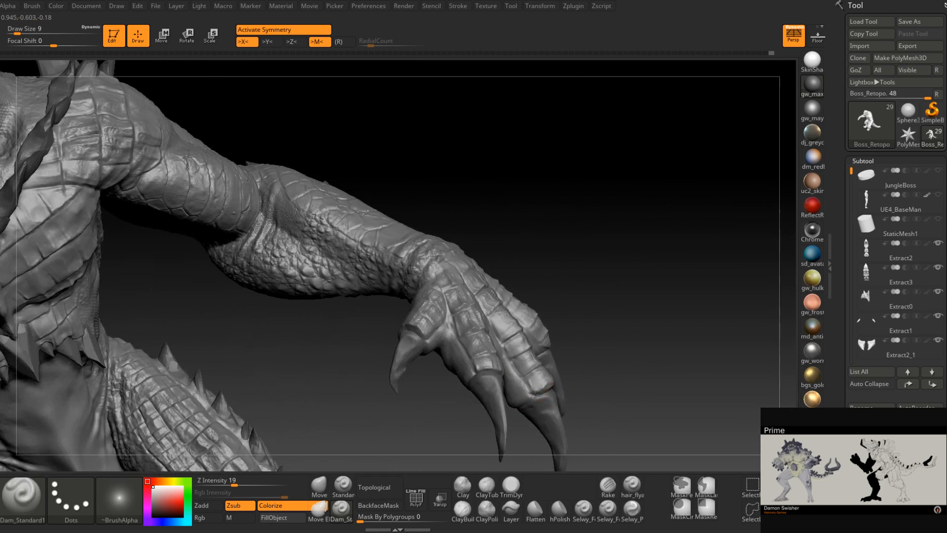
{"action": "left_click_drag", "start_coordinate": [535, 395], "coordinate": [521, 382]}
{"action": "mouse_move", "coordinate": [520, 382]}
{"action": "right_mouse_down"}
{"action": "mouse_move", "coordinate": [525, 349]}
{"action": "mouse_move", "coordinate": [513, 321]}
{"action": "mouse_move", "coordinate": [476, 349]}
{"action": "right_mouse_up"}
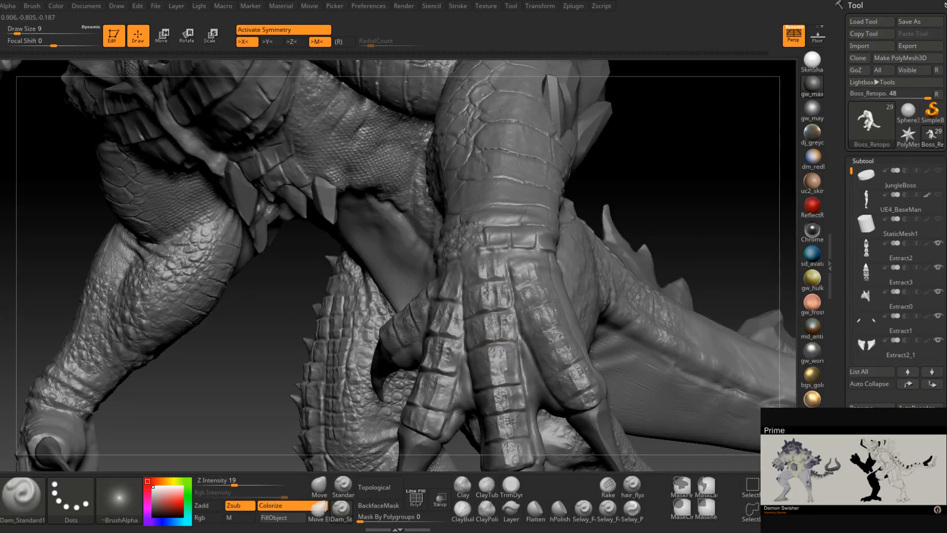
Carve creases across the back of the hand below the wrist, at the base of the middle and outer fingers
{"action": "right_click_drag", "start_coordinate": [509, 289], "coordinate": [517, 327]}
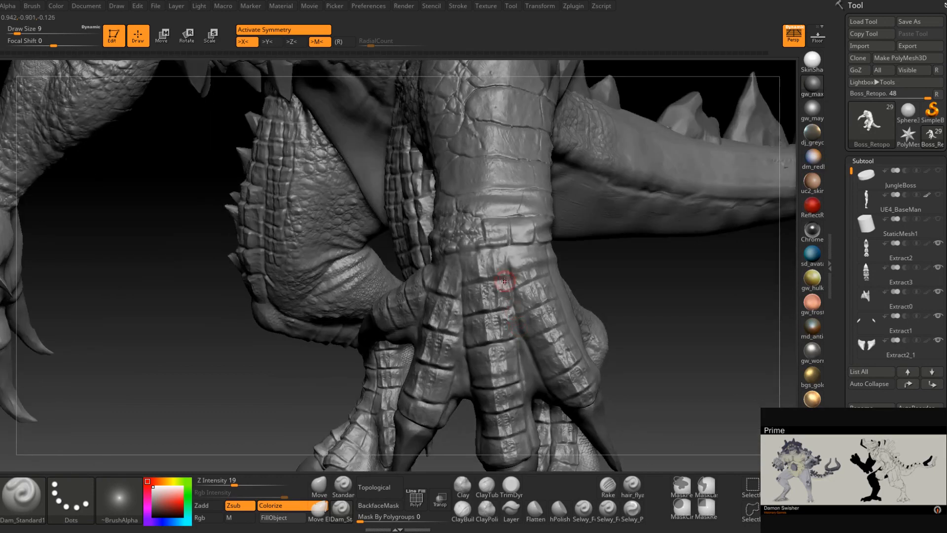
{"action": "mouse_move", "coordinate": [507, 259]}
{"action": "right_mouse_down"}
{"action": "mouse_move", "coordinate": [462, 276]}
{"action": "mouse_move", "coordinate": [505, 276]}
{"action": "right_mouse_up"}
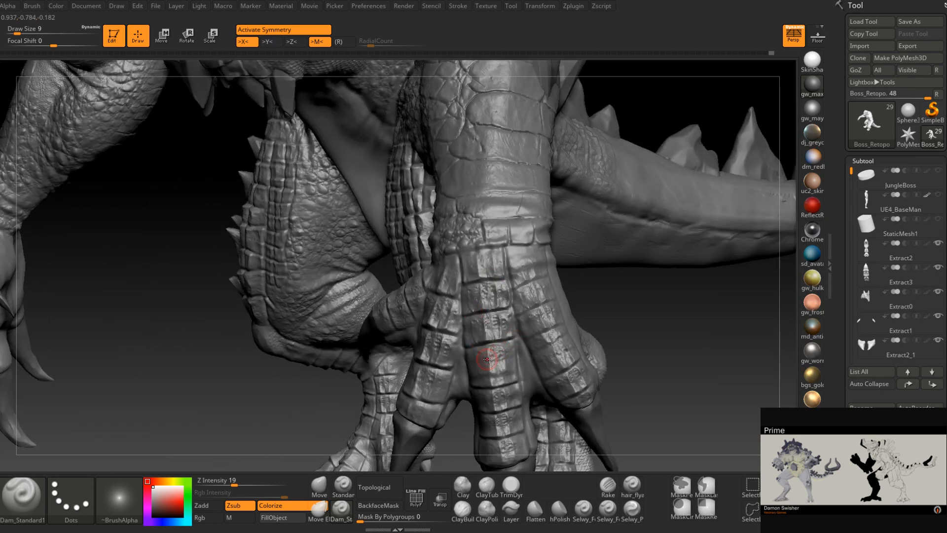
{"action": "right_click_drag", "start_coordinate": [486, 359], "coordinate": [466, 213]}
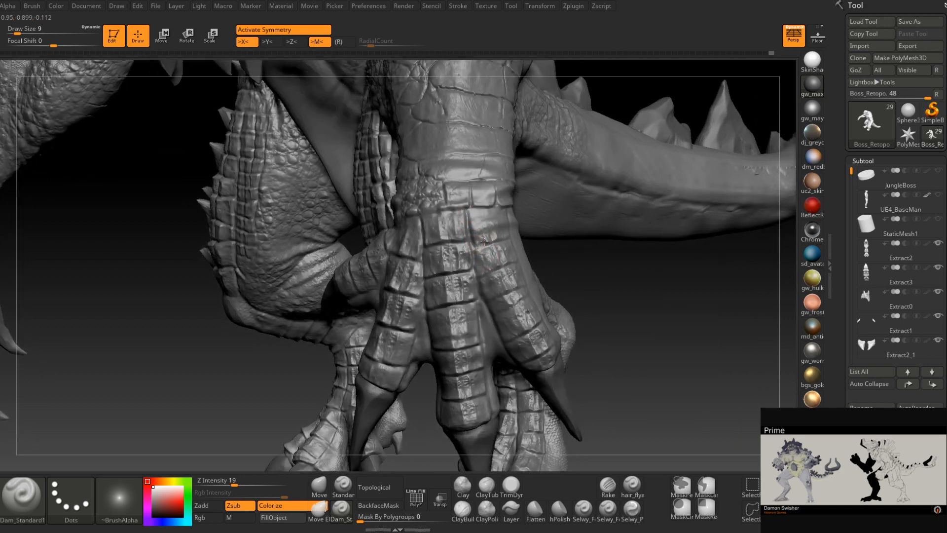
{"action": "right_click_drag", "start_coordinate": [491, 237], "coordinate": [506, 236]}
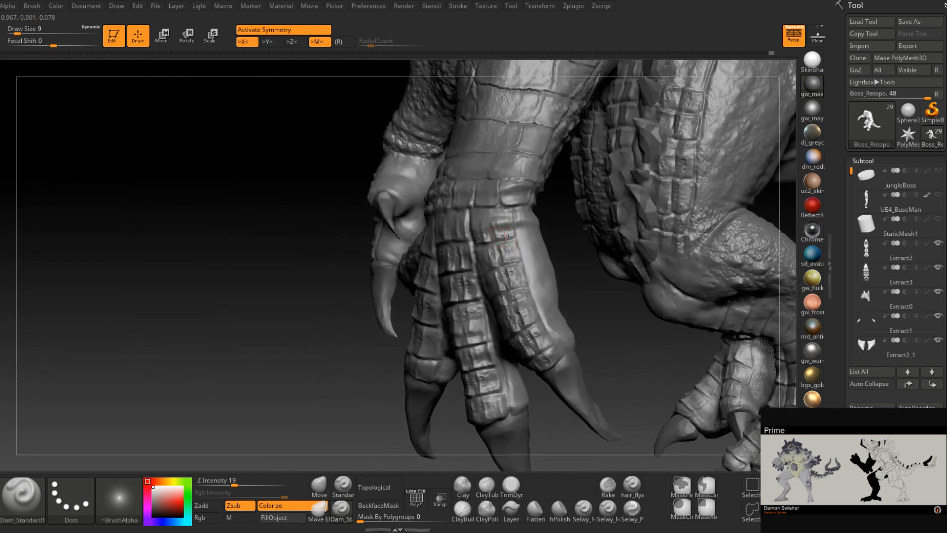
Save the project and deepen the scale creases along the outer finger down to its claw
{"action": "key", "text": "ctrl+s"}
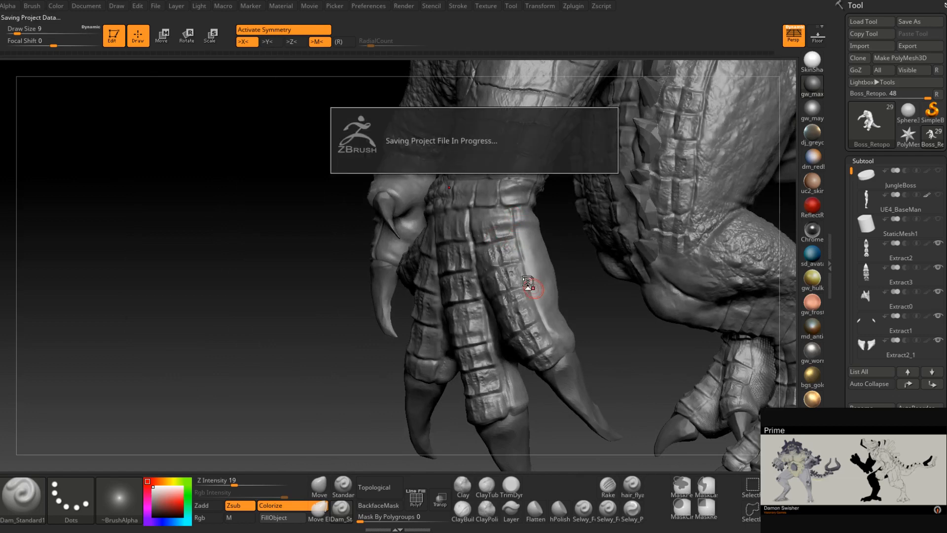
{"action": "mouse_move", "coordinate": [533, 286]}
{"action": "right_mouse_down"}
{"action": "mouse_move", "coordinate": [539, 256]}
{"action": "mouse_move", "coordinate": [501, 265]}
{"action": "mouse_move", "coordinate": [507, 258]}
{"action": "mouse_move", "coordinate": [533, 266]}
{"action": "mouse_move", "coordinate": [530, 283]}
{"action": "mouse_move", "coordinate": [485, 303]}
{"action": "mouse_move", "coordinate": [500, 324]}
{"action": "mouse_move", "coordinate": [508, 314]}
{"action": "mouse_move", "coordinate": [508, 333]}
{"action": "mouse_move", "coordinate": [552, 337]}
{"action": "mouse_move", "coordinate": [504, 310]}
{"action": "right_mouse_up"}
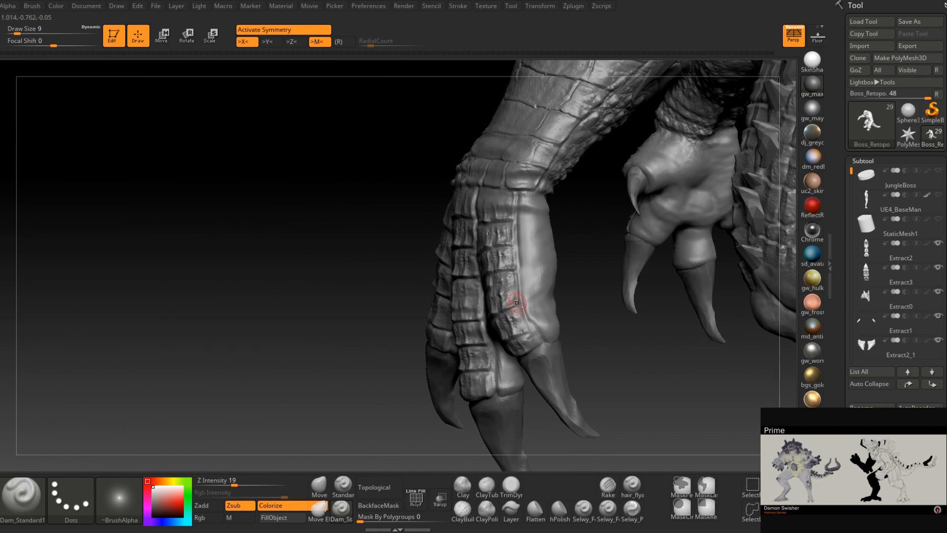
{"action": "right_click_drag", "start_coordinate": [525, 324], "coordinate": [479, 237]}
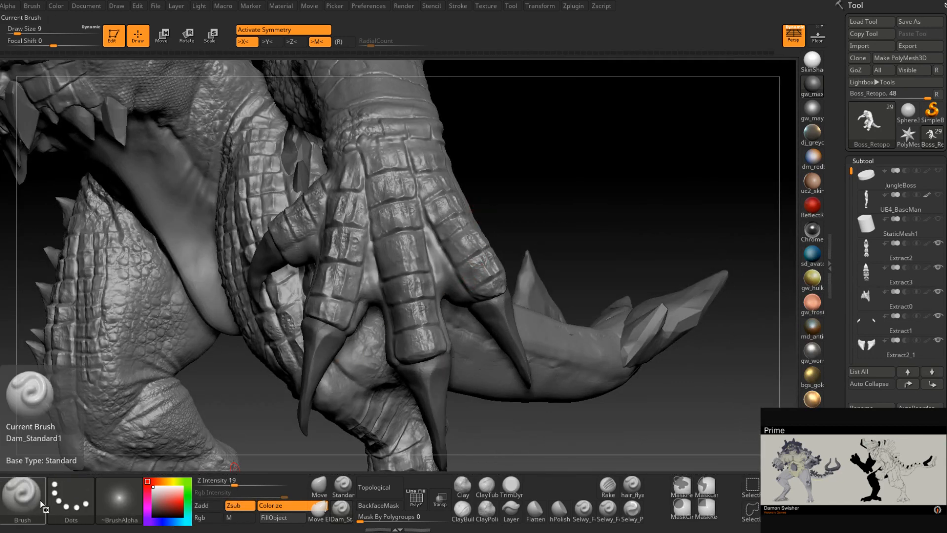
Switch to the Standard brush with a Lizard_Uromastyx scale alpha and try a stamp on the skin between the outer and middle fingers
{"action": "left_click", "coordinate": [343, 486]}
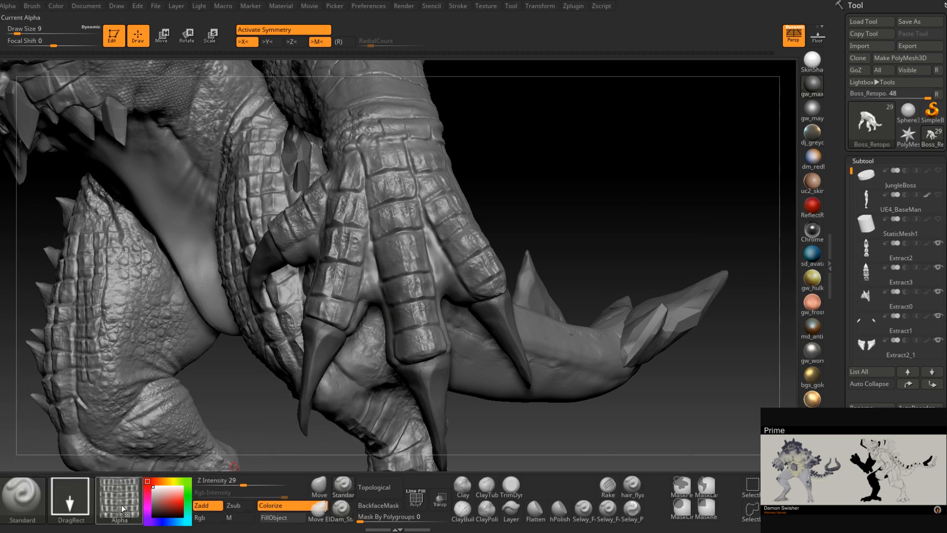
{"action": "left_click", "coordinate": [122, 505]}
{"action": "left_click", "coordinate": [123, 481]}
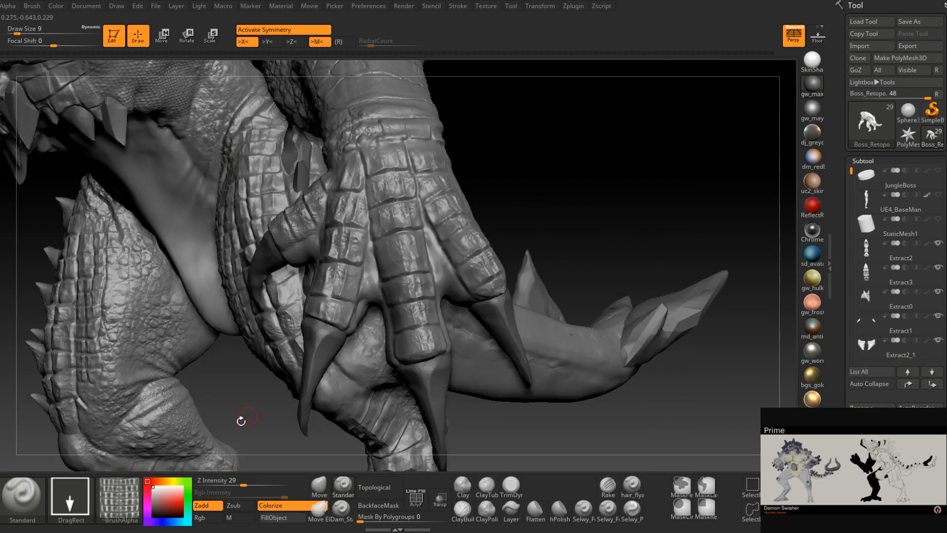
{"action": "left_click", "coordinate": [121, 498]}
{"action": "left_click", "coordinate": [566, 189]}
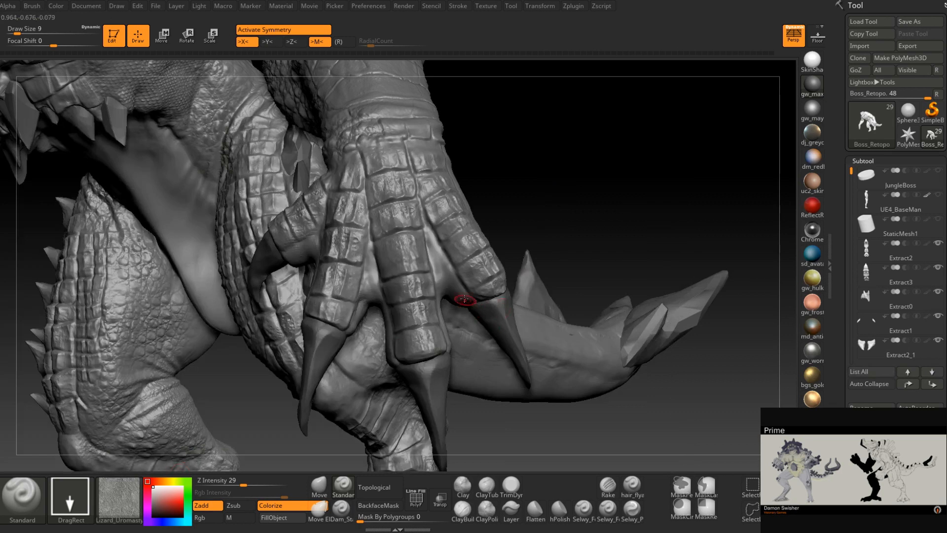
{"action": "right_click_drag", "start_coordinate": [464, 298], "coordinate": [443, 278]}
{"action": "left_click_drag", "start_coordinate": [445, 290], "coordinate": [422, 320]}
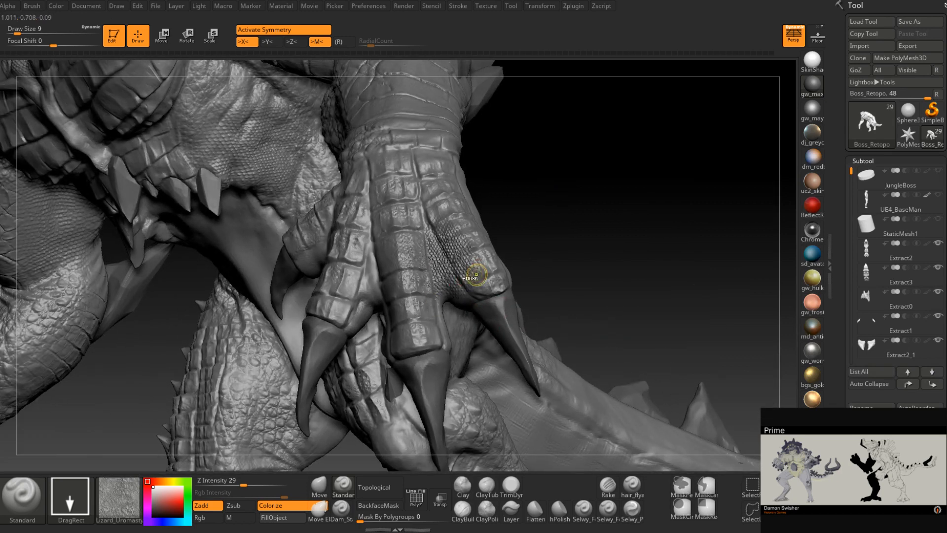
Mask the scaled backs of the outer and middle fingers and the finger beside the thumb with draw size 17
{"action": "key", "text": "space"}
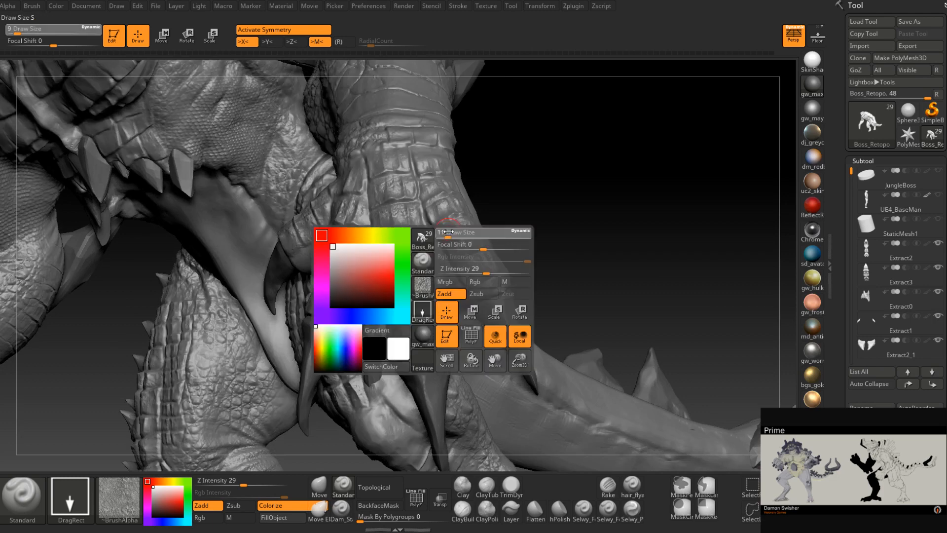
{"action": "left_click_drag", "start_coordinate": [448, 231], "coordinate": [450, 232]}
{"action": "mouse_move", "coordinate": [429, 192]}
{"action": "left_mouse_down", "text": "ctrl"}
{"action": "mouse_move", "coordinate": [489, 284]}
{"action": "mouse_move", "coordinate": [424, 174]}
{"action": "mouse_move", "coordinate": [489, 276]}
{"action": "mouse_move", "coordinate": [450, 207]}
{"action": "left_mouse_up", "text": "ctrl"}
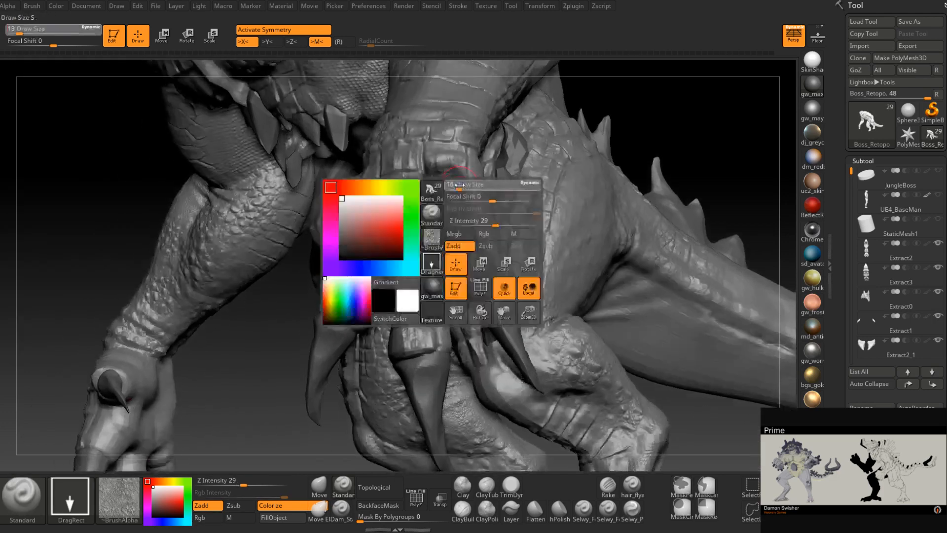
{"action": "mouse_move", "coordinate": [441, 143]}
{"action": "left_mouse_down", "text": "ctrl"}
{"action": "mouse_move", "coordinate": [469, 182]}
{"action": "mouse_move", "coordinate": [479, 261]}
{"action": "mouse_move", "coordinate": [496, 266]}
{"action": "mouse_move", "coordinate": [444, 138]}
{"action": "mouse_move", "coordinate": [427, 151]}
{"action": "mouse_move", "coordinate": [411, 242]}
{"action": "mouse_move", "coordinate": [417, 346]}
{"action": "mouse_move", "coordinate": [426, 202]}
{"action": "left_mouse_up", "text": "ctrl"}
{"action": "mouse_move", "coordinate": [352, 155]}
{"action": "left_mouse_down", "text": "ctrl"}
{"action": "mouse_move", "coordinate": [389, 262]}
{"action": "mouse_move", "coordinate": [373, 184]}
{"action": "mouse_move", "coordinate": [402, 310]}
{"action": "mouse_move", "coordinate": [384, 251]}
{"action": "mouse_move", "coordinate": [331, 315]}
{"action": "mouse_move", "coordinate": [341, 219]}
{"action": "mouse_move", "coordinate": [351, 272]}
{"action": "mouse_move", "coordinate": [345, 318]}
{"action": "mouse_move", "coordinate": [359, 228]}
{"action": "left_mouse_up", "text": "ctrl"}
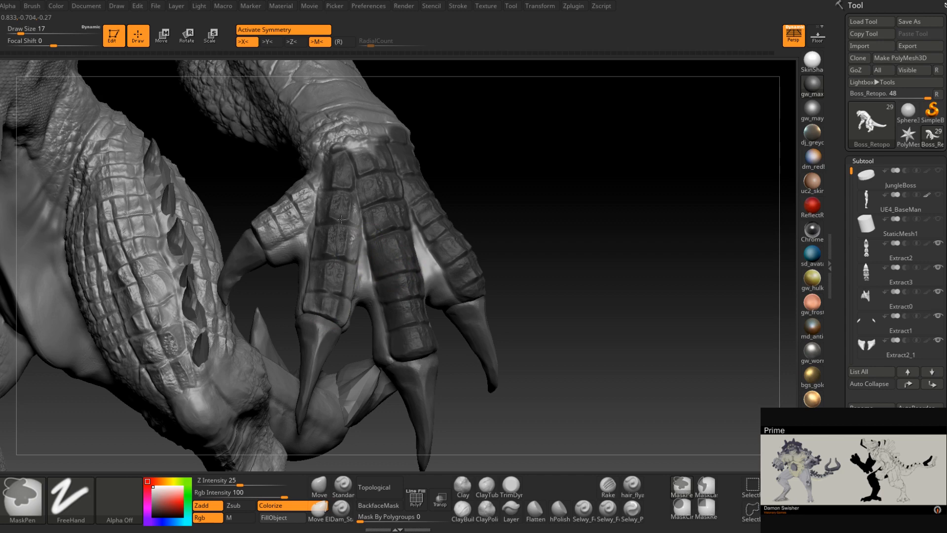
Extend the mask over the edges of the finger beside the thumb, the thumb's scales and the back of the hand
{"action": "right_click_drag", "start_coordinate": [348, 222], "coordinate": [385, 227]}
{"action": "mouse_move", "coordinate": [337, 288]}
{"action": "left_mouse_down", "text": "ctrl"}
{"action": "mouse_move", "coordinate": [321, 179]}
{"action": "mouse_move", "coordinate": [318, 309]}
{"action": "mouse_move", "coordinate": [324, 175]}
{"action": "left_mouse_up", "text": "ctrl"}
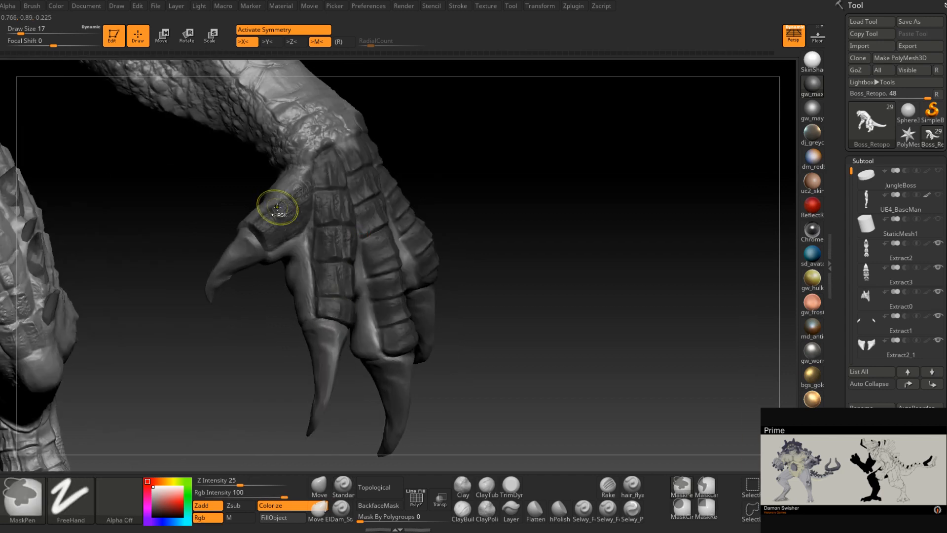
{"action": "right_click_drag", "start_coordinate": [276, 206], "coordinate": [270, 226]}
{"action": "right_click_drag", "start_coordinate": [275, 180], "coordinate": [322, 173]}
{"action": "left_click_drag", "start_coordinate": [296, 174], "coordinate": [345, 119], "text": "ctrl"}
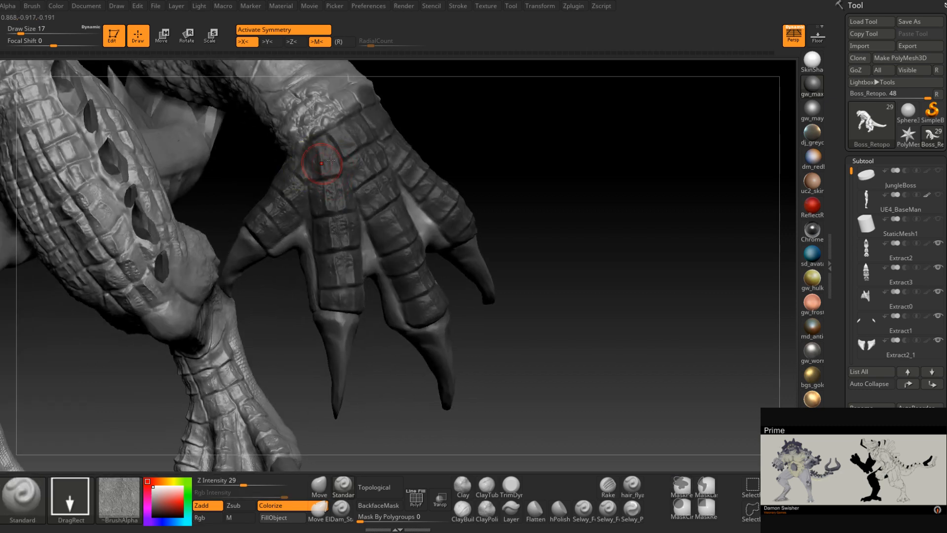
Clean up the mask edges between the fingers and around the thumb with draw size 6, inverting the mask to check coverage
{"action": "right_click_drag", "start_coordinate": [323, 160], "coordinate": [338, 131]}
{"action": "mouse_move", "coordinate": [339, 131]}
{"action": "left_mouse_down", "text": "ctrl+alt"}
{"action": "mouse_move", "coordinate": [392, 85]}
{"action": "mouse_move", "coordinate": [393, 95]}
{"action": "left_mouse_up", "text": "ctrl+alt"}
{"action": "mouse_move", "coordinate": [393, 94]}
{"action": "right_mouse_down"}
{"action": "mouse_move", "coordinate": [423, 244]}
{"action": "mouse_move", "coordinate": [430, 267]}
{"action": "mouse_move", "coordinate": [442, 264]}
{"action": "mouse_move", "coordinate": [401, 259]}
{"action": "right_mouse_up"}
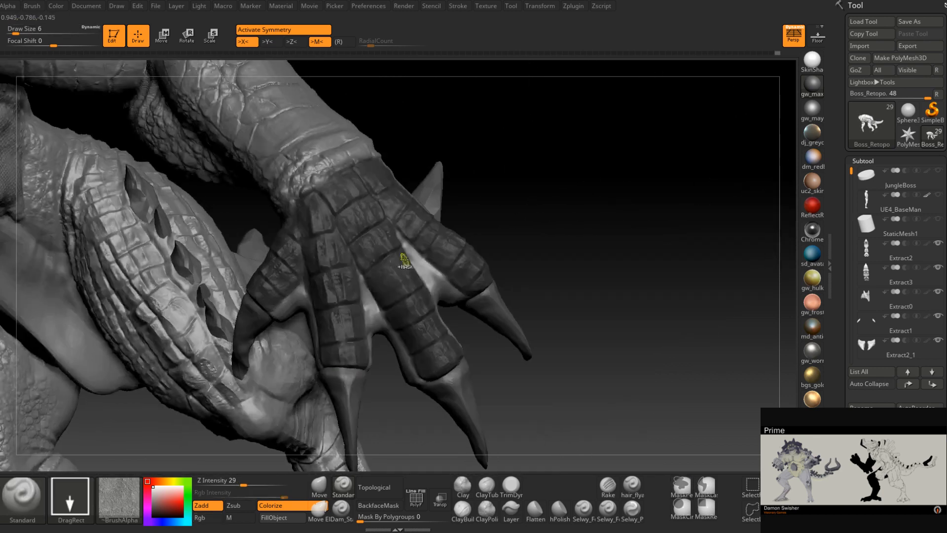
{"action": "right_click_drag", "start_coordinate": [374, 312], "coordinate": [359, 281]}
{"action": "left_click_drag", "start_coordinate": [305, 293], "coordinate": [304, 279], "text": "ctrl+alt"}
{"action": "mouse_move", "coordinate": [326, 287]}
{"action": "right_mouse_down"}
{"action": "mouse_move", "coordinate": [306, 298]}
{"action": "mouse_move", "coordinate": [400, 301]}
{"action": "mouse_move", "coordinate": [492, 276]}
{"action": "right_mouse_up"}
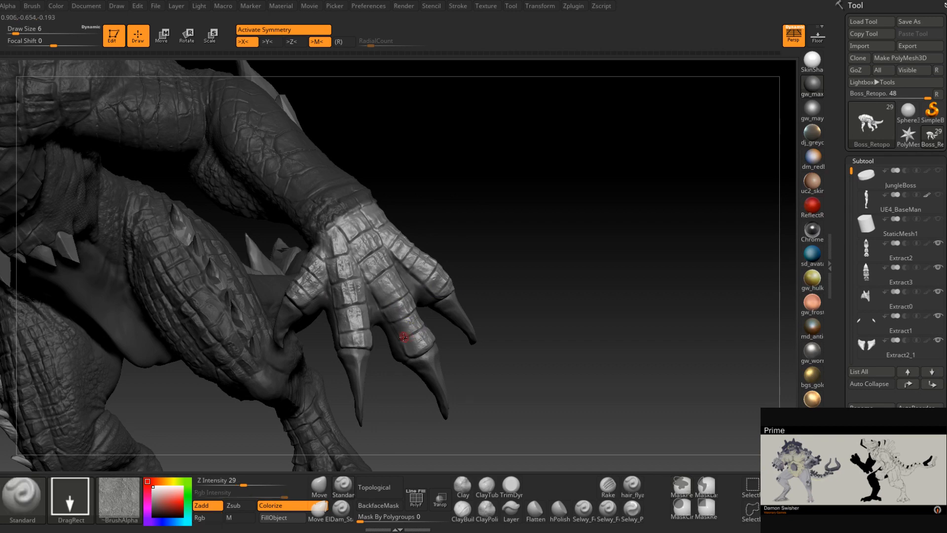
{"action": "mouse_move", "coordinate": [402, 336]}
{"action": "right_mouse_down"}
{"action": "mouse_move", "coordinate": [450, 303]}
{"action": "mouse_move", "coordinate": [432, 289]}
{"action": "mouse_move", "coordinate": [415, 293]}
{"action": "mouse_move", "coordinate": [394, 345]}
{"action": "right_mouse_up"}
{"action": "left_click", "coordinate": [545, 248], "text": "ctrl"}
Set the draw size to 16, try a lizard scale stamp between the masked fingers, and undo it
{"action": "key", "text": "space"}
{"action": "left_click", "coordinate": [416, 293]}
{"action": "right_click_drag", "start_coordinate": [402, 296], "coordinate": [419, 300]}
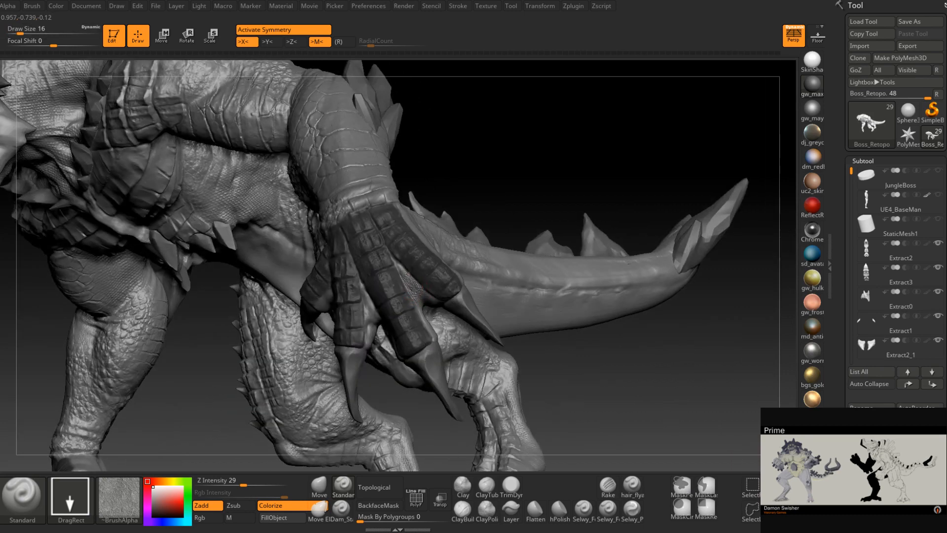
{"action": "left_click_drag", "start_coordinate": [437, 318], "coordinate": [468, 251]}
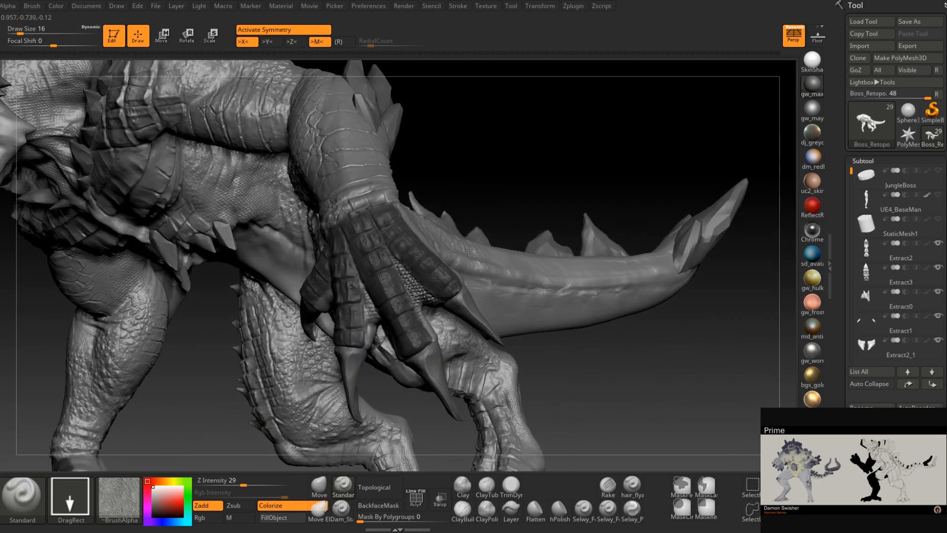
{"action": "key", "text": "ctrl+z"}
{"action": "key", "text": "ctrl+z"}
Test the lizard scale stamp between the fingers at Z Intensity 19, and set the Z Intensity to 14
{"action": "left_click_drag", "start_coordinate": [243, 485], "coordinate": [234, 485]}
{"action": "left_click_drag", "start_coordinate": [459, 329], "coordinate": [455, 319]}
{"action": "right_click_drag", "start_coordinate": [454, 320], "coordinate": [395, 313]}
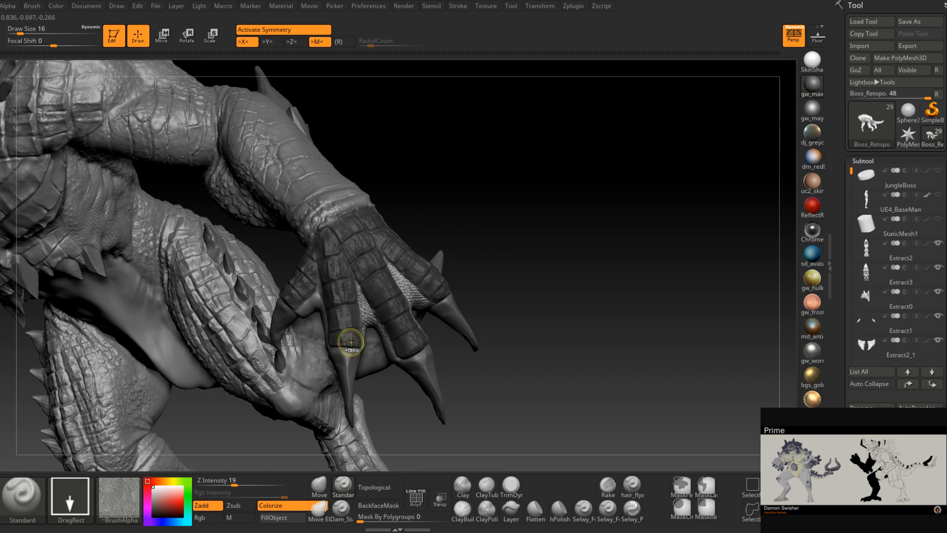
{"action": "left_click_drag", "start_coordinate": [225, 484], "coordinate": [228, 485]}
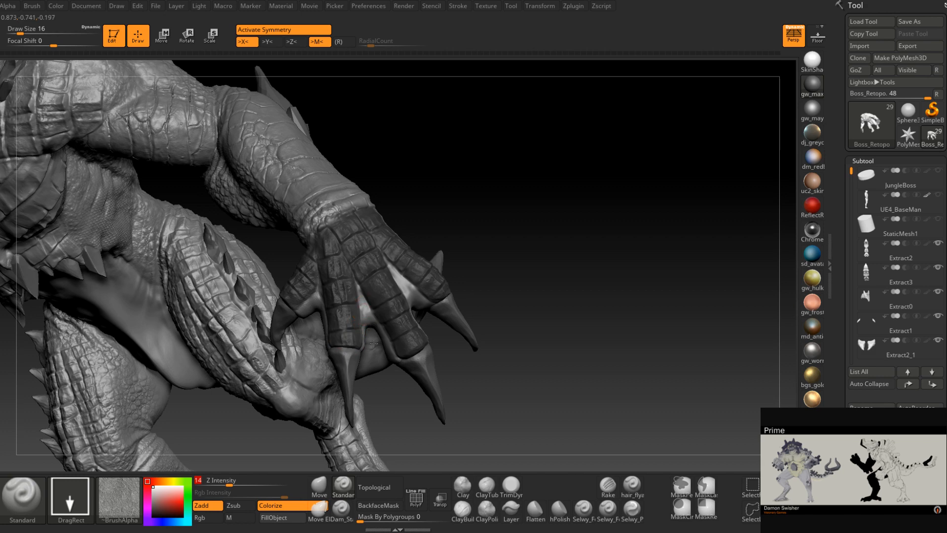
Stamp lizard scales over the palm, the finger undersides and the outer side of the hand, and clear the mask
{"action": "right_click_drag", "start_coordinate": [416, 292], "coordinate": [497, 326]}
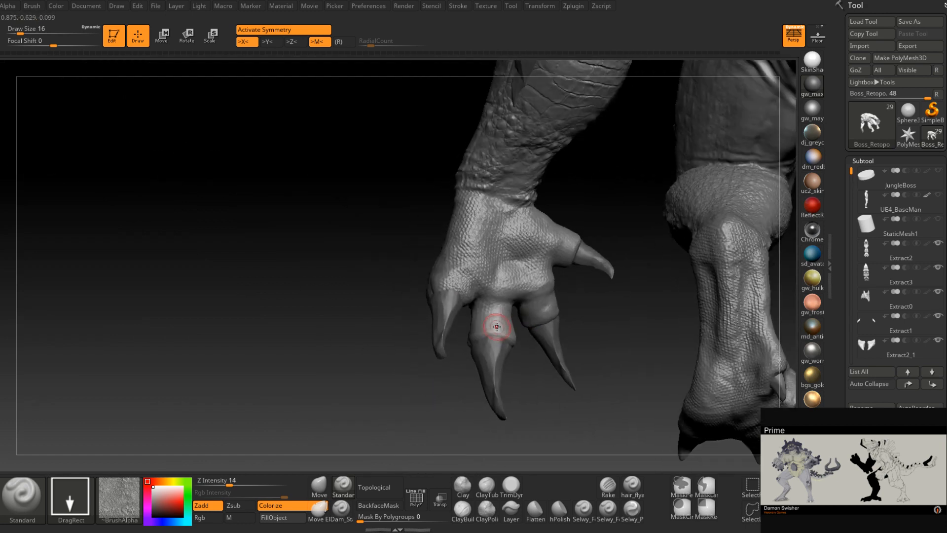
{"action": "right_click_drag", "start_coordinate": [501, 380], "coordinate": [582, 245]}
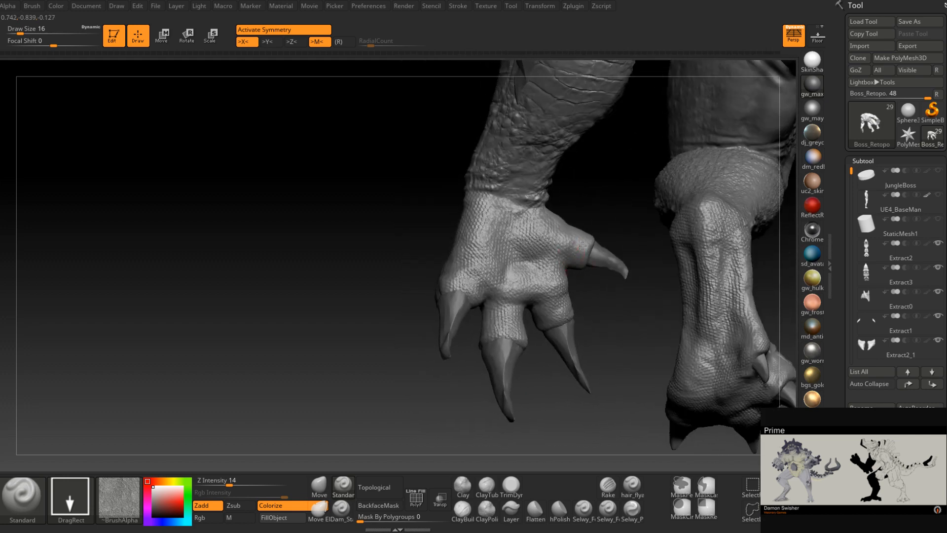
{"action": "mouse_move", "coordinate": [592, 278]}
{"action": "right_mouse_down"}
{"action": "mouse_move", "coordinate": [613, 294]}
{"action": "mouse_move", "coordinate": [578, 276]}
{"action": "right_mouse_up"}
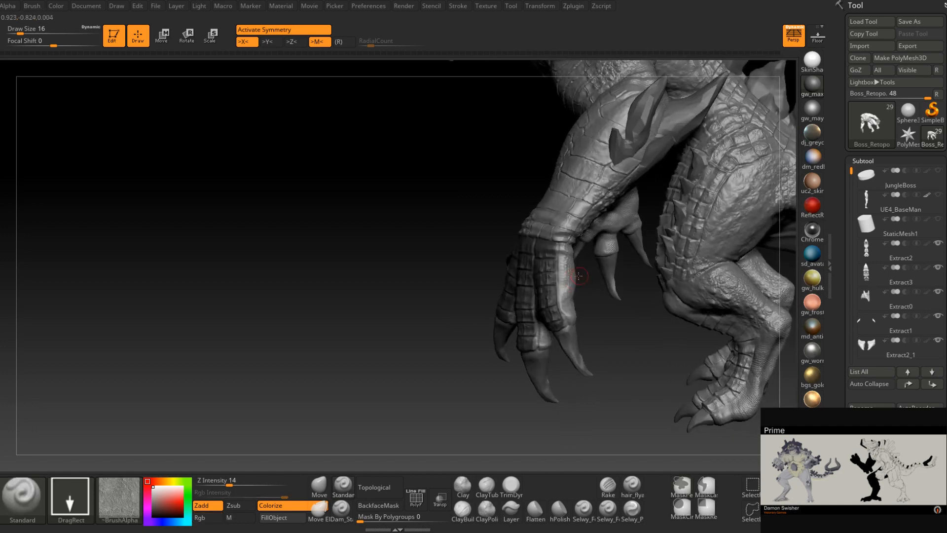
{"action": "right_click_drag", "start_coordinate": [564, 333], "coordinate": [568, 311]}
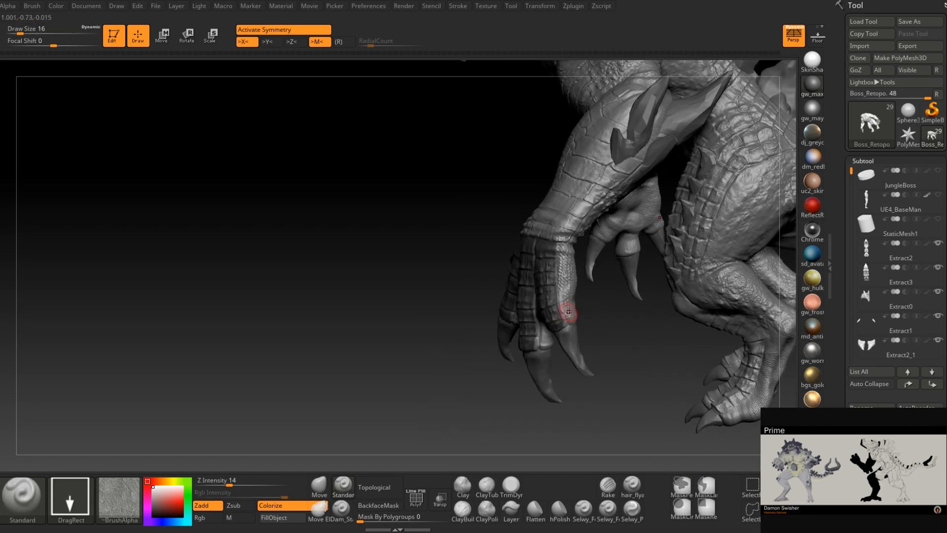
{"action": "right_click_drag", "start_coordinate": [565, 356], "coordinate": [540, 301]}
{"action": "right_click_drag", "start_coordinate": [554, 339], "coordinate": [530, 282]}
{"action": "right_click_drag", "start_coordinate": [543, 316], "coordinate": [599, 338]}
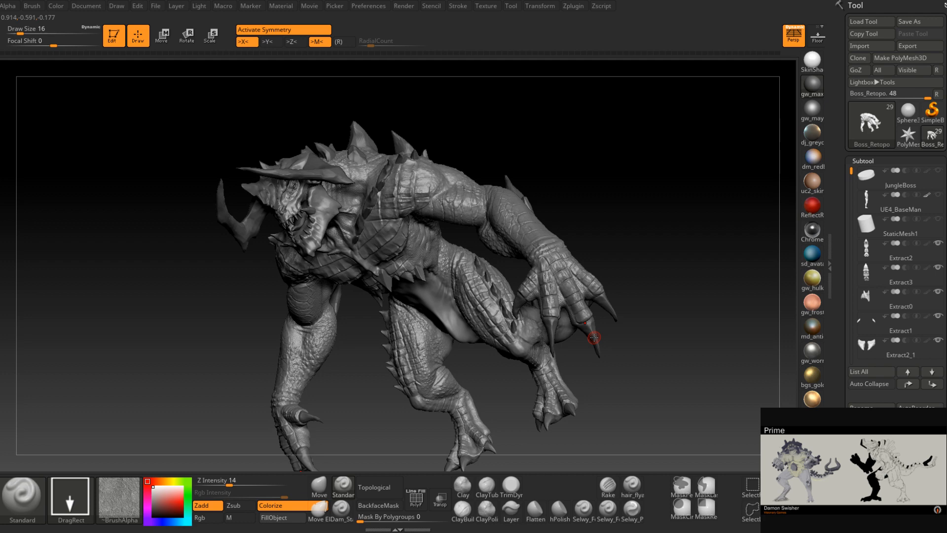
Choose a Crocodile_Caiman scale alpha for the tail and set the Z Intensity to 24
{"action": "mouse_move", "coordinate": [472, 277]}
{"action": "right_mouse_down"}
{"action": "mouse_move", "coordinate": [513, 281]}
{"action": "mouse_move", "coordinate": [468, 281]}
{"action": "mouse_move", "coordinate": [464, 315]}
{"action": "mouse_move", "coordinate": [469, 287]}
{"action": "right_mouse_up"}
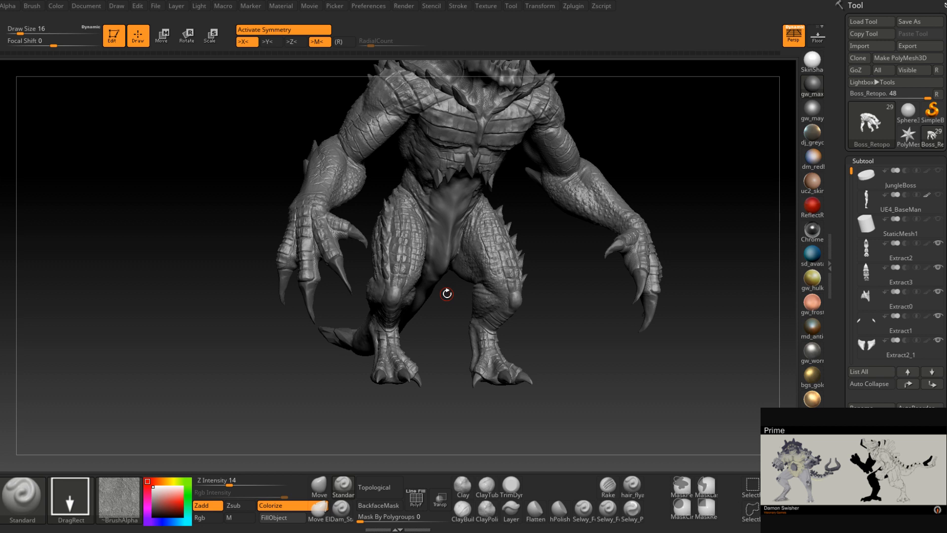
{"action": "mouse_move", "coordinate": [446, 293]}
{"action": "left_mouse_down"}
{"action": "mouse_move", "coordinate": [626, 306]}
{"action": "mouse_move", "coordinate": [613, 295]}
{"action": "mouse_move", "coordinate": [563, 306]}
{"action": "mouse_move", "coordinate": [619, 248]}
{"action": "mouse_move", "coordinate": [583, 285]}
{"action": "mouse_move", "coordinate": [560, 281]}
{"action": "mouse_move", "coordinate": [578, 236]}
{"action": "mouse_move", "coordinate": [472, 315]}
{"action": "mouse_move", "coordinate": [444, 328]}
{"action": "mouse_move", "coordinate": [437, 305]}
{"action": "mouse_move", "coordinate": [431, 312]}
{"action": "mouse_move", "coordinate": [506, 302]}
{"action": "mouse_move", "coordinate": [482, 302]}
{"action": "mouse_move", "coordinate": [465, 319]}
{"action": "mouse_move", "coordinate": [446, 276]}
{"action": "mouse_move", "coordinate": [537, 284]}
{"action": "left_mouse_up"}
{"action": "right_click_drag", "start_coordinate": [536, 284], "coordinate": [501, 313], "text": "ctrl"}
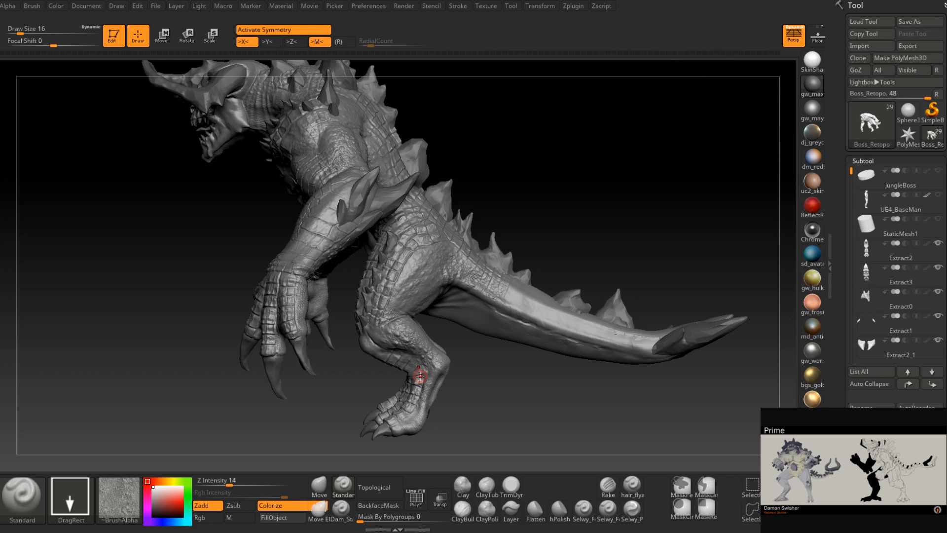
{"action": "left_click", "coordinate": [119, 501]}
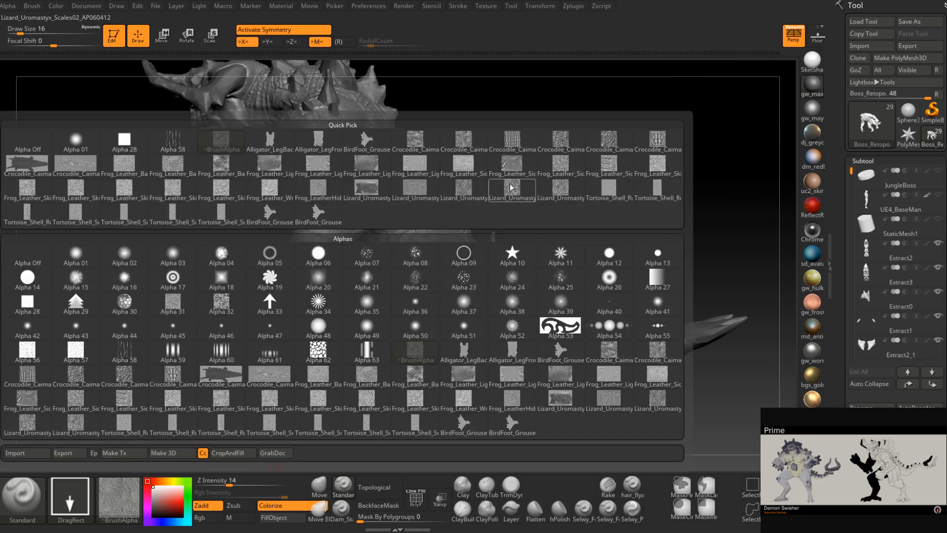
{"action": "left_click", "coordinate": [512, 143]}
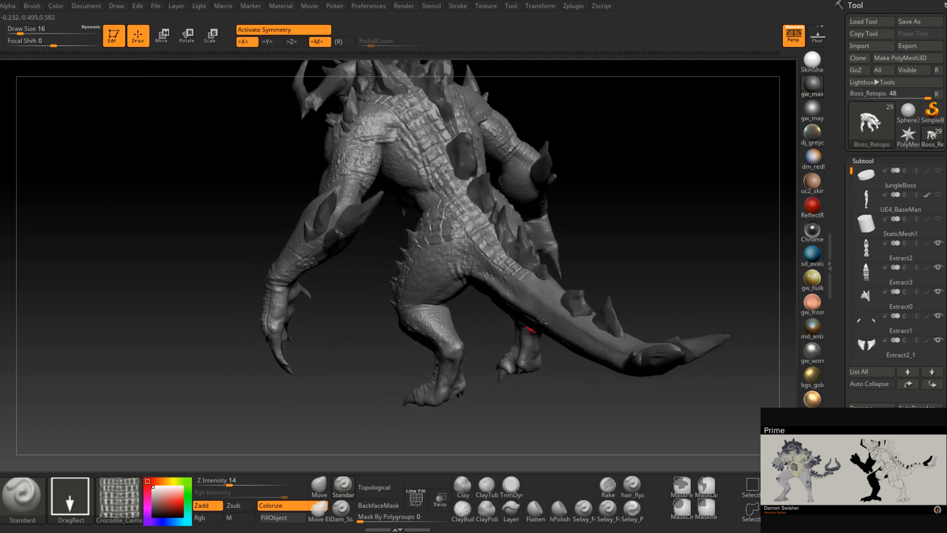
{"action": "right_click_drag", "start_coordinate": [542, 319], "coordinate": [463, 274]}
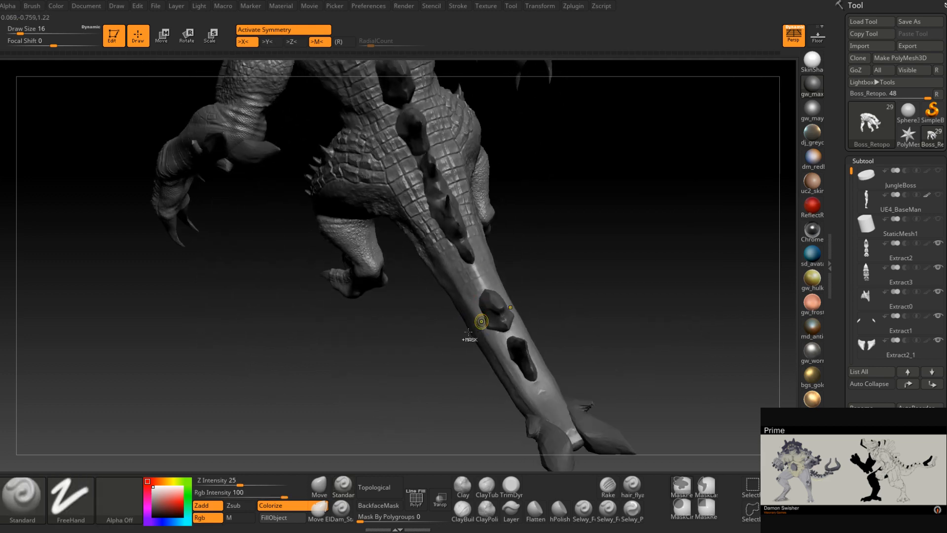
{"action": "left_click_drag", "start_coordinate": [230, 481], "coordinate": [239, 481]}
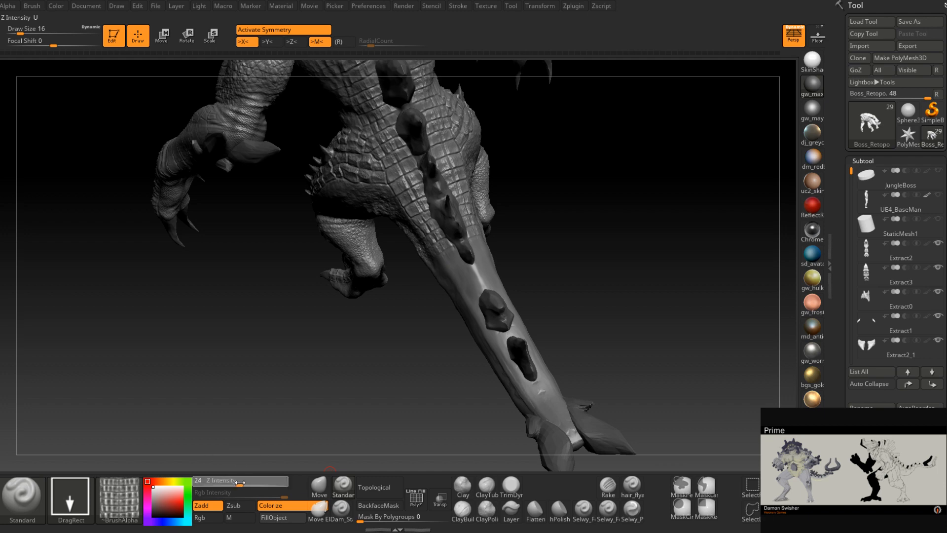
{"action": "key", "text": "ctrl+z"}
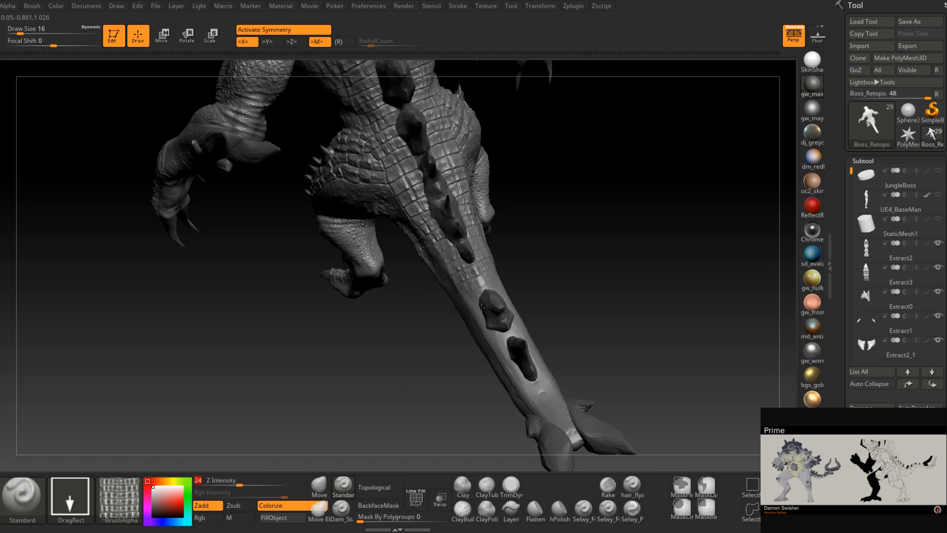
Stamp crocodile scales down the upper side of the tail, around the spikes, to the tail tip
{"action": "mouse_move", "coordinate": [485, 308]}
{"action": "right_mouse_down"}
{"action": "mouse_move", "coordinate": [499, 305]}
{"action": "mouse_move", "coordinate": [487, 318]}
{"action": "right_mouse_up"}
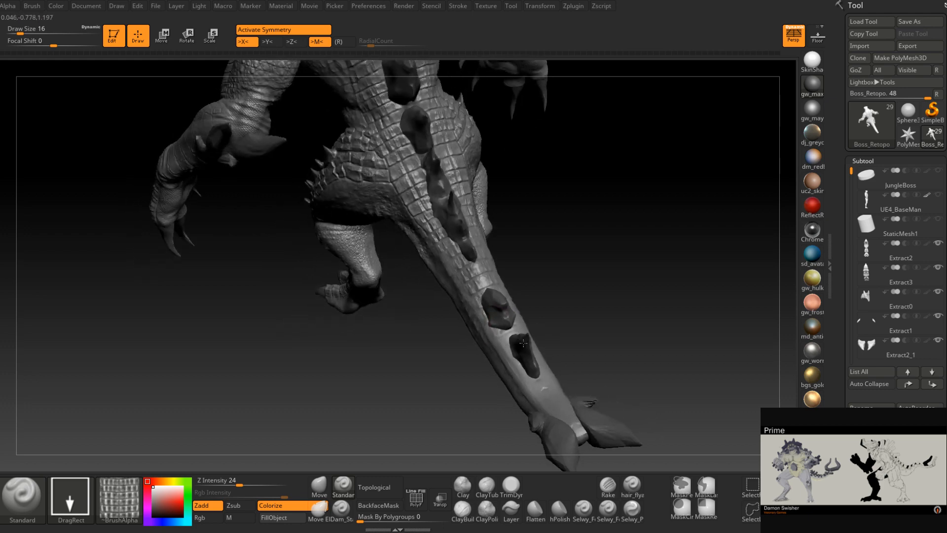
{"action": "right_click_drag", "start_coordinate": [523, 342], "coordinate": [494, 324]}
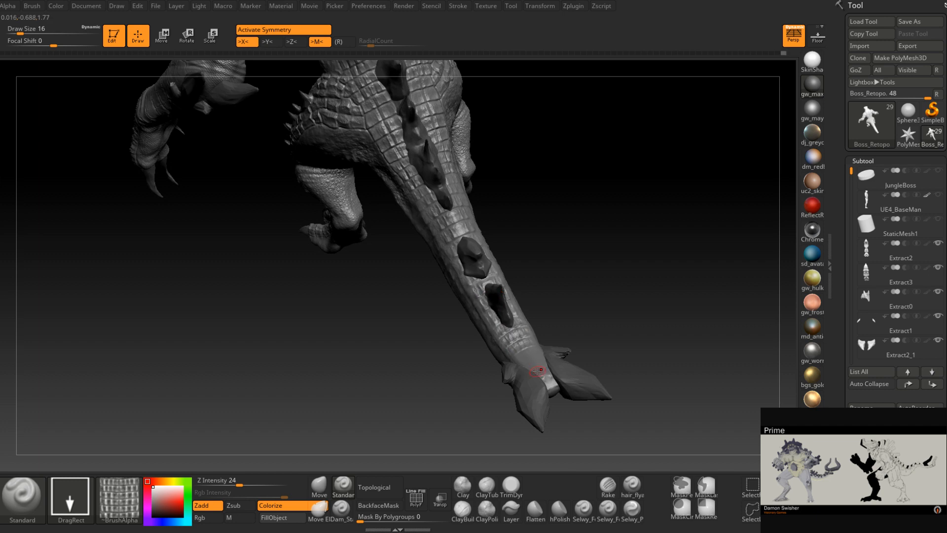
{"action": "mouse_move", "coordinate": [539, 377]}
{"action": "right_mouse_down"}
{"action": "mouse_move", "coordinate": [490, 328]}
{"action": "mouse_move", "coordinate": [518, 328]}
{"action": "mouse_move", "coordinate": [529, 280]}
{"action": "mouse_move", "coordinate": [480, 344]}
{"action": "mouse_move", "coordinate": [423, 317]}
{"action": "right_mouse_up"}
Flatten the stamped scales along the upper side of the tail with the TrimDynamic brush at draw size 27
{"action": "left_click", "coordinate": [511, 485]}
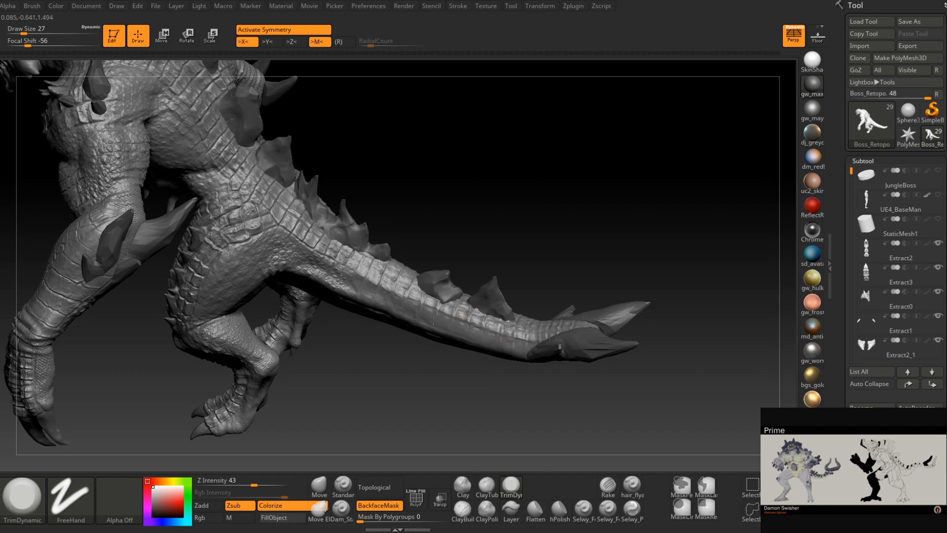
{"action": "right_click_drag", "start_coordinate": [369, 287], "coordinate": [381, 317]}
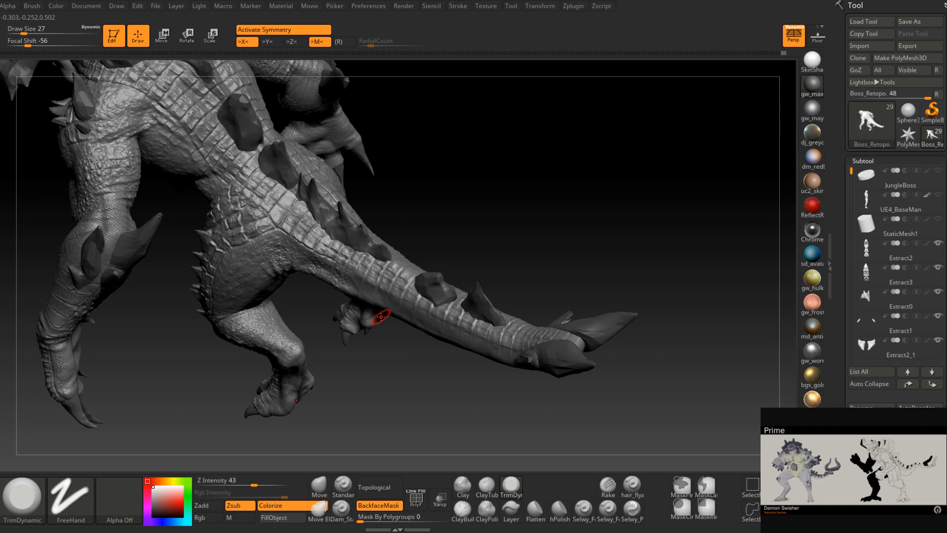
{"action": "mouse_move", "coordinate": [381, 317]}
{"action": "right_mouse_down"}
{"action": "mouse_move", "coordinate": [464, 274]}
{"action": "mouse_move", "coordinate": [475, 293]}
{"action": "mouse_move", "coordinate": [489, 225]}
{"action": "right_mouse_up"}
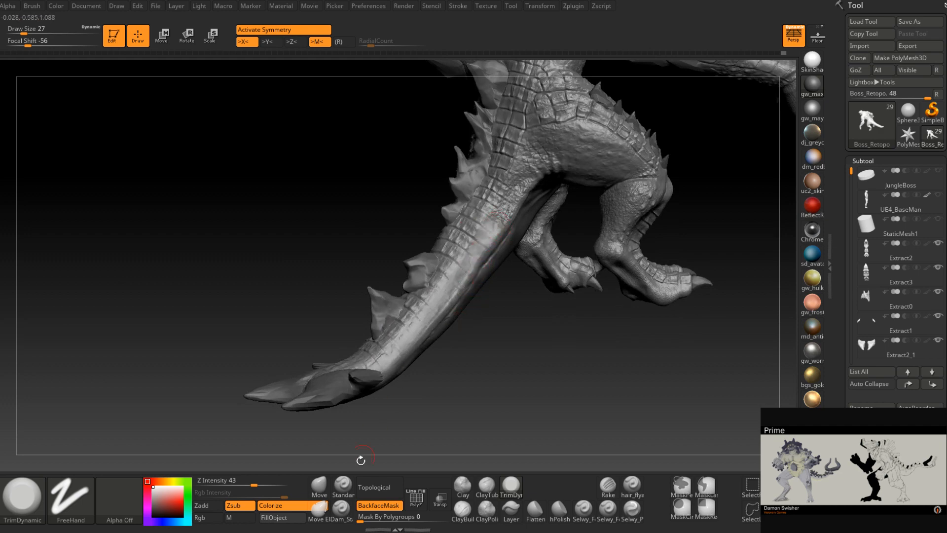
Carve creases between the scales from the tail's base down its side with the Dam_Standard brush, reducing the draw size to 8
{"action": "left_click", "coordinate": [341, 509]}
{"action": "right_click_drag", "start_coordinate": [440, 296], "coordinate": [485, 244], "text": "ctrl"}
{"action": "key", "text": "space"}
{"action": "left_click_drag", "start_coordinate": [486, 244], "coordinate": [481, 244]}
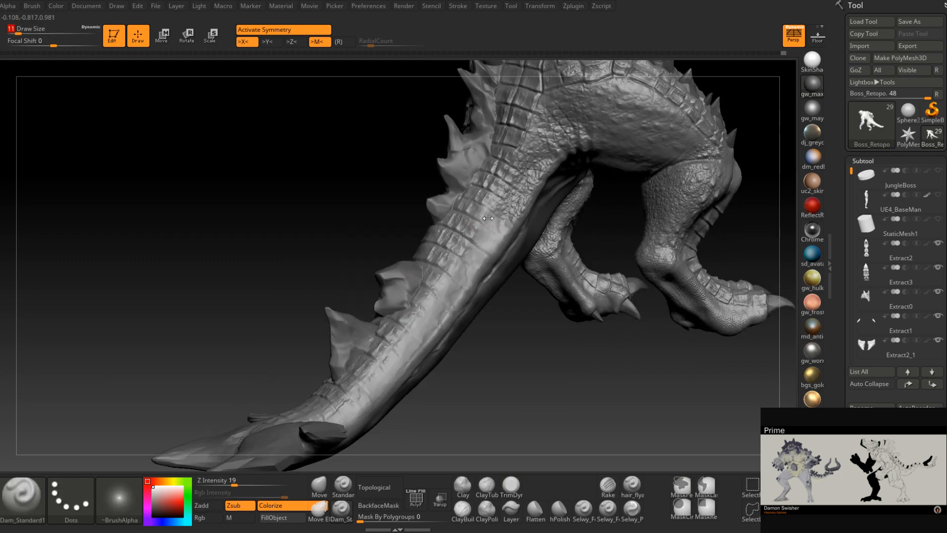
{"action": "right_click_drag", "start_coordinate": [517, 160], "coordinate": [511, 170]}
{"action": "key", "text": "space"}
{"action": "left_click_drag", "start_coordinate": [510, 161], "coordinate": [490, 211]}
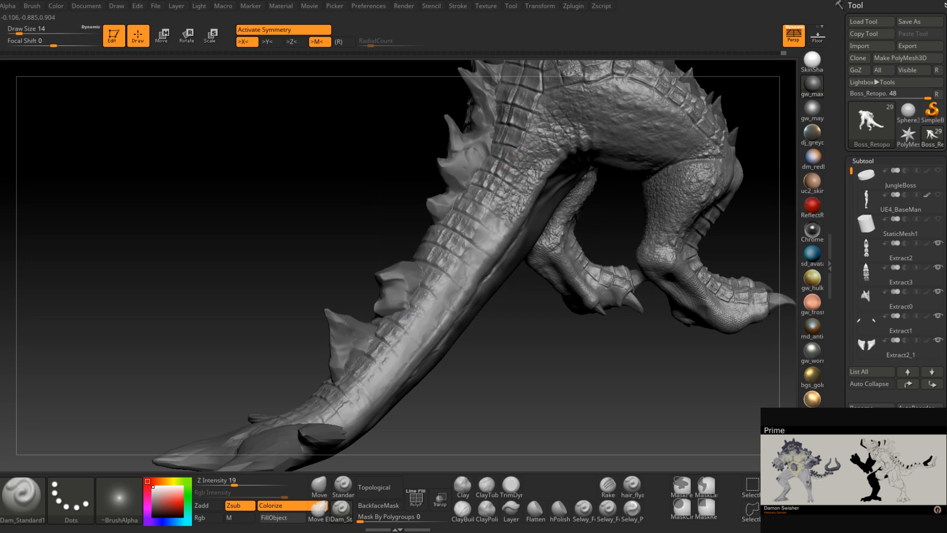
{"action": "key", "text": "bracketleft"}
{"action": "mouse_move", "coordinate": [484, 201]}
{"action": "right_mouse_down"}
{"action": "mouse_move", "coordinate": [457, 200]}
{"action": "mouse_move", "coordinate": [499, 223]}
{"action": "mouse_move", "coordinate": [492, 211]}
{"action": "right_mouse_up"}
{"action": "key", "text": "space"}
{"action": "left_click_drag", "start_coordinate": [495, 214], "coordinate": [497, 214]}
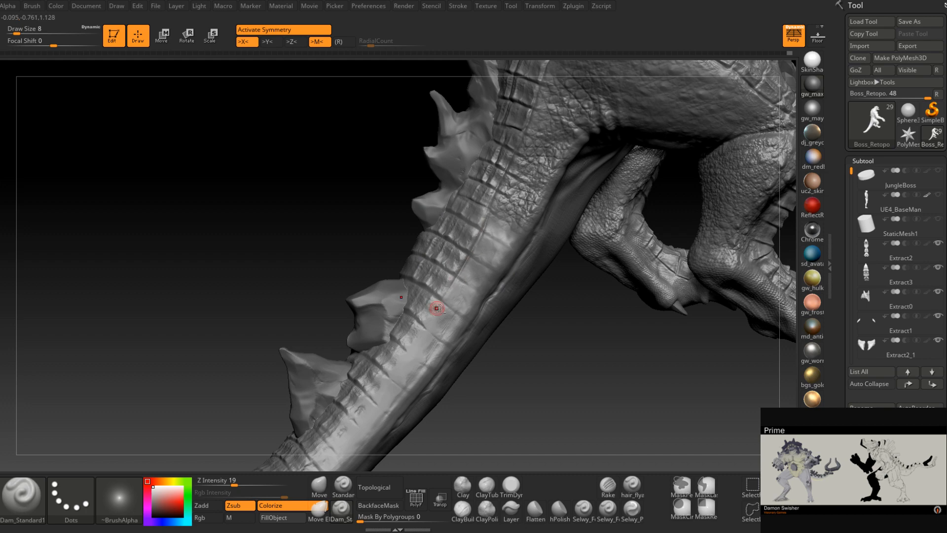
Carve crease lines between the scale plates along the flank of the mid tail with the Dam_Standard brush
{"action": "right_click_drag", "start_coordinate": [434, 309], "coordinate": [480, 229]}
{"action": "left_click_drag", "start_coordinate": [480, 230], "coordinate": [437, 298]}
{"action": "right_click_drag", "start_coordinate": [433, 309], "coordinate": [439, 291], "text": "ctrl"}
{"action": "left_click_drag", "start_coordinate": [439, 291], "coordinate": [427, 312]}
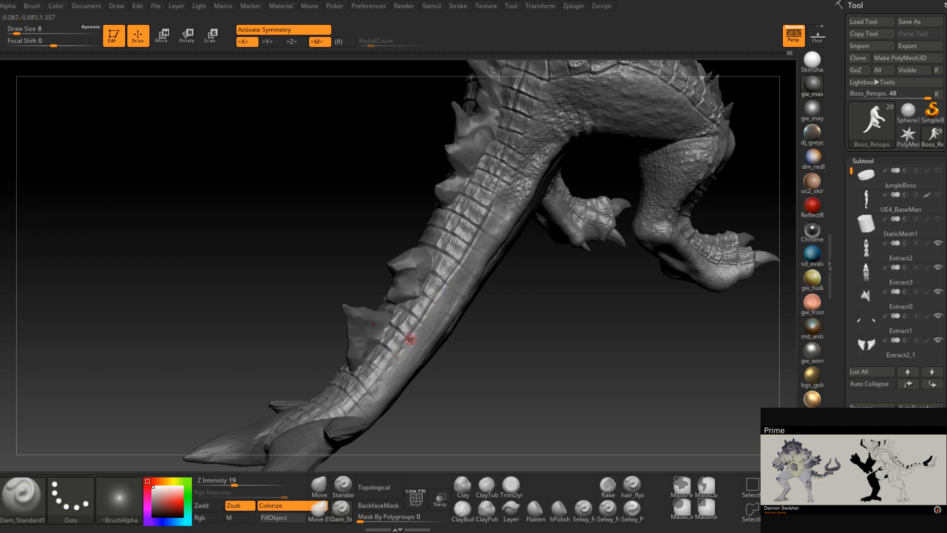
{"action": "right_click_drag", "start_coordinate": [410, 339], "coordinate": [422, 281]}
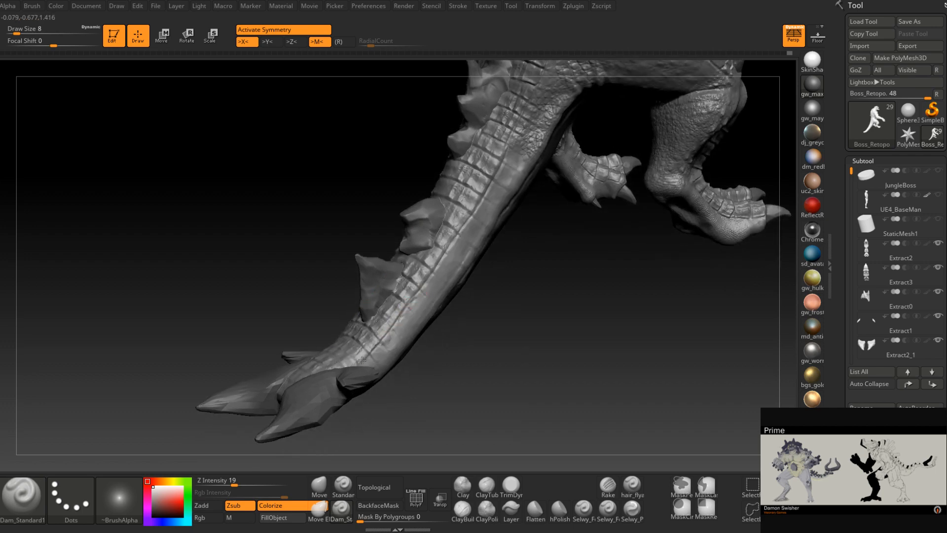
{"action": "right_click_drag", "start_coordinate": [391, 329], "coordinate": [429, 274]}
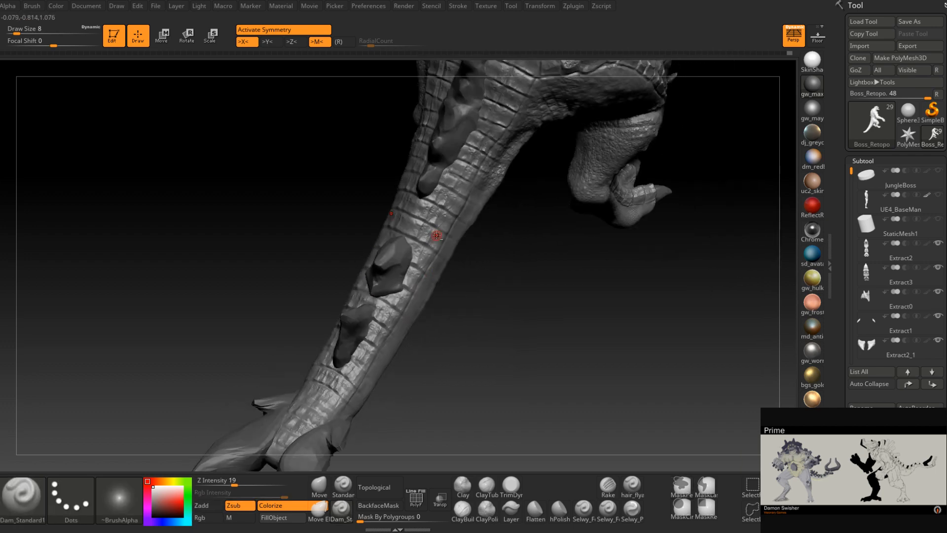
Deepen the plate grooves beside the middle pair of tail spines, extending them down onto the tail's side
{"action": "mouse_move", "coordinate": [437, 234]}
{"action": "right_mouse_down"}
{"action": "mouse_move", "coordinate": [432, 223]}
{"action": "mouse_move", "coordinate": [448, 232]}
{"action": "right_mouse_up"}
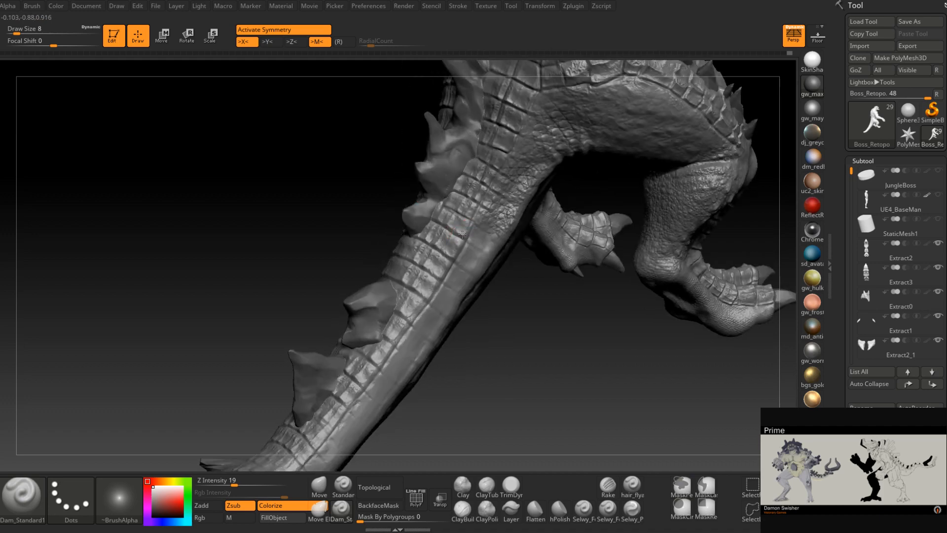
{"action": "right_click_drag", "start_coordinate": [456, 231], "coordinate": [448, 212]}
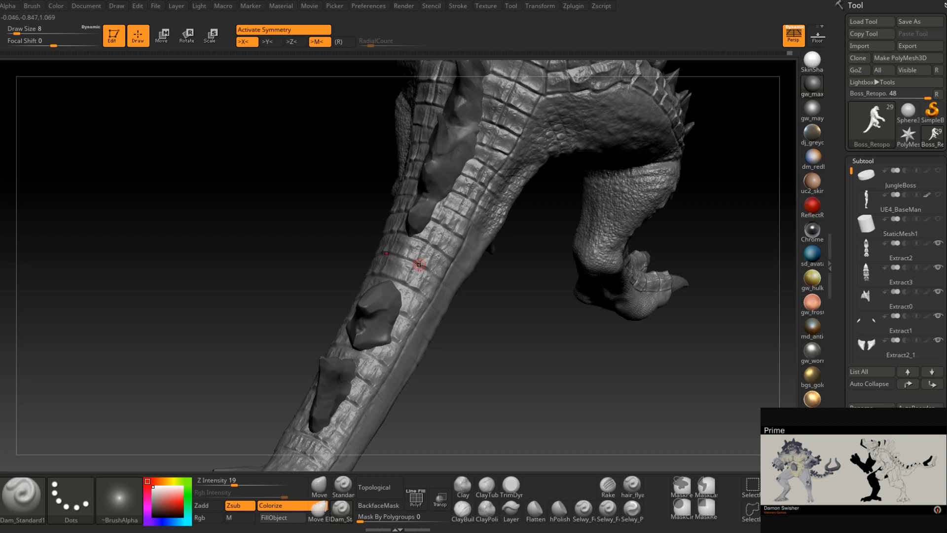
{"action": "right_click_drag", "start_coordinate": [419, 264], "coordinate": [405, 288]}
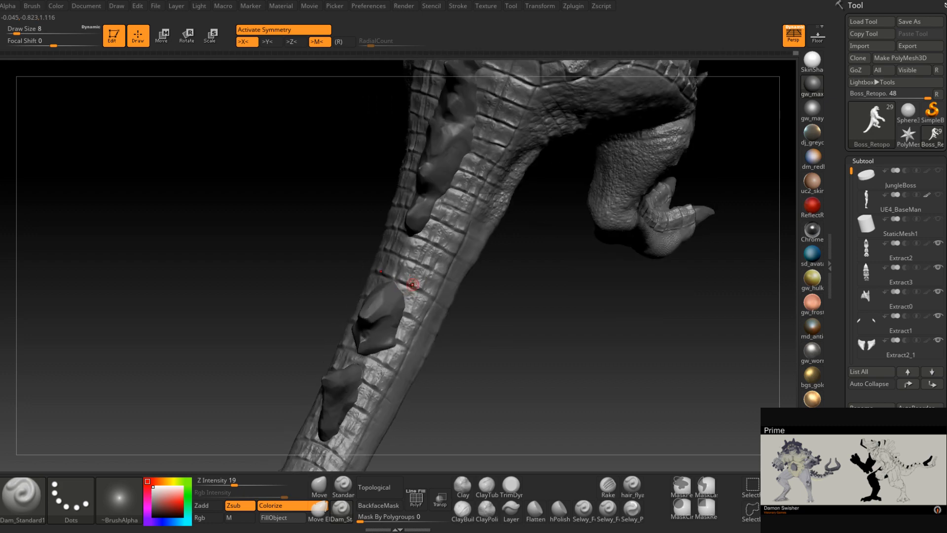
{"action": "mouse_move", "coordinate": [430, 280]}
{"action": "right_mouse_down"}
{"action": "mouse_move", "coordinate": [424, 290]}
{"action": "mouse_move", "coordinate": [445, 281]}
{"action": "mouse_move", "coordinate": [434, 269]}
{"action": "mouse_move", "coordinate": [443, 281]}
{"action": "mouse_move", "coordinate": [438, 290]}
{"action": "right_mouse_up"}
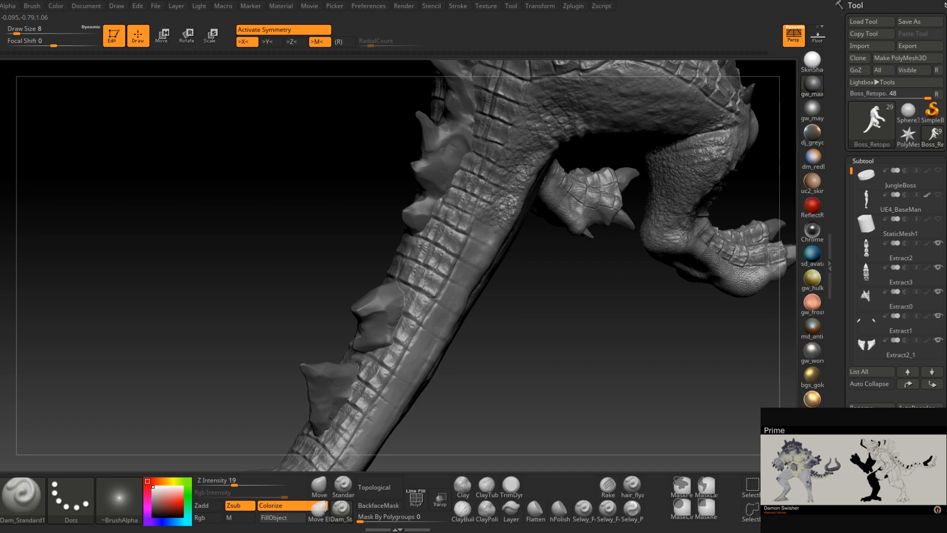
{"action": "right_click_drag", "start_coordinate": [436, 299], "coordinate": [438, 264]}
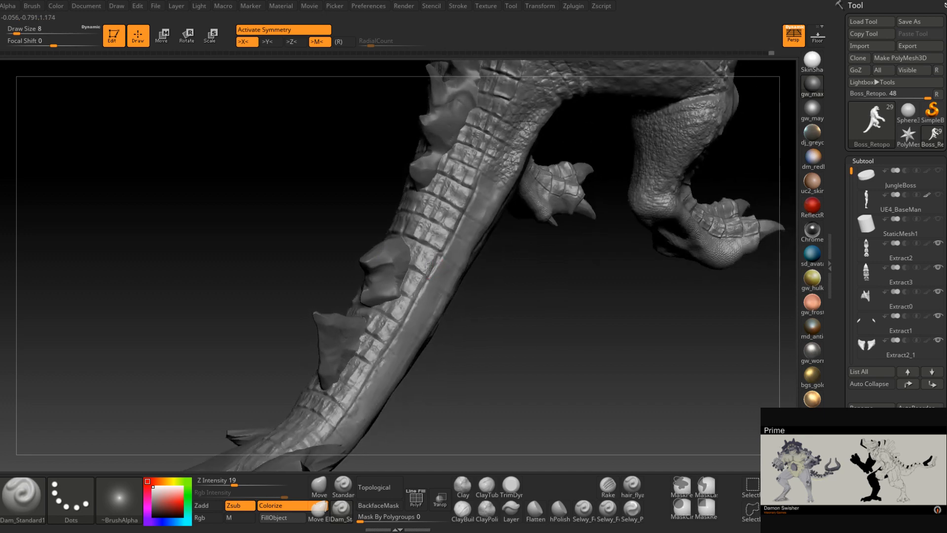
Carve plate divisions alongside the last dorsal tail spine, continuing the rows toward the tail tip
{"action": "right_click_drag", "start_coordinate": [419, 273], "coordinate": [385, 314]}
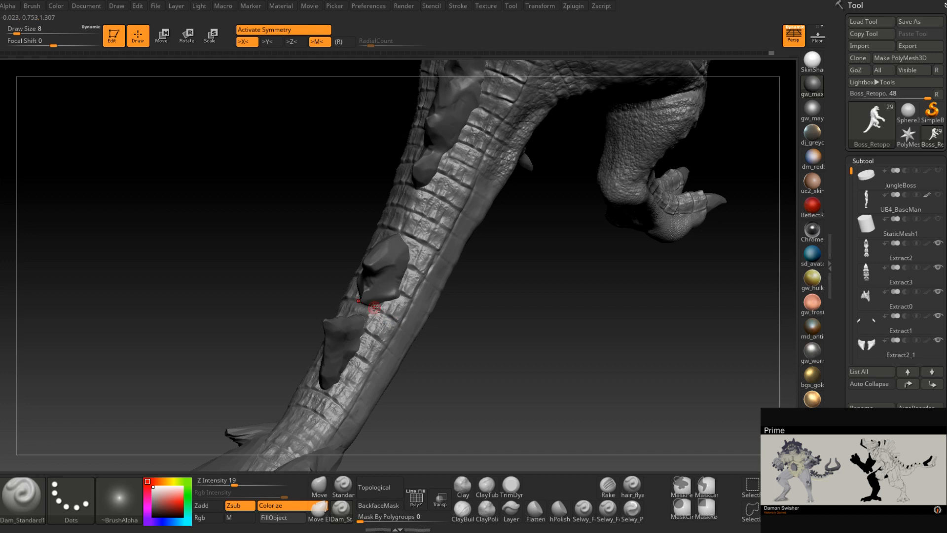
{"action": "right_click_drag", "start_coordinate": [374, 307], "coordinate": [367, 326]}
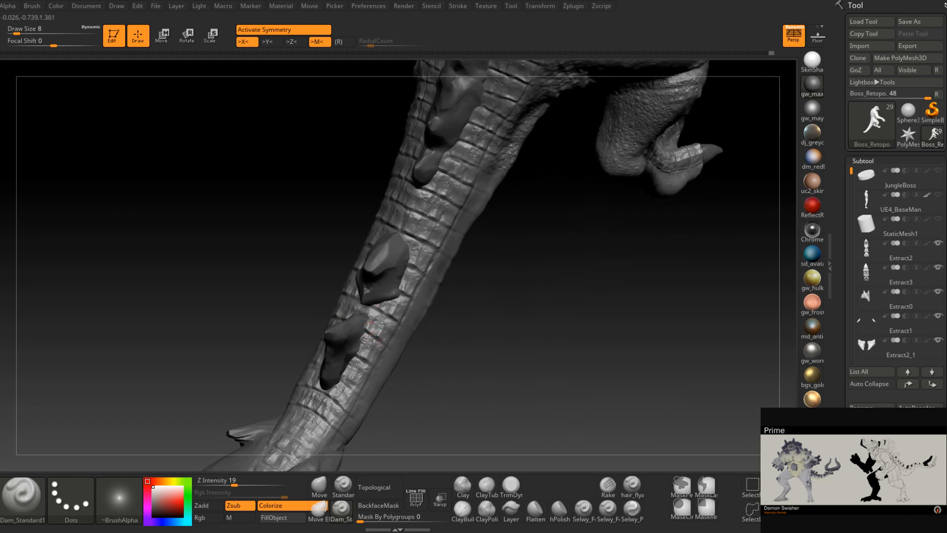
{"action": "right_click_drag", "start_coordinate": [396, 336], "coordinate": [397, 313]}
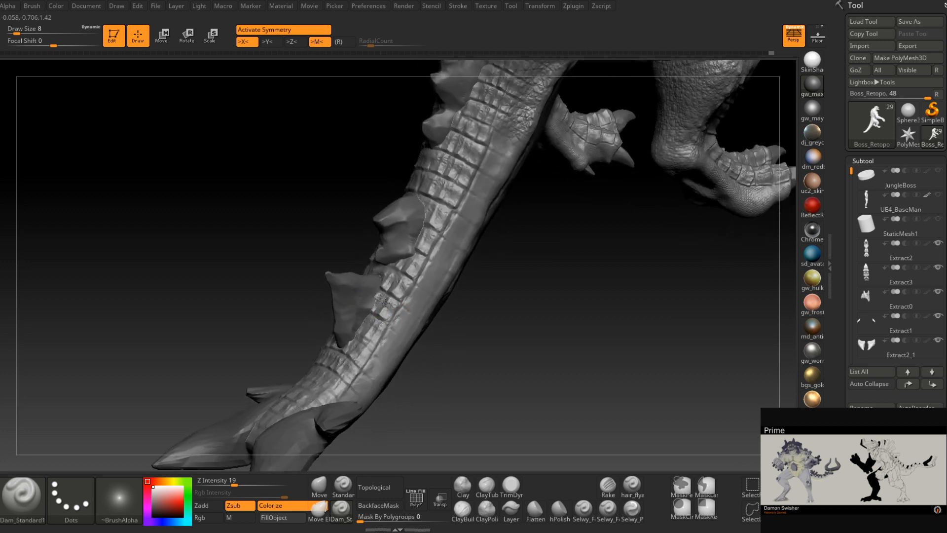
{"action": "right_click_drag", "start_coordinate": [388, 316], "coordinate": [381, 338]}
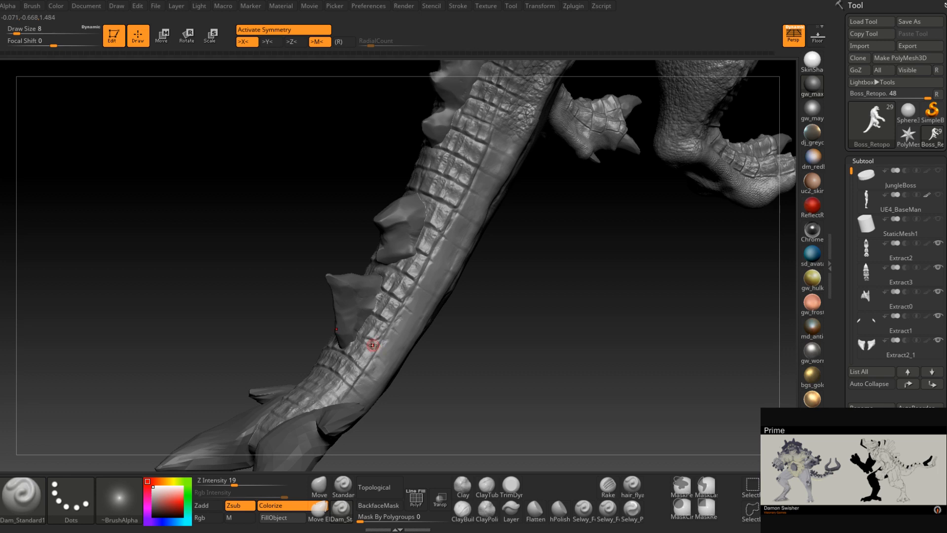
{"action": "right_click_drag", "start_coordinate": [373, 345], "coordinate": [371, 346]}
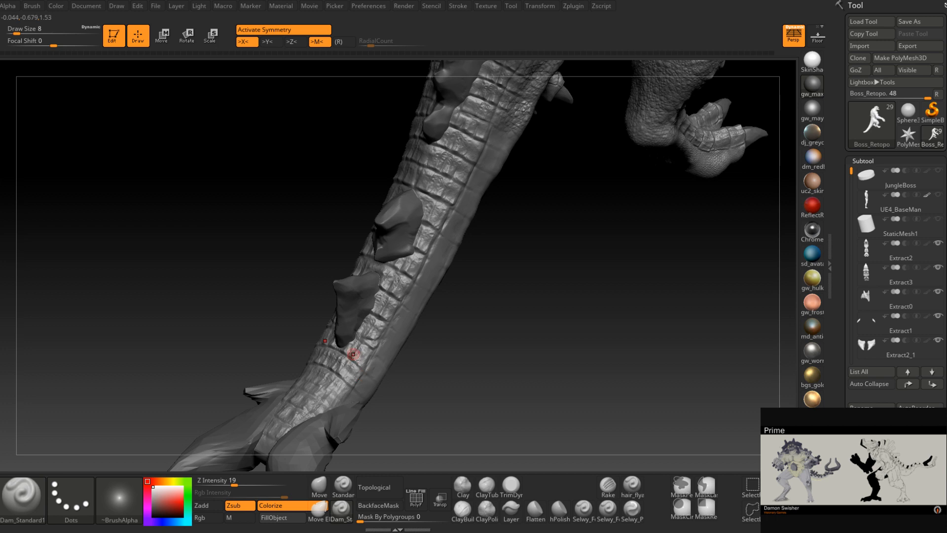
Carve scale grooves across the lower tail between the last dorsal spine and the end spikes
{"action": "left_click_drag", "start_coordinate": [366, 356], "coordinate": [364, 370]}
{"action": "mouse_move", "coordinate": [345, 350]}
{"action": "right_mouse_down"}
{"action": "mouse_move", "coordinate": [350, 386]}
{"action": "mouse_move", "coordinate": [362, 334]}
{"action": "mouse_move", "coordinate": [366, 343]}
{"action": "right_mouse_up"}
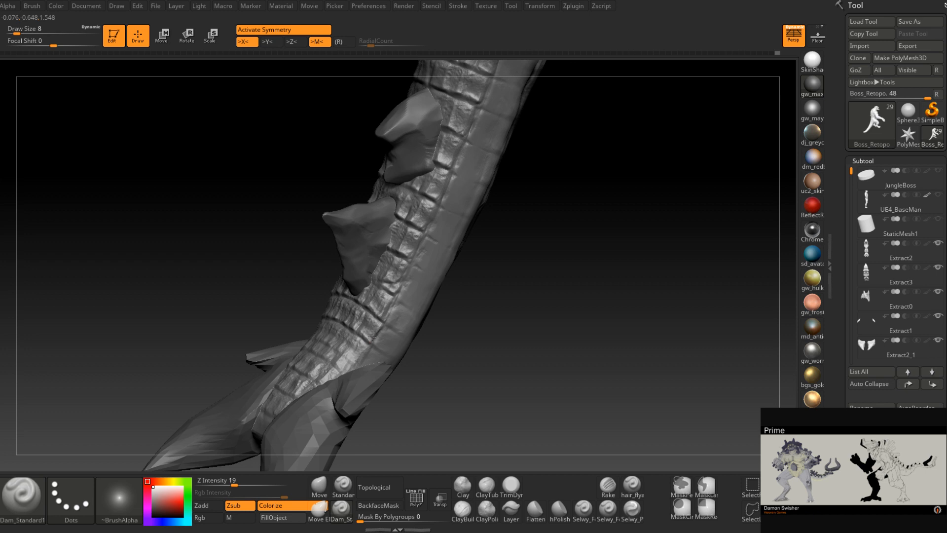
{"action": "right_click_drag", "start_coordinate": [399, 325], "coordinate": [362, 323]}
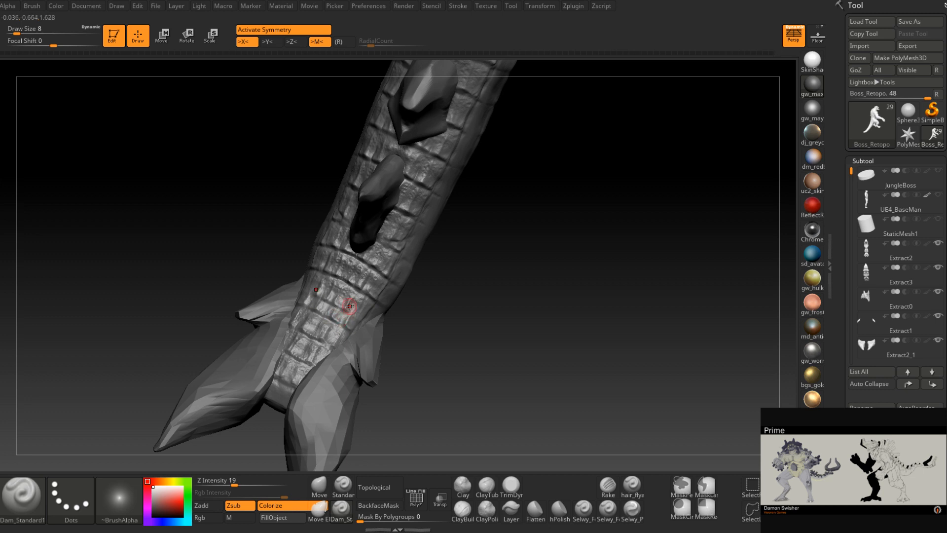
{"action": "mouse_move", "coordinate": [361, 329]}
{"action": "left_mouse_down"}
{"action": "mouse_move", "coordinate": [354, 323]}
{"action": "mouse_move", "coordinate": [328, 344]}
{"action": "mouse_move", "coordinate": [324, 328]}
{"action": "left_mouse_up"}
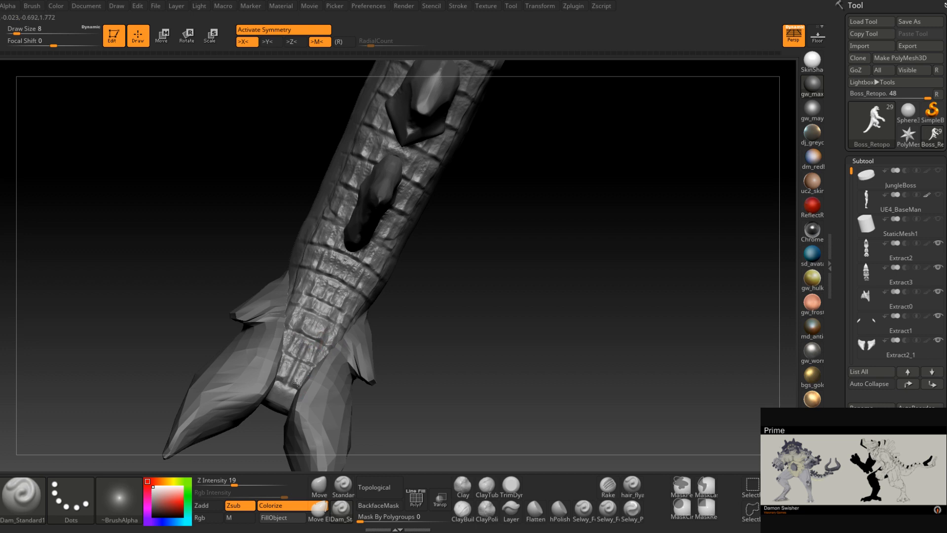
Refine the small scale creases on the tail tip where it narrows between the end spikes
{"action": "right_click_drag", "start_coordinate": [315, 364], "coordinate": [332, 340]}
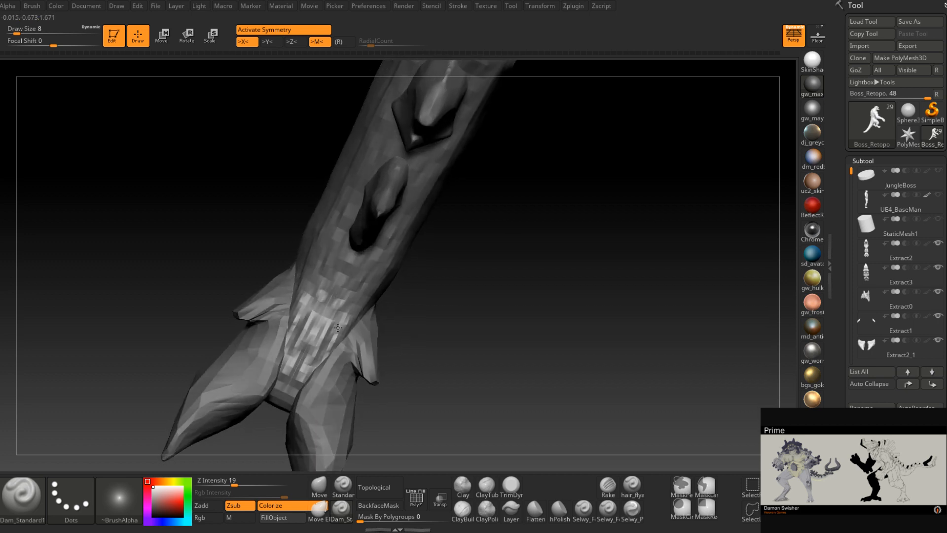
{"action": "right_click_drag", "start_coordinate": [327, 305], "coordinate": [335, 291]}
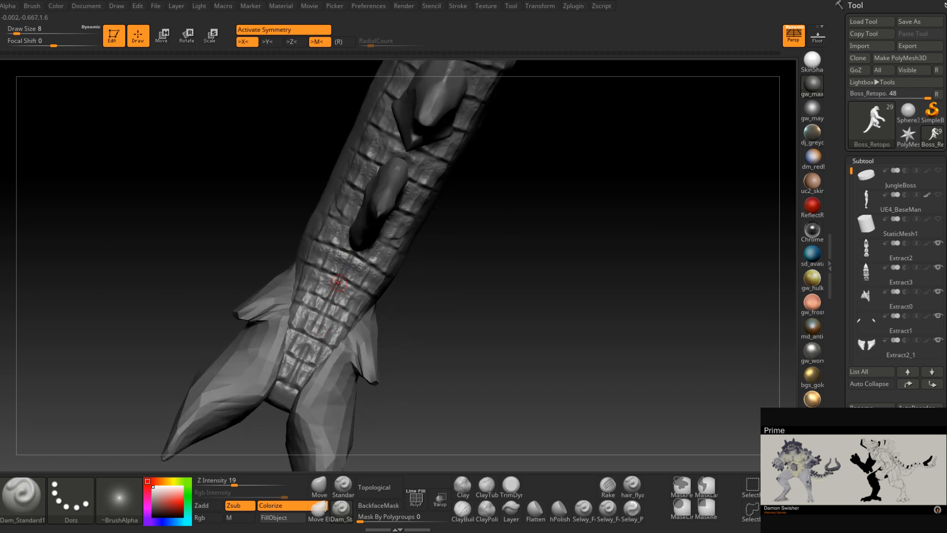
{"action": "mouse_move", "coordinate": [297, 351]}
{"action": "right_mouse_down"}
{"action": "mouse_move", "coordinate": [321, 309]}
{"action": "mouse_move", "coordinate": [316, 299]}
{"action": "mouse_move", "coordinate": [298, 306]}
{"action": "mouse_move", "coordinate": [335, 304]}
{"action": "right_mouse_up"}
{"action": "right_click_drag", "start_coordinate": [335, 338], "coordinate": [366, 301]}
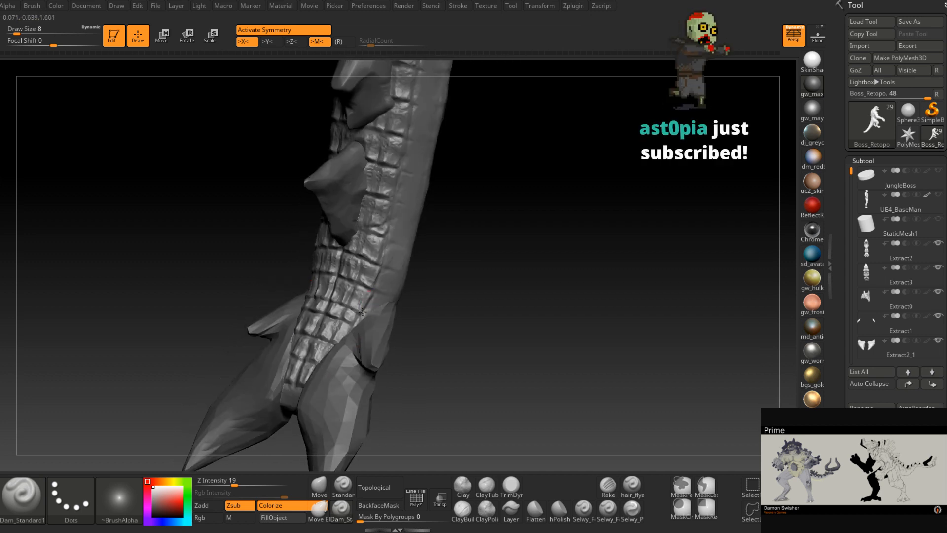
{"action": "right_click_drag", "start_coordinate": [359, 313], "coordinate": [380, 282]}
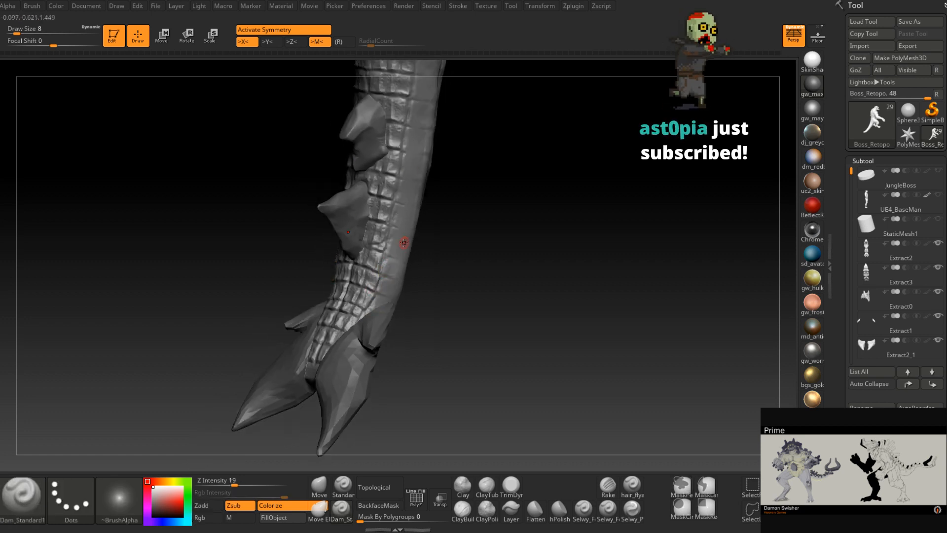
{"action": "mouse_move", "coordinate": [404, 242]}
{"action": "right_mouse_down"}
{"action": "mouse_move", "coordinate": [401, 260]}
{"action": "mouse_move", "coordinate": [413, 239]}
{"action": "mouse_move", "coordinate": [383, 269]}
{"action": "mouse_move", "coordinate": [340, 219]}
{"action": "mouse_move", "coordinate": [385, 282]}
{"action": "mouse_move", "coordinate": [383, 244]}
{"action": "mouse_move", "coordinate": [383, 283]}
{"action": "mouse_move", "coordinate": [182, 472]}
{"action": "right_mouse_up"}
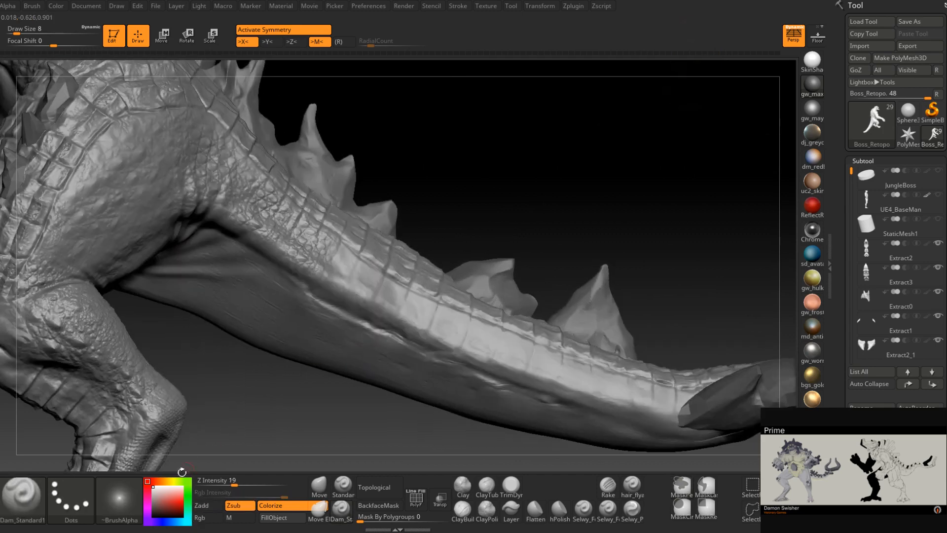
Switch to the Standard brush with a Crocodile_Caiman alpha, try a scale stamp on the side of the tail, and undo it
{"action": "left_click", "coordinate": [342, 484]}
{"action": "left_click", "coordinate": [121, 499]}
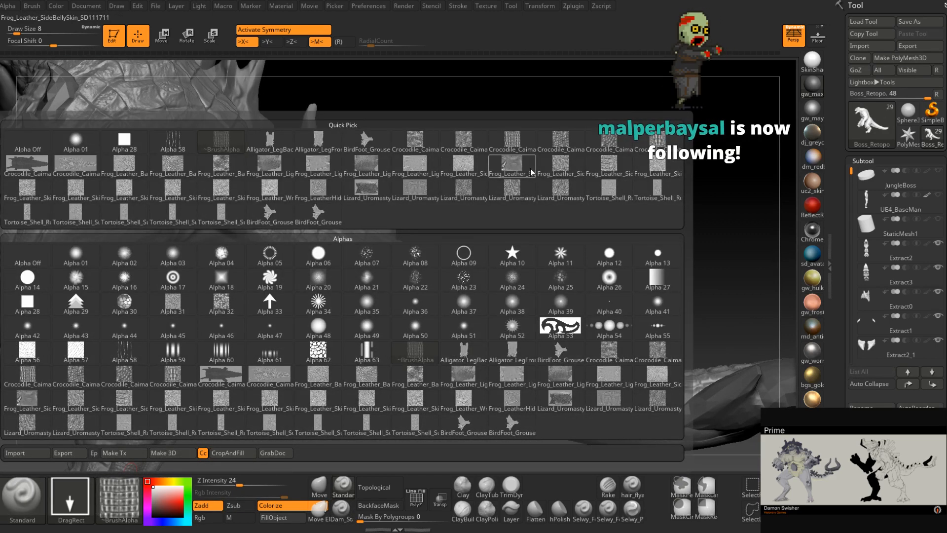
{"action": "left_click", "coordinate": [599, 147]}
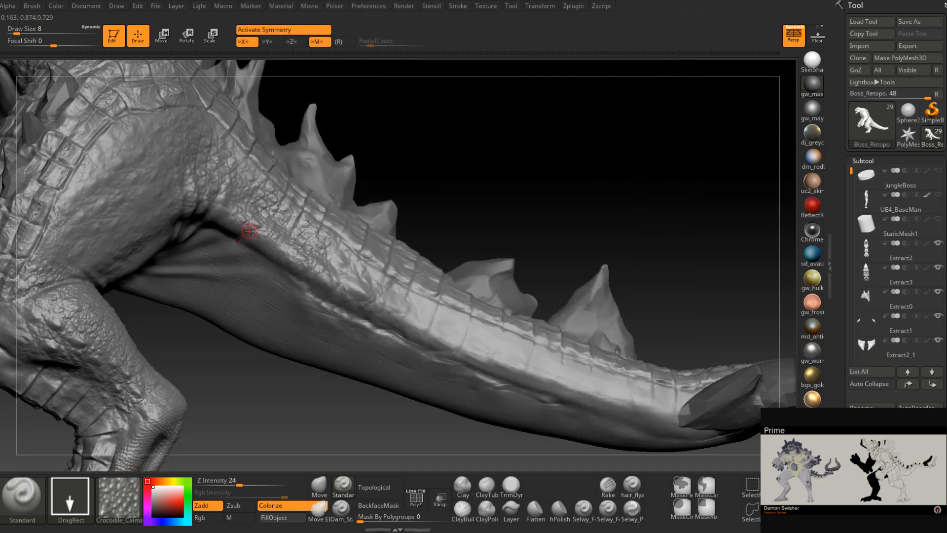
{"action": "right_click_drag", "start_coordinate": [393, 315], "coordinate": [349, 353]}
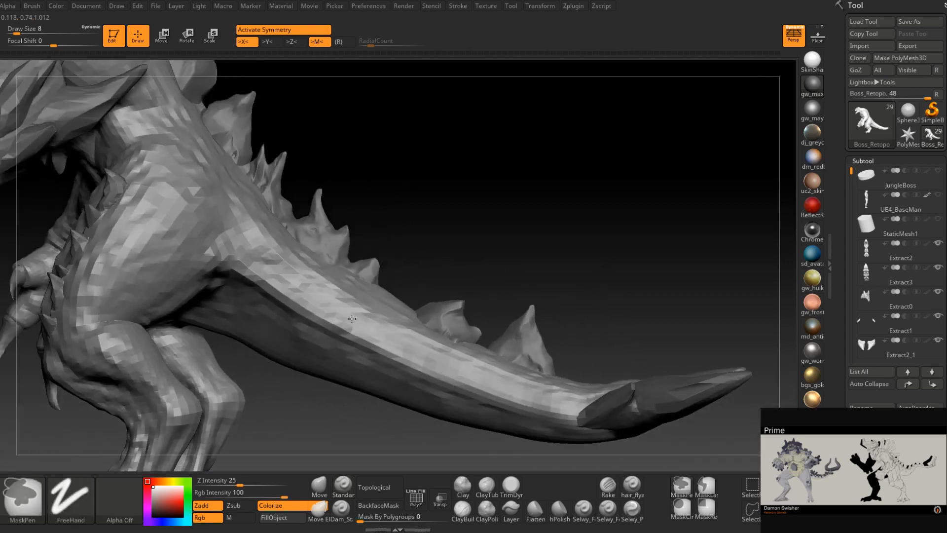
{"action": "key", "text": "ctrl+z"}
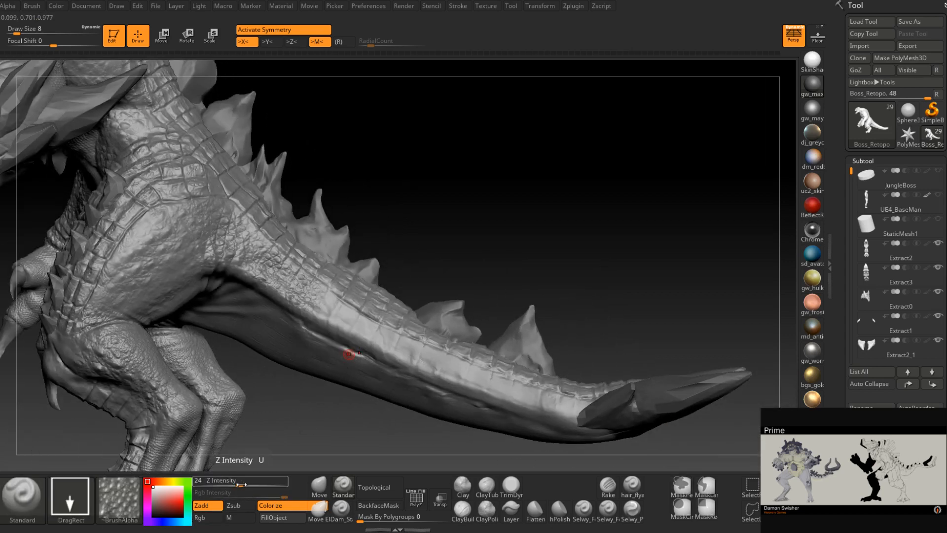
Try stamping the crocodile scale alpha on the side of the upper tail at Z Intensity 32
{"action": "left_click_drag", "start_coordinate": [241, 485], "coordinate": [246, 485]}
{"action": "left_click_drag", "start_coordinate": [329, 287], "coordinate": [291, 306]}
{"action": "right_click_drag", "start_coordinate": [374, 315], "coordinate": [393, 353]}
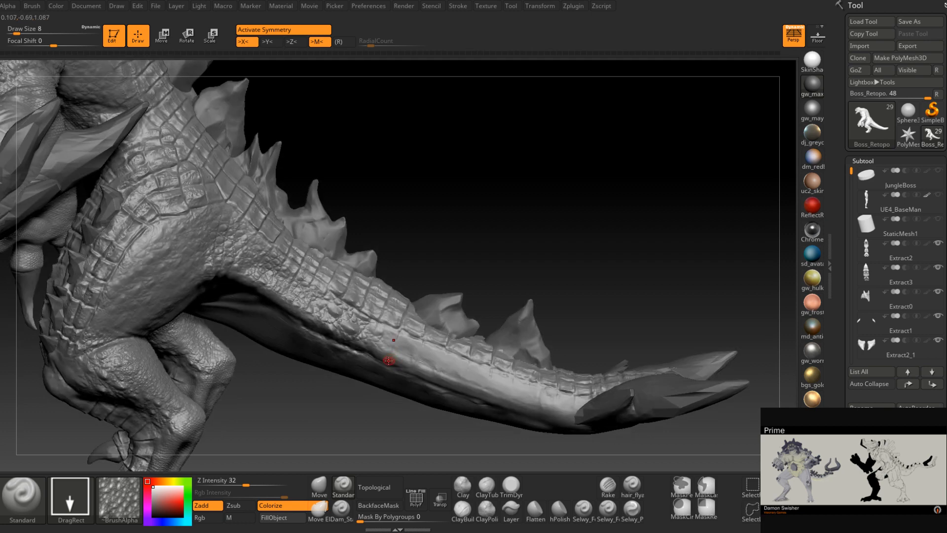
{"action": "key", "text": "ctrl+z"}
{"action": "left_click_drag", "start_coordinate": [328, 299], "coordinate": [329, 270]}
{"action": "mouse_move", "coordinate": [347, 303]}
{"action": "left_mouse_down"}
{"action": "mouse_move", "coordinate": [338, 326]}
{"action": "mouse_move", "coordinate": [284, 310]}
{"action": "left_mouse_up"}
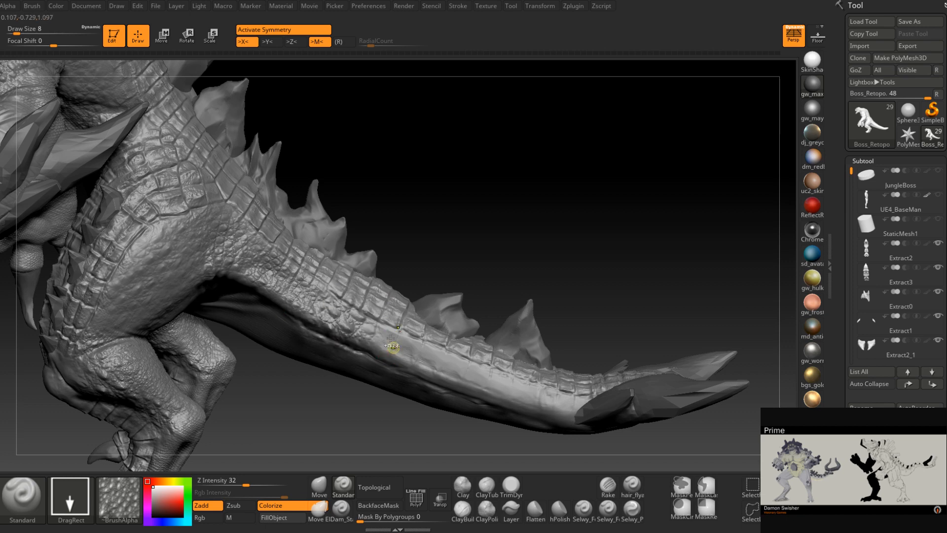
{"action": "key", "text": "ctrl+z"}
Select the Crocodile_Caiman_BackScales02_AP012512 alpha and stamp its scales on the side of the upper tail, settling on Z Intensity 24
{"action": "left_click", "coordinate": [119, 499]}
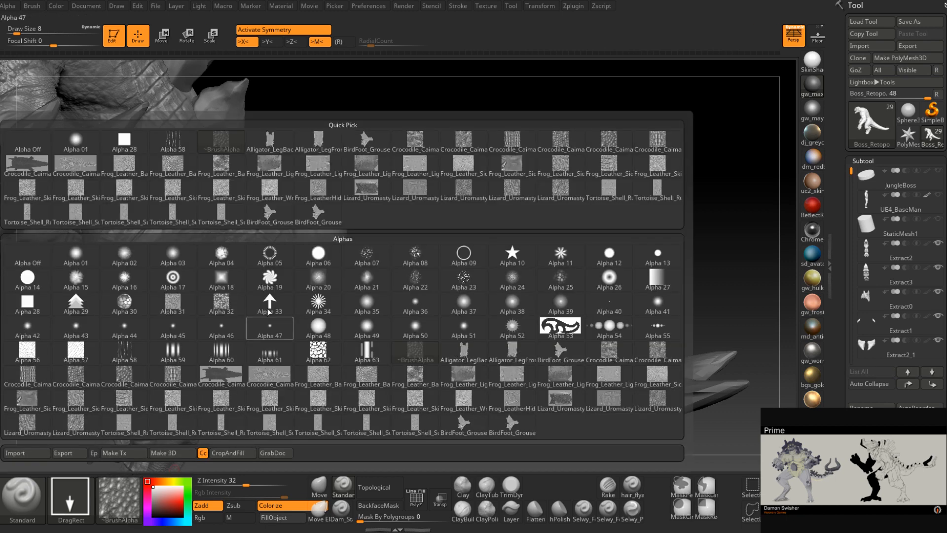
{"action": "mouse_move", "coordinate": [453, 146]}
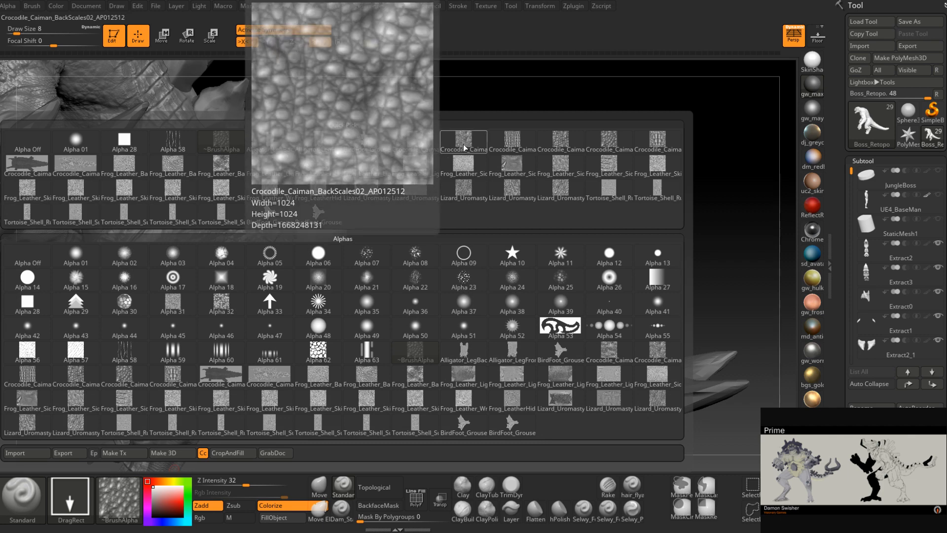
{"action": "left_click", "coordinate": [464, 143]}
{"action": "left_click_drag", "start_coordinate": [332, 317], "coordinate": [328, 351]}
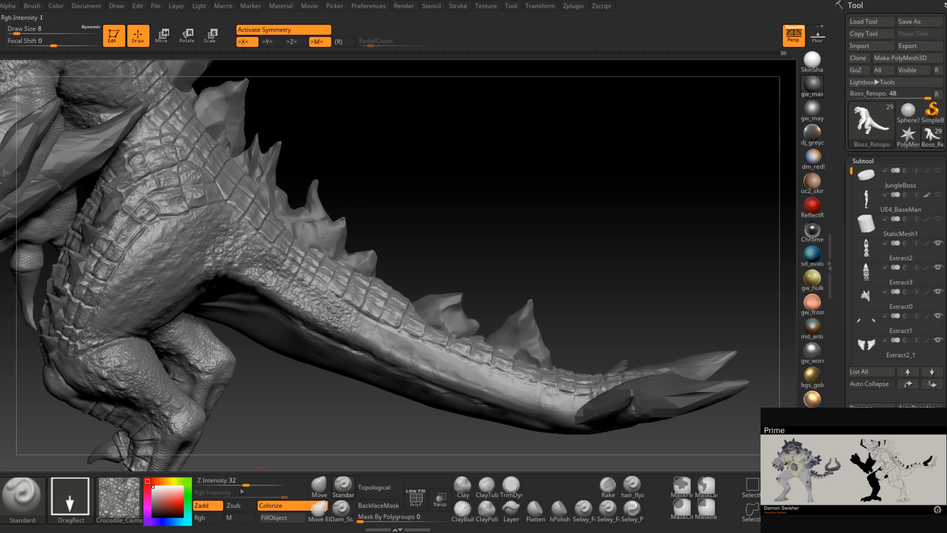
{"action": "left_click", "coordinate": [238, 486]}
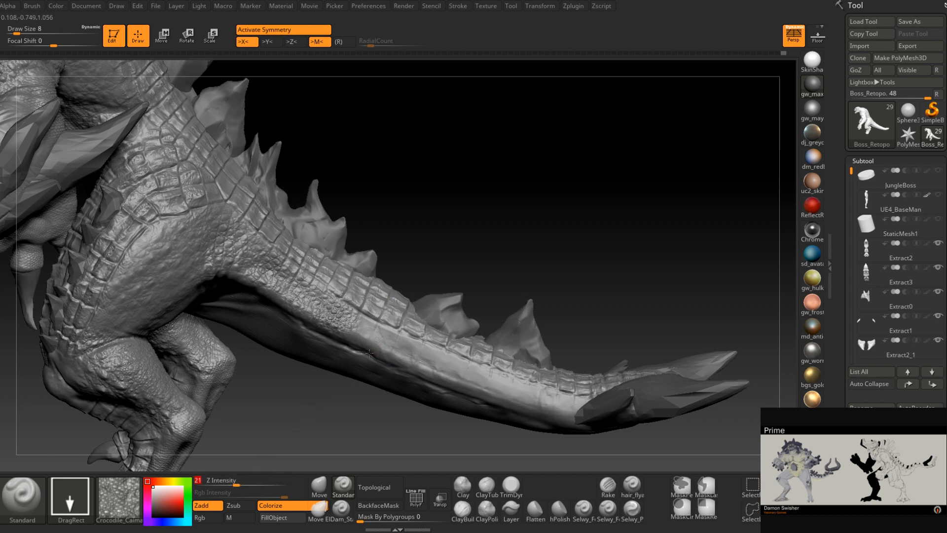
{"action": "key", "text": "ctrl"}
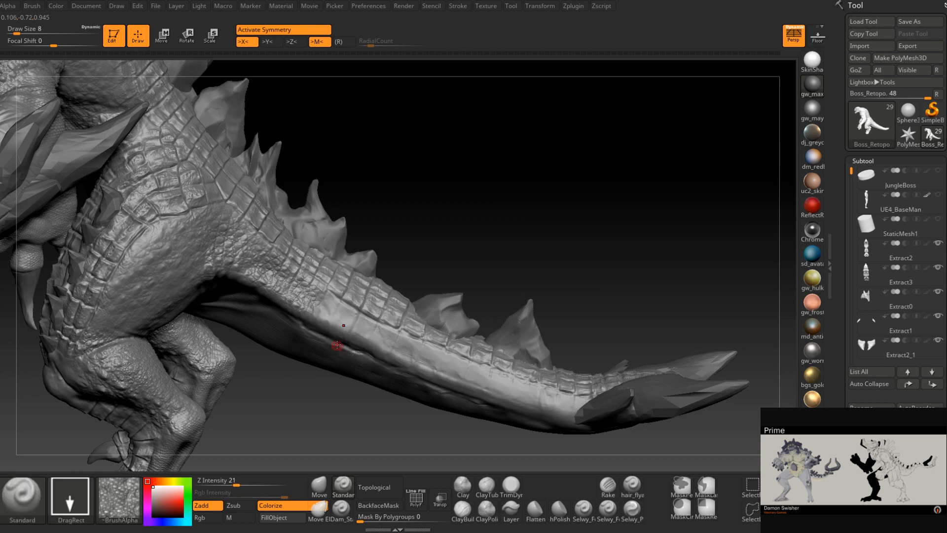
{"action": "left_click", "coordinate": [240, 483]}
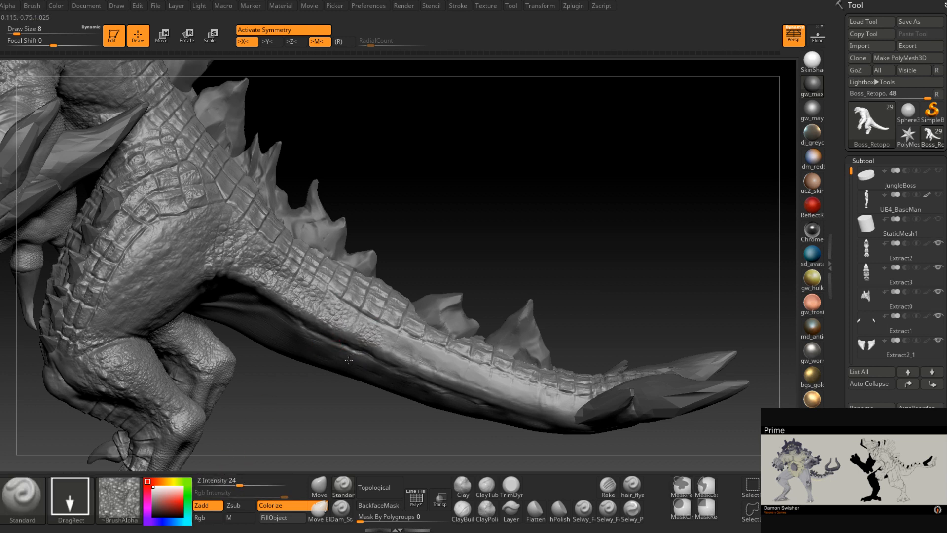
Choose the first Crocodile_Caiman alpha and stamp its scales farther along the side of the tail
{"action": "left_click", "coordinate": [119, 498]}
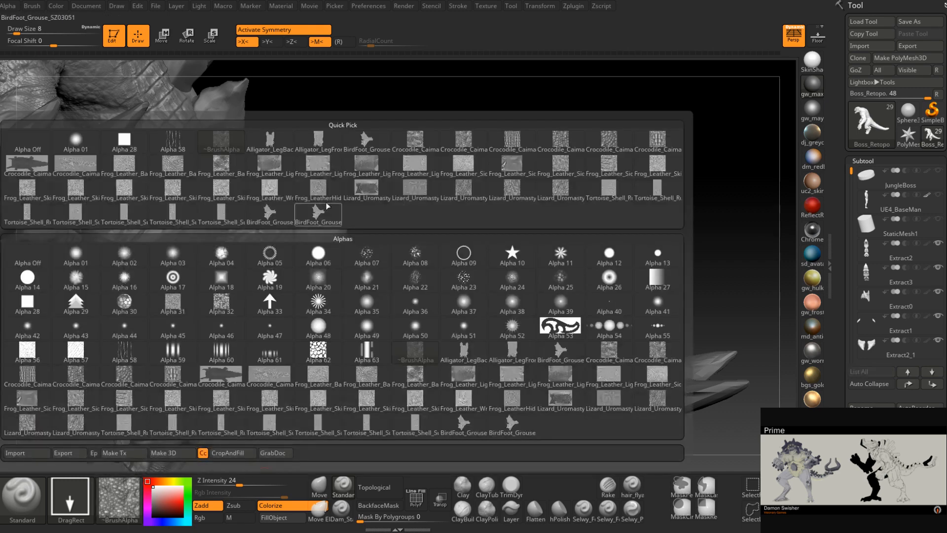
{"action": "left_click", "coordinate": [415, 150]}
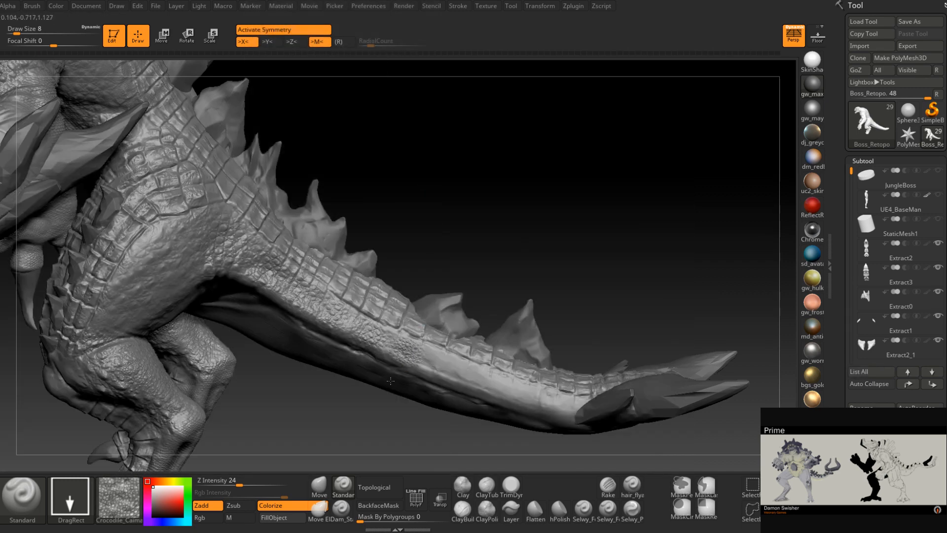
Stamp crocodile scales along the rest of the tail's side to its tip, switching to another Crocodile_Caiman alpha partway
{"action": "mouse_move", "coordinate": [390, 380]}
{"action": "left_mouse_down"}
{"action": "mouse_move", "coordinate": [438, 384]}
{"action": "mouse_move", "coordinate": [415, 391]}
{"action": "left_mouse_up"}
{"action": "left_click", "coordinate": [132, 502]}
{"action": "left_click", "coordinate": [217, 394]}
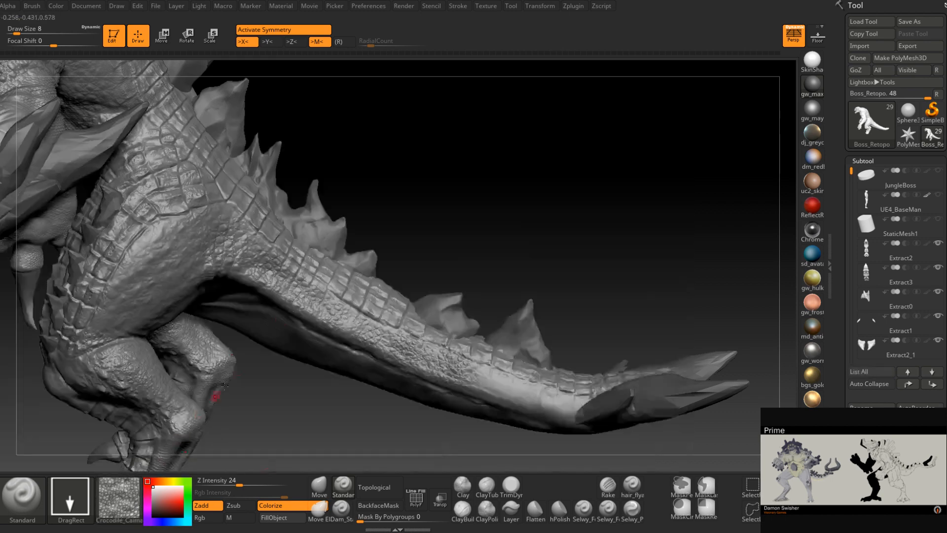
{"action": "left_click", "coordinate": [121, 496]}
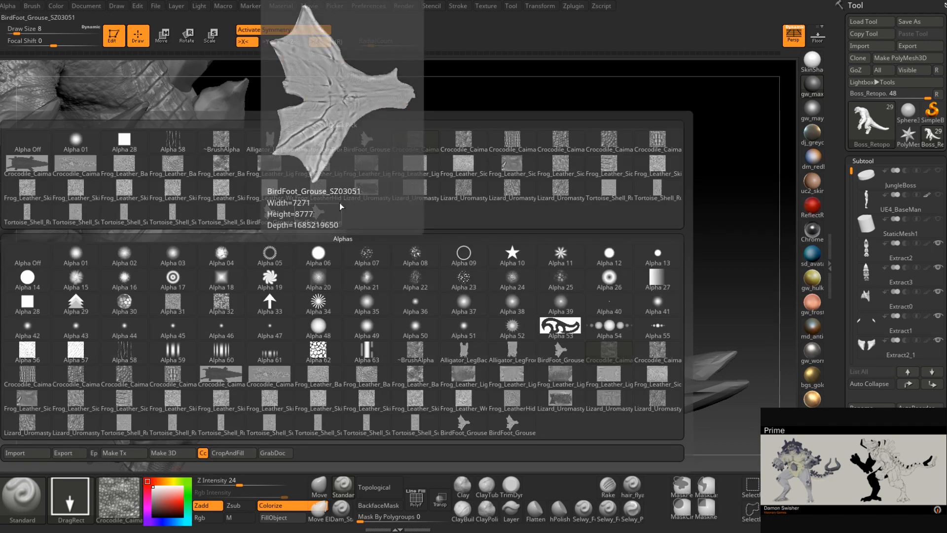
{"action": "left_click", "coordinate": [468, 144]}
{"action": "left_click_drag", "start_coordinate": [526, 418], "coordinate": [502, 425]}
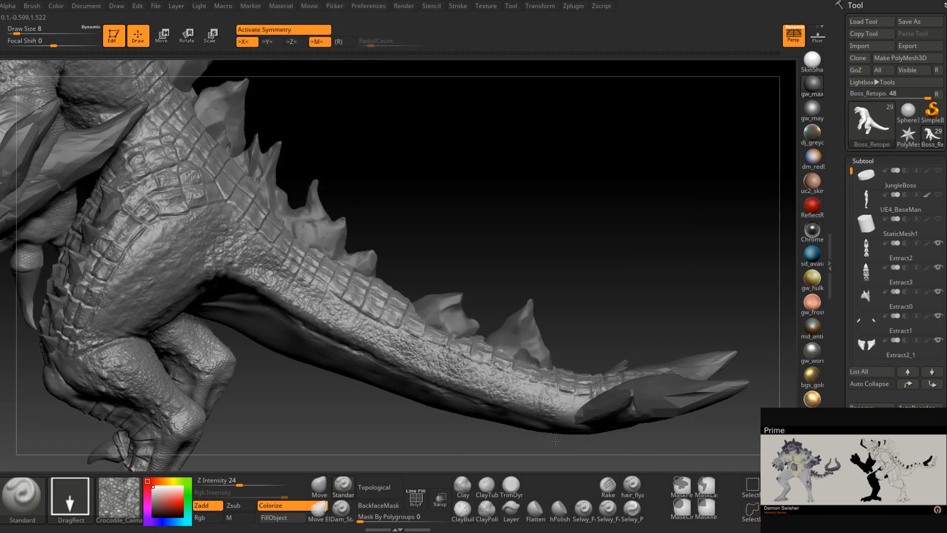
{"action": "left_click_drag", "start_coordinate": [554, 440], "coordinate": [552, 445]}
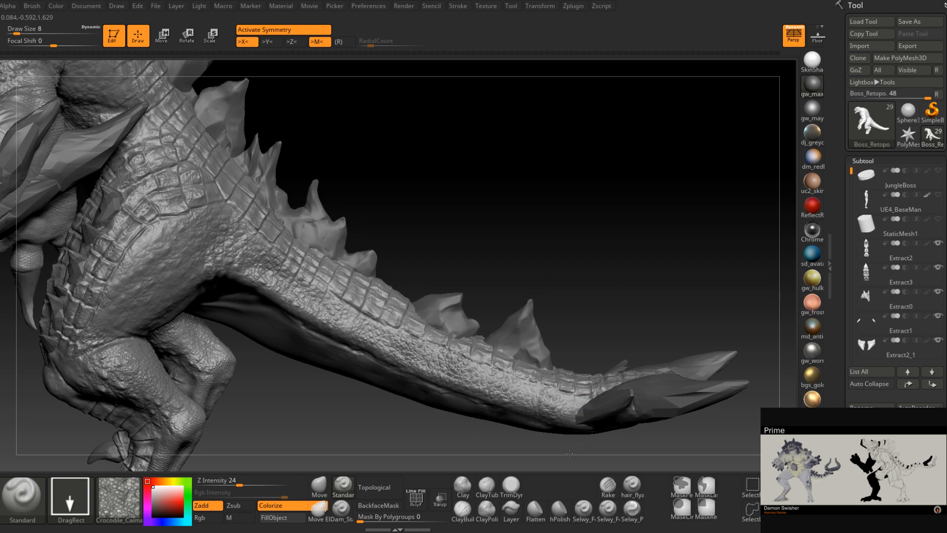
Stamp rough scales on the hip, then choose the first Crocodile_Caiman alpha and stamp the outer back of the thigh
{"action": "right_click_drag", "start_coordinate": [566, 422], "coordinate": [457, 296]}
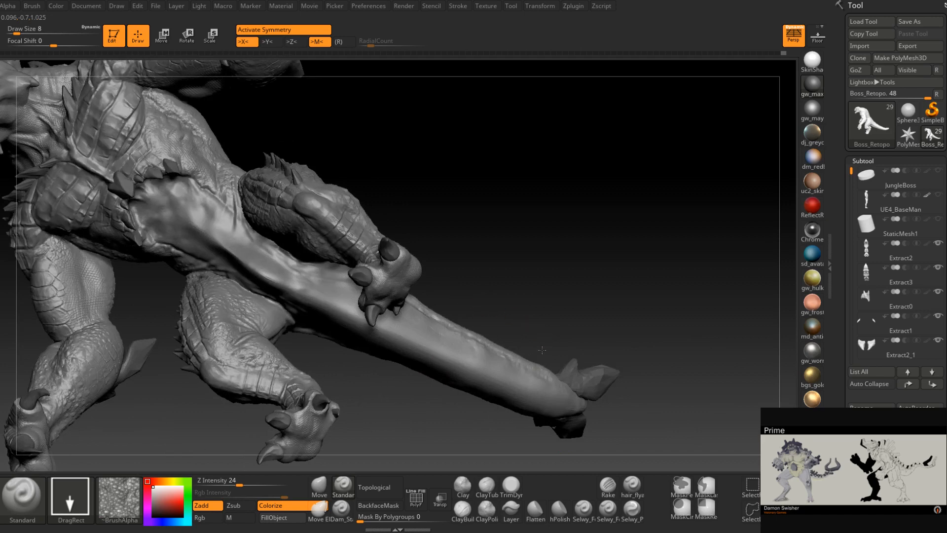
{"action": "right_click_drag", "start_coordinate": [511, 314], "coordinate": [545, 336]}
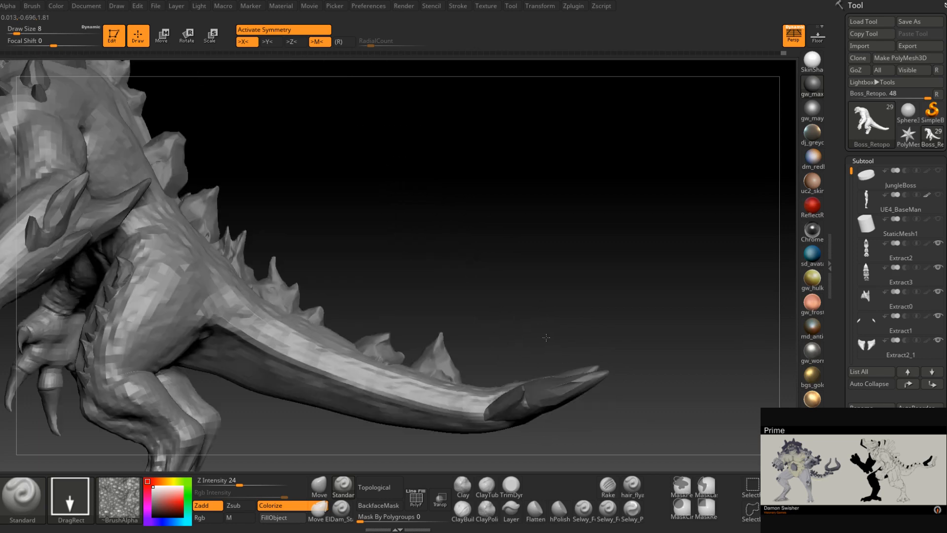
{"action": "right_click_drag", "start_coordinate": [520, 397], "coordinate": [356, 300], "text": "ctrl"}
{"action": "mouse_move", "coordinate": [354, 310]}
{"action": "left_mouse_down"}
{"action": "mouse_move", "coordinate": [341, 304]}
{"action": "mouse_move", "coordinate": [353, 303]}
{"action": "mouse_move", "coordinate": [361, 329]}
{"action": "left_mouse_up"}
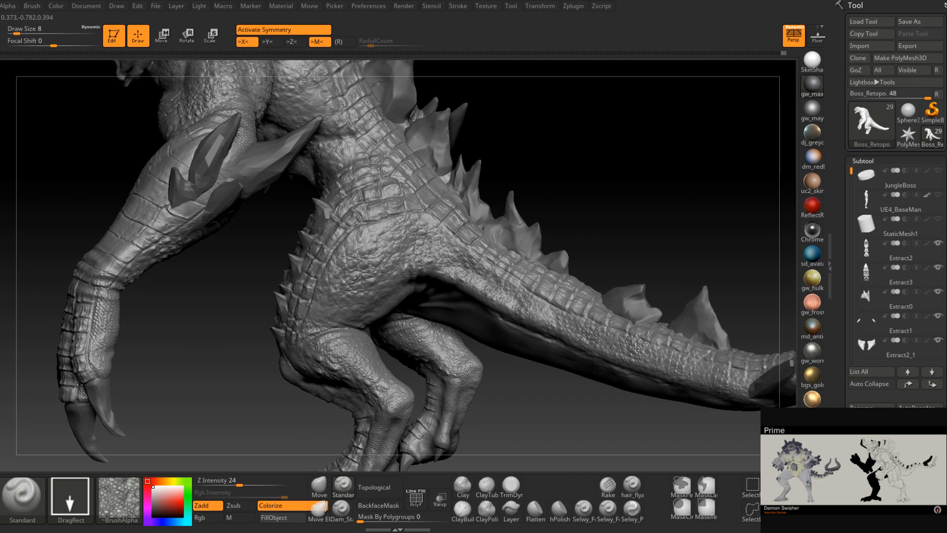
{"action": "right_click_drag", "start_coordinate": [320, 363], "coordinate": [296, 275]}
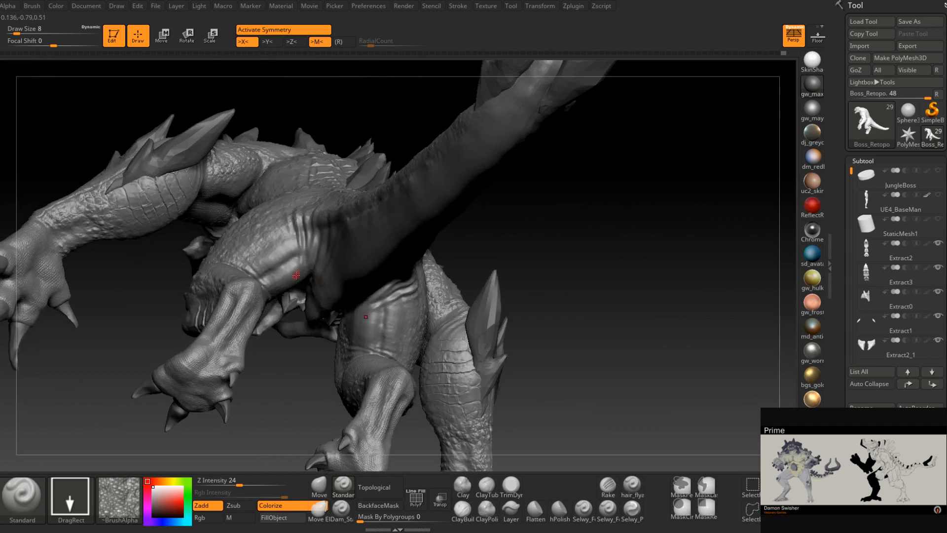
{"action": "left_click", "coordinate": [120, 497]}
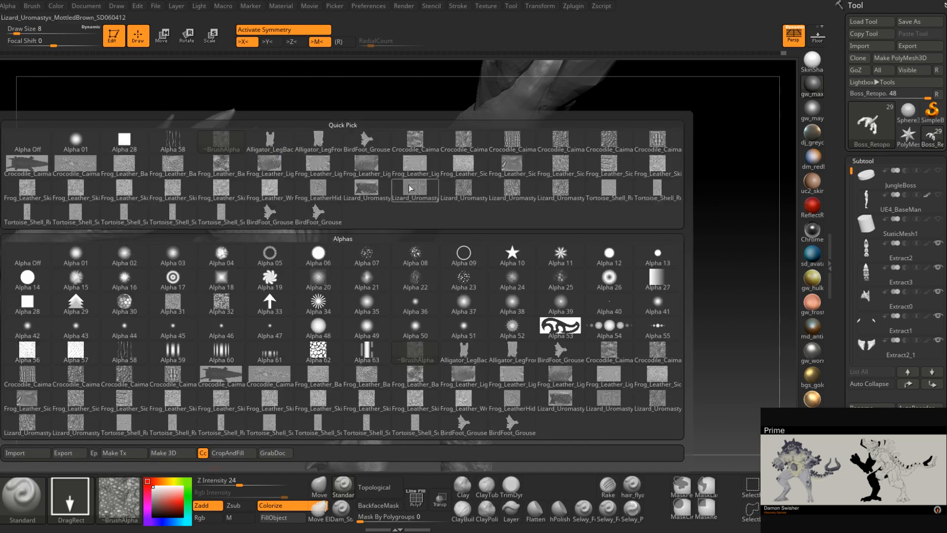
{"action": "left_click", "coordinate": [415, 143]}
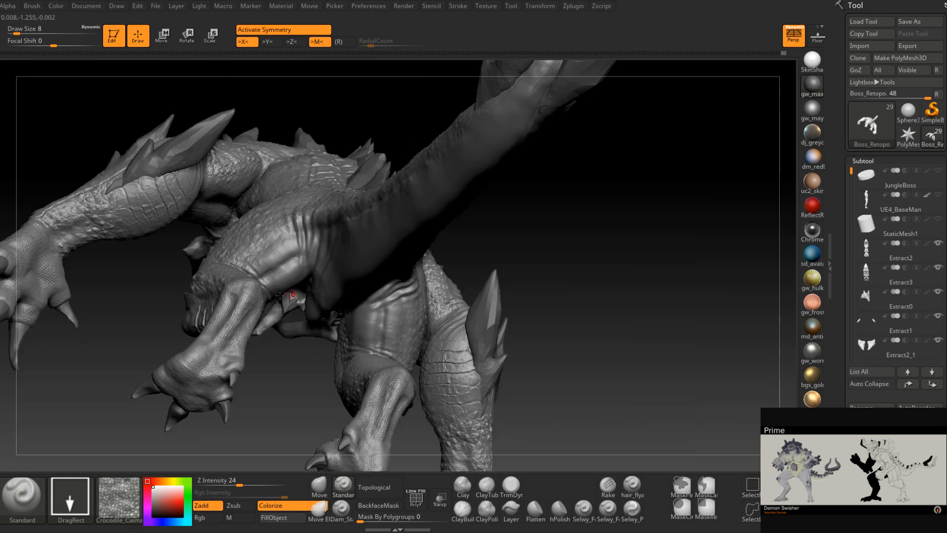
{"action": "left_click_drag", "start_coordinate": [200, 240], "coordinate": [207, 246]}
{"action": "mouse_move", "coordinate": [231, 246]}
{"action": "right_mouse_down"}
{"action": "mouse_move", "coordinate": [349, 256]}
{"action": "mouse_move", "coordinate": [319, 326]}
{"action": "right_mouse_up"}
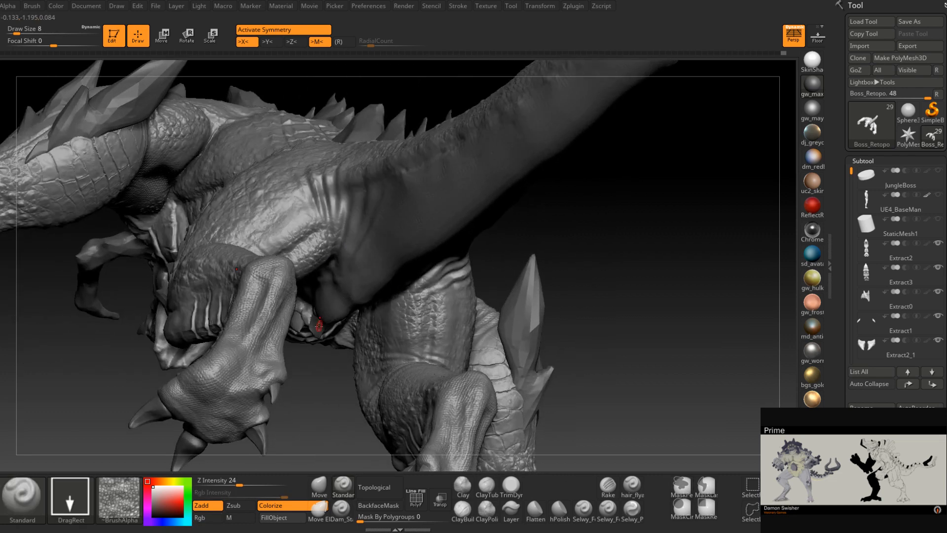
{"action": "right_click_drag", "start_coordinate": [334, 242], "coordinate": [256, 261]}
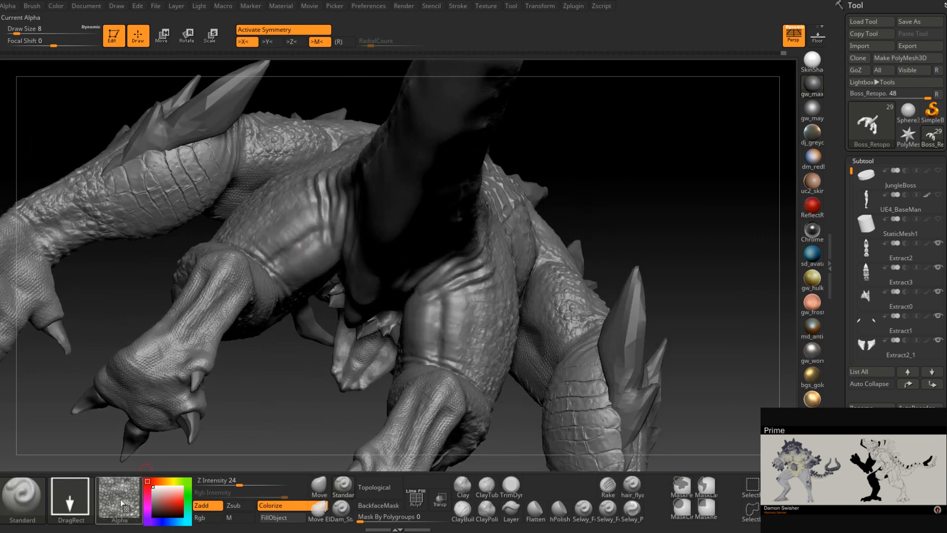
Select the Lizard_Uromastyx_Scales01_AP060412 alpha, undo a trial stamp, and stamp fine scales on the back of the thigh at Z Intensity 15
{"action": "left_click", "coordinate": [119, 499]}
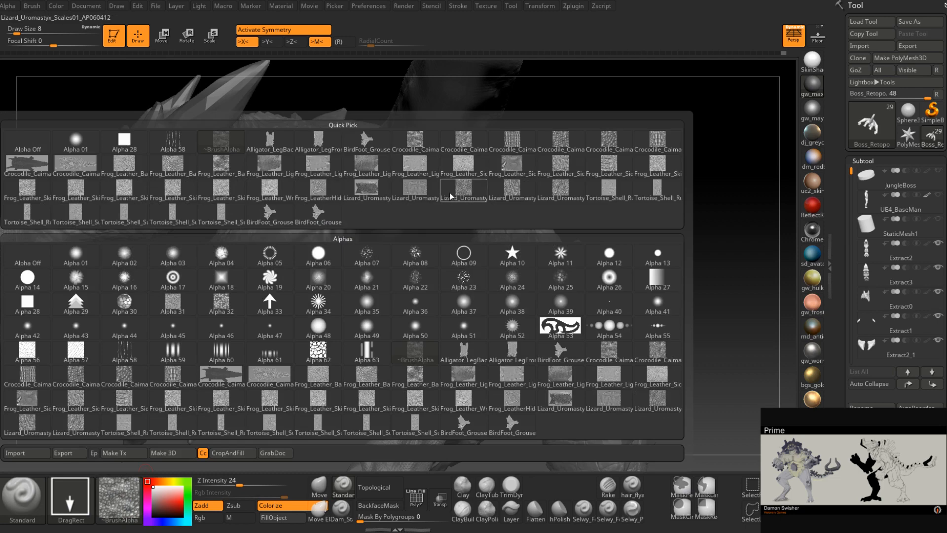
{"action": "left_click", "coordinate": [467, 193]}
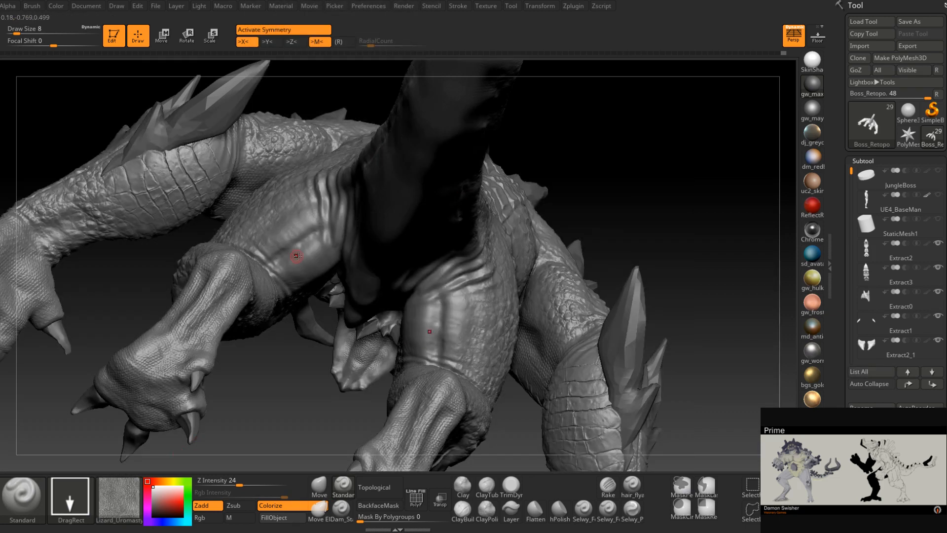
{"action": "left_click_drag", "start_coordinate": [266, 293], "coordinate": [241, 304]}
{"action": "key", "text": "ctrl+z"}
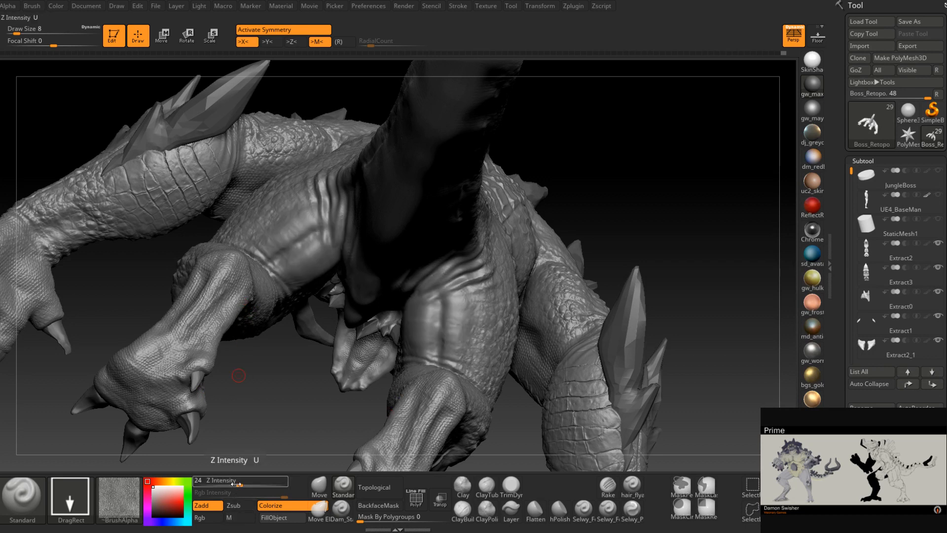
{"action": "left_click_drag", "start_coordinate": [233, 484], "coordinate": [230, 484]}
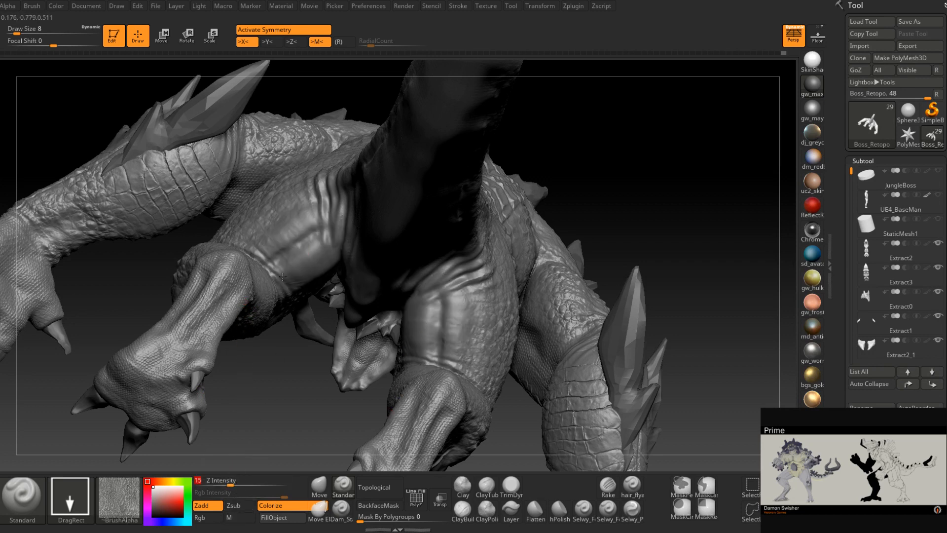
{"action": "right_click_drag", "start_coordinate": [321, 253], "coordinate": [340, 220]}
{"action": "right_click_drag", "start_coordinate": [327, 276], "coordinate": [373, 266]}
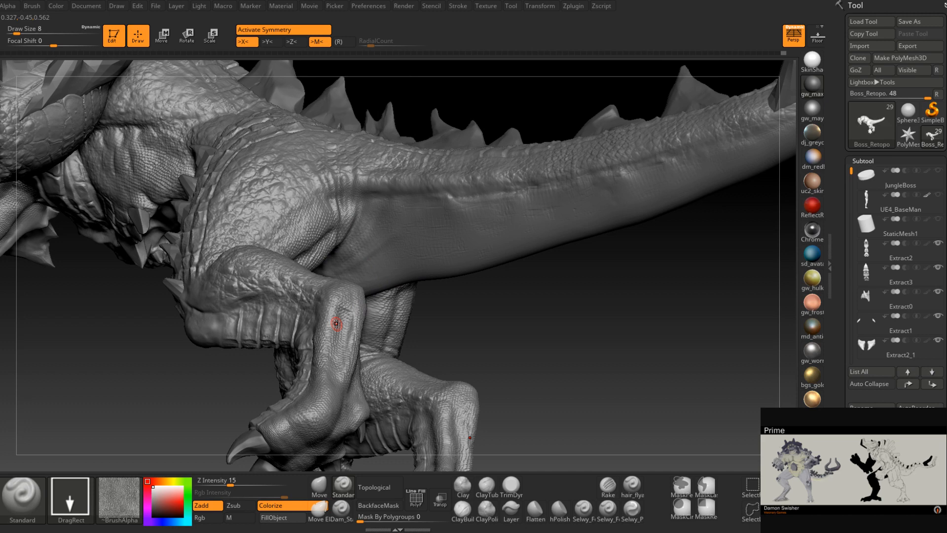
Enlarge the brush to Draw Size 51 and mask the smooth belly from below the rib plates down between the legs
{"action": "mouse_move", "coordinate": [335, 323]}
{"action": "right_mouse_down"}
{"action": "mouse_move", "coordinate": [424, 206]}
{"action": "mouse_move", "coordinate": [337, 212]}
{"action": "mouse_move", "coordinate": [322, 281]}
{"action": "mouse_move", "coordinate": [313, 250]}
{"action": "mouse_move", "coordinate": [329, 277]}
{"action": "mouse_move", "coordinate": [336, 266]}
{"action": "mouse_move", "coordinate": [321, 262]}
{"action": "right_mouse_up"}
{"action": "key", "text": "space"}
{"action": "left_click_drag", "start_coordinate": [327, 249], "coordinate": [337, 243]}
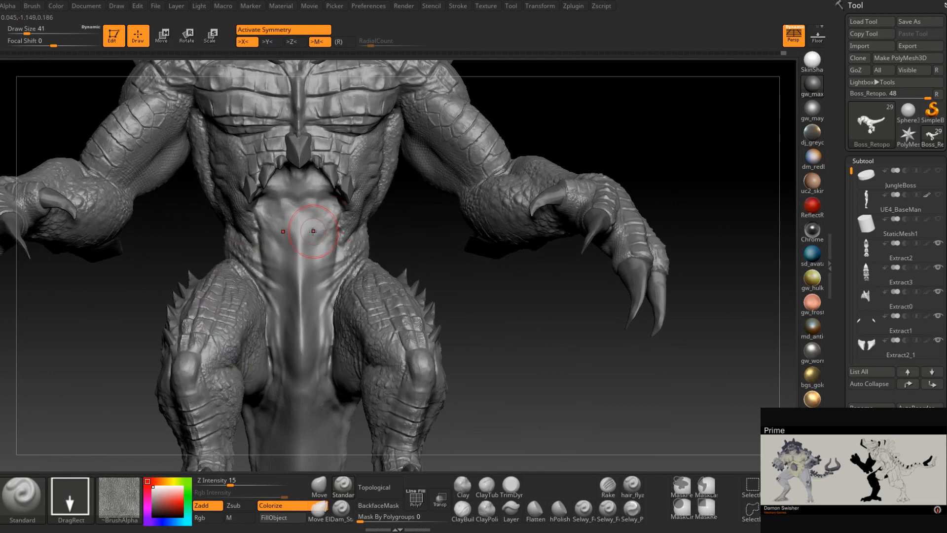
{"action": "right_click_drag", "start_coordinate": [314, 231], "coordinate": [316, 225]}
{"action": "key", "text": "space"}
{"action": "left_click_drag", "start_coordinate": [334, 239], "coordinate": [339, 238]}
{"action": "mouse_move", "coordinate": [307, 200]}
{"action": "left_mouse_down", "text": "ctrl"}
{"action": "mouse_move", "coordinate": [308, 323]}
{"action": "mouse_move", "coordinate": [307, 187]}
{"action": "left_mouse_up", "text": "ctrl"}
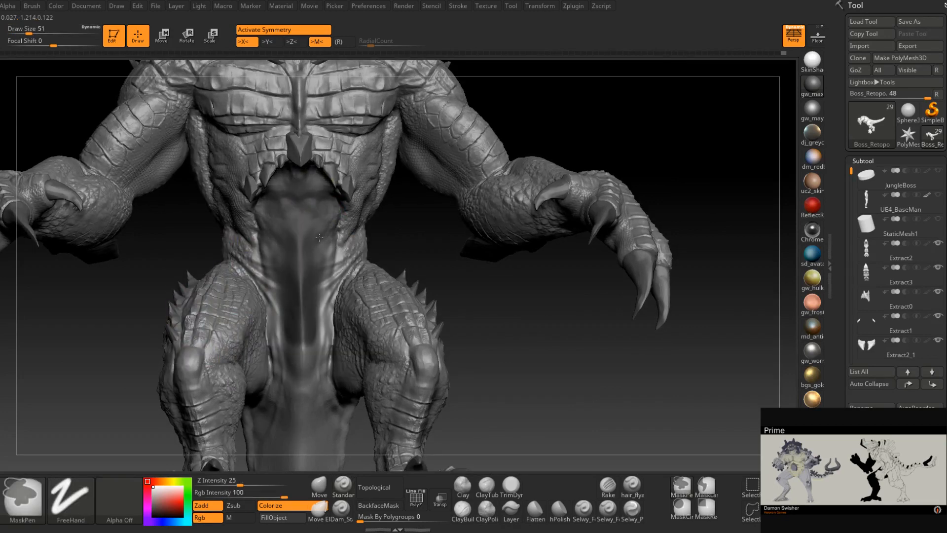
{"action": "mouse_move", "coordinate": [319, 237]}
{"action": "left_mouse_down", "text": "ctrl"}
{"action": "mouse_move", "coordinate": [298, 276]}
{"action": "mouse_move", "coordinate": [299, 409]}
{"action": "mouse_move", "coordinate": [317, 284]}
{"action": "left_mouse_up", "text": "ctrl"}
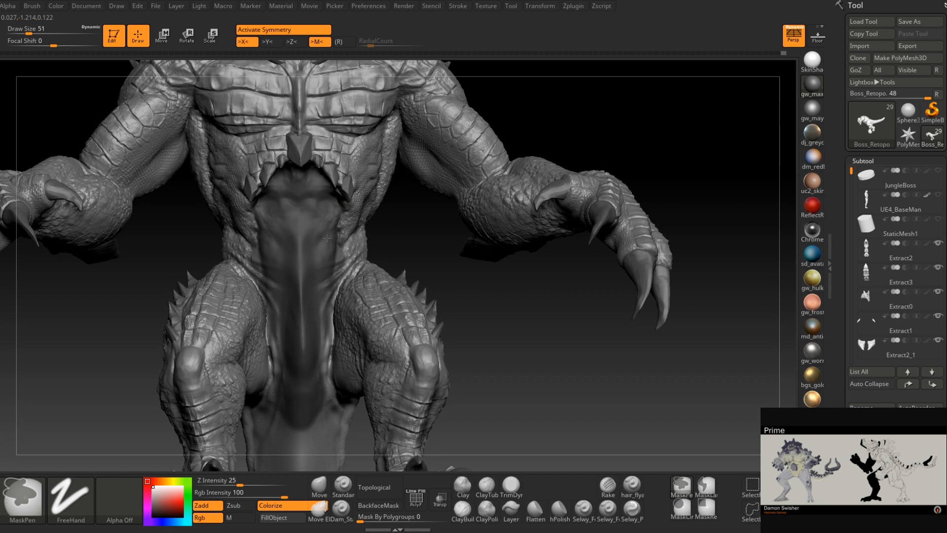
{"action": "left_click_drag", "start_coordinate": [323, 283], "coordinate": [317, 409], "text": "ctrl"}
Extend the mask over the groin and the base of the tail's underside
{"action": "right_click_drag", "start_coordinate": [311, 395], "coordinate": [330, 285], "text": "alt"}
{"action": "mouse_move", "coordinate": [325, 305]}
{"action": "left_mouse_down", "text": "ctrl"}
{"action": "mouse_move", "coordinate": [316, 417]}
{"action": "mouse_move", "coordinate": [317, 355]}
{"action": "left_mouse_up", "text": "ctrl"}
{"action": "right_click_drag", "start_coordinate": [317, 355], "coordinate": [331, 262]}
{"action": "mouse_move", "coordinate": [336, 262]}
{"action": "left_mouse_down", "text": "ctrl"}
{"action": "mouse_move", "coordinate": [356, 257]}
{"action": "mouse_move", "coordinate": [345, 335]}
{"action": "mouse_move", "coordinate": [362, 278]}
{"action": "mouse_move", "coordinate": [354, 249]}
{"action": "left_mouse_up", "text": "ctrl"}
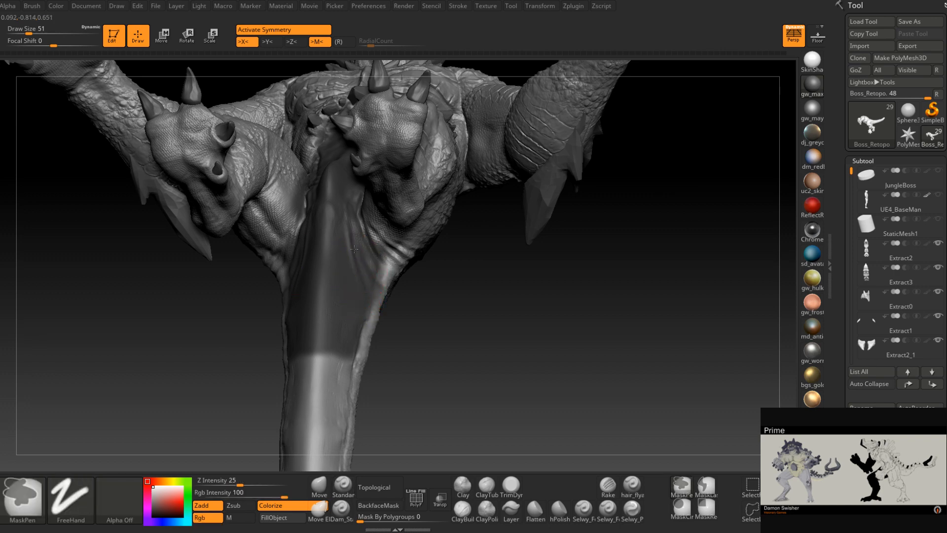
{"action": "right_click_drag", "start_coordinate": [352, 240], "coordinate": [385, 234]}
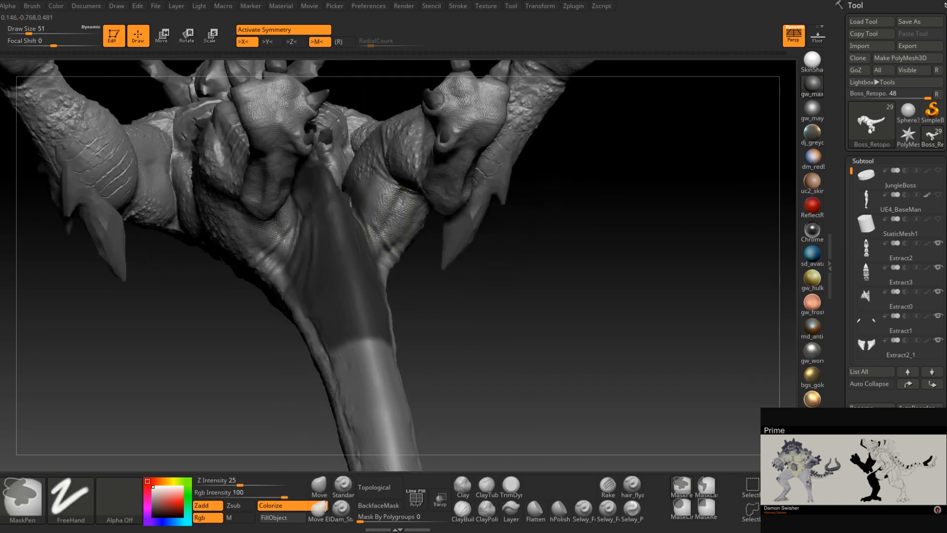
Refine the mask along the creases between the tail base and inner thighs with Draw Size 35
{"action": "mouse_move", "coordinate": [384, 196]}
{"action": "right_mouse_down"}
{"action": "mouse_move", "coordinate": [381, 229]}
{"action": "mouse_move", "coordinate": [360, 232]}
{"action": "mouse_move", "coordinate": [383, 237]}
{"action": "mouse_move", "coordinate": [364, 241]}
{"action": "right_mouse_up"}
{"action": "right_click_drag", "start_coordinate": [365, 242], "coordinate": [369, 260], "text": "ctrl"}
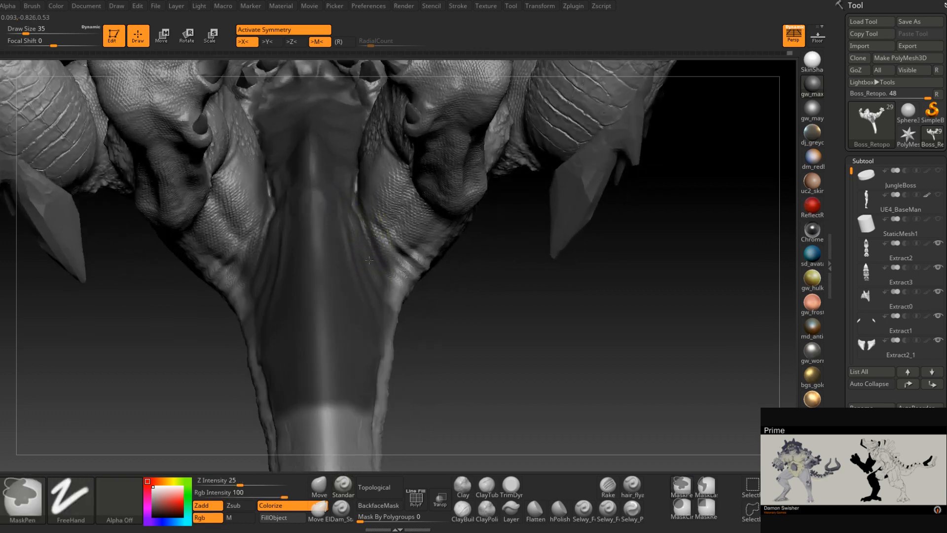
{"action": "mouse_move", "coordinate": [383, 172]}
{"action": "right_mouse_down"}
{"action": "mouse_move", "coordinate": [384, 160]}
{"action": "mouse_move", "coordinate": [376, 190]}
{"action": "right_mouse_up"}
{"action": "key", "text": "ctrl"}
{"action": "right_click_drag", "start_coordinate": [350, 105], "coordinate": [352, 173]}
{"action": "key", "text": "ctrl"}
{"action": "mouse_move", "coordinate": [364, 232]}
{"action": "right_mouse_down"}
{"action": "mouse_move", "coordinate": [356, 163]}
{"action": "mouse_move", "coordinate": [335, 306]}
{"action": "mouse_move", "coordinate": [319, 289]}
{"action": "mouse_move", "coordinate": [331, 280]}
{"action": "mouse_move", "coordinate": [337, 234]}
{"action": "right_mouse_up"}
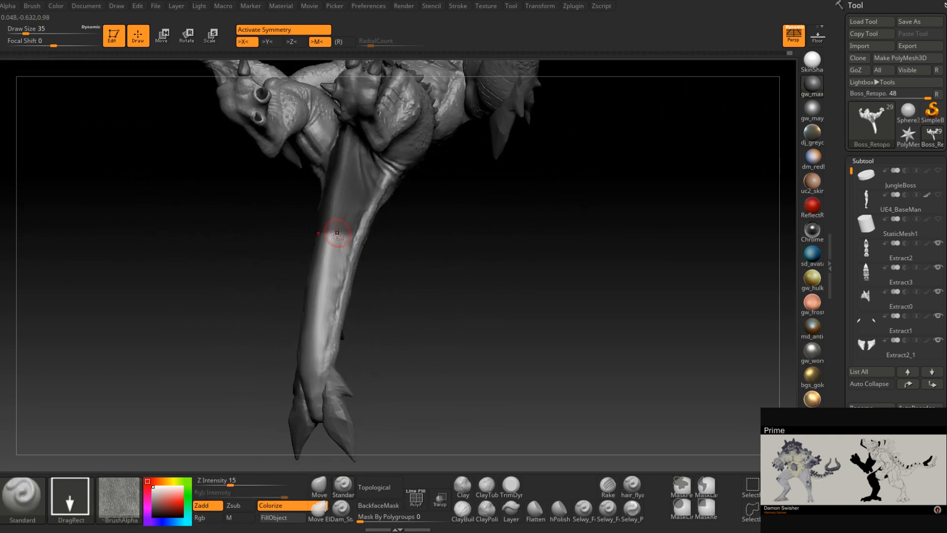
Mask the remaining underside of the tail down to its tip, starting at Draw Size 49 and shrinking the brush near the end
{"action": "right_click", "coordinate": [337, 234]}
{"action": "key", "text": "ctrl"}
{"action": "left_click_drag", "start_coordinate": [323, 296], "coordinate": [312, 364], "text": "ctrl"}
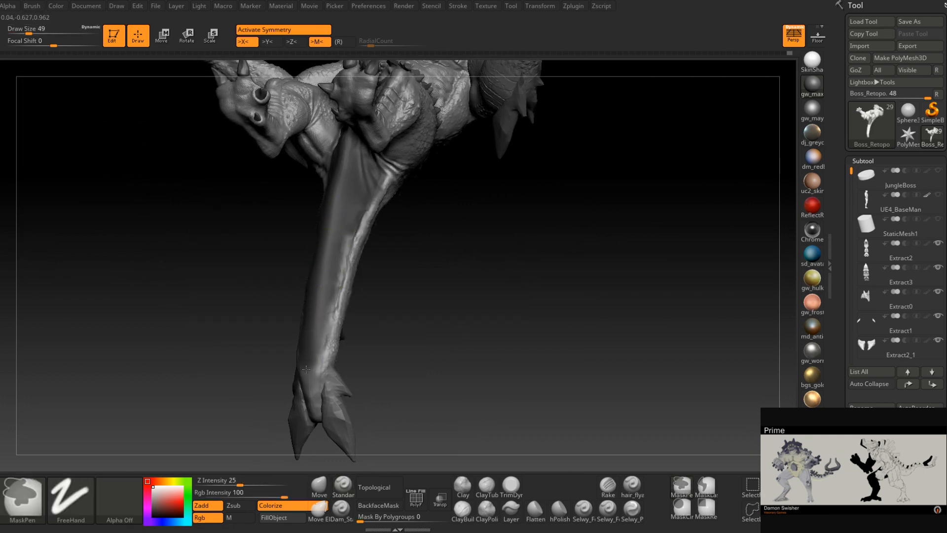
{"action": "right_click_drag", "start_coordinate": [314, 345], "coordinate": [306, 345]}
{"action": "key", "text": "space"}
{"action": "left_click_drag", "start_coordinate": [320, 321], "coordinate": [312, 321]}
{"action": "left_click_drag", "start_coordinate": [310, 364], "coordinate": [308, 381], "text": "ctrl"}
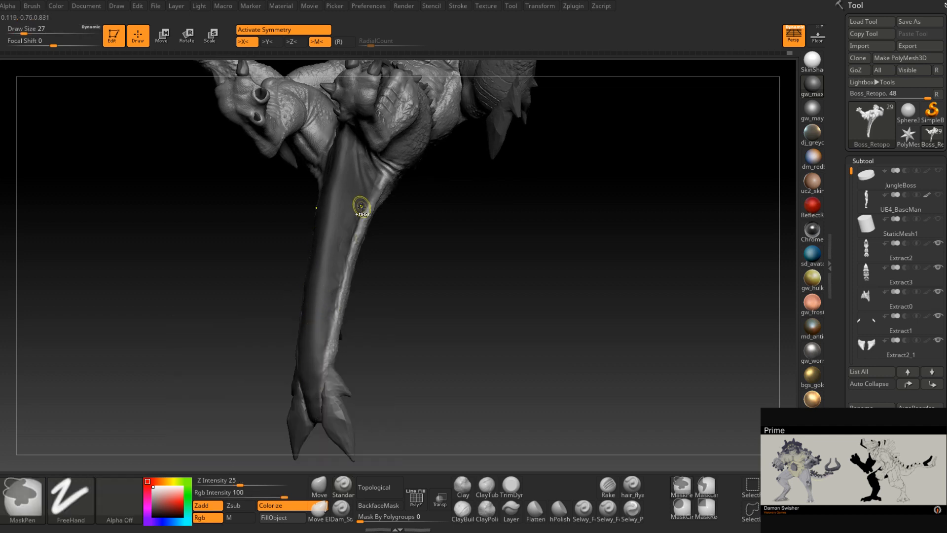
Fill in the mask's edges along the tail's underside and beside the thigh, using Draw Size 31
{"action": "right_click", "coordinate": [317, 280]}
{"action": "left_click_drag", "start_coordinate": [348, 213], "coordinate": [355, 213]}
{"action": "right_click_drag", "start_coordinate": [350, 251], "coordinate": [340, 250]}
{"action": "left_click_drag", "start_coordinate": [377, 183], "coordinate": [371, 183]}
{"action": "right_click_drag", "start_coordinate": [370, 173], "coordinate": [371, 183]}
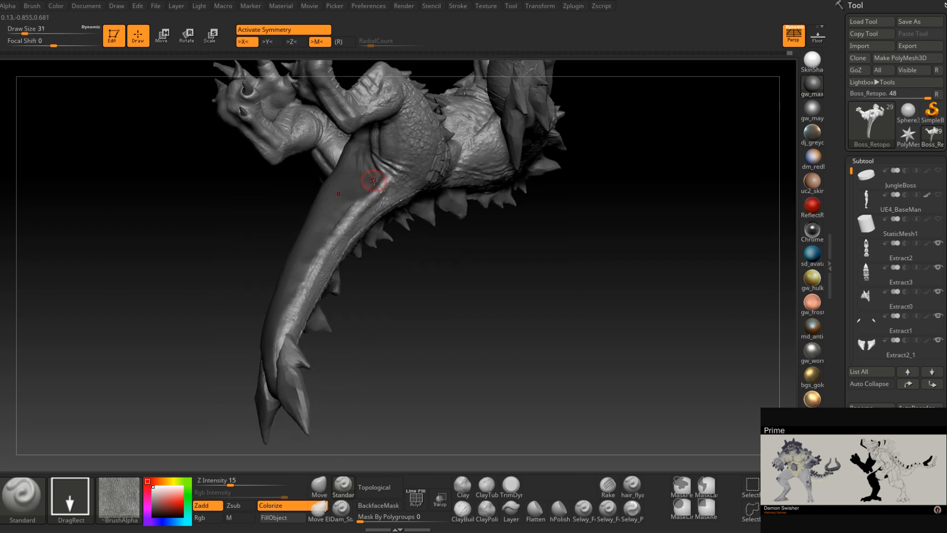
{"action": "key", "text": "ctrl"}
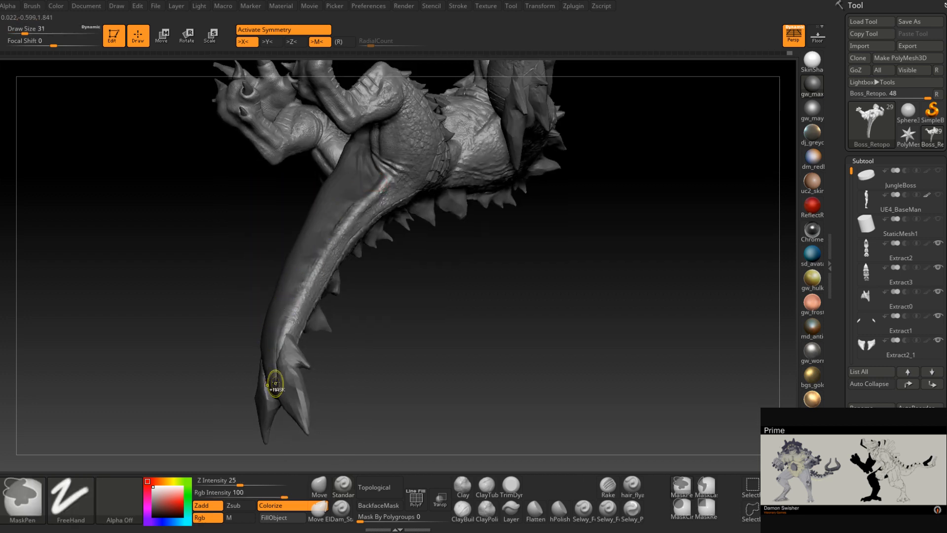
{"action": "mouse_move", "coordinate": [275, 383]}
{"action": "right_mouse_down"}
{"action": "mouse_move", "coordinate": [325, 268]}
{"action": "mouse_move", "coordinate": [320, 209]}
{"action": "mouse_move", "coordinate": [361, 202]}
{"action": "right_mouse_up"}
{"action": "key", "text": "ctrl"}
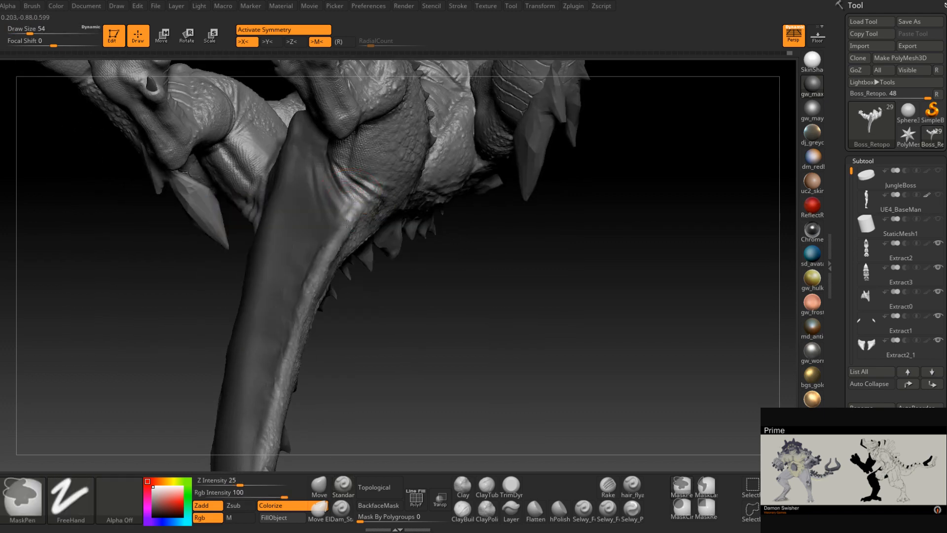
Clean up the mask's border along the side of the tail with unmasking and masking strokes at Draw Size 54
{"action": "left_click_drag", "start_coordinate": [347, 224], "coordinate": [323, 266], "text": "ctrl+alt"}
{"action": "right_click_drag", "start_coordinate": [323, 266], "coordinate": [312, 295]}
{"action": "key", "text": "ctrl"}
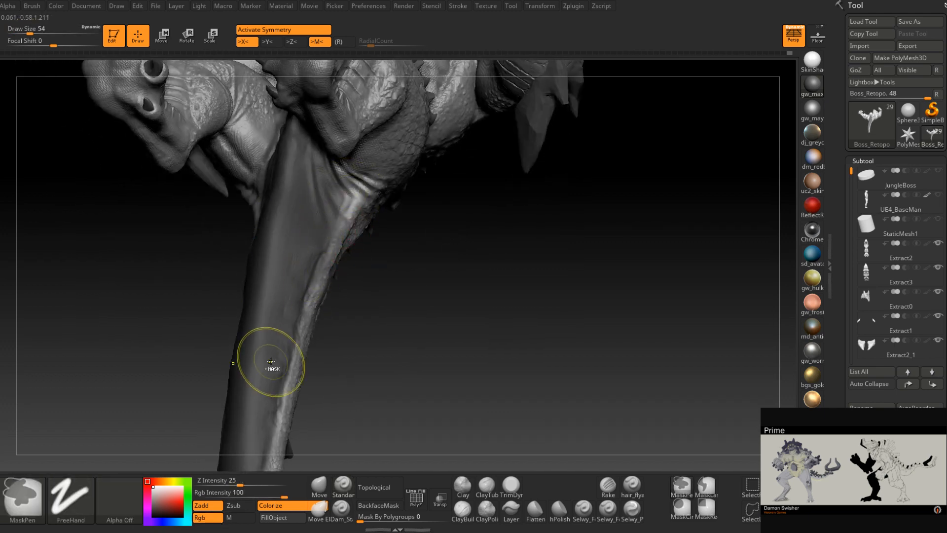
{"action": "mouse_move", "coordinate": [270, 362]}
{"action": "right_mouse_down"}
{"action": "mouse_move", "coordinate": [304, 291]}
{"action": "mouse_move", "coordinate": [300, 264]}
{"action": "mouse_move", "coordinate": [328, 206]}
{"action": "mouse_move", "coordinate": [308, 262]}
{"action": "mouse_move", "coordinate": [360, 291]}
{"action": "mouse_move", "coordinate": [327, 296]}
{"action": "mouse_move", "coordinate": [380, 317]}
{"action": "mouse_move", "coordinate": [405, 340]}
{"action": "mouse_move", "coordinate": [391, 328]}
{"action": "mouse_move", "coordinate": [393, 279]}
{"action": "mouse_move", "coordinate": [413, 317]}
{"action": "mouse_move", "coordinate": [430, 237]}
{"action": "right_mouse_up"}
{"action": "key", "text": "ctrl"}
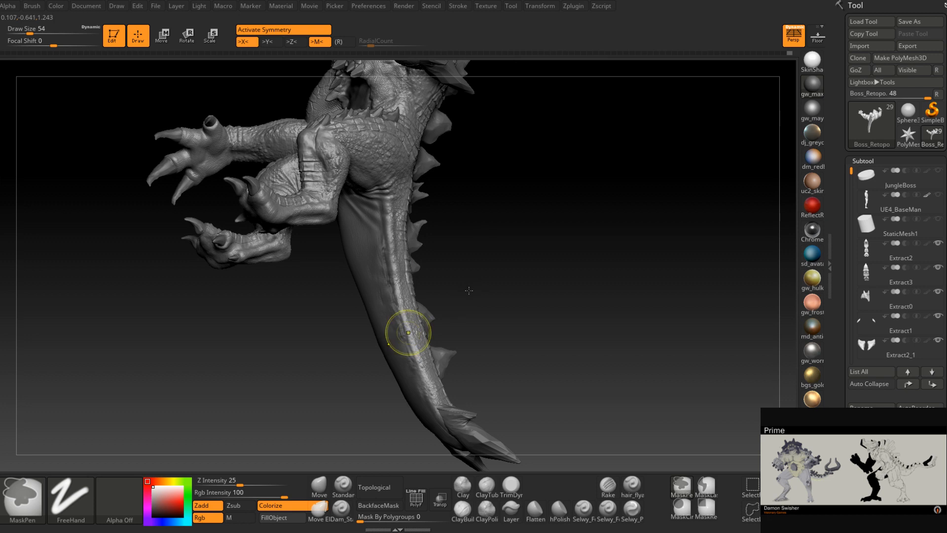
Invert the mask so only the belly and tail underside stay editable, and quick-save the project
{"action": "left_click", "coordinate": [468, 293], "text": "ctrl"}
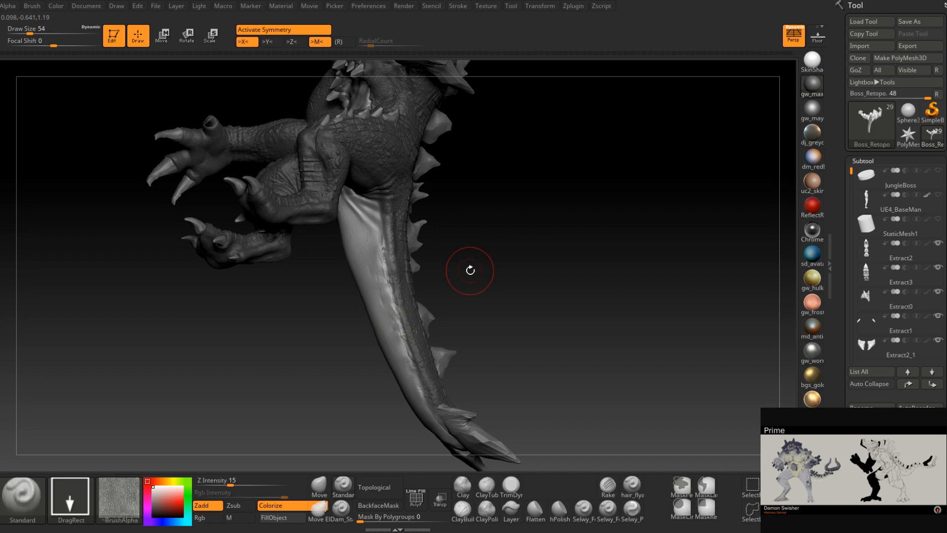
{"action": "mouse_move", "coordinate": [469, 266]}
{"action": "left_mouse_down"}
{"action": "mouse_move", "coordinate": [510, 266]}
{"action": "mouse_move", "coordinate": [487, 278]}
{"action": "mouse_move", "coordinate": [451, 271]}
{"action": "mouse_move", "coordinate": [396, 294]}
{"action": "left_mouse_up"}
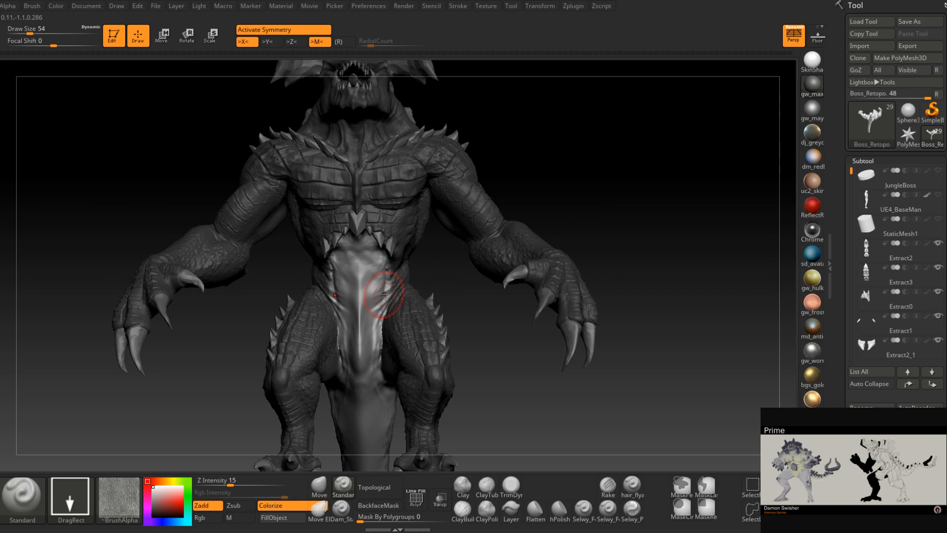
{"action": "key", "text": "ctrl+s"}
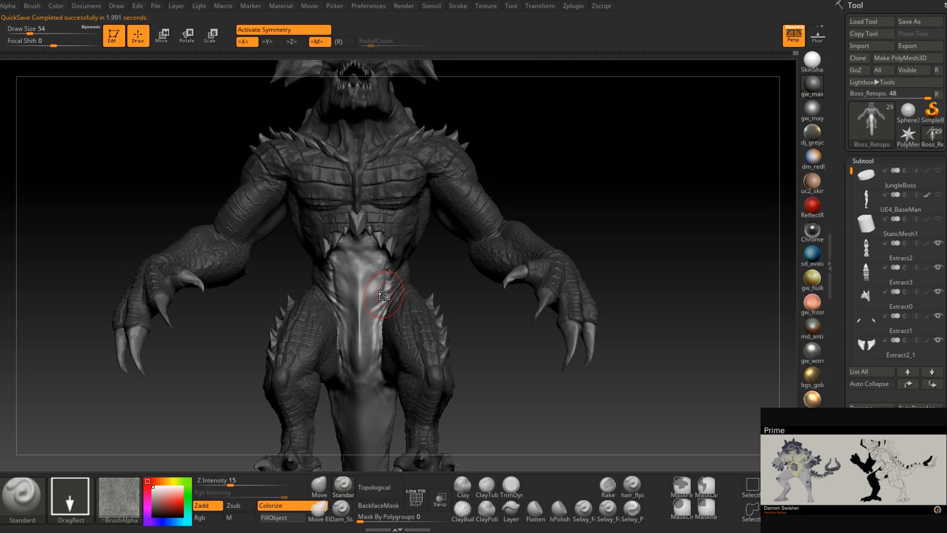
{"action": "mouse_move", "coordinate": [120, 504]}
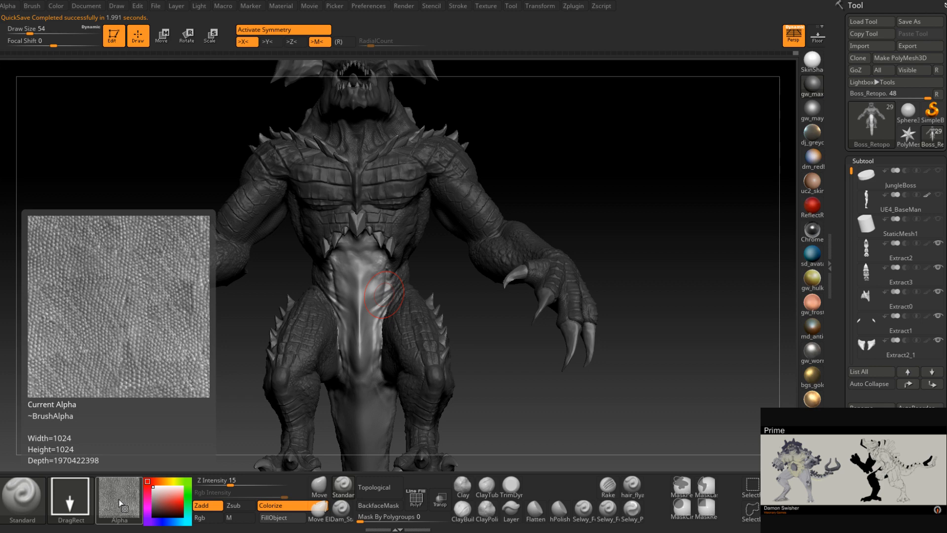
Load the Crocodile_Caiman_WholeBody_SD070512 alpha and try mirrored scale stamps over the belly at Z Intensity 15
{"action": "left_click", "coordinate": [120, 503]}
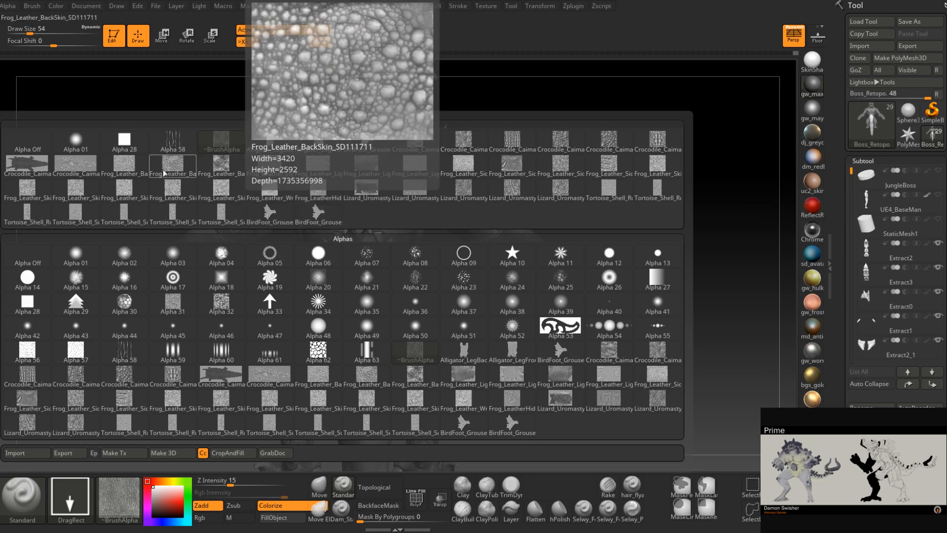
{"action": "left_click", "coordinate": [77, 164]}
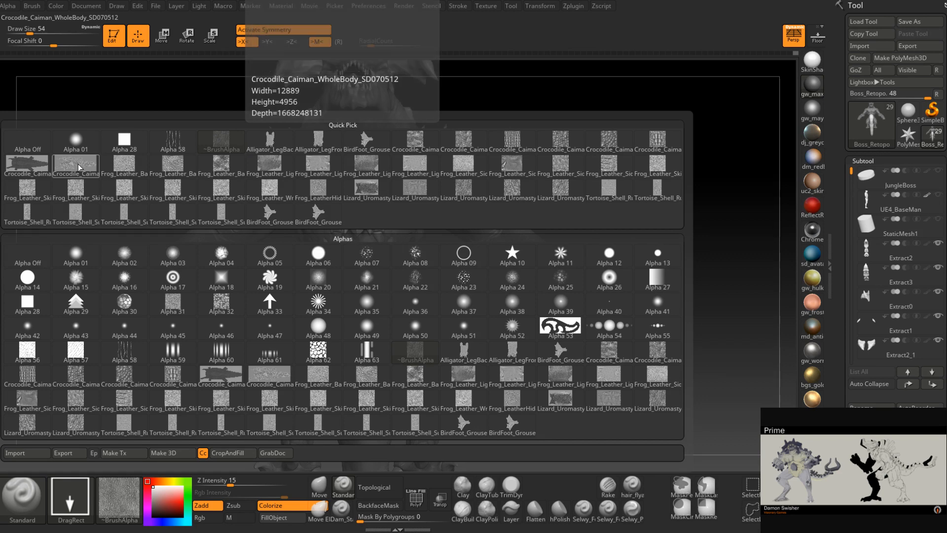
{"action": "mouse_move", "coordinate": [415, 306]}
{"action": "right_mouse_down"}
{"action": "mouse_move", "coordinate": [442, 197]}
{"action": "mouse_move", "coordinate": [427, 247]}
{"action": "mouse_move", "coordinate": [434, 212]}
{"action": "mouse_move", "coordinate": [423, 198]}
{"action": "mouse_move", "coordinate": [434, 237]}
{"action": "right_mouse_up"}
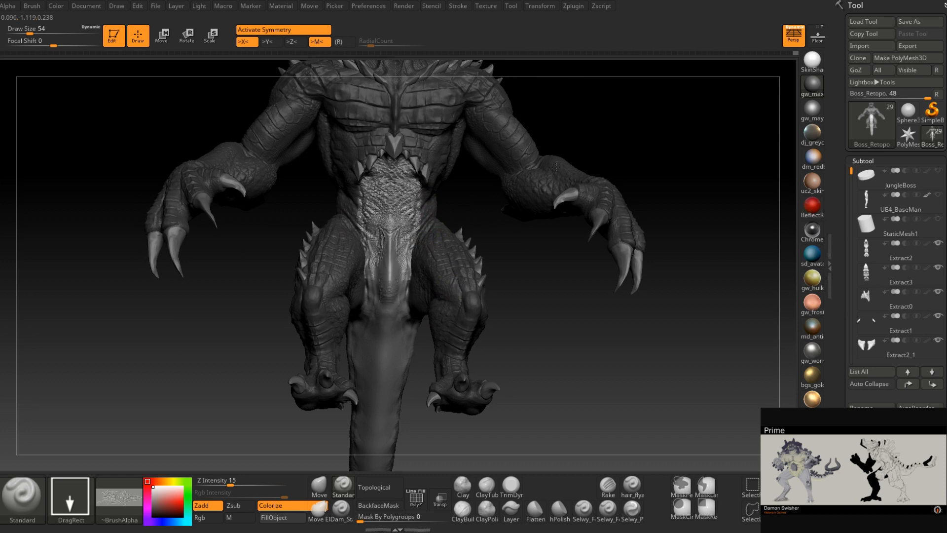
{"action": "key", "text": "ctrl+z"}
{"action": "key", "text": "ctrl+z"}
{"action": "key", "text": "ctrl+z"}
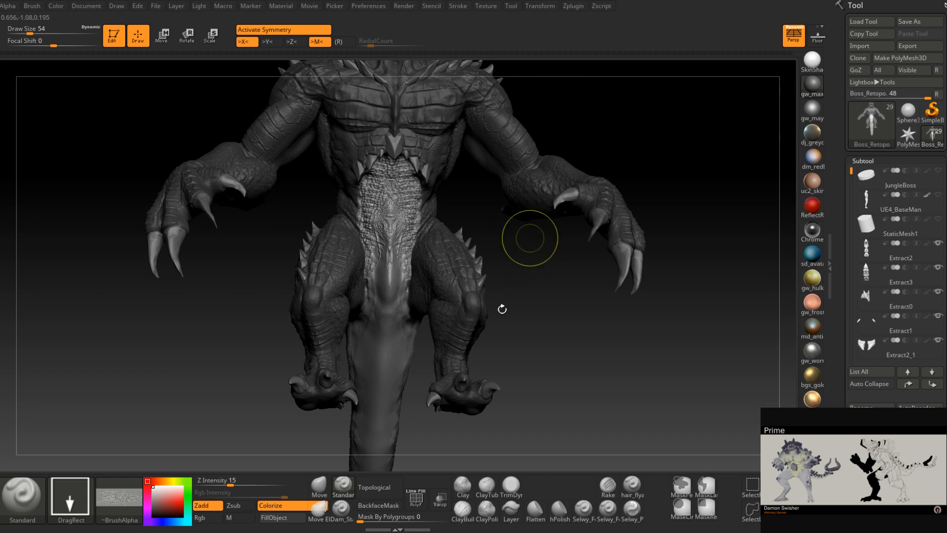
Try further mirrored crocodile-scale stamps on the middle and sides of the belly, and undo them
{"action": "right_click_drag", "start_coordinate": [503, 300], "coordinate": [434, 106], "text": "alt"}
{"action": "left_click_drag", "start_coordinate": [437, 215], "coordinate": [436, 311]}
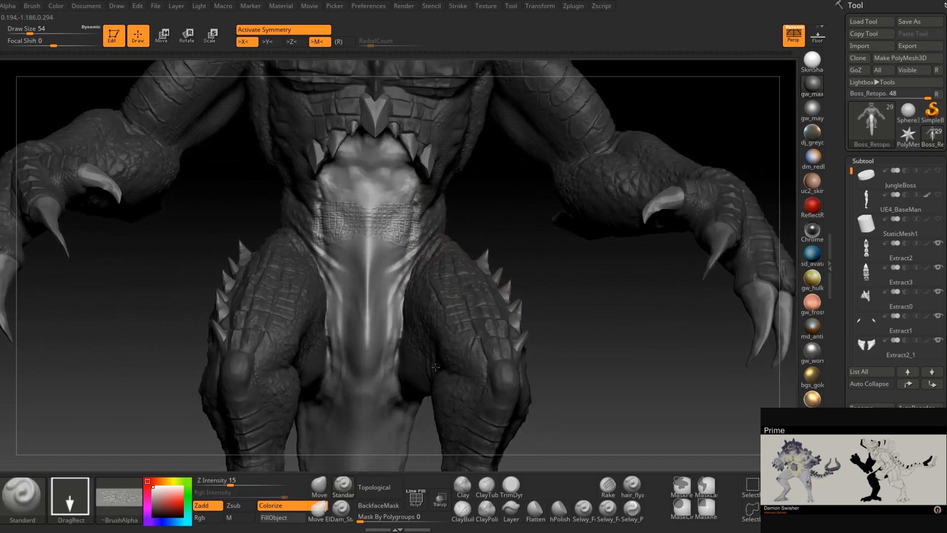
{"action": "left_click_drag", "start_coordinate": [614, 331], "coordinate": [619, 213]}
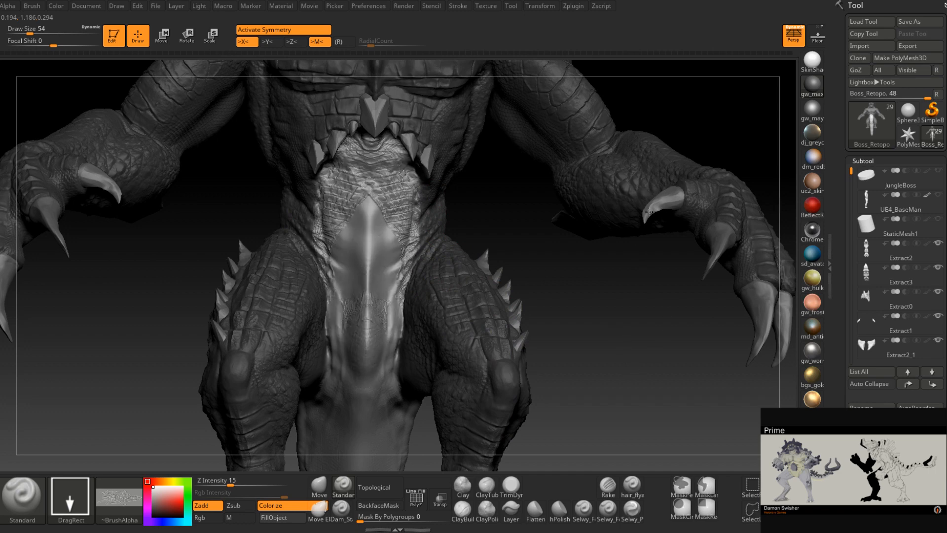
{"action": "left_click_drag", "start_coordinate": [650, 227], "coordinate": [646, 224]}
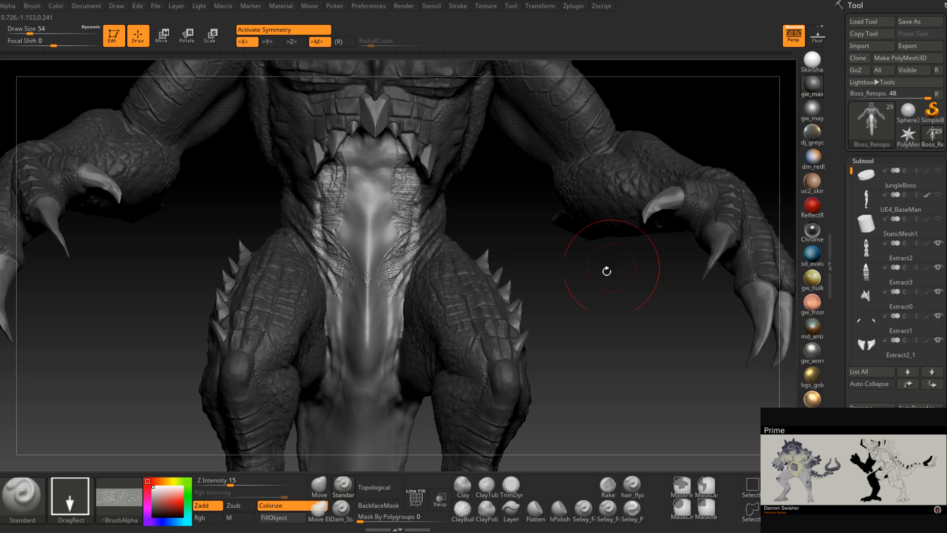
{"action": "key", "text": "ctrl+z"}
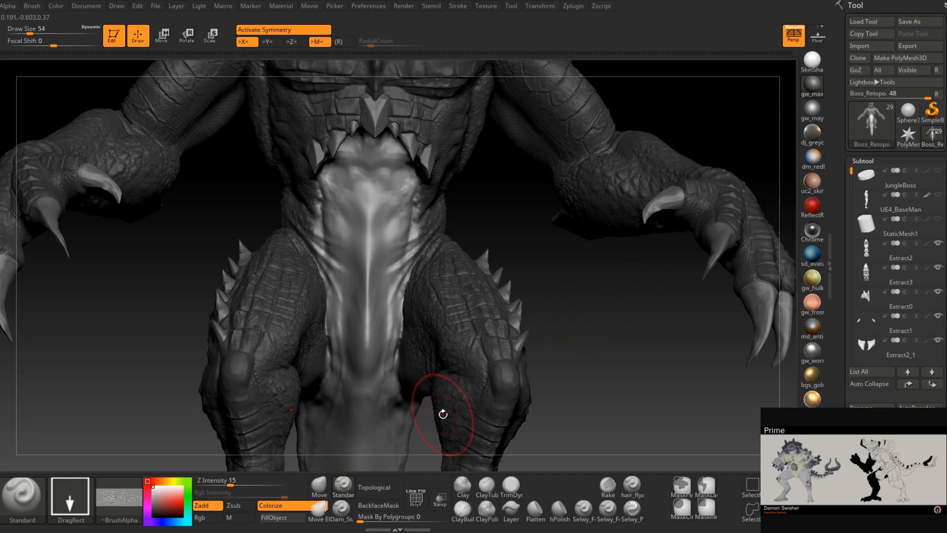
Turn off symmetry and try large crocodile-scale stamps from the belly's centre line, and undo the result
{"action": "key", "text": "x"}
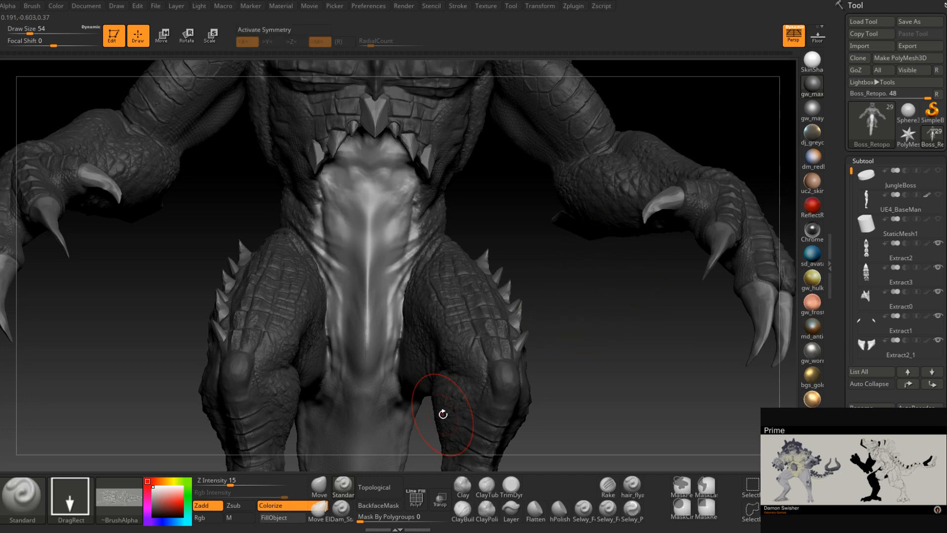
{"action": "left_click_drag", "start_coordinate": [370, 236], "coordinate": [365, 294]}
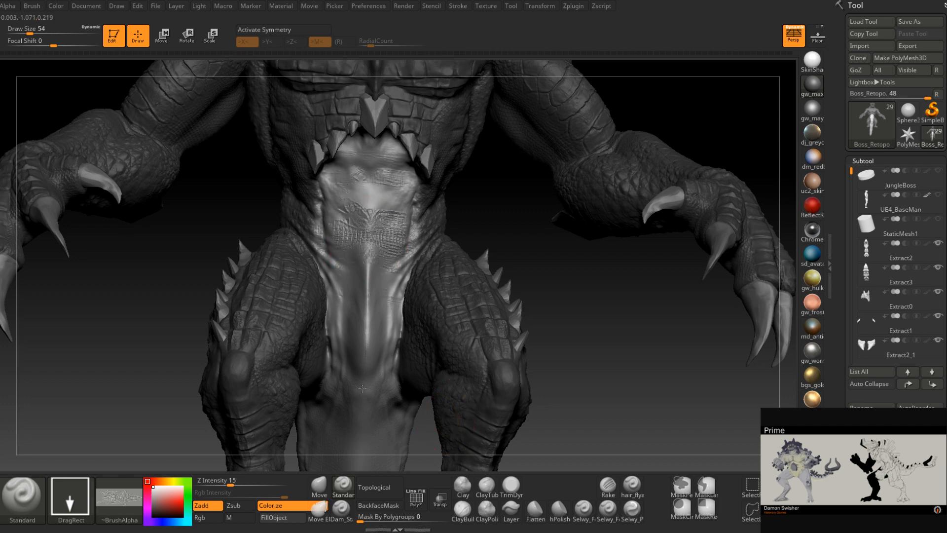
{"action": "left_click_drag", "start_coordinate": [583, 316], "coordinate": [939, 195]}
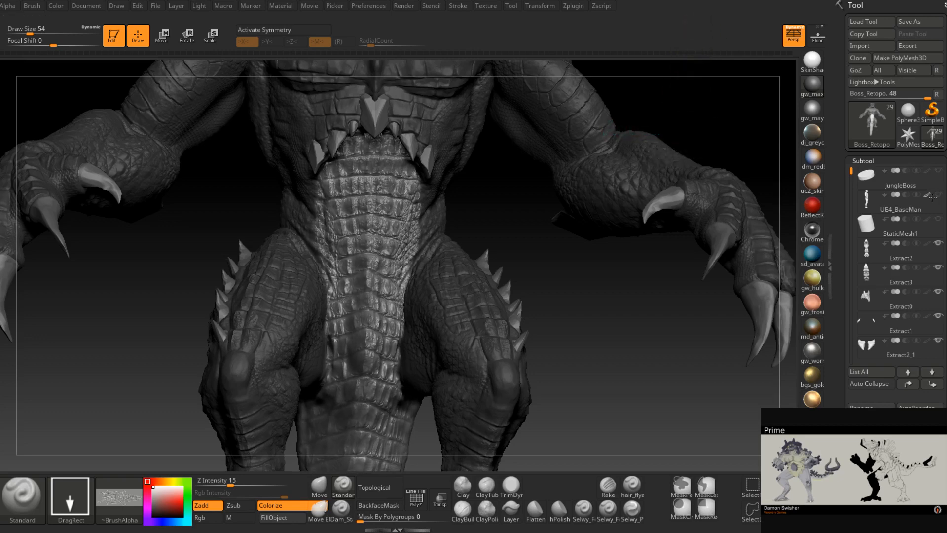
{"action": "left_click_drag", "start_coordinate": [538, 258], "coordinate": [529, 148]}
{"action": "right_click_drag", "start_coordinate": [542, 282], "coordinate": [553, 278]}
{"action": "mouse_move", "coordinate": [478, 334]}
{"action": "right_mouse_down"}
{"action": "mouse_move", "coordinate": [428, 357]}
{"action": "mouse_move", "coordinate": [403, 332]}
{"action": "mouse_move", "coordinate": [459, 308]}
{"action": "mouse_move", "coordinate": [471, 326]}
{"action": "right_mouse_up"}
{"action": "key", "text": "ctrl+z"}
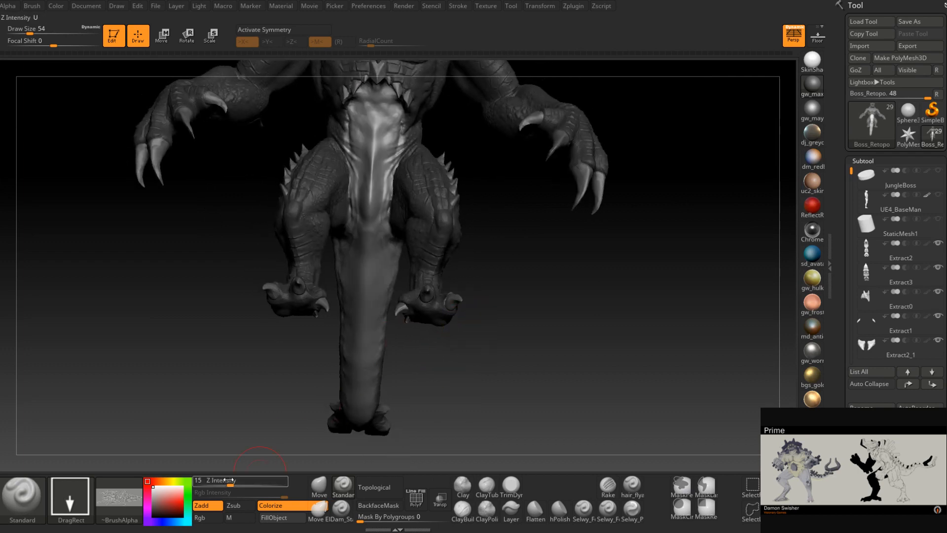
Set Z Intensity to 10 and try one large crocodile-scale stamp spanning the belly and the full tail underside
{"action": "left_click_drag", "start_coordinate": [229, 484], "coordinate": [225, 485]}
{"action": "right_click_drag", "start_coordinate": [340, 390], "coordinate": [437, 348]}
{"action": "right_click_drag", "start_coordinate": [483, 179], "coordinate": [488, 182]}
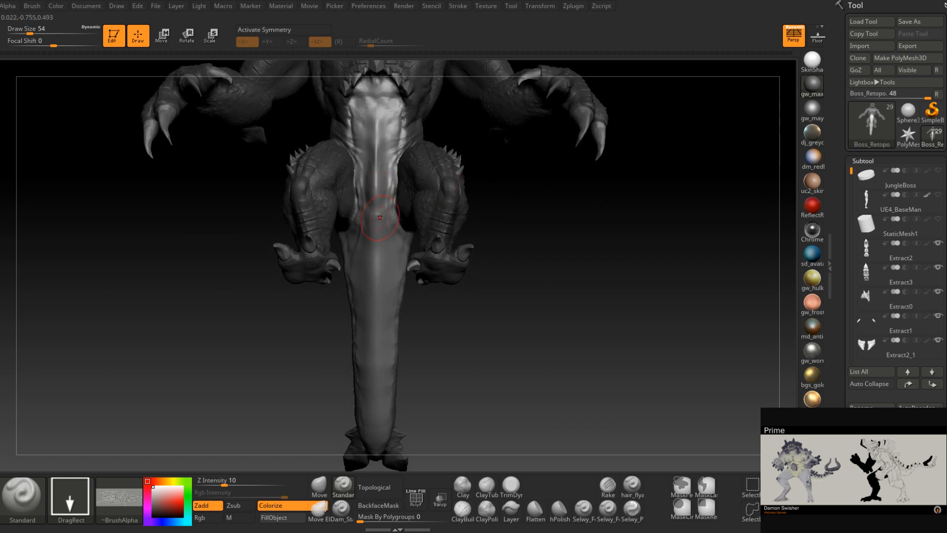
{"action": "right_click_drag", "start_coordinate": [381, 215], "coordinate": [388, 237]}
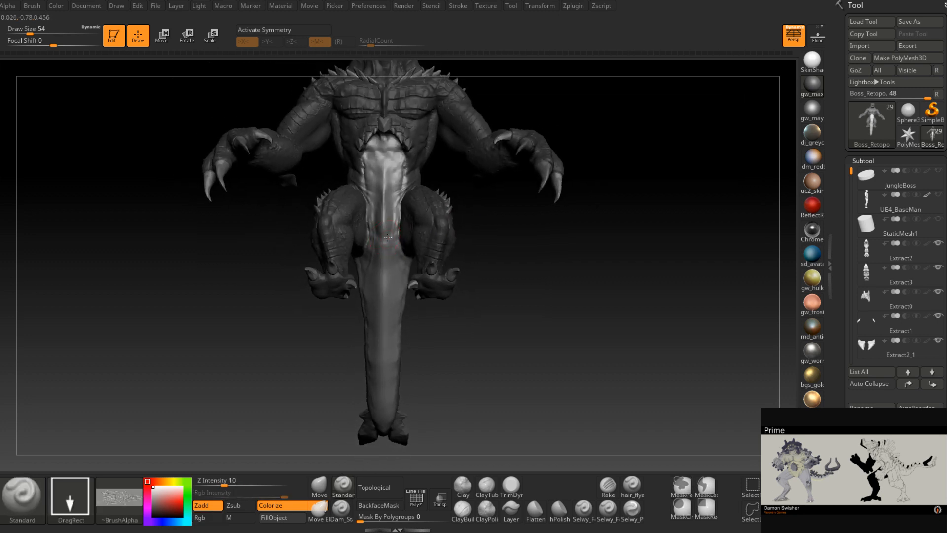
{"action": "key", "text": "ctrl+shift+z"}
{"action": "key", "text": "ctrl+shift+z"}
{"action": "key", "text": "ctrl+shift+z"}
{"action": "key", "text": "ctrl+shift+z"}
{"action": "key", "text": "ctrl+shift+z"}
{"action": "key", "text": "ctrl+shift+z"}
{"action": "key", "text": "ctrl+shift+z"}
{"action": "key", "text": "ctrl+shift+z"}
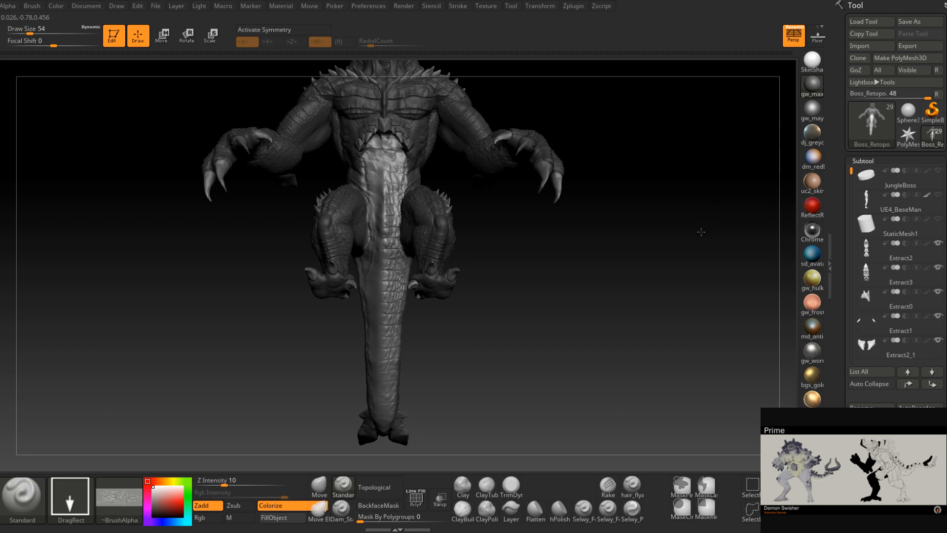
{"action": "key", "text": "ctrl+shift+z"}
{"action": "key", "text": "ctrl+shift+z"}
{"action": "key", "text": "ctrl+shift+z"}
{"action": "key", "text": "ctrl+shift+z"}
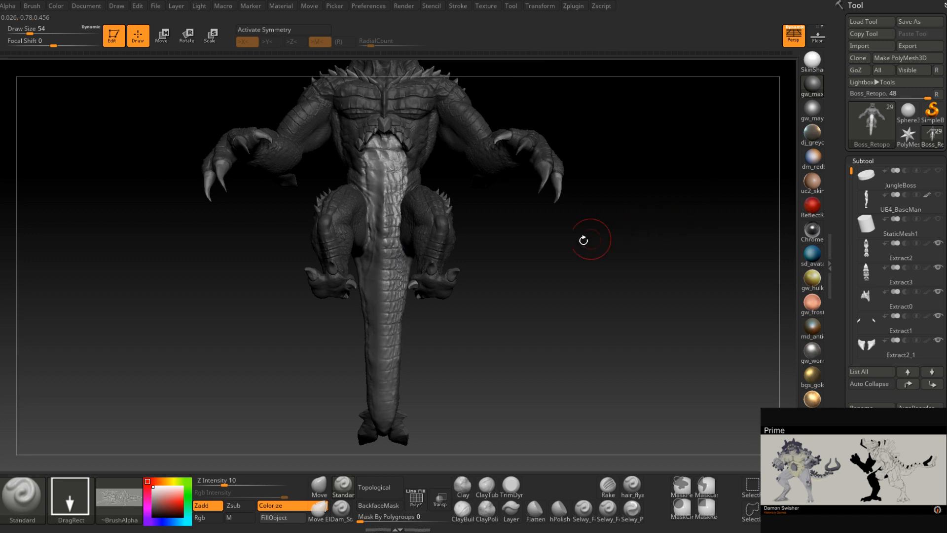
Undo the large stamp and try another crocodile-scale stamp starting from the upper belly
{"action": "key", "text": "ctrl+z"}
{"action": "key", "text": "ctrl+z"}
{"action": "key", "text": "ctrl+z"}
{"action": "key", "text": "ctrl+z"}
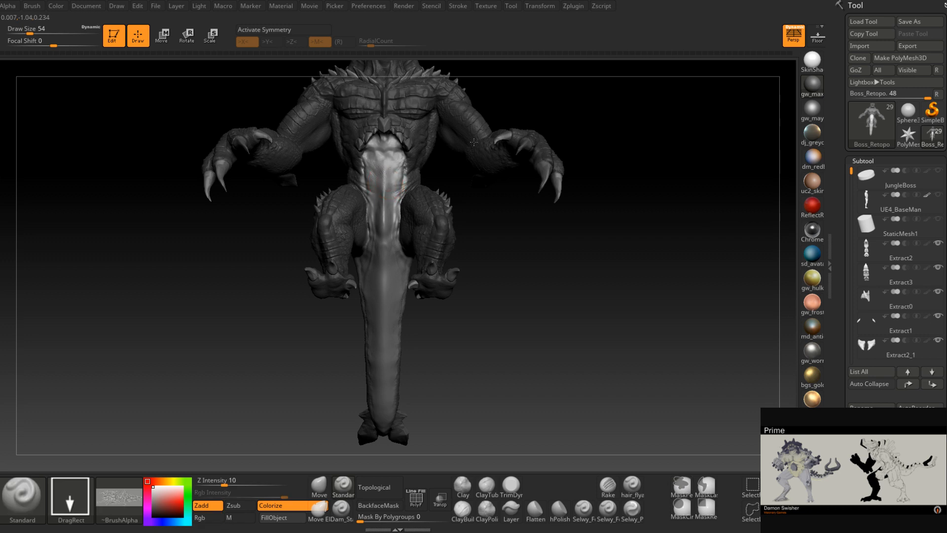
{"action": "key", "text": "ctrl+shift+z"}
{"action": "key", "text": "ctrl+shift+z"}
{"action": "key", "text": "ctrl+shift+z"}
{"action": "key", "text": "ctrl+shift+z"}
{"action": "key", "text": "ctrl+shift+z"}
{"action": "key", "text": "ctrl+shift+z"}
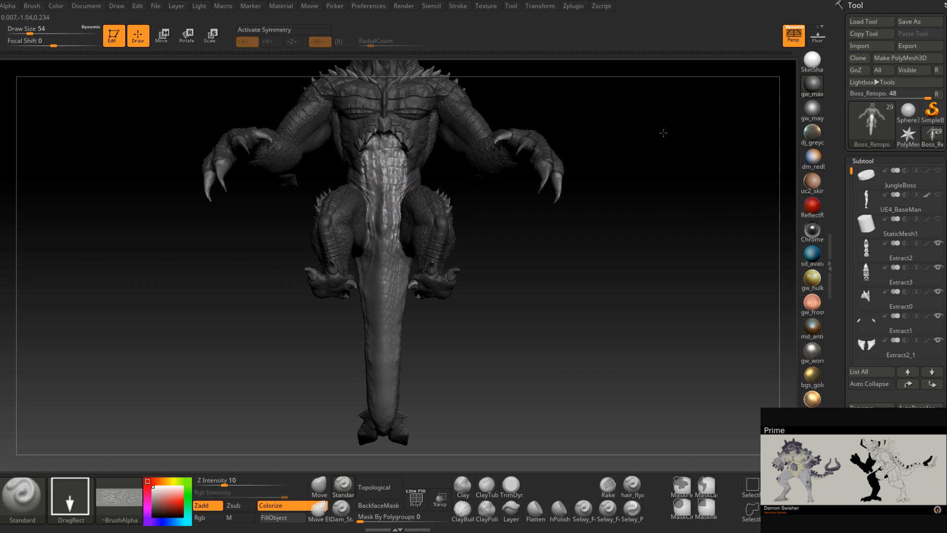
{"action": "key", "text": "ctrl+shift+z"}
{"action": "key", "text": "ctrl+shift+z"}
{"action": "key", "text": "ctrl+shift+z"}
{"action": "key", "text": "ctrl+shift+z"}
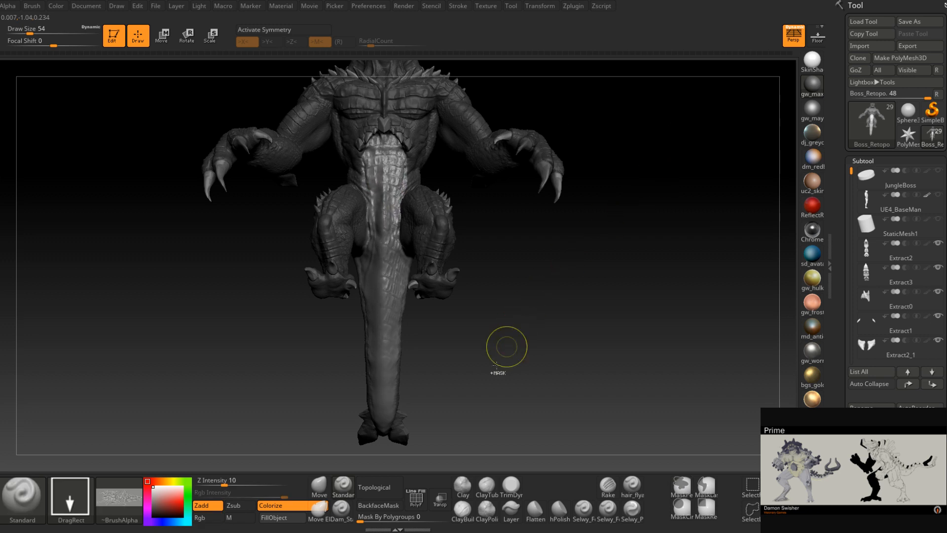
Load the alligator front-leg alpha for the belly scales and set Z Intensity to 37
{"action": "mouse_move", "coordinate": [501, 336]}
{"action": "left_mouse_down"}
{"action": "mouse_move", "coordinate": [471, 386]}
{"action": "mouse_move", "coordinate": [469, 345]}
{"action": "left_mouse_up"}
{"action": "left_click", "coordinate": [119, 498]}
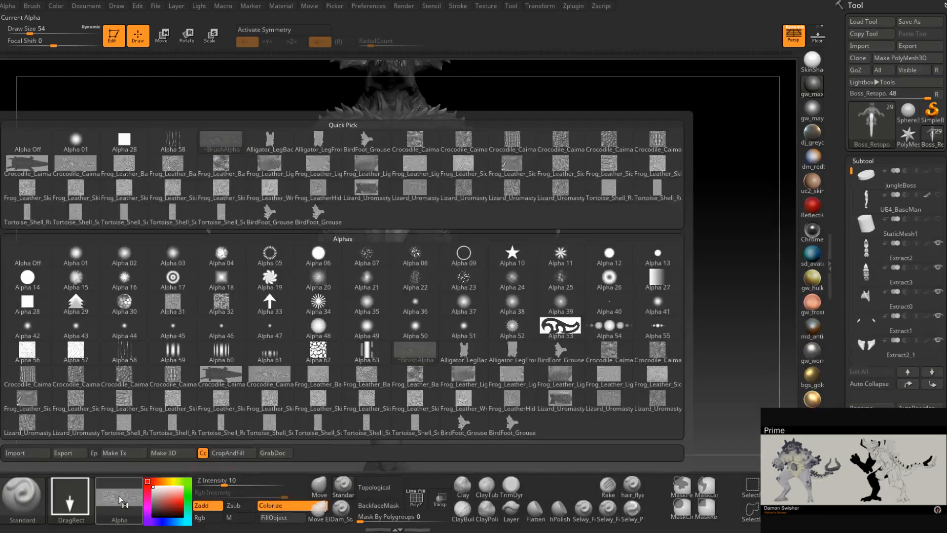
{"action": "left_click", "coordinate": [321, 148]}
{"action": "mouse_move", "coordinate": [357, 215]}
{"action": "right_mouse_down", "text": "alt"}
{"action": "mouse_move", "coordinate": [345, 212]}
{"action": "mouse_move", "coordinate": [369, 213]}
{"action": "right_mouse_up", "text": "alt"}
{"action": "left_click_drag", "start_coordinate": [368, 213], "coordinate": [366, 240]}
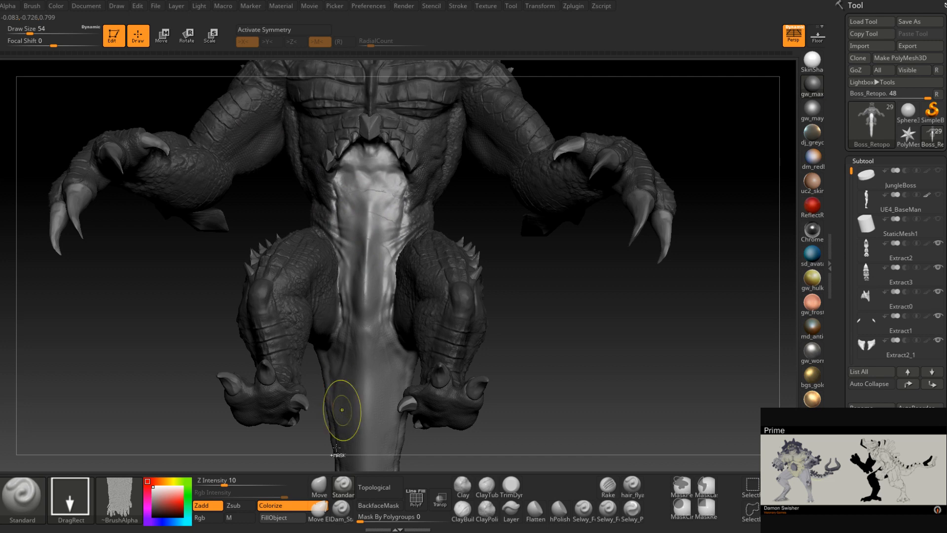
{"action": "left_click_drag", "start_coordinate": [229, 485], "coordinate": [251, 485]}
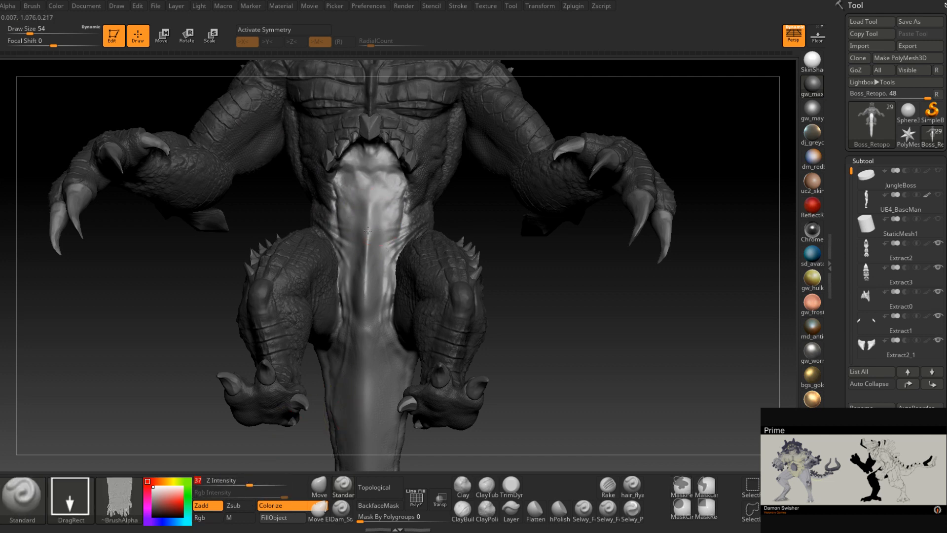
Undo an unmirrored test stamp, turn X symmetry back on and stamp alligator scales across the upper belly
{"action": "mouse_move", "coordinate": [373, 209]}
{"action": "left_mouse_down"}
{"action": "mouse_move", "coordinate": [321, 231]}
{"action": "mouse_move", "coordinate": [312, 207]}
{"action": "mouse_move", "coordinate": [320, 157]}
{"action": "mouse_move", "coordinate": [360, 109]}
{"action": "mouse_move", "coordinate": [386, 98]}
{"action": "left_mouse_up"}
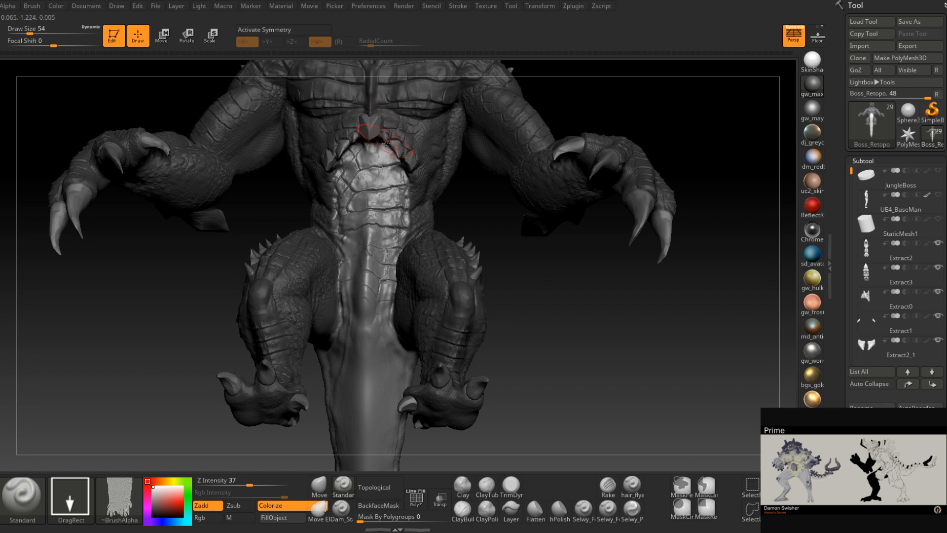
{"action": "key", "text": "ctrl+z"}
{"action": "key", "text": "x"}
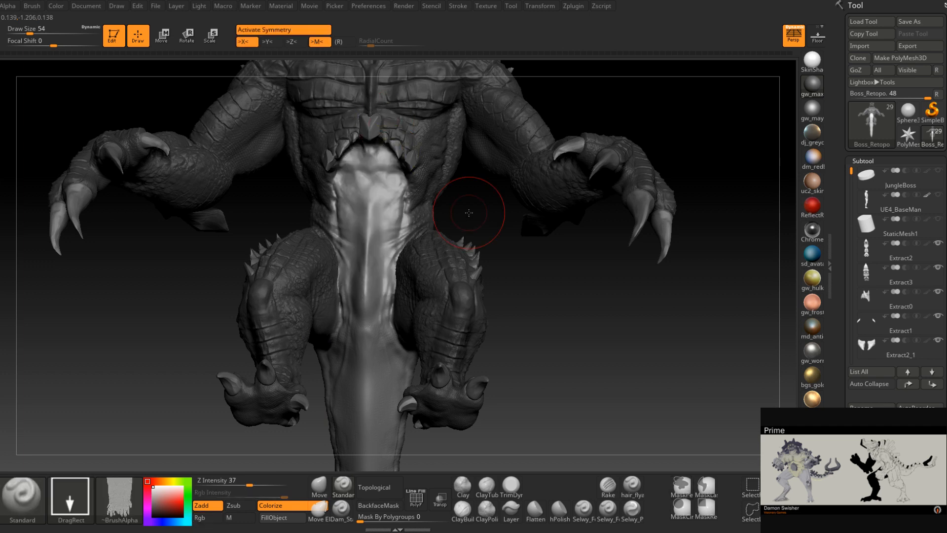
{"action": "left_click_drag", "start_coordinate": [368, 207], "coordinate": [347, 128]}
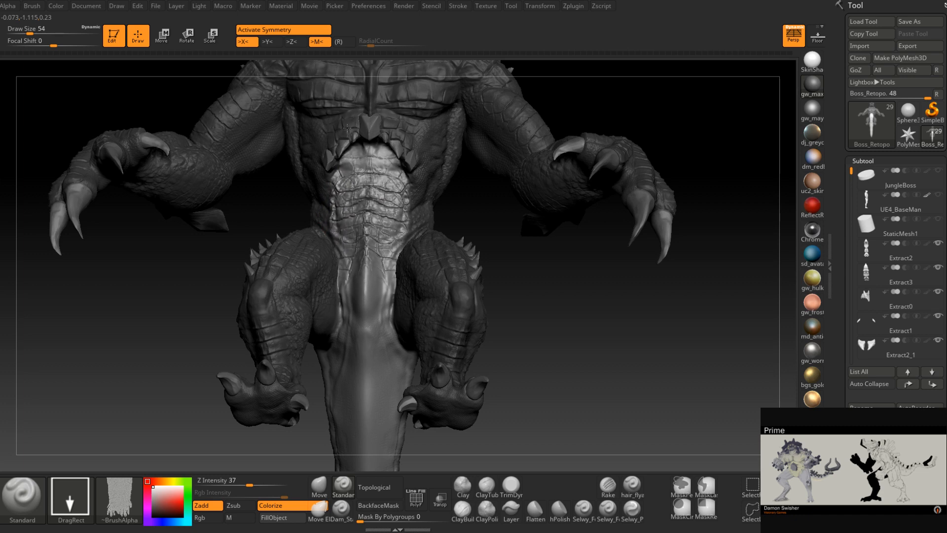
Extend the mirrored alligator scales over the lower belly and smooth the pattern along the centre line
{"action": "right_click_drag", "start_coordinate": [356, 121], "coordinate": [451, 315]}
{"action": "right_click_drag", "start_coordinate": [382, 310], "coordinate": [360, 222]}
{"action": "key", "text": "shift"}
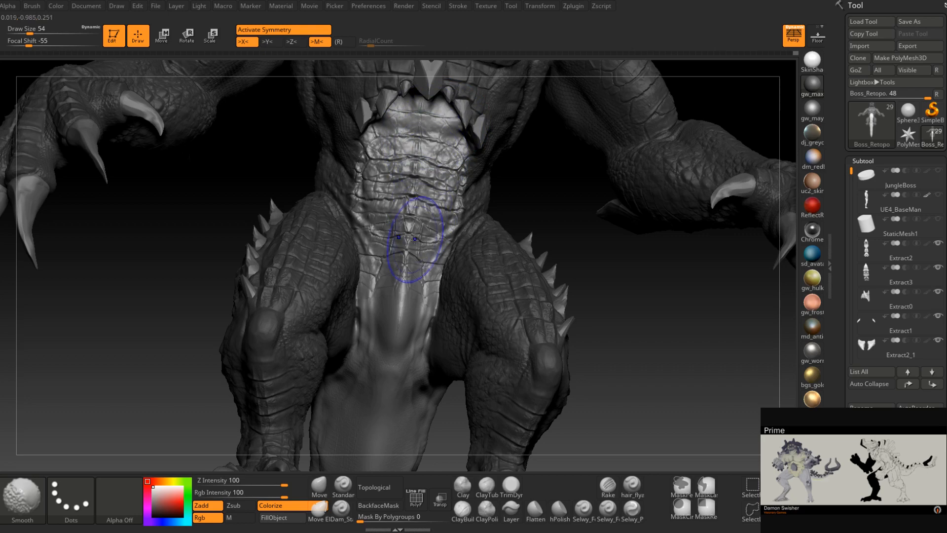
{"action": "right_click_drag", "start_coordinate": [443, 255], "coordinate": [433, 267]}
{"action": "key", "text": "shift"}
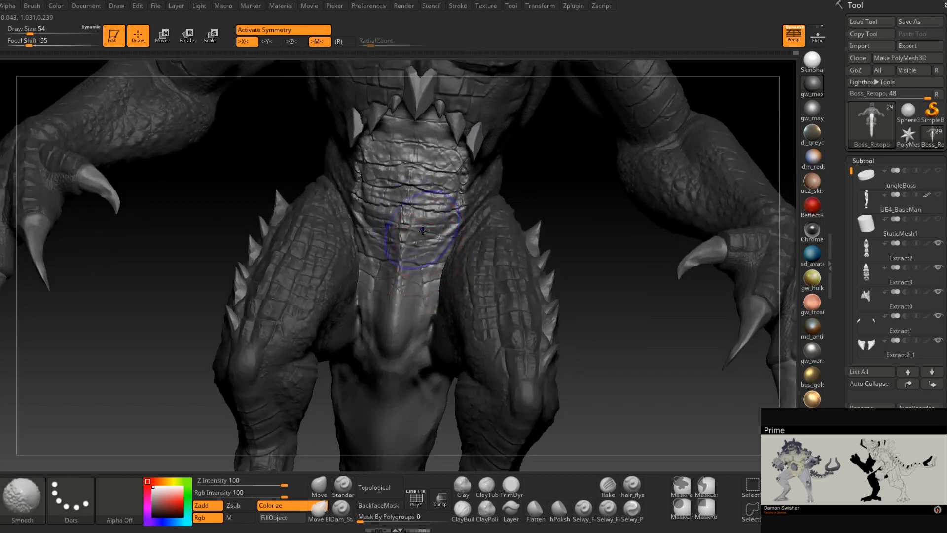
Stamp mirrored alligator scales along the tail's underside from its base to the tip, redoing the misplaced stamp
{"action": "mouse_move", "coordinate": [440, 307]}
{"action": "right_mouse_down", "text": "alt"}
{"action": "mouse_move", "coordinate": [454, 194]}
{"action": "mouse_move", "coordinate": [444, 254]}
{"action": "mouse_move", "coordinate": [448, 211]}
{"action": "mouse_move", "coordinate": [417, 253]}
{"action": "right_mouse_up", "text": "alt"}
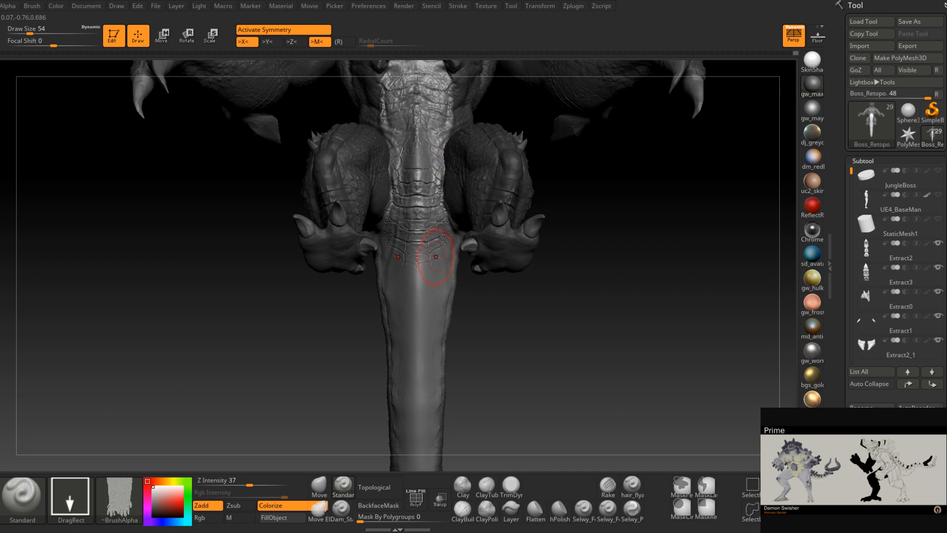
{"action": "mouse_move", "coordinate": [434, 262]}
{"action": "right_mouse_down"}
{"action": "mouse_move", "coordinate": [431, 240]}
{"action": "mouse_move", "coordinate": [410, 238]}
{"action": "right_mouse_up"}
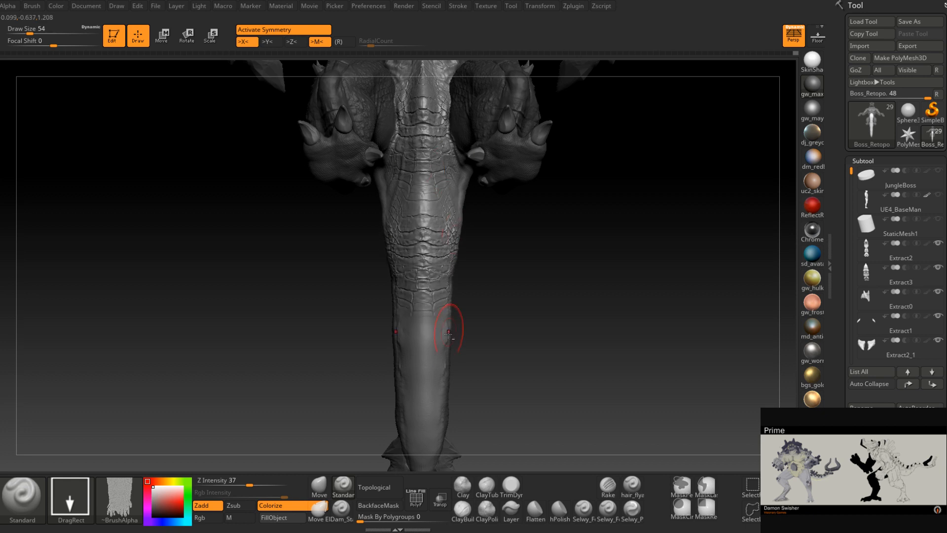
{"action": "mouse_move", "coordinate": [444, 321]}
{"action": "right_mouse_down"}
{"action": "mouse_move", "coordinate": [434, 279]}
{"action": "mouse_move", "coordinate": [442, 298]}
{"action": "mouse_move", "coordinate": [423, 281]}
{"action": "right_mouse_up"}
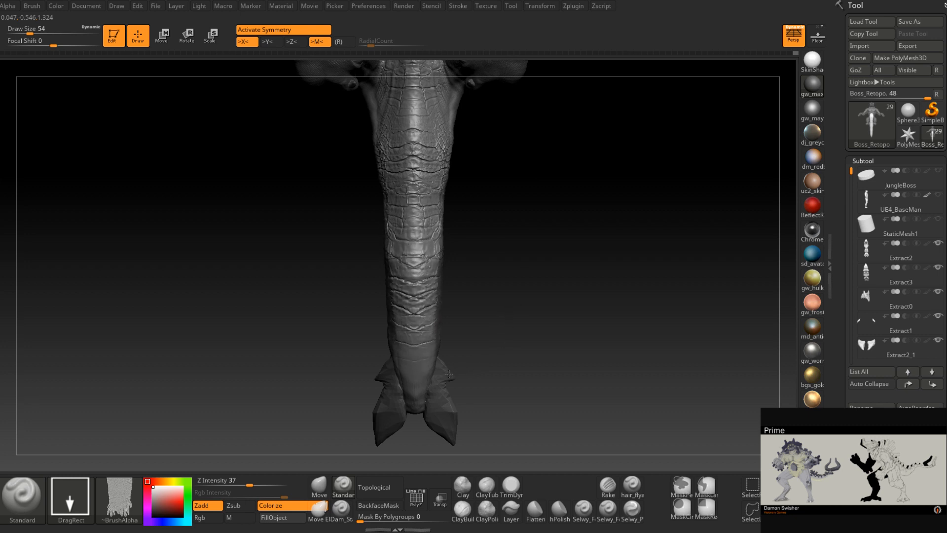
{"action": "key", "text": "ctrl+z"}
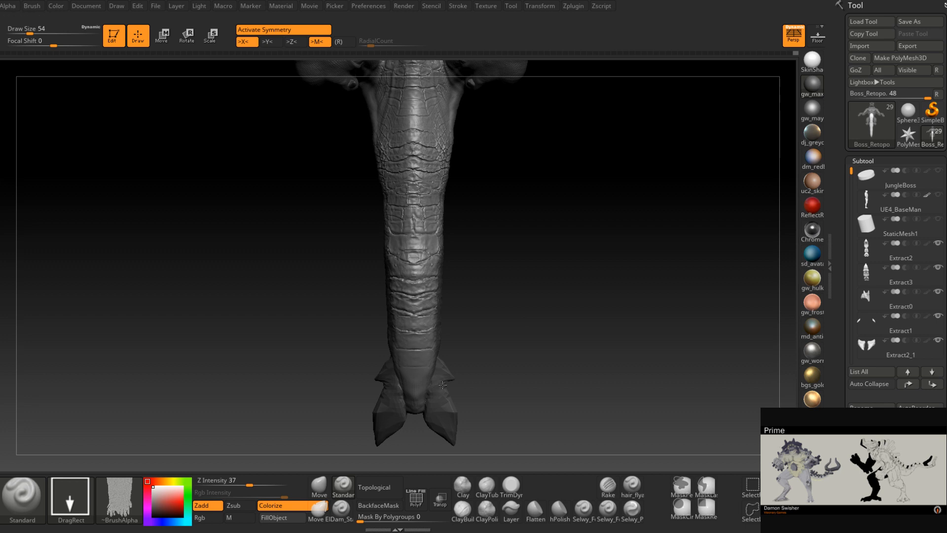
{"action": "left_click_drag", "start_coordinate": [499, 299], "coordinate": [457, 304]}
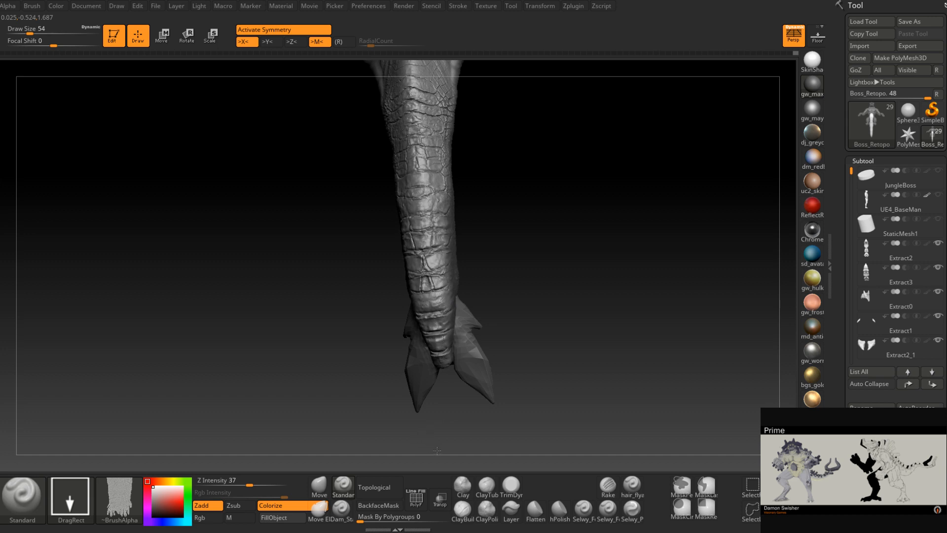
{"action": "left_click_drag", "start_coordinate": [494, 329], "coordinate": [503, 290]}
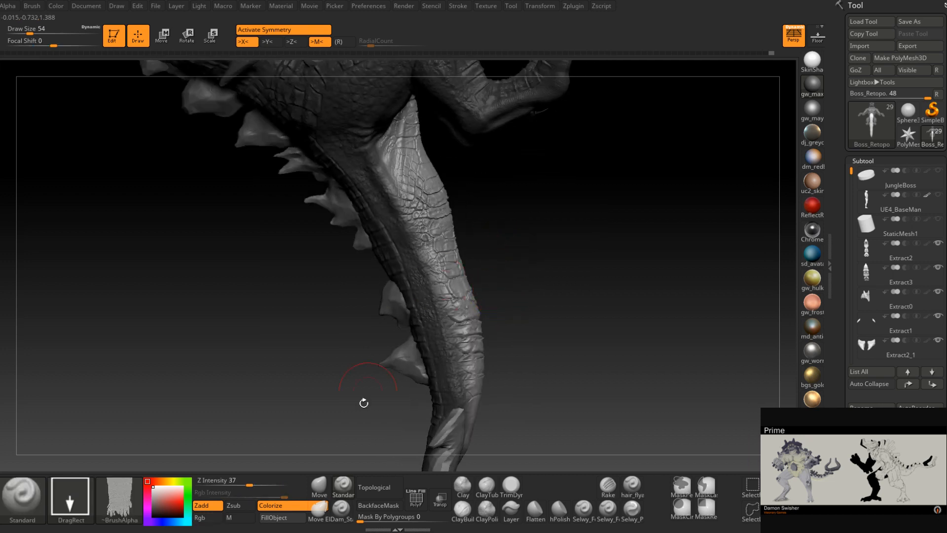
Refine the tail's profile along its underside with the Move brush at draw size 145
{"action": "key", "text": "b"}
{"action": "key", "text": "m"}
{"action": "key", "text": "v"}
{"action": "left_click_drag", "start_coordinate": [355, 410], "coordinate": [368, 405]}
{"action": "key", "text": "space"}
{"action": "left_click_drag", "start_coordinate": [451, 248], "coordinate": [468, 248]}
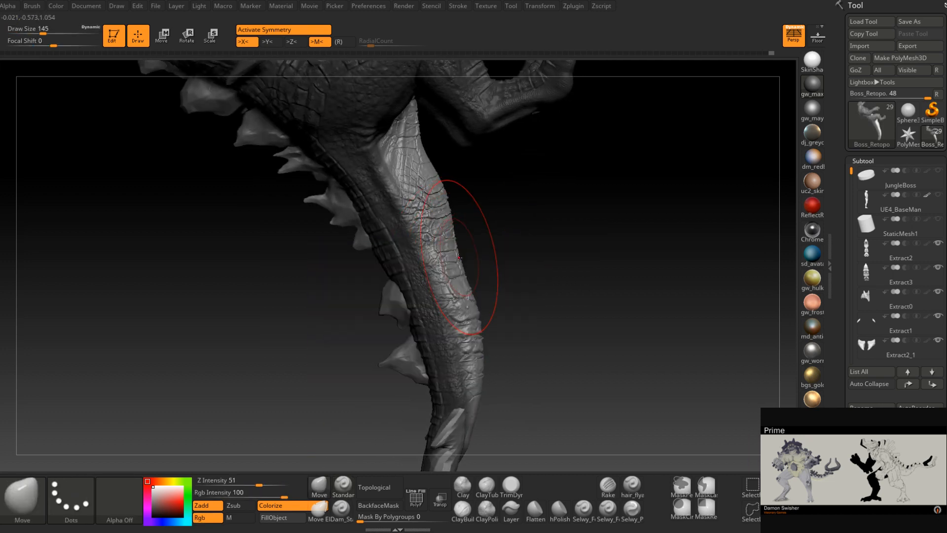
{"action": "left_click_drag", "start_coordinate": [488, 297], "coordinate": [489, 209], "text": "alt"}
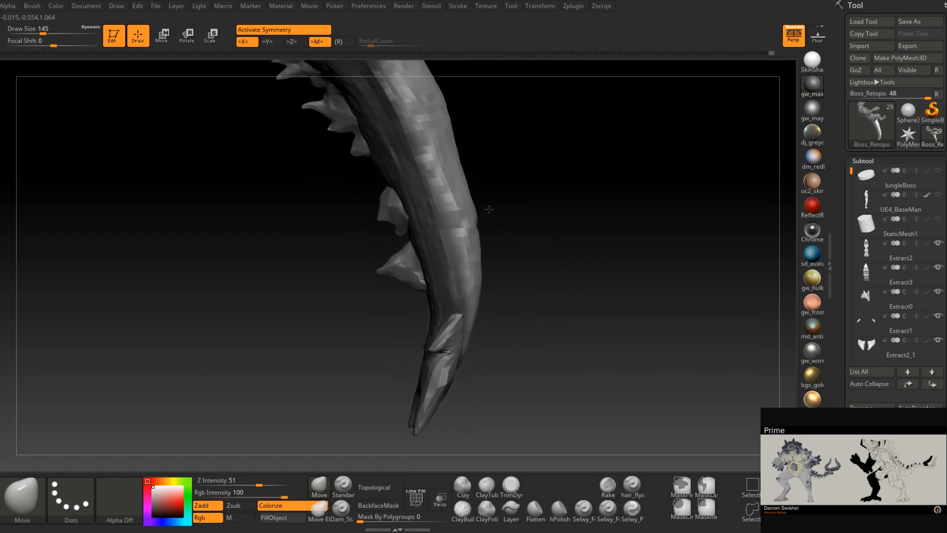
Check the tail's underside from base to tip and clear the mask from the surrounding body
{"action": "mouse_move", "coordinate": [495, 302]}
{"action": "left_mouse_down"}
{"action": "mouse_move", "coordinate": [504, 285]}
{"action": "mouse_move", "coordinate": [469, 319]}
{"action": "mouse_move", "coordinate": [454, 275]}
{"action": "mouse_move", "coordinate": [450, 296]}
{"action": "mouse_move", "coordinate": [447, 281]}
{"action": "mouse_move", "coordinate": [378, 296]}
{"action": "mouse_move", "coordinate": [445, 328]}
{"action": "mouse_move", "coordinate": [449, 283]}
{"action": "left_mouse_up"}
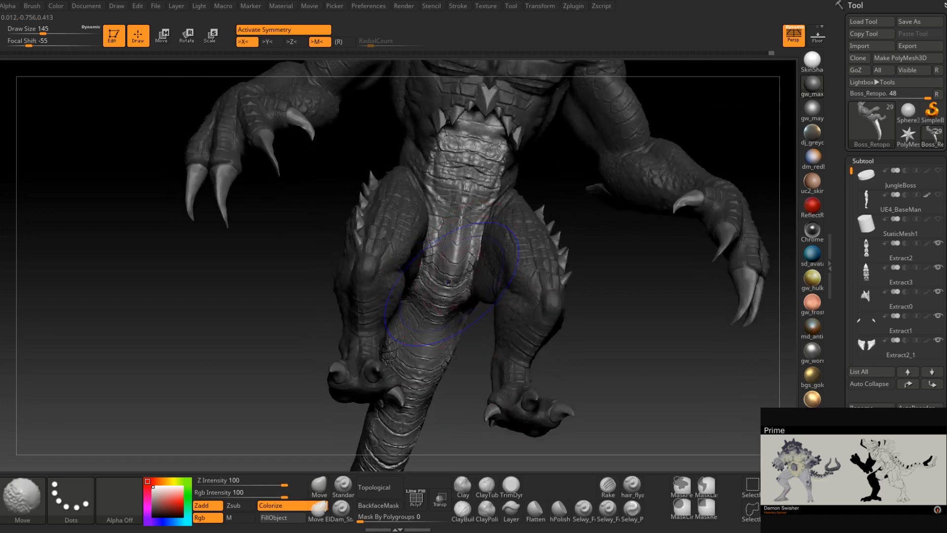
{"action": "right_click_drag", "start_coordinate": [451, 290], "coordinate": [457, 227]}
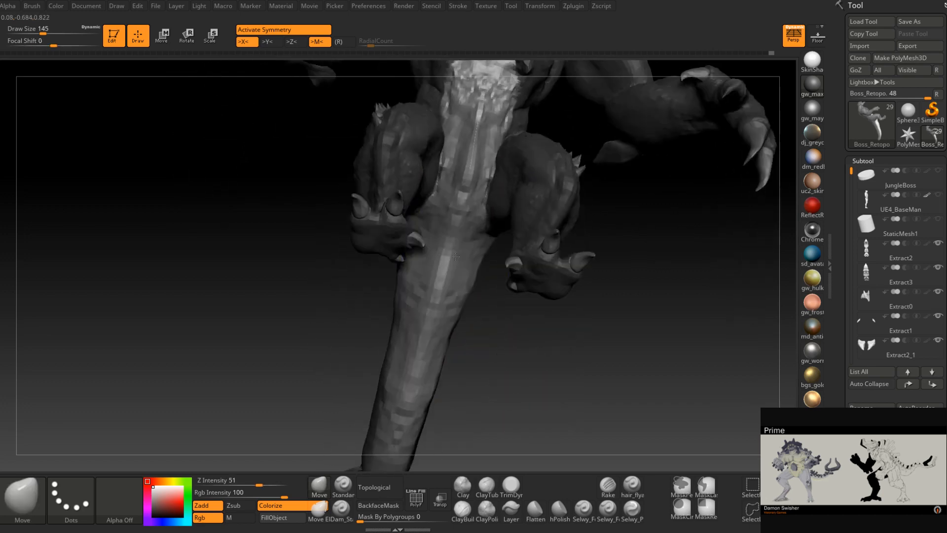
{"action": "right_click_drag", "start_coordinate": [450, 291], "coordinate": [465, 237]}
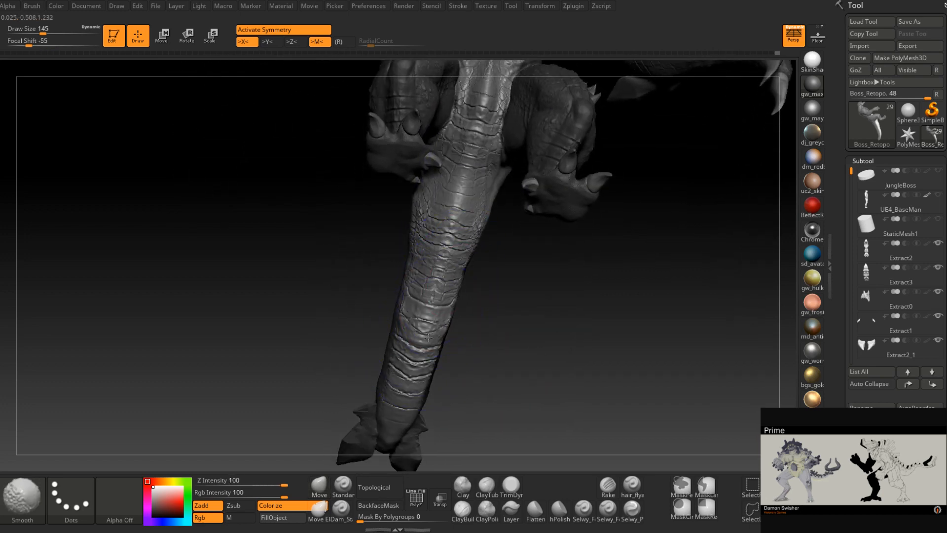
{"action": "right_click_drag", "start_coordinate": [423, 371], "coordinate": [434, 340]}
{"action": "mouse_move", "coordinate": [427, 387]}
{"action": "right_mouse_down"}
{"action": "mouse_move", "coordinate": [440, 342]}
{"action": "mouse_move", "coordinate": [427, 358]}
{"action": "right_mouse_up"}
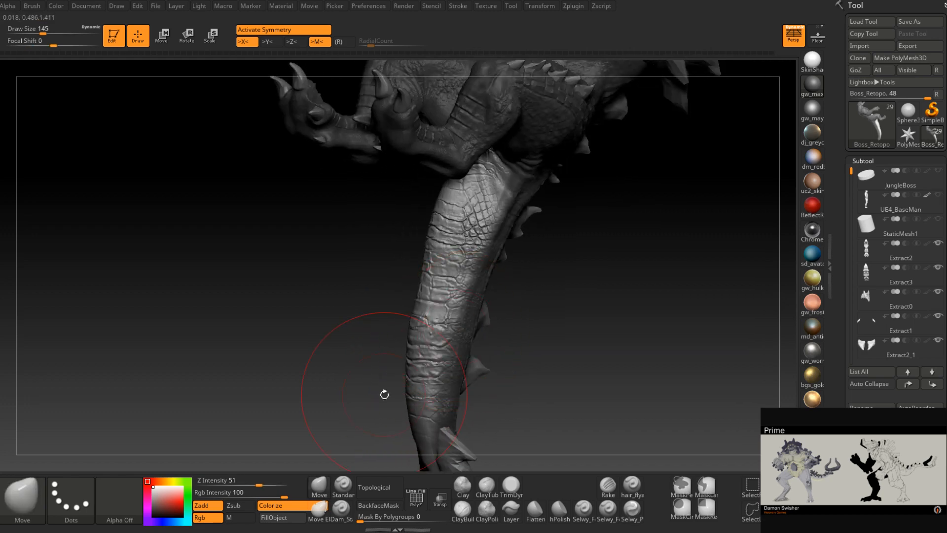
{"action": "left_click_drag", "start_coordinate": [584, 316], "coordinate": [539, 273], "text": "ctrl"}
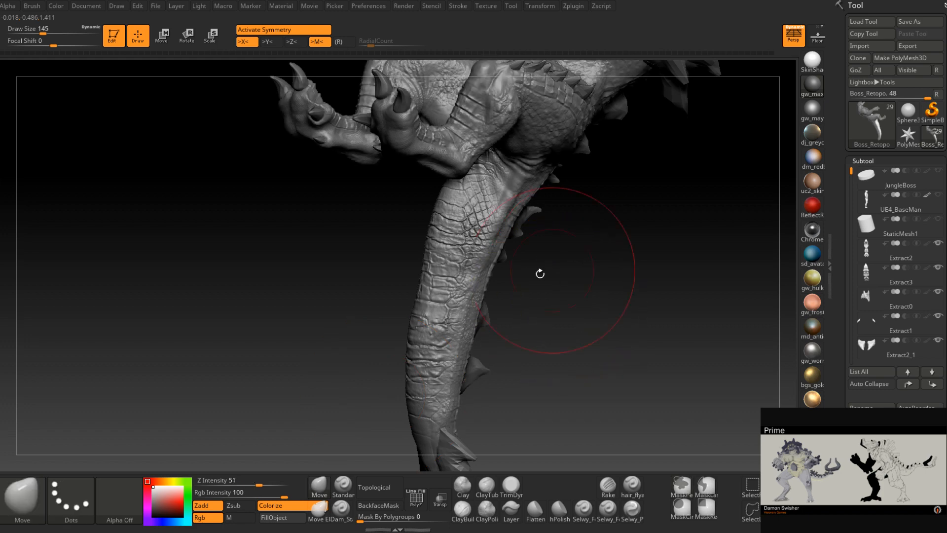
Stamp Crocodile_Caiman scales with the Standard brush over the smooth transition between tail base and hip at draw size 68
{"action": "left_click", "coordinate": [337, 486]}
{"action": "left_click", "coordinate": [121, 499]}
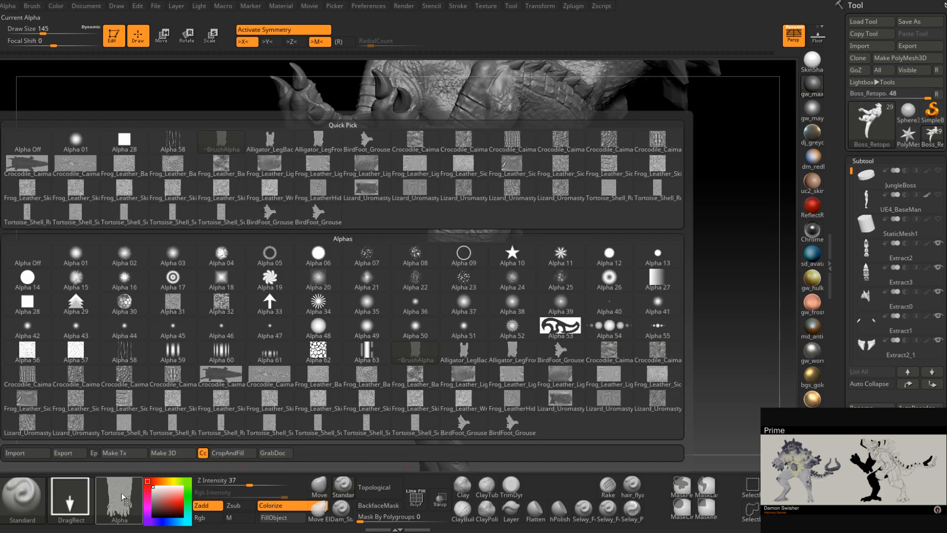
{"action": "left_click", "coordinate": [464, 143]}
{"action": "right_click_drag", "start_coordinate": [466, 237], "coordinate": [475, 261]}
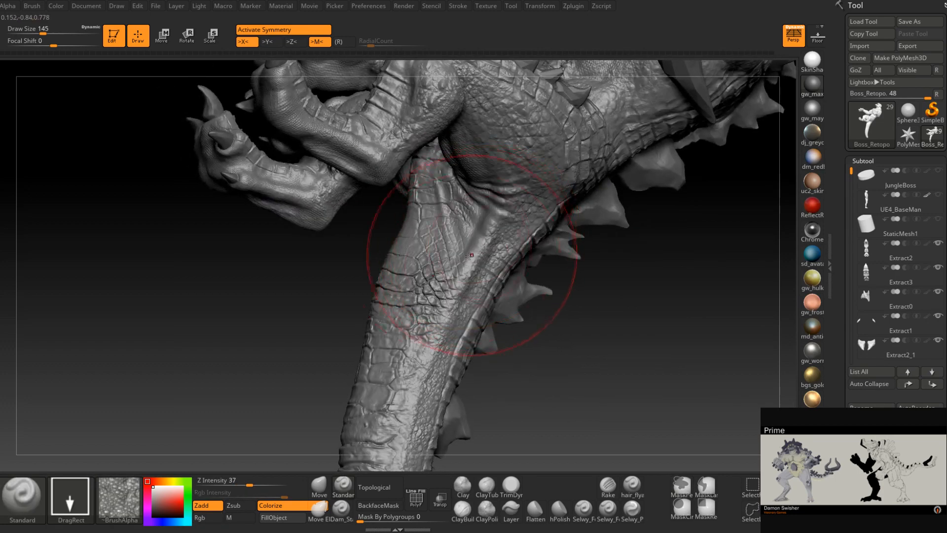
{"action": "left_click", "coordinate": [121, 499]}
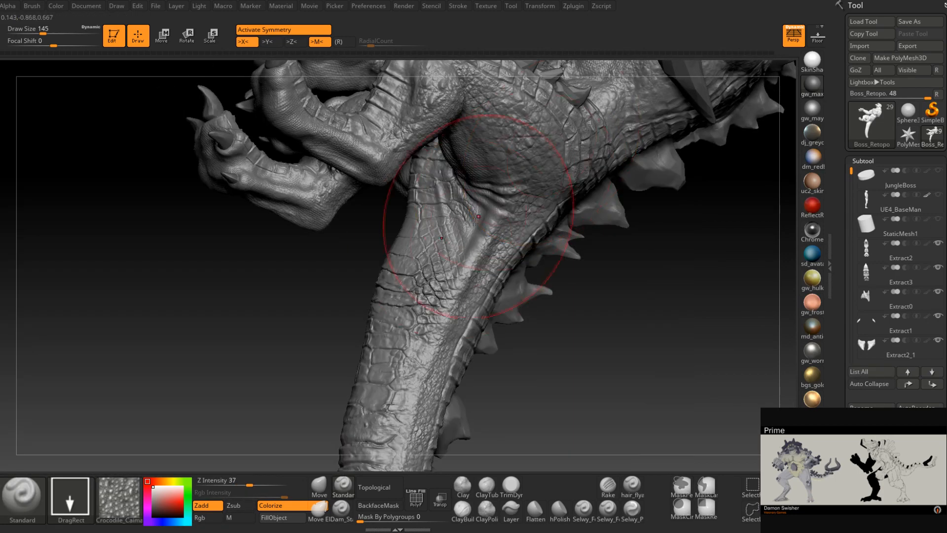
{"action": "key", "text": "space"}
{"action": "left_click_drag", "start_coordinate": [477, 234], "coordinate": [470, 233]}
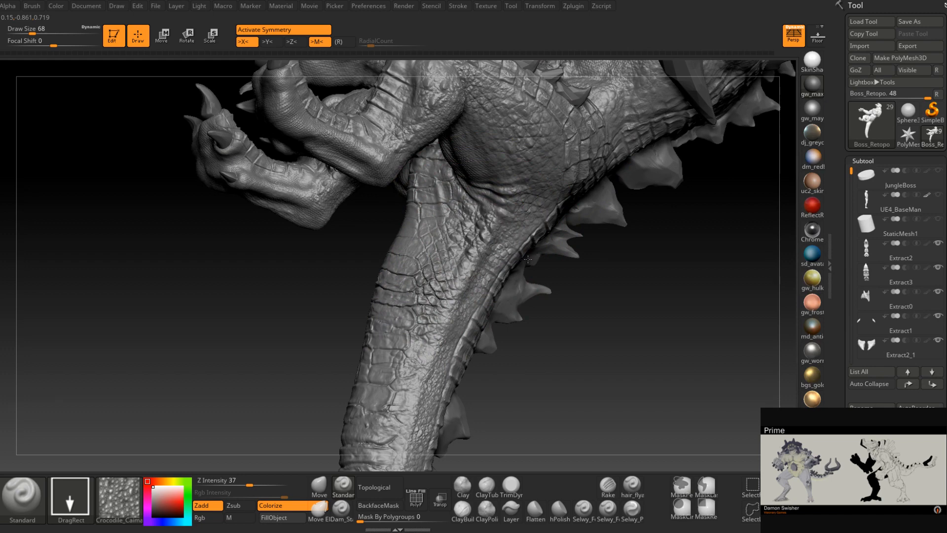
{"action": "right_click_drag", "start_coordinate": [527, 243], "coordinate": [348, 352]}
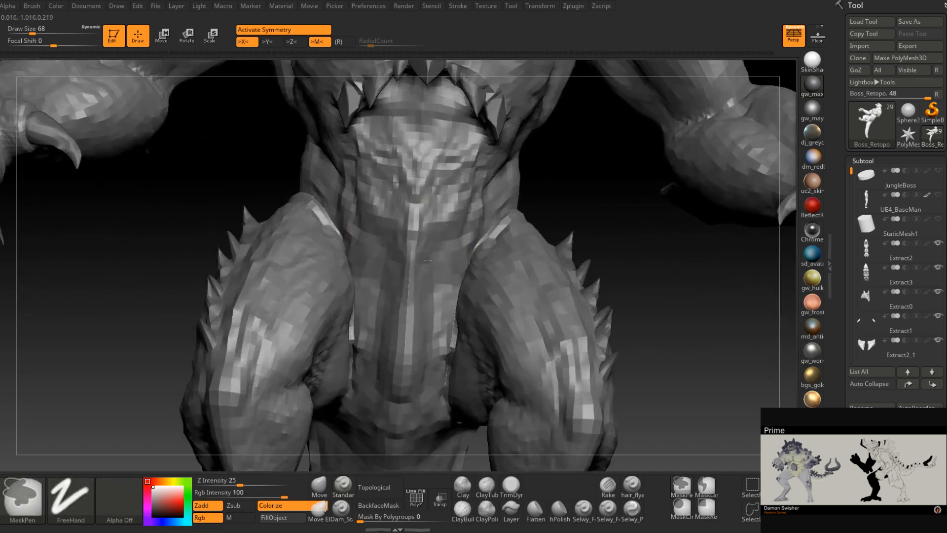
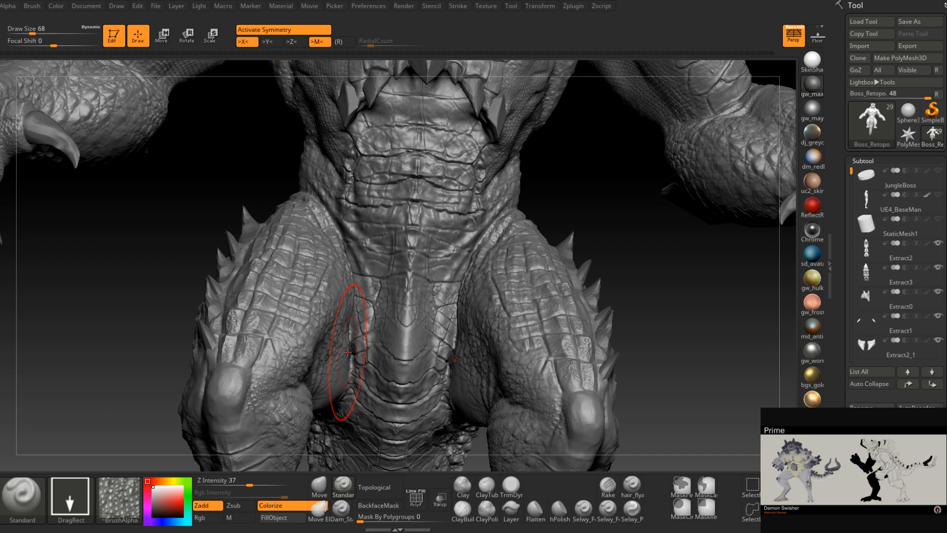
Build up the uppermost belly scales just beneath the chest spikes with ClayBuildup, reducing the draw size to 7
{"action": "left_click", "coordinate": [462, 511]}
{"action": "mouse_move", "coordinate": [447, 197]}
{"action": "right_mouse_down"}
{"action": "mouse_move", "coordinate": [437, 163]}
{"action": "mouse_move", "coordinate": [434, 222]}
{"action": "mouse_move", "coordinate": [428, 207]}
{"action": "right_mouse_up"}
{"action": "key", "text": "shift+space"}
{"action": "left_click", "coordinate": [431, 178]}
{"action": "key", "text": "space"}
{"action": "left_click_drag", "start_coordinate": [425, 212], "coordinate": [417, 212]}
{"action": "left_click_drag", "start_coordinate": [419, 175], "coordinate": [427, 168]}
{"action": "right_click_drag", "start_coordinate": [427, 167], "coordinate": [434, 173]}
{"action": "key", "text": "space"}
{"action": "left_click_drag", "start_coordinate": [434, 174], "coordinate": [423, 173]}
{"action": "right_click_drag", "start_coordinate": [423, 174], "coordinate": [427, 174]}
{"action": "key", "text": "space"}
{"action": "left_click_drag", "start_coordinate": [428, 174], "coordinate": [419, 175]}
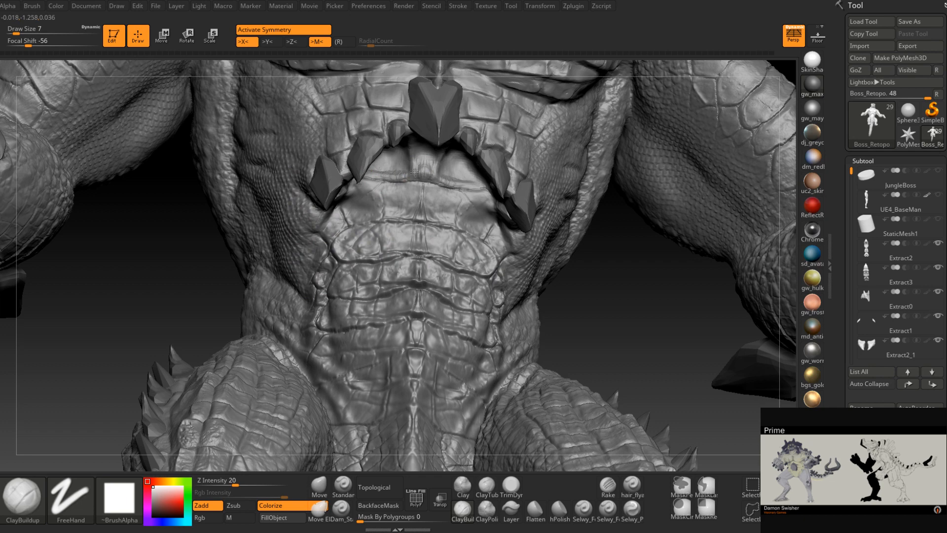
{"action": "left_click_drag", "start_coordinate": [396, 176], "coordinate": [370, 176]}
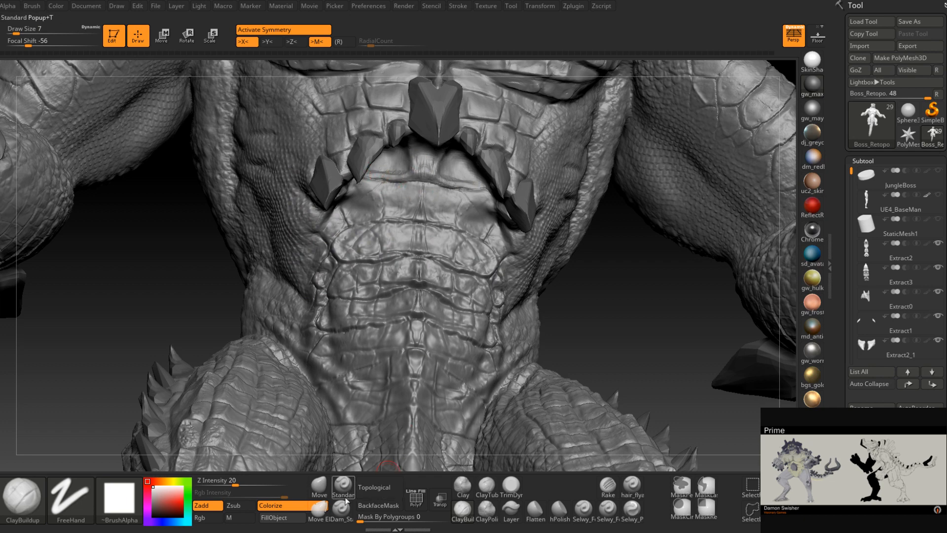
Carve creases around the uppermost belly scales with Dam_Standard and flatten their surfaces with TrimDynamic
{"action": "left_click", "coordinate": [342, 510]}
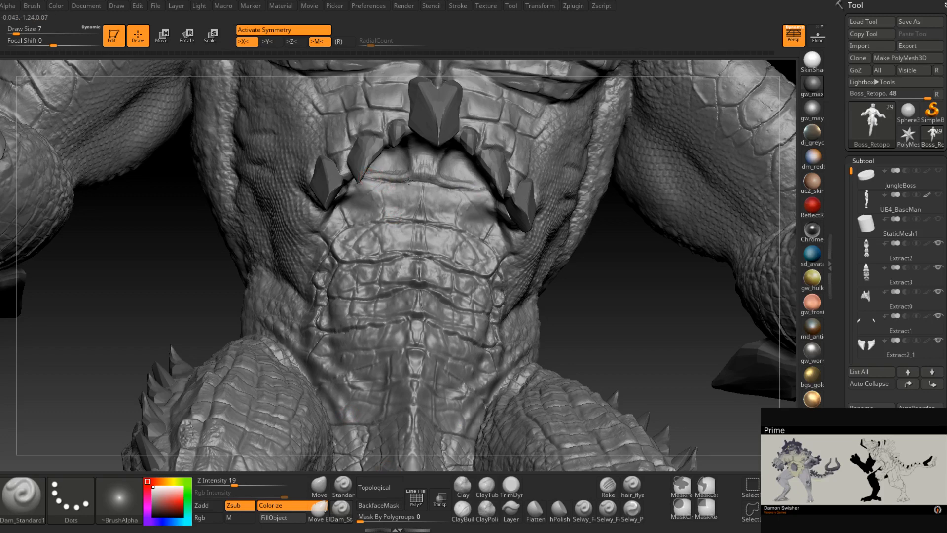
{"action": "mouse_move", "coordinate": [388, 180]}
{"action": "left_mouse_down"}
{"action": "mouse_move", "coordinate": [410, 178]}
{"action": "mouse_move", "coordinate": [399, 178]}
{"action": "left_mouse_up"}
{"action": "mouse_move", "coordinate": [436, 178]}
{"action": "right_mouse_down"}
{"action": "mouse_move", "coordinate": [430, 196]}
{"action": "mouse_move", "coordinate": [429, 175]}
{"action": "right_mouse_up"}
{"action": "left_click", "coordinate": [511, 486]}
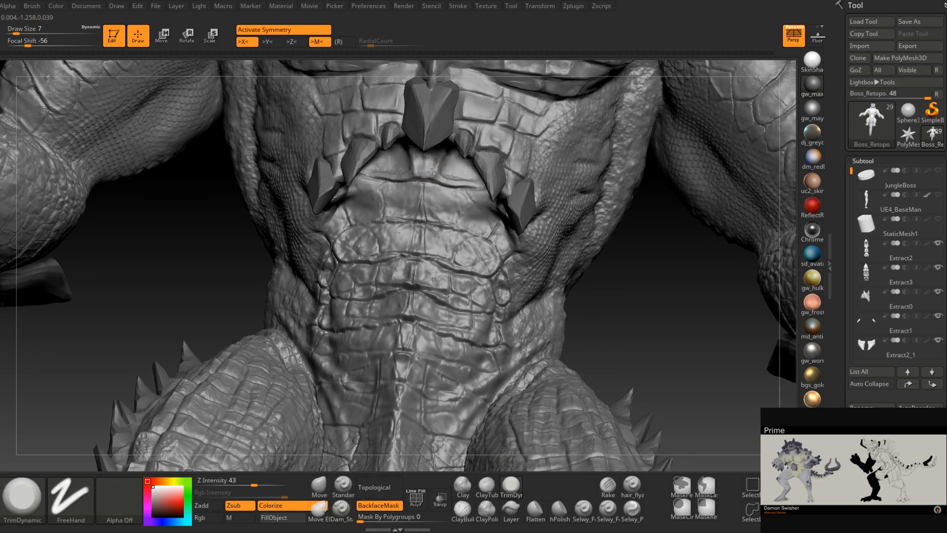
{"action": "mouse_move", "coordinate": [441, 174]}
{"action": "right_mouse_down"}
{"action": "mouse_move", "coordinate": [461, 175]}
{"action": "mouse_move", "coordinate": [434, 181]}
{"action": "right_mouse_up"}
Add more volume to the belly scales under the spikes with ClayBuildup at draw size 9, and plane them with TrimDynamic
{"action": "left_click", "coordinate": [462, 507]}
{"action": "key", "text": "]"}
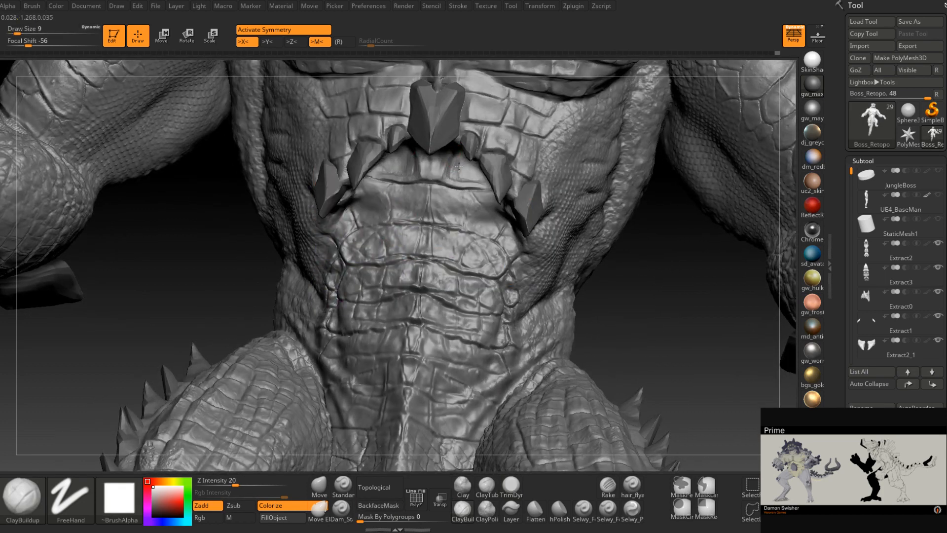
{"action": "right_click_drag", "start_coordinate": [471, 177], "coordinate": [478, 180]}
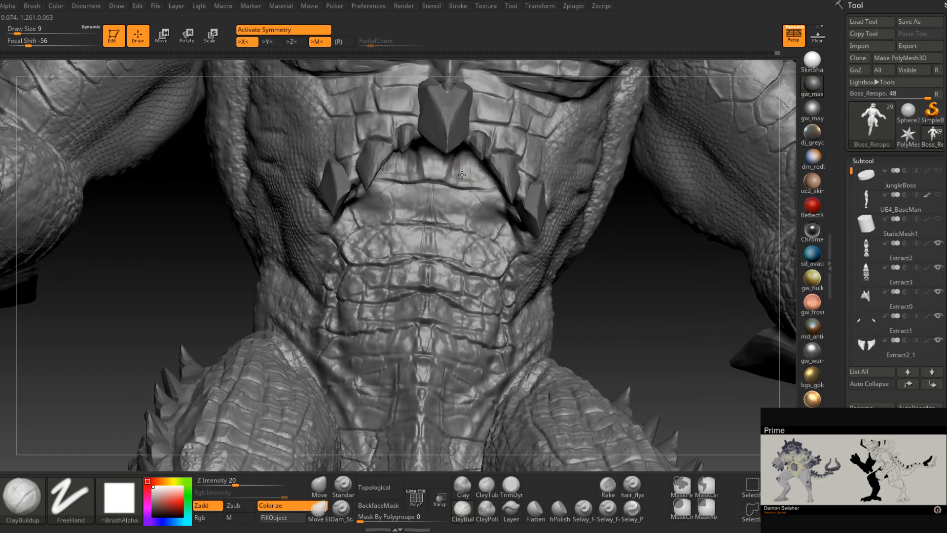
{"action": "right_click_drag", "start_coordinate": [454, 184], "coordinate": [461, 211]}
{"action": "left_click", "coordinate": [510, 486]}
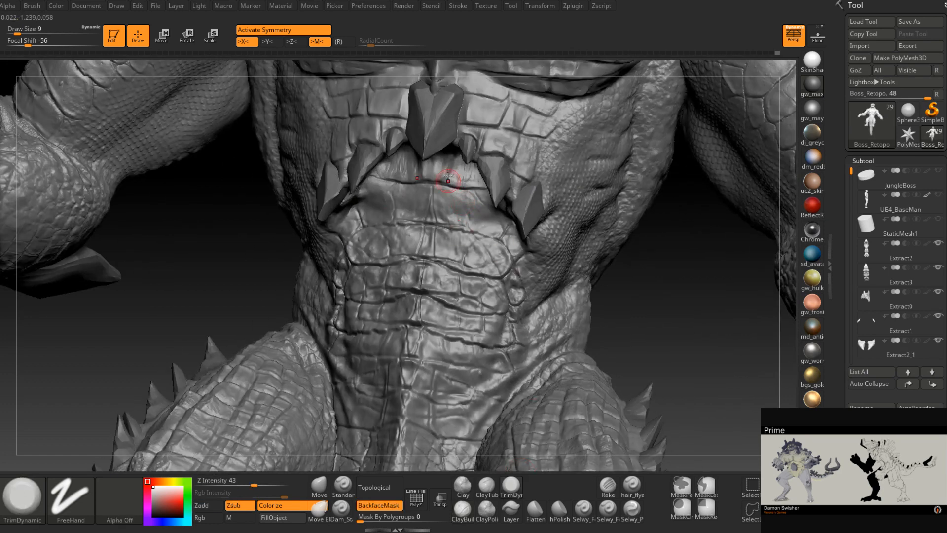
{"action": "mouse_move", "coordinate": [447, 176]}
{"action": "right_mouse_down"}
{"action": "mouse_move", "coordinate": [471, 168]}
{"action": "mouse_move", "coordinate": [454, 164]}
{"action": "mouse_move", "coordinate": [457, 235]}
{"action": "right_mouse_up"}
{"action": "mouse_move", "coordinate": [461, 269]}
{"action": "right_mouse_down", "text": "ctrl"}
{"action": "mouse_move", "coordinate": [459, 283]}
{"action": "mouse_move", "coordinate": [456, 267]}
{"action": "mouse_move", "coordinate": [496, 259]}
{"action": "mouse_move", "coordinate": [488, 236]}
{"action": "mouse_move", "coordinate": [476, 245]}
{"action": "right_mouse_up", "text": "ctrl"}
Carve grooves between the upper belly plates with Dam_Standard at draw size 7
{"action": "left_click", "coordinate": [346, 512]}
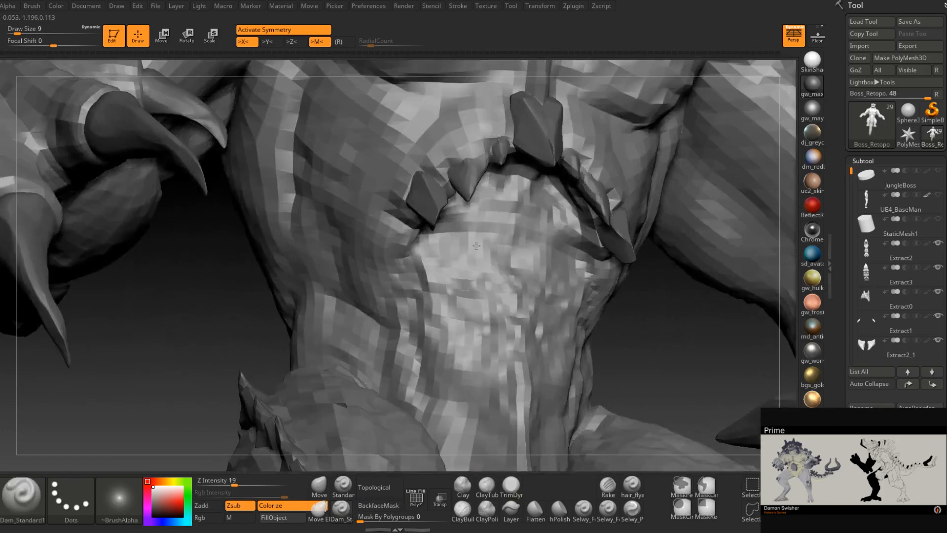
{"action": "key", "text": "bracketleft"}
{"action": "key", "text": "bracketleft"}
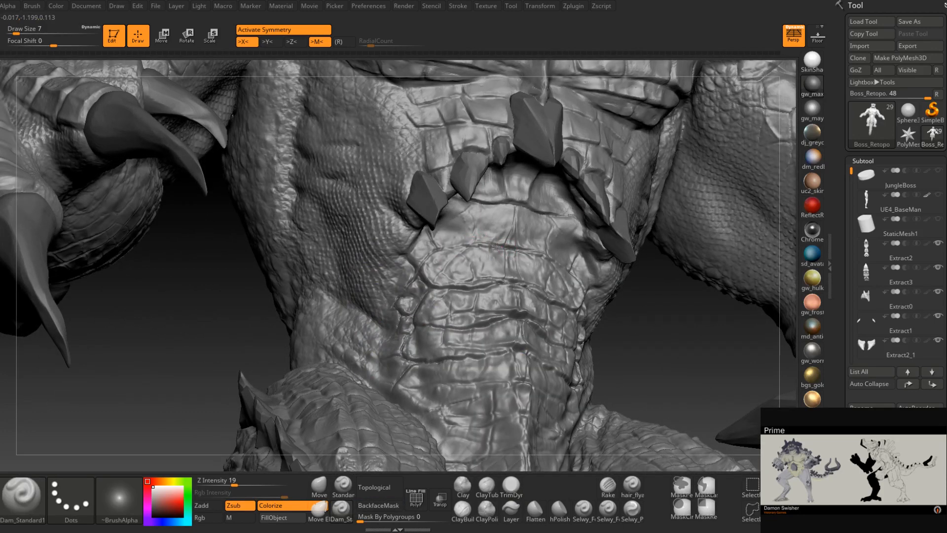
{"action": "right_click_drag", "start_coordinate": [510, 245], "coordinate": [509, 268]}
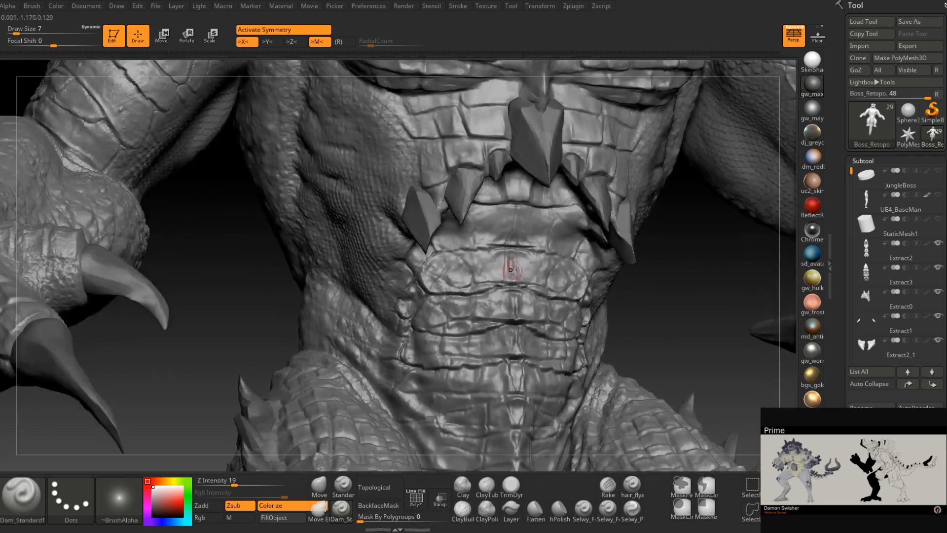
Build up the second row of belly plates below the chest spikes with ClayBuildup at draw size 7
{"action": "left_click", "coordinate": [462, 511]}
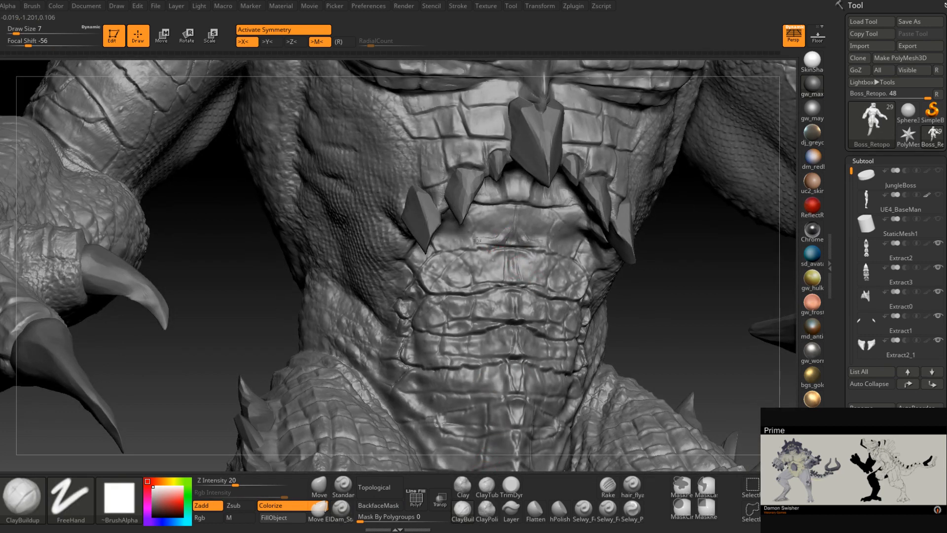
{"action": "left_click_drag", "start_coordinate": [509, 225], "coordinate": [490, 238]}
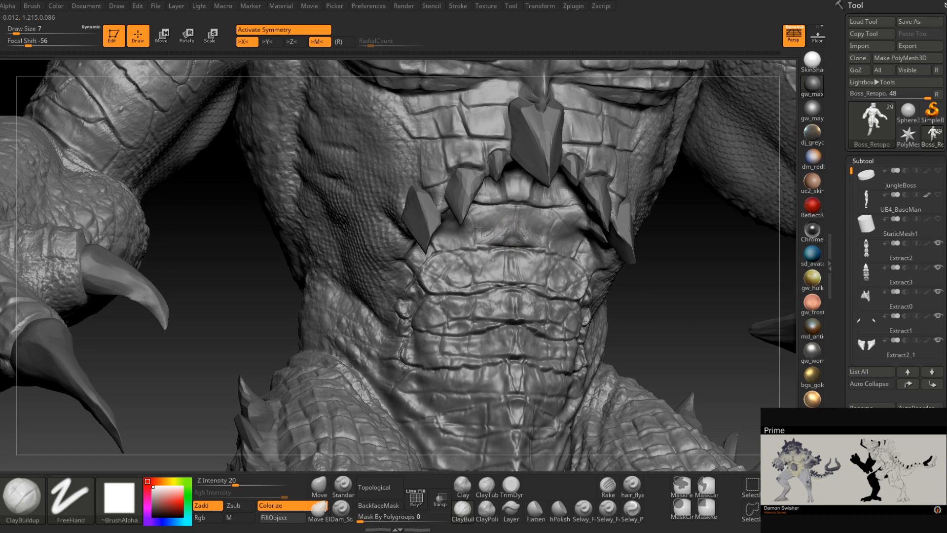
{"action": "left_click_drag", "start_coordinate": [480, 238], "coordinate": [491, 239]}
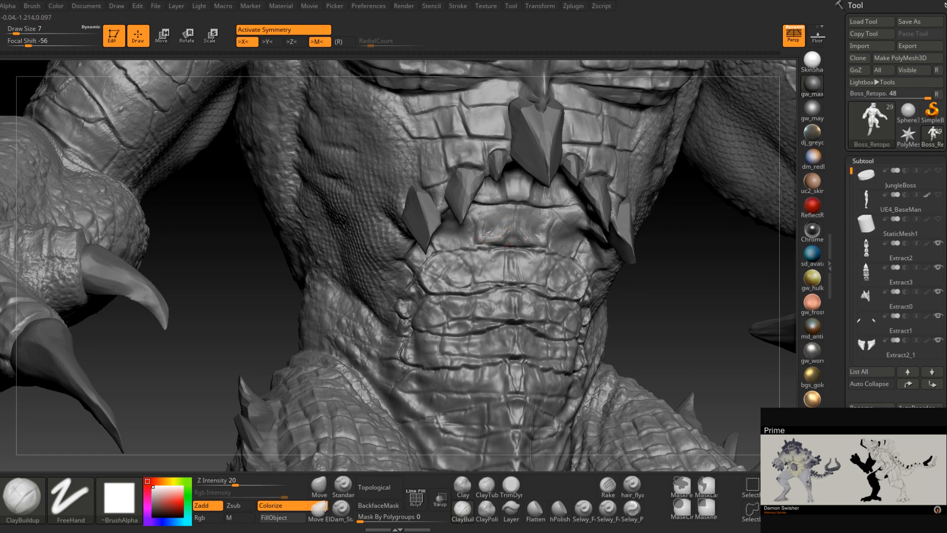
{"action": "right_click_drag", "start_coordinate": [484, 247], "coordinate": [448, 249]}
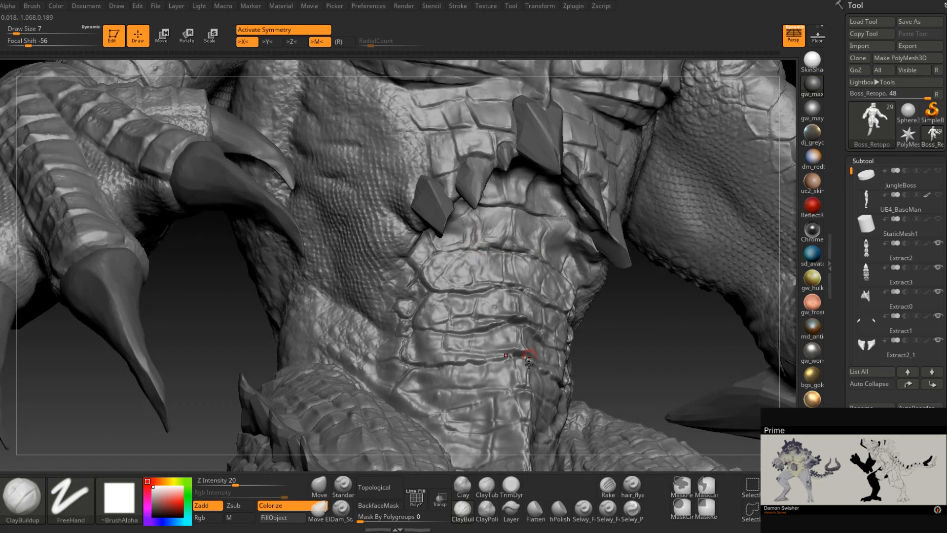
Deepen the crease beneath the second row of belly plates and its dividing lines with Dam_Standard
{"action": "left_click", "coordinate": [341, 509]}
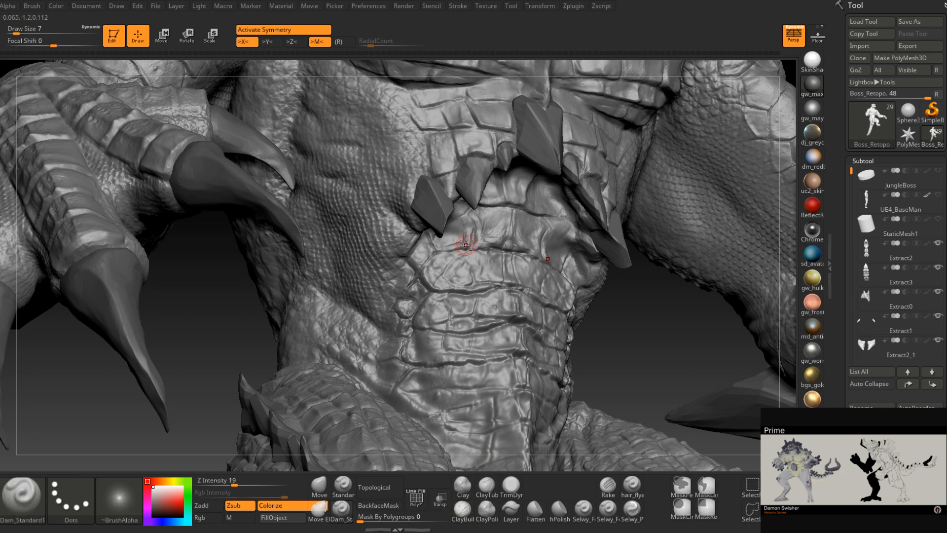
{"action": "left_click_drag", "start_coordinate": [476, 245], "coordinate": [475, 233]}
{"action": "right_click_drag", "start_coordinate": [493, 250], "coordinate": [487, 255]}
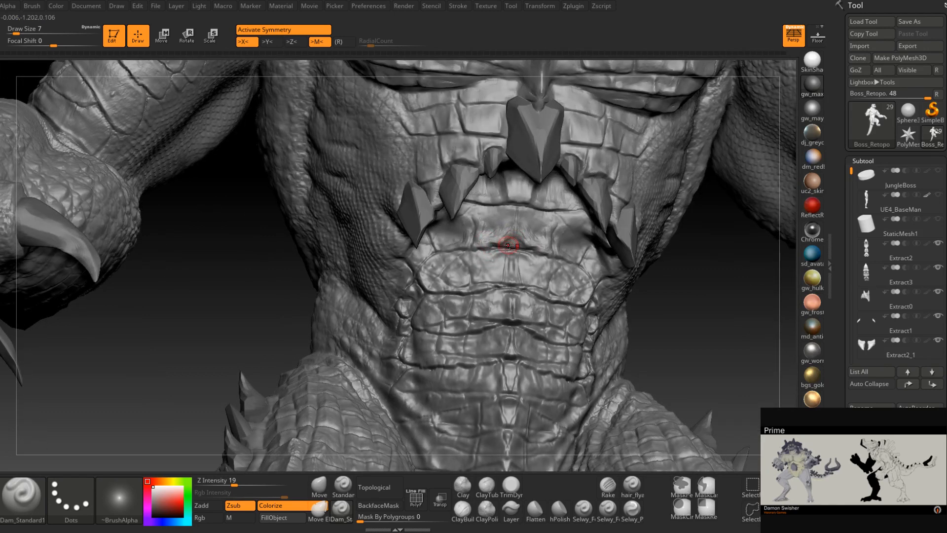
{"action": "left_click_drag", "start_coordinate": [505, 247], "coordinate": [500, 247]}
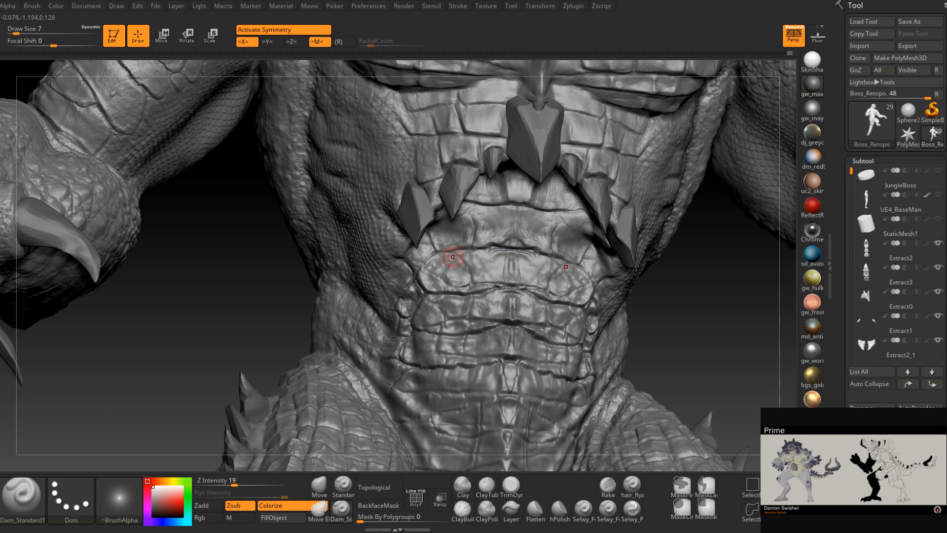
{"action": "right_click_drag", "start_coordinate": [453, 257], "coordinate": [477, 239]}
Flatten the second and third rows of belly plates with TrimDynamic at Z Intensity 43
{"action": "left_click", "coordinate": [511, 486]}
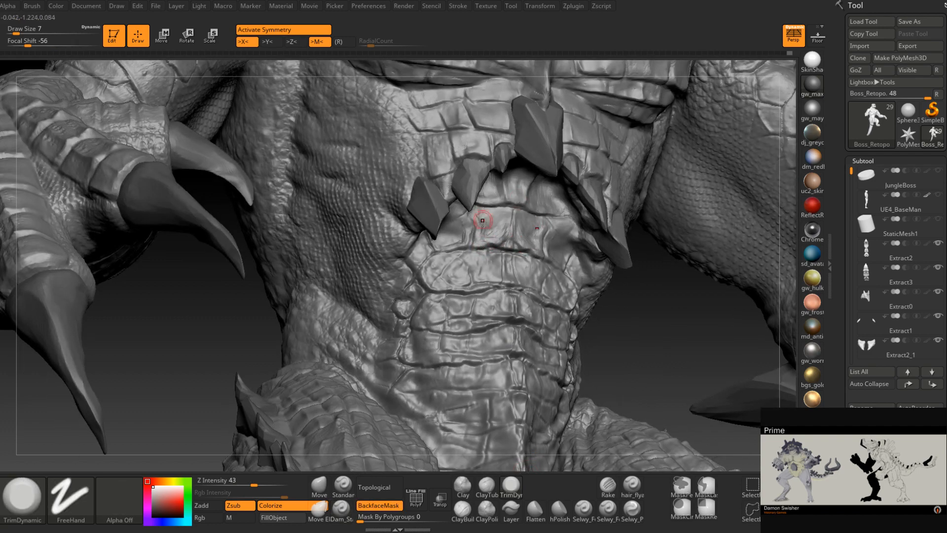
{"action": "right_click_drag", "start_coordinate": [486, 228], "coordinate": [534, 239]}
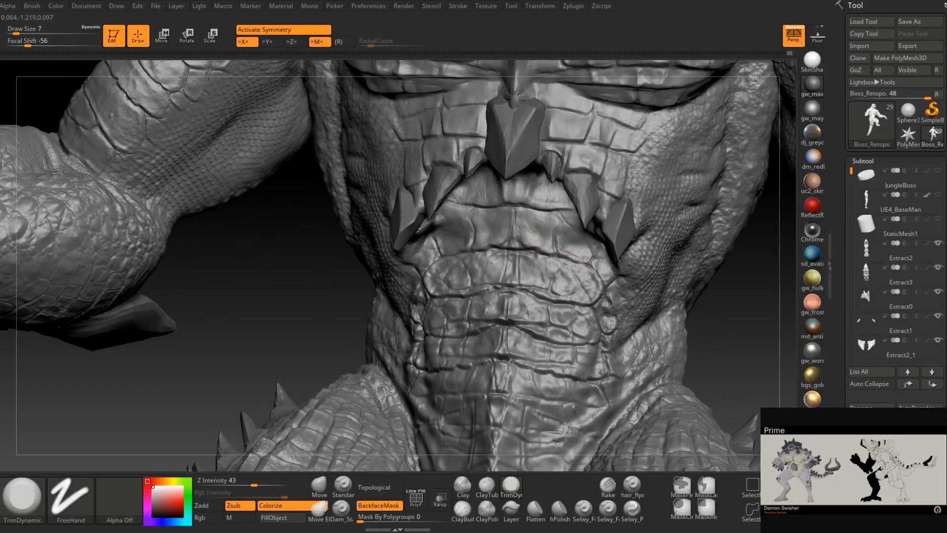
{"action": "right_click_drag", "start_coordinate": [582, 258], "coordinate": [572, 276]}
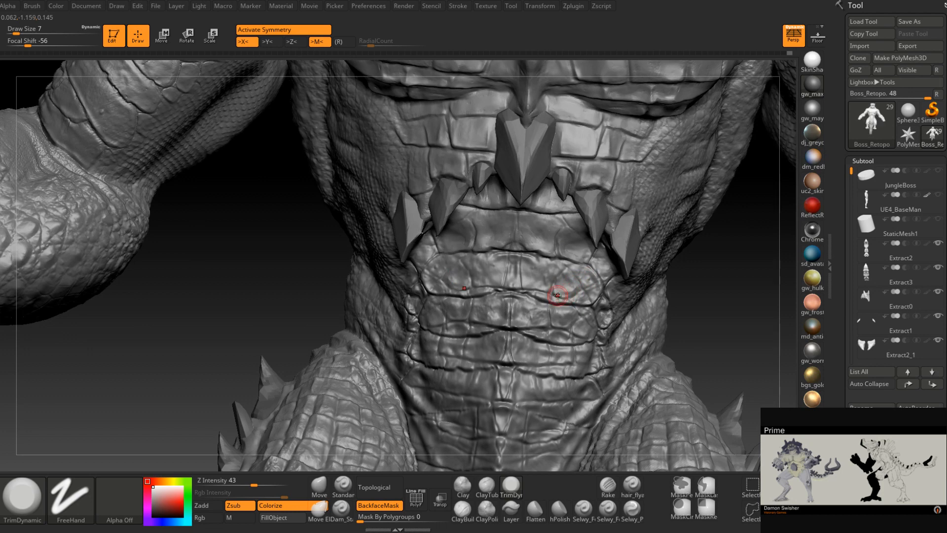
Carve fine creases around the outer ends of the upper belly plates, beneath the outer chest spikes, with Dam_Standard at draw size 4
{"action": "right_click_drag", "start_coordinate": [555, 292], "coordinate": [431, 262], "text": "ctrl"}
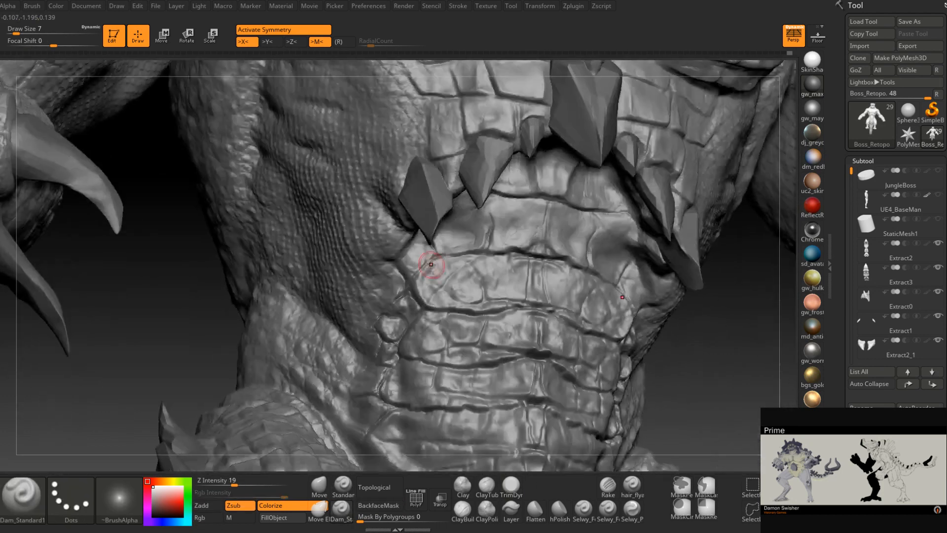
{"action": "key", "text": "space"}
{"action": "left_click_drag", "start_coordinate": [434, 264], "coordinate": [428, 263]}
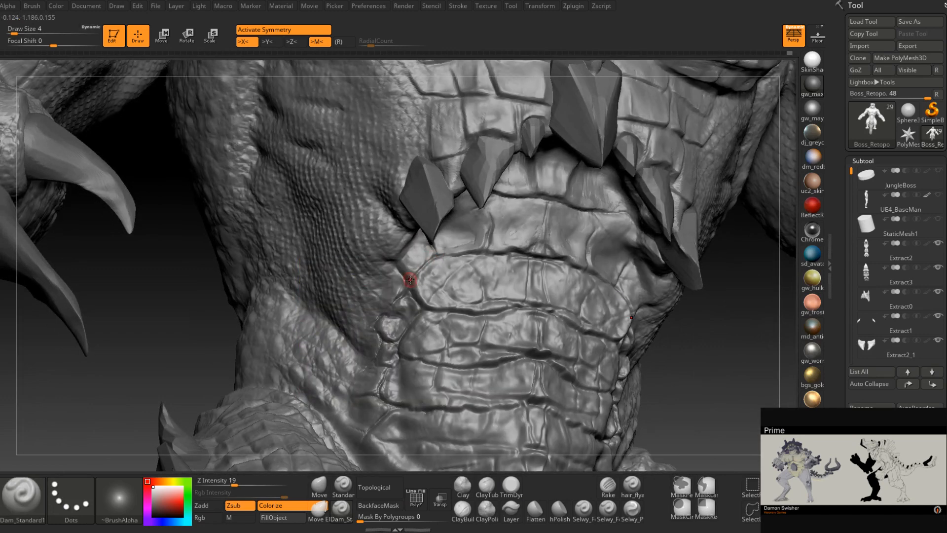
{"action": "right_click_drag", "start_coordinate": [427, 262], "coordinate": [423, 259]}
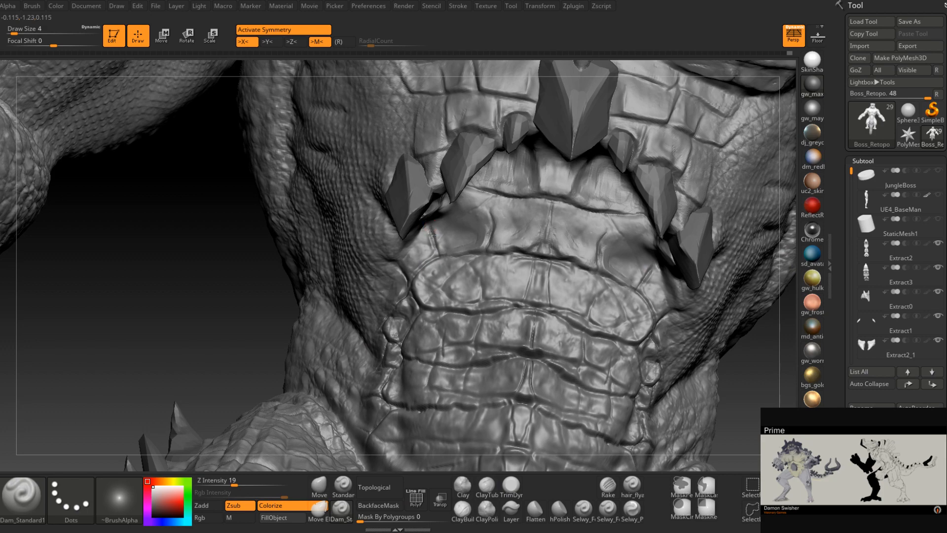
{"action": "left_click_drag", "start_coordinate": [436, 242], "coordinate": [438, 263]}
{"action": "mouse_move", "coordinate": [439, 263]}
{"action": "right_mouse_down"}
{"action": "mouse_move", "coordinate": [453, 237]}
{"action": "mouse_move", "coordinate": [489, 220]}
{"action": "mouse_move", "coordinate": [458, 232]}
{"action": "right_mouse_up"}
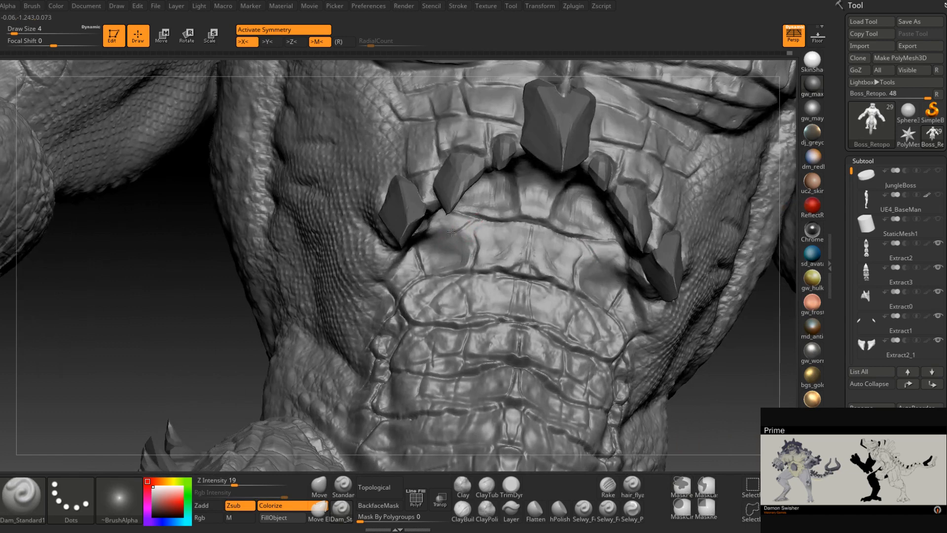
{"action": "mouse_move", "coordinate": [450, 235]}
{"action": "right_mouse_down"}
{"action": "mouse_move", "coordinate": [456, 216]}
{"action": "mouse_move", "coordinate": [460, 228]}
{"action": "mouse_move", "coordinate": [439, 240]}
{"action": "mouse_move", "coordinate": [510, 262]}
{"action": "mouse_move", "coordinate": [481, 248]}
{"action": "mouse_move", "coordinate": [475, 264]}
{"action": "mouse_move", "coordinate": [481, 228]}
{"action": "right_mouse_up"}
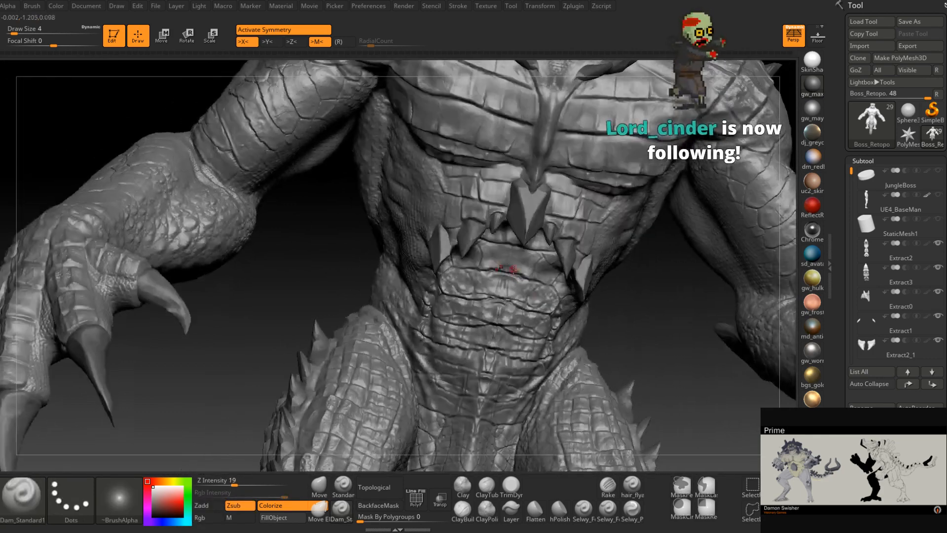
{"action": "mouse_move", "coordinate": [511, 271]}
{"action": "right_mouse_down"}
{"action": "mouse_move", "coordinate": [545, 266]}
{"action": "mouse_move", "coordinate": [559, 325]}
{"action": "right_mouse_up"}
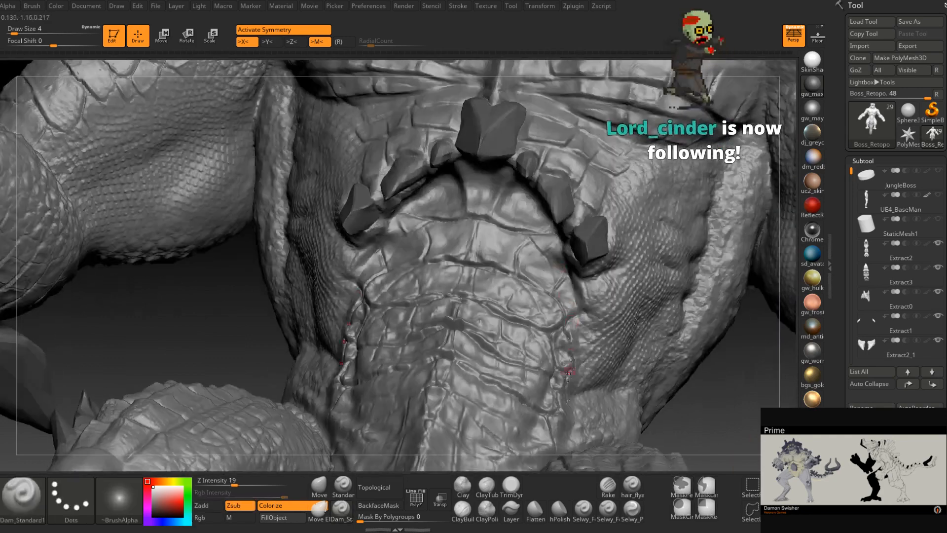
Flatten the belly plates beneath the chest spikes with TrimDynamic at draw size 8
{"action": "left_click", "coordinate": [511, 486]}
{"action": "mouse_move", "coordinate": [551, 241]}
{"action": "right_mouse_down"}
{"action": "mouse_move", "coordinate": [554, 276]}
{"action": "mouse_move", "coordinate": [545, 247]}
{"action": "mouse_move", "coordinate": [533, 335]}
{"action": "mouse_move", "coordinate": [518, 303]}
{"action": "mouse_move", "coordinate": [513, 340]}
{"action": "mouse_move", "coordinate": [496, 330]}
{"action": "right_mouse_up"}
{"action": "key", "text": "space"}
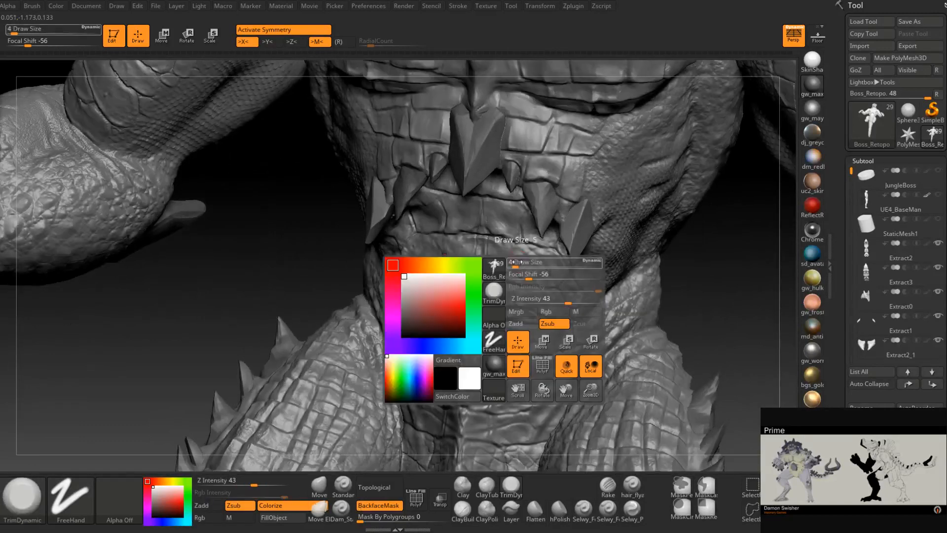
{"action": "left_click_drag", "start_coordinate": [507, 260], "coordinate": [510, 260]}
{"action": "mouse_move", "coordinate": [495, 246]}
{"action": "right_mouse_down"}
{"action": "mouse_move", "coordinate": [512, 249]}
{"action": "mouse_move", "coordinate": [529, 272]}
{"action": "mouse_move", "coordinate": [508, 248]}
{"action": "right_mouse_up"}
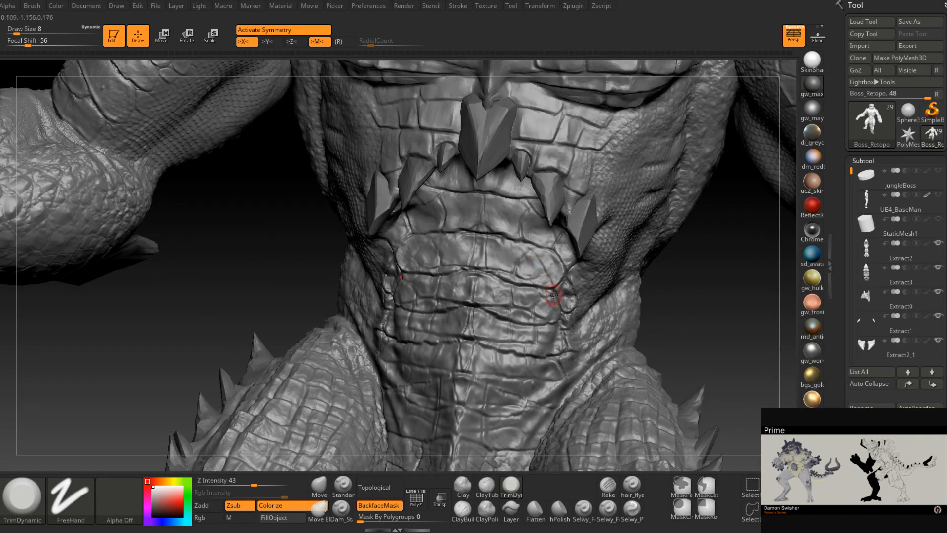
Build up the third row of belly plates and its outer ends along the lower edge with ClayBuildup at draw size 5
{"action": "key", "text": "ctrl"}
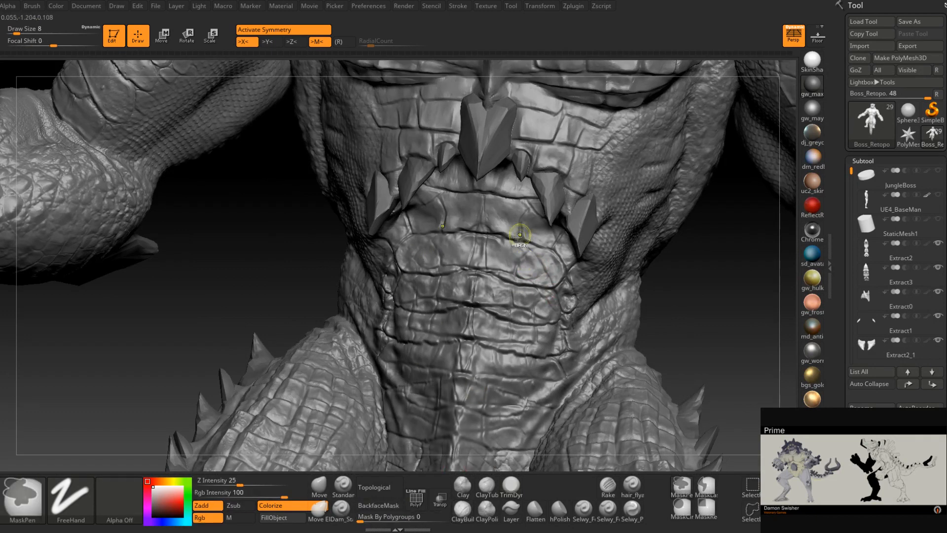
{"action": "right_click_drag", "start_coordinate": [519, 235], "coordinate": [494, 265], "text": "ctrl"}
{"action": "key", "text": "space"}
{"action": "left_click_drag", "start_coordinate": [495, 267], "coordinate": [485, 266]}
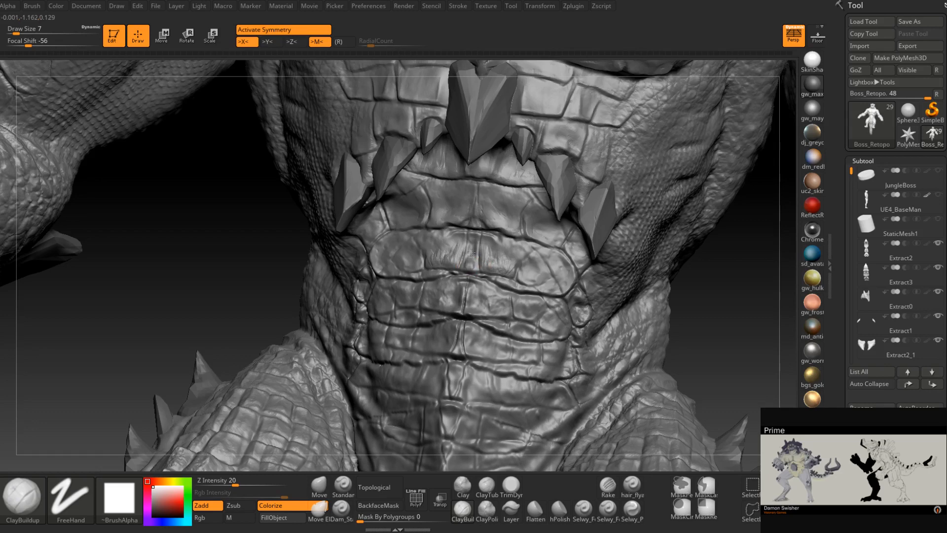
{"action": "right_click", "coordinate": [535, 280]}
{"action": "left_click", "coordinate": [533, 280]}
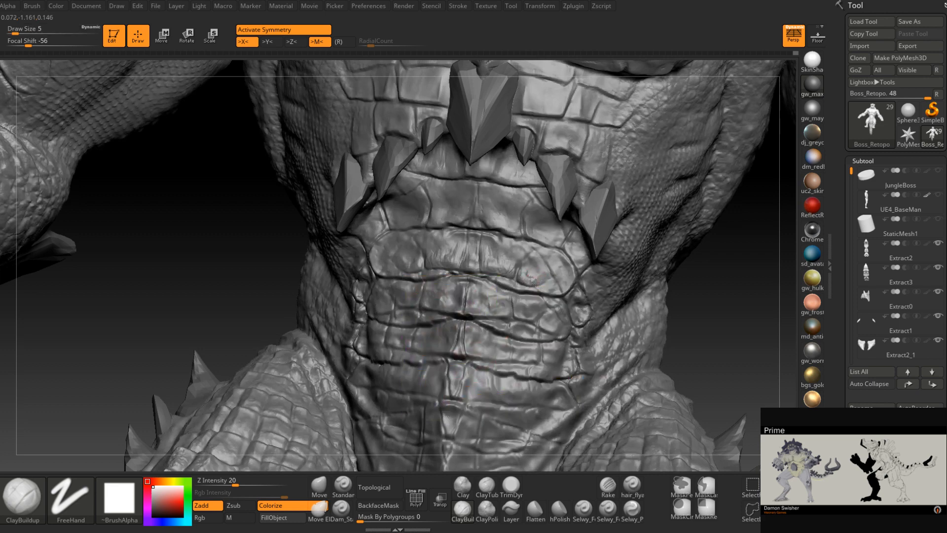
{"action": "right_click_drag", "start_coordinate": [562, 279], "coordinate": [543, 278]}
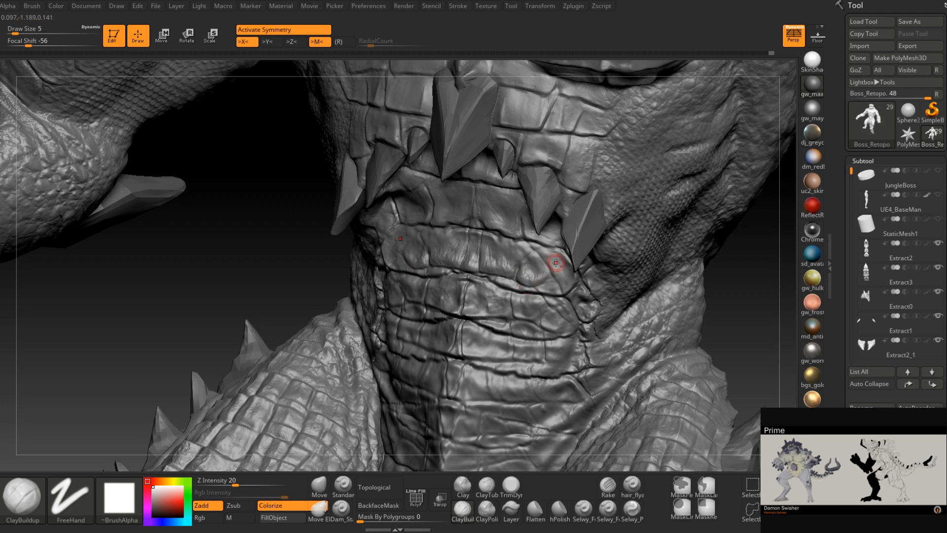
{"action": "mouse_move", "coordinate": [558, 261]}
{"action": "right_mouse_down"}
{"action": "mouse_move", "coordinate": [554, 272]}
{"action": "mouse_move", "coordinate": [556, 260]}
{"action": "right_mouse_up"}
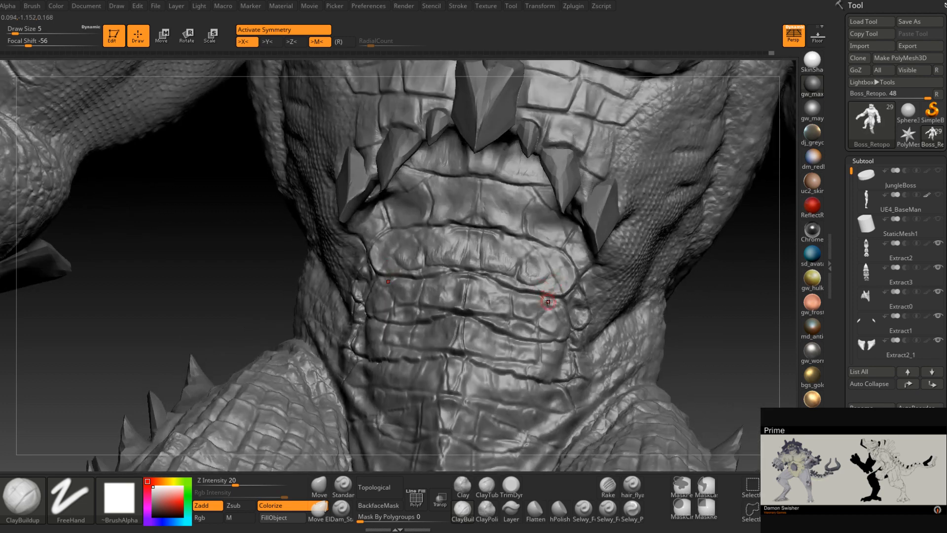
{"action": "right_click_drag", "start_coordinate": [545, 287], "coordinate": [539, 300]}
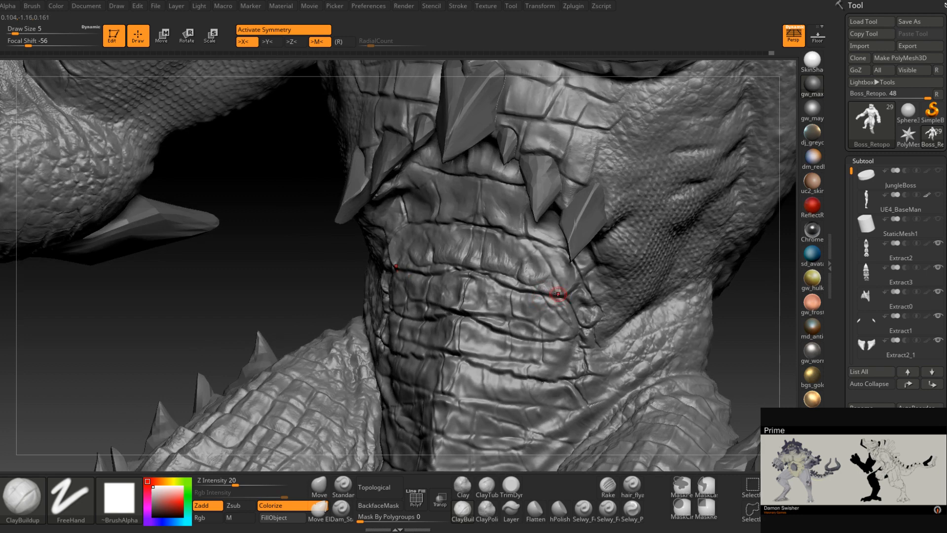
{"action": "right_click_drag", "start_coordinate": [554, 285], "coordinate": [555, 288]}
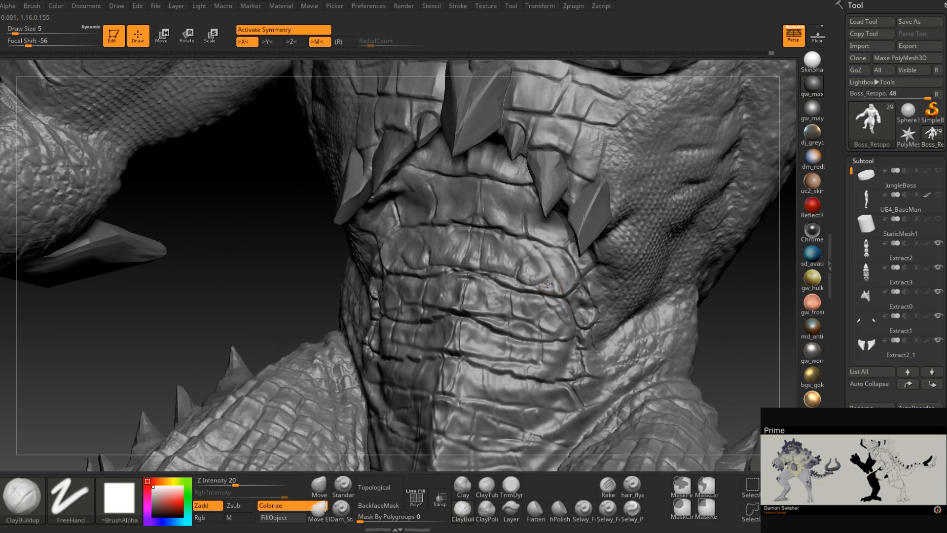
{"action": "right_click_drag", "start_coordinate": [545, 286], "coordinate": [568, 281]}
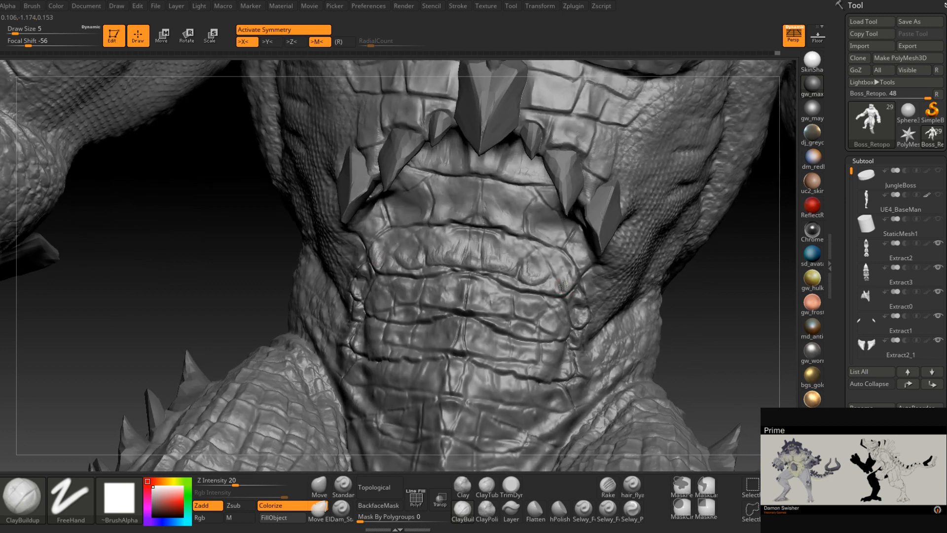
{"action": "mouse_move", "coordinate": [566, 282]}
{"action": "left_mouse_down"}
{"action": "mouse_move", "coordinate": [563, 275]}
{"action": "mouse_move", "coordinate": [565, 300]}
{"action": "left_mouse_up"}
{"action": "right_click_drag", "start_coordinate": [451, 268], "coordinate": [412, 274]}
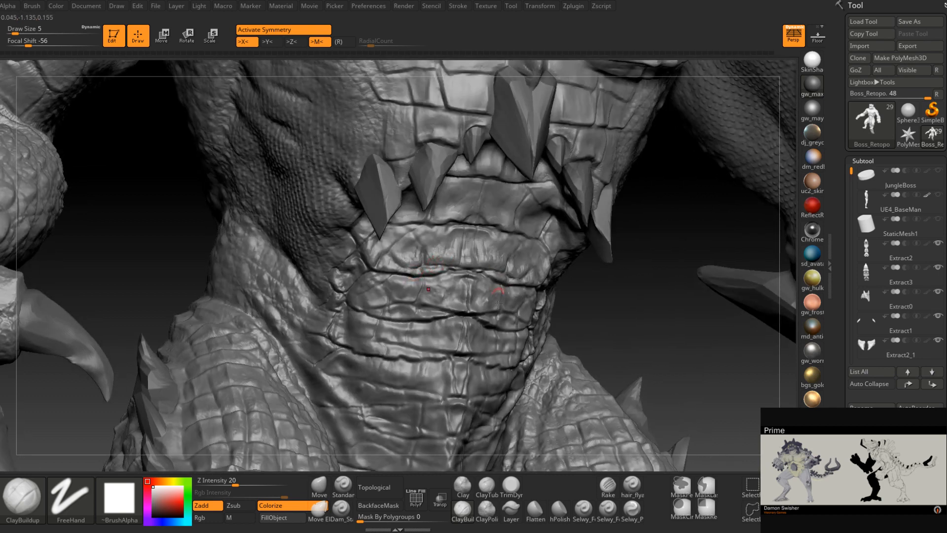
Redefine the third belly row's lower edge with Dam_Standard and flatten its plates with TrimDynamic at draw size 6
{"action": "left_click", "coordinate": [340, 508]}
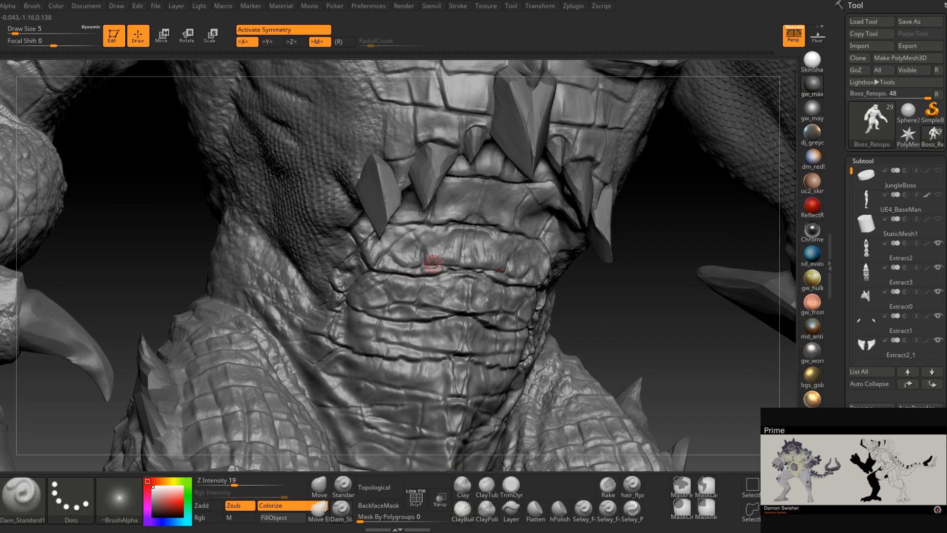
{"action": "mouse_move", "coordinate": [419, 257]}
{"action": "right_mouse_down"}
{"action": "mouse_move", "coordinate": [394, 268]}
{"action": "mouse_move", "coordinate": [485, 261]}
{"action": "mouse_move", "coordinate": [495, 280]}
{"action": "mouse_move", "coordinate": [447, 322]}
{"action": "right_mouse_up"}
{"action": "left_click", "coordinate": [510, 486]}
{"action": "key", "text": "space"}
{"action": "left_click_drag", "start_coordinate": [466, 260], "coordinate": [482, 268]}
{"action": "mouse_move", "coordinate": [490, 271]}
{"action": "right_mouse_down"}
{"action": "mouse_move", "coordinate": [499, 274]}
{"action": "mouse_move", "coordinate": [482, 260]}
{"action": "mouse_move", "coordinate": [471, 269]}
{"action": "right_mouse_up"}
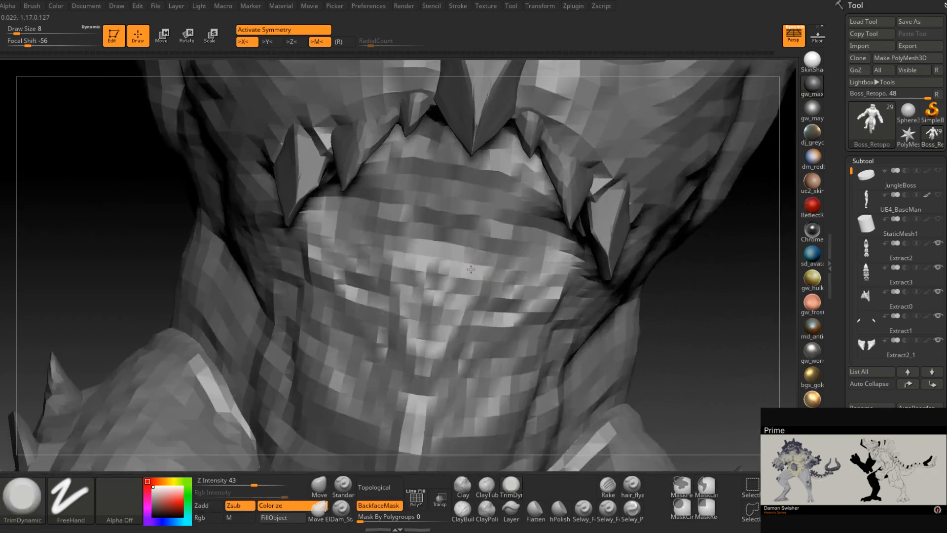
{"action": "key", "text": "space"}
{"action": "mouse_move", "coordinate": [469, 262]}
{"action": "left_mouse_down"}
{"action": "mouse_move", "coordinate": [462, 277]}
{"action": "mouse_move", "coordinate": [483, 279]}
{"action": "left_mouse_up"}
{"action": "right_click_drag", "start_coordinate": [490, 280], "coordinate": [483, 277]}
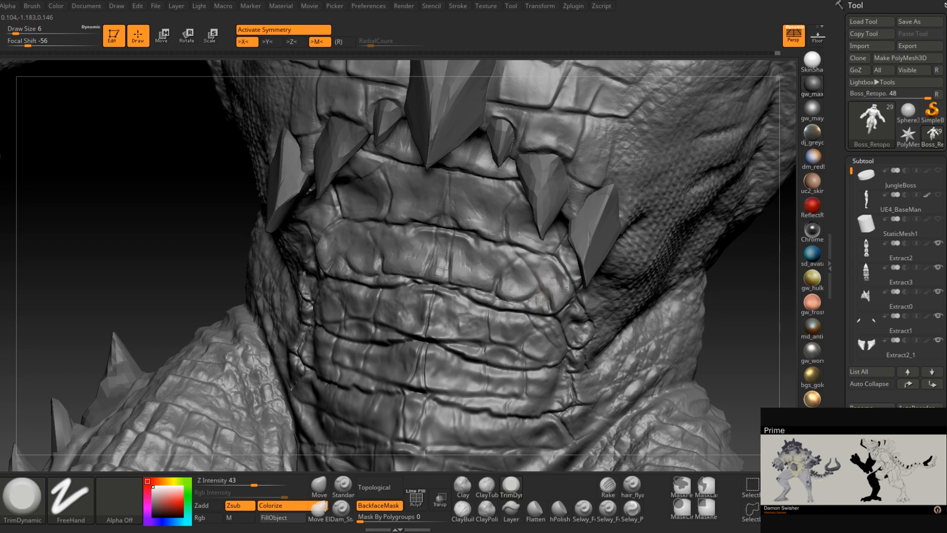
{"action": "right_click_drag", "start_coordinate": [568, 299], "coordinate": [542, 303]}
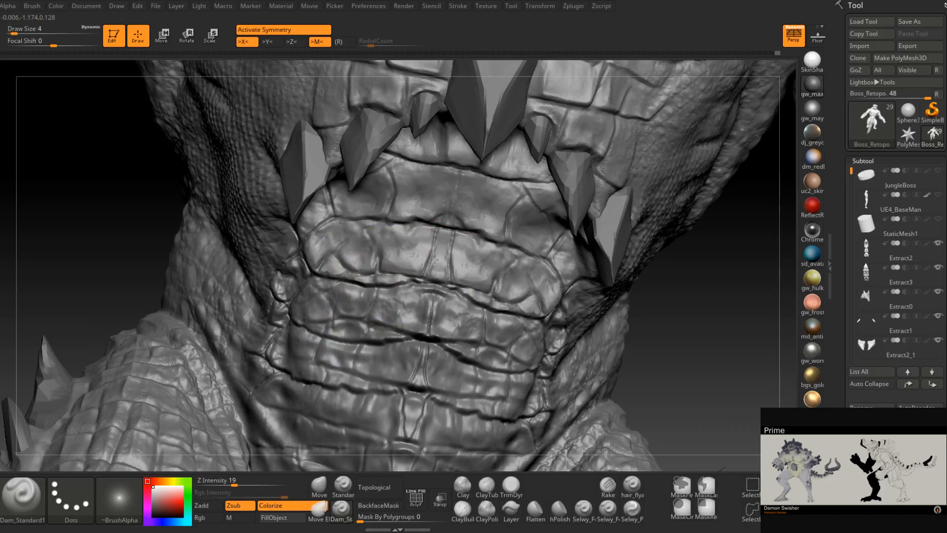
Carve the dividing lines and curved outer scales of the third belly row with Dam_Standard at draw size 4
{"action": "right_click_drag", "start_coordinate": [436, 272], "coordinate": [431, 271]}
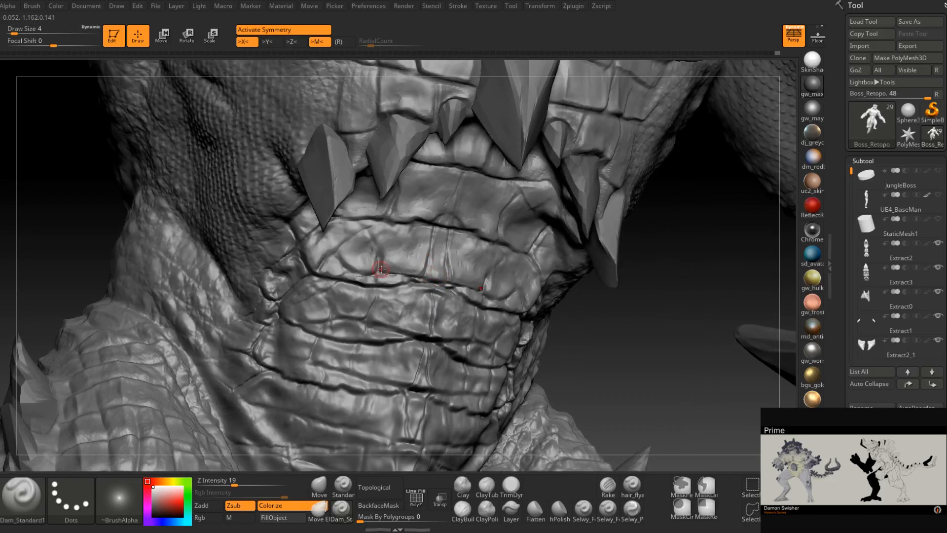
{"action": "left_click_drag", "start_coordinate": [385, 269], "coordinate": [389, 269]}
{"action": "right_click_drag", "start_coordinate": [389, 239], "coordinate": [377, 256]}
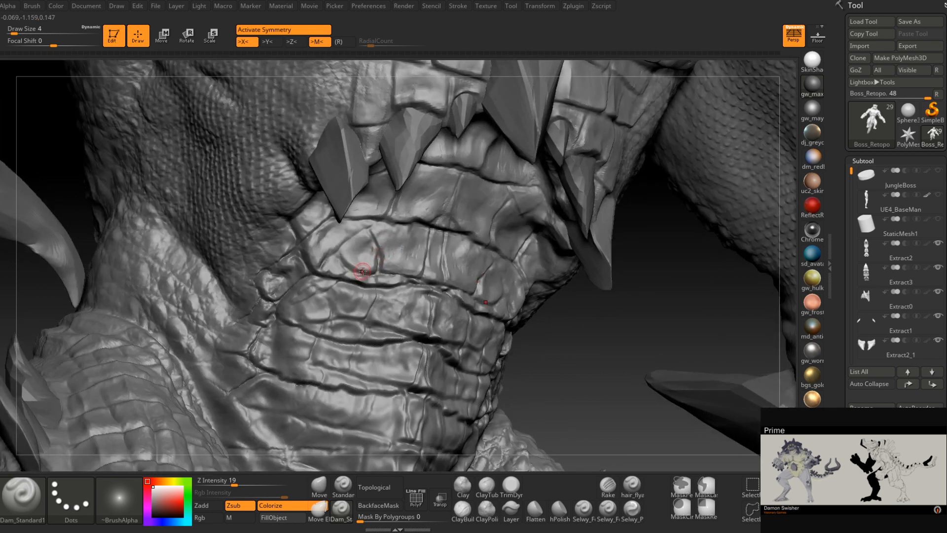
{"action": "right_click_drag", "start_coordinate": [376, 272], "coordinate": [367, 271]}
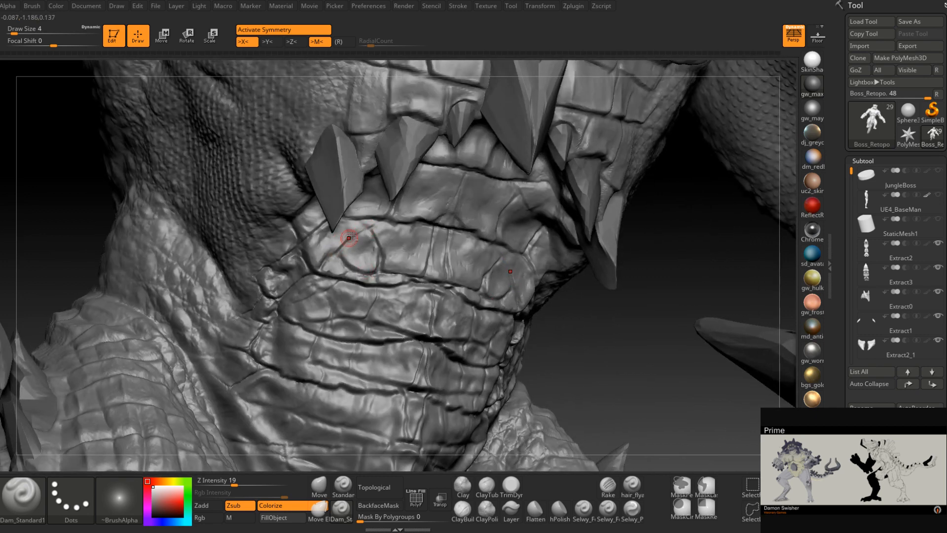
{"action": "mouse_move", "coordinate": [327, 256]}
{"action": "right_mouse_down"}
{"action": "mouse_move", "coordinate": [375, 261]}
{"action": "mouse_move", "coordinate": [323, 253]}
{"action": "right_mouse_up"}
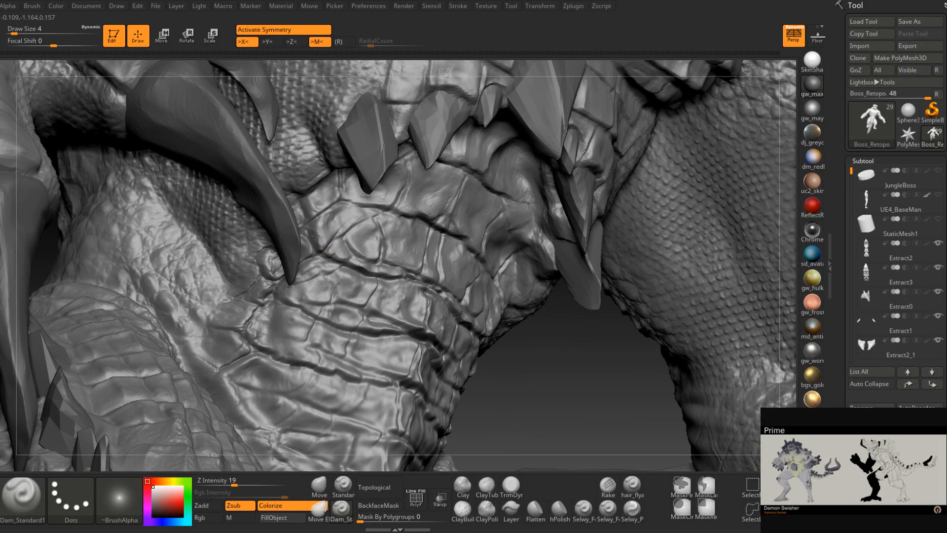
{"action": "right_click_drag", "start_coordinate": [327, 225], "coordinate": [317, 238]}
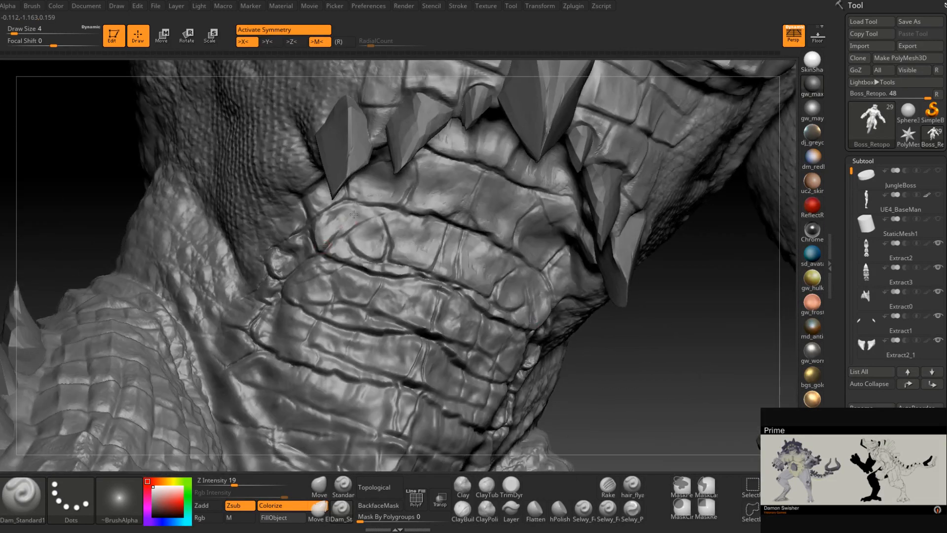
{"action": "mouse_move", "coordinate": [374, 245]}
{"action": "right_mouse_down"}
{"action": "mouse_move", "coordinate": [341, 236]}
{"action": "mouse_move", "coordinate": [419, 257]}
{"action": "mouse_move", "coordinate": [463, 301]}
{"action": "mouse_move", "coordinate": [484, 249]}
{"action": "right_mouse_up"}
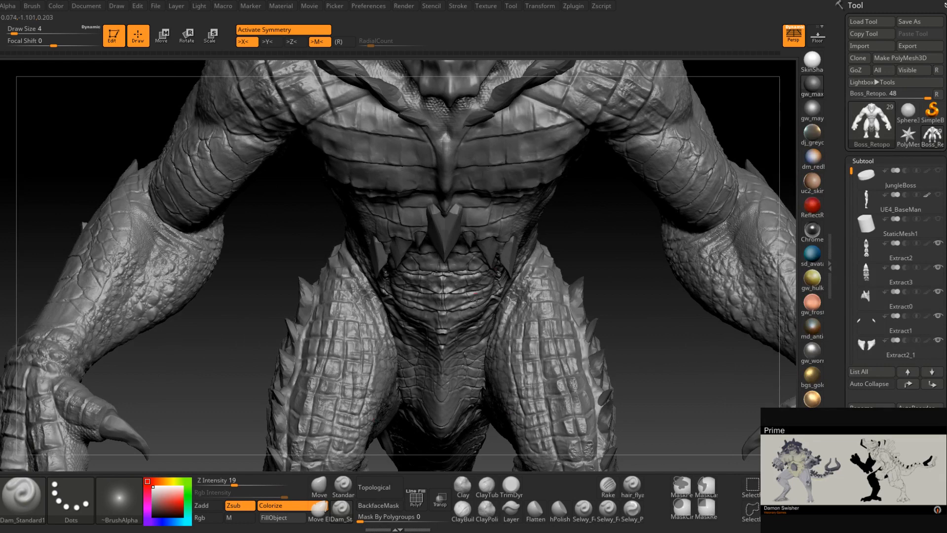
Deepen the crease beneath the fifth row of belly plates and its dividing lines with Dam_Standard
{"action": "mouse_move", "coordinate": [474, 299]}
{"action": "right_mouse_down"}
{"action": "mouse_move", "coordinate": [467, 287]}
{"action": "mouse_move", "coordinate": [465, 313]}
{"action": "right_mouse_up"}
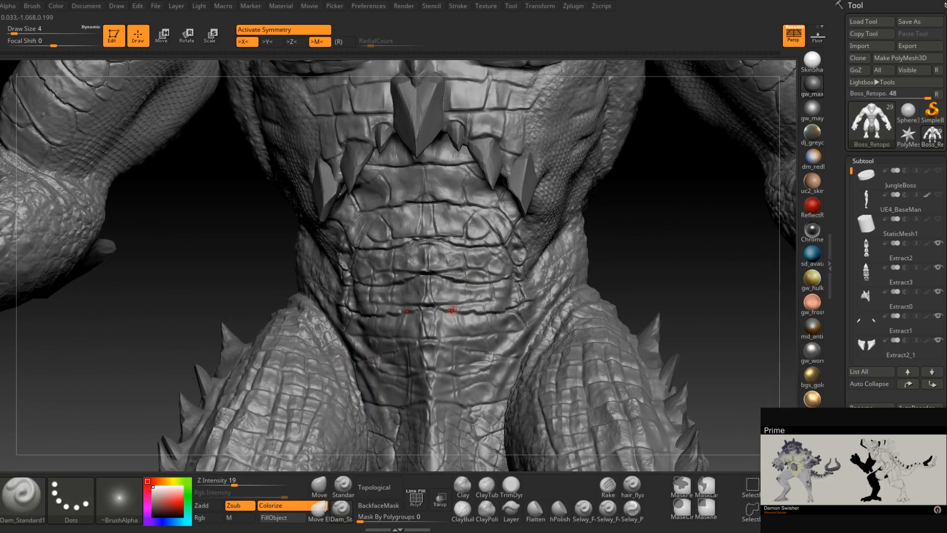
{"action": "right_click_drag", "start_coordinate": [450, 310], "coordinate": [446, 309]}
{"action": "left_click_drag", "start_coordinate": [439, 311], "coordinate": [468, 307]}
{"action": "right_click_drag", "start_coordinate": [472, 308], "coordinate": [482, 289]}
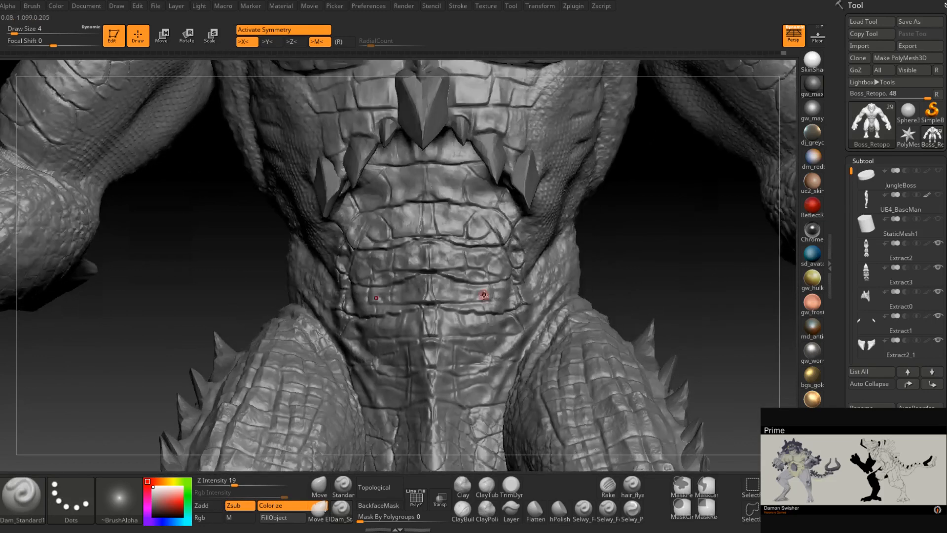
{"action": "left_click_drag", "start_coordinate": [469, 294], "coordinate": [463, 309]}
{"action": "mouse_move", "coordinate": [462, 309]}
{"action": "right_mouse_down"}
{"action": "mouse_move", "coordinate": [472, 296]}
{"action": "mouse_move", "coordinate": [520, 286]}
{"action": "mouse_move", "coordinate": [454, 321]}
{"action": "mouse_move", "coordinate": [452, 340]}
{"action": "right_mouse_up"}
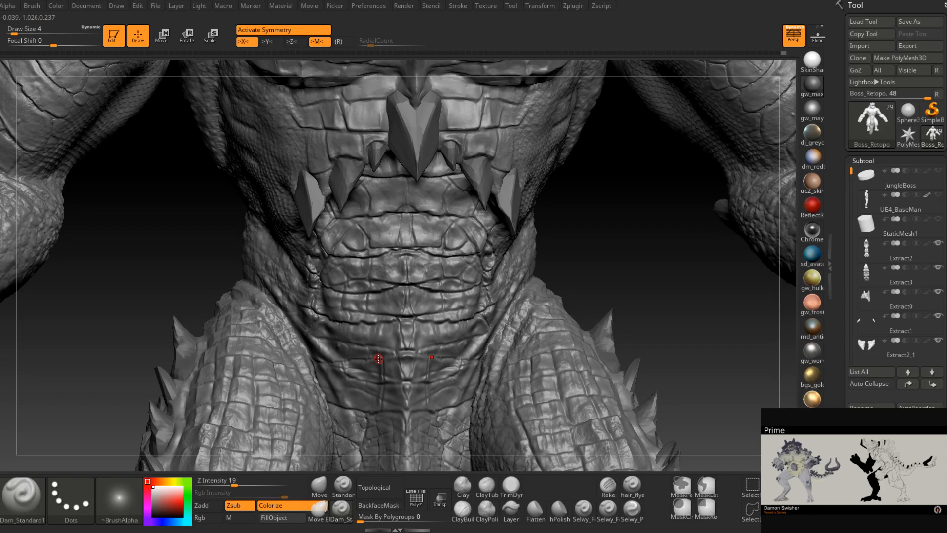
Build up the fifth row of belly plates with ClayBuildup at draw size 6
{"action": "left_click", "coordinate": [462, 510]}
{"action": "mouse_move", "coordinate": [423, 283]}
{"action": "right_mouse_down", "text": "ctrl"}
{"action": "mouse_move", "coordinate": [427, 330]}
{"action": "mouse_move", "coordinate": [440, 329]}
{"action": "mouse_move", "coordinate": [435, 292]}
{"action": "right_mouse_up", "text": "ctrl"}
{"action": "key", "text": "space"}
{"action": "mouse_move", "coordinate": [431, 294]}
{"action": "left_mouse_down"}
{"action": "mouse_move", "coordinate": [405, 280]}
{"action": "mouse_move", "coordinate": [422, 298]}
{"action": "left_mouse_up"}
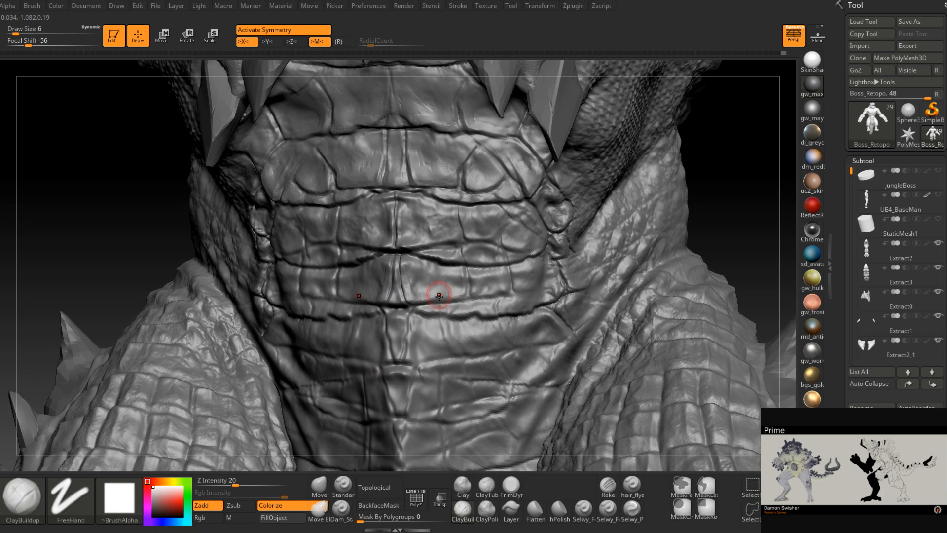
{"action": "mouse_move", "coordinate": [439, 295]}
{"action": "right_mouse_down"}
{"action": "mouse_move", "coordinate": [426, 304]}
{"action": "mouse_move", "coordinate": [437, 295]}
{"action": "right_mouse_up"}
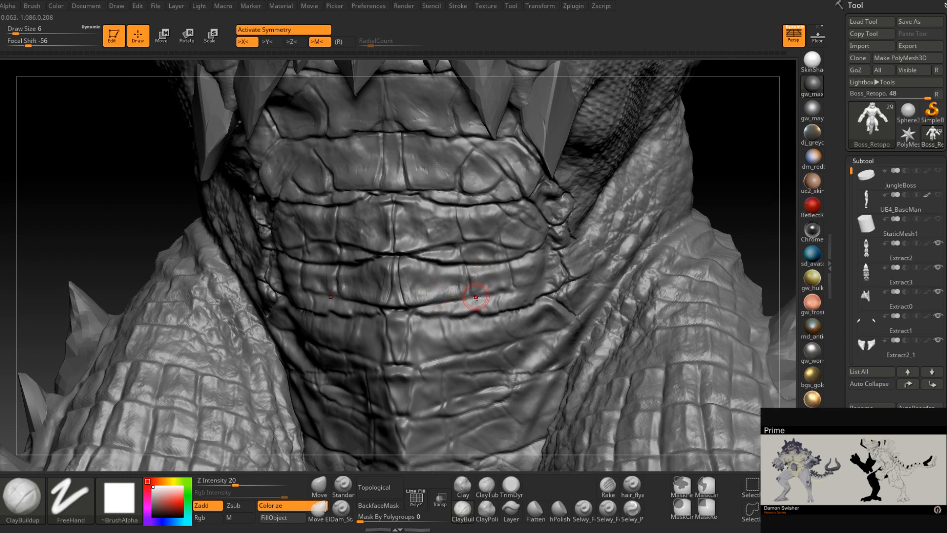
{"action": "right_click_drag", "start_coordinate": [477, 302], "coordinate": [500, 284]}
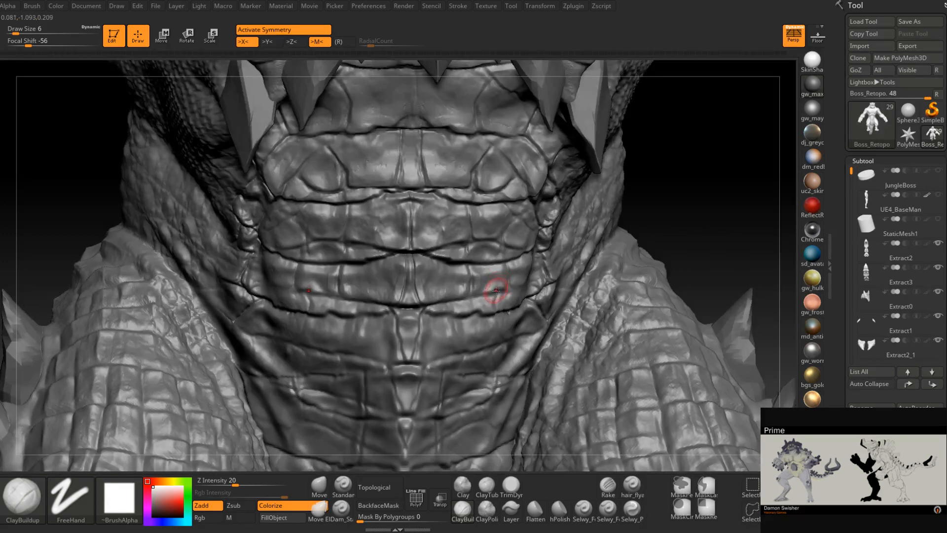
Carve the dividing lines of the fifth row of belly plates with Dam_Standard at draw size 4
{"action": "left_click", "coordinate": [341, 508]}
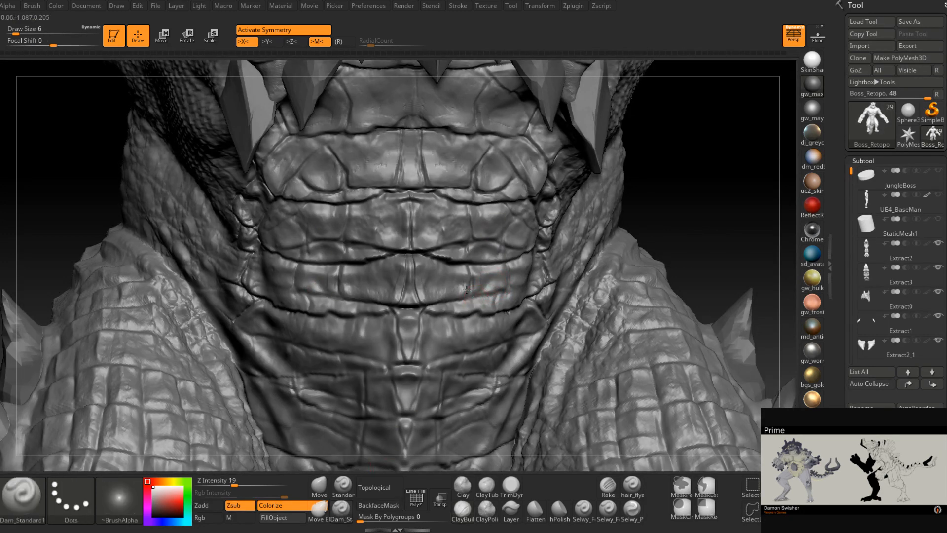
{"action": "mouse_move", "coordinate": [467, 290]}
{"action": "right_mouse_down"}
{"action": "mouse_move", "coordinate": [481, 296]}
{"action": "mouse_move", "coordinate": [470, 291]}
{"action": "mouse_move", "coordinate": [483, 287]}
{"action": "mouse_move", "coordinate": [473, 287]}
{"action": "right_mouse_up"}
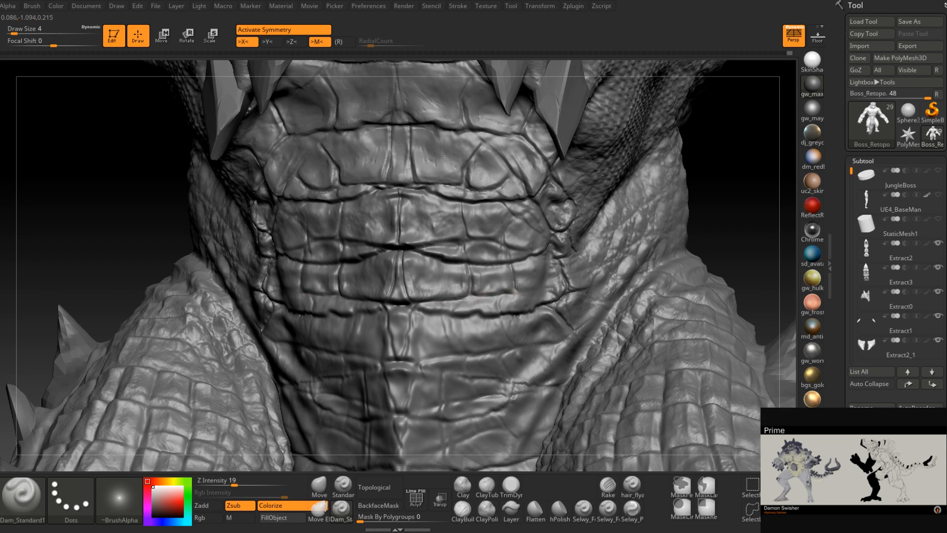
{"action": "left_click_drag", "start_coordinate": [509, 291], "coordinate": [489, 293]}
{"action": "mouse_move", "coordinate": [492, 288]}
{"action": "right_mouse_down"}
{"action": "mouse_move", "coordinate": [443, 291]}
{"action": "mouse_move", "coordinate": [463, 295]}
{"action": "right_mouse_up"}
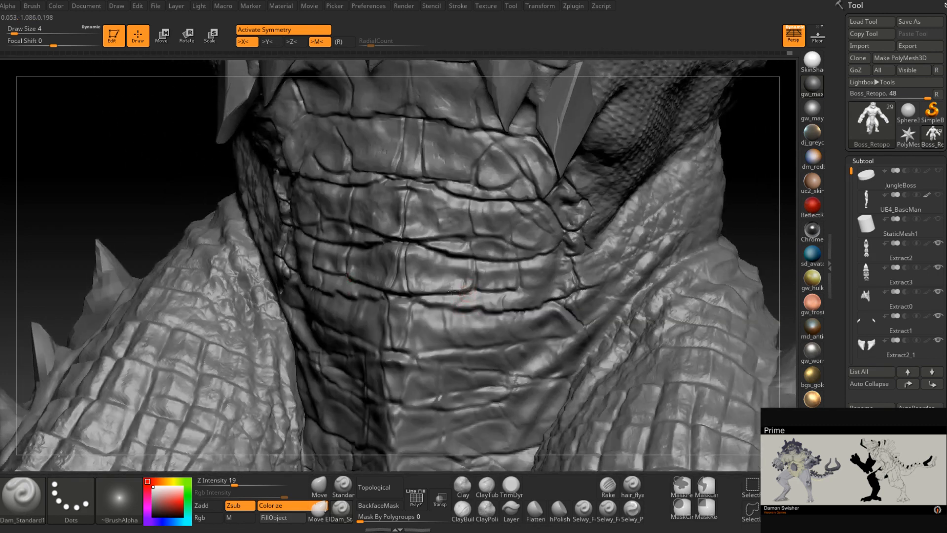
Flatten the surfaces of the fifth row's belly plates with TrimDynamic at draw size 4
{"action": "left_click", "coordinate": [508, 486]}
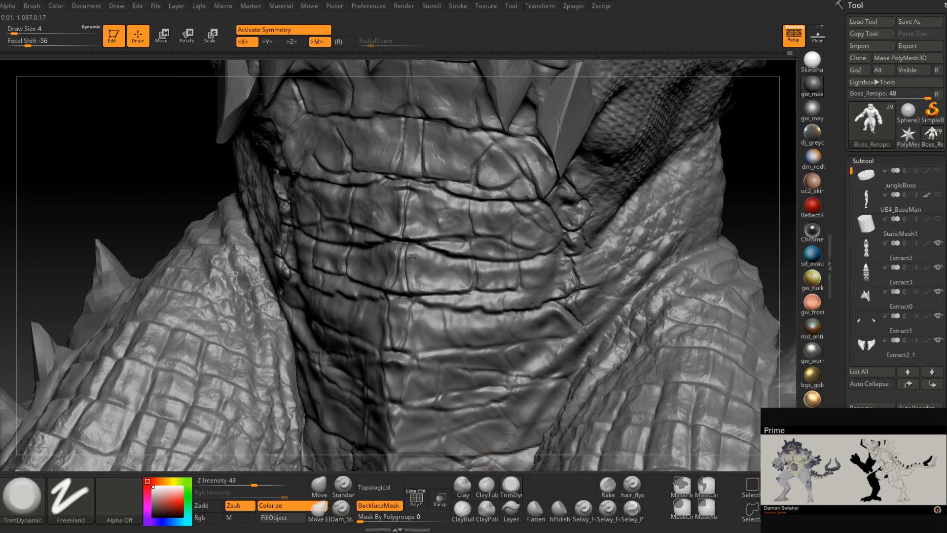
{"action": "right_click_drag", "start_coordinate": [435, 286], "coordinate": [484, 274]}
{"action": "left_click_drag", "start_coordinate": [482, 268], "coordinate": [504, 273]}
{"action": "mouse_move", "coordinate": [512, 282]}
{"action": "right_mouse_down"}
{"action": "mouse_move", "coordinate": [513, 267]}
{"action": "mouse_move", "coordinate": [515, 307]}
{"action": "right_mouse_up"}
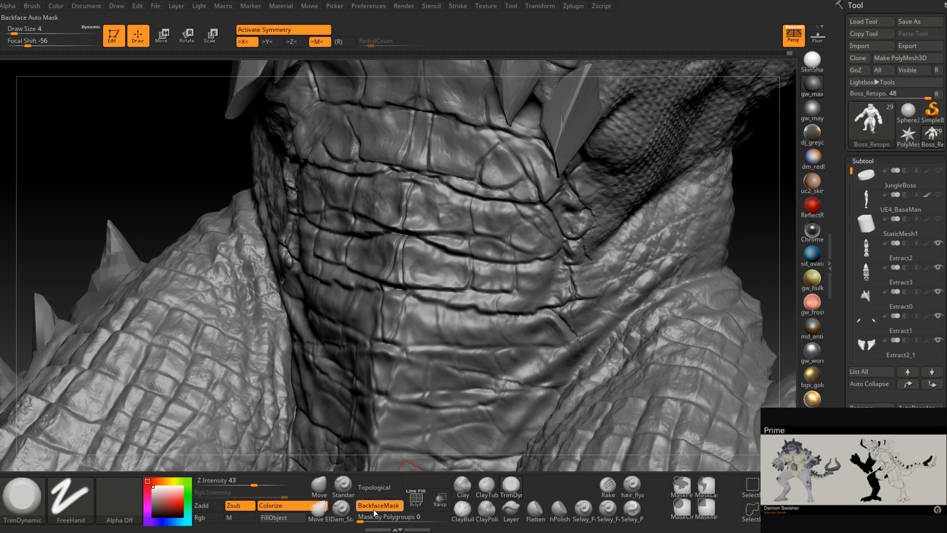
Sharpen the fifth belly row's outer dividing lines and the crease along its lower edge with Dam_Standard
{"action": "left_click", "coordinate": [341, 508]}
{"action": "right_click_drag", "start_coordinate": [474, 373], "coordinate": [567, 278]}
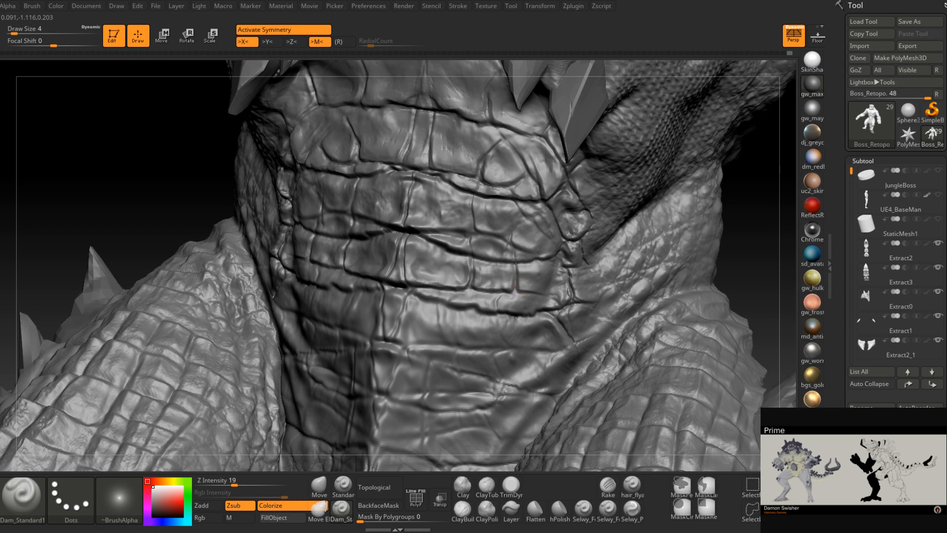
{"action": "mouse_move", "coordinate": [503, 289]}
{"action": "right_mouse_down"}
{"action": "mouse_move", "coordinate": [567, 265]}
{"action": "mouse_move", "coordinate": [551, 294]}
{"action": "mouse_move", "coordinate": [566, 285]}
{"action": "mouse_move", "coordinate": [560, 301]}
{"action": "mouse_move", "coordinate": [535, 297]}
{"action": "mouse_move", "coordinate": [538, 310]}
{"action": "right_mouse_up"}
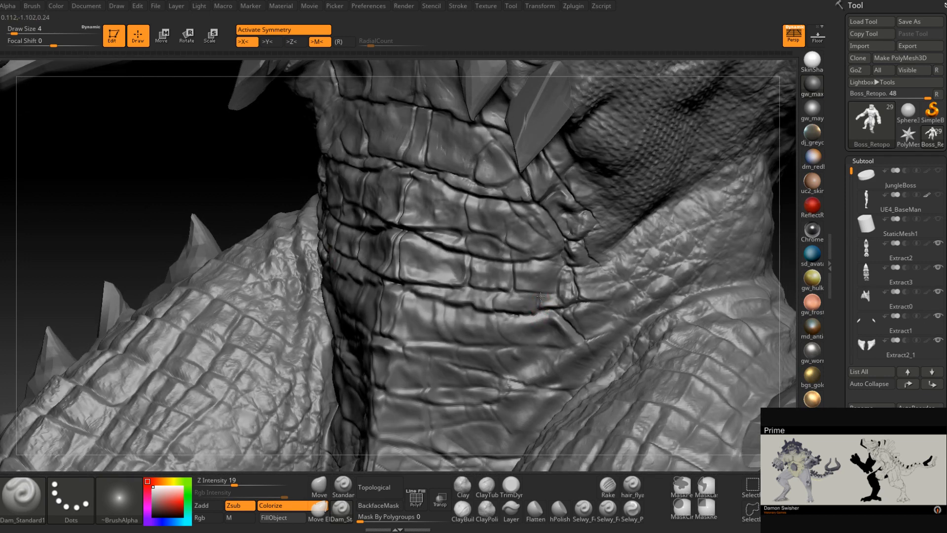
{"action": "right_click_drag", "start_coordinate": [540, 295], "coordinate": [532, 303]}
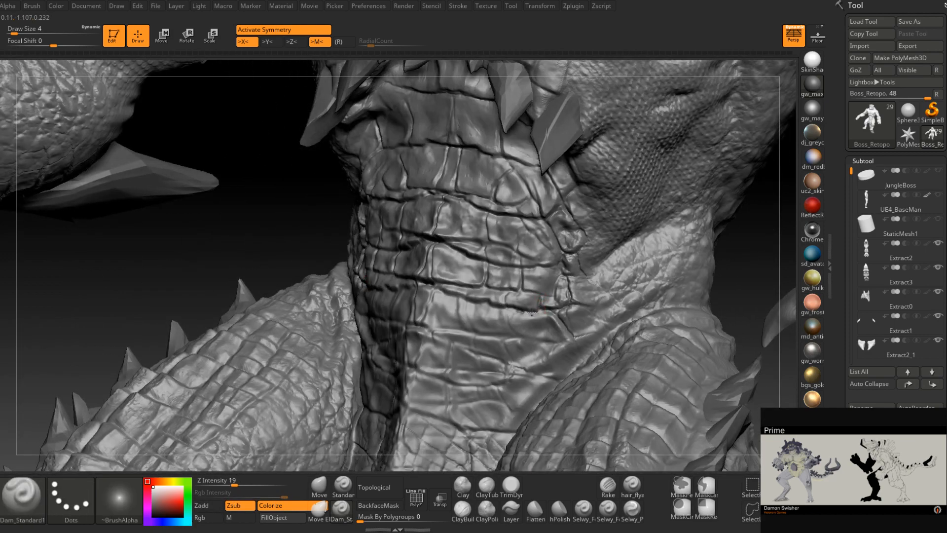
{"action": "right_click_drag", "start_coordinate": [508, 298], "coordinate": [513, 304]}
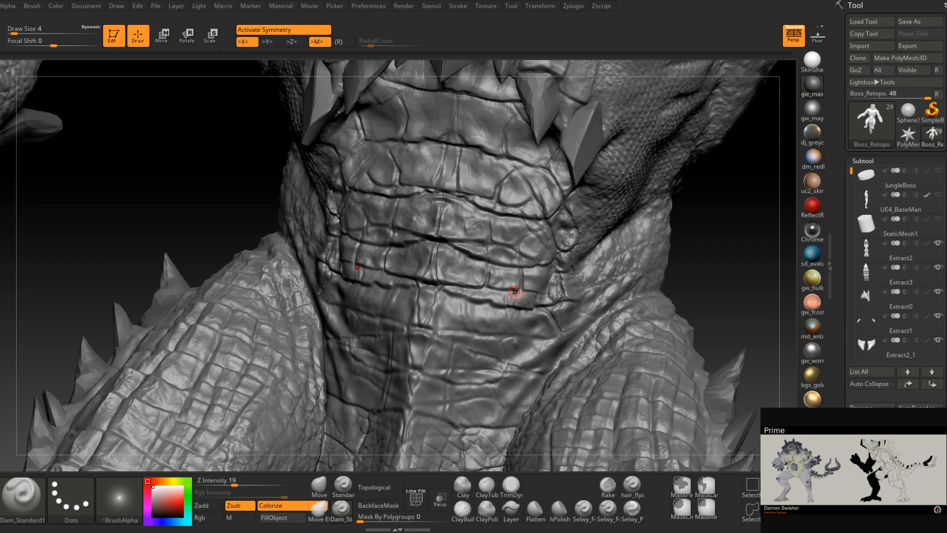
{"action": "mouse_move", "coordinate": [480, 281]}
{"action": "right_mouse_down"}
{"action": "mouse_move", "coordinate": [513, 328]}
{"action": "mouse_move", "coordinate": [505, 266]}
{"action": "mouse_move", "coordinate": [493, 278]}
{"action": "right_mouse_up"}
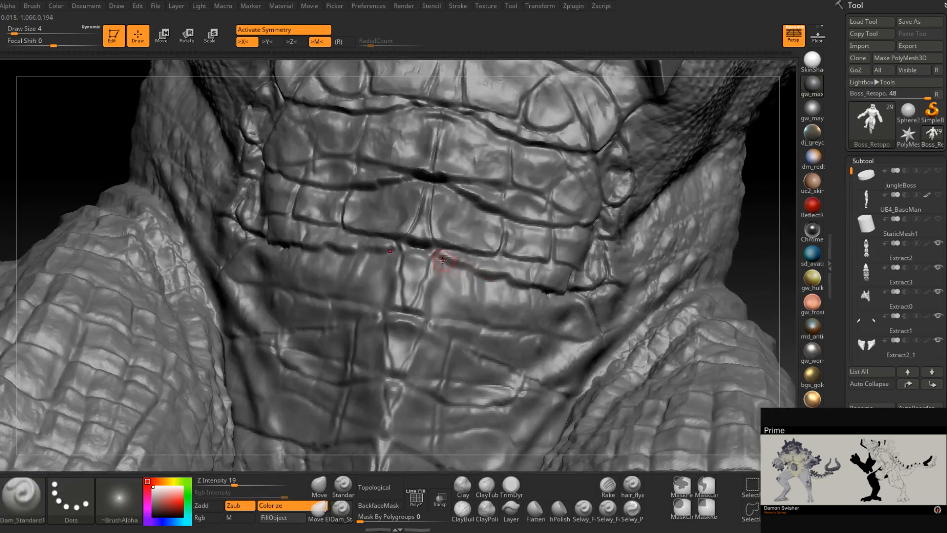
{"action": "left_click_drag", "start_coordinate": [438, 260], "coordinate": [535, 289]}
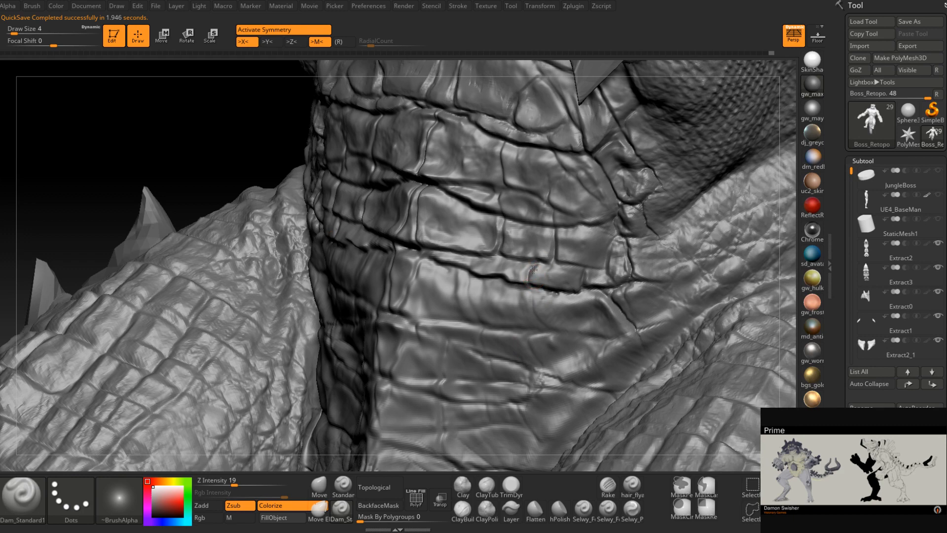
Carve the lower crease and vertical dividing lines of the sixth row of belly plates with Dam_Standard
{"action": "mouse_move", "coordinate": [534, 267]}
{"action": "right_mouse_down"}
{"action": "mouse_move", "coordinate": [493, 228]}
{"action": "mouse_move", "coordinate": [474, 299]}
{"action": "mouse_move", "coordinate": [451, 310]}
{"action": "mouse_move", "coordinate": [453, 324]}
{"action": "mouse_move", "coordinate": [474, 323]}
{"action": "mouse_move", "coordinate": [450, 312]}
{"action": "right_mouse_up"}
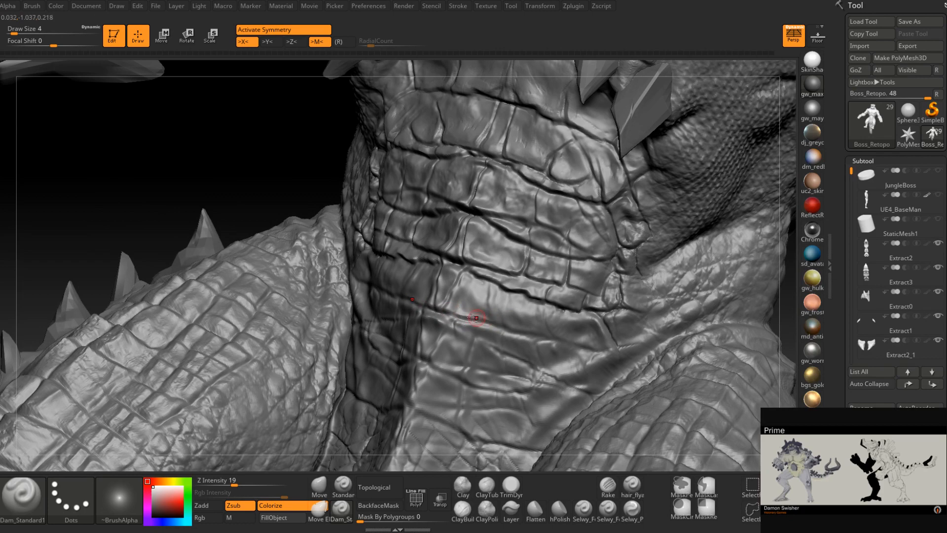
{"action": "mouse_move", "coordinate": [497, 320]}
{"action": "right_mouse_down"}
{"action": "mouse_move", "coordinate": [508, 306]}
{"action": "mouse_move", "coordinate": [492, 314]}
{"action": "right_mouse_up"}
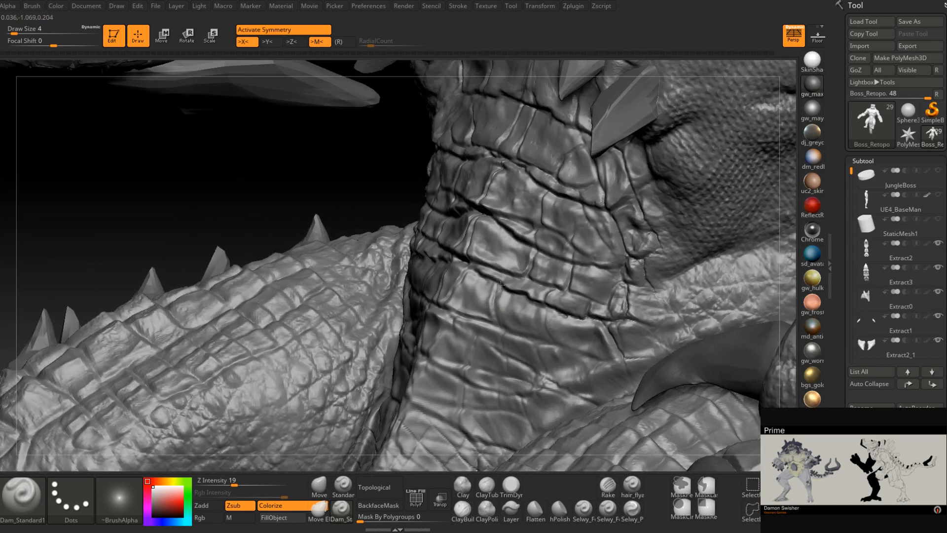
{"action": "right_click_drag", "start_coordinate": [499, 287], "coordinate": [505, 333]}
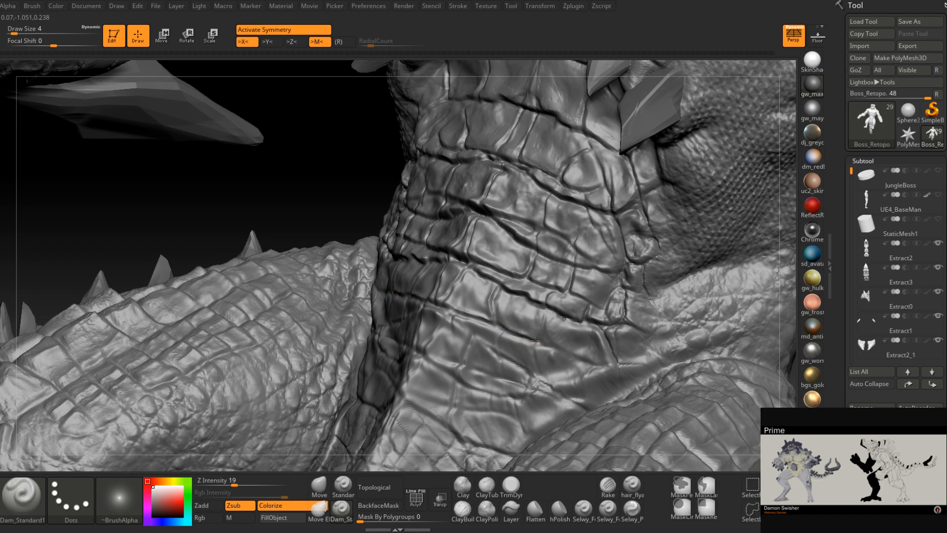
{"action": "mouse_move", "coordinate": [508, 324]}
{"action": "right_mouse_down"}
{"action": "mouse_move", "coordinate": [497, 324]}
{"action": "mouse_move", "coordinate": [545, 342]}
{"action": "mouse_move", "coordinate": [513, 334]}
{"action": "right_mouse_up"}
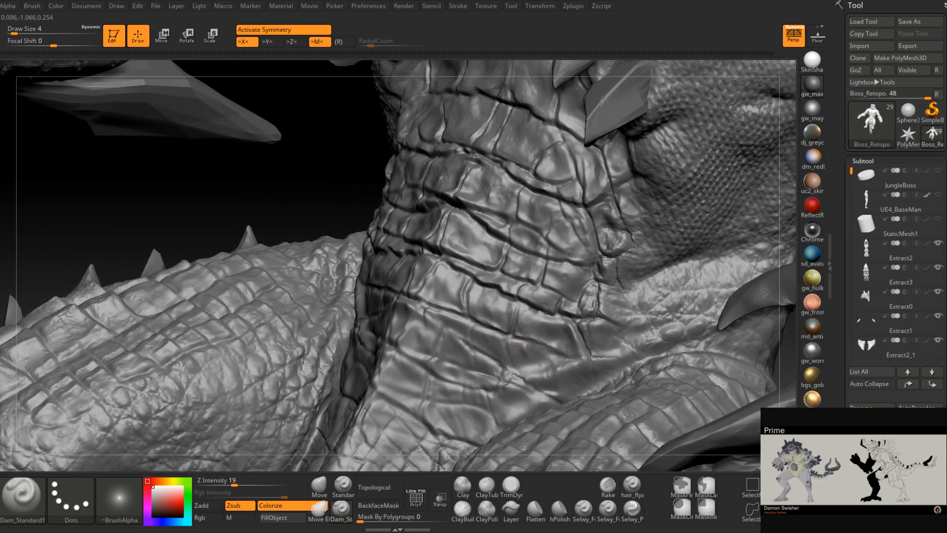
{"action": "mouse_move", "coordinate": [558, 342]}
{"action": "right_mouse_down"}
{"action": "mouse_move", "coordinate": [576, 322]}
{"action": "mouse_move", "coordinate": [577, 336]}
{"action": "mouse_move", "coordinate": [540, 334]}
{"action": "mouse_move", "coordinate": [554, 328]}
{"action": "mouse_move", "coordinate": [566, 364]}
{"action": "right_mouse_up"}
Shape the outer scales at the end of the sixth belly row with ClayBuildup and TrimDynamic at draw size 4
{"action": "left_click", "coordinate": [513, 484]}
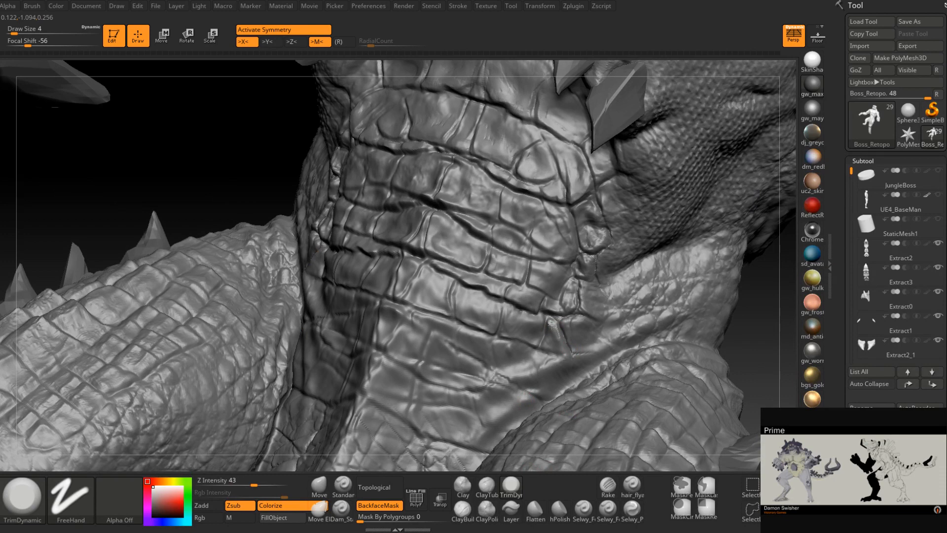
{"action": "left_click", "coordinate": [462, 508]}
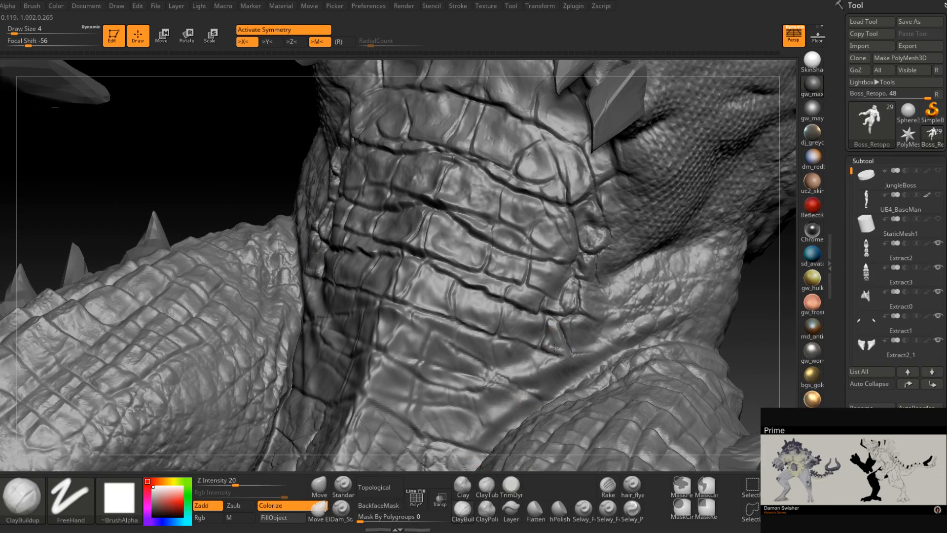
{"action": "left_click", "coordinate": [510, 485]}
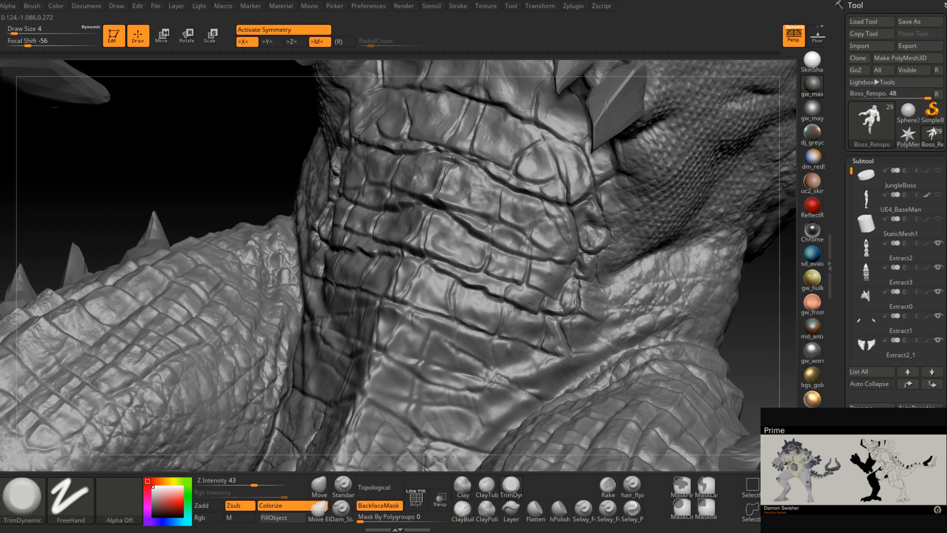
{"action": "right_click_drag", "start_coordinate": [592, 327], "coordinate": [565, 295]}
{"action": "right_click_drag", "start_coordinate": [552, 330], "coordinate": [564, 333]}
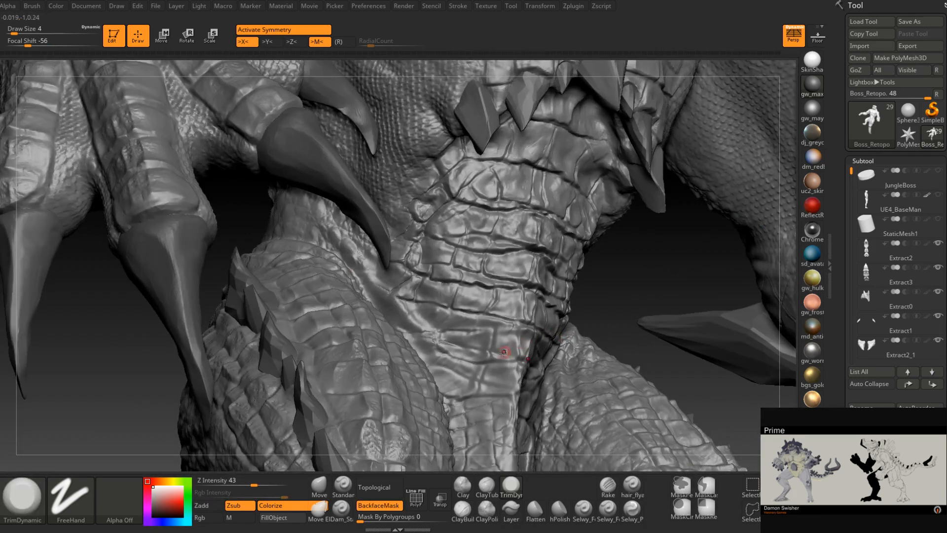
Build up the side scales beneath the outer chest spike with ClayBuildup, finishing at draw size 6, and flatten them with TrimDynamic
{"action": "left_click", "coordinate": [460, 511]}
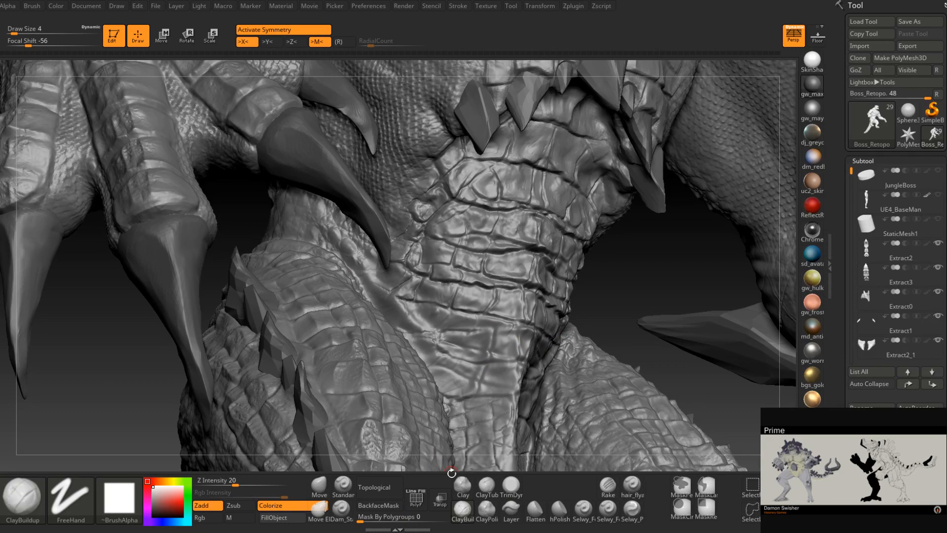
{"action": "mouse_move", "coordinate": [482, 286]}
{"action": "right_mouse_down"}
{"action": "mouse_move", "coordinate": [471, 291]}
{"action": "mouse_move", "coordinate": [540, 306]}
{"action": "mouse_move", "coordinate": [601, 273]}
{"action": "mouse_move", "coordinate": [575, 270]}
{"action": "right_mouse_up"}
{"action": "key", "text": "space"}
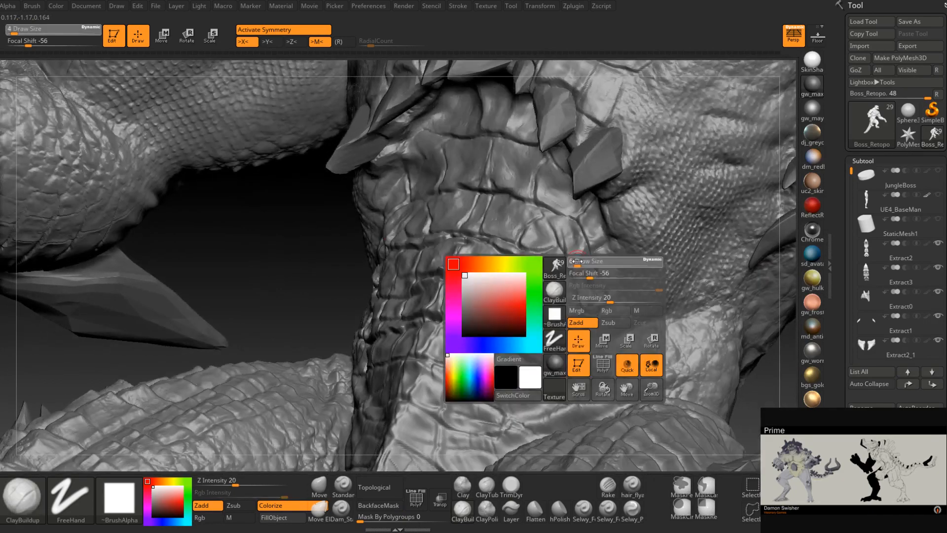
{"action": "left_click_drag", "start_coordinate": [577, 261], "coordinate": [579, 261]}
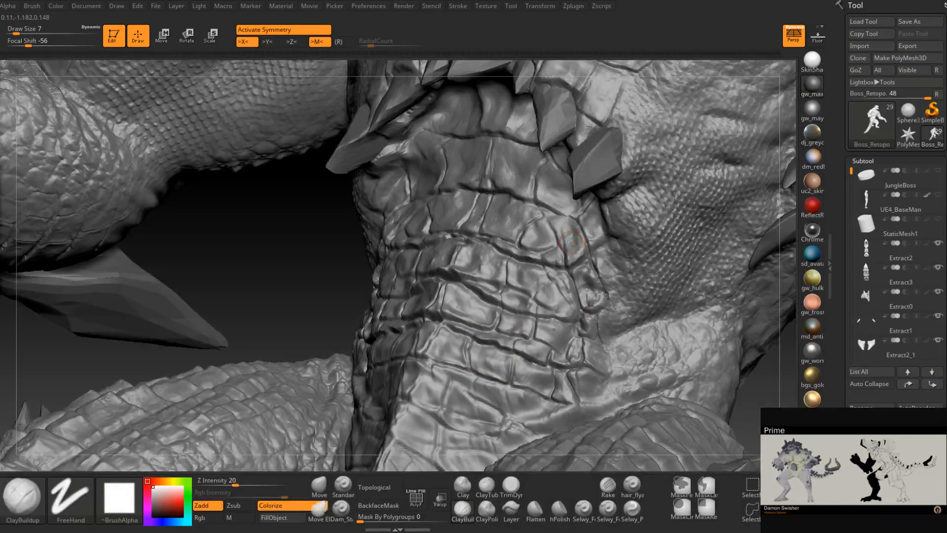
{"action": "mouse_move", "coordinate": [570, 241]}
{"action": "right_mouse_down"}
{"action": "mouse_move", "coordinate": [576, 255]}
{"action": "mouse_move", "coordinate": [590, 230]}
{"action": "mouse_move", "coordinate": [599, 242]}
{"action": "right_mouse_up"}
{"action": "key", "text": "space"}
{"action": "left_click_drag", "start_coordinate": [599, 242], "coordinate": [592, 243]}
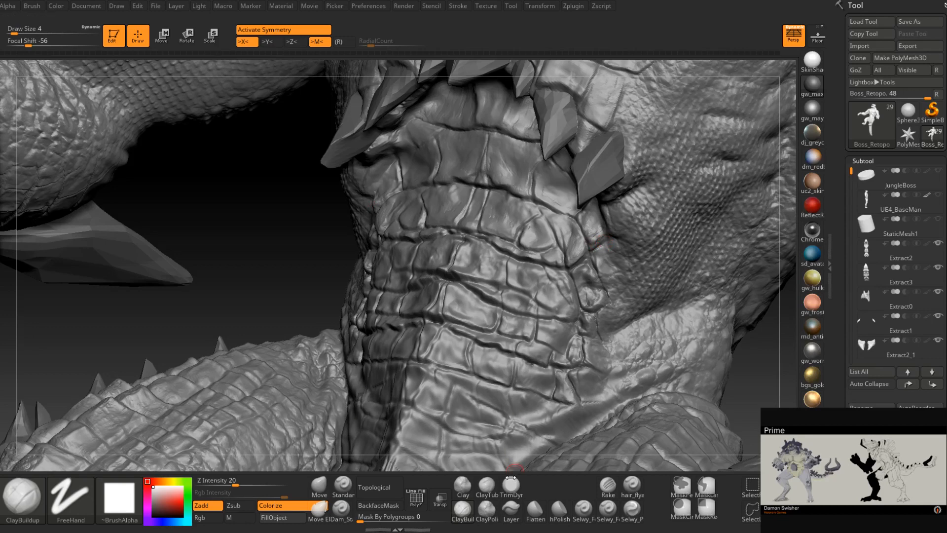
{"action": "right_click_drag", "start_coordinate": [596, 228], "coordinate": [595, 241]}
{"action": "key", "text": "space"}
{"action": "left_click", "coordinate": [597, 242]}
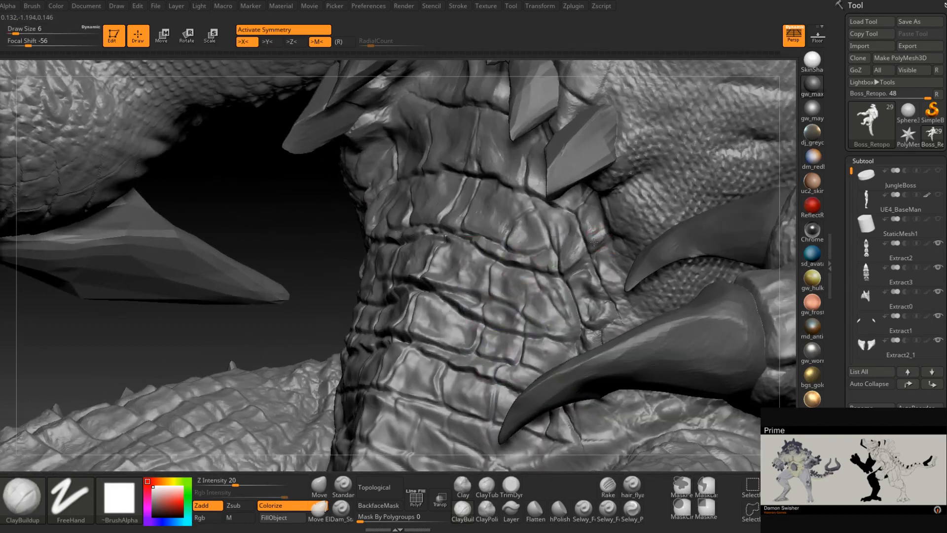
{"action": "left_click", "coordinate": [510, 486]}
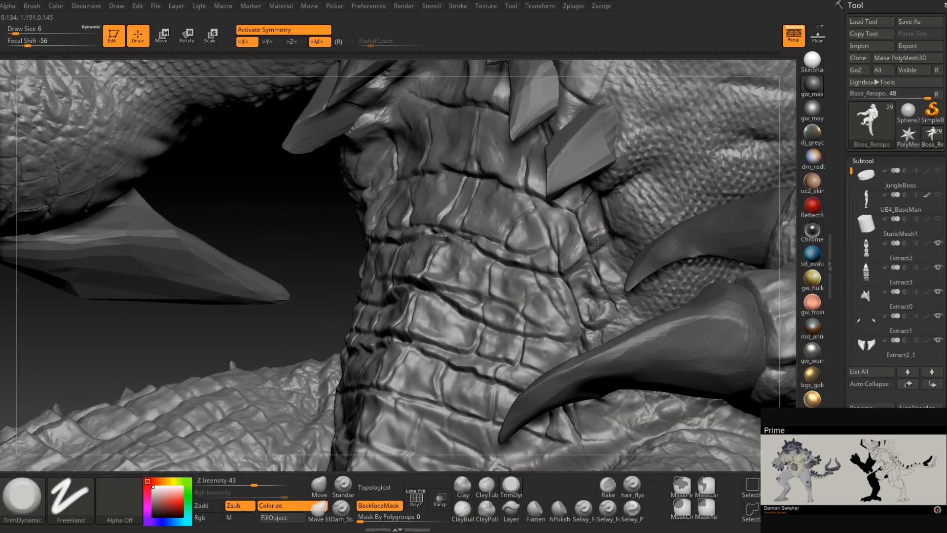
{"action": "right_click_drag", "start_coordinate": [597, 236], "coordinate": [532, 247]}
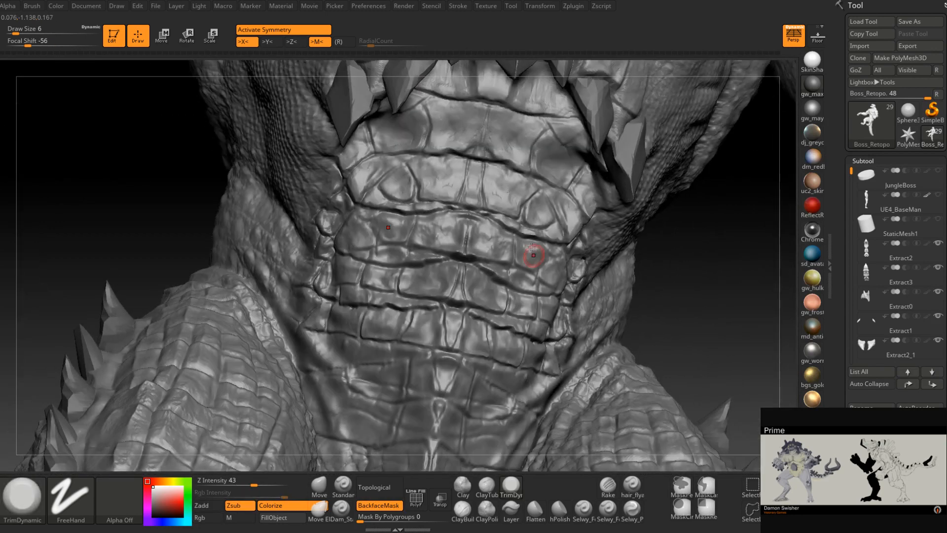
Refine the crease between the fourth and fifth belly rows with Dam_Standard at draw size 4
{"action": "left_click", "coordinate": [341, 511]}
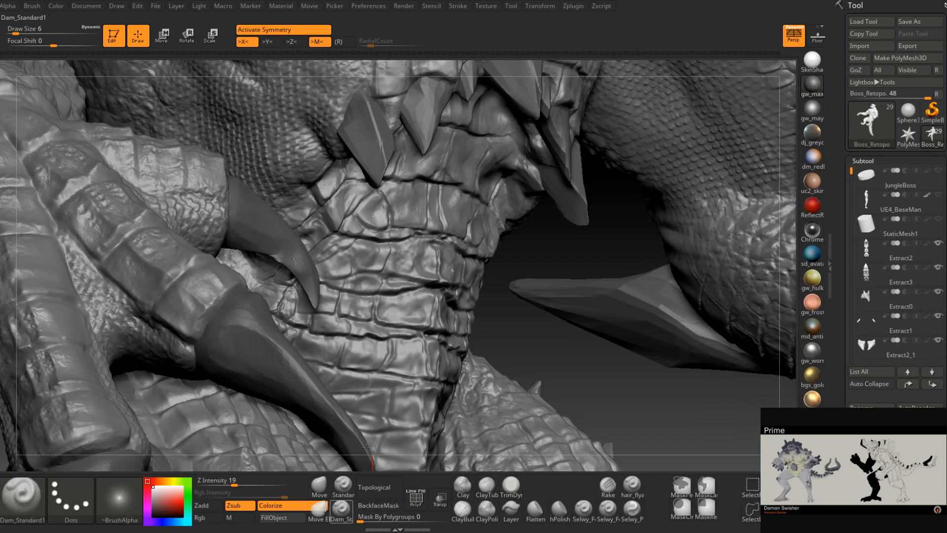
{"action": "mouse_move", "coordinate": [375, 296]}
{"action": "right_mouse_down"}
{"action": "mouse_move", "coordinate": [436, 289]}
{"action": "mouse_move", "coordinate": [447, 297]}
{"action": "right_mouse_up"}
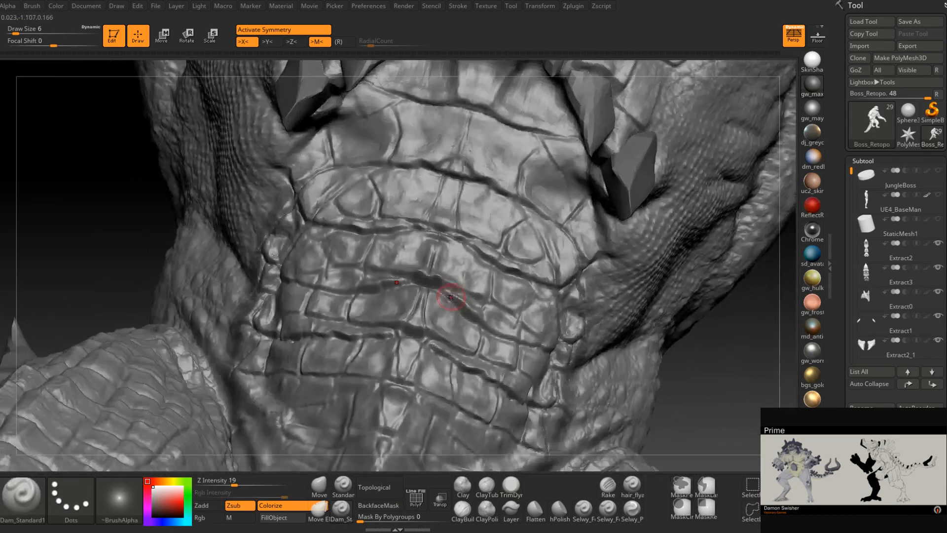
{"action": "key", "text": "space"}
{"action": "left_click_drag", "start_coordinate": [449, 296], "coordinate": [447, 296]}
{"action": "right_click_drag", "start_coordinate": [428, 288], "coordinate": [495, 295]}
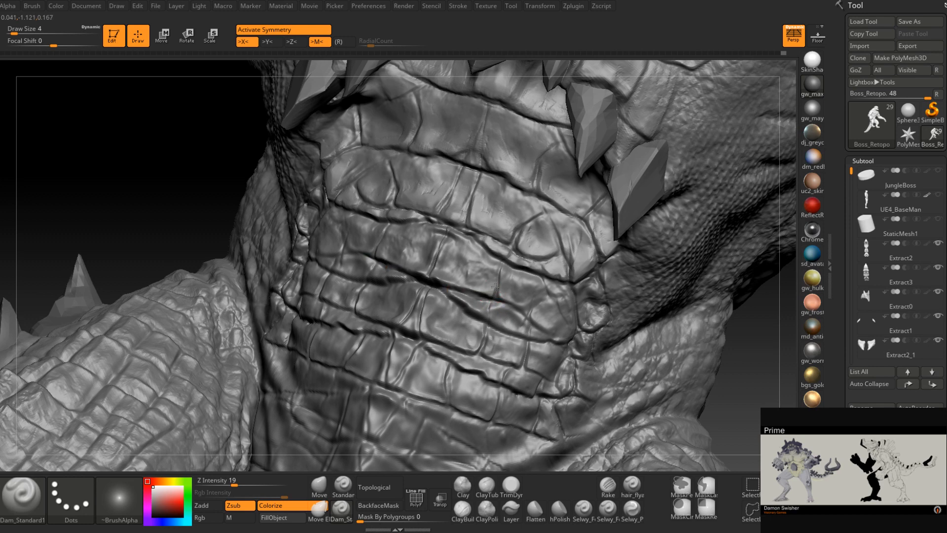
Deepen the crease between the fifth and sixth belly rows from the centre line outward with Dam_Standard
{"action": "mouse_move", "coordinate": [515, 311]}
{"action": "right_mouse_down", "text": "ctrl"}
{"action": "mouse_move", "coordinate": [511, 291]}
{"action": "mouse_move", "coordinate": [488, 319]}
{"action": "mouse_move", "coordinate": [497, 296]}
{"action": "mouse_move", "coordinate": [490, 308]}
{"action": "mouse_move", "coordinate": [469, 263]}
{"action": "mouse_move", "coordinate": [459, 291]}
{"action": "mouse_move", "coordinate": [472, 301]}
{"action": "mouse_move", "coordinate": [457, 312]}
{"action": "mouse_move", "coordinate": [481, 321]}
{"action": "mouse_move", "coordinate": [501, 247]}
{"action": "mouse_move", "coordinate": [470, 267]}
{"action": "right_mouse_up", "text": "ctrl"}
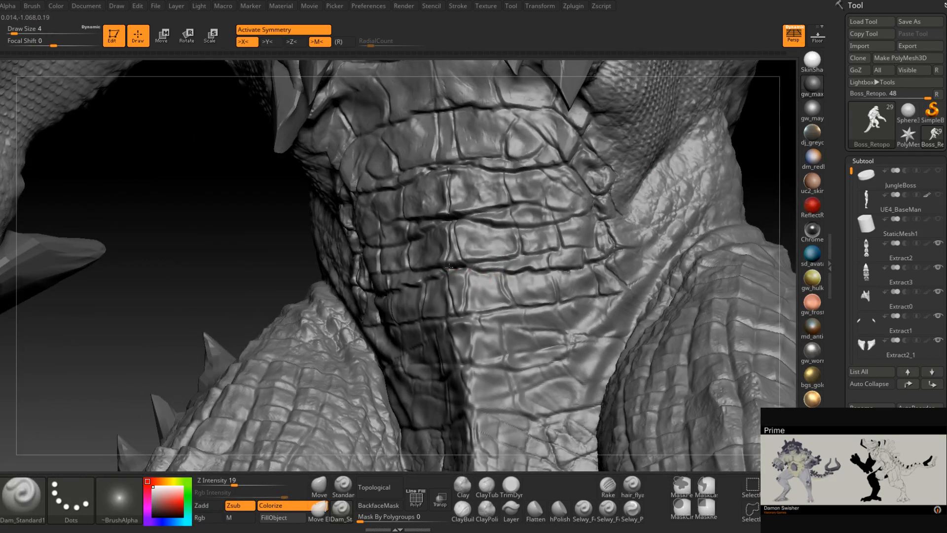
{"action": "right_click_drag", "start_coordinate": [517, 270], "coordinate": [507, 286]}
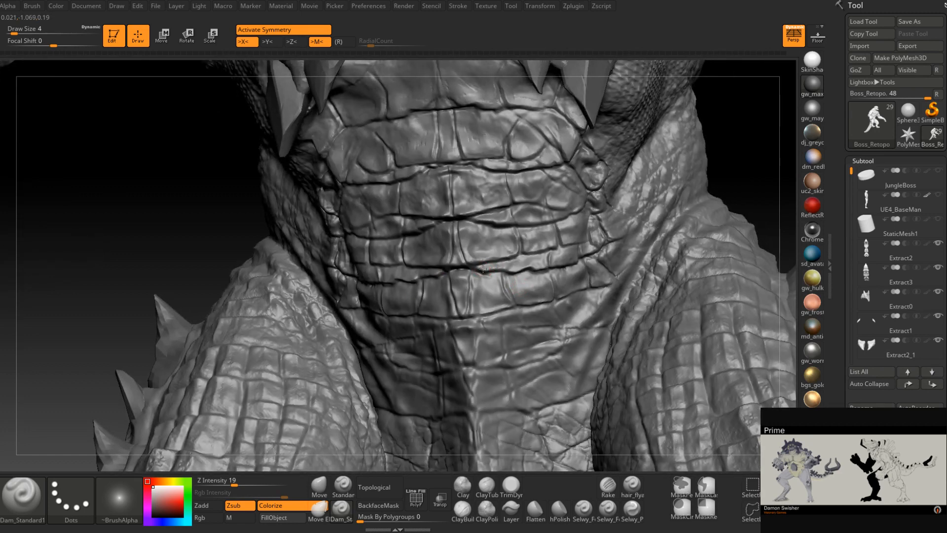
{"action": "mouse_move", "coordinate": [521, 268]}
{"action": "right_mouse_down"}
{"action": "mouse_move", "coordinate": [549, 256]}
{"action": "mouse_move", "coordinate": [545, 271]}
{"action": "mouse_move", "coordinate": [488, 266]}
{"action": "right_mouse_up"}
{"action": "right_click_drag", "start_coordinate": [548, 272], "coordinate": [549, 270]}
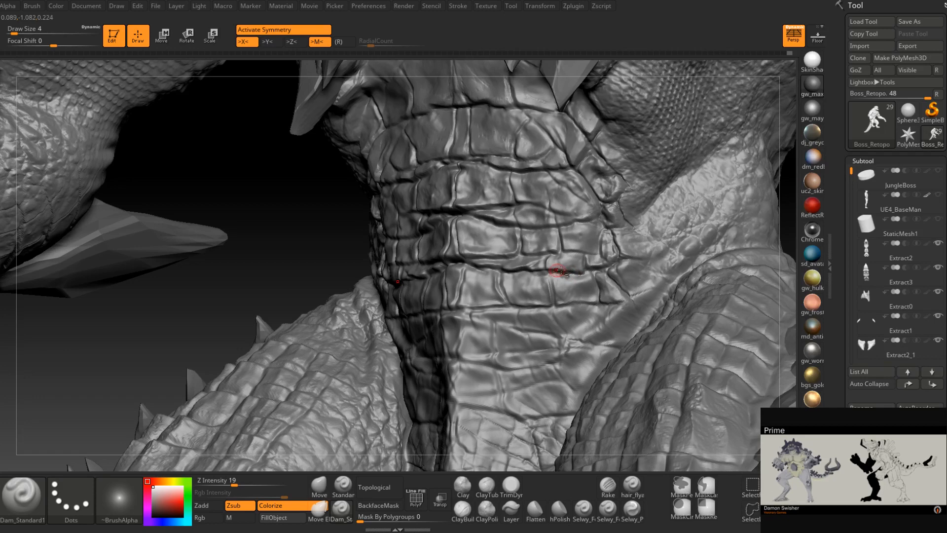
{"action": "right_click_drag", "start_coordinate": [570, 273], "coordinate": [572, 296]}
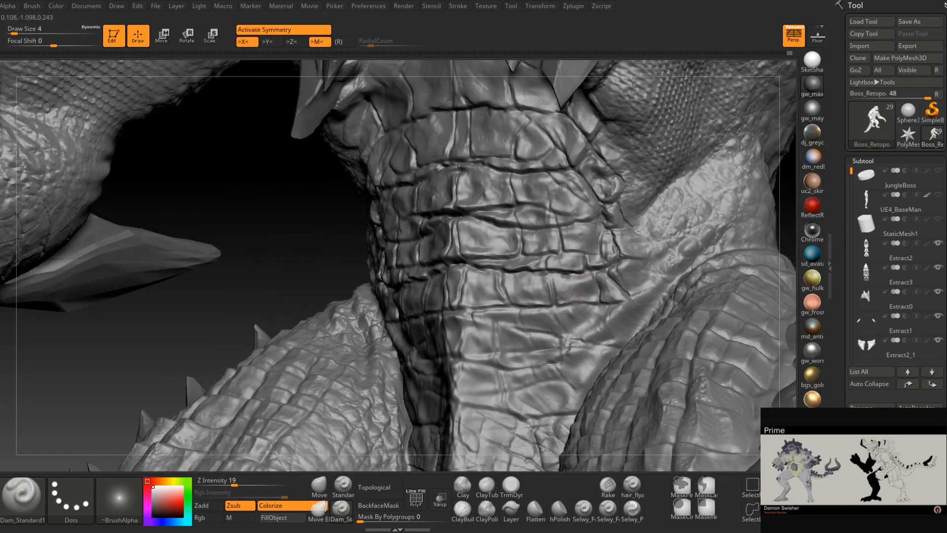
{"action": "mouse_move", "coordinate": [585, 262]}
{"action": "right_mouse_down"}
{"action": "mouse_move", "coordinate": [576, 250]}
{"action": "mouse_move", "coordinate": [600, 262]}
{"action": "mouse_move", "coordinate": [590, 269]}
{"action": "mouse_move", "coordinate": [602, 280]}
{"action": "mouse_move", "coordinate": [503, 301]}
{"action": "mouse_move", "coordinate": [491, 329]}
{"action": "right_mouse_up"}
Build up the centre plates of the sixth belly row with ClayBuildup at draw size 7 and flatten them with TrimDynamic
{"action": "left_click", "coordinate": [462, 508]}
{"action": "key", "text": "space"}
{"action": "left_click_drag", "start_coordinate": [509, 265], "coordinate": [513, 265]}
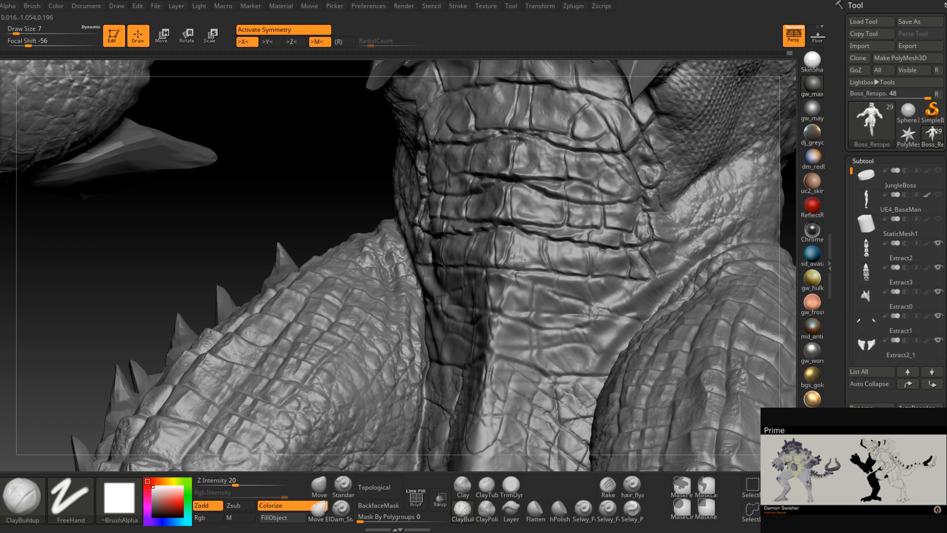
{"action": "right_click_drag", "start_coordinate": [524, 256], "coordinate": [531, 267]}
{"action": "mouse_move", "coordinate": [534, 251]}
{"action": "left_mouse_down"}
{"action": "mouse_move", "coordinate": [530, 243]}
{"action": "mouse_move", "coordinate": [518, 261]}
{"action": "left_mouse_up"}
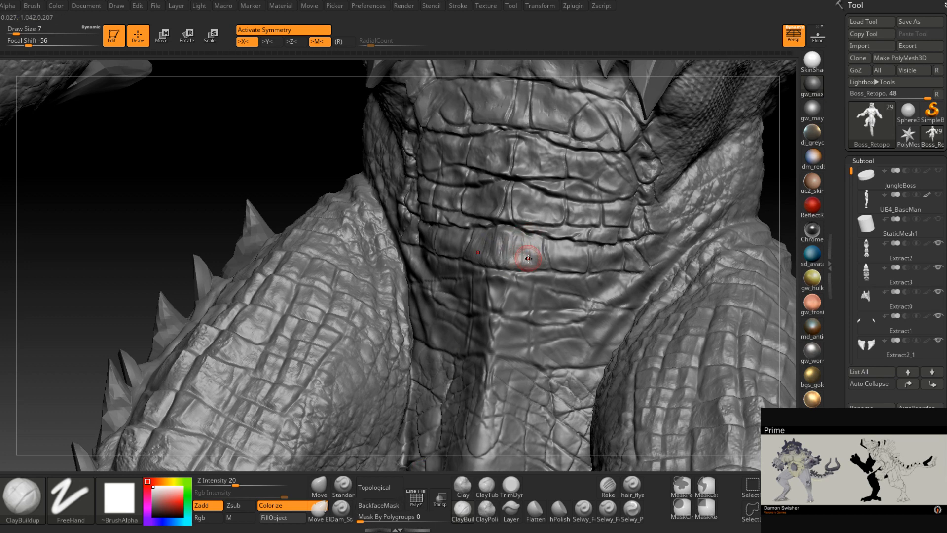
{"action": "left_click", "coordinate": [511, 485]}
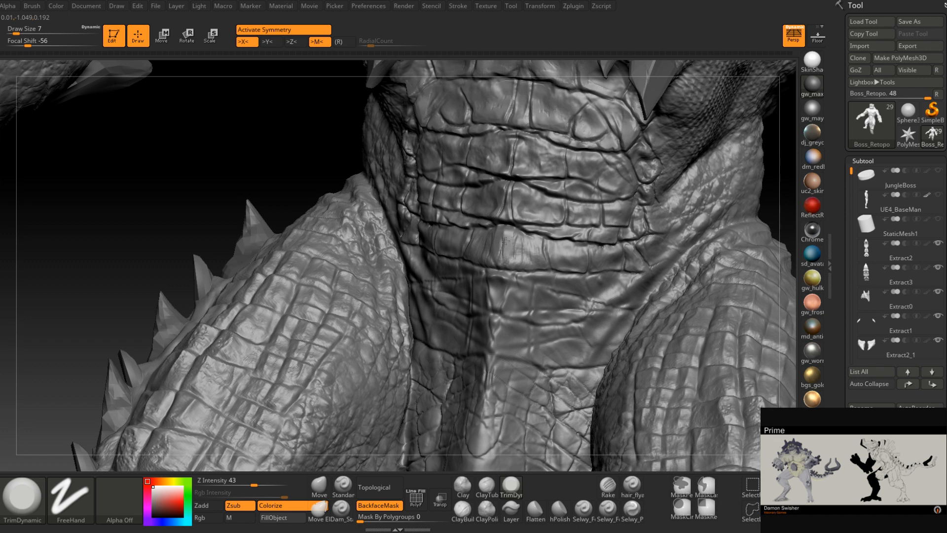
{"action": "left_click_drag", "start_coordinate": [520, 249], "coordinate": [531, 255]}
{"action": "mouse_move", "coordinate": [500, 254]}
{"action": "right_mouse_down"}
{"action": "mouse_move", "coordinate": [520, 250]}
{"action": "mouse_move", "coordinate": [516, 262]}
{"action": "mouse_move", "coordinate": [521, 233]}
{"action": "right_mouse_up"}
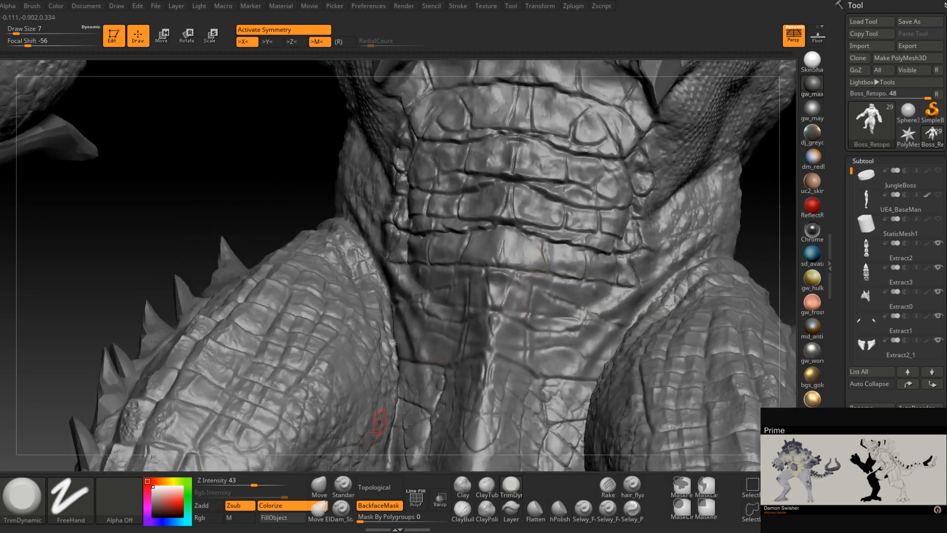
Recut the dividing grooves and lower crease of the sixth belly row with Dam_Standard at draw size 7
{"action": "left_click", "coordinate": [342, 509]}
{"action": "right_click_drag", "start_coordinate": [461, 260], "coordinate": [479, 267]}
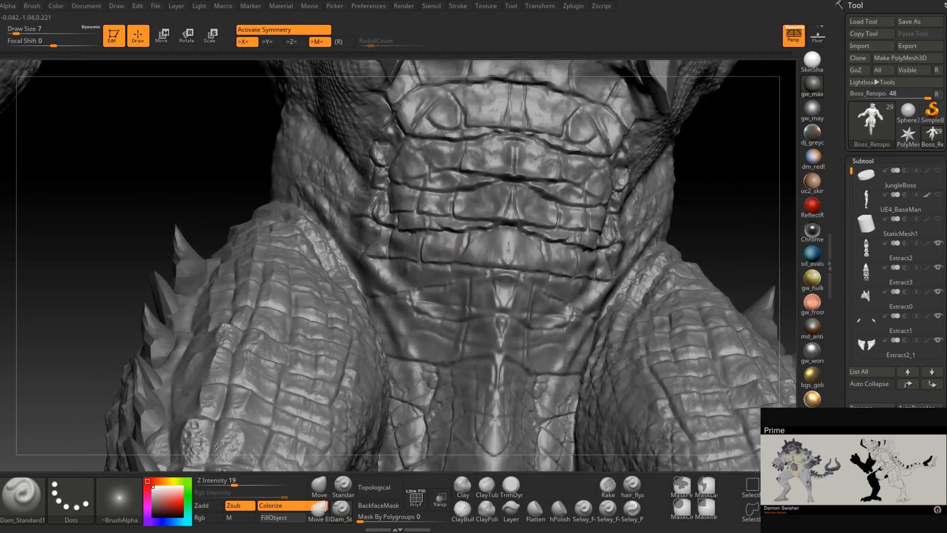
{"action": "right_click_drag", "start_coordinate": [499, 270], "coordinate": [568, 250]}
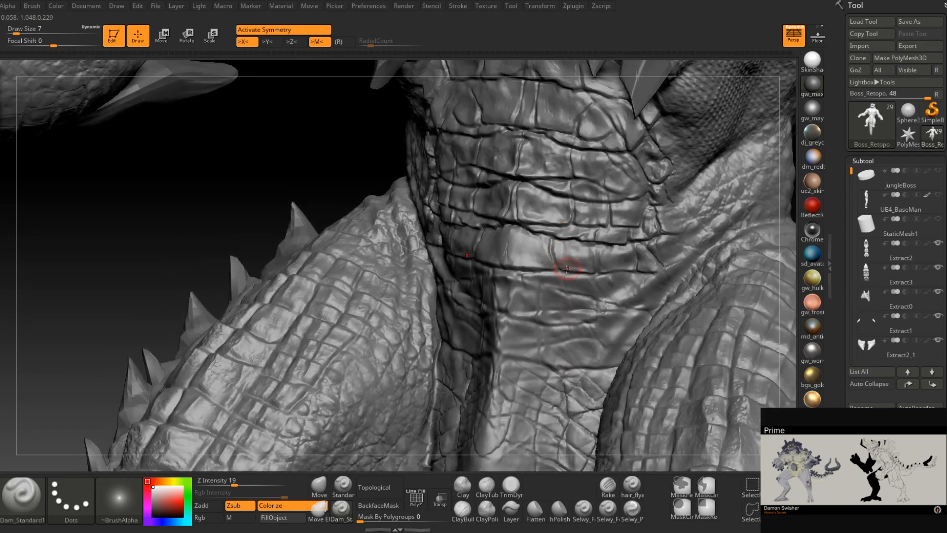
{"action": "mouse_move", "coordinate": [596, 268]}
{"action": "right_mouse_down"}
{"action": "mouse_move", "coordinate": [606, 258]}
{"action": "mouse_move", "coordinate": [564, 247]}
{"action": "mouse_move", "coordinate": [529, 309]}
{"action": "mouse_move", "coordinate": [514, 291]}
{"action": "right_mouse_up"}
{"action": "mouse_move", "coordinate": [574, 419]}
{"action": "right_mouse_down"}
{"action": "mouse_move", "coordinate": [503, 370]}
{"action": "mouse_move", "coordinate": [508, 332]}
{"action": "right_mouse_up"}
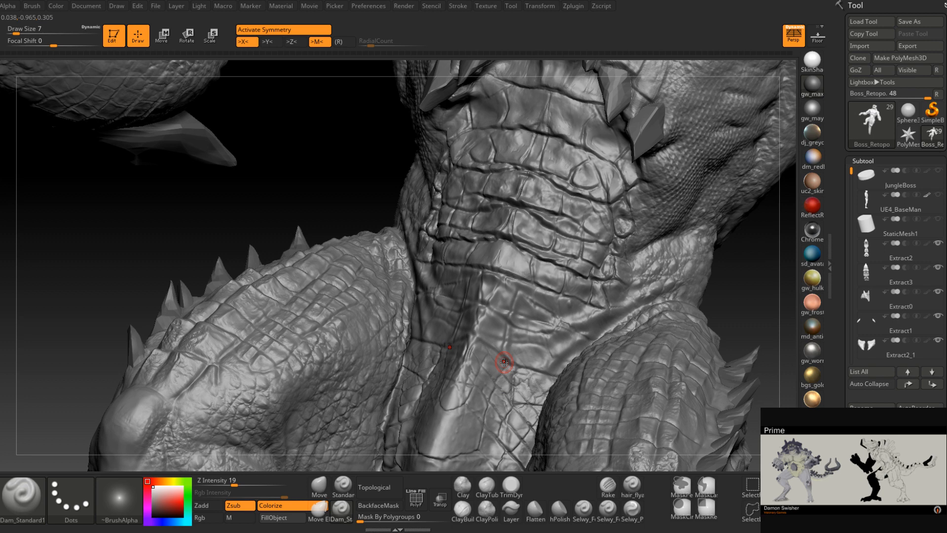
Carve the first plate divisions into the lower abdomen directly beneath the sixth belly row with Dam_Standard
{"action": "right_click_drag", "start_coordinate": [590, 317], "coordinate": [574, 315]}
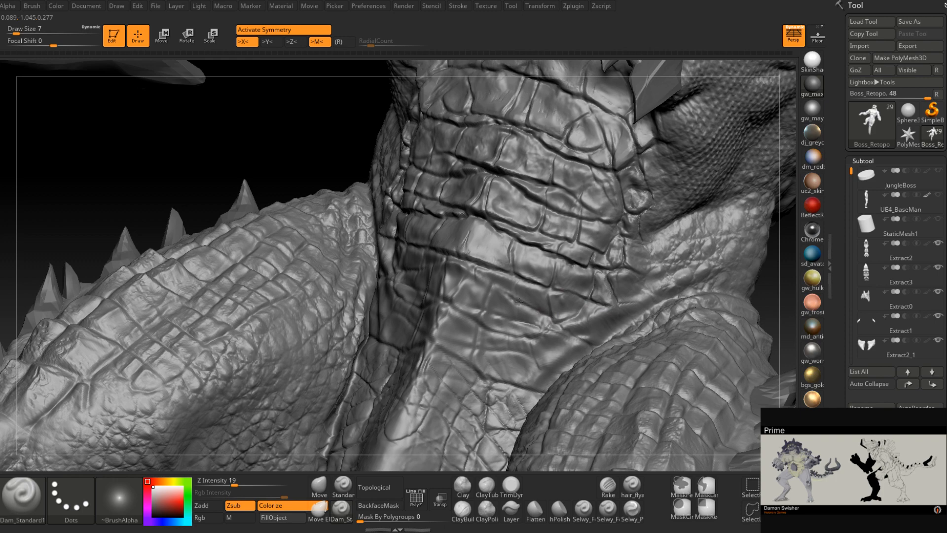
{"action": "left_click_drag", "start_coordinate": [521, 283], "coordinate": [530, 304]}
{"action": "mouse_move", "coordinate": [530, 299]}
{"action": "right_mouse_down"}
{"action": "mouse_move", "coordinate": [524, 287]}
{"action": "mouse_move", "coordinate": [518, 299]}
{"action": "mouse_move", "coordinate": [490, 302]}
{"action": "right_mouse_up"}
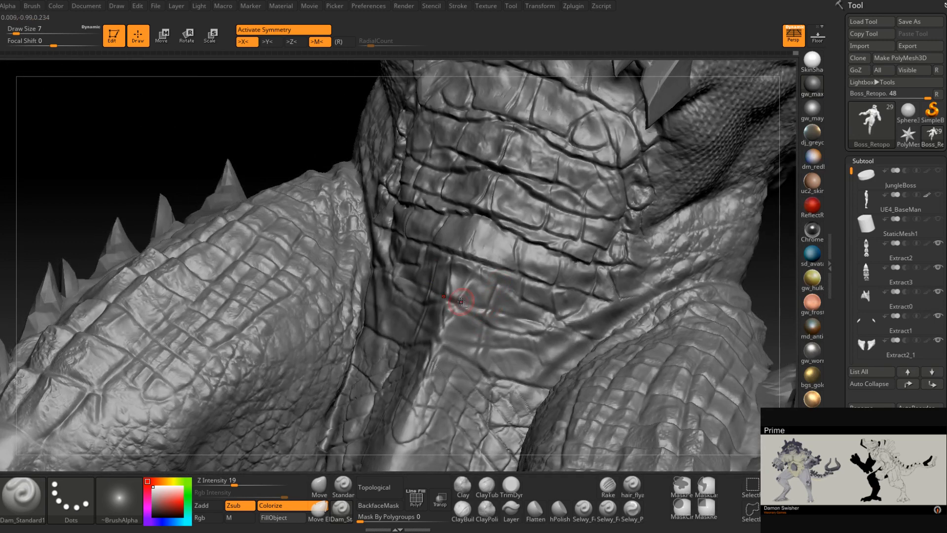
{"action": "mouse_move", "coordinate": [485, 304]}
{"action": "right_mouse_down"}
{"action": "mouse_move", "coordinate": [477, 302]}
{"action": "mouse_move", "coordinate": [494, 297]}
{"action": "mouse_move", "coordinate": [520, 311]}
{"action": "mouse_move", "coordinate": [550, 296]}
{"action": "mouse_move", "coordinate": [560, 275]}
{"action": "mouse_move", "coordinate": [581, 292]}
{"action": "mouse_move", "coordinate": [570, 260]}
{"action": "mouse_move", "coordinate": [563, 287]}
{"action": "right_mouse_up"}
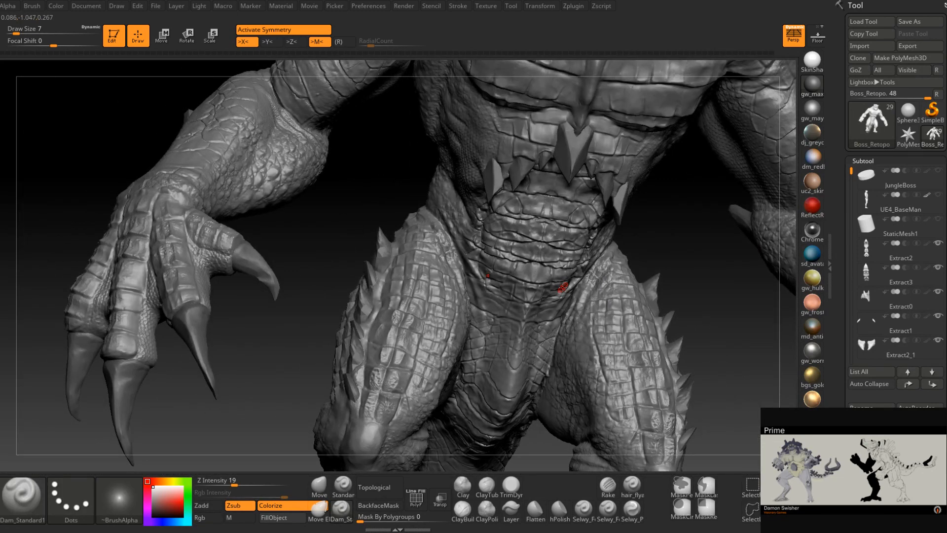
Set Dam_Standard to draw size 5 and divide the lower abdomen above the pelvis into rows of plates
{"action": "mouse_move", "coordinate": [497, 305]}
{"action": "right_mouse_down"}
{"action": "mouse_move", "coordinate": [503, 291]}
{"action": "mouse_move", "coordinate": [510, 310]}
{"action": "mouse_move", "coordinate": [522, 256]}
{"action": "right_mouse_up"}
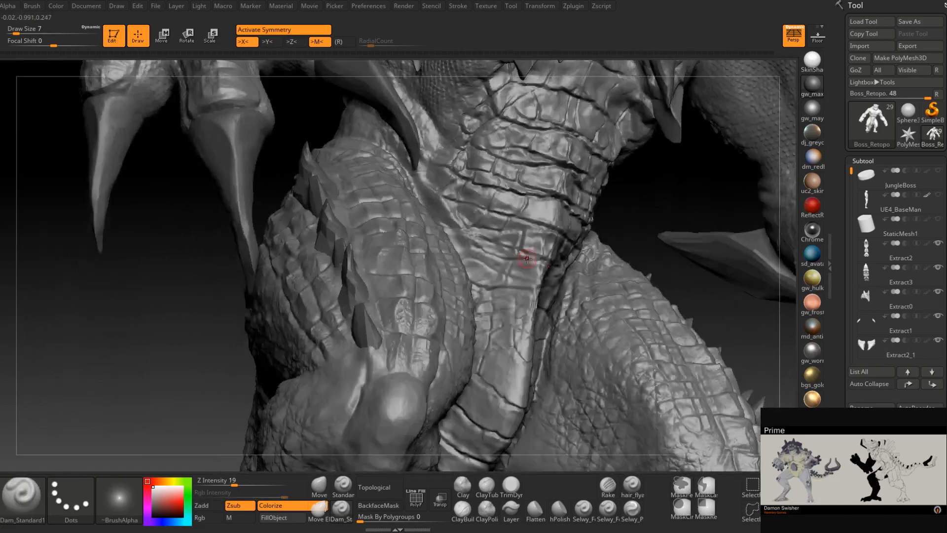
{"action": "key", "text": "space"}
{"action": "left_click_drag", "start_coordinate": [530, 260], "coordinate": [525, 260]}
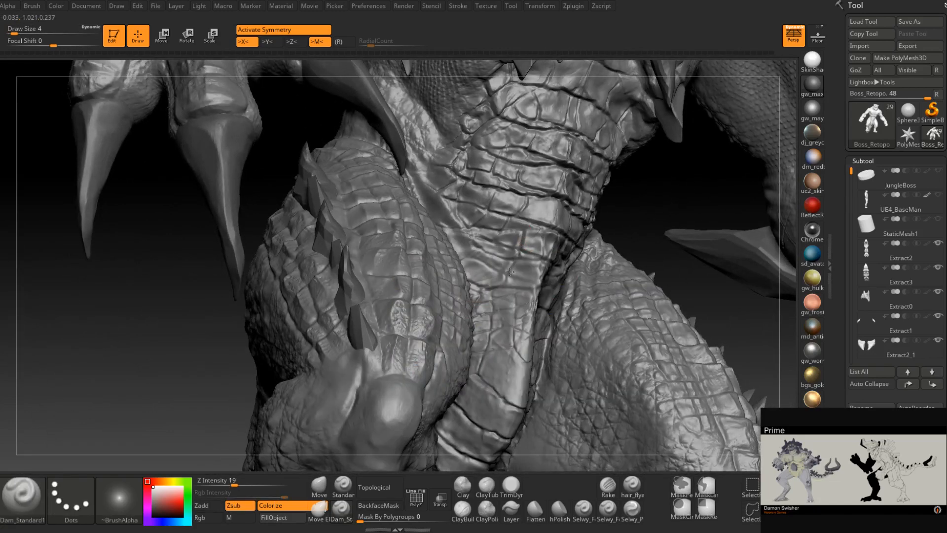
{"action": "right_click_drag", "start_coordinate": [510, 272], "coordinate": [515, 260]}
{"action": "key", "text": "space"}
{"action": "left_click_drag", "start_coordinate": [515, 262], "coordinate": [518, 262]}
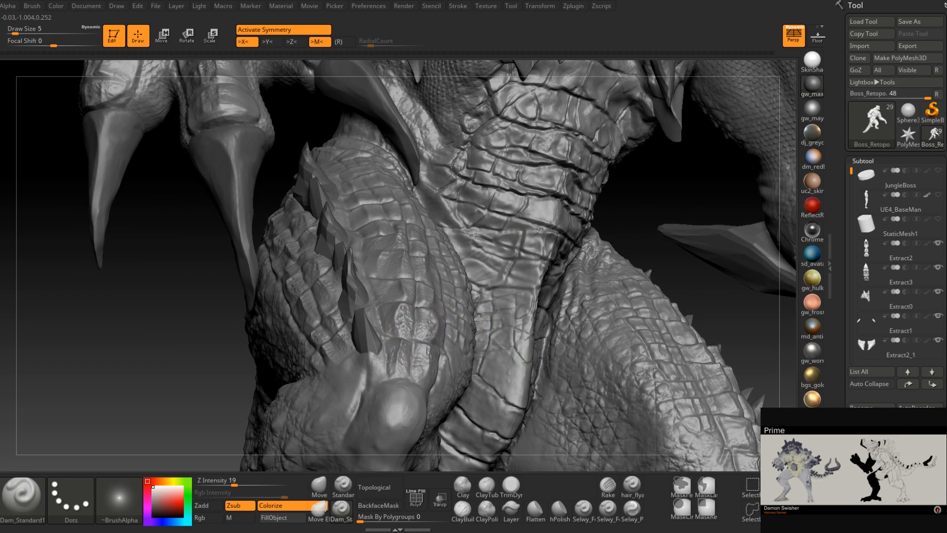
{"action": "right_click_drag", "start_coordinate": [537, 292], "coordinate": [567, 286]}
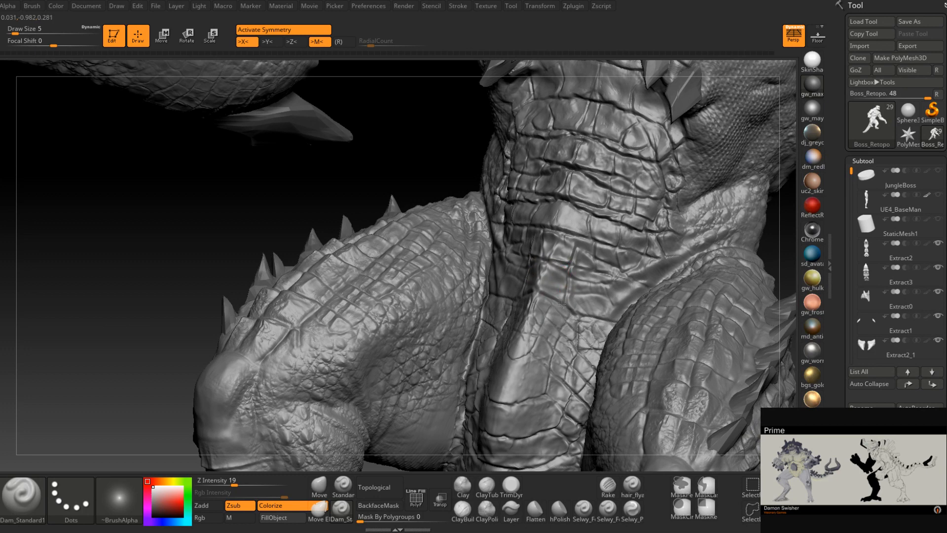
{"action": "mouse_move", "coordinate": [585, 301]}
{"action": "right_mouse_down"}
{"action": "mouse_move", "coordinate": [569, 296]}
{"action": "mouse_move", "coordinate": [583, 311]}
{"action": "mouse_move", "coordinate": [619, 307]}
{"action": "right_mouse_up"}
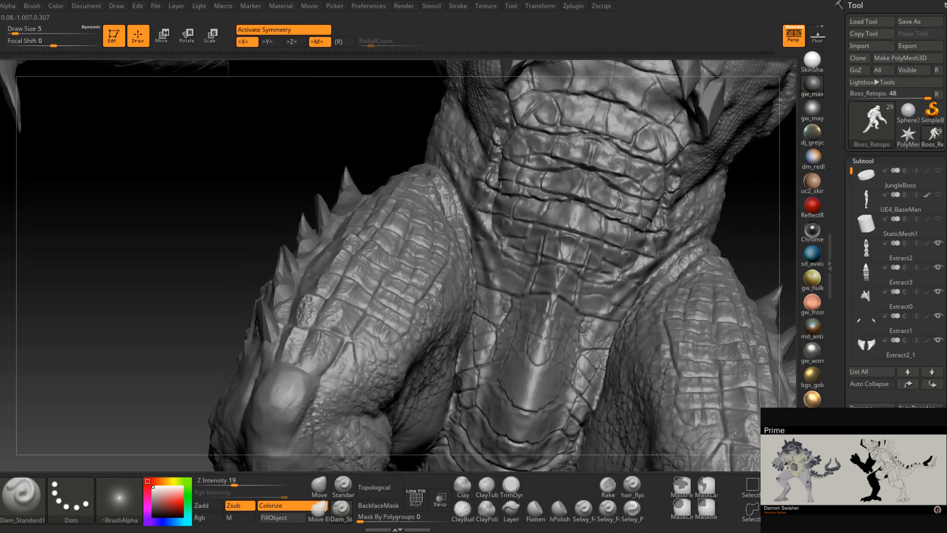
{"action": "mouse_move", "coordinate": [611, 300]}
{"action": "right_mouse_down"}
{"action": "mouse_move", "coordinate": [615, 283]}
{"action": "mouse_move", "coordinate": [626, 298]}
{"action": "mouse_move", "coordinate": [594, 288]}
{"action": "right_mouse_up"}
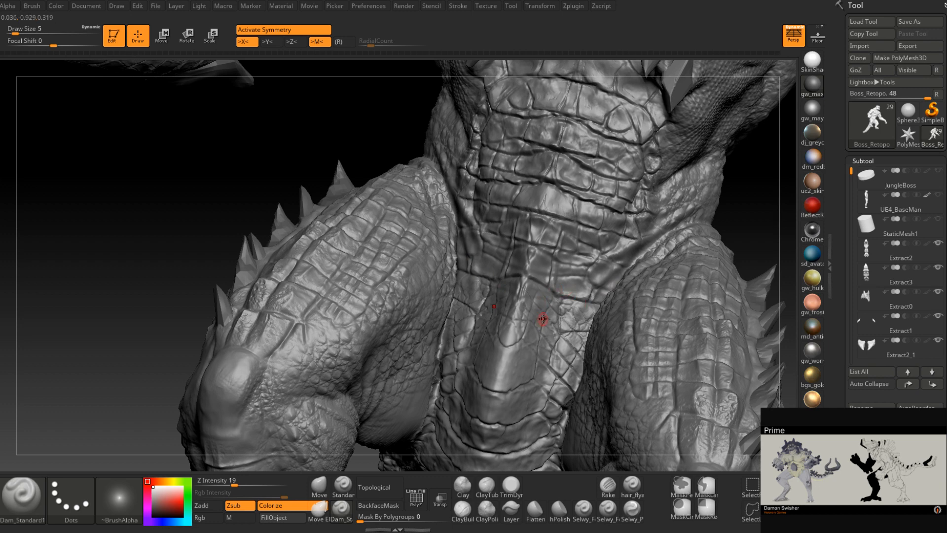
Carve small scales beside and above the pointed central pelvis plate, between the thighs, with Dam_Standard
{"action": "right_click_drag", "start_coordinate": [543, 321], "coordinate": [493, 320]}
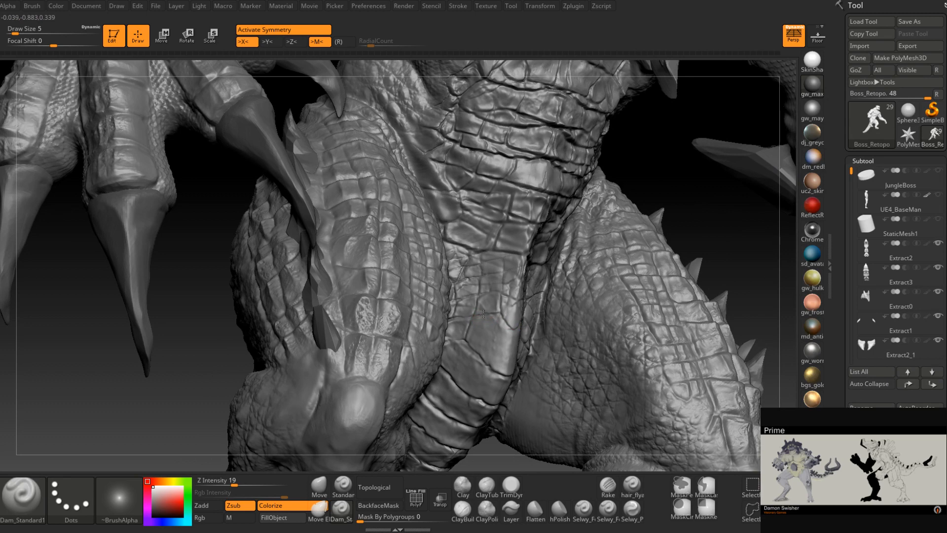
{"action": "right_click_drag", "start_coordinate": [486, 329], "coordinate": [536, 237]}
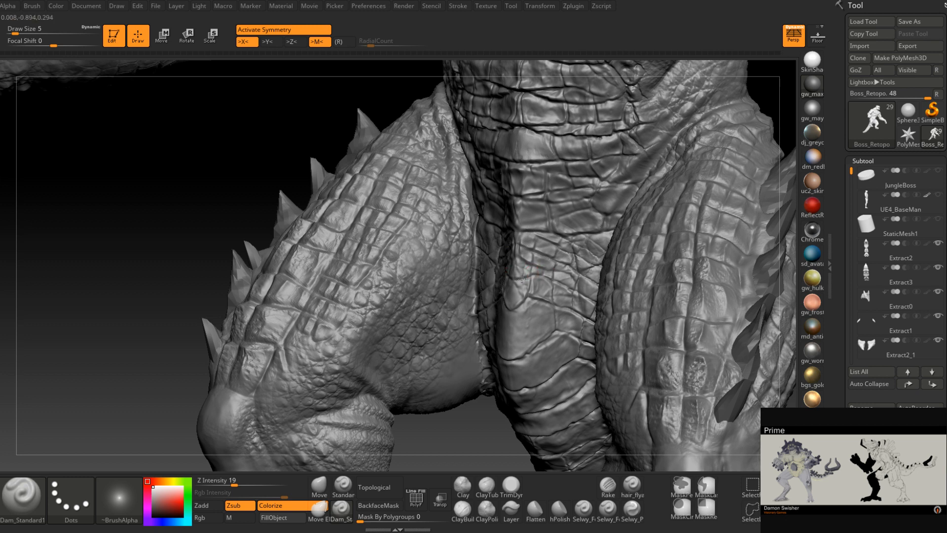
{"action": "right_click_drag", "start_coordinate": [530, 274], "coordinate": [566, 292]}
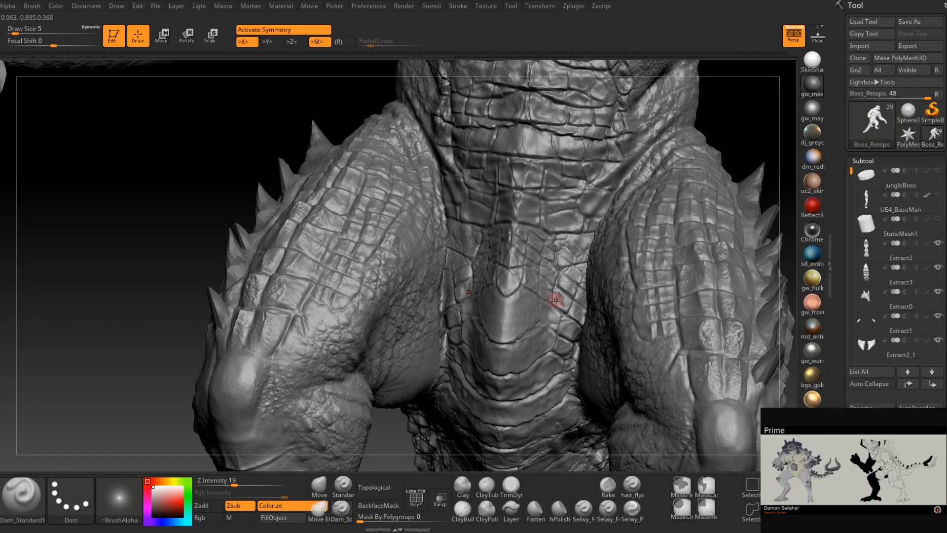
{"action": "mouse_move", "coordinate": [555, 300]}
{"action": "right_mouse_down"}
{"action": "mouse_move", "coordinate": [548, 304]}
{"action": "mouse_move", "coordinate": [541, 278]}
{"action": "mouse_move", "coordinate": [545, 321]}
{"action": "mouse_move", "coordinate": [535, 324]}
{"action": "mouse_move", "coordinate": [559, 342]}
{"action": "mouse_move", "coordinate": [552, 361]}
{"action": "right_mouse_up"}
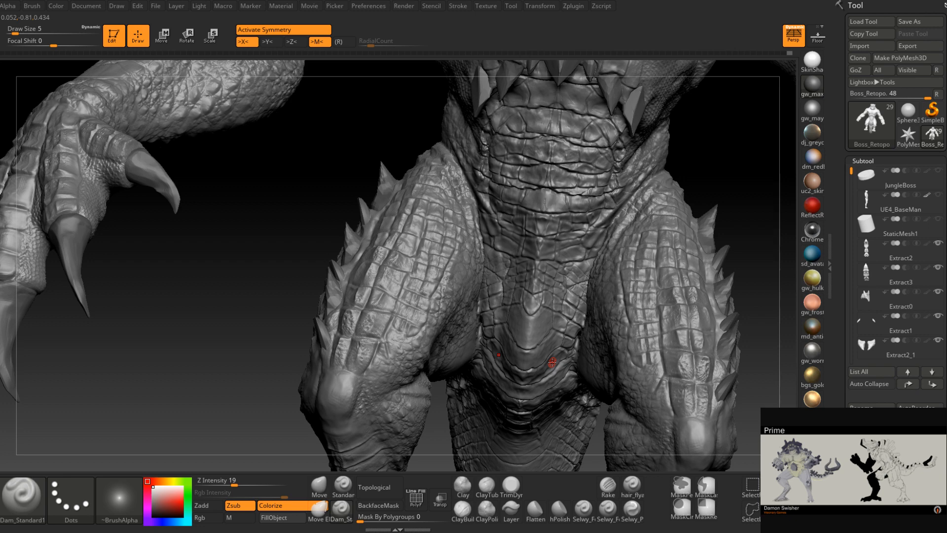
{"action": "mouse_move", "coordinate": [552, 362]}
{"action": "right_mouse_down"}
{"action": "mouse_move", "coordinate": [513, 253]}
{"action": "mouse_move", "coordinate": [512, 288]}
{"action": "mouse_move", "coordinate": [493, 308]}
{"action": "mouse_move", "coordinate": [493, 277]}
{"action": "right_mouse_up"}
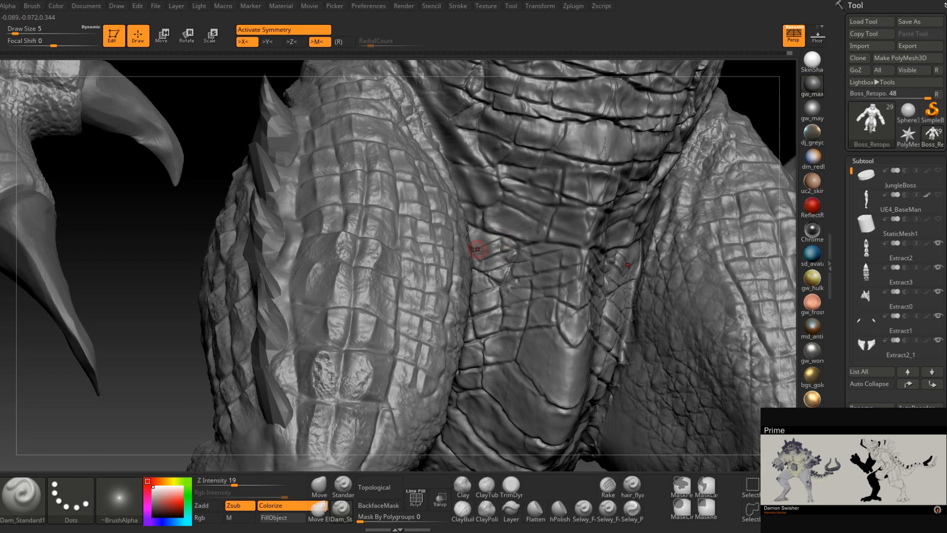
{"action": "right_click_drag", "start_coordinate": [477, 249], "coordinate": [495, 243]}
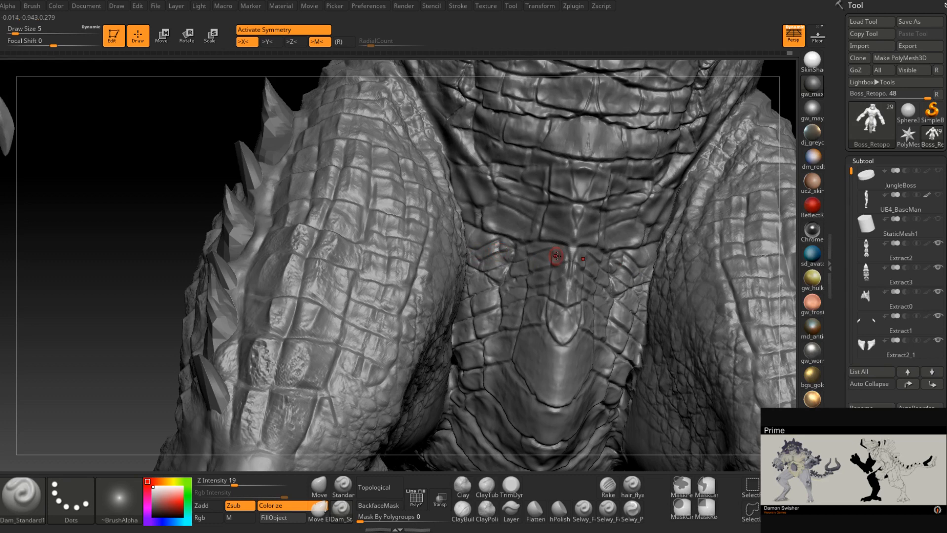
Sharpen the edges of the wide plates below the pelvis and split one row into three plates with Dam_Standard
{"action": "right_click_drag", "start_coordinate": [558, 256], "coordinate": [528, 339]}
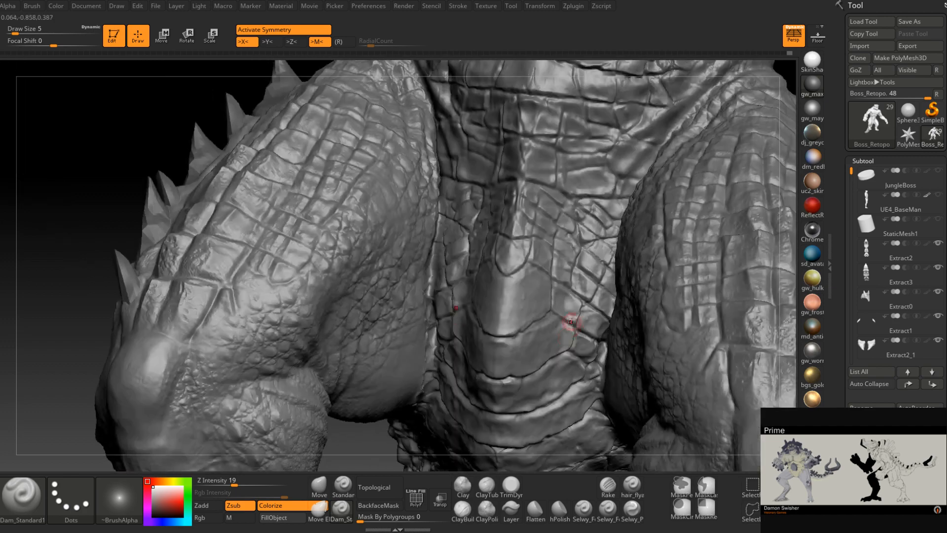
{"action": "right_click_drag", "start_coordinate": [572, 321], "coordinate": [582, 276]}
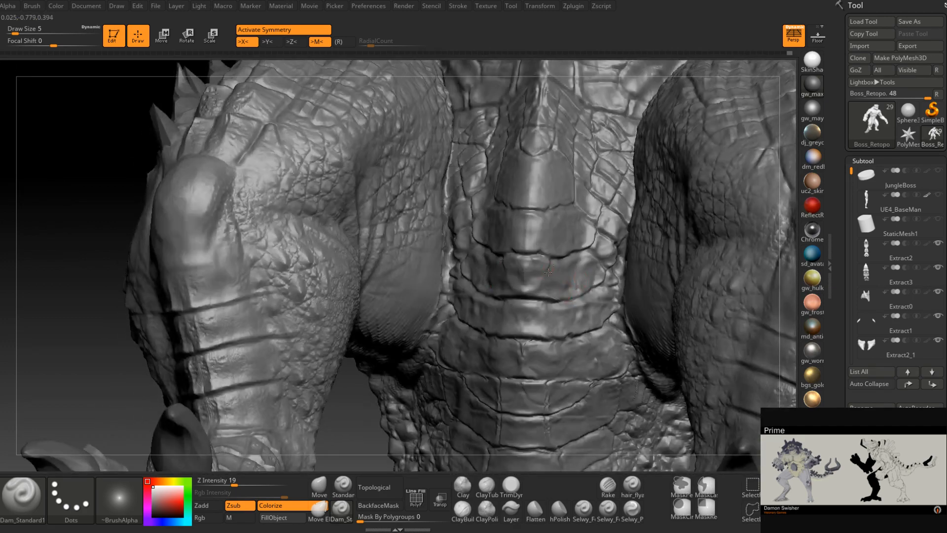
{"action": "mouse_move", "coordinate": [545, 305]}
{"action": "right_mouse_down"}
{"action": "mouse_move", "coordinate": [548, 283]}
{"action": "mouse_move", "coordinate": [539, 306]}
{"action": "right_mouse_up"}
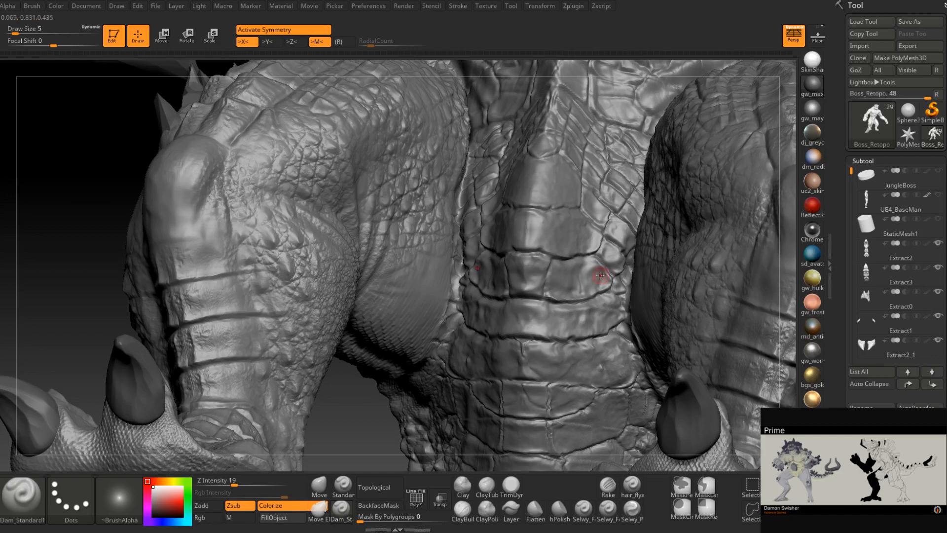
{"action": "right_click_drag", "start_coordinate": [600, 275], "coordinate": [552, 264]}
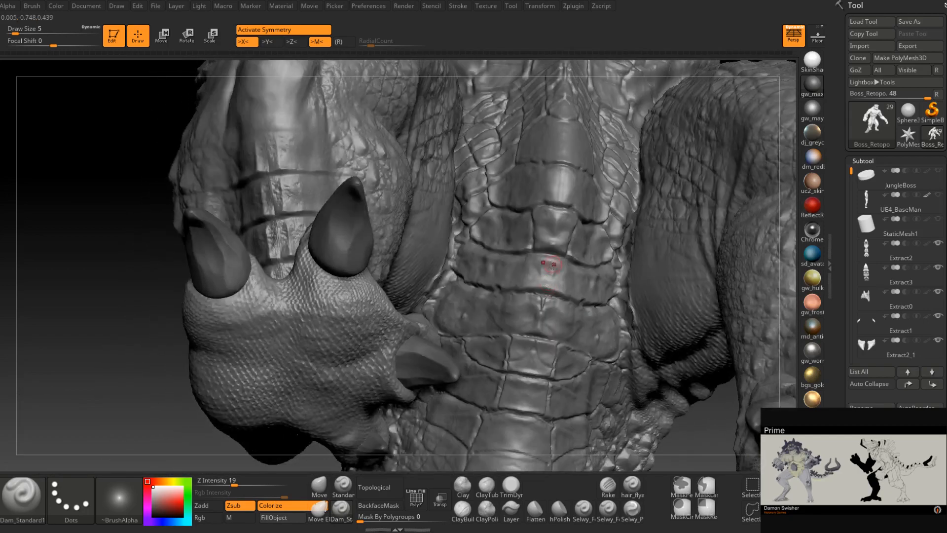
{"action": "mouse_move", "coordinate": [567, 295]}
{"action": "right_mouse_down"}
{"action": "mouse_move", "coordinate": [585, 302]}
{"action": "mouse_move", "coordinate": [571, 295]}
{"action": "right_mouse_up"}
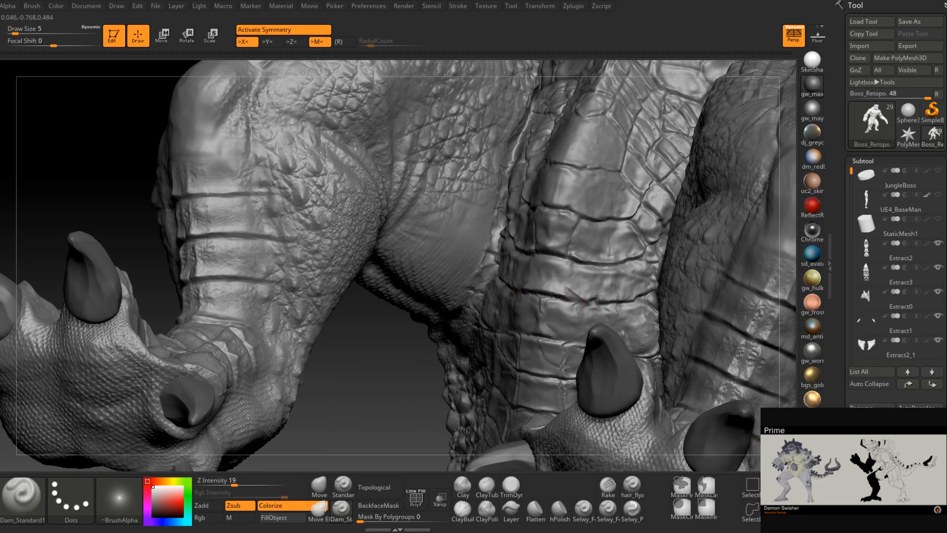
Deepen the creases and dividing grooves of the underside plates at the tail base with Dam_Standard at draw size 5
{"action": "left_click_drag", "start_coordinate": [581, 298], "coordinate": [626, 297]}
{"action": "right_click_drag", "start_coordinate": [630, 268], "coordinate": [601, 271]}
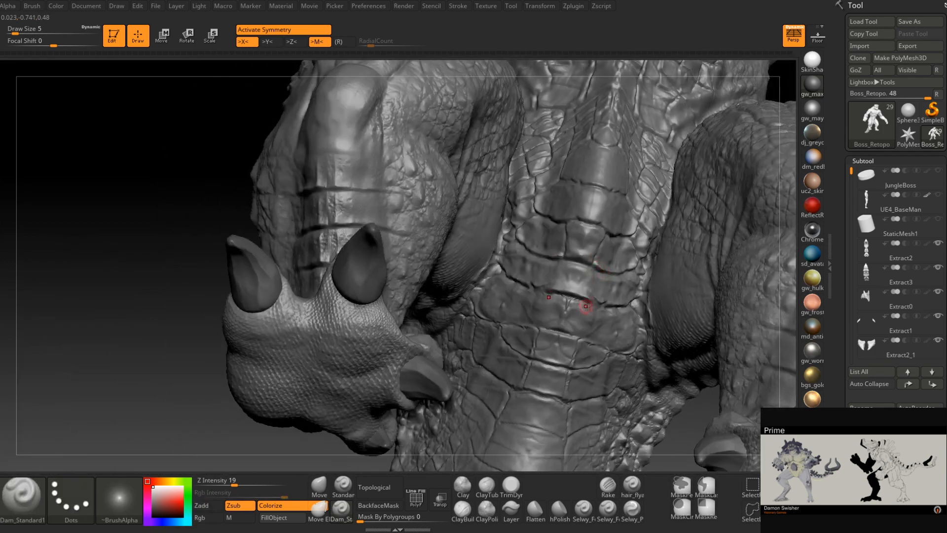
{"action": "mouse_move", "coordinate": [588, 305]}
{"action": "right_mouse_down", "text": "alt"}
{"action": "mouse_move", "coordinate": [588, 280]}
{"action": "mouse_move", "coordinate": [570, 292]}
{"action": "mouse_move", "coordinate": [589, 304]}
{"action": "right_mouse_up", "text": "alt"}
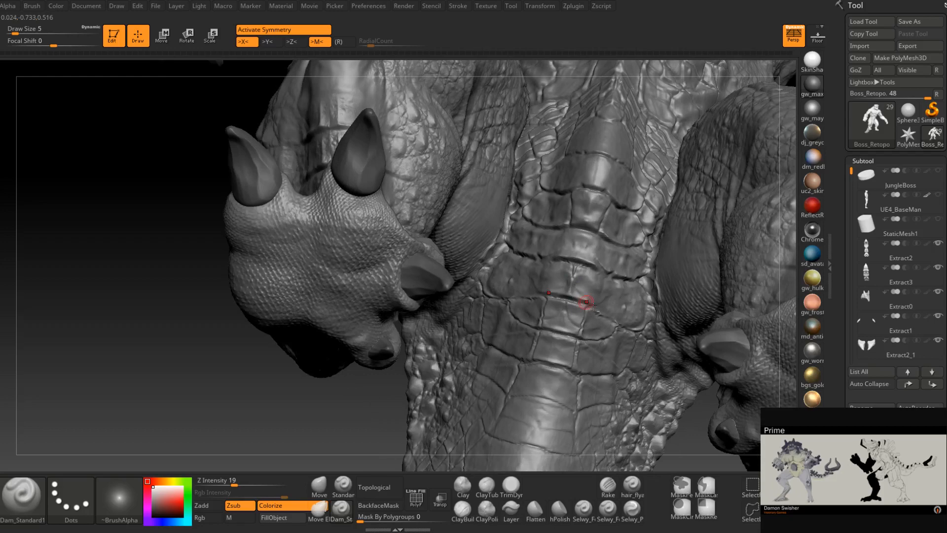
{"action": "right_click_drag", "start_coordinate": [586, 301], "coordinate": [636, 312]}
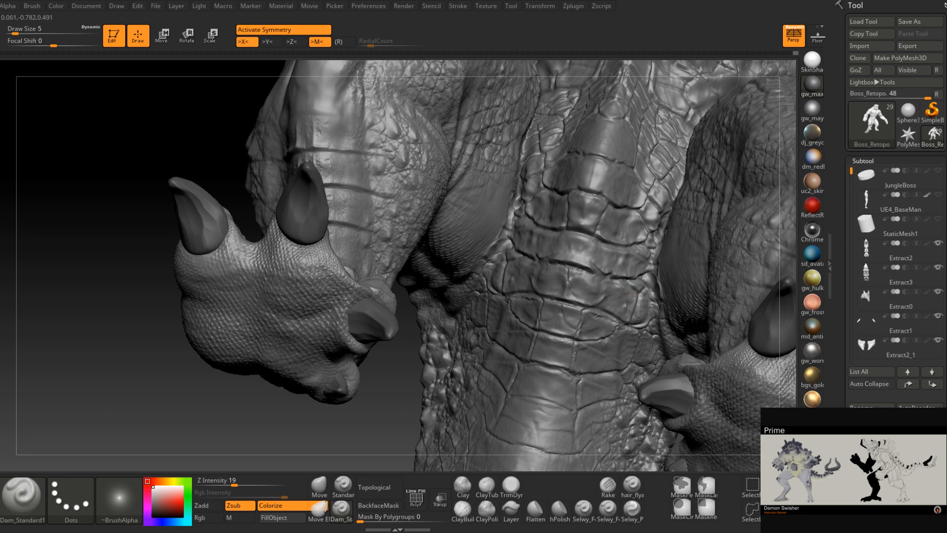
{"action": "right_click_drag", "start_coordinate": [638, 296], "coordinate": [647, 291]}
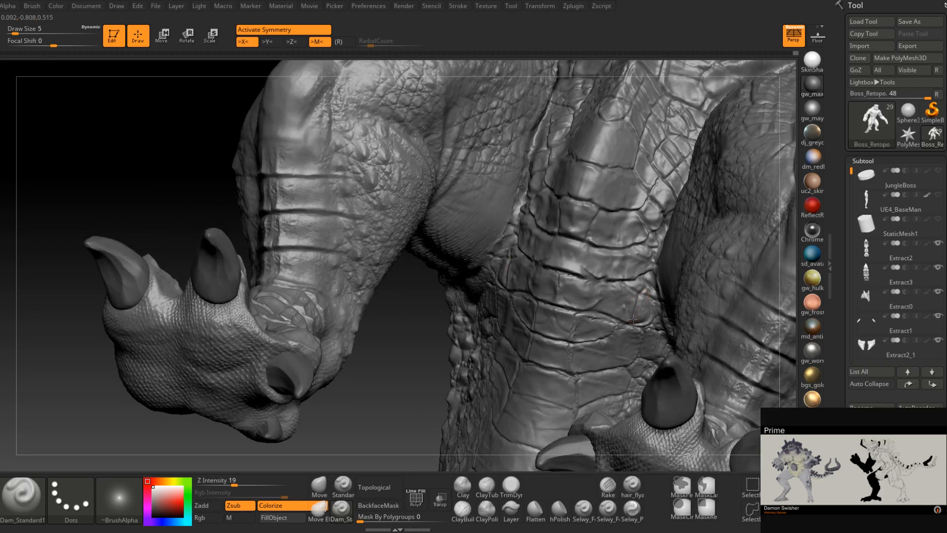
{"action": "mouse_move", "coordinate": [633, 319]}
{"action": "right_mouse_down"}
{"action": "mouse_move", "coordinate": [618, 320]}
{"action": "mouse_move", "coordinate": [610, 296]}
{"action": "mouse_move", "coordinate": [602, 327]}
{"action": "mouse_move", "coordinate": [641, 321]}
{"action": "right_mouse_up"}
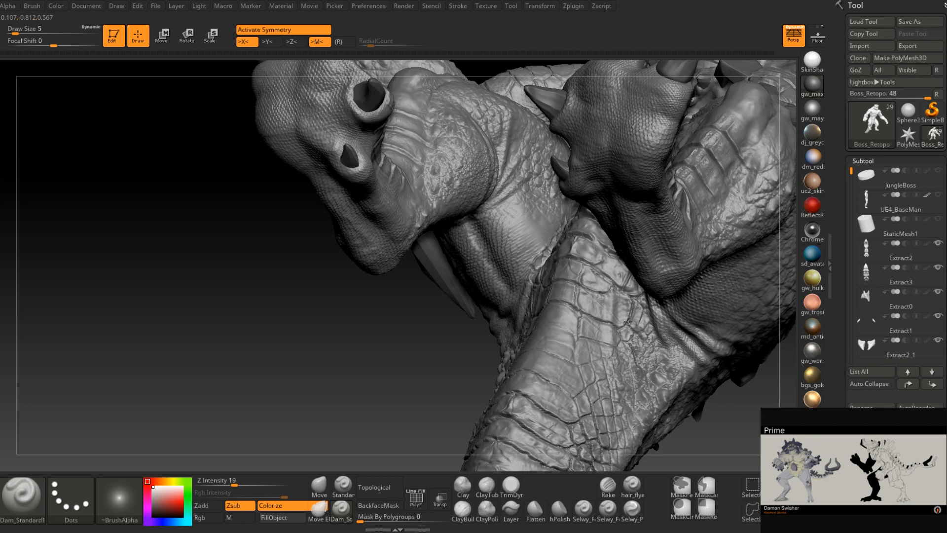
{"action": "mouse_move", "coordinate": [619, 332]}
{"action": "right_mouse_down"}
{"action": "mouse_move", "coordinate": [615, 376]}
{"action": "mouse_move", "coordinate": [624, 367]}
{"action": "mouse_move", "coordinate": [611, 363]}
{"action": "mouse_move", "coordinate": [603, 332]}
{"action": "mouse_move", "coordinate": [621, 336]}
{"action": "right_mouse_up"}
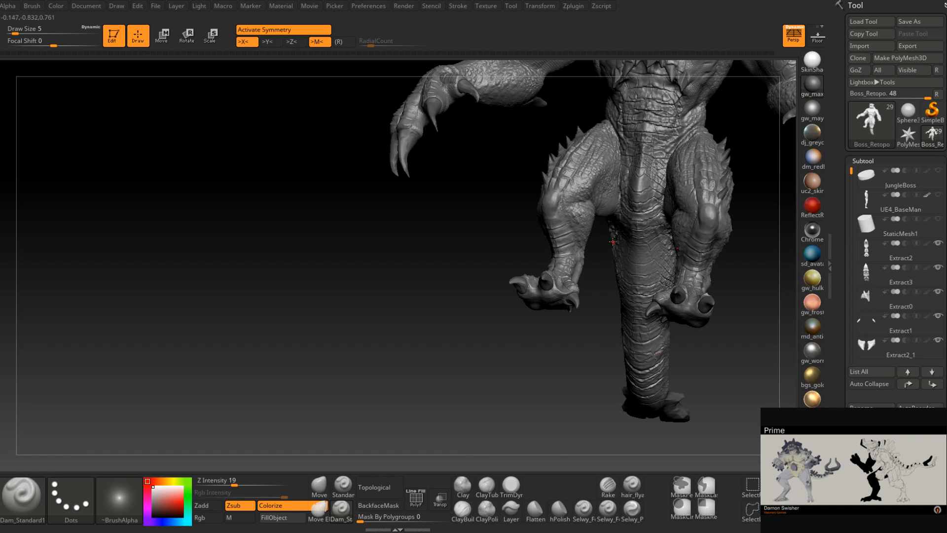
{"action": "right_click_drag", "start_coordinate": [624, 349], "coordinate": [587, 328]}
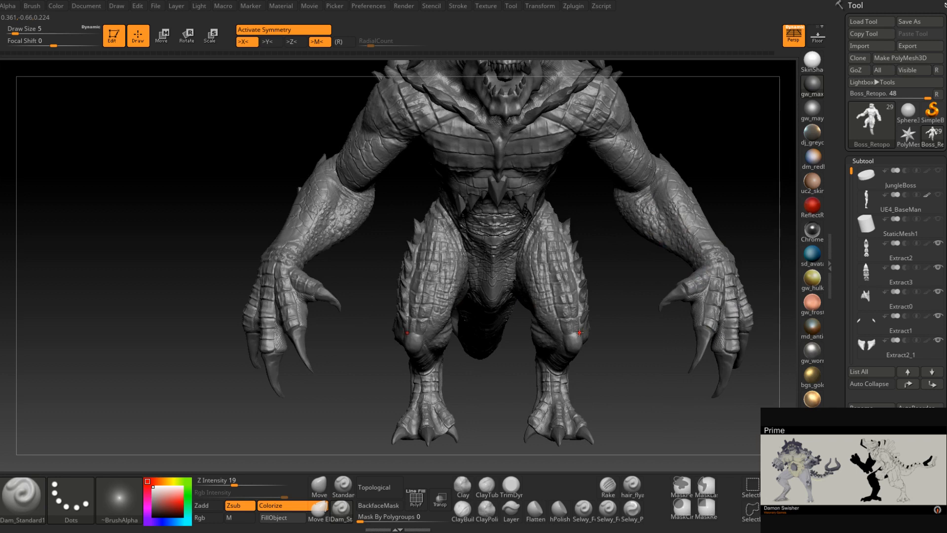
{"action": "right_click_drag", "start_coordinate": [697, 294], "coordinate": [531, 297]}
{"action": "right_click_drag", "start_coordinate": [523, 252], "coordinate": [526, 298], "text": "ctrl"}
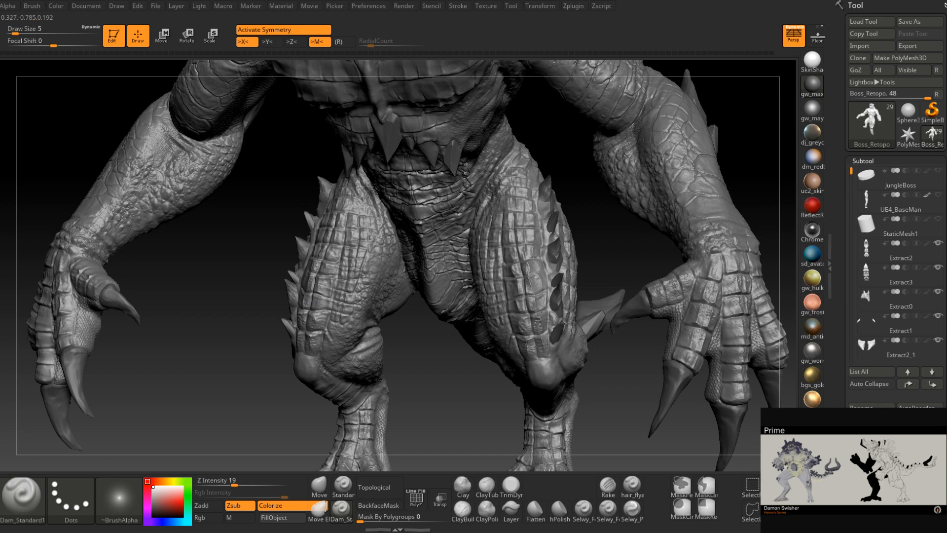
Stamp reptile scales onto the rear of the cheek and jaw with the Standard brush in DragRect mode
{"action": "right_click_drag", "start_coordinate": [537, 313], "coordinate": [577, 296]}
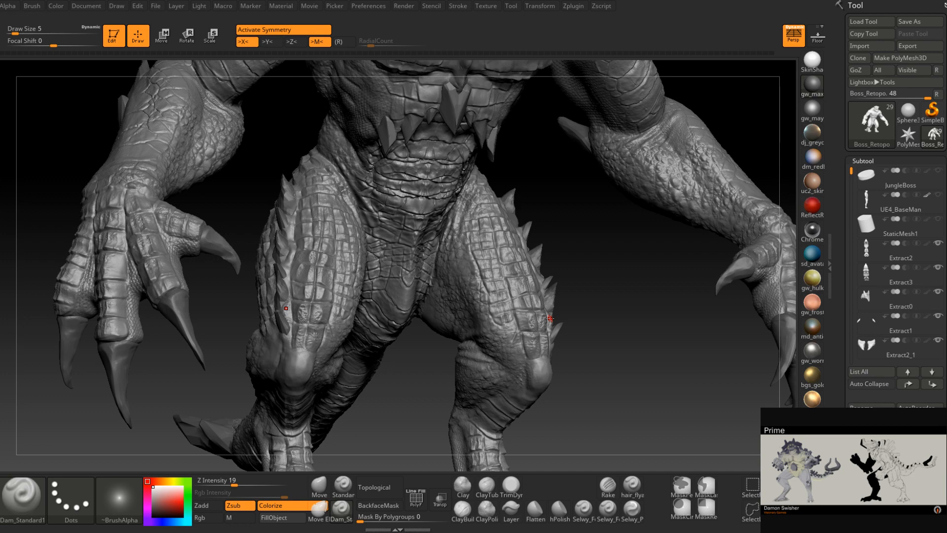
{"action": "right_click_drag", "start_coordinate": [589, 270], "coordinate": [550, 304], "text": "ctrl"}
{"action": "mouse_move", "coordinate": [550, 304]}
{"action": "right_mouse_down", "text": "ctrl"}
{"action": "mouse_move", "coordinate": [541, 302]}
{"action": "mouse_move", "coordinate": [524, 383]}
{"action": "right_mouse_up", "text": "ctrl"}
{"action": "right_click_drag", "start_coordinate": [455, 180], "coordinate": [451, 413], "text": "alt"}
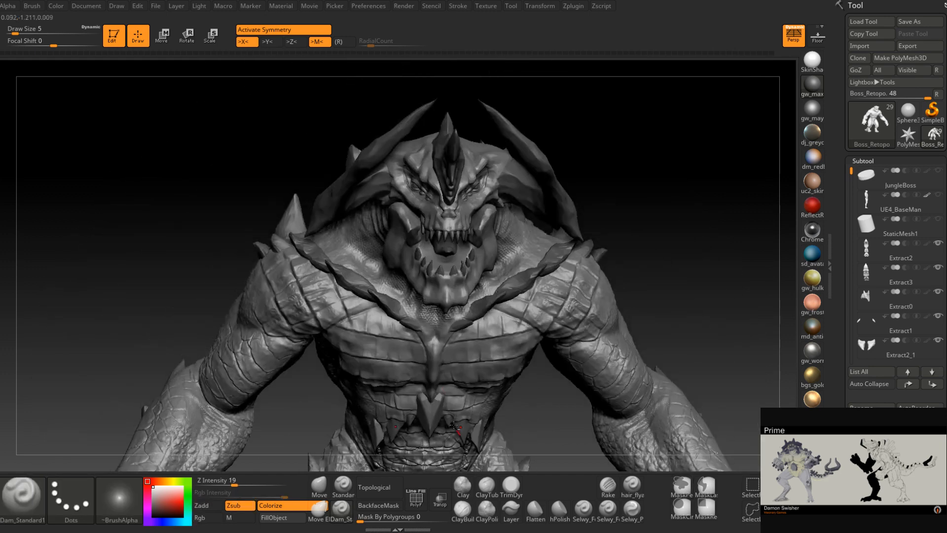
{"action": "mouse_move", "coordinate": [438, 217]}
{"action": "right_mouse_down", "text": "alt"}
{"action": "mouse_move", "coordinate": [443, 305]}
{"action": "mouse_move", "coordinate": [450, 306]}
{"action": "mouse_move", "coordinate": [441, 252]}
{"action": "right_mouse_up", "text": "alt"}
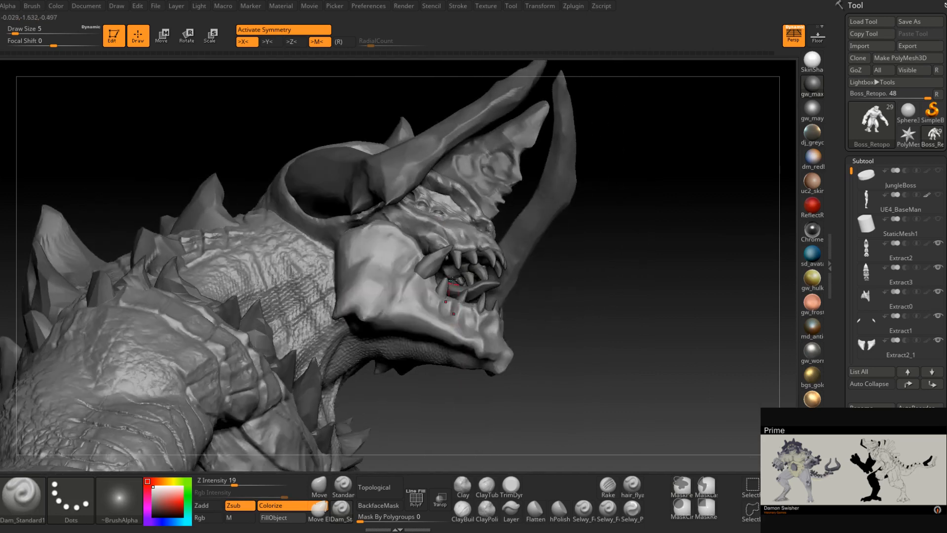
{"action": "left_click", "coordinate": [344, 486]}
{"action": "mouse_move", "coordinate": [381, 289]}
{"action": "right_mouse_down"}
{"action": "mouse_move", "coordinate": [358, 316]}
{"action": "mouse_move", "coordinate": [329, 290]}
{"action": "right_mouse_up"}
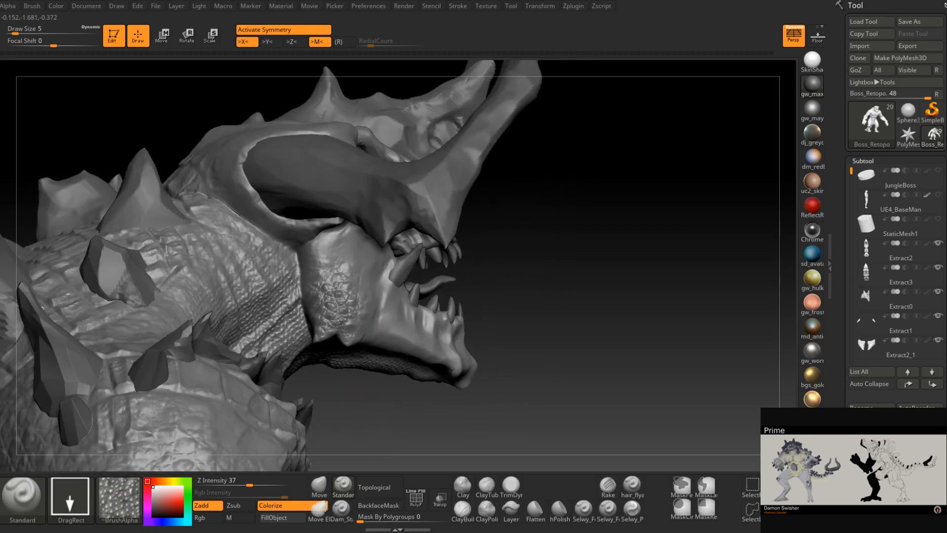
{"action": "mouse_move", "coordinate": [355, 312]}
{"action": "right_mouse_down"}
{"action": "mouse_move", "coordinate": [394, 351]}
{"action": "mouse_move", "coordinate": [393, 285]}
{"action": "mouse_move", "coordinate": [400, 298]}
{"action": "mouse_move", "coordinate": [387, 300]}
{"action": "right_mouse_up"}
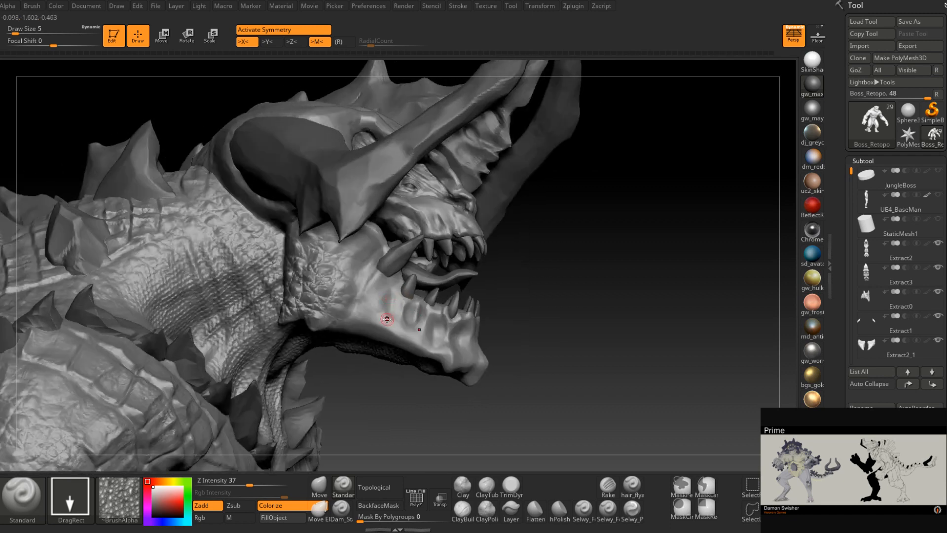
Load the Crocodile_Caiman_LargeBackScales_AS012512 alpha and try stamping it along the side of the lower jaw
{"action": "left_click", "coordinate": [136, 493]}
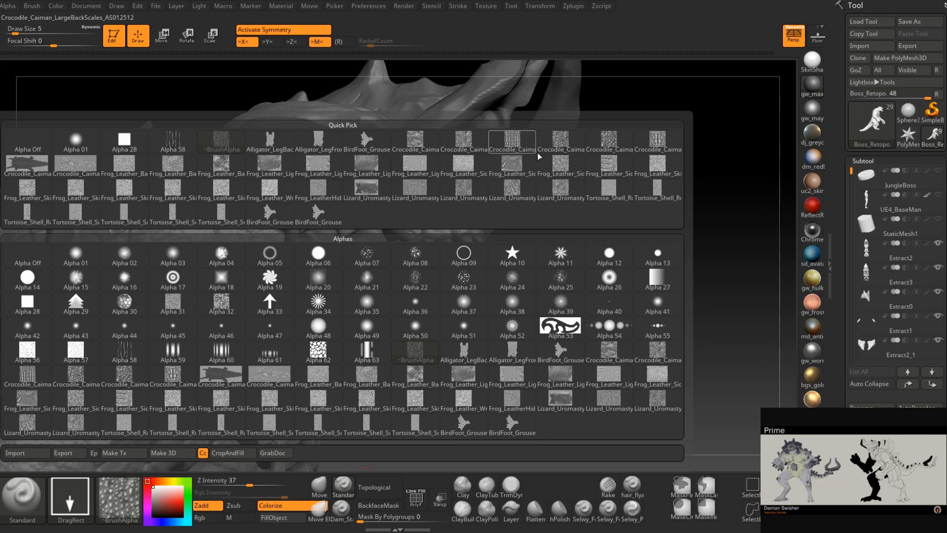
{"action": "left_click", "coordinate": [515, 149]}
{"action": "right_click_drag", "start_coordinate": [438, 338], "coordinate": [399, 339]}
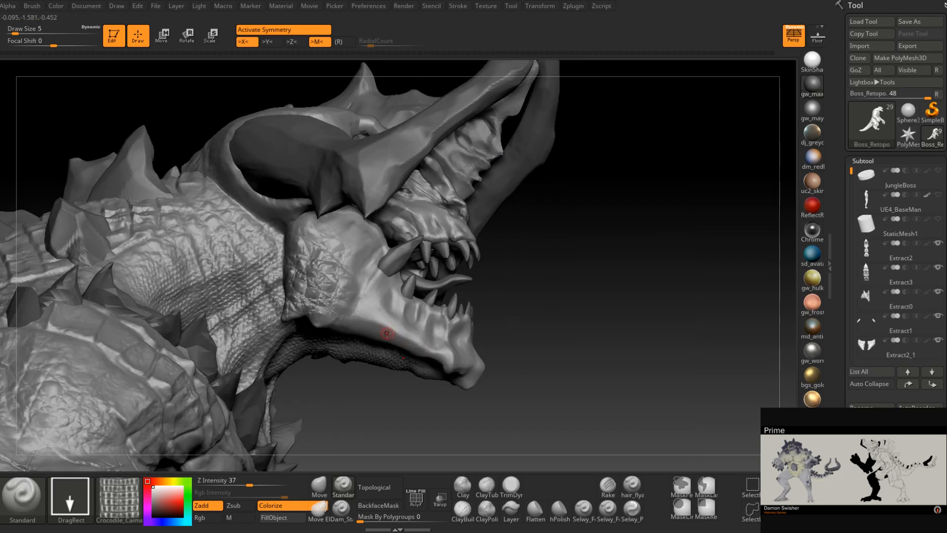
{"action": "left_click_drag", "start_coordinate": [387, 333], "coordinate": [323, 305]}
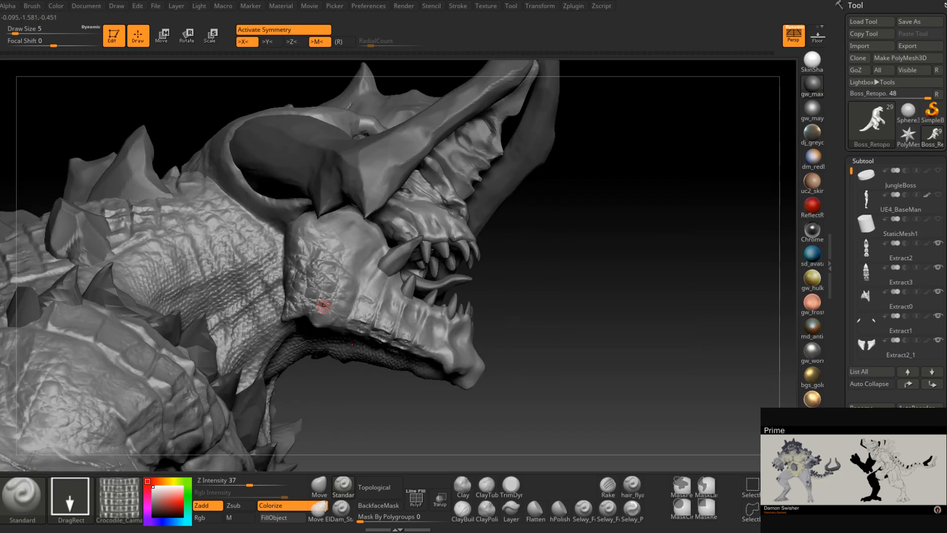
Try further large-scale stamps toward the chin and undo the stamps on the lower jaw
{"action": "right_click_drag", "start_coordinate": [427, 348], "coordinate": [387, 348]}
{"action": "mouse_move", "coordinate": [455, 361]}
{"action": "left_mouse_down"}
{"action": "mouse_move", "coordinate": [431, 367]}
{"action": "mouse_move", "coordinate": [408, 340]}
{"action": "mouse_move", "coordinate": [427, 347]}
{"action": "left_mouse_up"}
{"action": "mouse_move", "coordinate": [469, 341]}
{"action": "right_mouse_down"}
{"action": "mouse_move", "coordinate": [446, 376]}
{"action": "mouse_move", "coordinate": [473, 329]}
{"action": "mouse_move", "coordinate": [421, 342]}
{"action": "right_mouse_up"}
{"action": "key", "text": "ctrl"}
{"action": "key", "text": "ctrl+z"}
{"action": "left_click_drag", "start_coordinate": [399, 332], "coordinate": [348, 313]}
{"action": "mouse_move", "coordinate": [404, 316]}
{"action": "right_mouse_down"}
{"action": "mouse_move", "coordinate": [395, 369]}
{"action": "mouse_move", "coordinate": [410, 367]}
{"action": "right_mouse_up"}
{"action": "key", "text": "ctrl+z"}
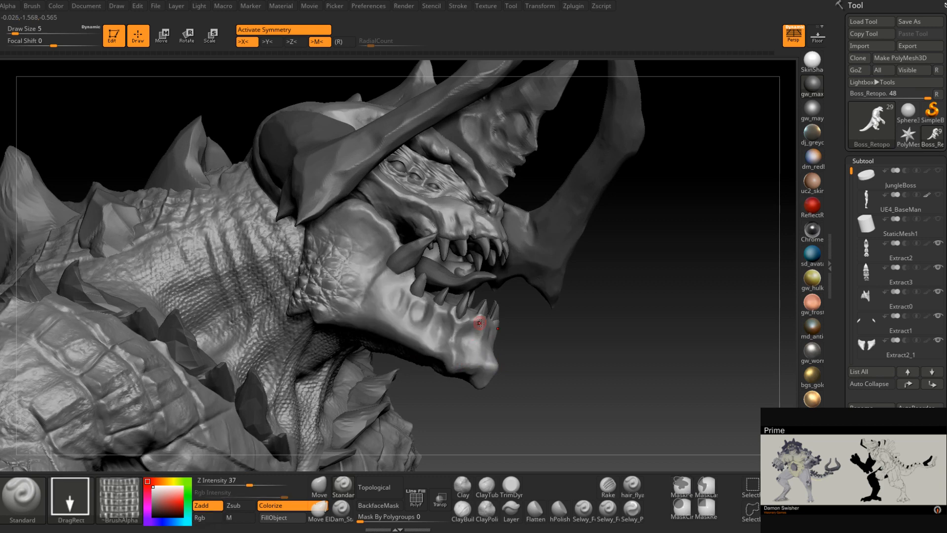
Set the draw size to 39, mask the lower jaw and invert the mask
{"action": "right_click_drag", "start_coordinate": [480, 323], "coordinate": [478, 329]}
{"action": "key", "text": "space"}
{"action": "left_click_drag", "start_coordinate": [478, 334], "coordinate": [489, 333]}
{"action": "right_click_drag", "start_coordinate": [459, 326], "coordinate": [492, 325], "text": "shift"}
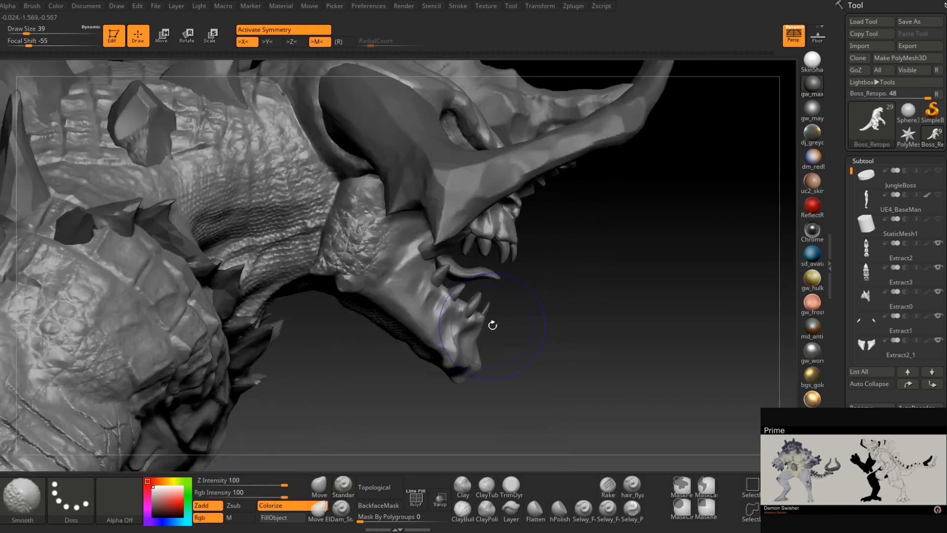
{"action": "key", "text": "ctrl+z"}
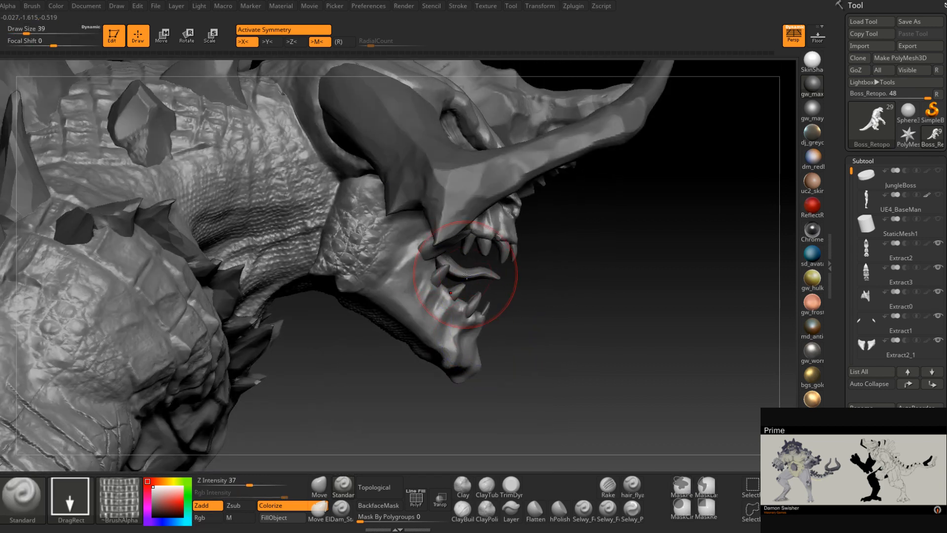
{"action": "mouse_move", "coordinate": [460, 270]}
{"action": "left_mouse_down", "text": "ctrl"}
{"action": "mouse_move", "coordinate": [436, 247]}
{"action": "mouse_move", "coordinate": [424, 274]}
{"action": "mouse_move", "coordinate": [459, 296]}
{"action": "mouse_move", "coordinate": [472, 320]}
{"action": "mouse_move", "coordinate": [419, 235]}
{"action": "mouse_move", "coordinate": [475, 257]}
{"action": "left_mouse_up", "text": "ctrl"}
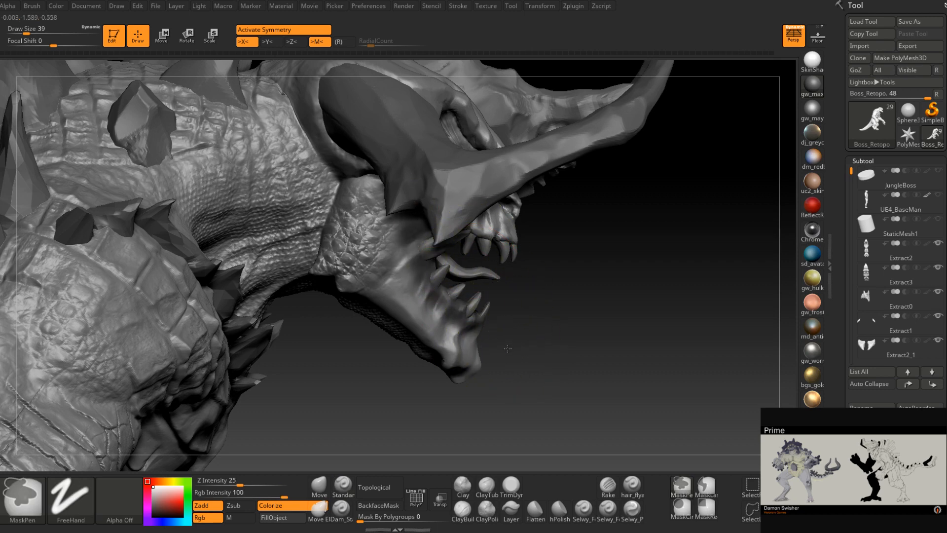
{"action": "left_click", "coordinate": [515, 339], "text": "ctrl"}
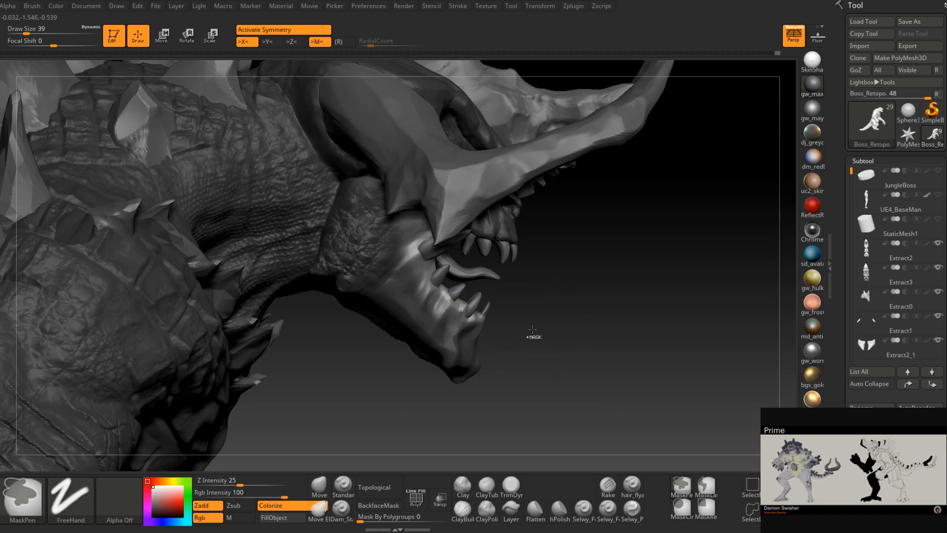
{"action": "left_click_drag", "start_coordinate": [530, 327], "coordinate": [529, 338], "text": "ctrl"}
Stamp the large crocodile back scales along the side of the lower jaw and undo an unwanted stamp
{"action": "left_click_drag", "start_coordinate": [401, 336], "coordinate": [359, 255]}
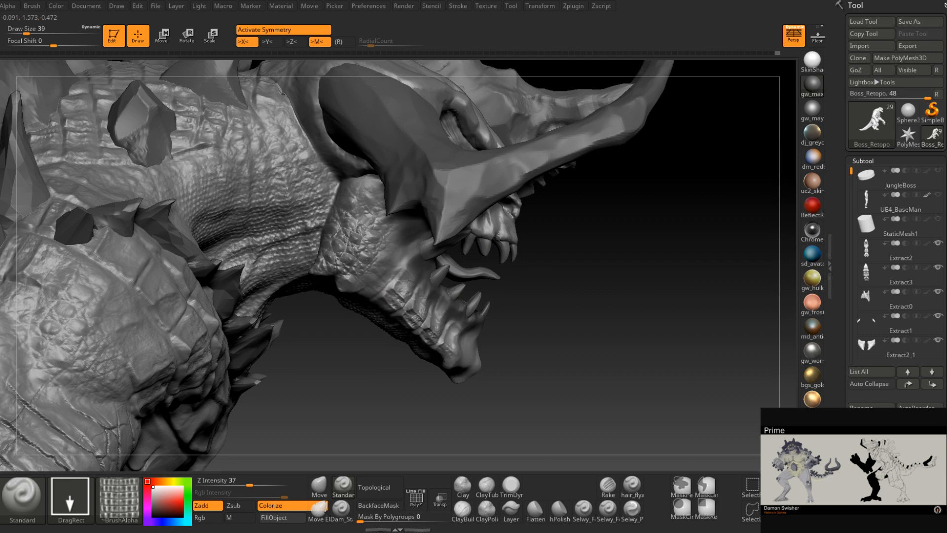
{"action": "mouse_move", "coordinate": [501, 286]}
{"action": "left_mouse_down"}
{"action": "mouse_move", "coordinate": [471, 316]}
{"action": "mouse_move", "coordinate": [481, 331]}
{"action": "left_mouse_up"}
{"action": "mouse_move", "coordinate": [481, 330]}
{"action": "right_mouse_down"}
{"action": "mouse_move", "coordinate": [504, 320]}
{"action": "mouse_move", "coordinate": [483, 317]}
{"action": "right_mouse_up"}
{"action": "key", "text": "ctrl+z"}
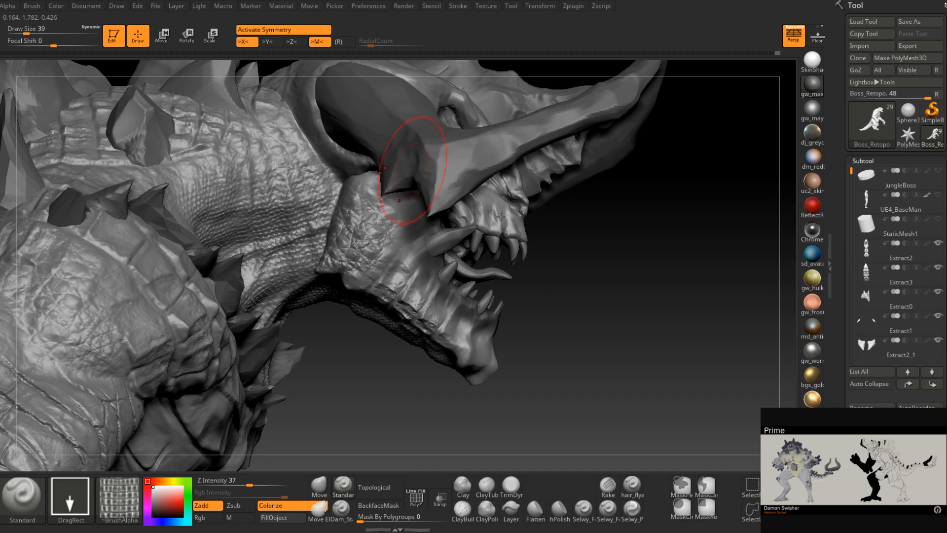
Mask the eye sockets and stamp large crocodile scales along the brow ridge above them
{"action": "mouse_move", "coordinate": [518, 340]}
{"action": "right_mouse_down"}
{"action": "mouse_move", "coordinate": [501, 322]}
{"action": "mouse_move", "coordinate": [486, 331]}
{"action": "mouse_move", "coordinate": [513, 353]}
{"action": "mouse_move", "coordinate": [493, 296]}
{"action": "mouse_move", "coordinate": [479, 343]}
{"action": "mouse_move", "coordinate": [497, 339]}
{"action": "mouse_move", "coordinate": [522, 360]}
{"action": "mouse_move", "coordinate": [482, 345]}
{"action": "mouse_move", "coordinate": [554, 327]}
{"action": "mouse_move", "coordinate": [519, 358]}
{"action": "mouse_move", "coordinate": [529, 323]}
{"action": "mouse_move", "coordinate": [498, 320]}
{"action": "mouse_move", "coordinate": [489, 301]}
{"action": "mouse_move", "coordinate": [503, 296]}
{"action": "mouse_move", "coordinate": [488, 306]}
{"action": "right_mouse_up"}
{"action": "key", "text": "ctrl"}
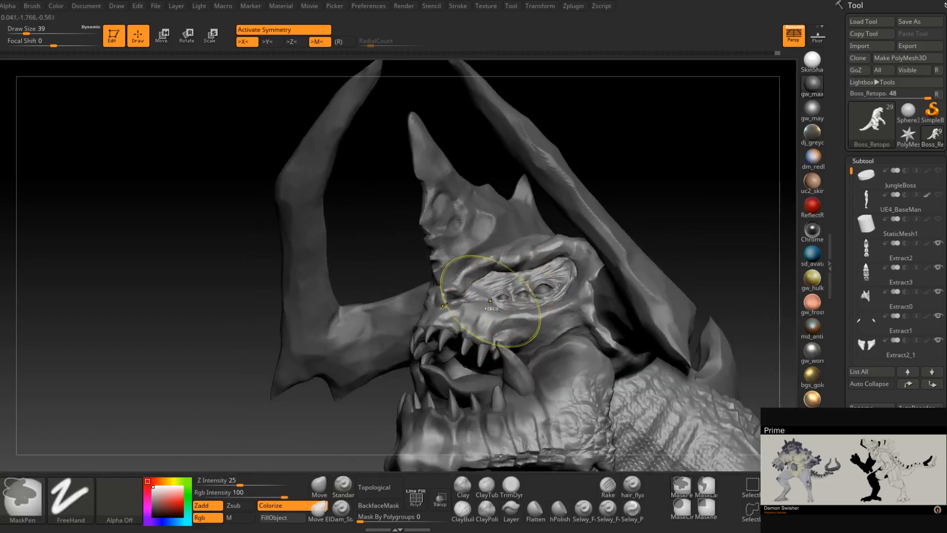
{"action": "left_click_drag", "start_coordinate": [524, 302], "coordinate": [551, 276], "text": "ctrl"}
{"action": "right_click_drag", "start_coordinate": [502, 266], "coordinate": [520, 261]}
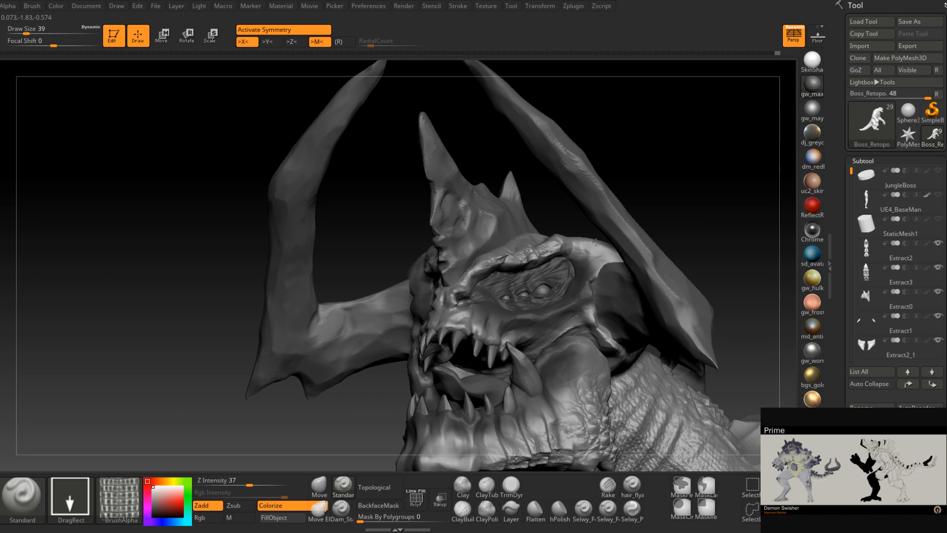
{"action": "mouse_move", "coordinate": [595, 241]}
{"action": "right_mouse_down"}
{"action": "mouse_move", "coordinate": [499, 329]}
{"action": "mouse_move", "coordinate": [487, 317]}
{"action": "right_mouse_up"}
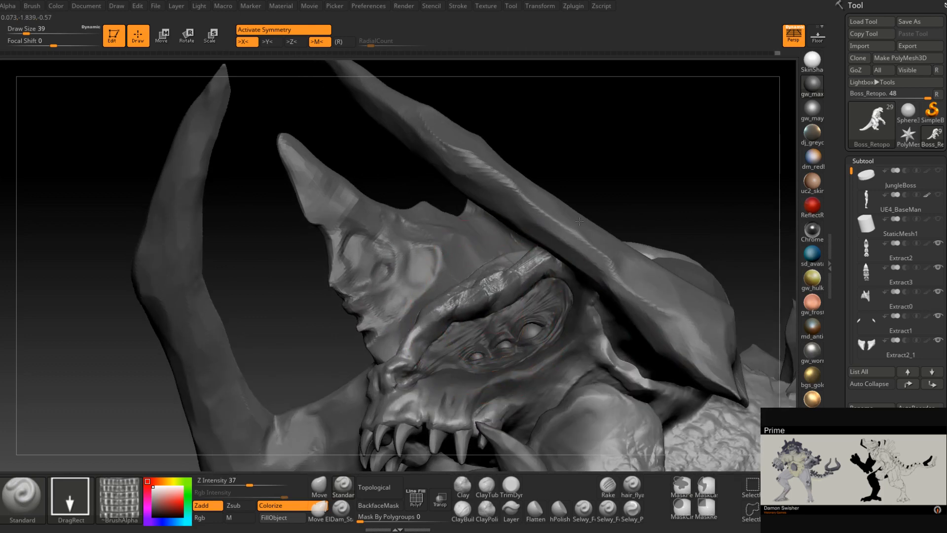
{"action": "mouse_move", "coordinate": [507, 317]}
{"action": "right_mouse_down"}
{"action": "mouse_move", "coordinate": [518, 306]}
{"action": "mouse_move", "coordinate": [494, 348]}
{"action": "mouse_move", "coordinate": [463, 366]}
{"action": "mouse_move", "coordinate": [474, 295]}
{"action": "mouse_move", "coordinate": [443, 306]}
{"action": "mouse_move", "coordinate": [459, 338]}
{"action": "mouse_move", "coordinate": [472, 281]}
{"action": "right_mouse_up"}
{"action": "mouse_move", "coordinate": [496, 283]}
{"action": "right_mouse_down"}
{"action": "mouse_move", "coordinate": [513, 269]}
{"action": "mouse_move", "coordinate": [582, 283]}
{"action": "right_mouse_up"}
{"action": "mouse_move", "coordinate": [481, 300]}
{"action": "right_mouse_down"}
{"action": "mouse_move", "coordinate": [586, 302]}
{"action": "mouse_move", "coordinate": [471, 315]}
{"action": "right_mouse_up"}
Mask everything except the upper jaw, stamp large crocodile scales above its teeth, and save the project
{"action": "key", "text": "ctrl"}
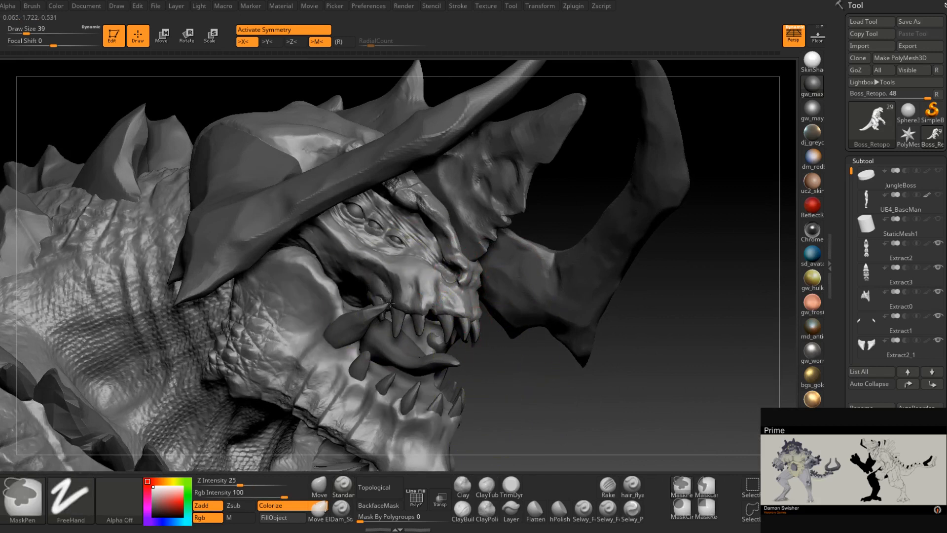
{"action": "key", "text": "ctrl"}
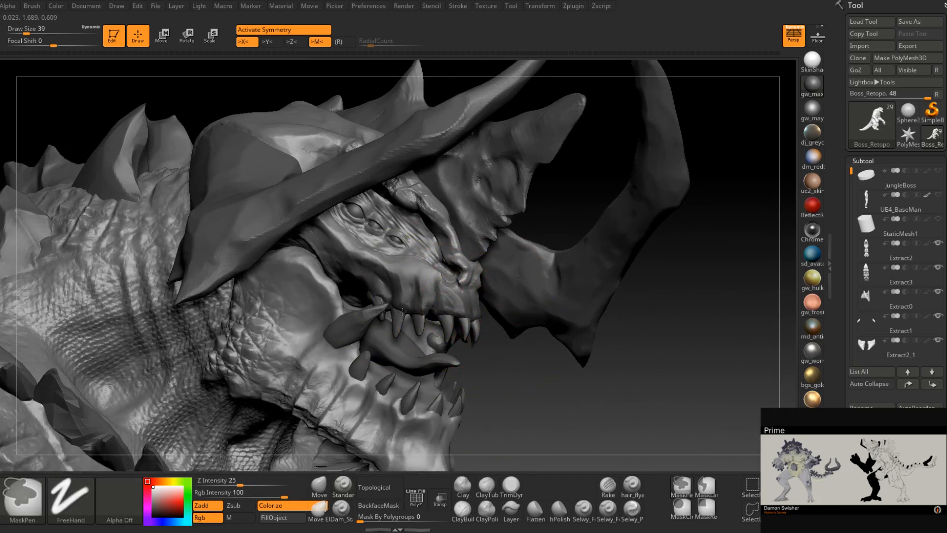
{"action": "key", "text": "ctrl"}
{"action": "mouse_move", "coordinate": [389, 295]}
{"action": "right_mouse_down"}
{"action": "mouse_move", "coordinate": [508, 393]}
{"action": "mouse_move", "coordinate": [503, 407]}
{"action": "mouse_move", "coordinate": [454, 295]}
{"action": "right_mouse_up"}
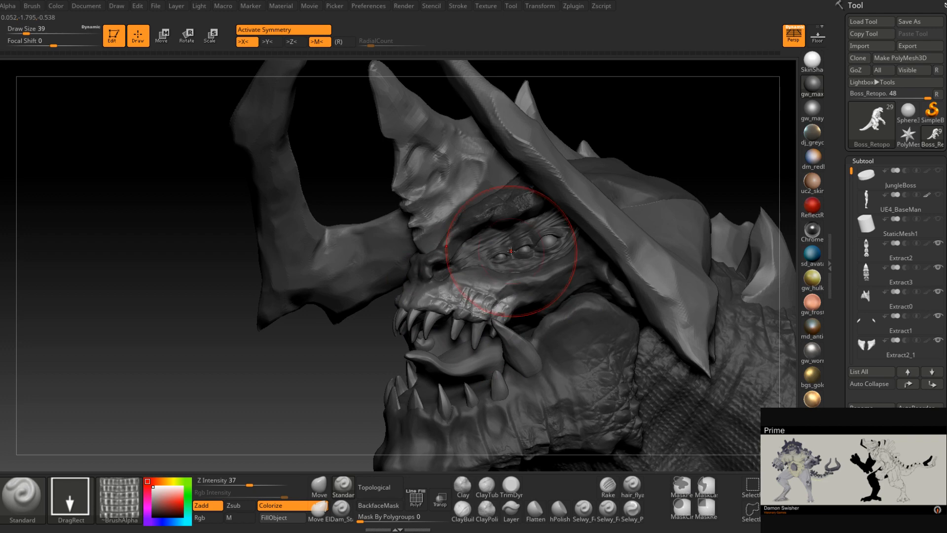
{"action": "mouse_move", "coordinate": [508, 246]}
{"action": "right_mouse_down"}
{"action": "mouse_move", "coordinate": [484, 319]}
{"action": "mouse_move", "coordinate": [436, 343]}
{"action": "right_mouse_up"}
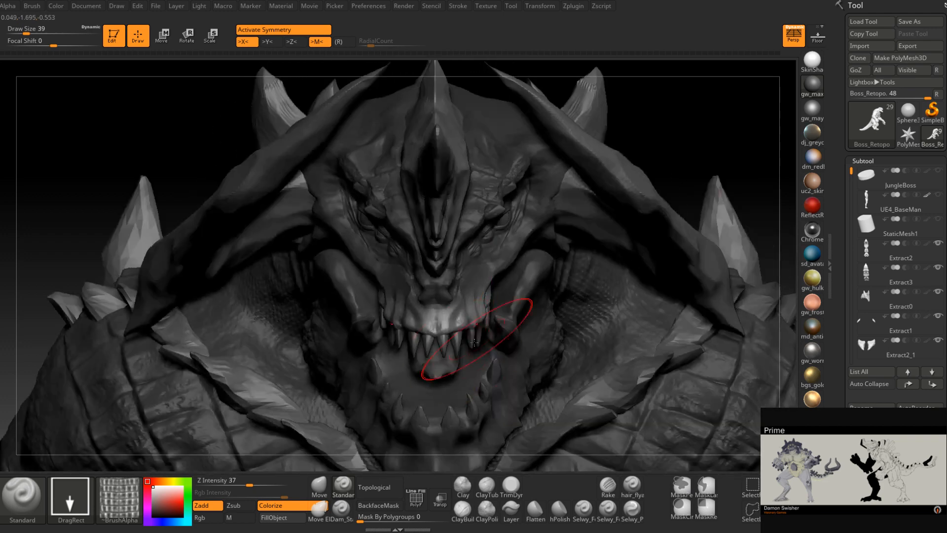
{"action": "key", "text": "ctrl+s"}
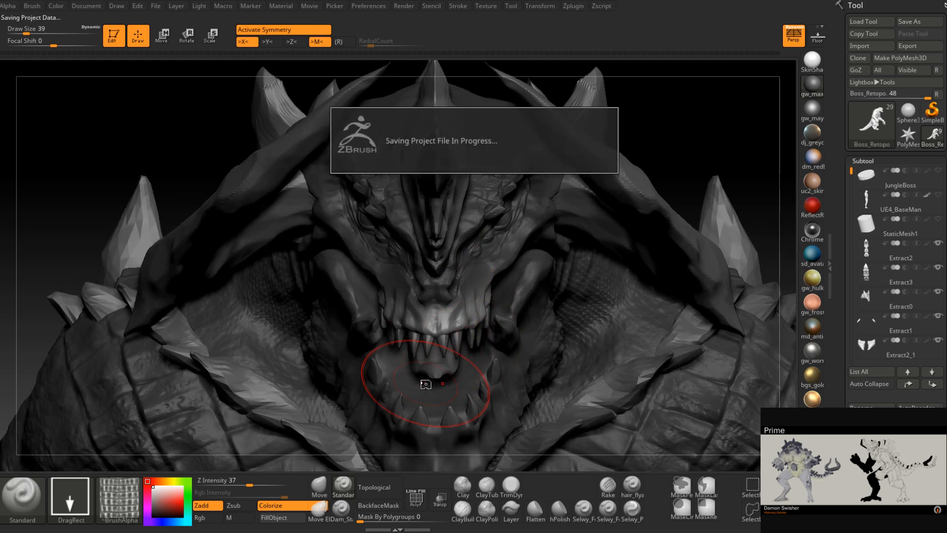
Stamp a different Crocodile_Caiman alpha onto the muzzle above the upper teeth and set the draw size to 17
{"action": "mouse_move", "coordinate": [429, 253]}
{"action": "right_mouse_down"}
{"action": "mouse_move", "coordinate": [419, 266]}
{"action": "mouse_move", "coordinate": [452, 305]}
{"action": "right_mouse_up"}
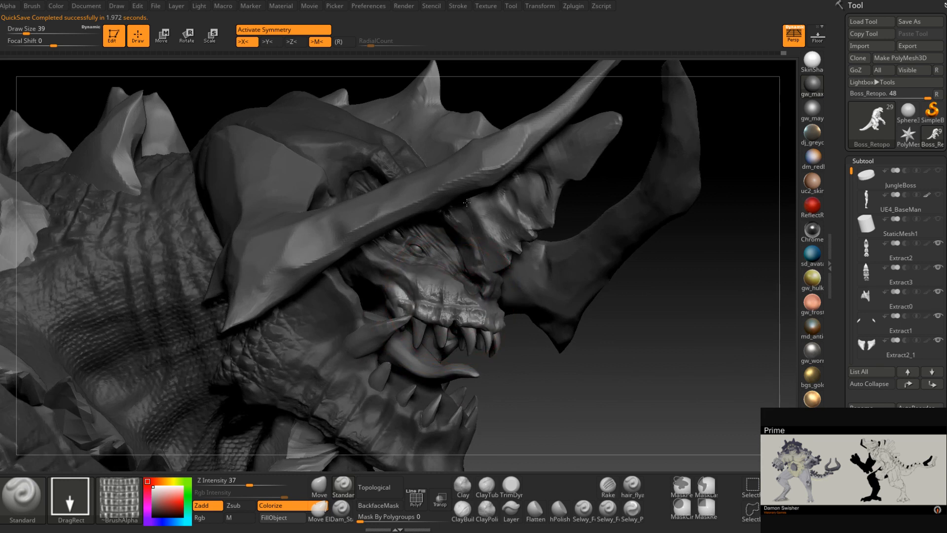
{"action": "left_click", "coordinate": [131, 488]}
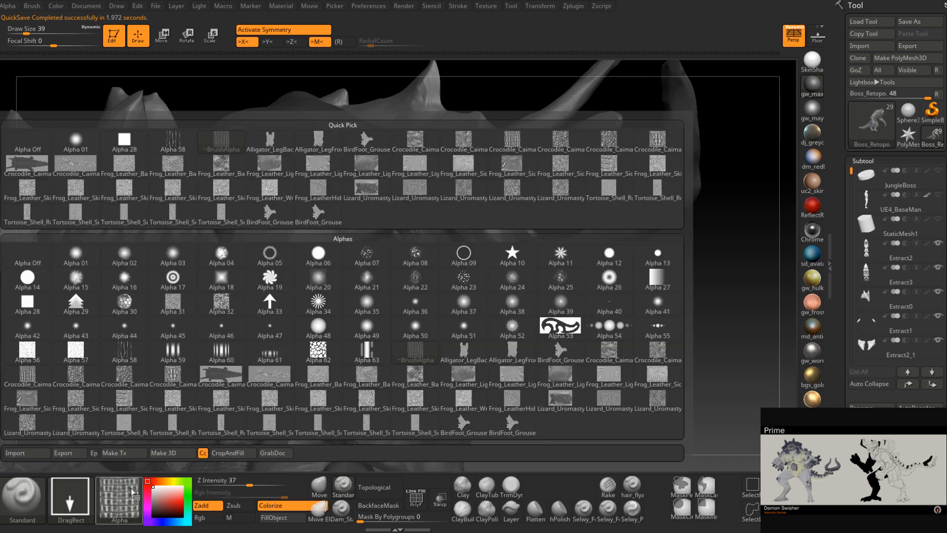
{"action": "left_click", "coordinate": [658, 139]}
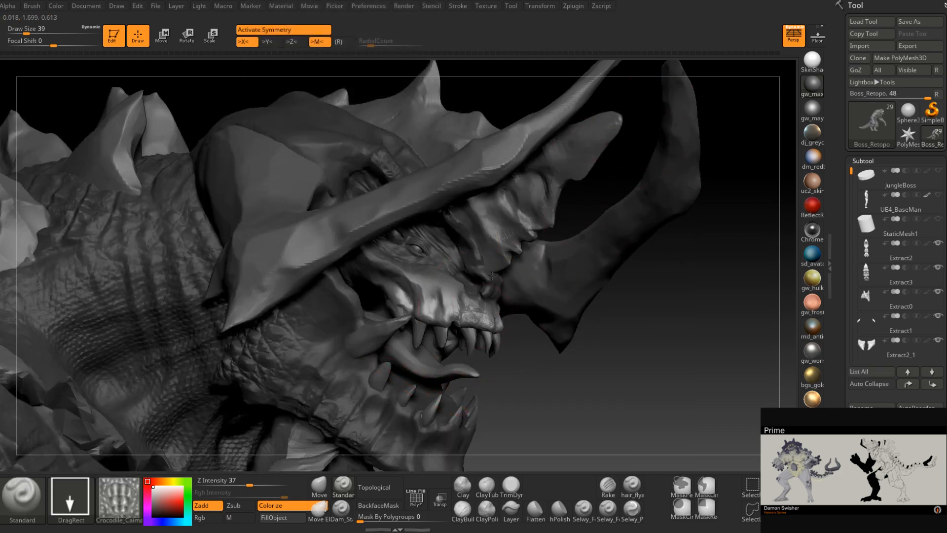
{"action": "left_click_drag", "start_coordinate": [456, 295], "coordinate": [437, 281]}
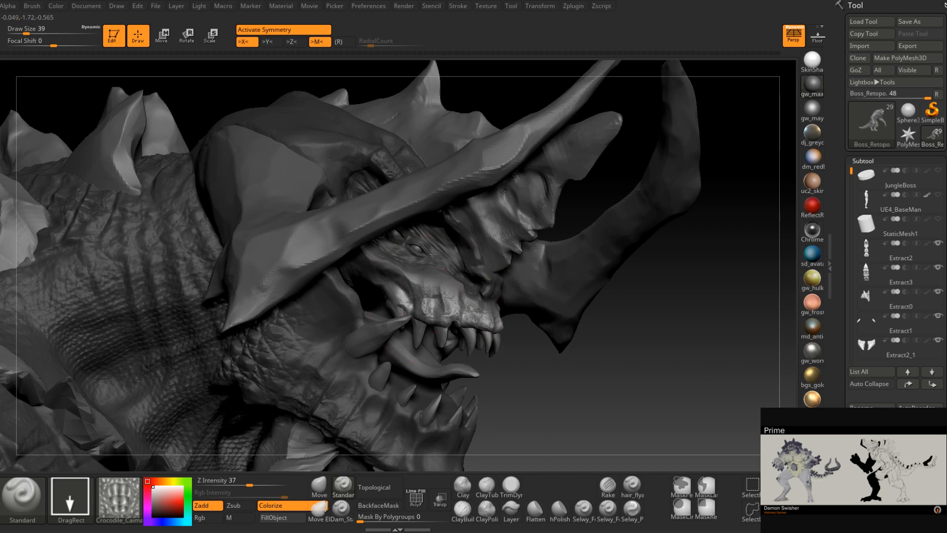
{"action": "mouse_move", "coordinate": [490, 271]}
{"action": "right_mouse_down"}
{"action": "mouse_move", "coordinate": [471, 300]}
{"action": "mouse_move", "coordinate": [508, 315]}
{"action": "mouse_move", "coordinate": [528, 296]}
{"action": "mouse_move", "coordinate": [516, 289]}
{"action": "right_mouse_up"}
{"action": "key", "text": "space"}
{"action": "left_click_drag", "start_coordinate": [513, 290], "coordinate": [502, 289]}
{"action": "right_click_drag", "start_coordinate": [463, 299], "coordinate": [472, 313]}
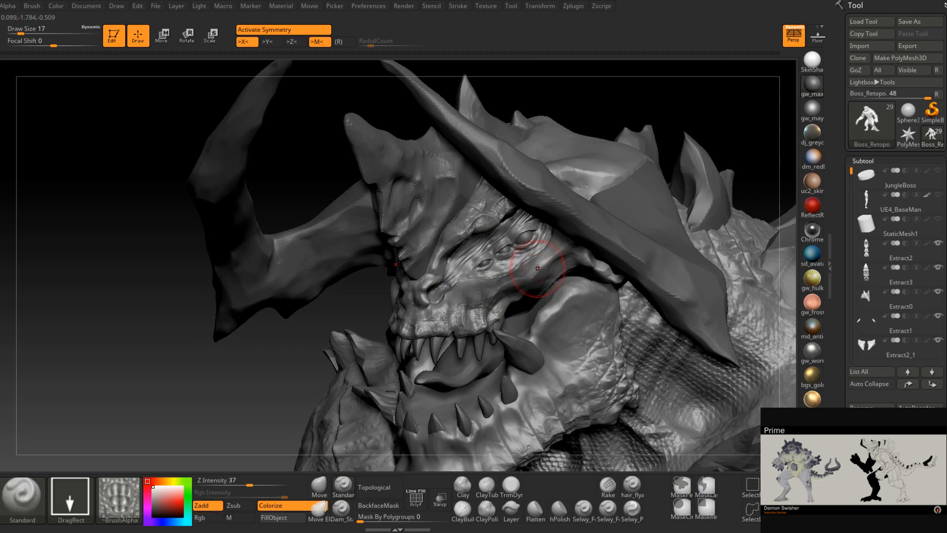
Isolate the upper jaw with a mask and restamp ~BrushAlpha scales on the muzzle beside the nostril
{"action": "right_click_drag", "start_coordinate": [538, 269], "coordinate": [524, 275]}
{"action": "key", "text": "ctrl"}
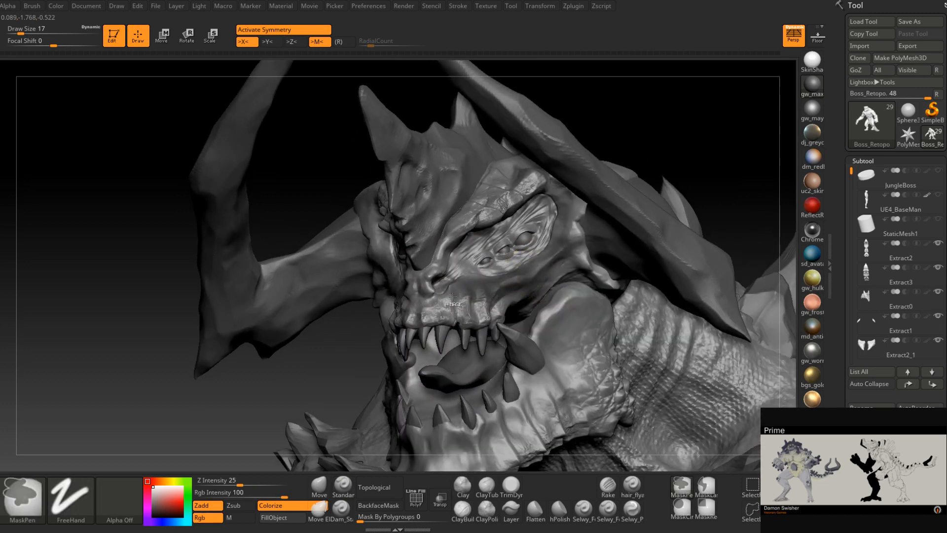
{"action": "key", "text": "ctrl"}
{"action": "mouse_move", "coordinate": [483, 289]}
{"action": "right_mouse_down", "text": "alt"}
{"action": "mouse_move", "coordinate": [458, 296]}
{"action": "mouse_move", "coordinate": [469, 307]}
{"action": "mouse_move", "coordinate": [458, 328]}
{"action": "right_mouse_up", "text": "alt"}
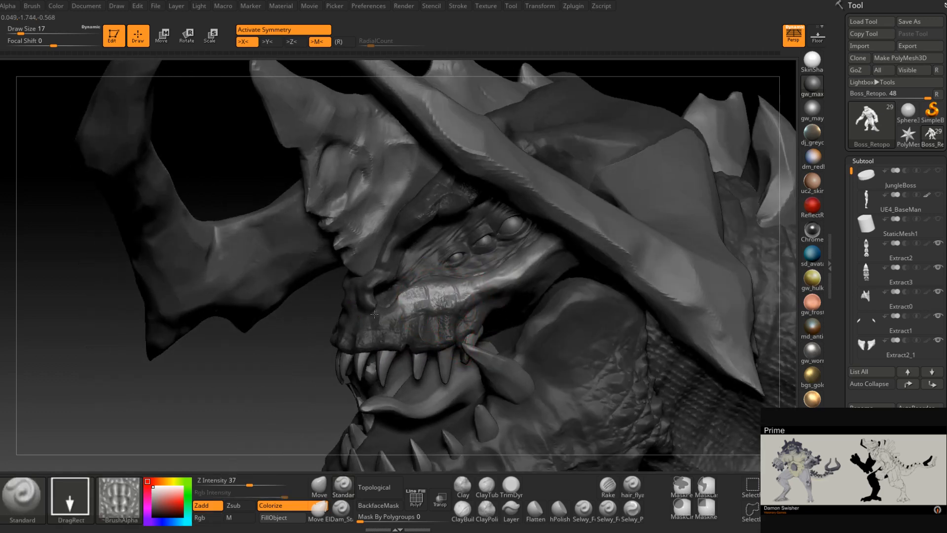
{"action": "key", "text": "ctrl+z"}
{"action": "left_click_drag", "start_coordinate": [427, 294], "coordinate": [369, 308]}
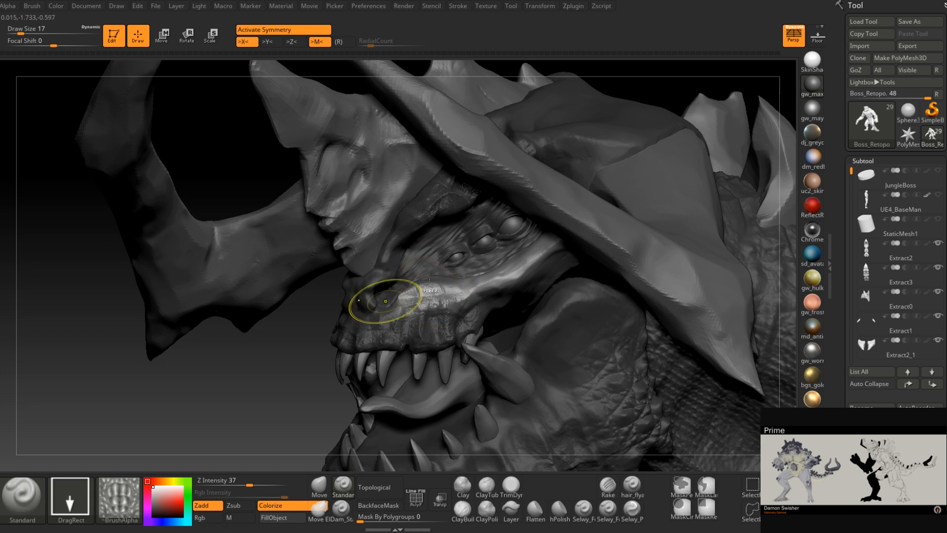
{"action": "key", "text": "ctrl+z"}
{"action": "left_click_drag", "start_coordinate": [429, 286], "coordinate": [371, 296]}
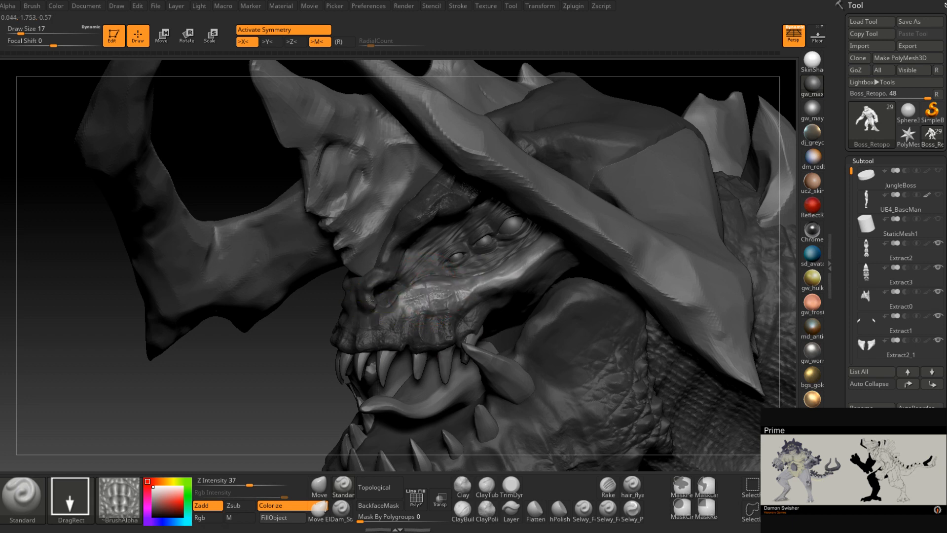
Try stamping the ~BrushAlpha scales along the cheekbone below the eyes at a Z Intensity of 37
{"action": "right_click_drag", "start_coordinate": [398, 297], "coordinate": [497, 271]}
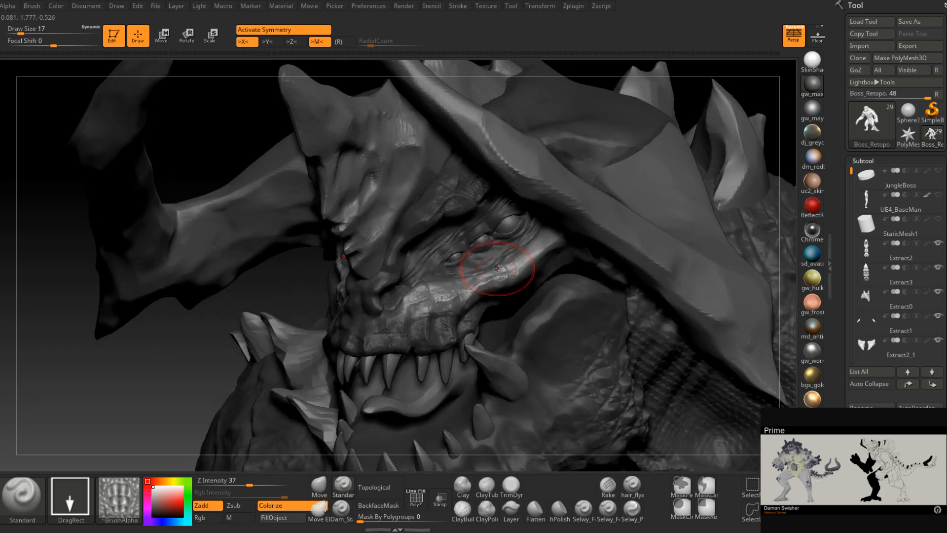
{"action": "right_click_drag", "start_coordinate": [497, 268], "coordinate": [512, 264]}
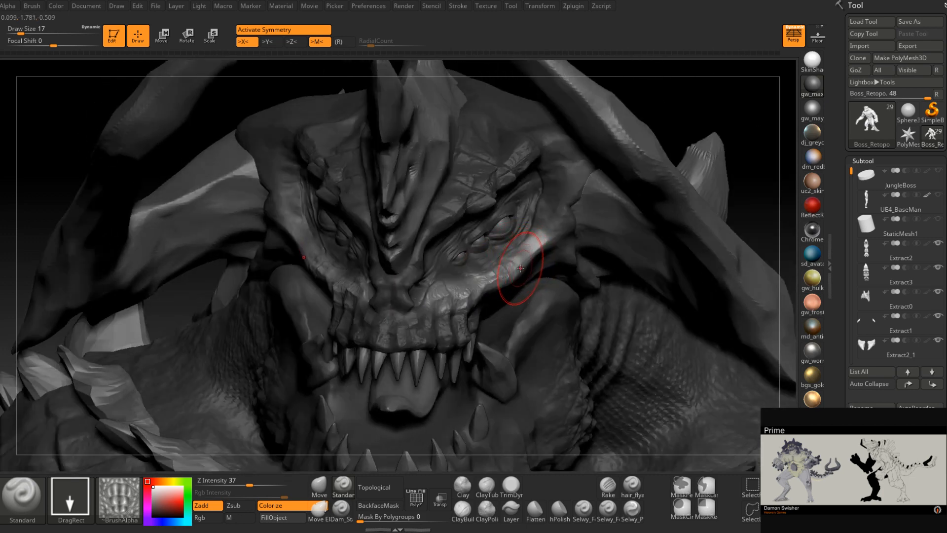
{"action": "key", "text": "ctrl+z"}
{"action": "key", "text": "ctrl+z"}
{"action": "right_click_drag", "start_coordinate": [513, 273], "coordinate": [523, 254]}
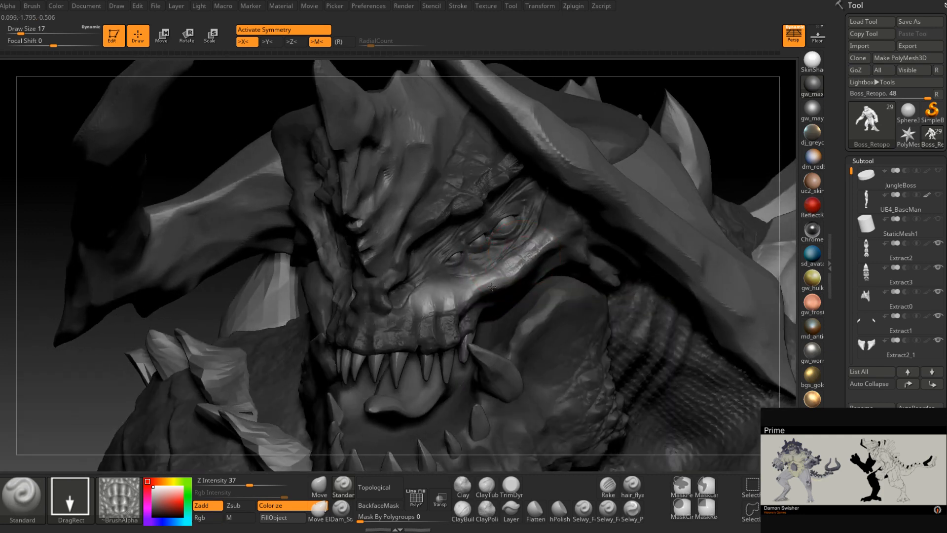
{"action": "left_click_drag", "start_coordinate": [513, 271], "coordinate": [473, 292]}
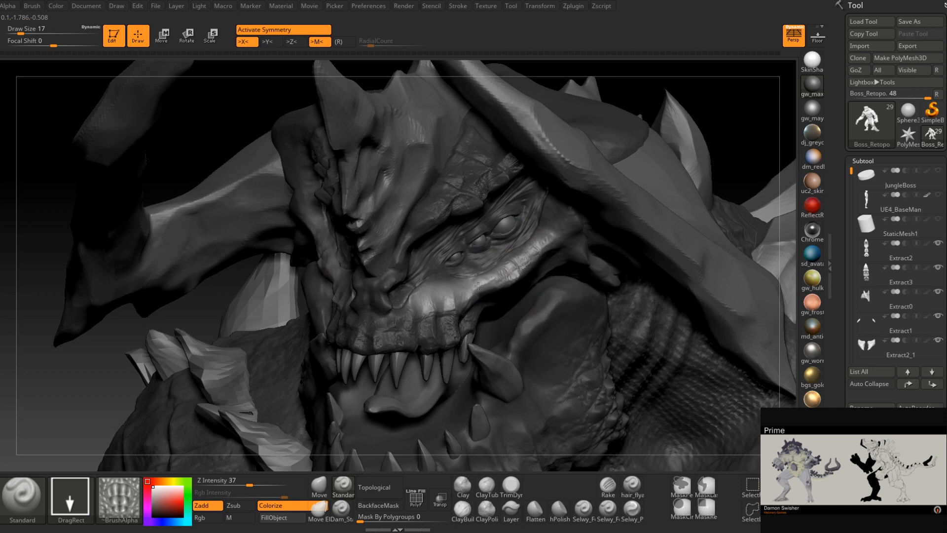
{"action": "key", "text": "ctrl+z"}
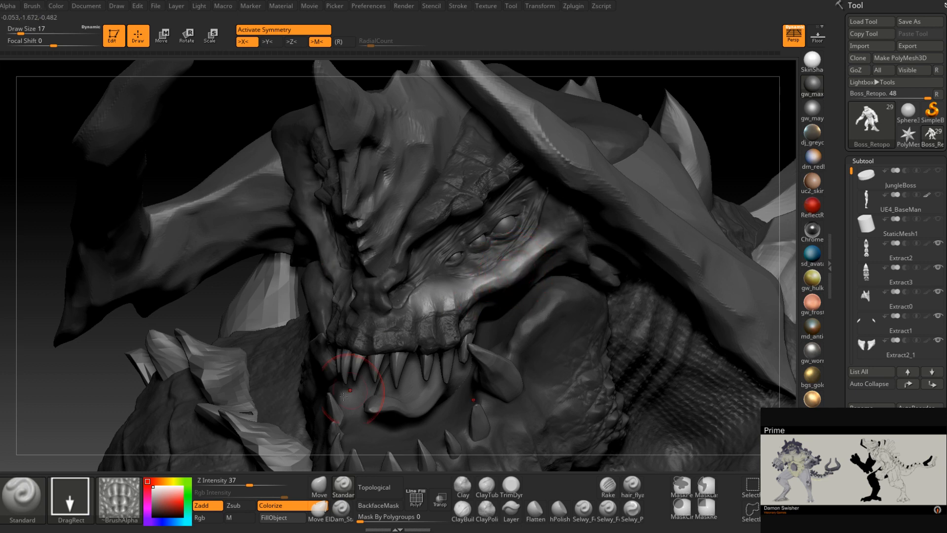
Set the Z Intensity to 53 and stamp the ~BrushAlpha scales along the cheekbone and muzzle below the eyes
{"action": "left_click", "coordinate": [260, 484]}
{"action": "mouse_move", "coordinate": [515, 263]}
{"action": "left_mouse_down"}
{"action": "mouse_move", "coordinate": [478, 291]}
{"action": "mouse_move", "coordinate": [474, 281]}
{"action": "left_mouse_up"}
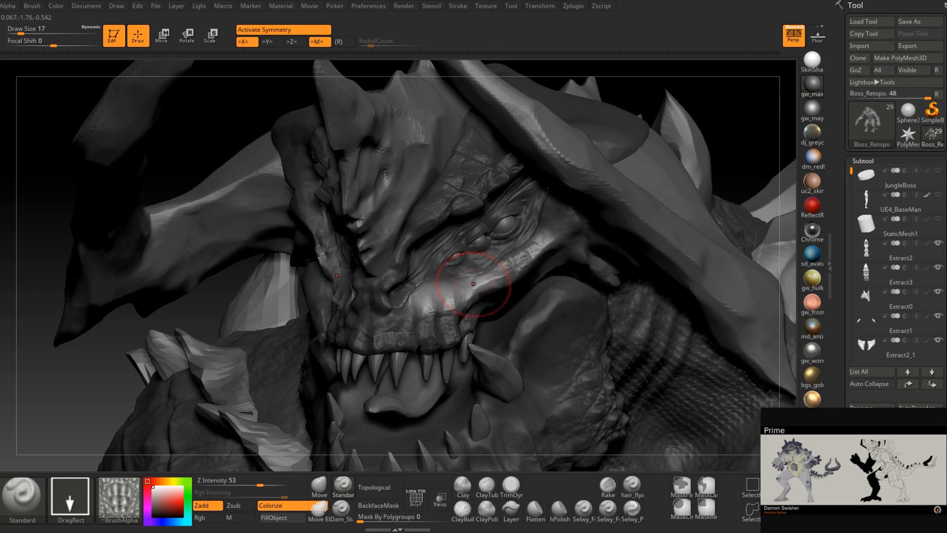
{"action": "right_click_drag", "start_coordinate": [473, 281], "coordinate": [465, 290]}
{"action": "mouse_move", "coordinate": [464, 289]}
{"action": "left_mouse_down"}
{"action": "mouse_move", "coordinate": [408, 295]}
{"action": "mouse_move", "coordinate": [378, 318]}
{"action": "left_mouse_up"}
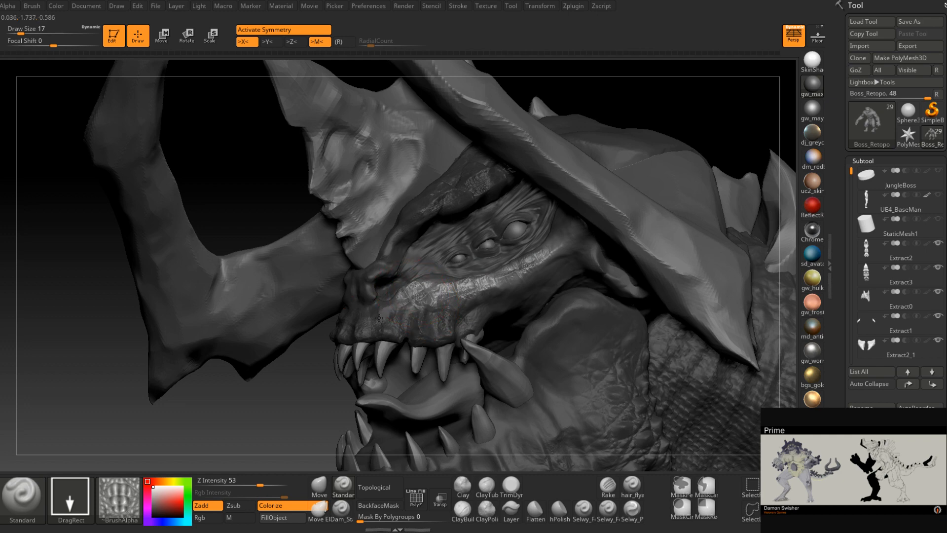
{"action": "mouse_move", "coordinate": [380, 322]}
{"action": "right_mouse_down"}
{"action": "mouse_move", "coordinate": [433, 328]}
{"action": "mouse_move", "coordinate": [423, 333]}
{"action": "mouse_move", "coordinate": [442, 322]}
{"action": "right_mouse_up"}
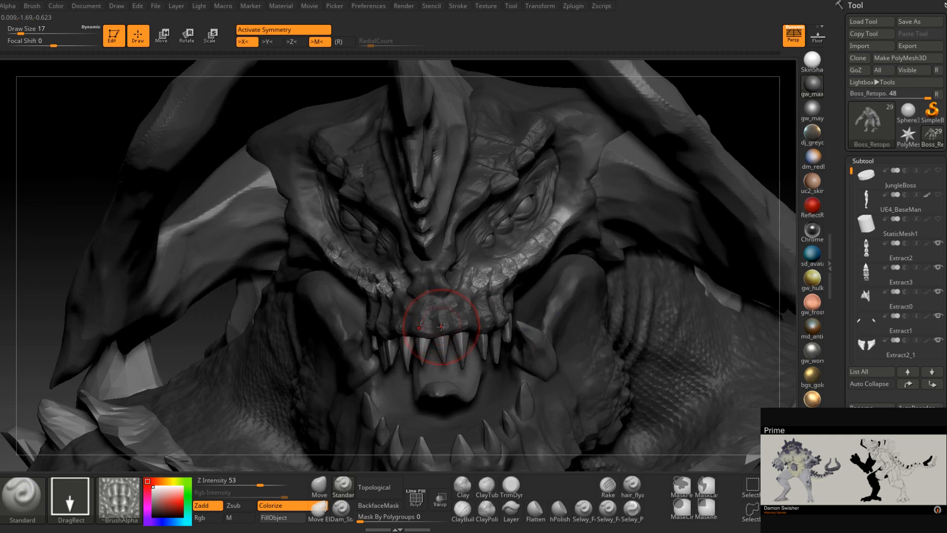
{"action": "mouse_move", "coordinate": [486, 286]}
{"action": "right_mouse_down"}
{"action": "mouse_move", "coordinate": [451, 275]}
{"action": "mouse_move", "coordinate": [467, 311]}
{"action": "mouse_move", "coordinate": [460, 320]}
{"action": "right_mouse_up"}
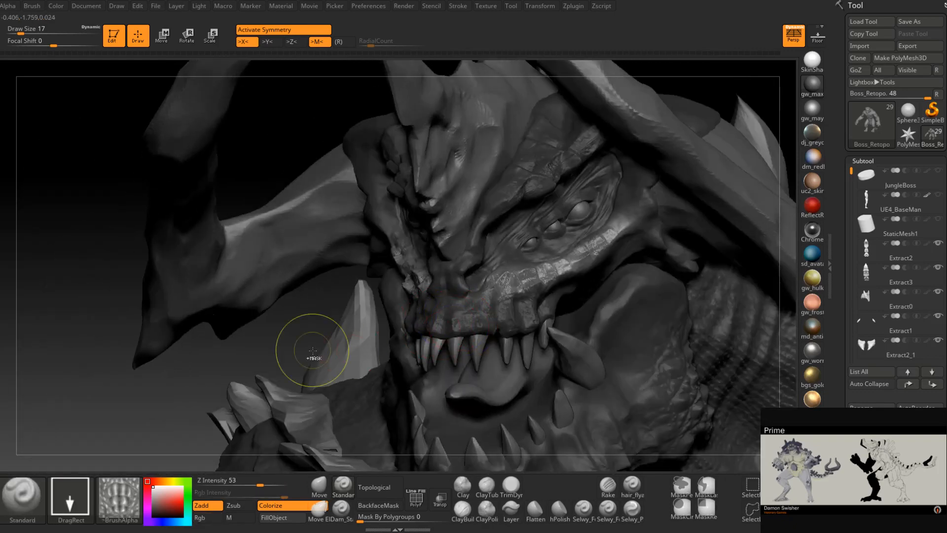
Clear the mask and stamp a blocky Crocodile_Caiman alpha at Z Intensity 39 on the cheek behind the upper teeth
{"action": "left_click_drag", "start_coordinate": [290, 340], "coordinate": [308, 320], "text": "ctrl"}
{"action": "right_click_drag", "start_coordinate": [572, 290], "coordinate": [540, 281]}
{"action": "right_click_drag", "start_coordinate": [605, 251], "coordinate": [609, 247]}
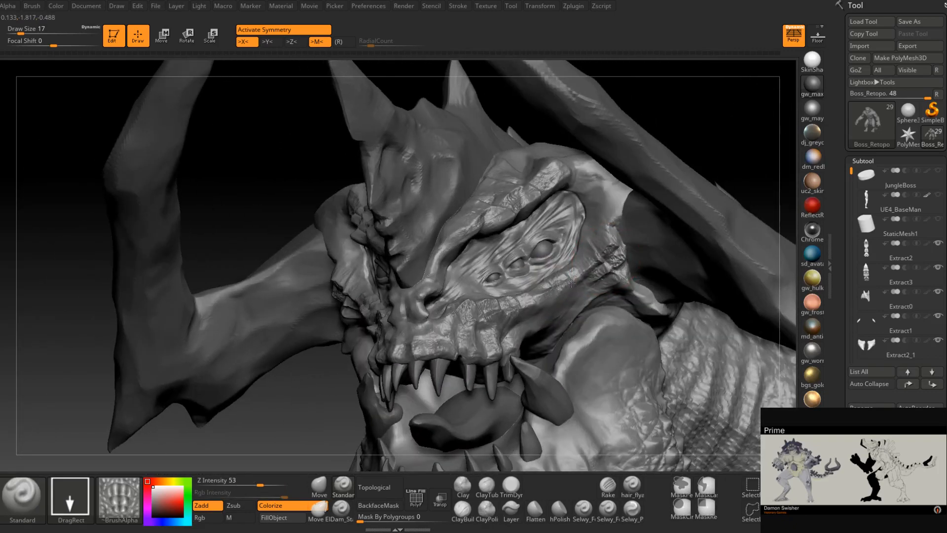
{"action": "right_click_drag", "start_coordinate": [561, 296], "coordinate": [563, 323]}
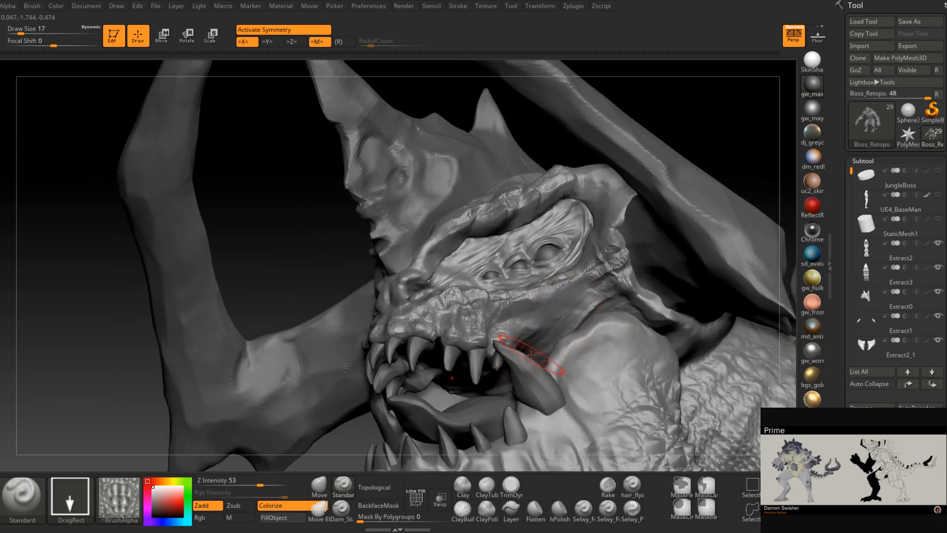
{"action": "left_click", "coordinate": [121, 496]}
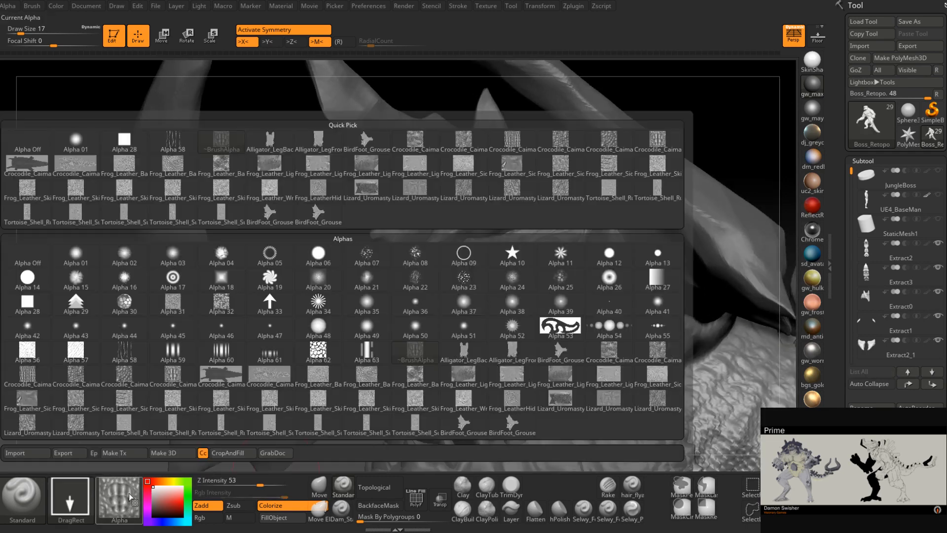
{"action": "left_click", "coordinate": [513, 148]}
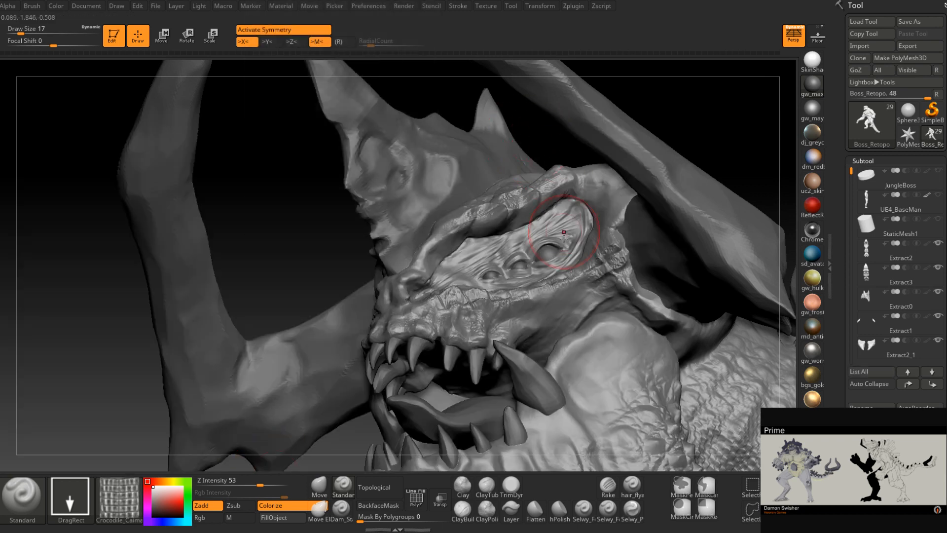
{"action": "left_click", "coordinate": [251, 483]}
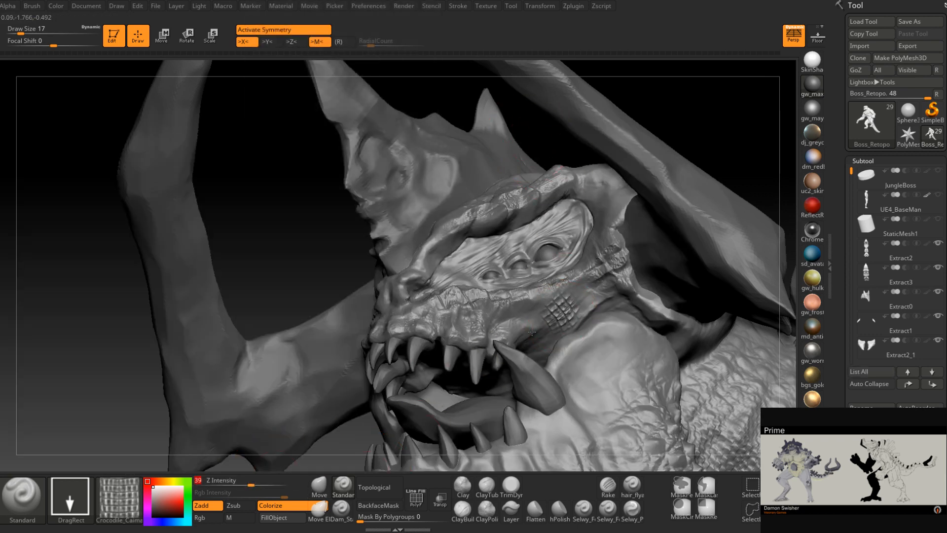
{"action": "left_click_drag", "start_coordinate": [532, 332], "coordinate": [607, 285]}
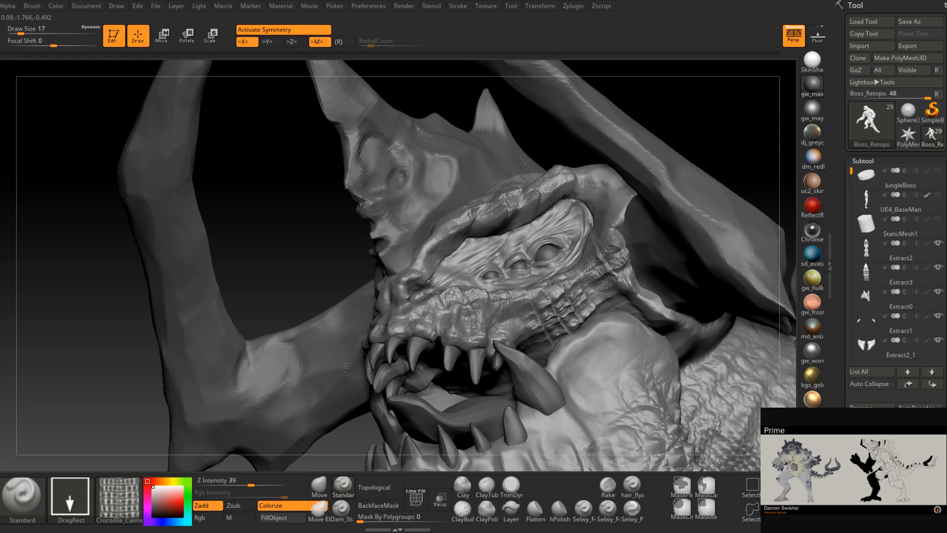
{"action": "left_click_drag", "start_coordinate": [531, 325], "coordinate": [561, 304]}
Stamp the blocky crocodile scales around the temple and along the rim at the back of the head
{"action": "mouse_move", "coordinate": [595, 291]}
{"action": "right_mouse_down"}
{"action": "mouse_move", "coordinate": [562, 299]}
{"action": "mouse_move", "coordinate": [581, 307]}
{"action": "mouse_move", "coordinate": [575, 296]}
{"action": "mouse_move", "coordinate": [567, 302]}
{"action": "mouse_move", "coordinate": [581, 316]}
{"action": "mouse_move", "coordinate": [591, 271]}
{"action": "right_mouse_up"}
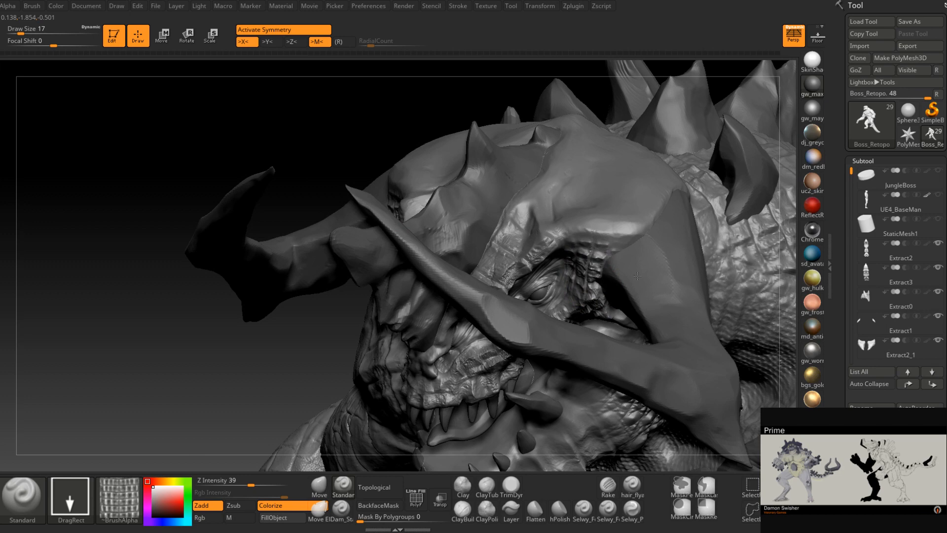
{"action": "mouse_move", "coordinate": [636, 276]}
{"action": "right_mouse_down"}
{"action": "mouse_move", "coordinate": [600, 290]}
{"action": "mouse_move", "coordinate": [615, 295]}
{"action": "mouse_move", "coordinate": [599, 282]}
{"action": "right_mouse_up"}
{"action": "left_click_drag", "start_coordinate": [608, 302], "coordinate": [626, 318]}
{"action": "mouse_move", "coordinate": [628, 306]}
{"action": "right_mouse_down"}
{"action": "mouse_move", "coordinate": [578, 321]}
{"action": "mouse_move", "coordinate": [607, 281]}
{"action": "mouse_move", "coordinate": [584, 283]}
{"action": "mouse_move", "coordinate": [611, 317]}
{"action": "right_mouse_up"}
{"action": "left_click_drag", "start_coordinate": [608, 320], "coordinate": [605, 382]}
Flatten the back of the head near the scaled rim with the TrimDynamic brush, reducing the draw size to 17
{"action": "mouse_move", "coordinate": [605, 382]}
{"action": "right_mouse_down"}
{"action": "mouse_move", "coordinate": [602, 371]}
{"action": "mouse_move", "coordinate": [633, 354]}
{"action": "mouse_move", "coordinate": [616, 373]}
{"action": "mouse_move", "coordinate": [622, 352]}
{"action": "right_mouse_up"}
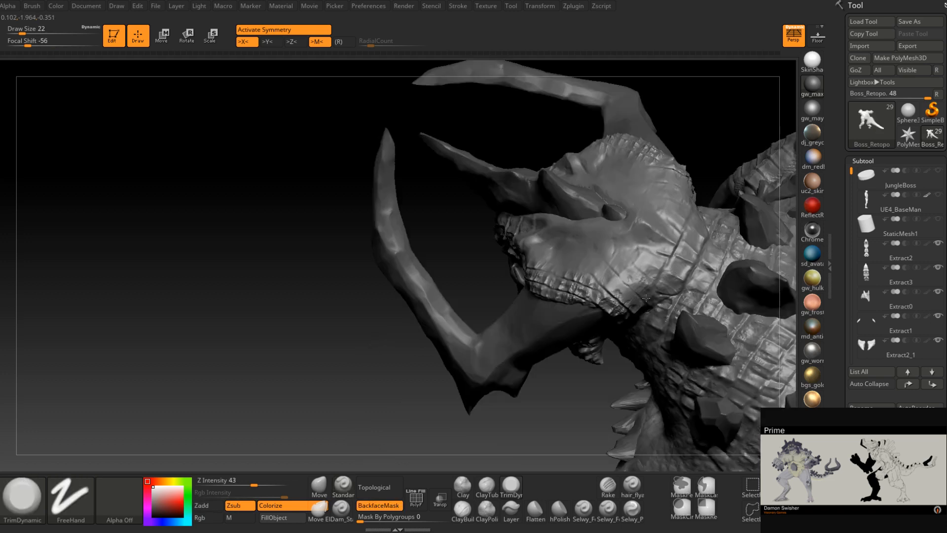
{"action": "left_click_drag", "start_coordinate": [656, 256], "coordinate": [633, 261]}
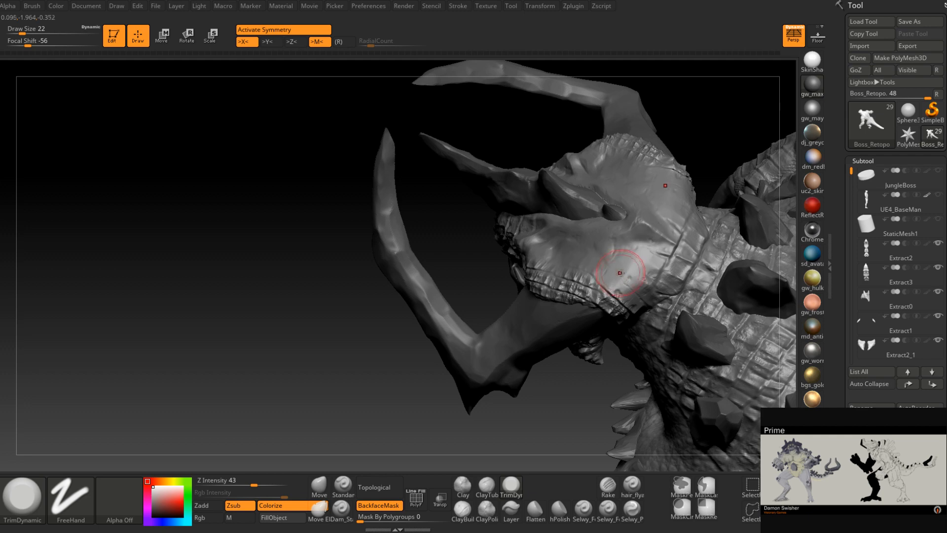
{"action": "right_click_drag", "start_coordinate": [619, 285], "coordinate": [623, 289]}
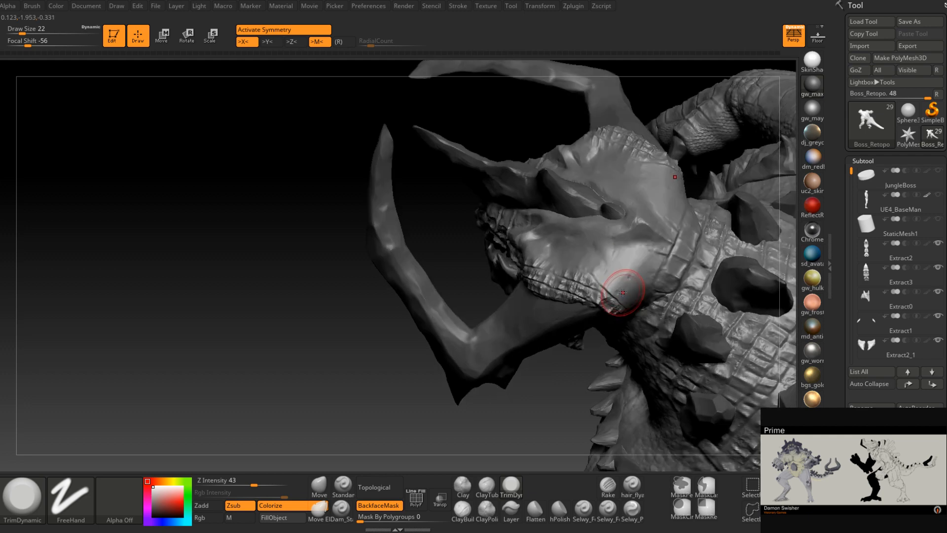
{"action": "key", "text": "space"}
{"action": "left_click_drag", "start_coordinate": [623, 289], "coordinate": [615, 289]}
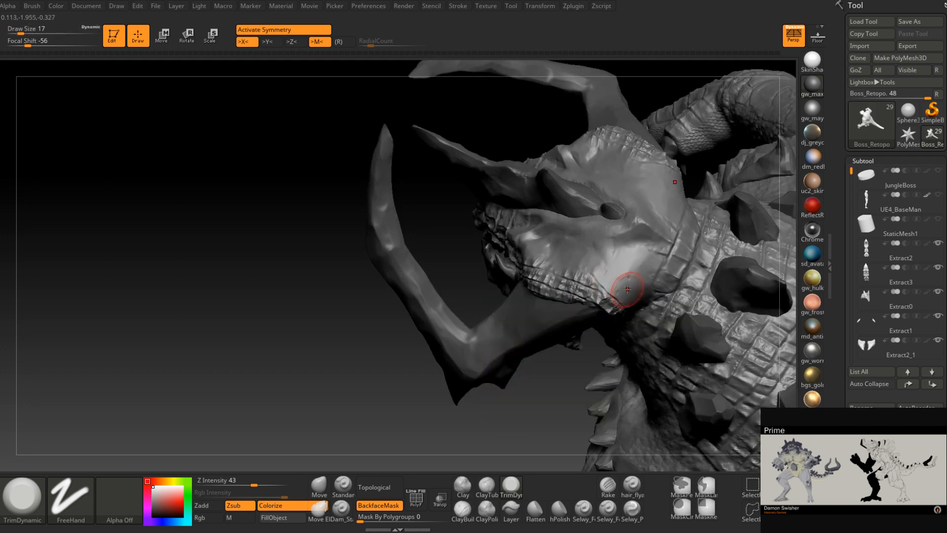
{"action": "mouse_move", "coordinate": [626, 291]}
{"action": "right_mouse_down"}
{"action": "mouse_move", "coordinate": [509, 348]}
{"action": "mouse_move", "coordinate": [532, 363]}
{"action": "mouse_move", "coordinate": [512, 360]}
{"action": "mouse_move", "coordinate": [559, 379]}
{"action": "mouse_move", "coordinate": [553, 366]}
{"action": "right_mouse_up"}
Stamp a pebbly Crocodile_Caiman alpha over the smooth top of the head with the Standard brush at Z Intensity 46
{"action": "right_click_drag", "start_coordinate": [492, 351], "coordinate": [499, 281]}
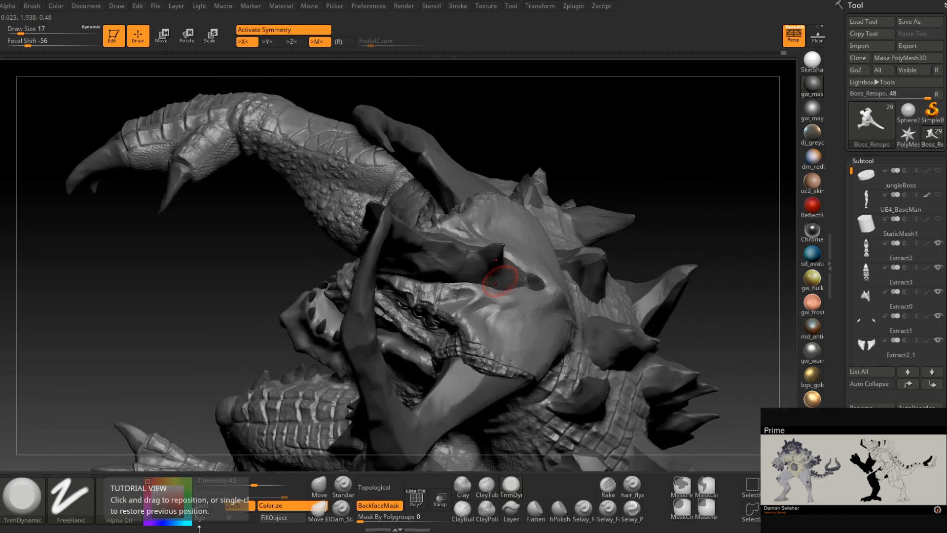
{"action": "left_click", "coordinate": [342, 487]}
{"action": "left_click", "coordinate": [119, 500]}
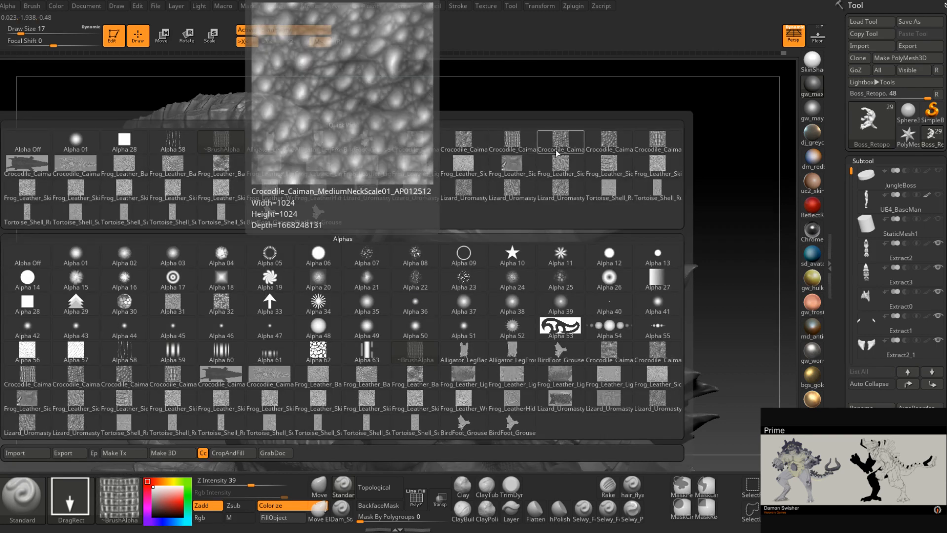
{"action": "left_click", "coordinate": [609, 144]}
{"action": "right_click_drag", "start_coordinate": [494, 338], "coordinate": [529, 339]}
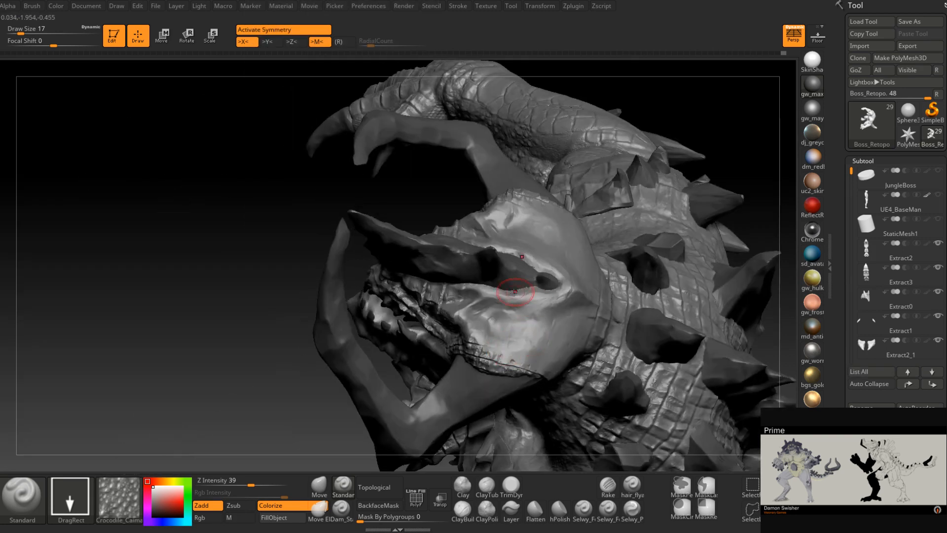
{"action": "left_click", "coordinate": [256, 483]}
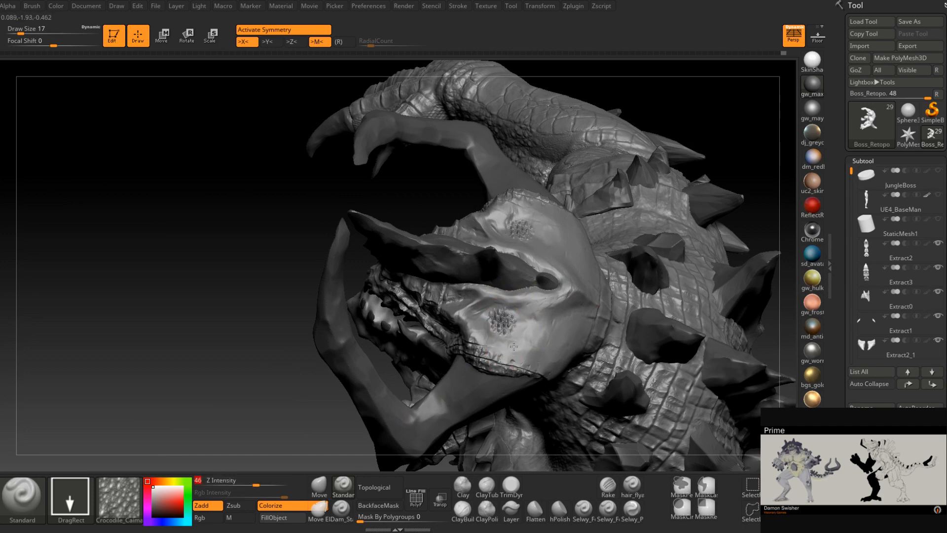
{"action": "left_click_drag", "start_coordinate": [513, 346], "coordinate": [458, 321]}
{"action": "mouse_move", "coordinate": [458, 321]}
{"action": "right_mouse_down"}
{"action": "mouse_move", "coordinate": [577, 322]}
{"action": "mouse_move", "coordinate": [574, 337]}
{"action": "right_mouse_up"}
{"action": "left_click_drag", "start_coordinate": [529, 364], "coordinate": [492, 343]}
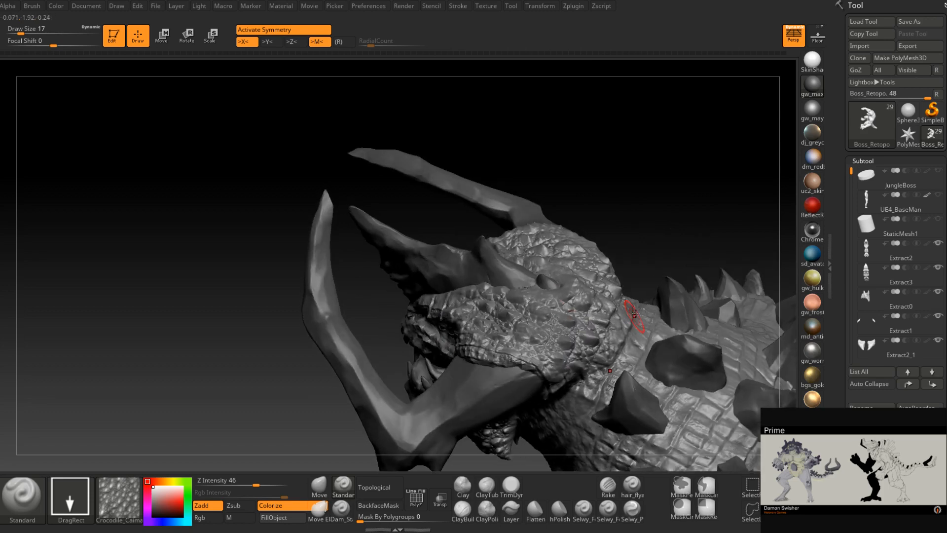
Select the blocky Crocodile_Caiman alpha, try stamping it on the side of the lower jaw, and set the Z Intensity to 34
{"action": "mouse_move", "coordinate": [634, 315]}
{"action": "right_mouse_down"}
{"action": "mouse_move", "coordinate": [631, 304]}
{"action": "mouse_move", "coordinate": [646, 314]}
{"action": "mouse_move", "coordinate": [613, 300]}
{"action": "mouse_move", "coordinate": [645, 318]}
{"action": "mouse_move", "coordinate": [590, 344]}
{"action": "mouse_move", "coordinate": [525, 351]}
{"action": "mouse_move", "coordinate": [518, 330]}
{"action": "right_mouse_up"}
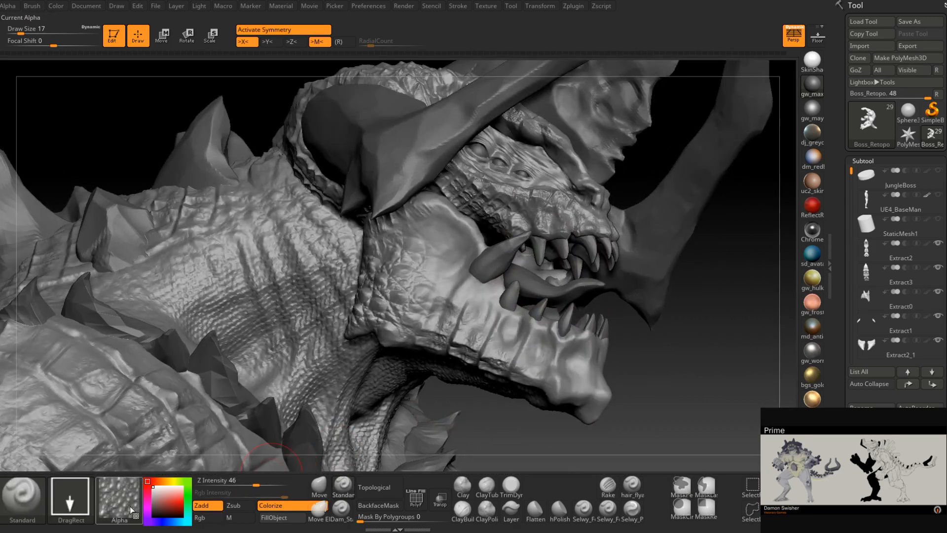
{"action": "left_click", "coordinate": [130, 506]}
{"action": "left_click", "coordinate": [515, 167]}
{"action": "right_click_drag", "start_coordinate": [532, 348], "coordinate": [543, 353]}
{"action": "left_click_drag", "start_coordinate": [542, 336], "coordinate": [524, 371]}
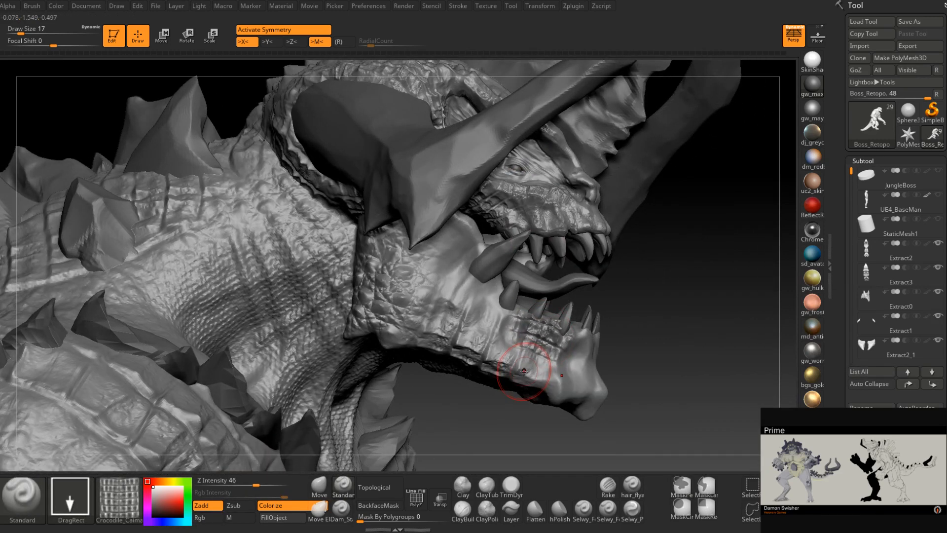
{"action": "key", "text": "ctrl+z"}
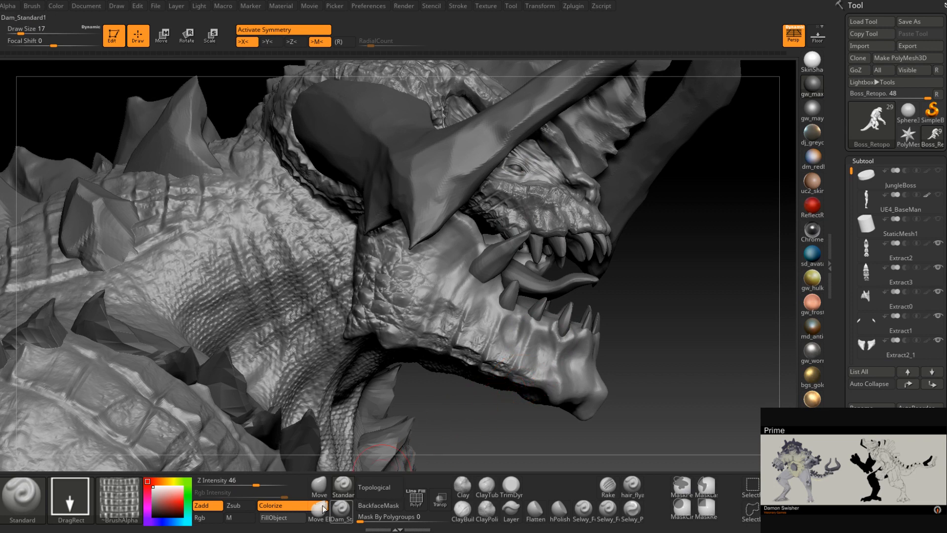
{"action": "left_click", "coordinate": [247, 484]}
{"action": "left_click_drag", "start_coordinate": [542, 333], "coordinate": [519, 379]}
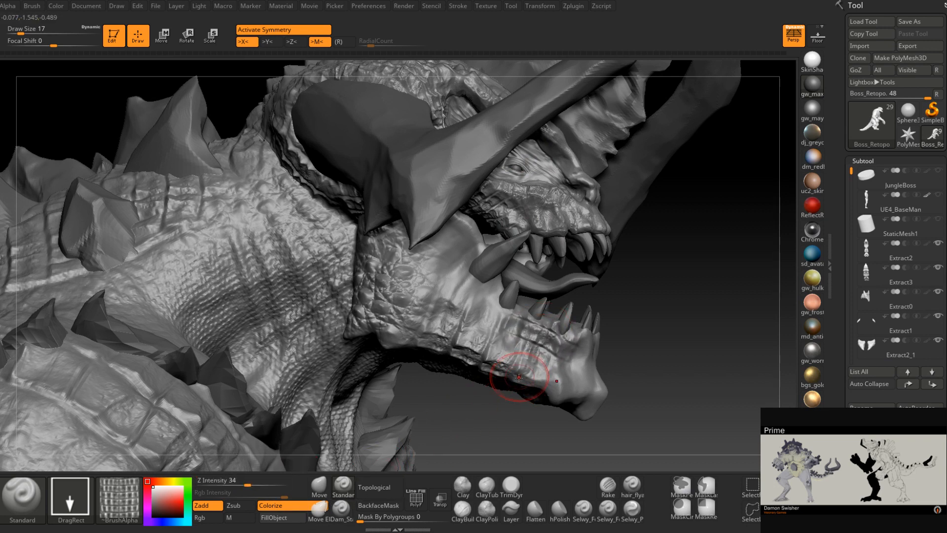
{"action": "key", "text": "ctrl+z"}
Mask everything except the lower jaw and save the project
{"action": "right_click_drag", "start_coordinate": [468, 239], "coordinate": [453, 221]}
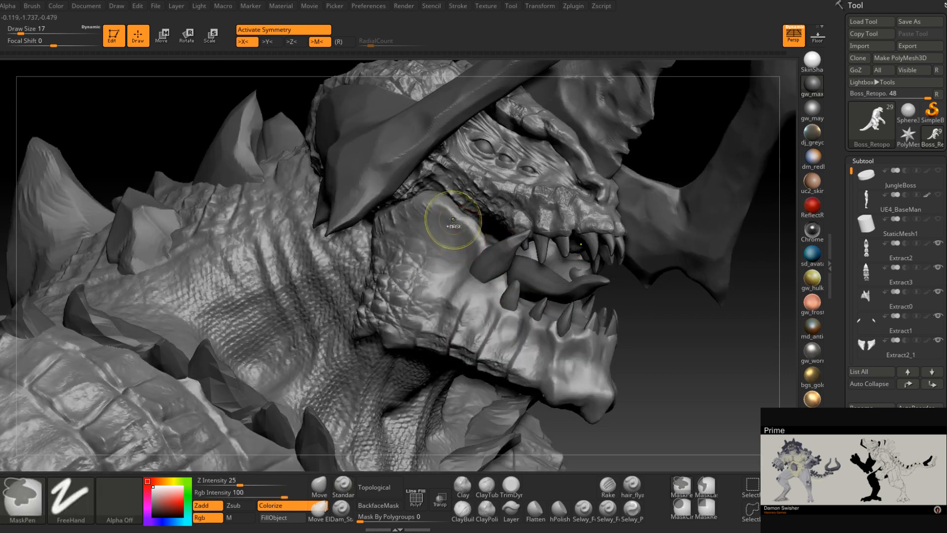
{"action": "mouse_move", "coordinate": [429, 197]}
{"action": "left_mouse_down", "text": "ctrl"}
{"action": "mouse_move", "coordinate": [471, 236]}
{"action": "mouse_move", "coordinate": [524, 319]}
{"action": "mouse_move", "coordinate": [598, 348]}
{"action": "left_mouse_up", "text": "ctrl"}
{"action": "right_click_drag", "start_coordinate": [605, 345], "coordinate": [628, 327]}
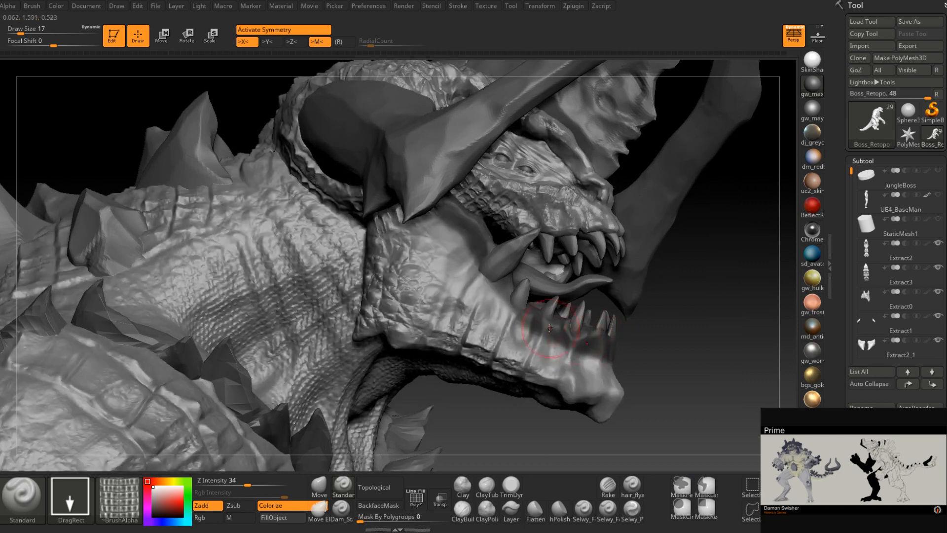
{"action": "key", "text": "ctrl"}
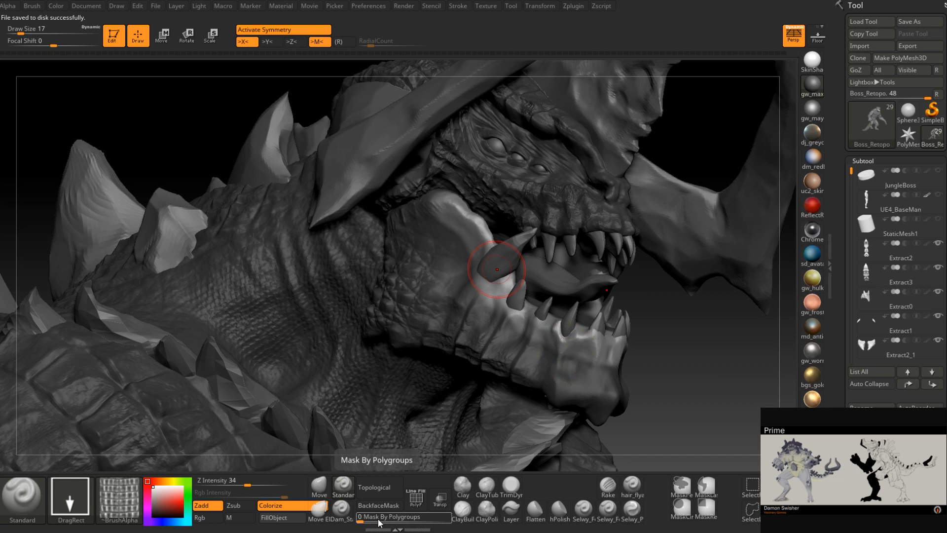
Try stamping the blocky crocodile scales on the front of the lower jaw below its teeth
{"action": "right_click_drag", "start_coordinate": [478, 295], "coordinate": [497, 293]}
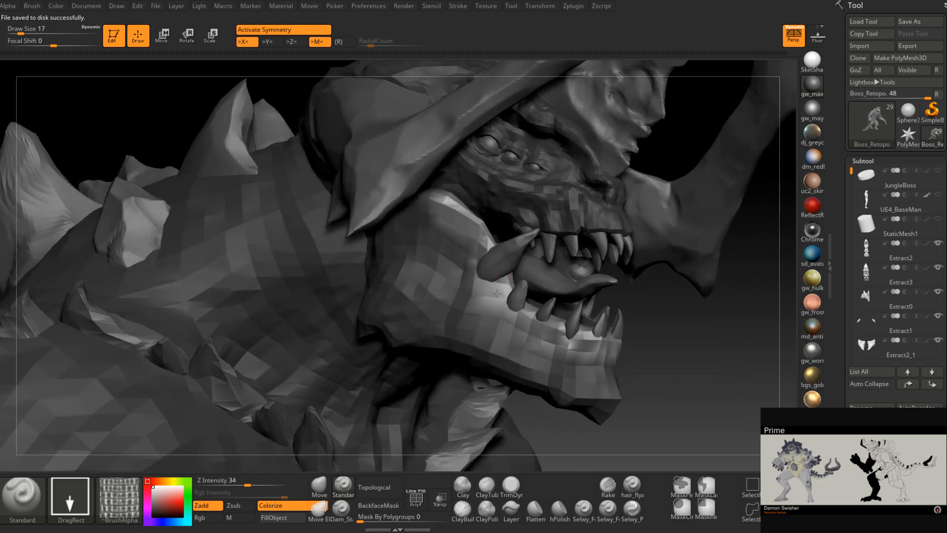
{"action": "right_click_drag", "start_coordinate": [577, 349], "coordinate": [587, 348]}
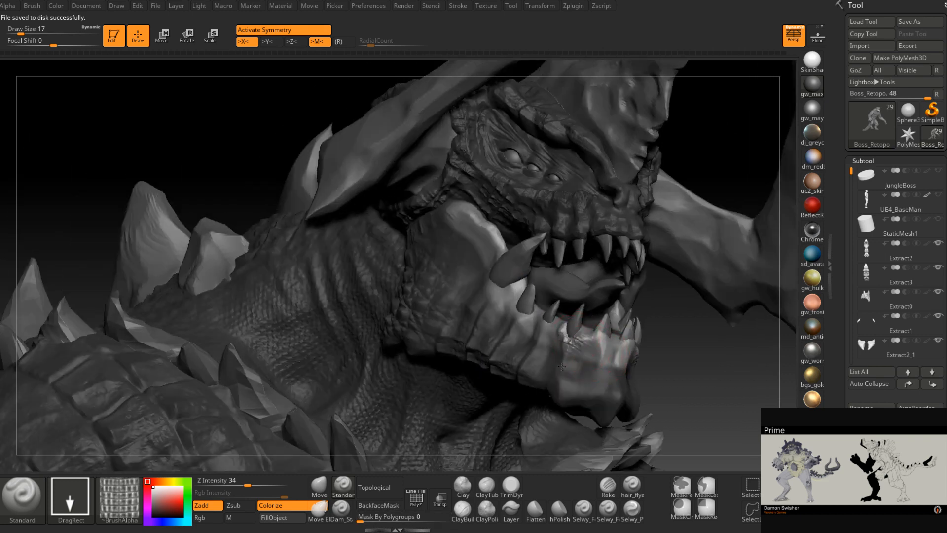
{"action": "left_click_drag", "start_coordinate": [615, 350], "coordinate": [593, 385]}
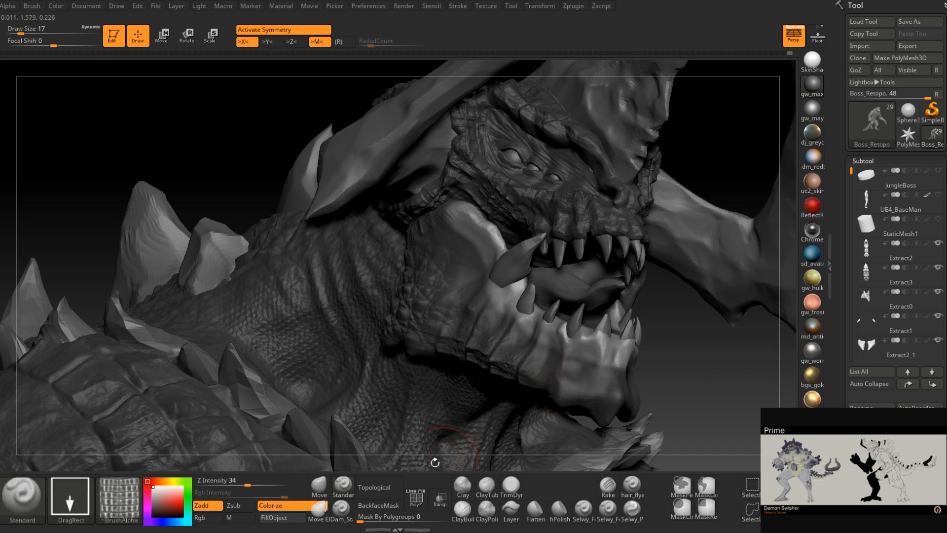
Stamp another Crocodile_Caiman alpha along the lower jaw's gum line and up to the mouth corner, and clear the mask
{"action": "left_click", "coordinate": [129, 498]}
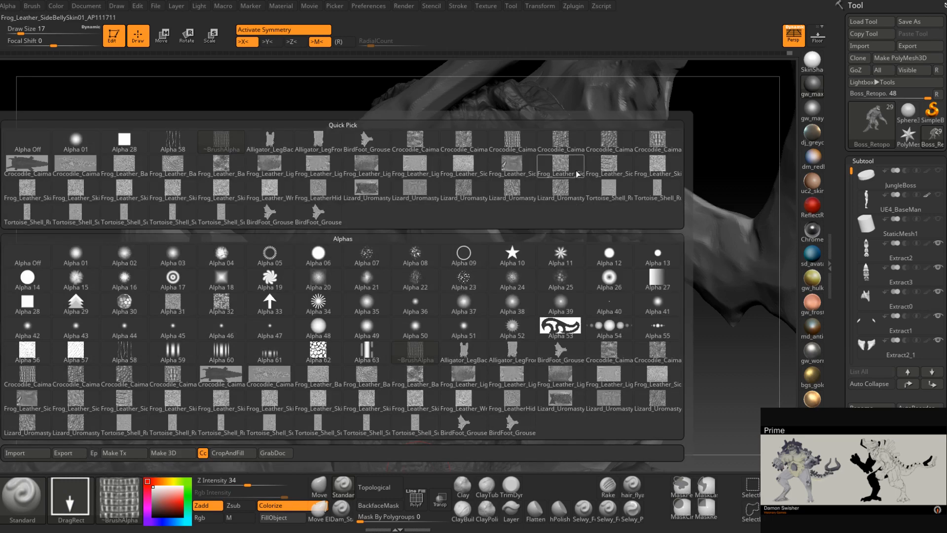
{"action": "left_click", "coordinate": [657, 142]}
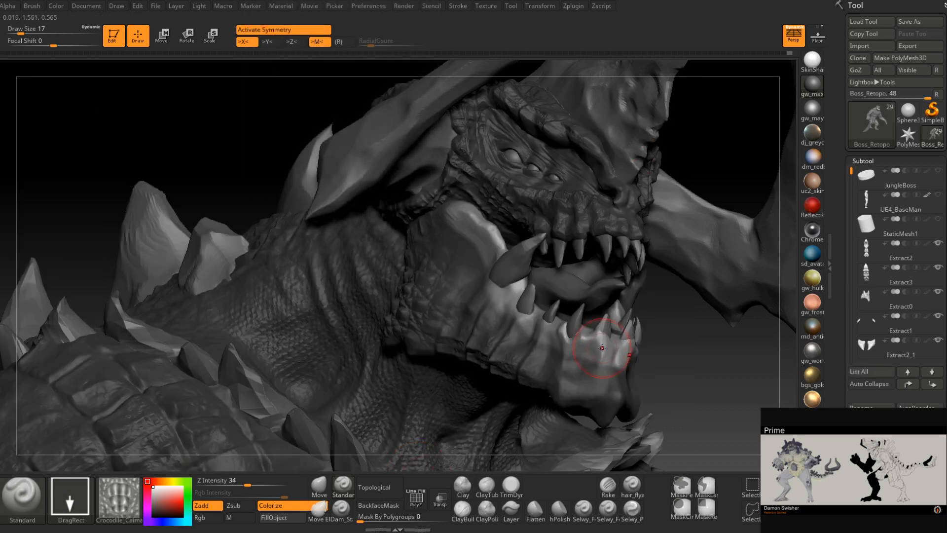
{"action": "left_click_drag", "start_coordinate": [602, 348], "coordinate": [588, 387]}
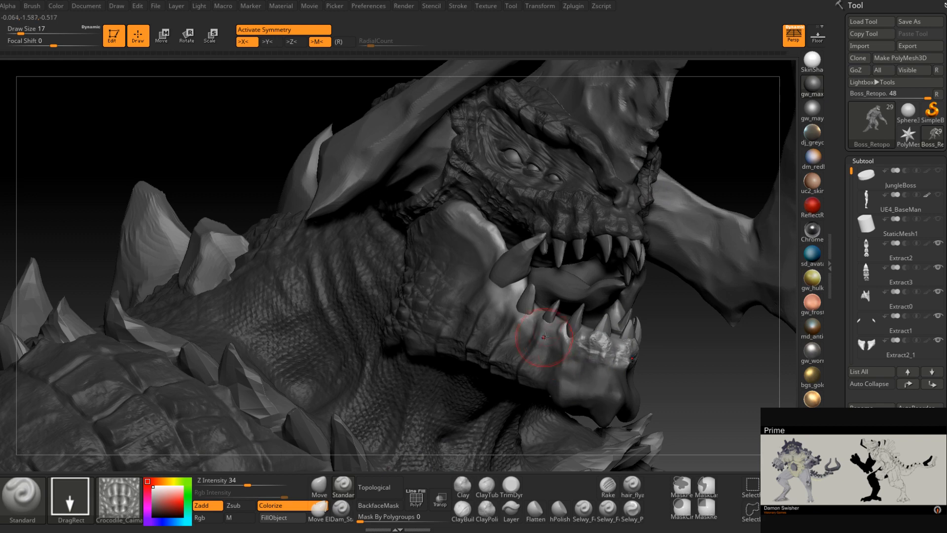
{"action": "right_click_drag", "start_coordinate": [534, 358], "coordinate": [524, 364]}
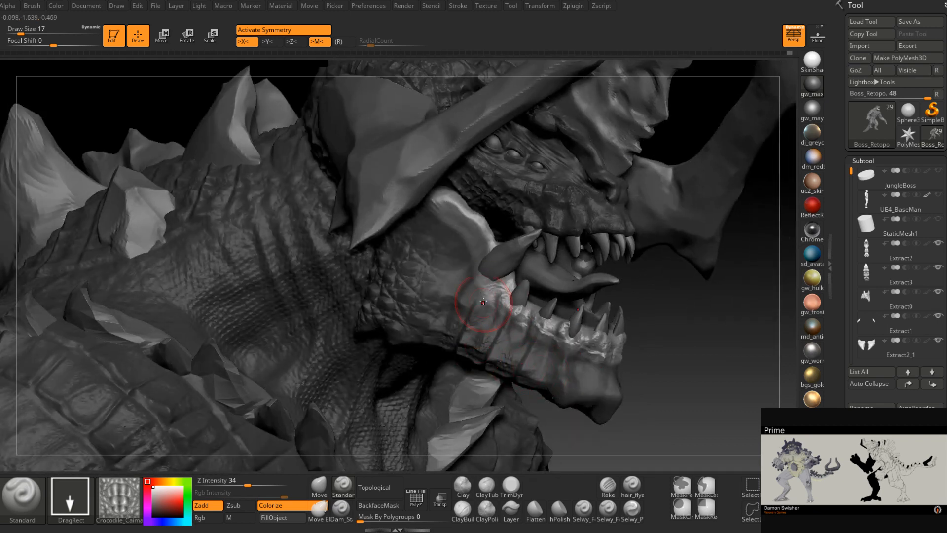
{"action": "mouse_move", "coordinate": [481, 253]}
{"action": "left_mouse_down"}
{"action": "mouse_move", "coordinate": [489, 241]}
{"action": "mouse_move", "coordinate": [479, 239]}
{"action": "left_mouse_up"}
{"action": "left_click_drag", "start_coordinate": [446, 207], "coordinate": [465, 227]}
{"action": "right_click_drag", "start_coordinate": [471, 277], "coordinate": [495, 327]}
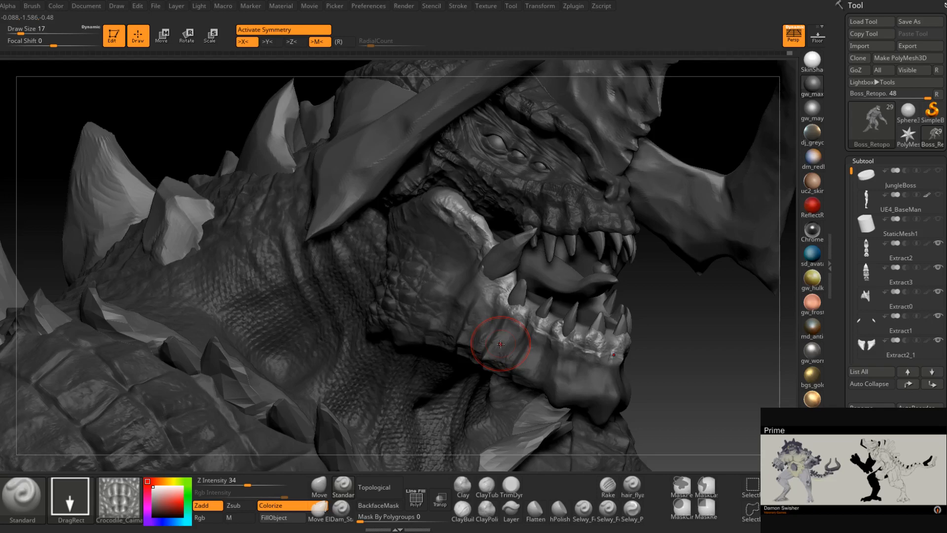
{"action": "mouse_move", "coordinate": [501, 344]}
{"action": "right_mouse_down"}
{"action": "mouse_move", "coordinate": [463, 355]}
{"action": "mouse_move", "coordinate": [550, 375]}
{"action": "right_mouse_up"}
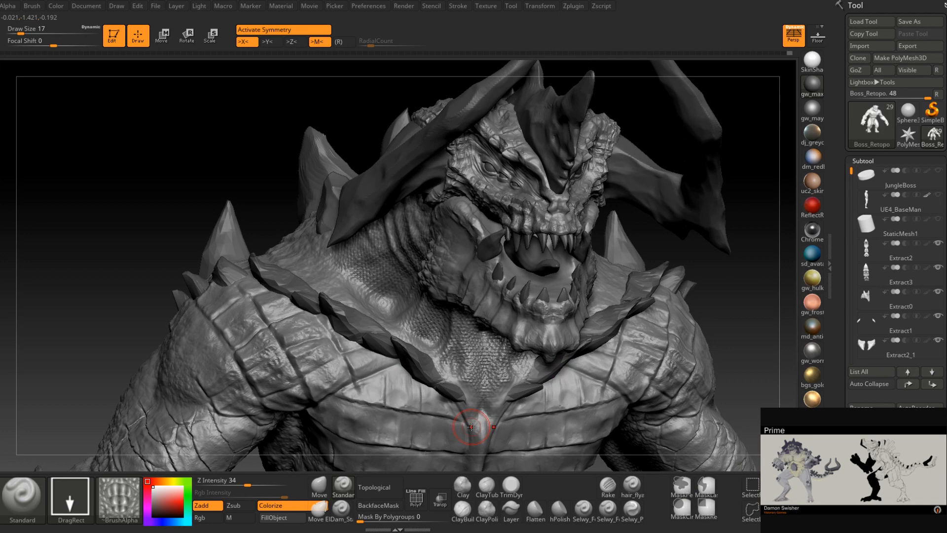
Examine the scaled creature's head, chest and full body from the front, both sides and below the chin
{"action": "mouse_move", "coordinate": [571, 349]}
{"action": "right_mouse_down"}
{"action": "mouse_move", "coordinate": [599, 345]}
{"action": "mouse_move", "coordinate": [608, 306]}
{"action": "mouse_move", "coordinate": [551, 329]}
{"action": "mouse_move", "coordinate": [614, 302]}
{"action": "mouse_move", "coordinate": [638, 271]}
{"action": "right_mouse_up"}
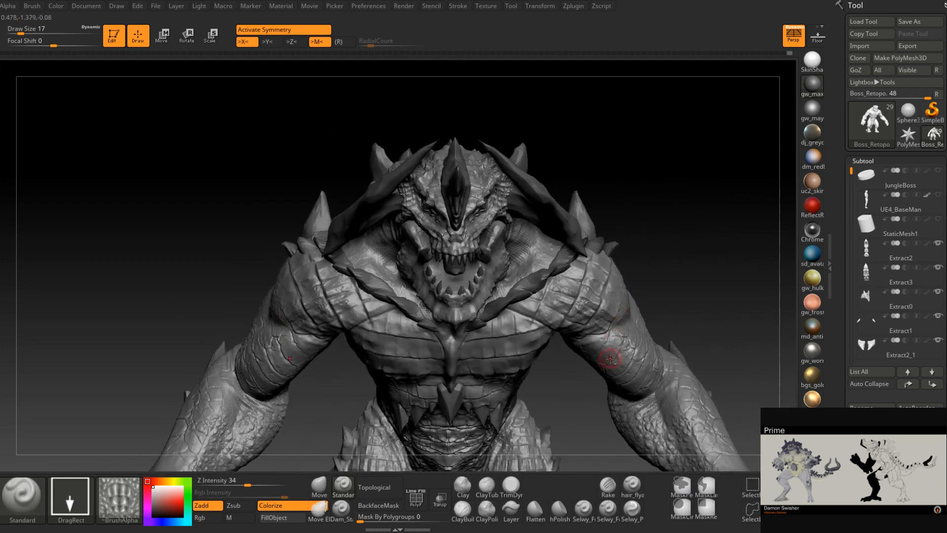
{"action": "mouse_move", "coordinate": [609, 360]}
{"action": "right_mouse_down", "text": "alt"}
{"action": "mouse_move", "coordinate": [644, 288]}
{"action": "mouse_move", "coordinate": [501, 257]}
{"action": "right_mouse_up", "text": "alt"}
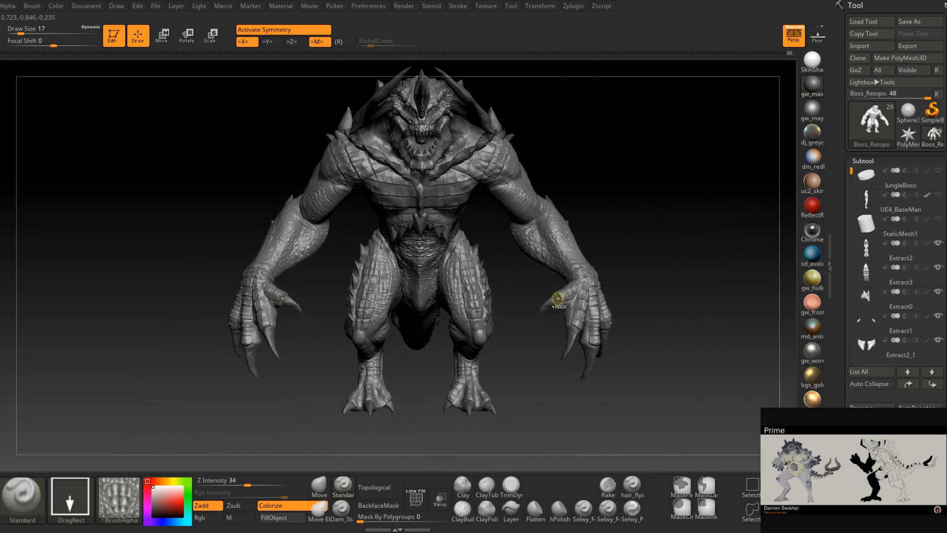
{"action": "mouse_move", "coordinate": [558, 299]}
{"action": "right_mouse_down", "text": "ctrl"}
{"action": "mouse_move", "coordinate": [559, 361]}
{"action": "mouse_move", "coordinate": [571, 286]}
{"action": "mouse_move", "coordinate": [600, 280]}
{"action": "mouse_move", "coordinate": [548, 290]}
{"action": "mouse_move", "coordinate": [570, 293]}
{"action": "right_mouse_up", "text": "ctrl"}
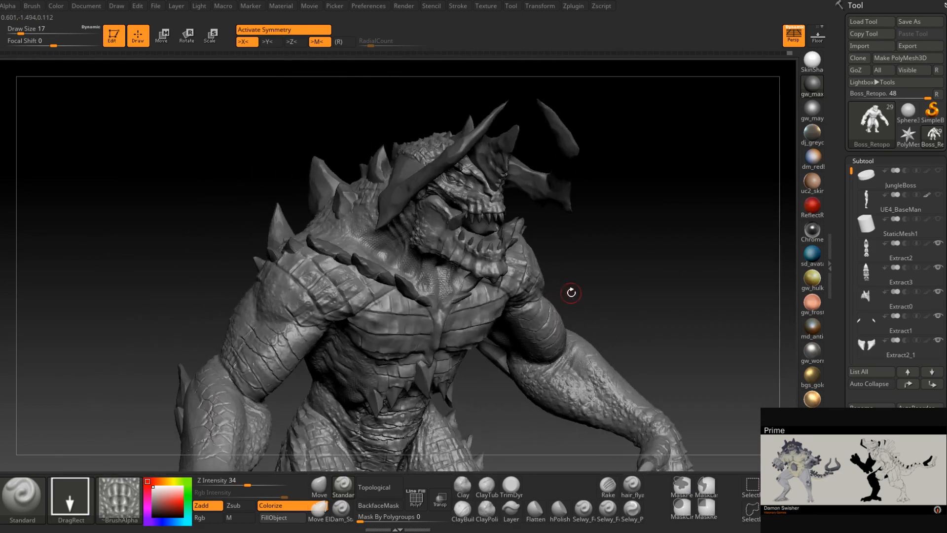
{"action": "mouse_move", "coordinate": [504, 318]}
{"action": "right_mouse_down"}
{"action": "mouse_move", "coordinate": [467, 312]}
{"action": "mouse_move", "coordinate": [491, 305]}
{"action": "right_mouse_up"}
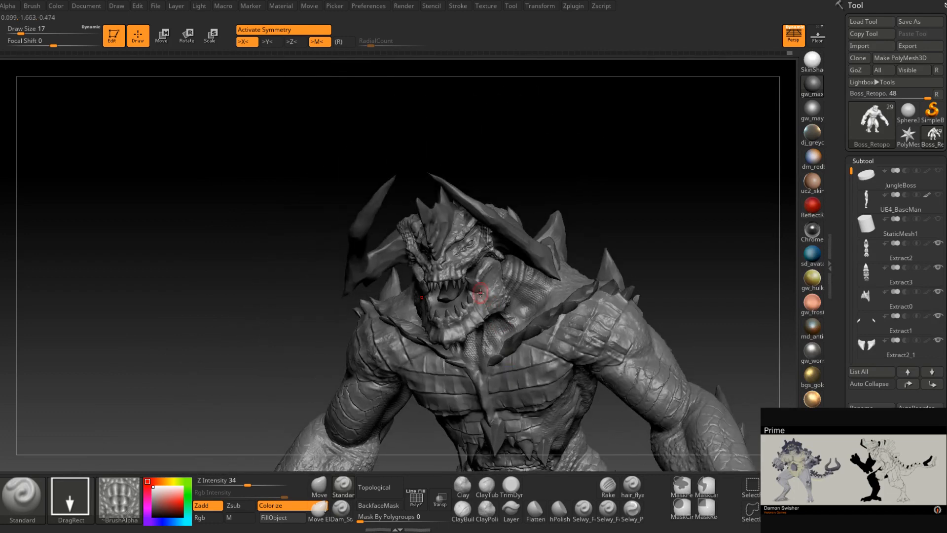
{"action": "right_click_drag", "start_coordinate": [481, 293], "coordinate": [495, 324]}
{"action": "key", "text": "shift+d"}
{"action": "mouse_move", "coordinate": [600, 346]}
{"action": "right_mouse_down"}
{"action": "mouse_move", "coordinate": [469, 311]}
{"action": "mouse_move", "coordinate": [503, 318]}
{"action": "mouse_move", "coordinate": [492, 256]}
{"action": "mouse_move", "coordinate": [503, 307]}
{"action": "right_mouse_up"}
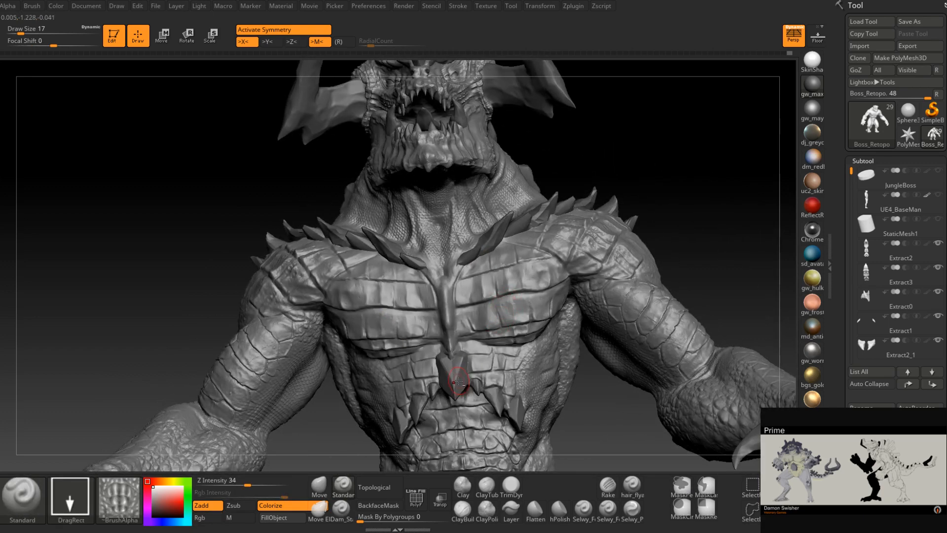
{"action": "mouse_move", "coordinate": [451, 380]}
{"action": "right_mouse_down", "text": "shift"}
{"action": "mouse_move", "coordinate": [512, 340]}
{"action": "mouse_move", "coordinate": [484, 313]}
{"action": "mouse_move", "coordinate": [555, 330]}
{"action": "right_mouse_up", "text": "shift"}
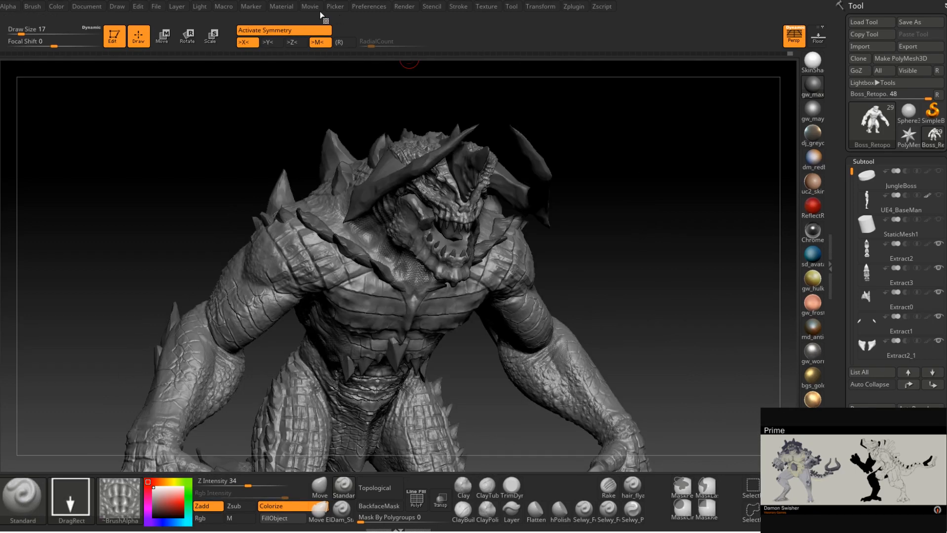
Render BPR previews of the creature from two three-quarter angles and one side angle to check its scales under shadows
{"action": "left_click", "coordinate": [406, 6]}
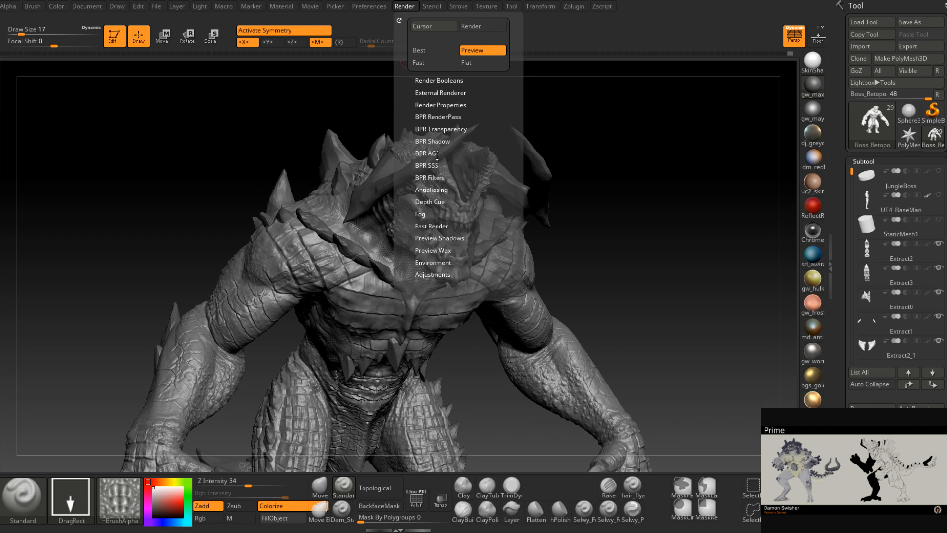
{"action": "left_click", "coordinate": [449, 117]}
{"action": "left_click", "coordinate": [422, 134]}
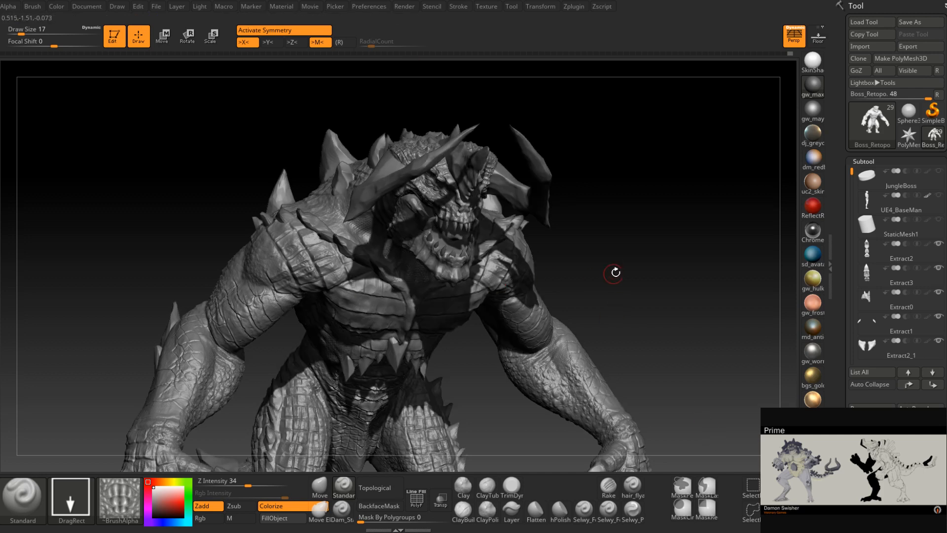
{"action": "mouse_move", "coordinate": [613, 271]}
{"action": "left_mouse_down"}
{"action": "mouse_move", "coordinate": [650, 271]}
{"action": "mouse_move", "coordinate": [626, 267]}
{"action": "mouse_move", "coordinate": [656, 252]}
{"action": "mouse_move", "coordinate": [693, 263]}
{"action": "left_mouse_up"}
{"action": "left_click", "coordinate": [372, 9]}
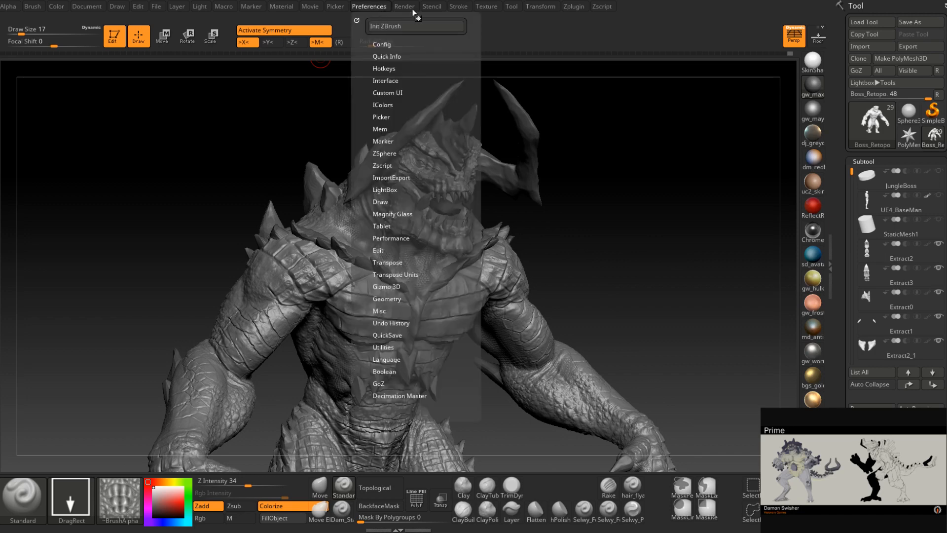
{"action": "mouse_move", "coordinate": [404, 8]}
{"action": "left_click", "coordinate": [425, 136]}
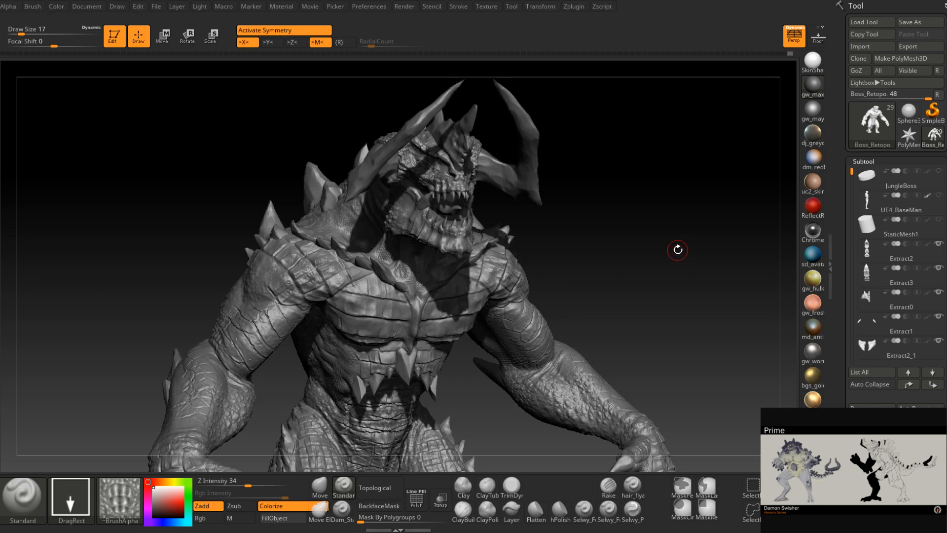
{"action": "mouse_move", "coordinate": [667, 250]}
{"action": "left_mouse_down"}
{"action": "mouse_move", "coordinate": [712, 289]}
{"action": "mouse_move", "coordinate": [623, 246]}
{"action": "left_mouse_up"}
{"action": "left_click", "coordinate": [404, 7]}
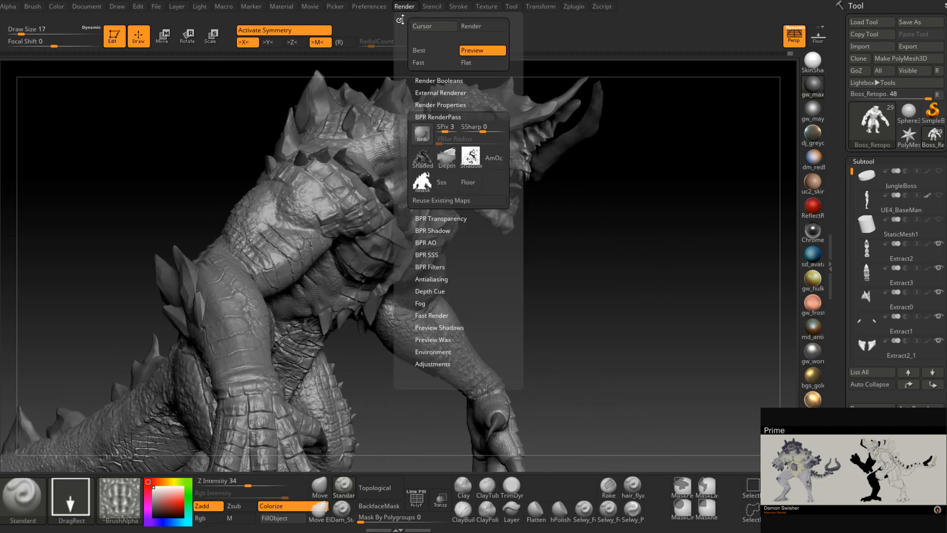
{"action": "left_click", "coordinate": [421, 133]}
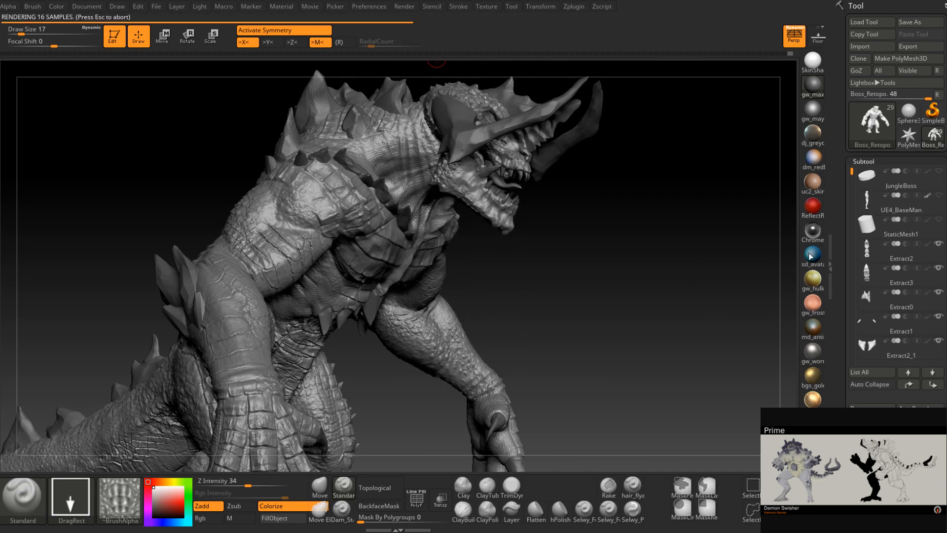
{"action": "mouse_move", "coordinate": [811, 256]}
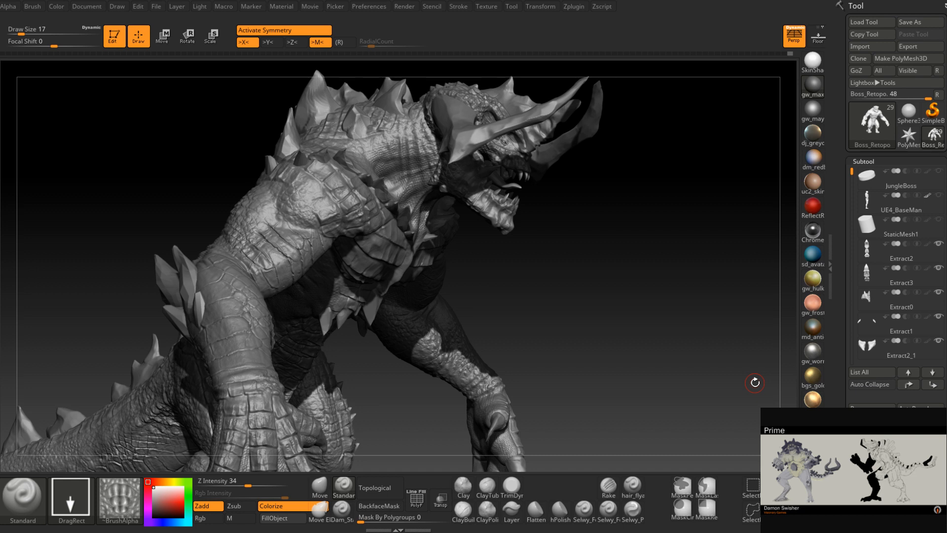
Toggle the visibility of the Scales layer and look over the whole creature from the front, side and back
{"action": "mouse_move", "coordinate": [607, 233]}
{"action": "left_mouse_down"}
{"action": "mouse_move", "coordinate": [591, 235]}
{"action": "mouse_move", "coordinate": [792, 223]}
{"action": "left_mouse_up"}
{"action": "scroll", "coordinate": [847, 307], "scroll_direction": "down", "scroll_amount": 10}
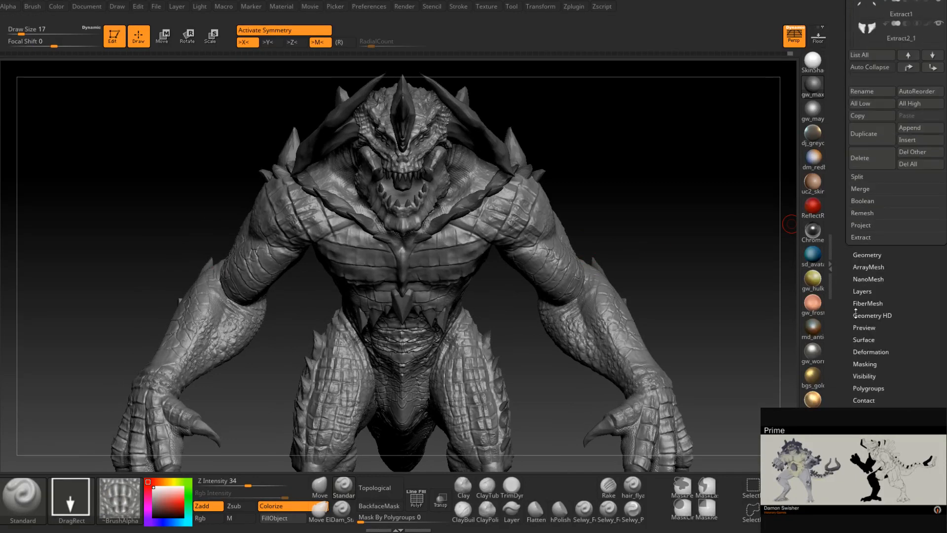
{"action": "left_click", "coordinate": [864, 311]}
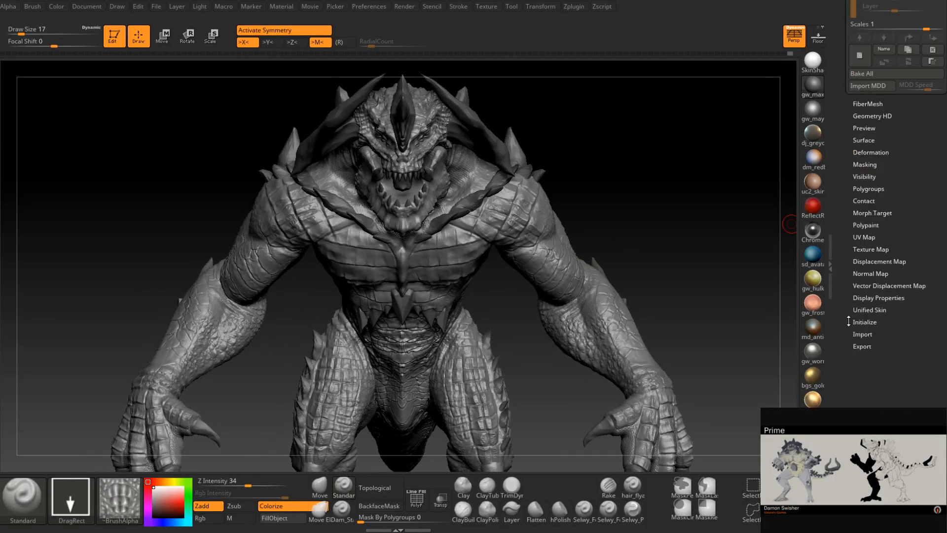
{"action": "left_click", "coordinate": [935, 109]}
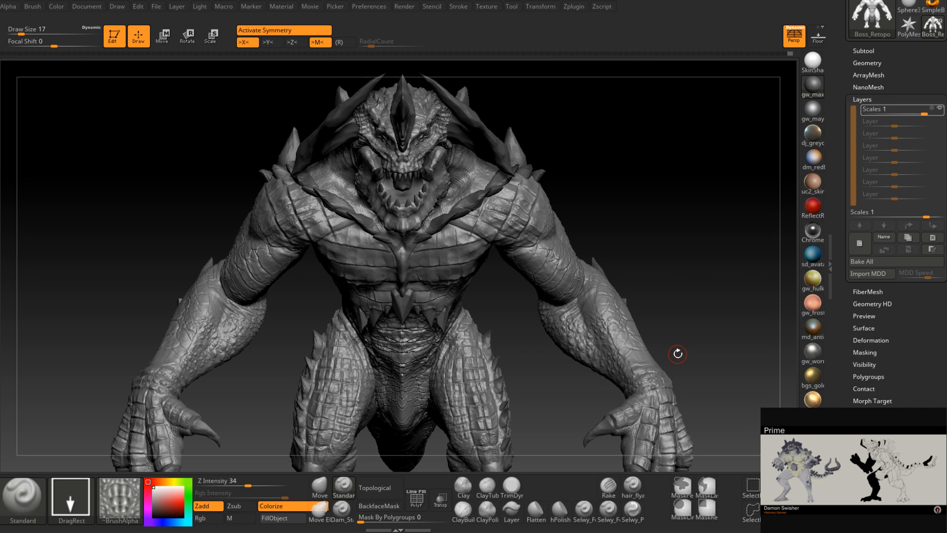
{"action": "right_click_drag", "start_coordinate": [678, 353], "coordinate": [484, 399]}
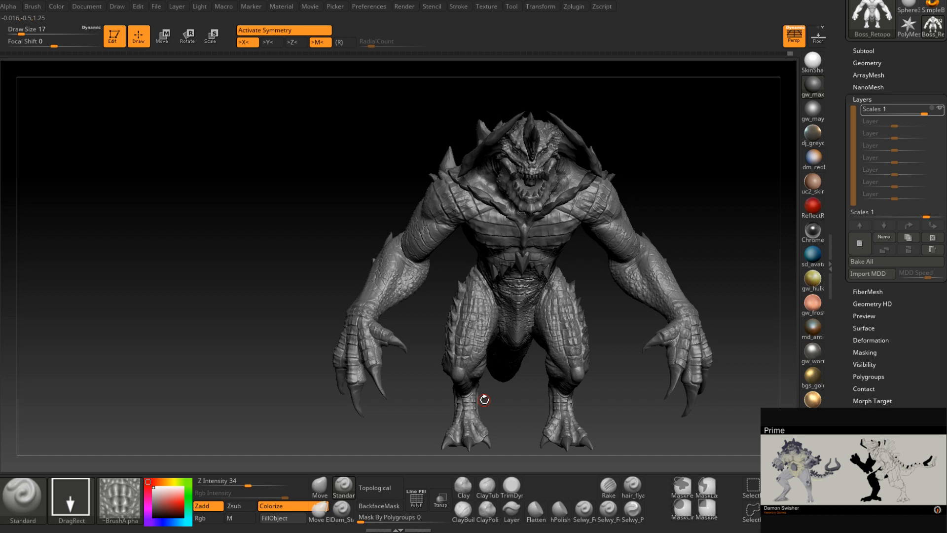
{"action": "right_click_drag", "start_coordinate": [691, 214], "coordinate": [639, 239]}
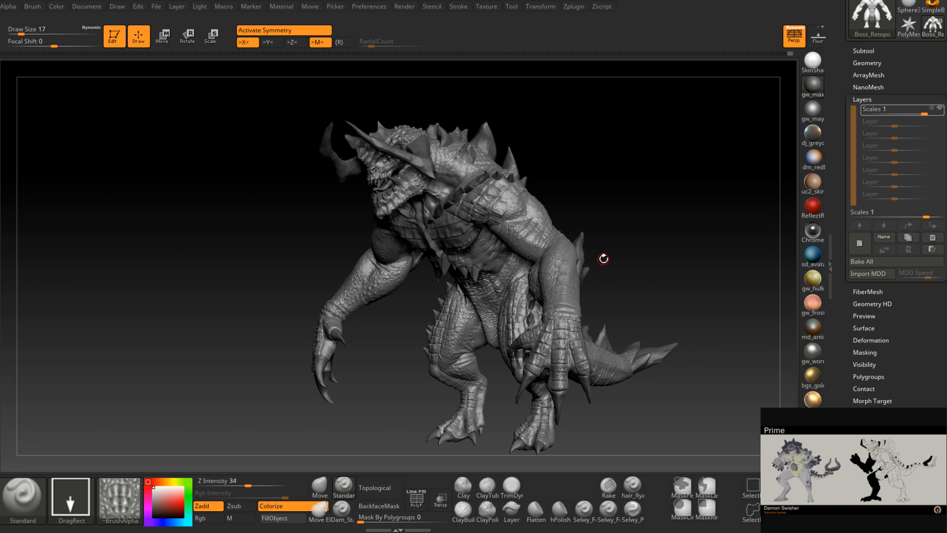
{"action": "right_click_drag", "start_coordinate": [603, 259], "coordinate": [609, 247]}
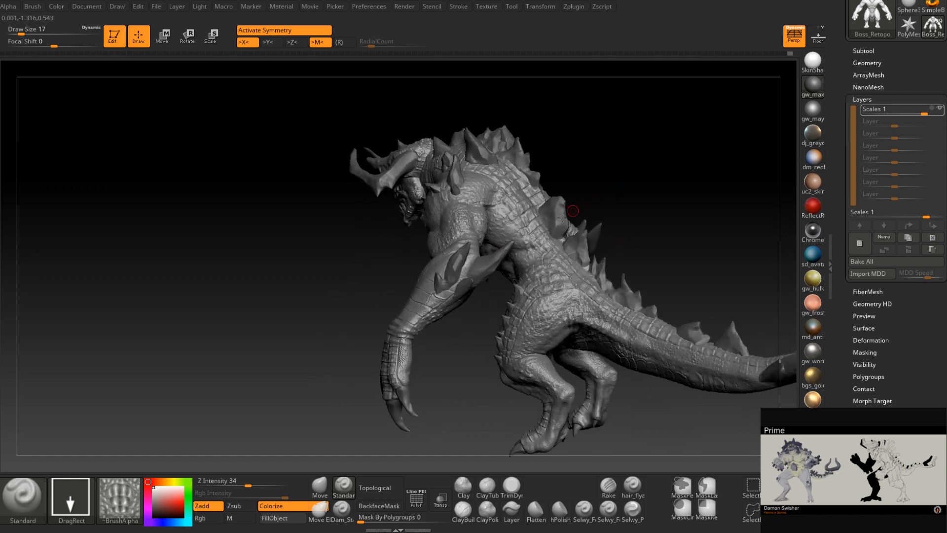
{"action": "mouse_move", "coordinate": [489, 265]}
{"action": "right_mouse_down"}
{"action": "mouse_move", "coordinate": [629, 229]}
{"action": "mouse_move", "coordinate": [620, 218]}
{"action": "right_mouse_up"}
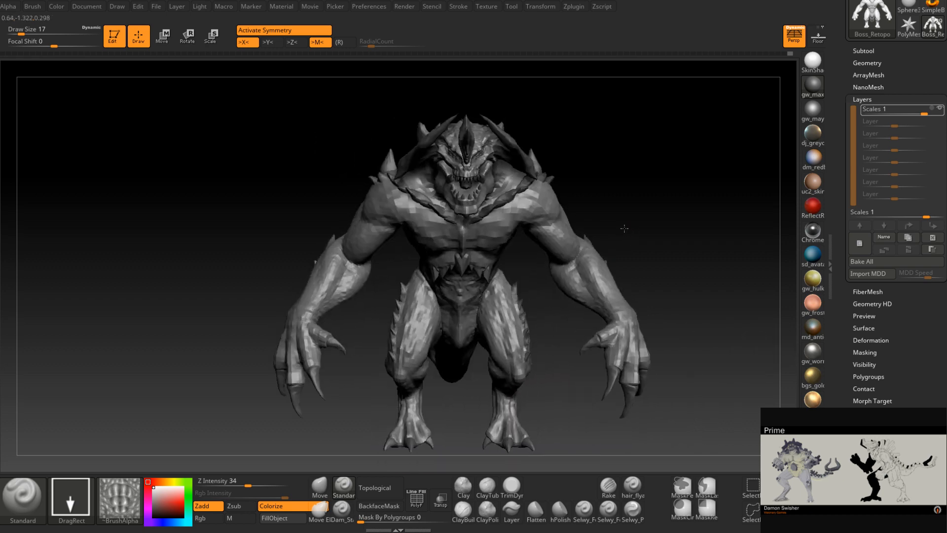
Compare the creature's low and high subdivision levels, with and without the polyframe wireframe displayed
{"action": "key", "text": "space"}
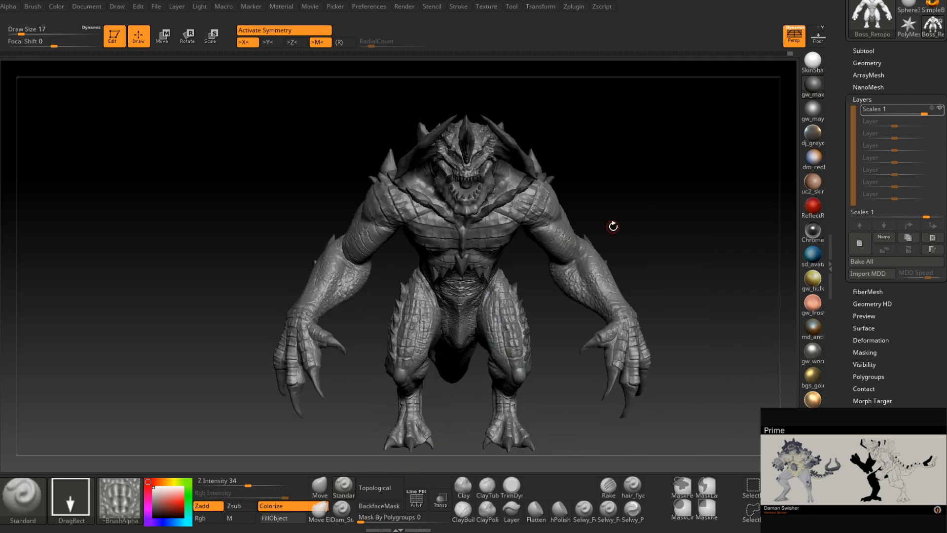
{"action": "left_click_drag", "start_coordinate": [672, 239], "coordinate": [654, 239]}
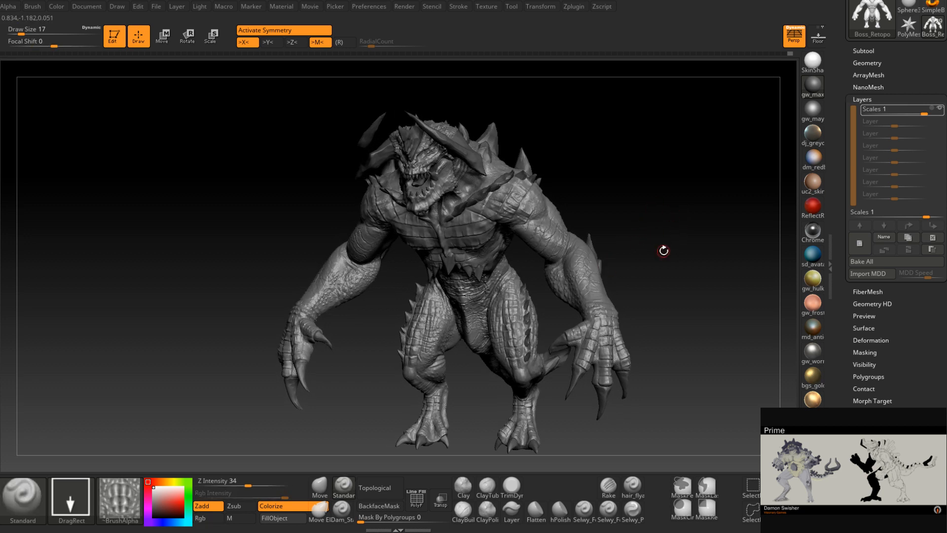
{"action": "key", "text": "shift"}
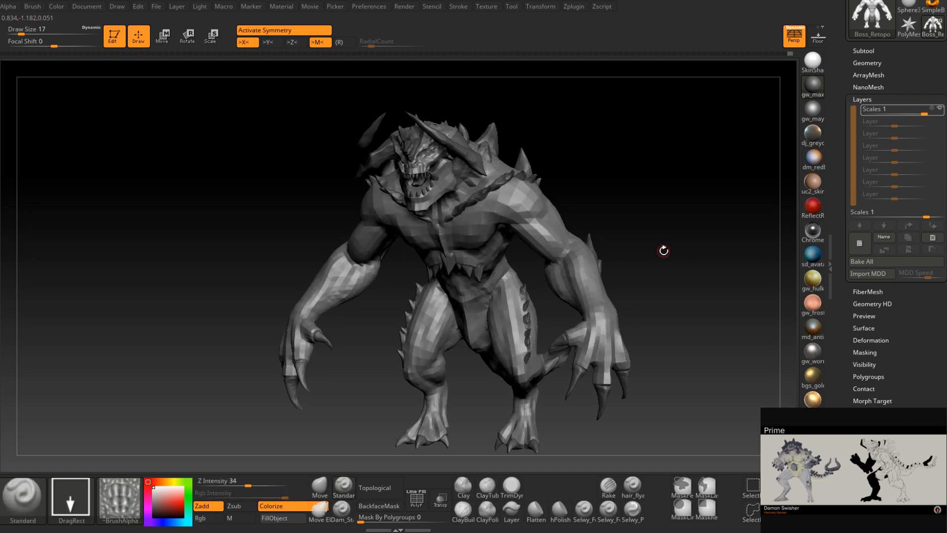
{"action": "mouse_move", "coordinate": [662, 249]}
{"action": "left_mouse_down"}
{"action": "mouse_move", "coordinate": [686, 240]}
{"action": "mouse_move", "coordinate": [670, 241]}
{"action": "mouse_move", "coordinate": [463, 408]}
{"action": "left_mouse_up"}
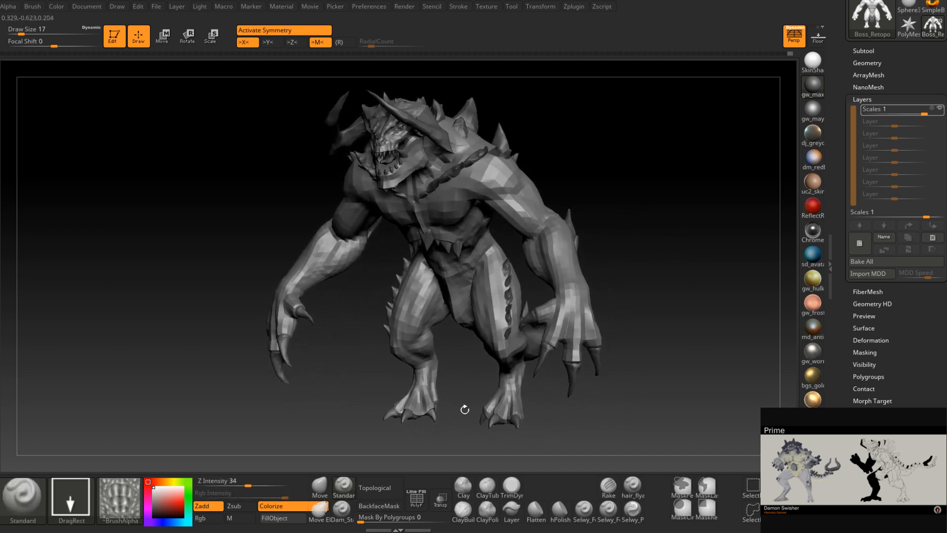
{"action": "key", "text": "shift+f"}
{"action": "left_click_drag", "start_coordinate": [631, 211], "coordinate": [630, 241]}
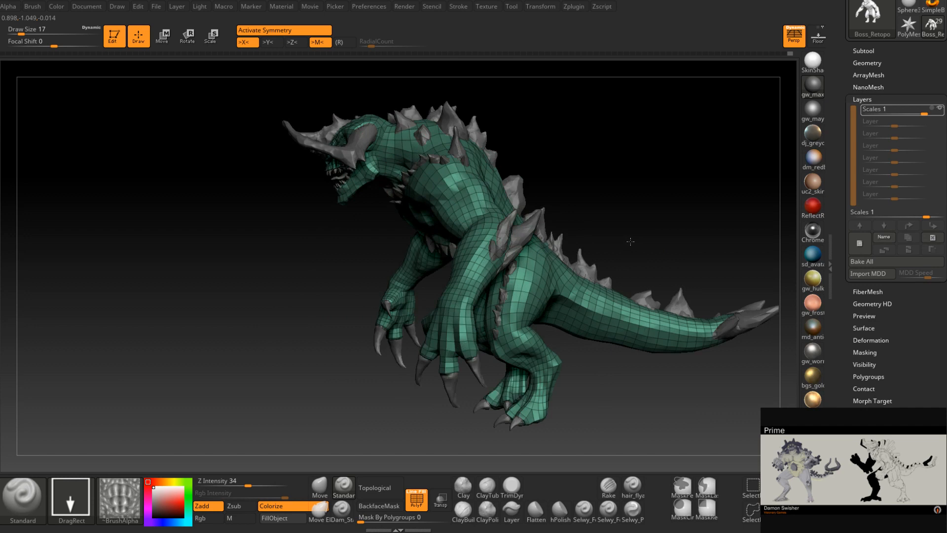
{"action": "left_click_drag", "start_coordinate": [630, 241], "coordinate": [677, 238]}
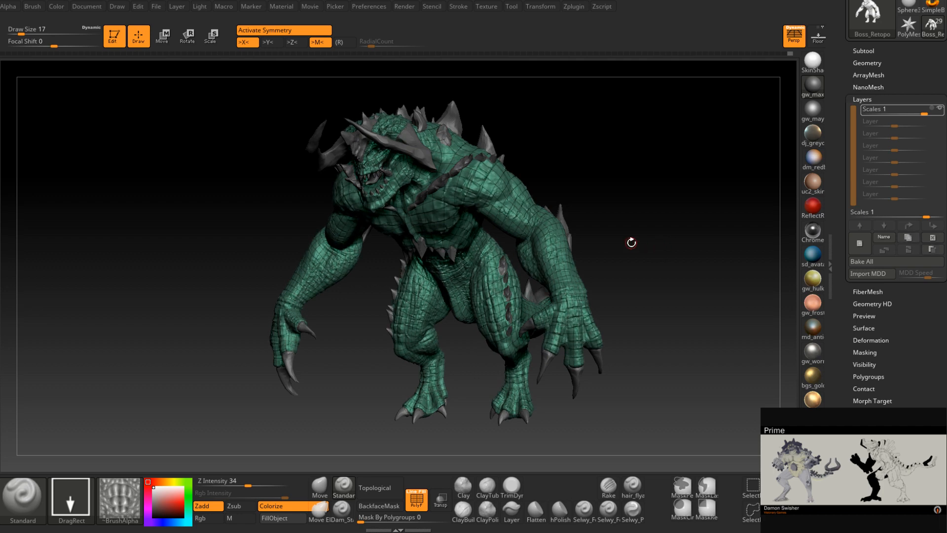
{"action": "left_click_drag", "start_coordinate": [631, 242], "coordinate": [633, 180]}
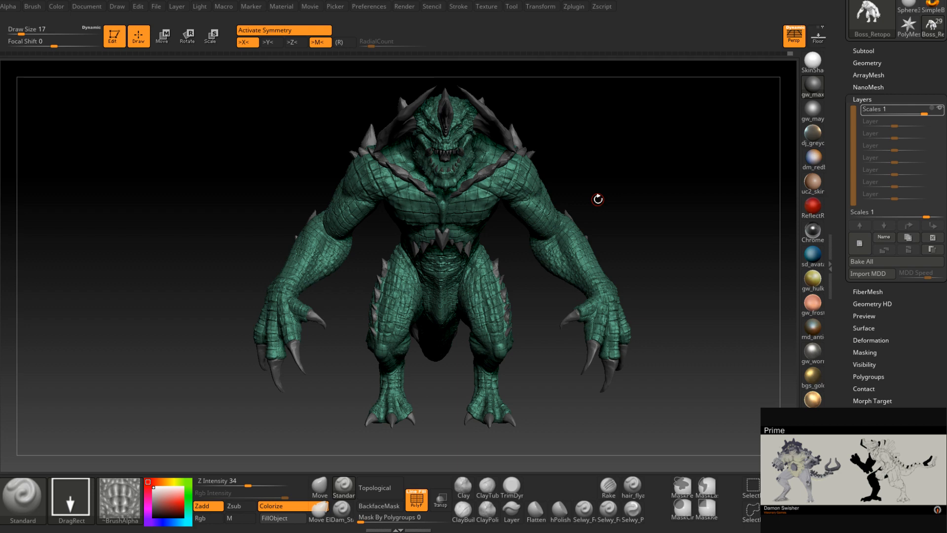
{"action": "key", "text": "shift+f"}
Frame the full creature from the front and start recording a turntable movie of it
{"action": "mouse_move", "coordinate": [602, 214]}
{"action": "left_mouse_down"}
{"action": "mouse_move", "coordinate": [582, 222]}
{"action": "mouse_move", "coordinate": [586, 290]}
{"action": "mouse_move", "coordinate": [595, 266]}
{"action": "mouse_move", "coordinate": [586, 261]}
{"action": "left_mouse_up"}
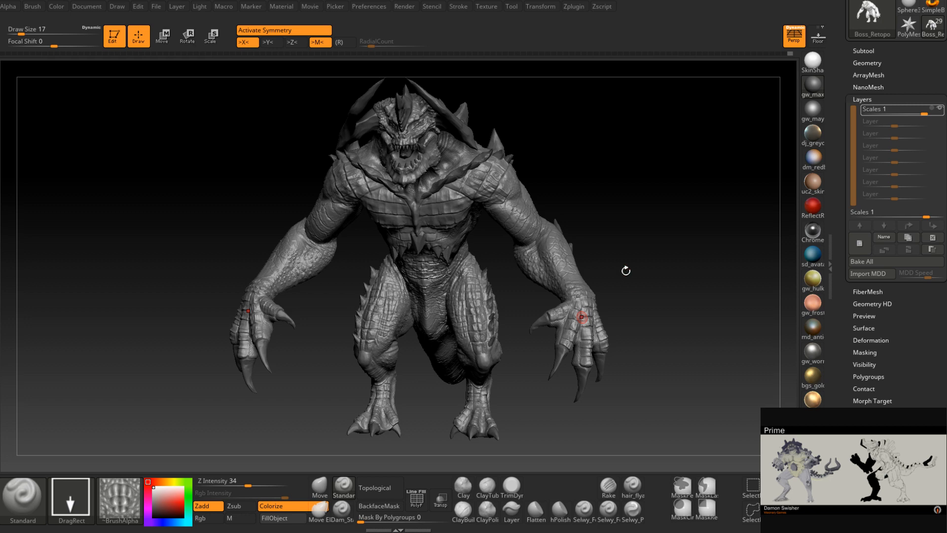
{"action": "mouse_move", "coordinate": [624, 268]}
{"action": "left_mouse_down"}
{"action": "mouse_move", "coordinate": [655, 277]}
{"action": "mouse_move", "coordinate": [674, 193]}
{"action": "left_mouse_up"}
{"action": "right_click_drag", "start_coordinate": [657, 232], "coordinate": [662, 241], "text": "alt"}
{"action": "key", "text": "4"}
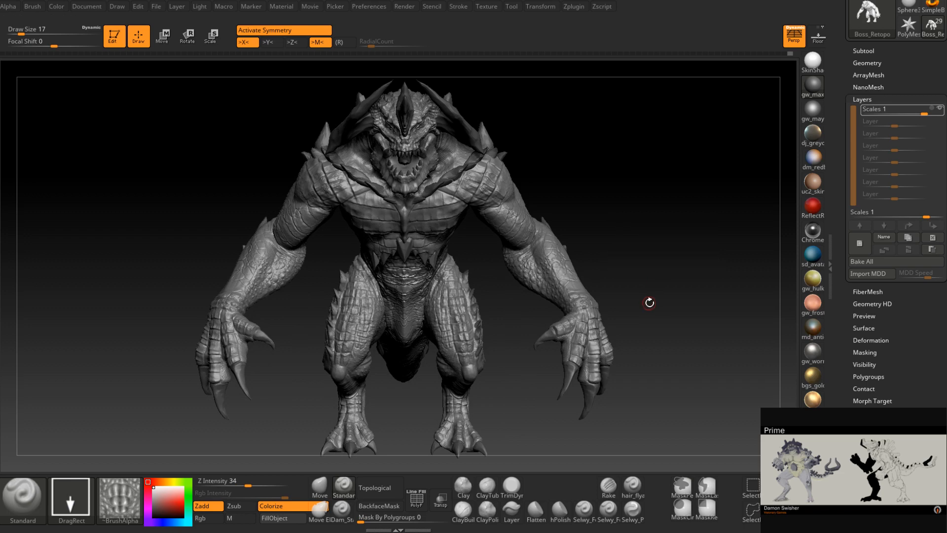
{"action": "left_click_drag", "start_coordinate": [649, 302], "coordinate": [676, 275], "text": "alt"}
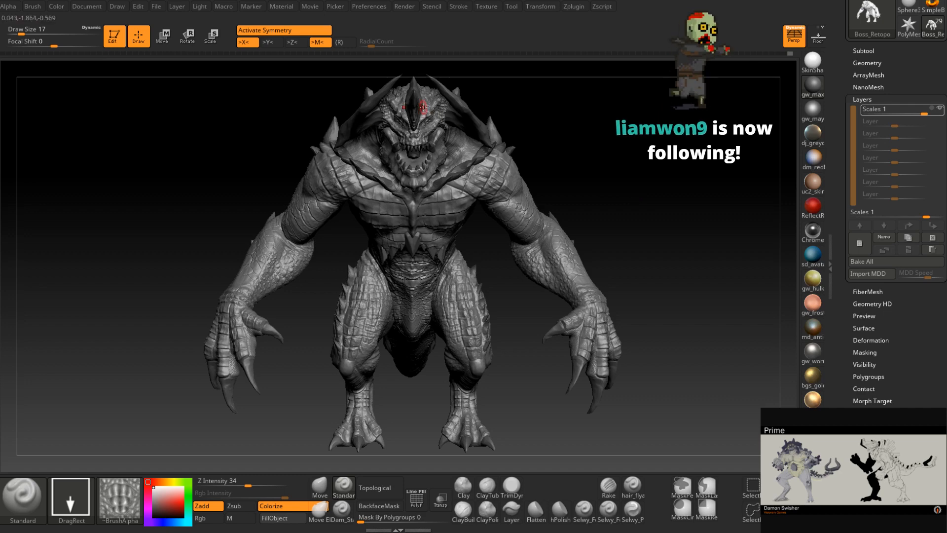
{"action": "left_click", "coordinate": [404, 7]}
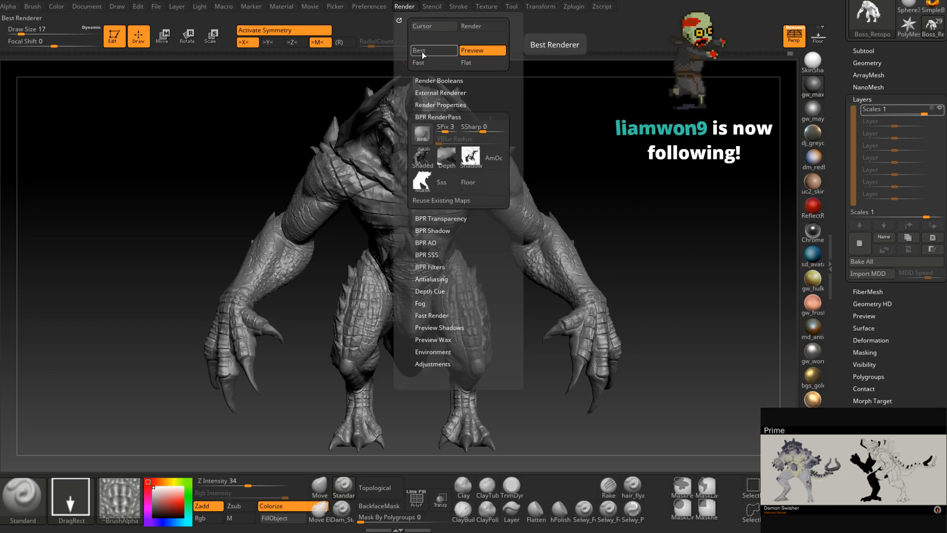
{"action": "left_click", "coordinate": [310, 7]}
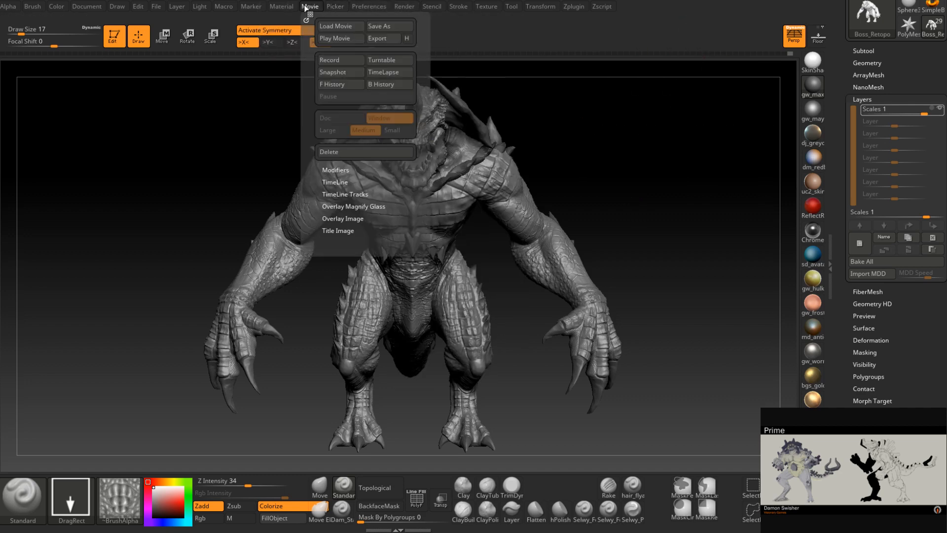
{"action": "left_click", "coordinate": [382, 62]}
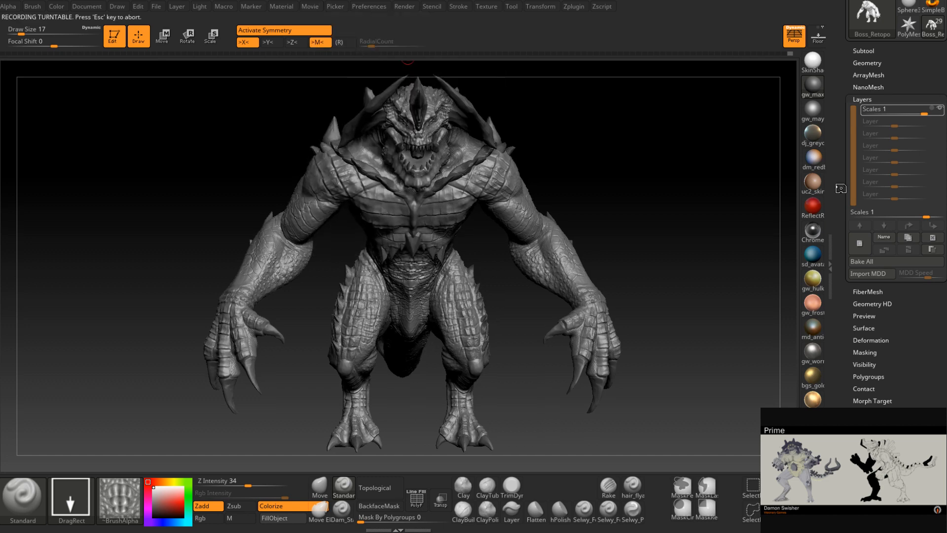